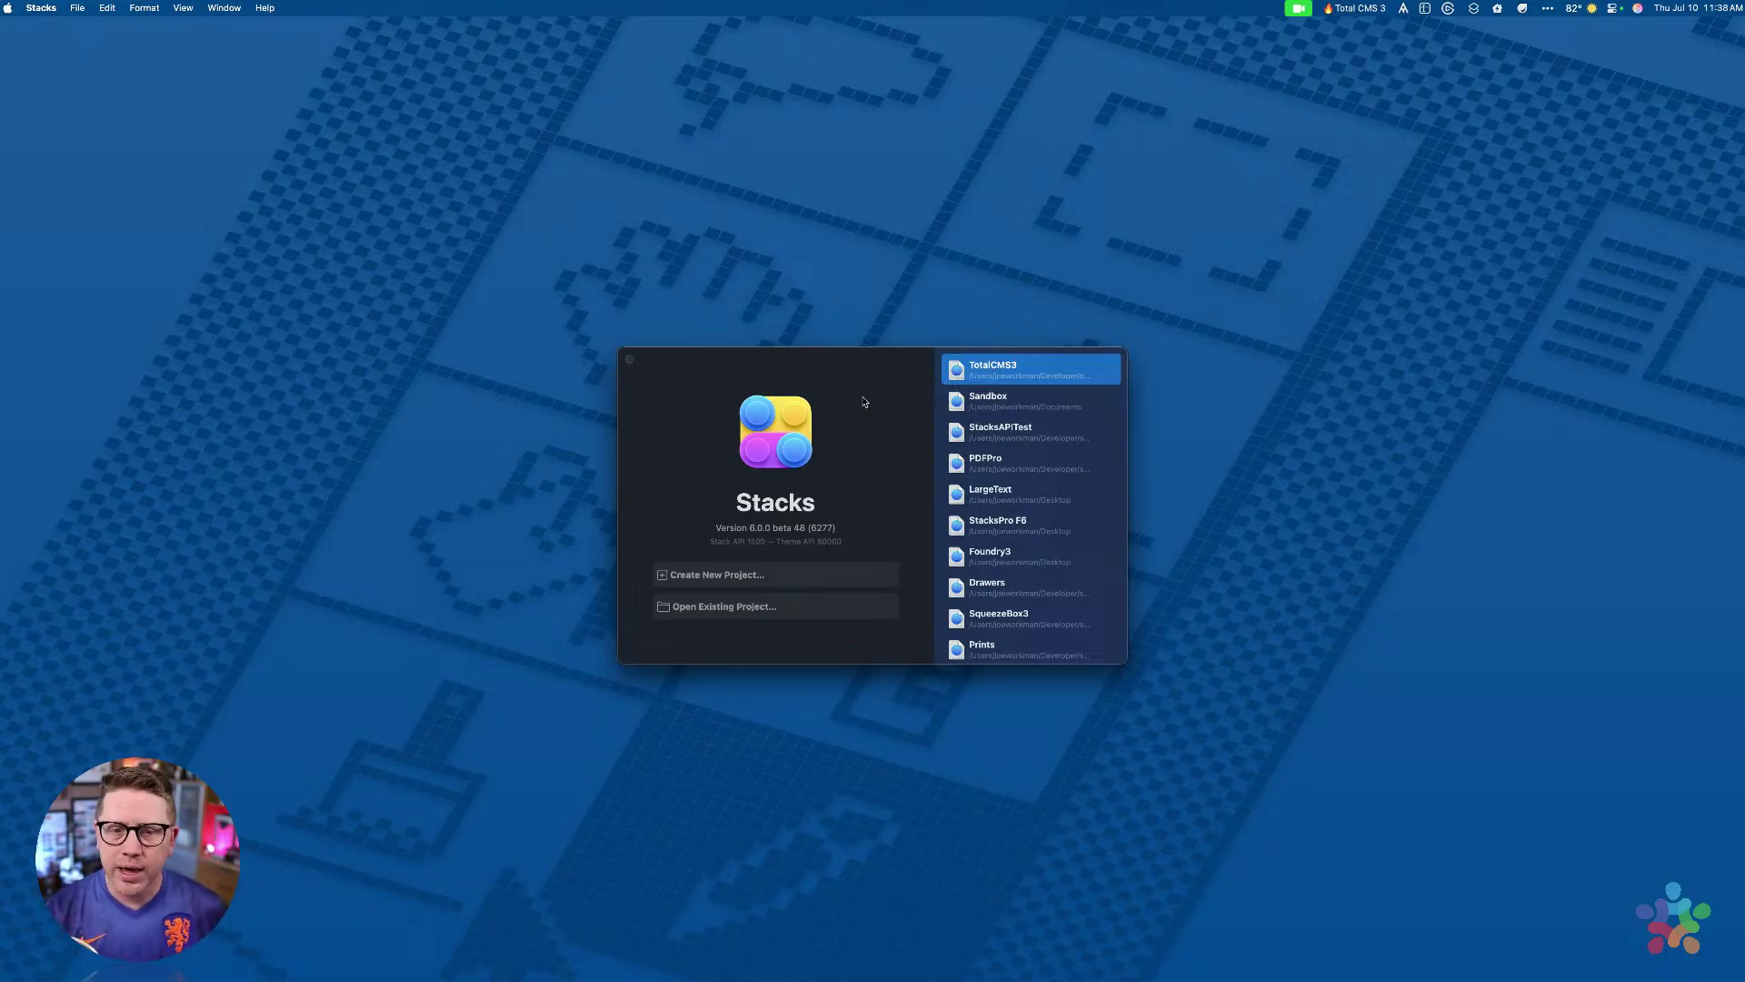
Step: Open the TotalCMS3 project from the recent projects list and position its window
double_click(1004, 371)
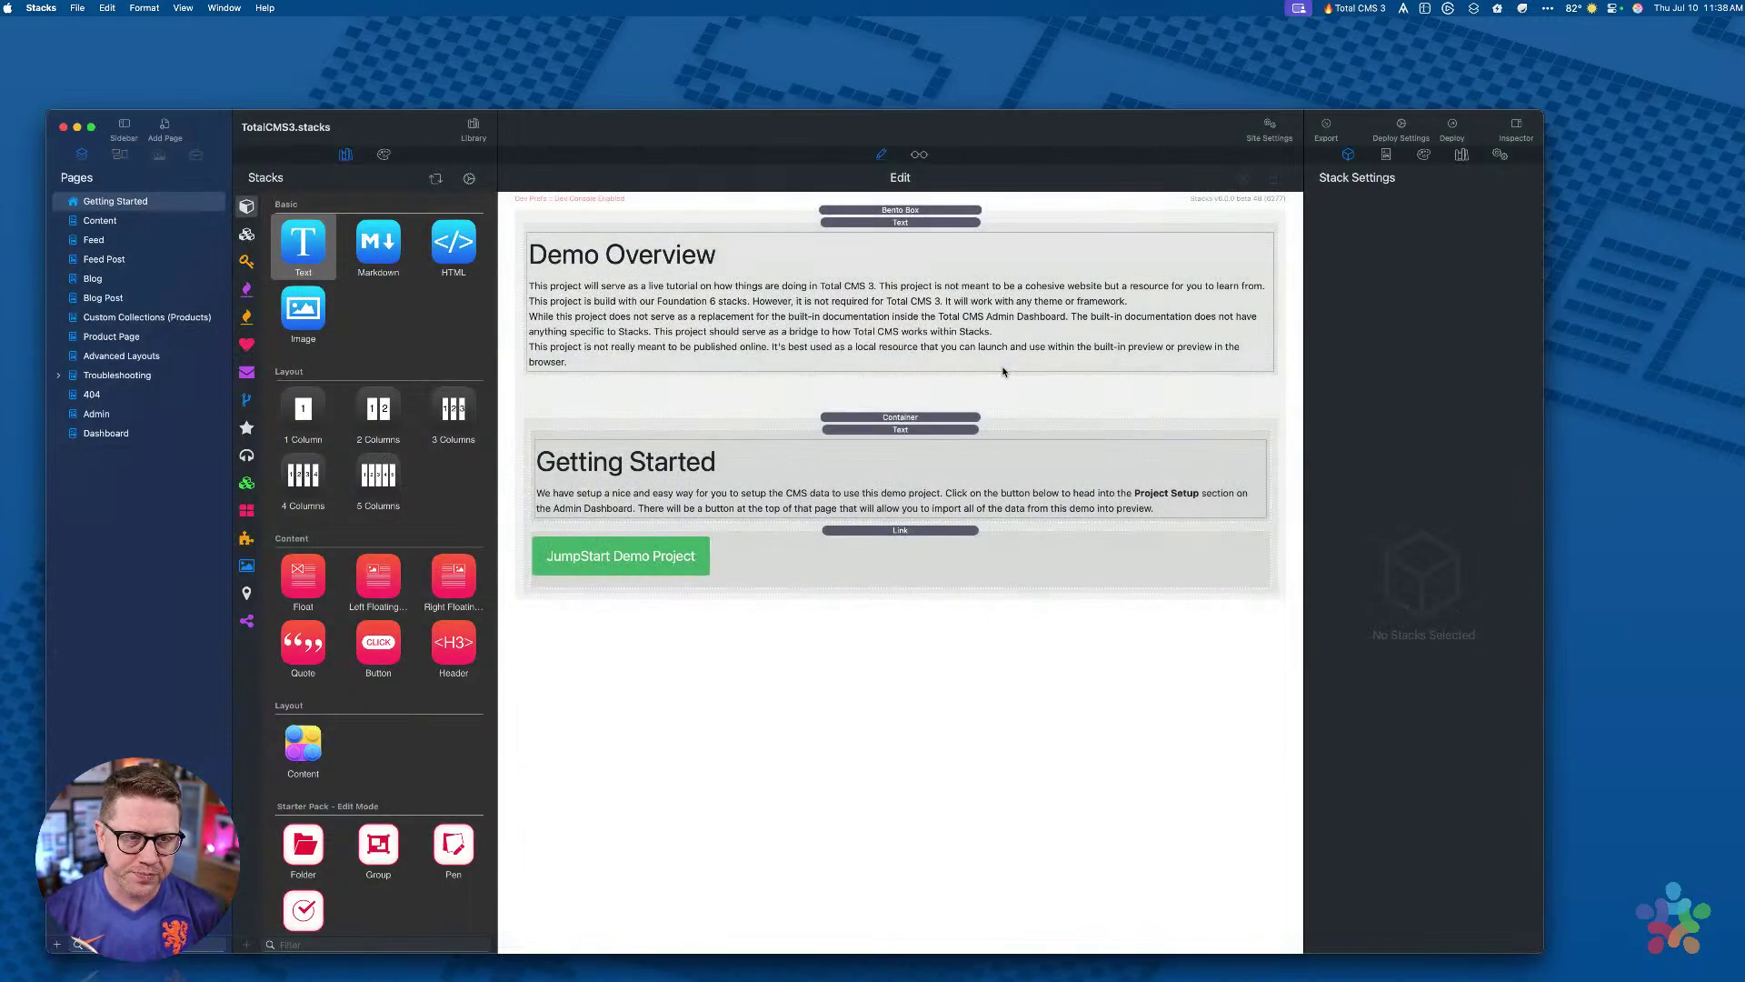
drag(1030, 147, 1125, 120)
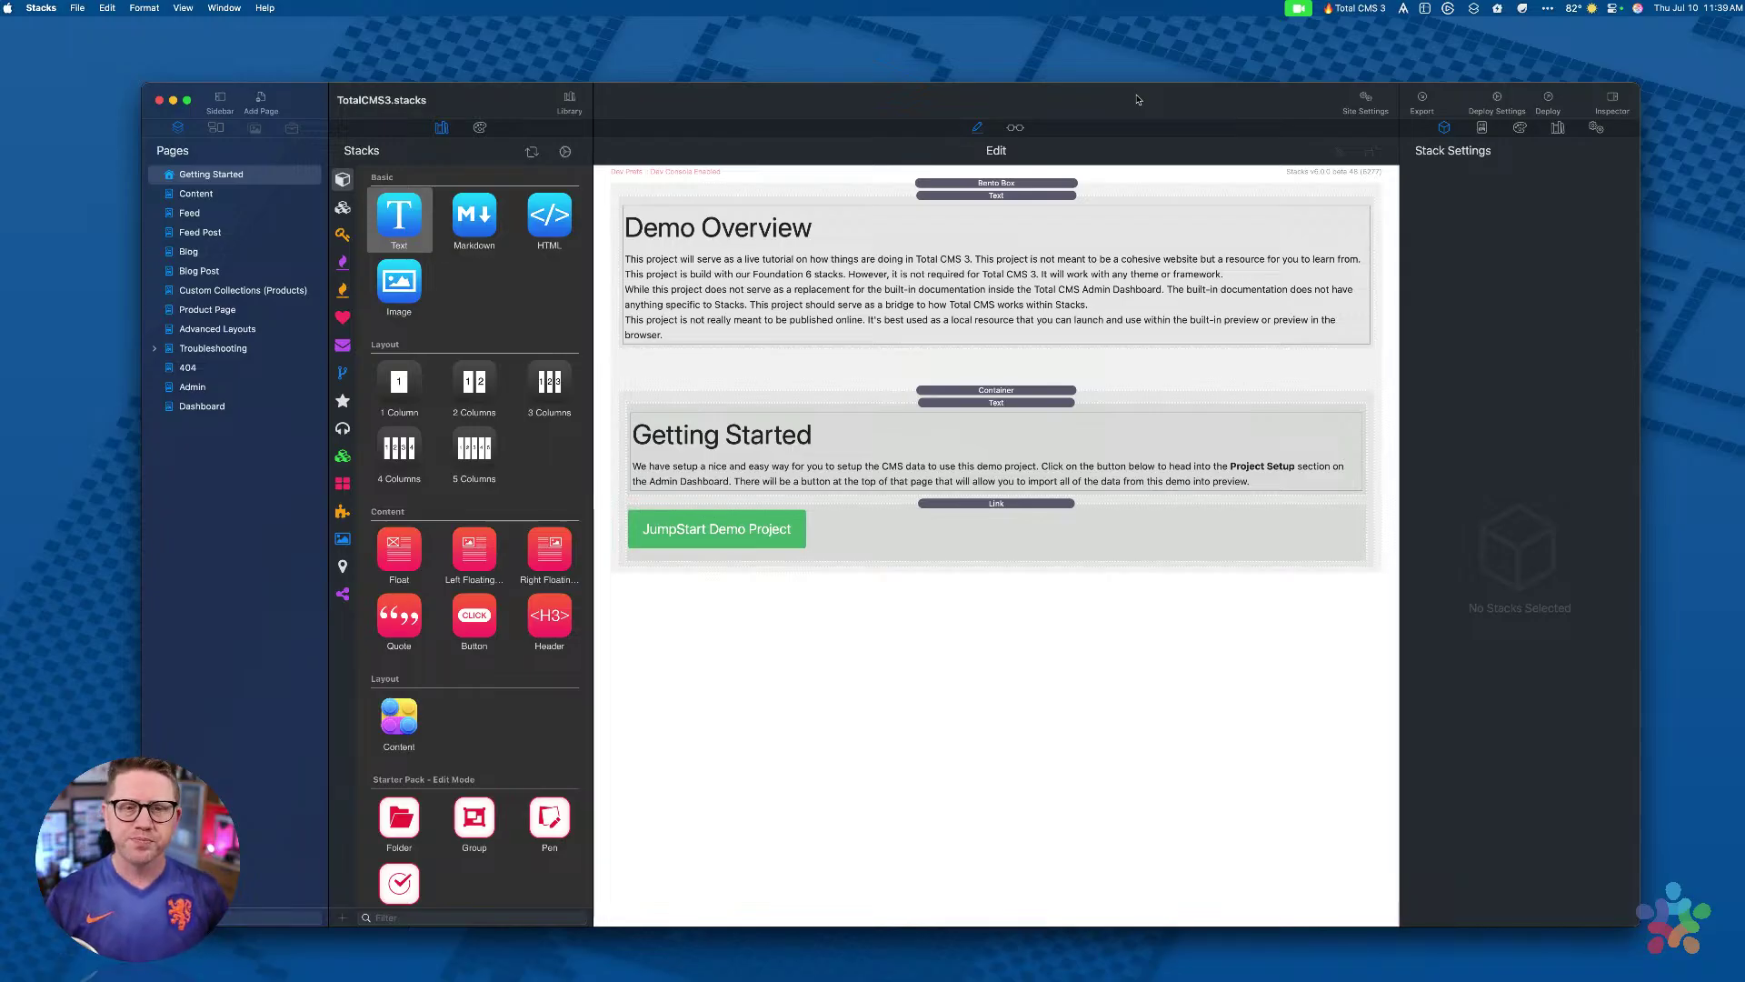
Step: Select the Bento Box container on the Getting Started page to show its Stack Settings
drag(1136, 99, 1130, 93)
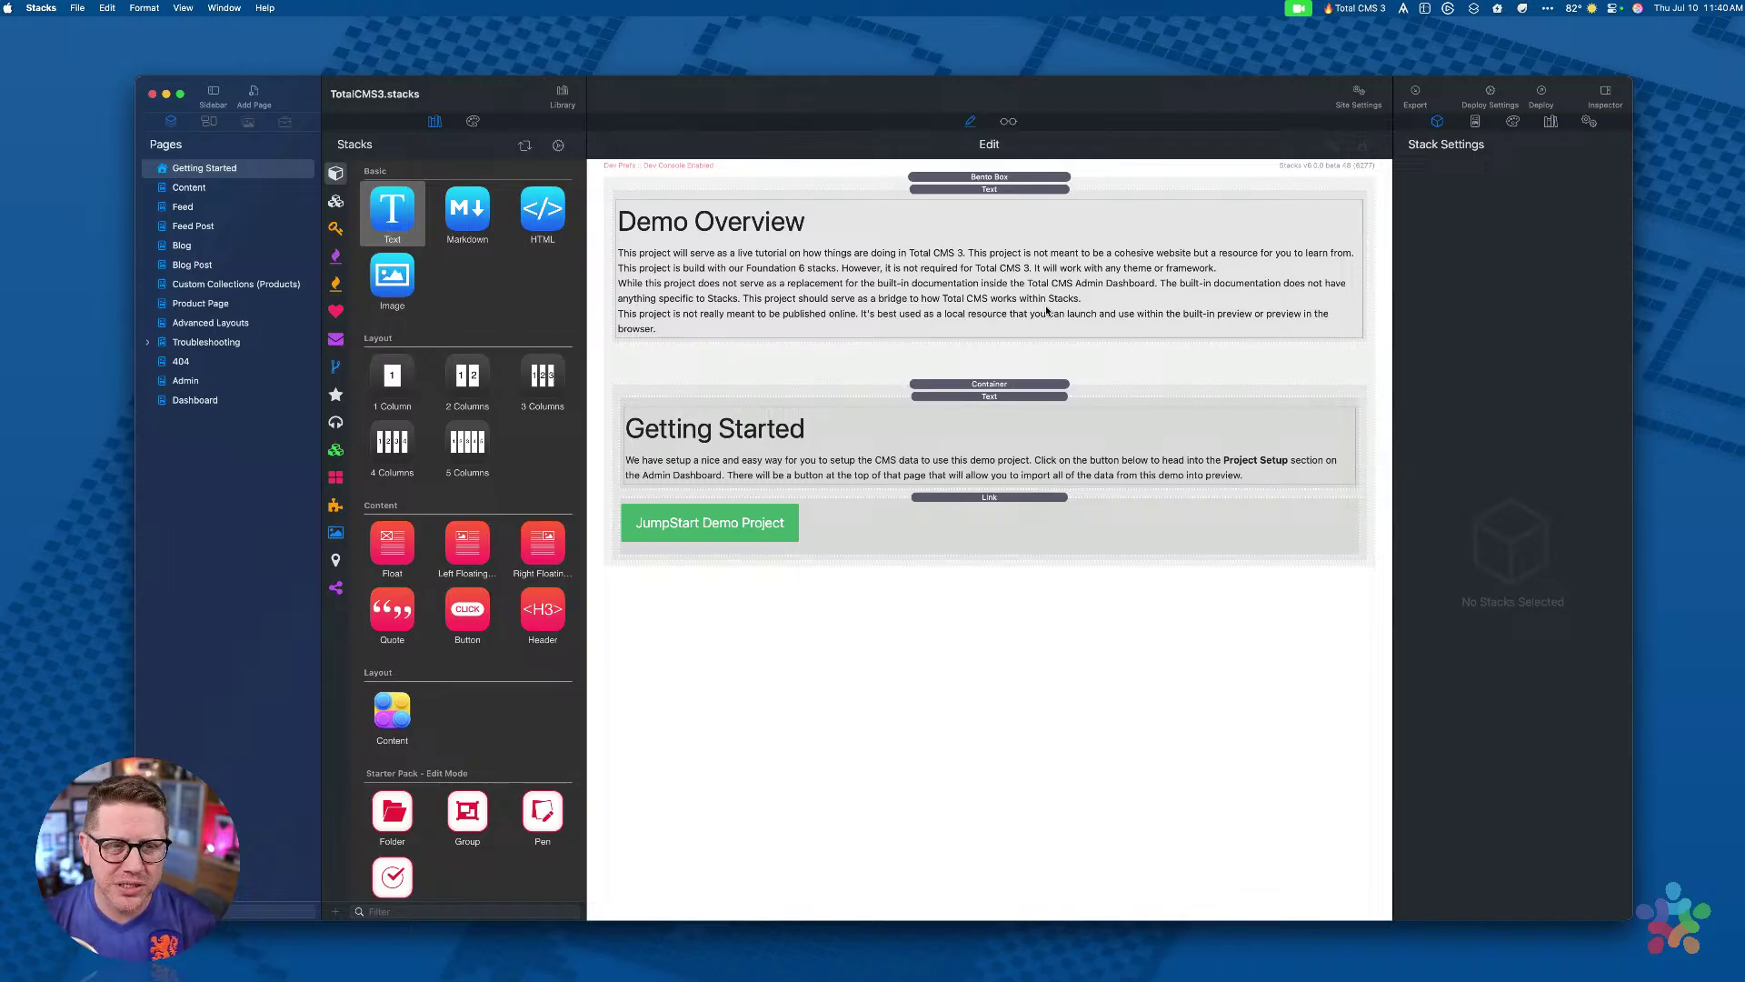
click(1047, 178)
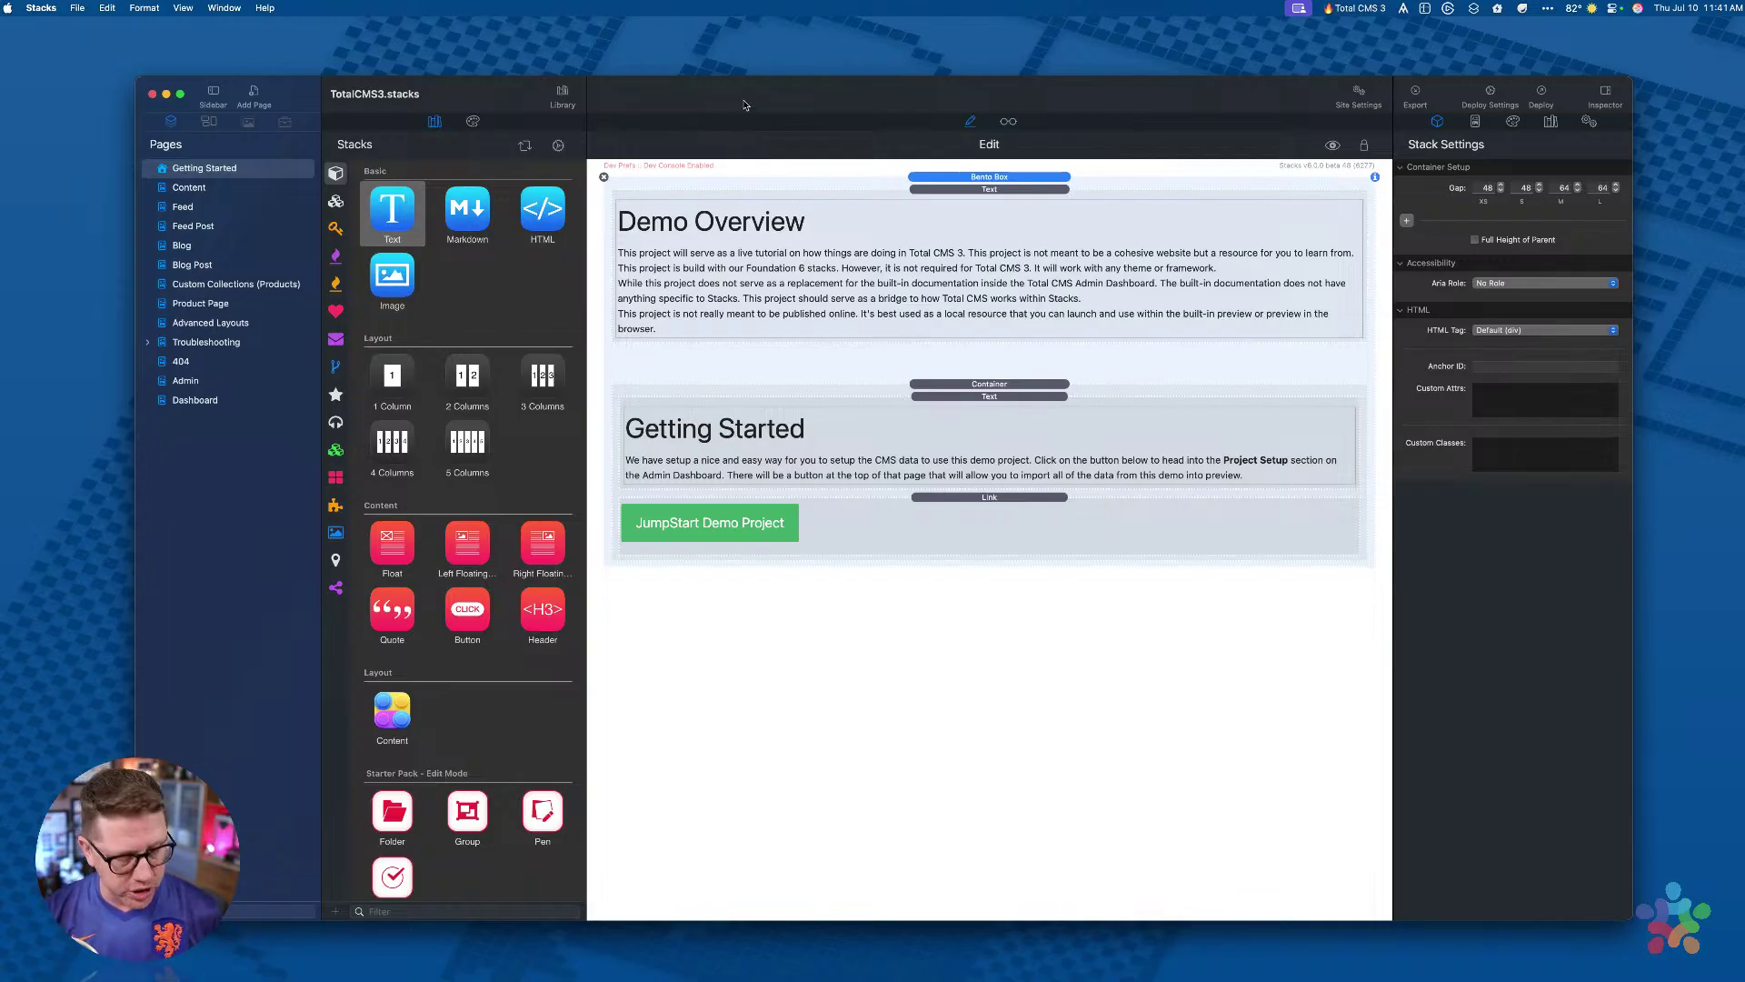
Step: Preview the Getting Started page with the library hidden and the window moved and shrunk
key(super+r)
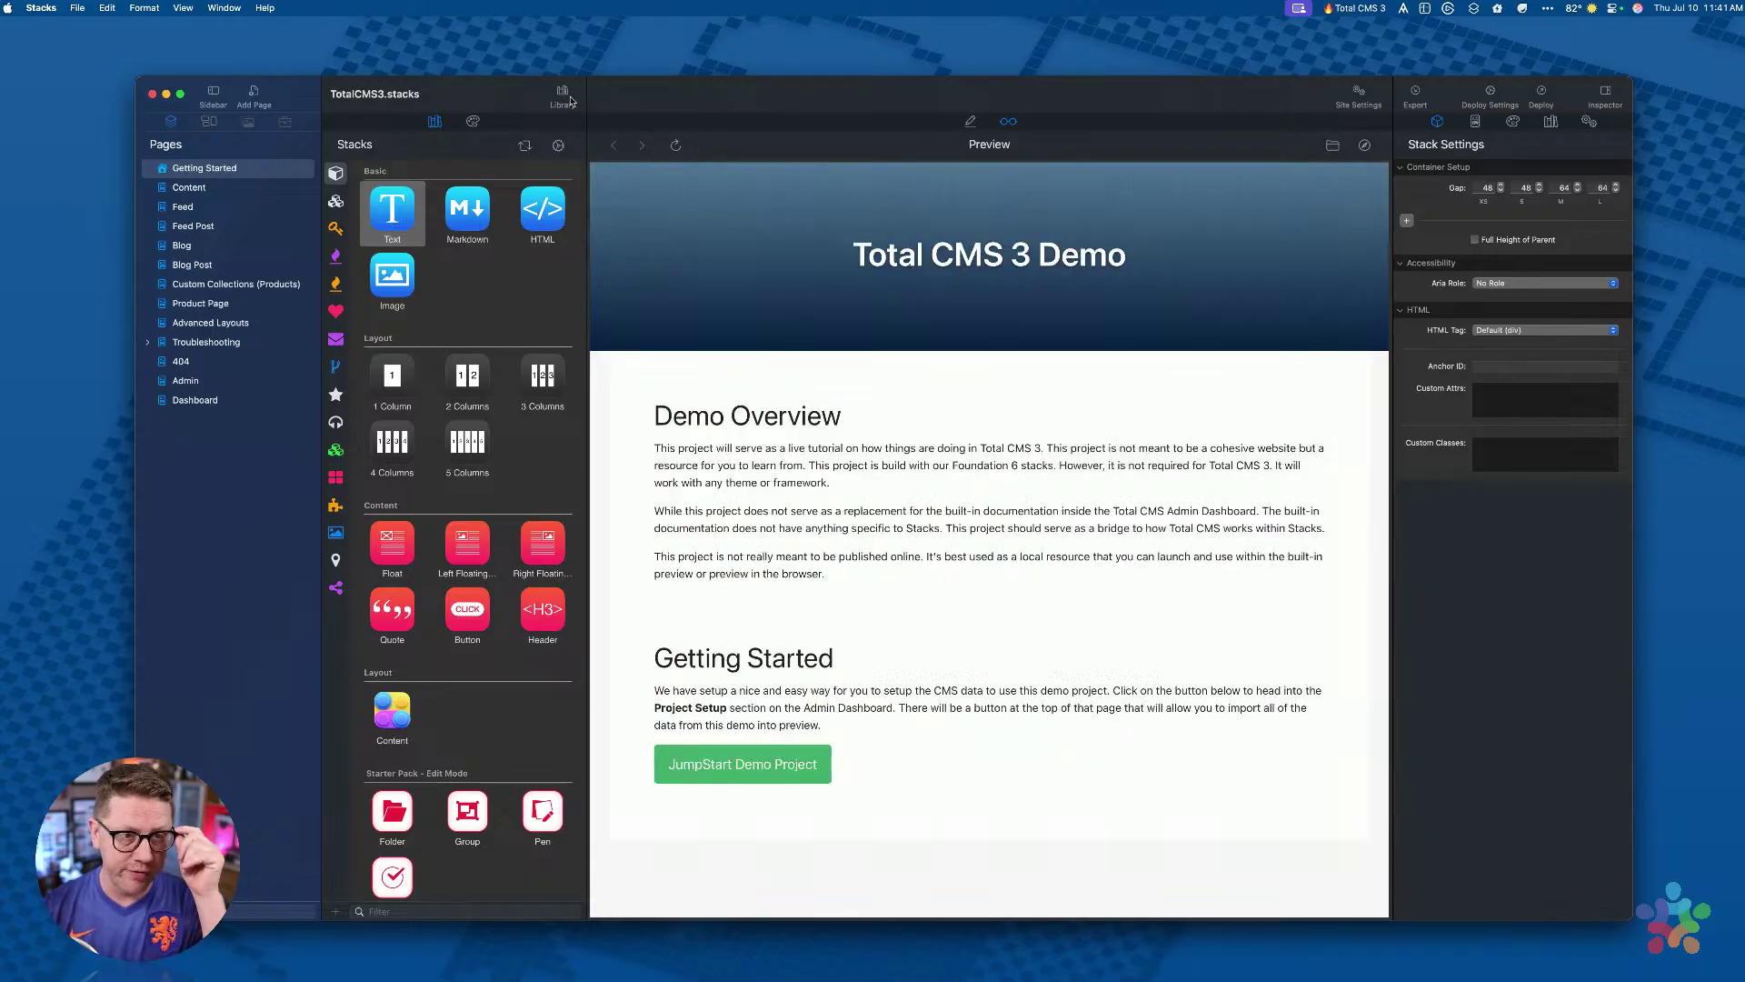
click(565, 98)
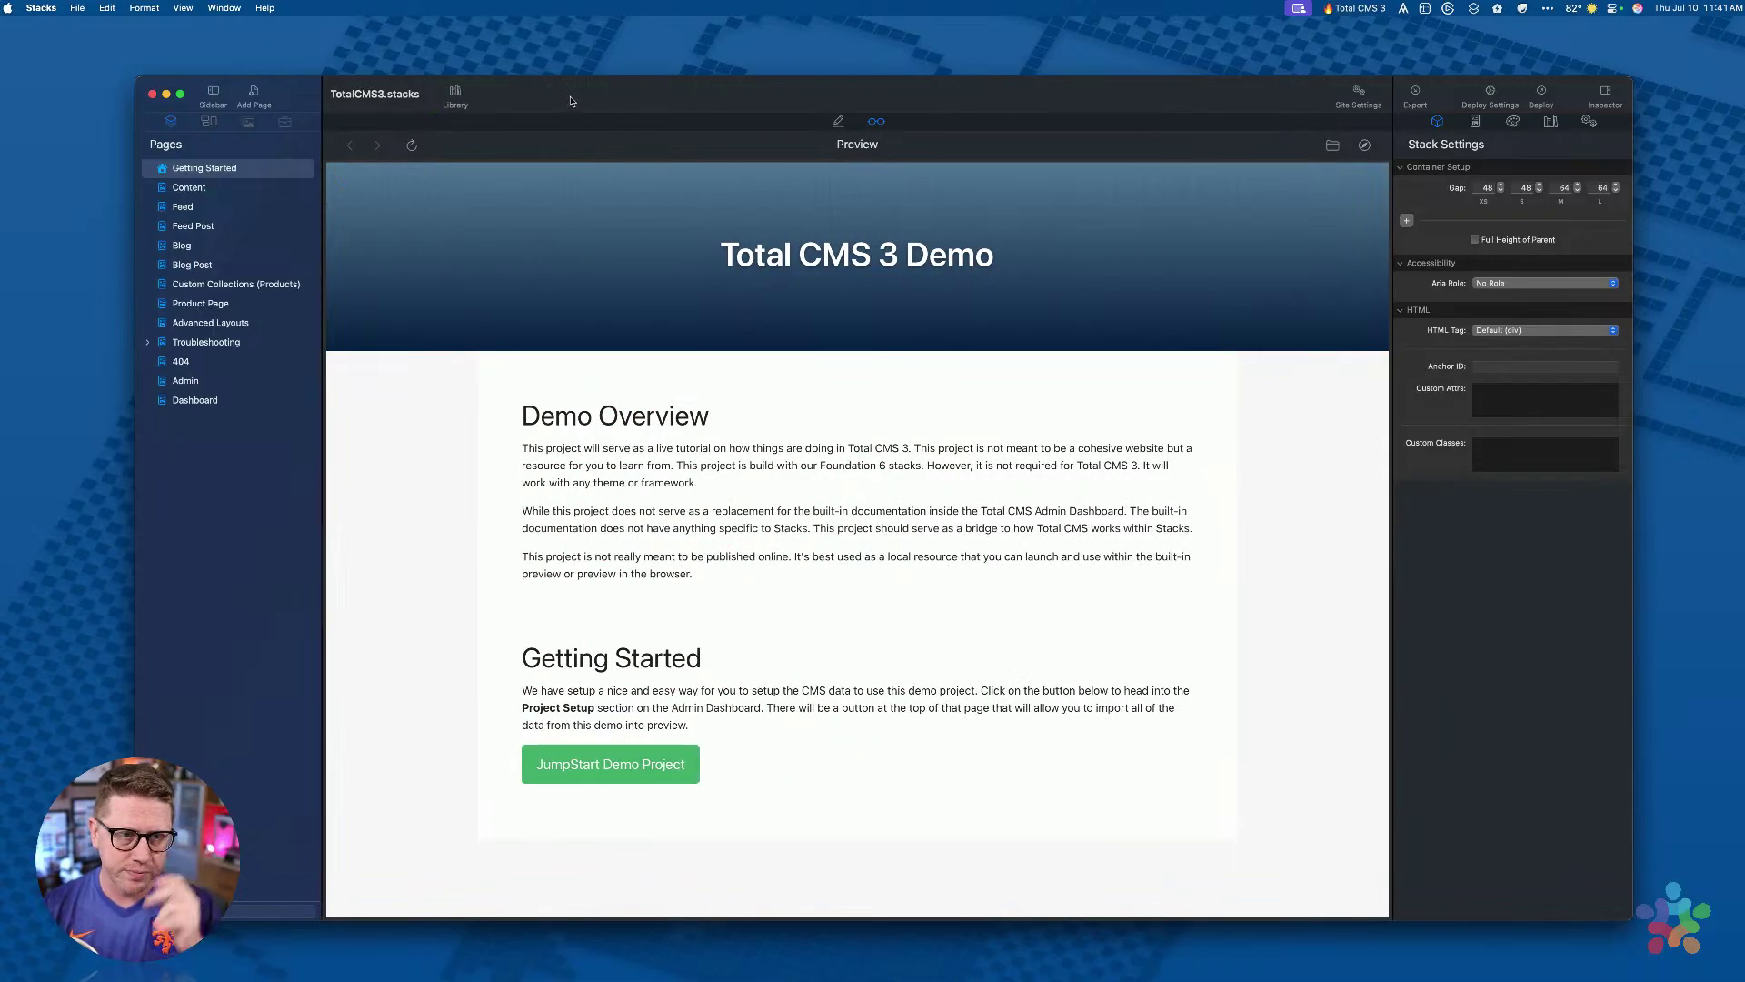
drag(853, 105, 878, 91)
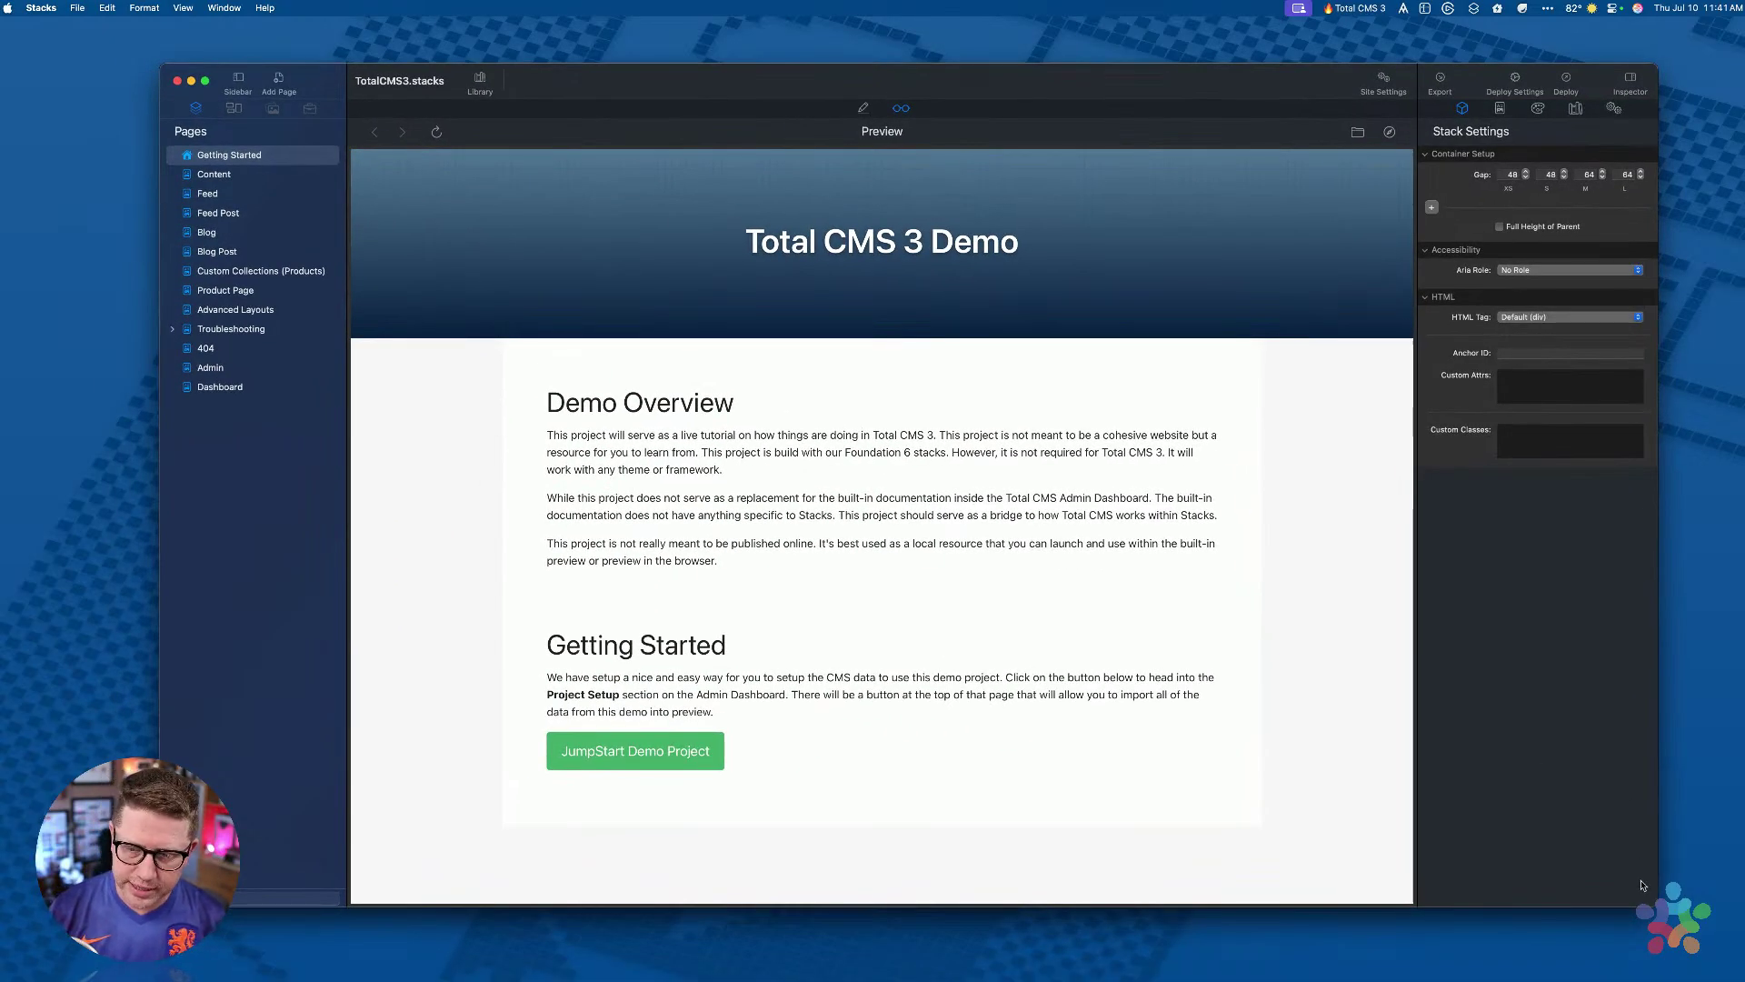
drag(1649, 904, 1470, 898)
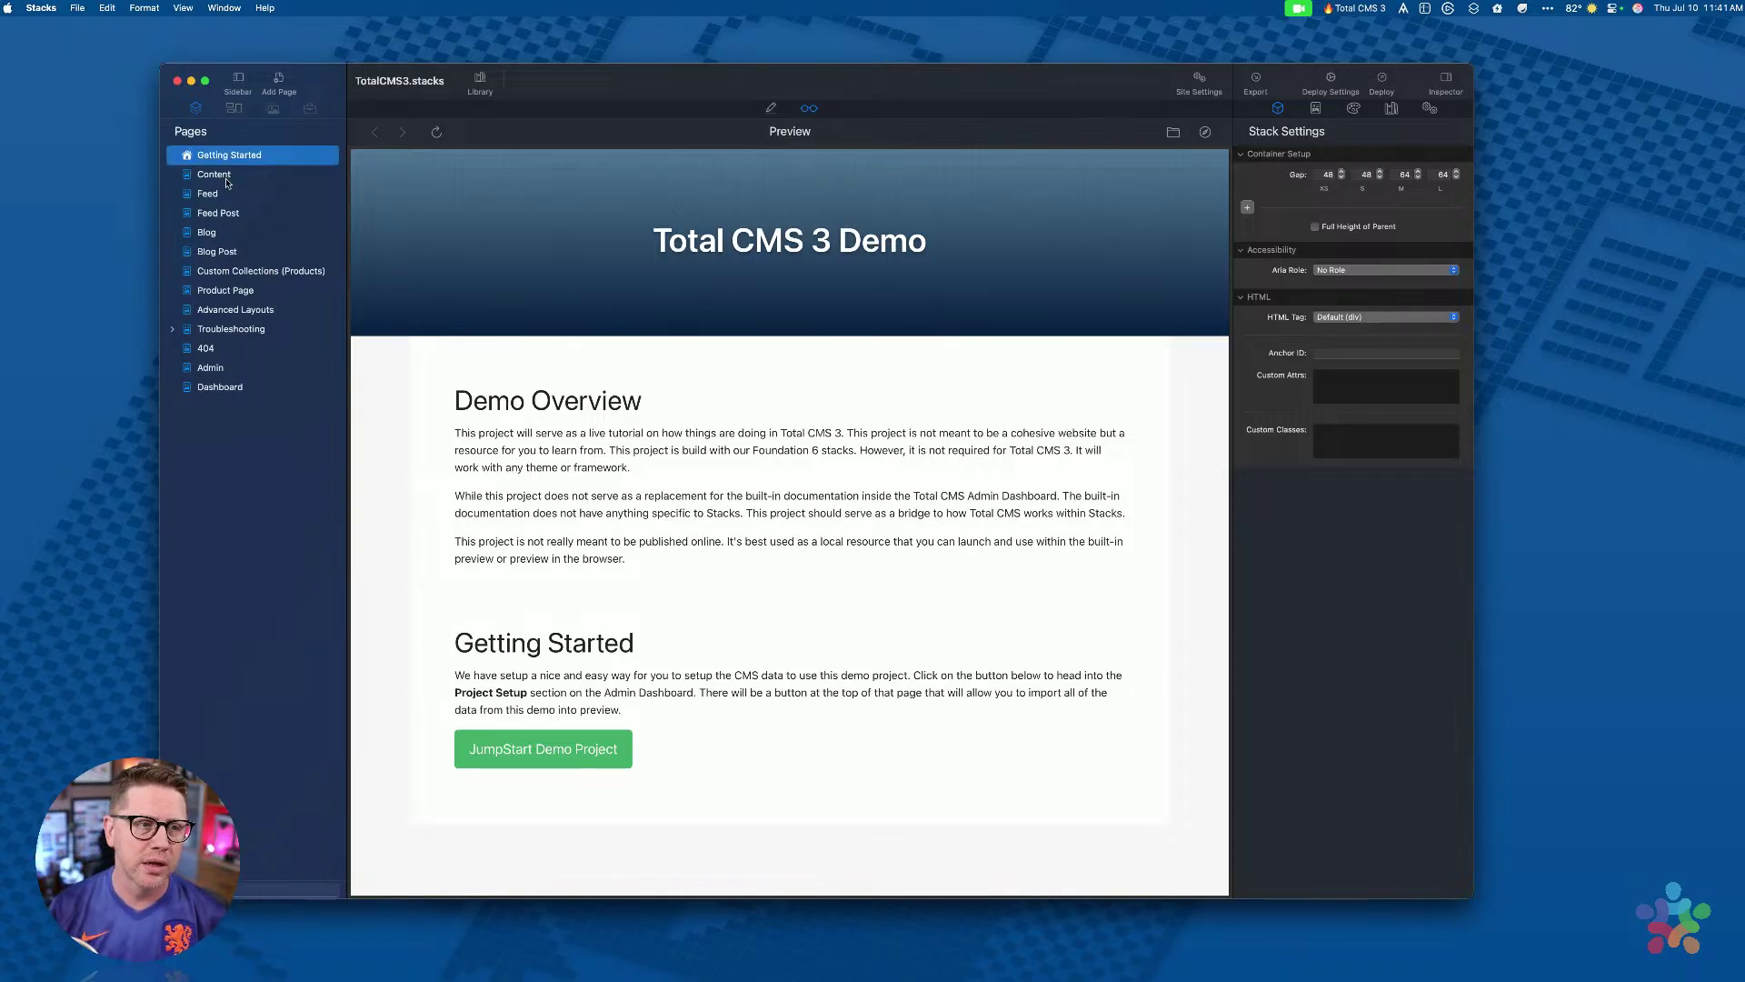
Step: Preview the Content page and scroll through its macro-driven examples
click(227, 179)
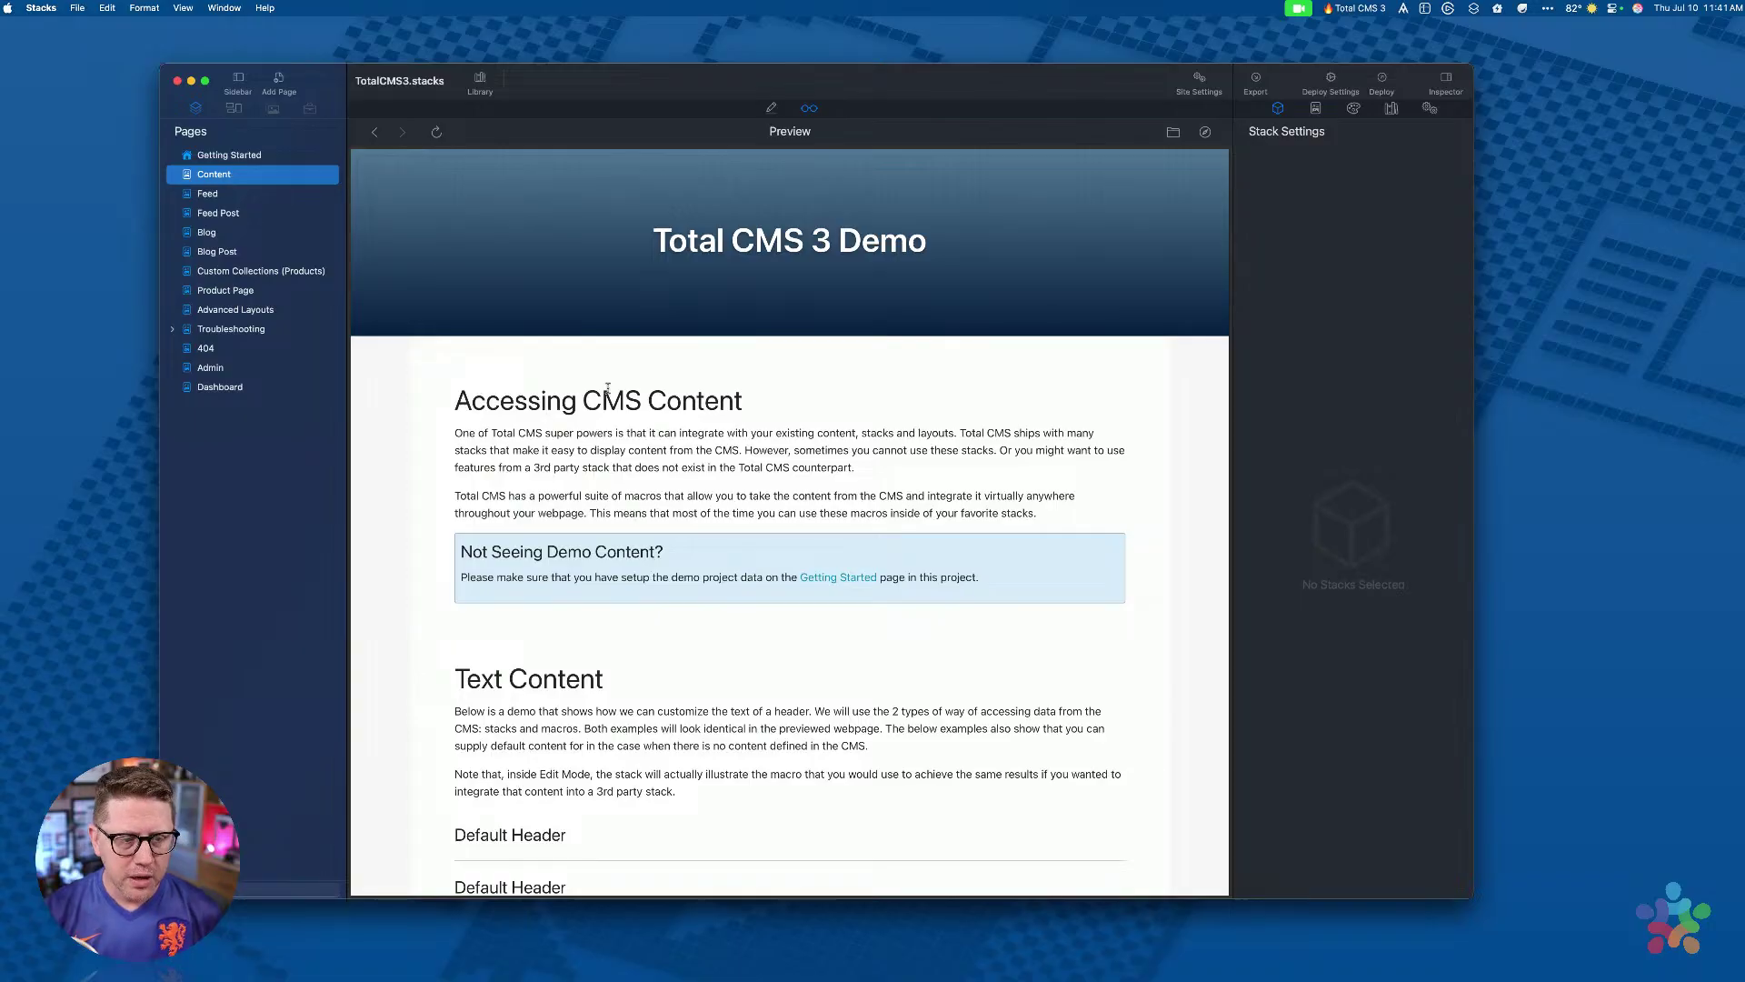
scroll(623, 496, down, 10)
scroll(597, 549, down, 10)
scroll(582, 429, down, 8)
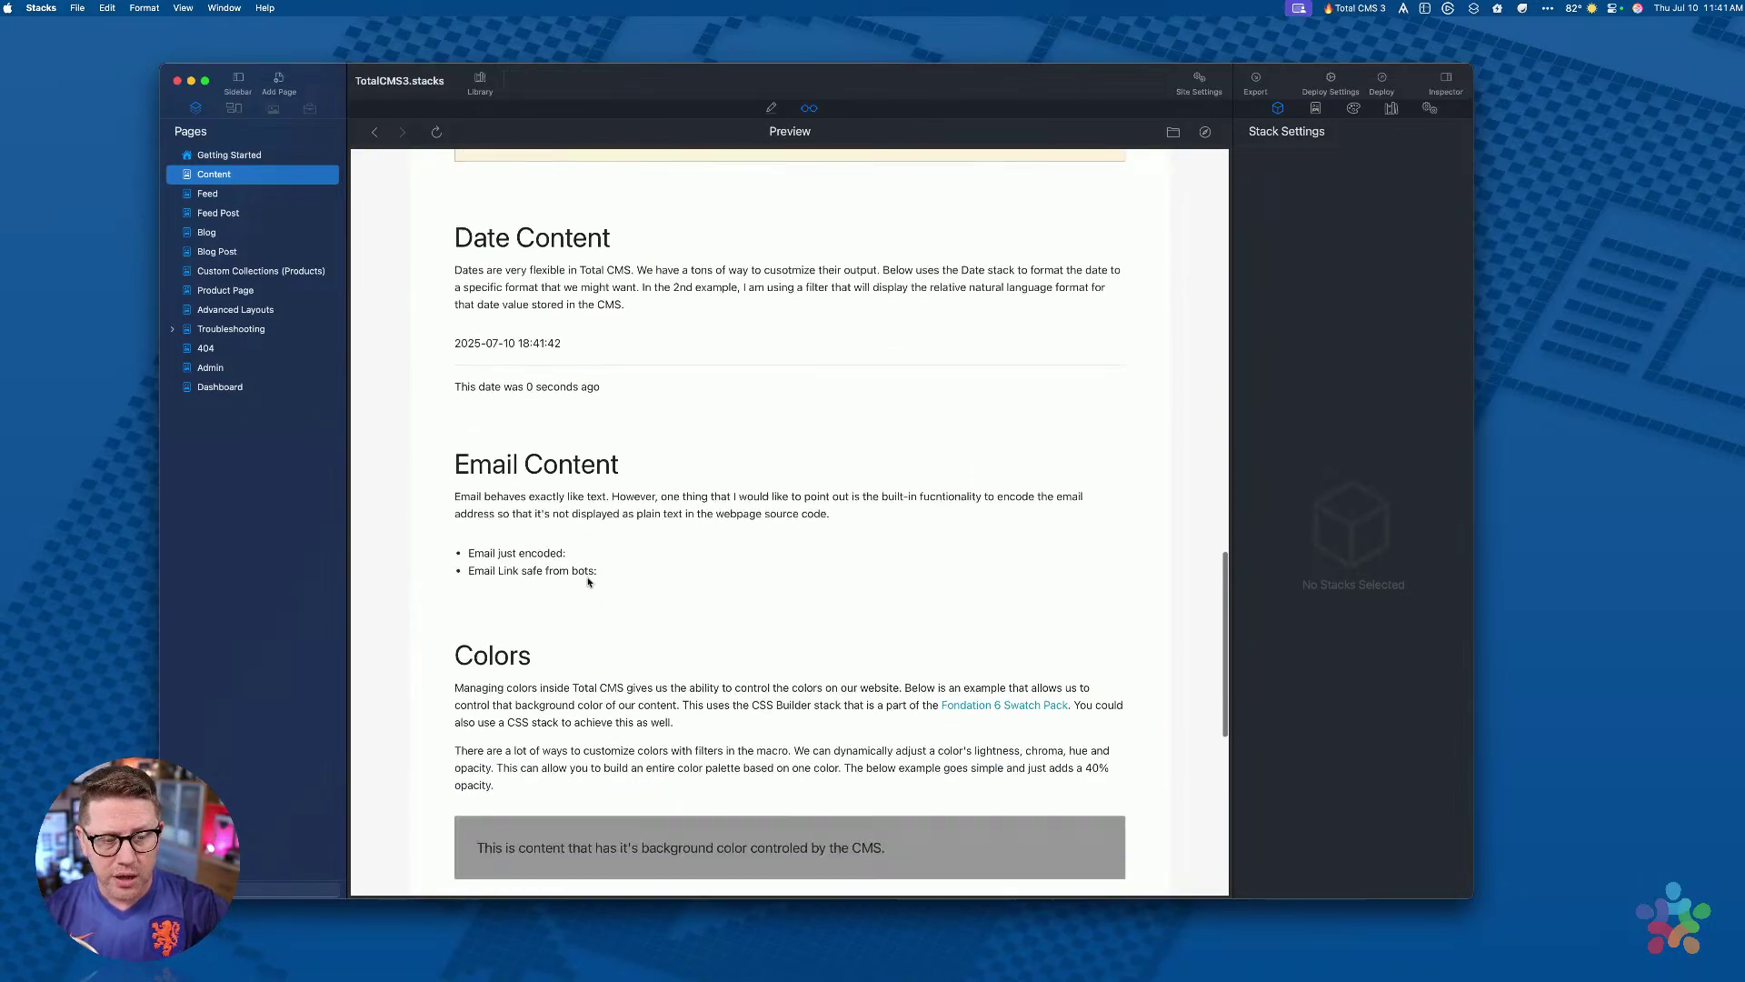
scroll(634, 507, down, 3)
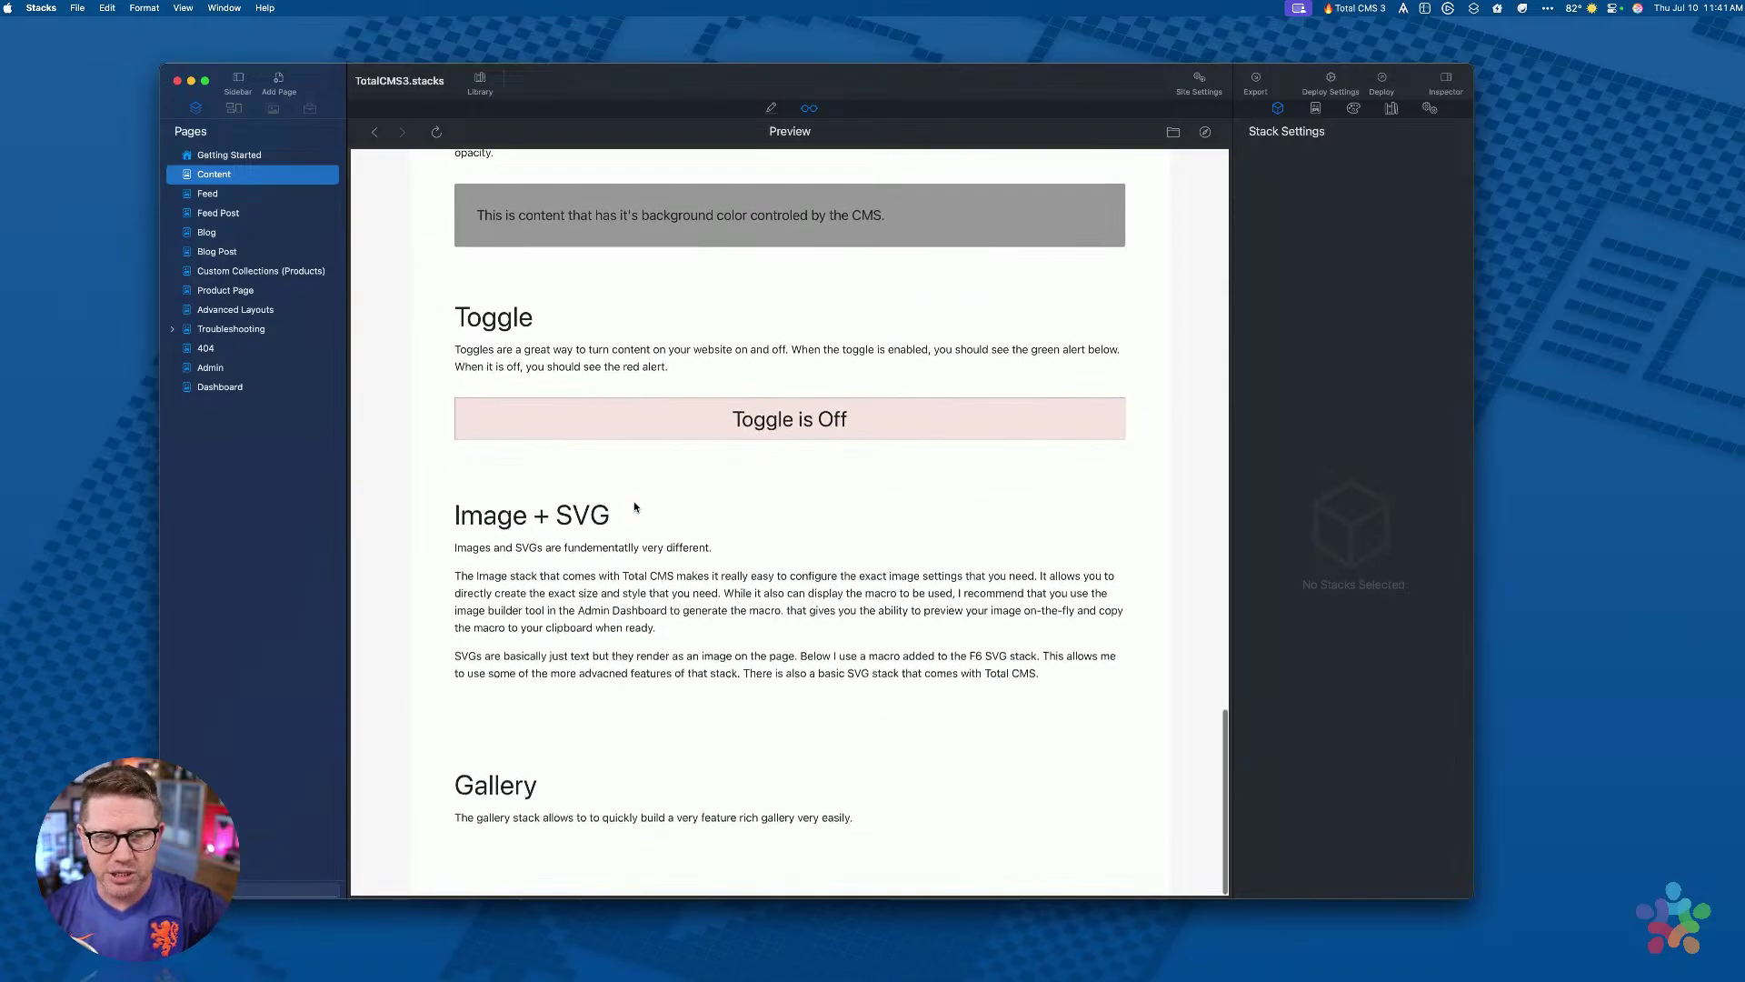
scroll(480, 718, up, 15)
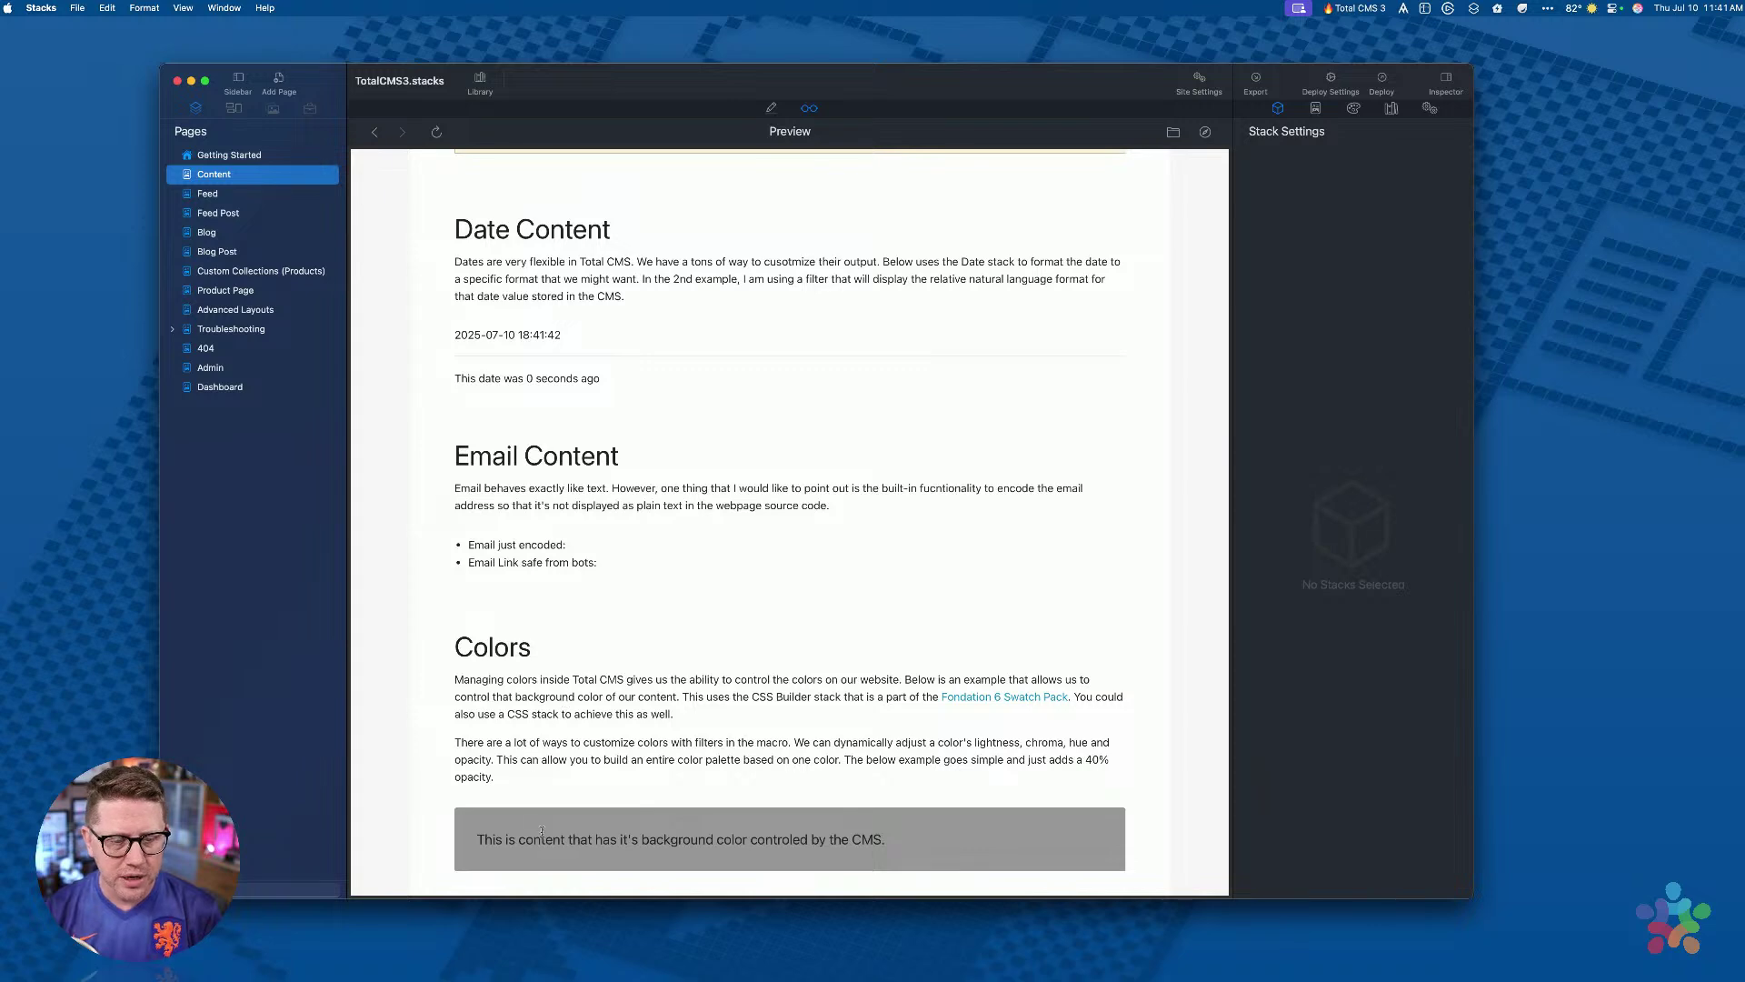
scroll(540, 833, down, 1)
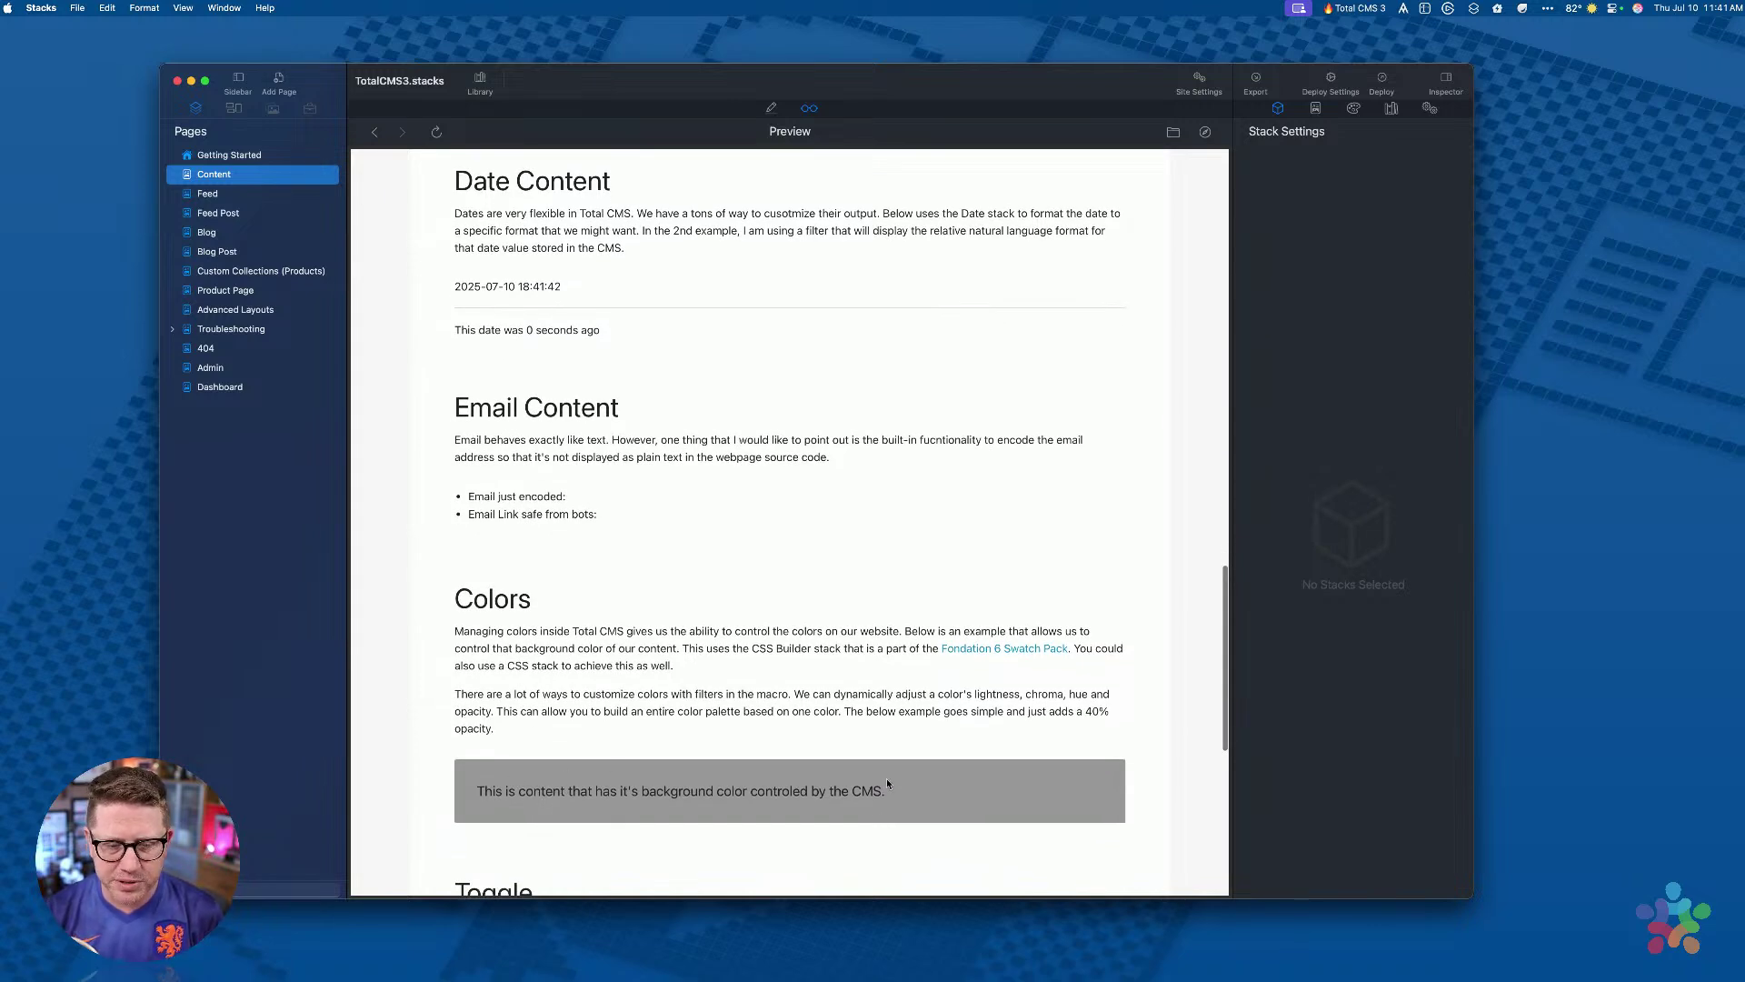
scroll(647, 572, up, 5)
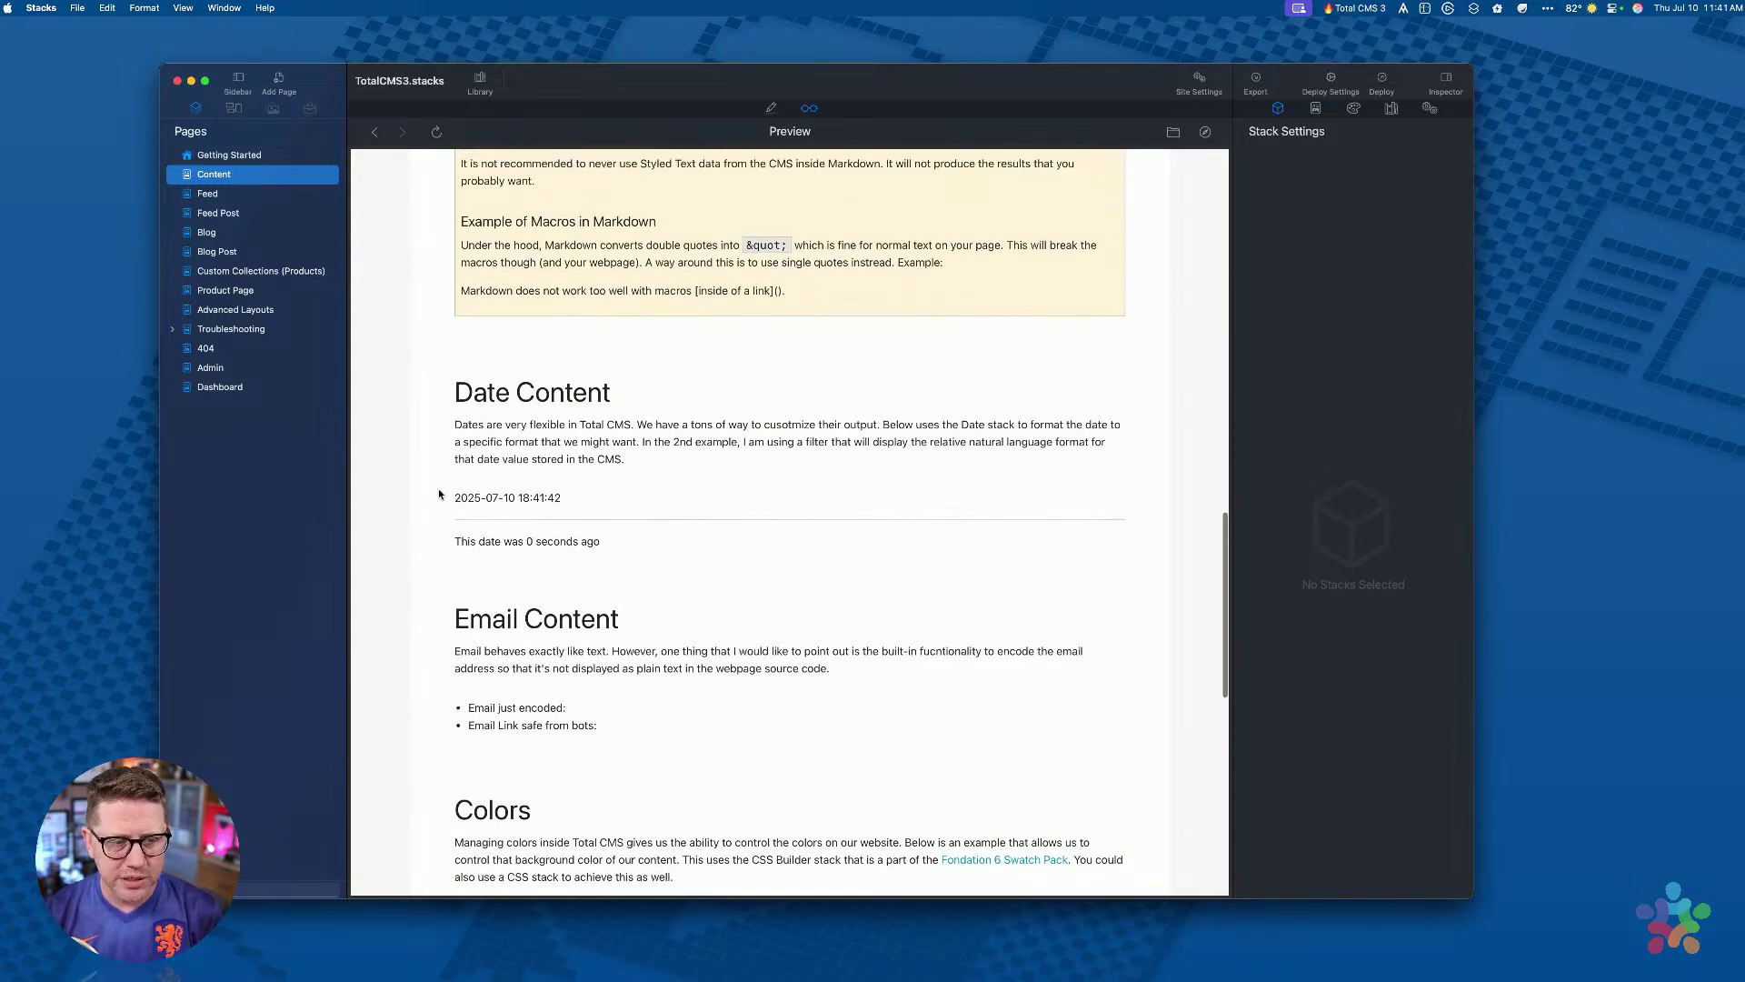
drag(454, 502, 638, 517)
click(579, 501)
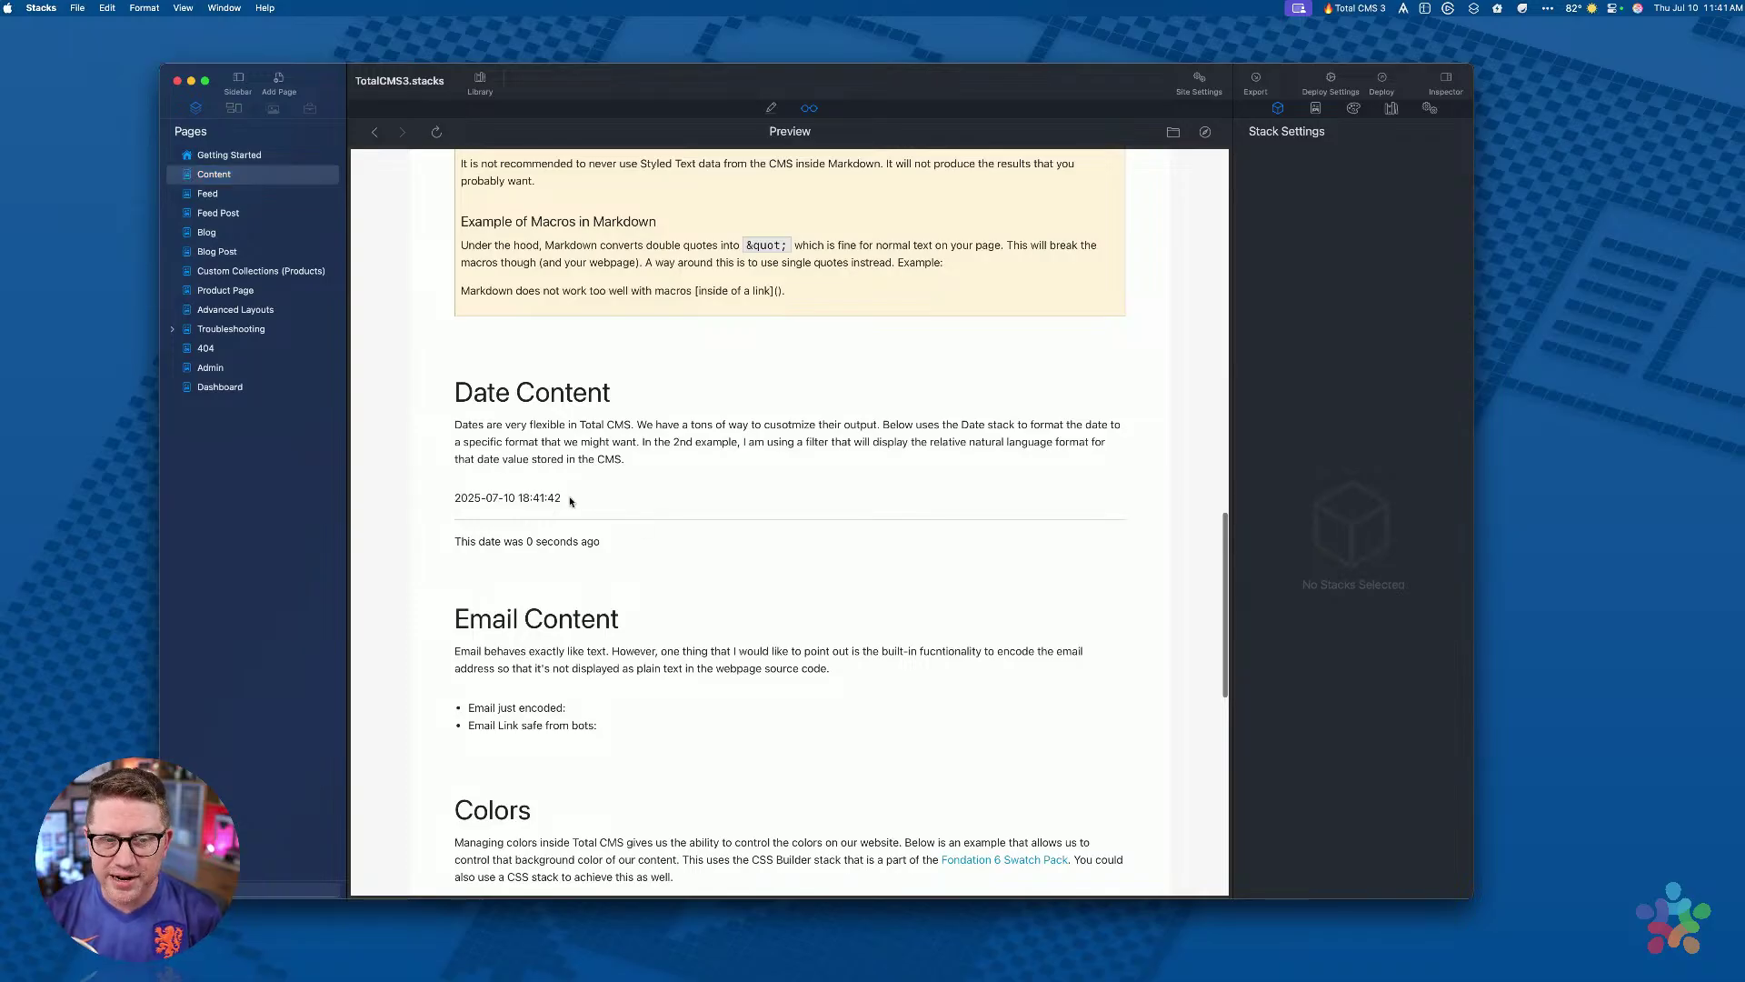
scroll(572, 509, up, 15)
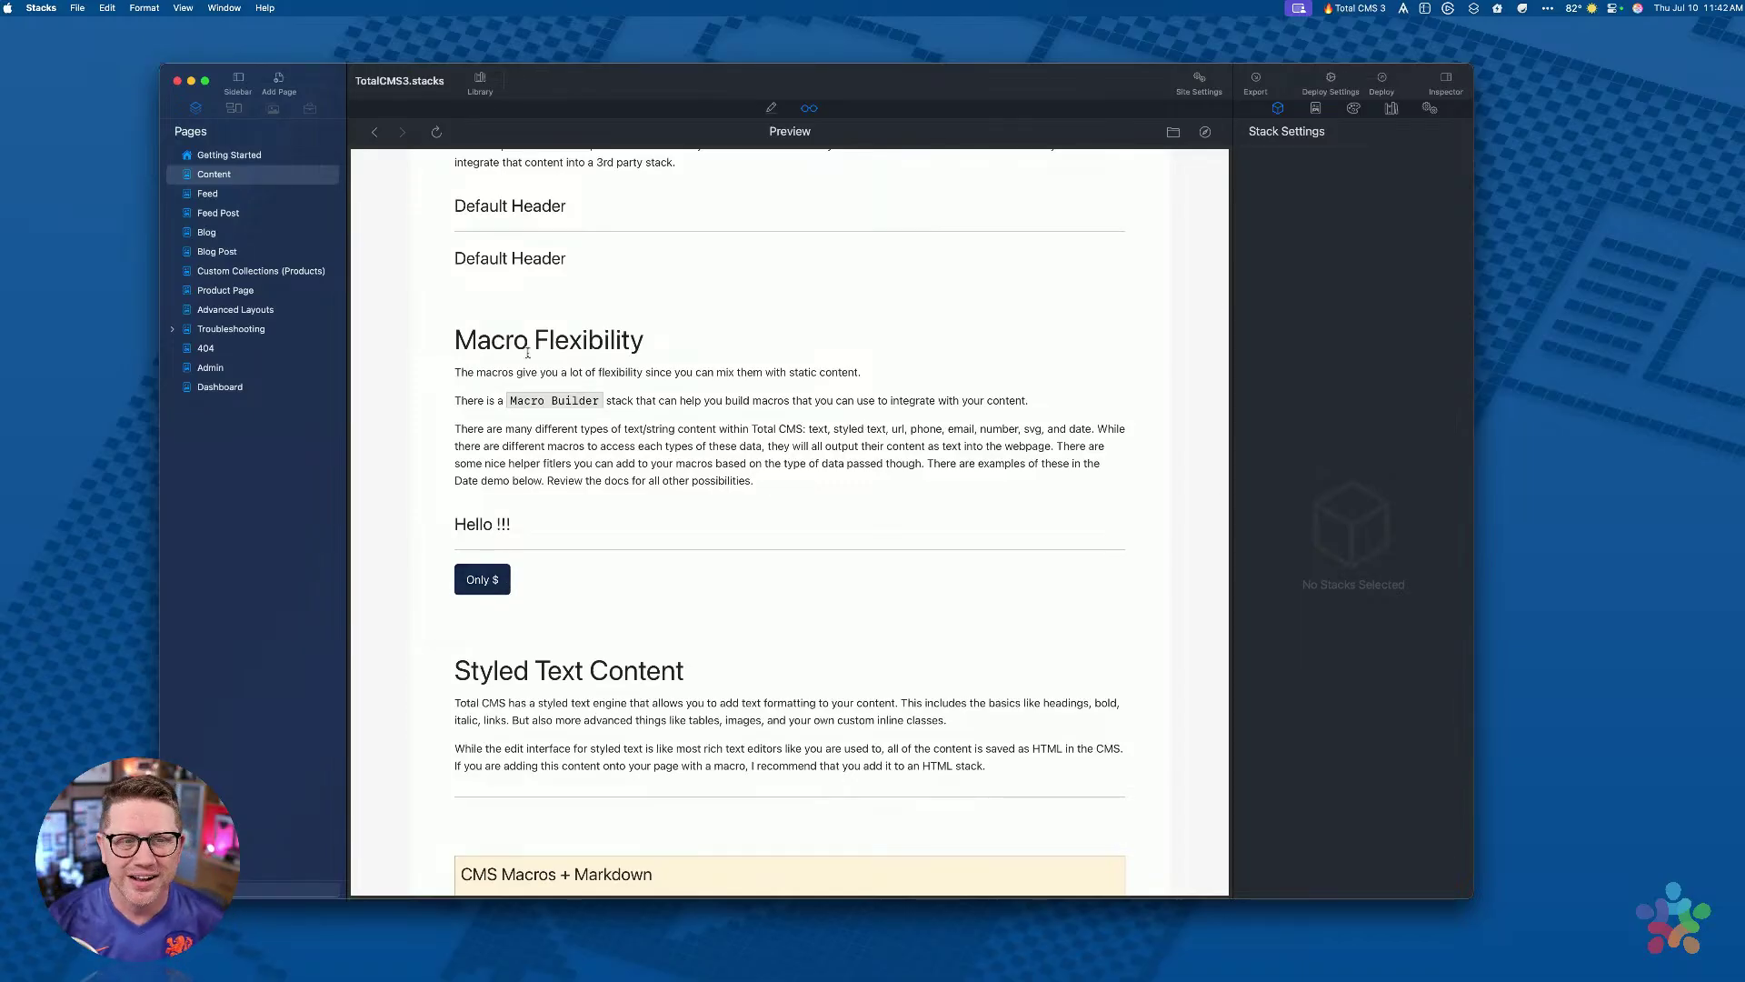
scroll(525, 350, up, 3)
drag(454, 489, 608, 485)
click(608, 485)
scroll(609, 489, up, 5)
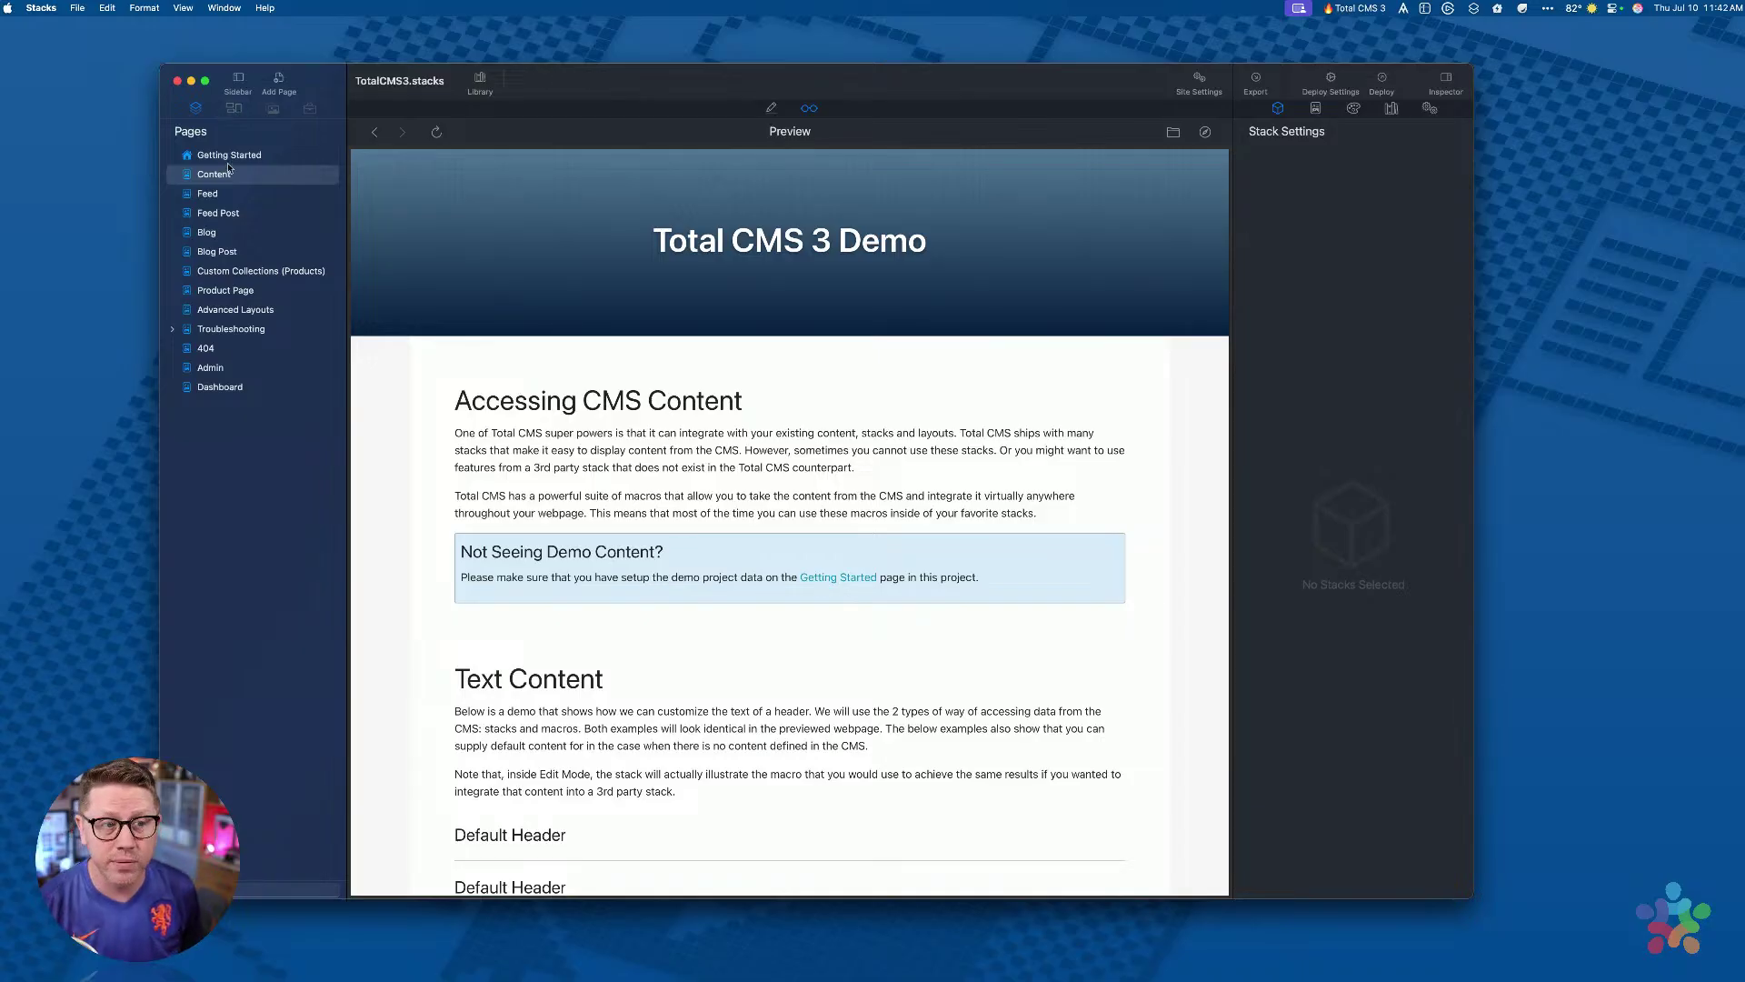
Step: Preview the Feed page and inspect its No Posts Found heading
click(211, 196)
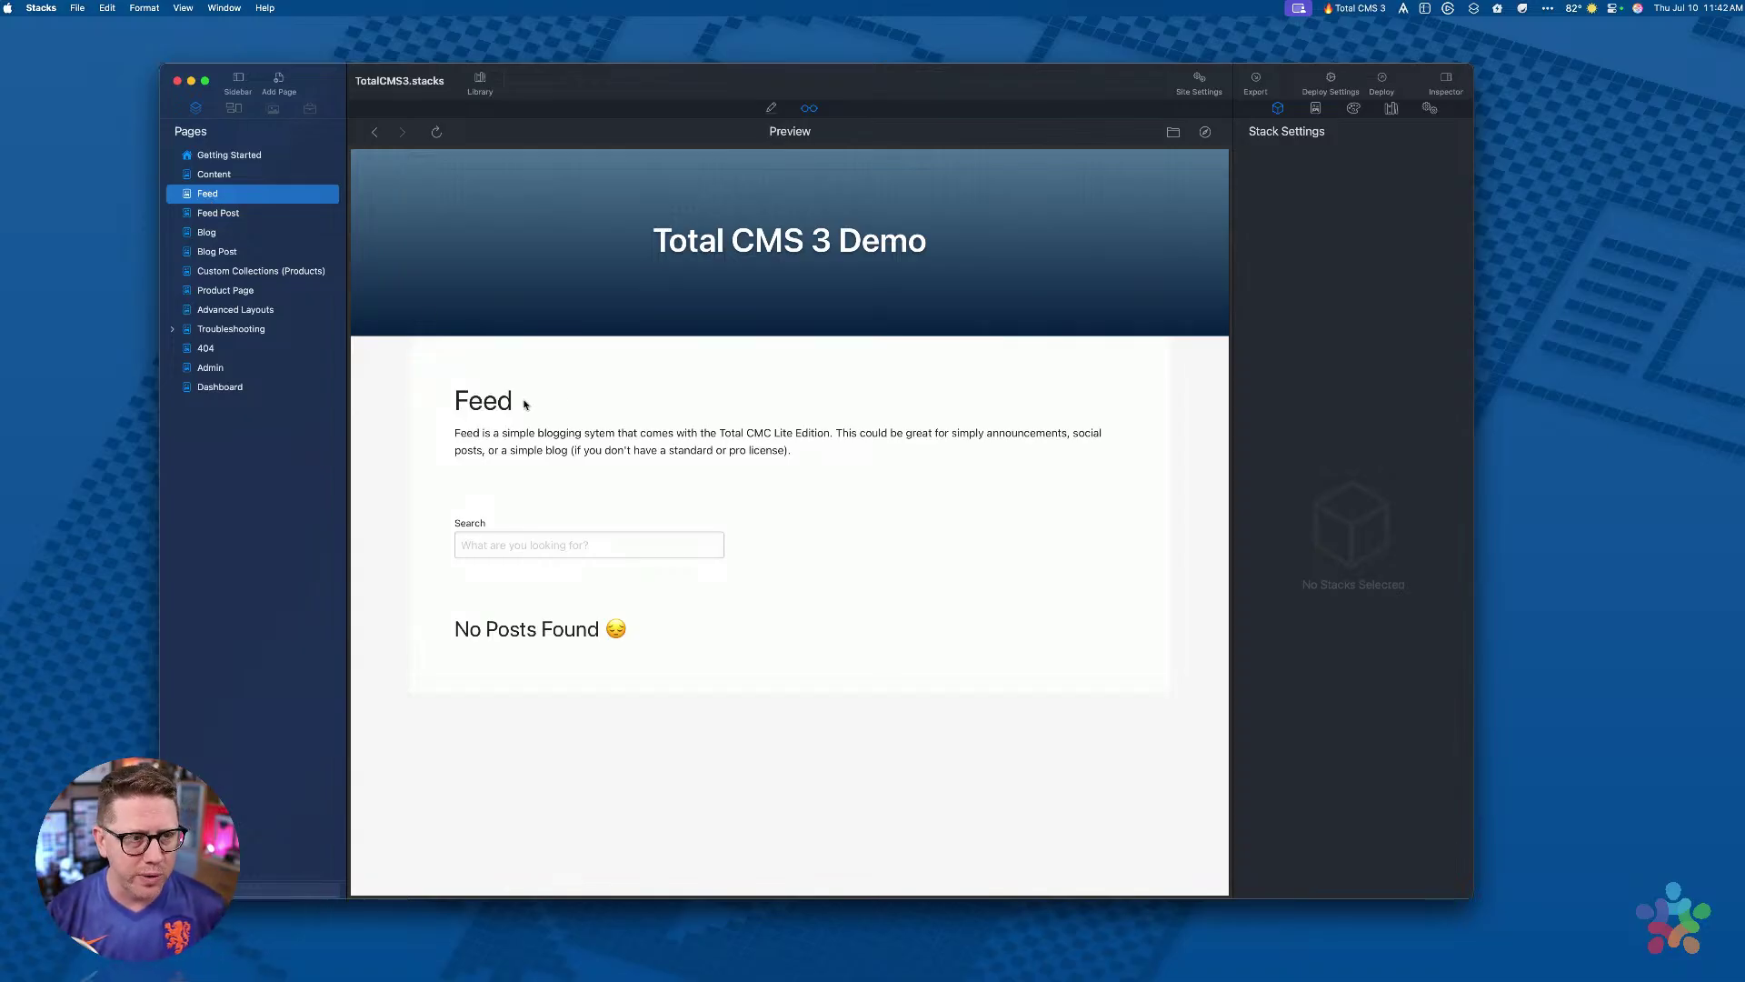
drag(452, 629, 670, 648)
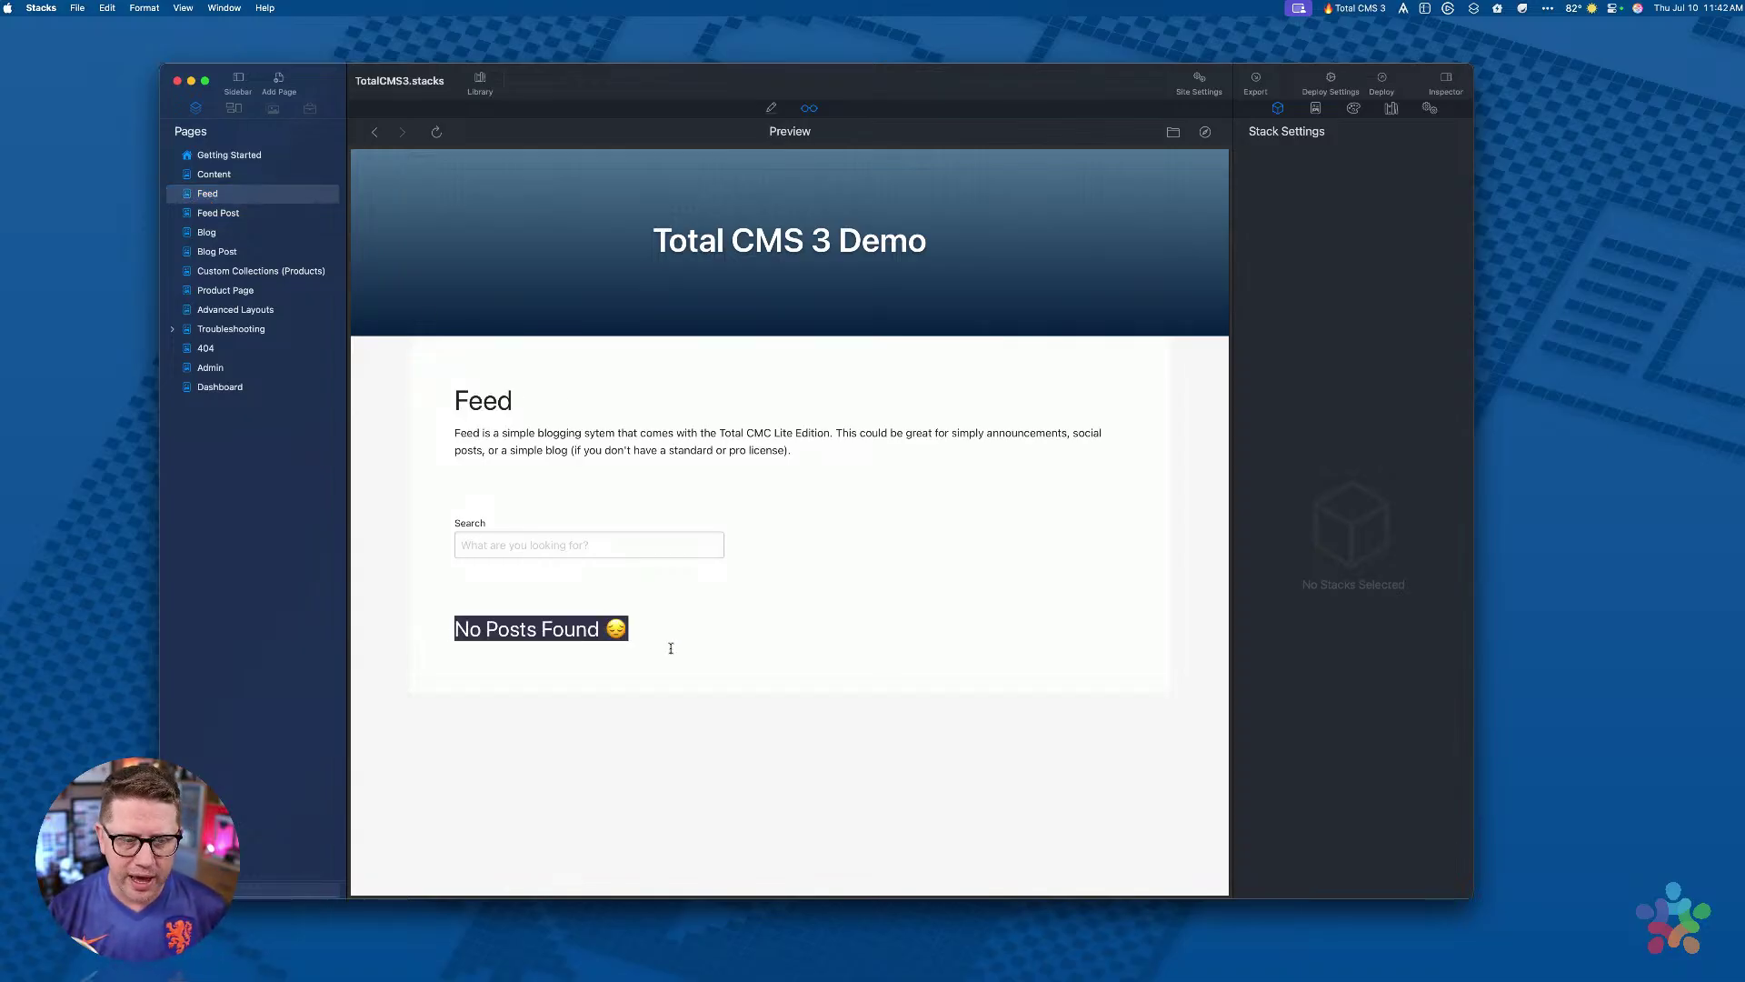
click(671, 648)
Step: Preview the Blog page's No Posts Found heading, then the Blog Post page
click(220, 239)
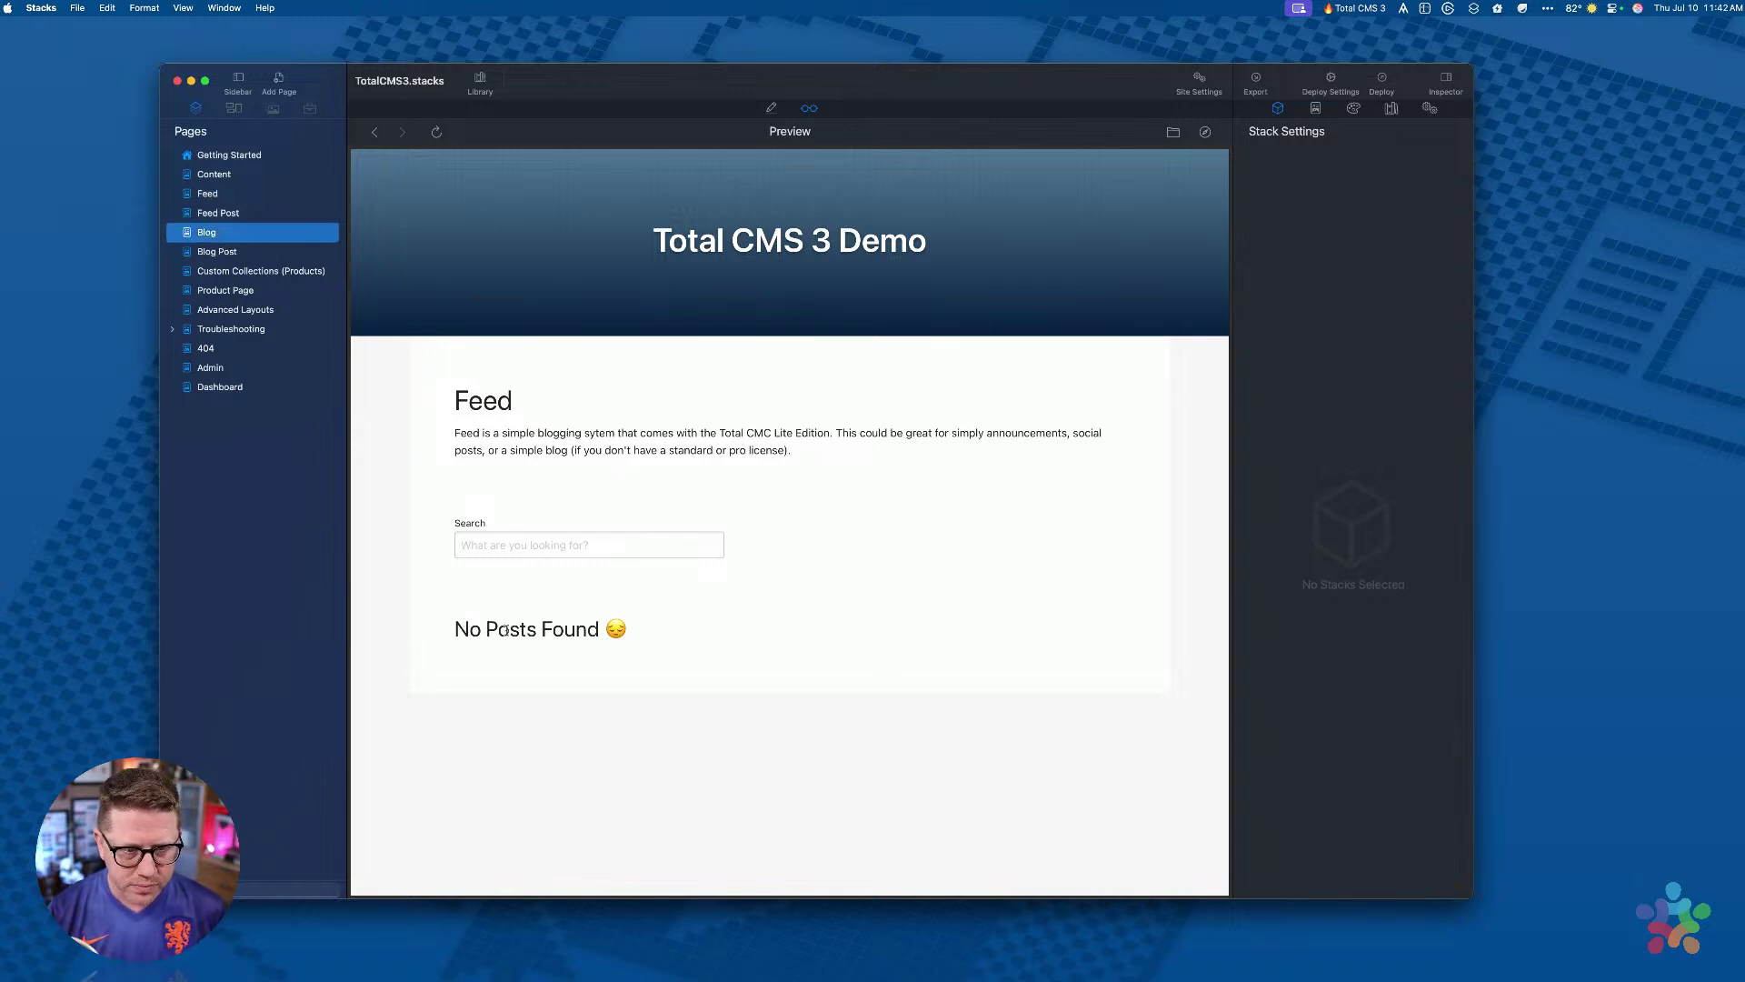
drag(455, 628, 752, 638)
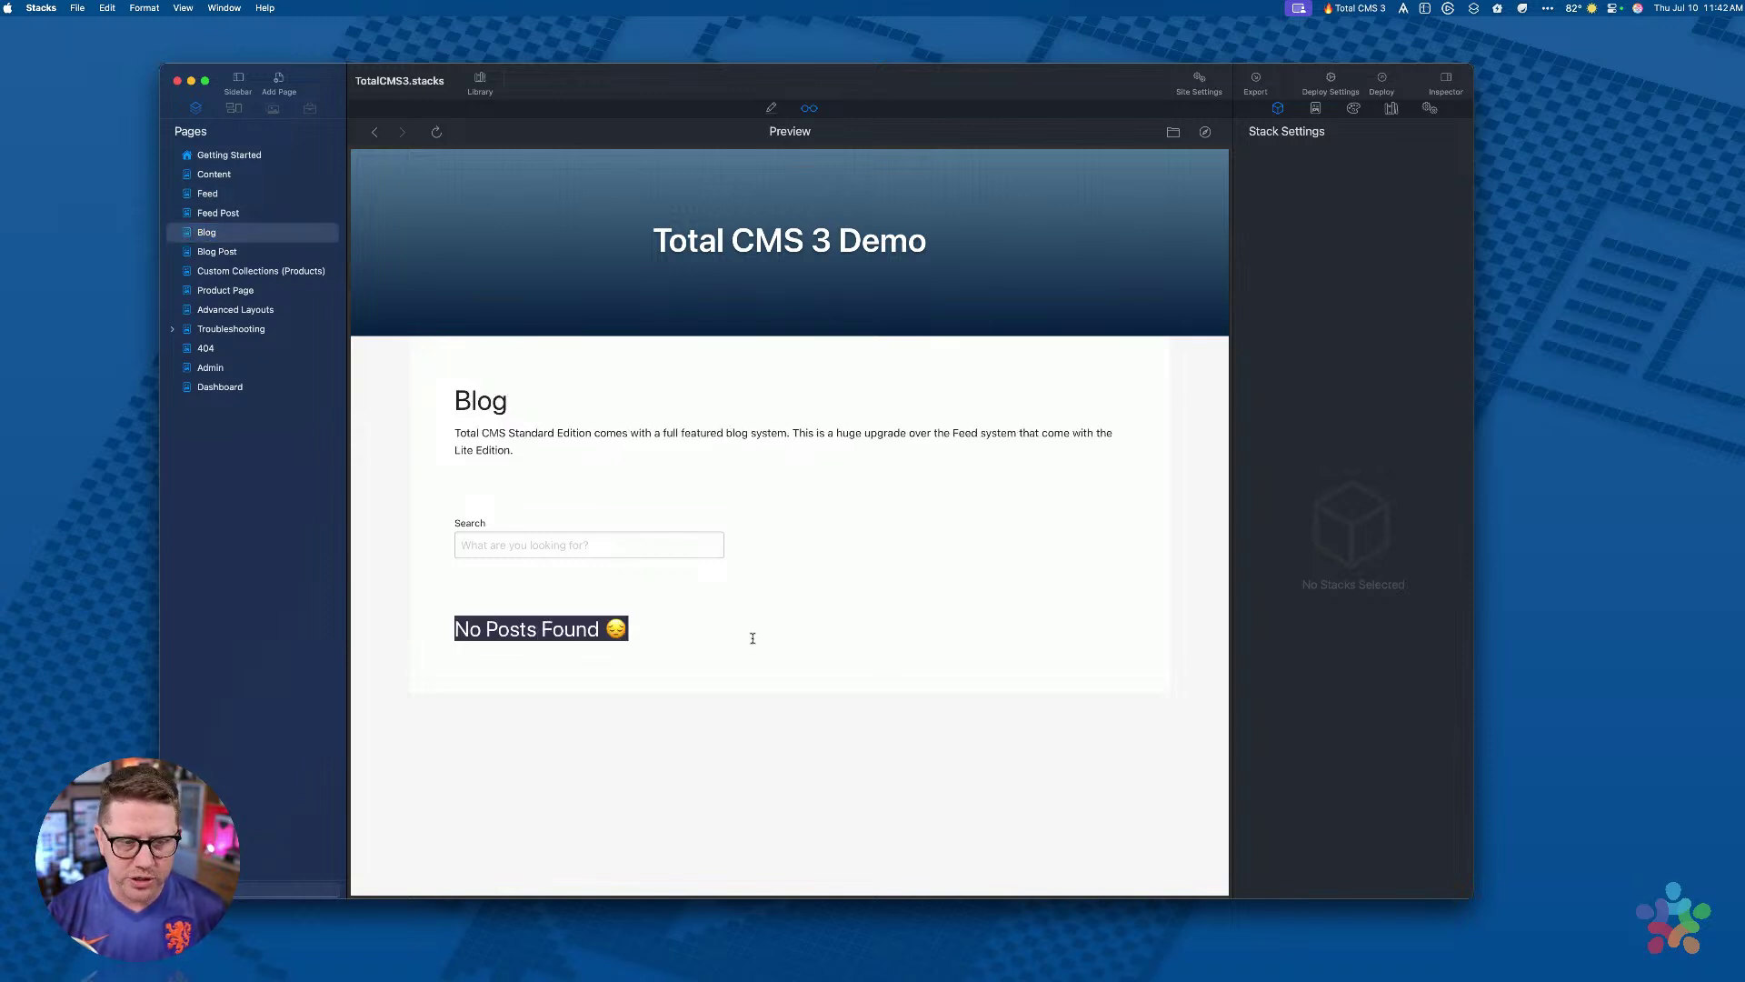
click(227, 252)
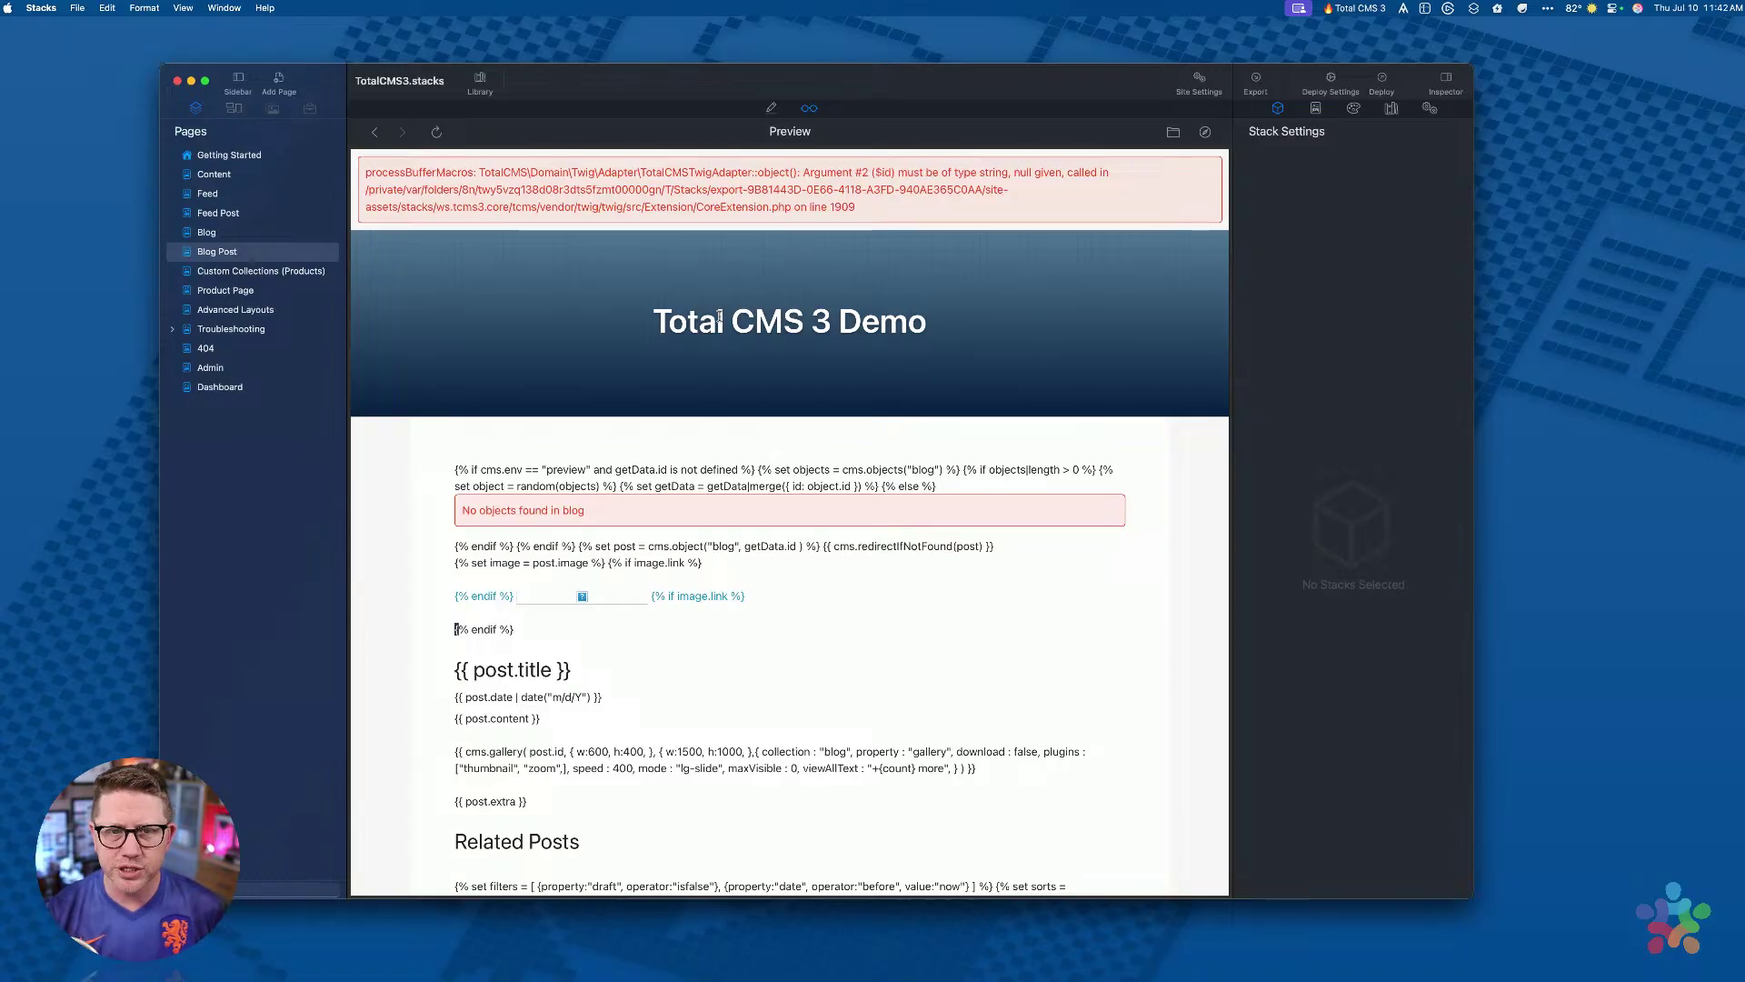
Step: Scroll through the Blog Post processBufferMacros error, then return to the Getting Started preview
scroll(750, 302, down, 5)
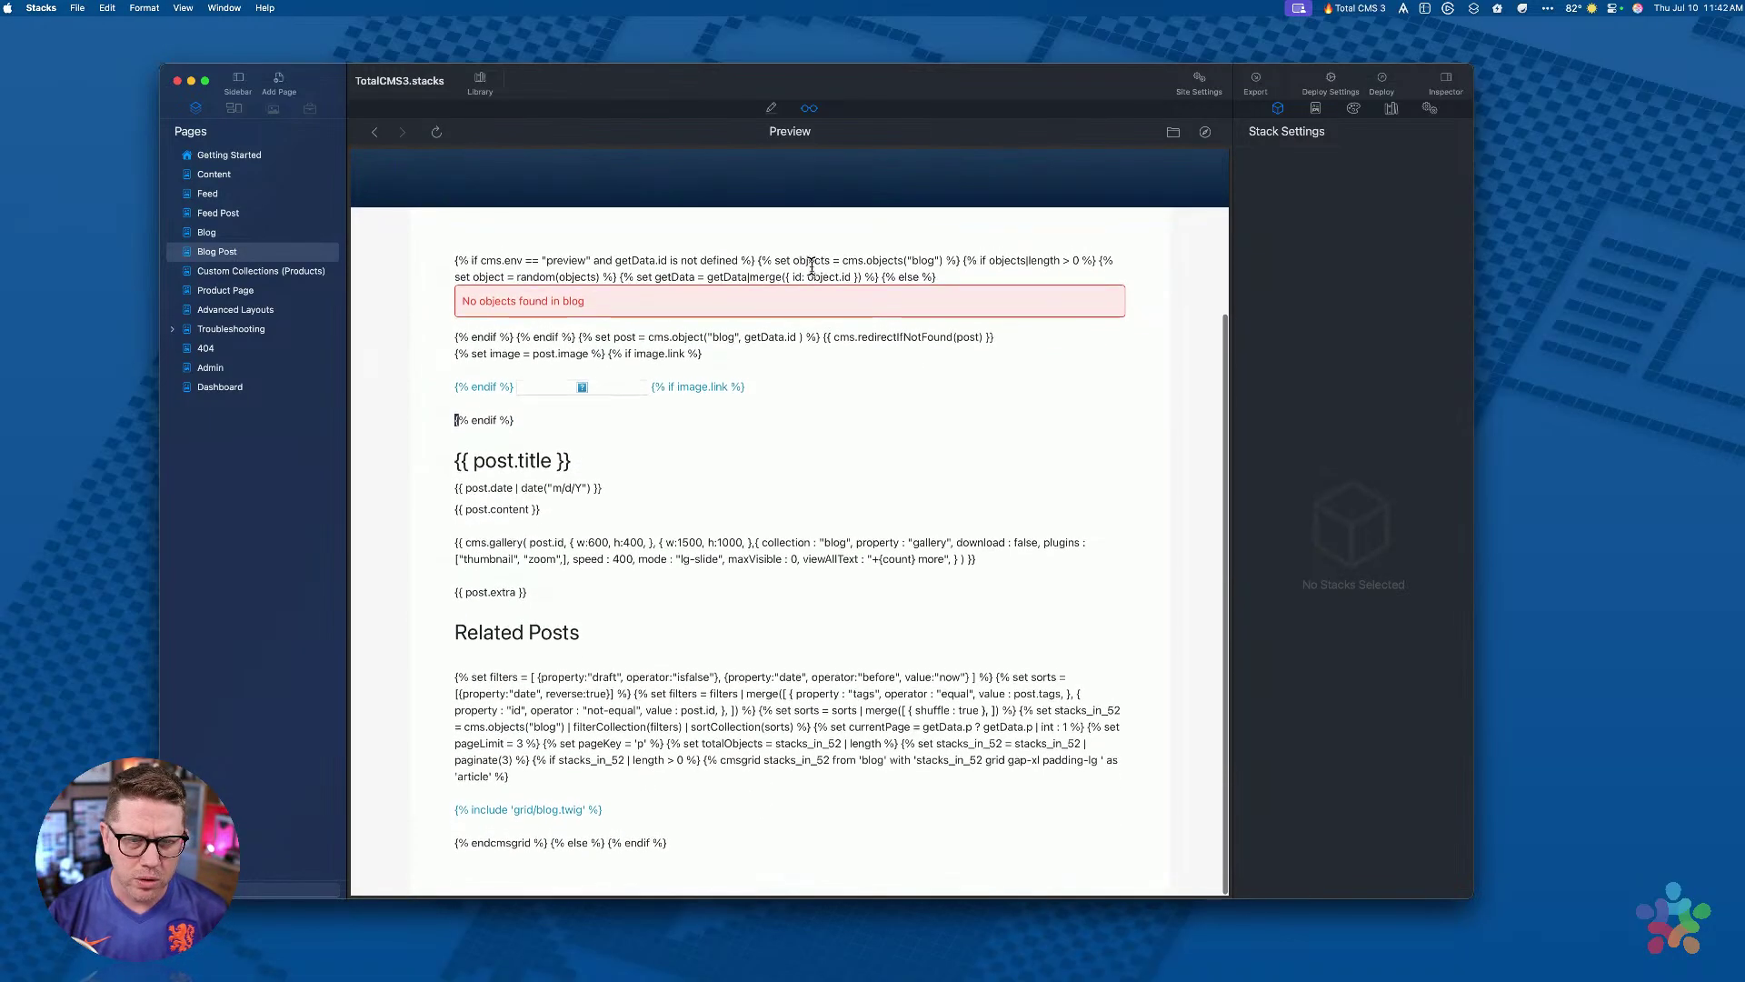
scroll(812, 266, up, 5)
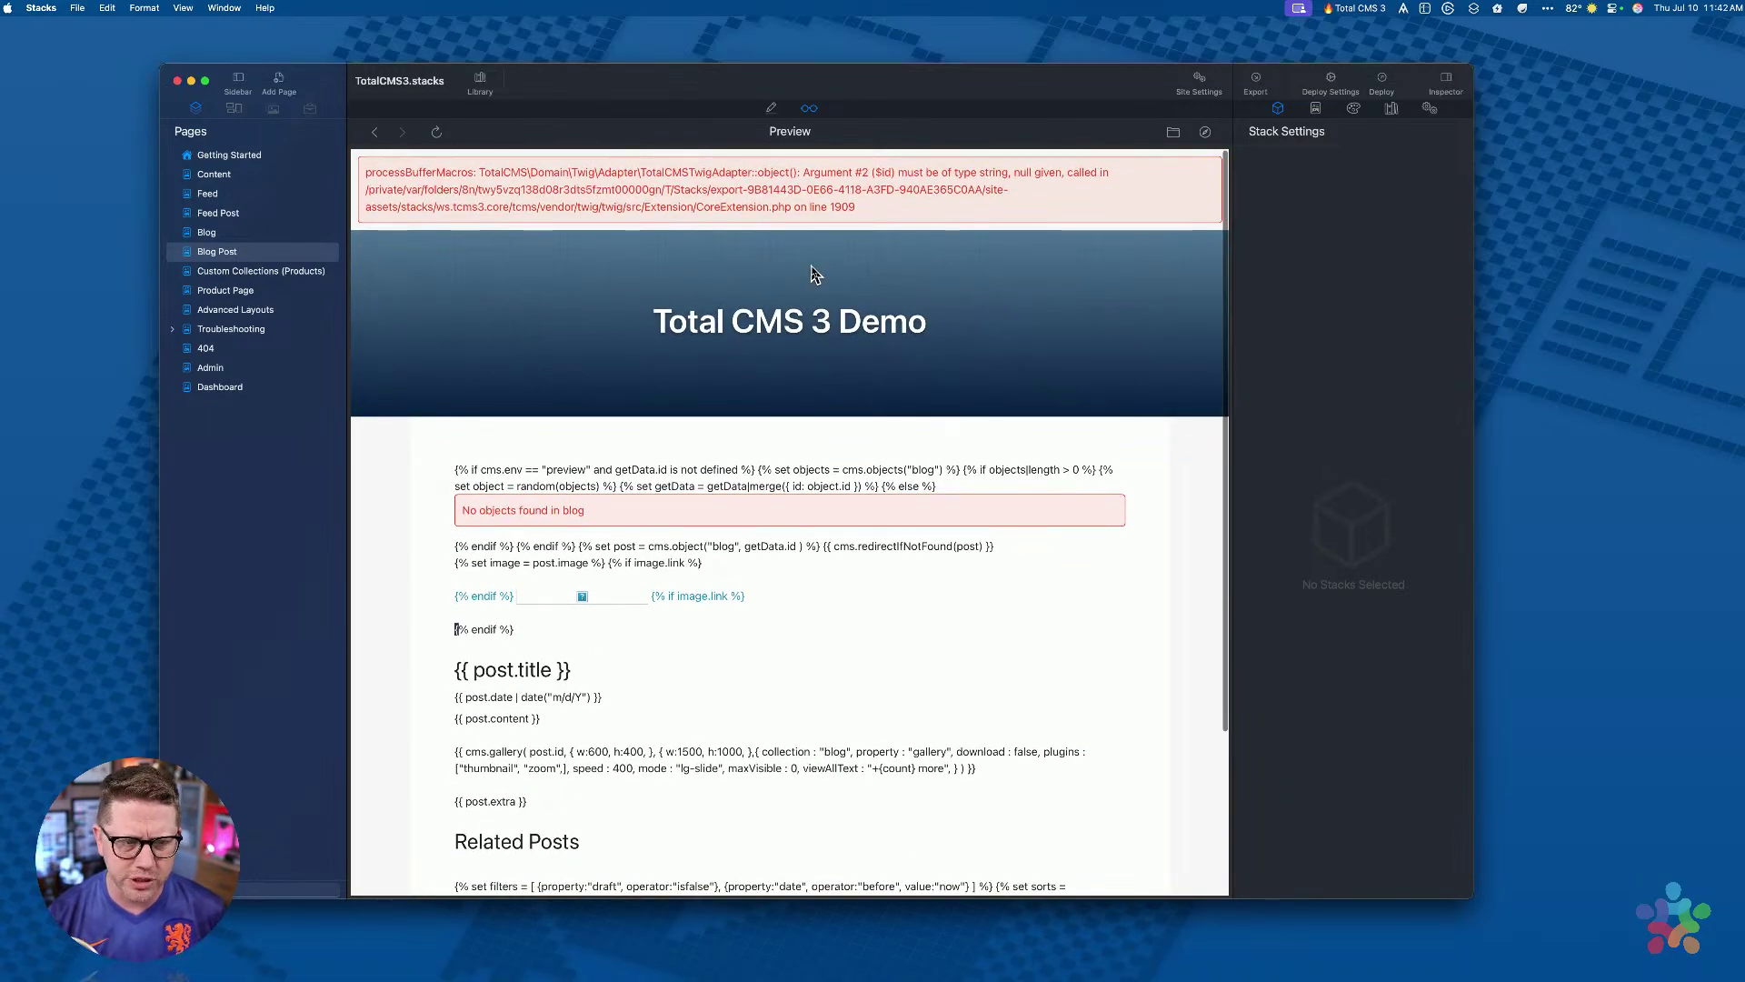
scroll(461, 274, up, 1)
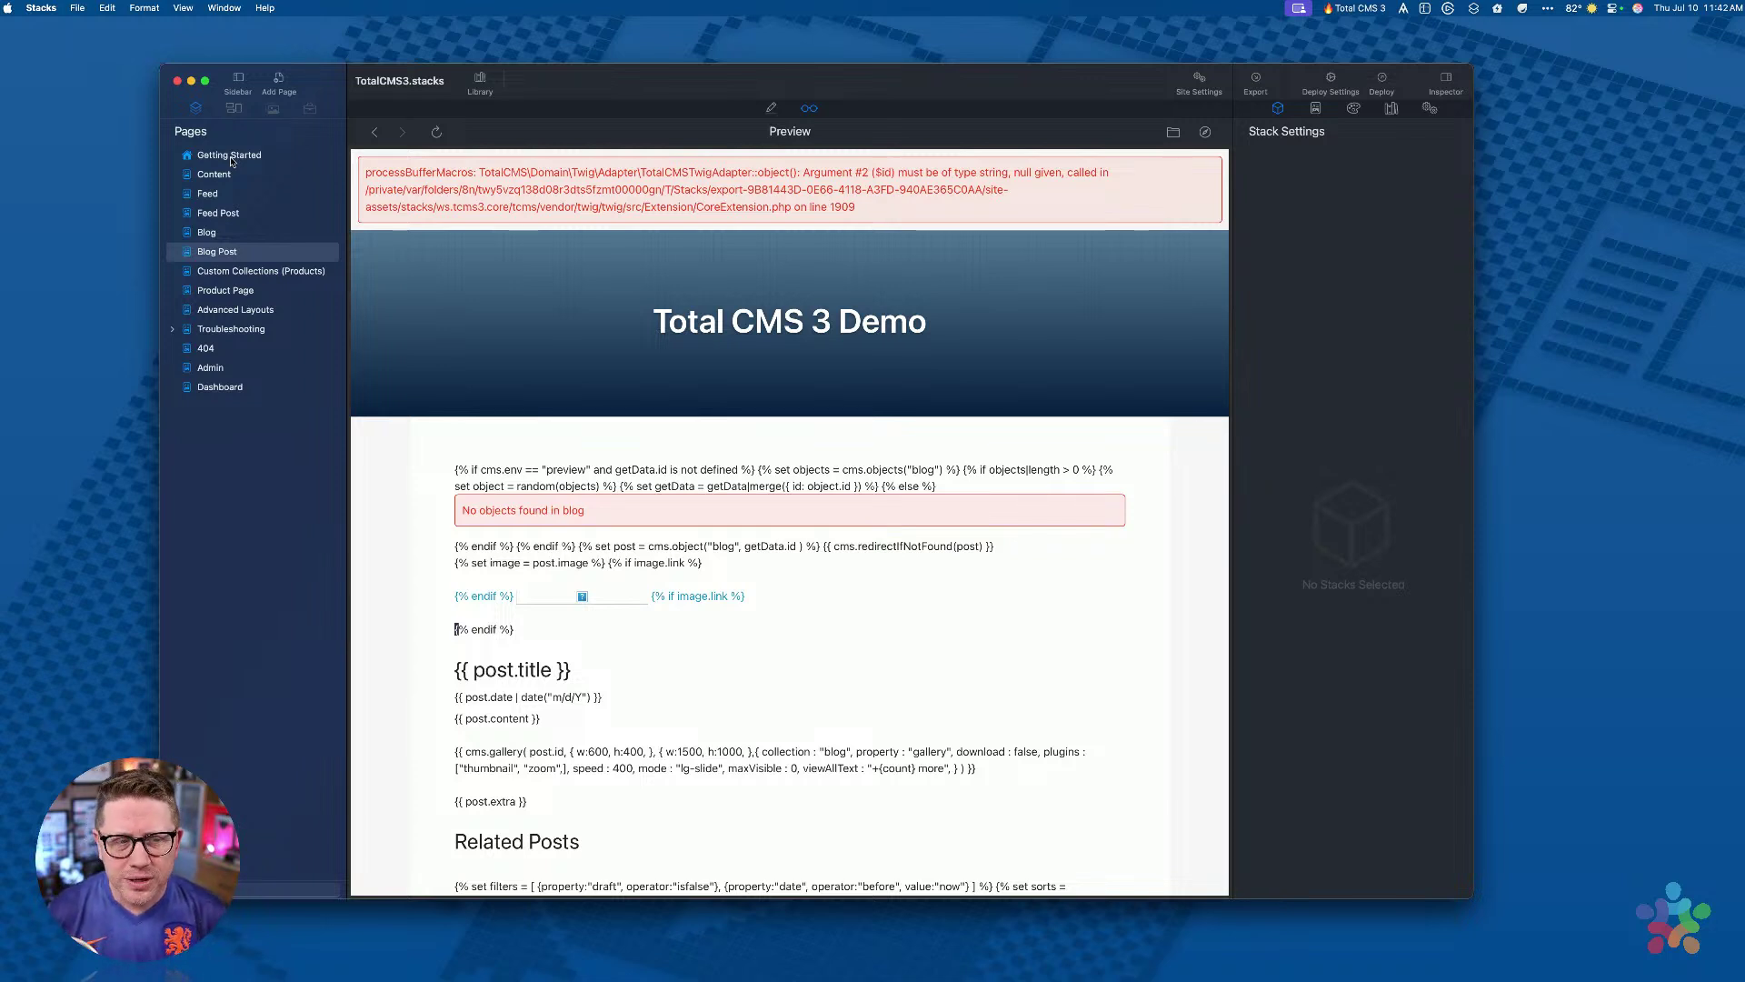
click(231, 160)
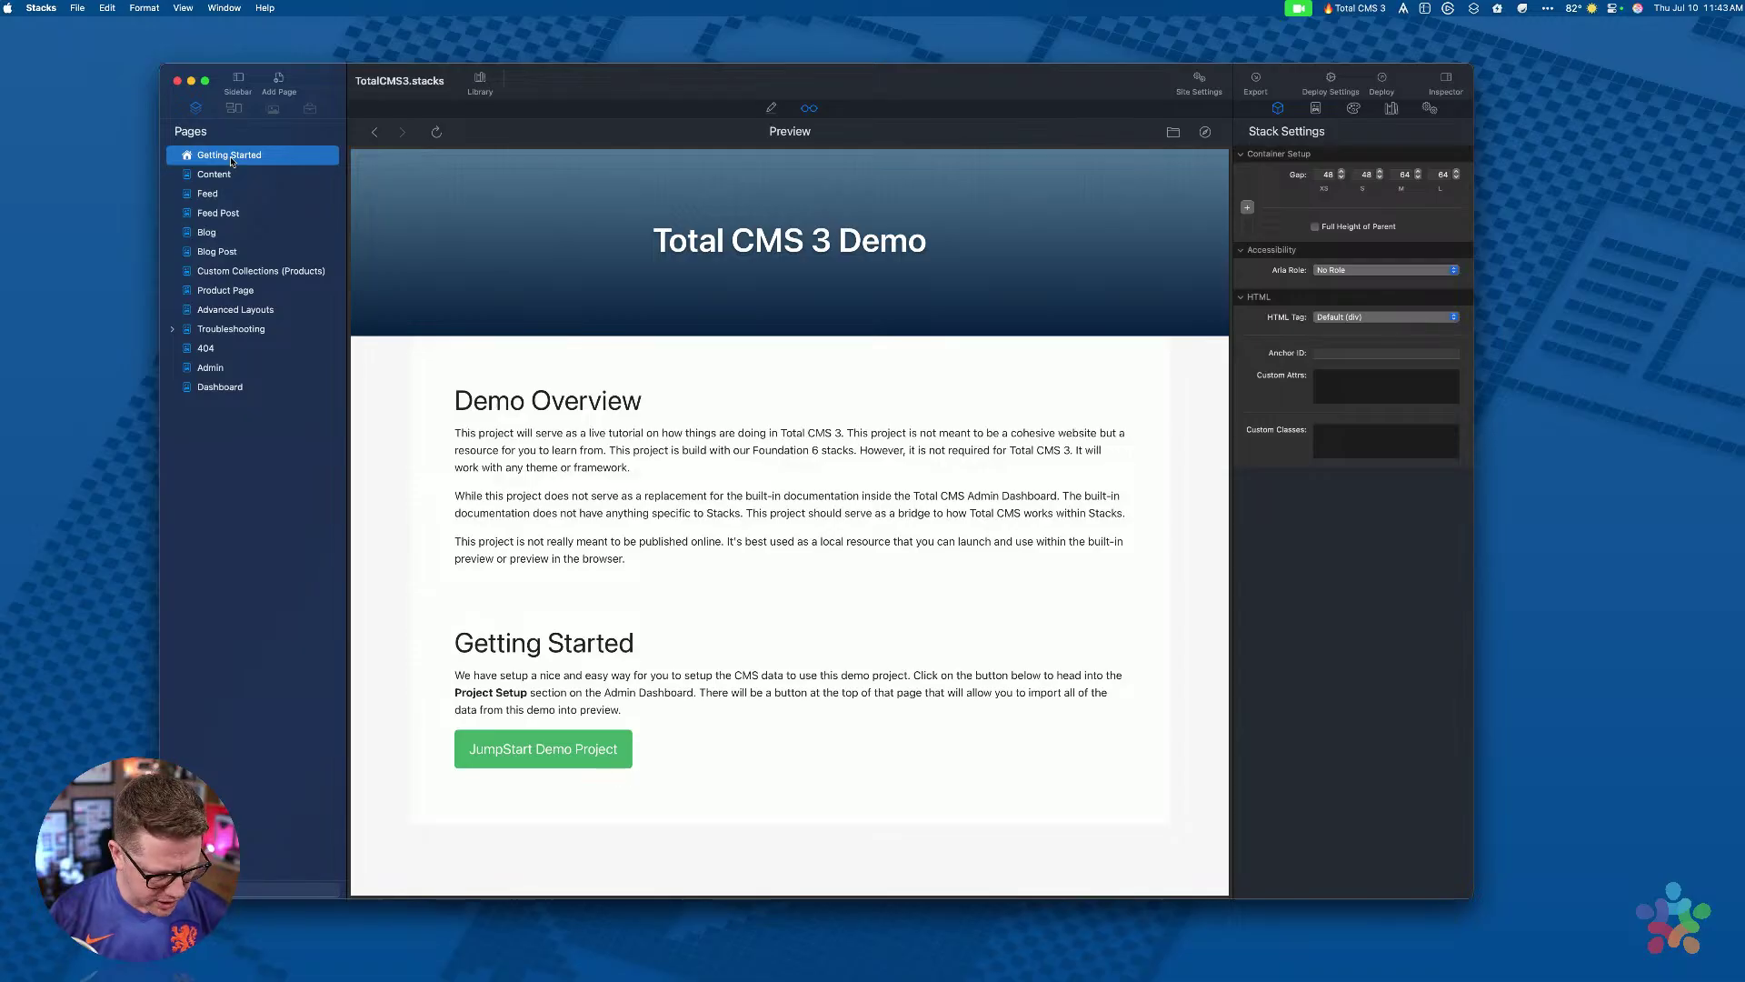
Step: In Finder, open the tcms-data-demo.totalcms.test folder inside Stacks-TotalCMS
key(super+Tab)
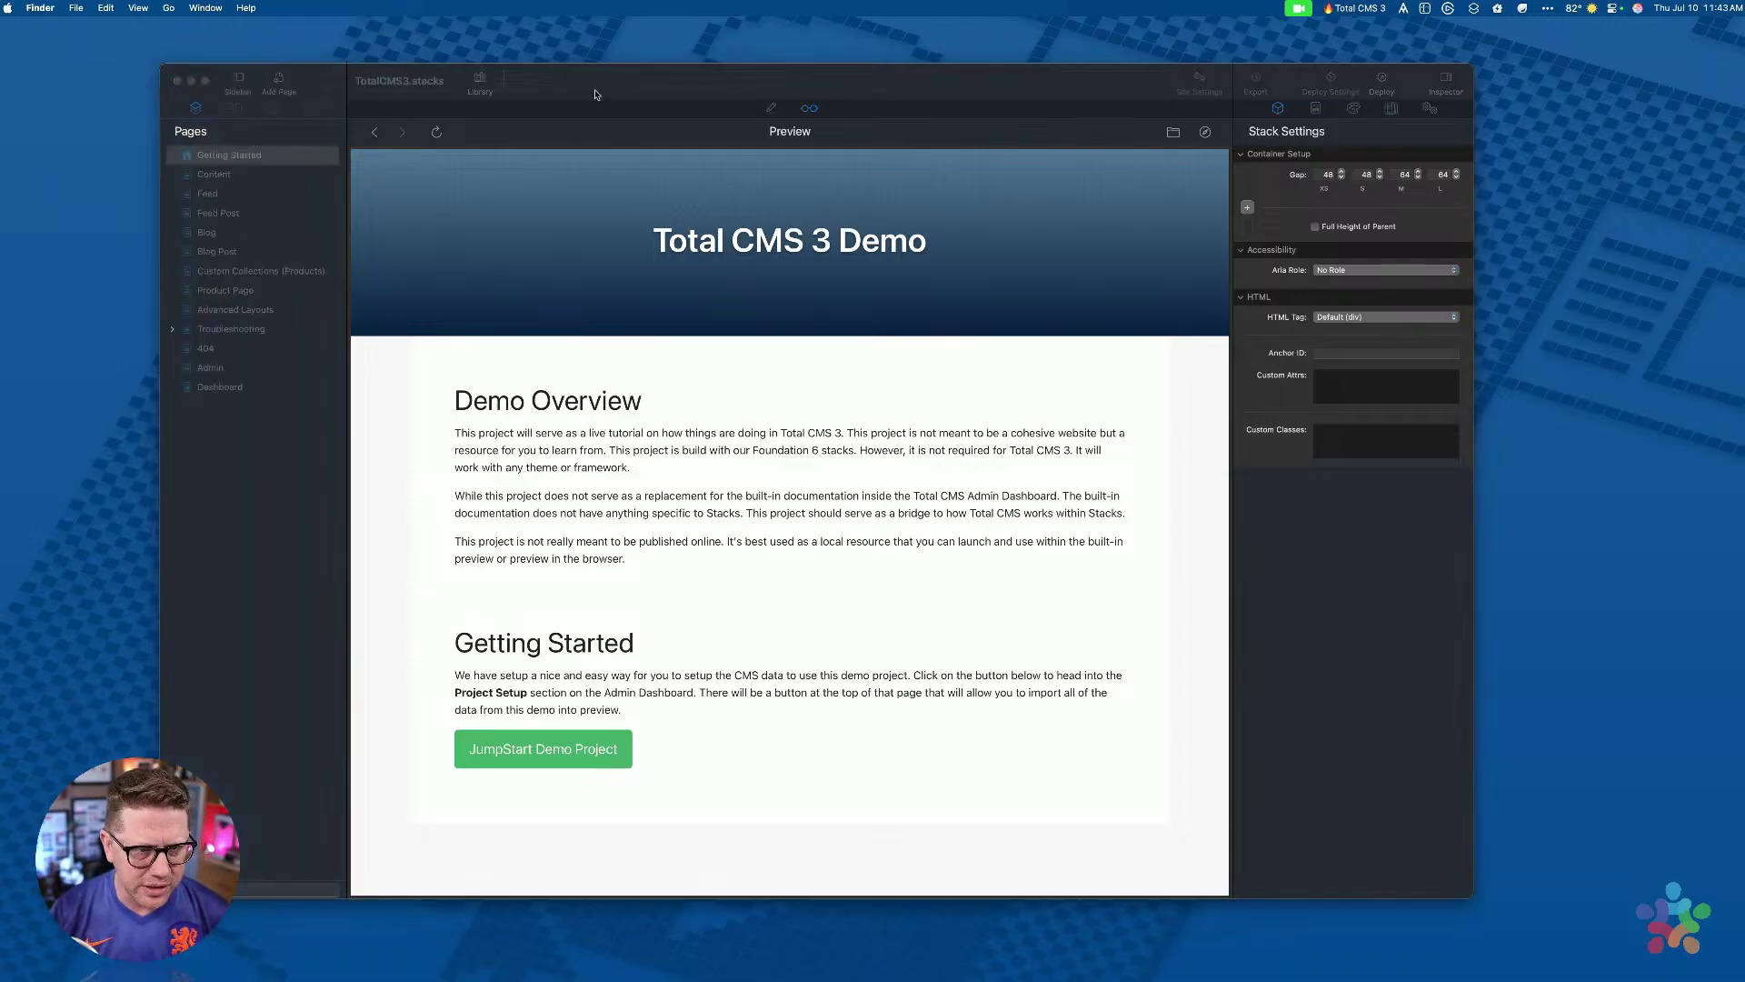
click(400, 694)
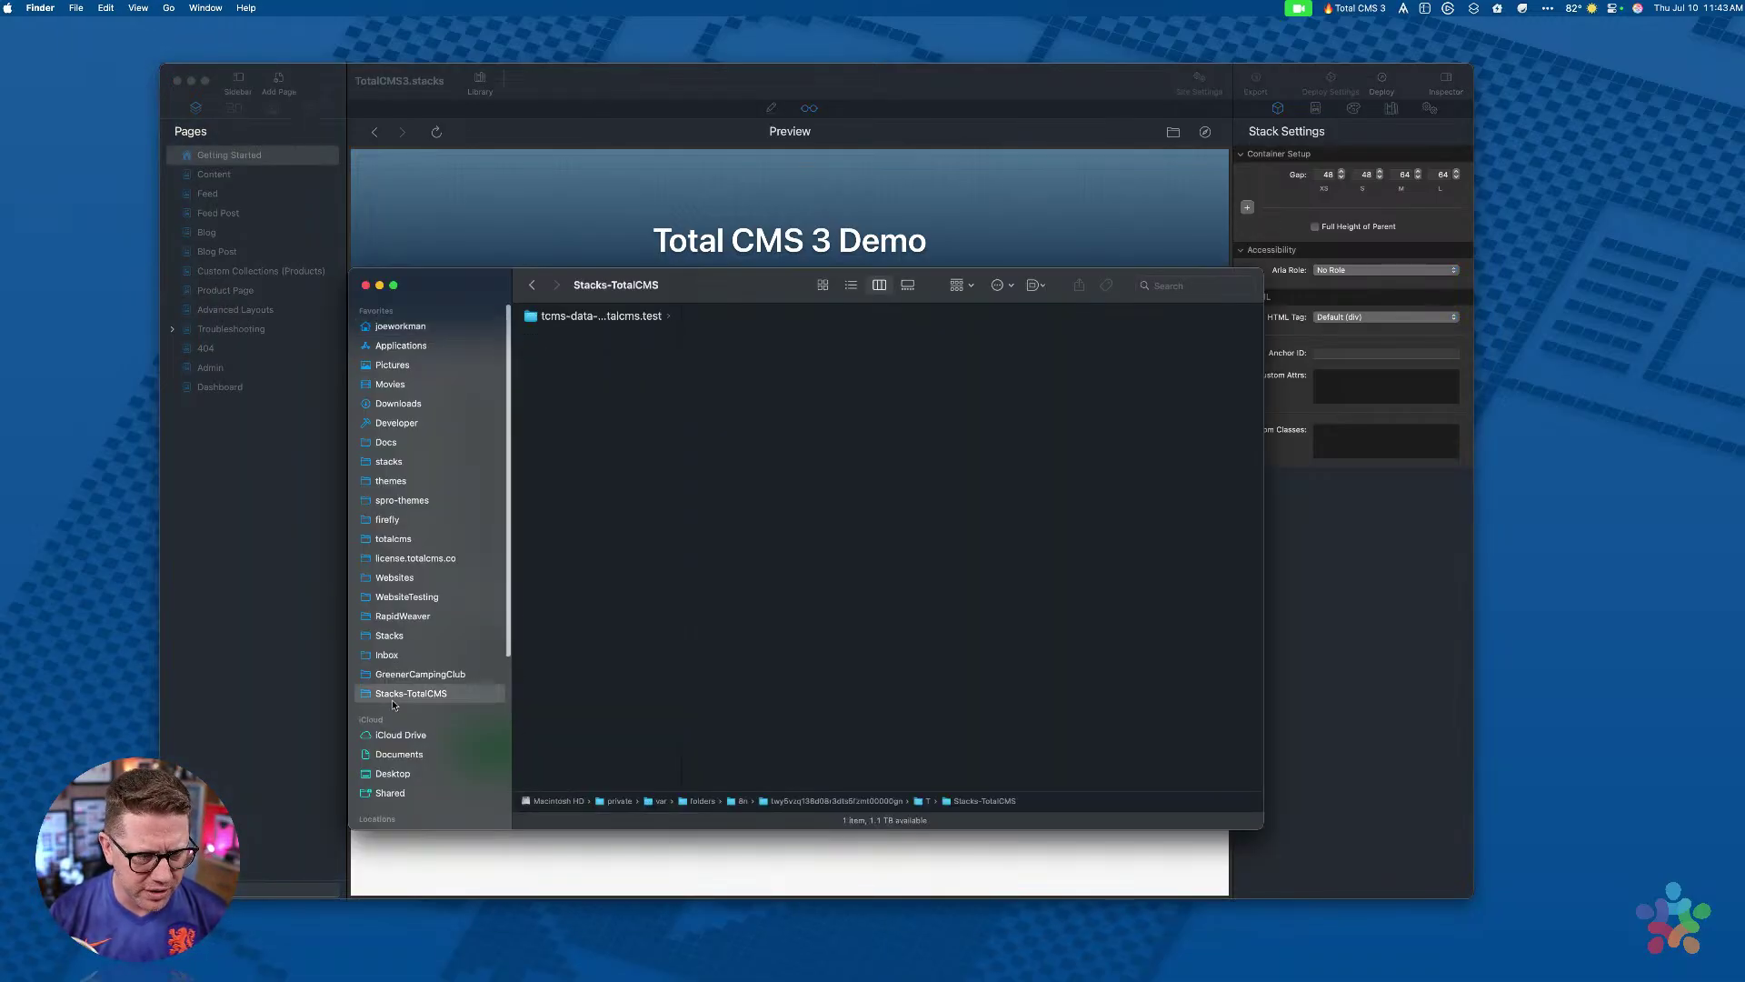
drag(680, 329, 777, 327)
click(654, 318)
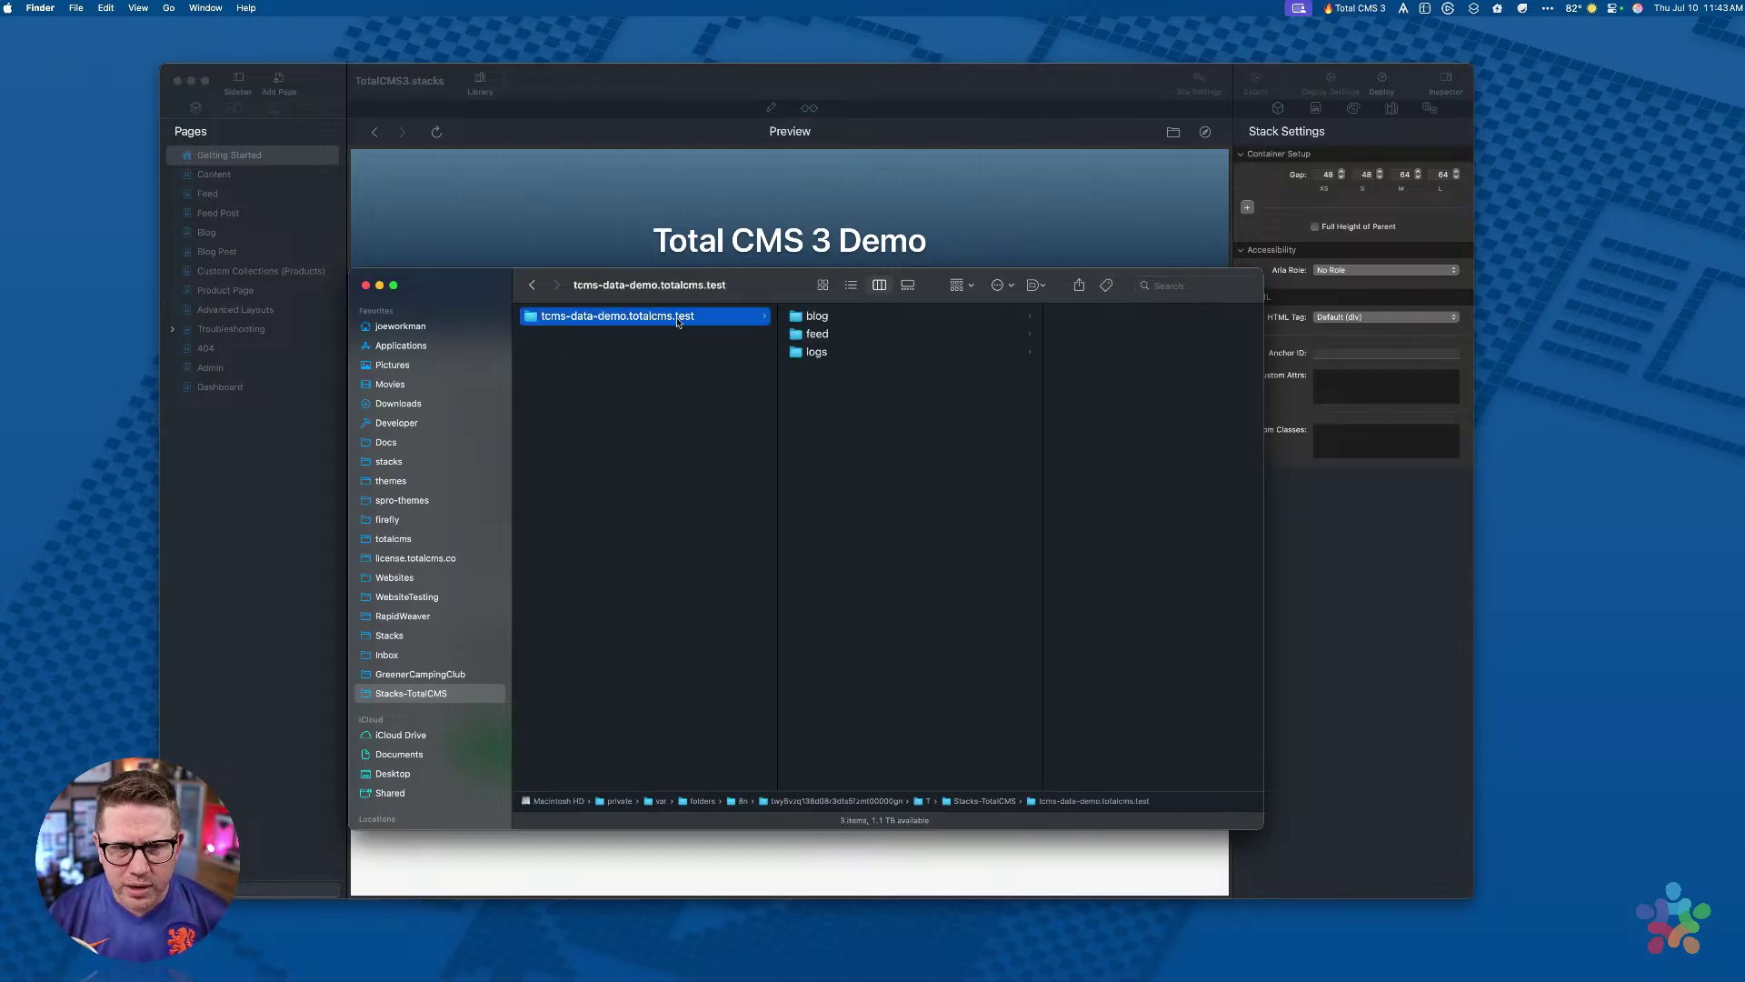
Step: Check the blog data folder, then move aside and close the demo data window
click(824, 318)
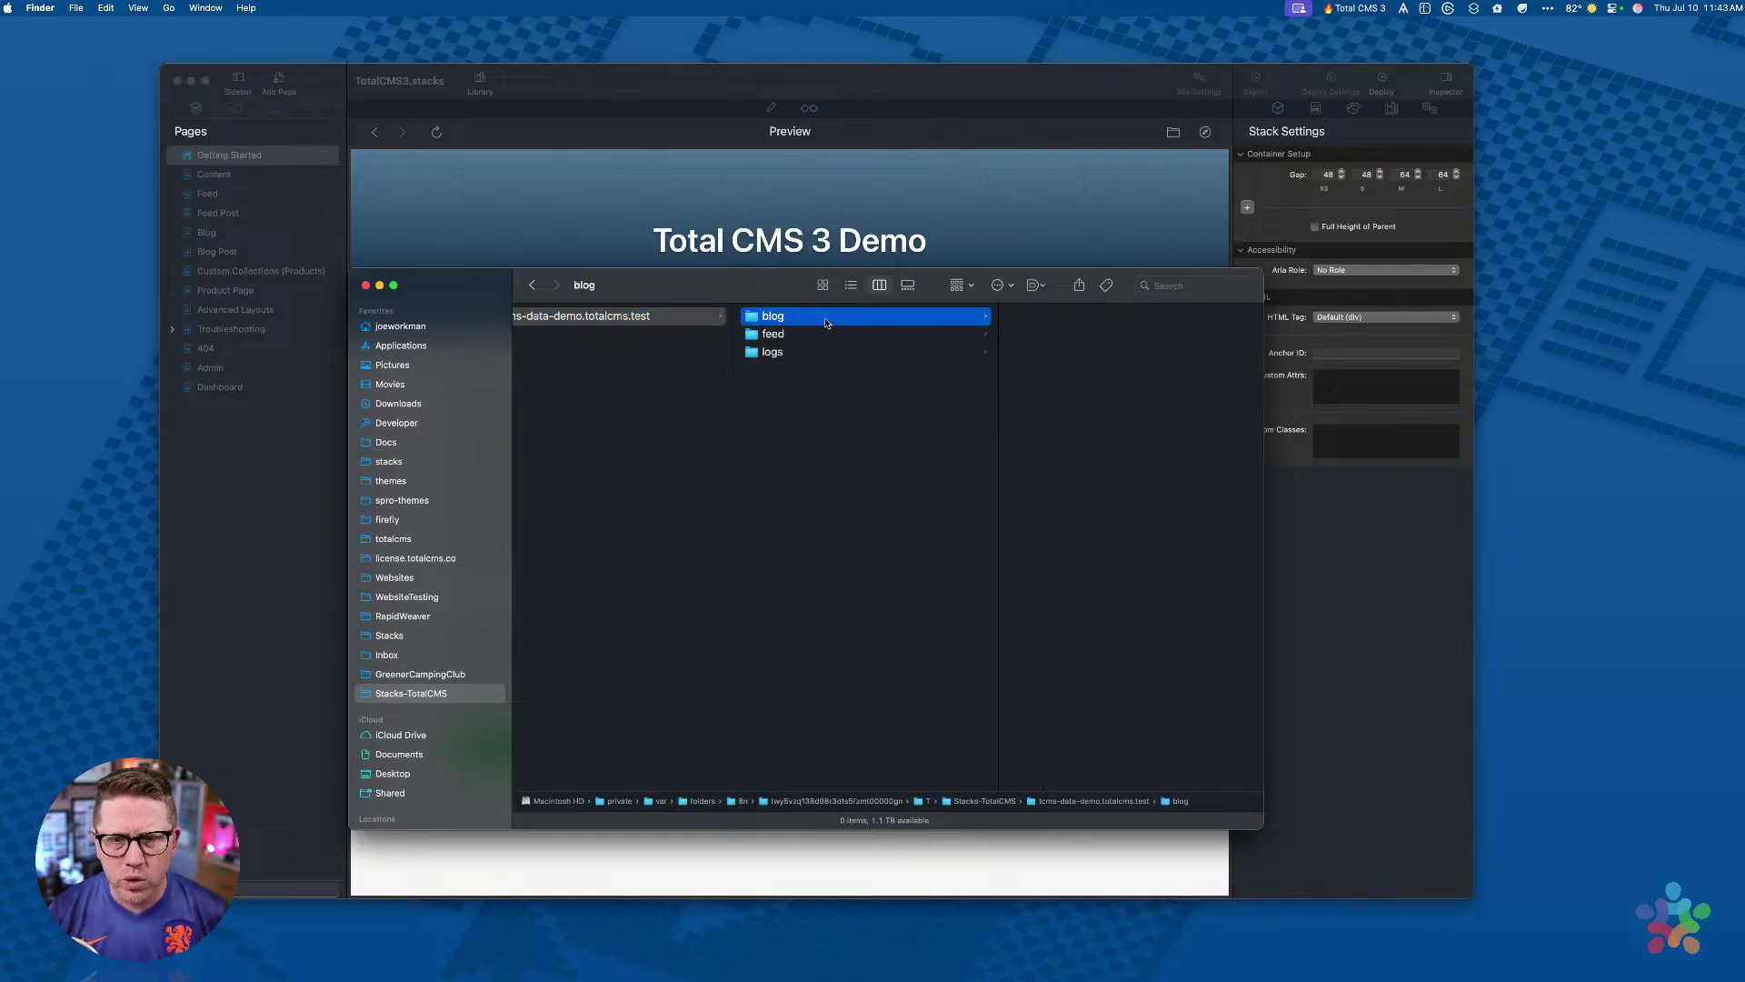
click(540, 317)
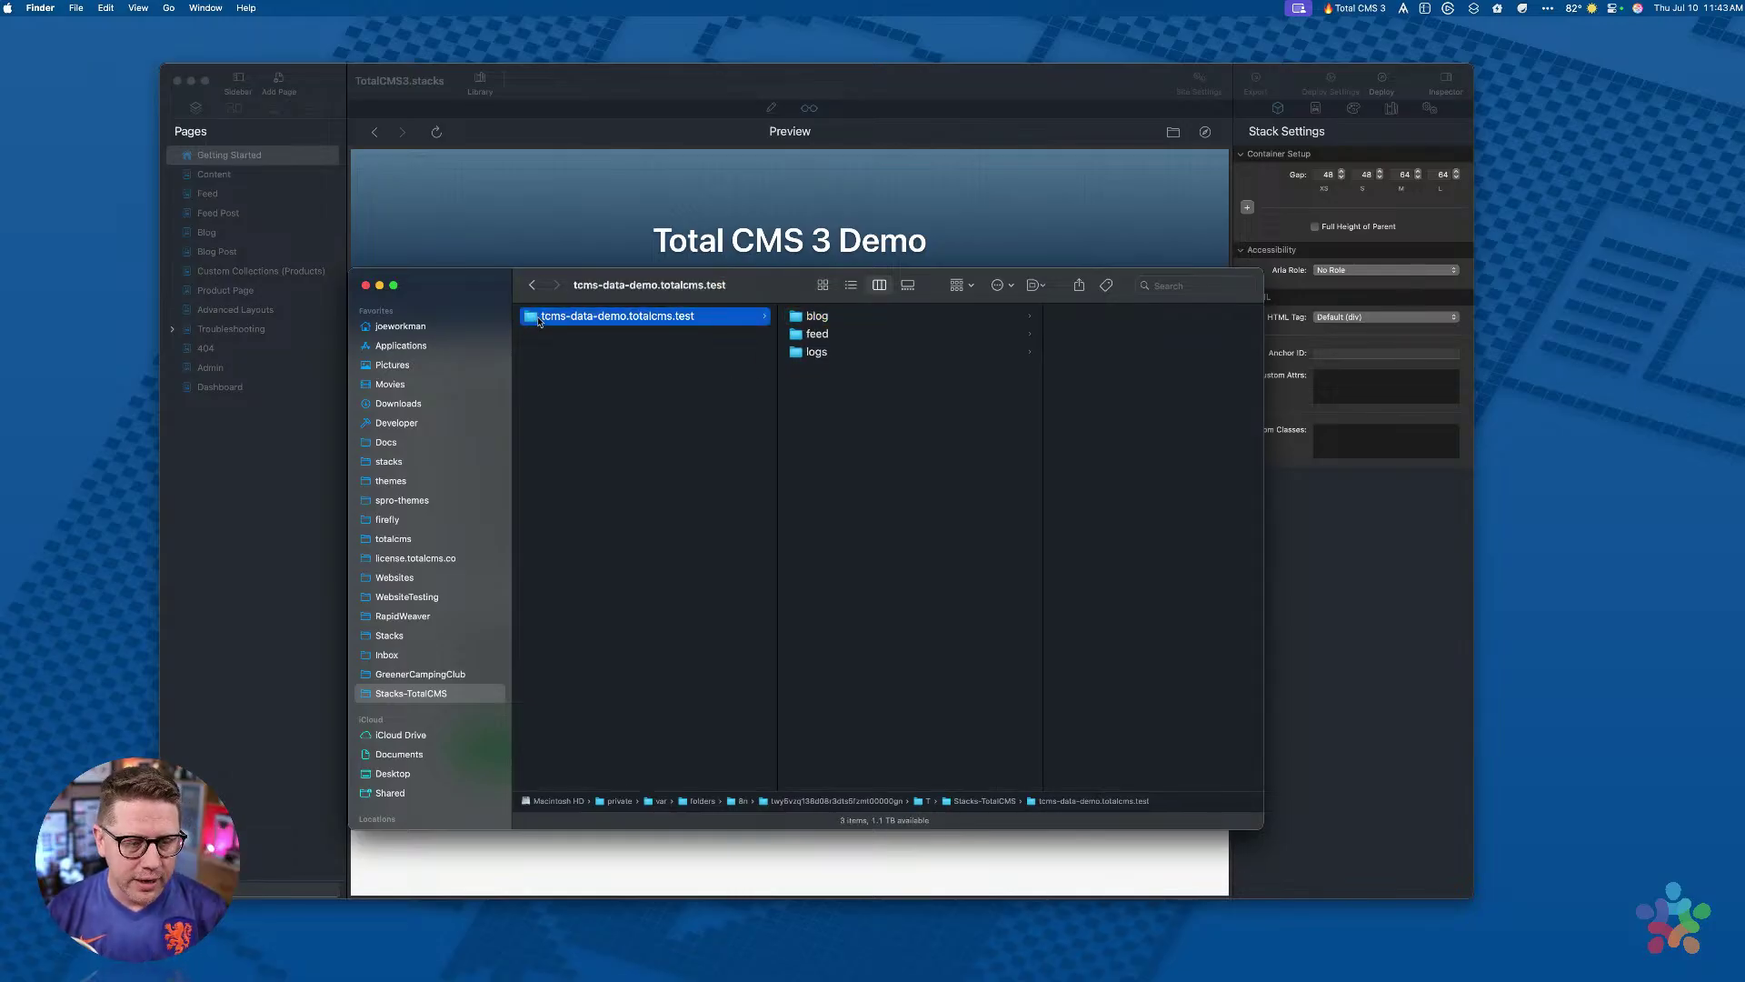
drag(739, 291, 634, 347)
click(261, 346)
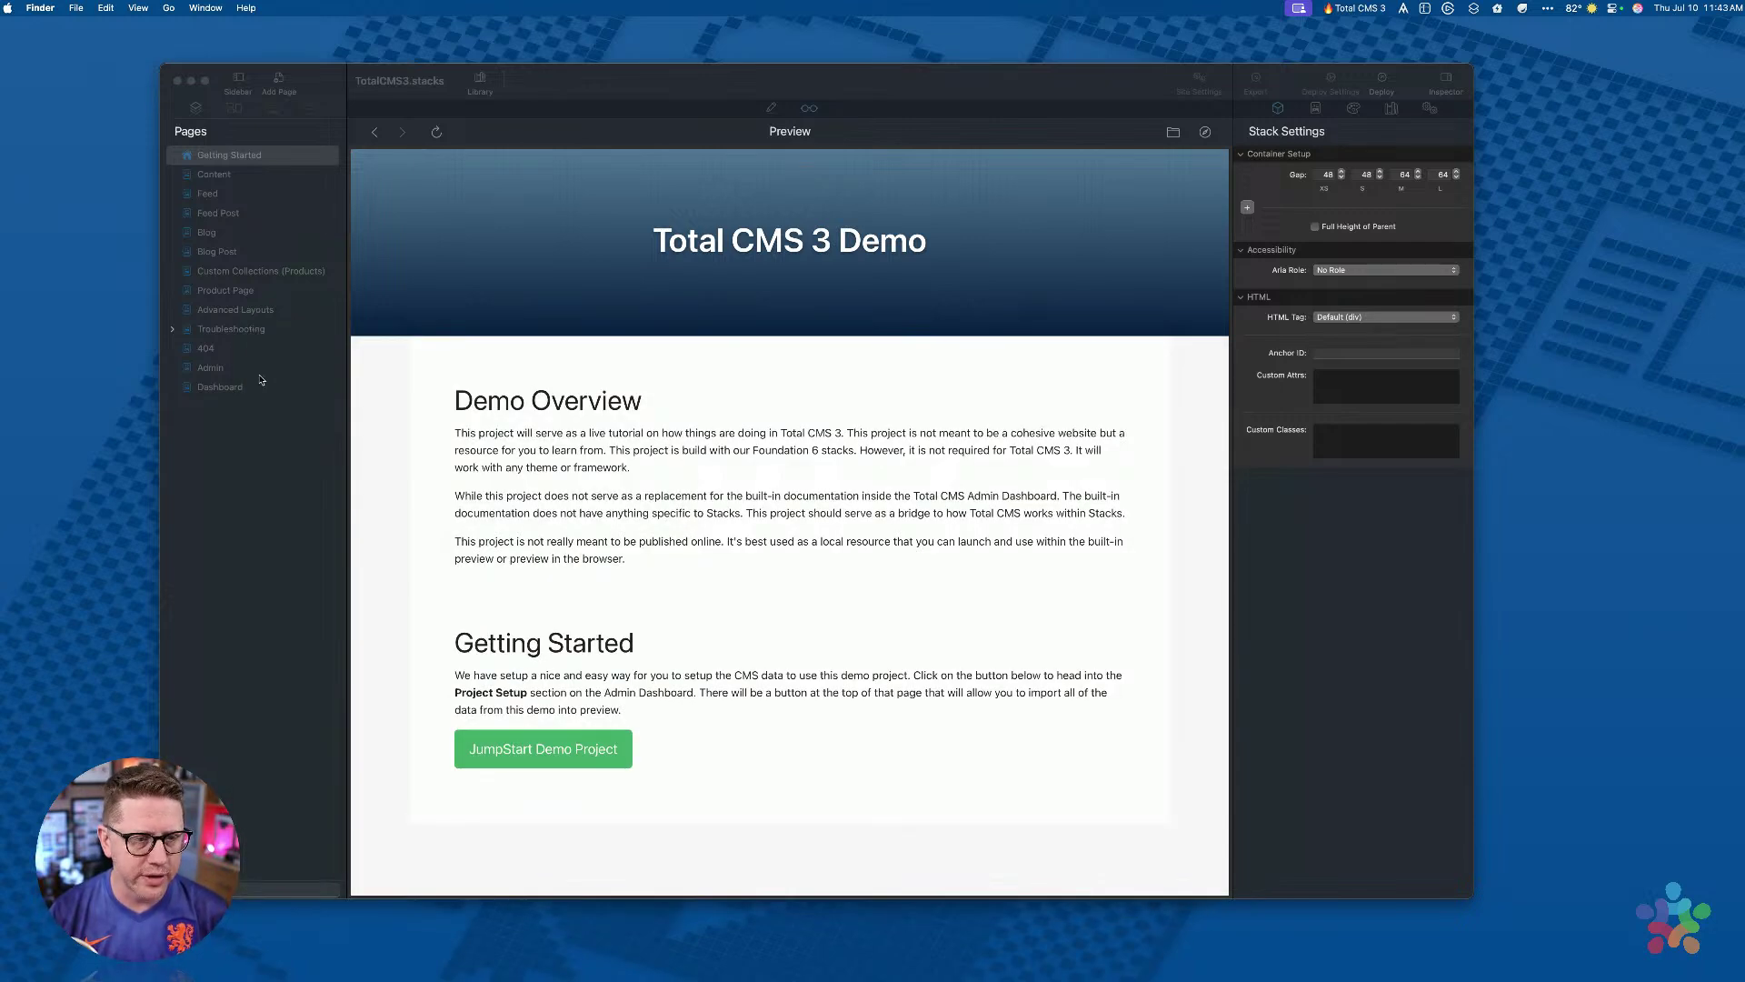
Step: Open the Project Setup Actions page via the JumpStart Demo Project button in the preview
click(241, 565)
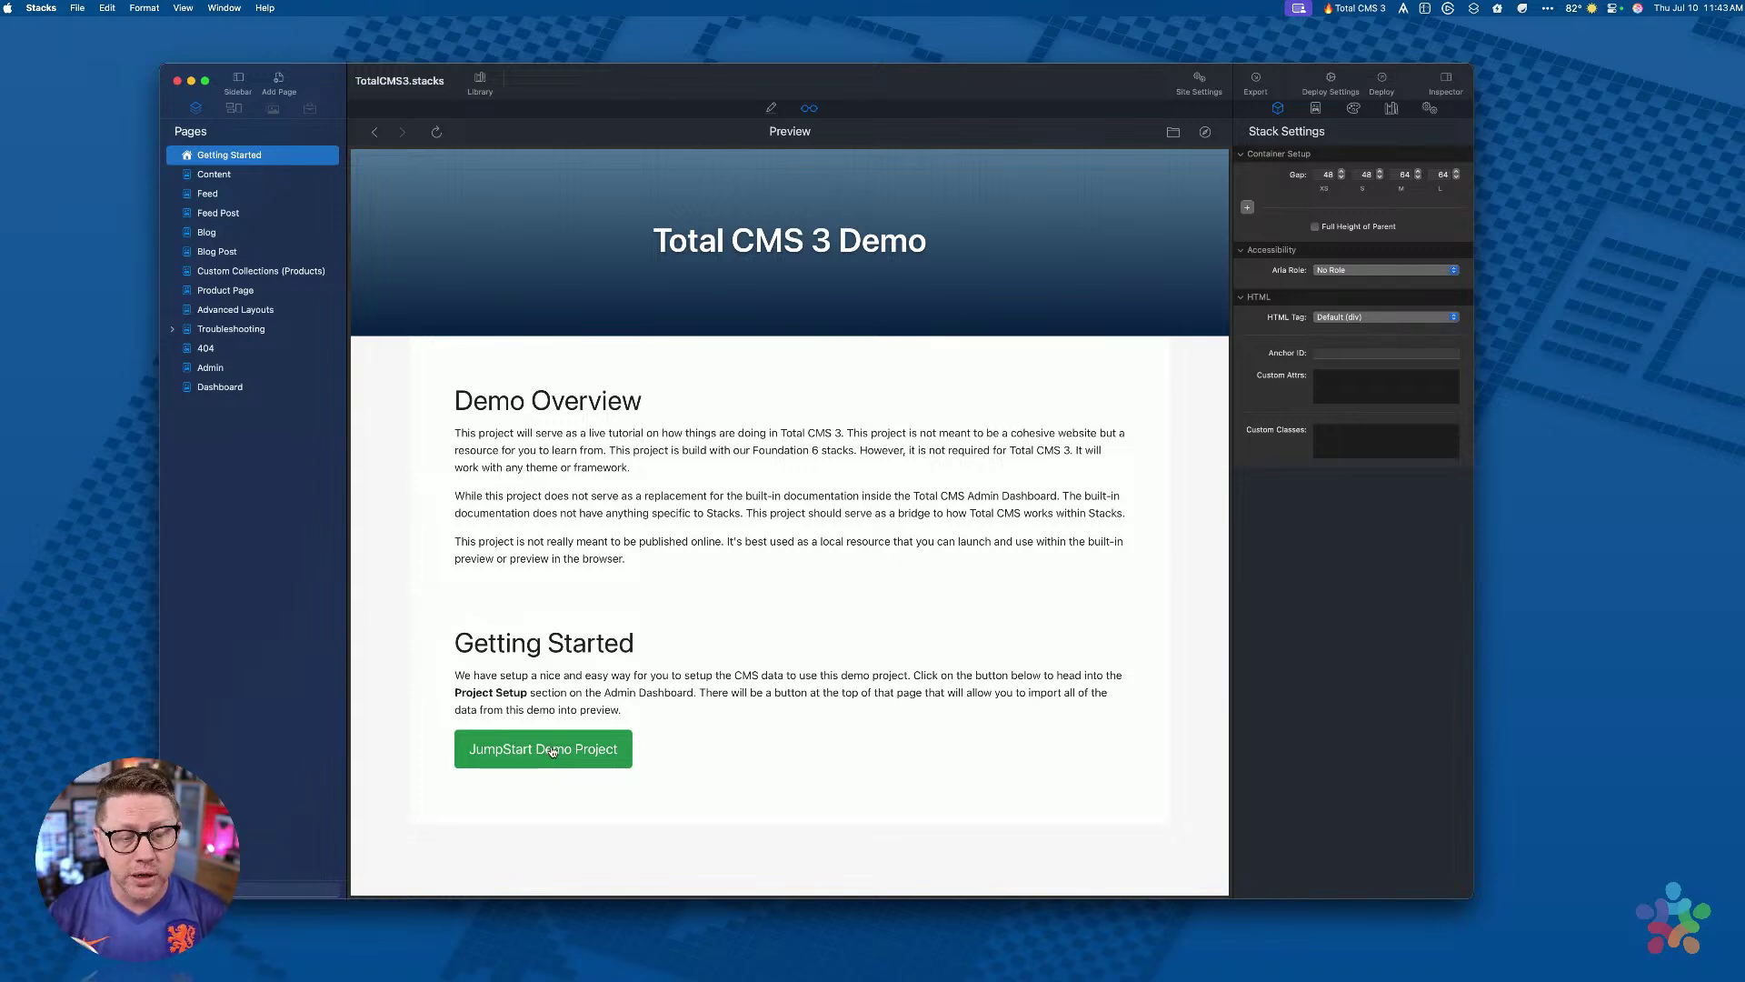
click(549, 757)
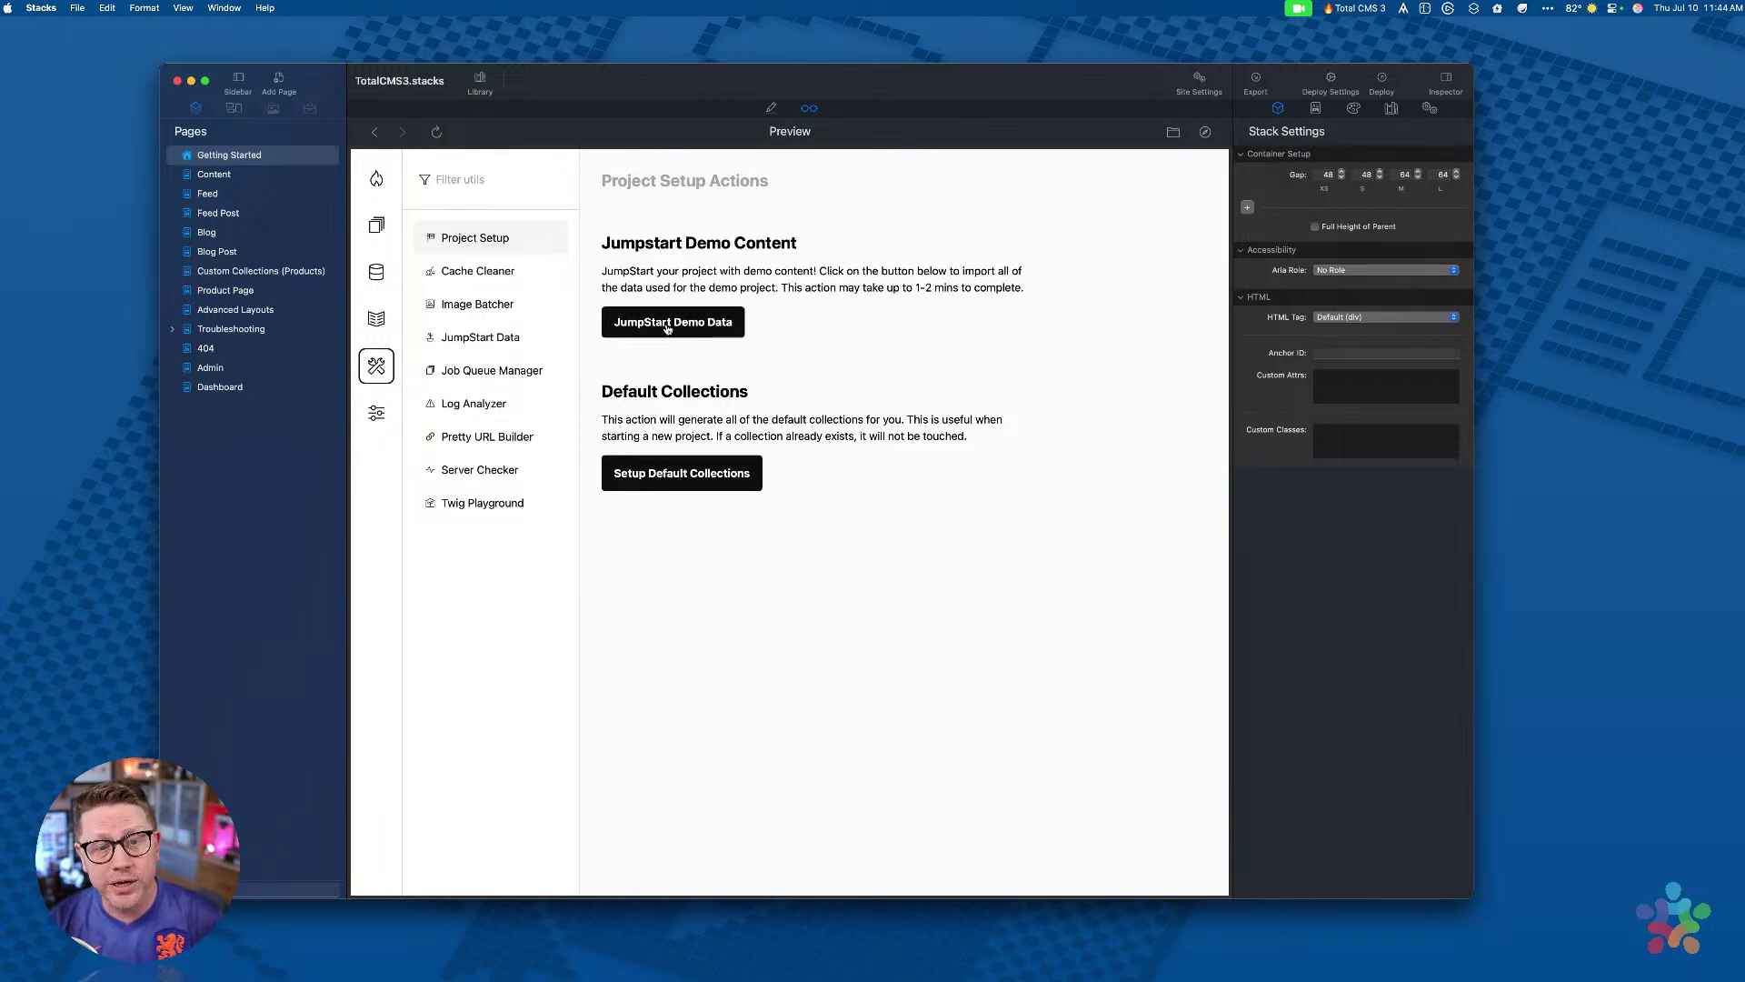
click(673, 323)
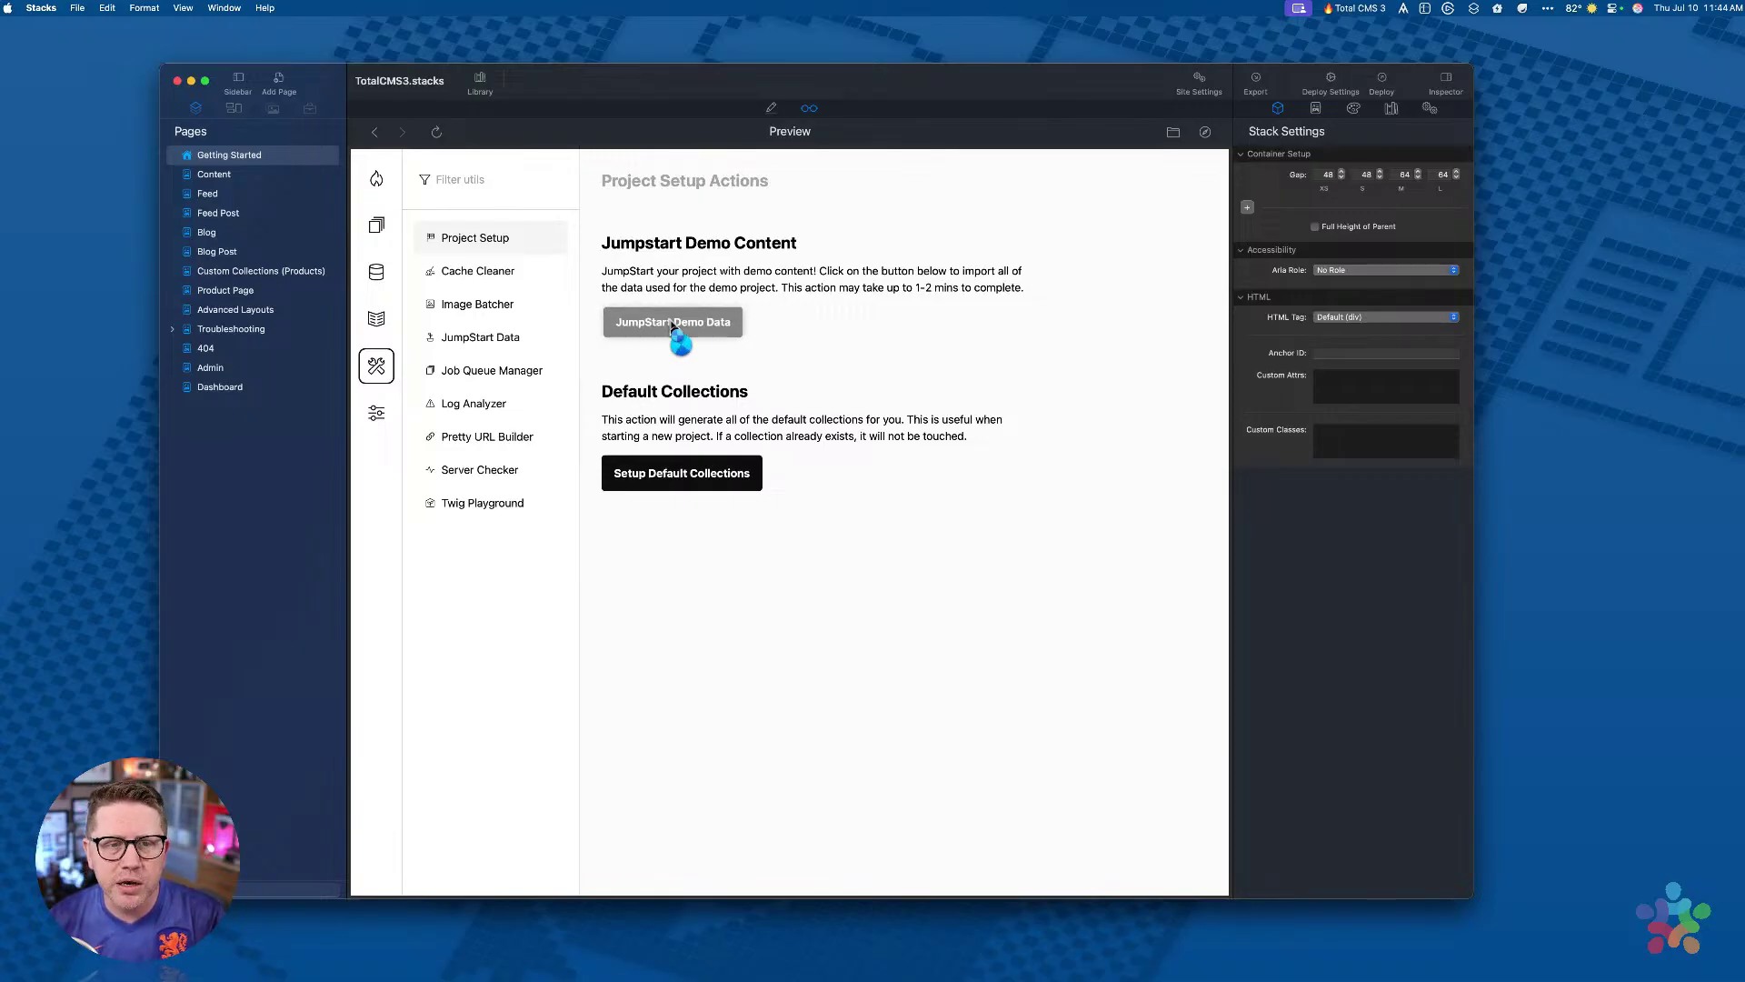
Step: Run the JumpStart Demo Data import, then go to the Content page
click(677, 323)
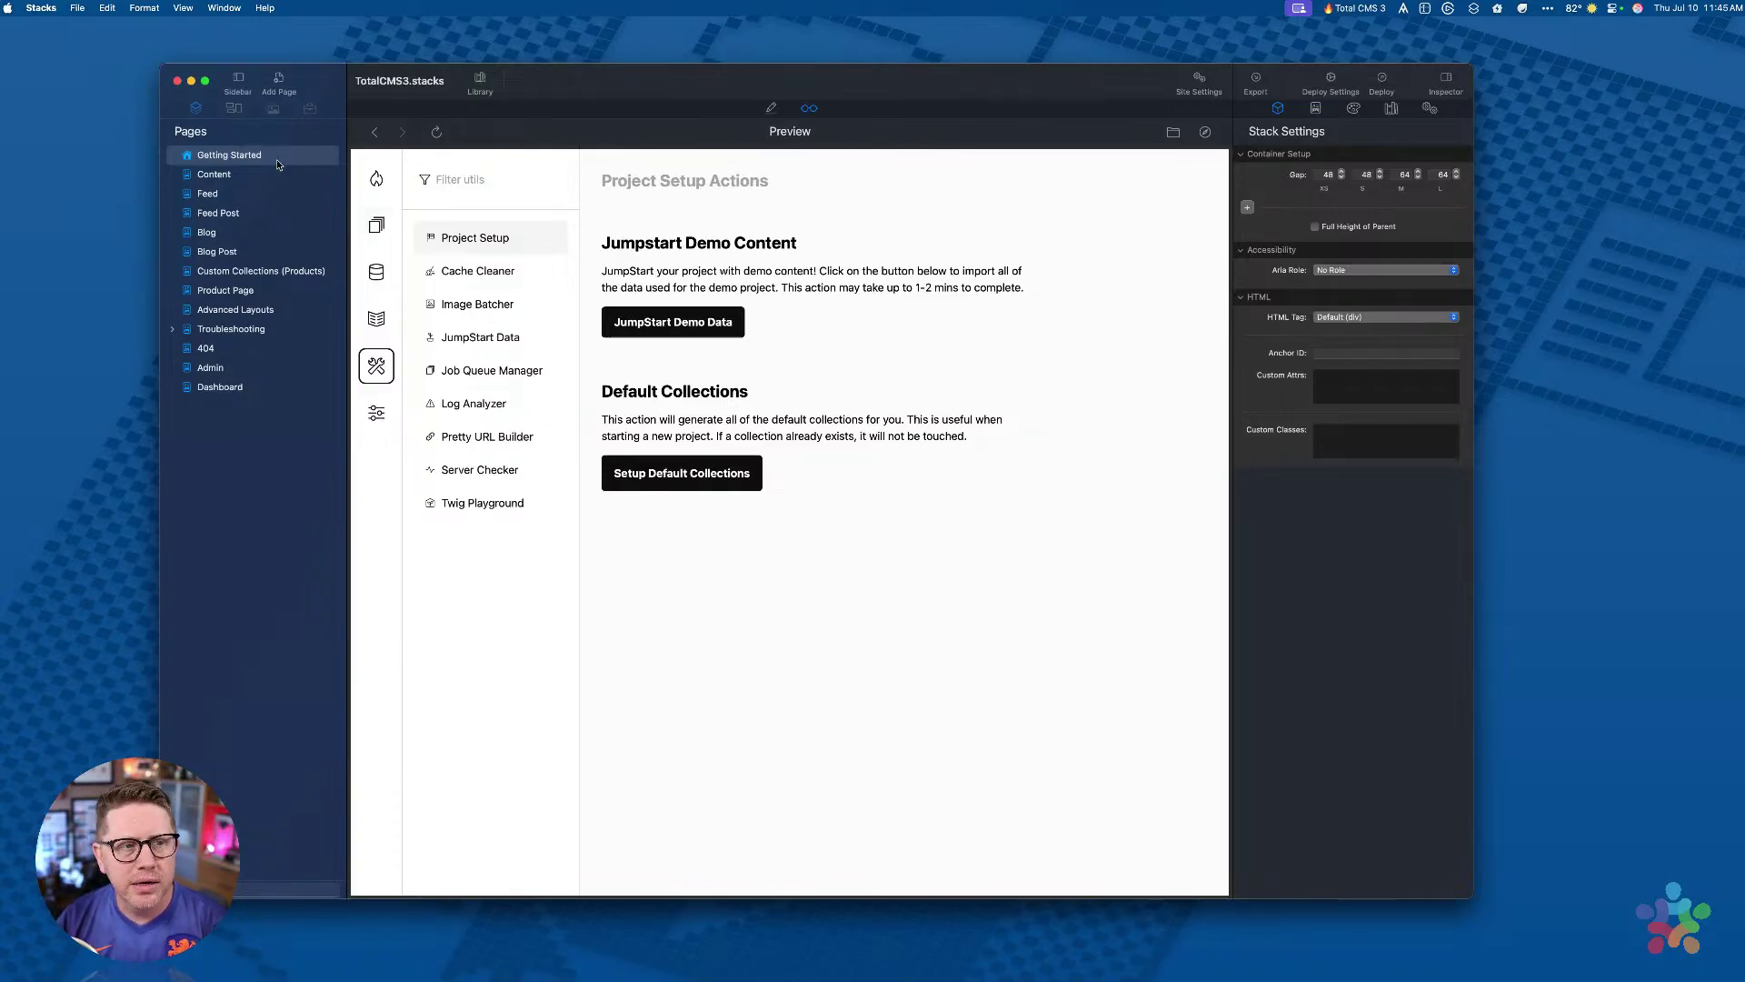
click(225, 178)
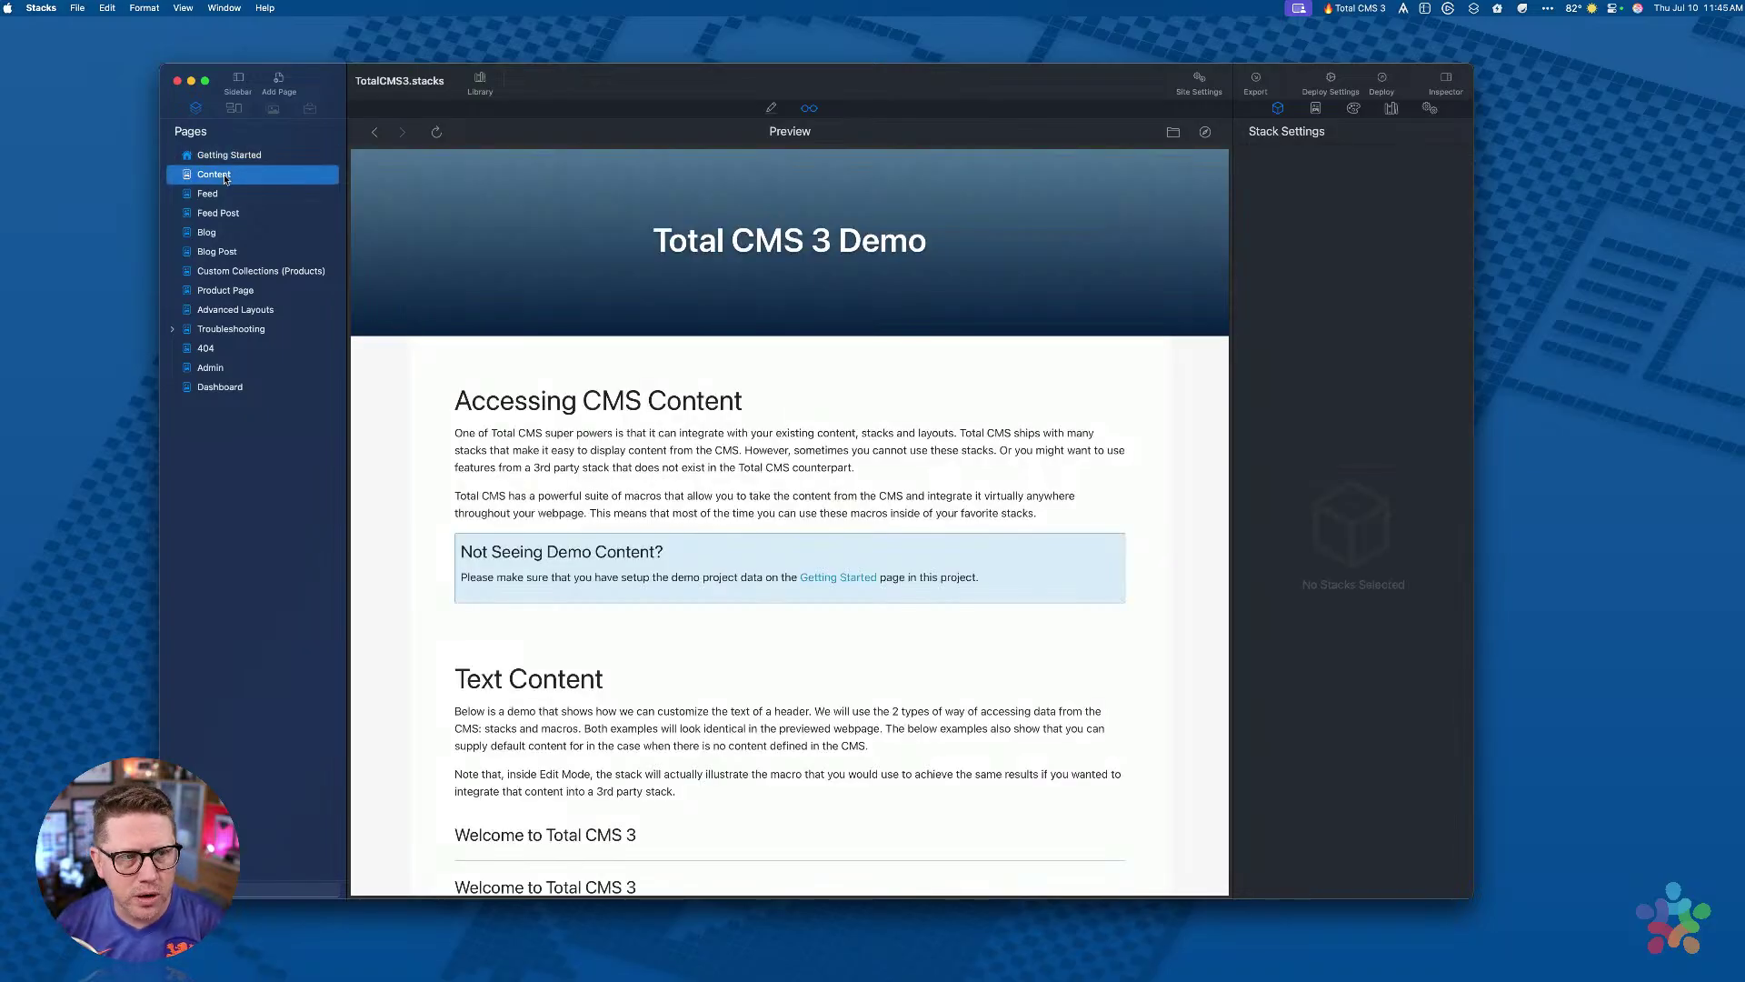
scroll(796, 431, down, 3)
scroll(796, 431, down, 5)
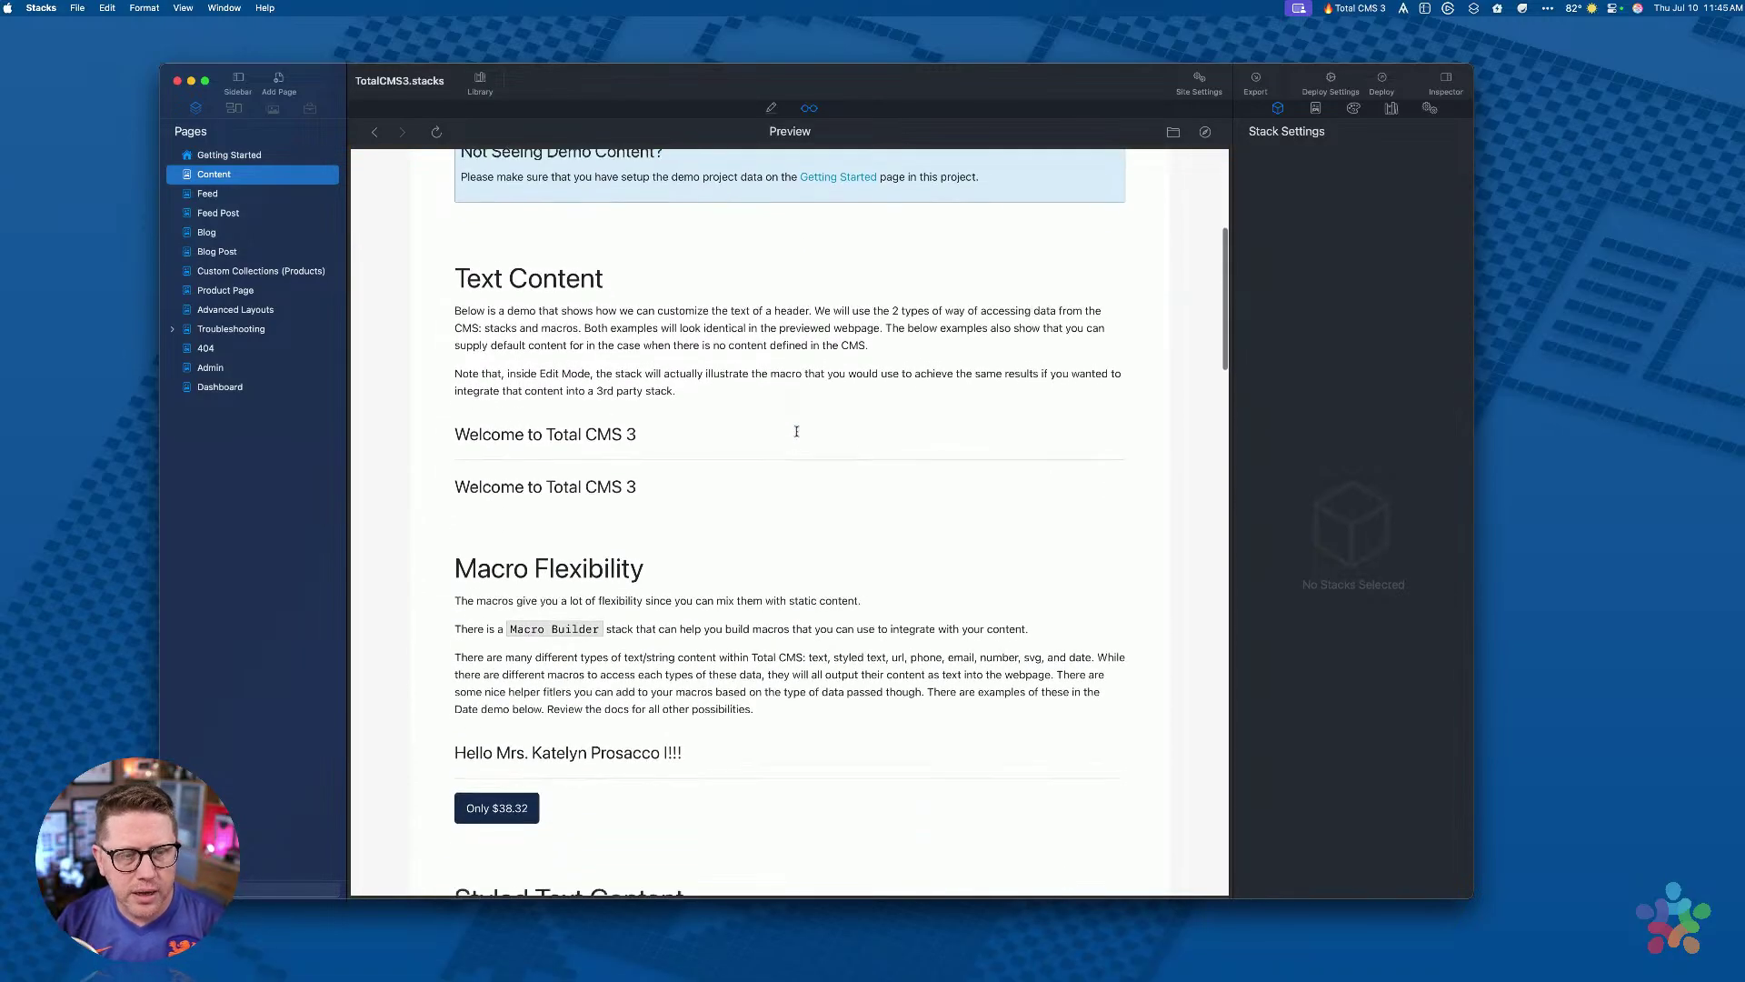
scroll(796, 433, down, 2)
scroll(796, 434, up, 1)
scroll(797, 437, up, 3)
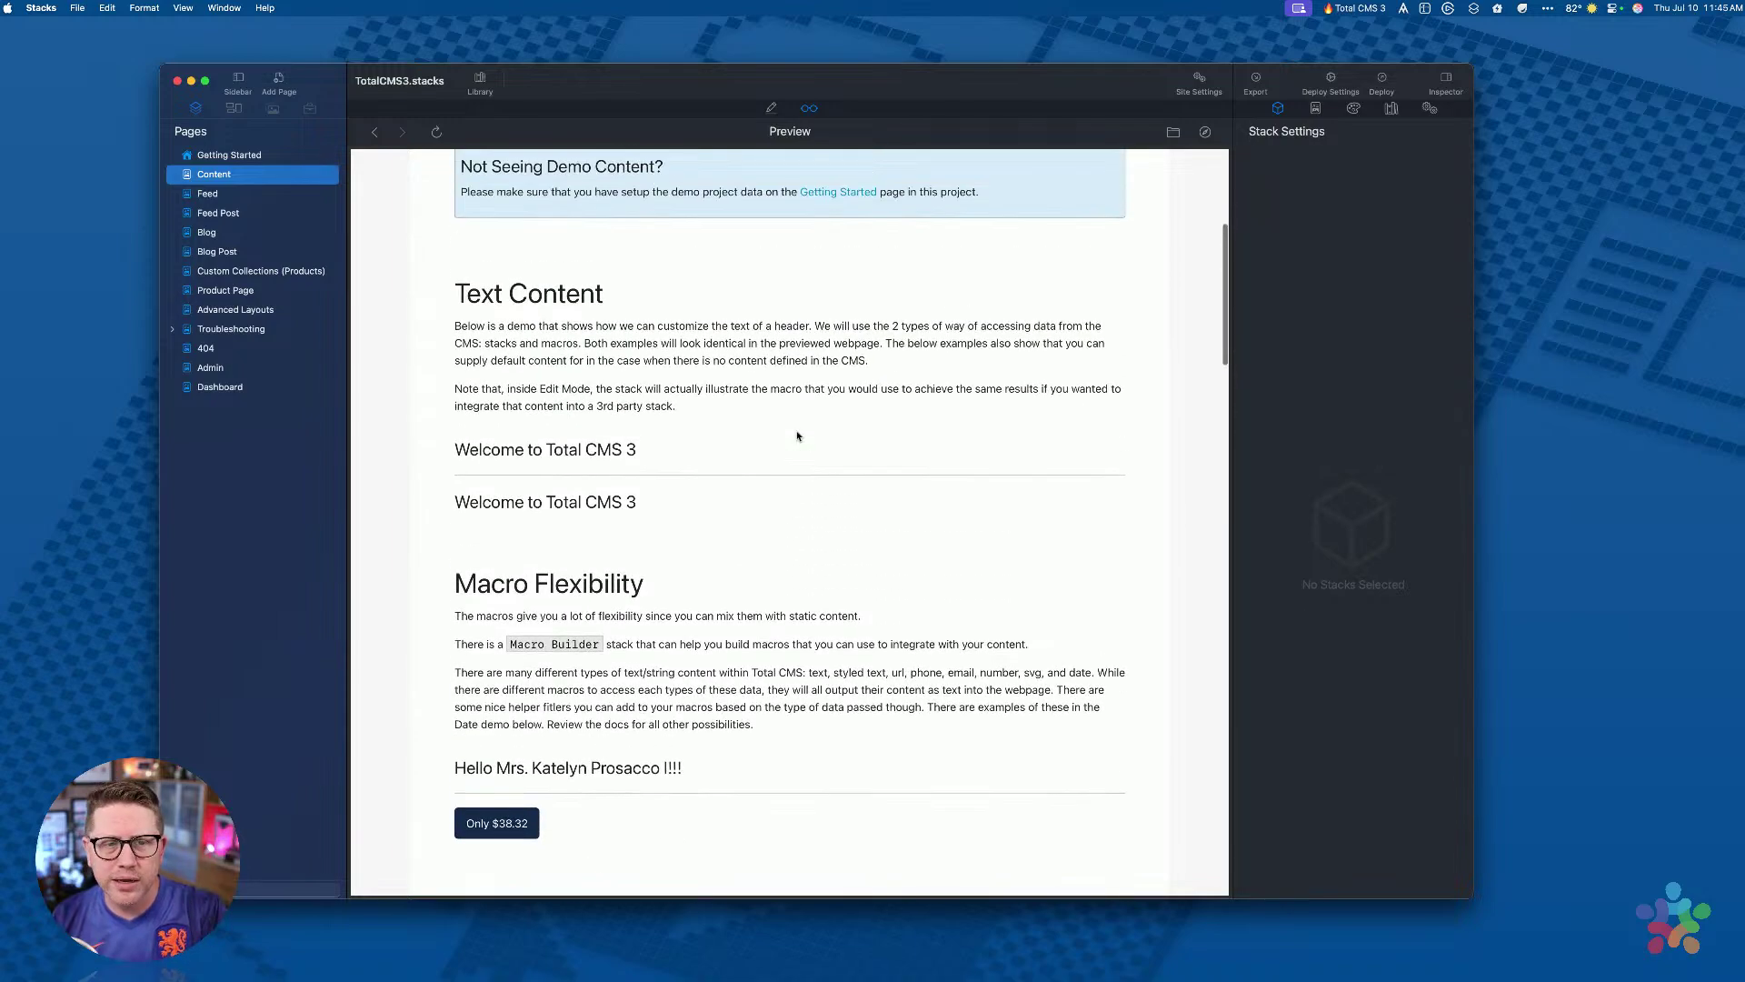
scroll(790, 439, down, 1)
scroll(790, 440, down, 7)
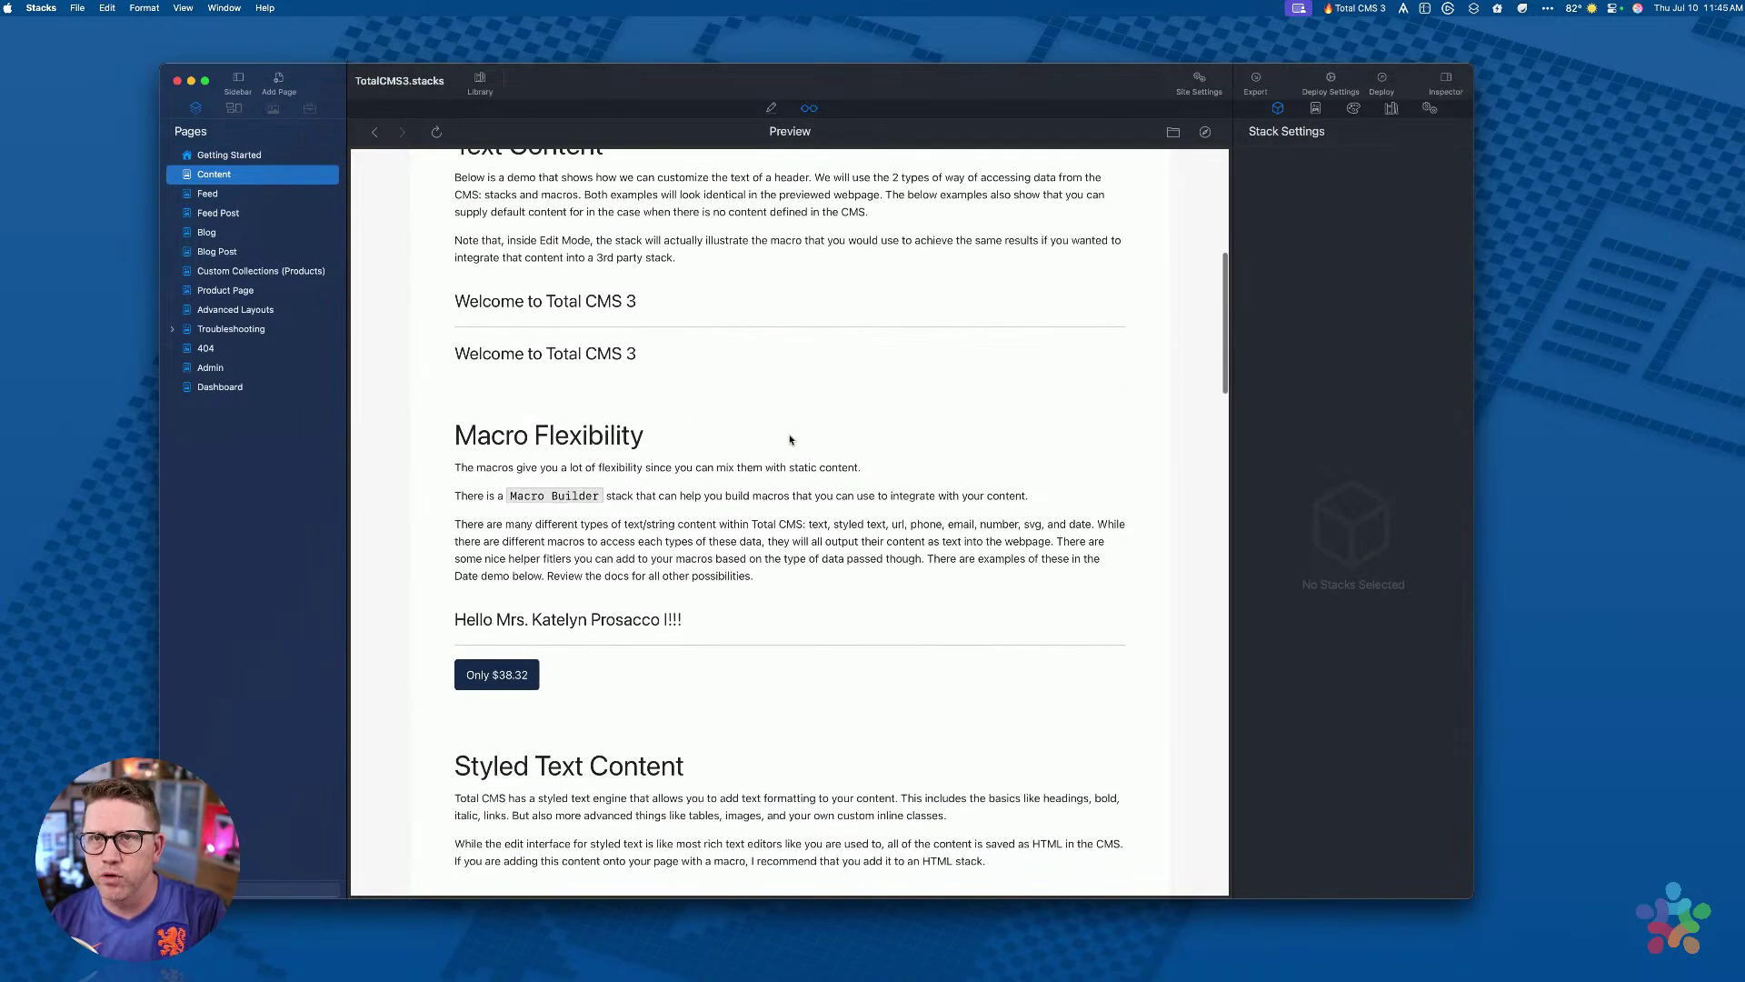
scroll(790, 439, down, 3)
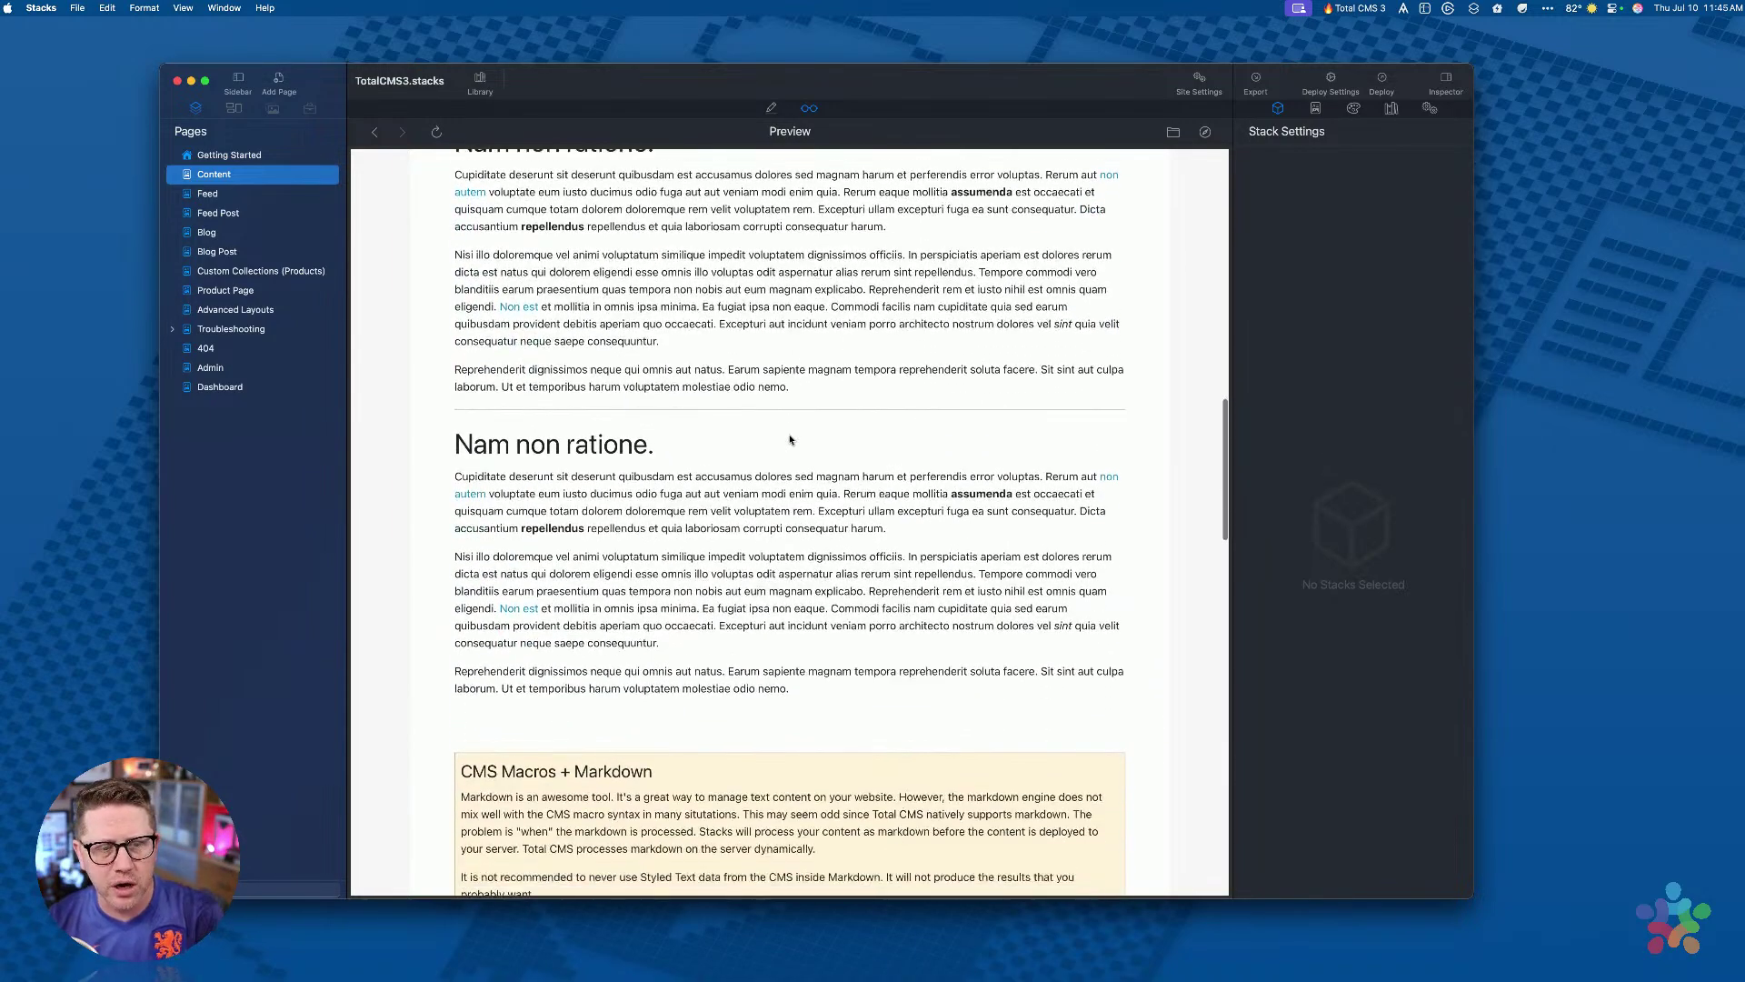
scroll(656, 391, down, 7)
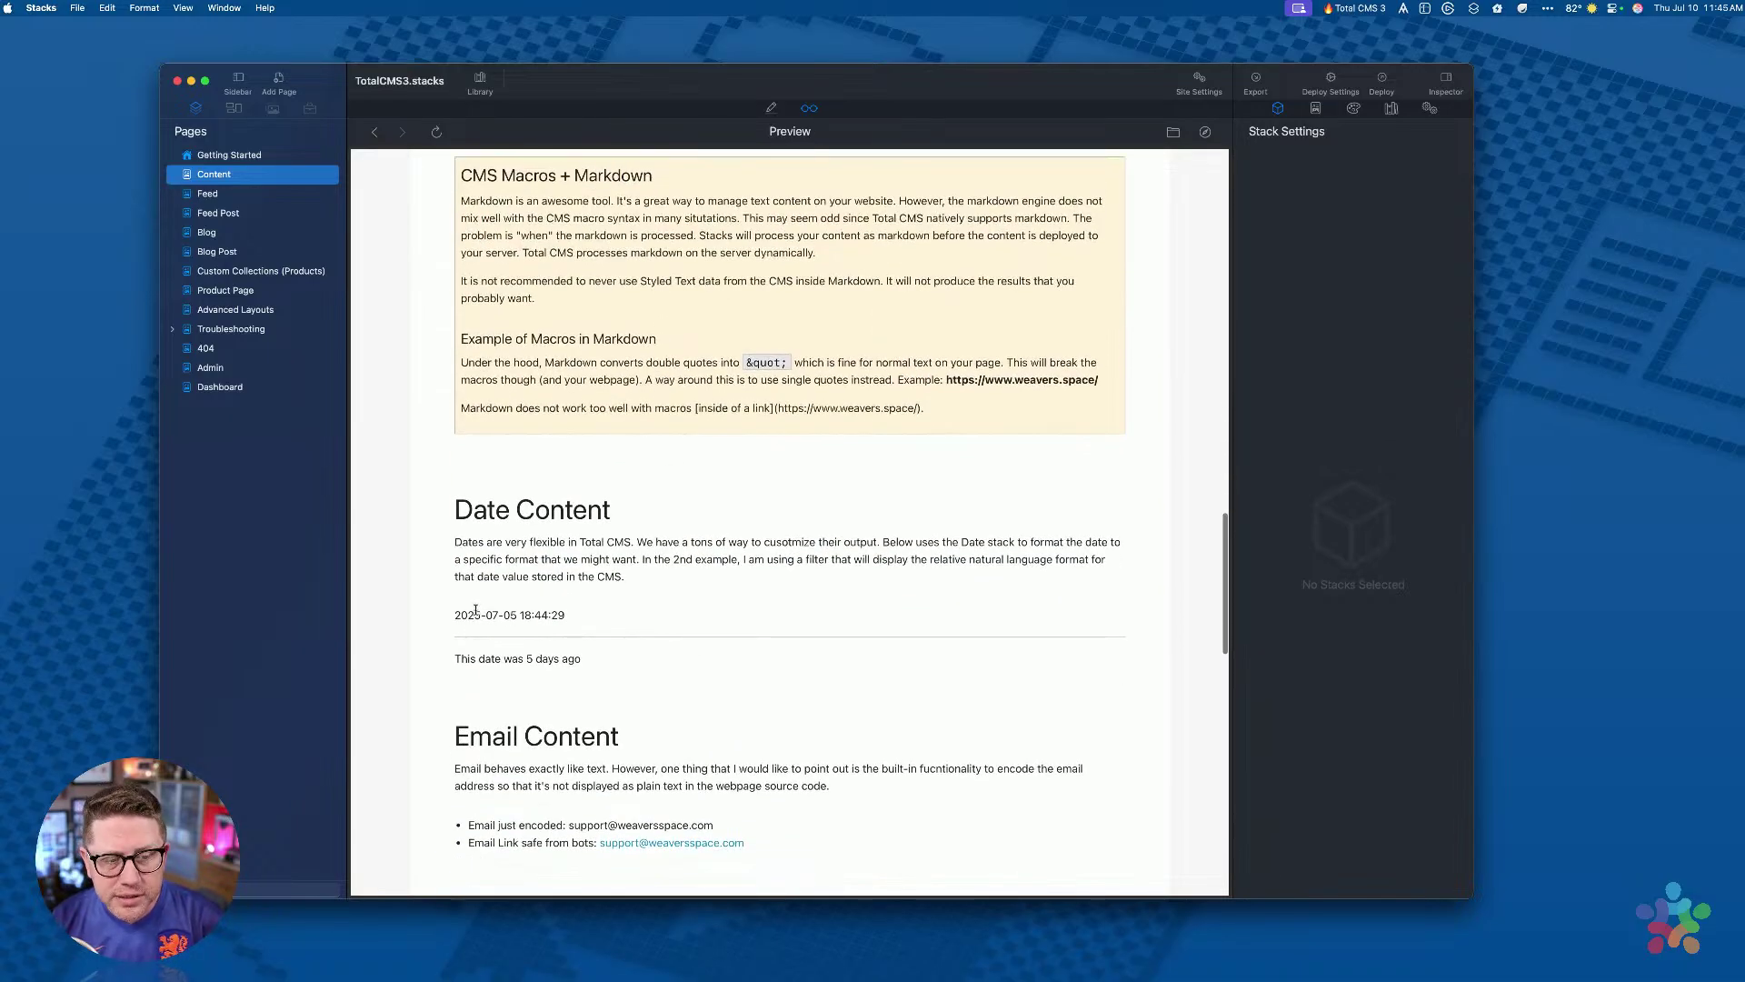
drag(458, 616, 578, 615)
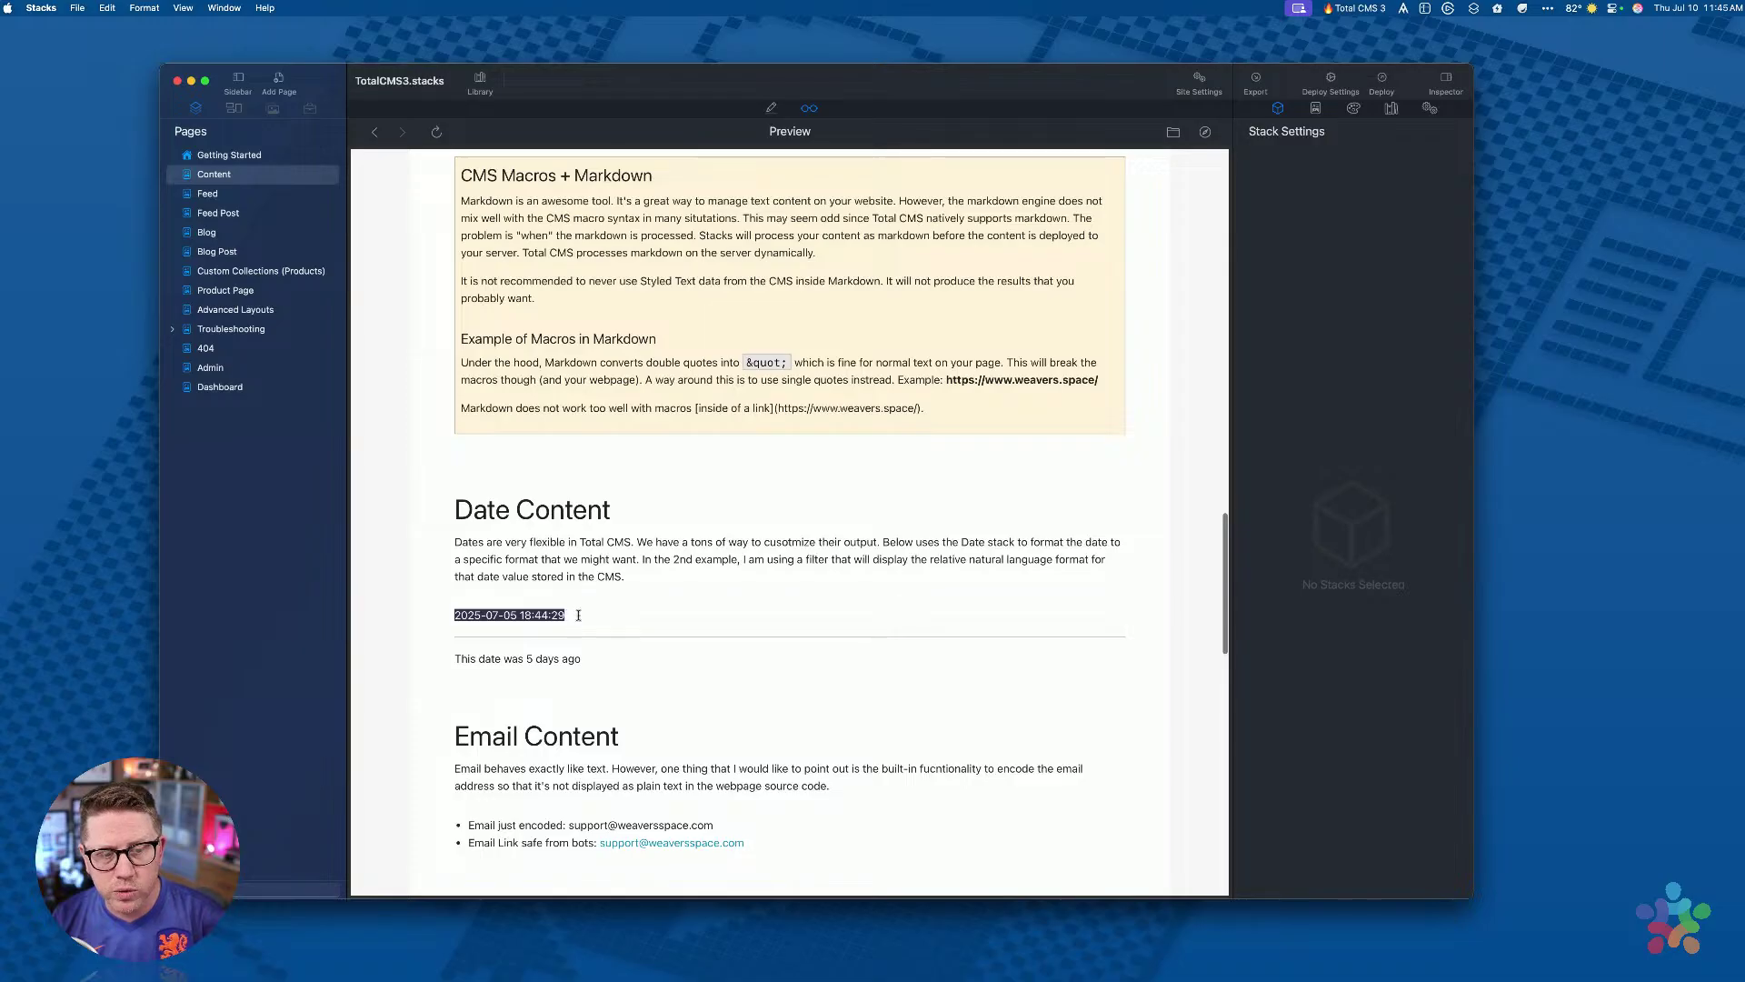
Step: Select the encoded email text, enlarge and close a gallery image, then scroll back to top
scroll(578, 615, down, 5)
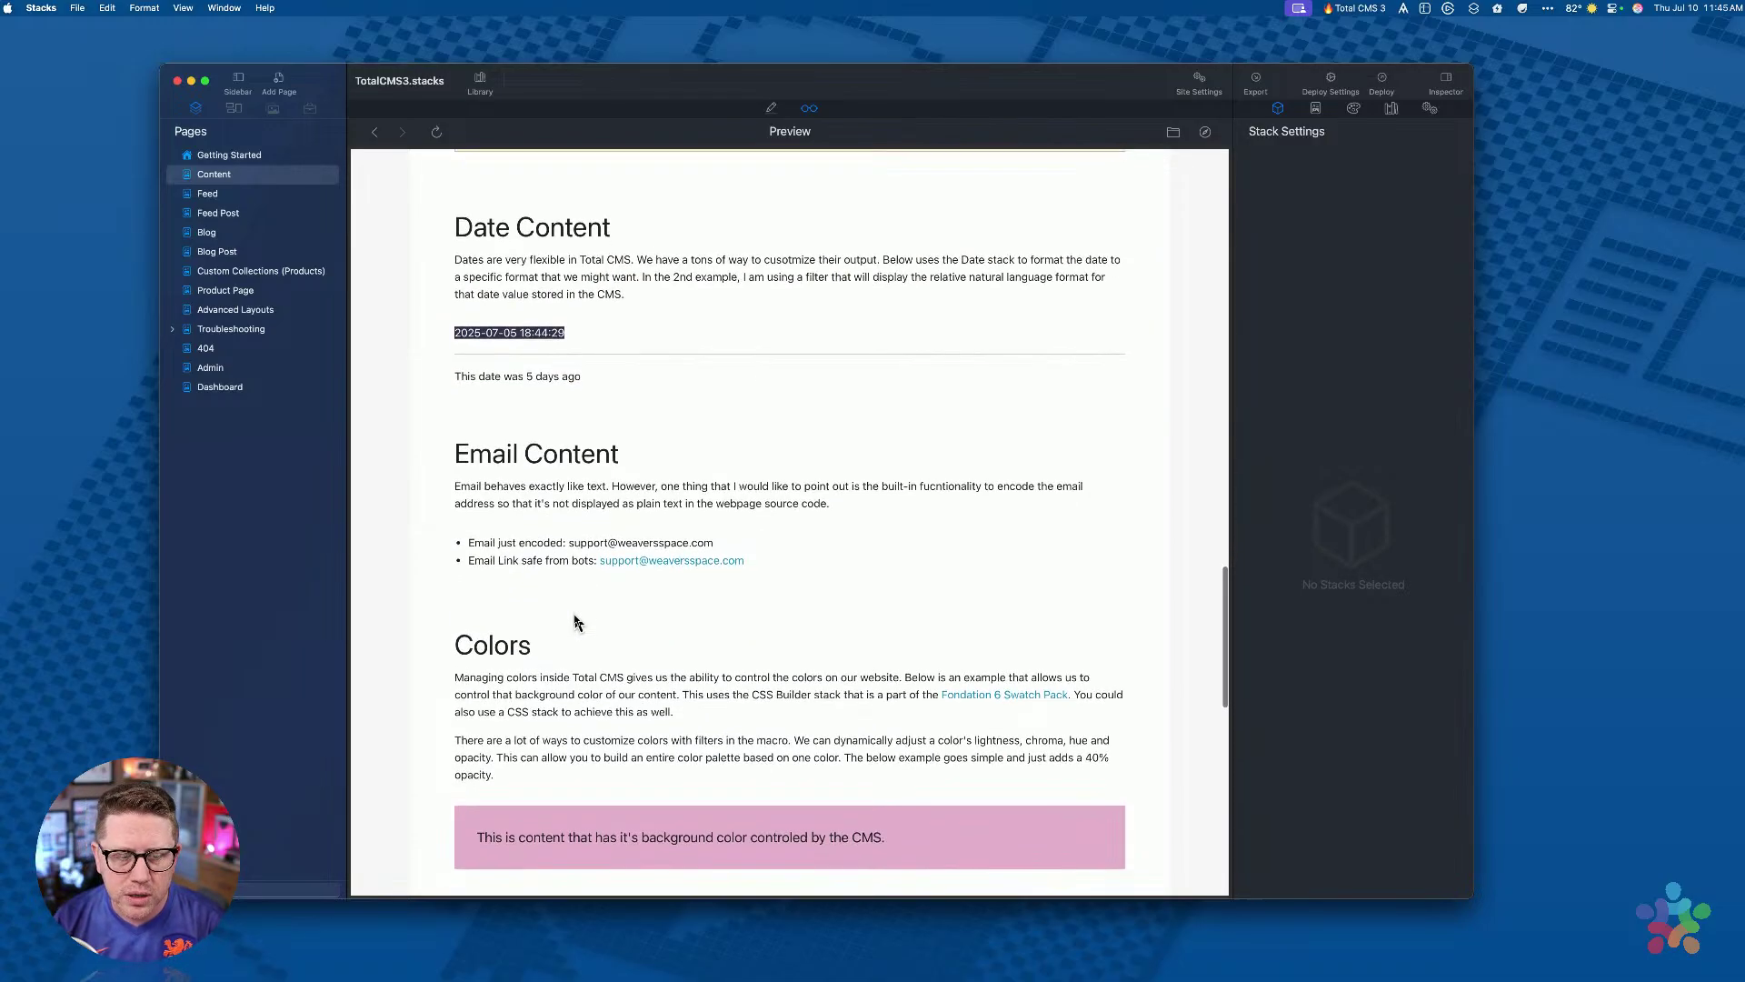
drag(520, 391, 745, 394)
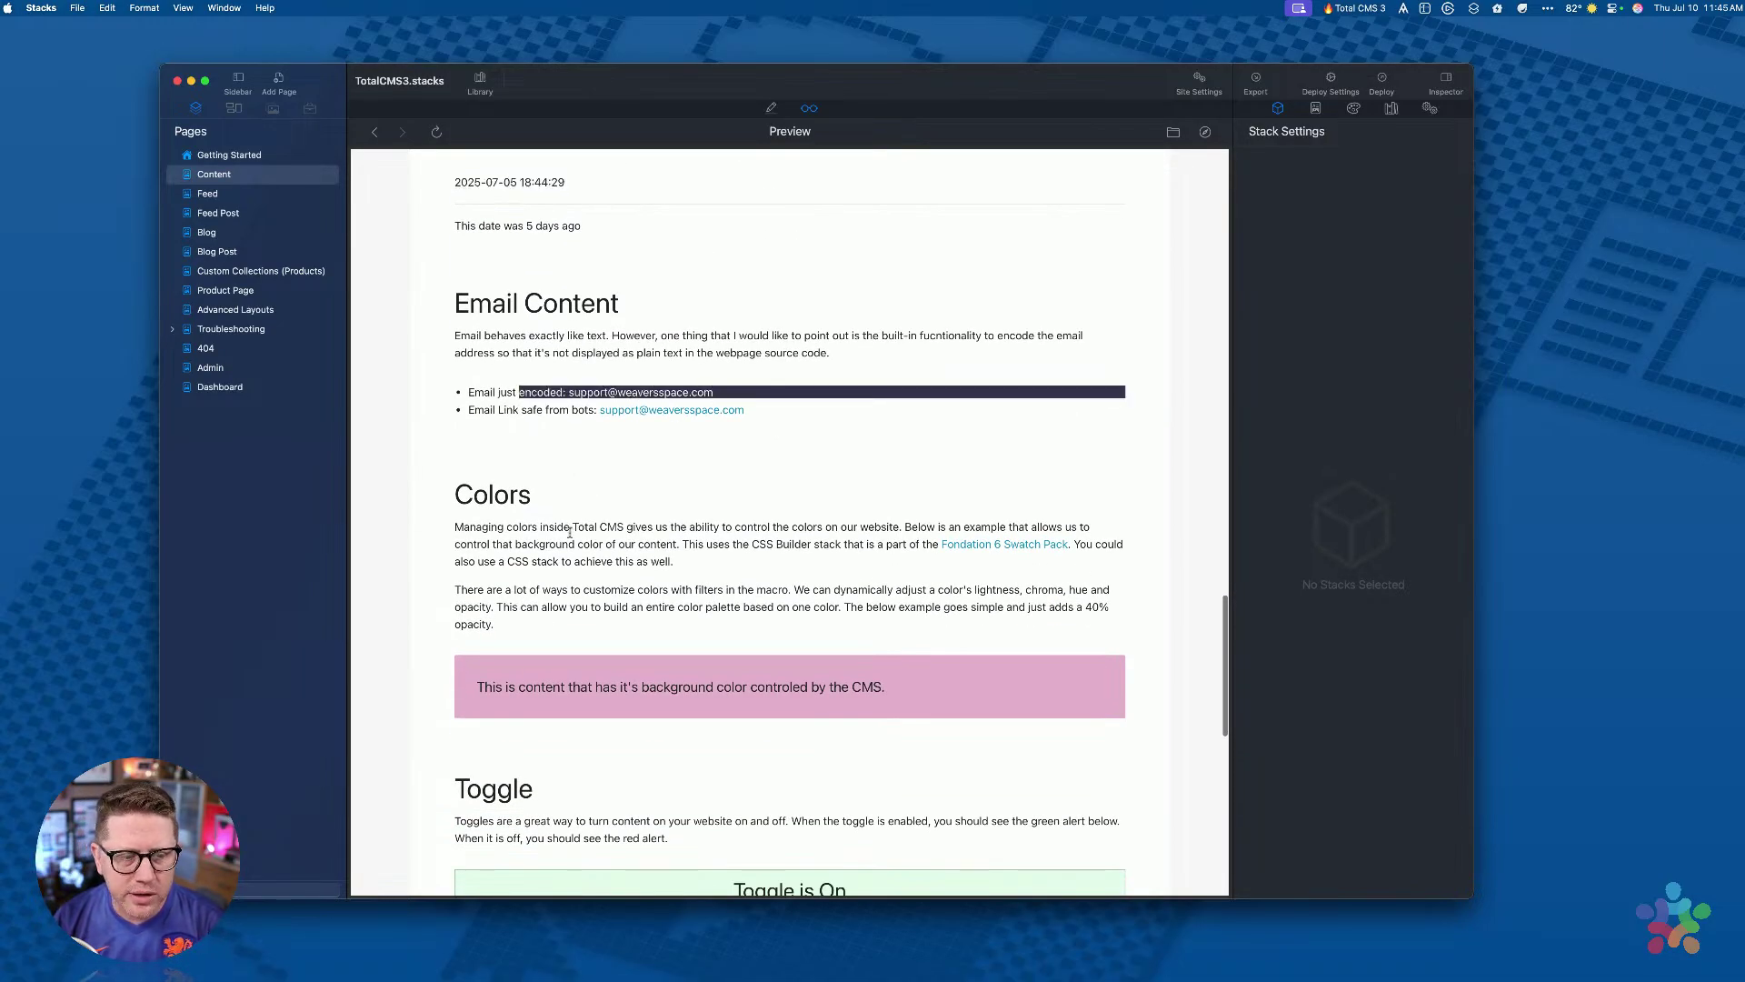
scroll(585, 680, down, 2)
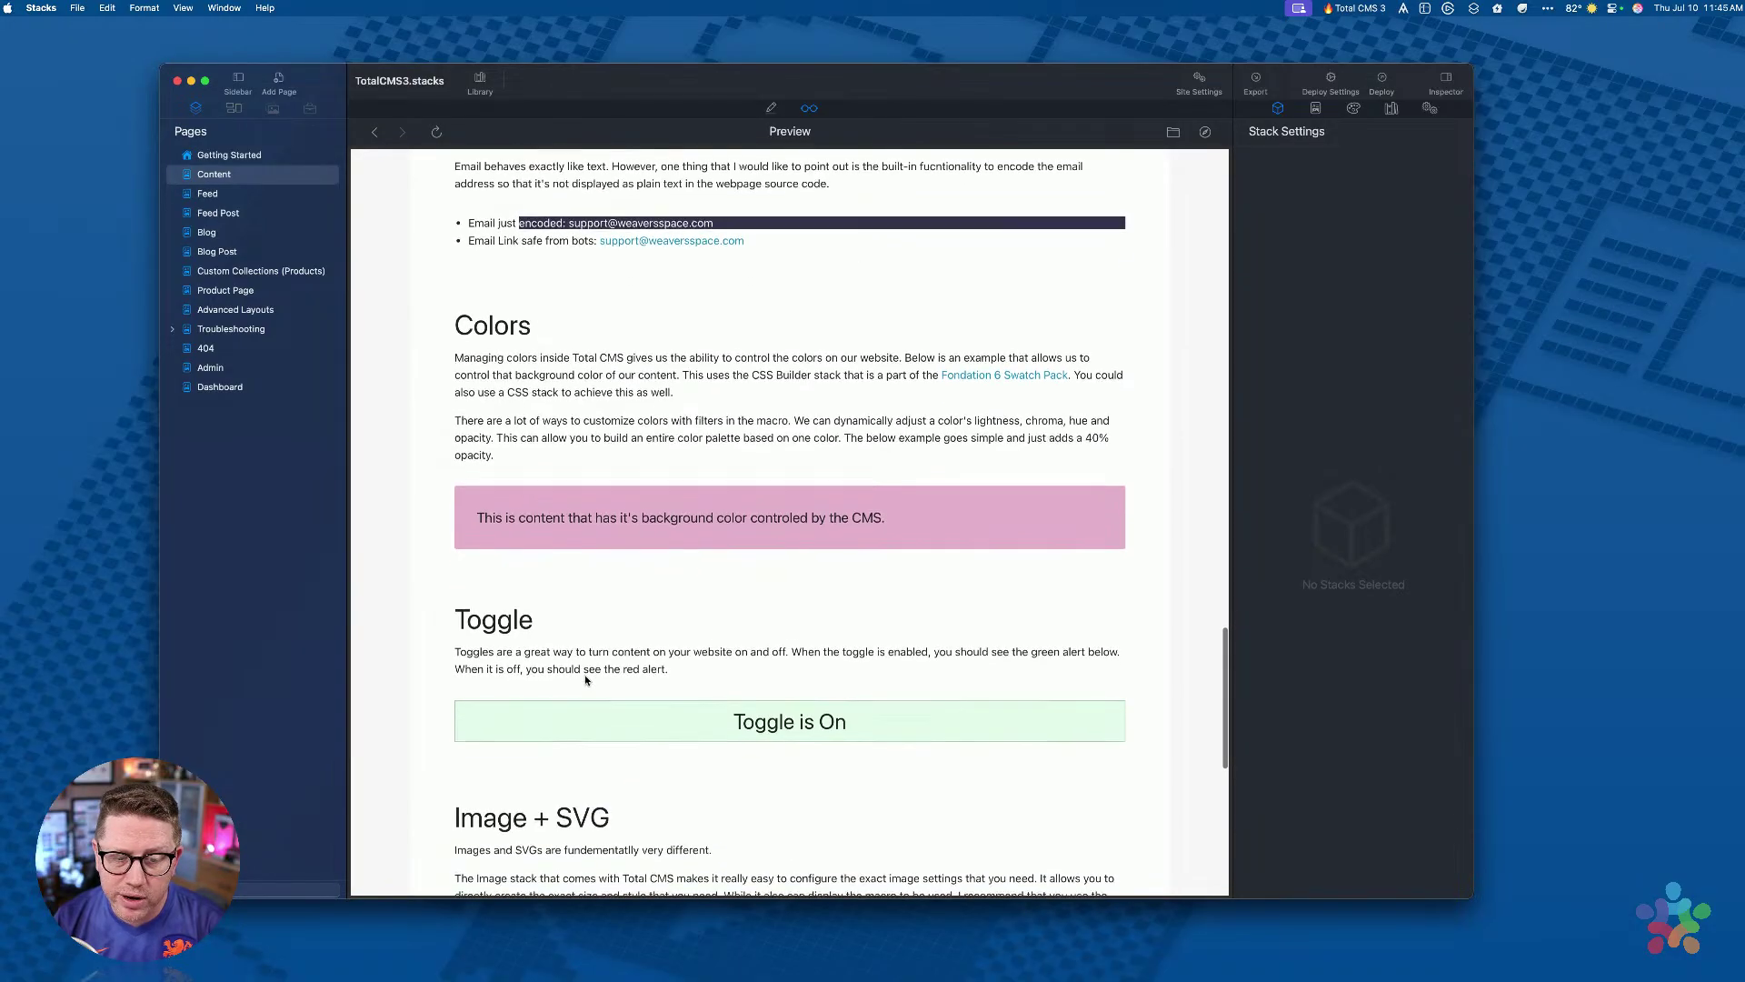
scroll(736, 720, down, 6)
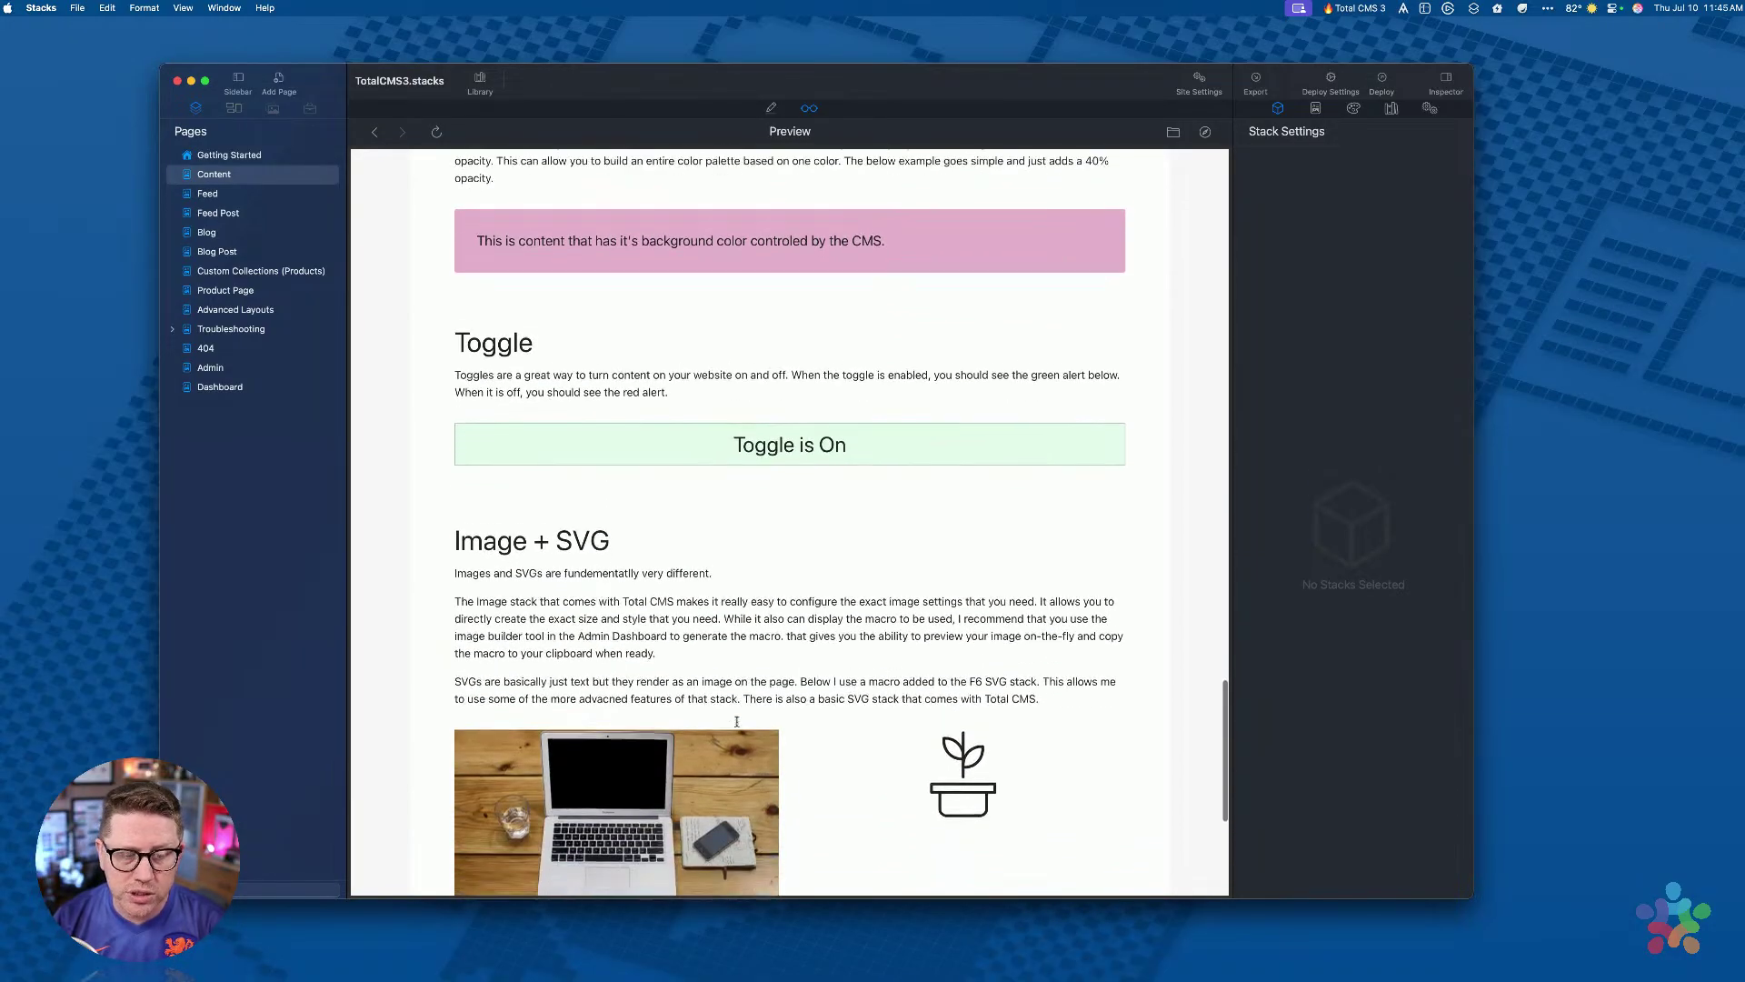
scroll(655, 700, down, 2)
click(645, 697)
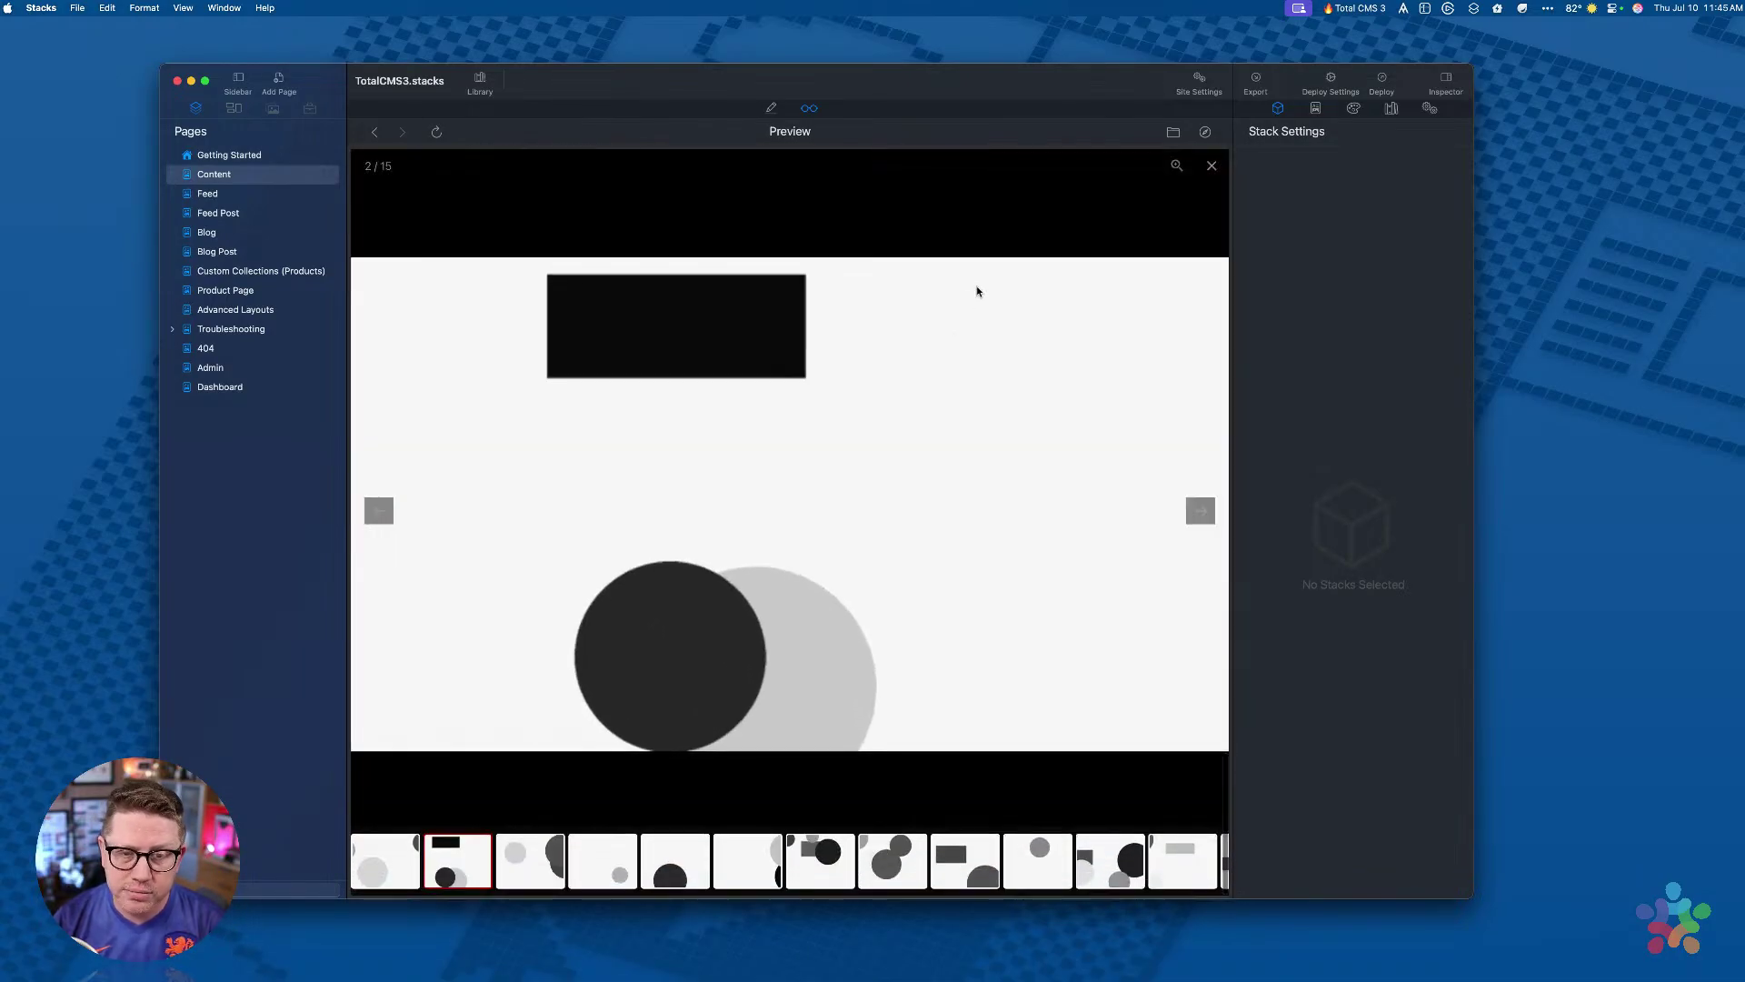
click(1011, 242)
scroll(826, 436, up, 20)
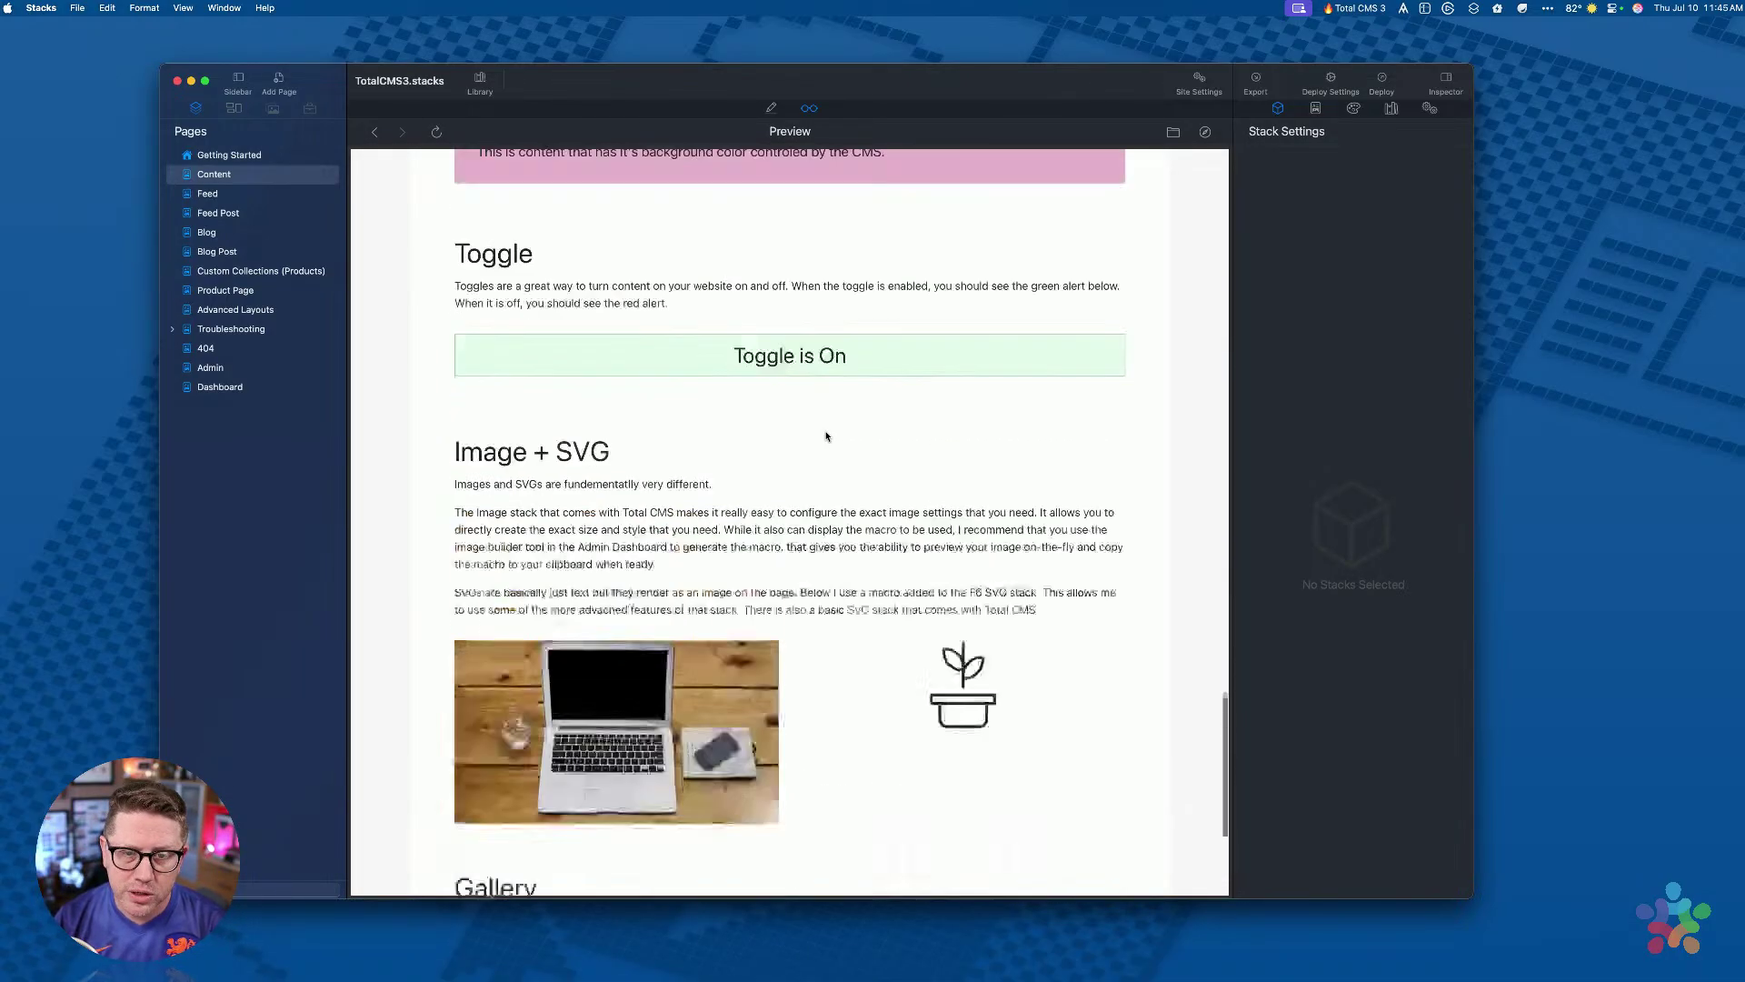
scroll(826, 437, up, 20)
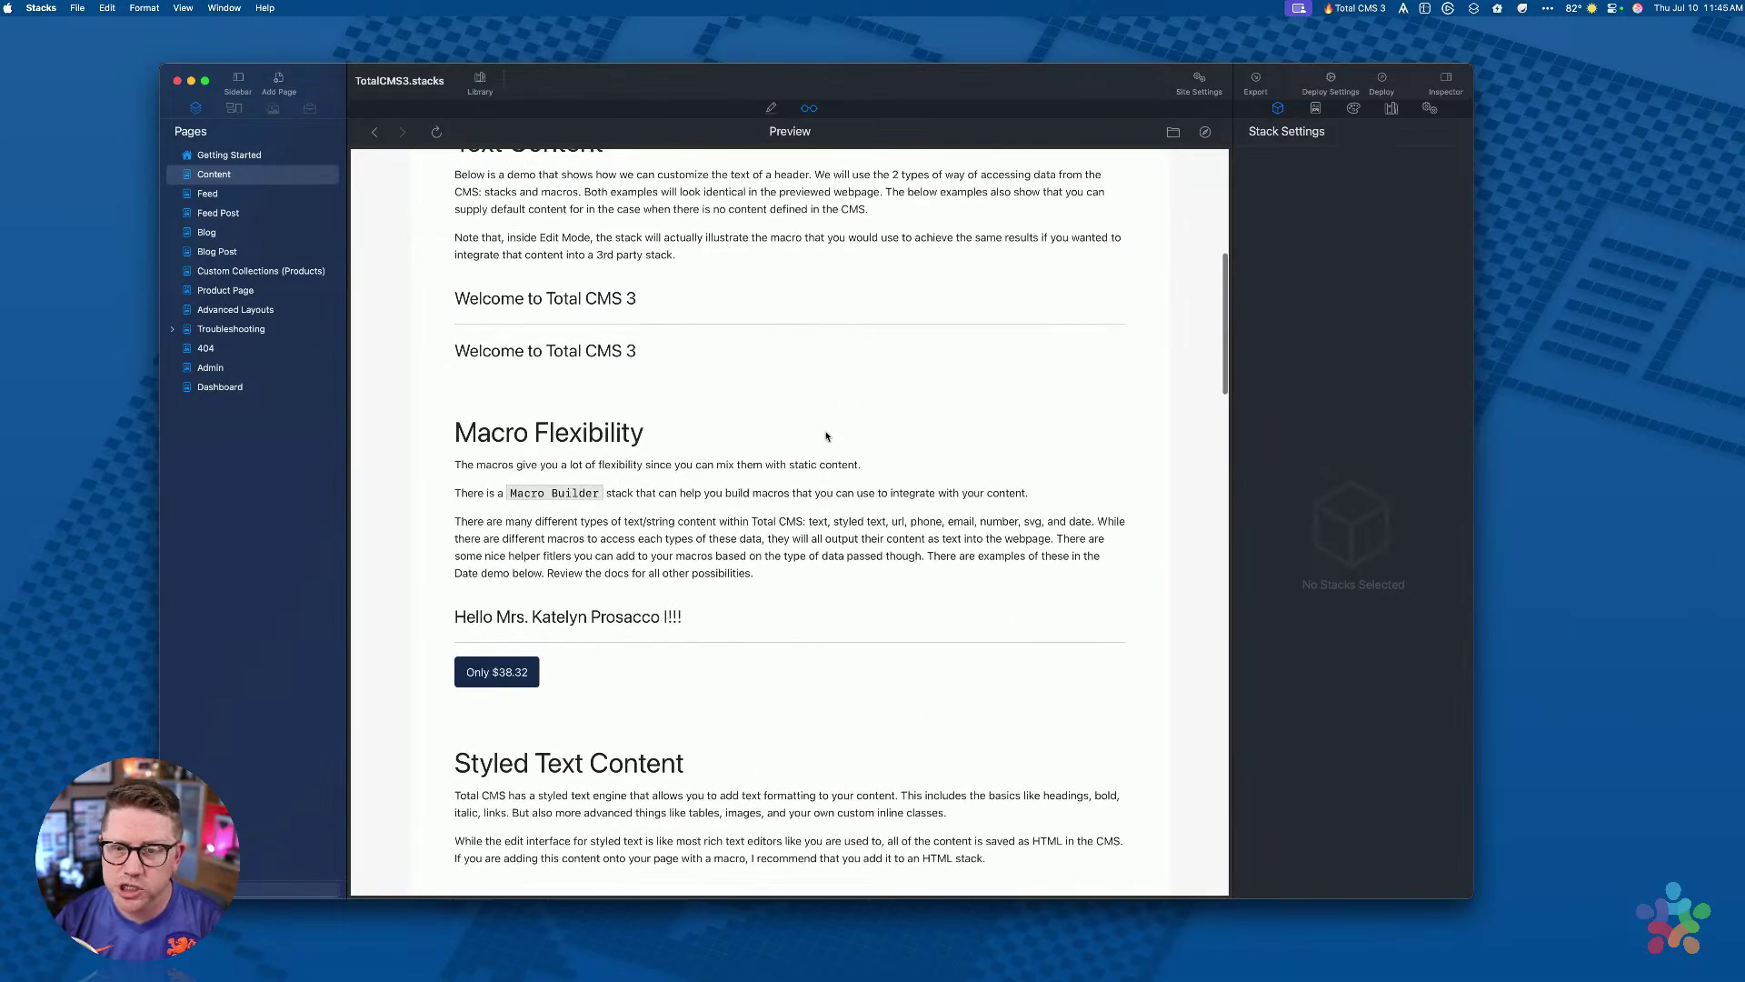
scroll(826, 436, up, 2)
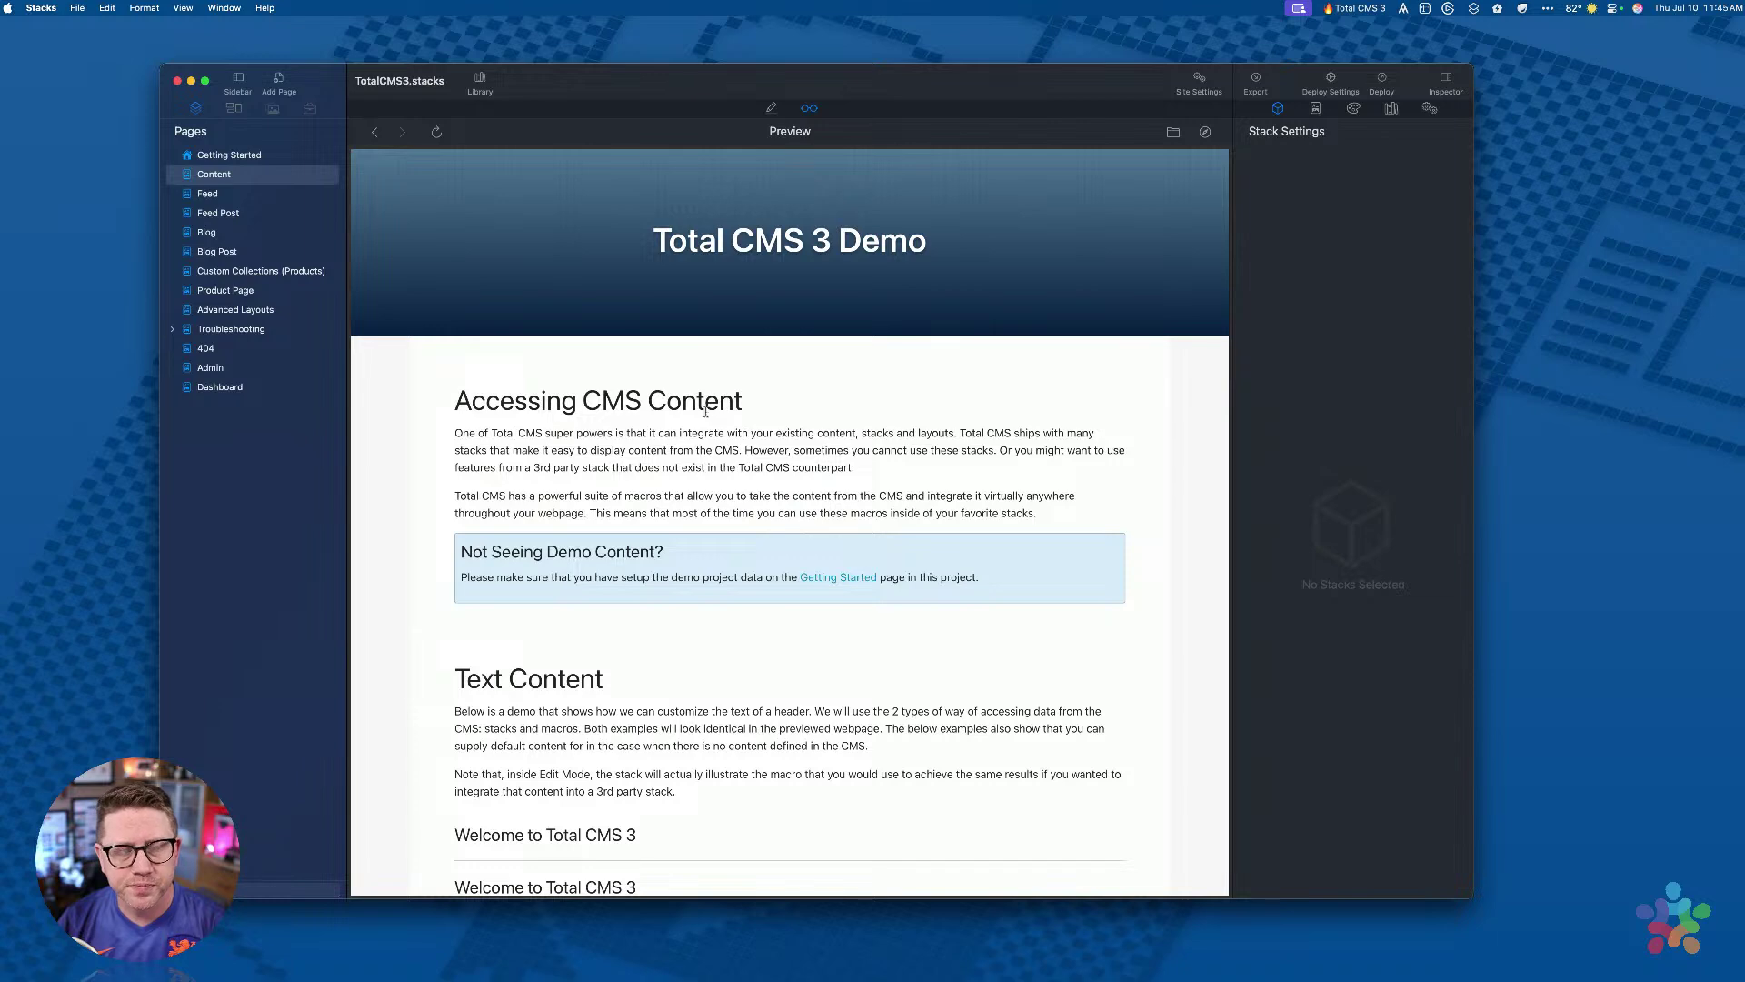
Step: Put the Content page in Edit mode, scroll through its stacks, and show the stacks library
click(772, 109)
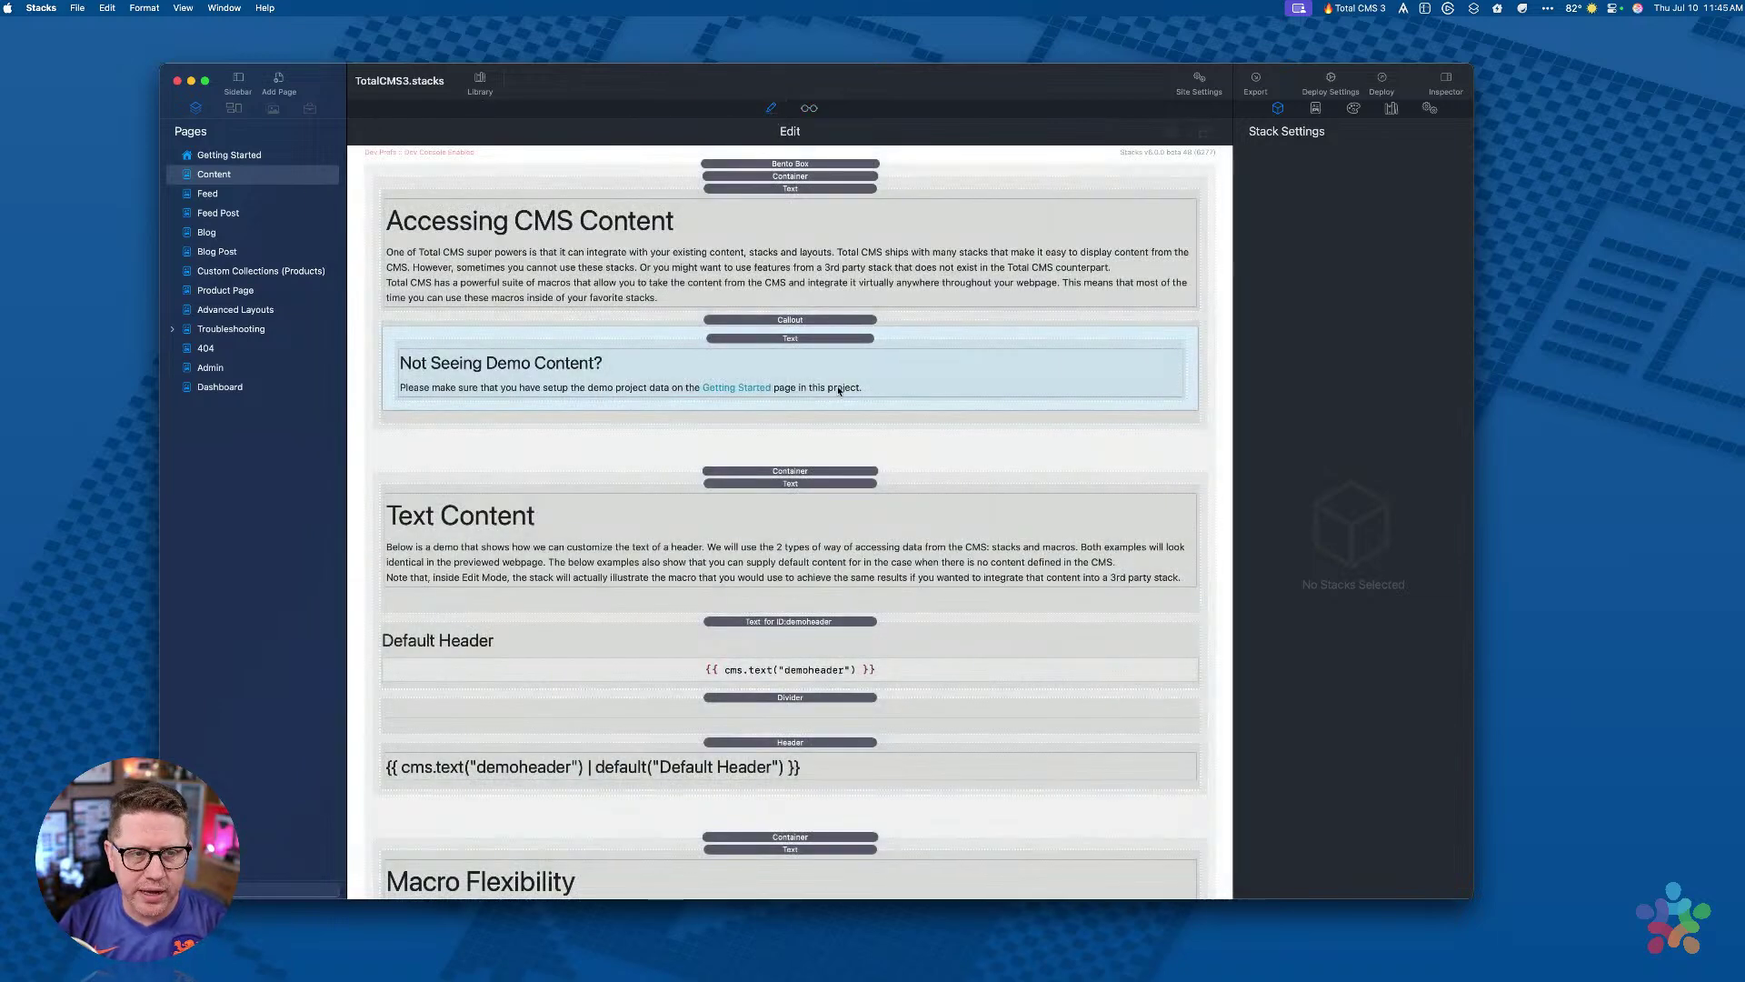
scroll(838, 391, down, 1)
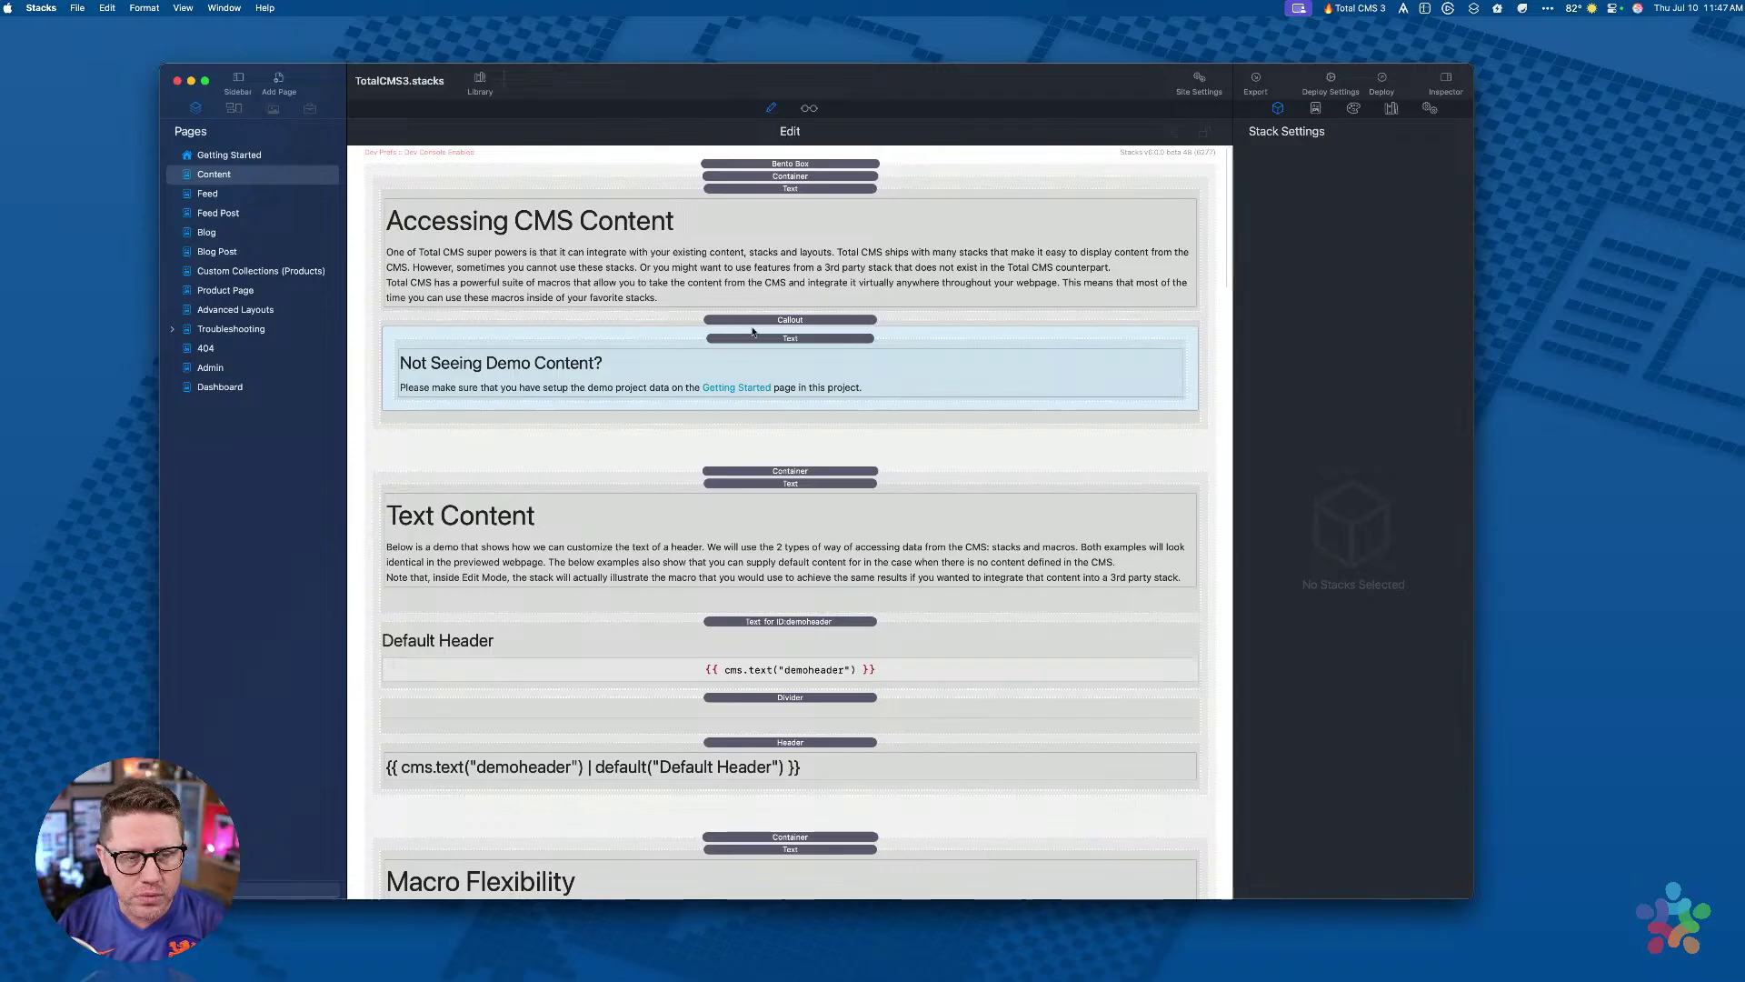
scroll(705, 387, down, 4)
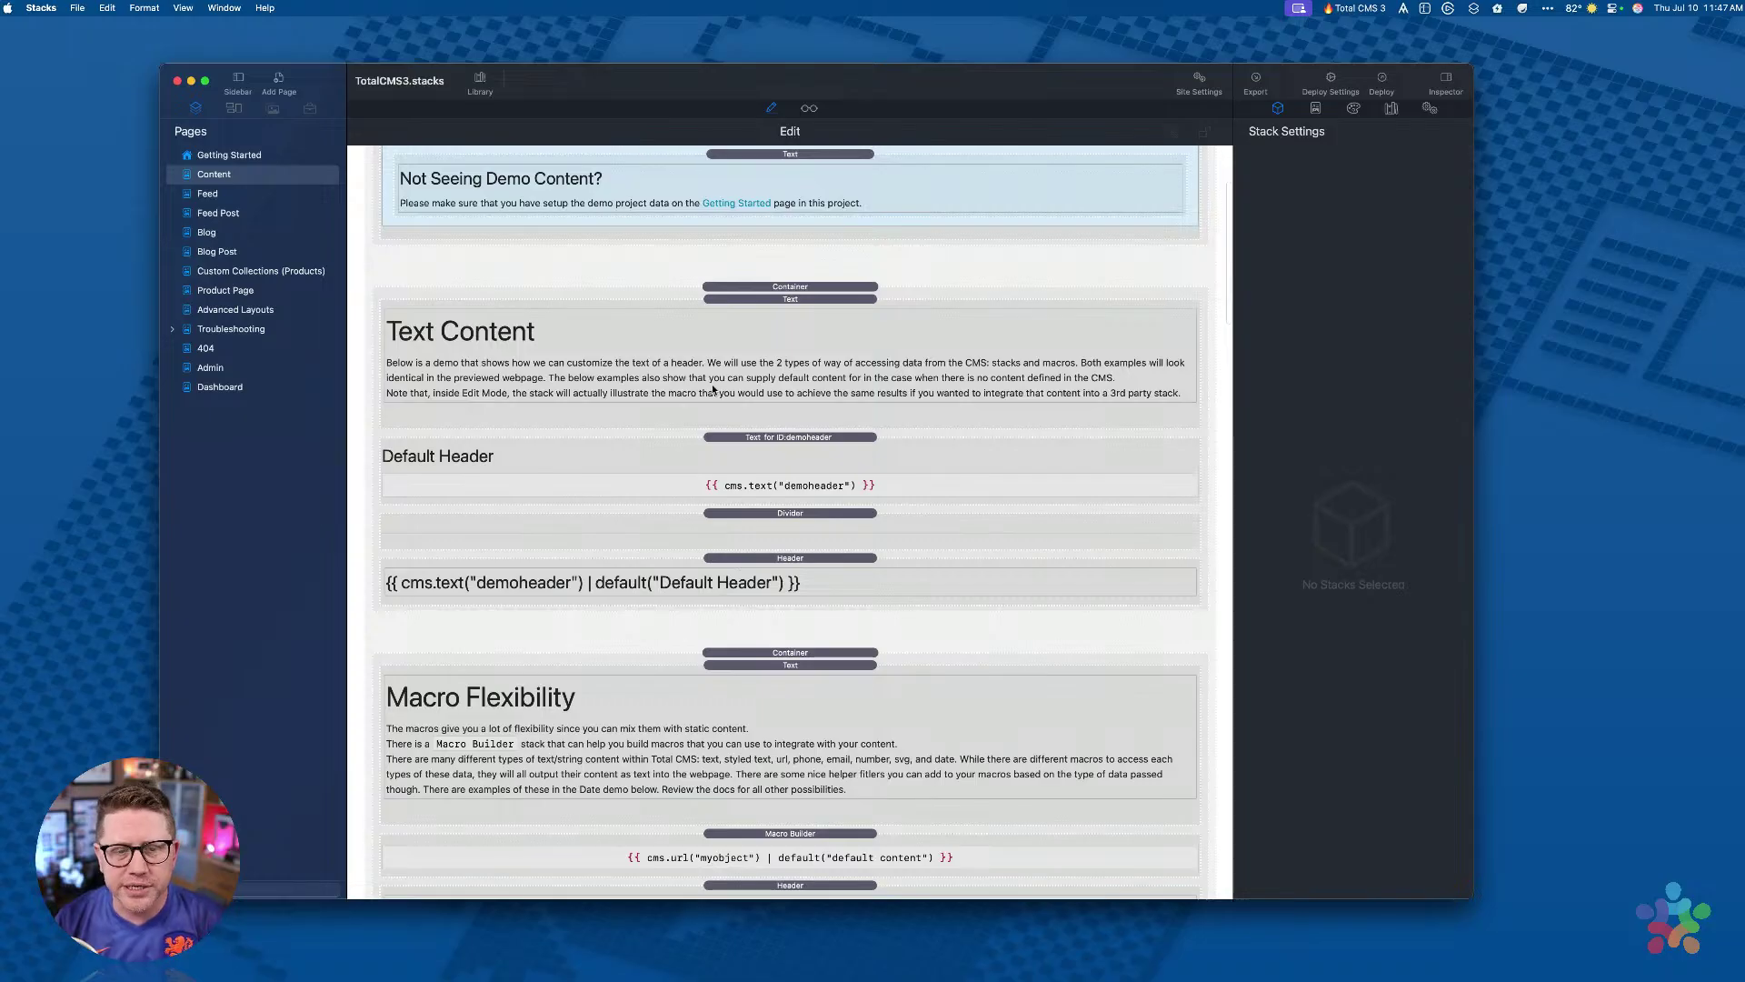
click(481, 82)
Step: Show the Total CMS 3 category and browse its Content, Layout Helpers and Data Loaders groups
click(359, 242)
scroll(548, 277, up, 4)
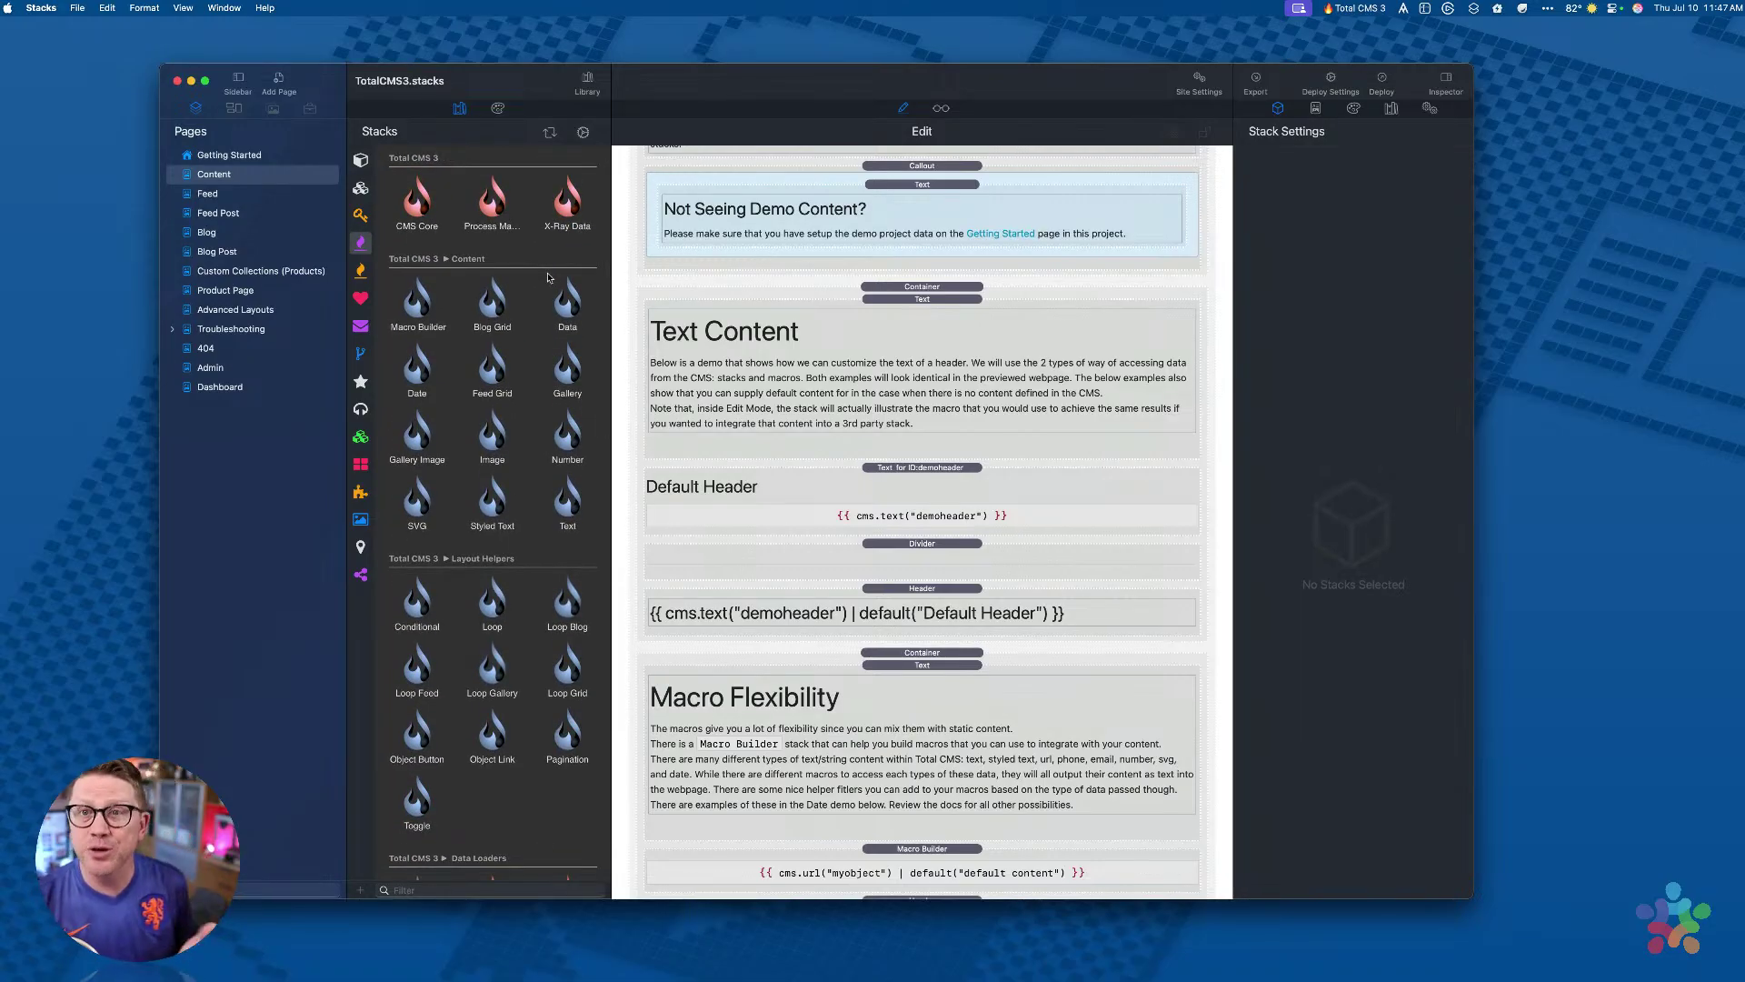
scroll(531, 340, down, 10)
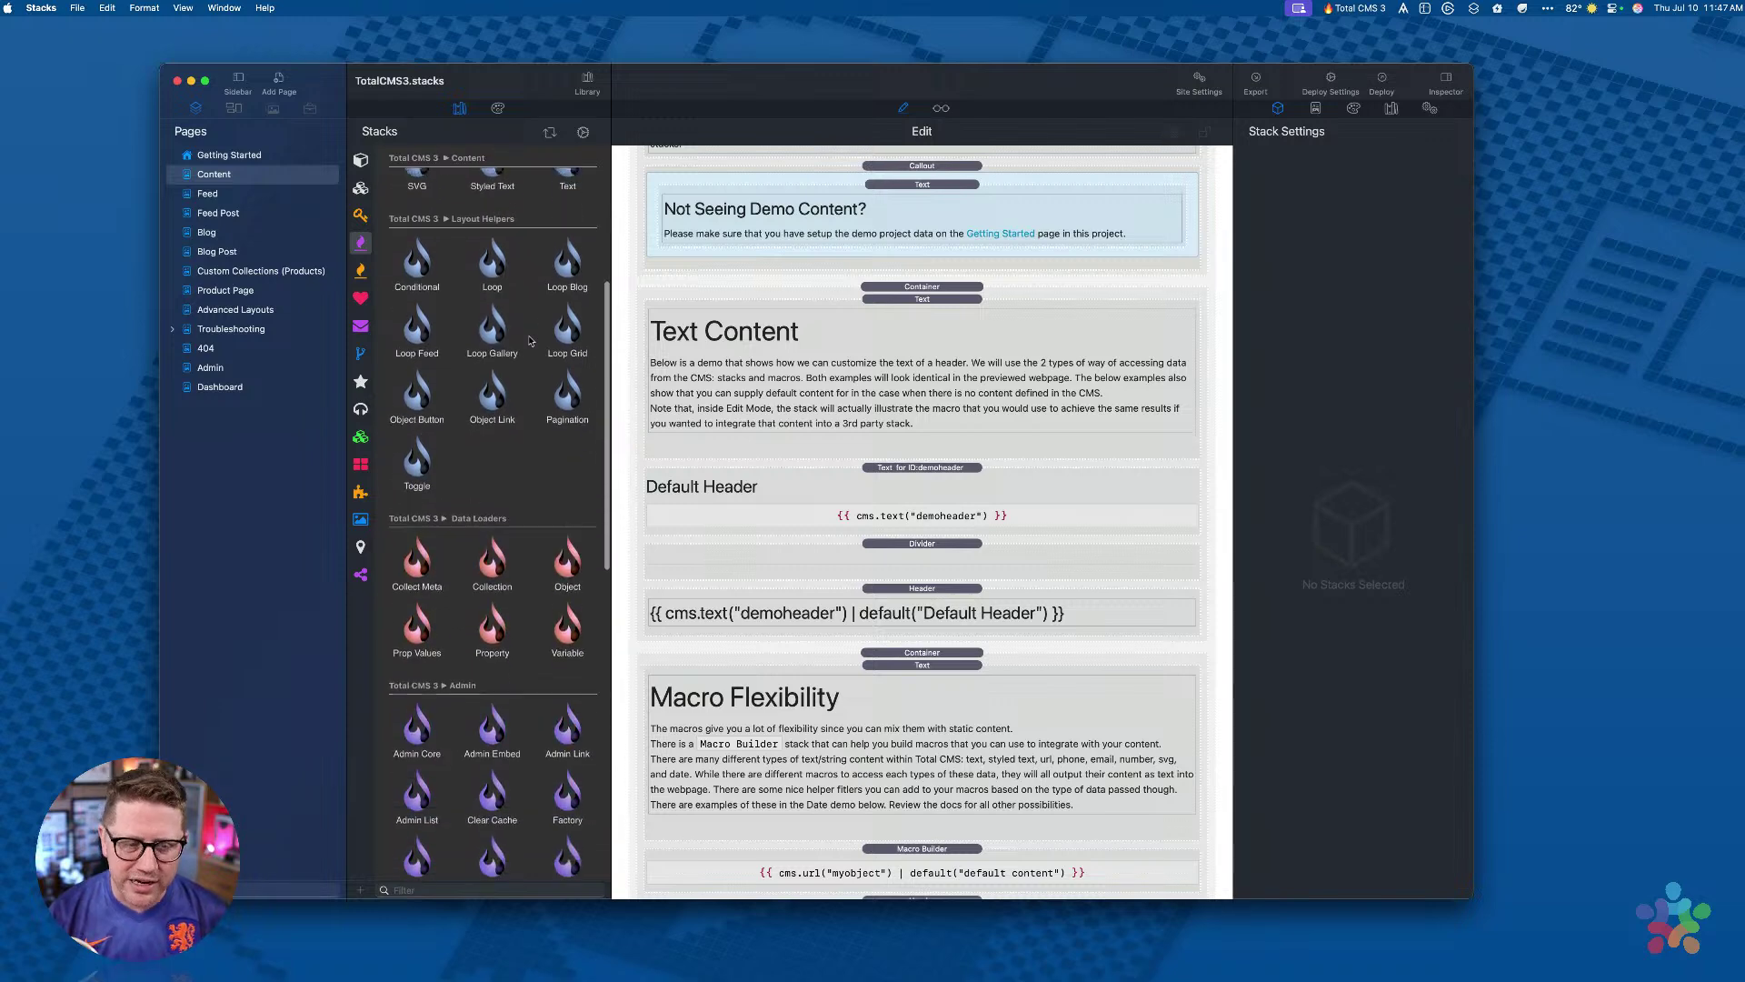
scroll(530, 340, up, 10)
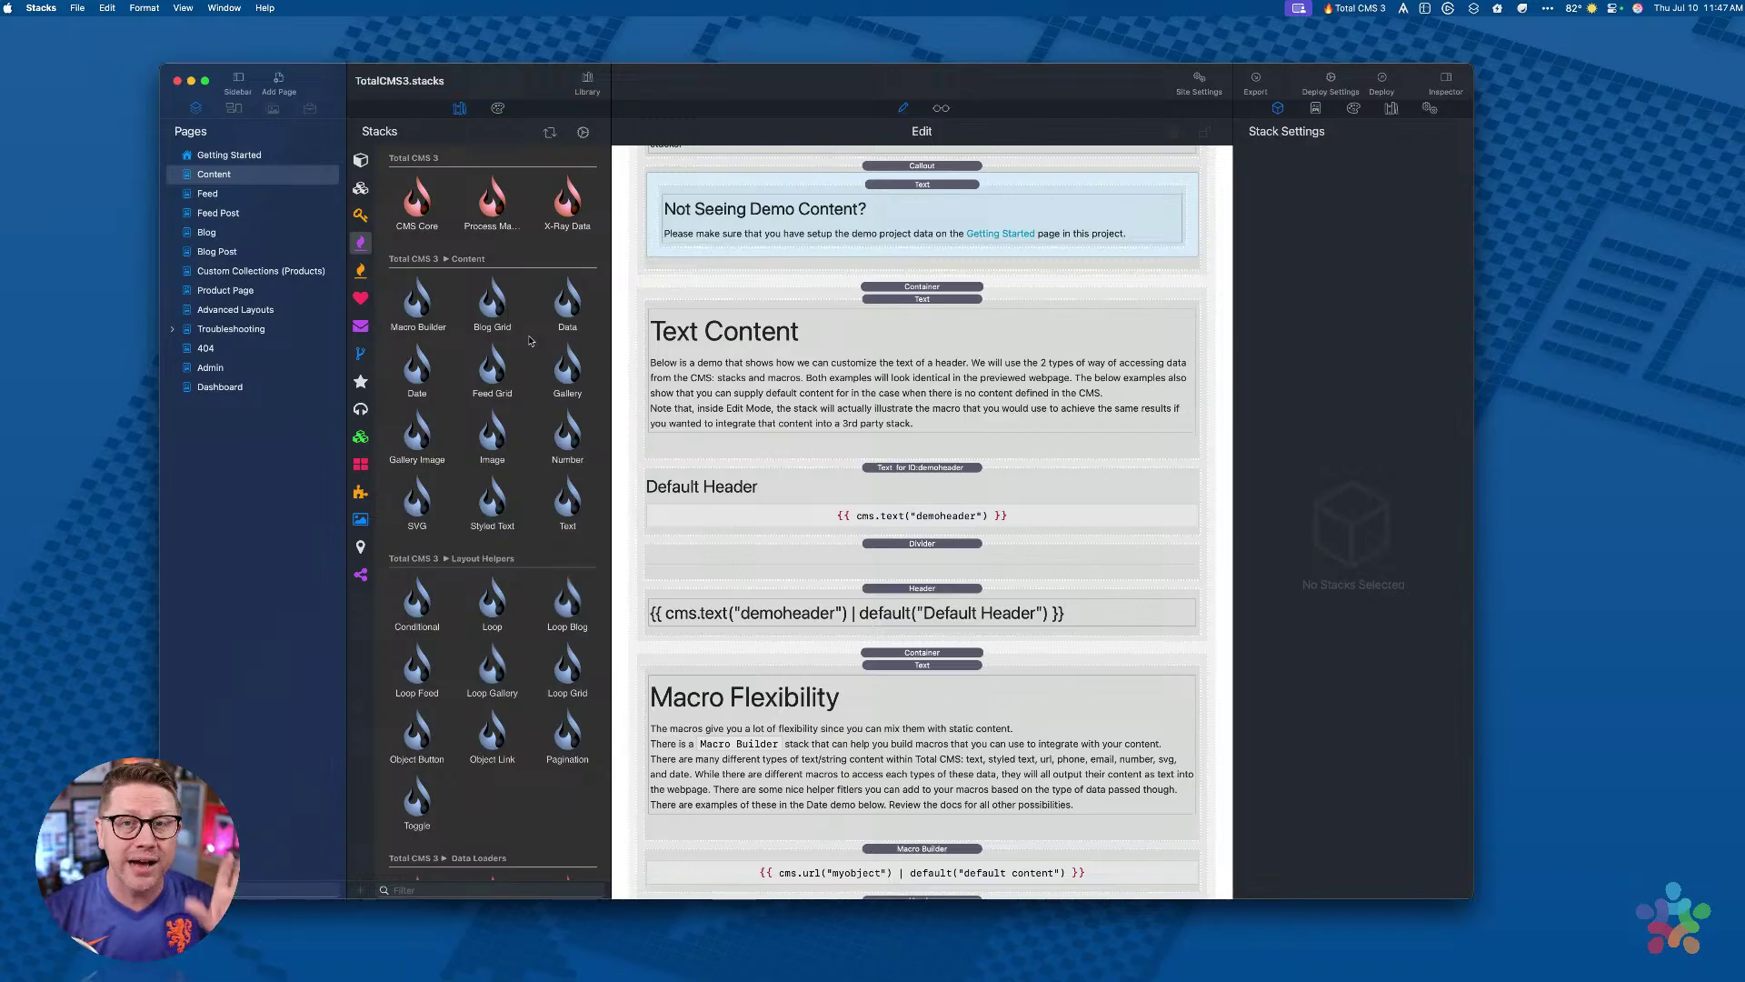
scroll(530, 341, down, 10)
scroll(530, 341, down, 12)
scroll(530, 340, up, 20)
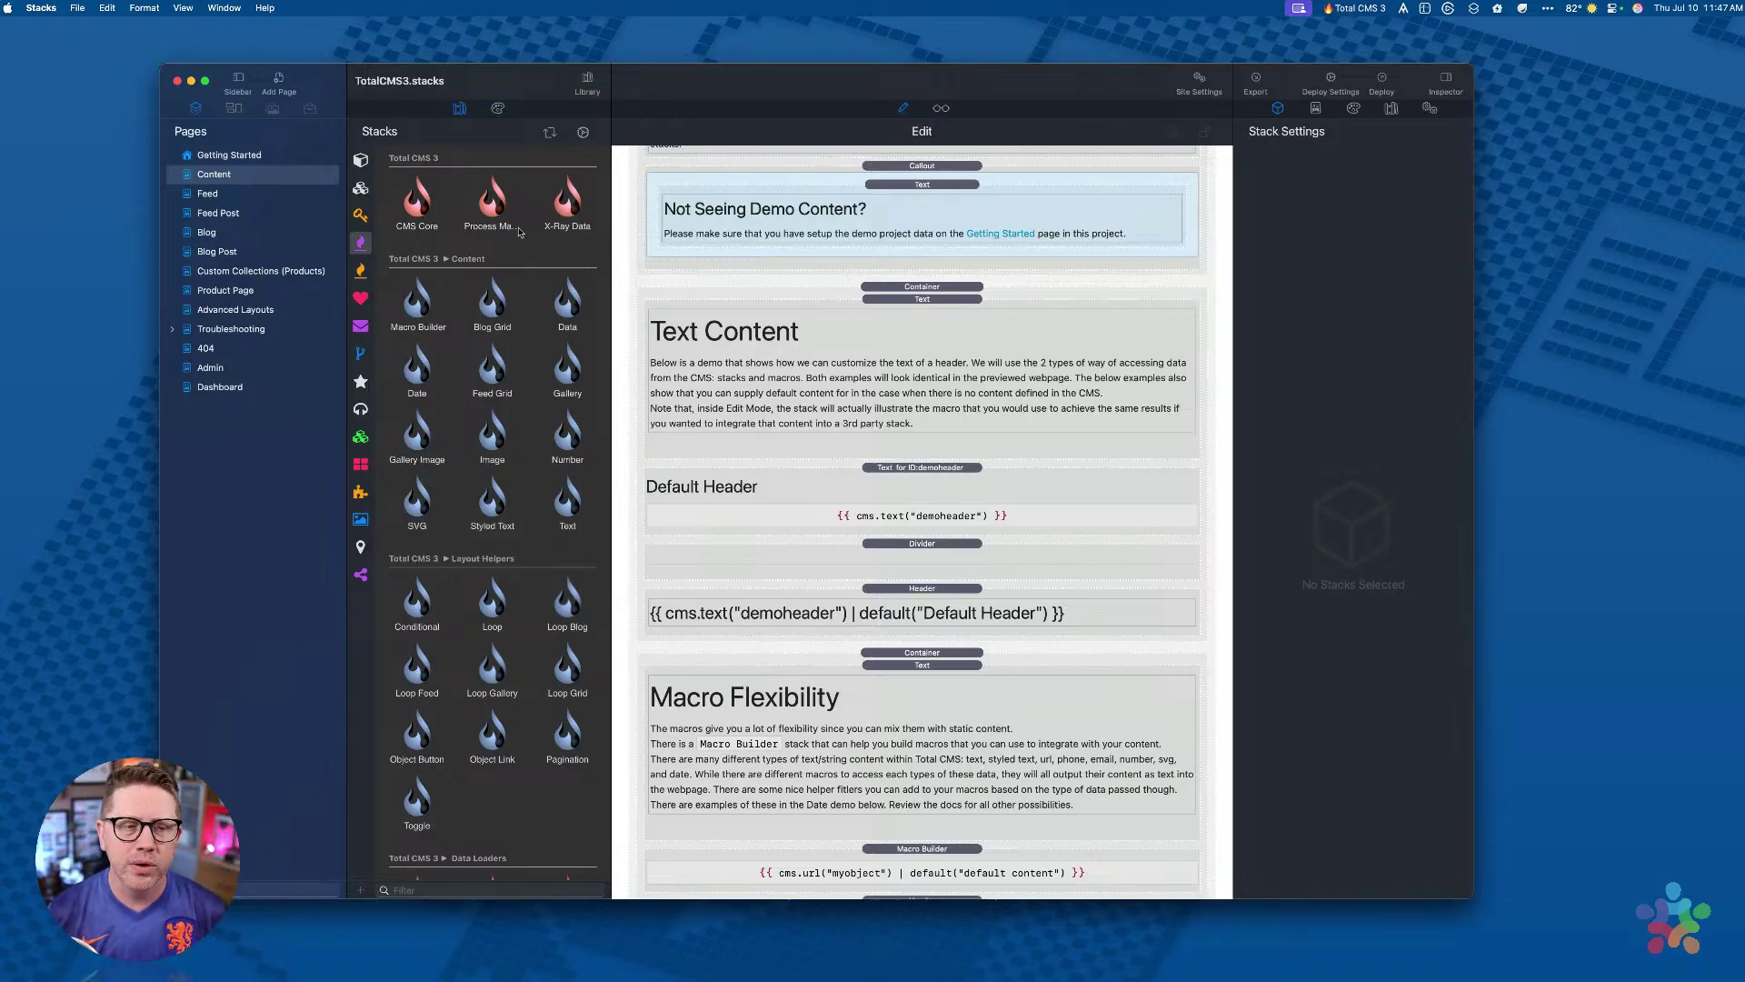
scroll(519, 232, down, 4)
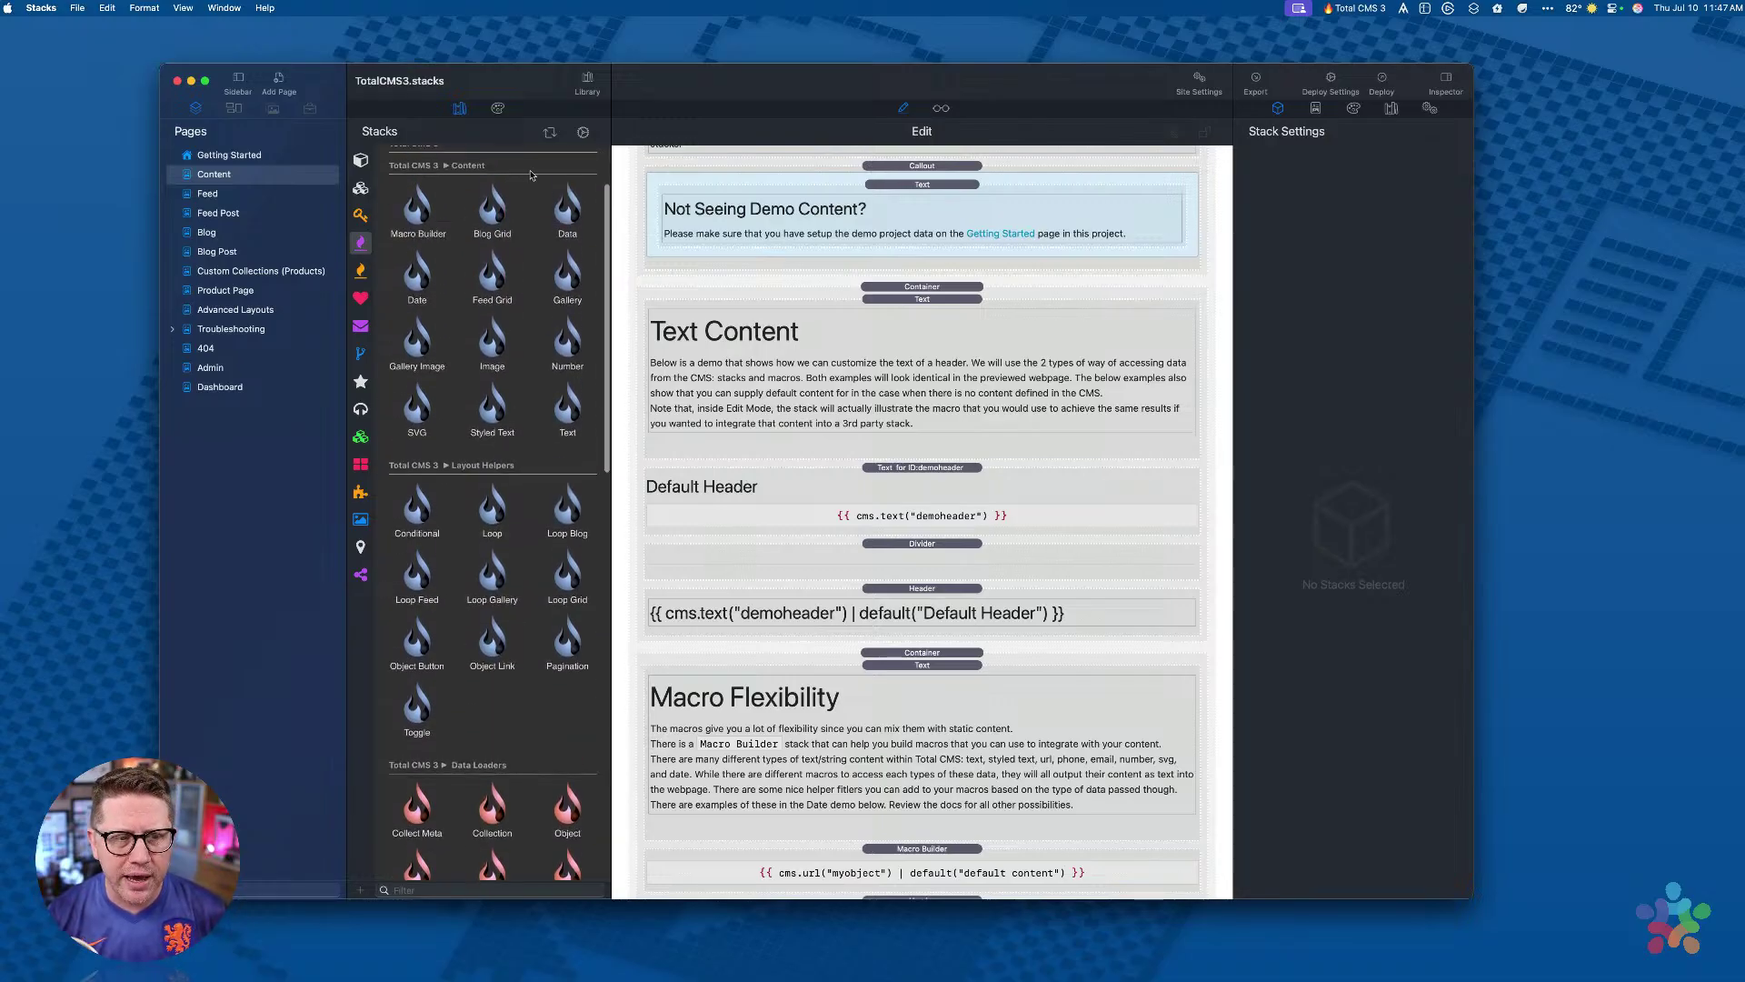
scroll(419, 519, up, 2)
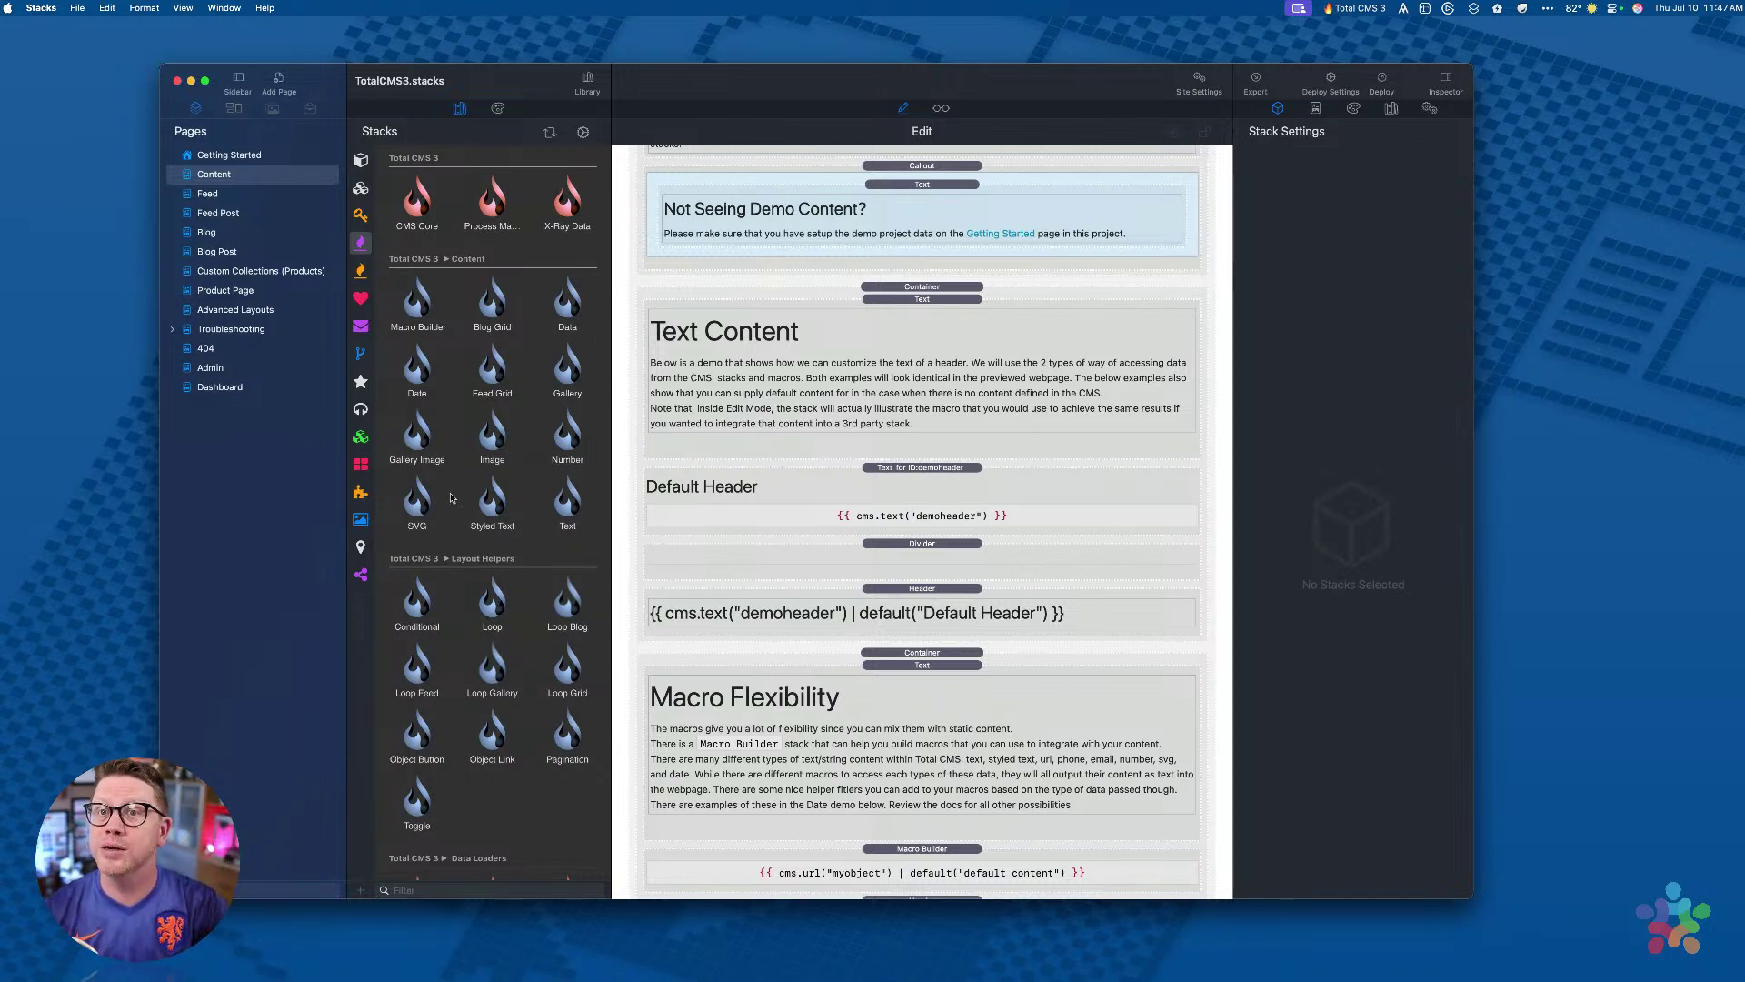
scroll(470, 400, down, 10)
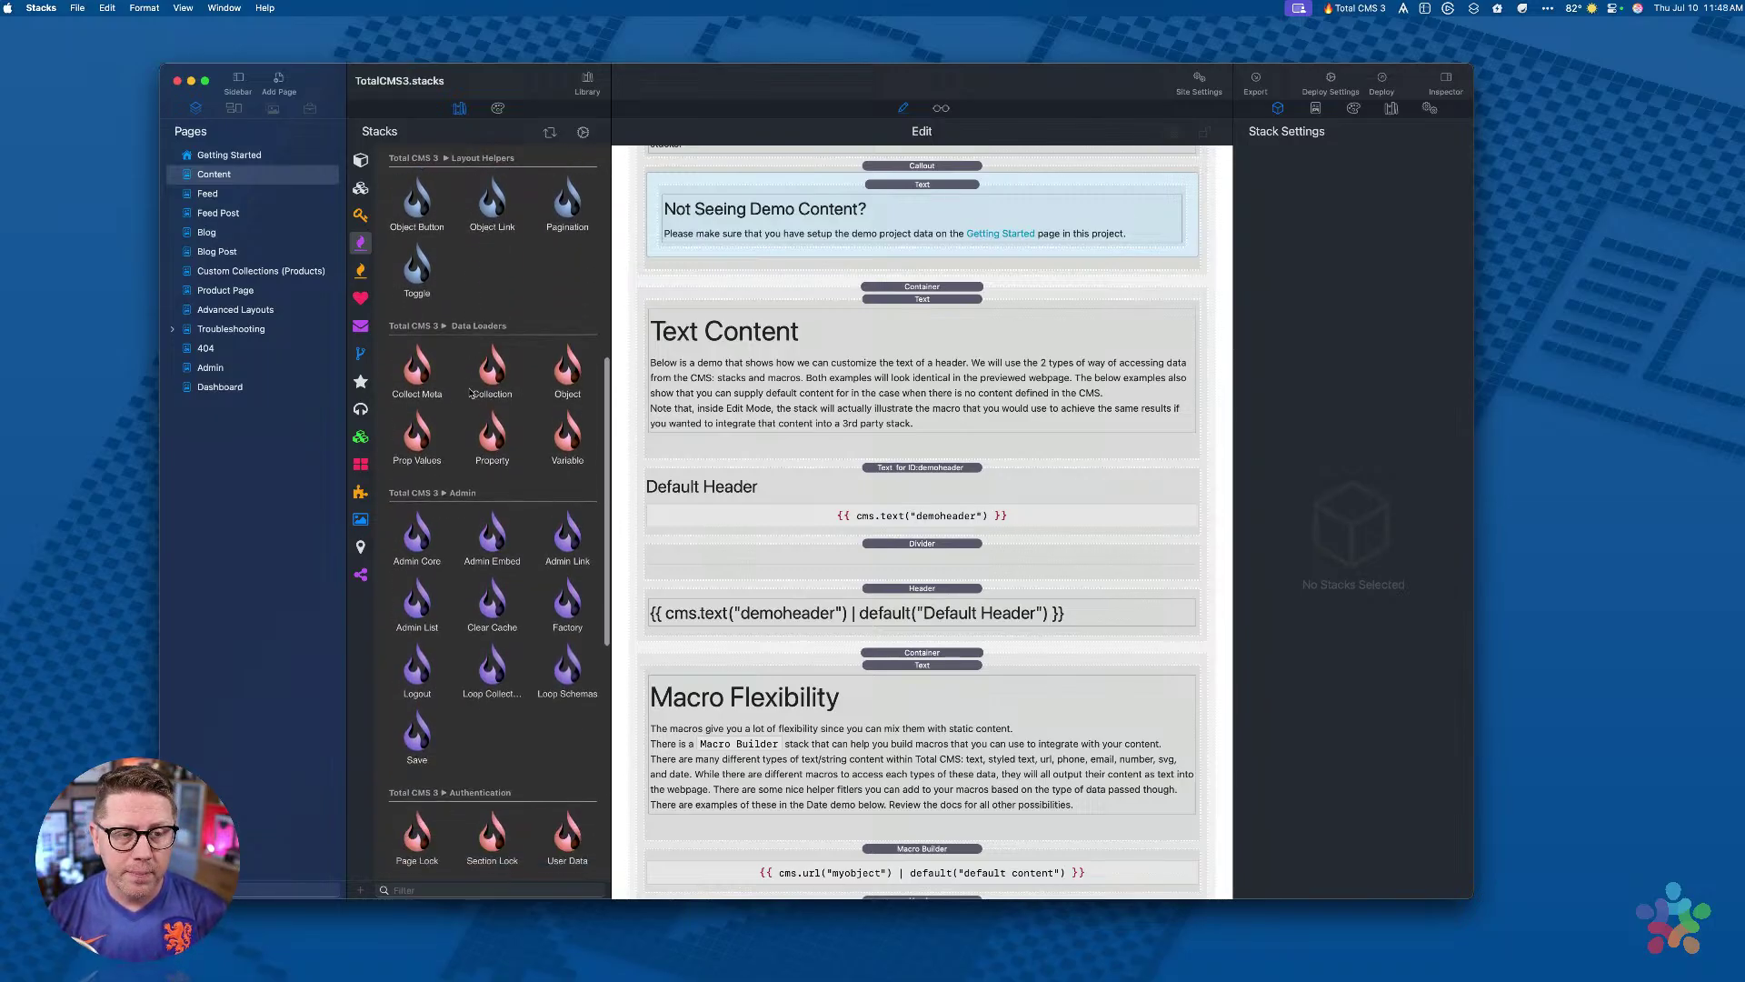
scroll(450, 450, down, 4)
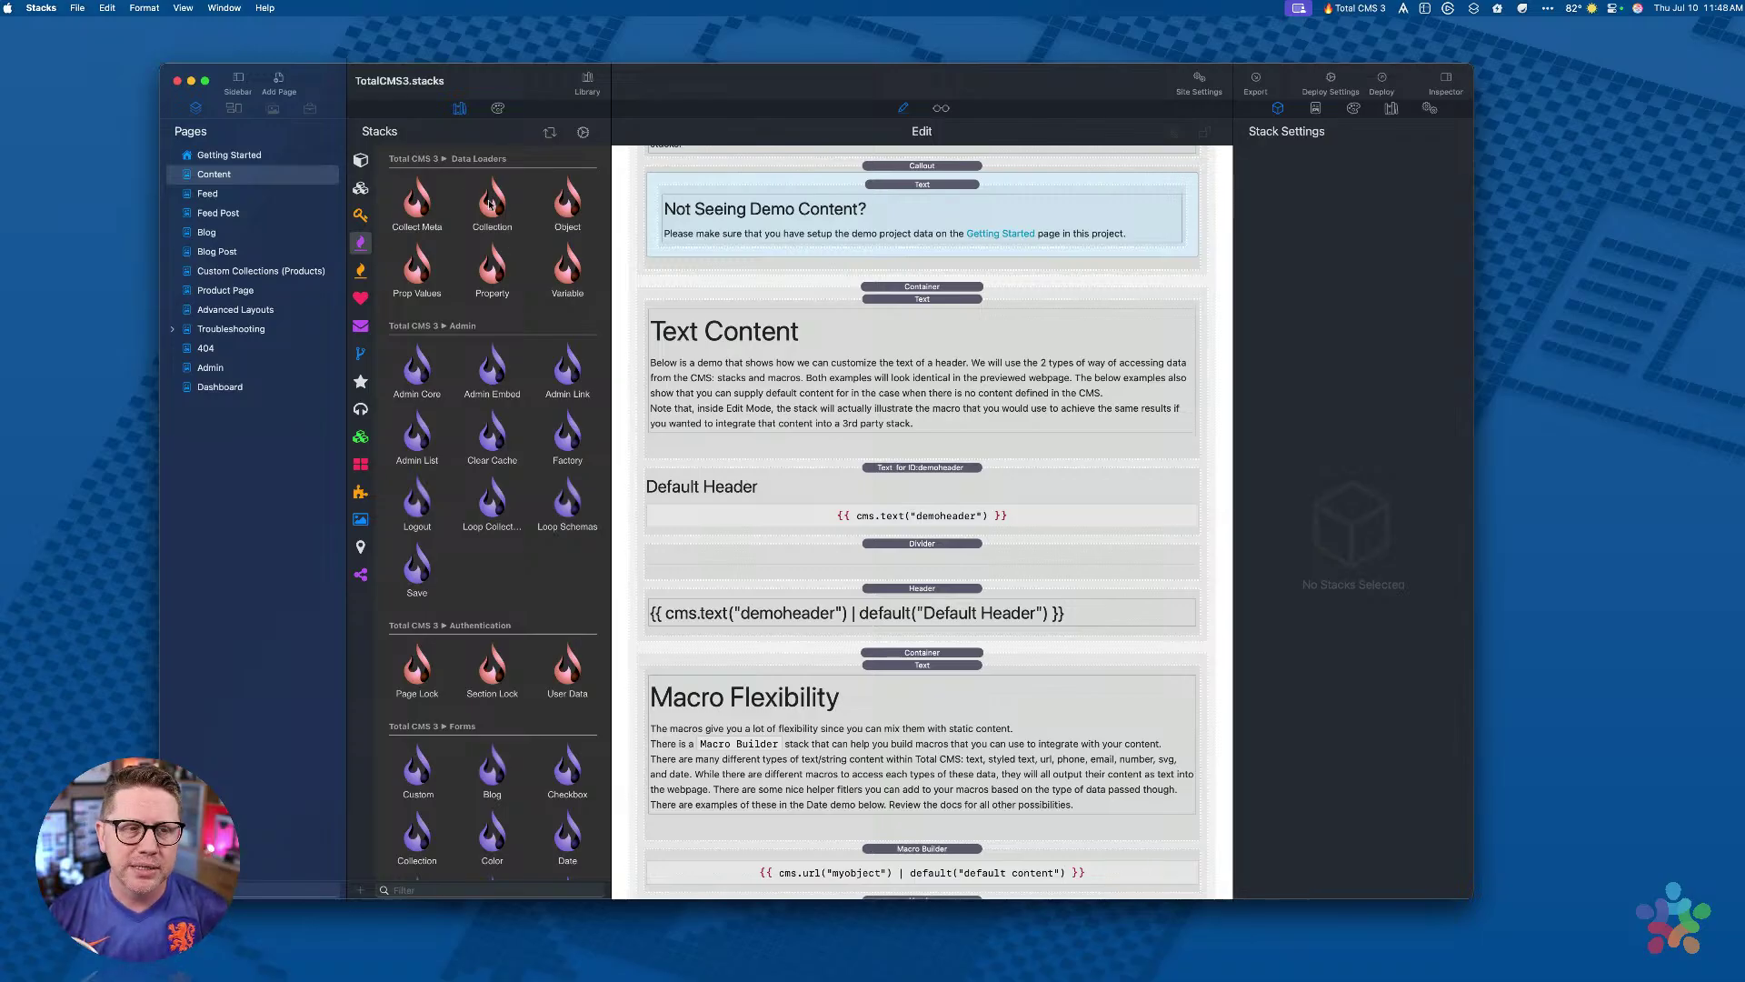
scroll(459, 243, down, 5)
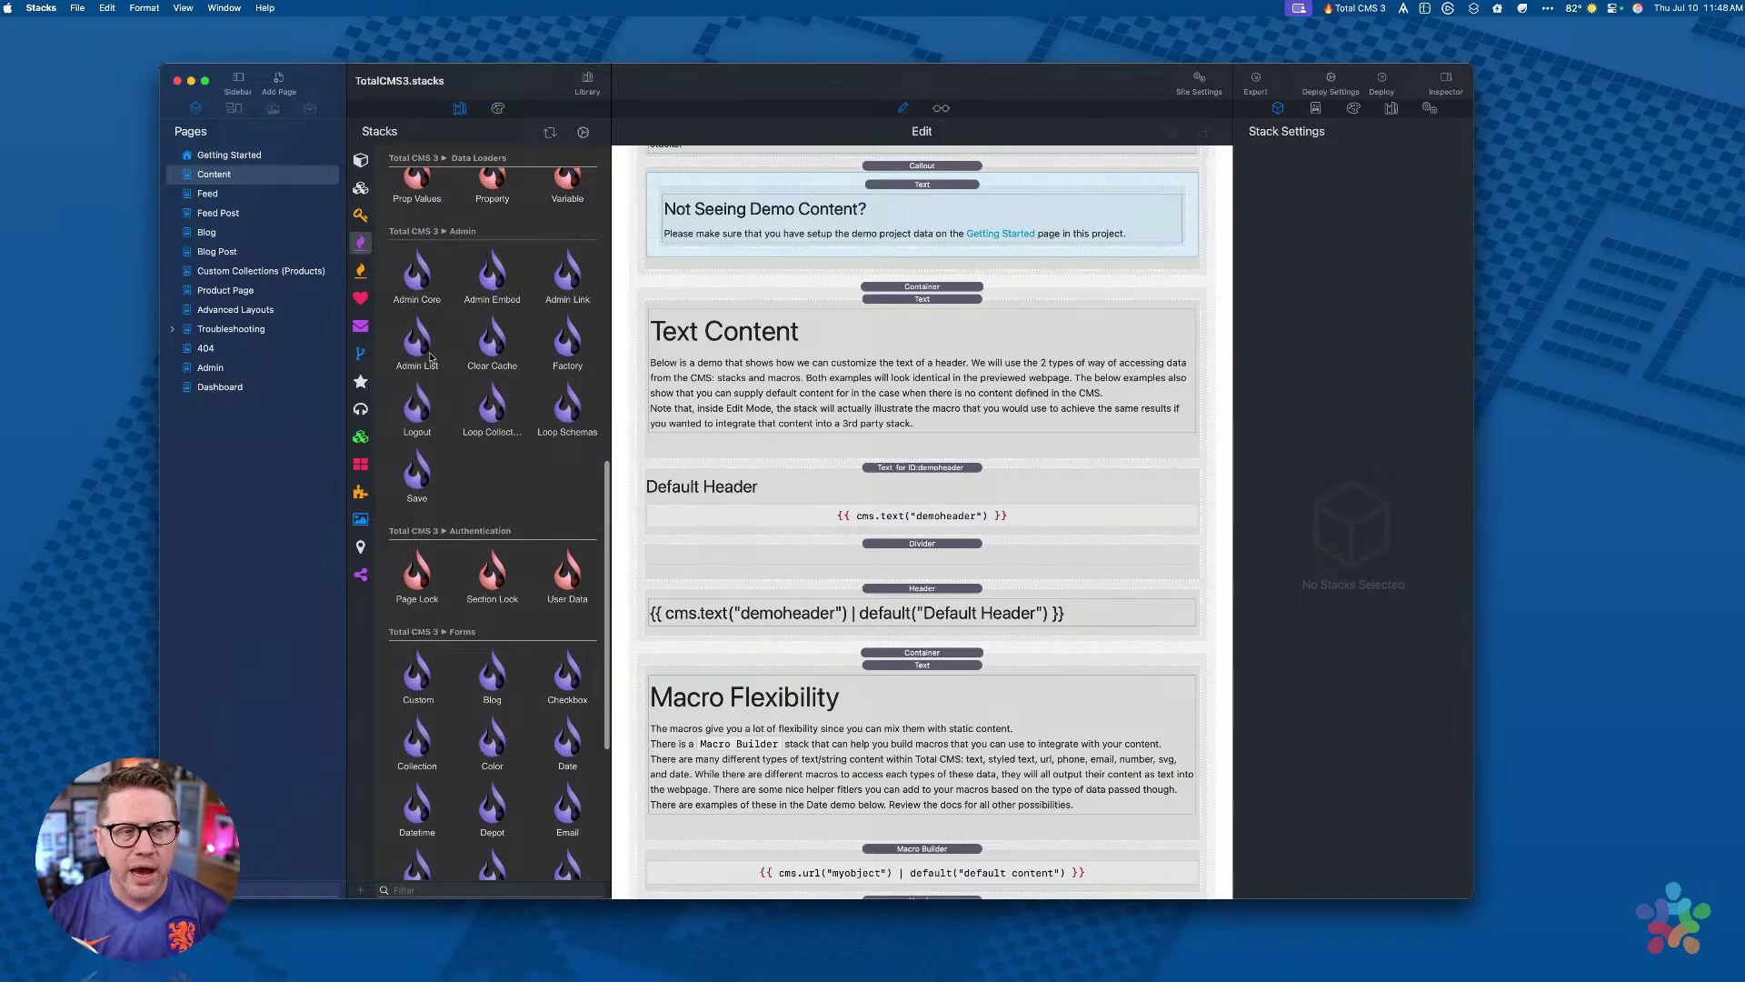
scroll(515, 312, down, 2)
scroll(515, 313, up, 1)
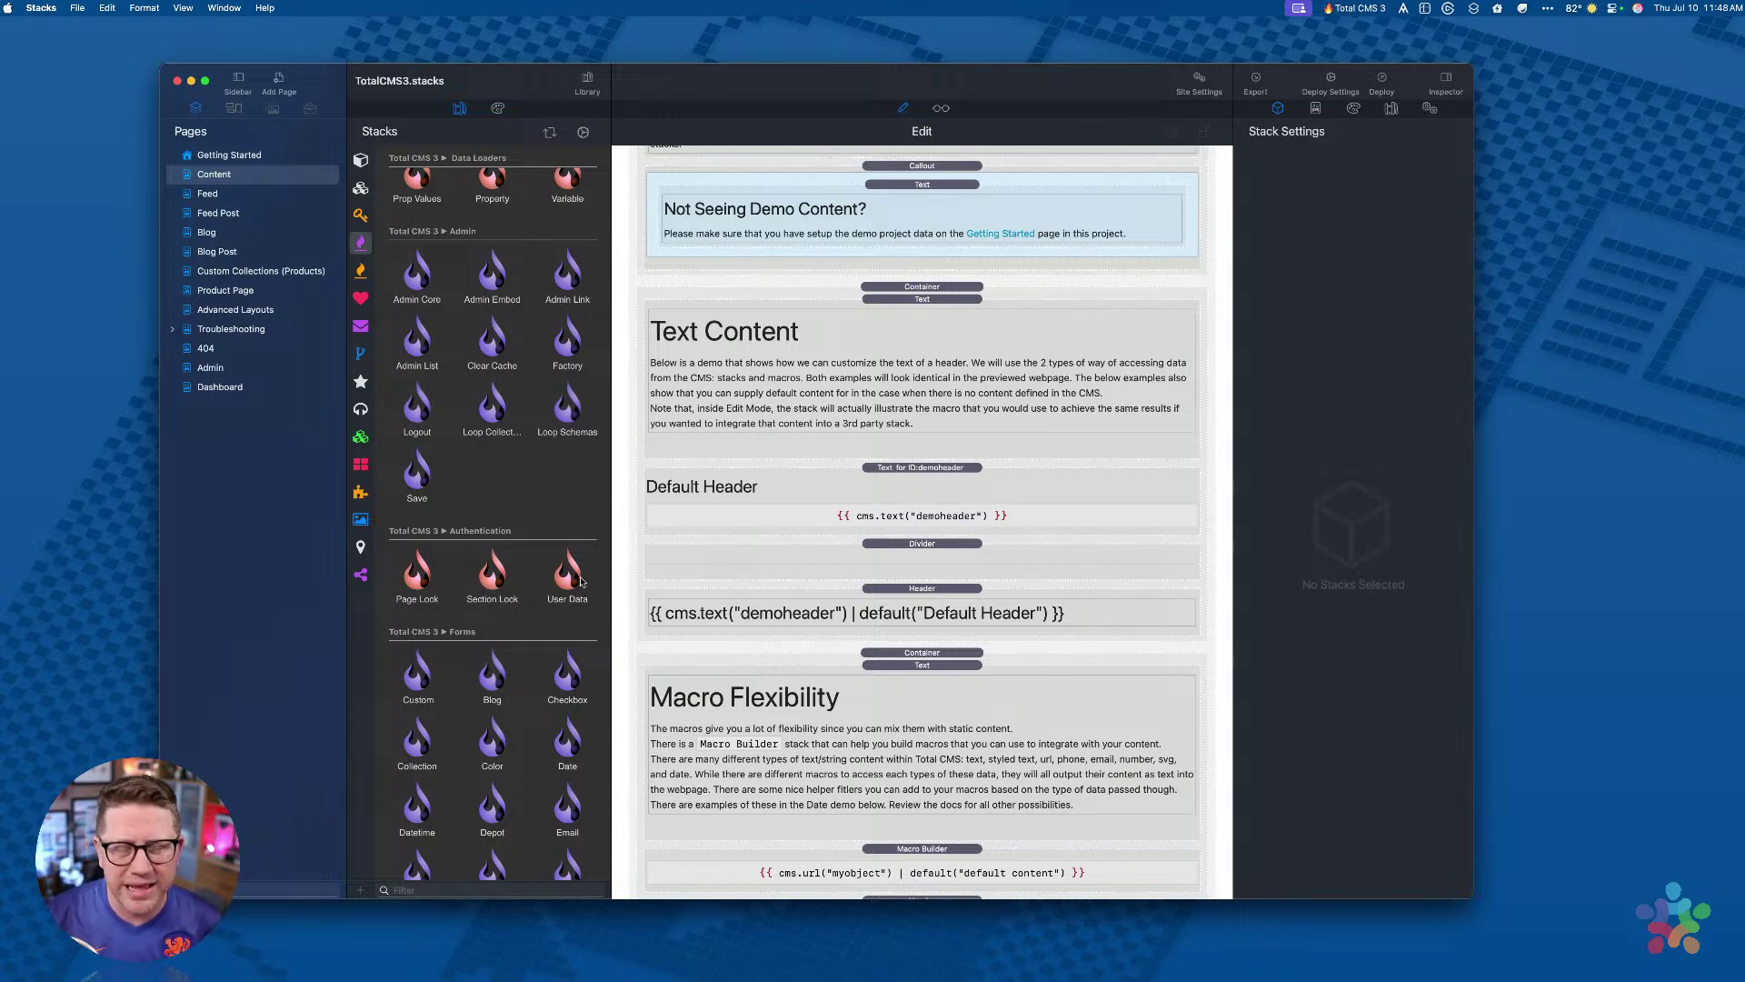
scroll(469, 398, up, 10)
scroll(468, 398, down, 10)
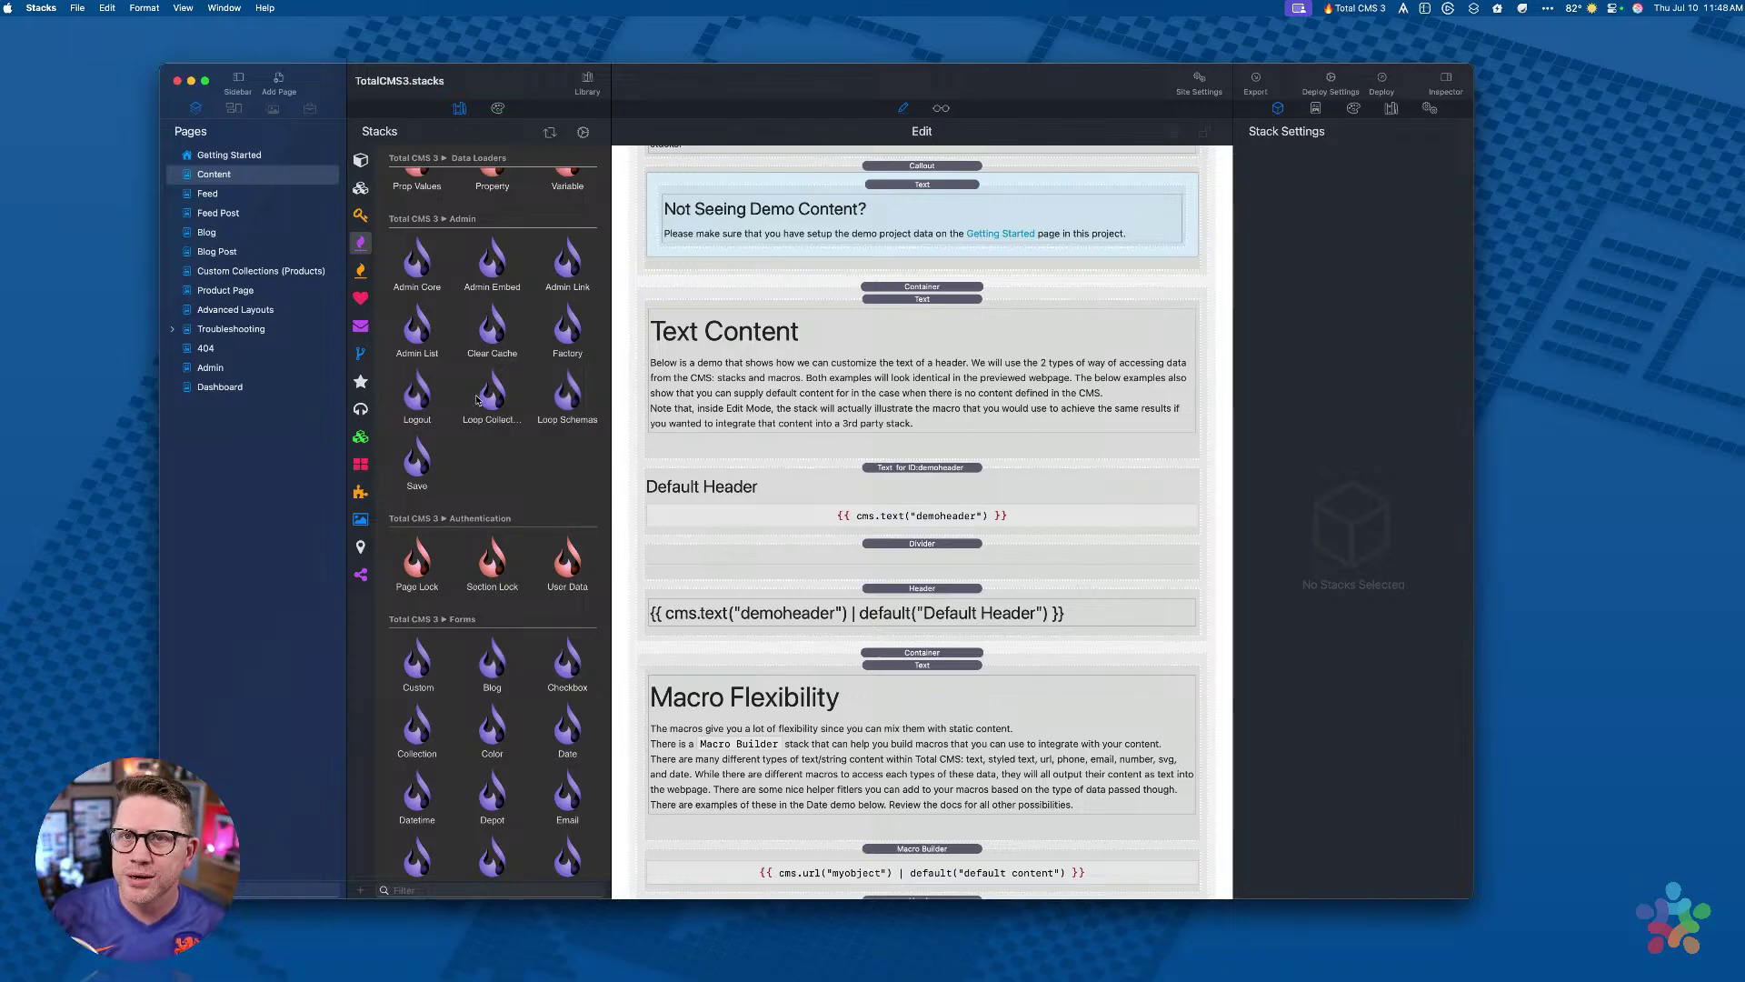
scroll(479, 434, down, 5)
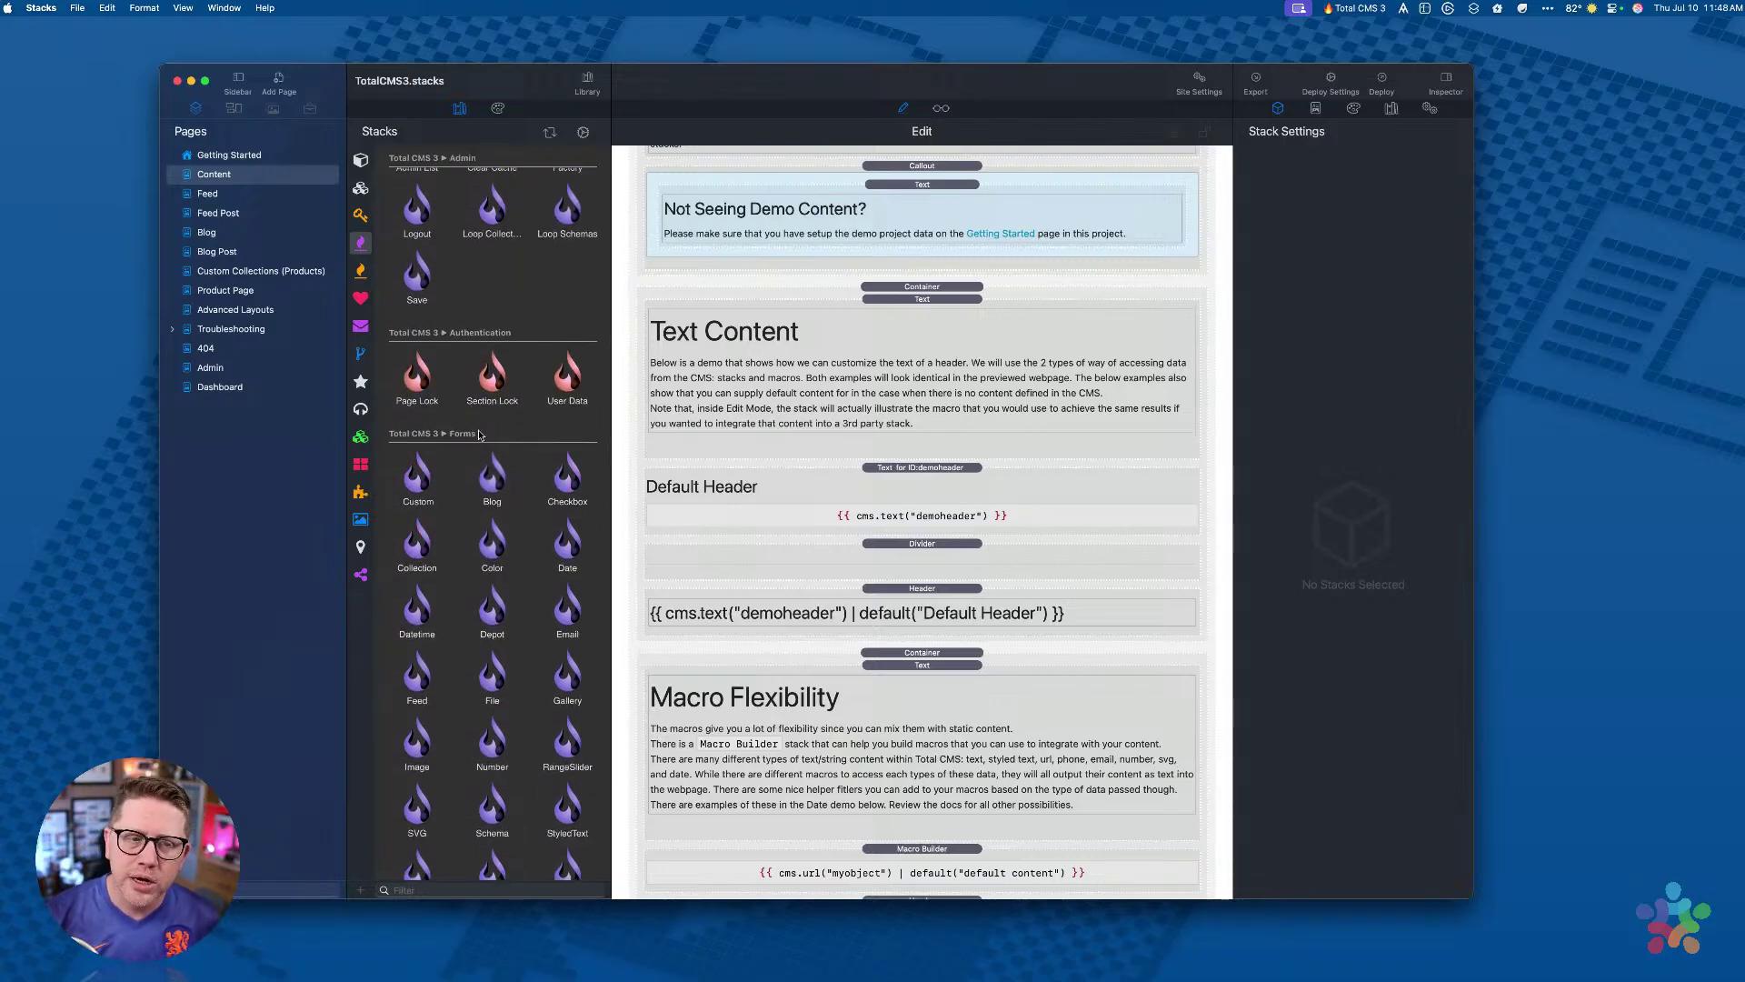
scroll(479, 435, up, 15)
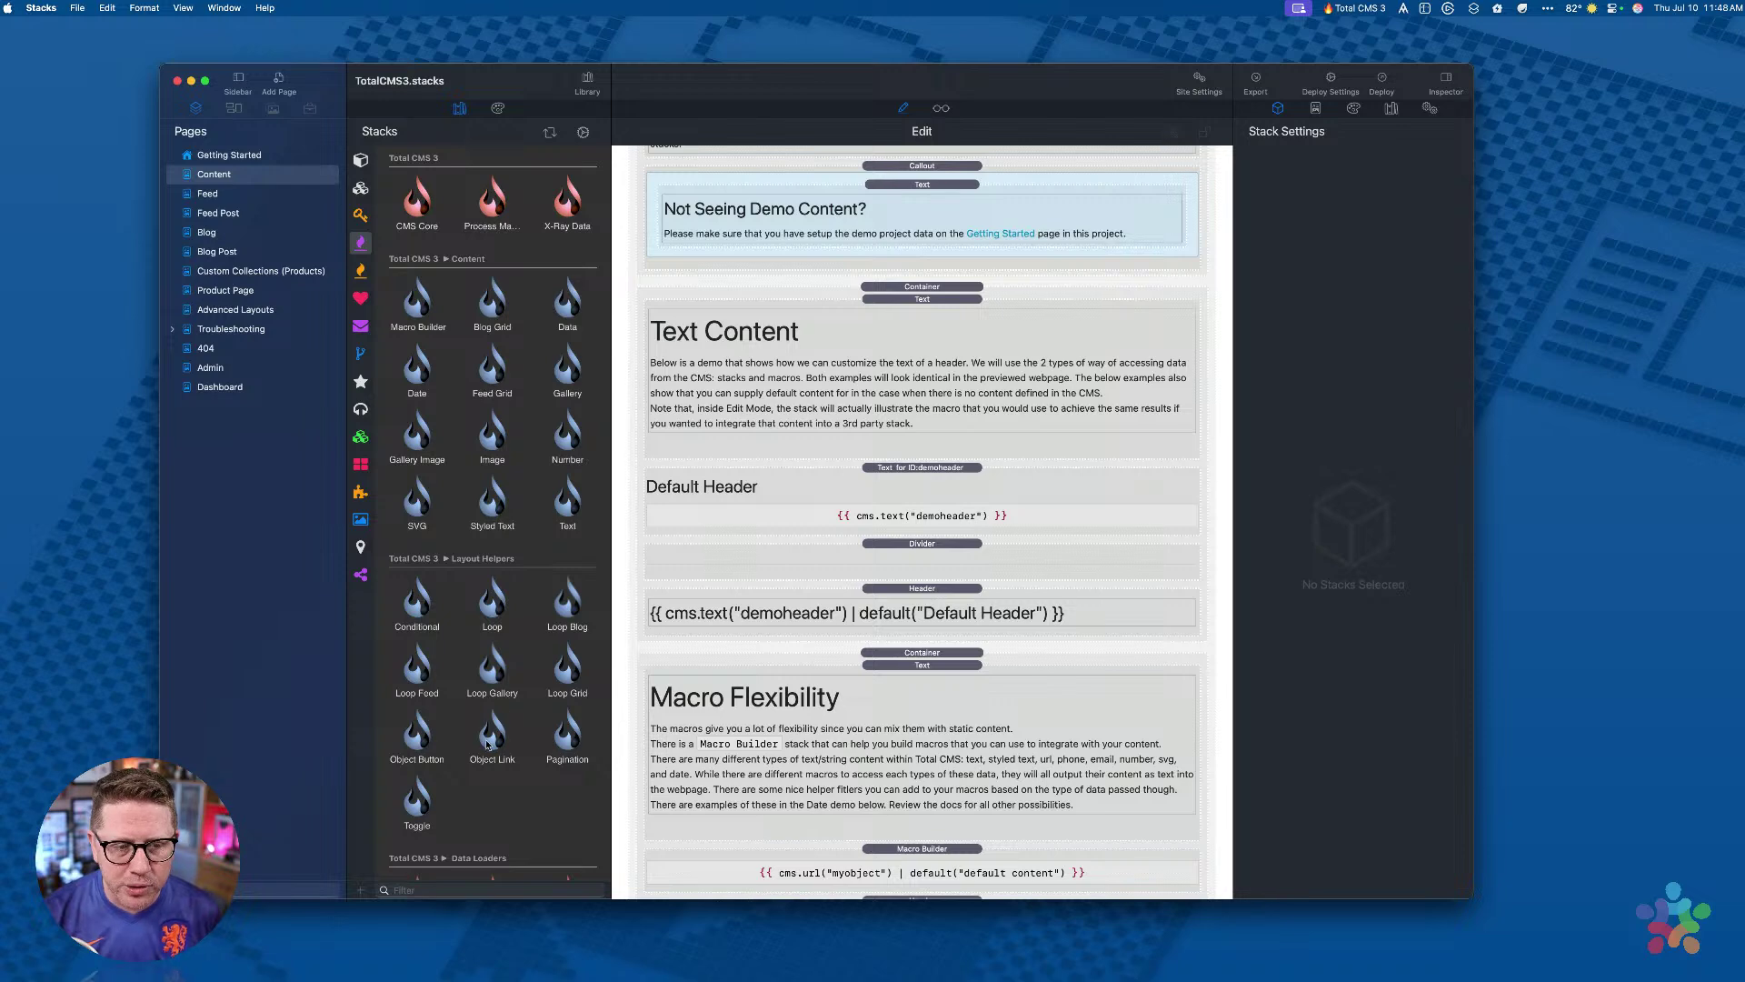
scroll(491, 427, down, 5)
scroll(496, 200, up, 5)
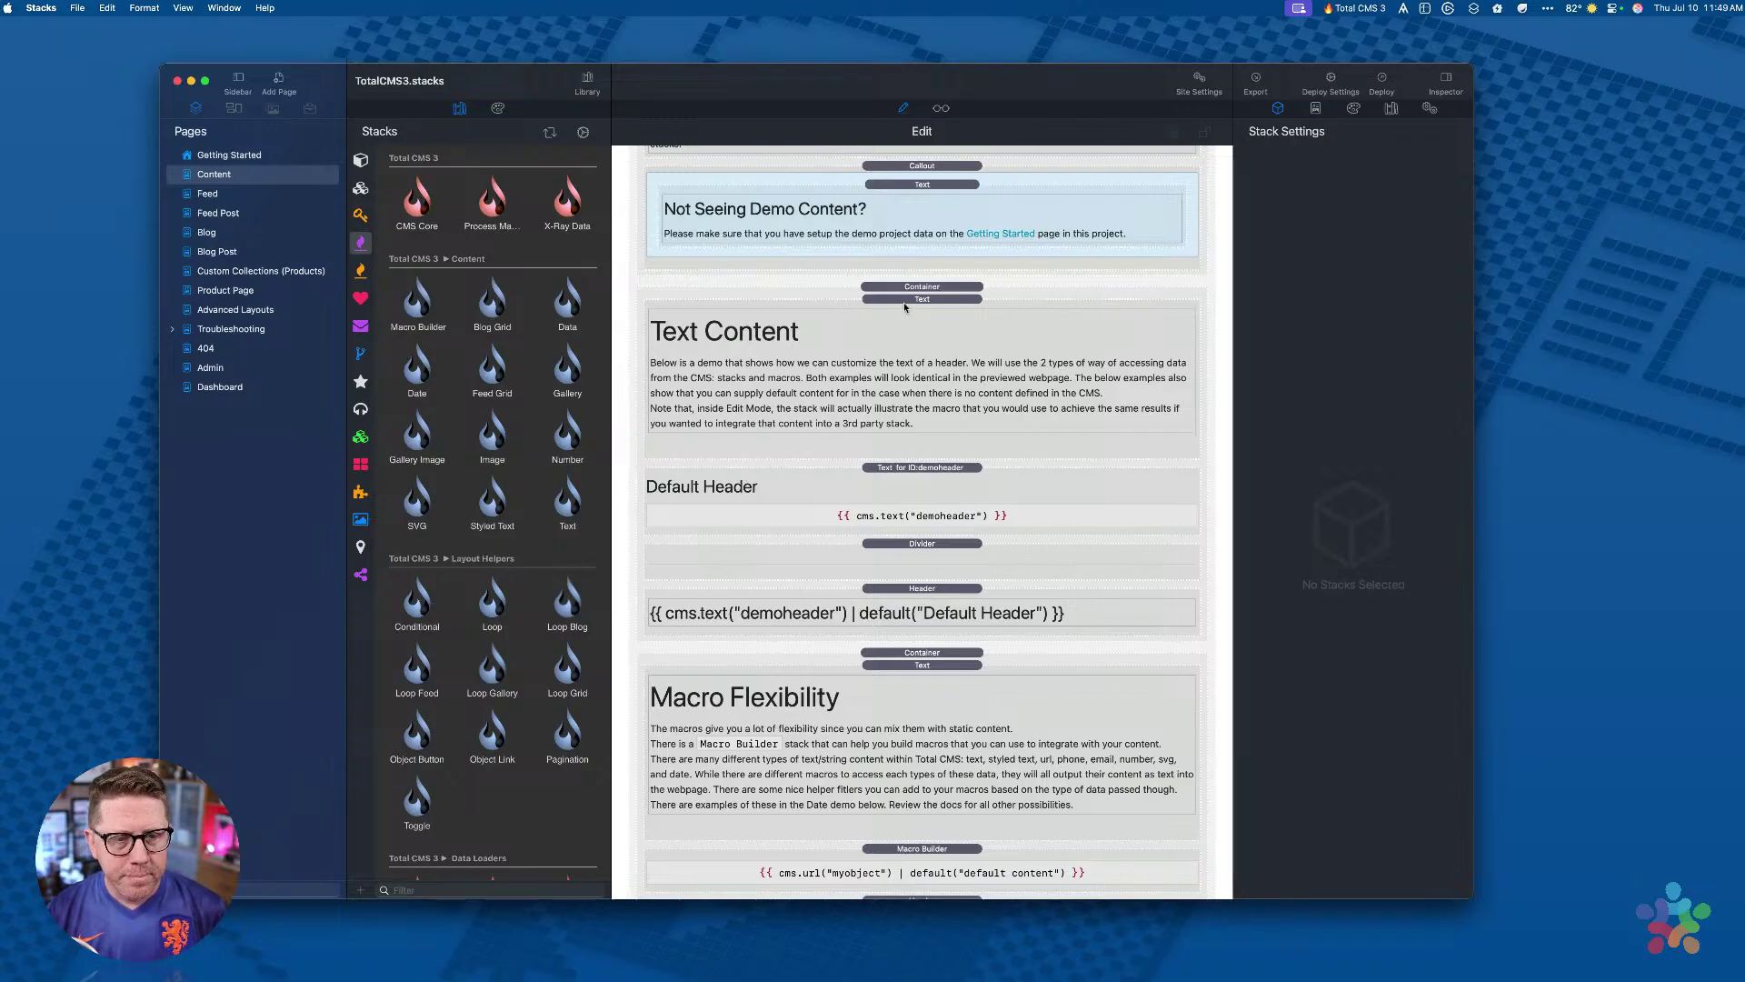
click(905, 338)
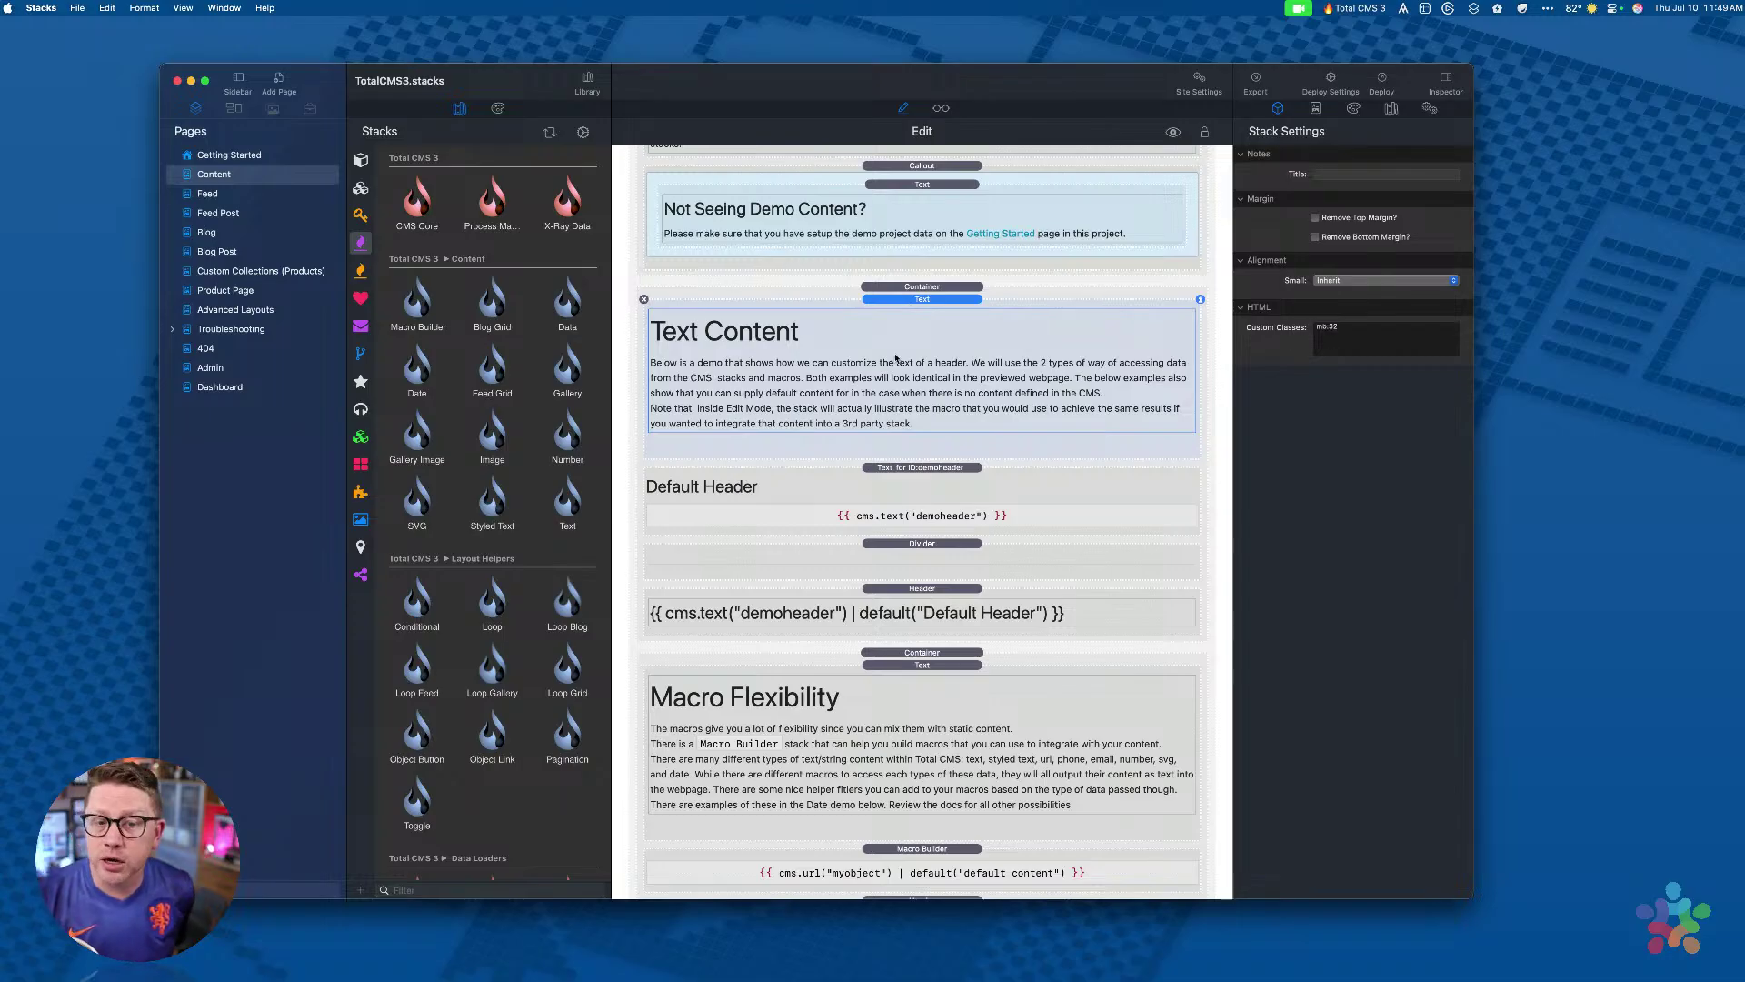
click(896, 467)
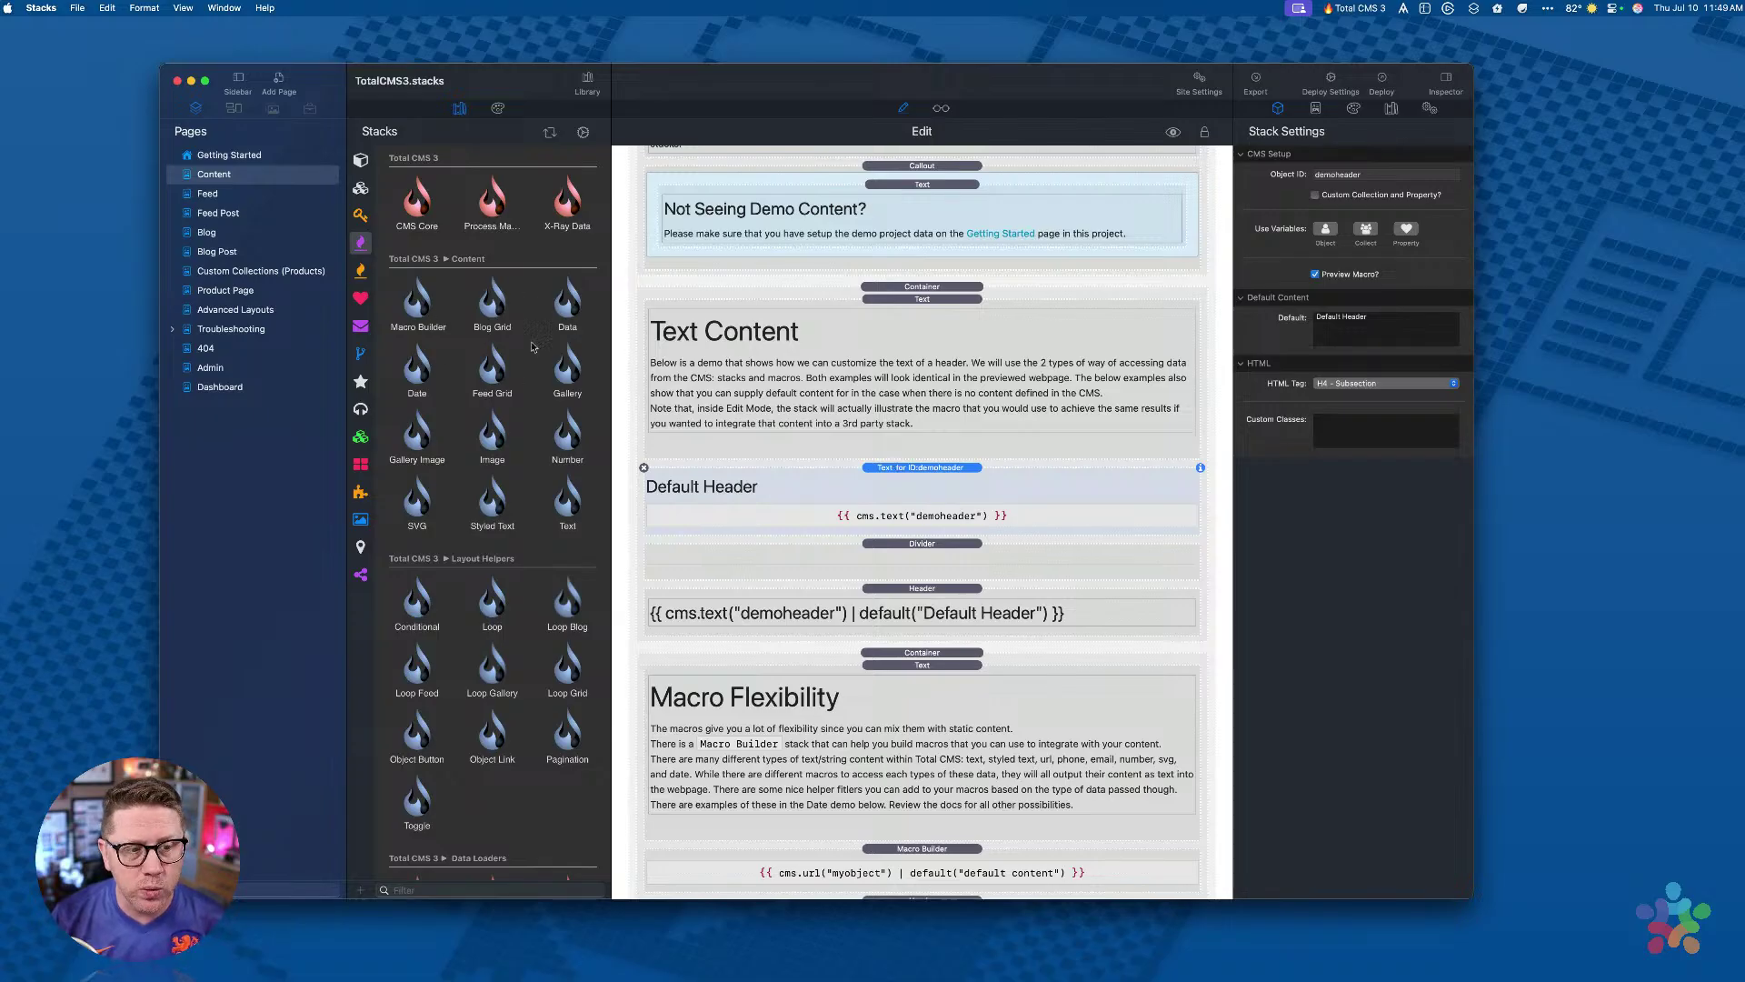
click(554, 495)
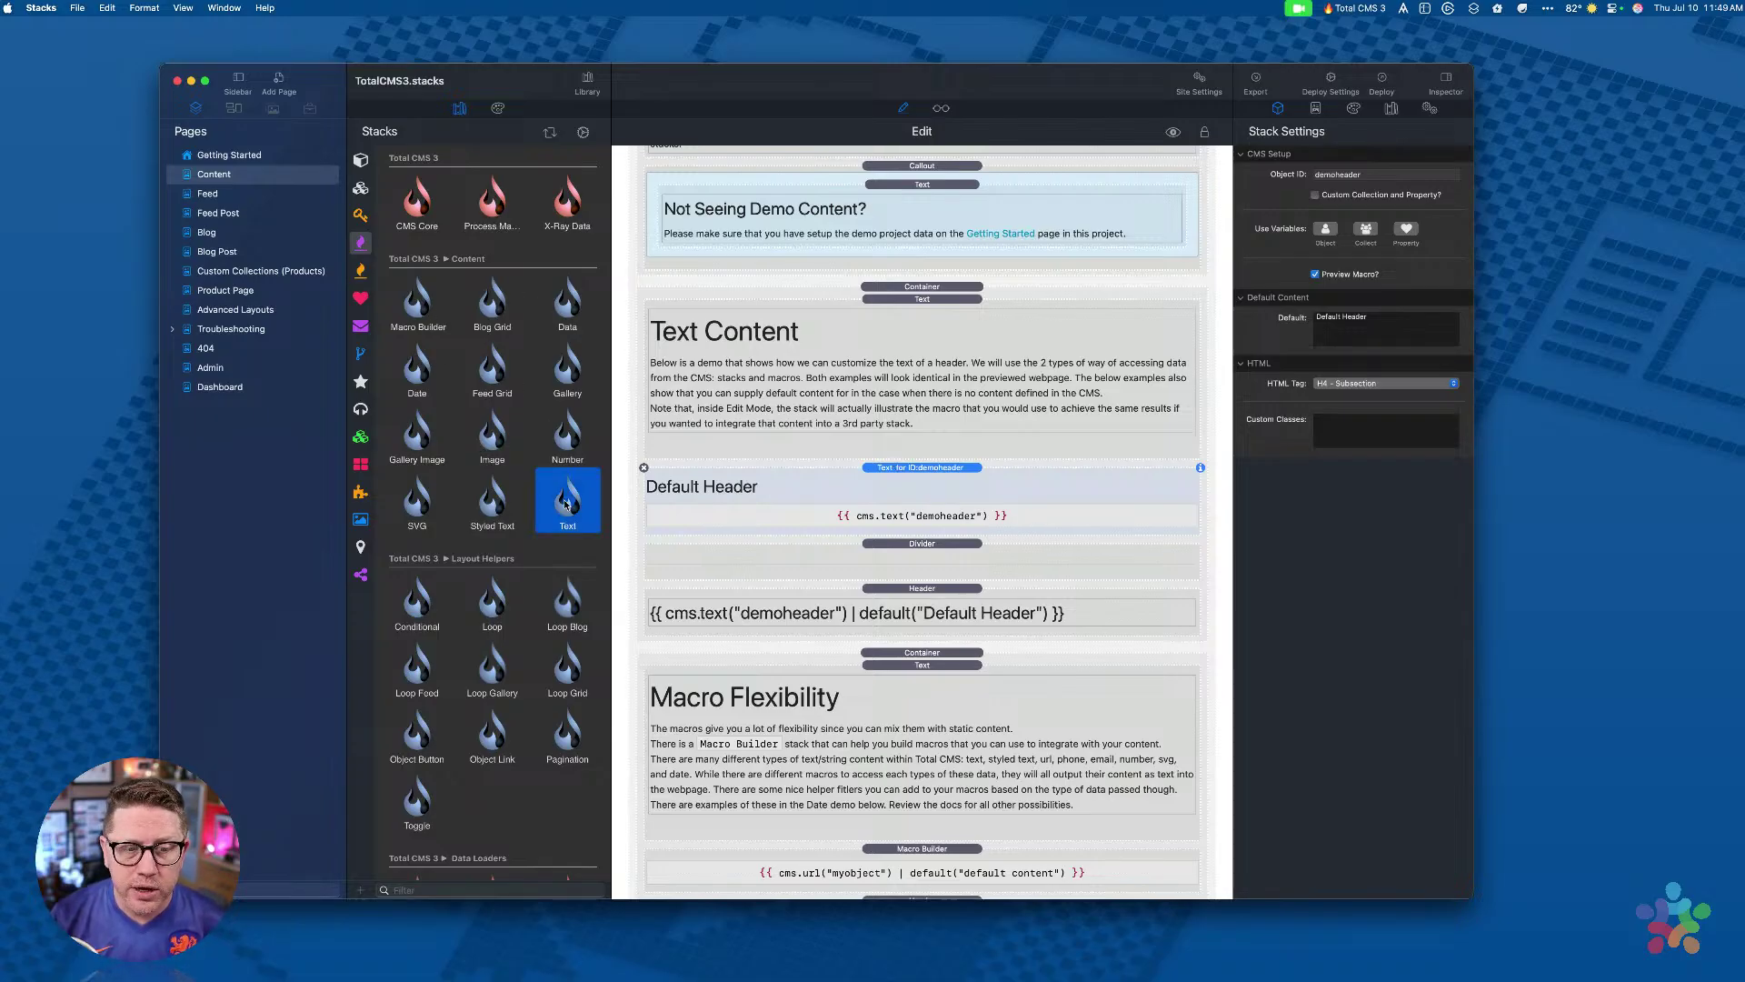
drag(567, 498, 822, 474)
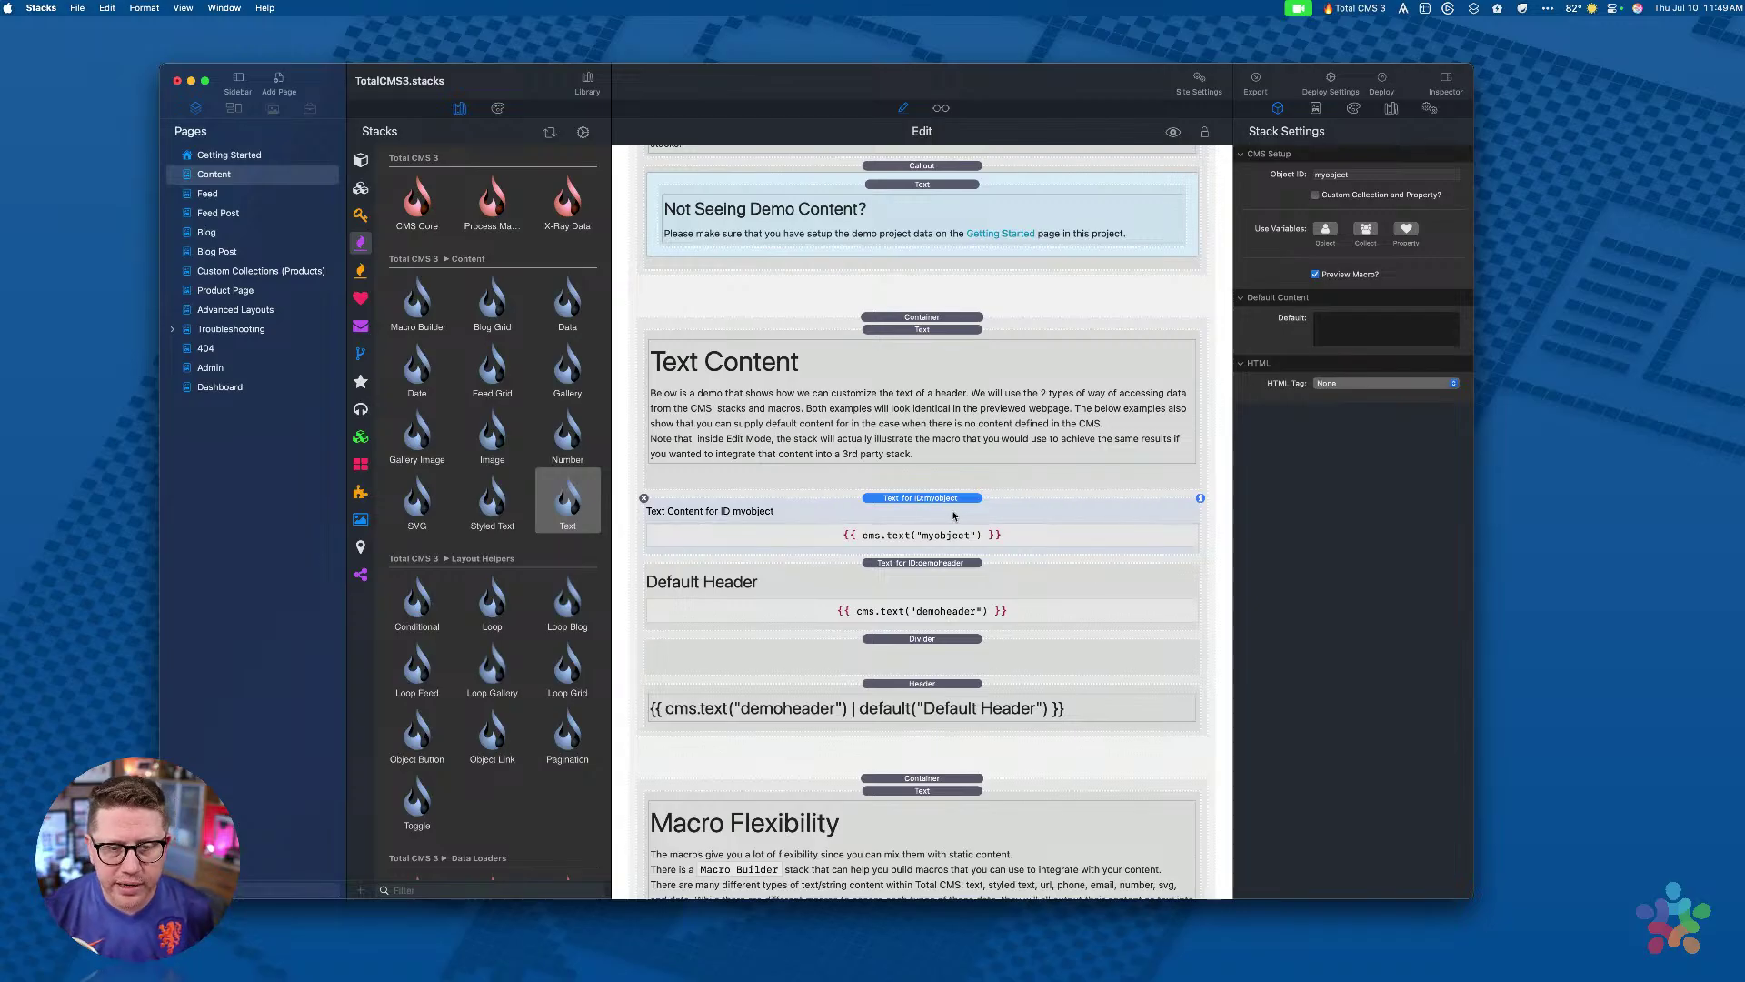
click(923, 565)
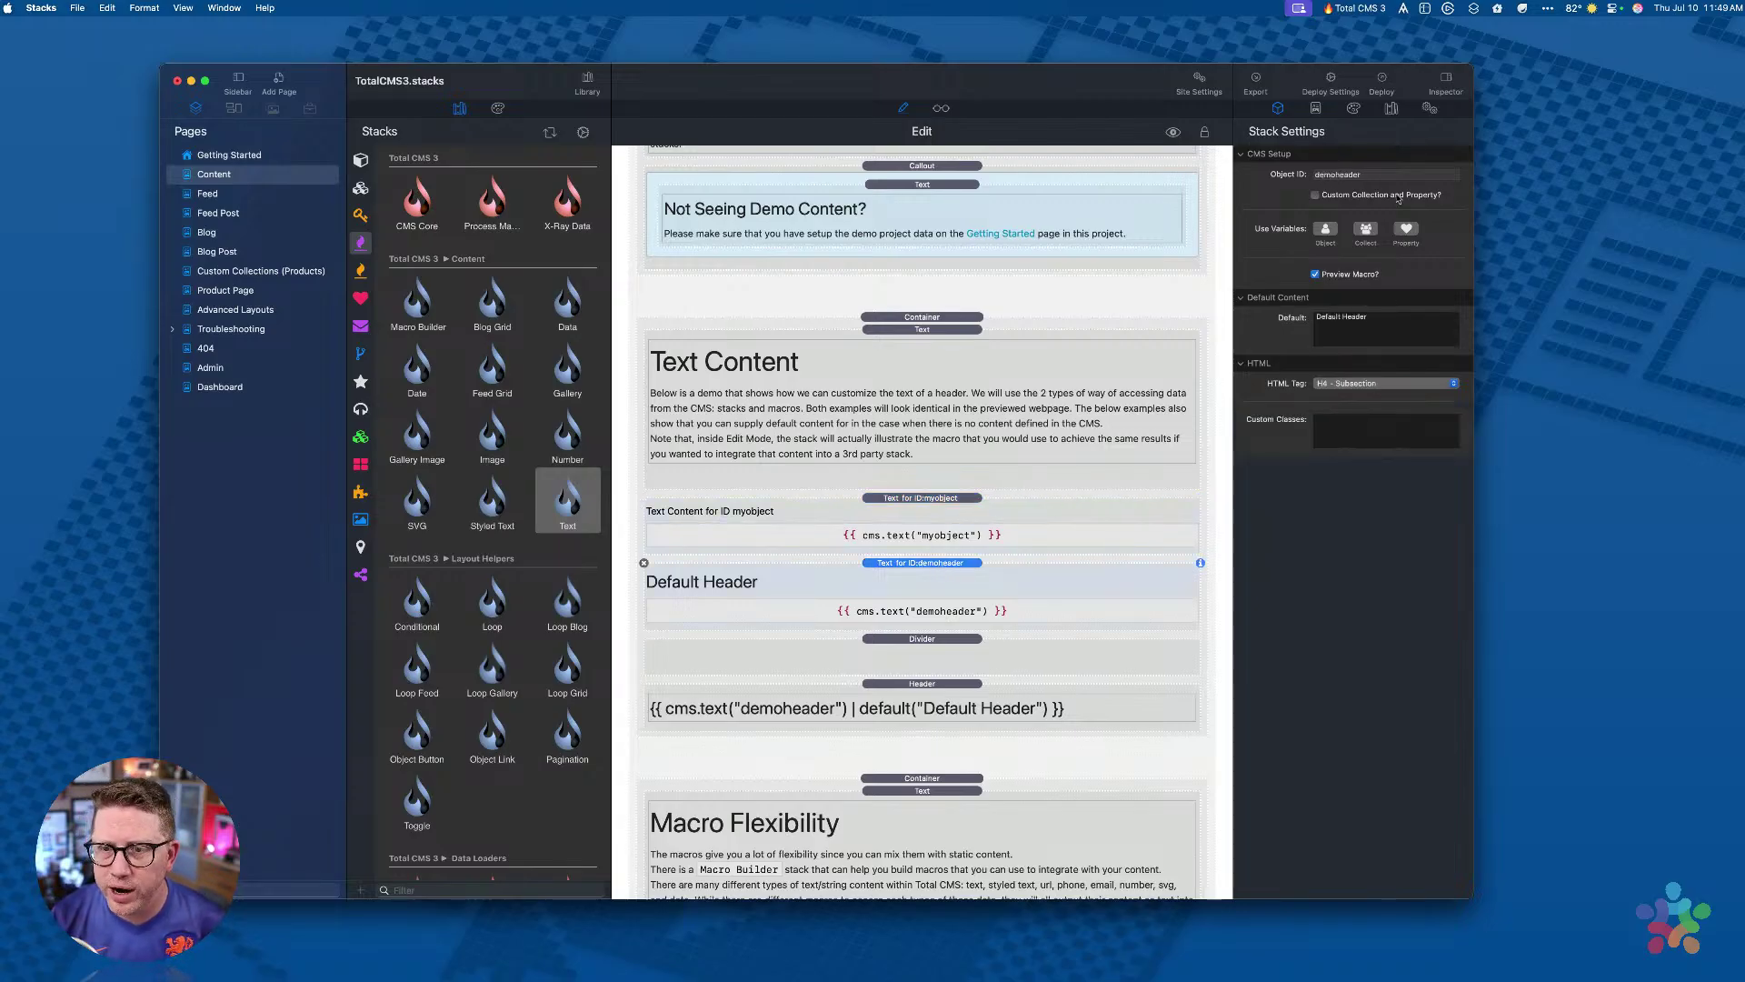
double_click(1370, 173)
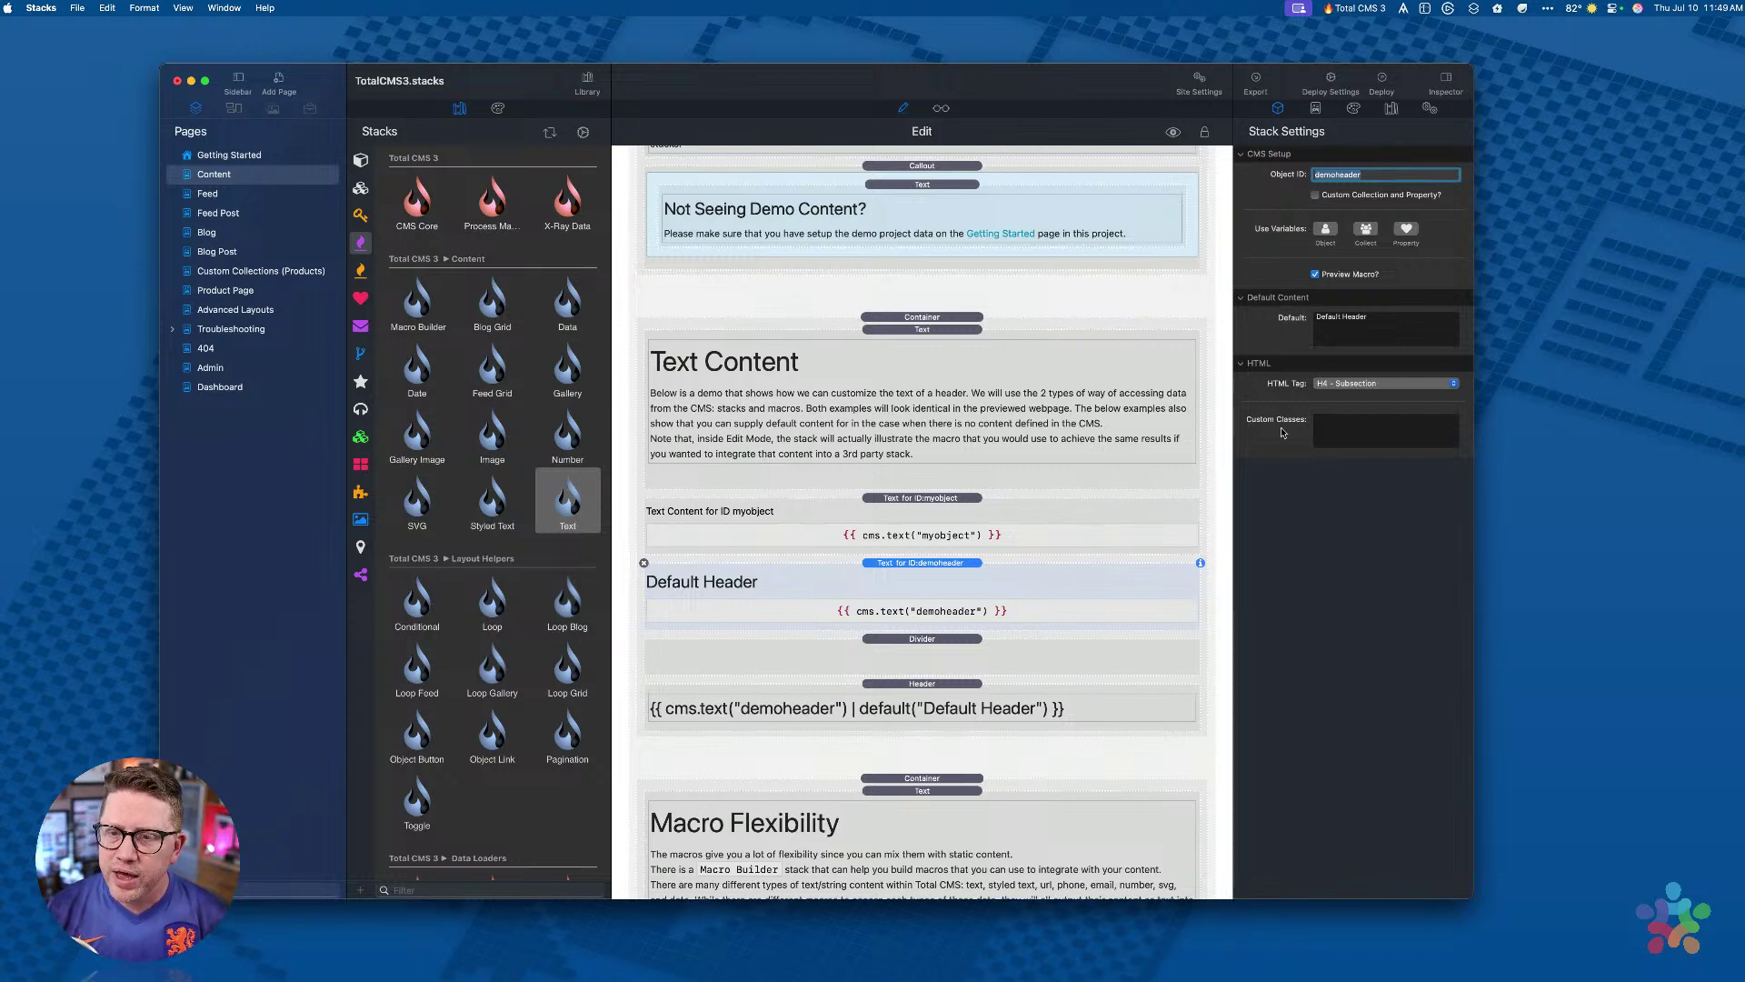
click(1354, 383)
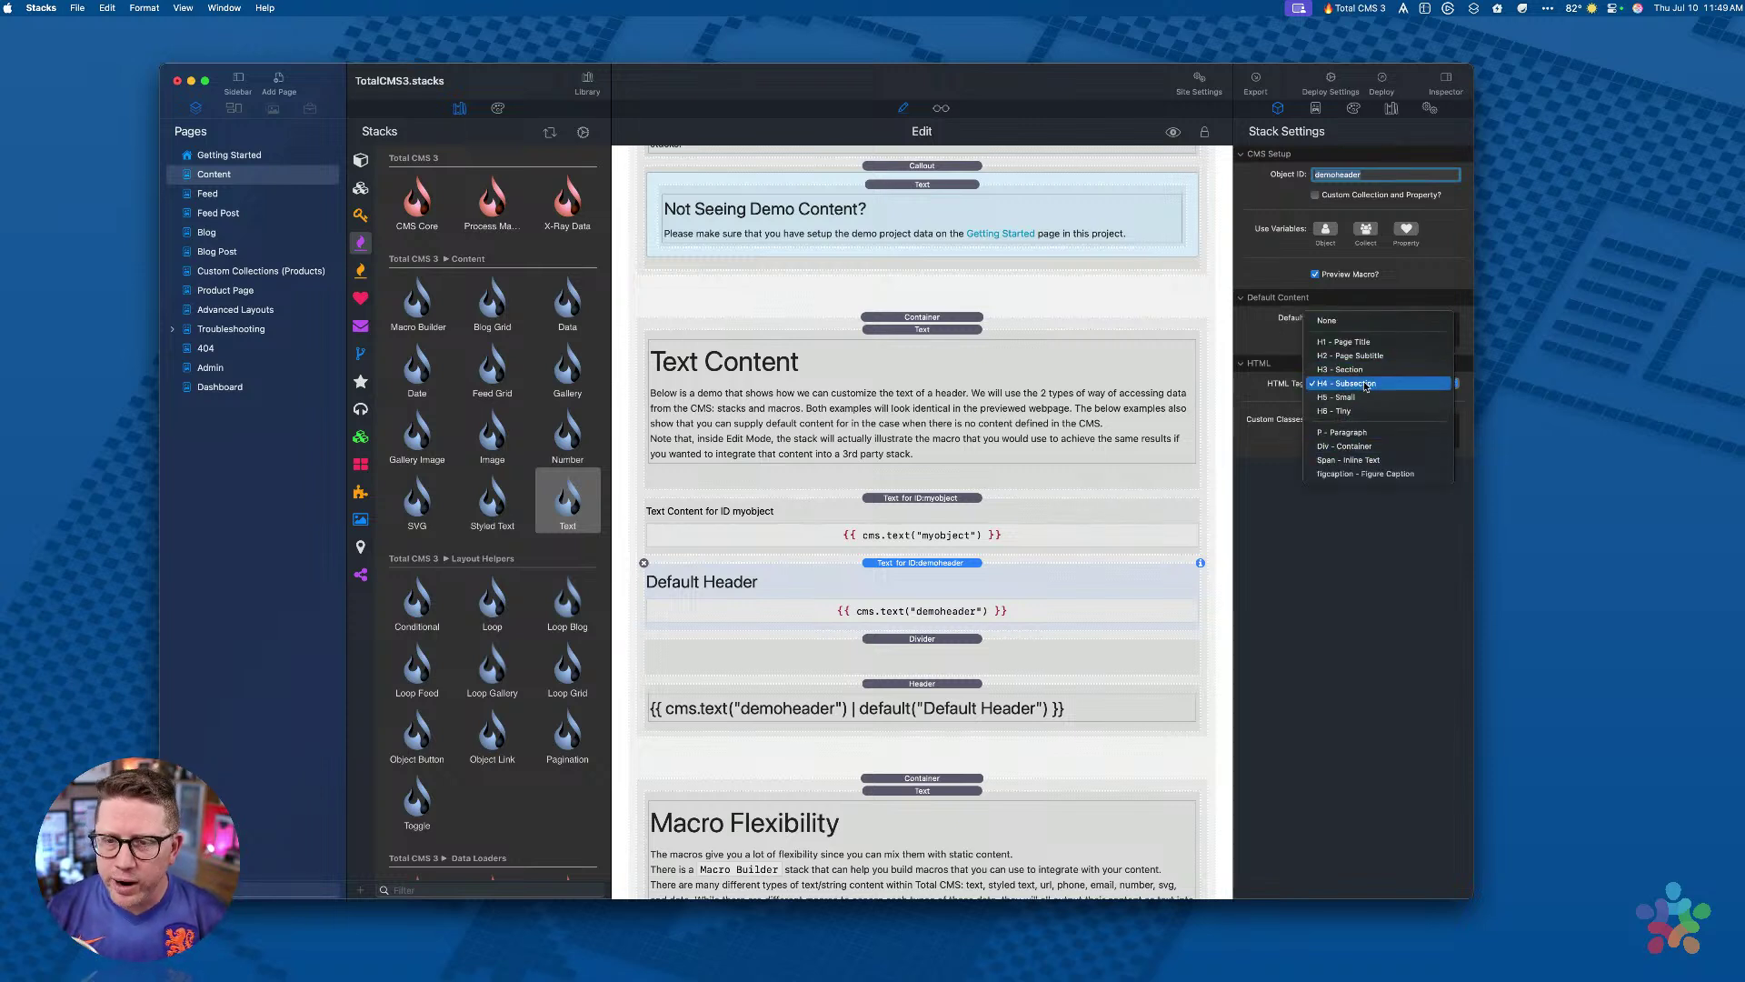
key(Up)
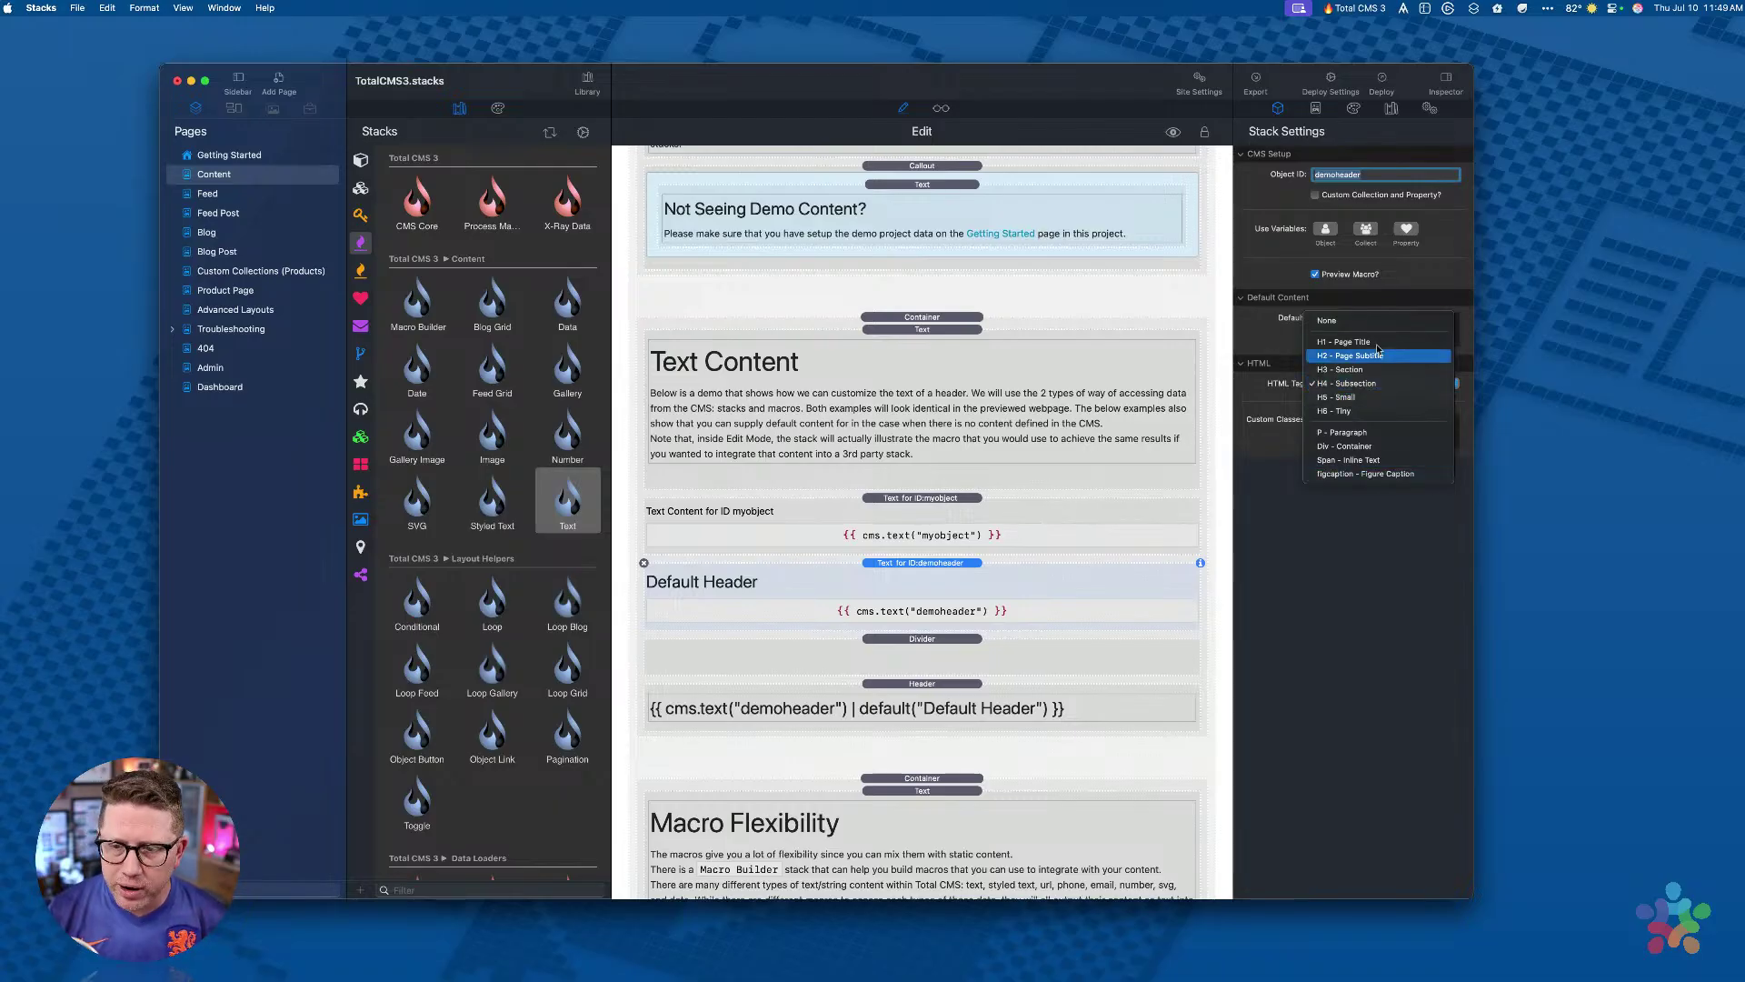
click(1365, 387)
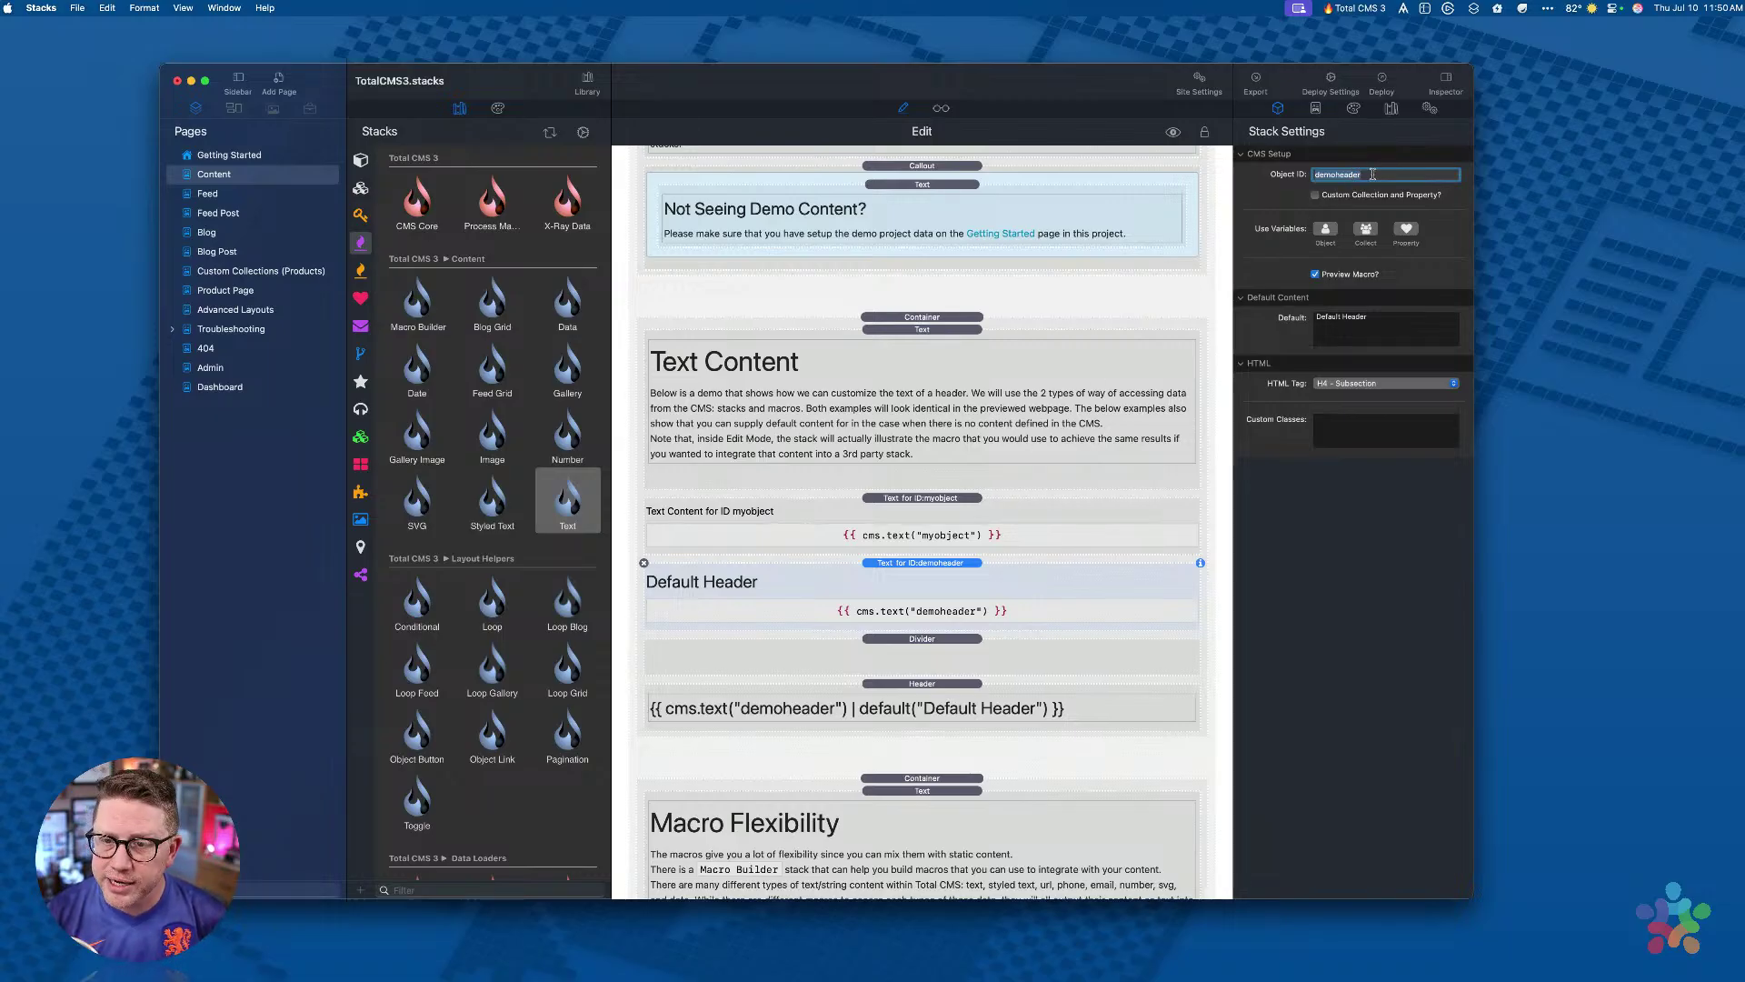
click(1339, 385)
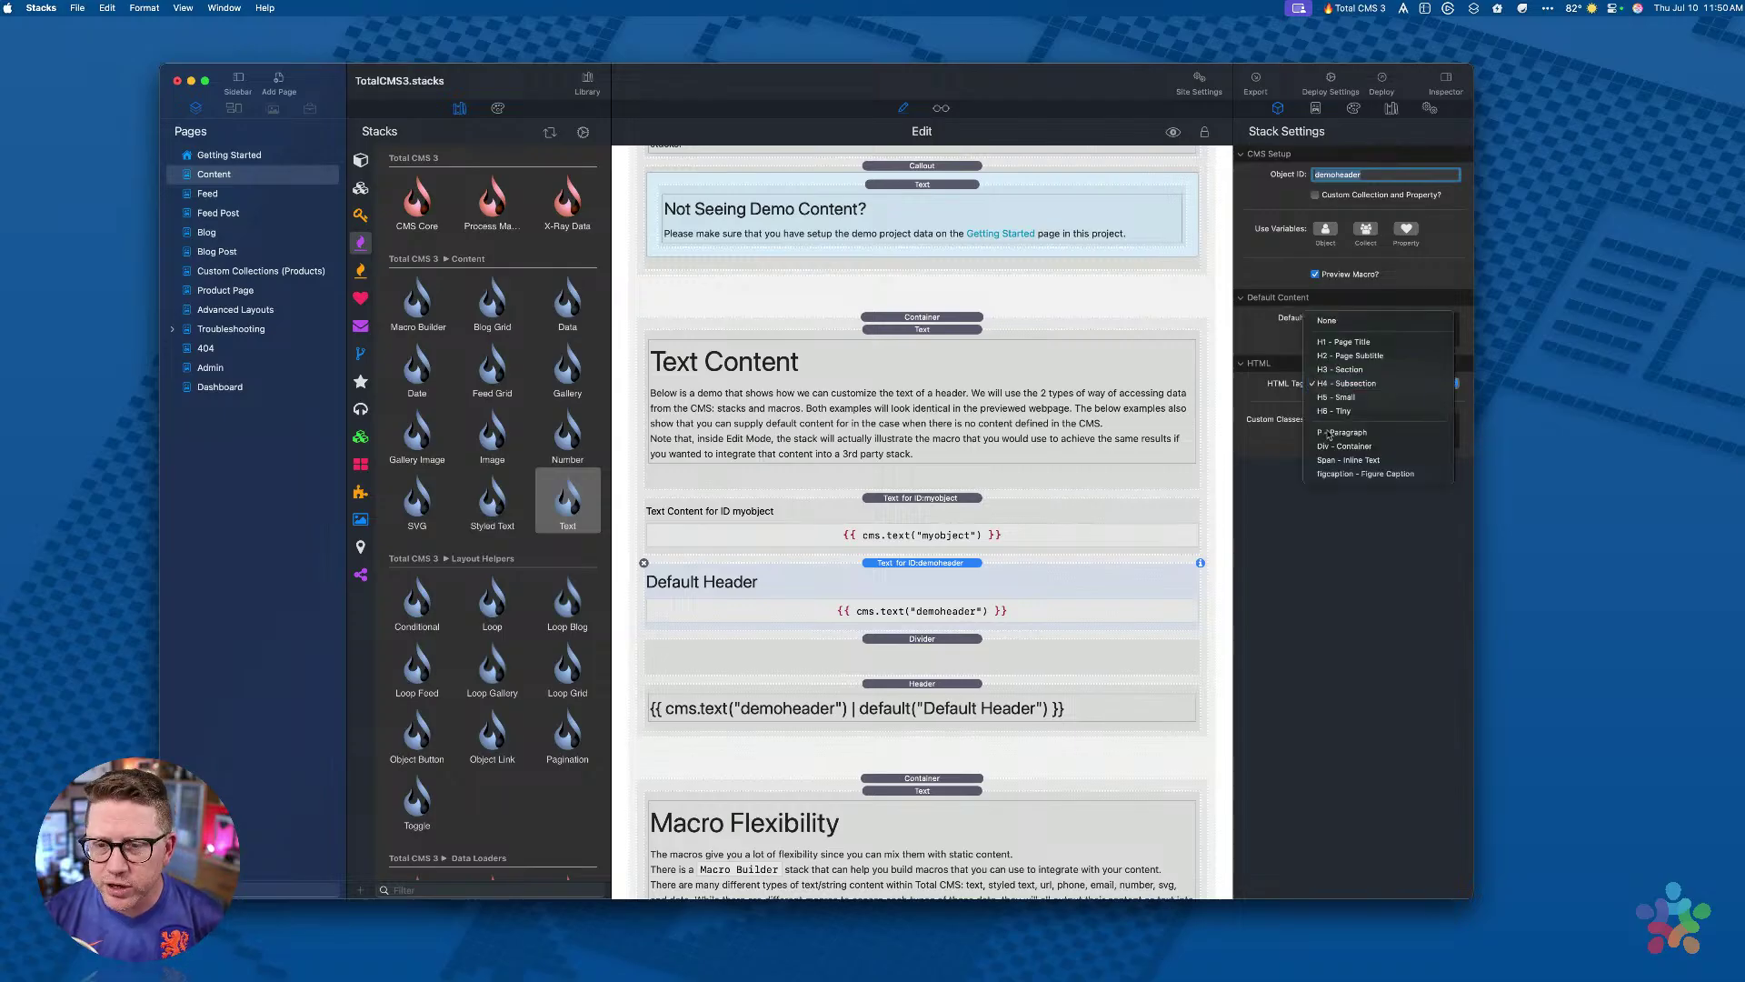
click(1338, 389)
click(895, 541)
click(645, 498)
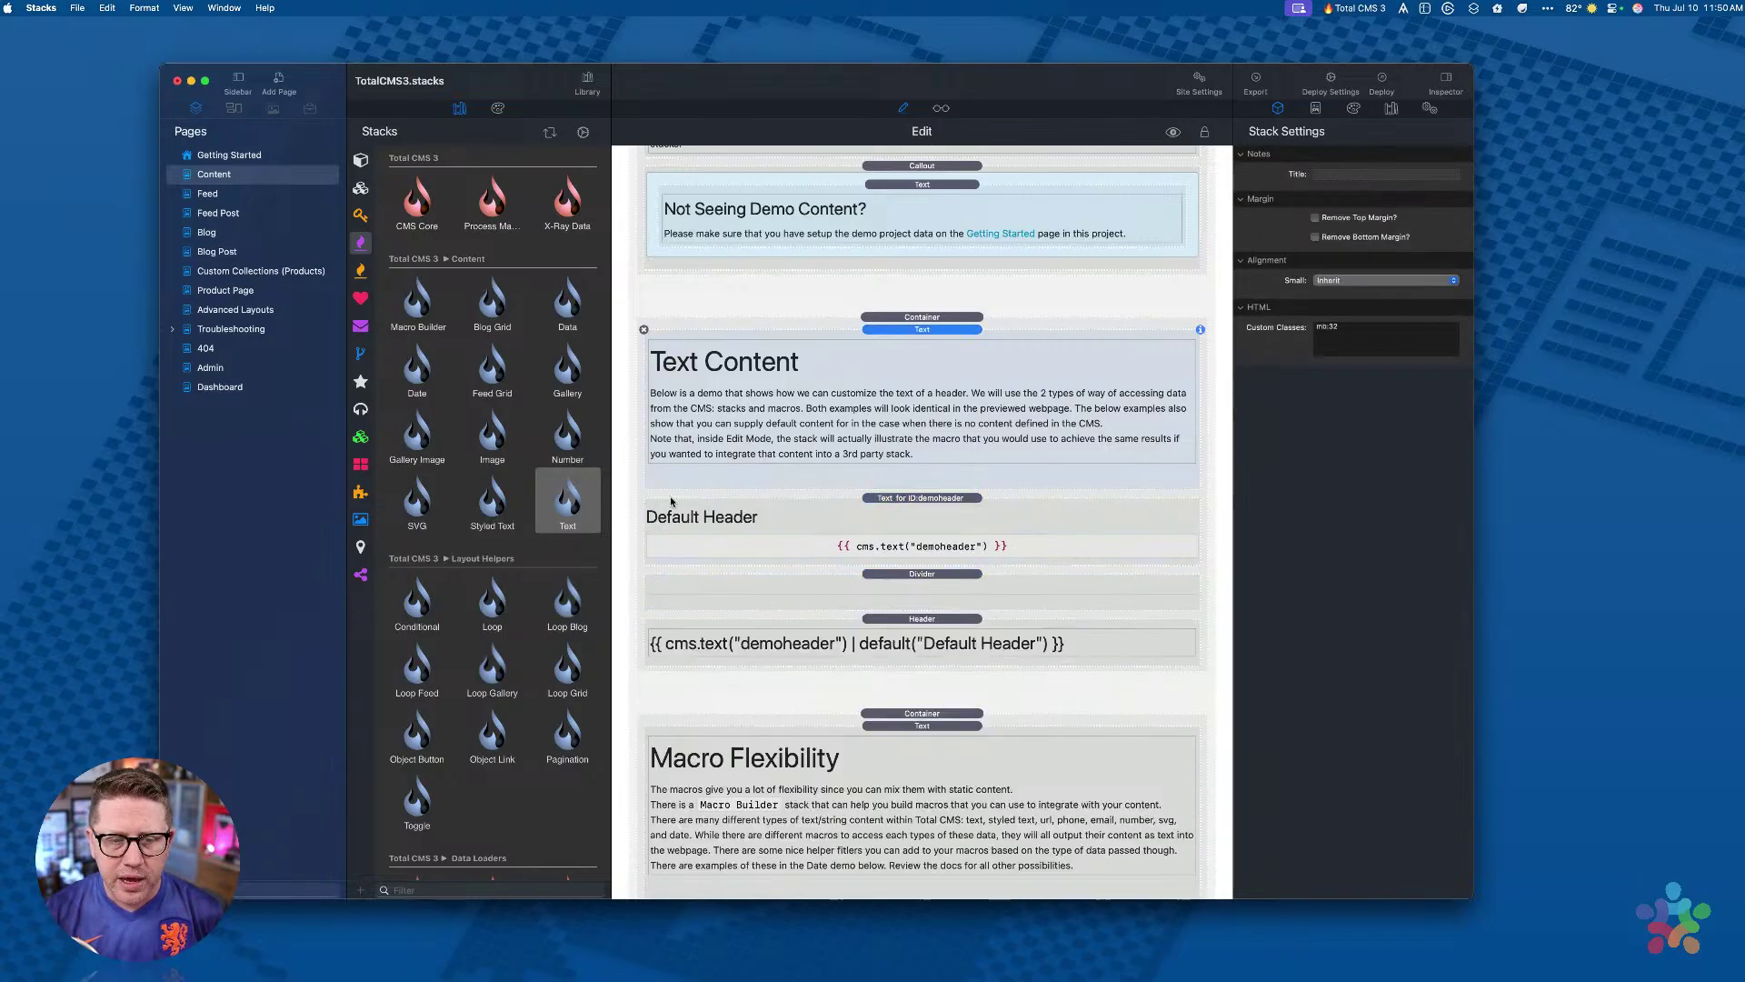
click(936, 507)
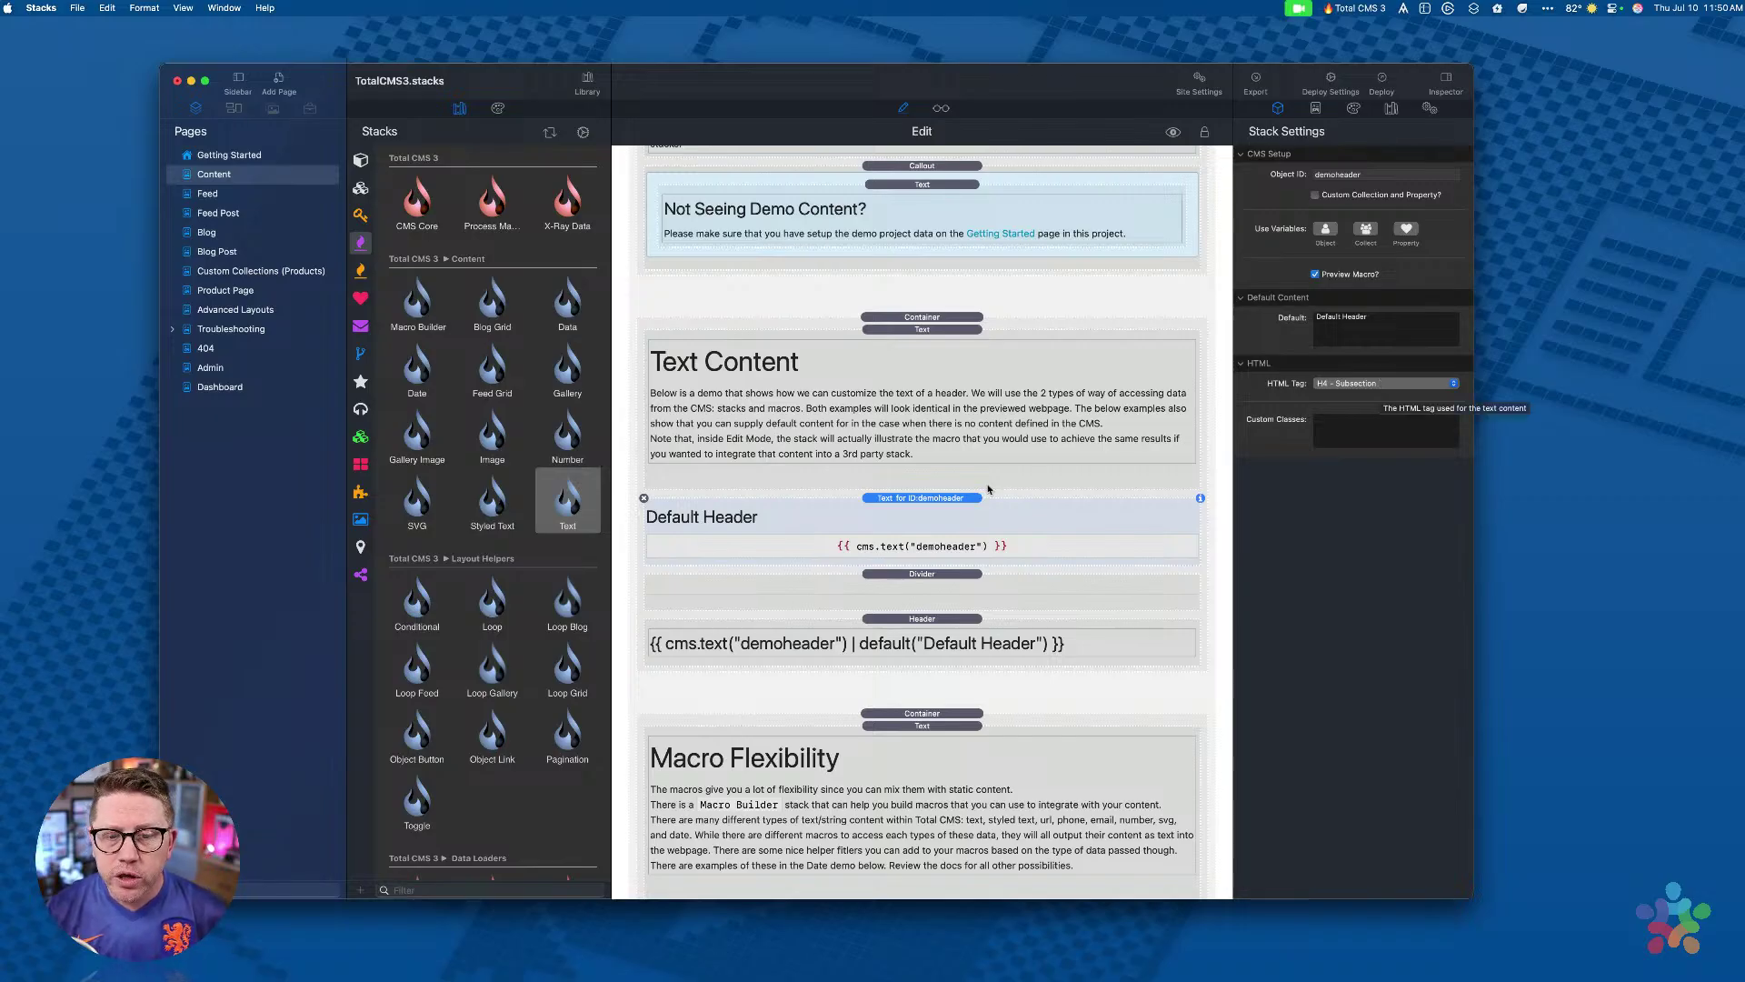
click(1314, 274)
click(1314, 276)
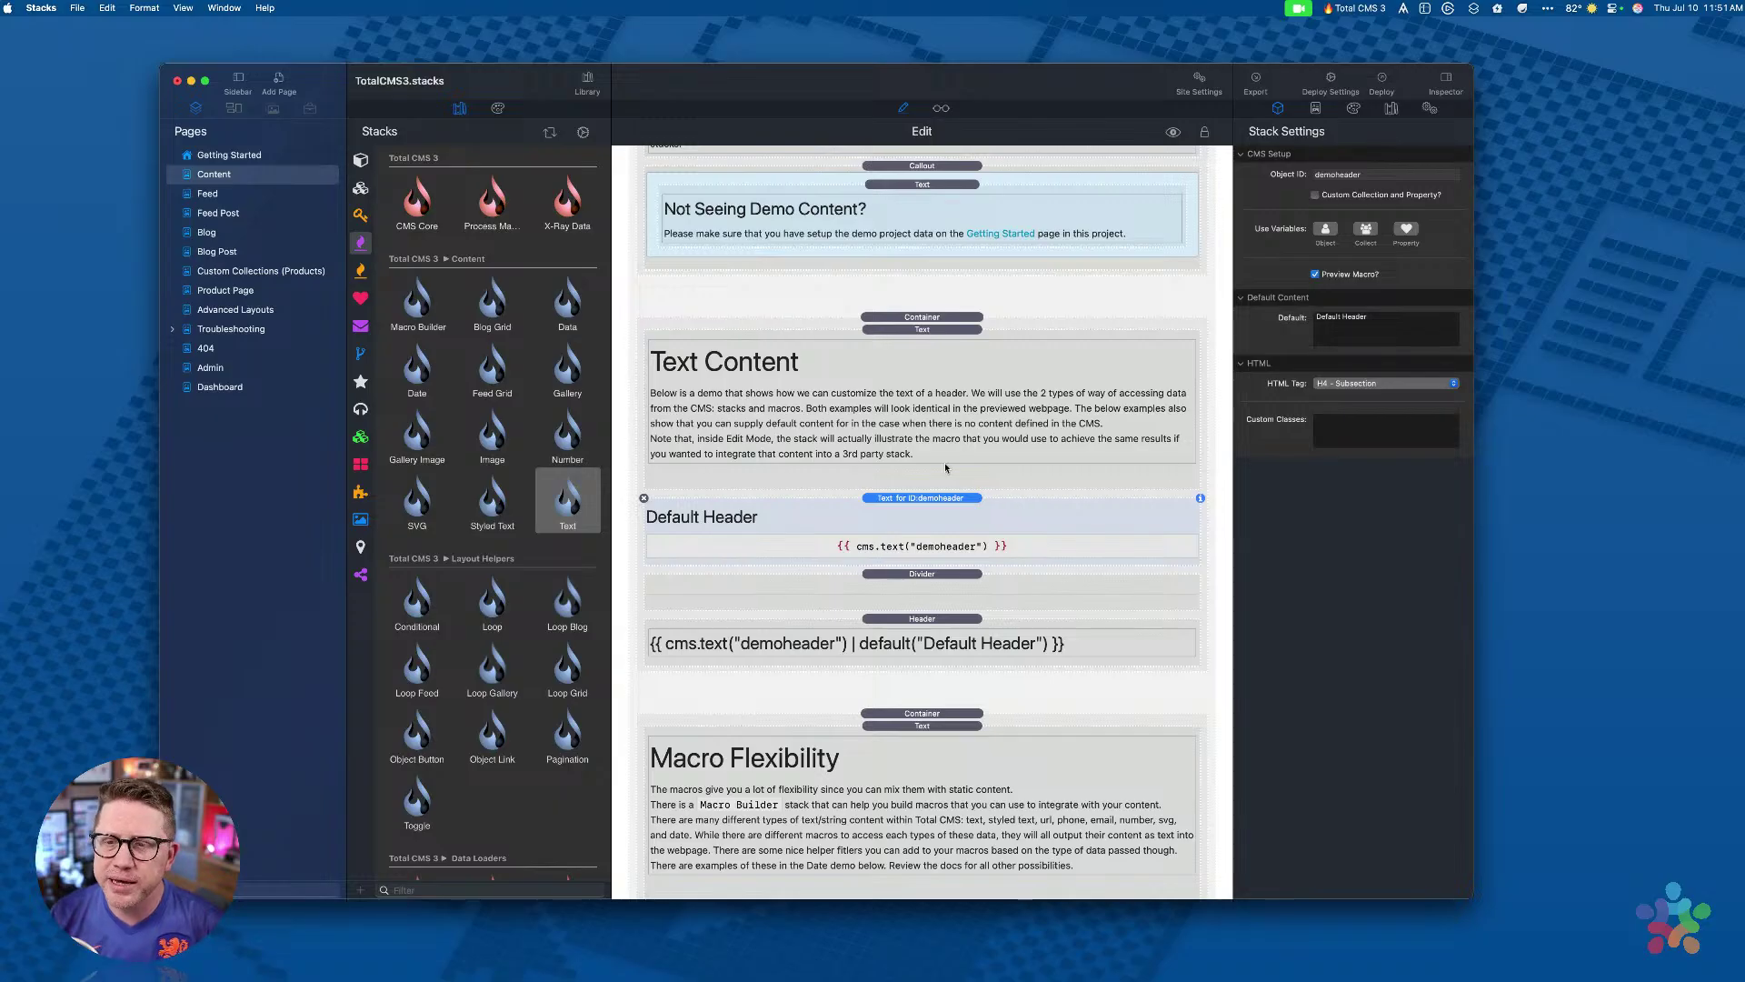
drag(1389, 326, 1232, 312)
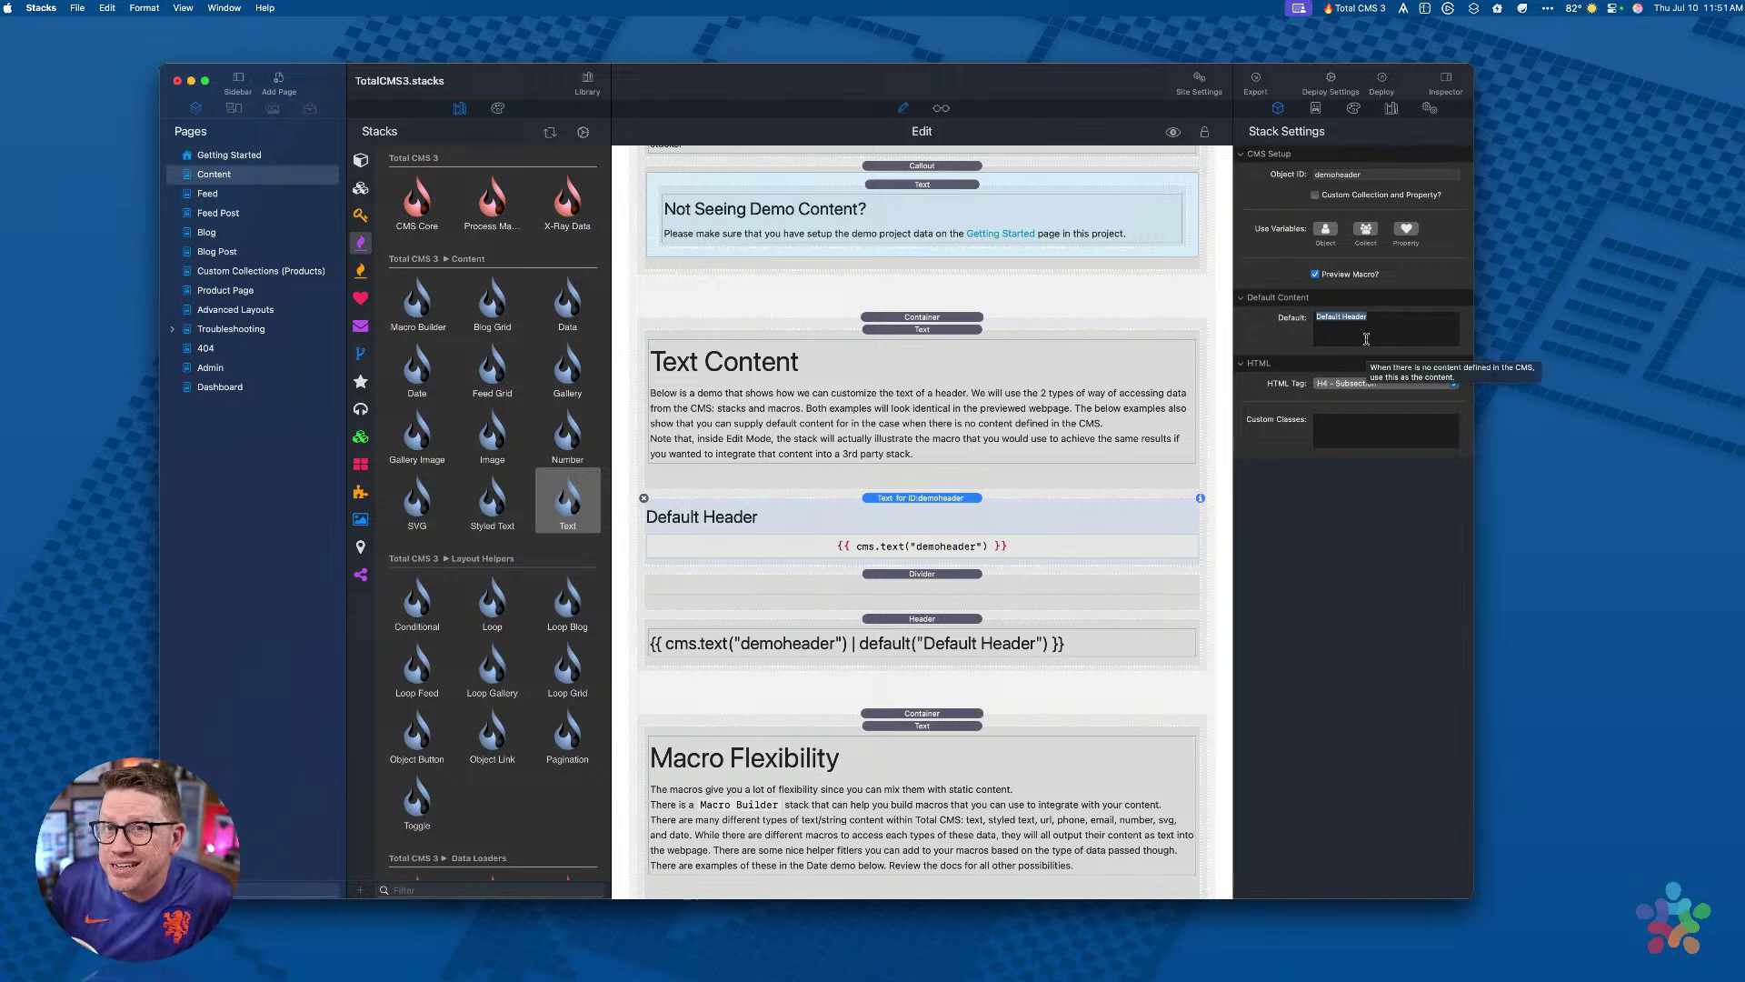
click(951, 622)
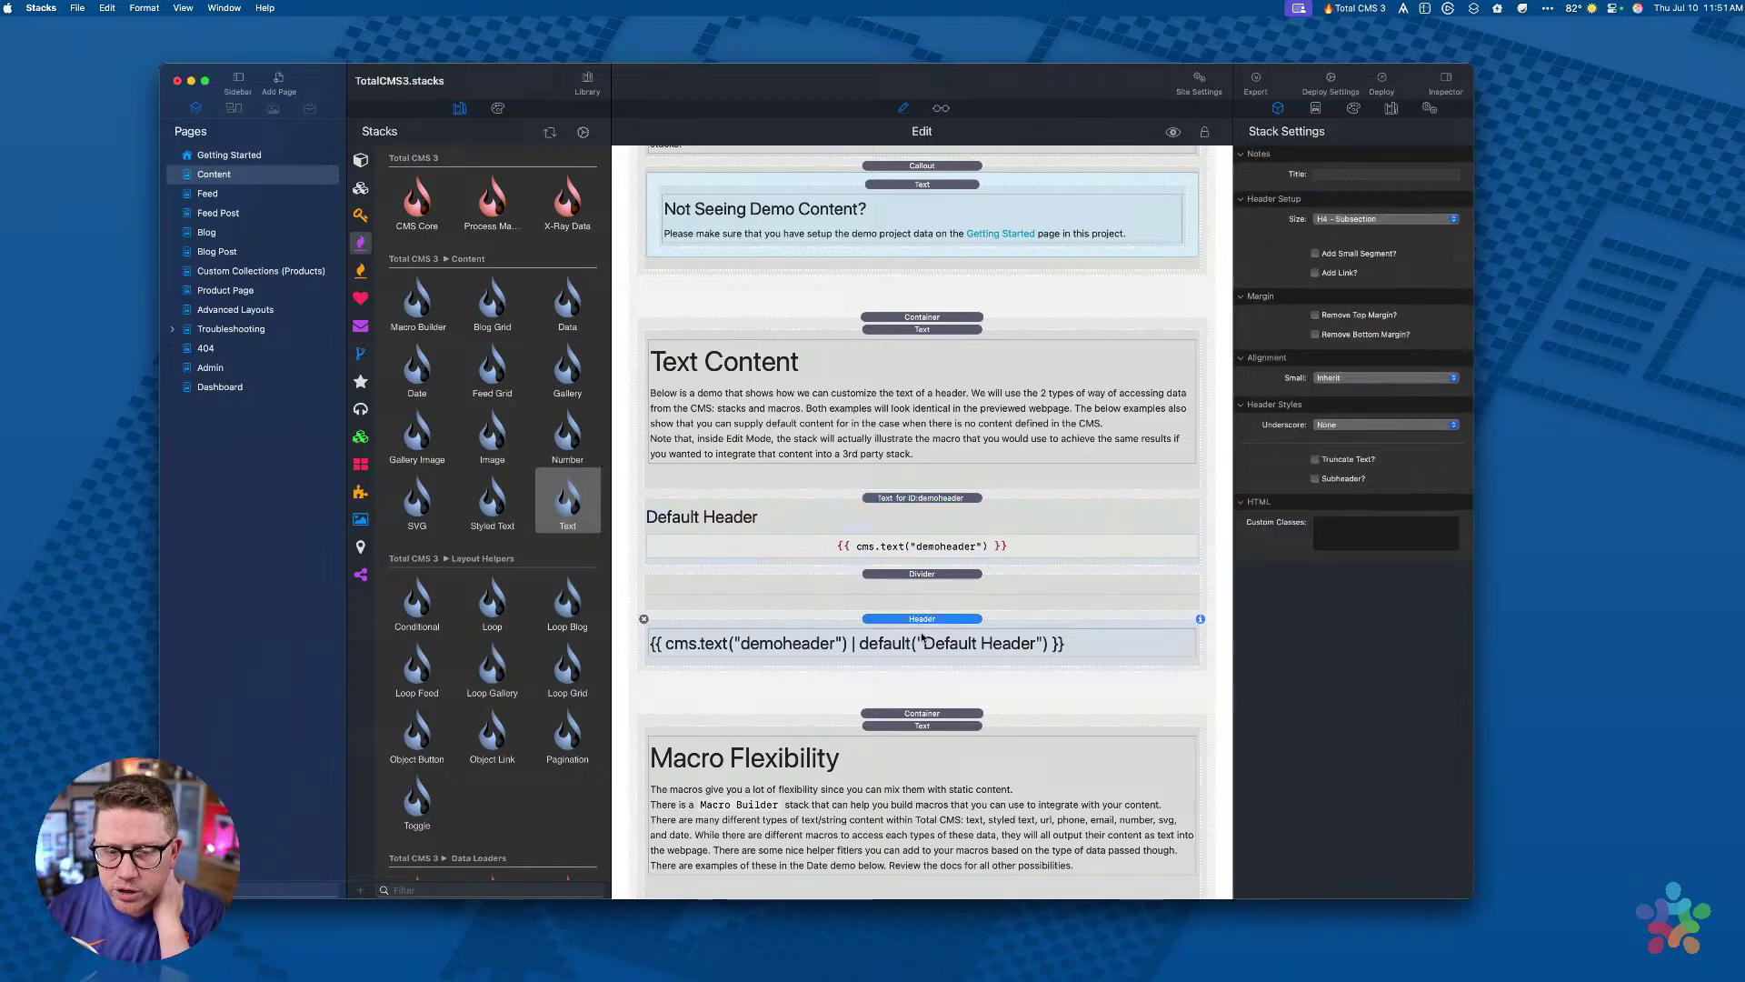
Step: Delete the default("Default Header") filter from the Header macro and keep the H4 - Subsection size
click(864, 641)
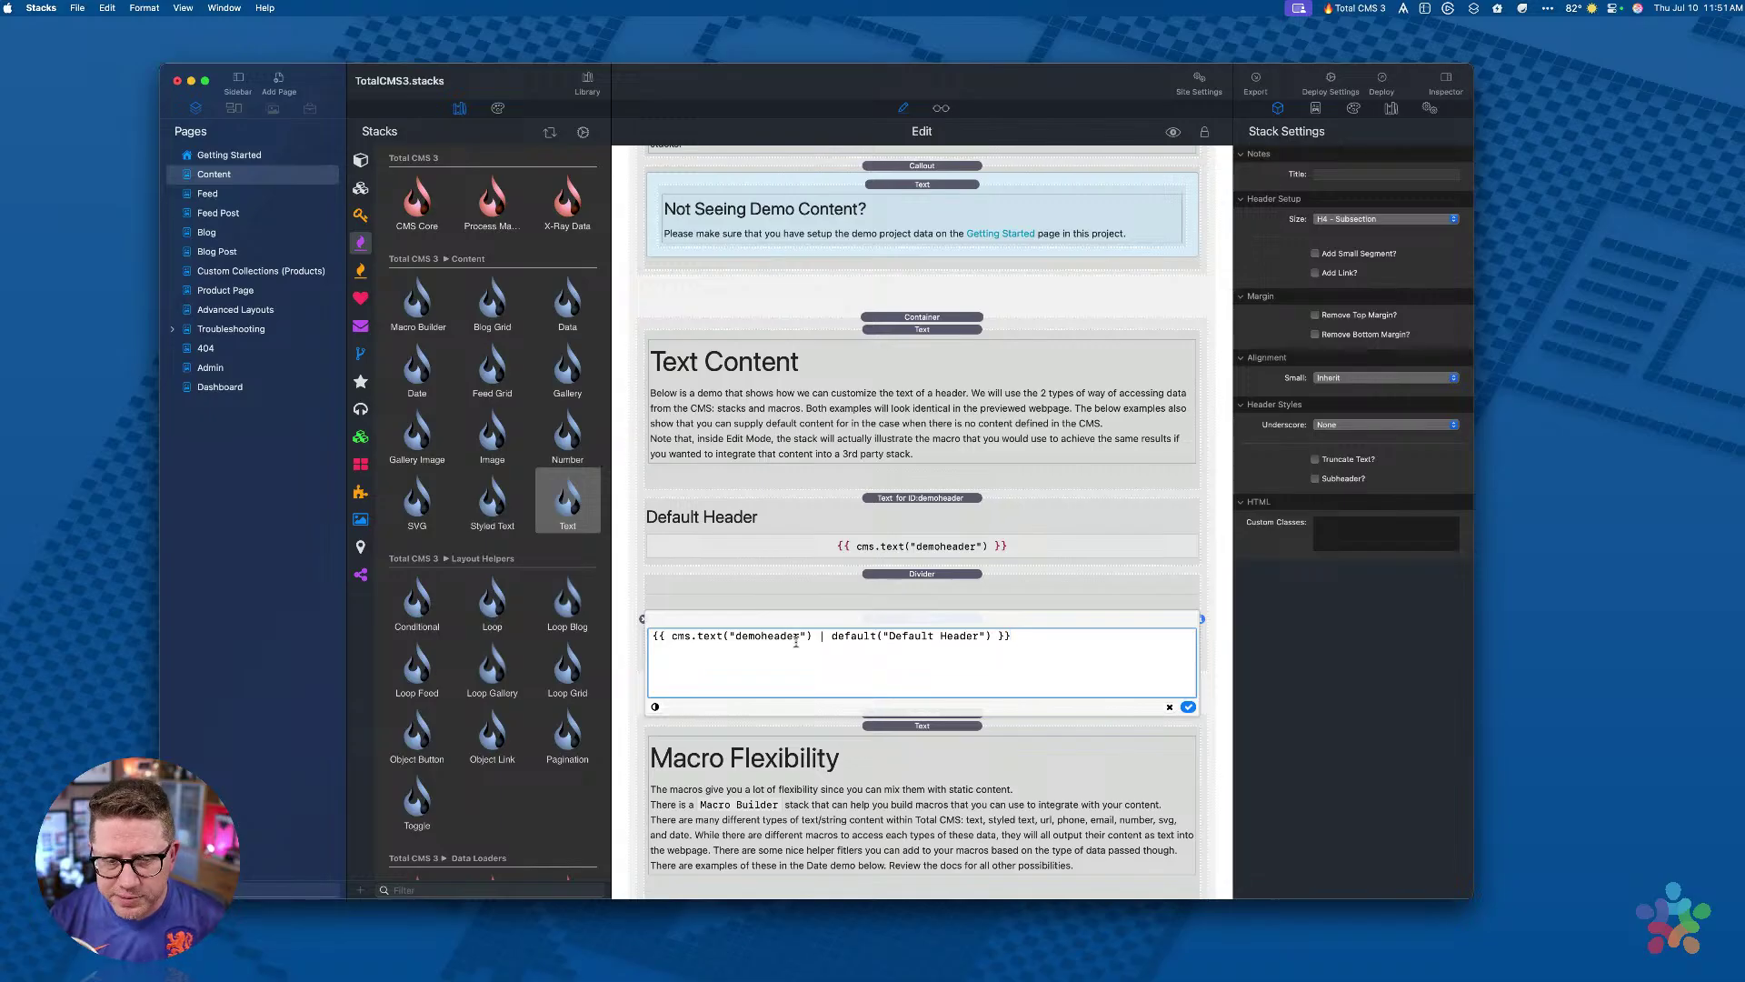
drag(831, 635, 993, 631)
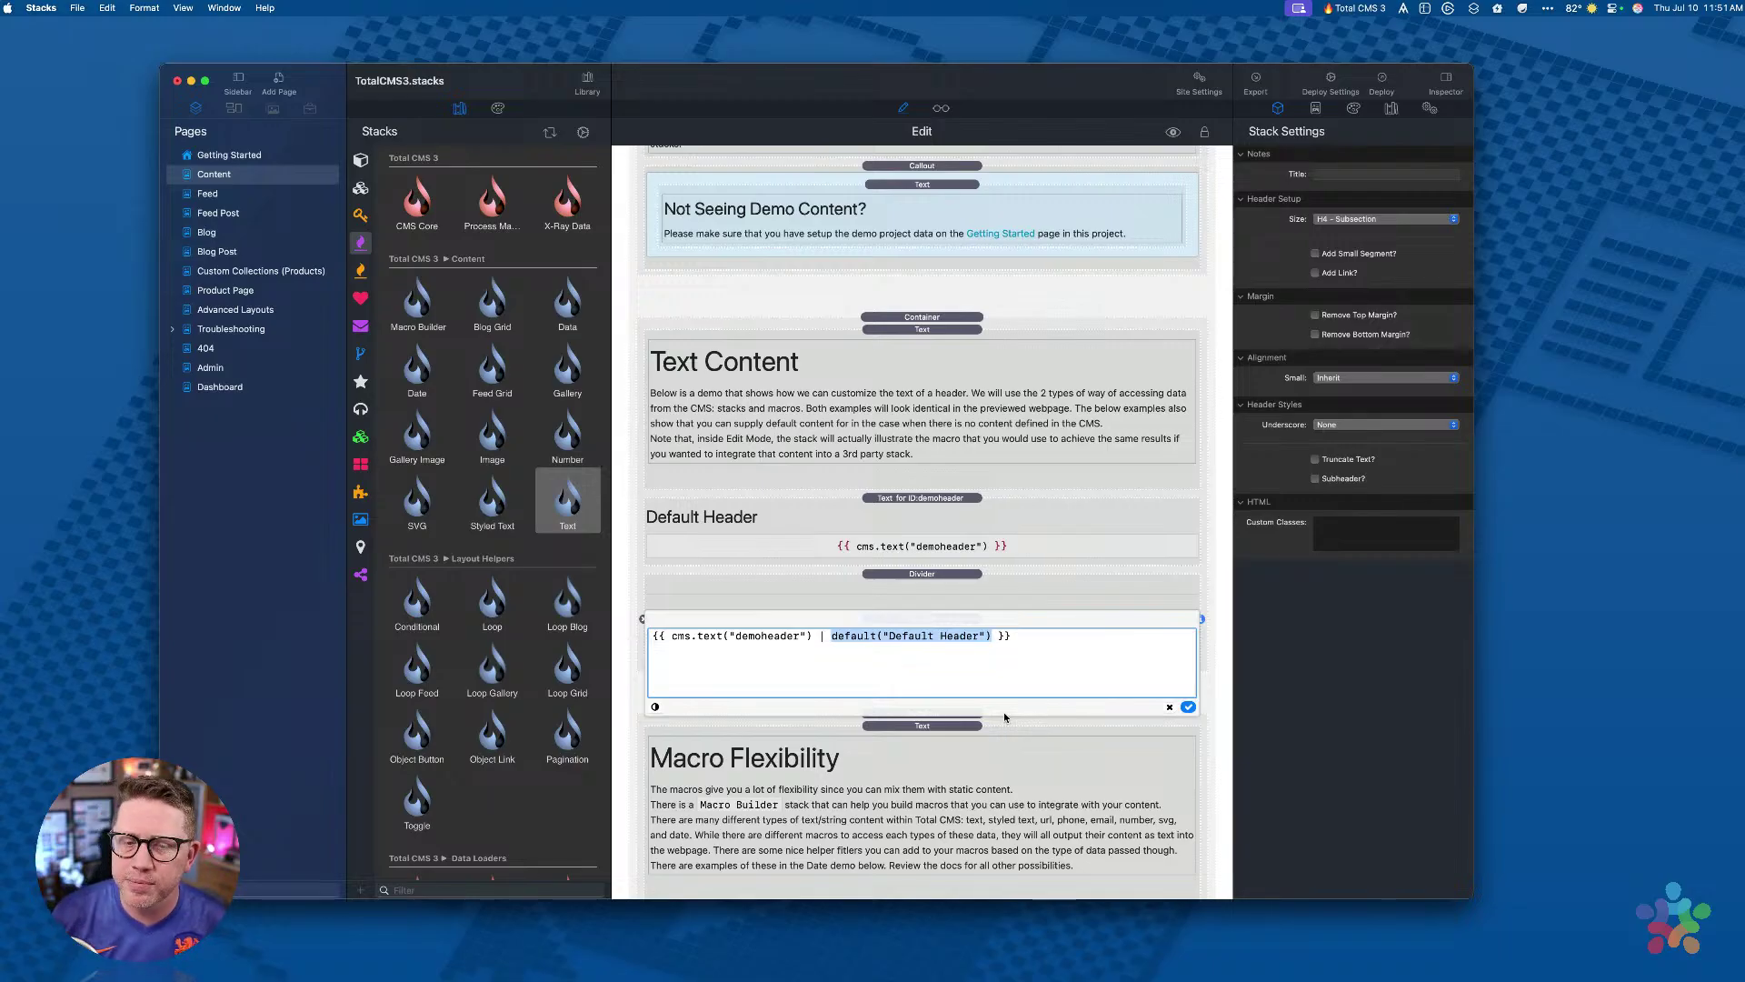
key(BackSpace)
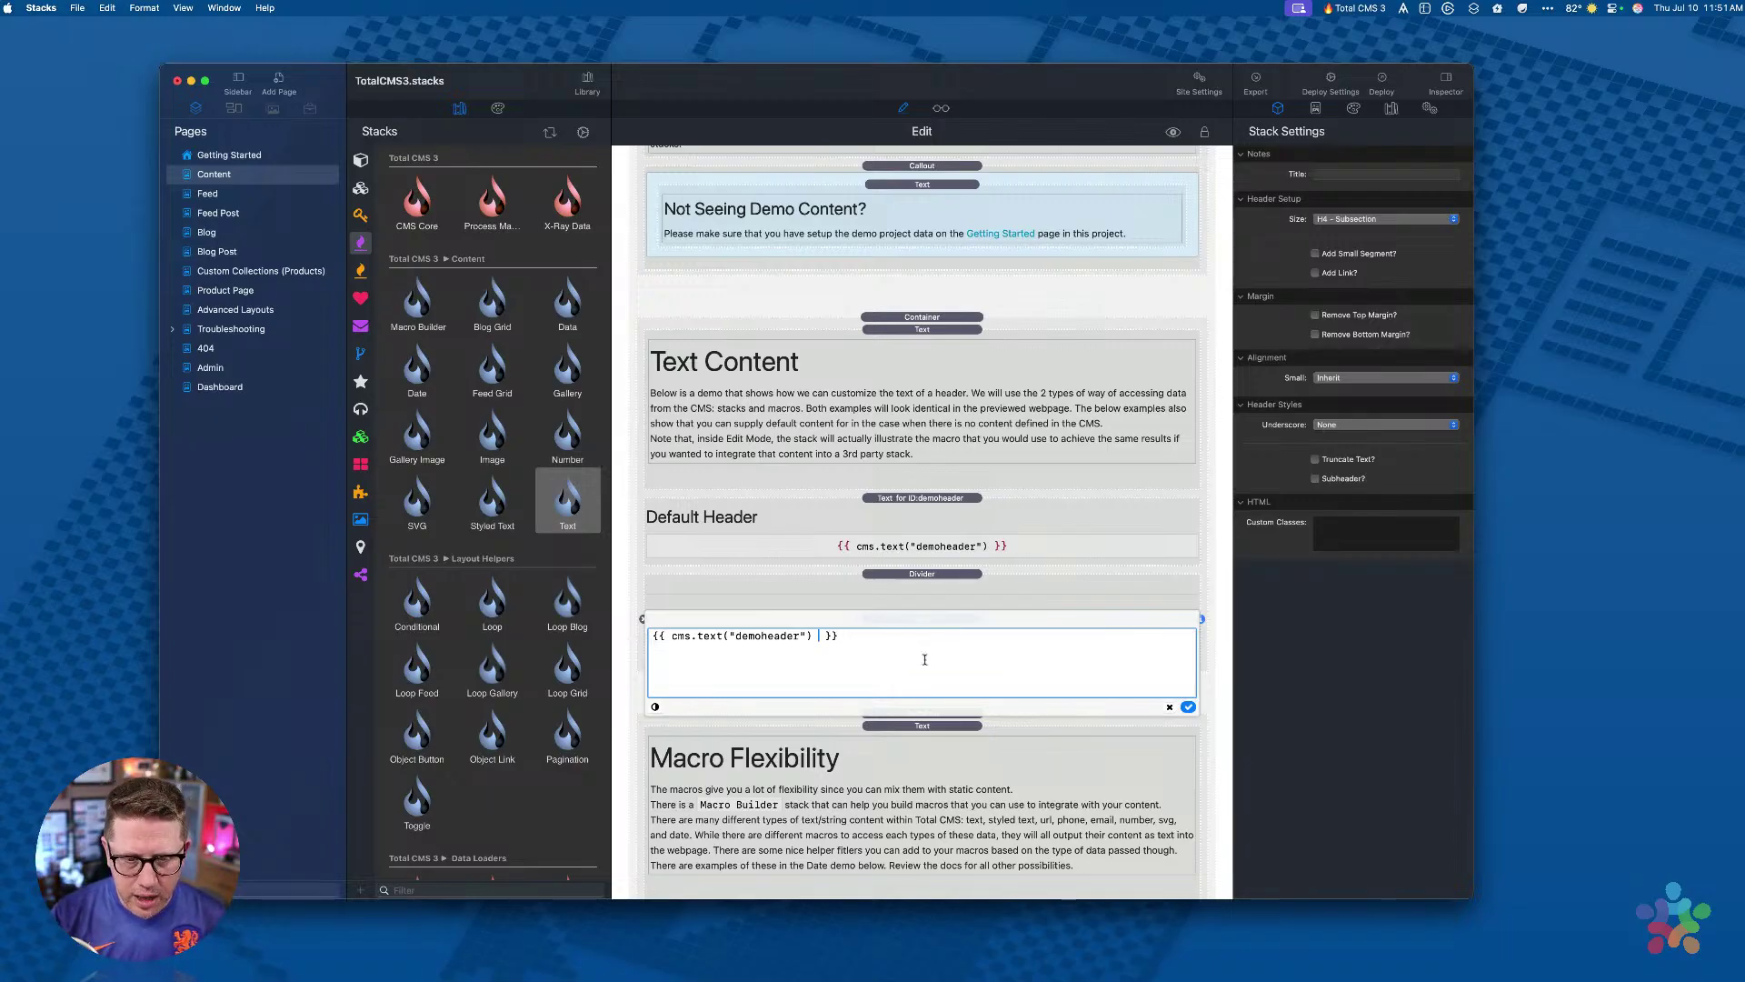
click(1188, 706)
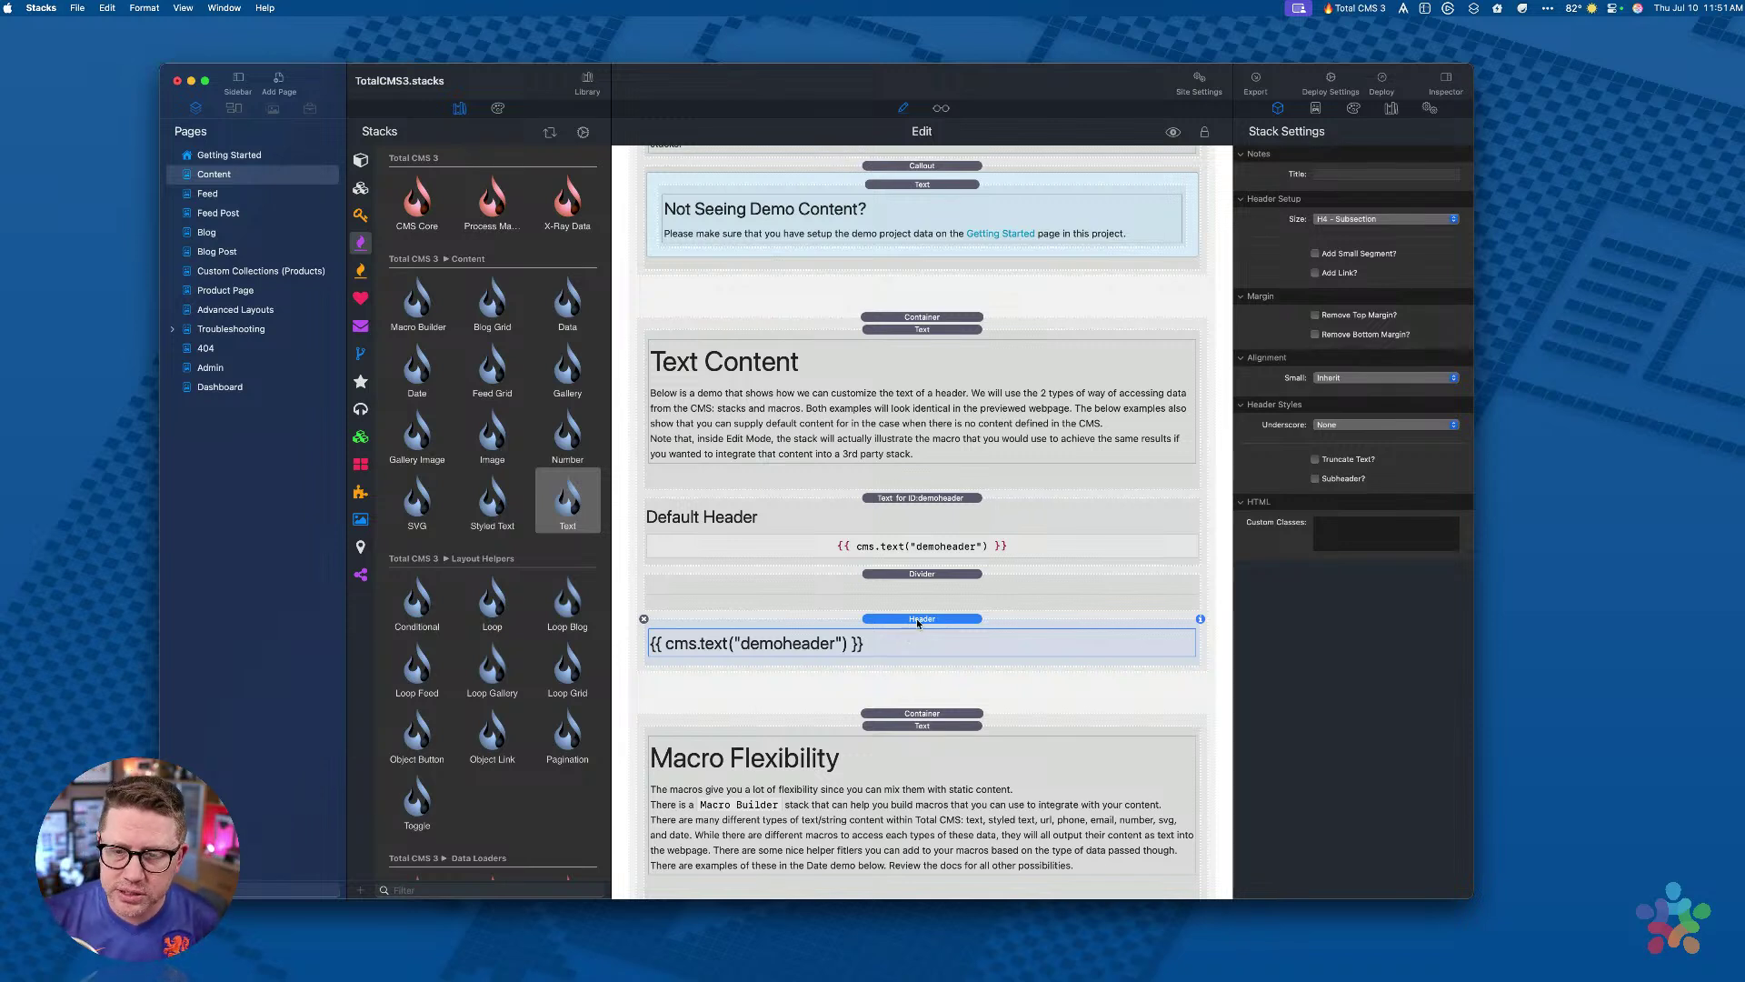
click(1357, 219)
click(1367, 219)
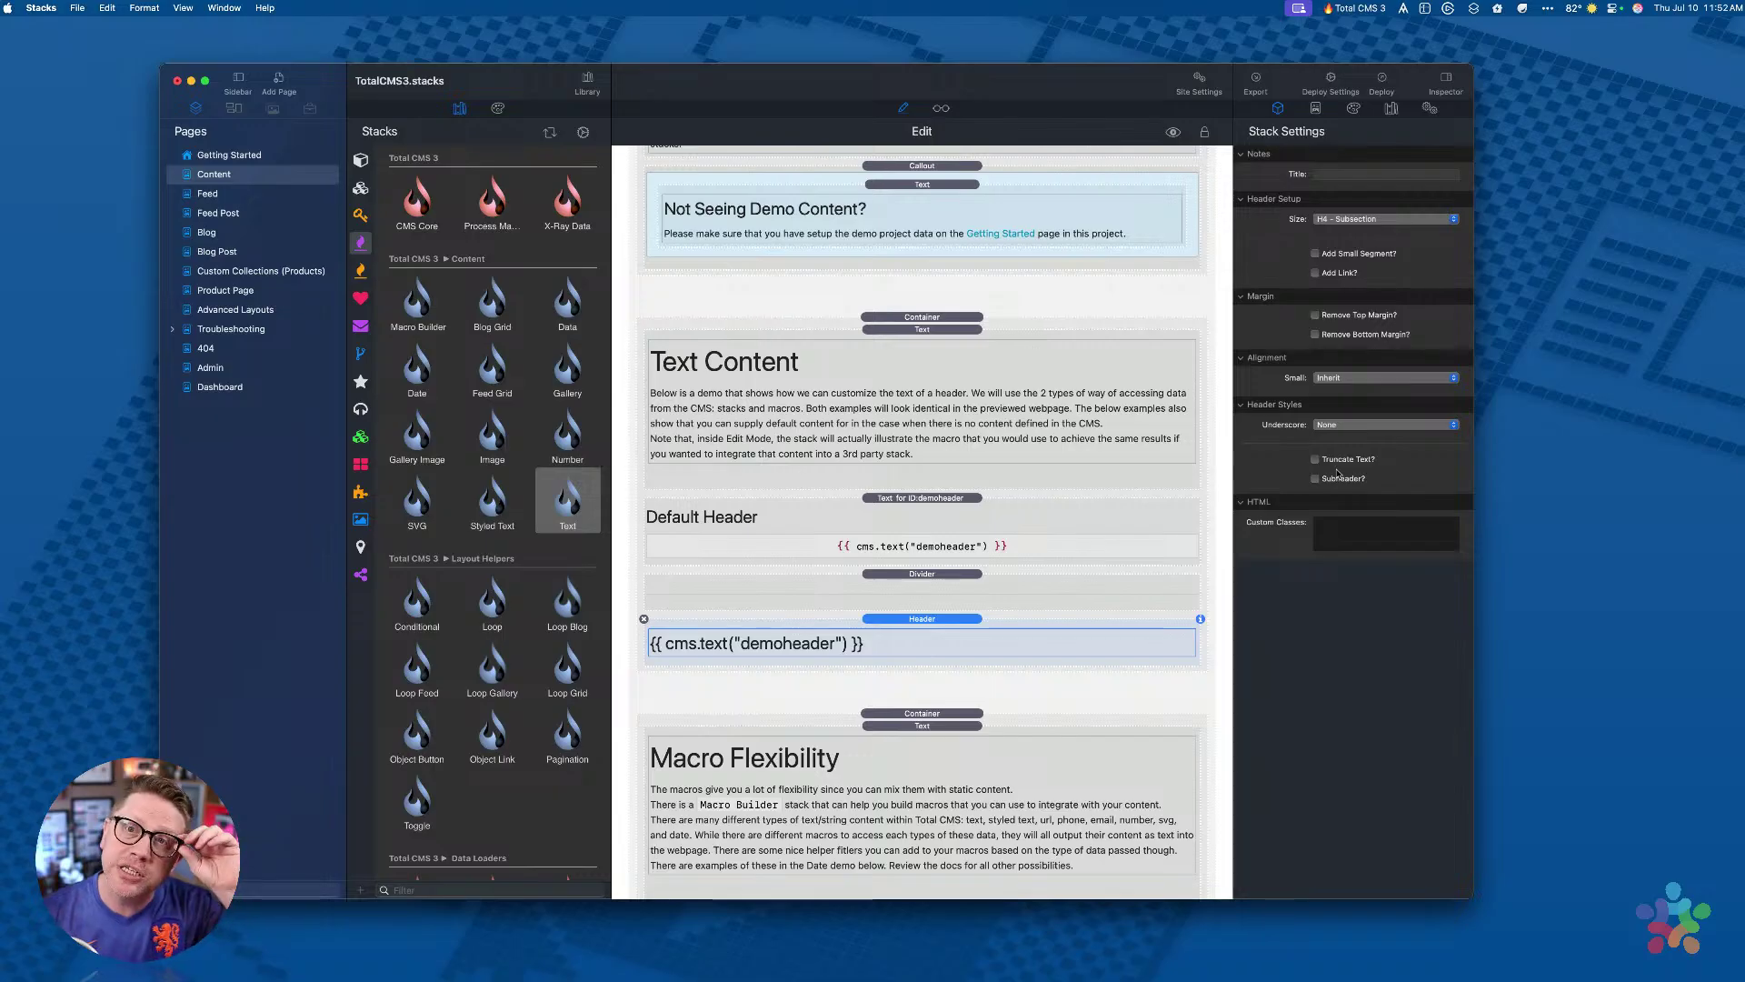
Step: Reopen the header macro, close it unchanged, and reselect the Header stack
double_click(878, 645)
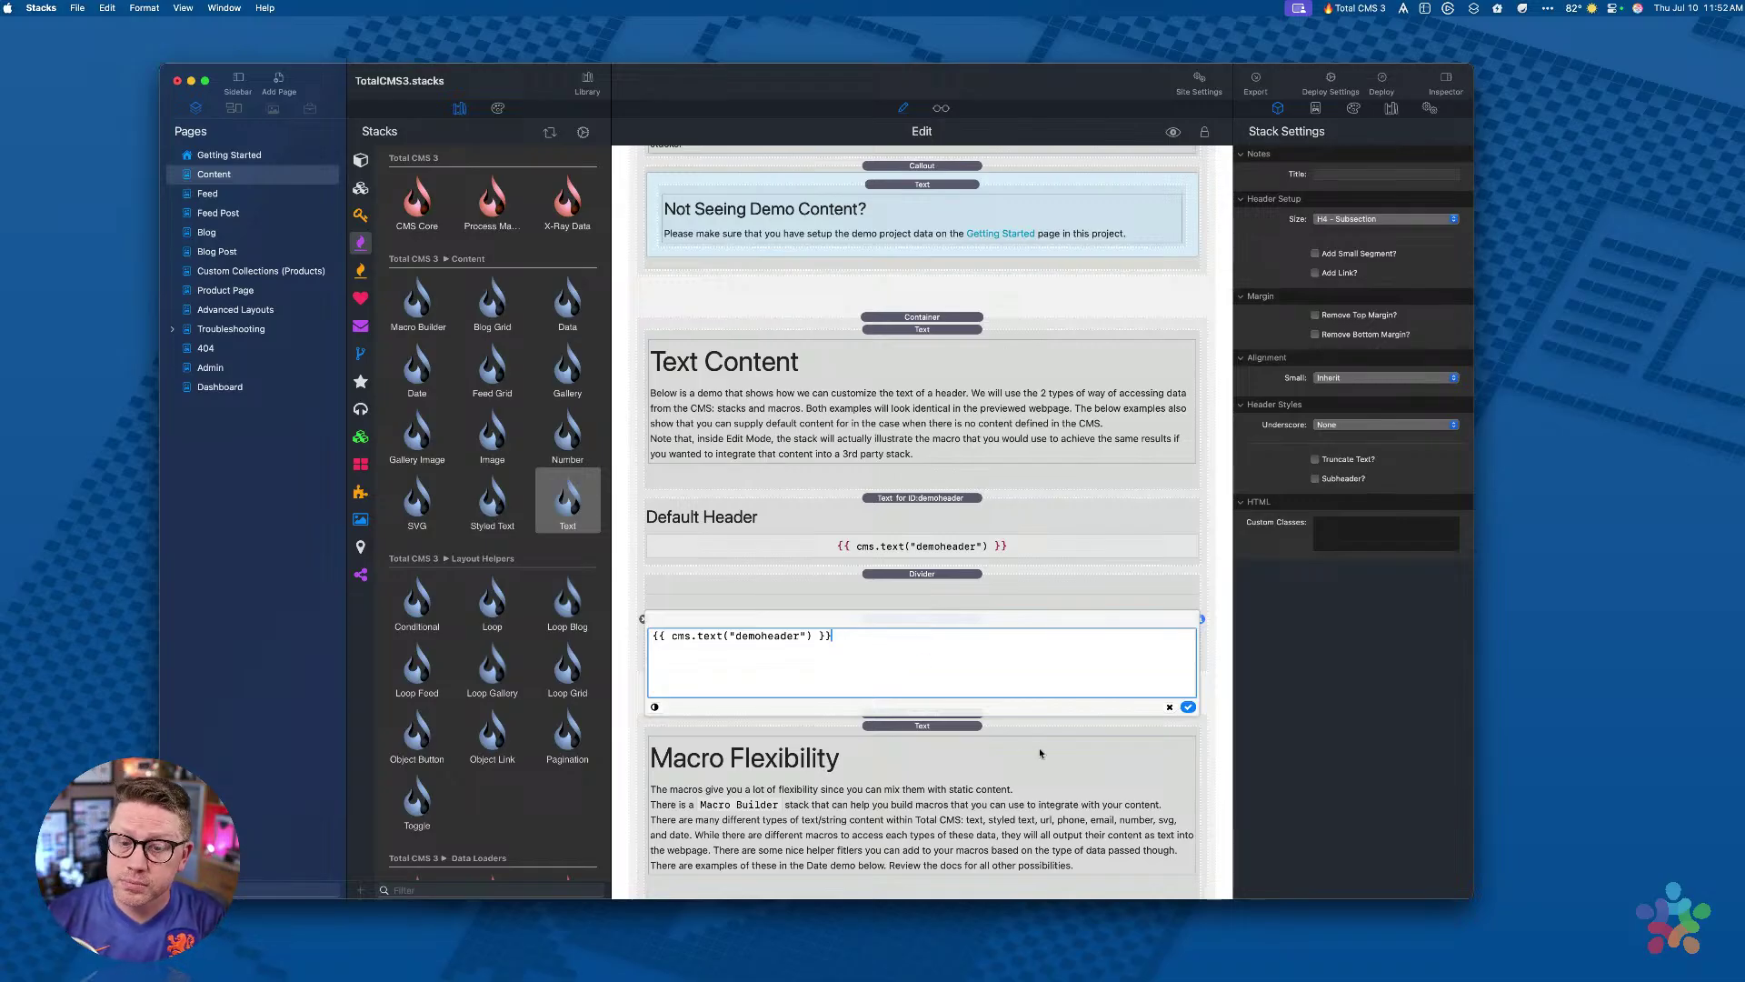
click(1170, 706)
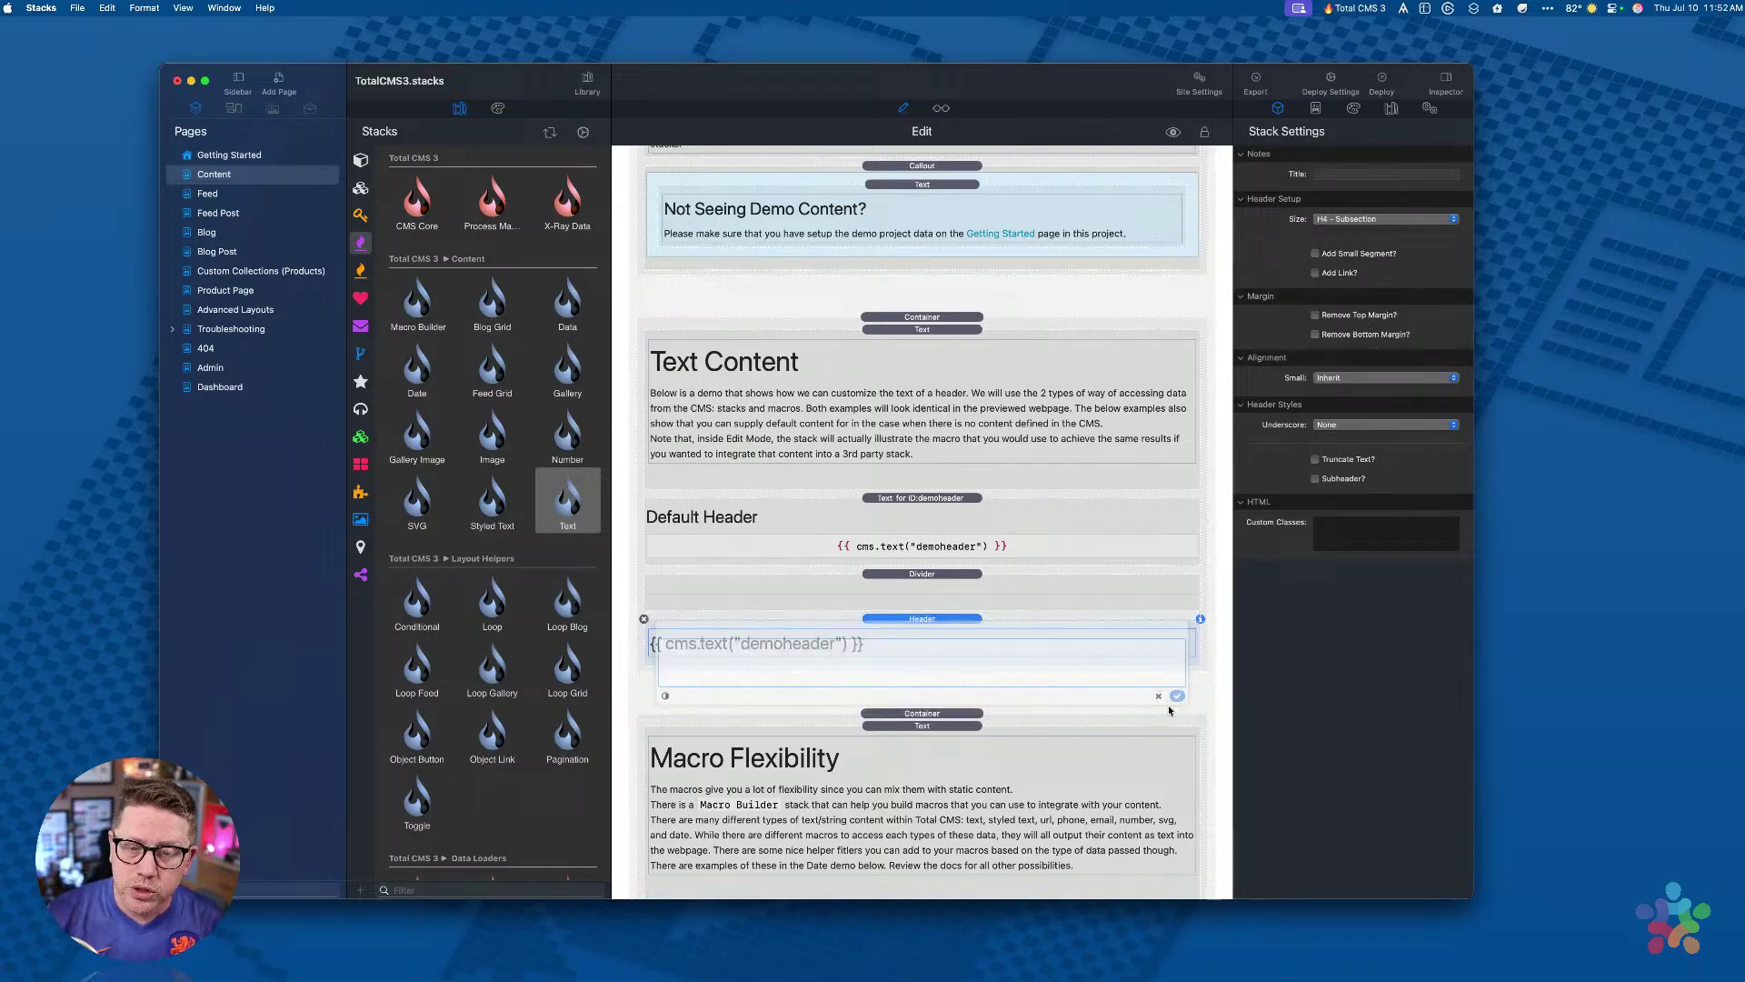
click(886, 523)
click(890, 621)
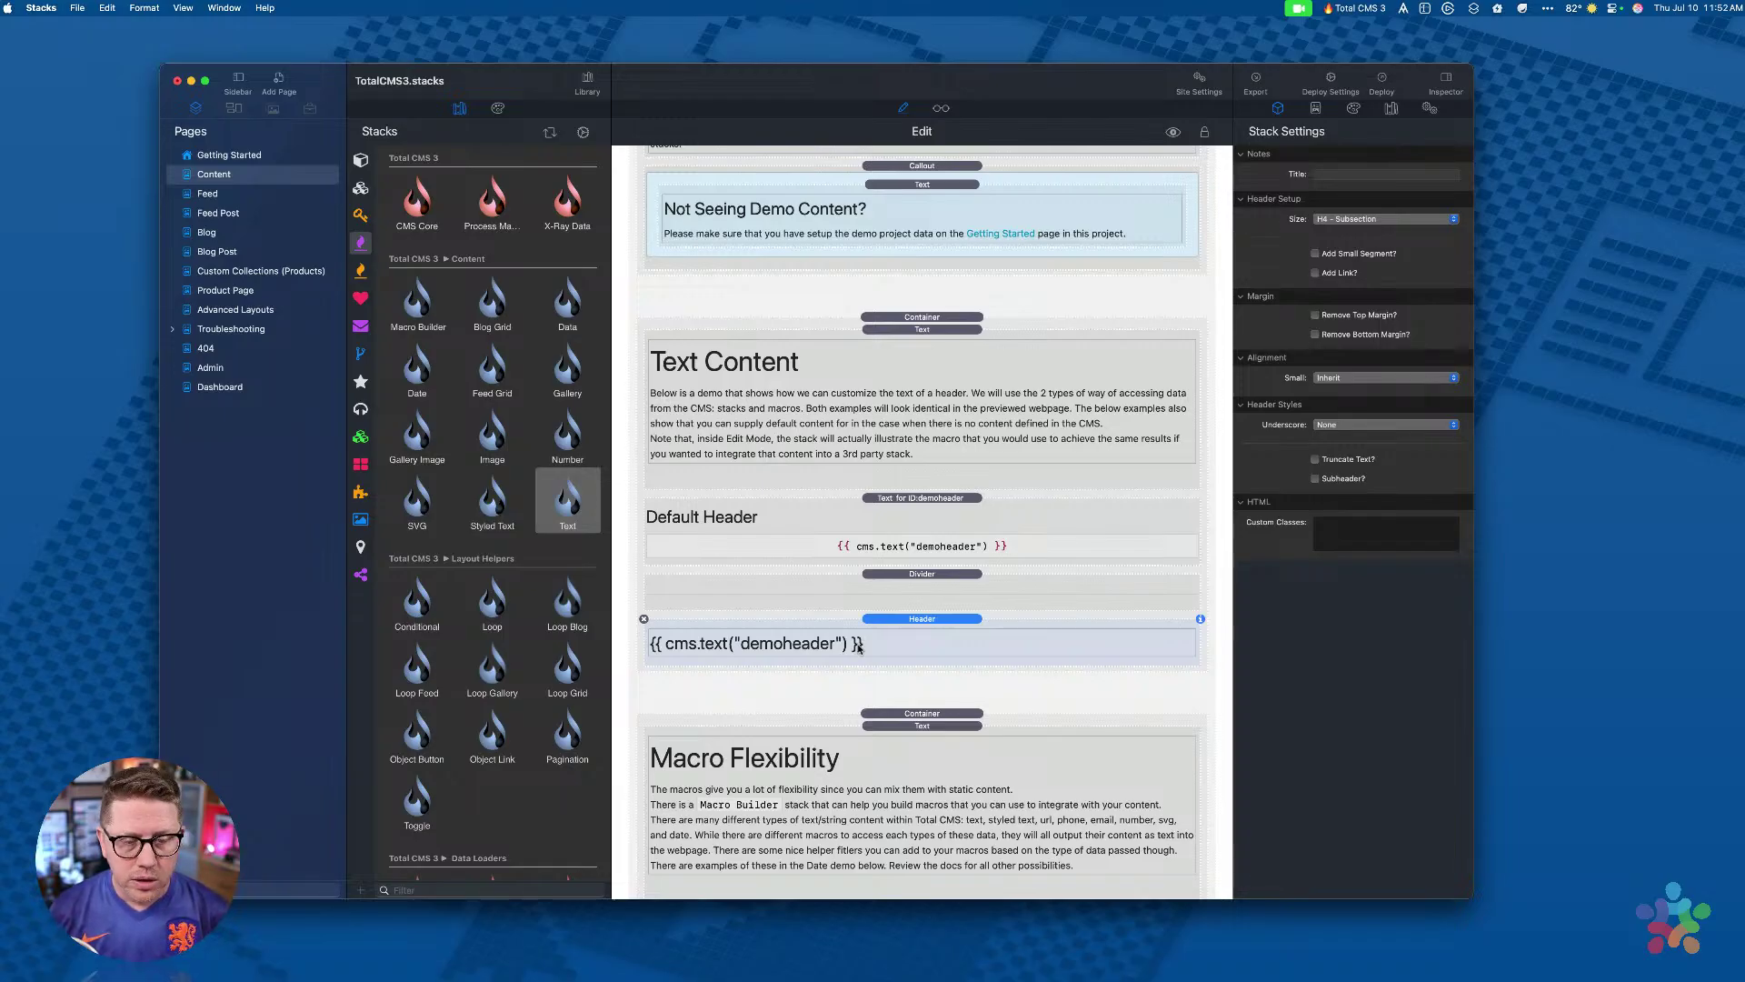
Step: Append | default("Default Header") to the cms.text("demoheader") macro and commit it
double_click(858, 646)
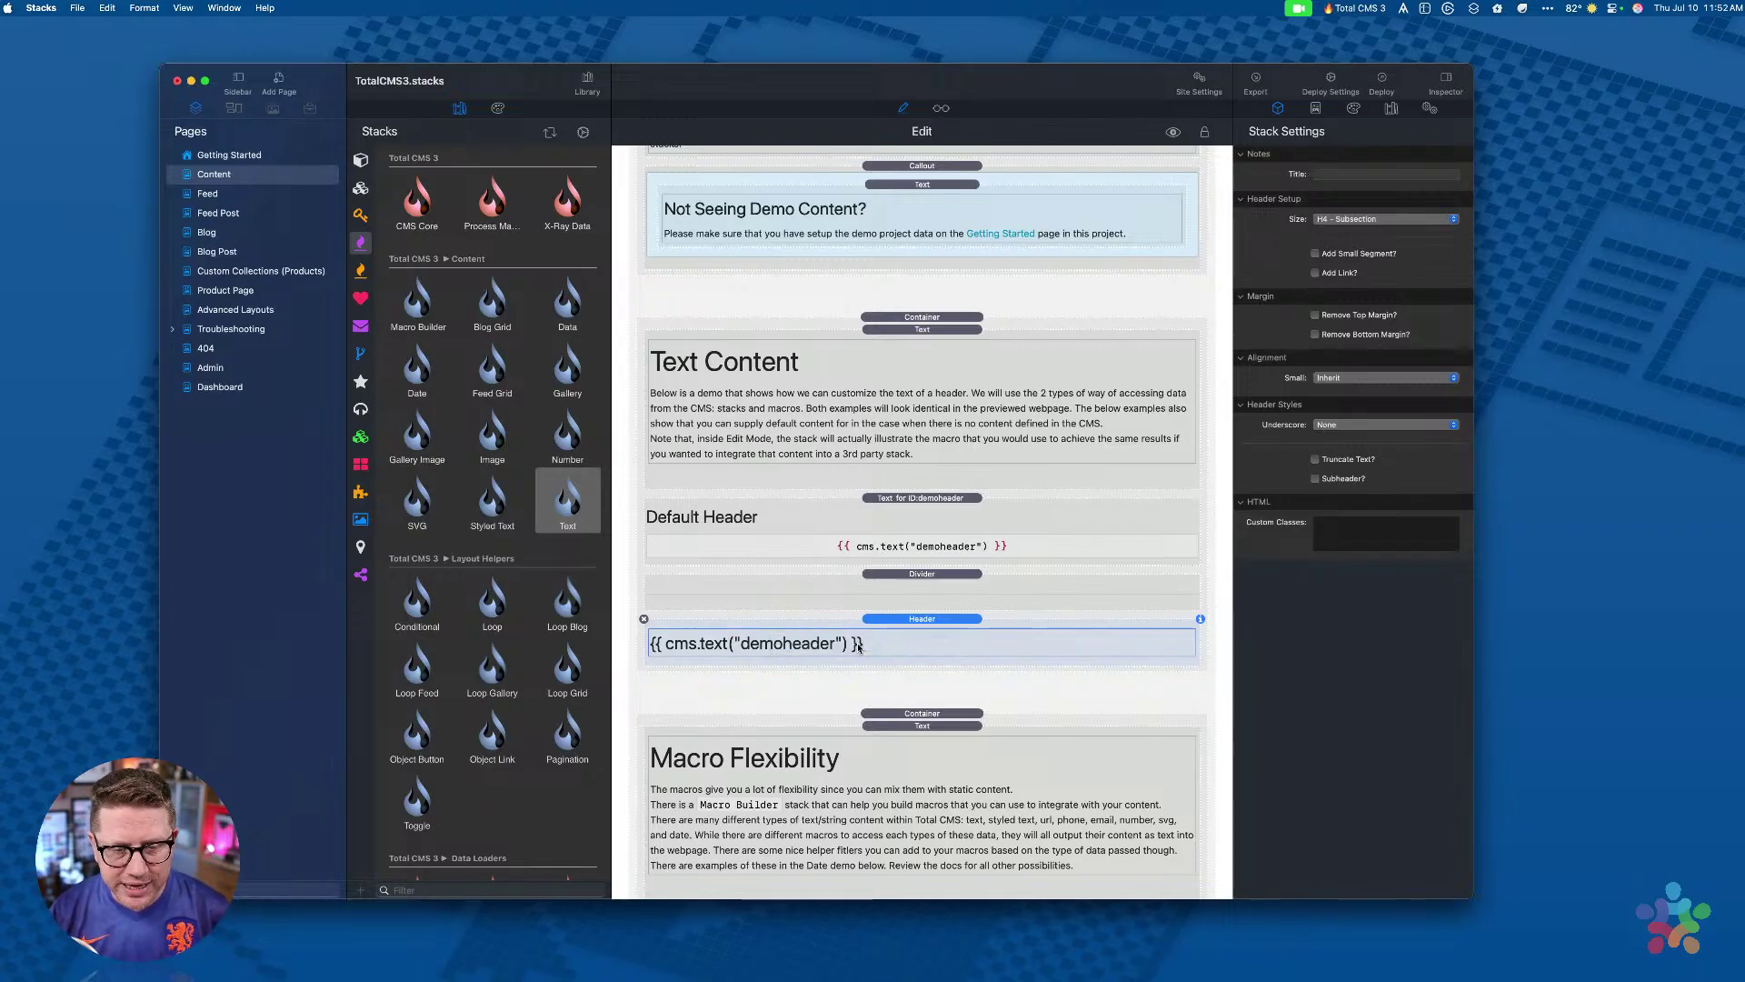
key(Left)
key(Left)
key(Left)
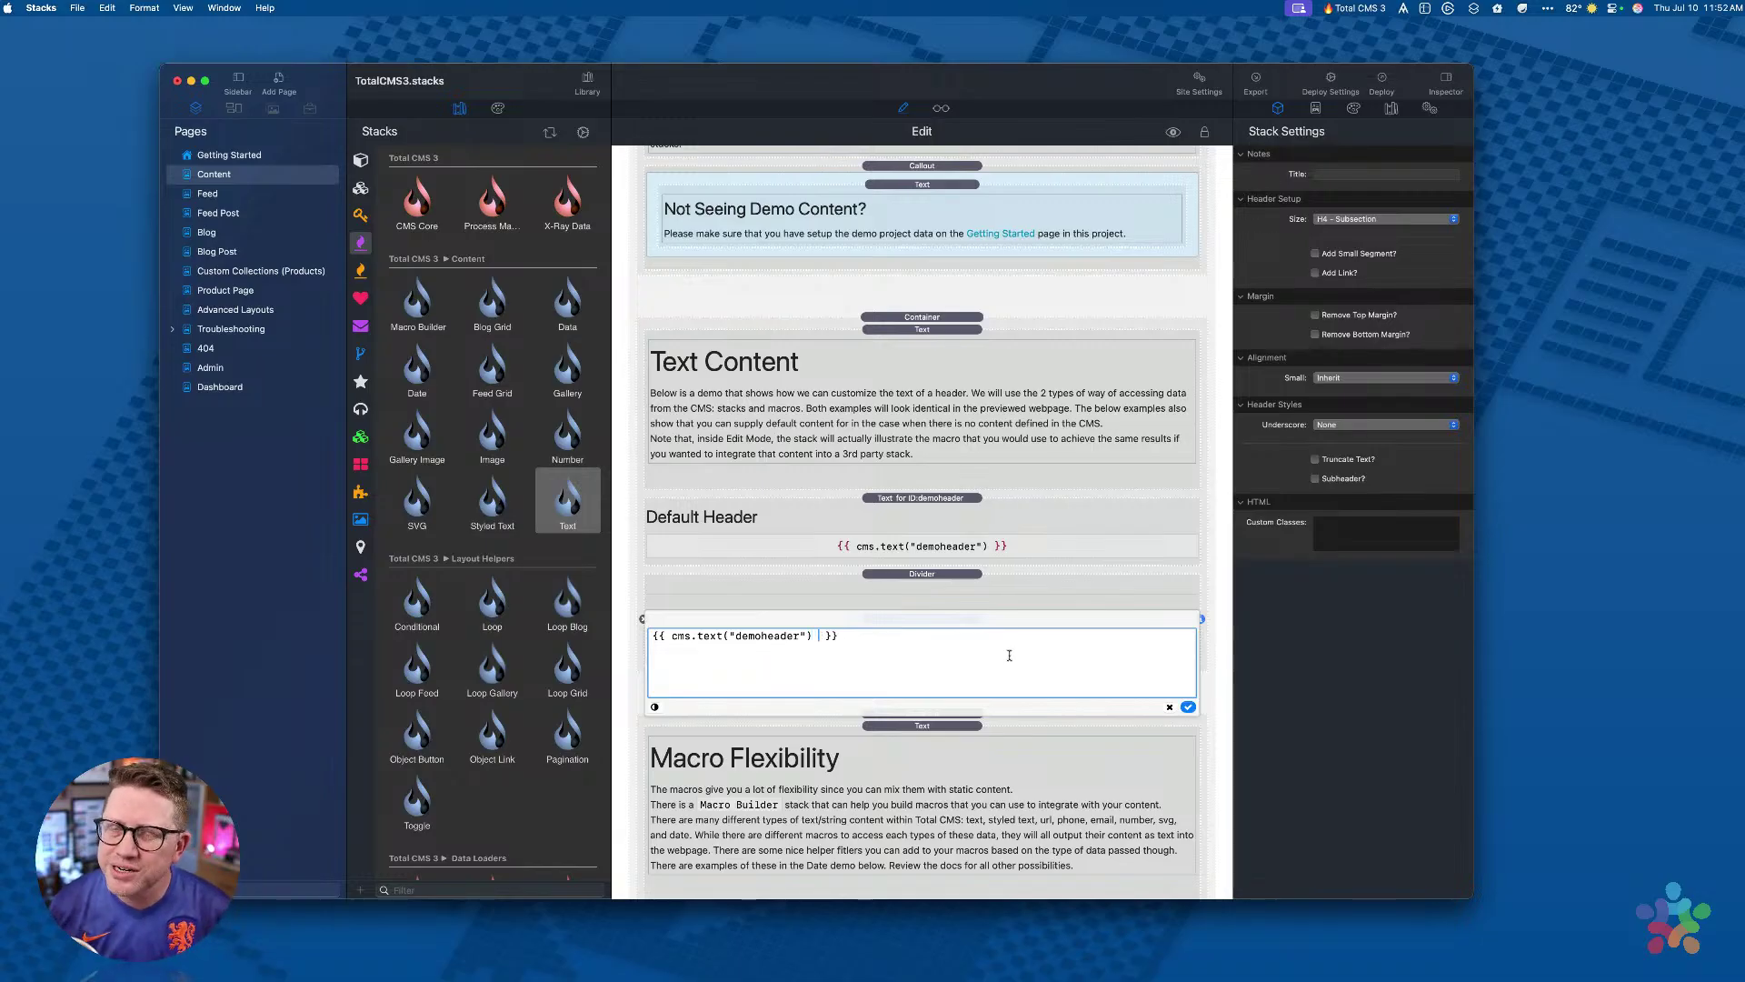
text(|)
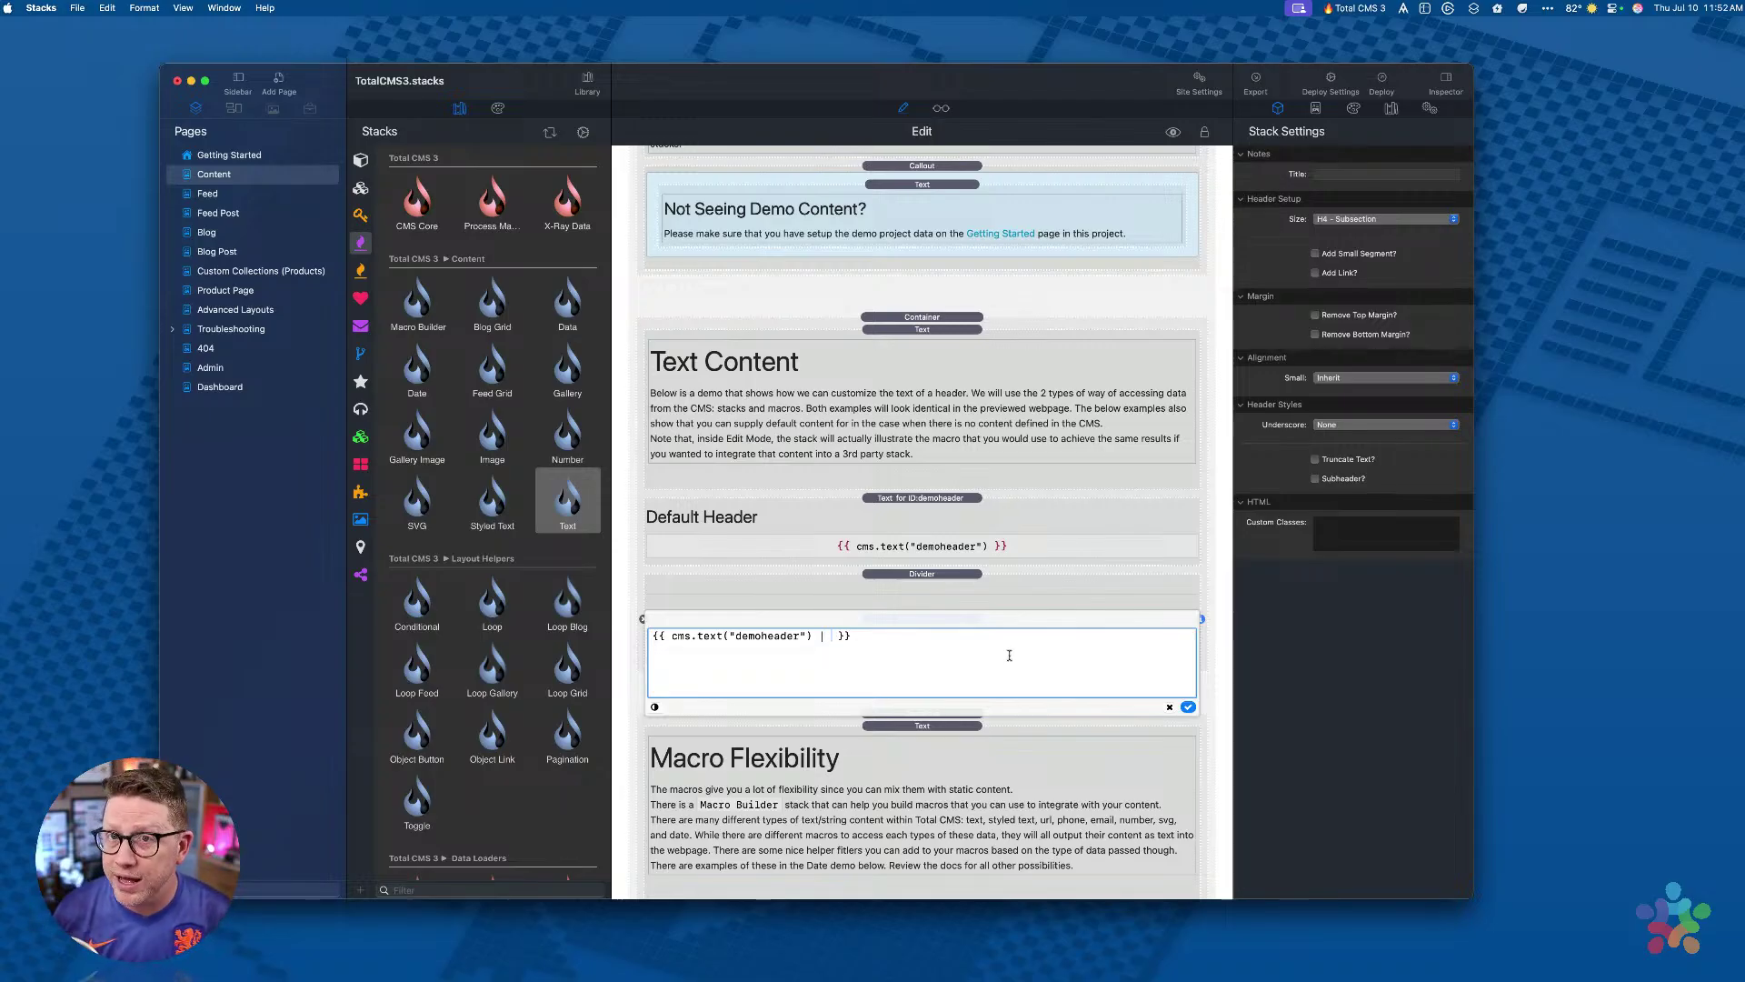
text( defatu)
key(BackSpace)
key(BackSpace)
key(BackSpace)
text(ault("Default)
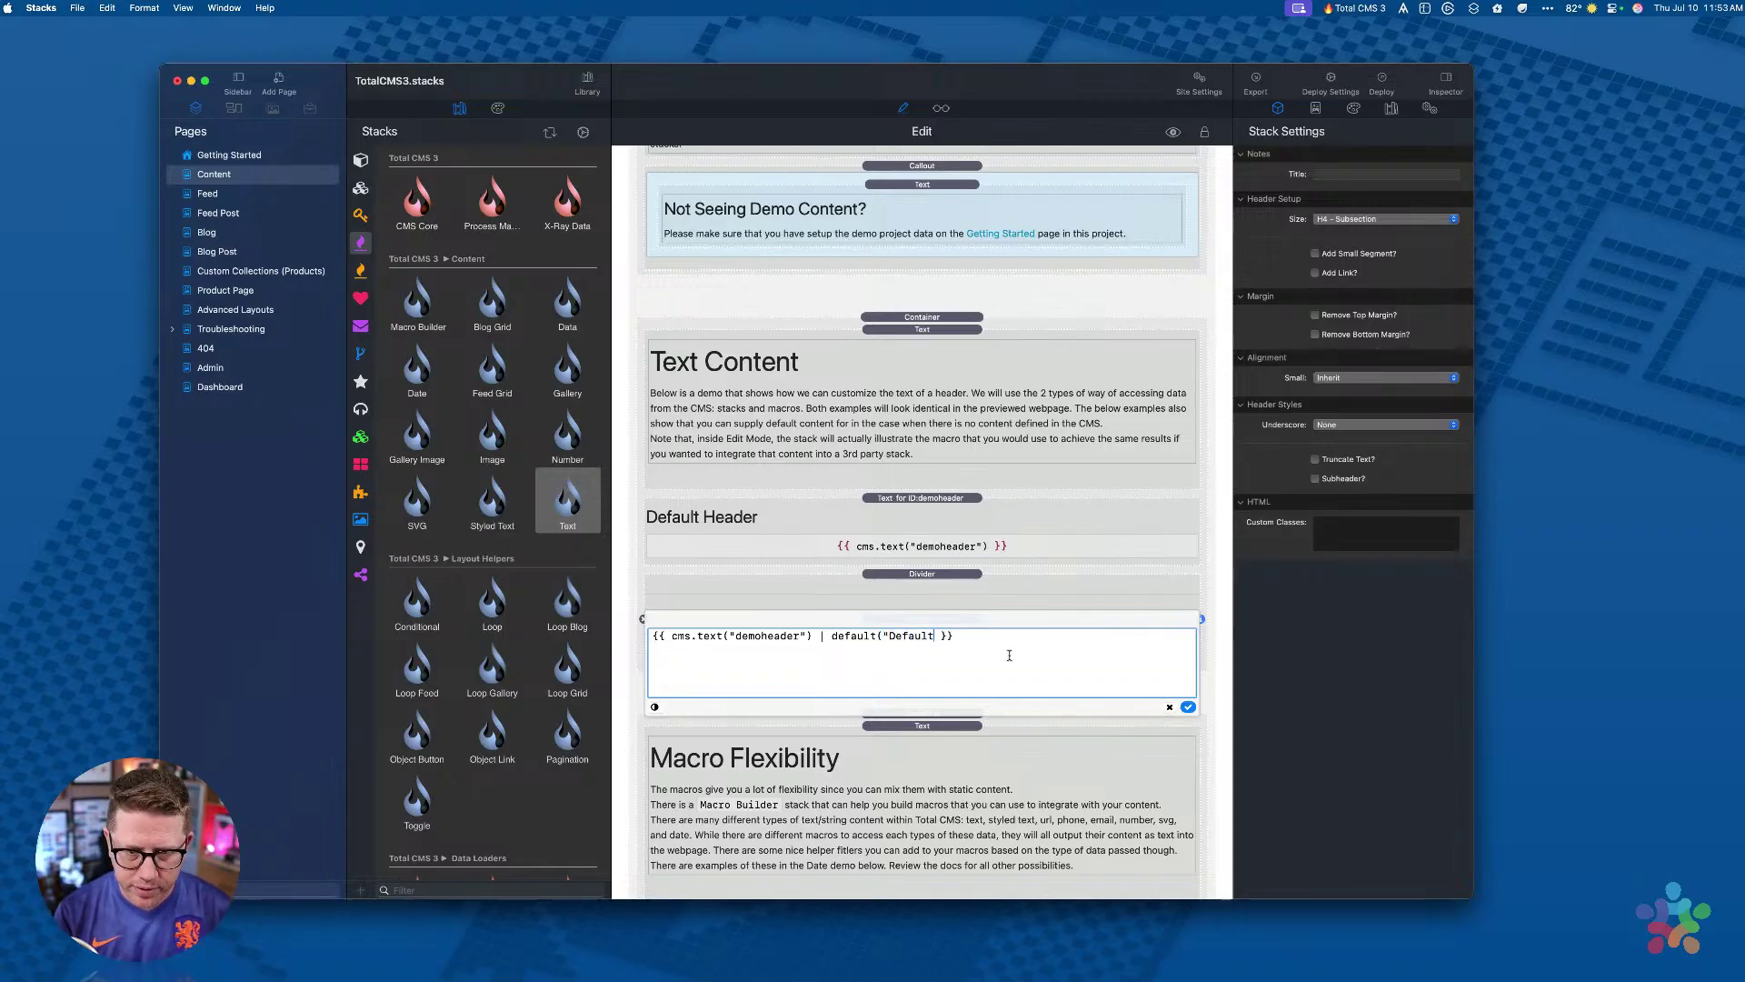
text( Header )
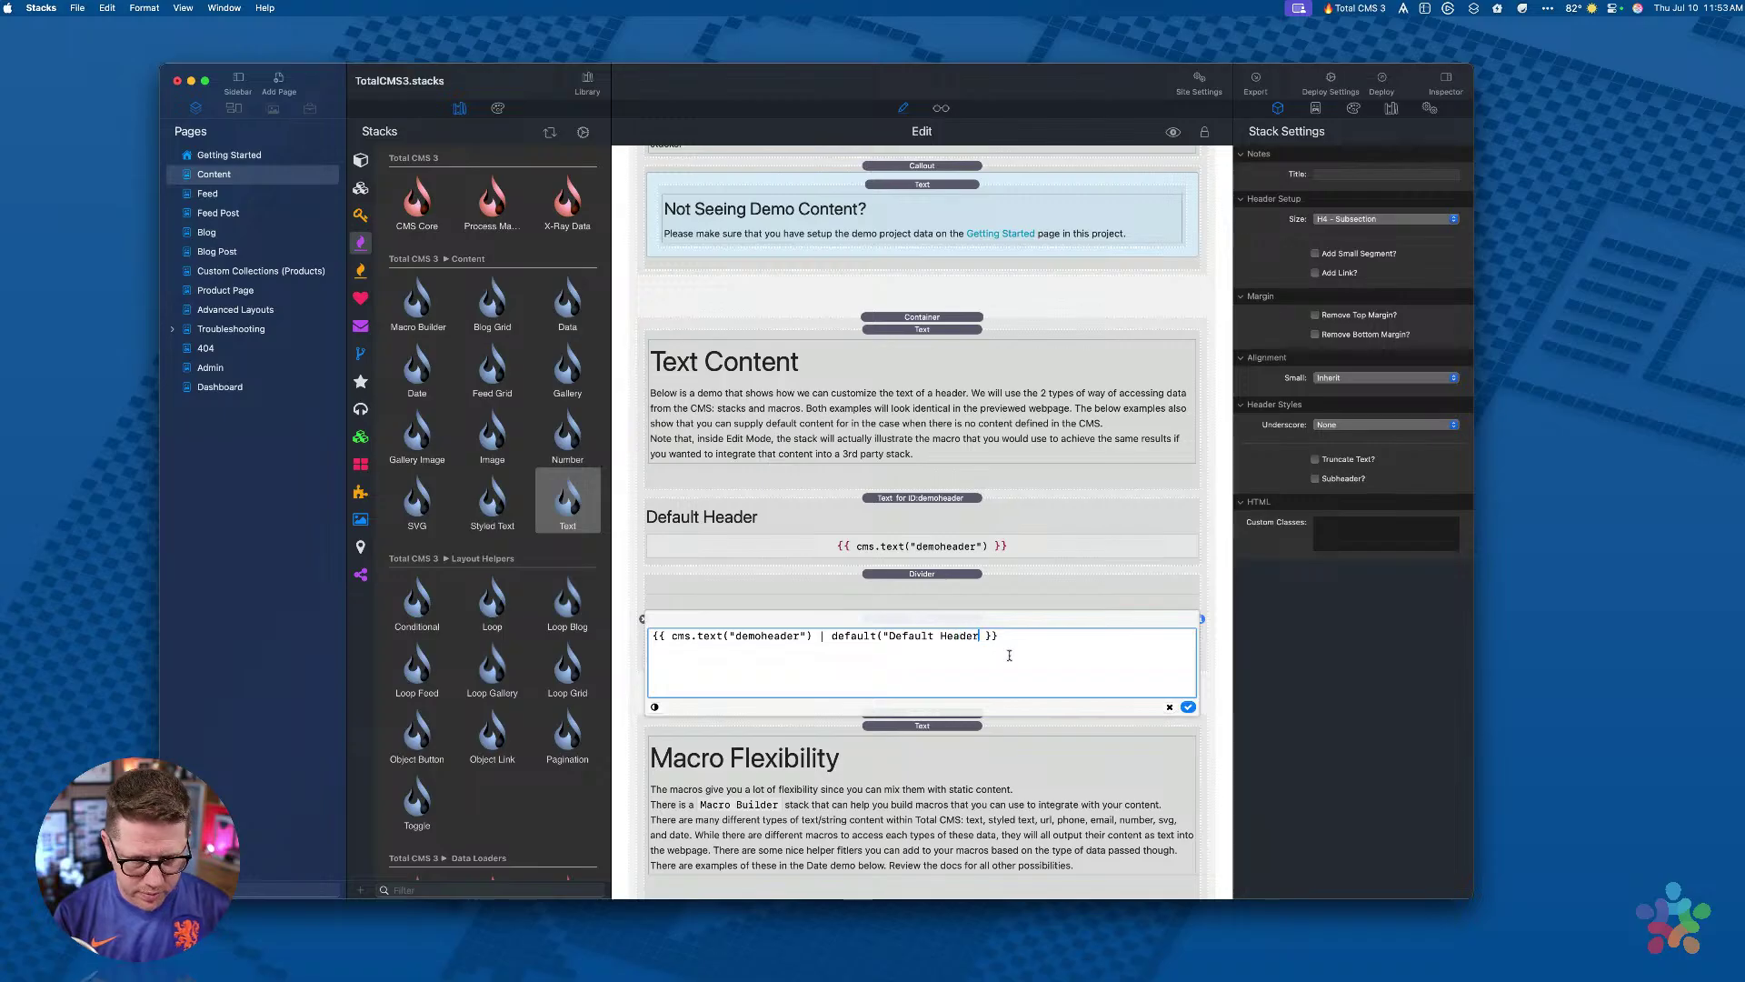
text("))
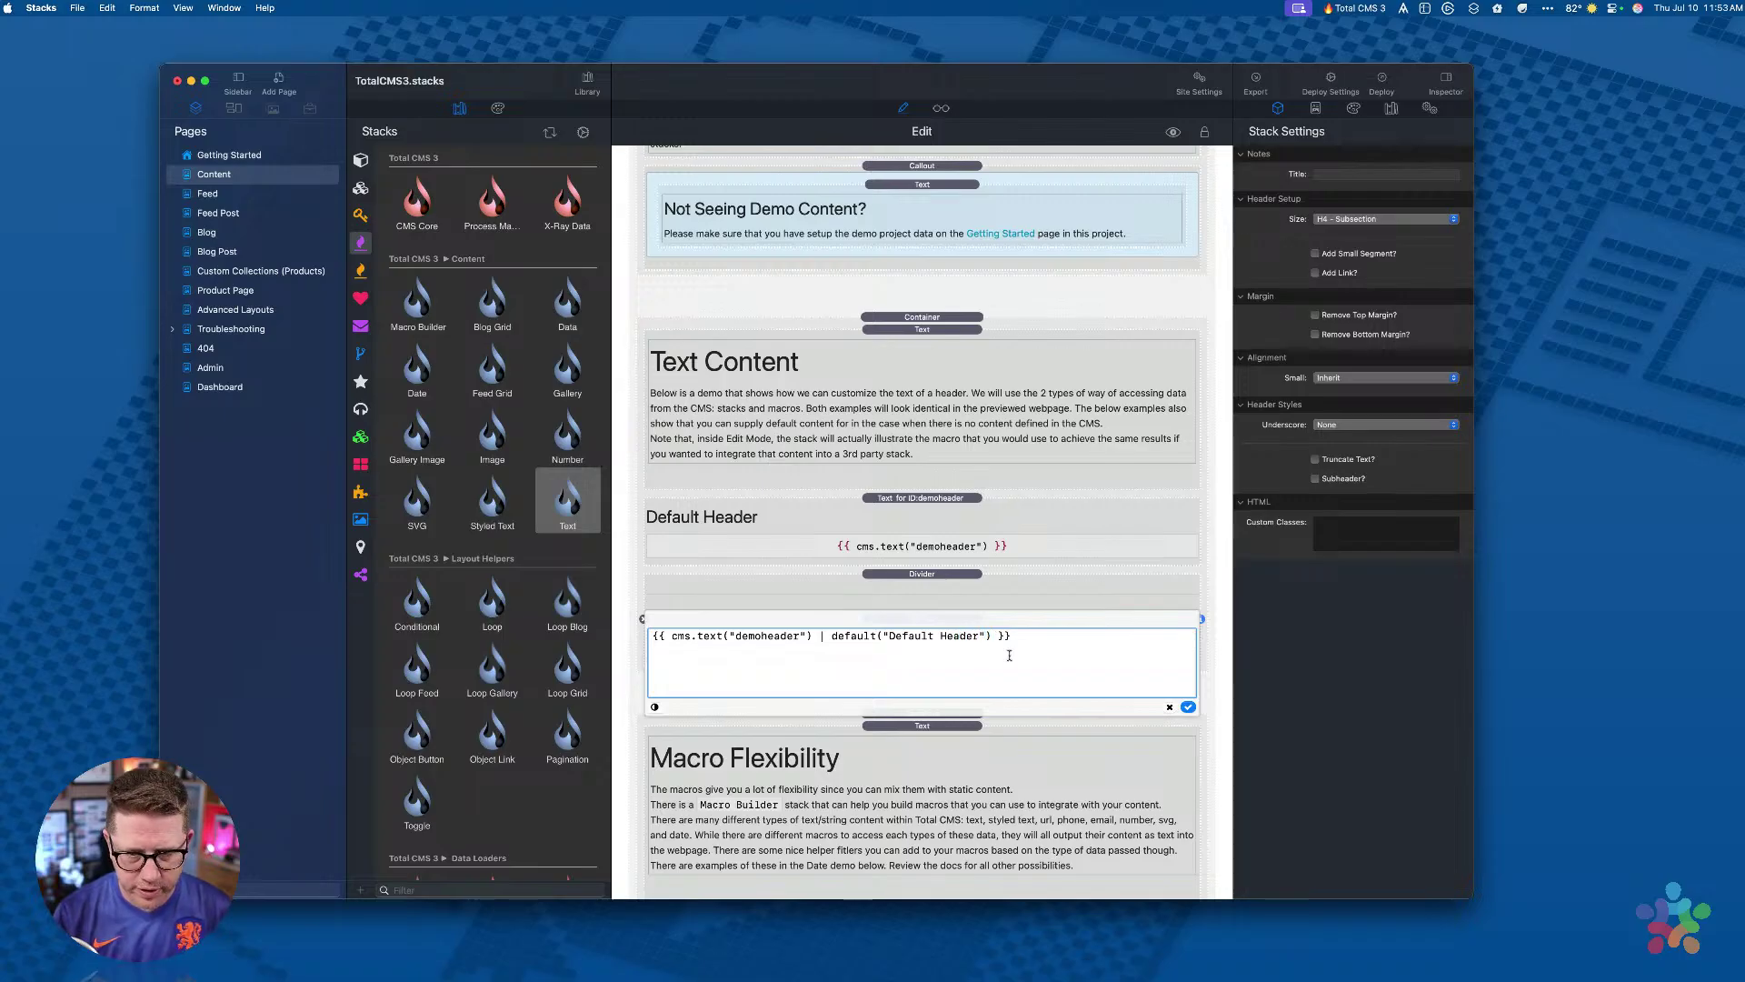
click(1187, 706)
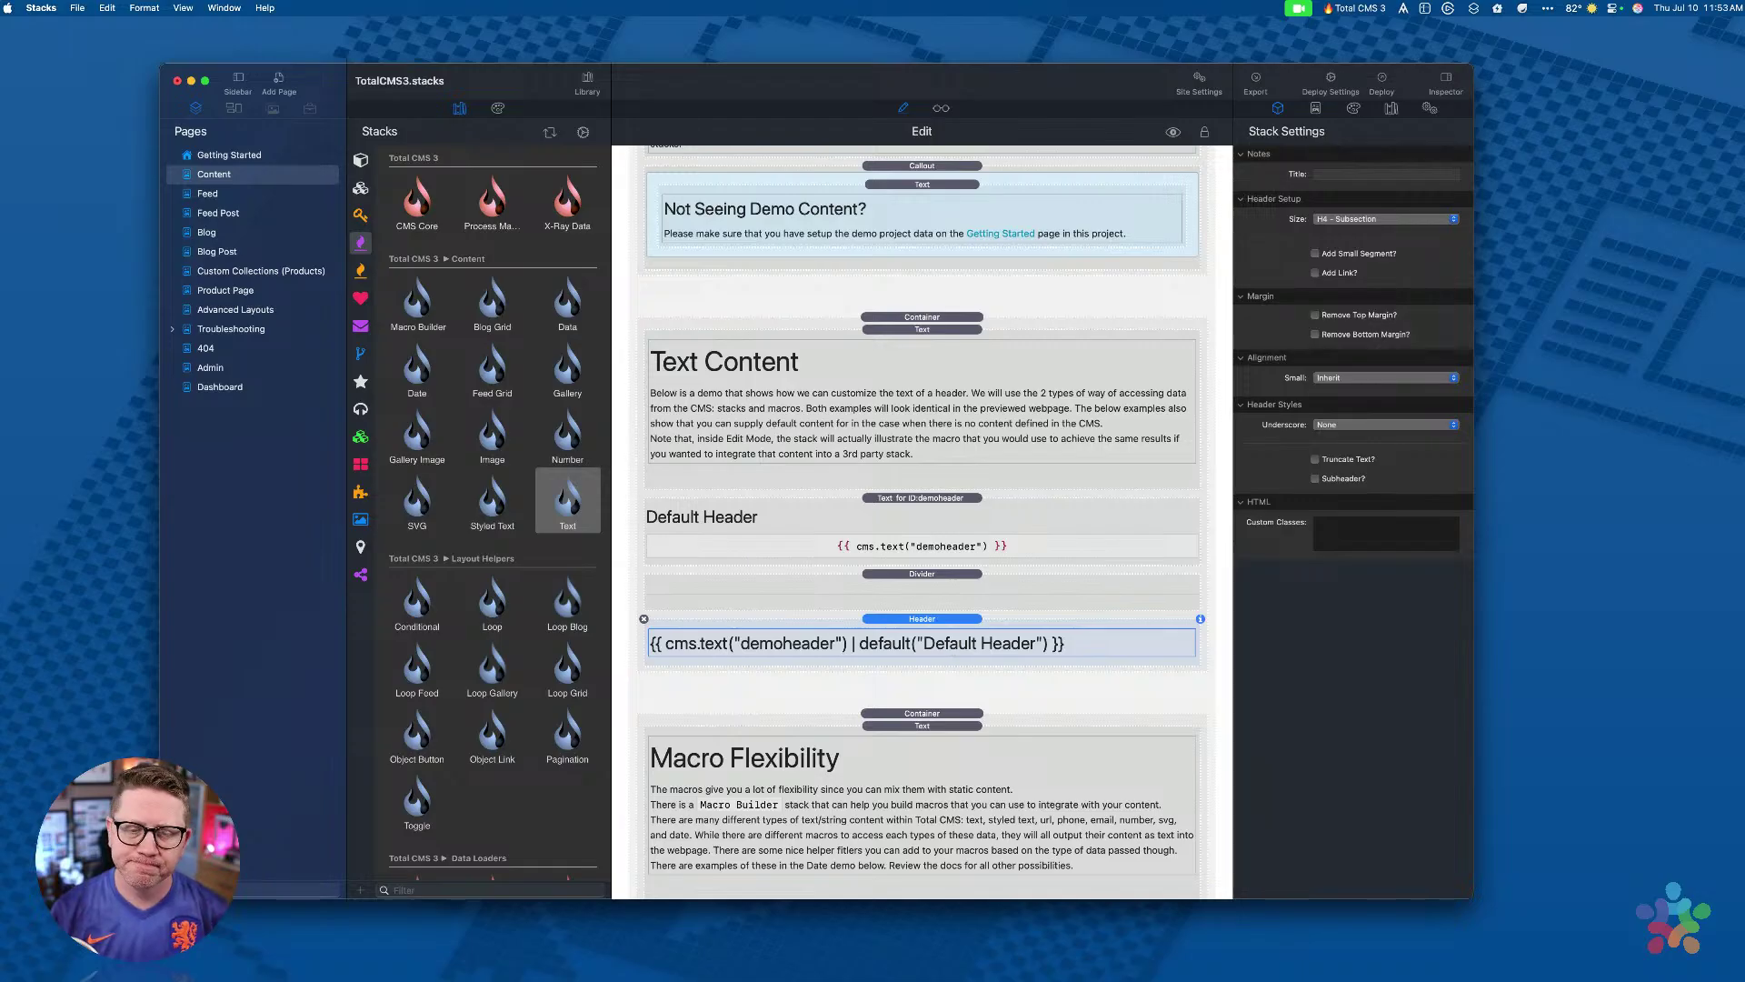
Step: Select the Macro Builder stack below Macro Flexibility to view its URL / myobject CMS setup
scroll(928, 613, down, 5)
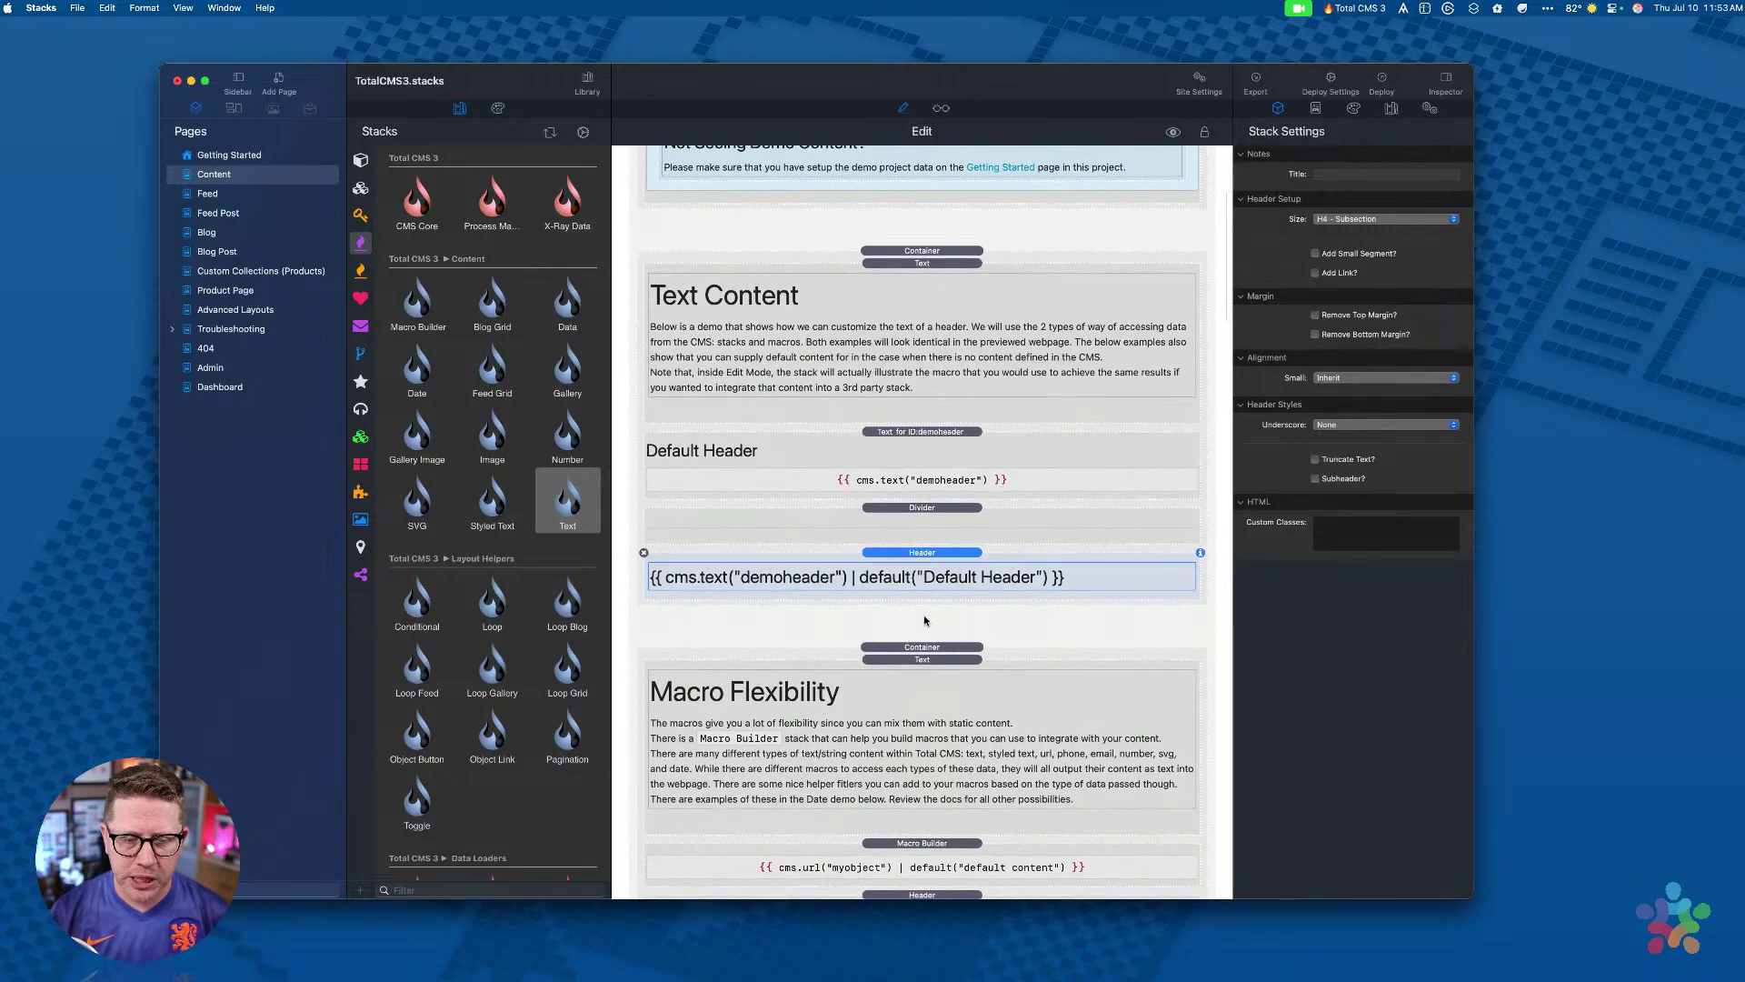
scroll(925, 620, down, 1)
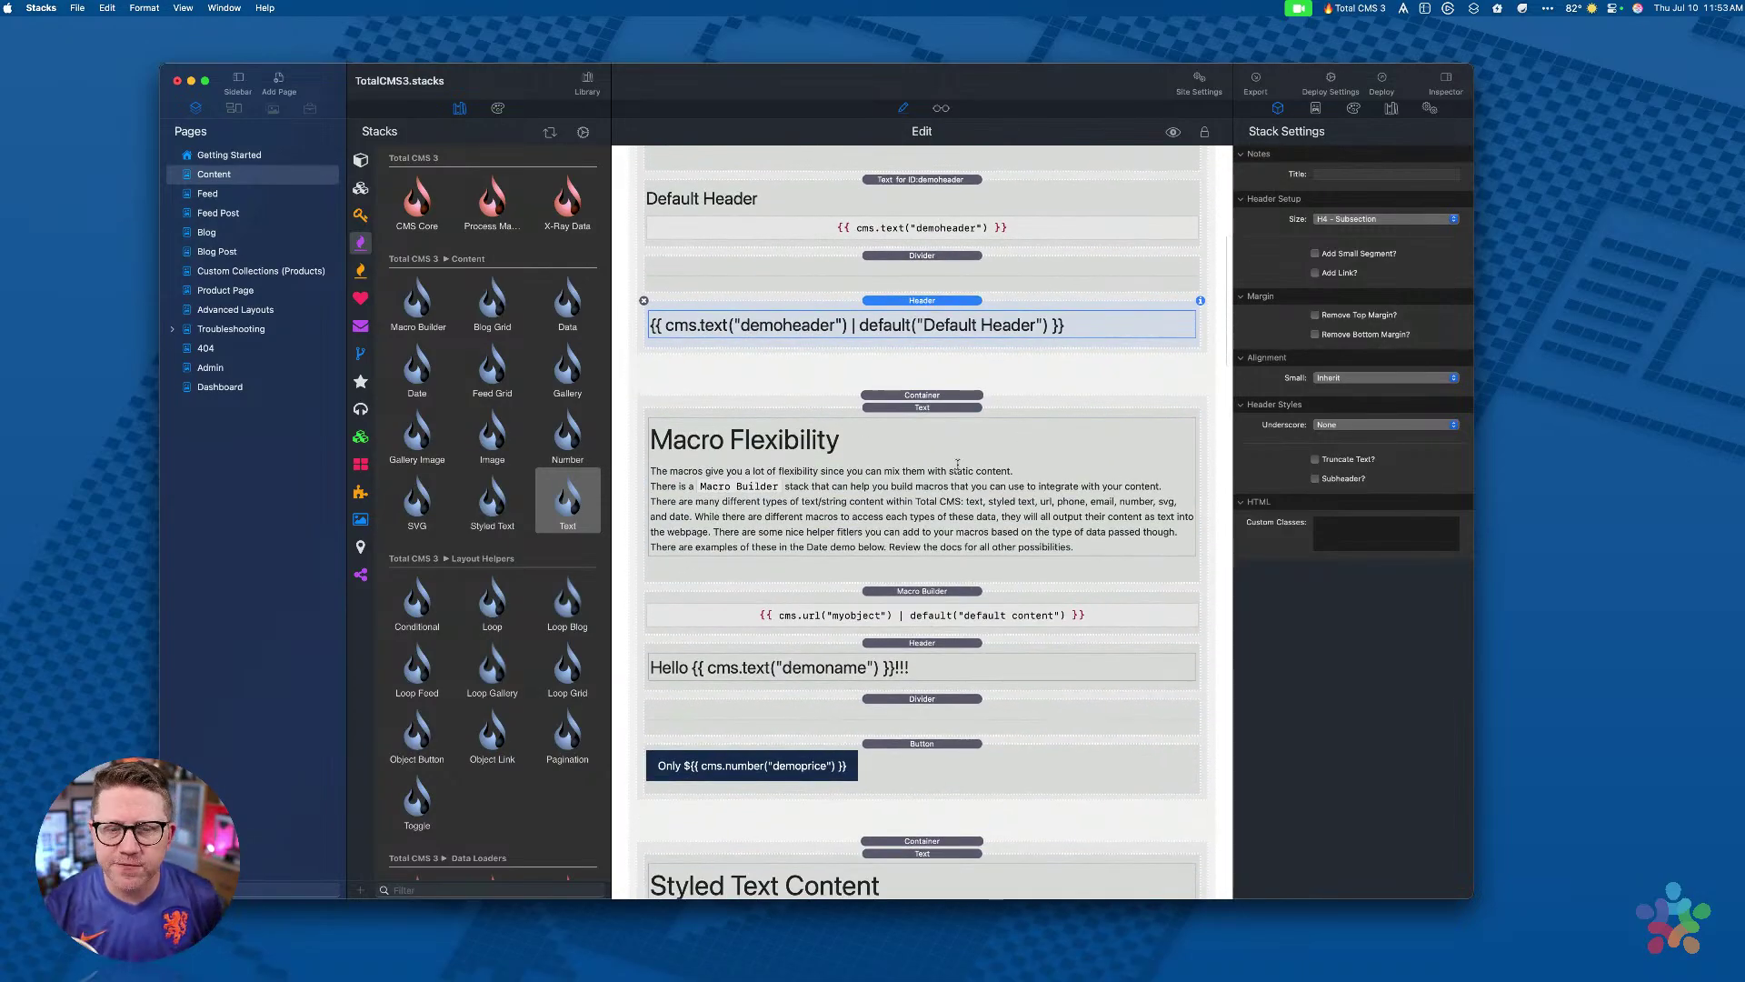
click(929, 414)
scroll(929, 399, down, 3)
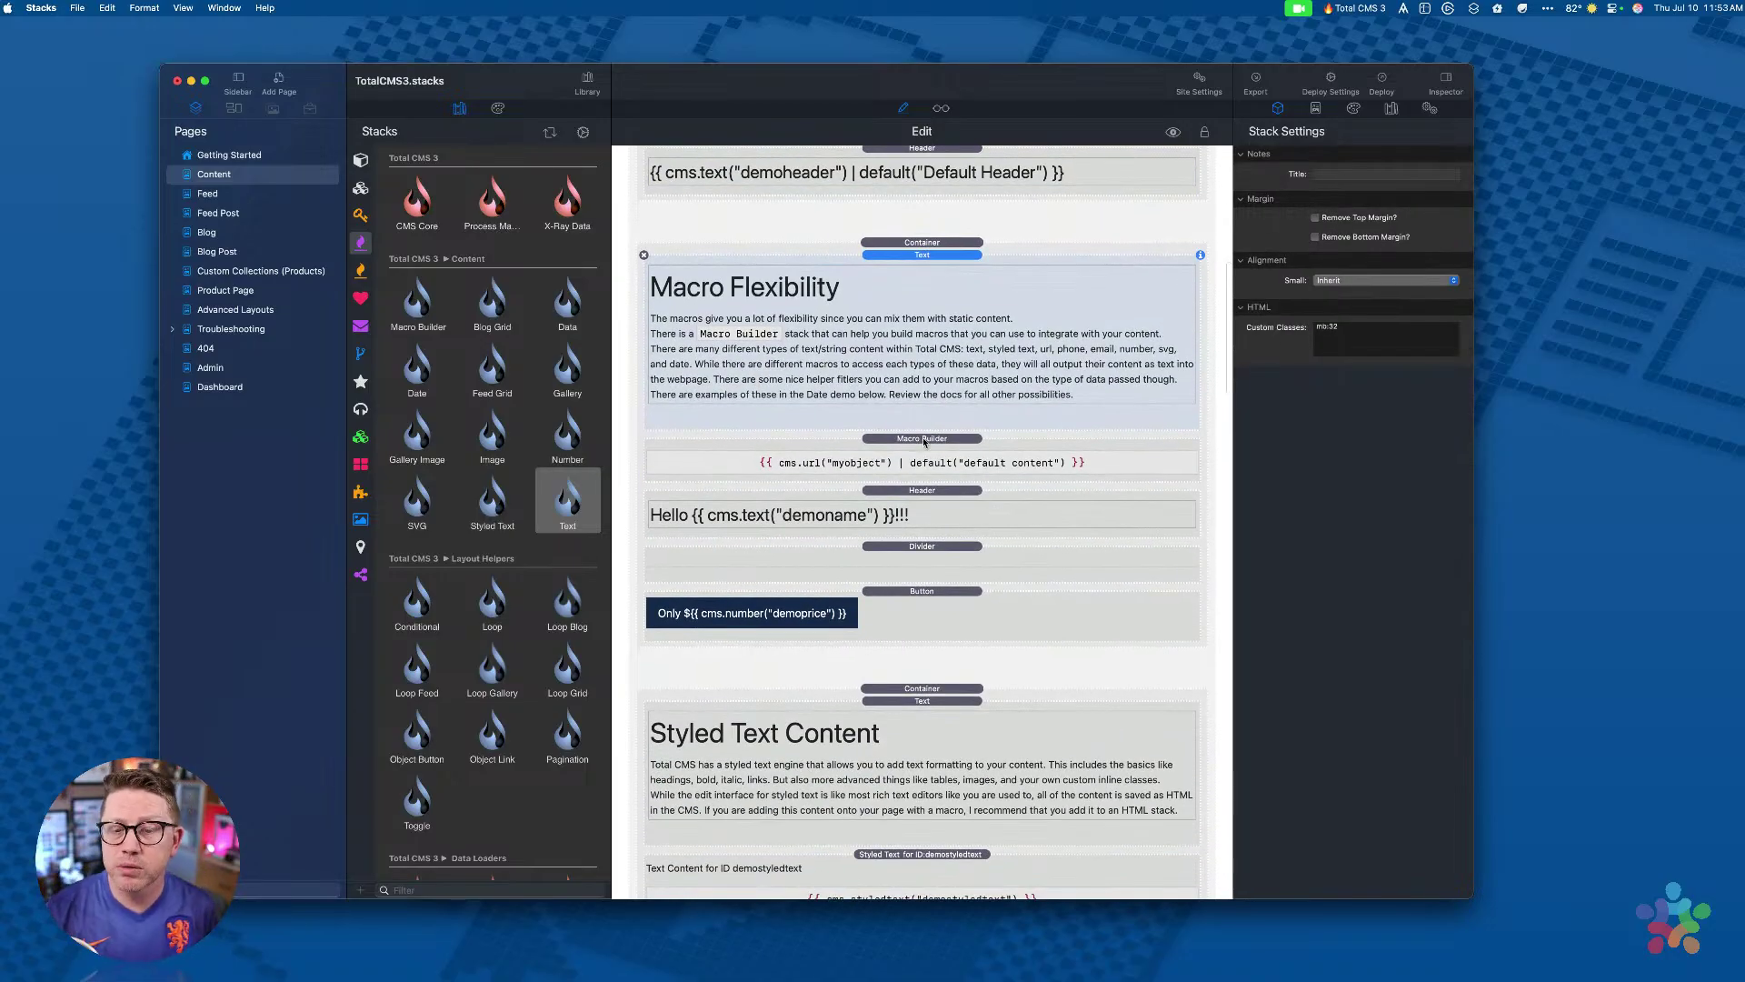
click(923, 441)
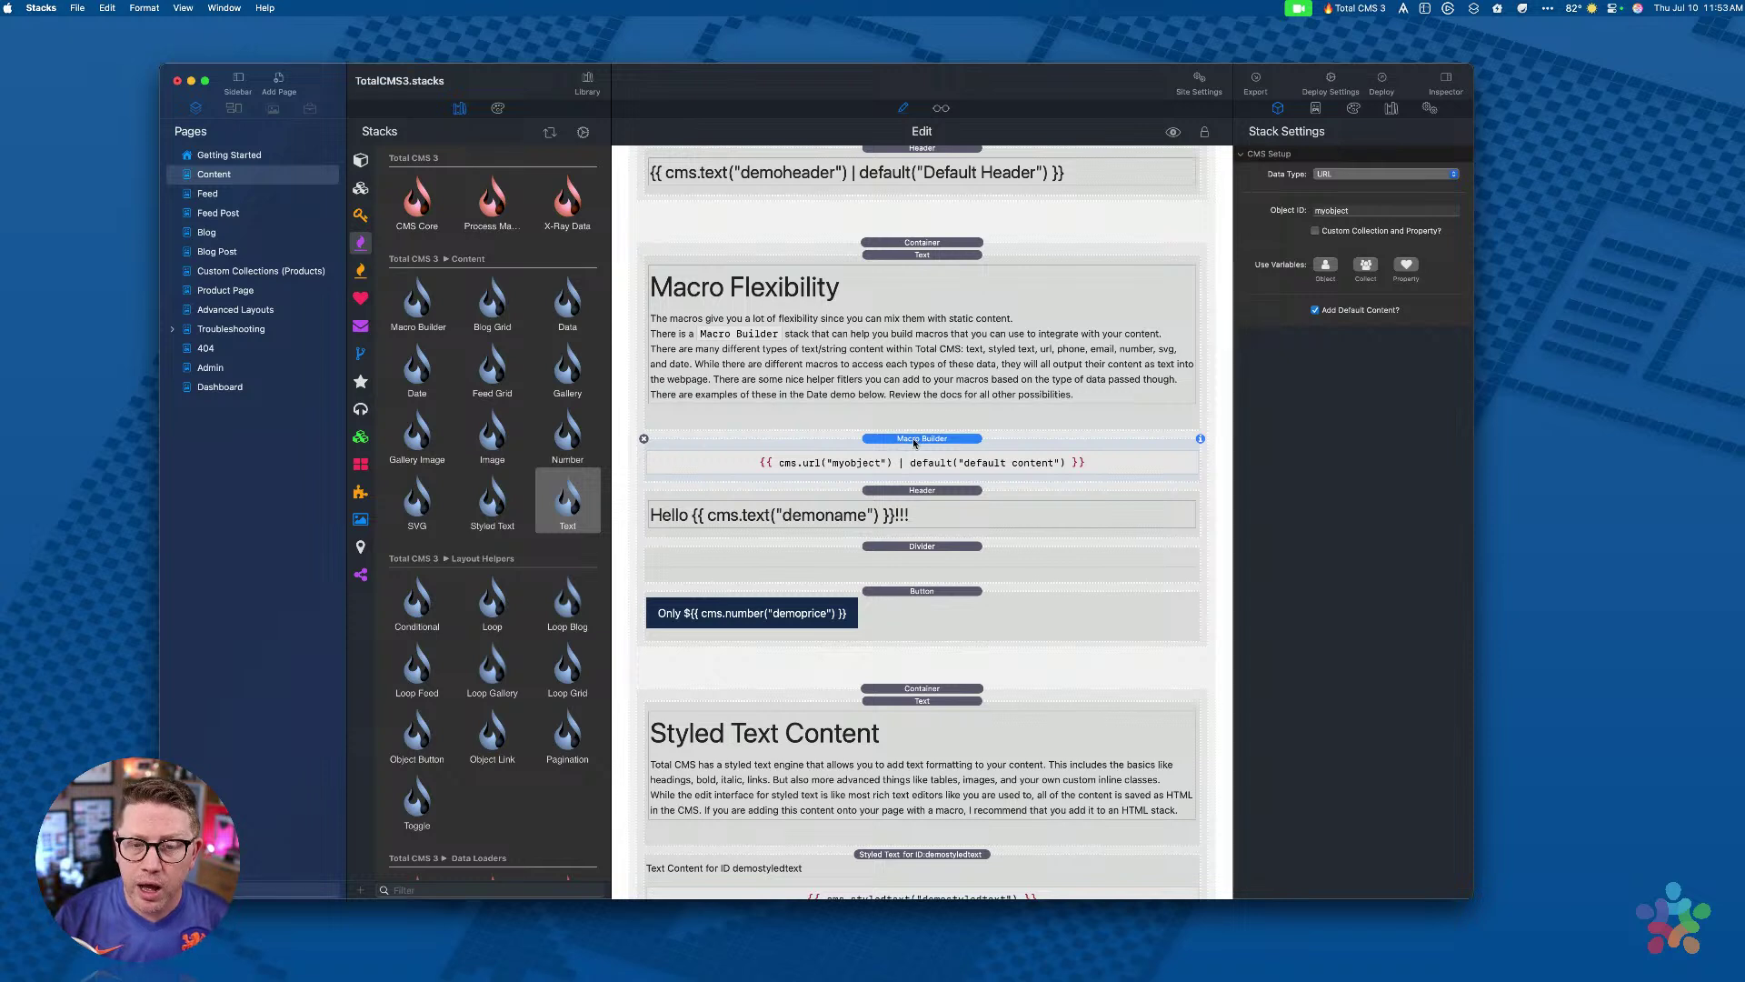
click(431, 309)
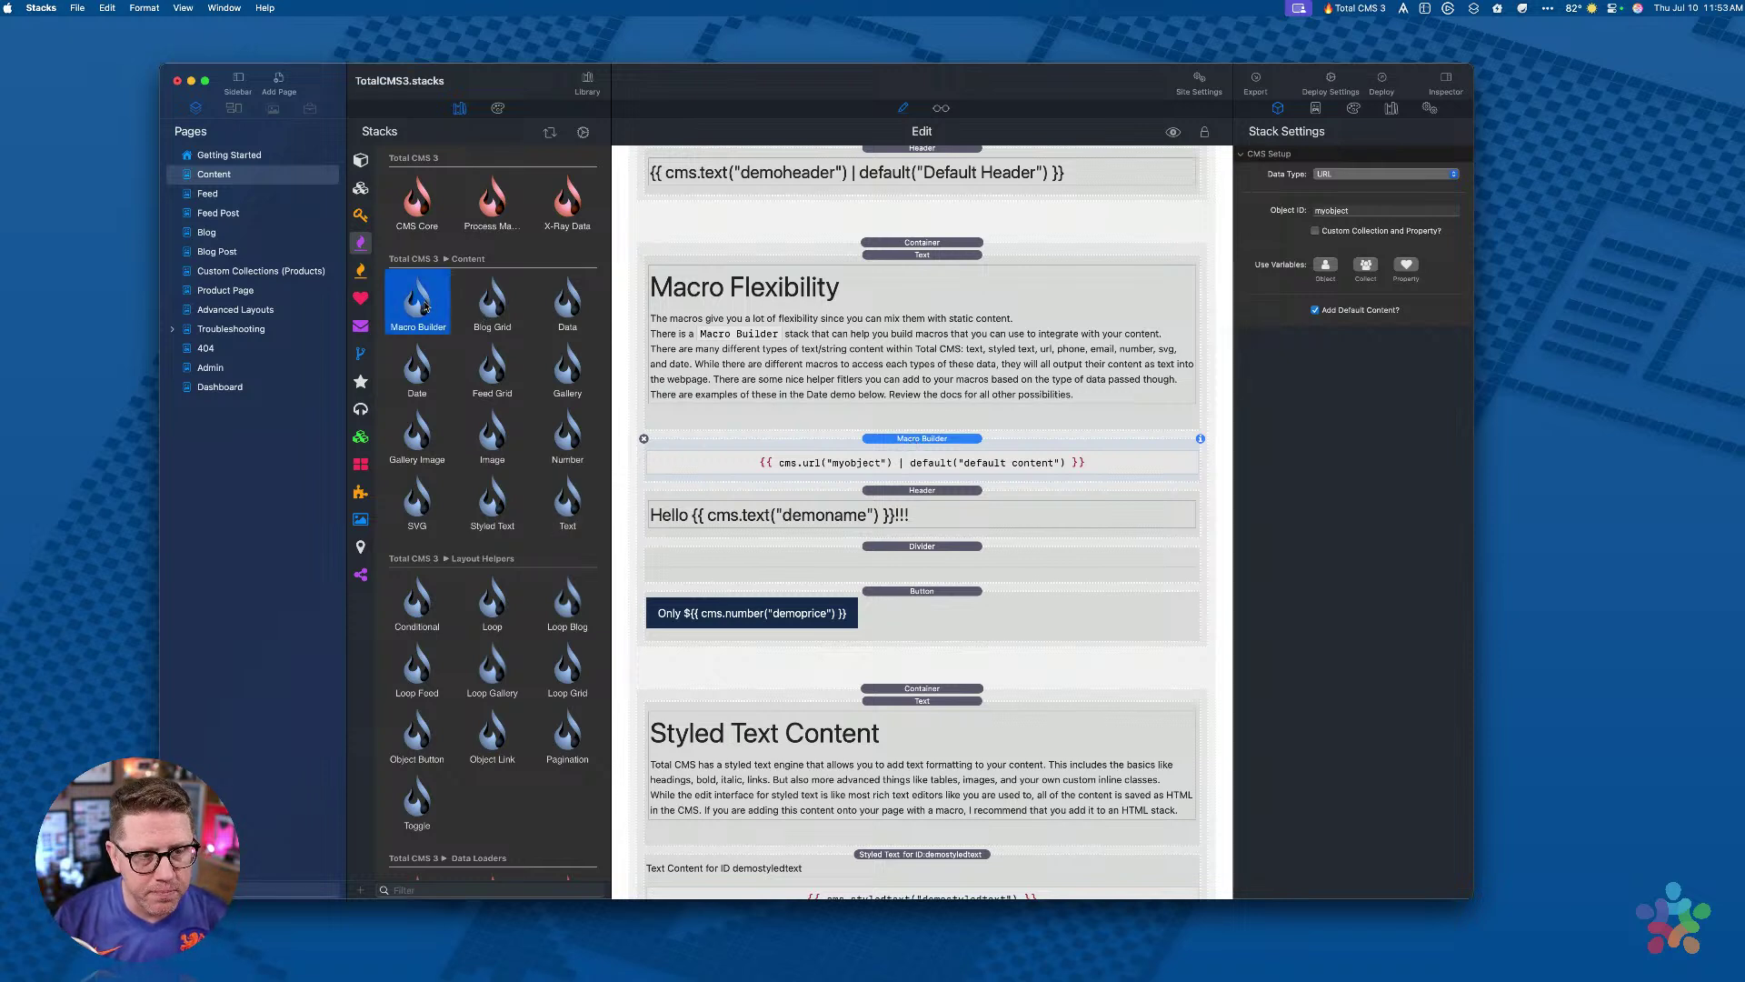
click(907, 429)
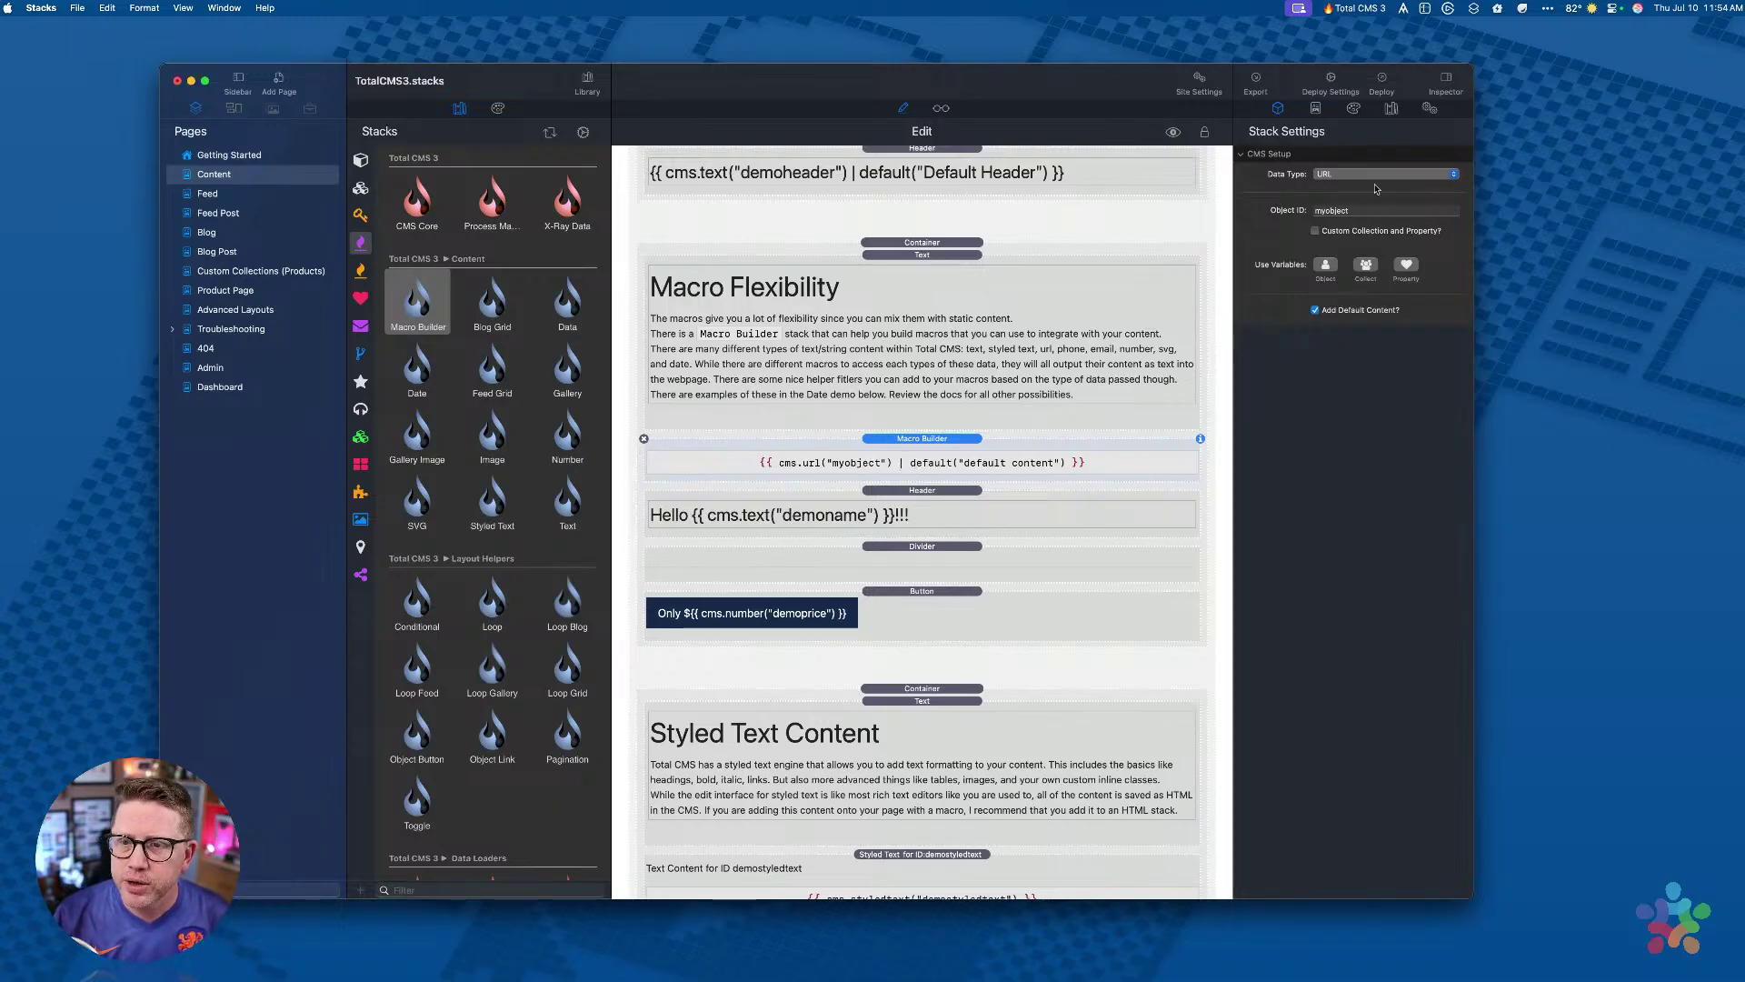
Step: Try the Date, Color and Alt Text data types, then settle on SVG for cms.svg("myobject")
click(1338, 173)
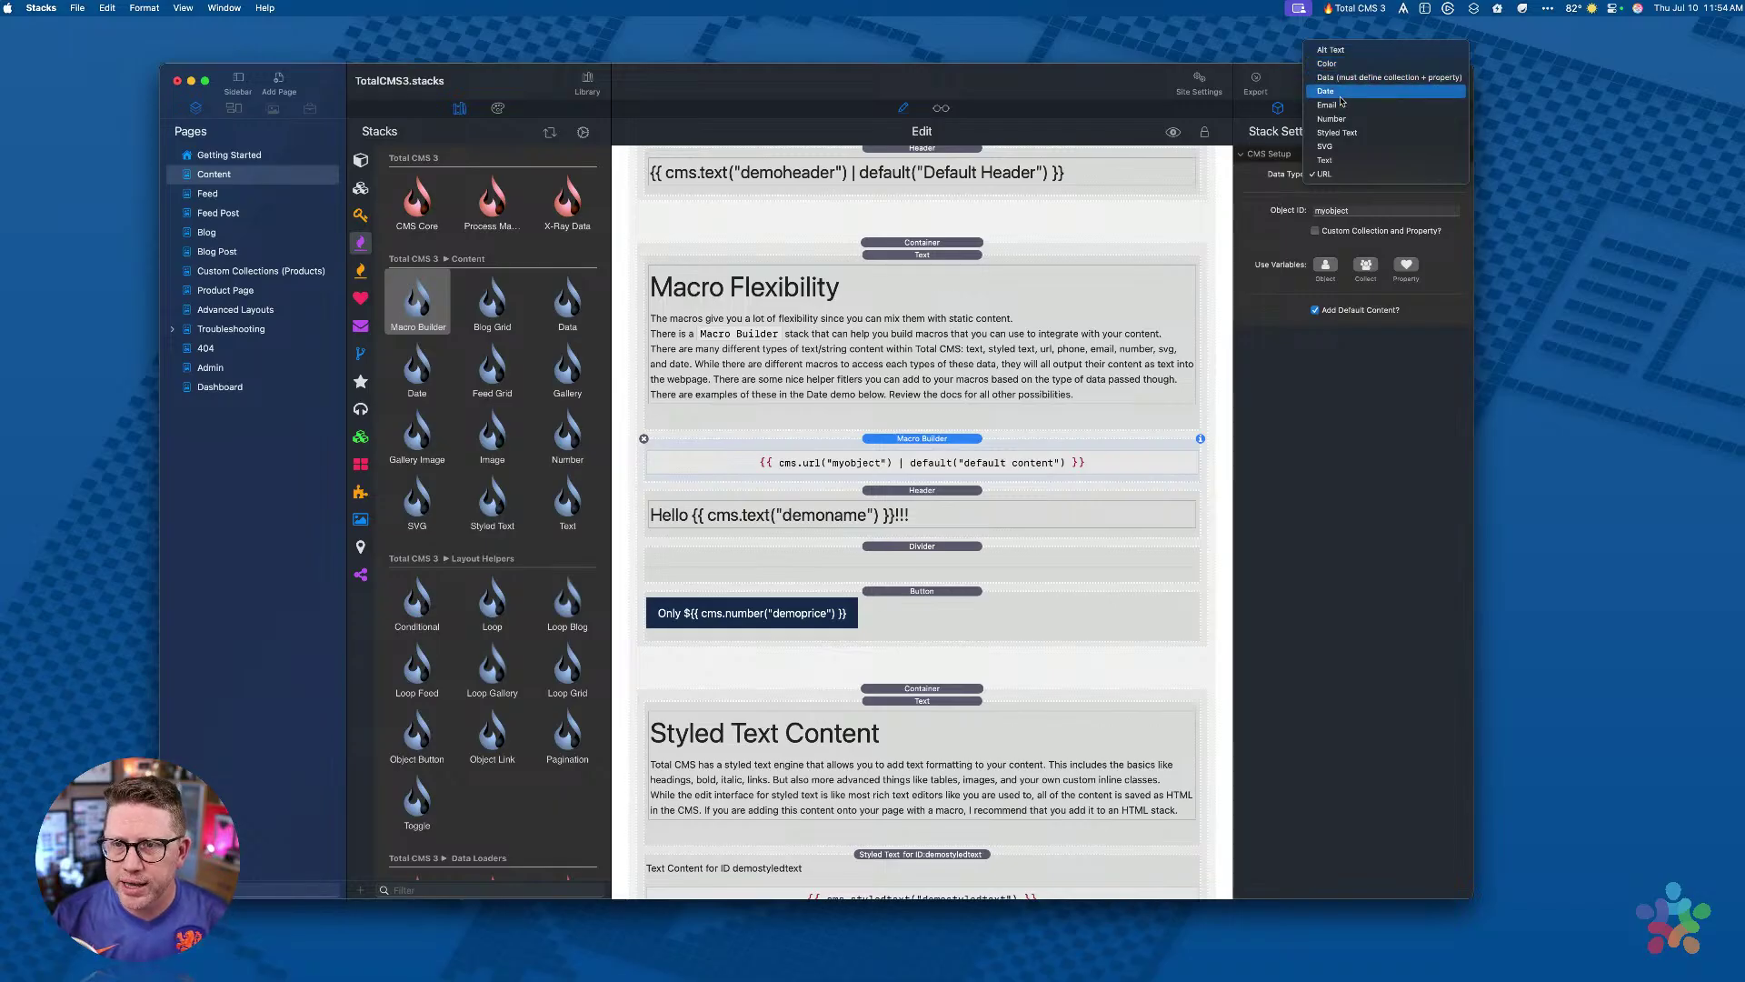
click(1343, 92)
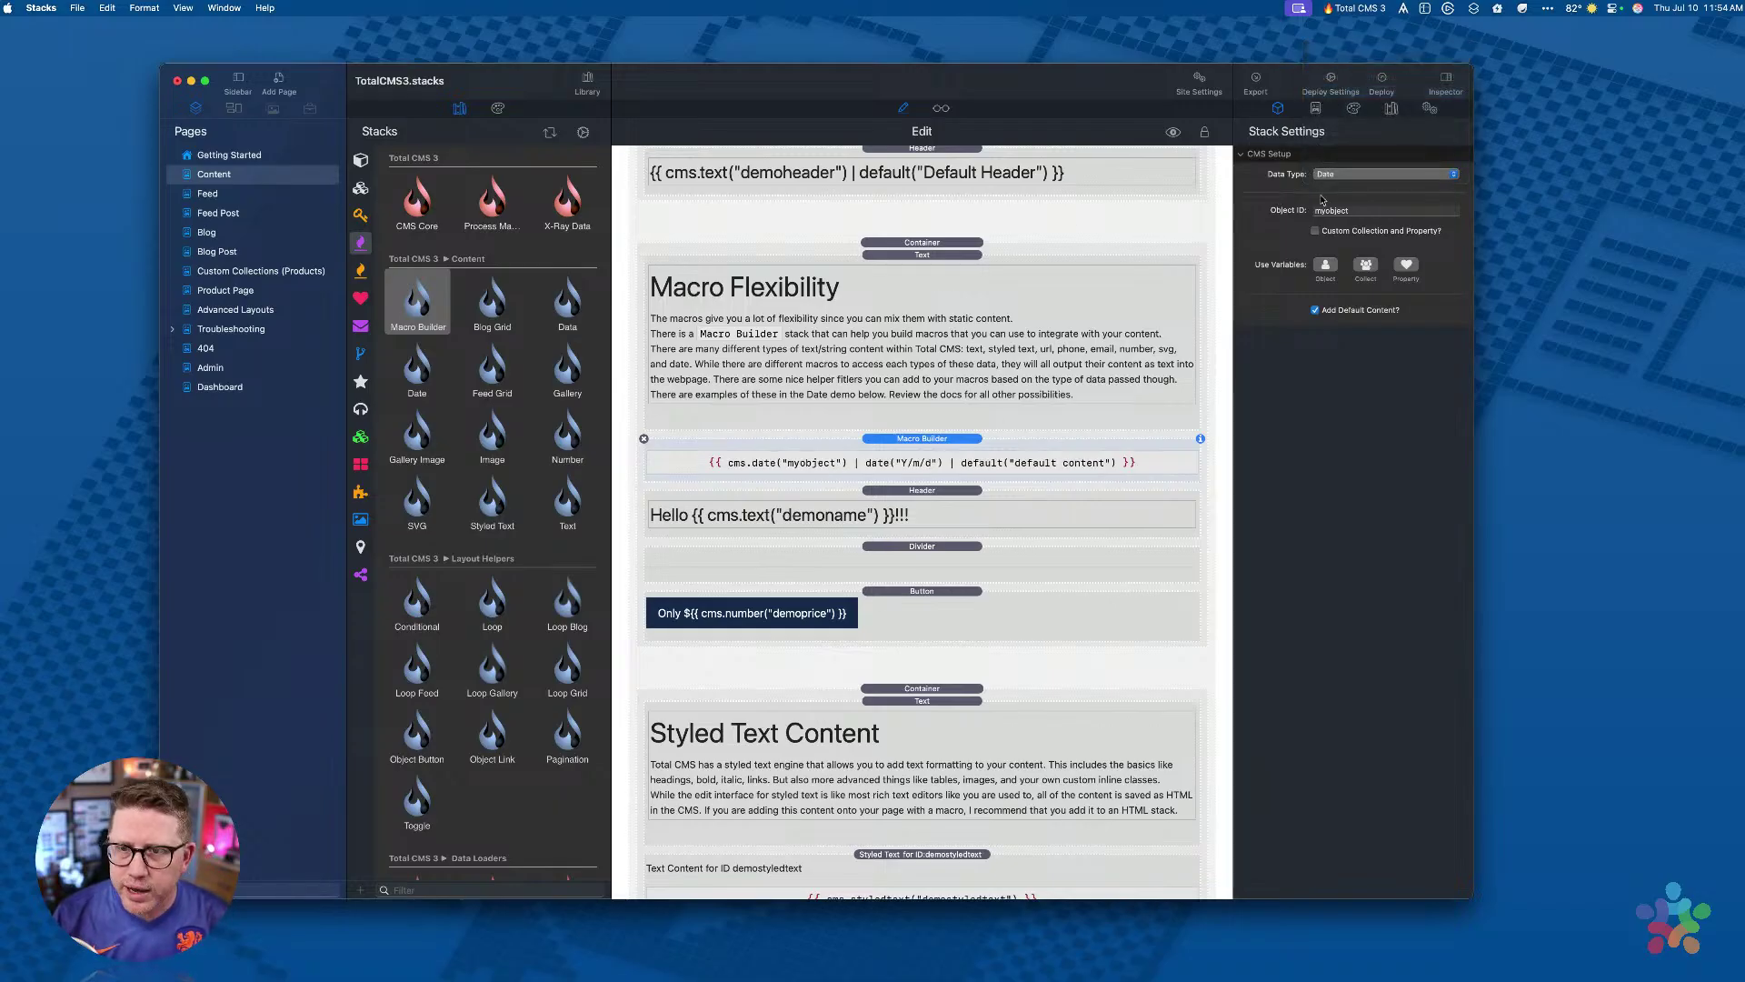
click(1356, 171)
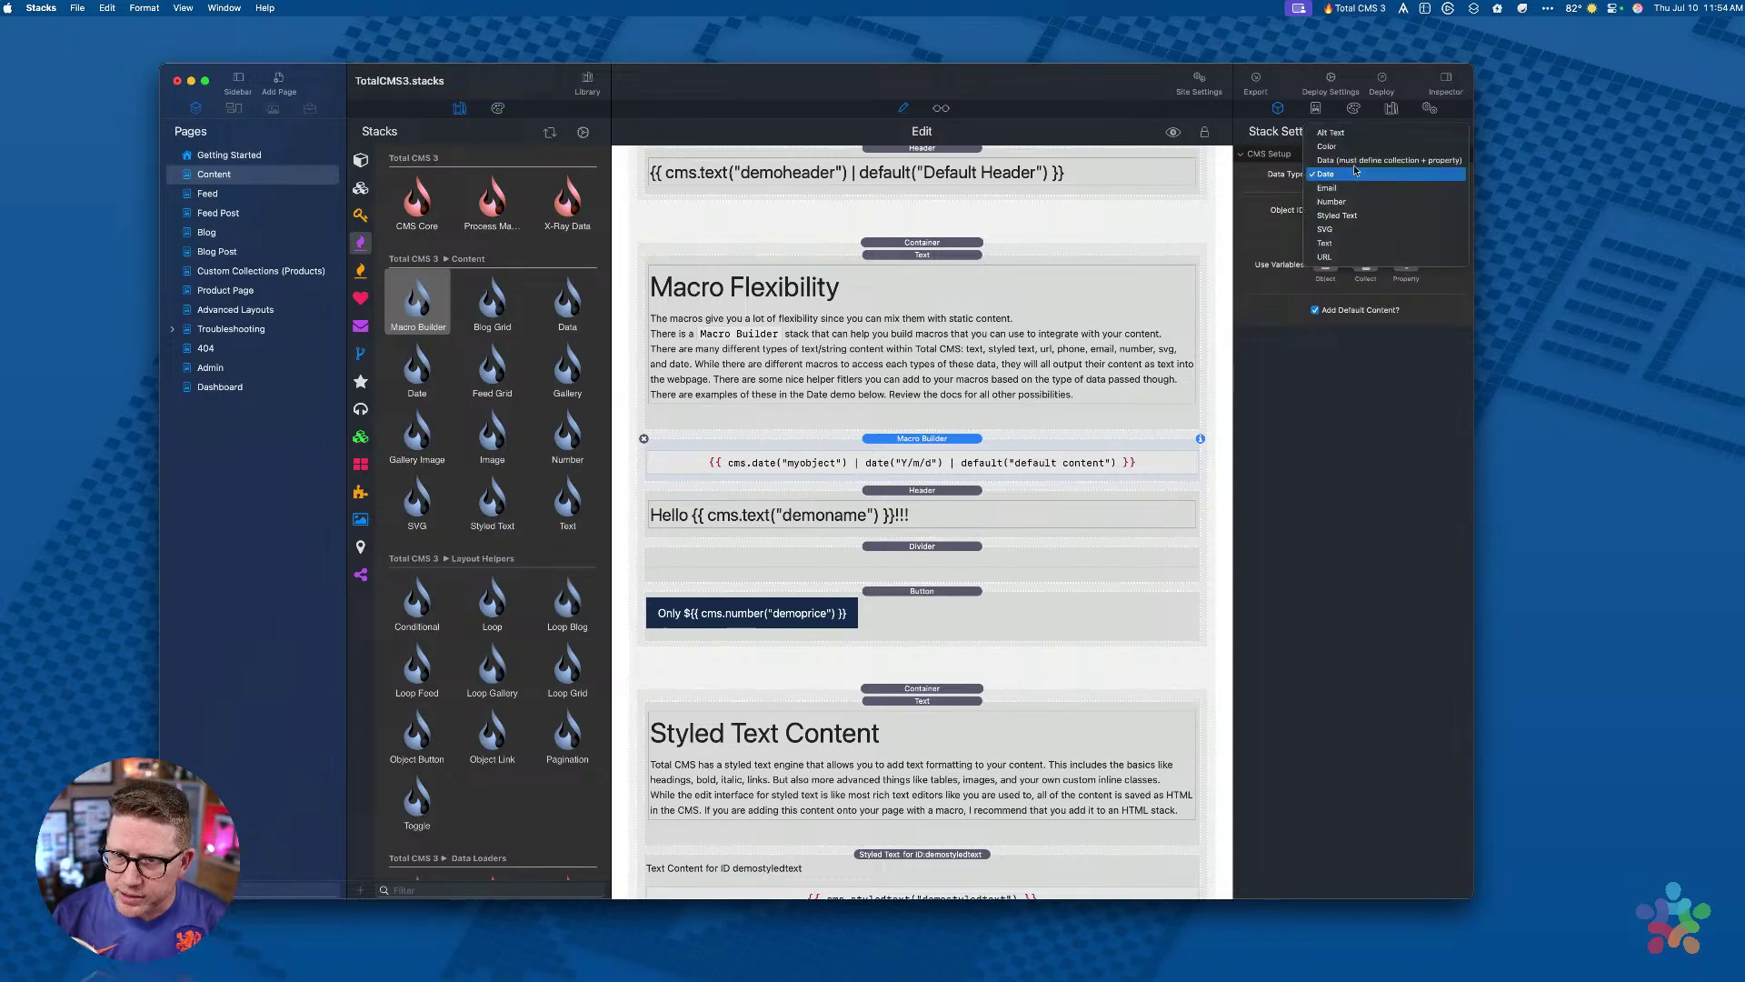
click(1343, 153)
click(1342, 175)
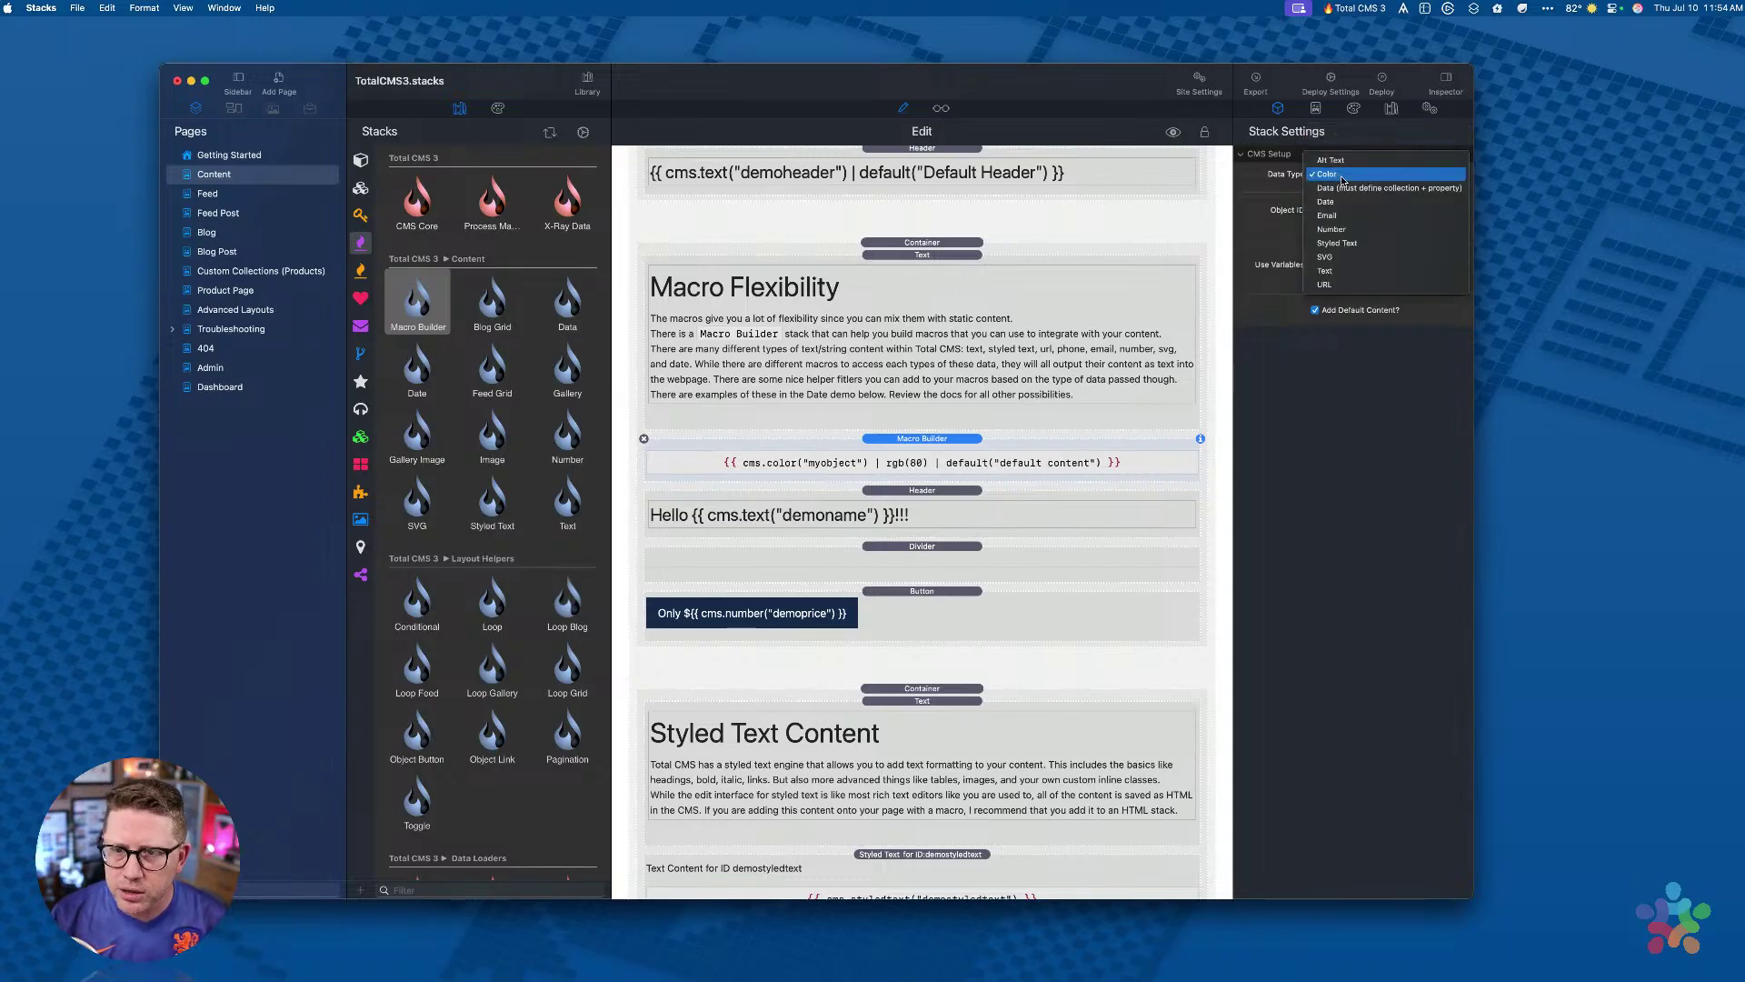
click(1343, 156)
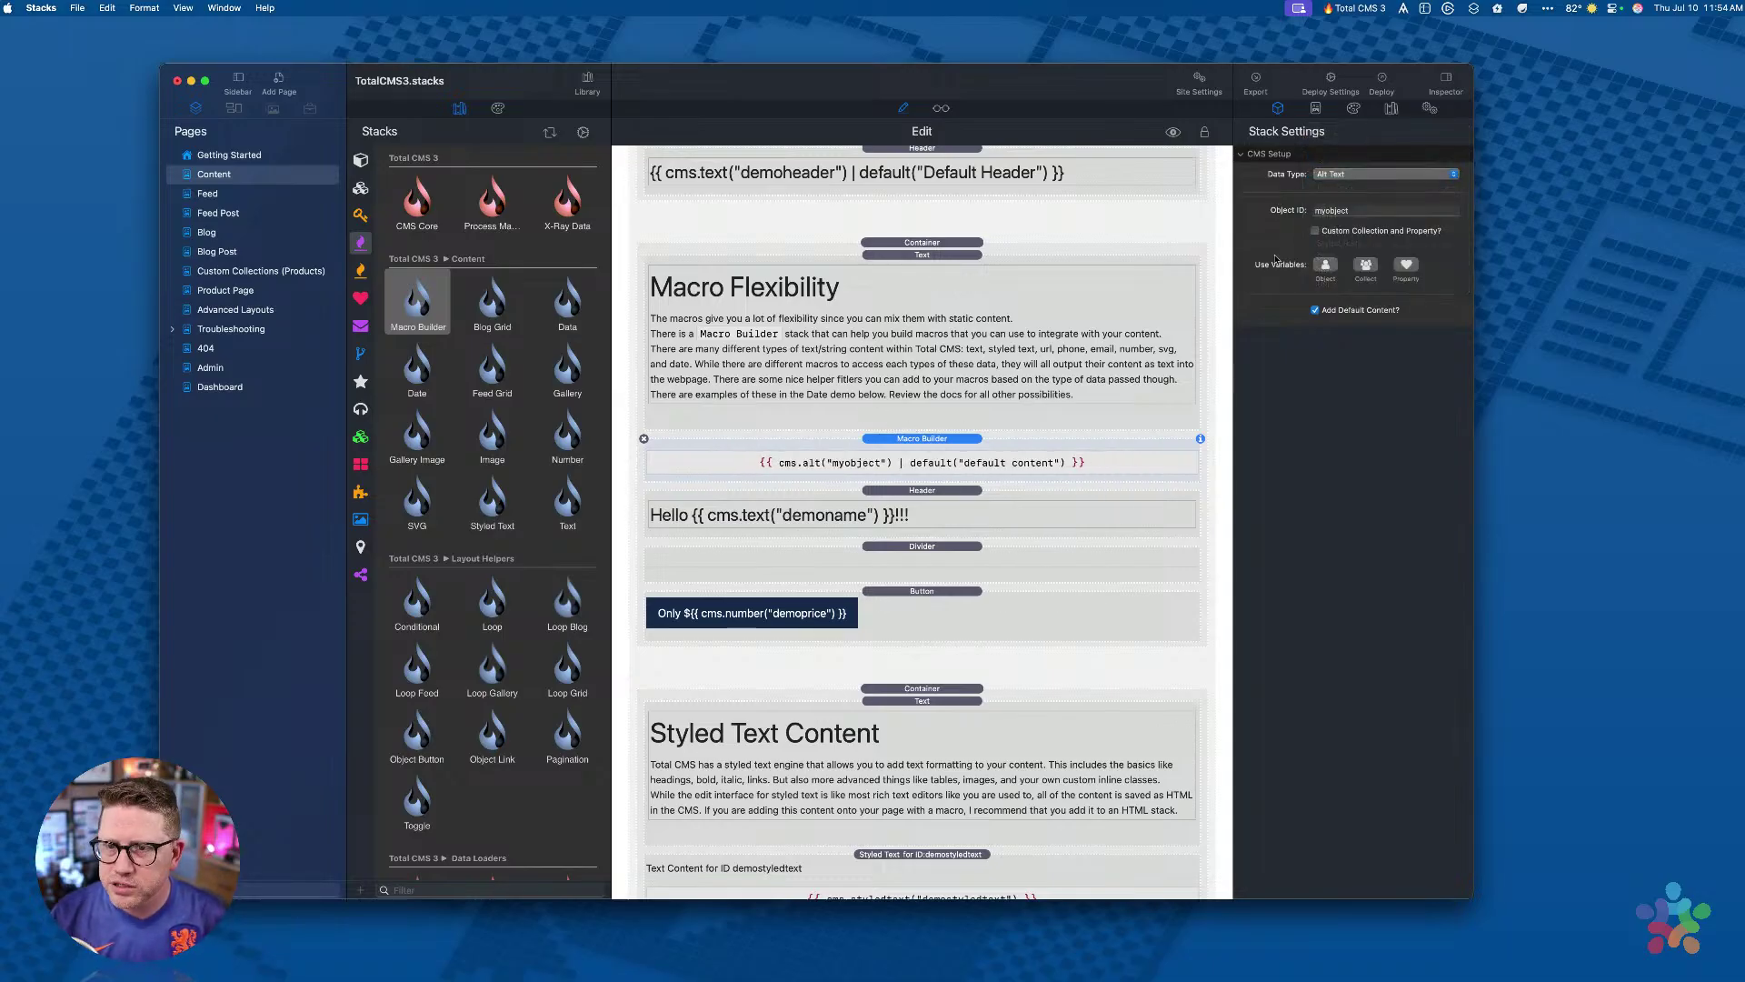
click(1329, 175)
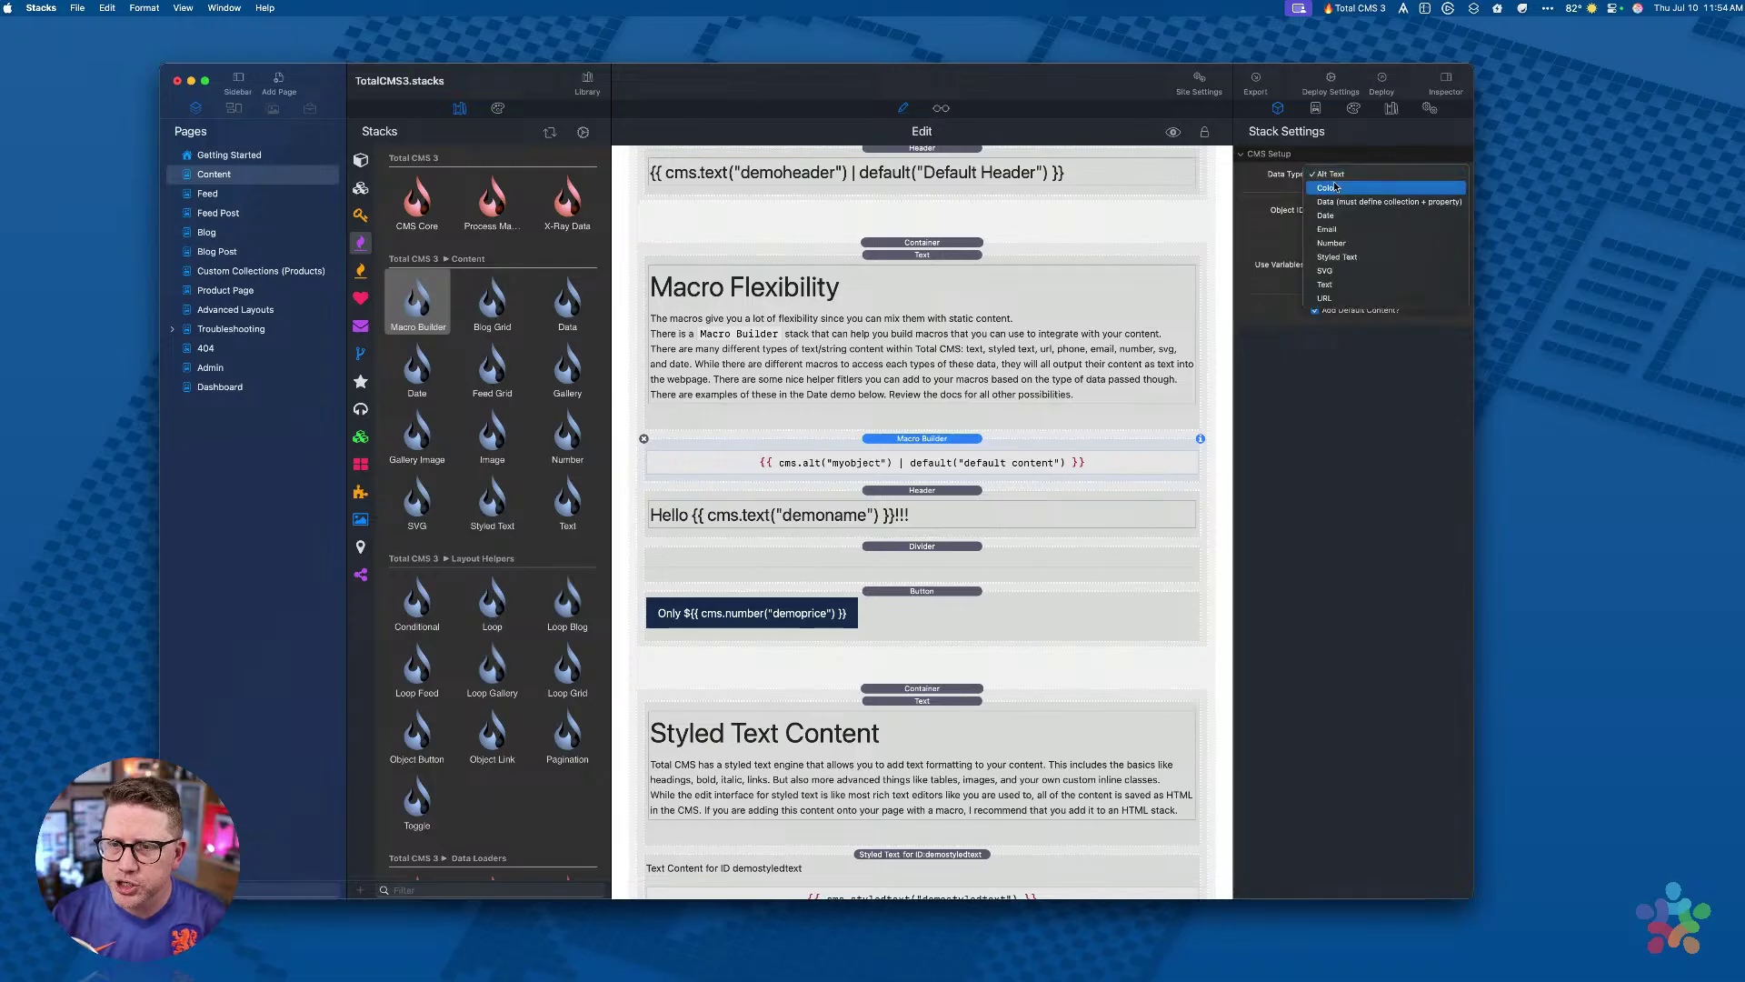
click(1345, 273)
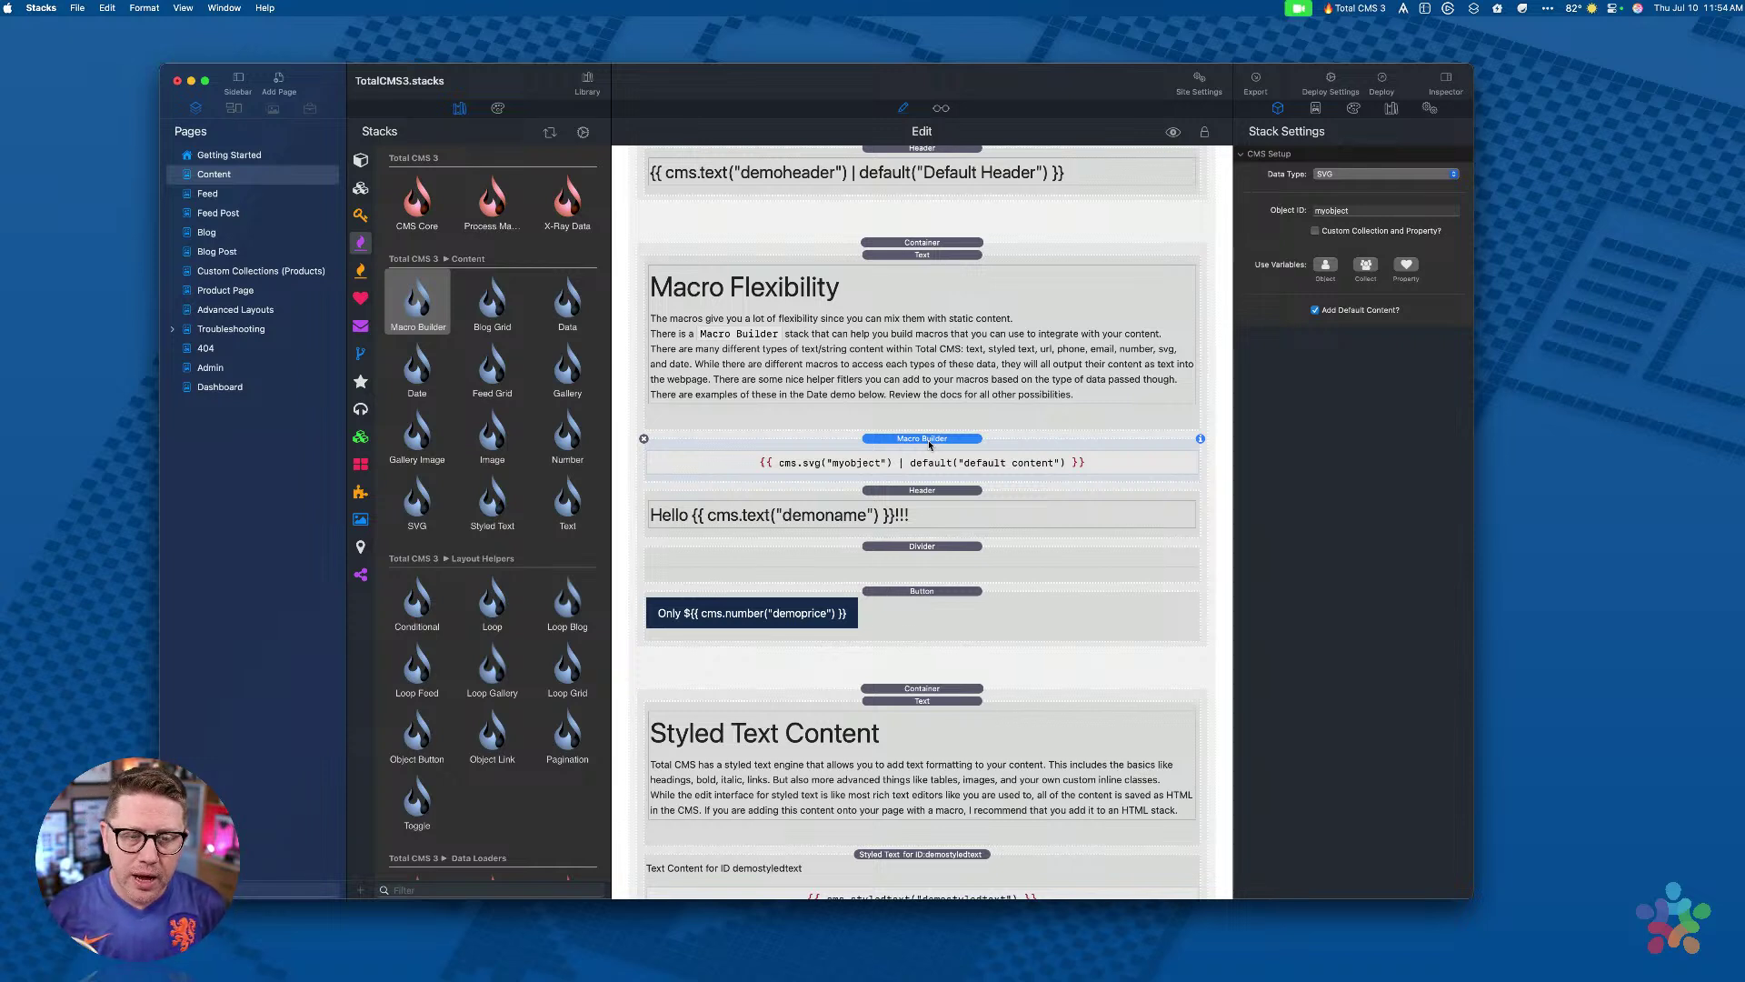
click(921, 494)
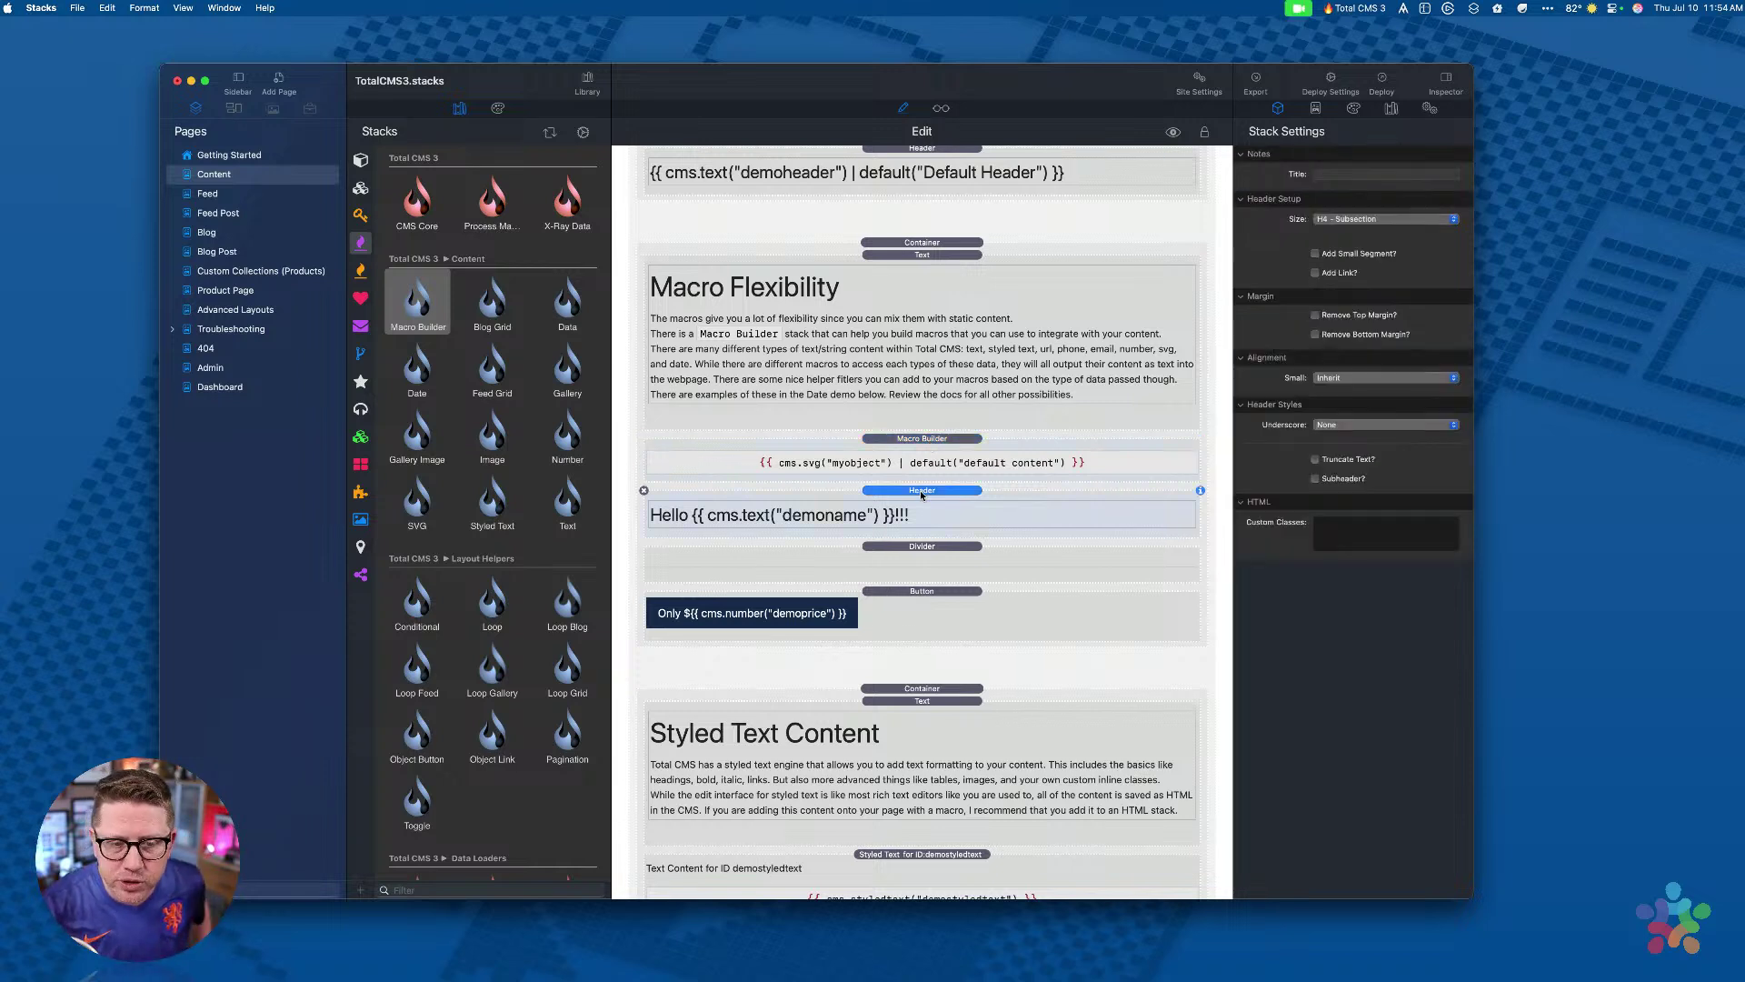
Step: Inspect the price Button's Only ${{ cms.number("demoprice") }} label, then hide the stacks library
scroll(922, 493, up, 3)
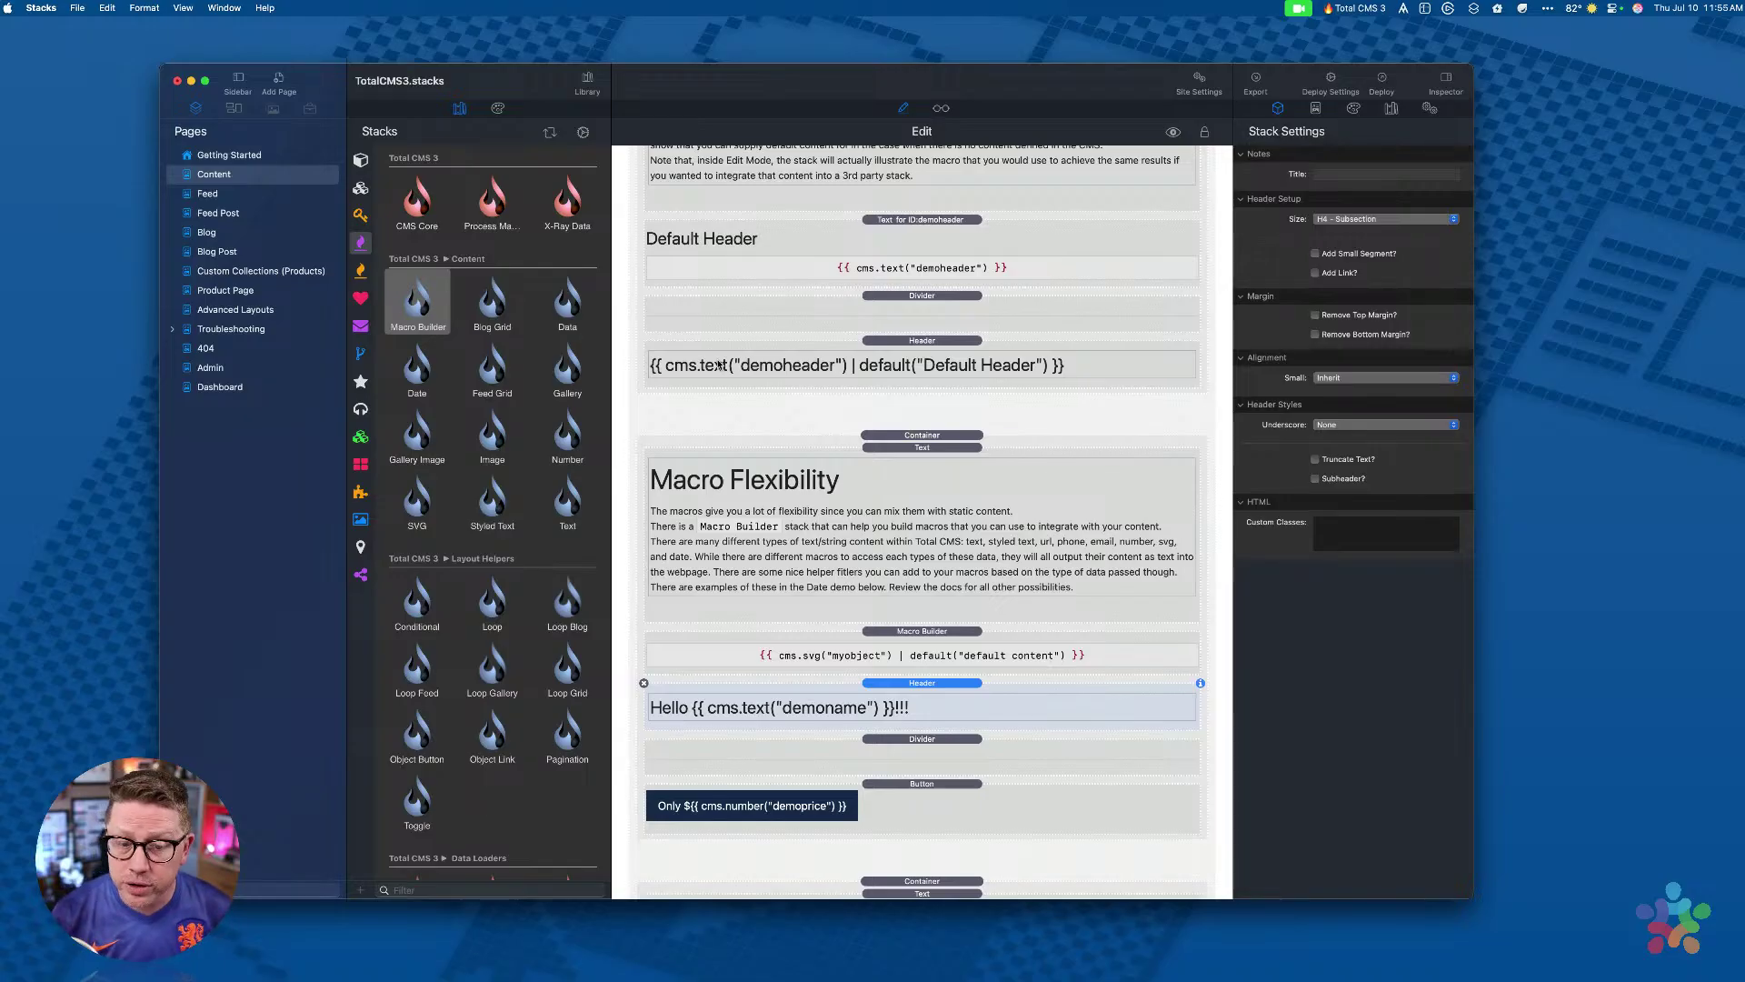
scroll(706, 521, down, 4)
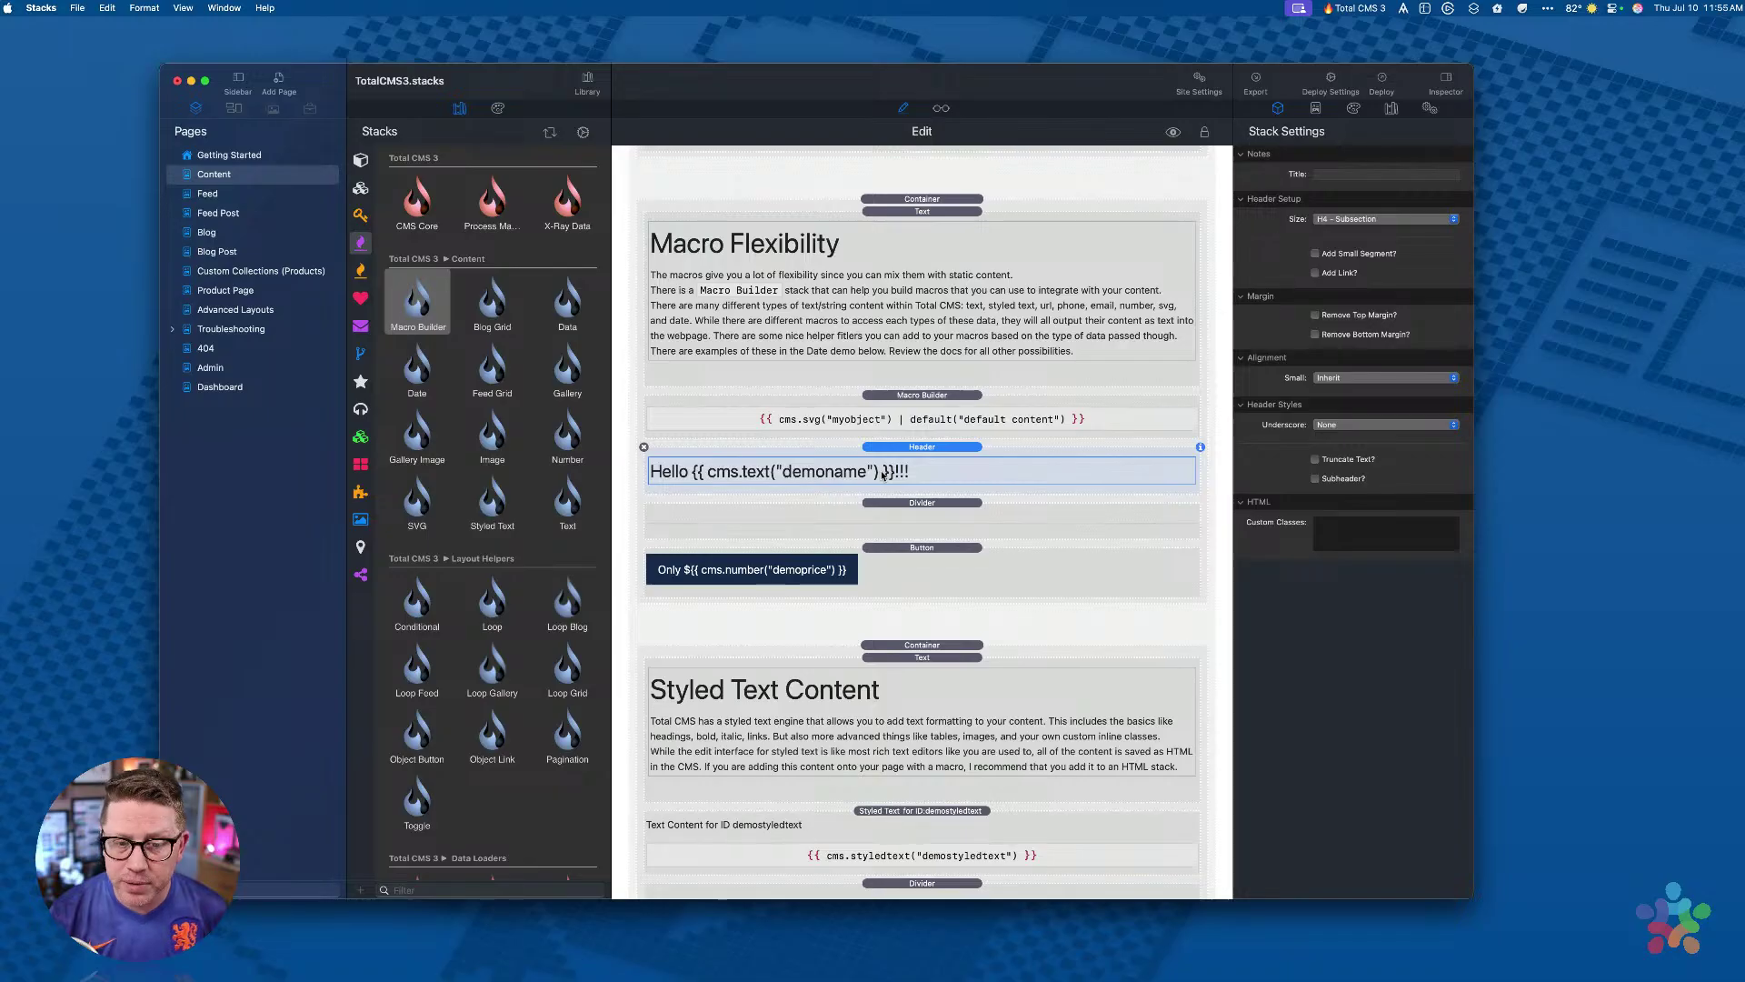
click(911, 555)
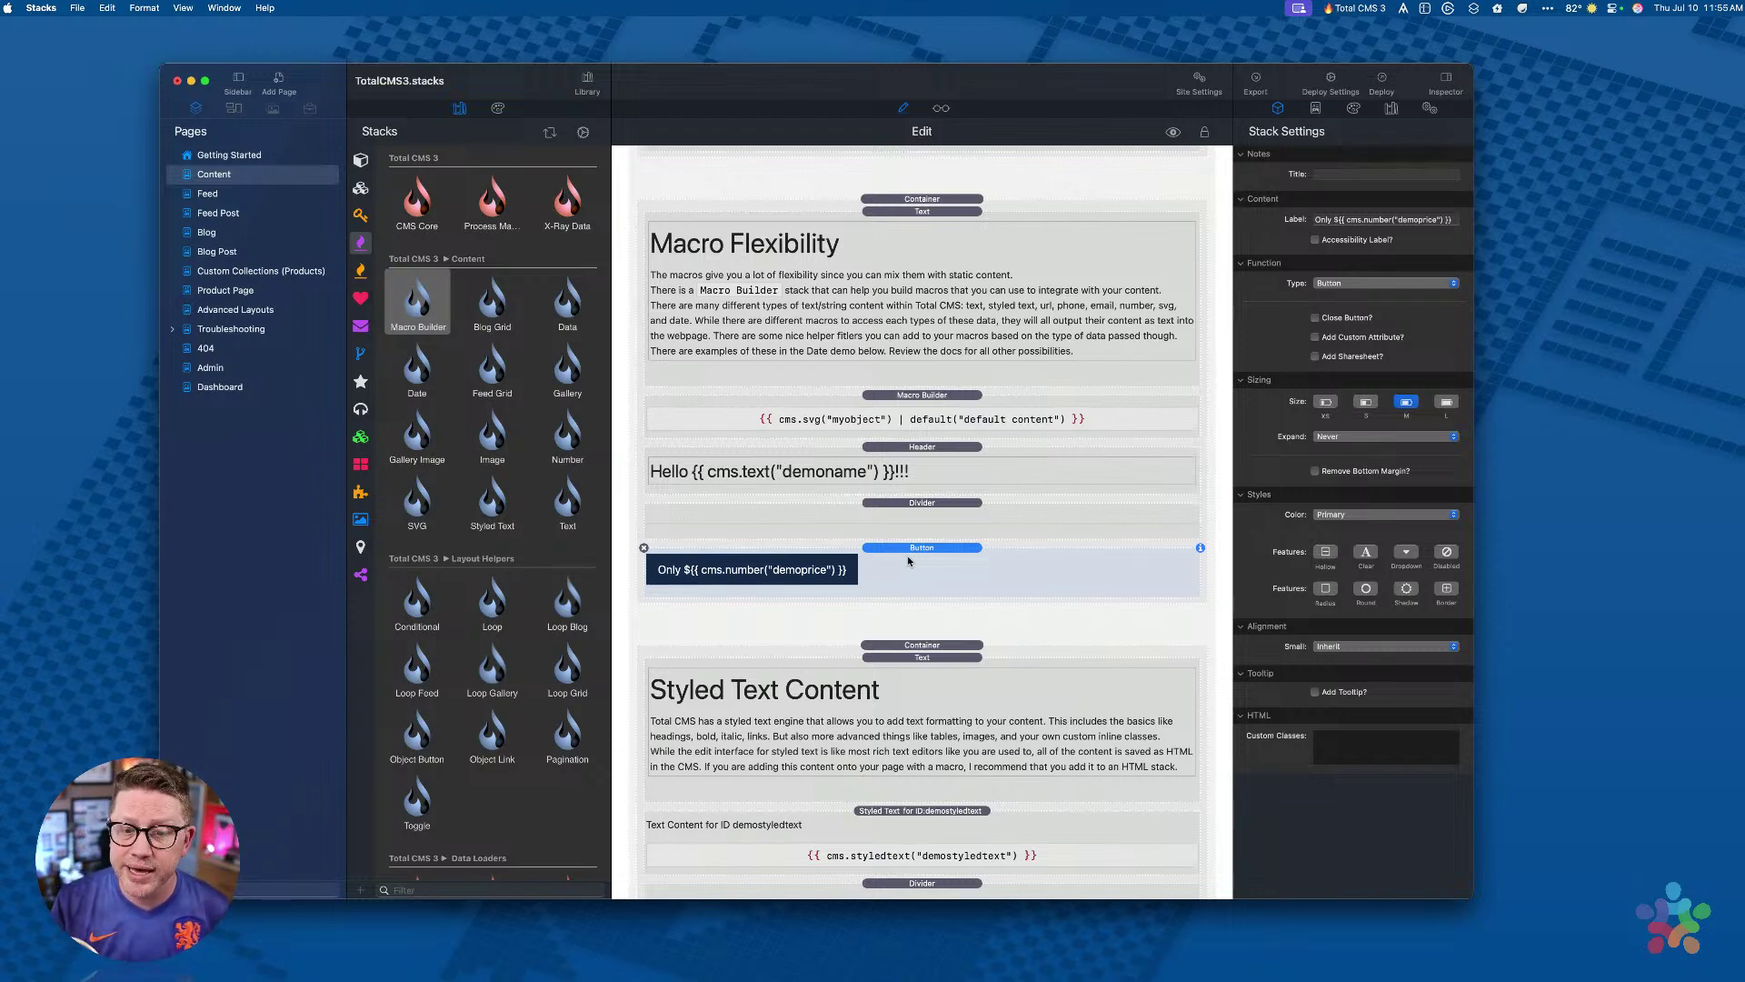
click(1338, 219)
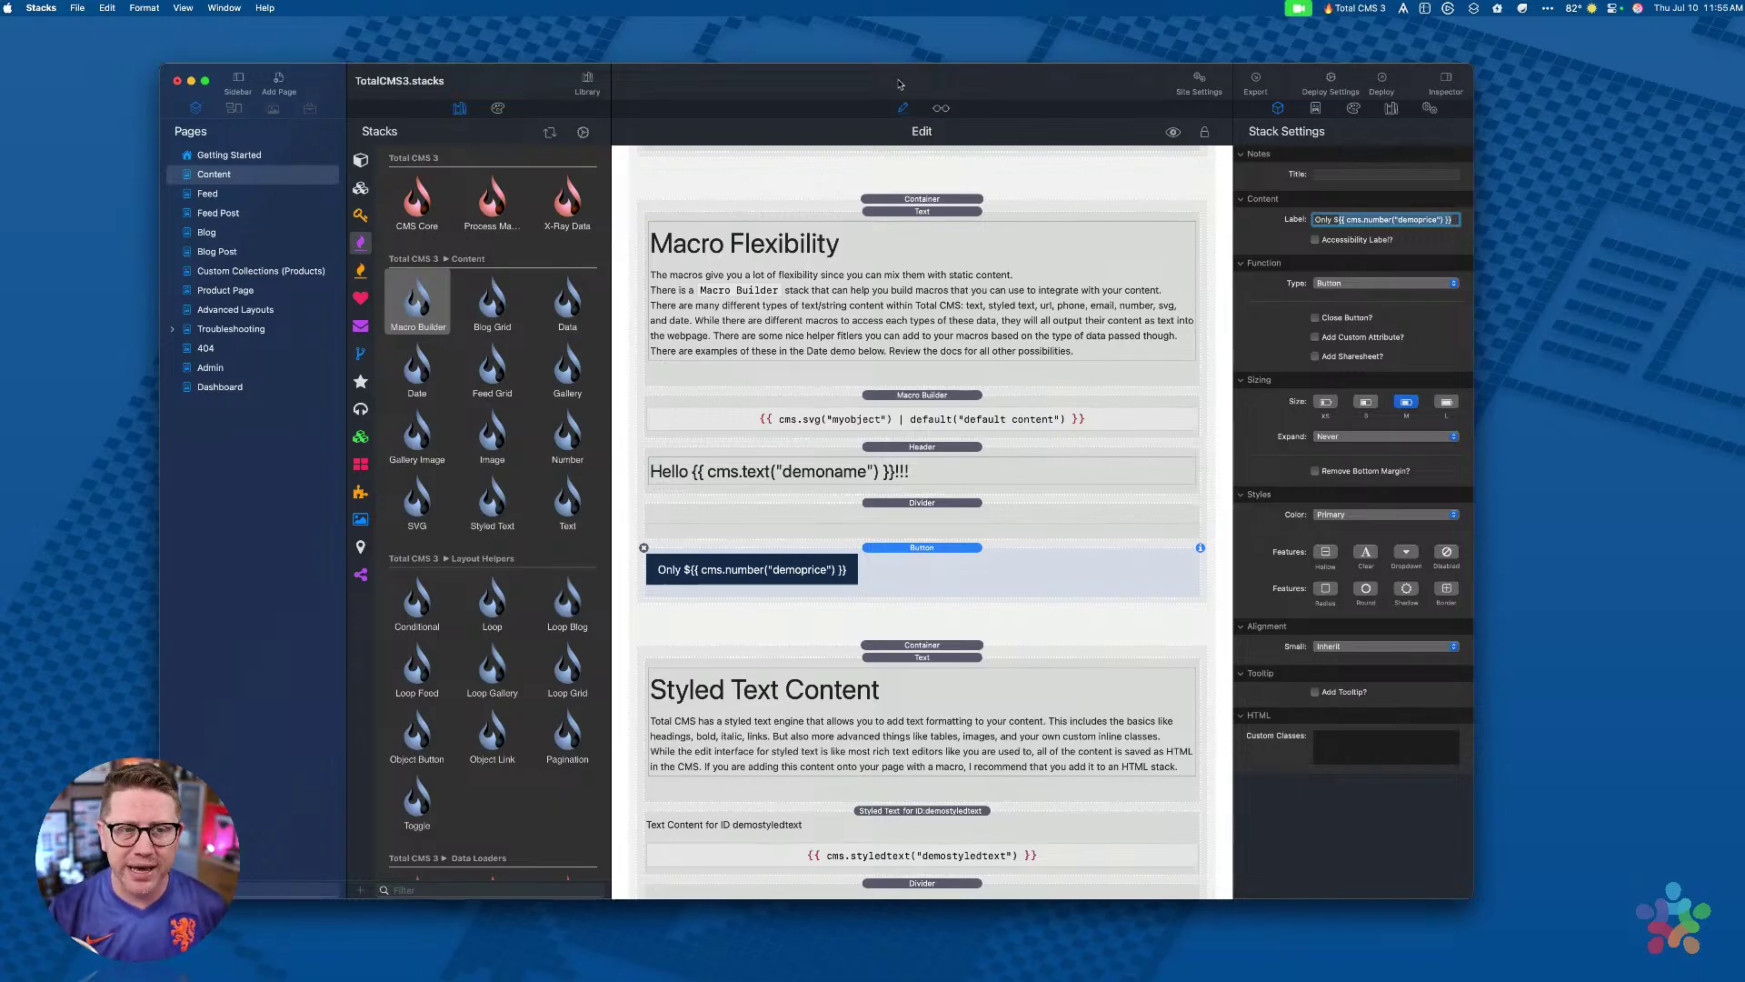
click(588, 81)
Step: Preview the Content page and compare the two Welcome to Total CMS 3 headings
key(super+shift+p)
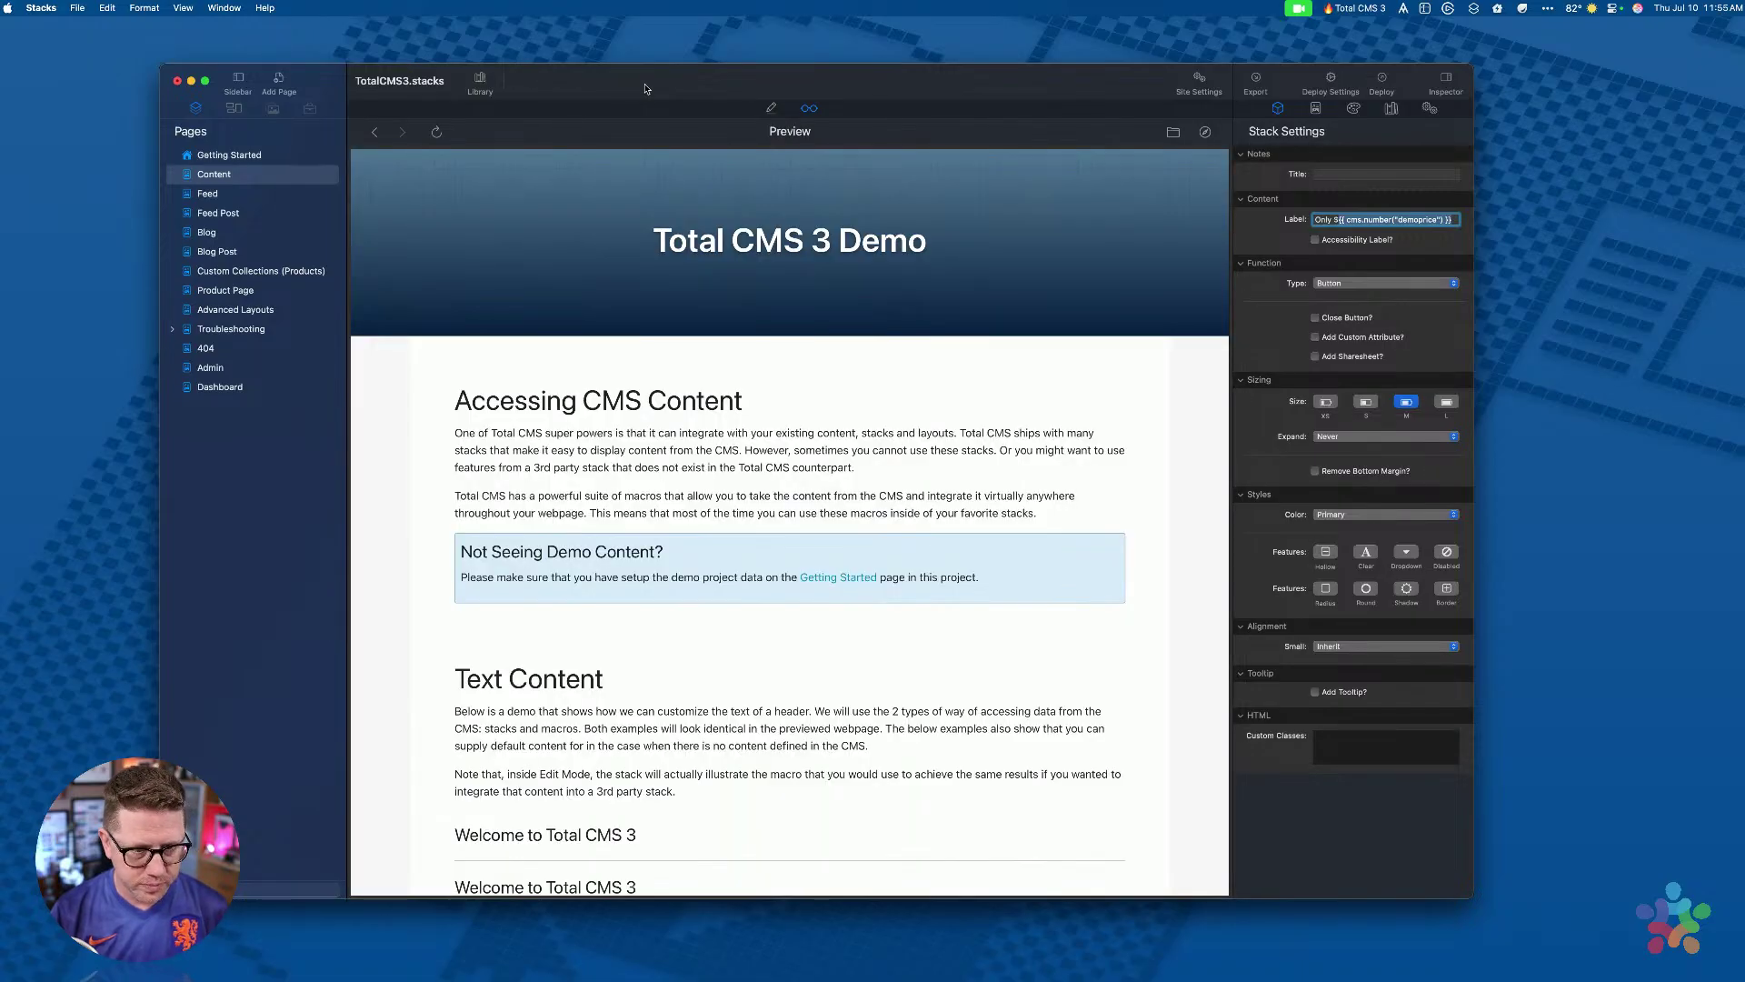
scroll(729, 258, down, 5)
scroll(731, 262, up, 5)
scroll(729, 262, down, 5)
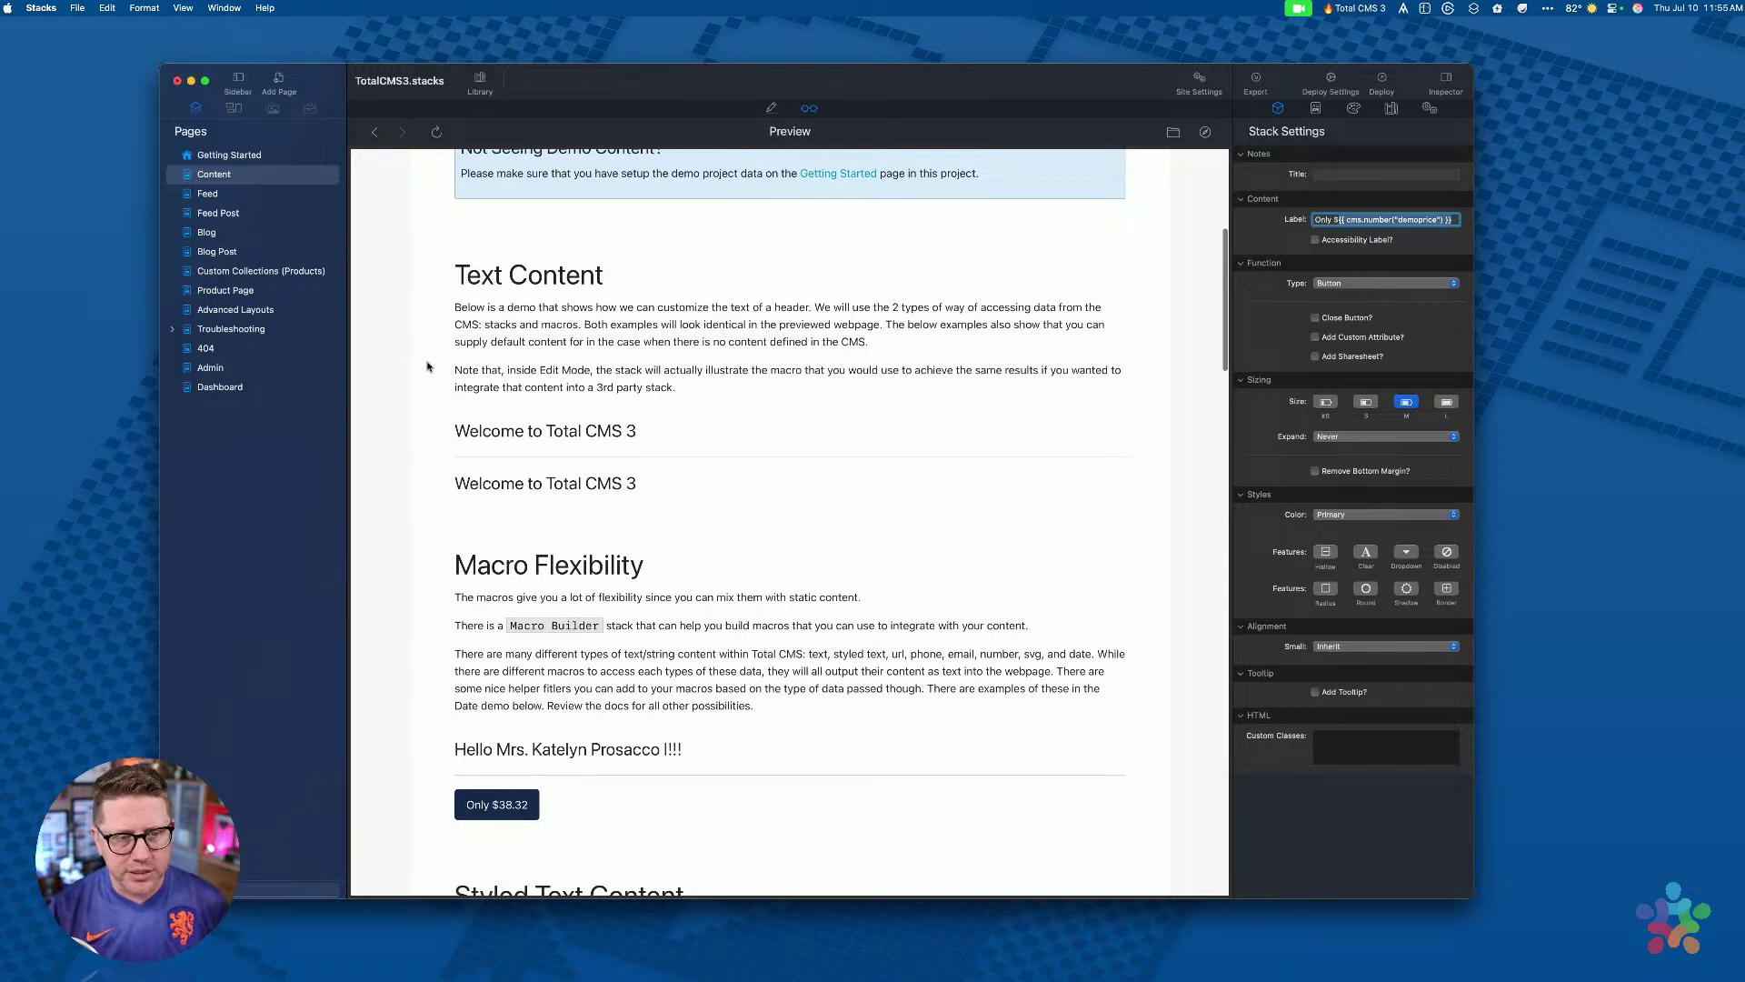
drag(458, 433, 645, 432)
drag(455, 484, 698, 484)
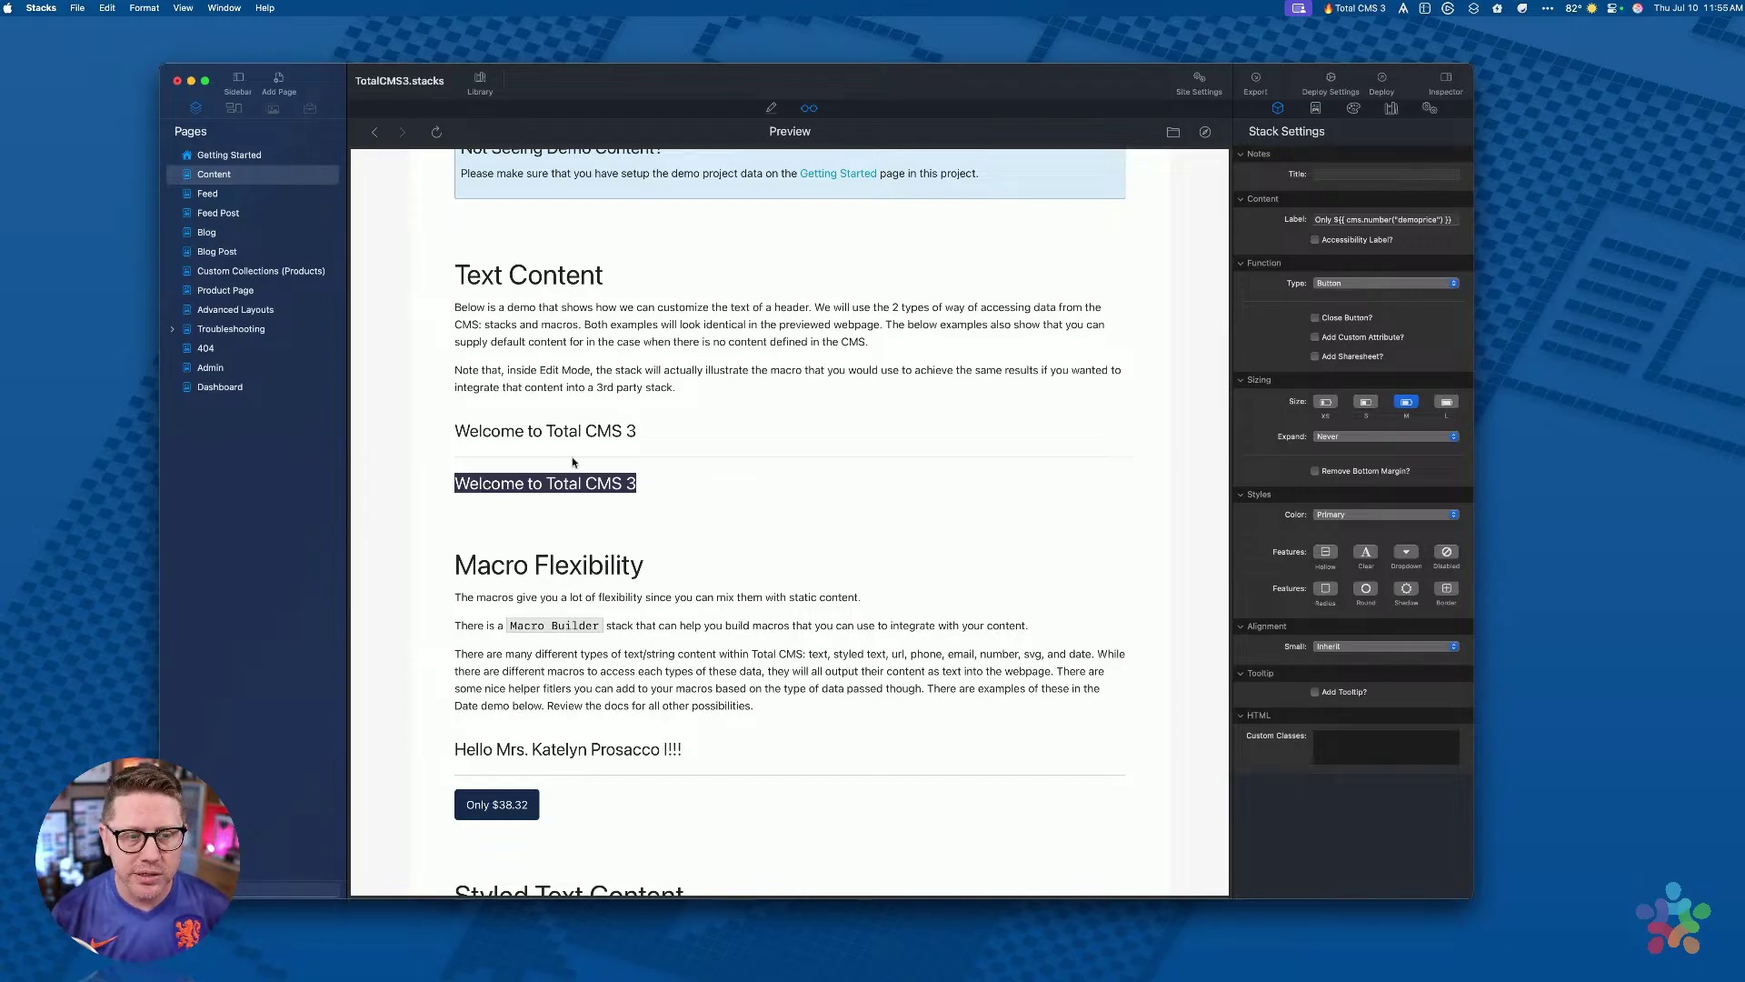
drag(456, 431, 677, 430)
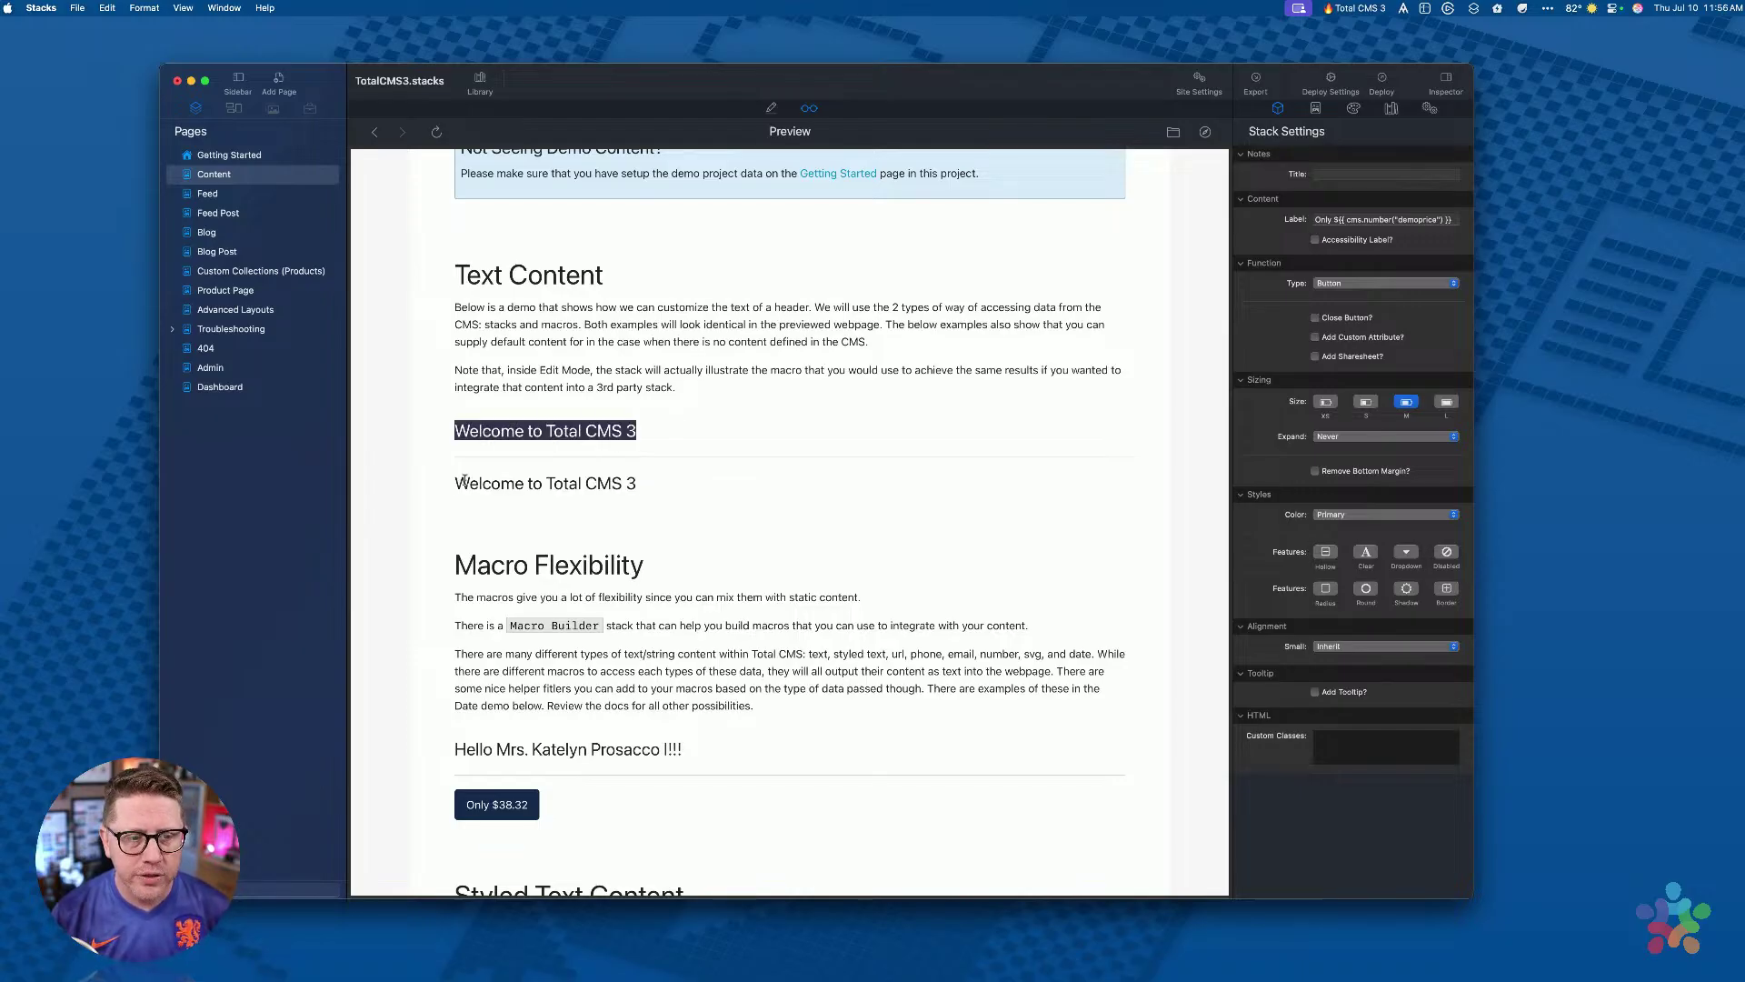
drag(452, 484, 712, 491)
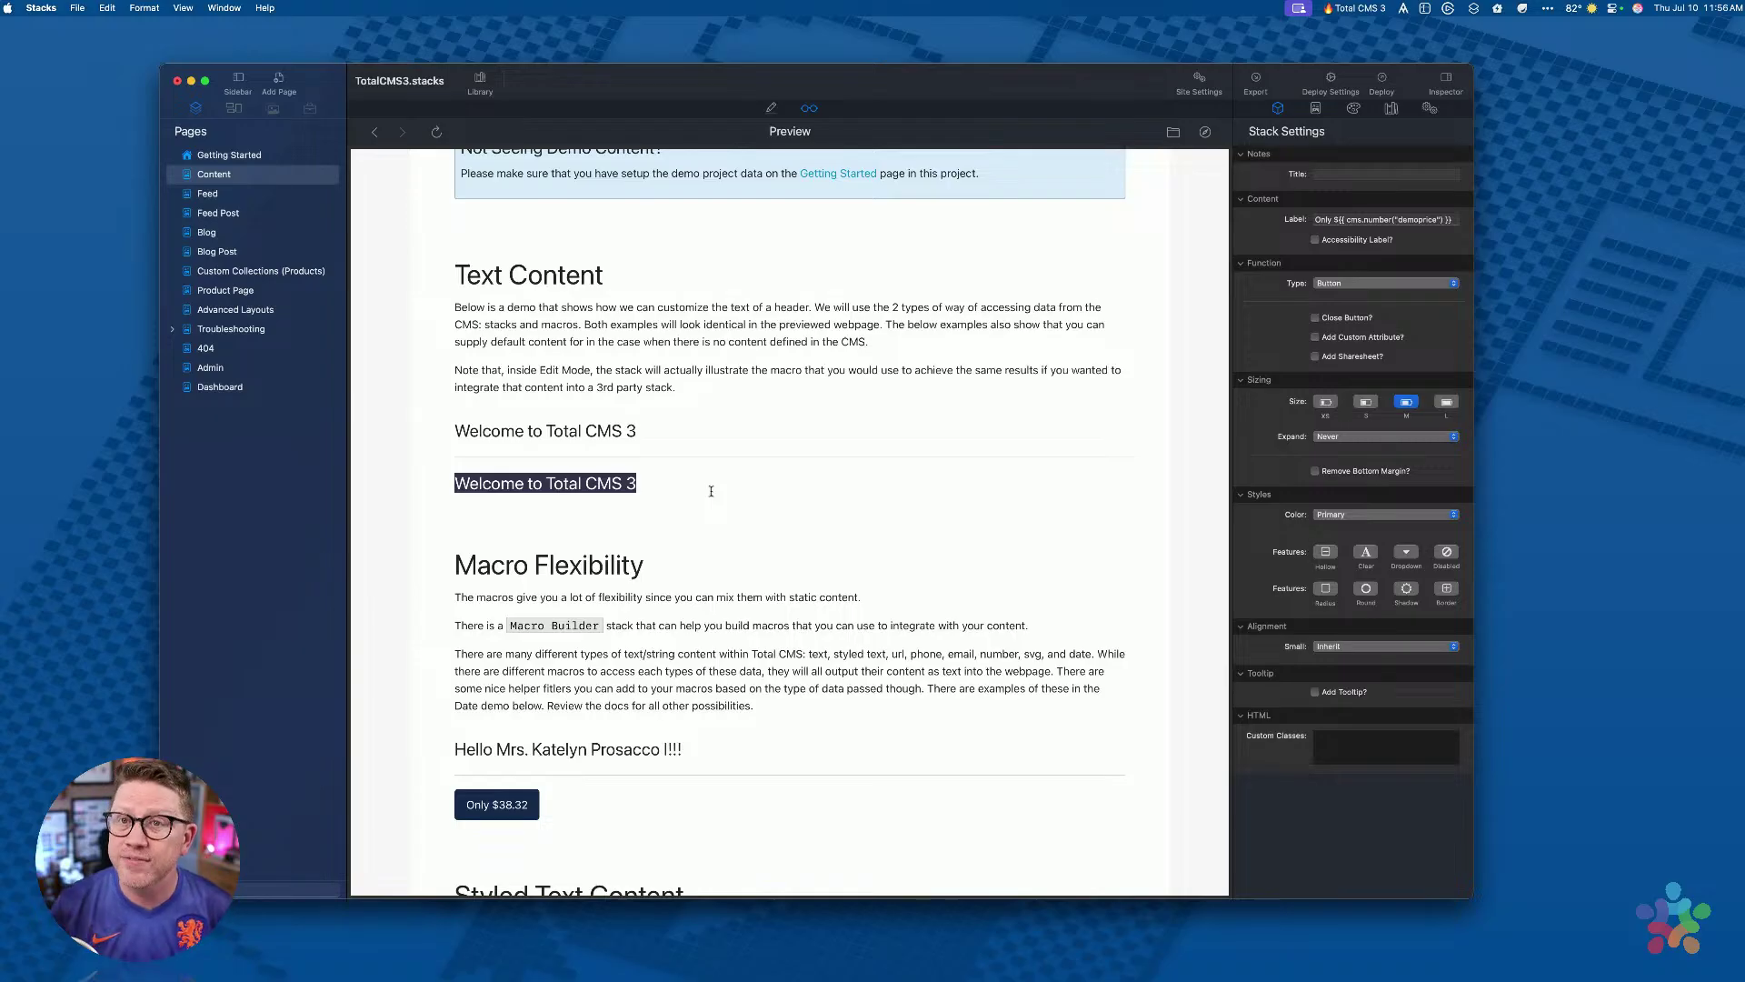
click(712, 490)
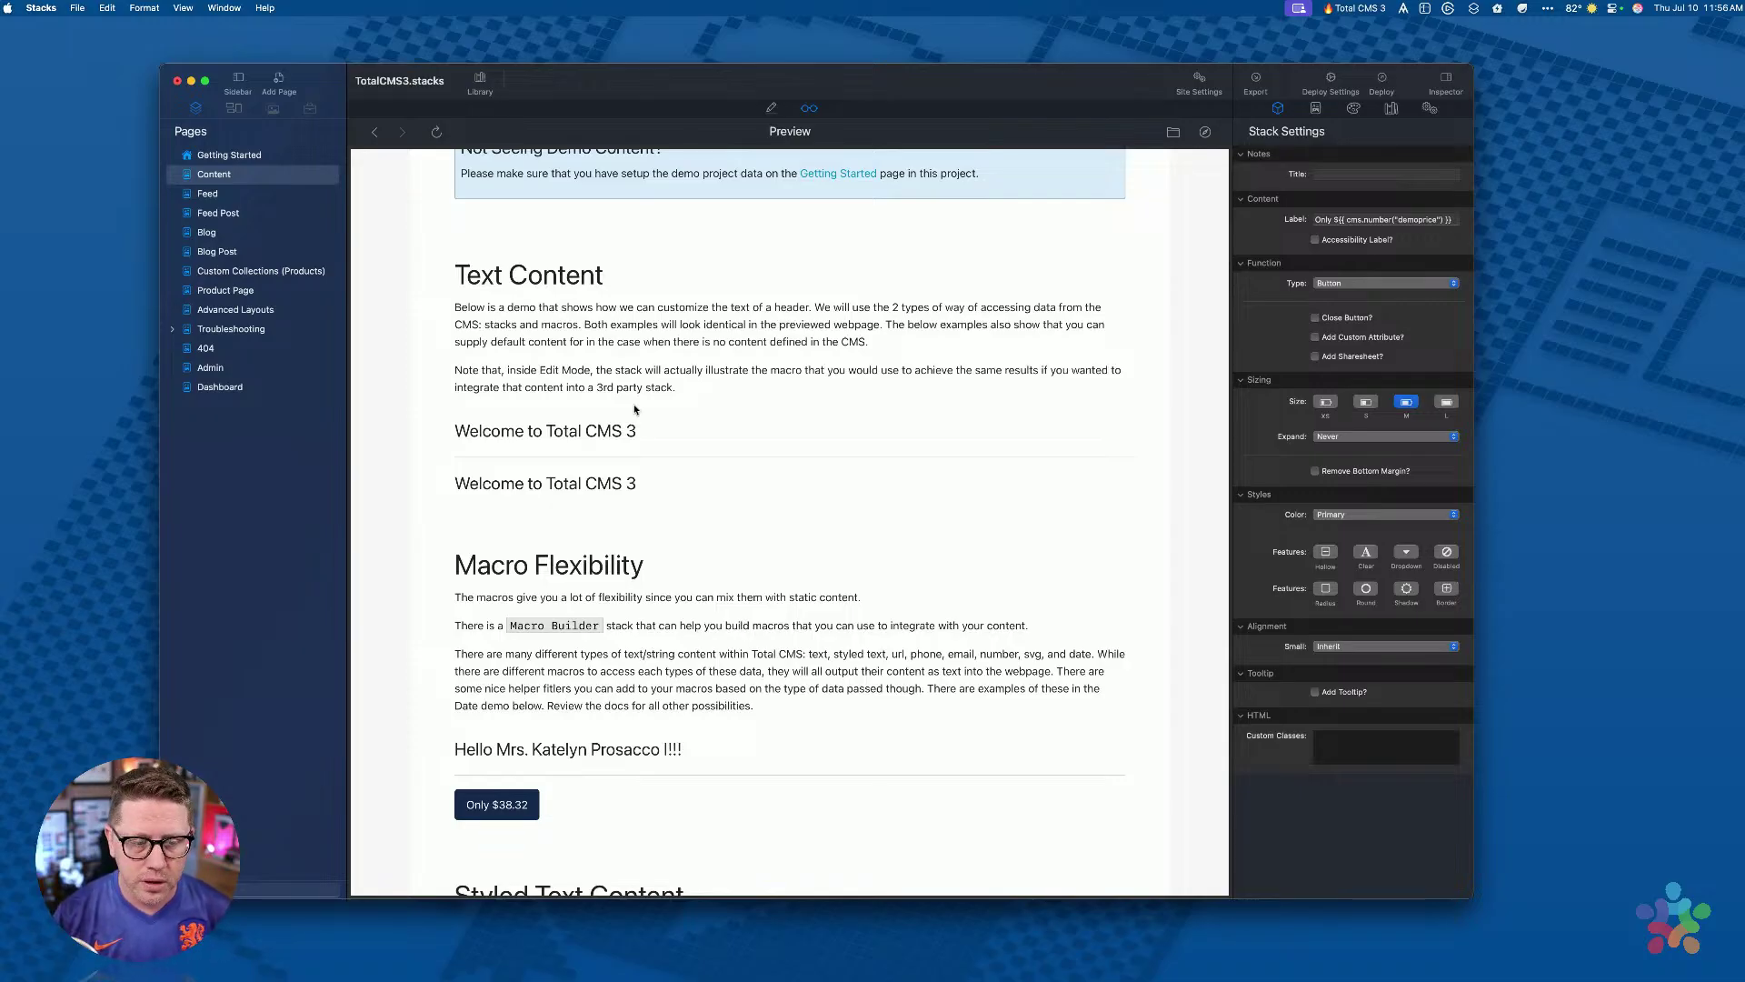
Step: Check the name inserted in the rendered greeting, then go to the Dashboard page
scroll(635, 409, down, 5)
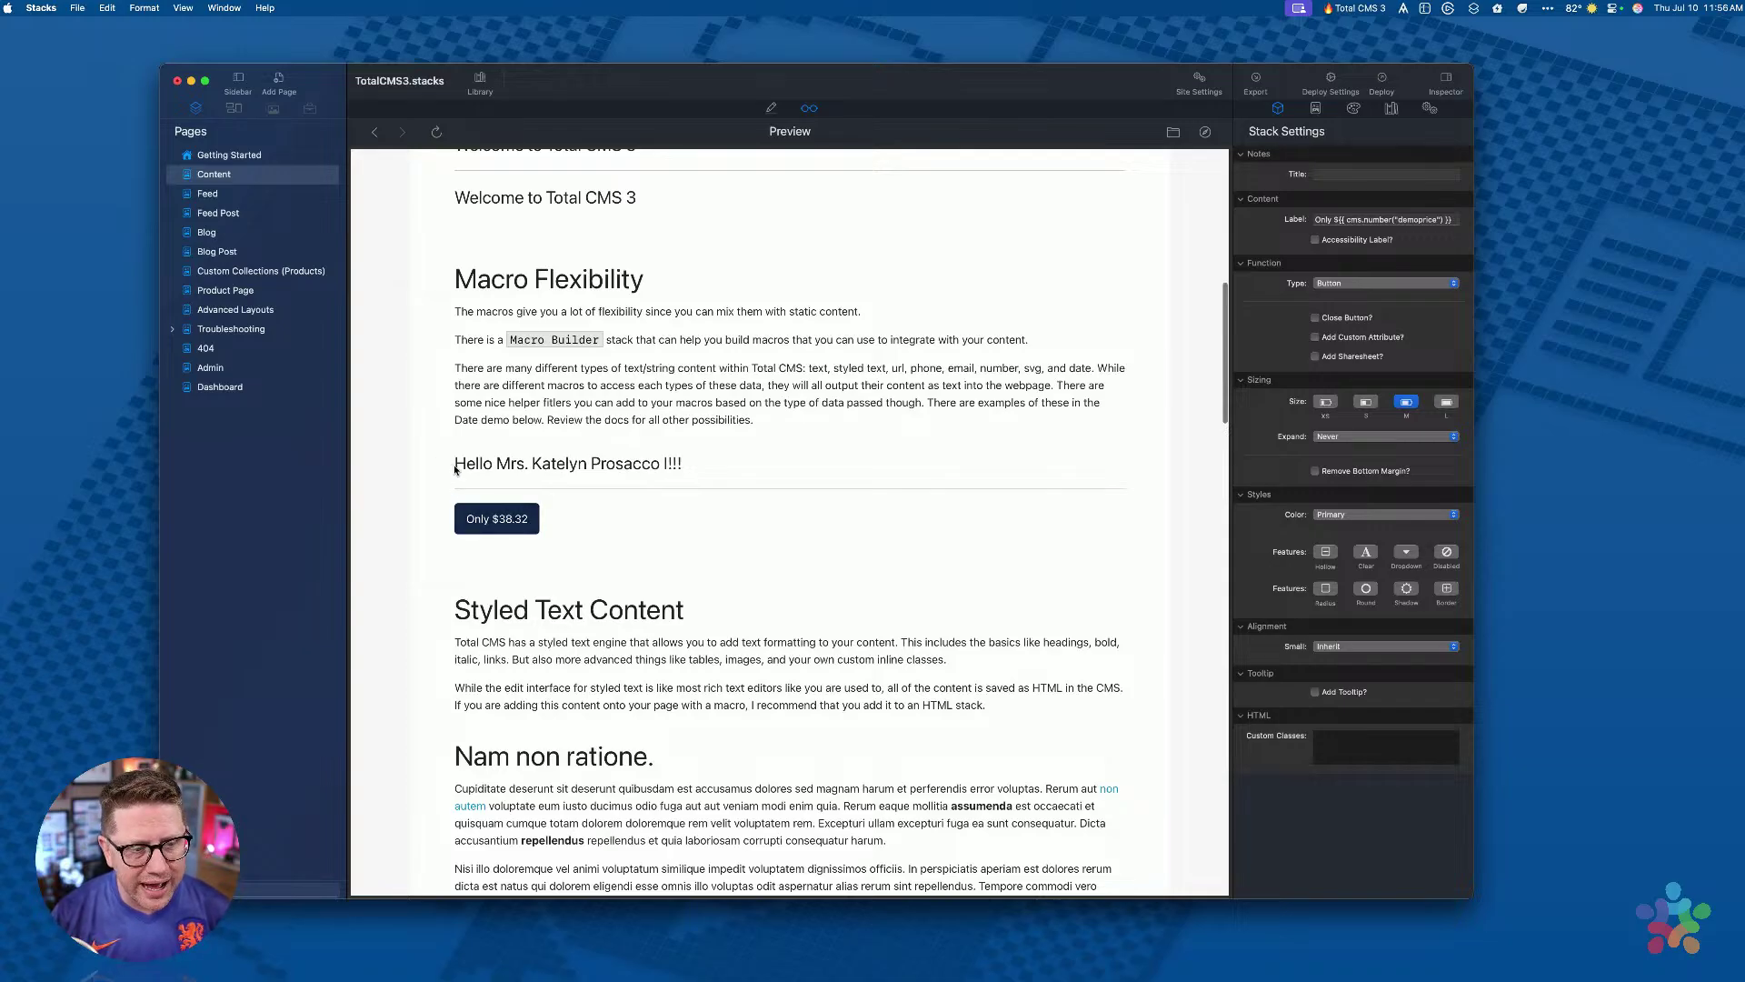
drag(454, 469, 669, 478)
click(695, 474)
drag(497, 464, 660, 466)
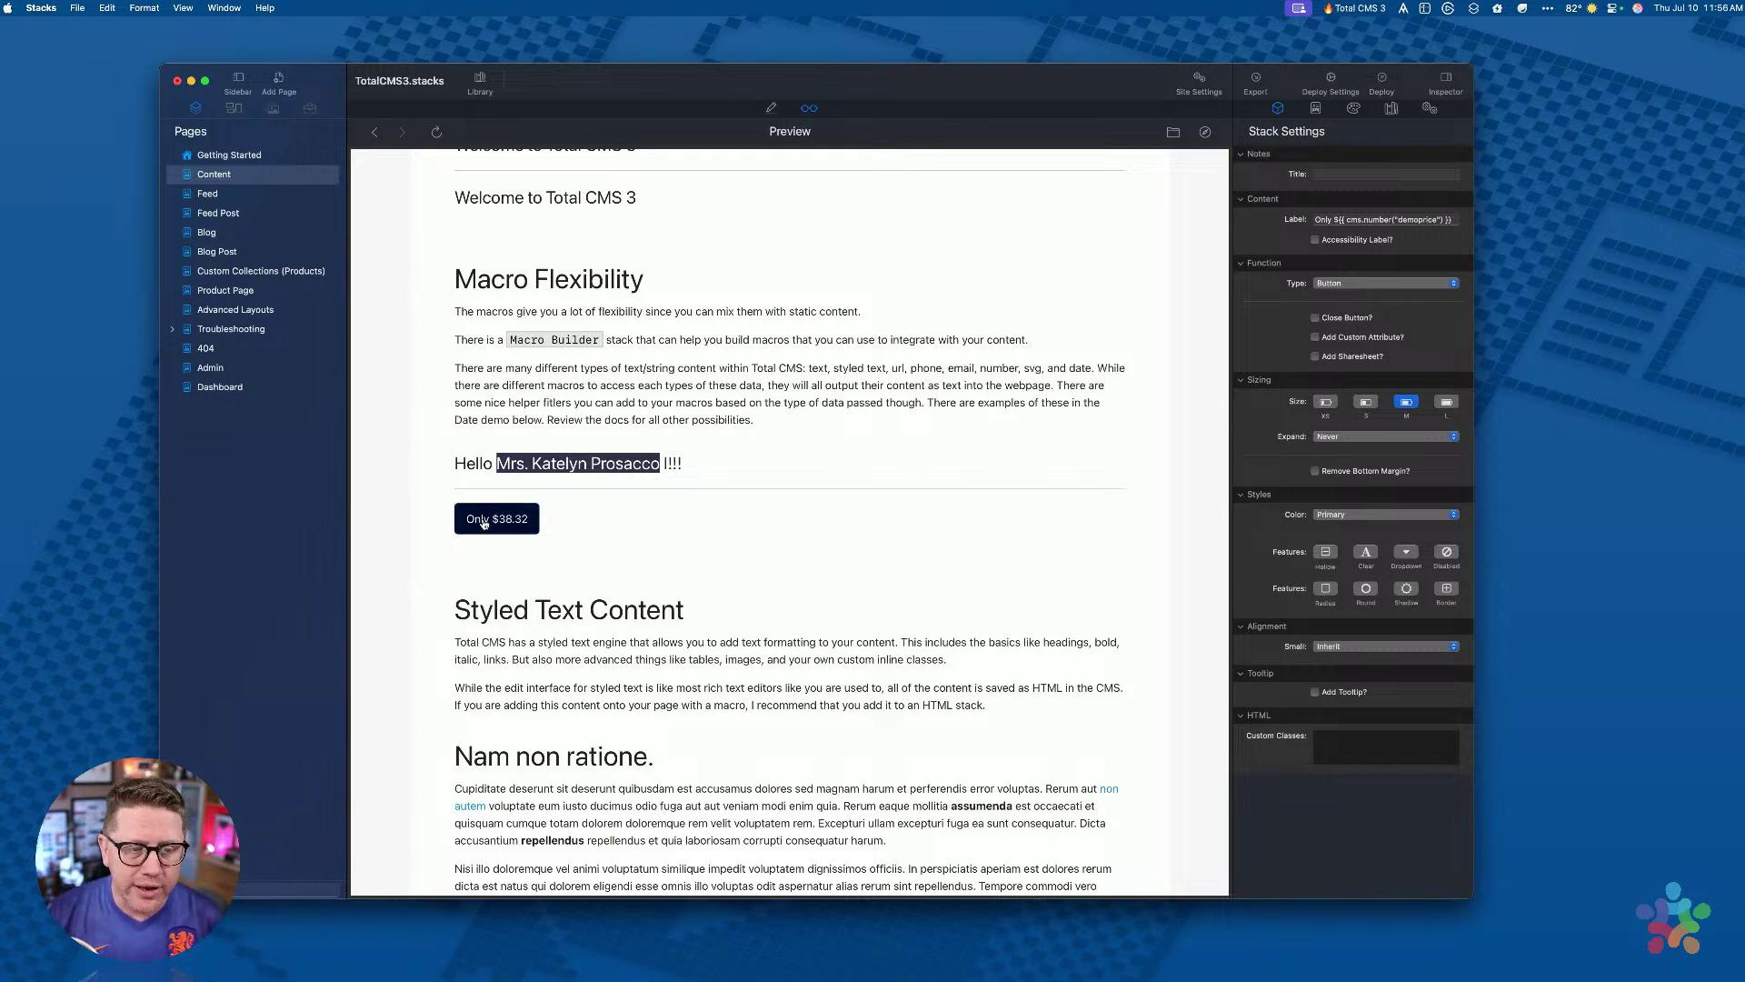
click(226, 393)
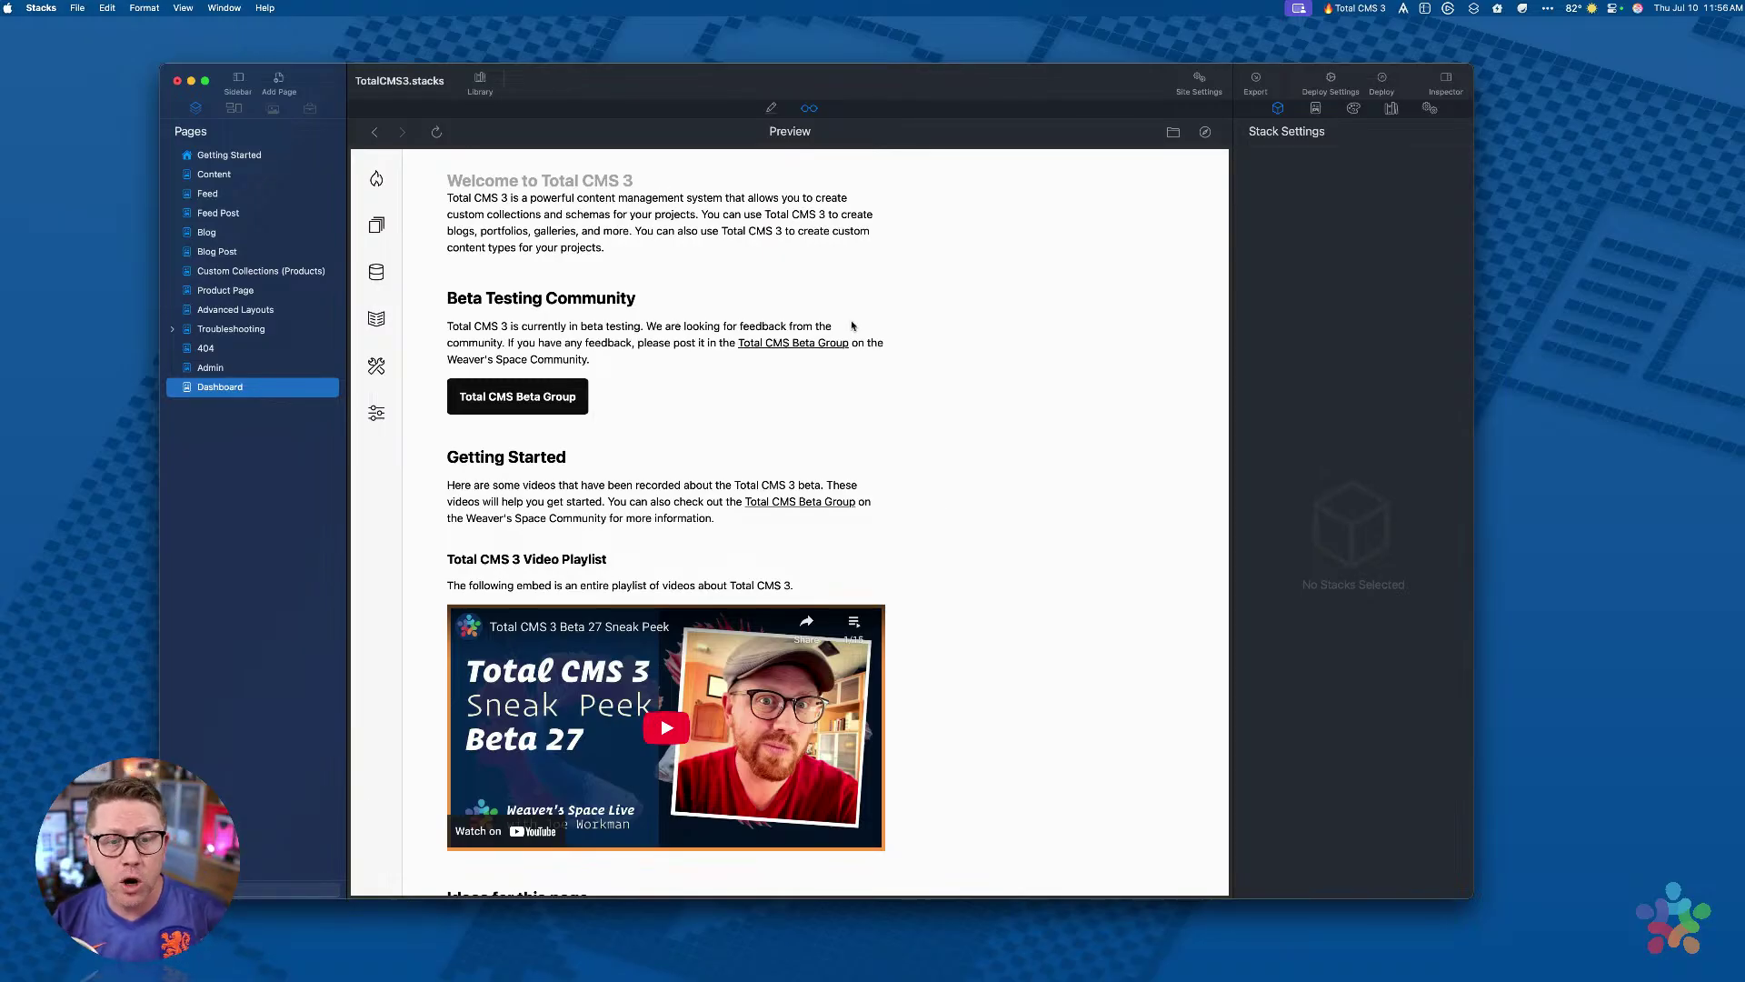
Step: Open the demoname entry in the CMS Text collection
click(373, 227)
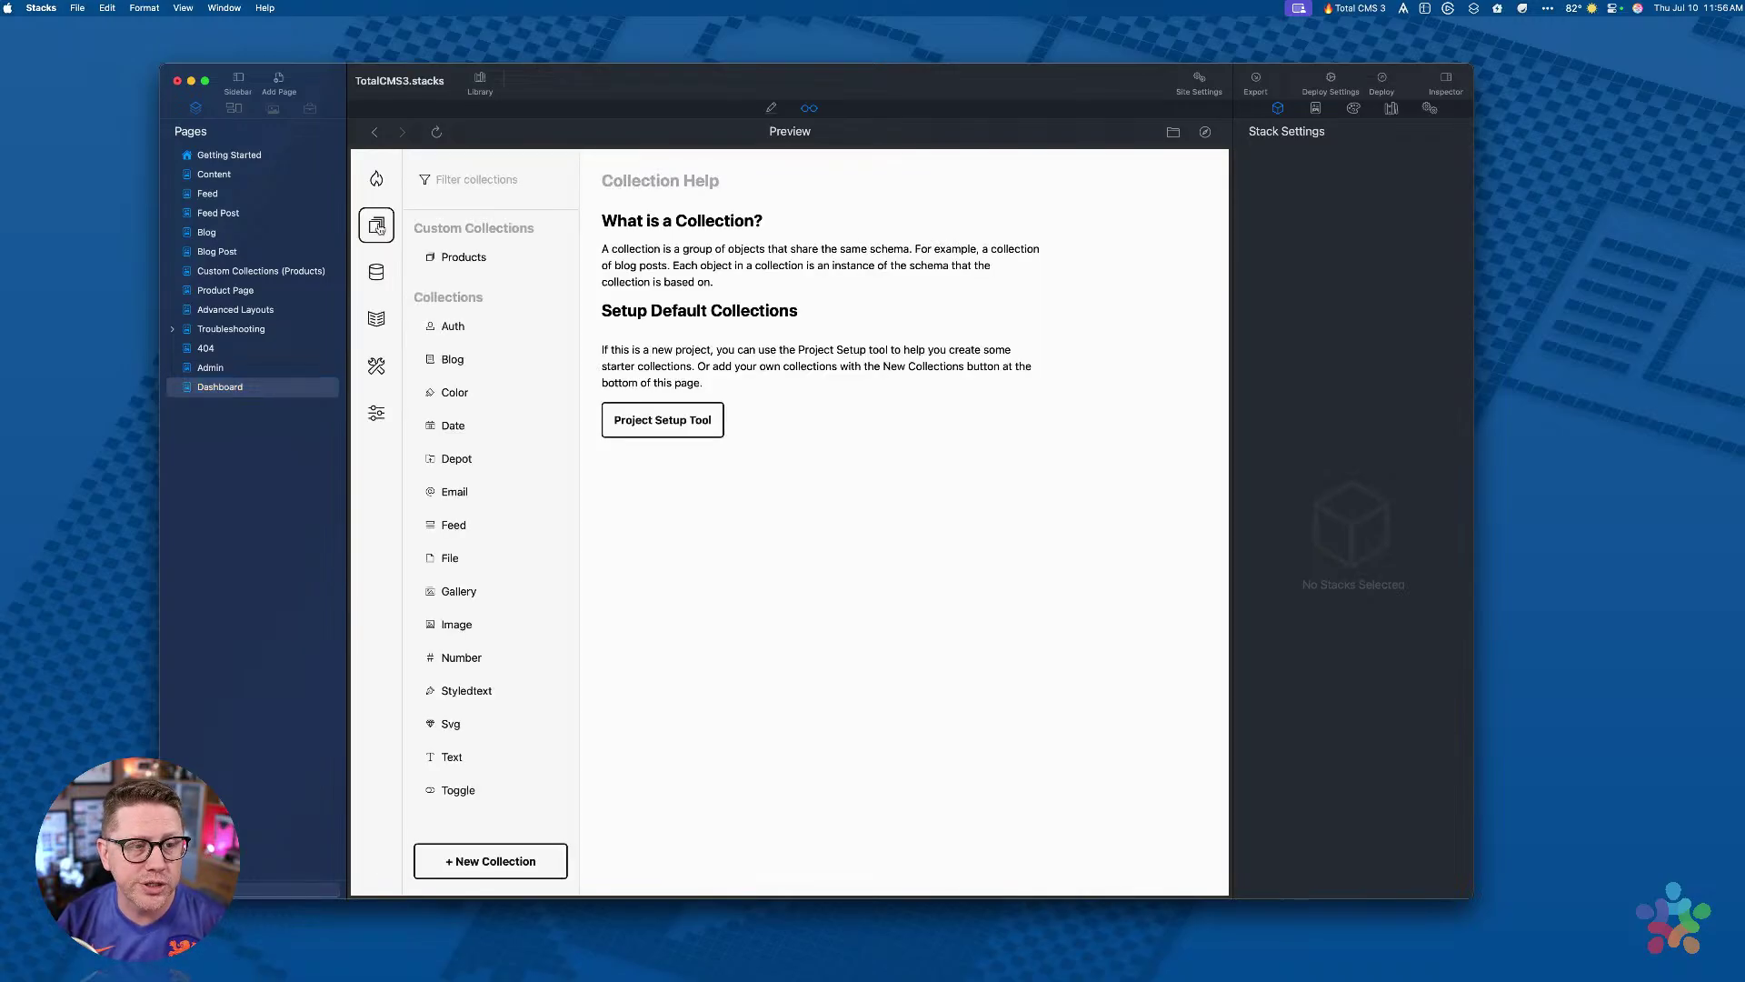
scroll(512, 564, down, 1)
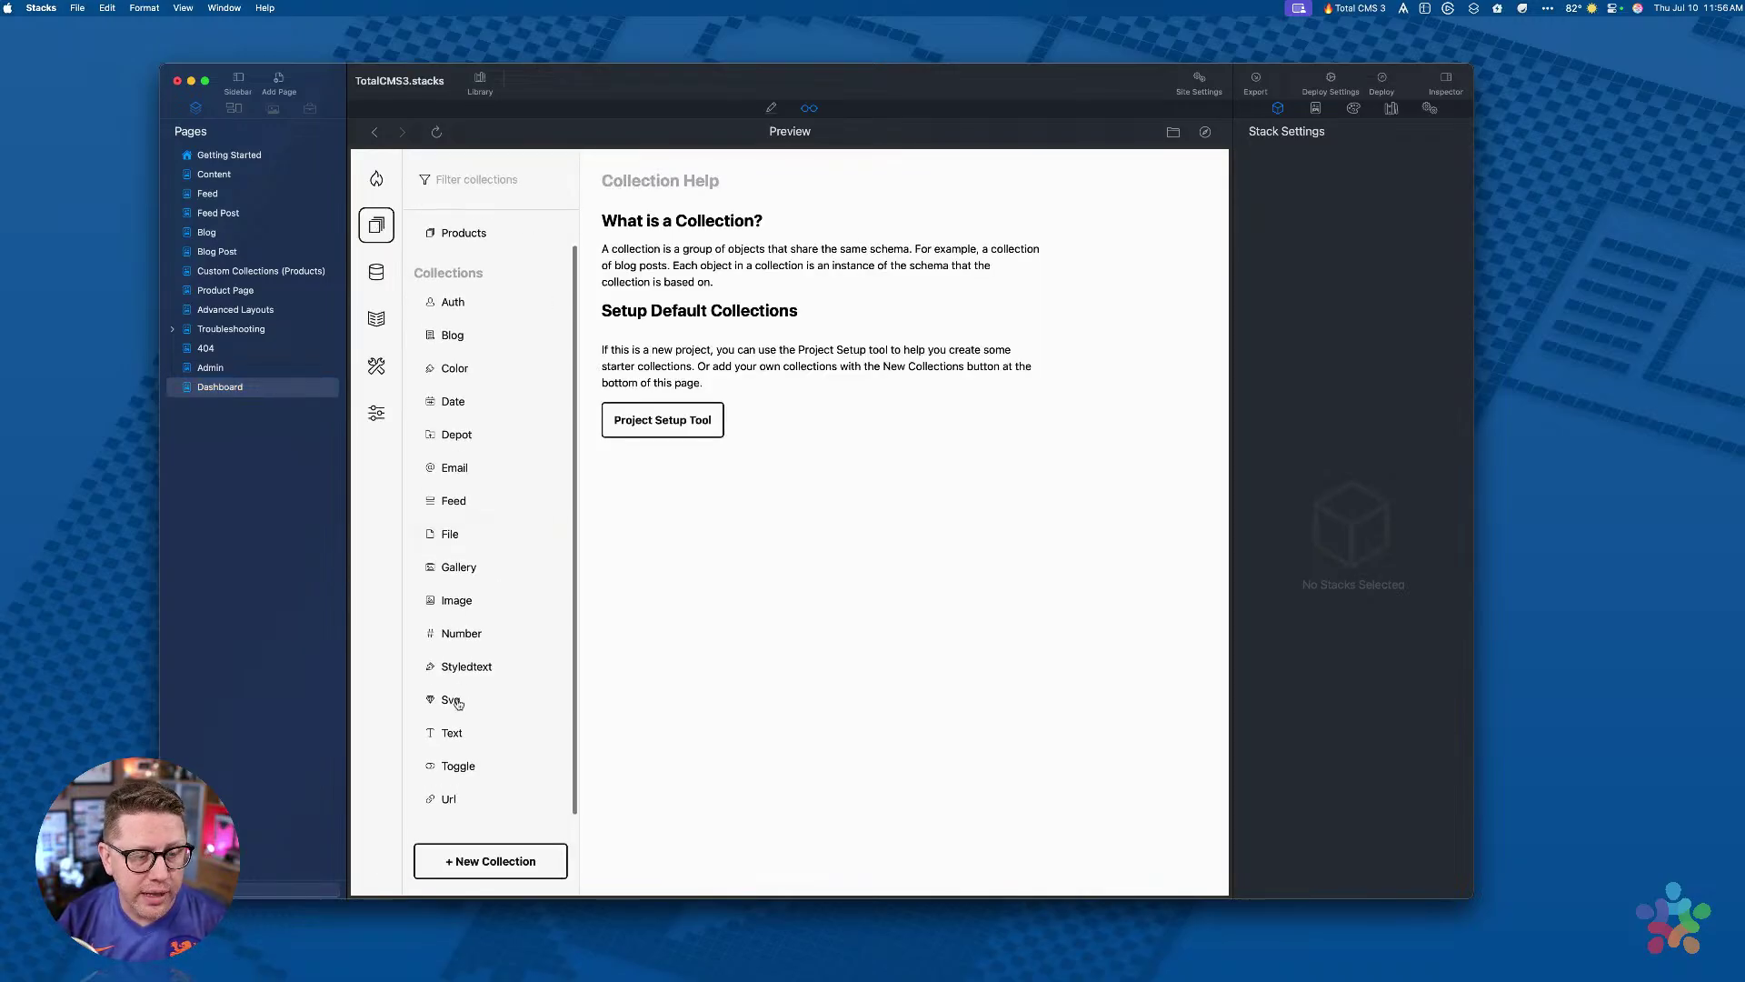
click(451, 735)
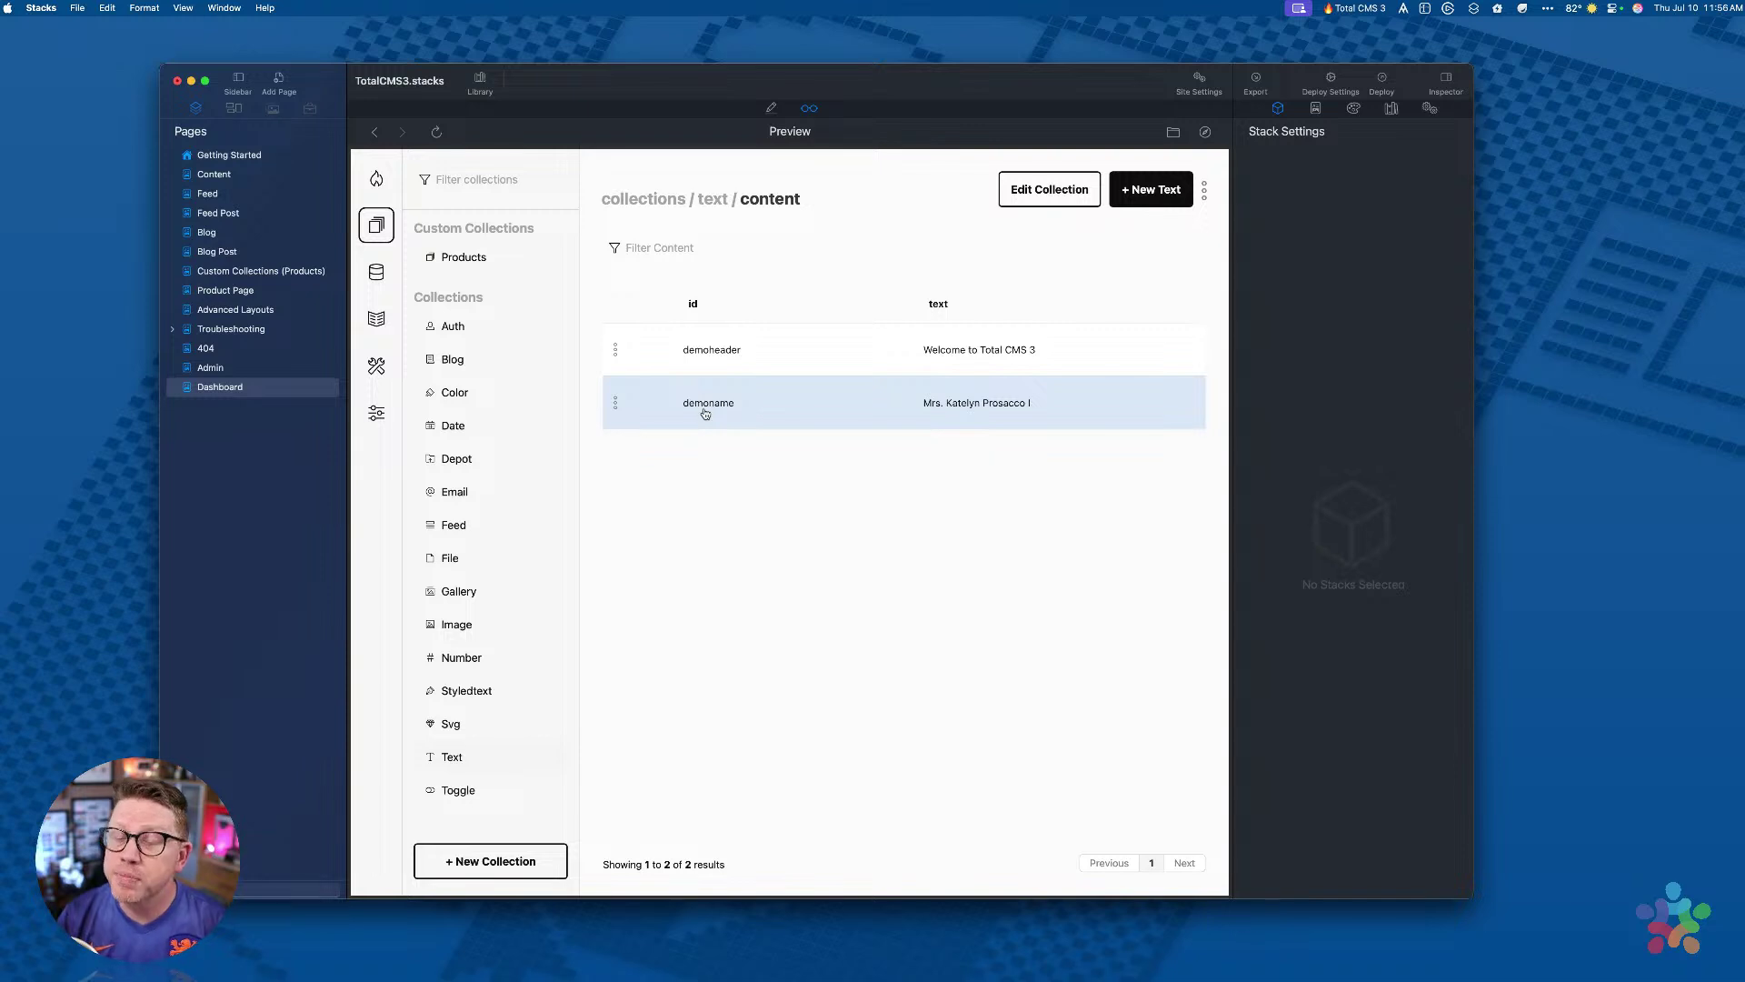
click(705, 415)
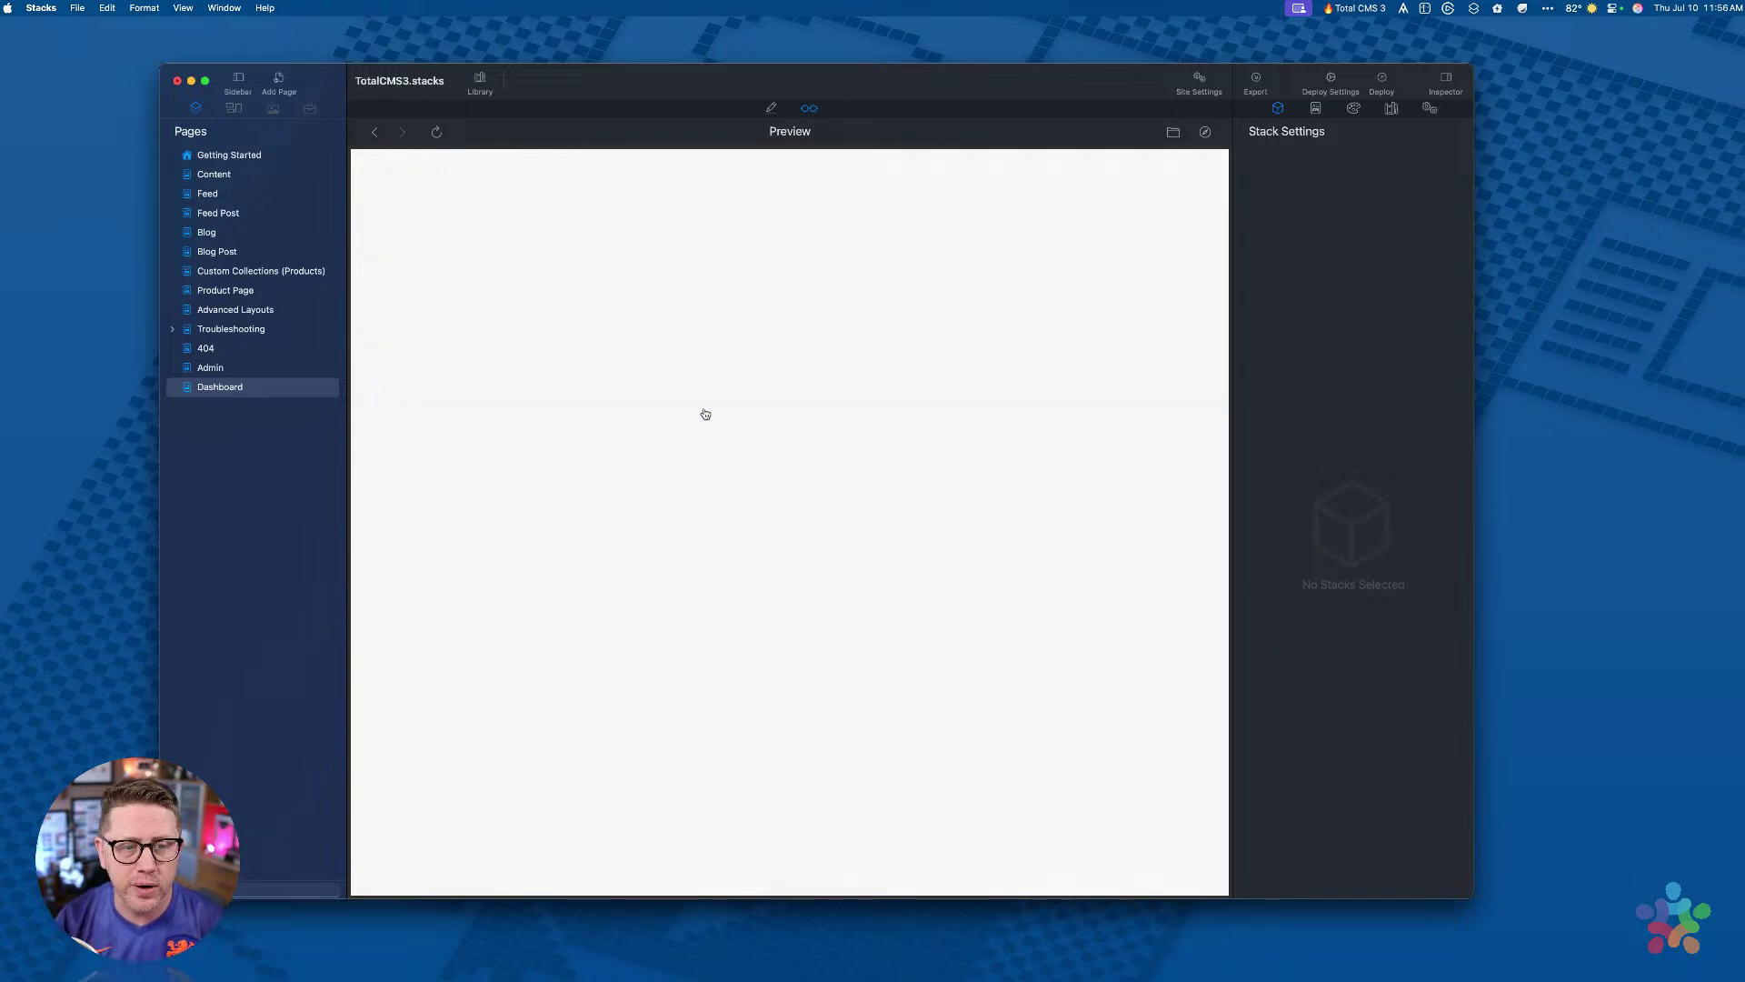
Step: Replace the demoname text with a different person's name and save it
triple_click(662, 299)
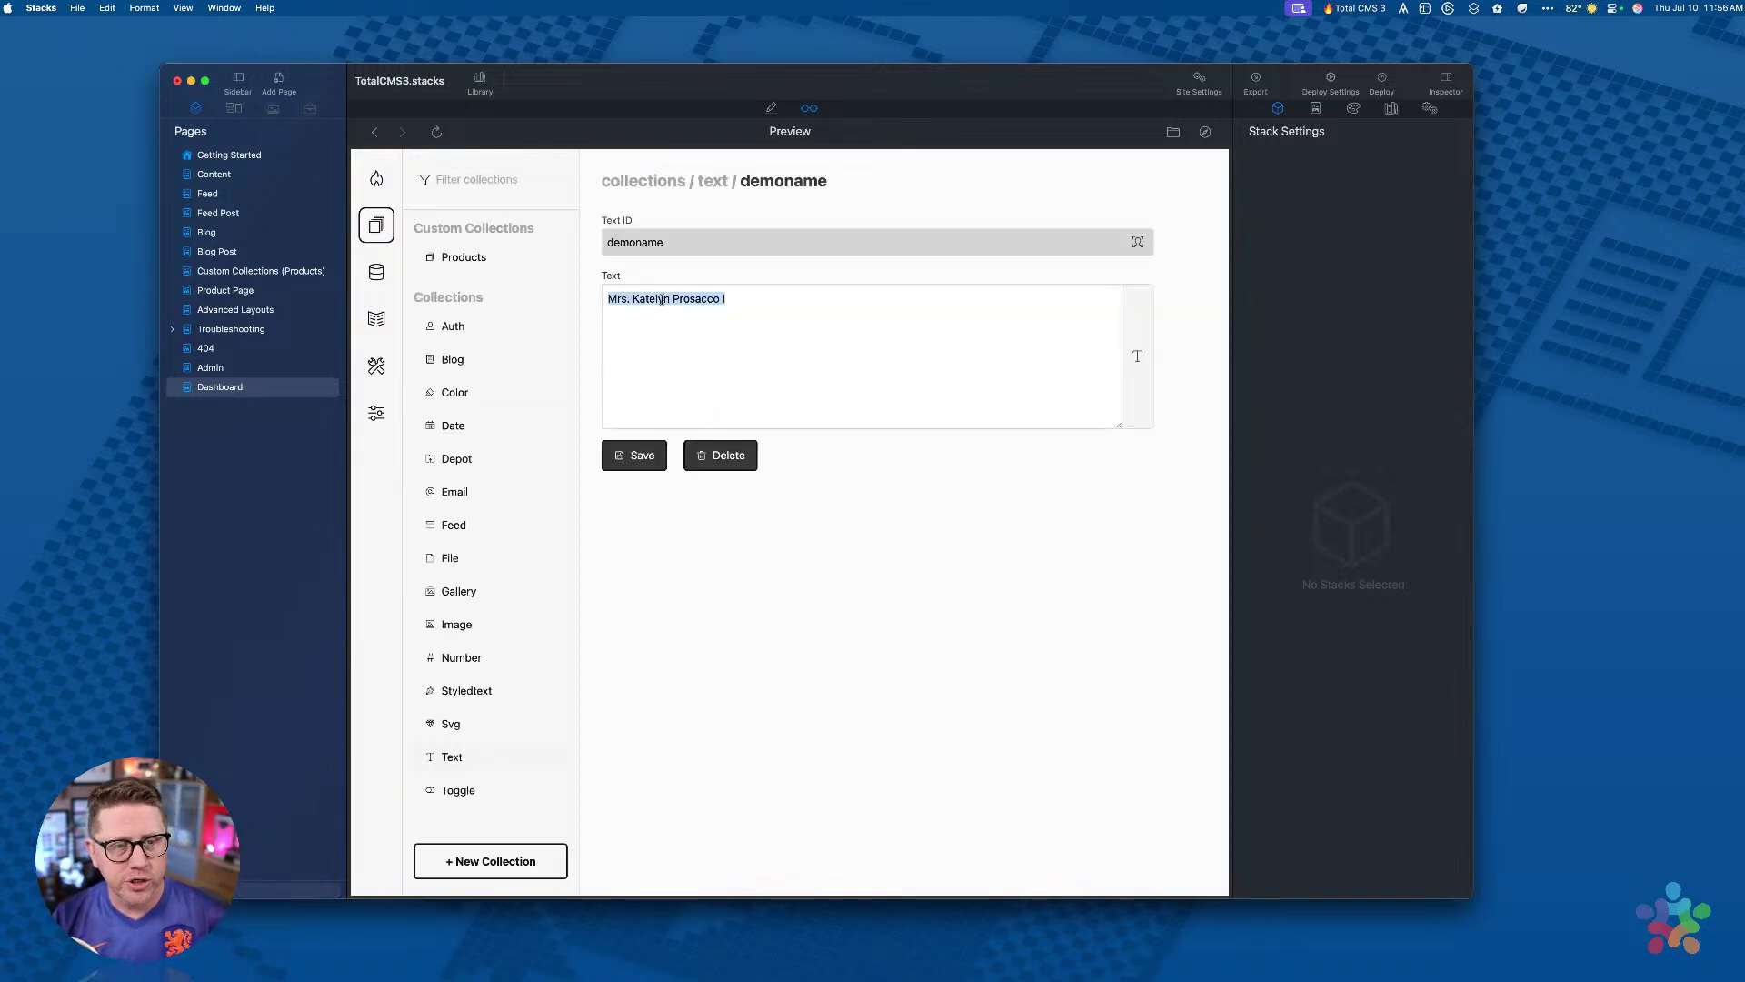
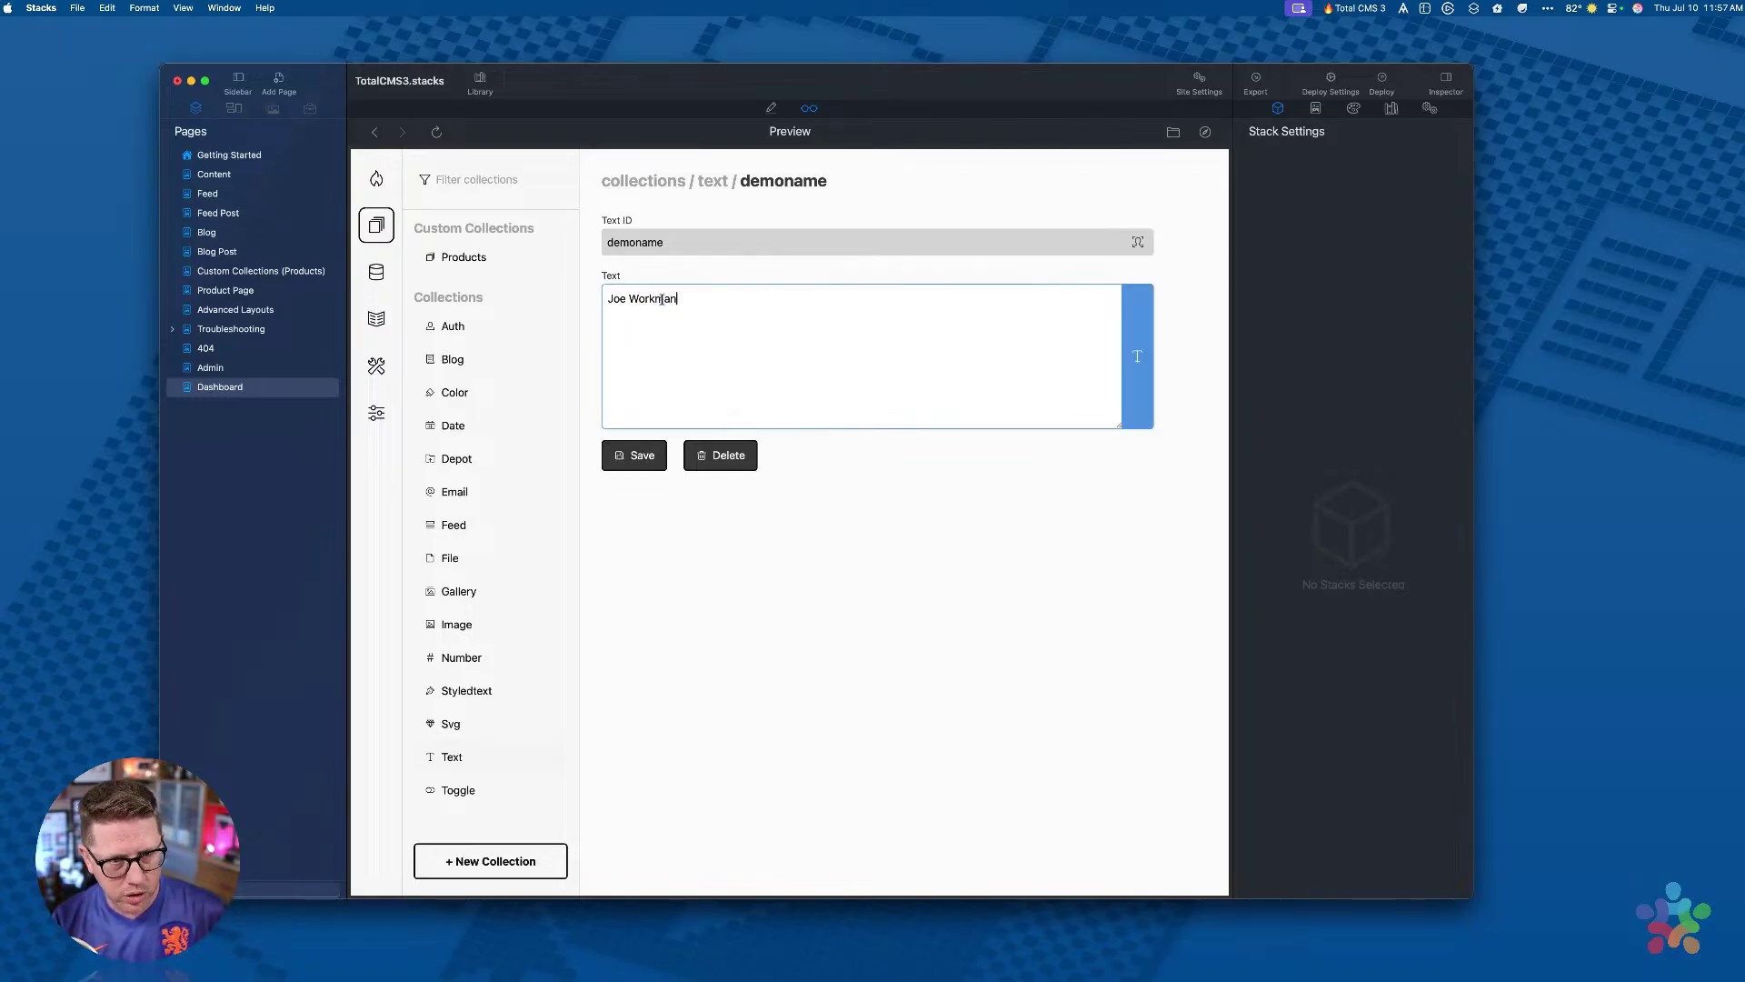
triple_click(662, 299)
key(BackSpace)
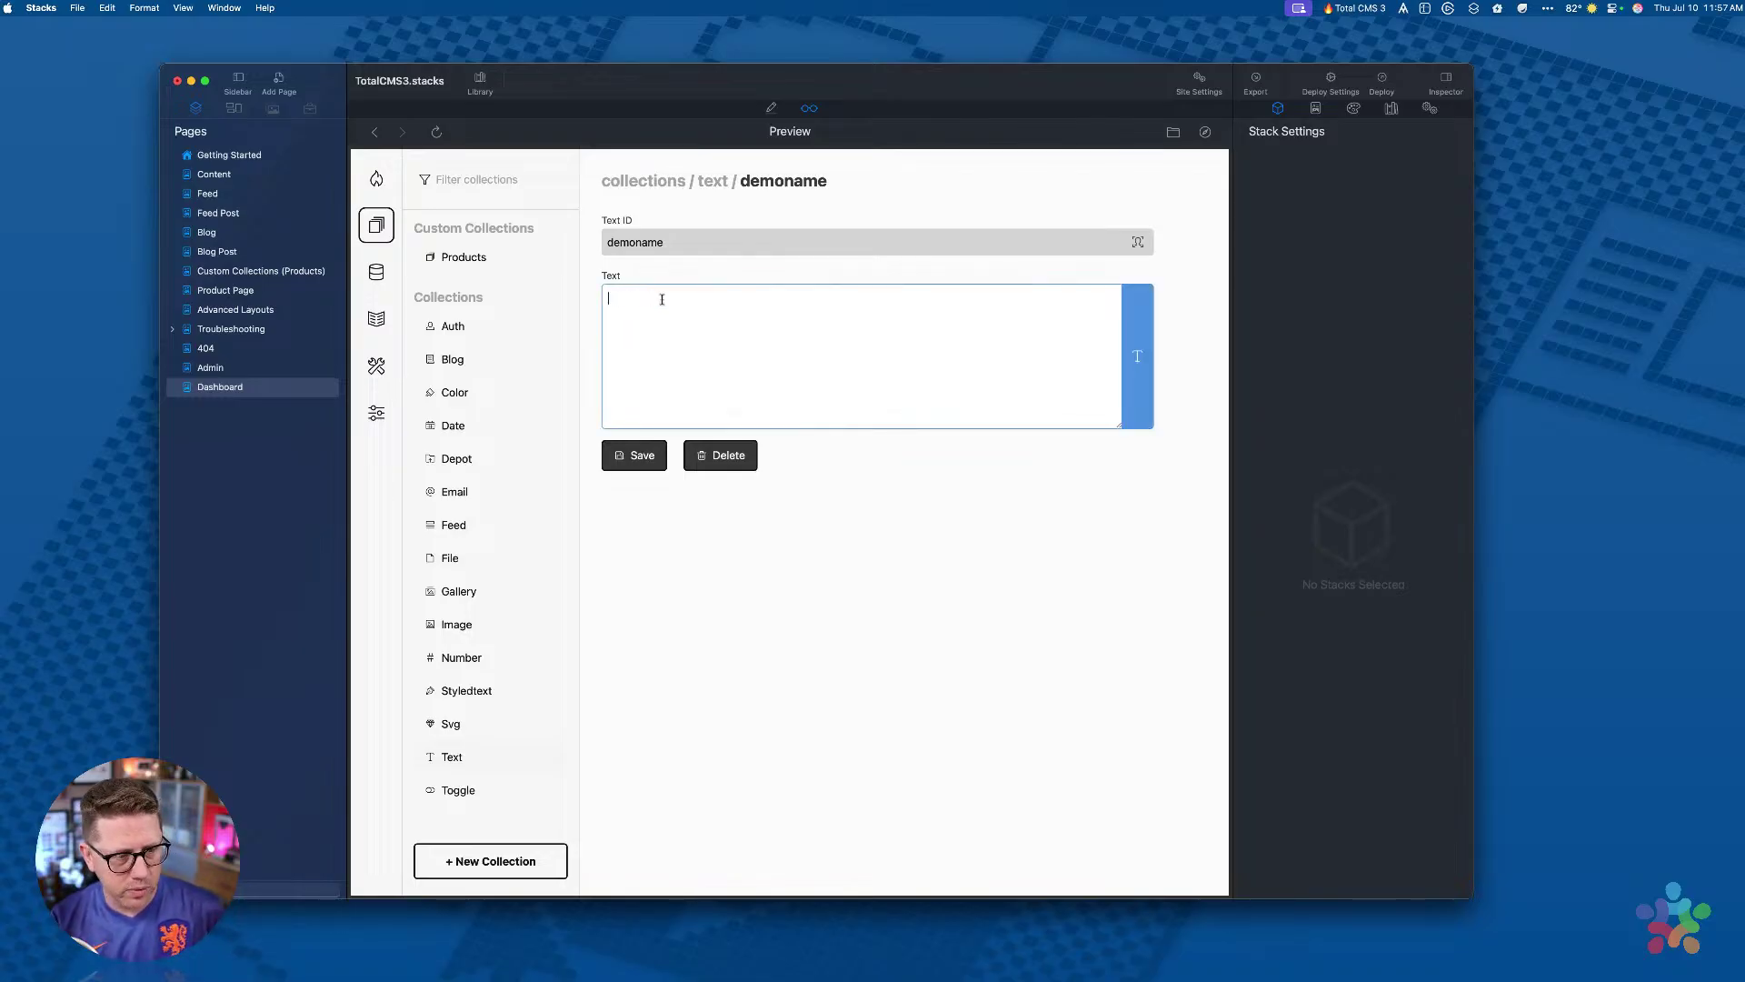
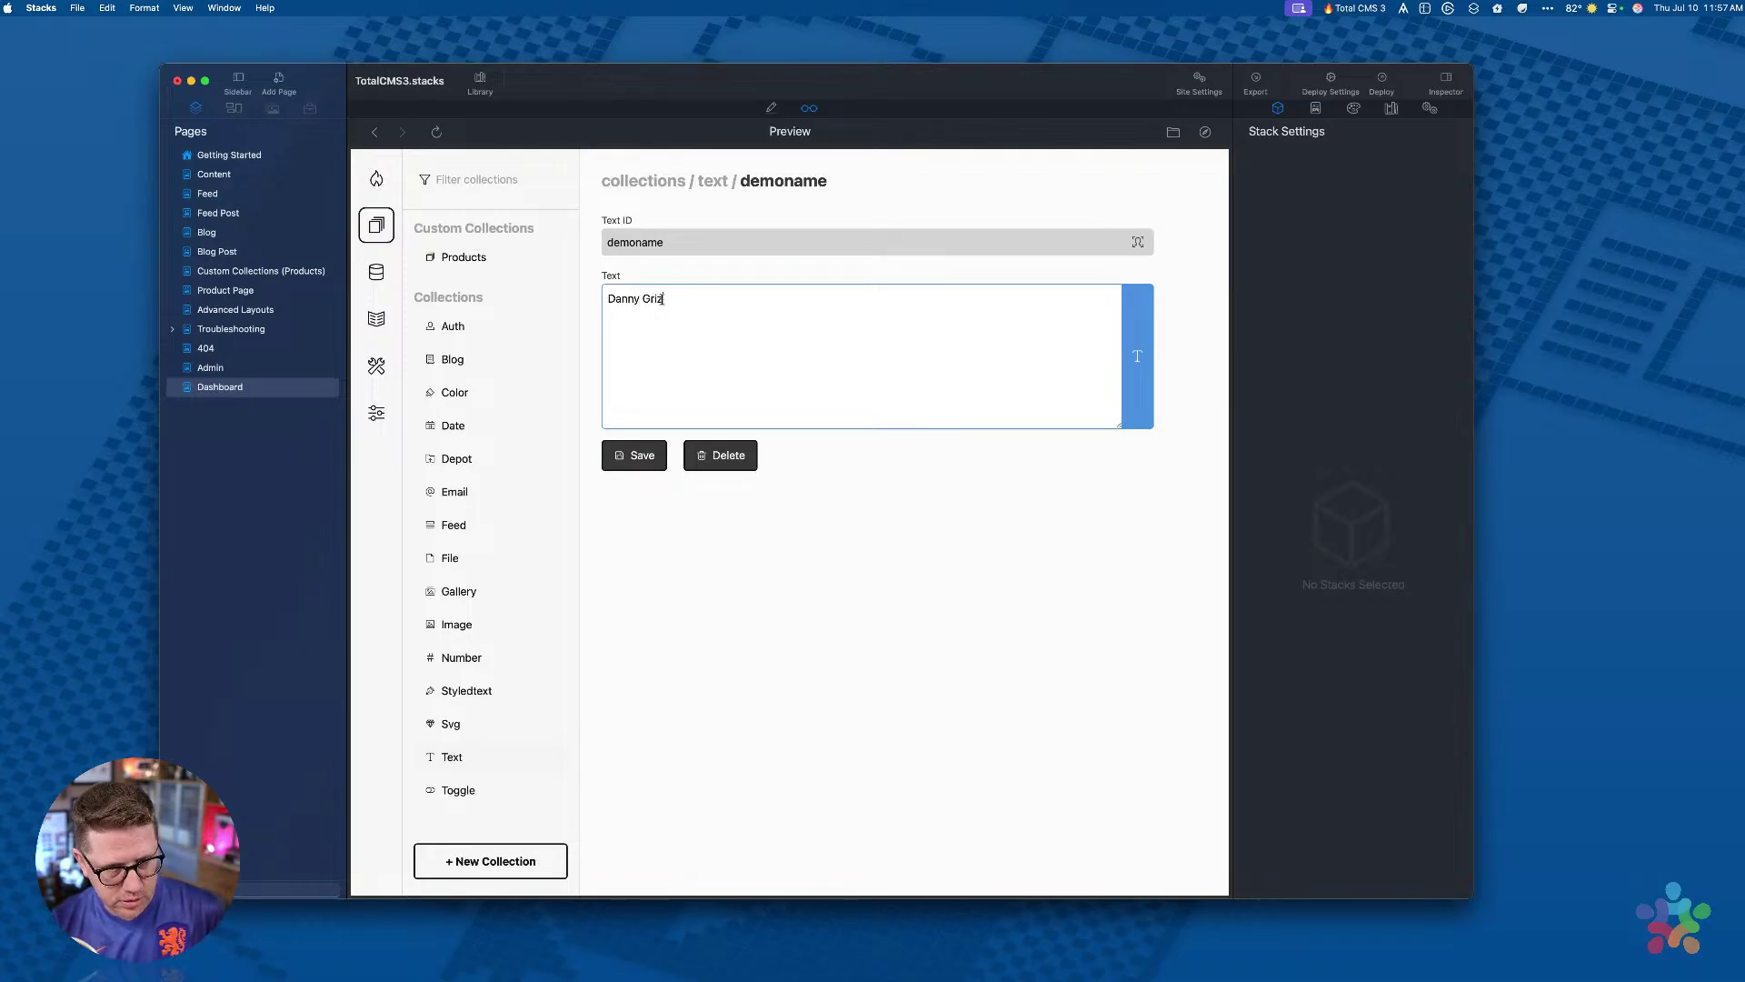
click(633, 455)
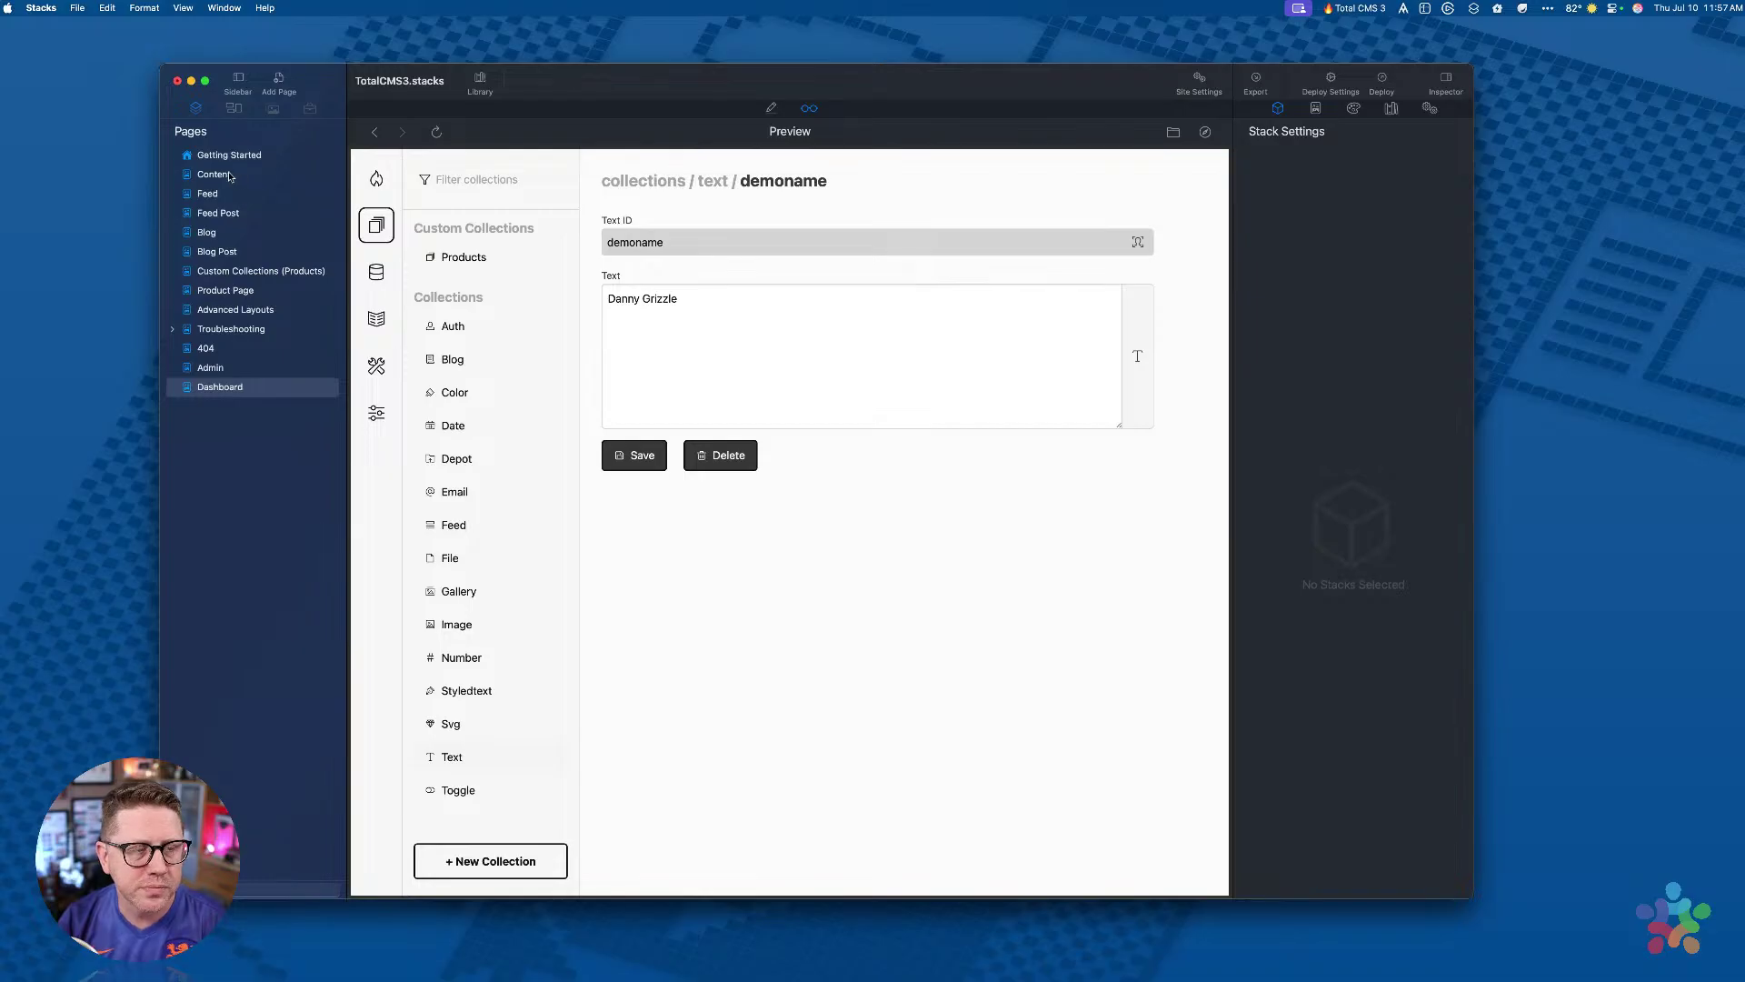
Step: Return to the Content page, check the Hello greeting heading, and enter Edit mode with Cmd+E
click(221, 181)
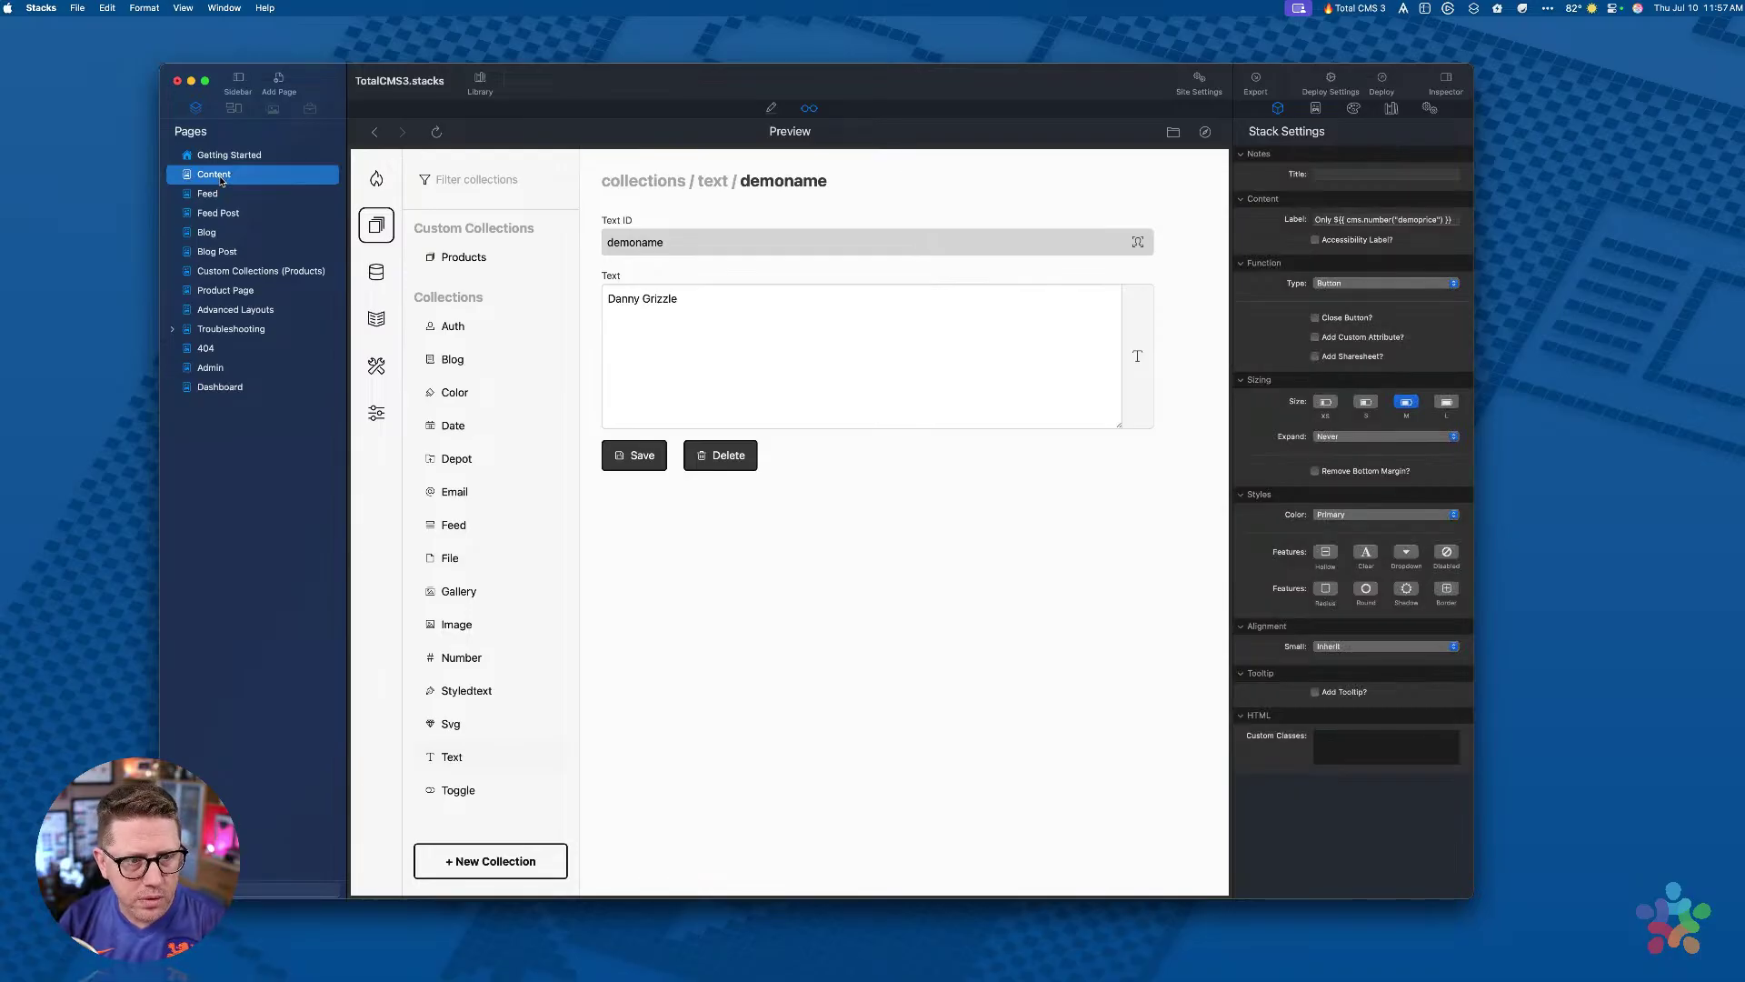
scroll(592, 467, down, 10)
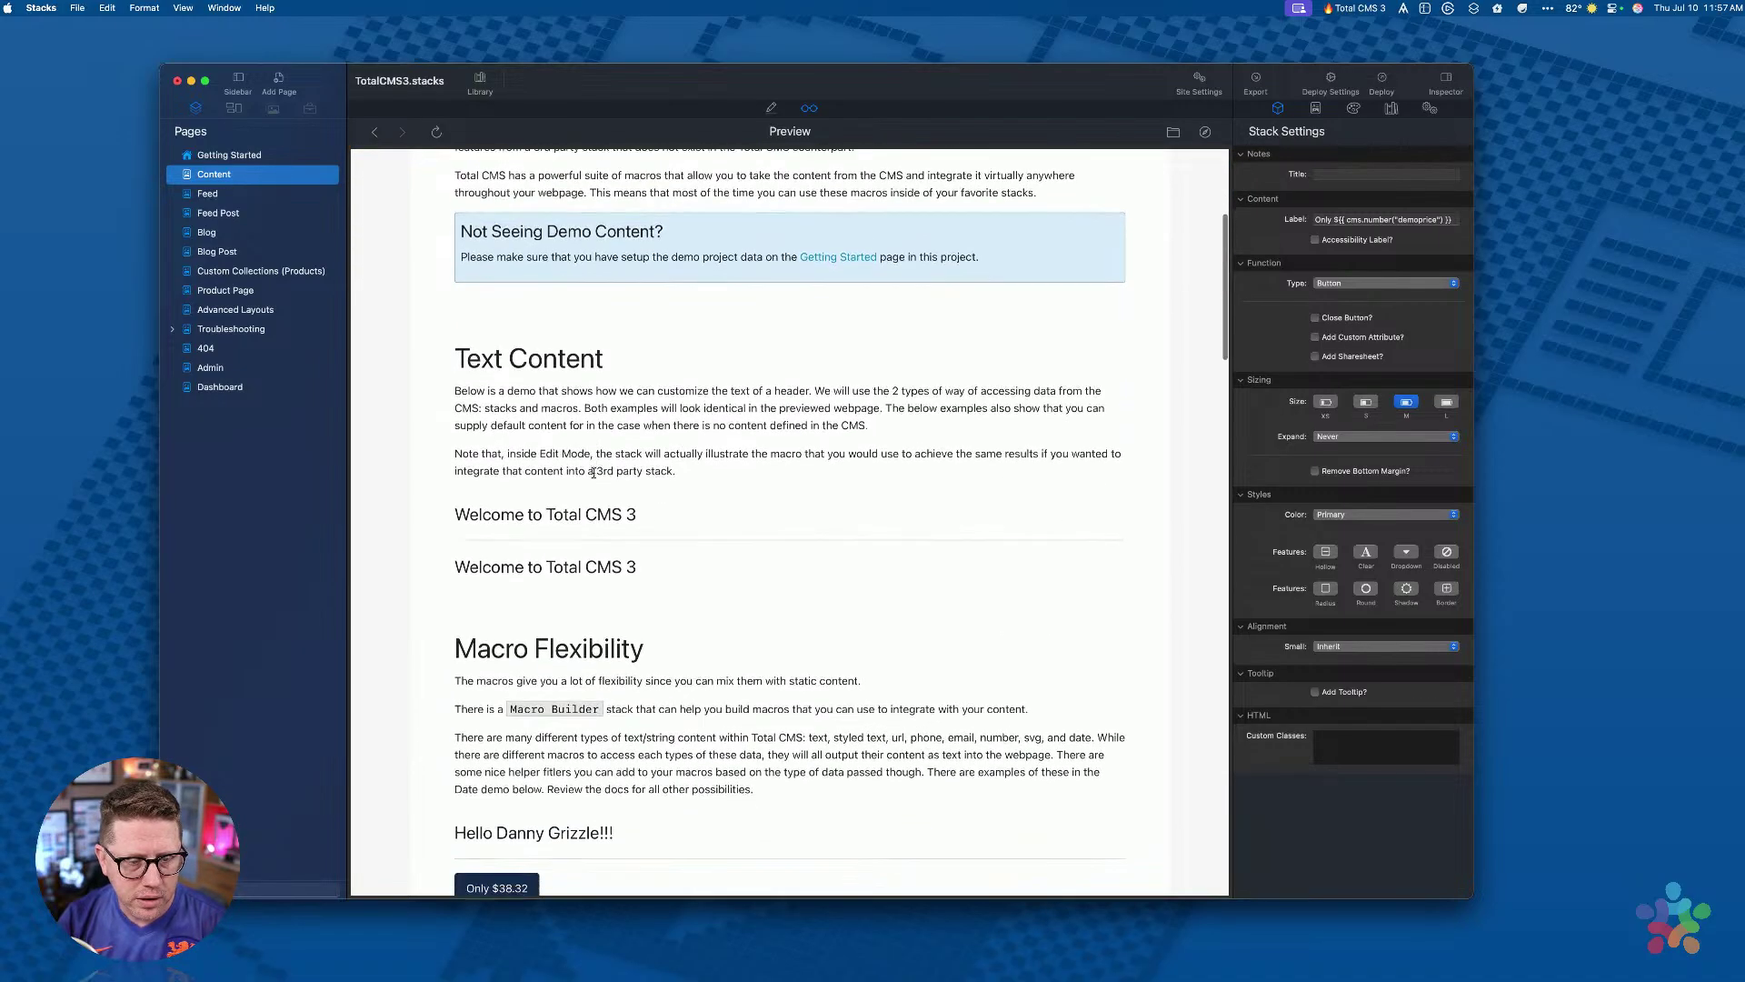
drag(459, 631, 616, 635)
click(658, 635)
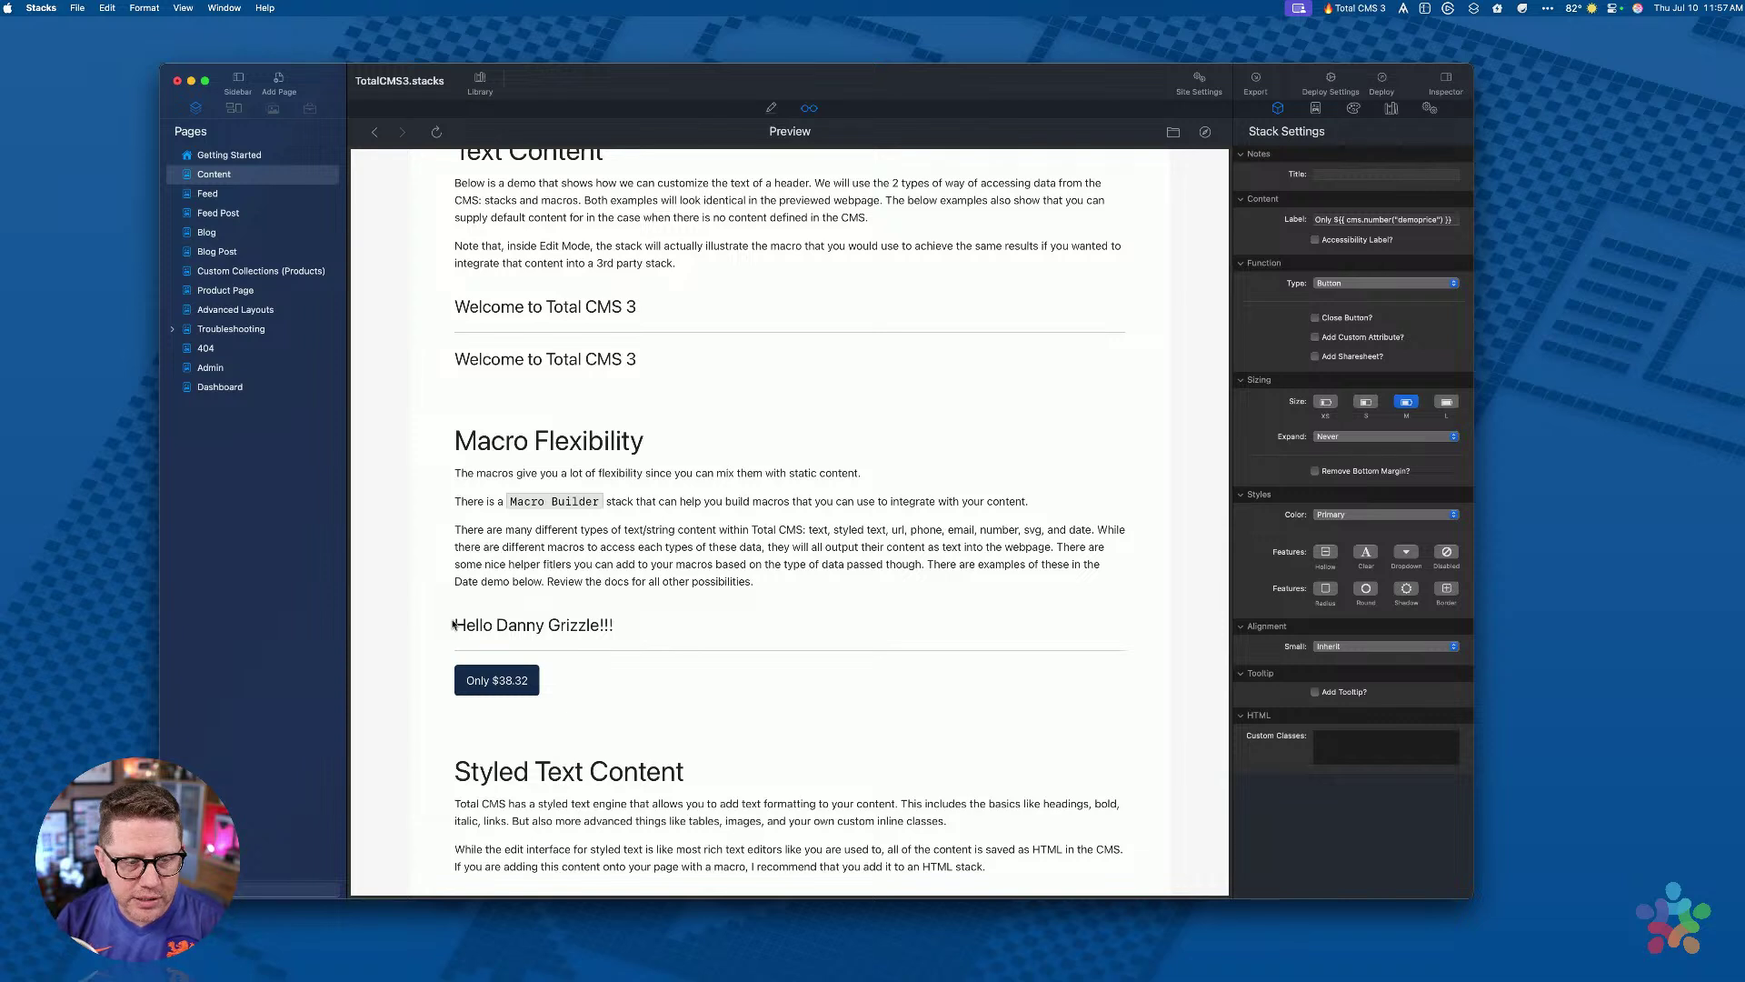
drag(457, 625, 653, 619)
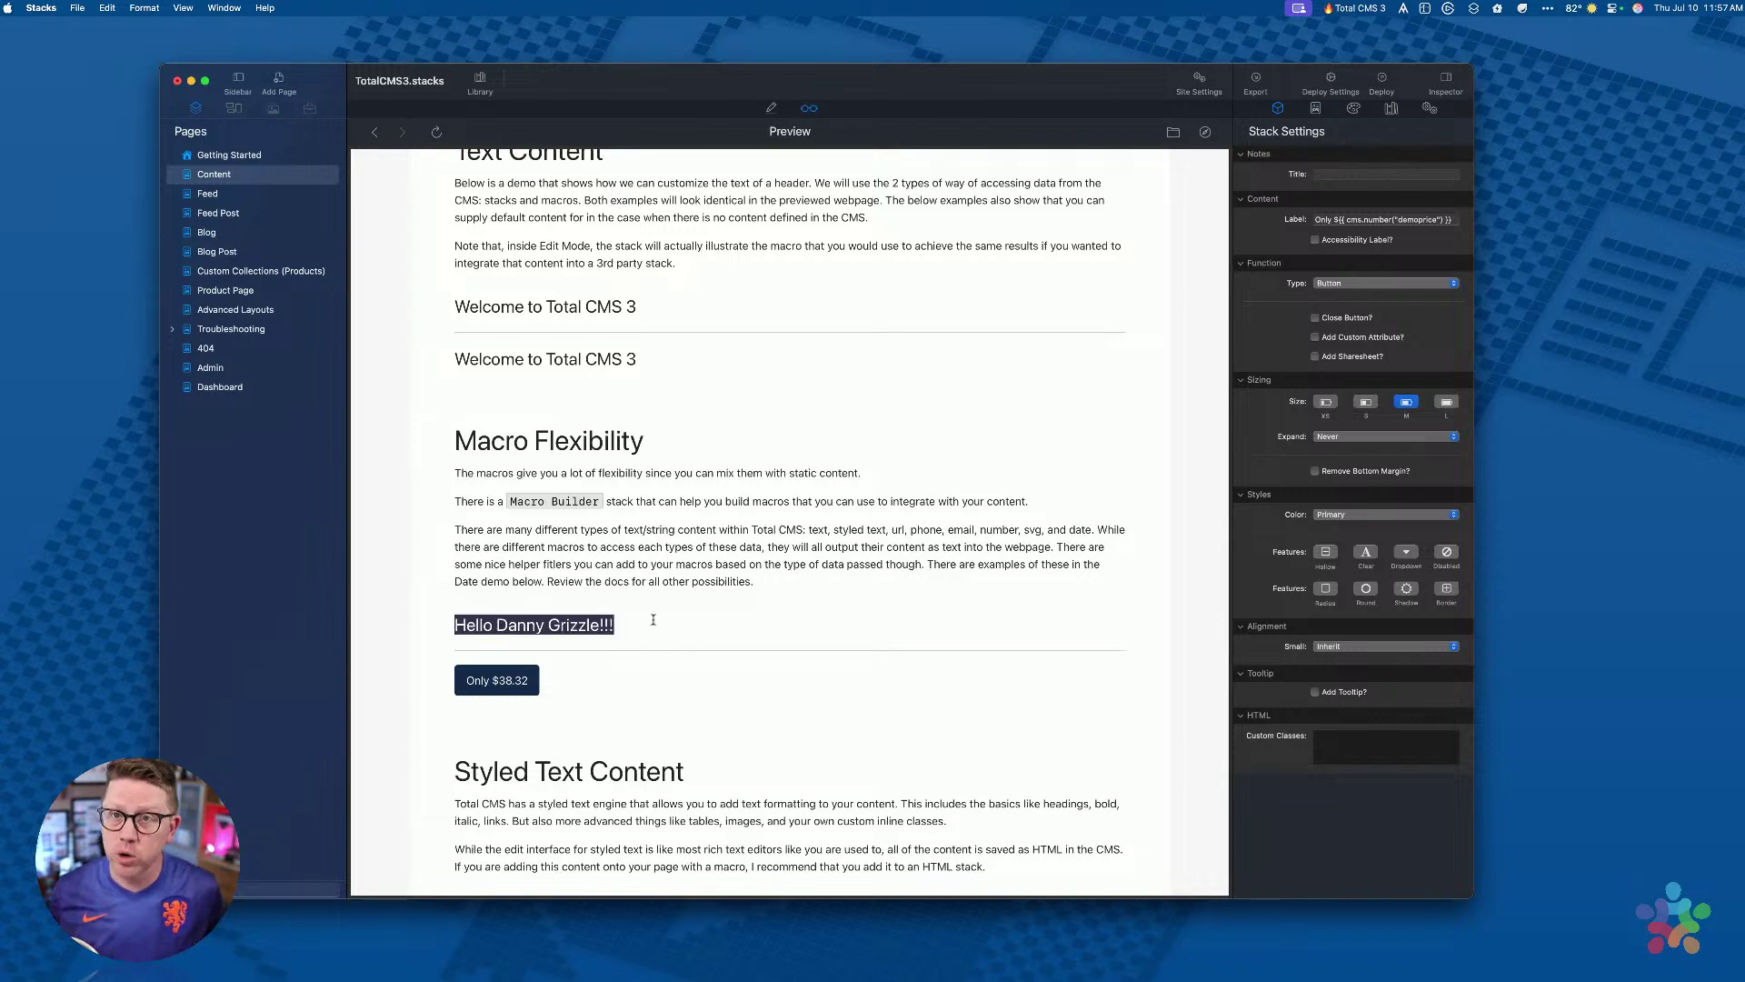
click(643, 622)
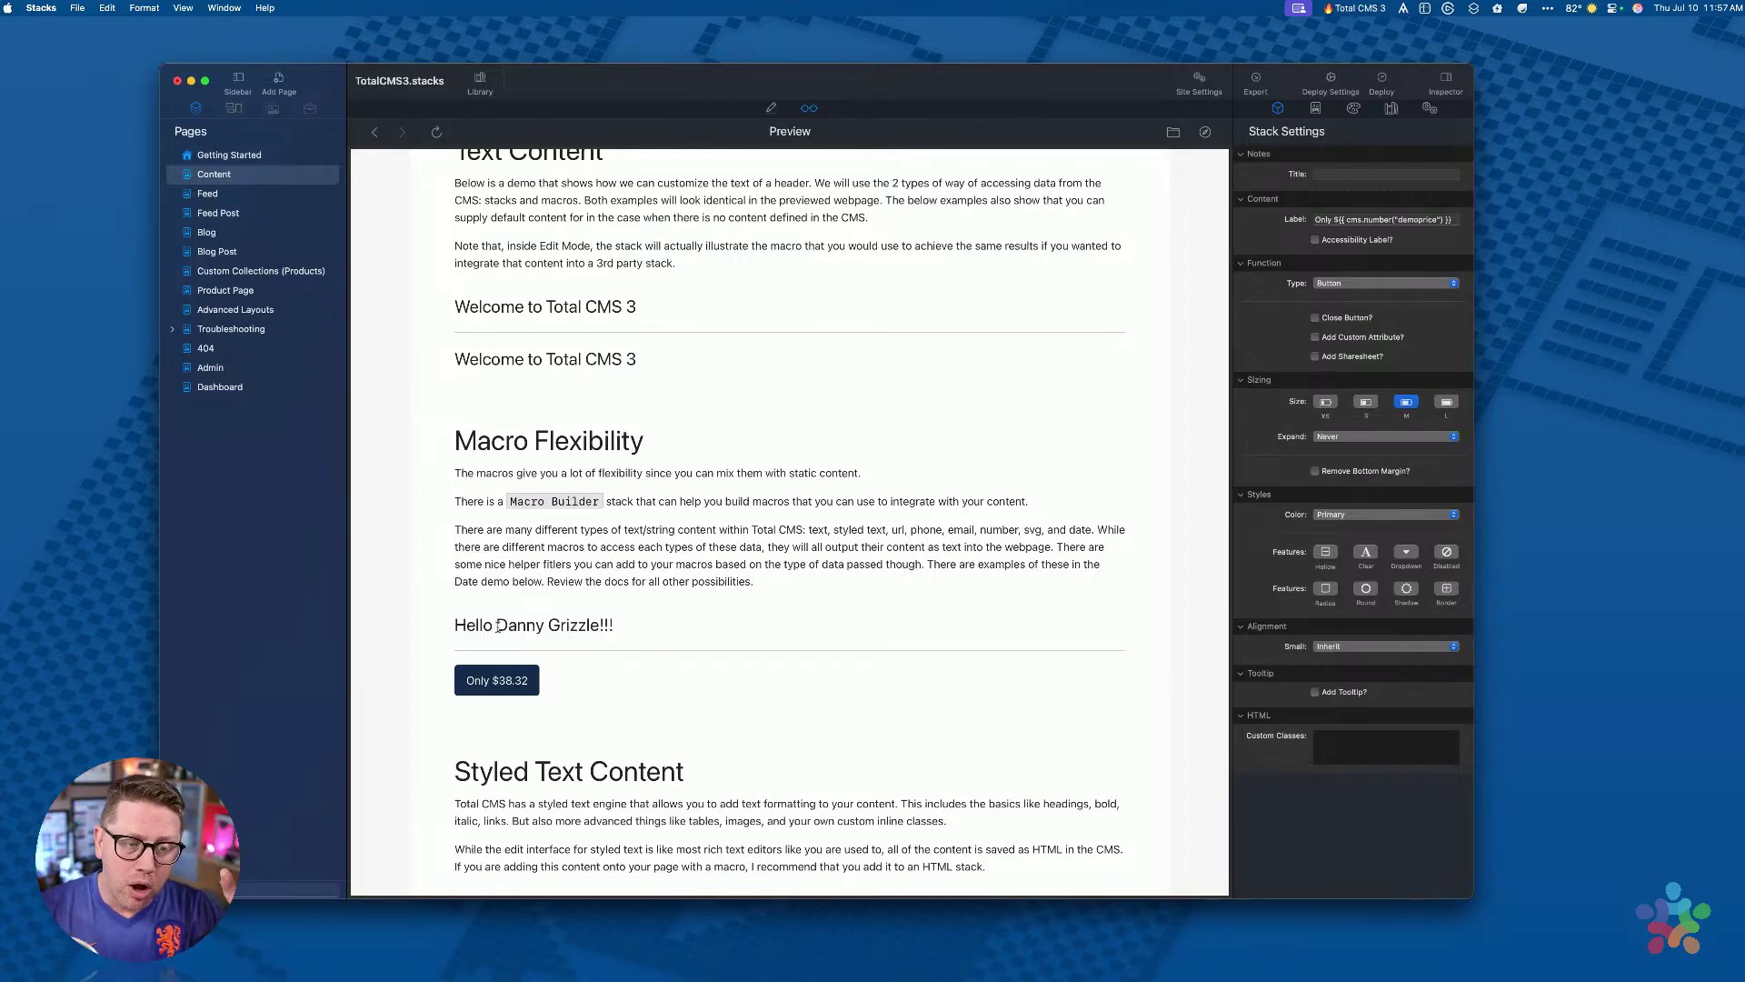
key(super+e)
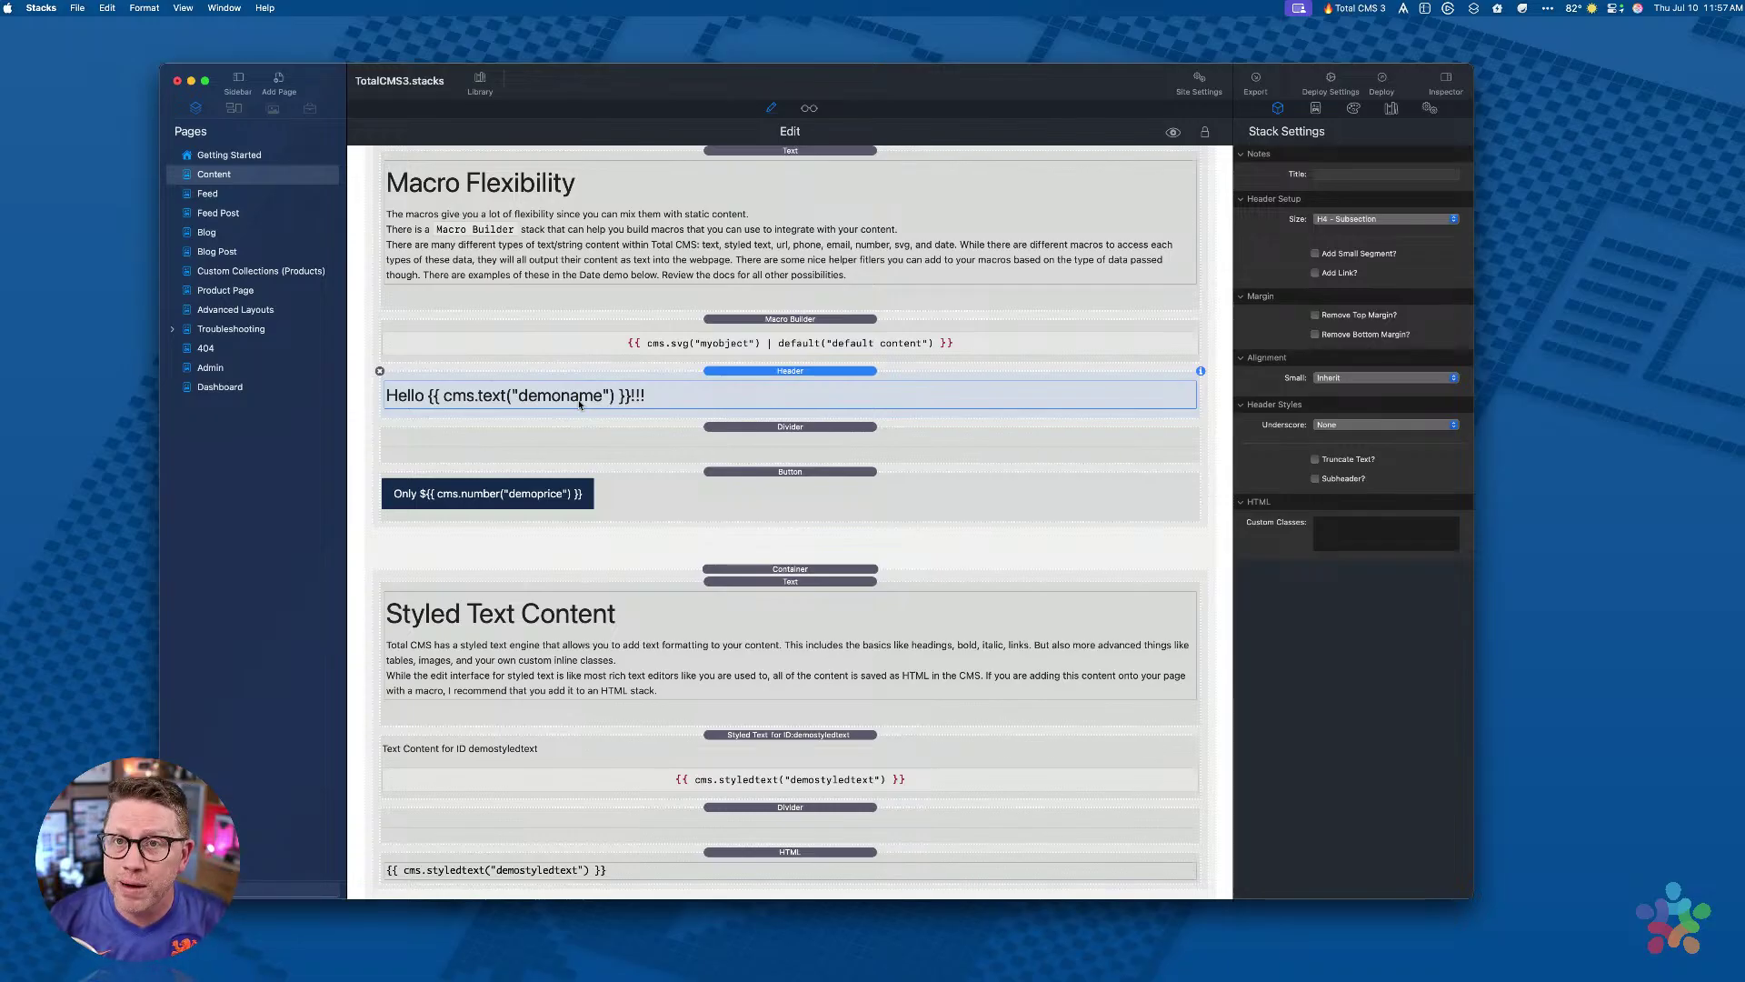
Step: Inspect the price Button stack and the Styled Text stack's settings
click(777, 498)
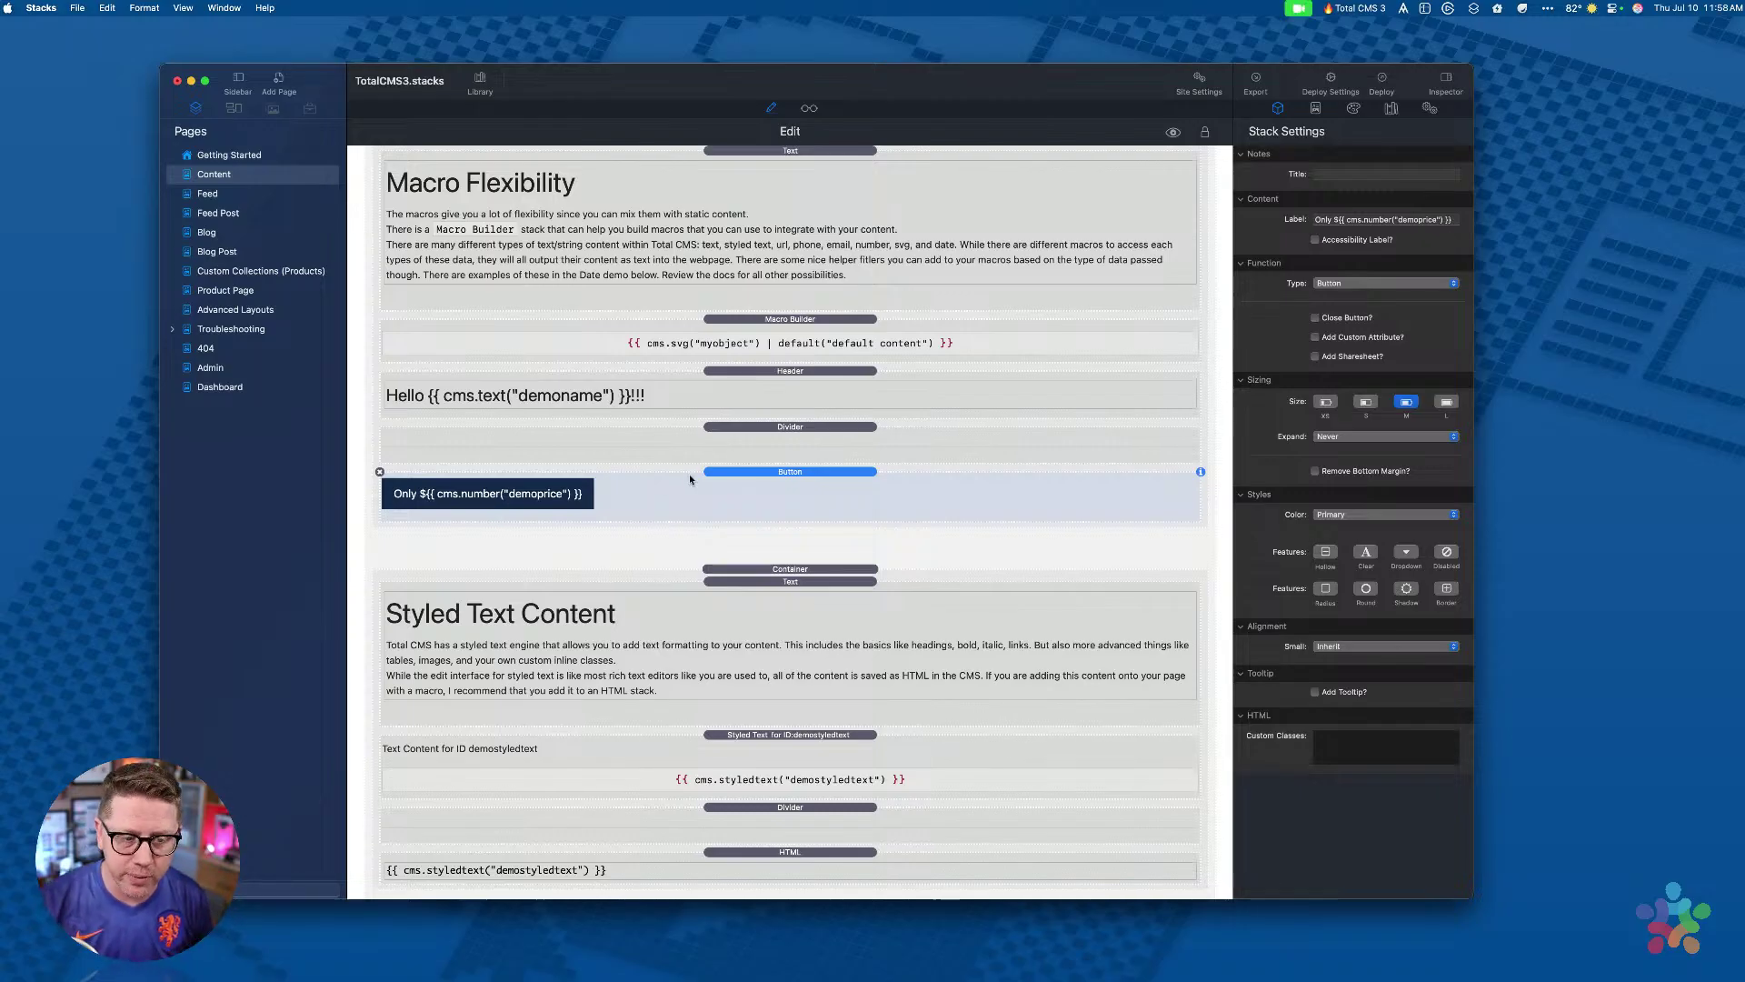
scroll(711, 489, down, 10)
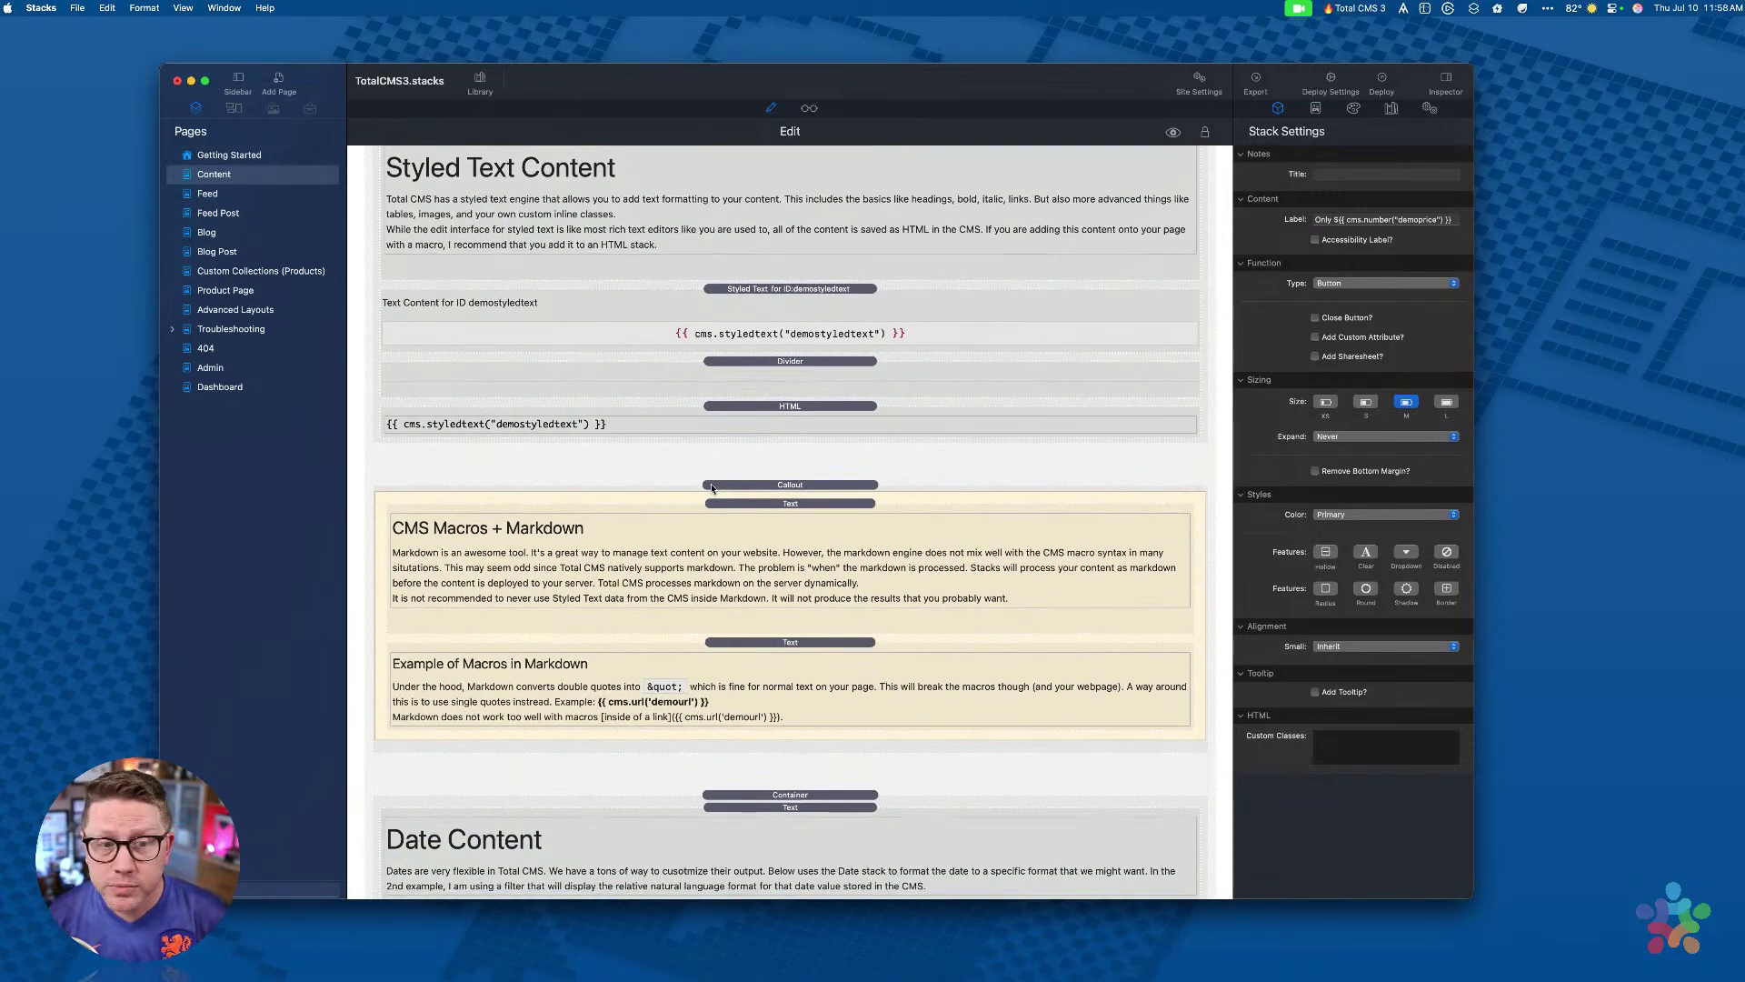
scroll(710, 455, up, 11)
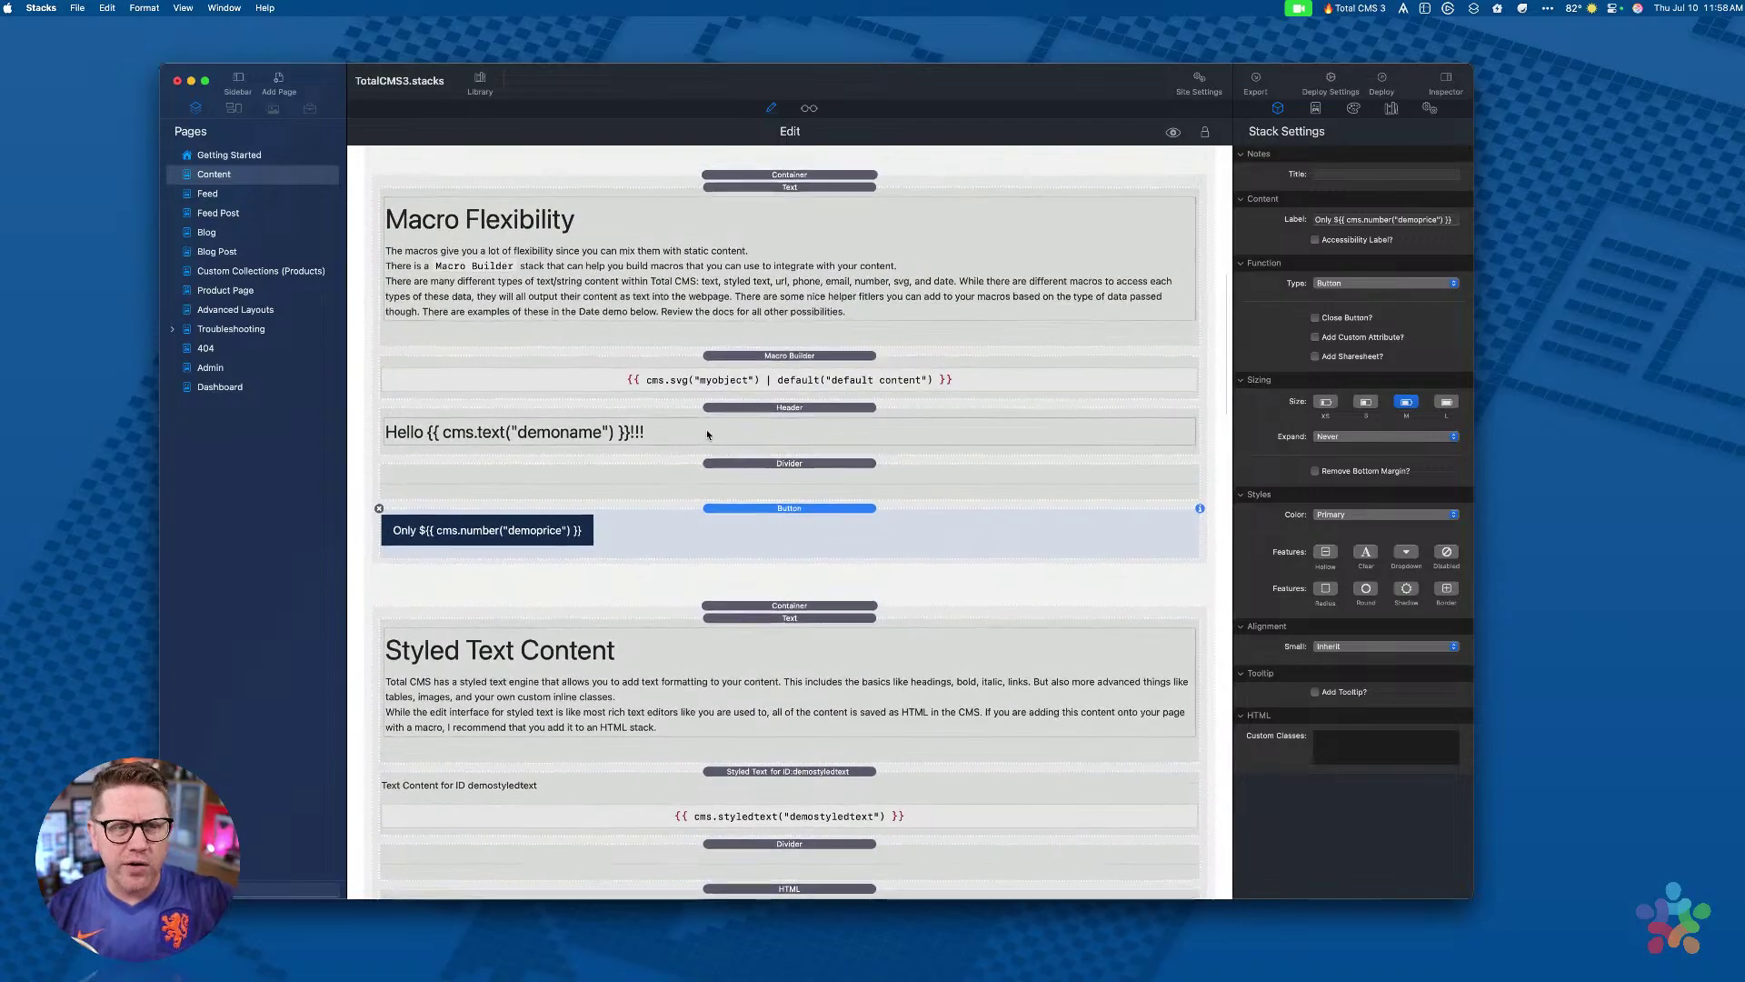
scroll(708, 434, up, 3)
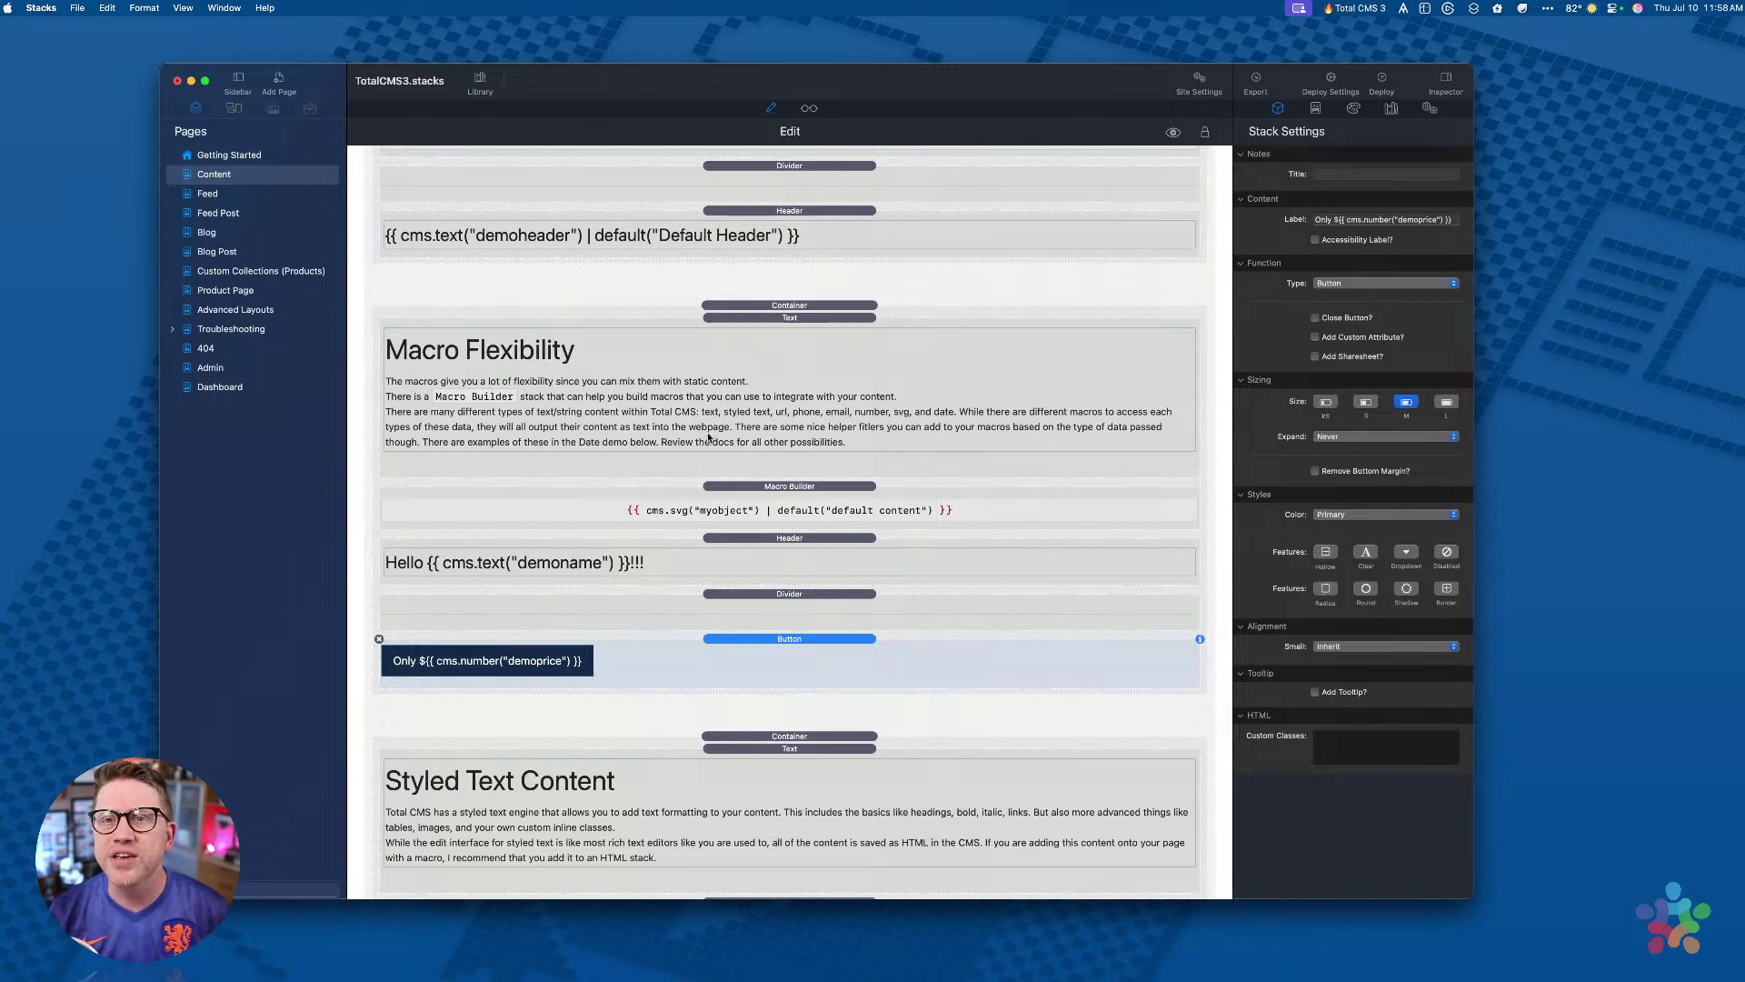
scroll(716, 432, down, 5)
scroll(718, 433, down, 2)
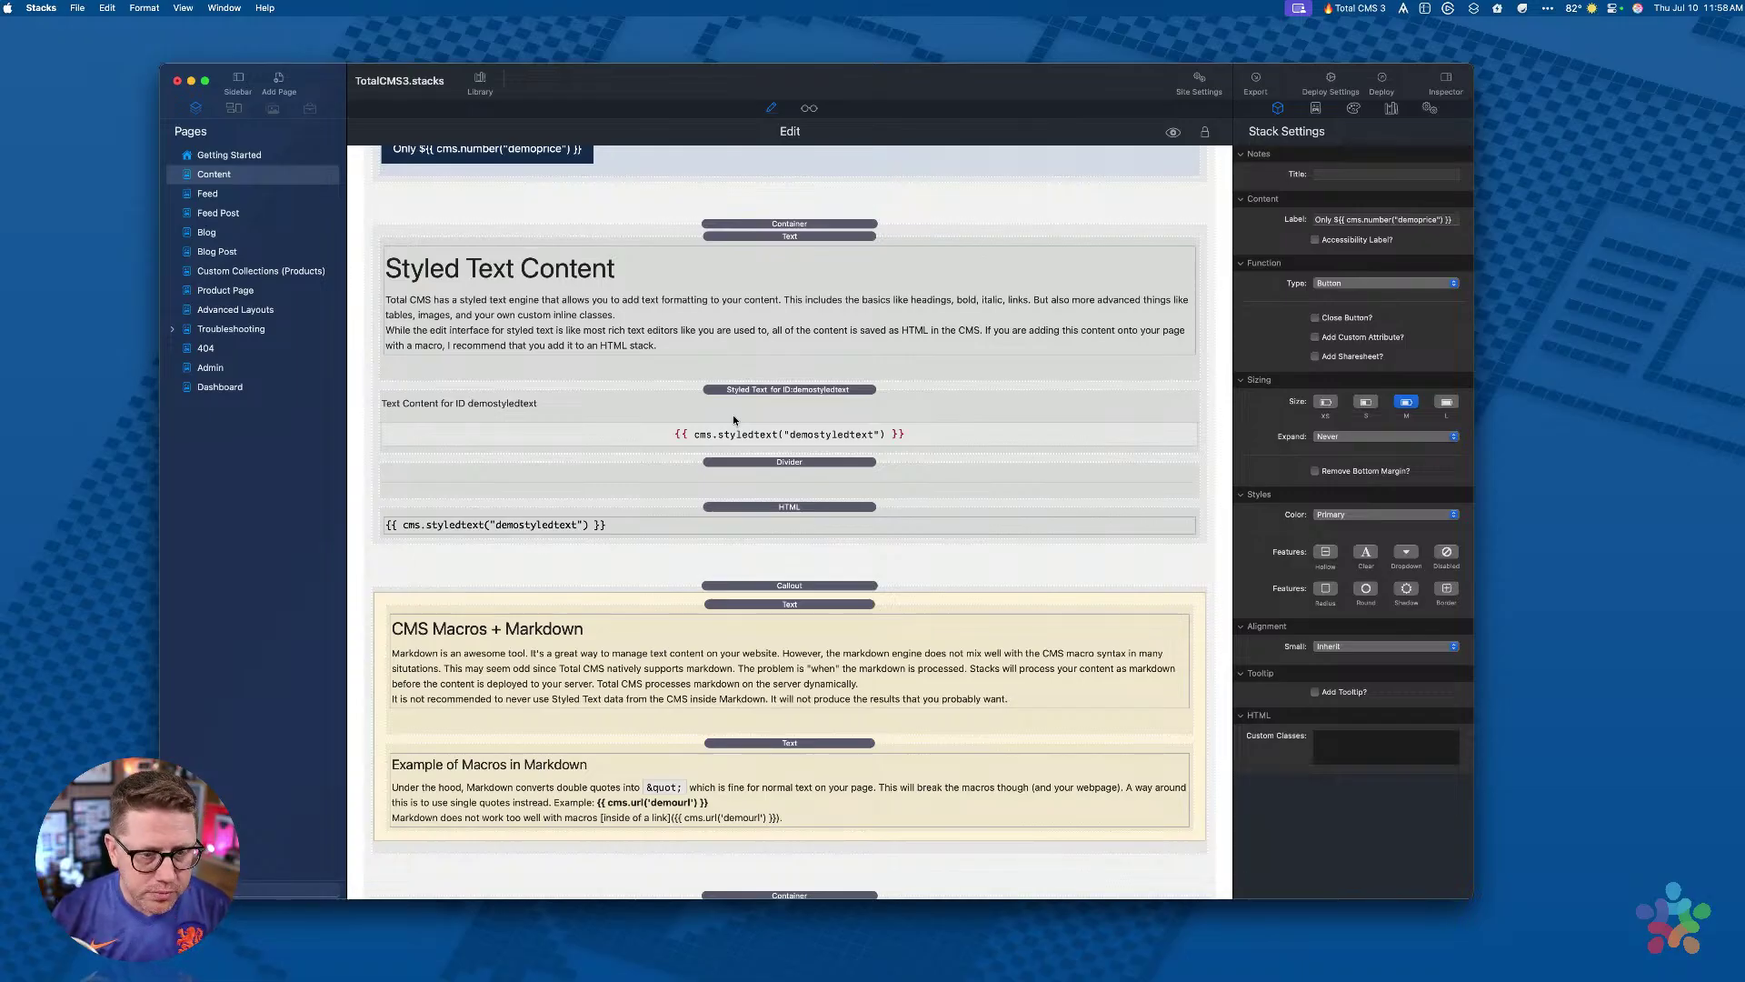
click(735, 420)
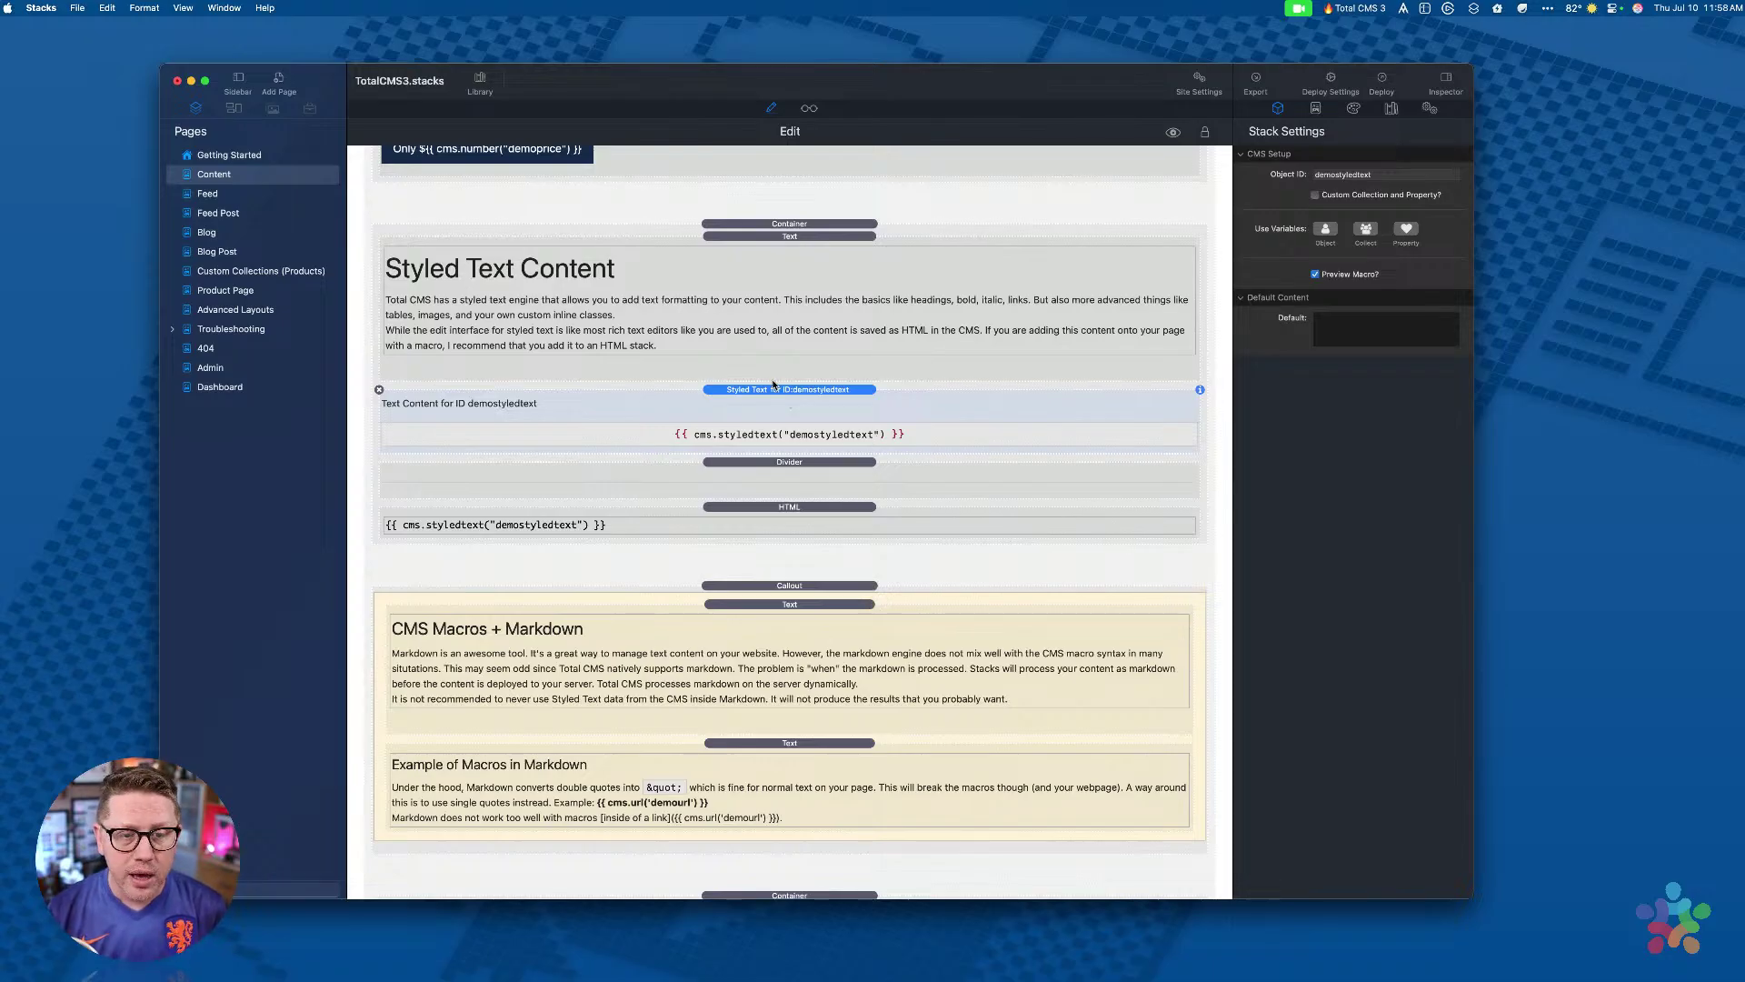
Step: Open the stacks Library, pick Styled Text, select the styledtext HTML stack, and preview
click(480, 82)
click(500, 500)
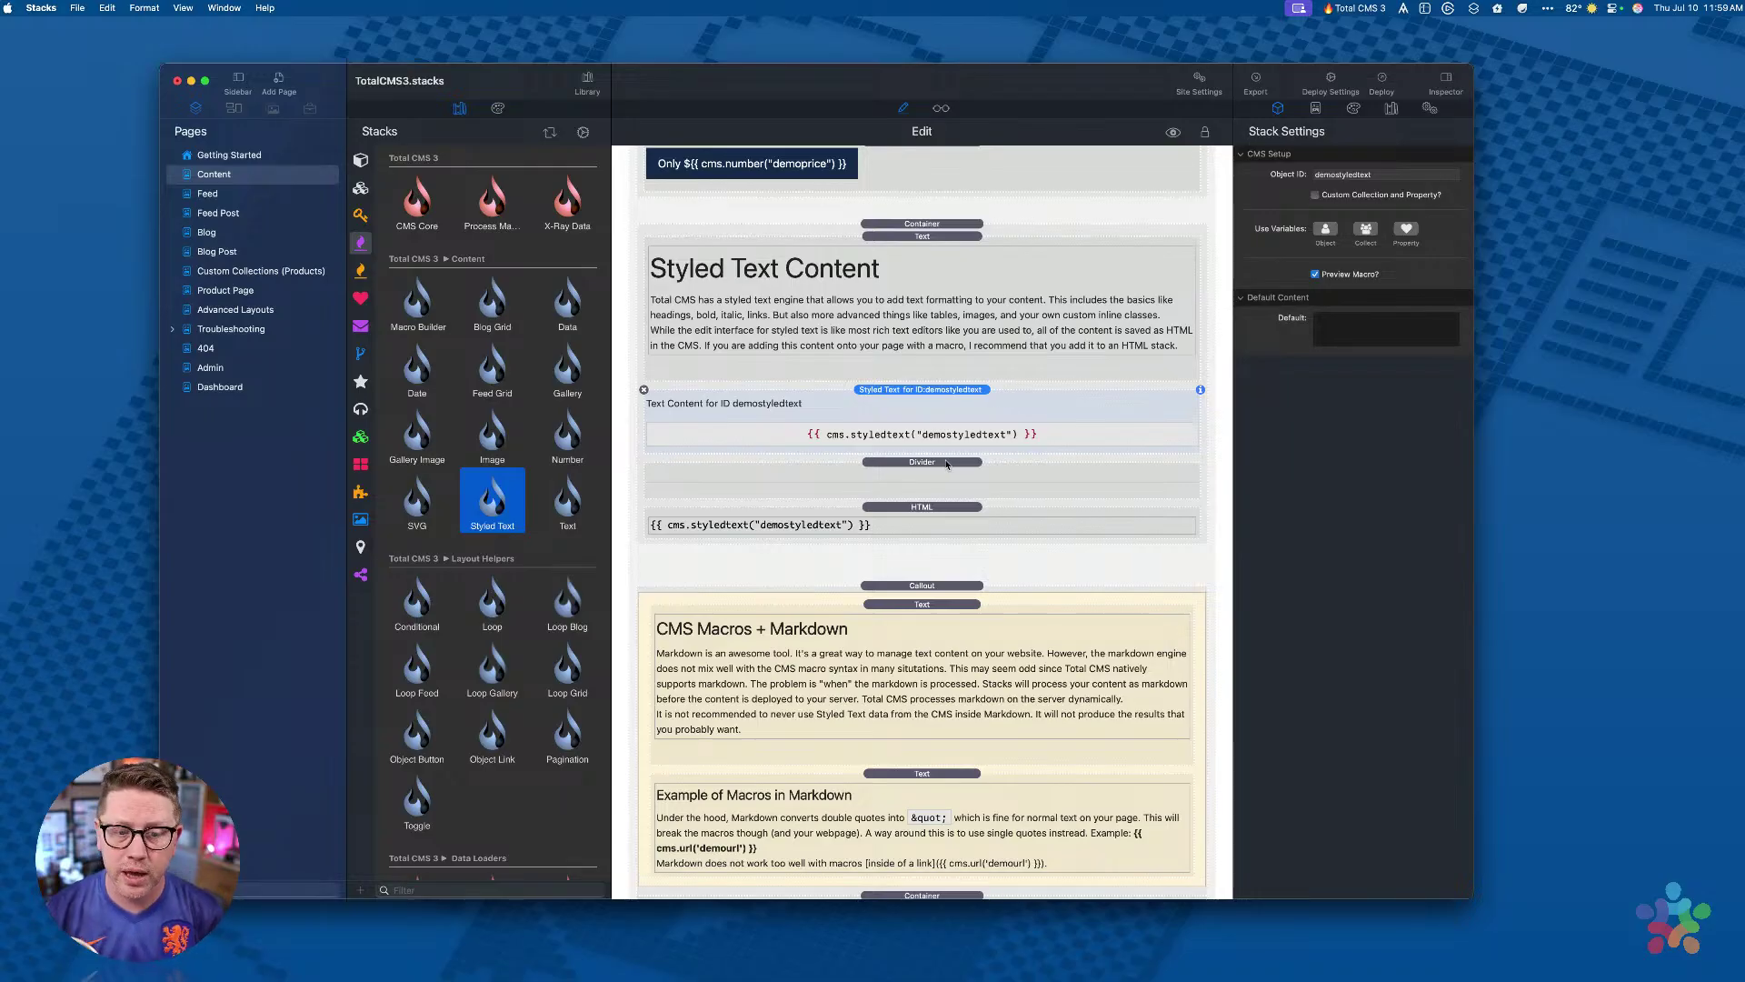
click(924, 506)
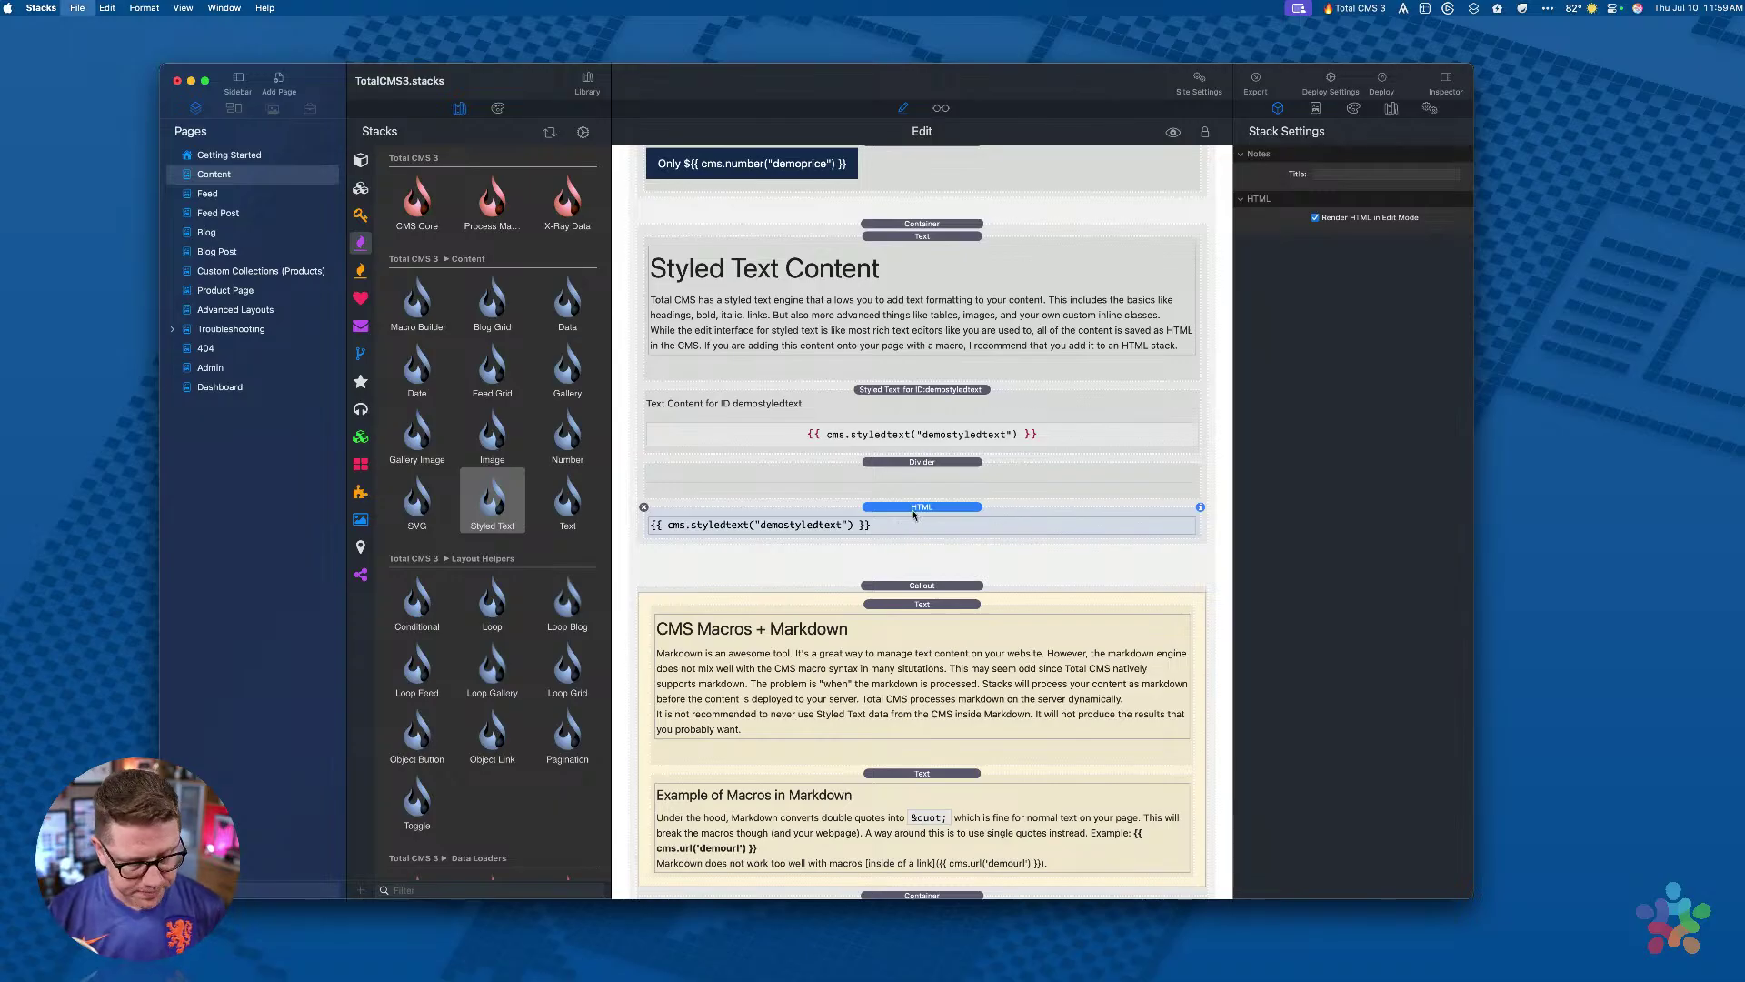
key(super+shift+p)
Step: Scroll down the preview and highlight passages of sample text, then clear the selection
scroll(914, 515, down, 10)
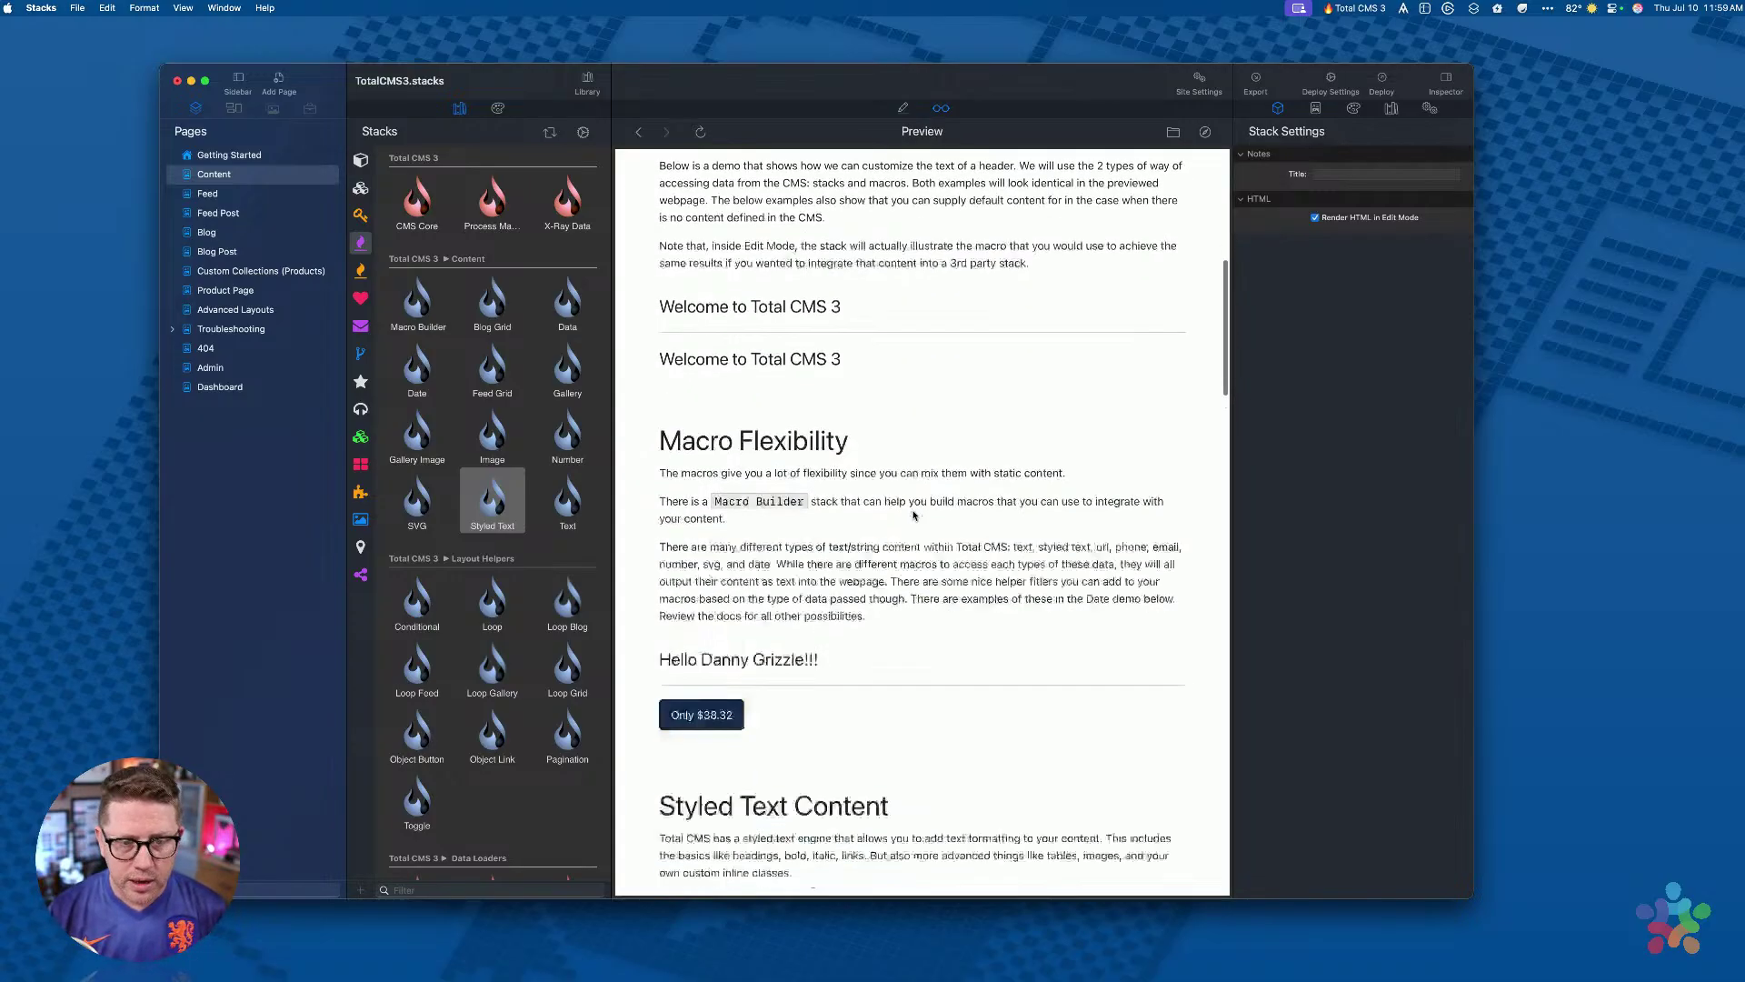
scroll(914, 509, down, 10)
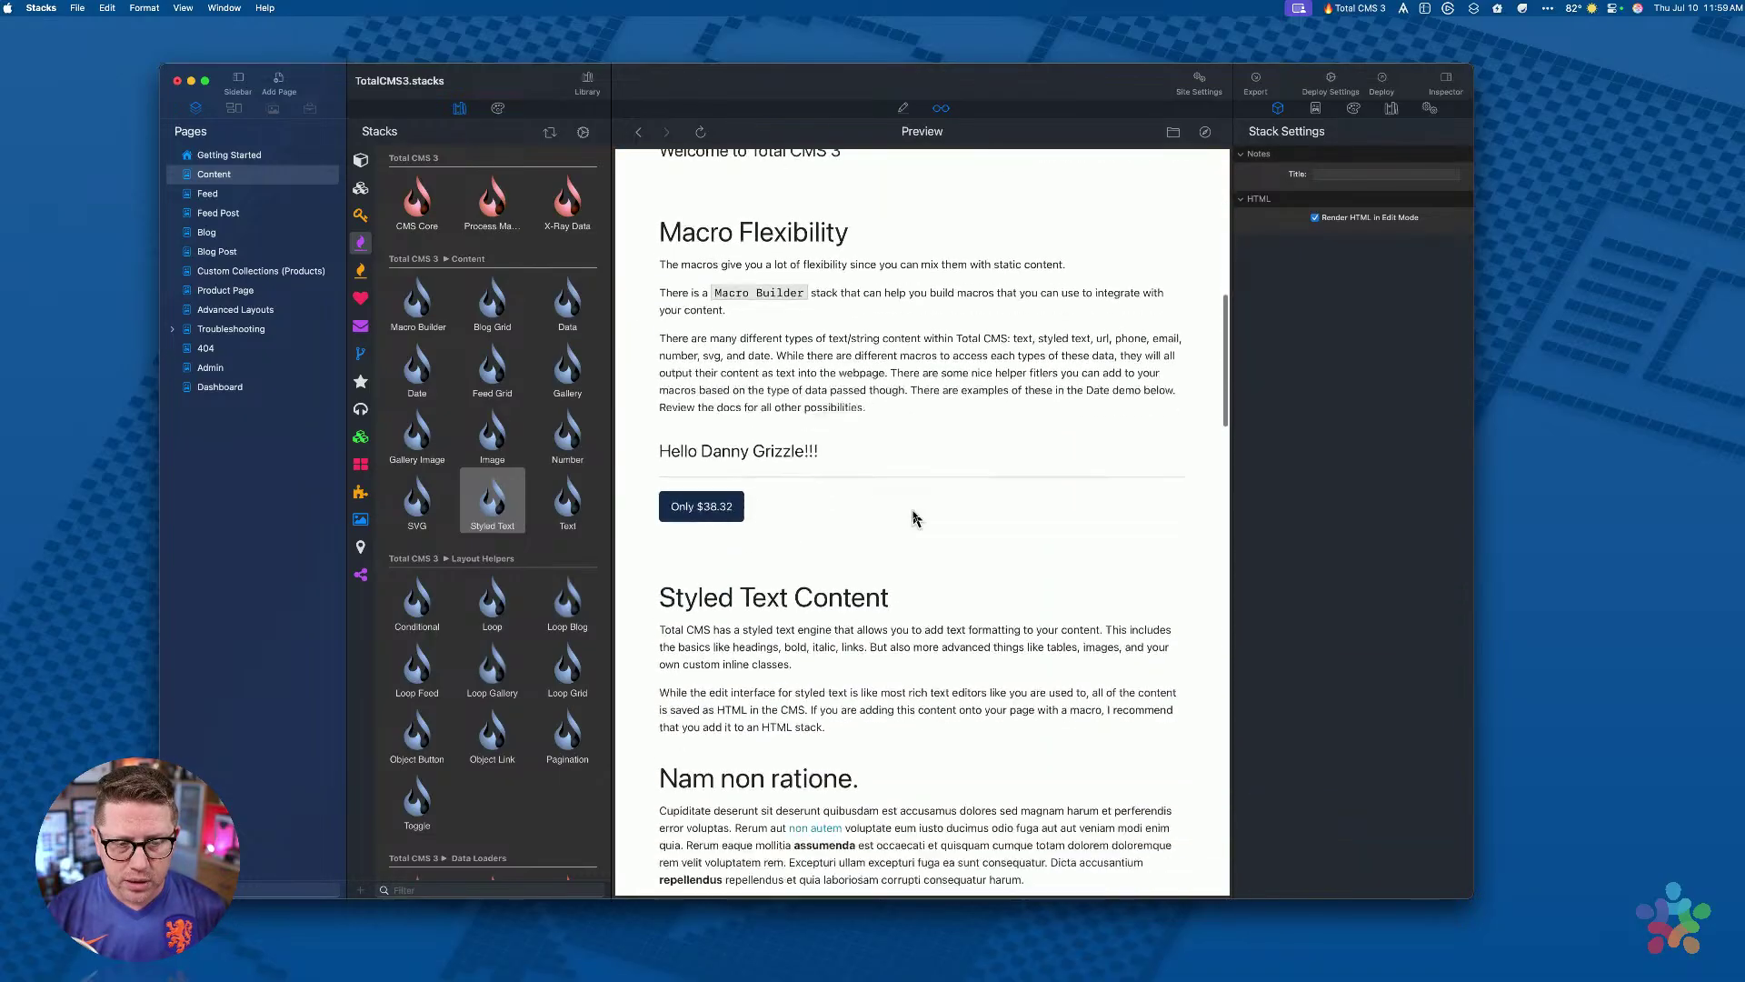
scroll(749, 509, down, 2)
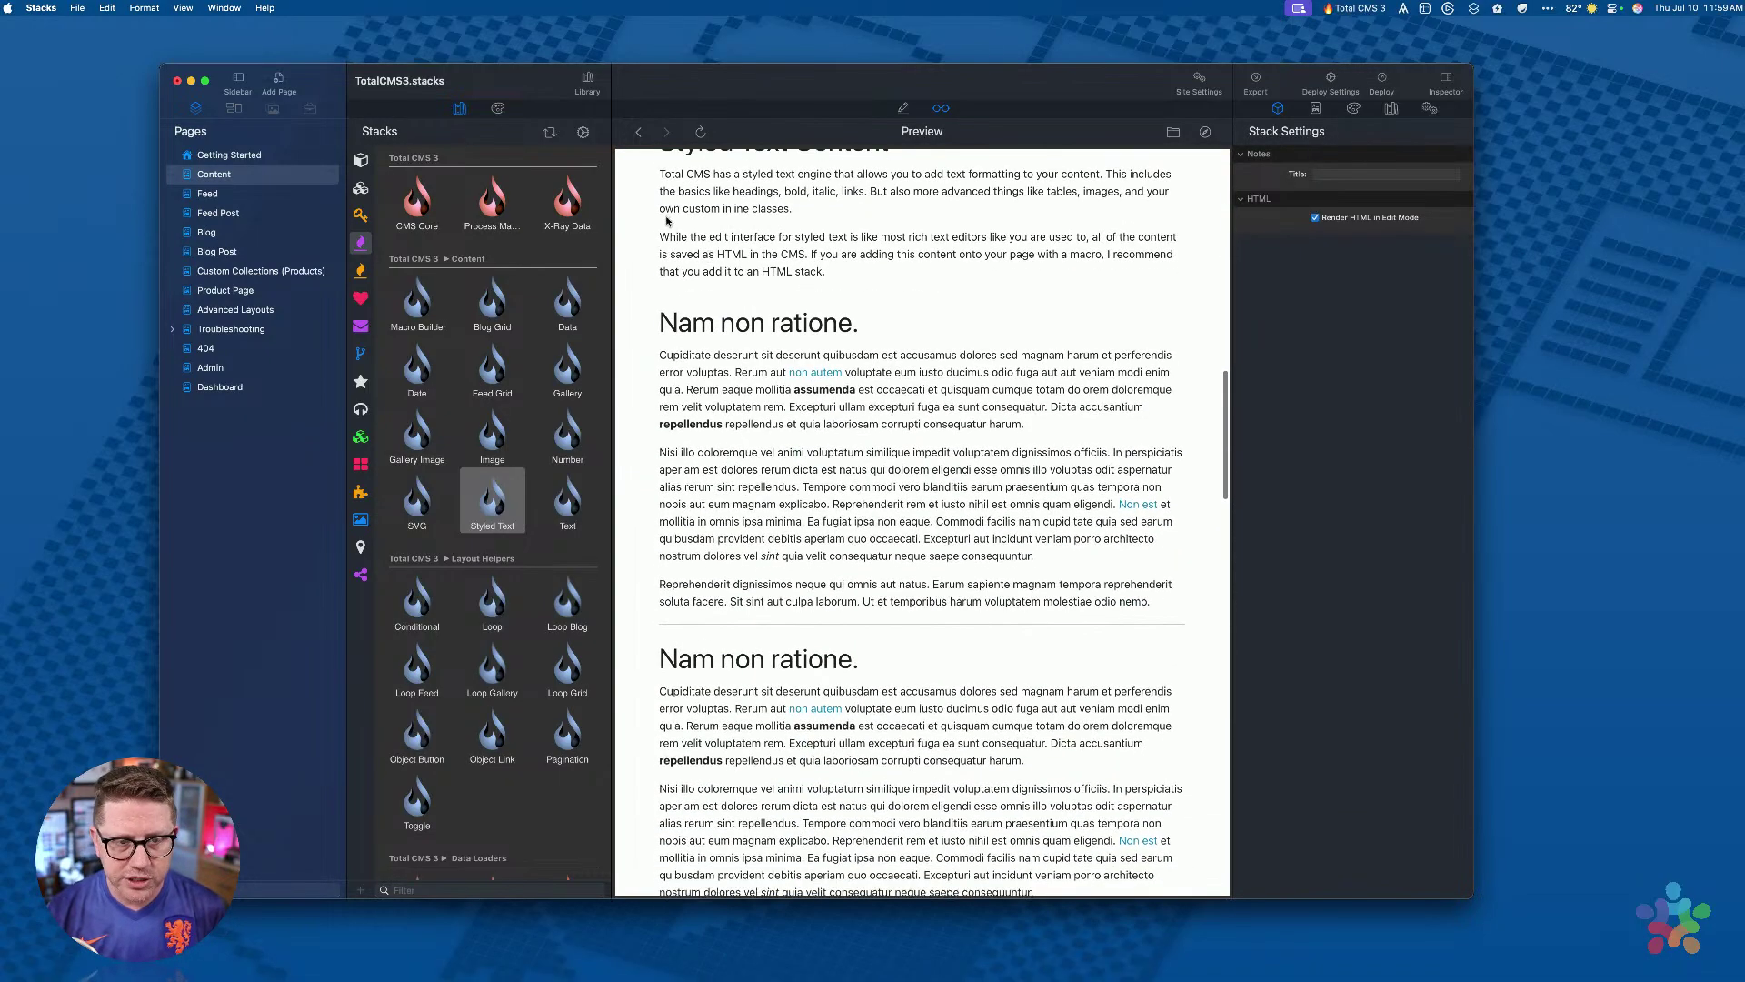
drag(658, 309, 965, 581)
scroll(965, 582, down, 8)
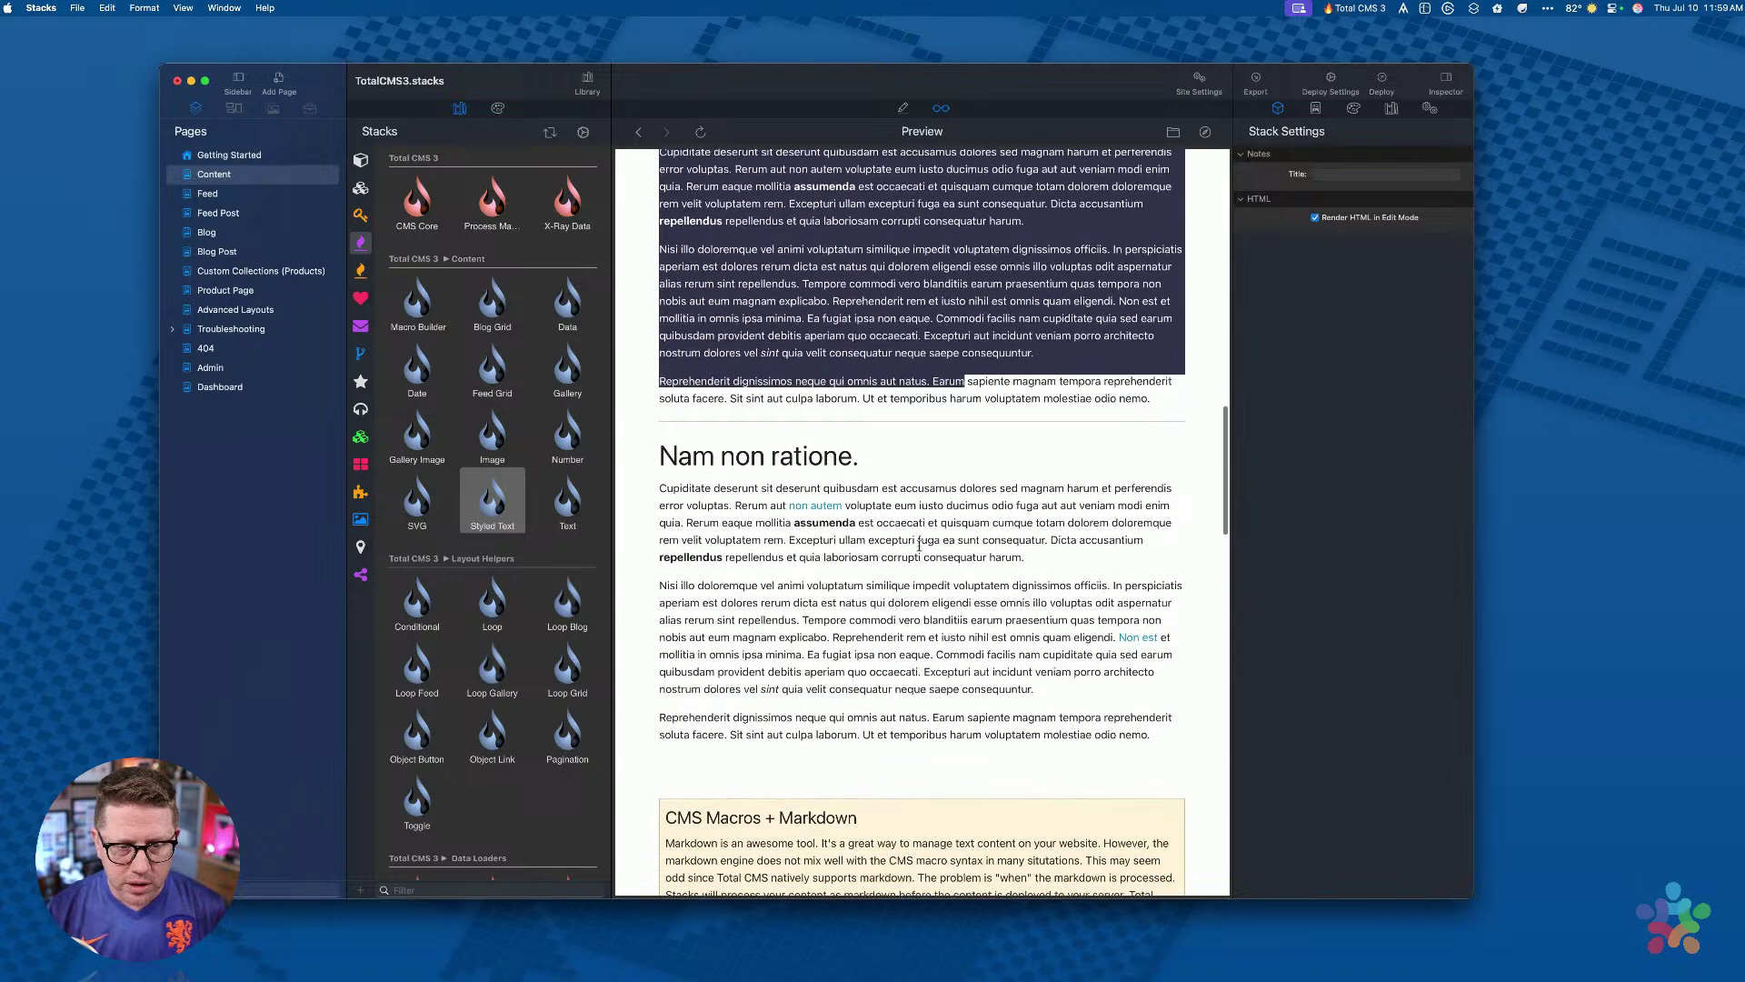
drag(660, 455, 1161, 734)
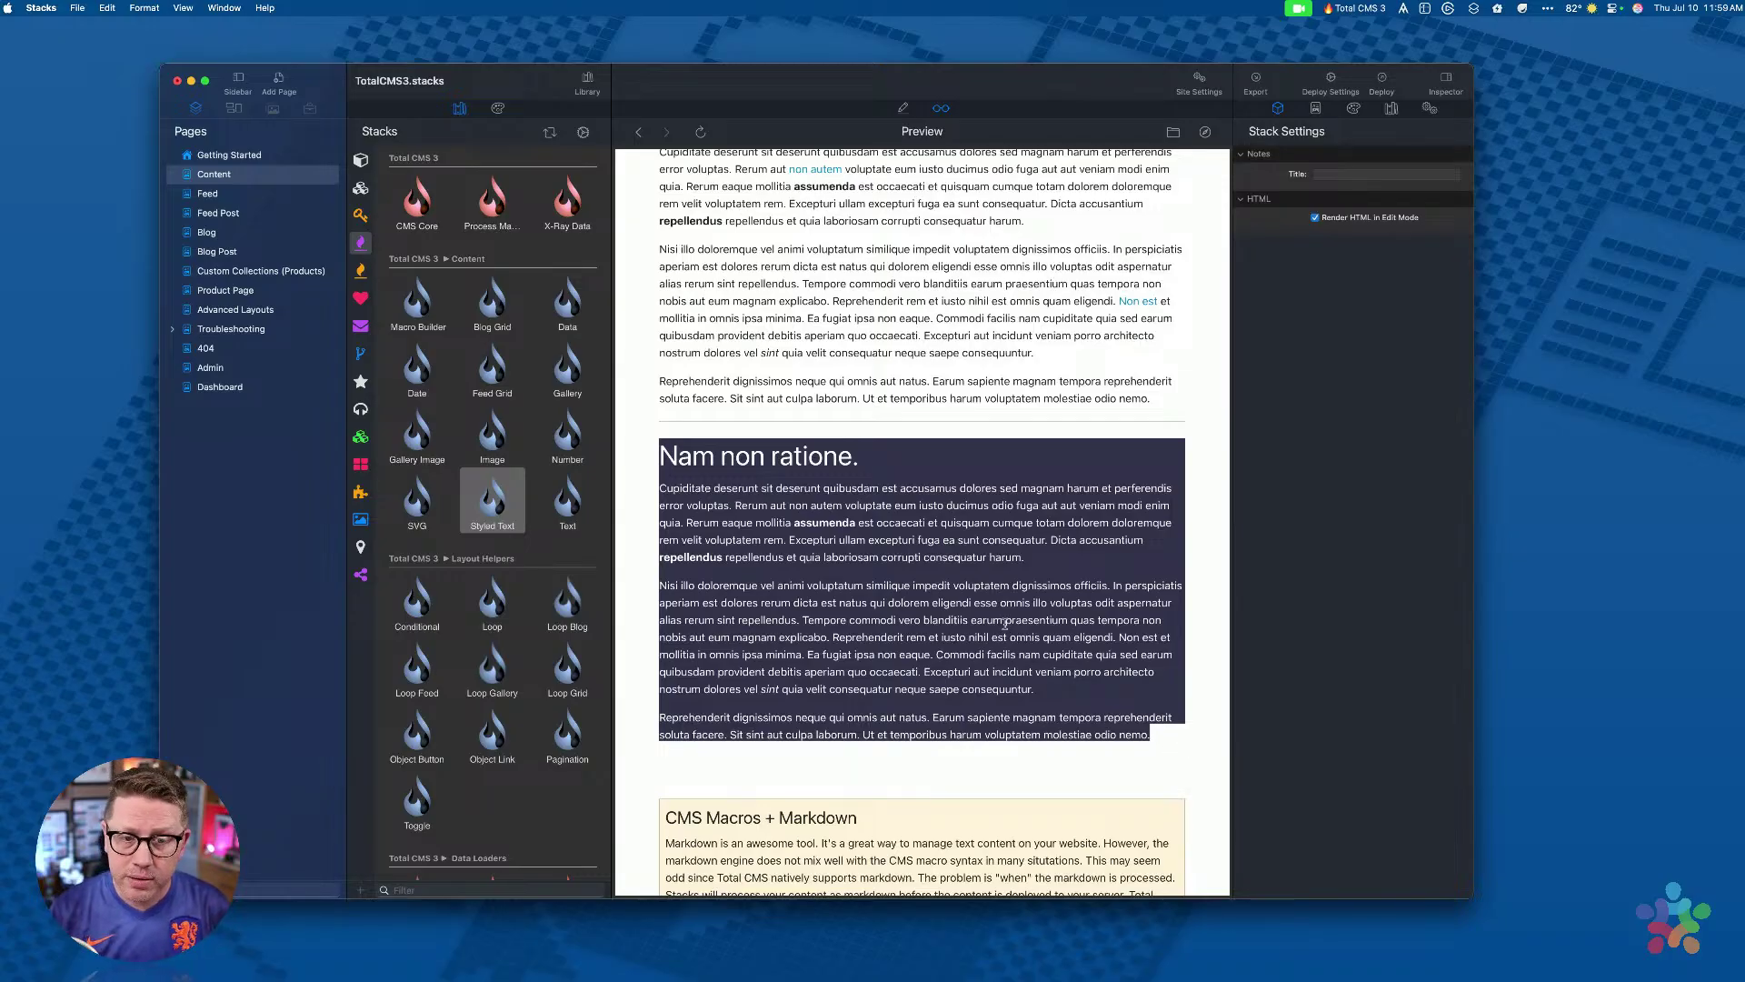
click(1051, 668)
Step: Highlight the first 'Nam non ratione' heading and the bold word 'assumenda' in the preview
scroll(941, 545, up, 3)
scroll(941, 544, up, 1)
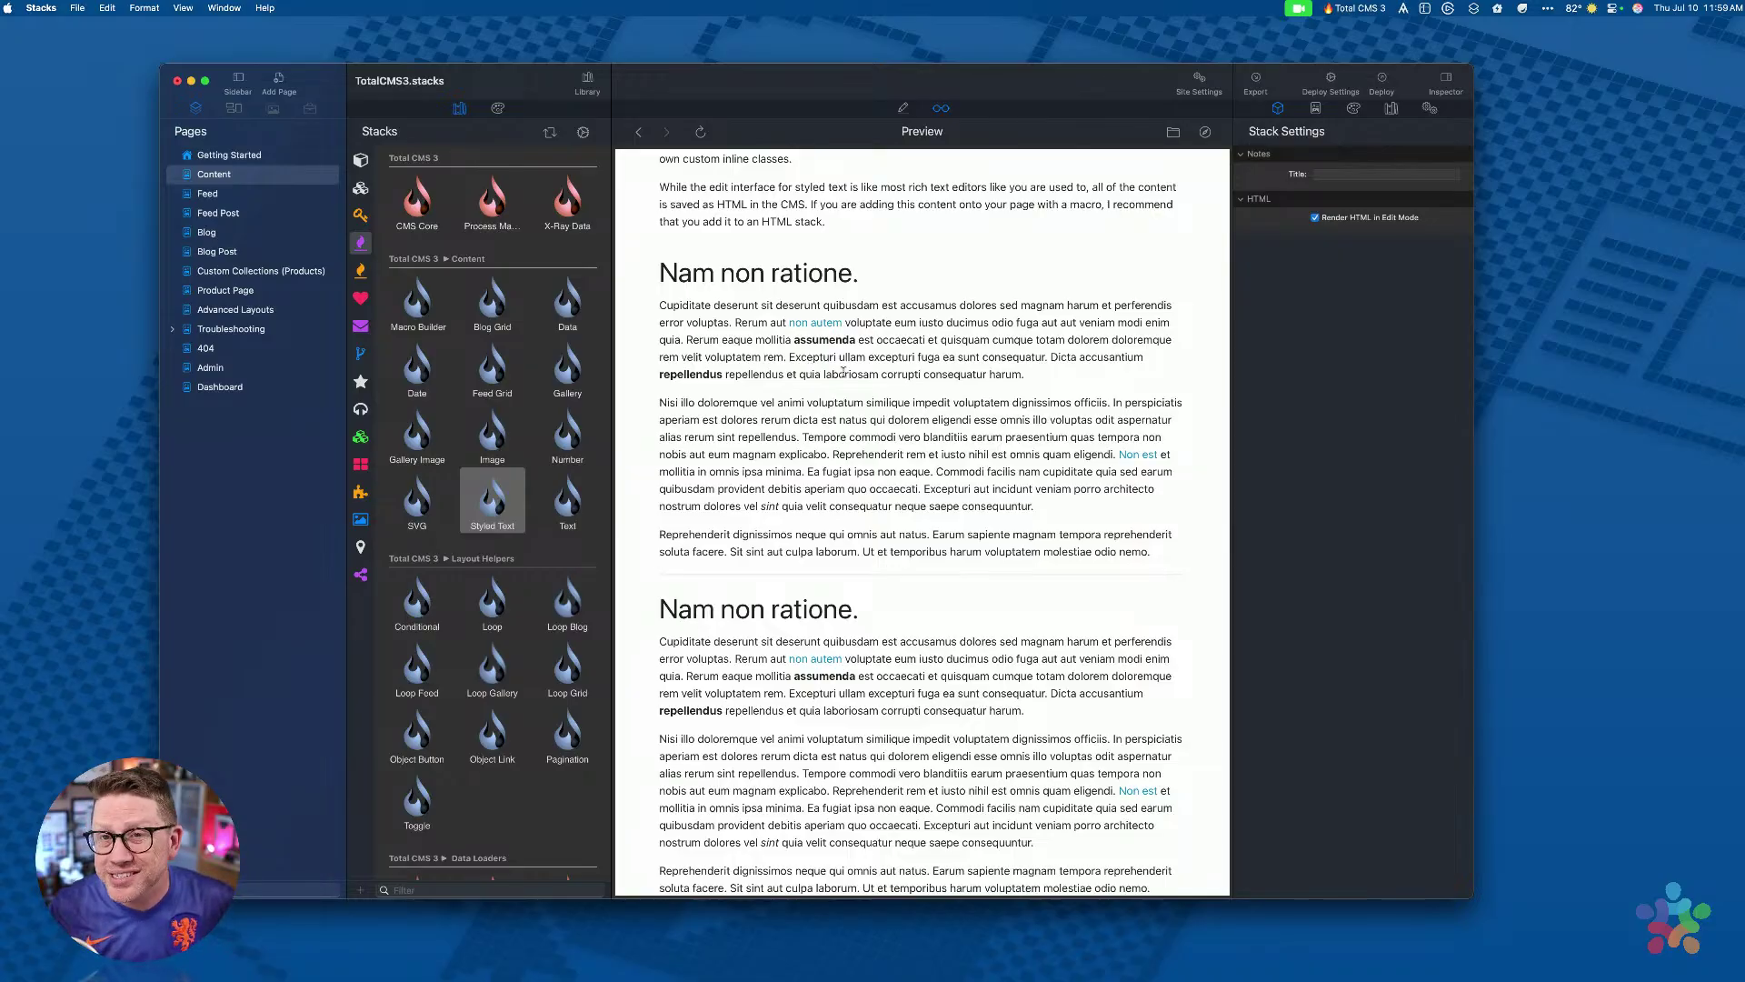
scroll(826, 389, down, 2)
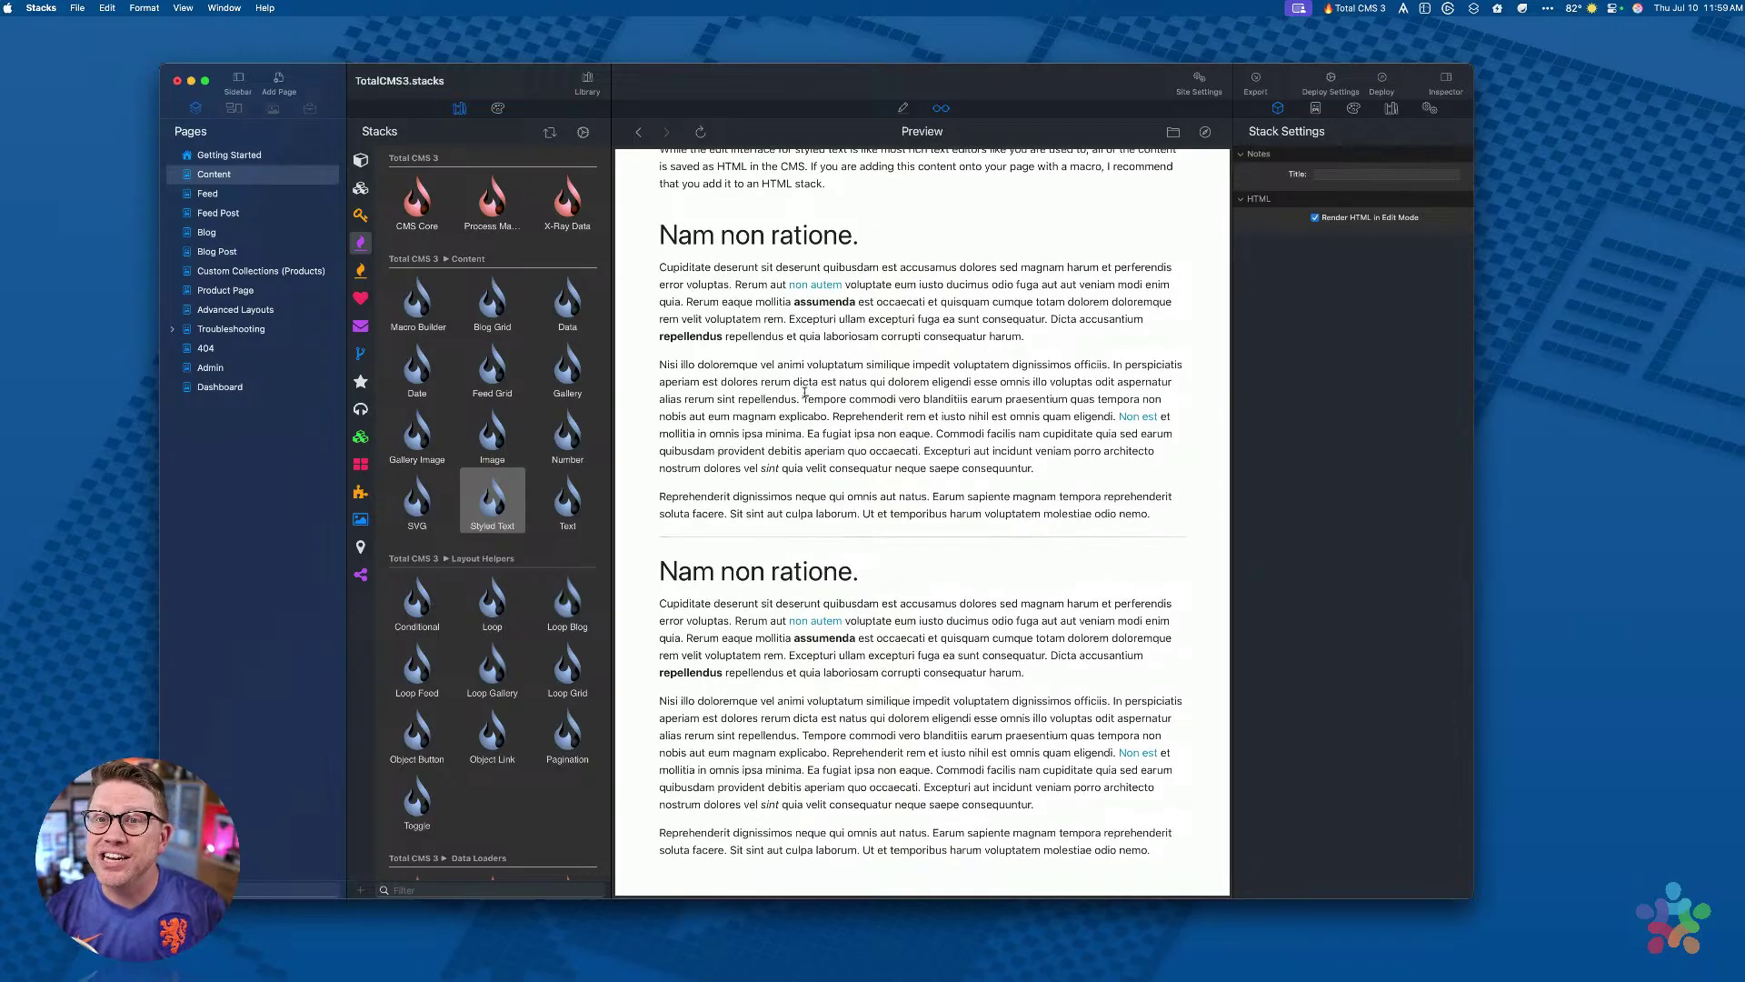
drag(661, 235, 859, 238)
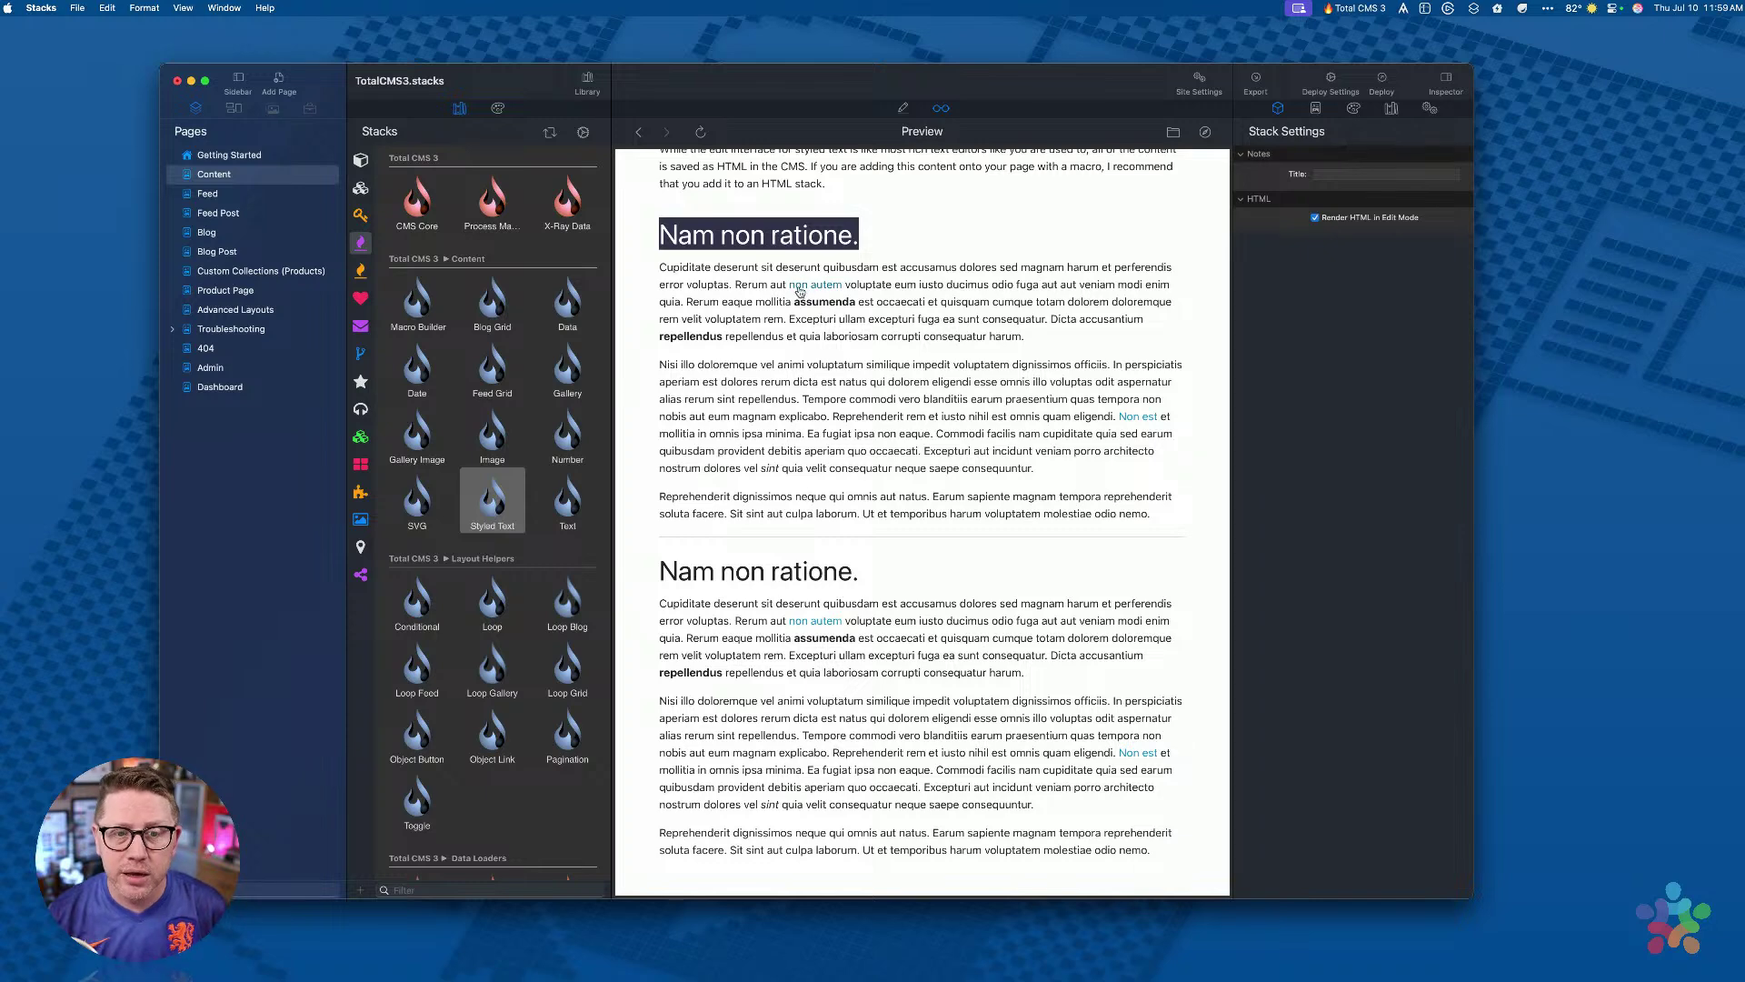
drag(794, 302, 856, 303)
click(846, 364)
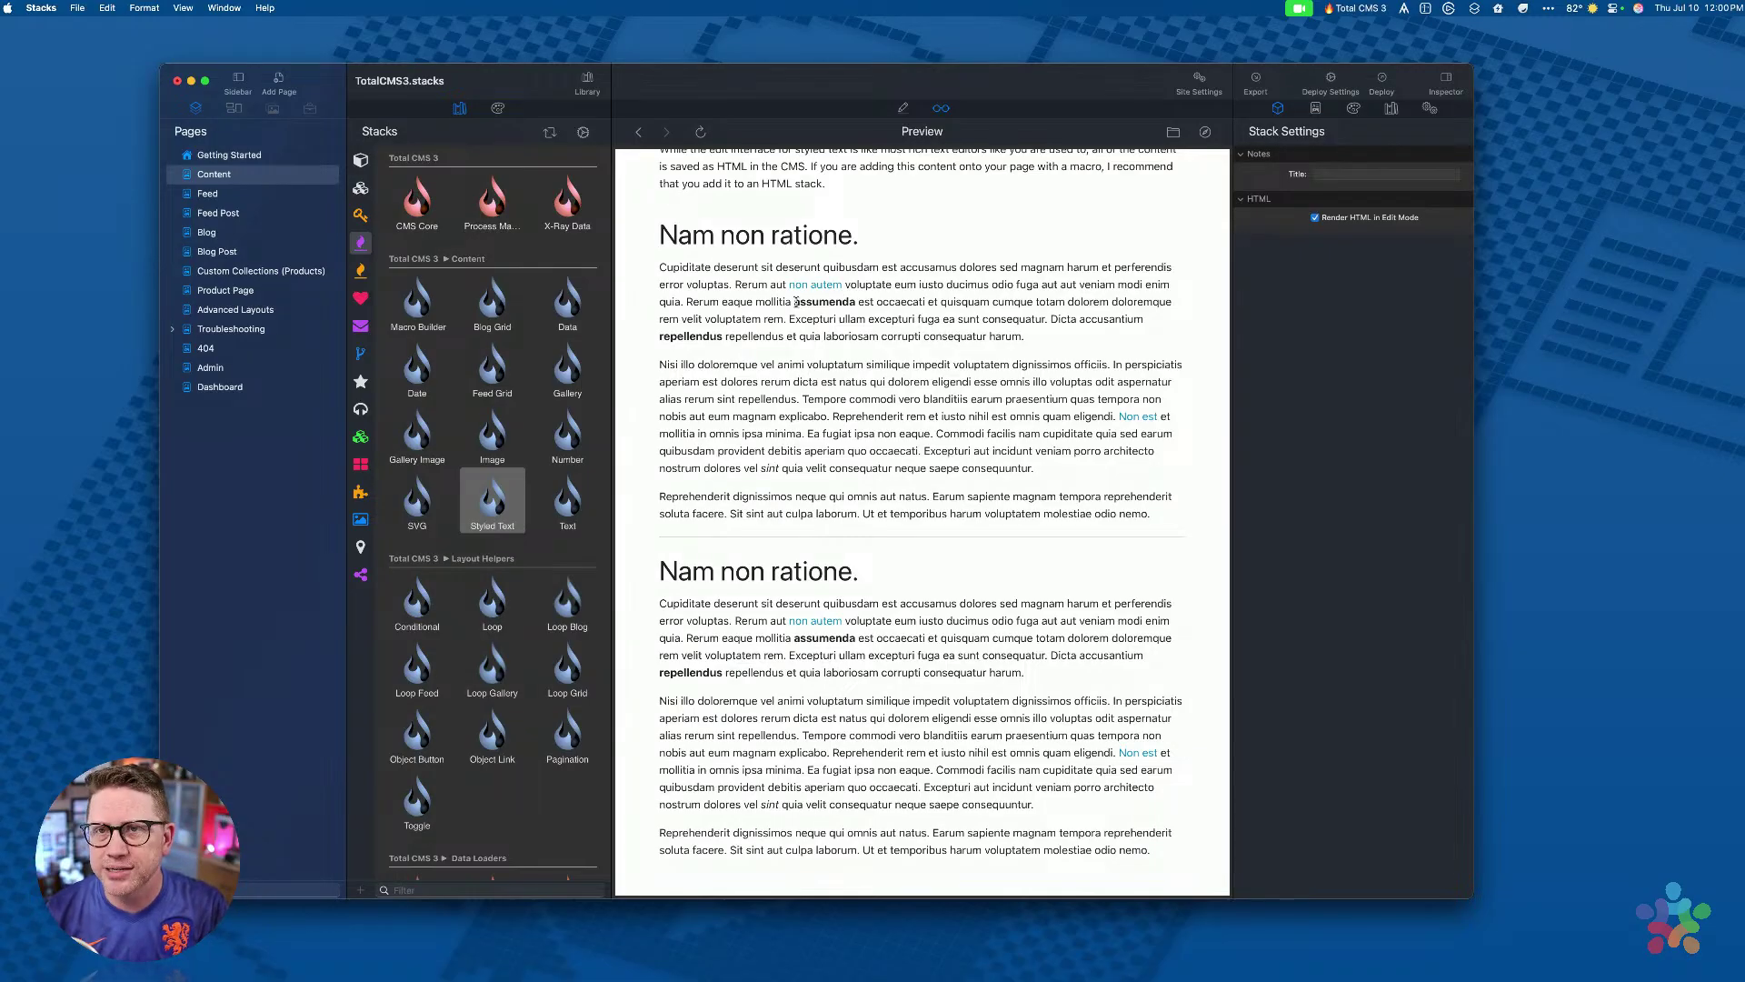
Step: Return the page to Edit mode and select the CMS Macros + Markdown callout
scroll(796, 302, down, 3)
scroll(796, 303, up, 4)
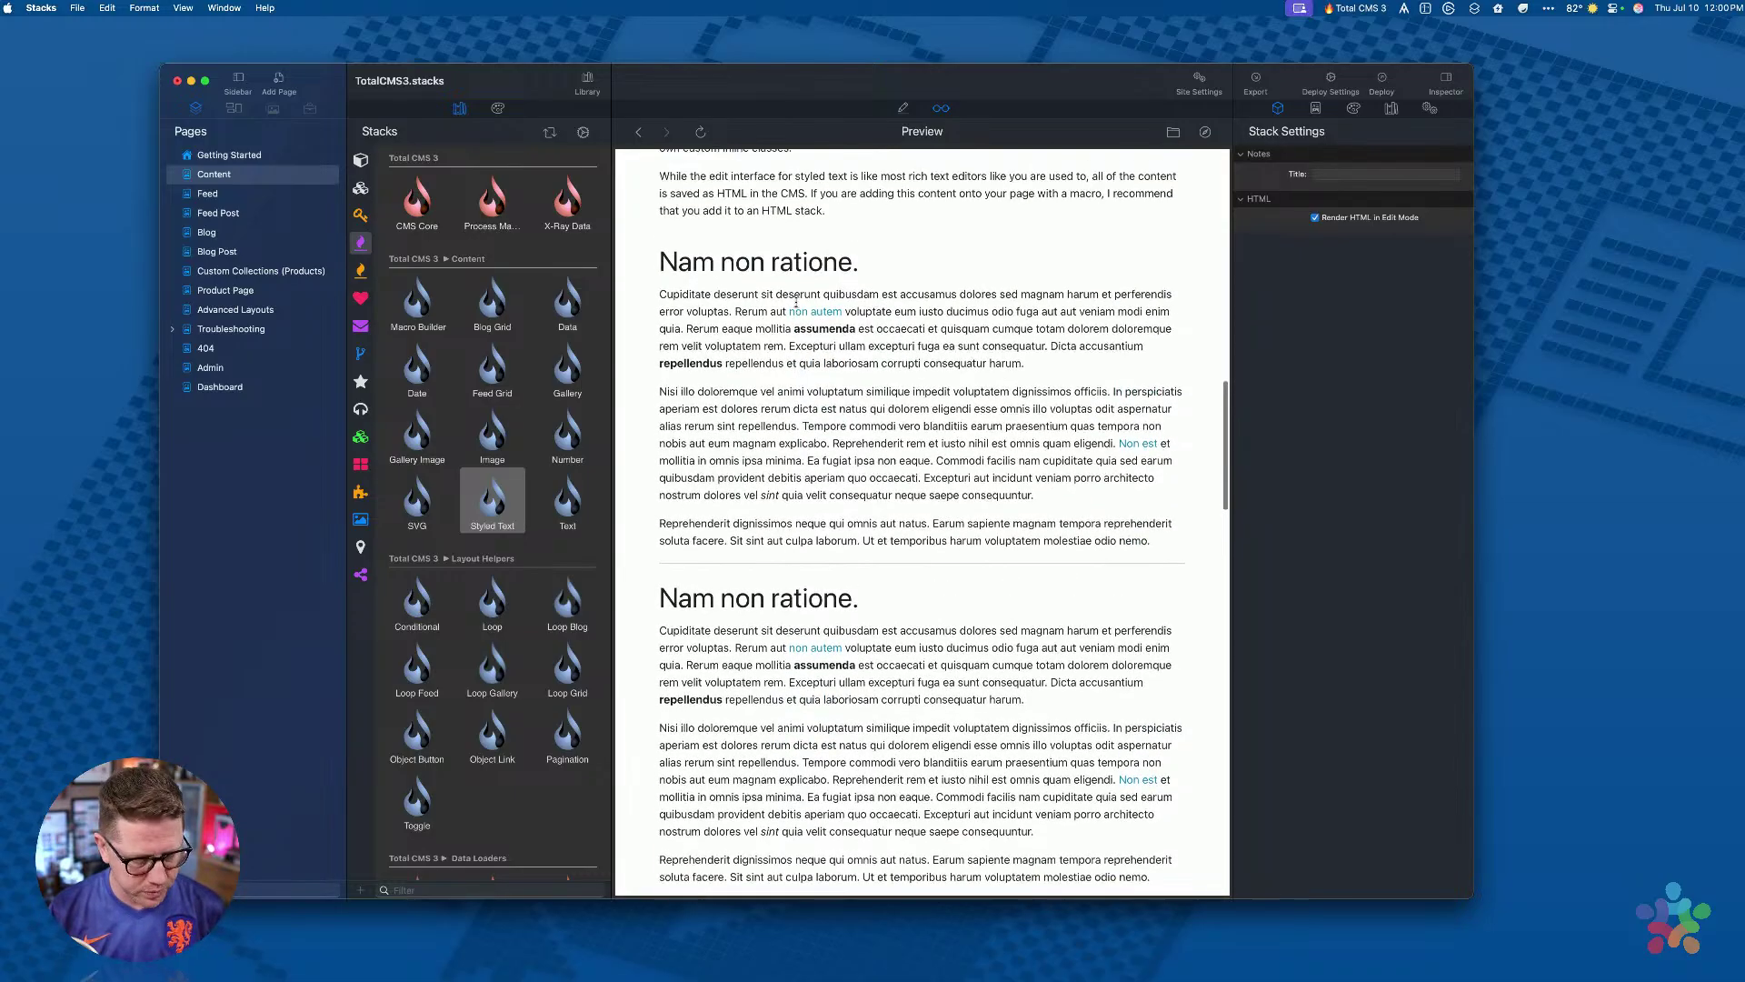
key(super+r)
click(895, 375)
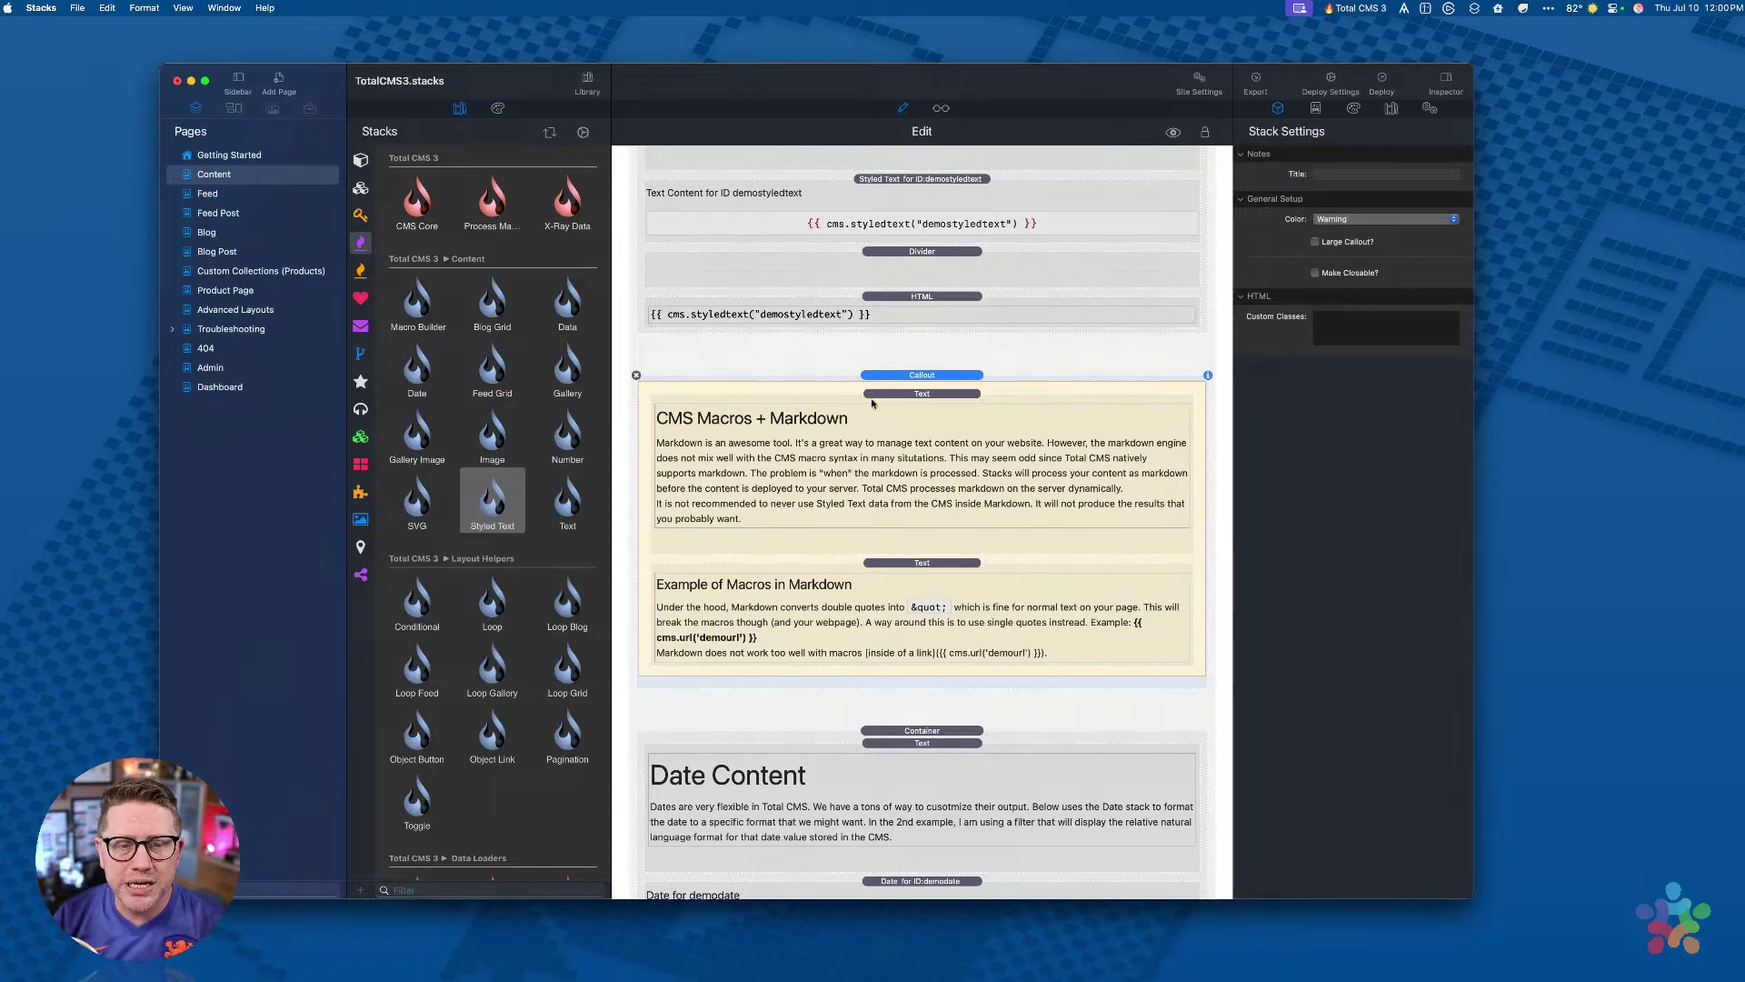
click(900, 424)
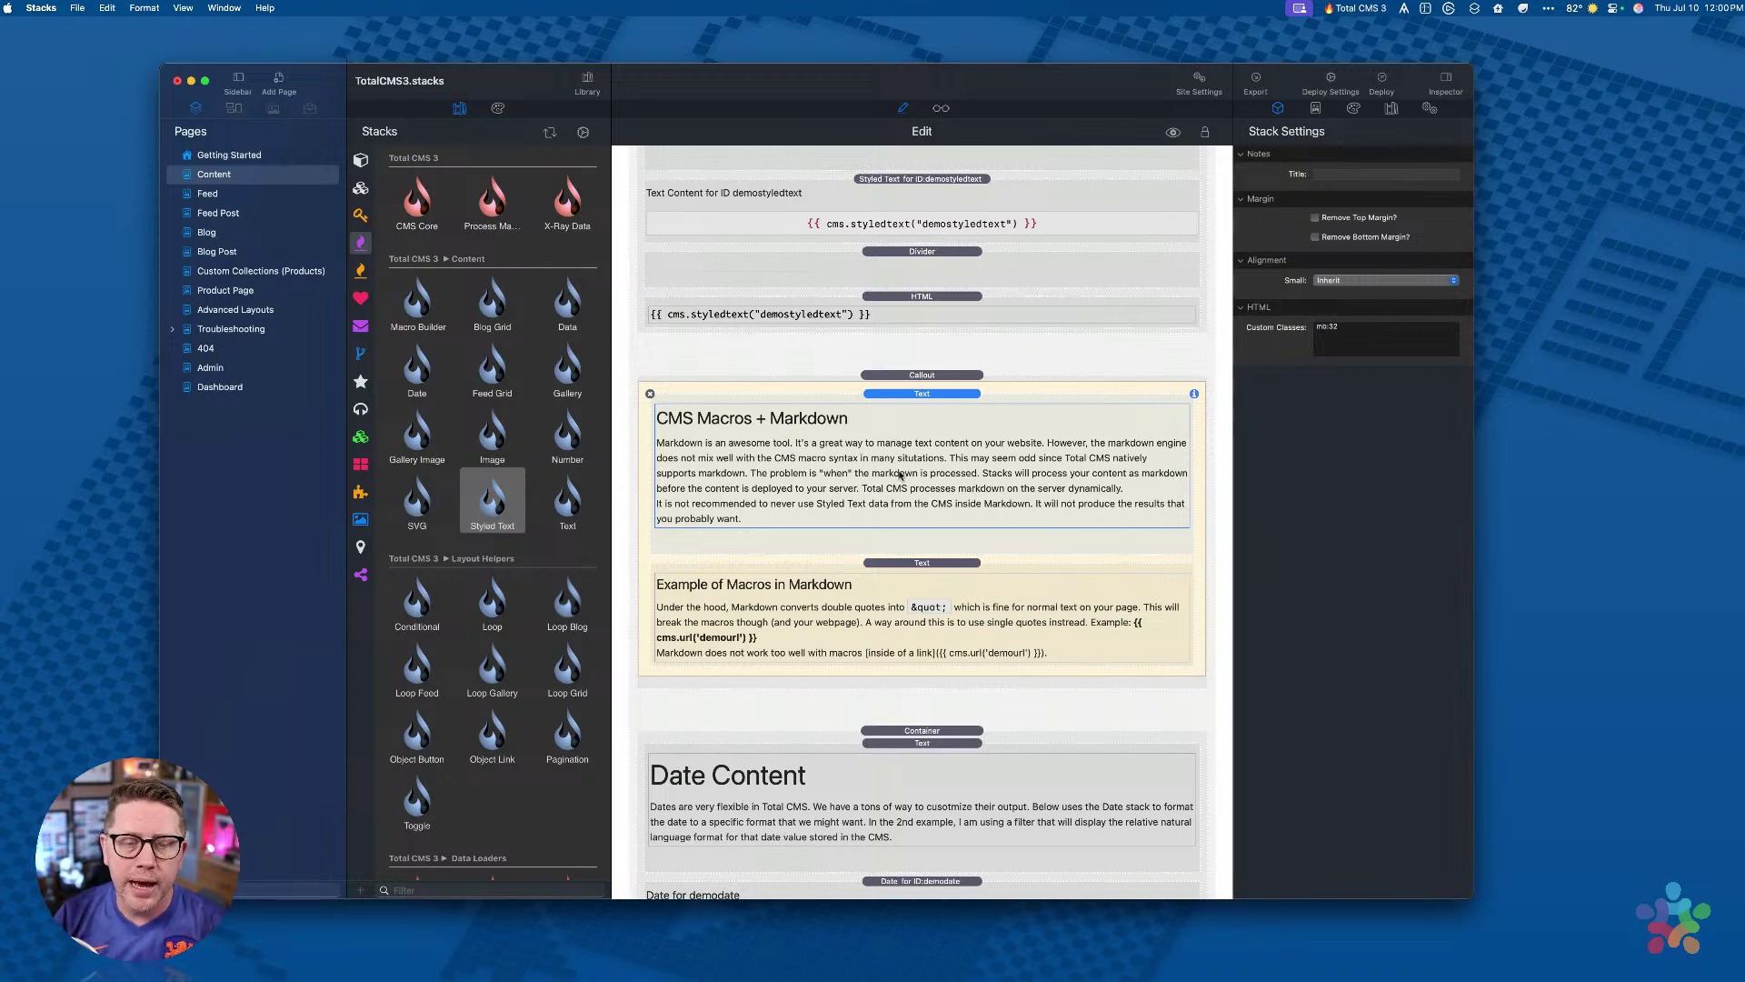
scroll(900, 474, down, 2)
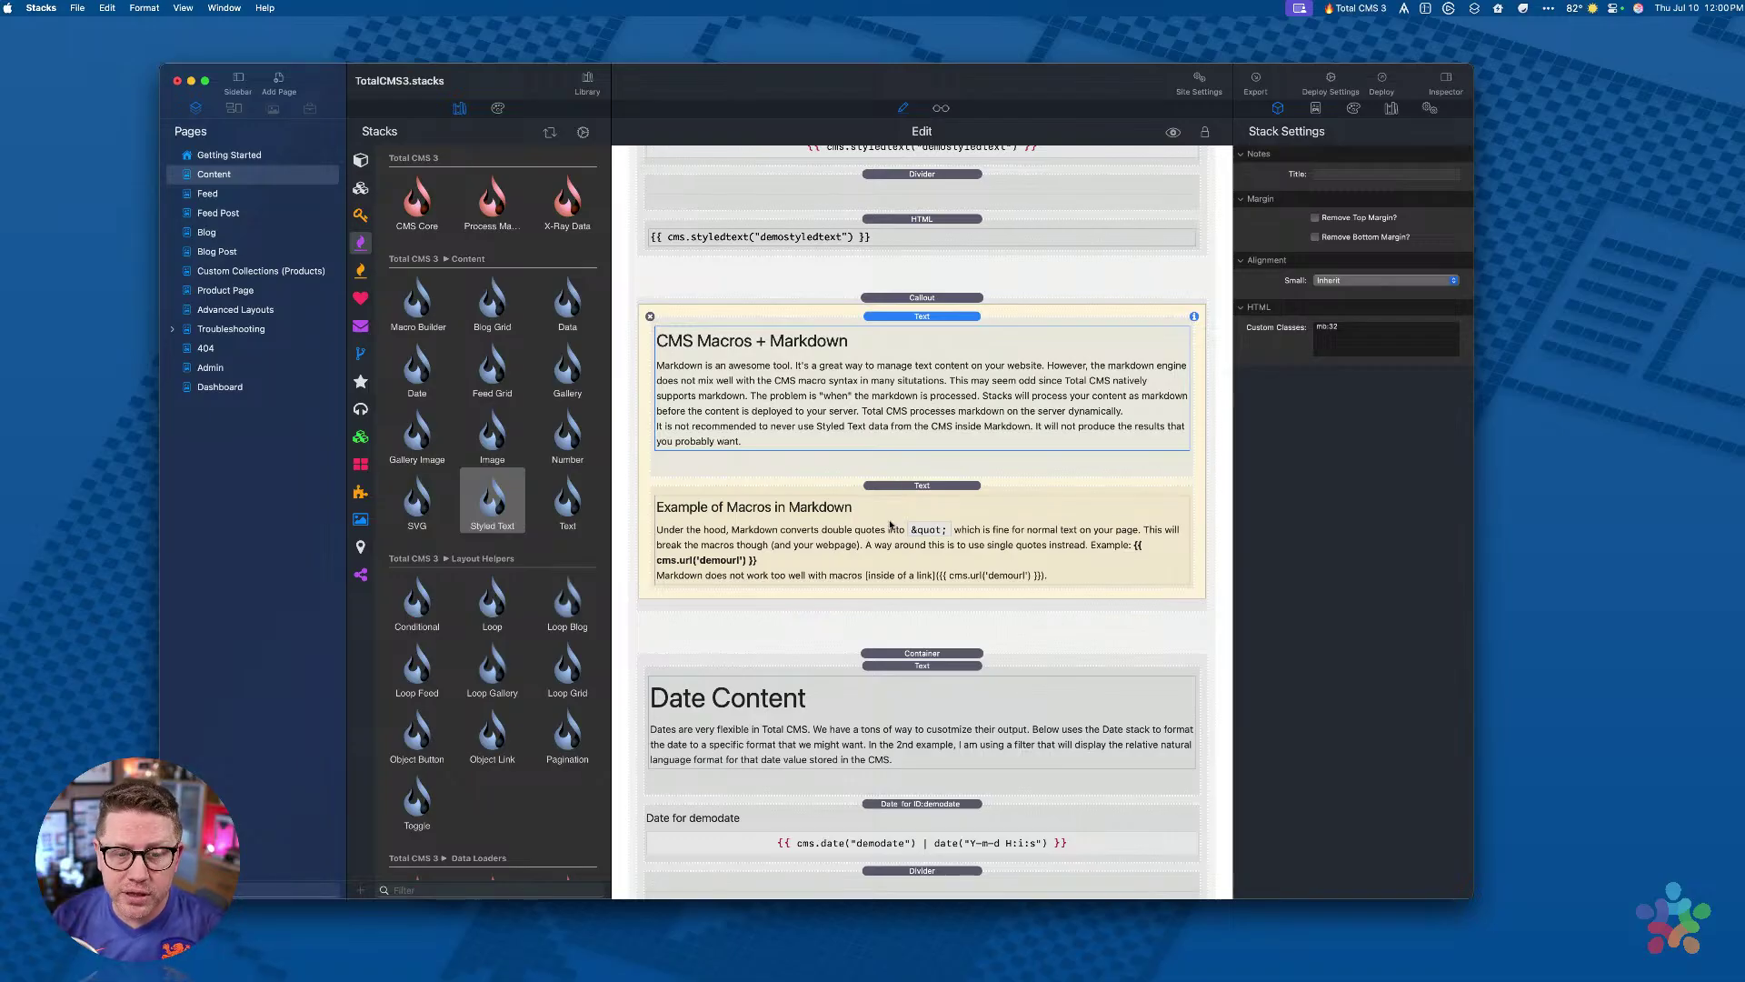
double_click(898, 488)
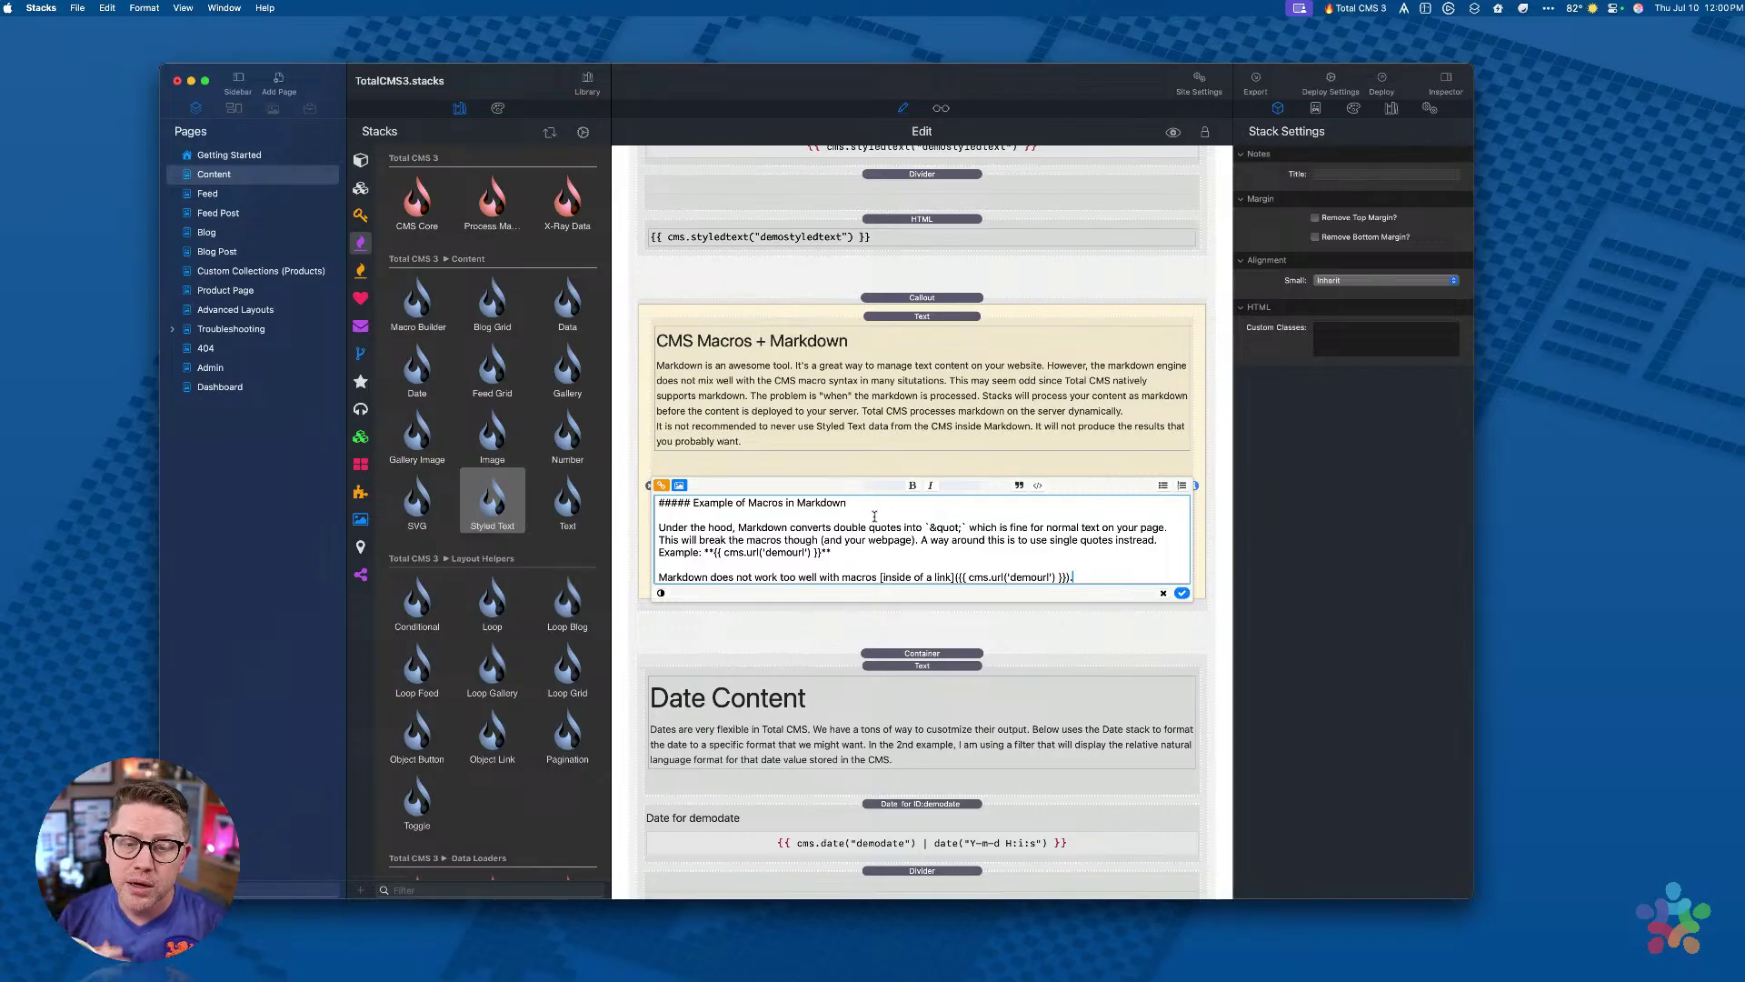
click(1002, 464)
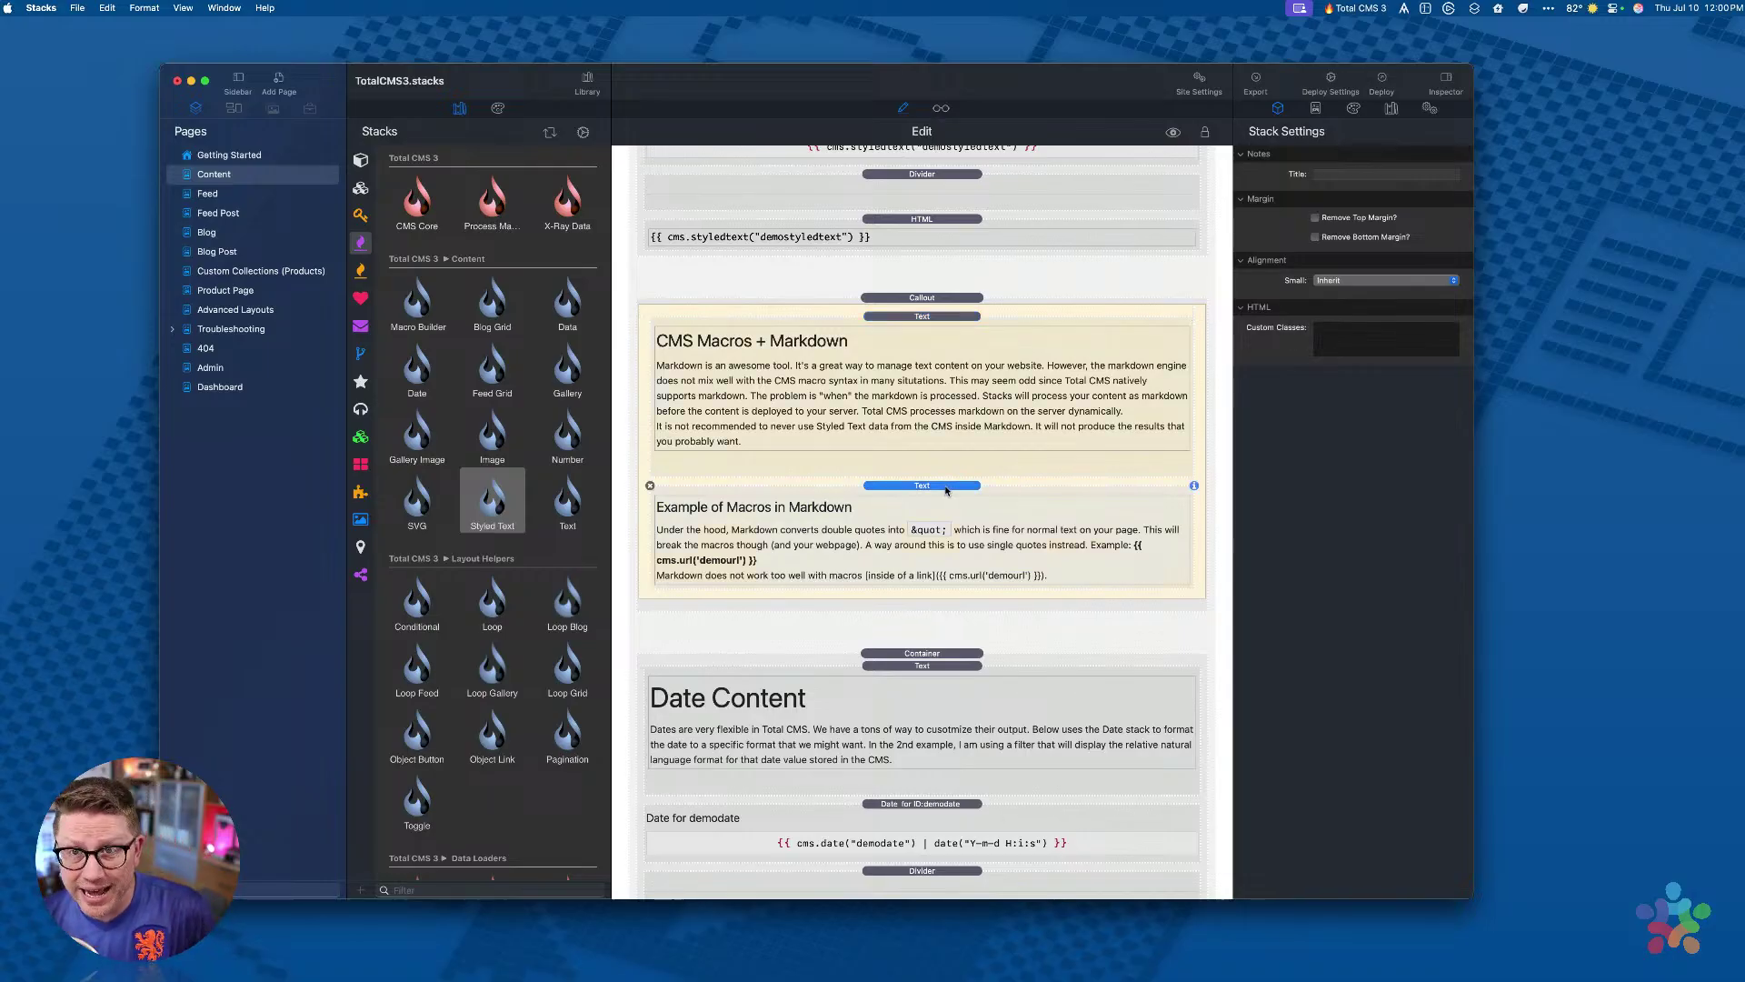
double_click(916, 537)
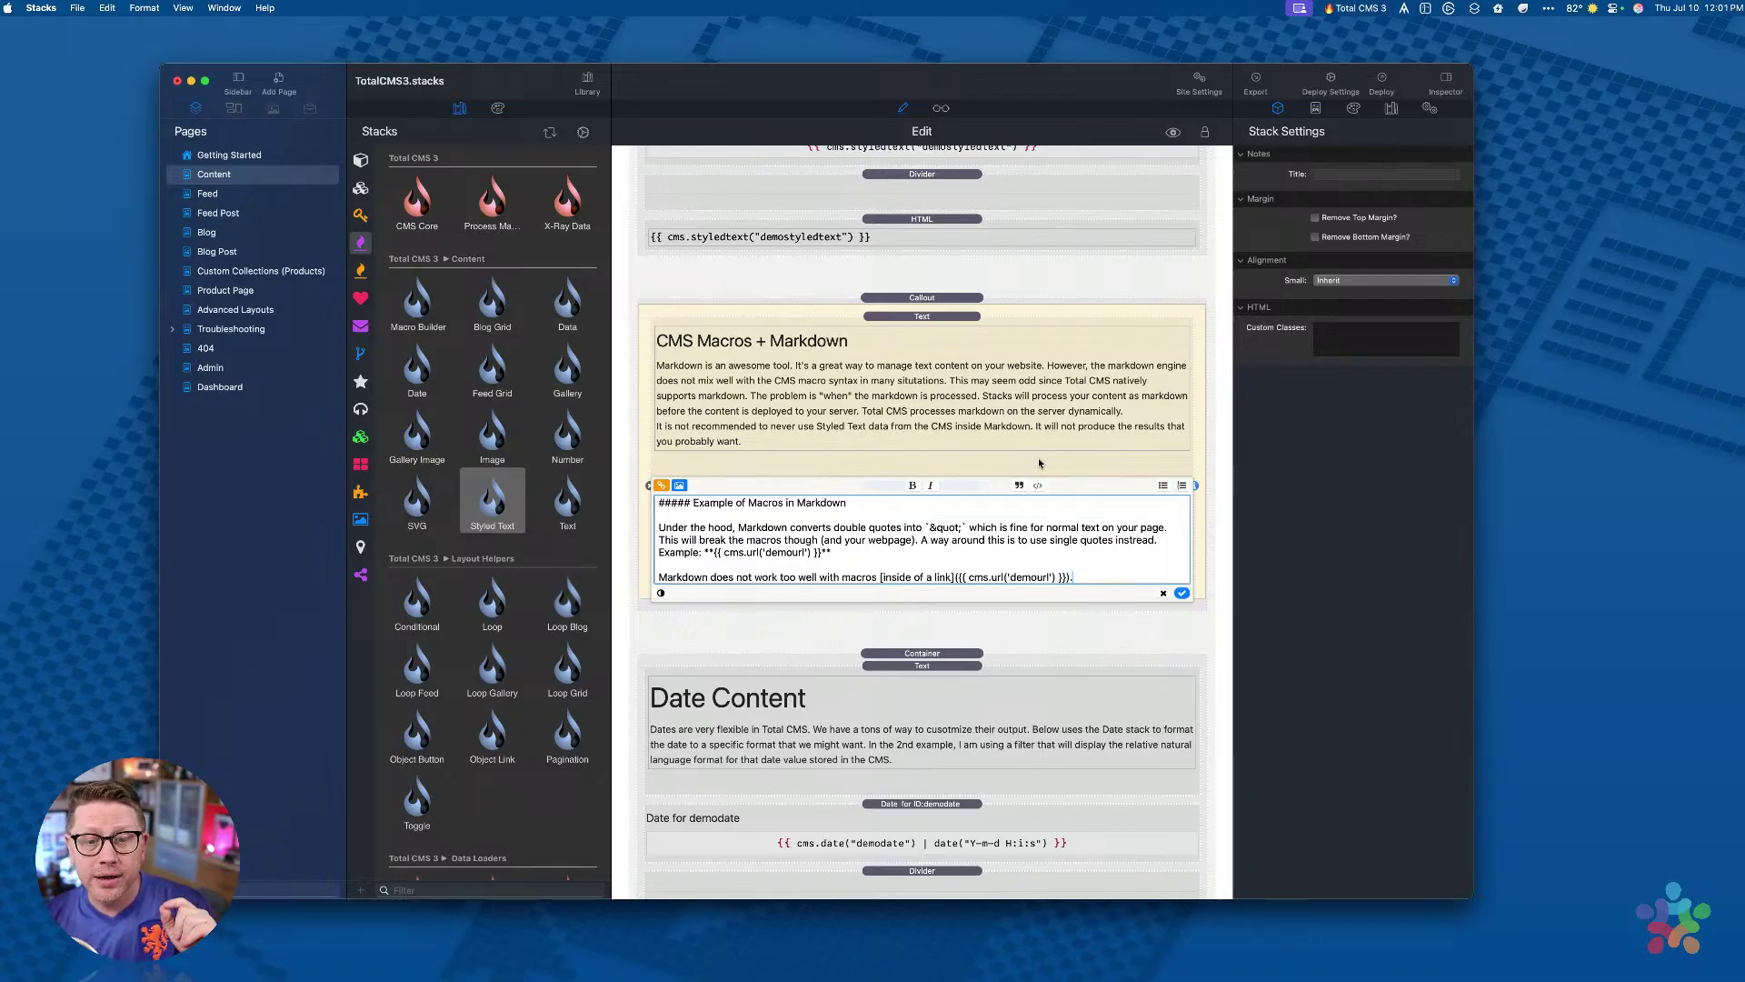
click(1066, 462)
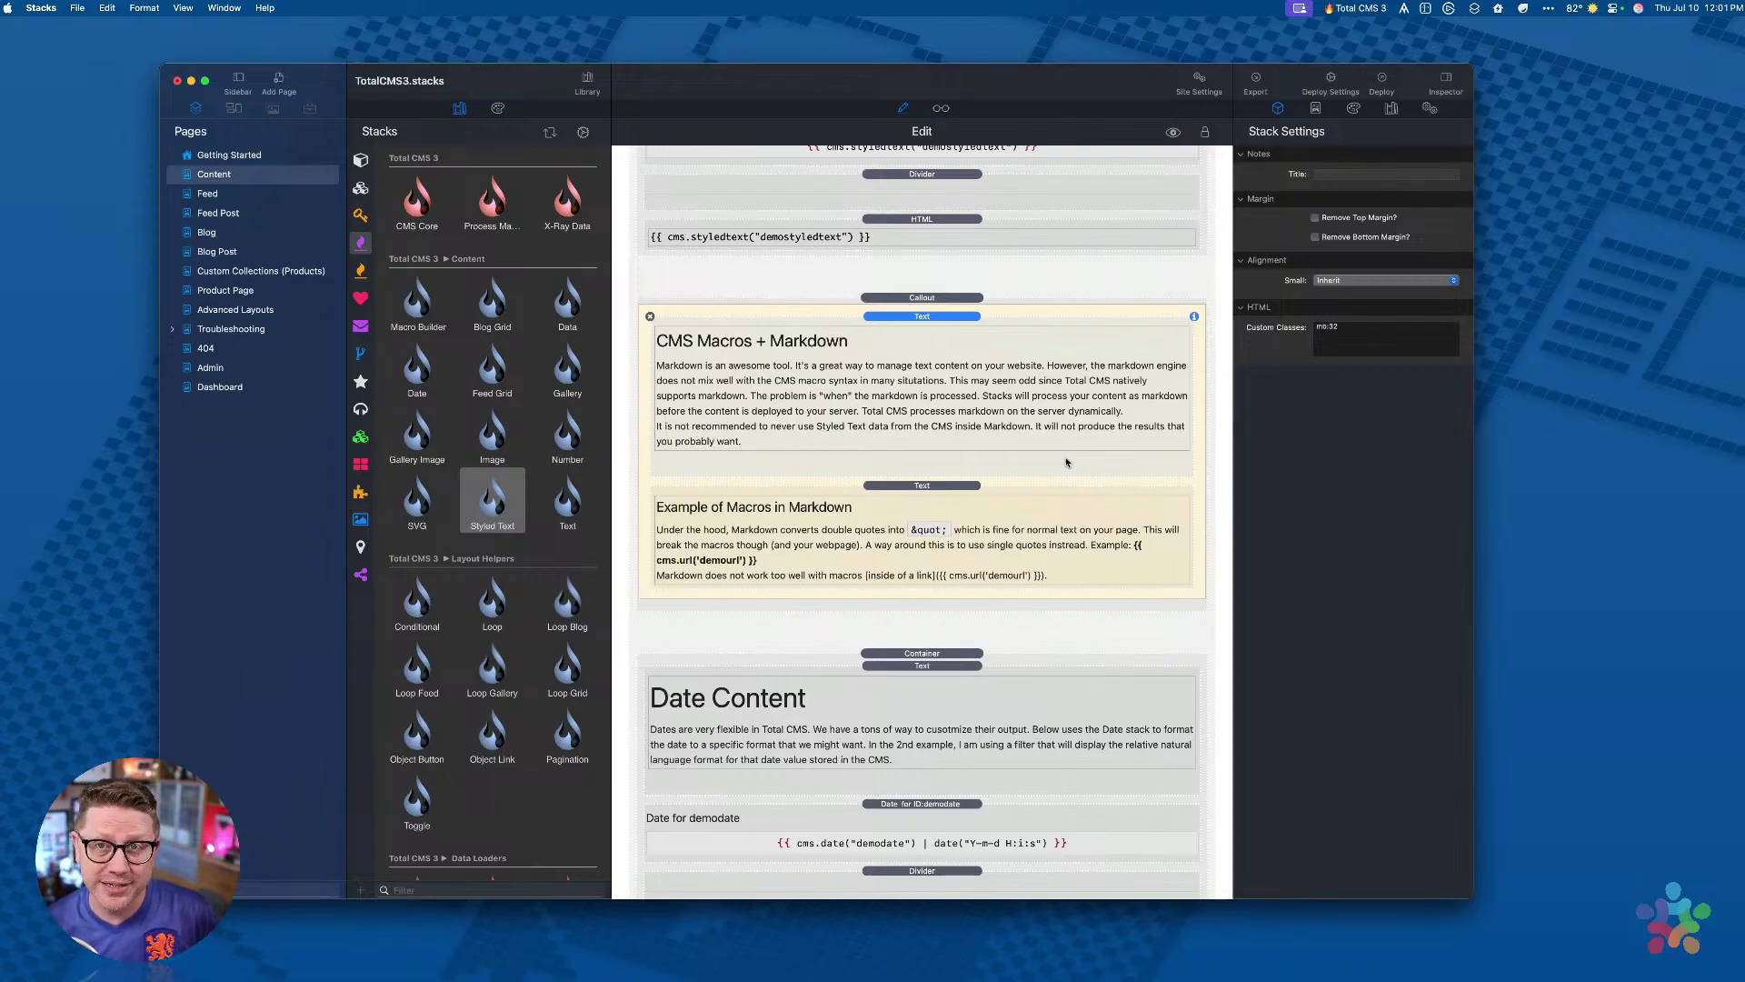
scroll(985, 510, down, 10)
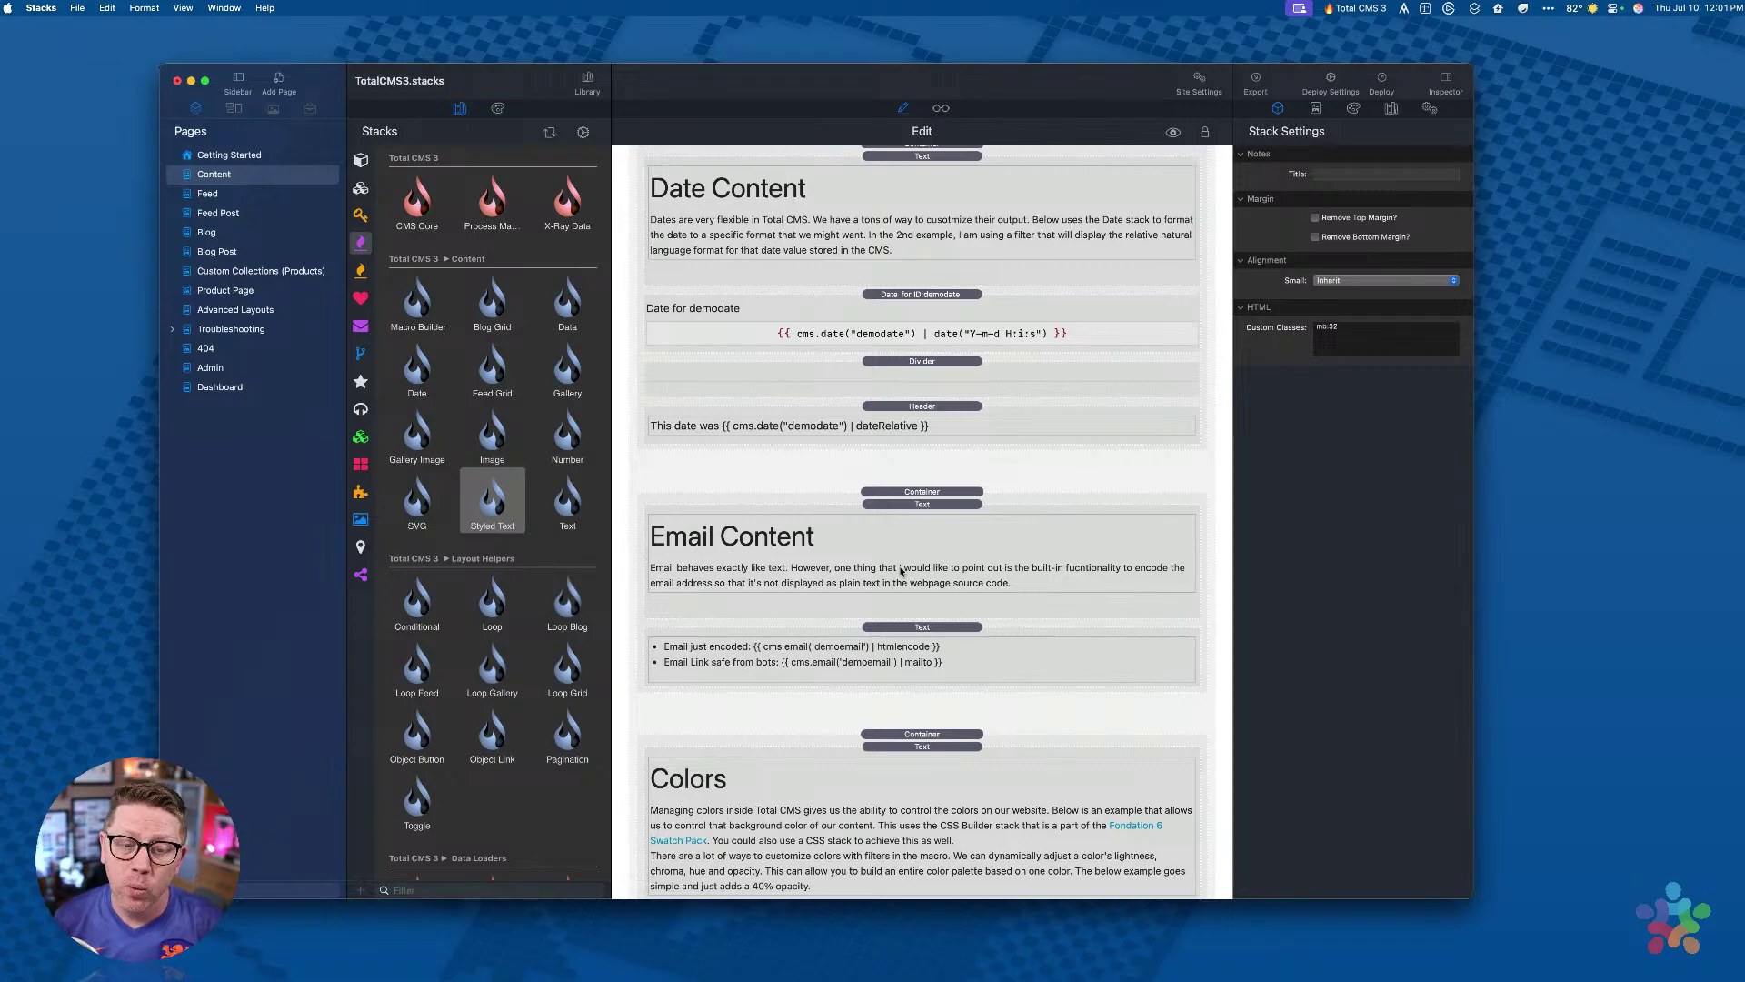
Step: Edit the email macro bullet list, selecting the htmlencode and mailto words in its macros
double_click(840, 660)
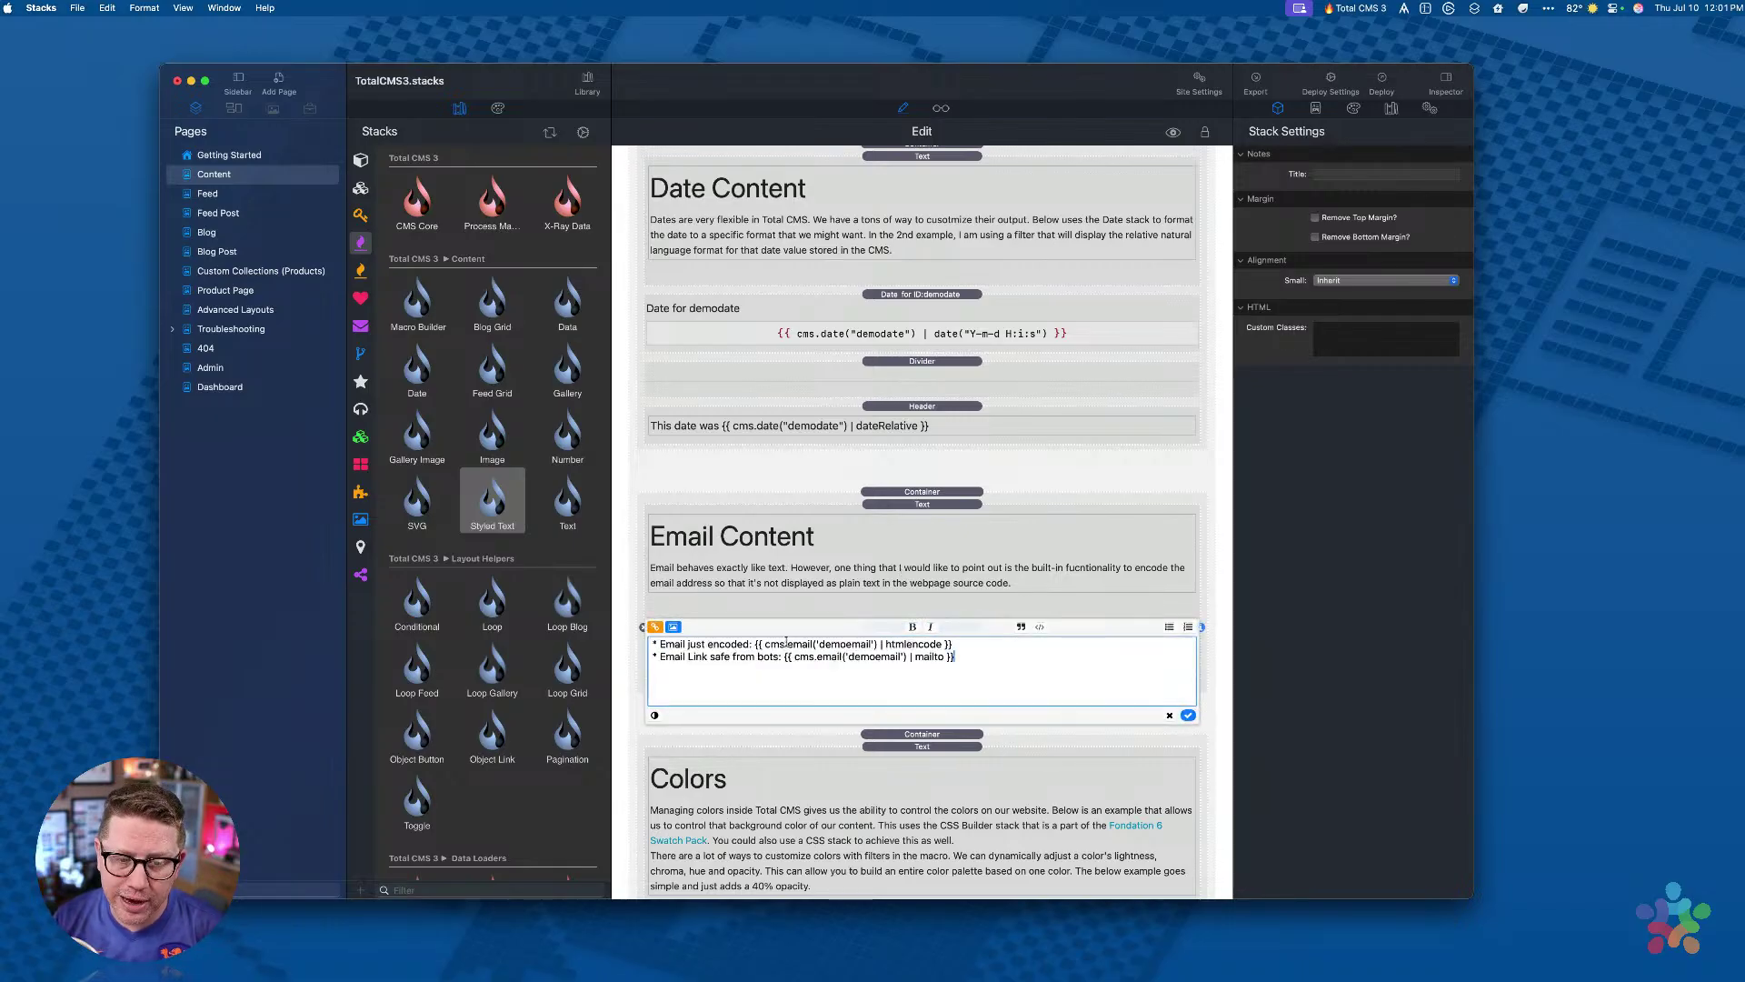
double_click(904, 643)
double_click(928, 657)
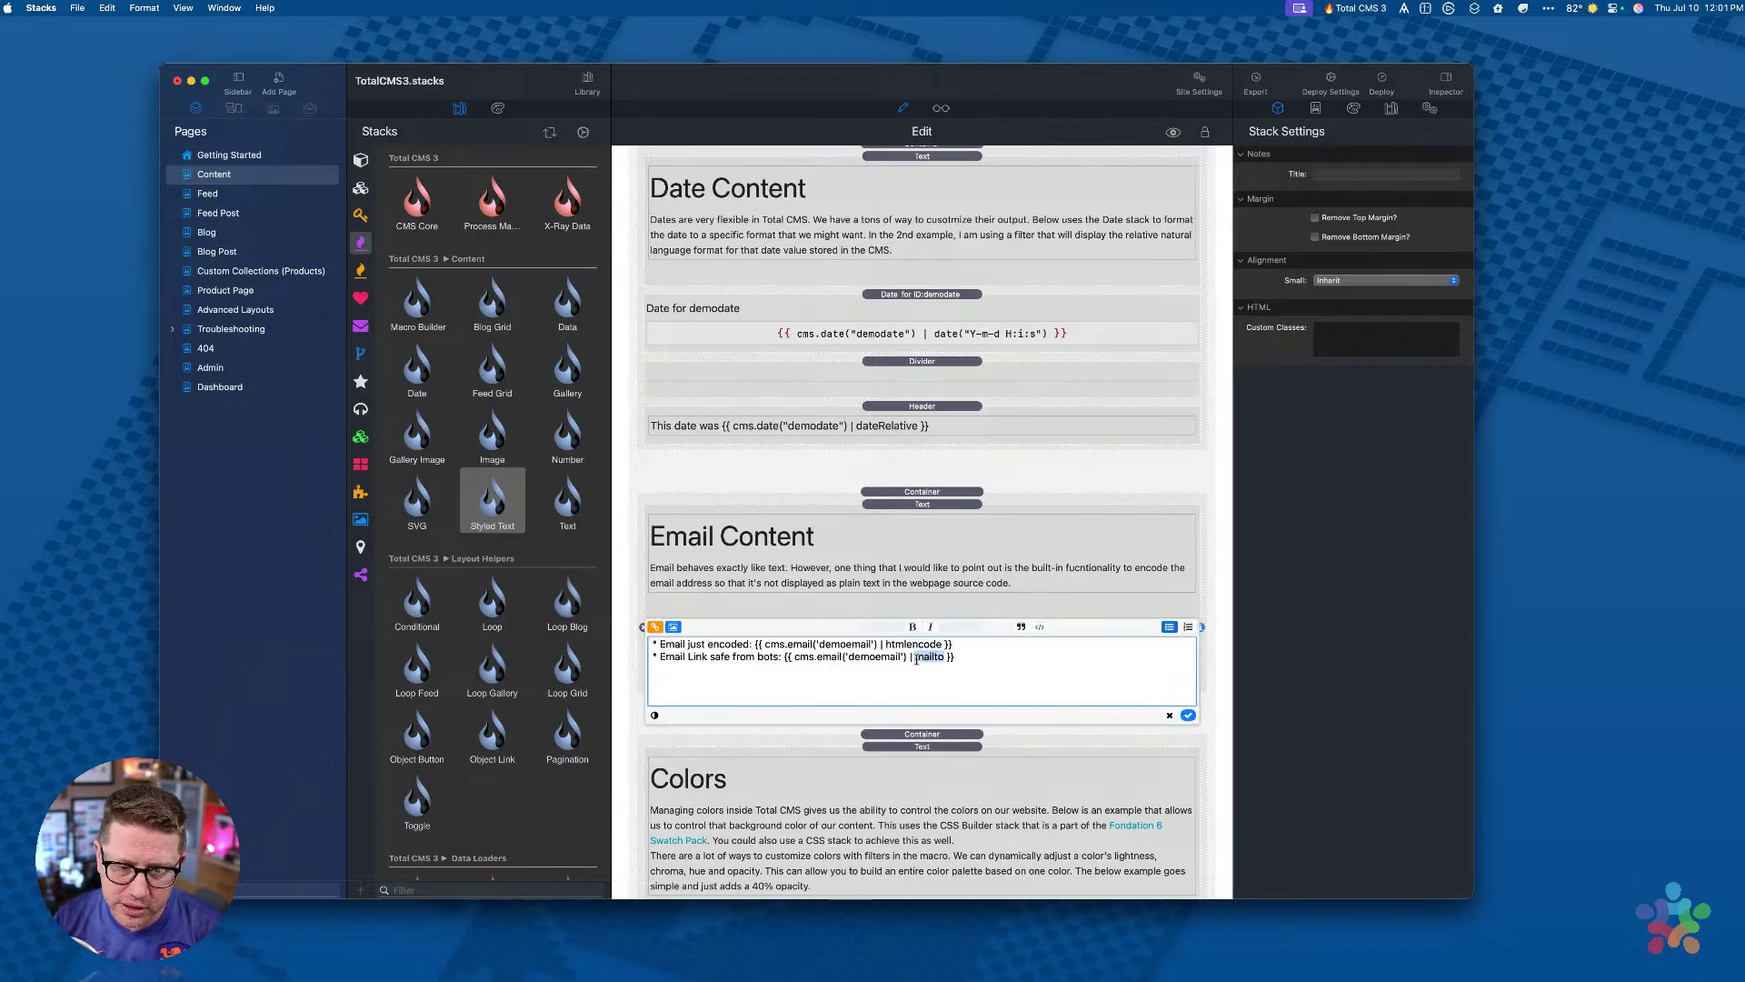
double_click(909, 644)
double_click(929, 656)
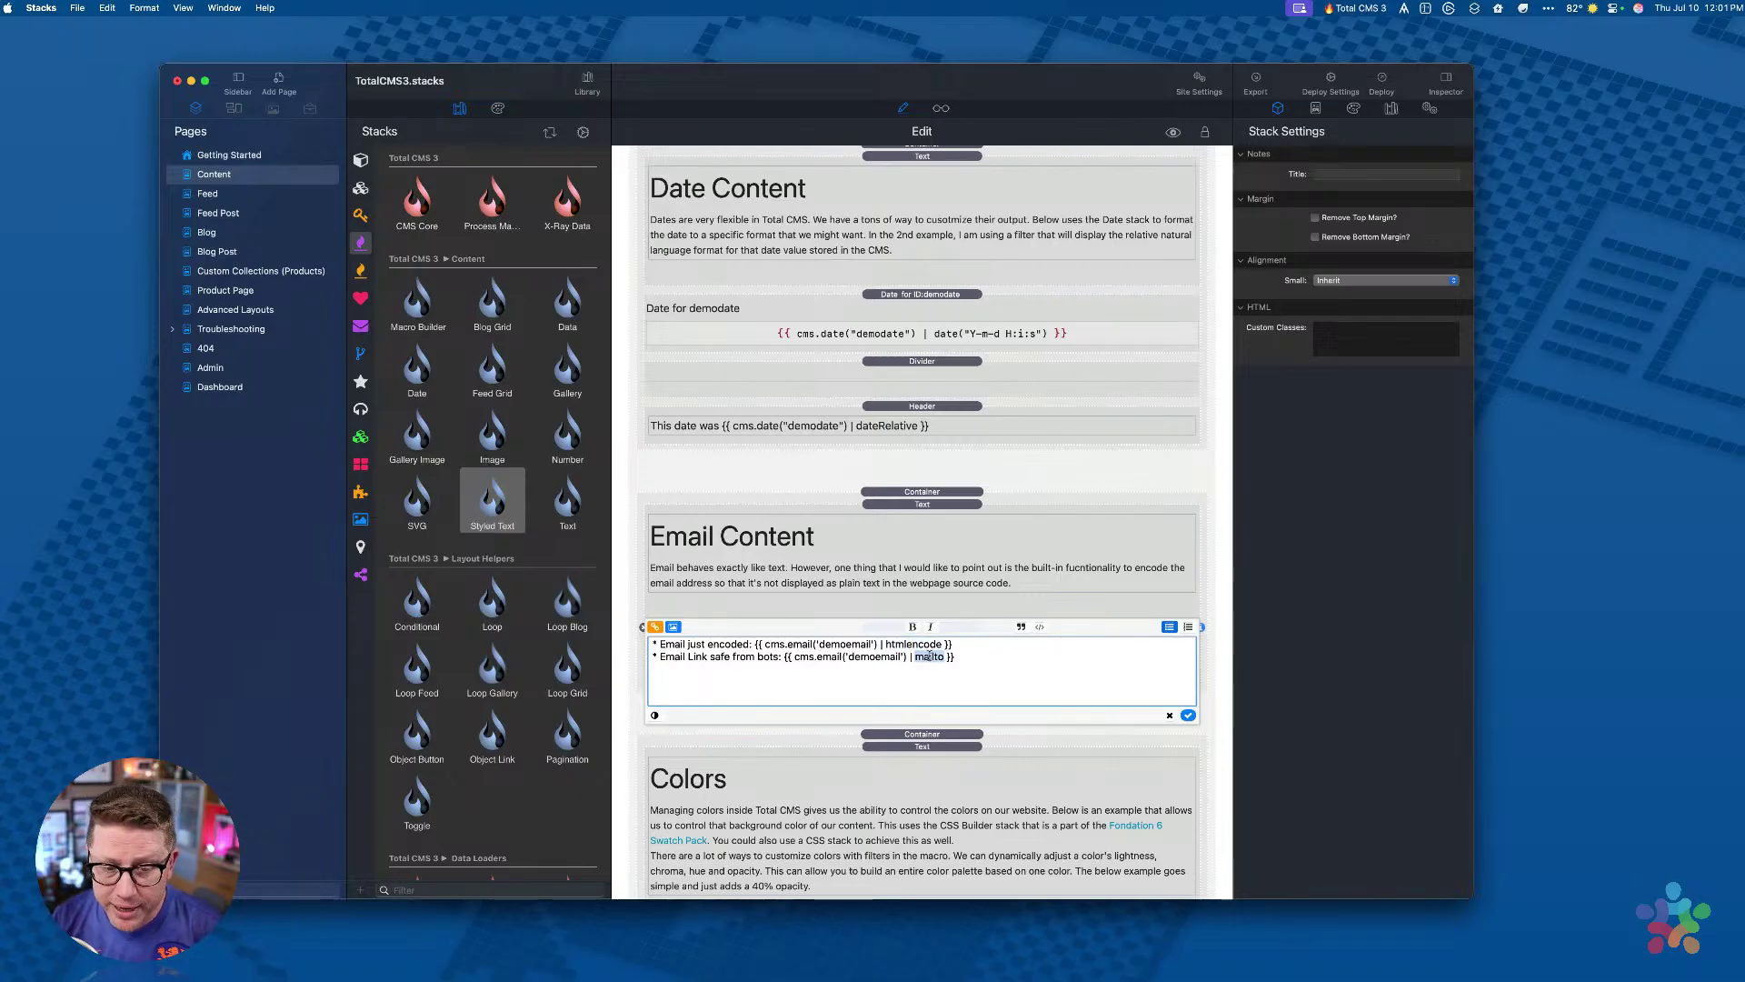
click(1042, 697)
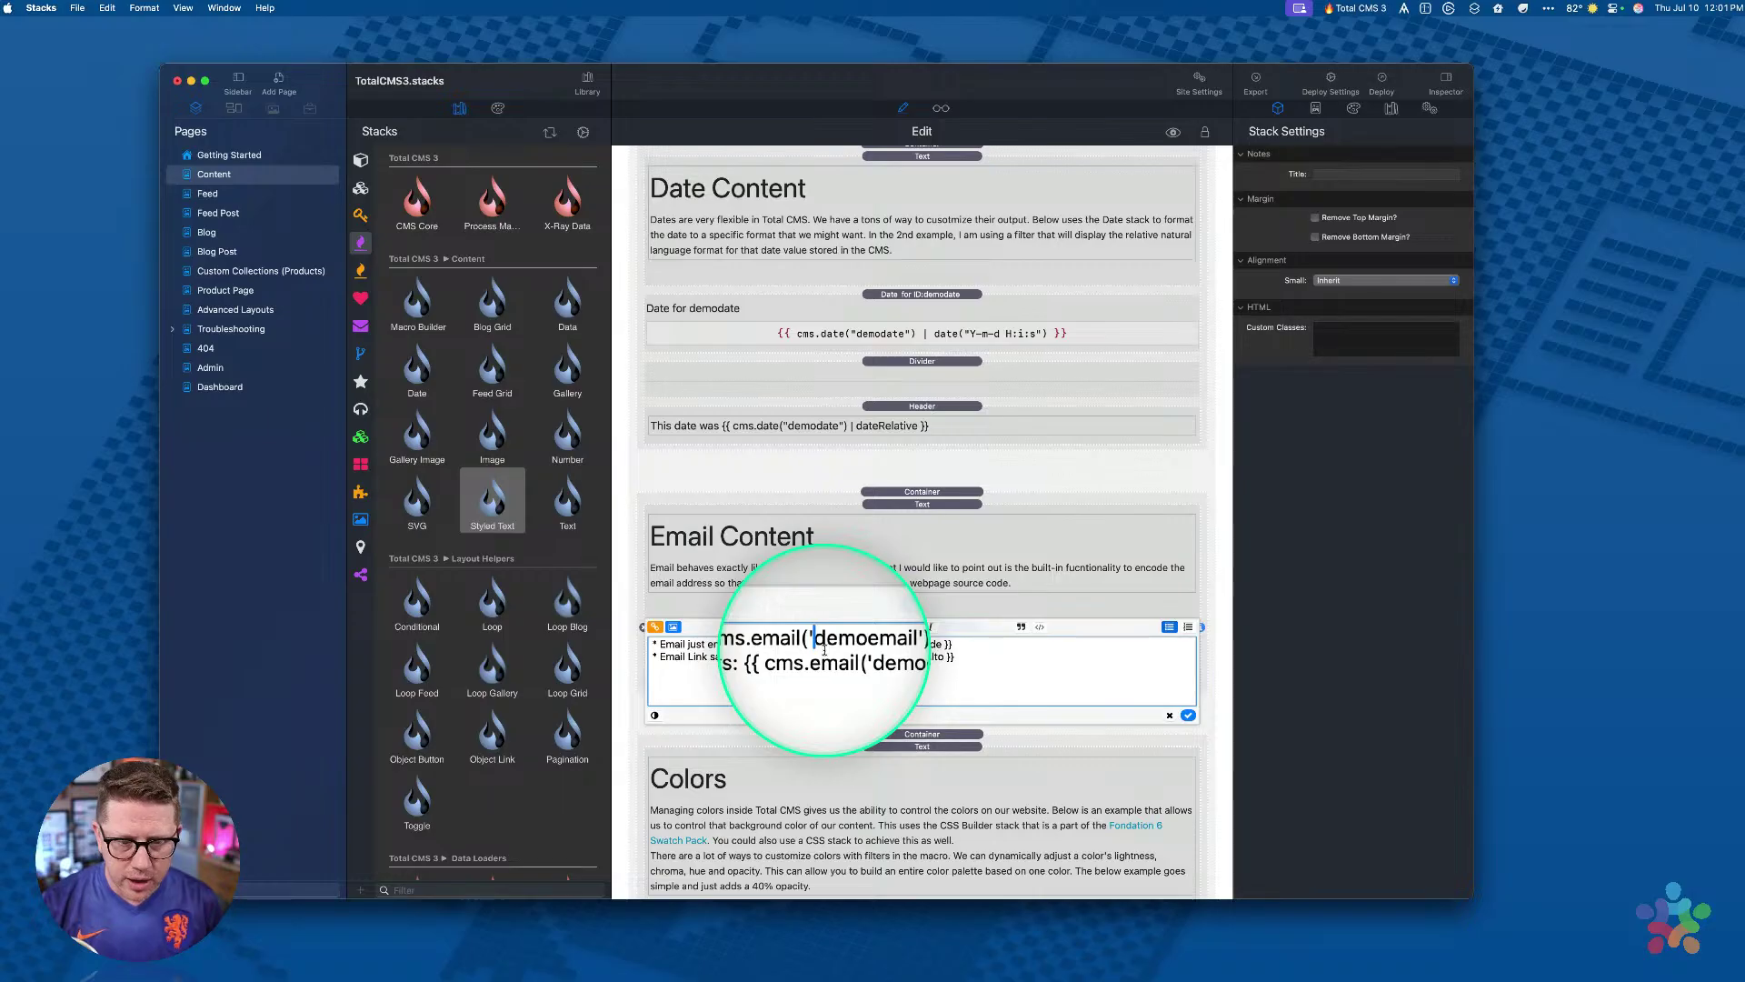
Step: Replace the single quotes around demoemail with double quotes and confirm the edit
key(BackSpace)
text(")
key(alt+Right)
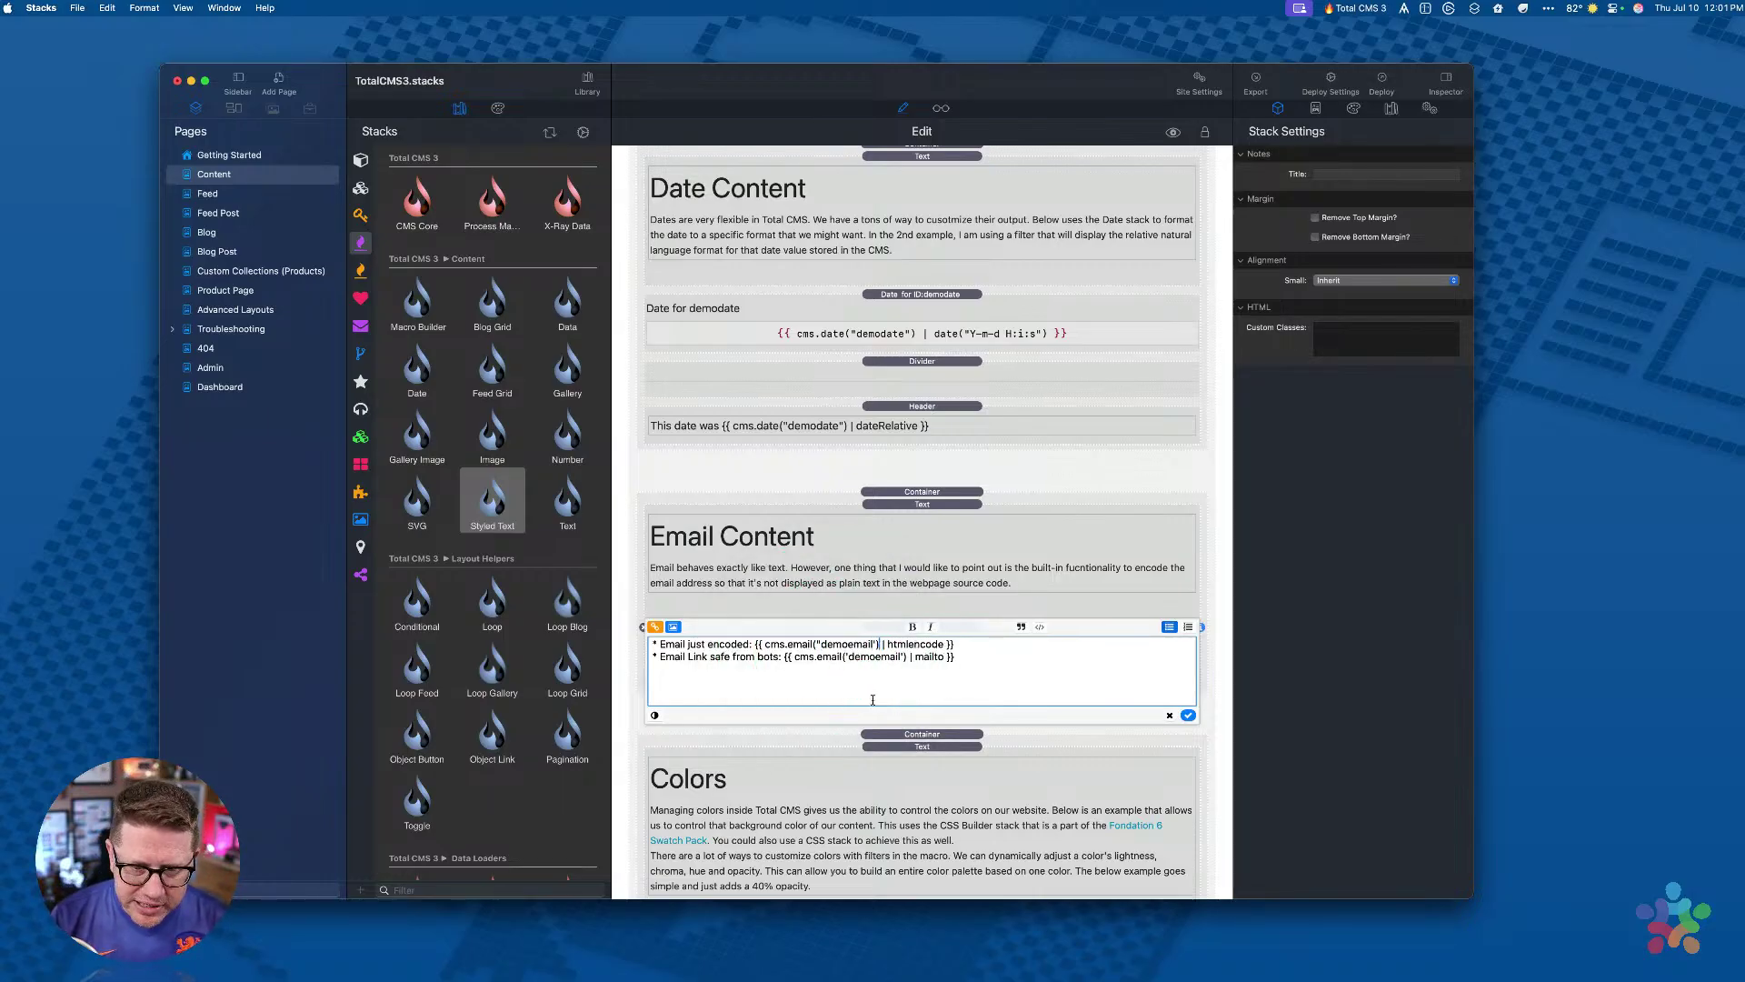
key(Delete)
text(")
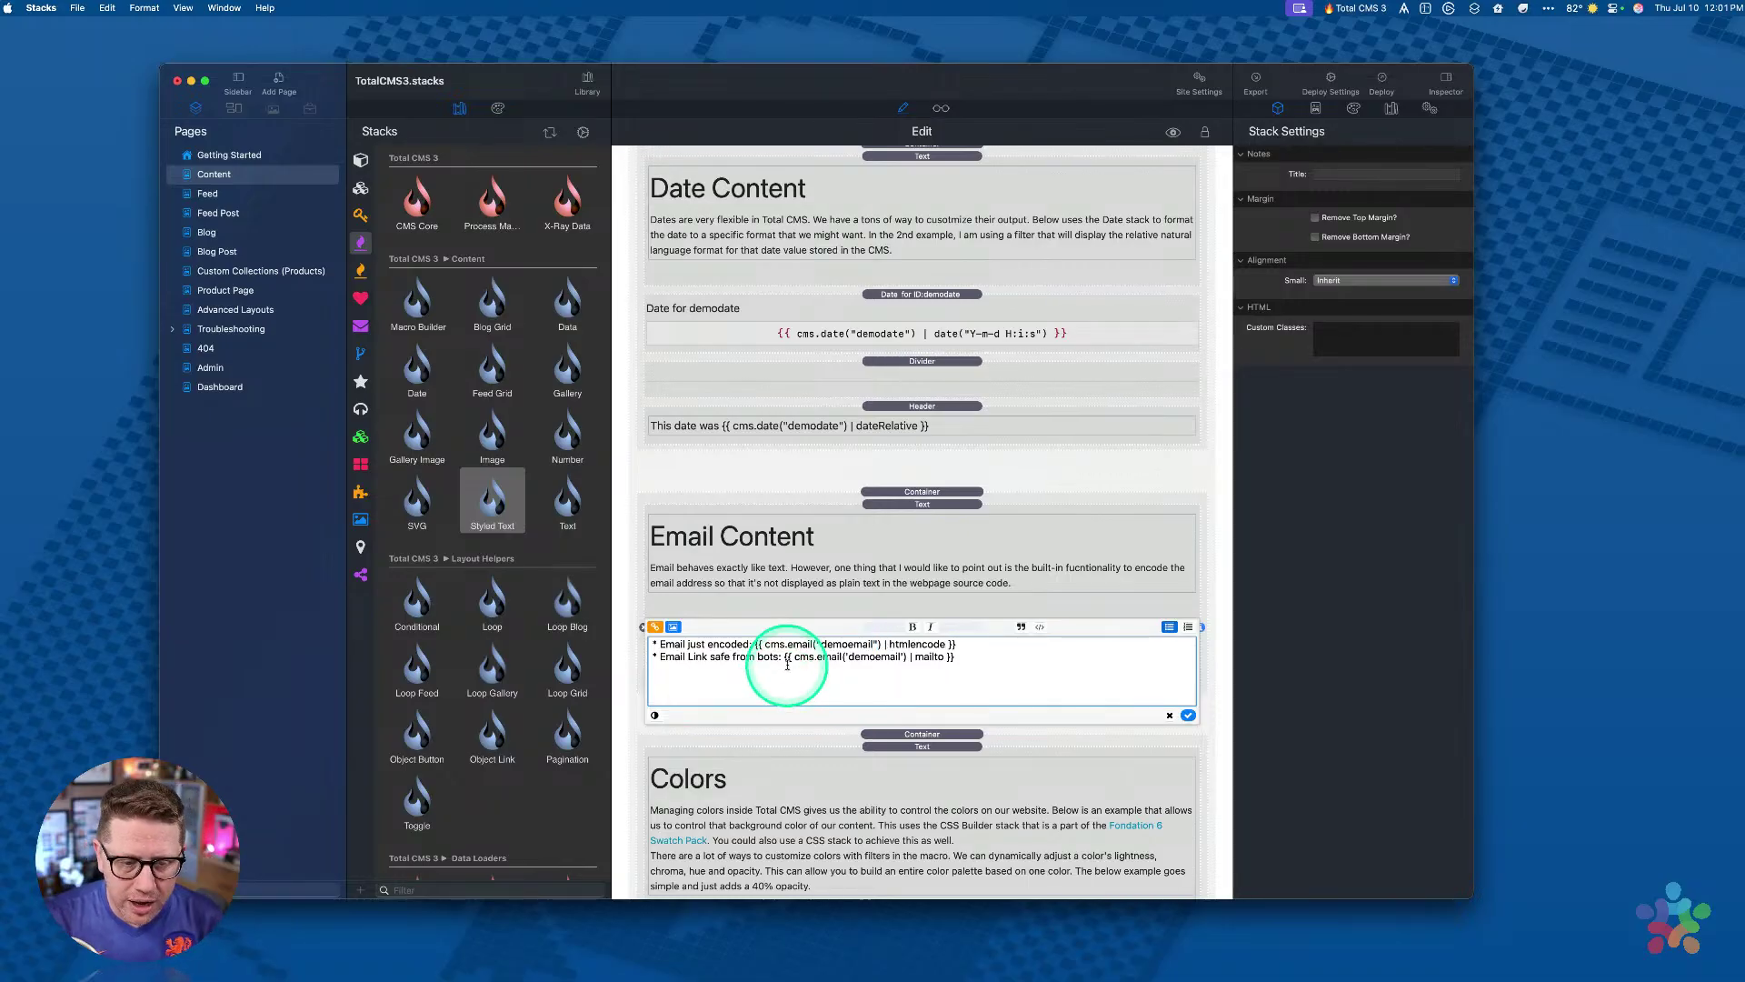
click(1188, 714)
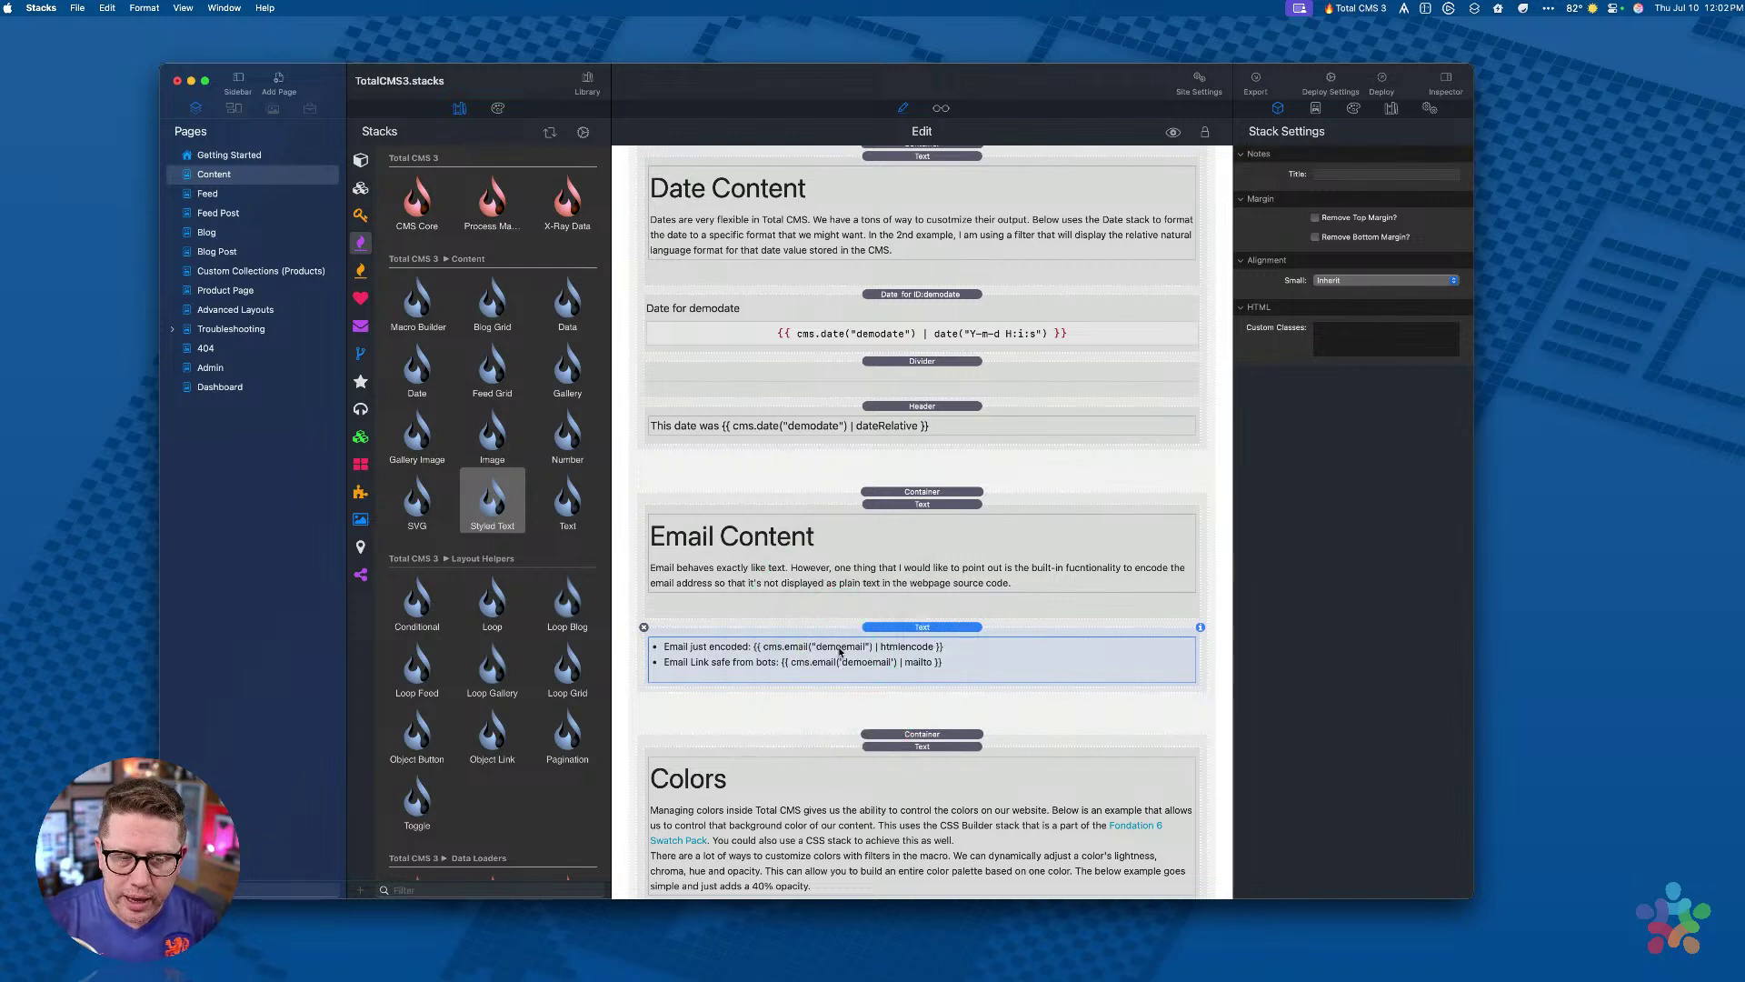
double_click(840, 650)
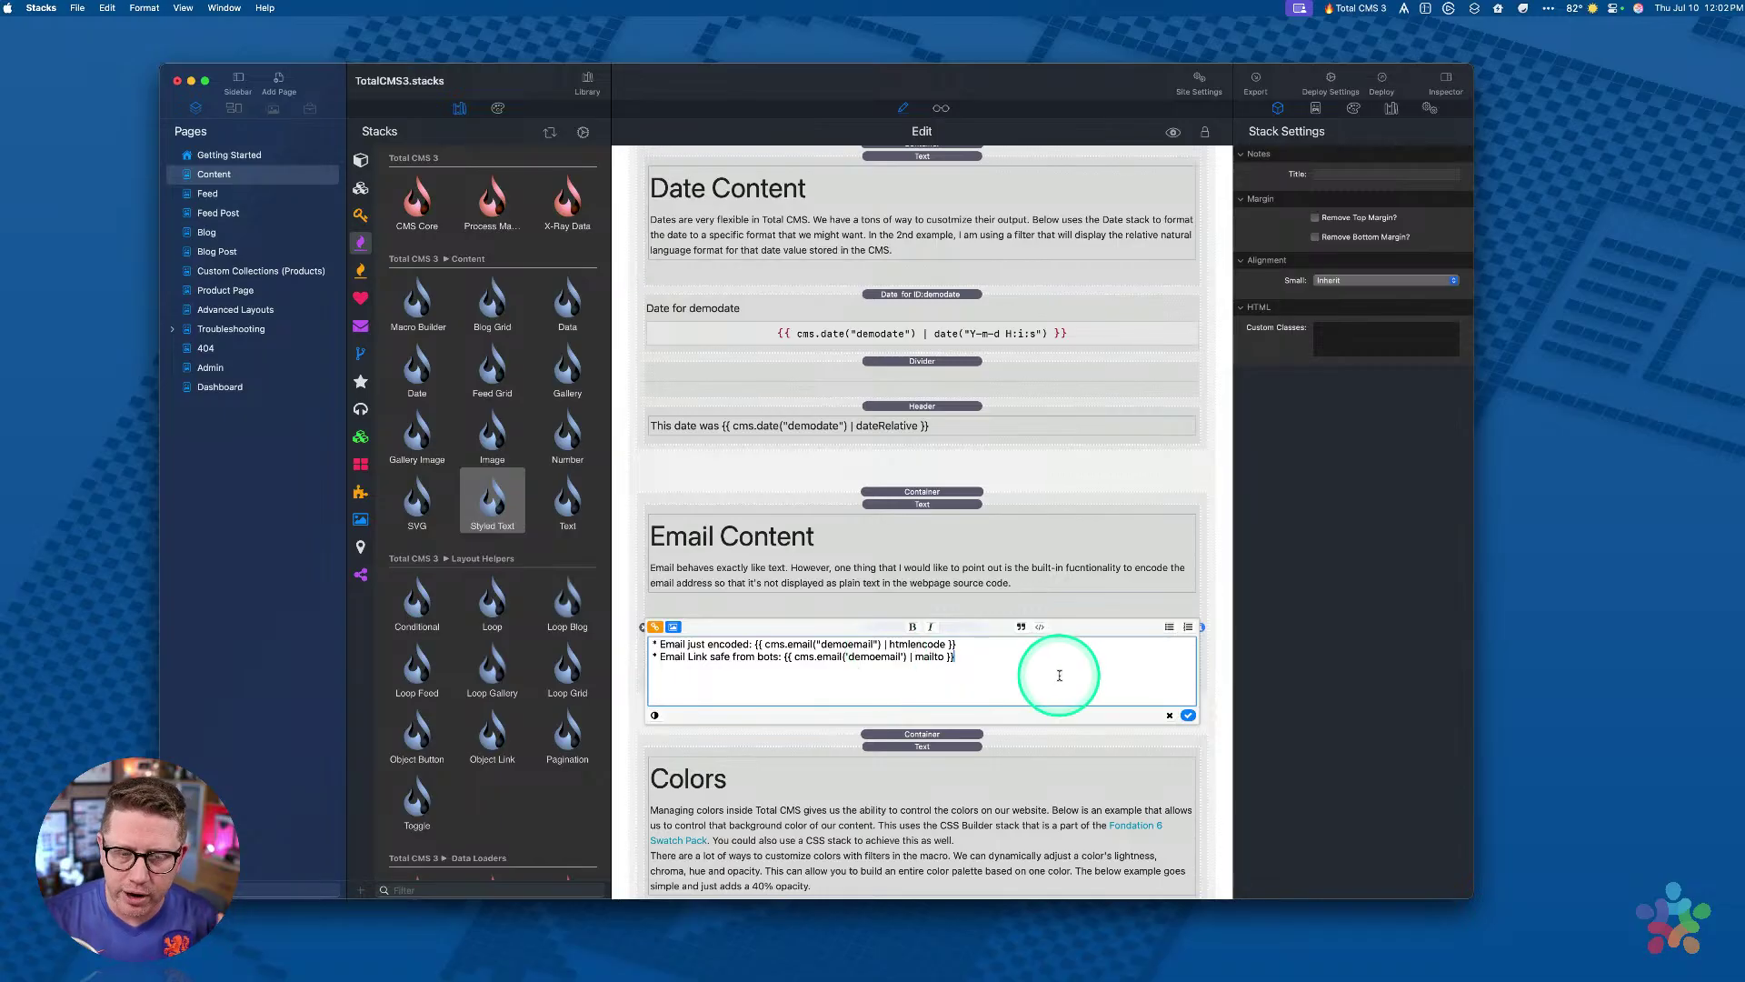
click(1188, 715)
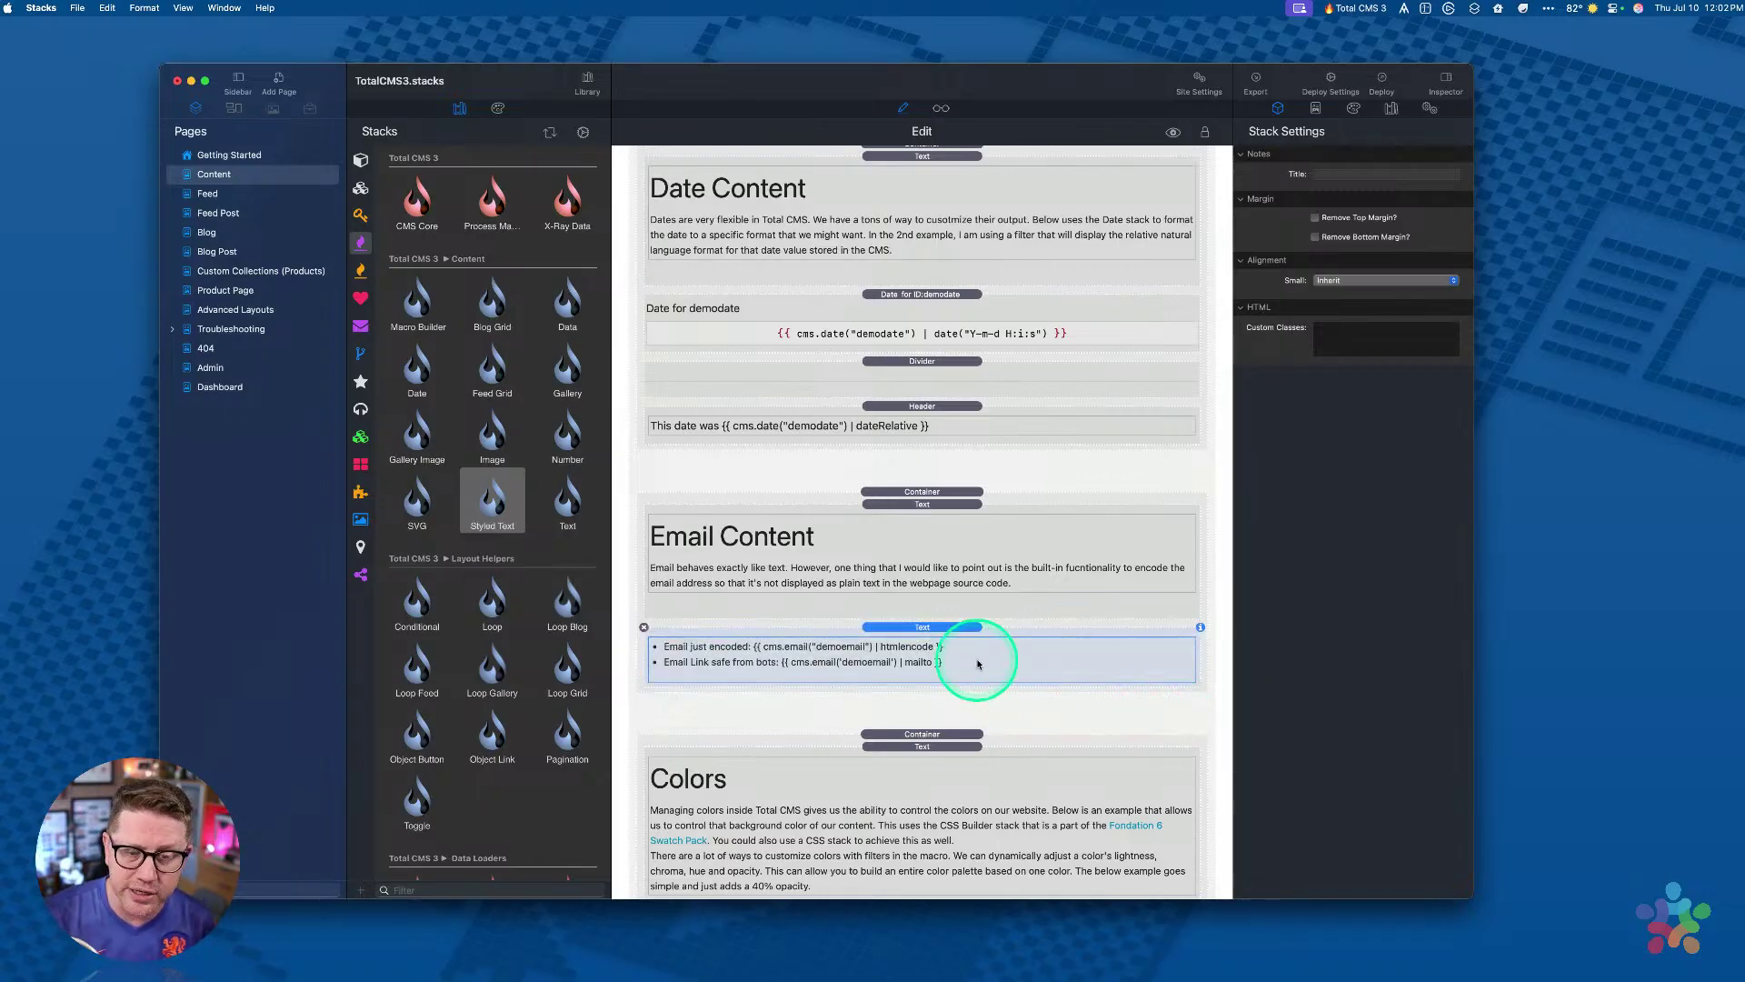
scroll(976, 662, up, 5)
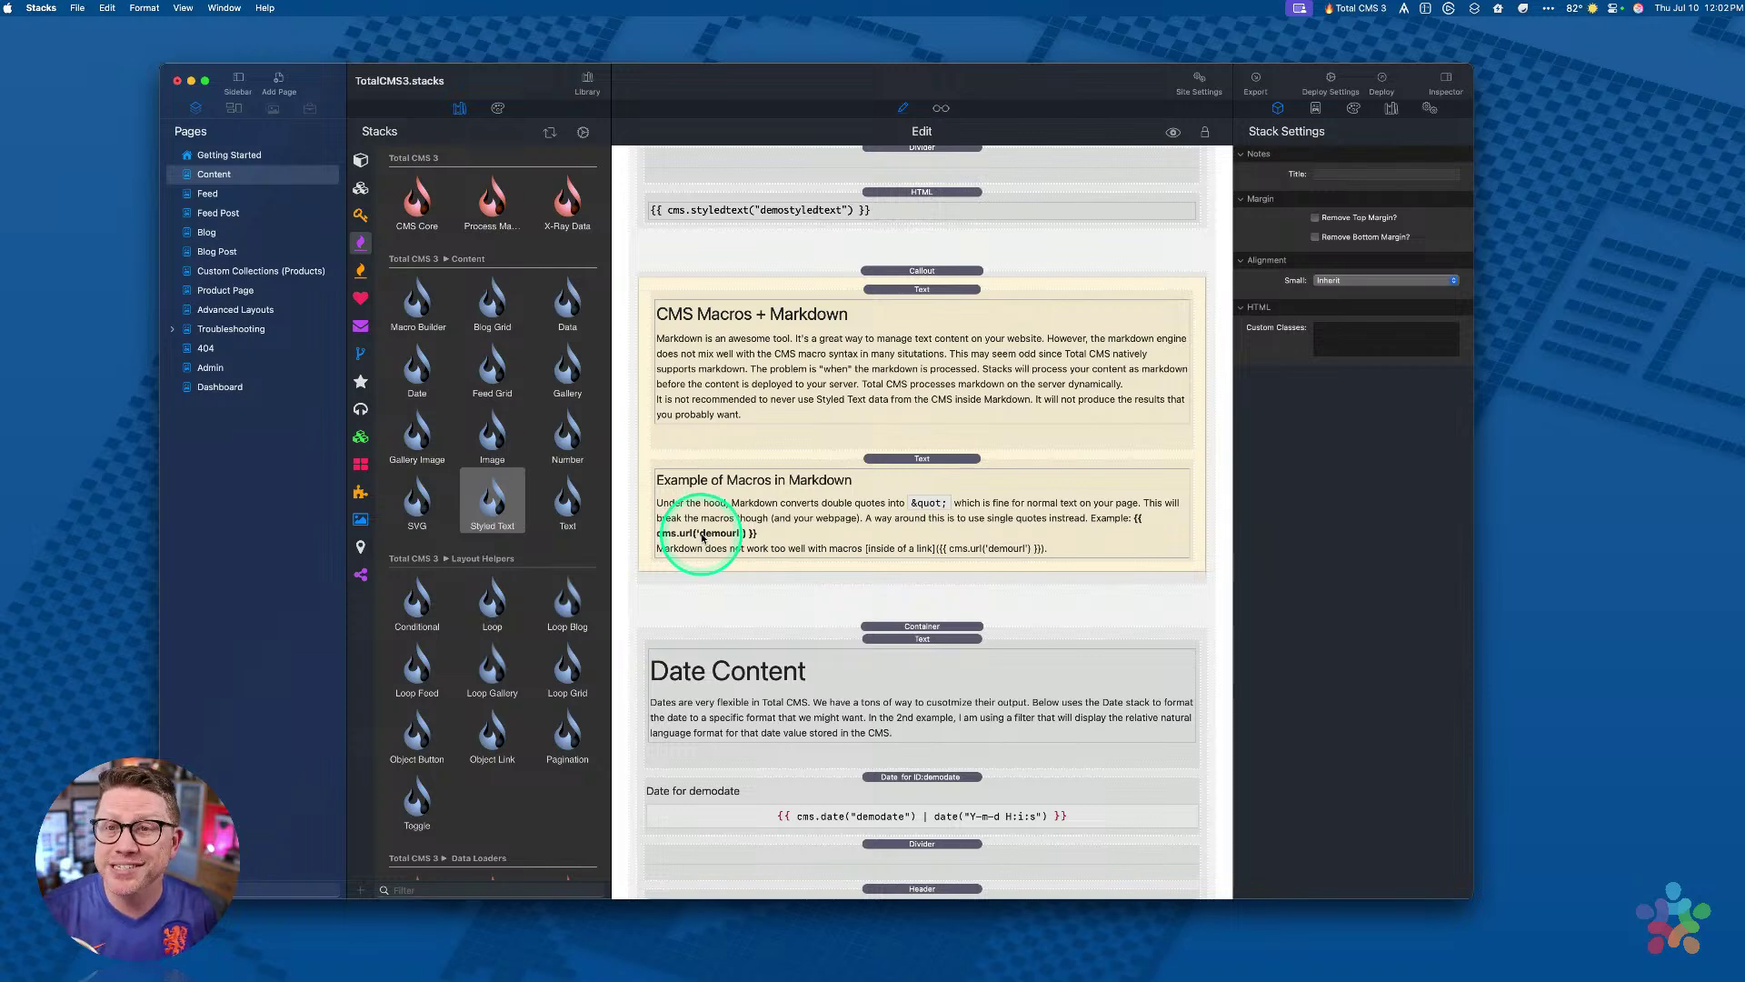
Step: Preview the page, scroll to the processBufferMacros error banner at the top, then resume editing
key(super+shift+p)
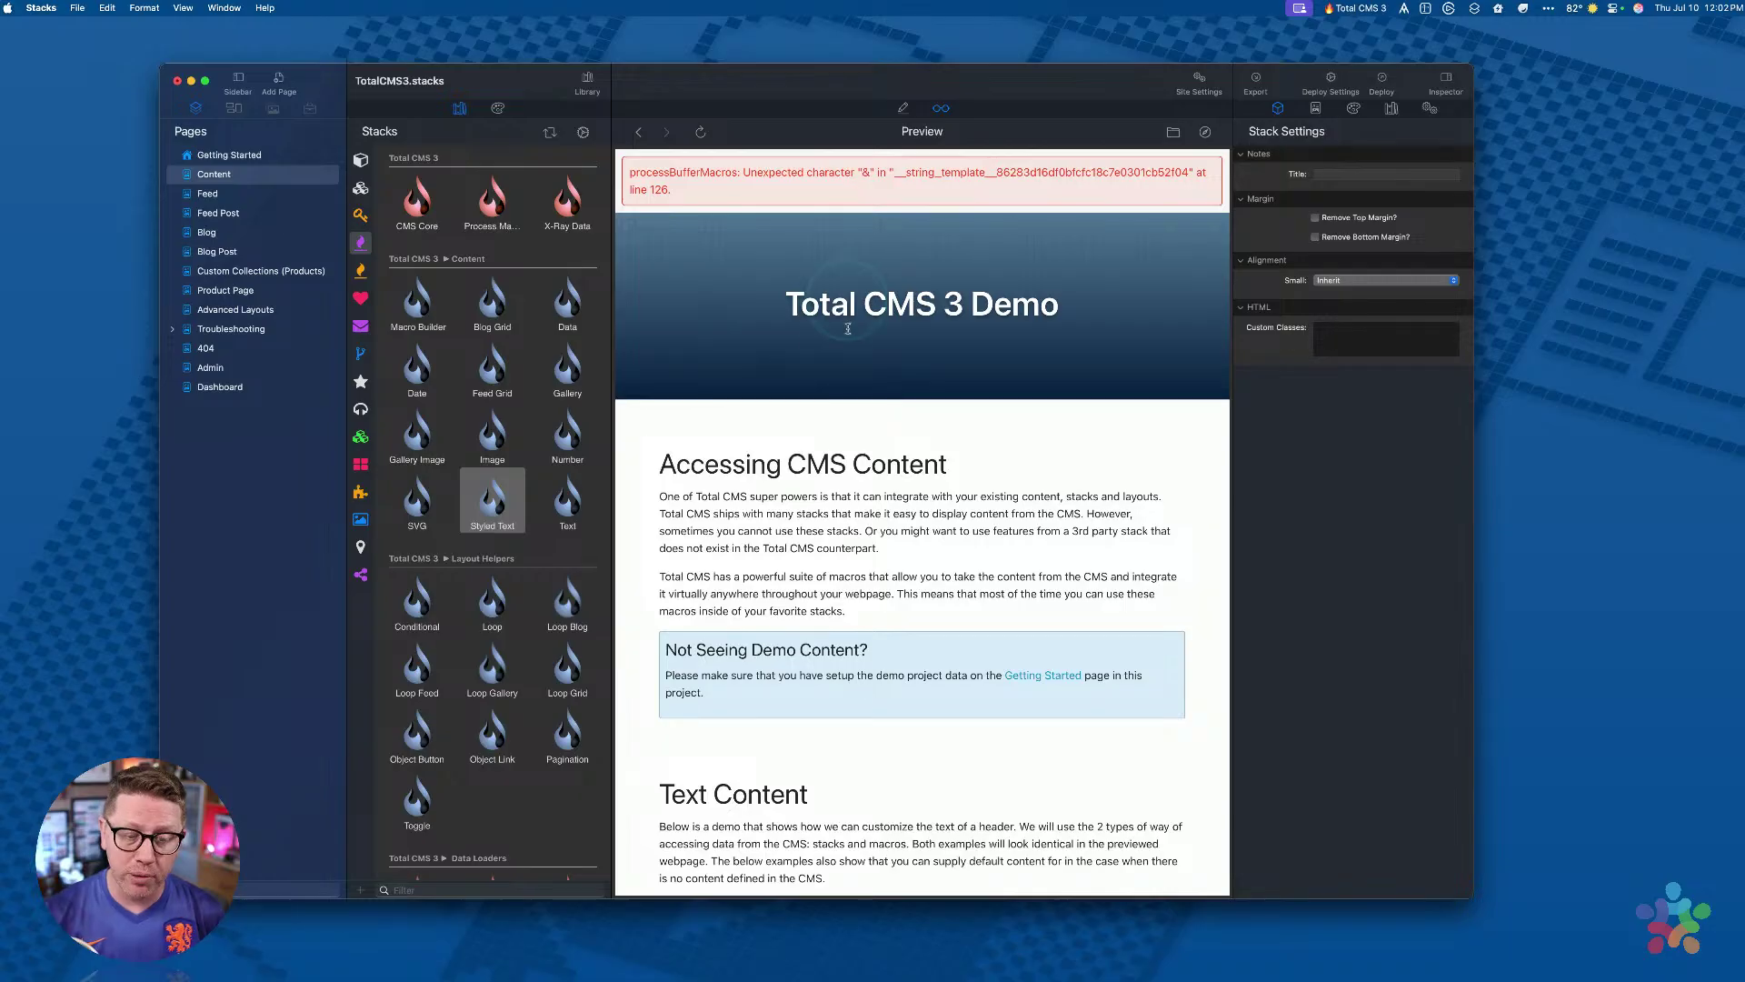
scroll(814, 526, down, 12)
scroll(807, 384, up, 6)
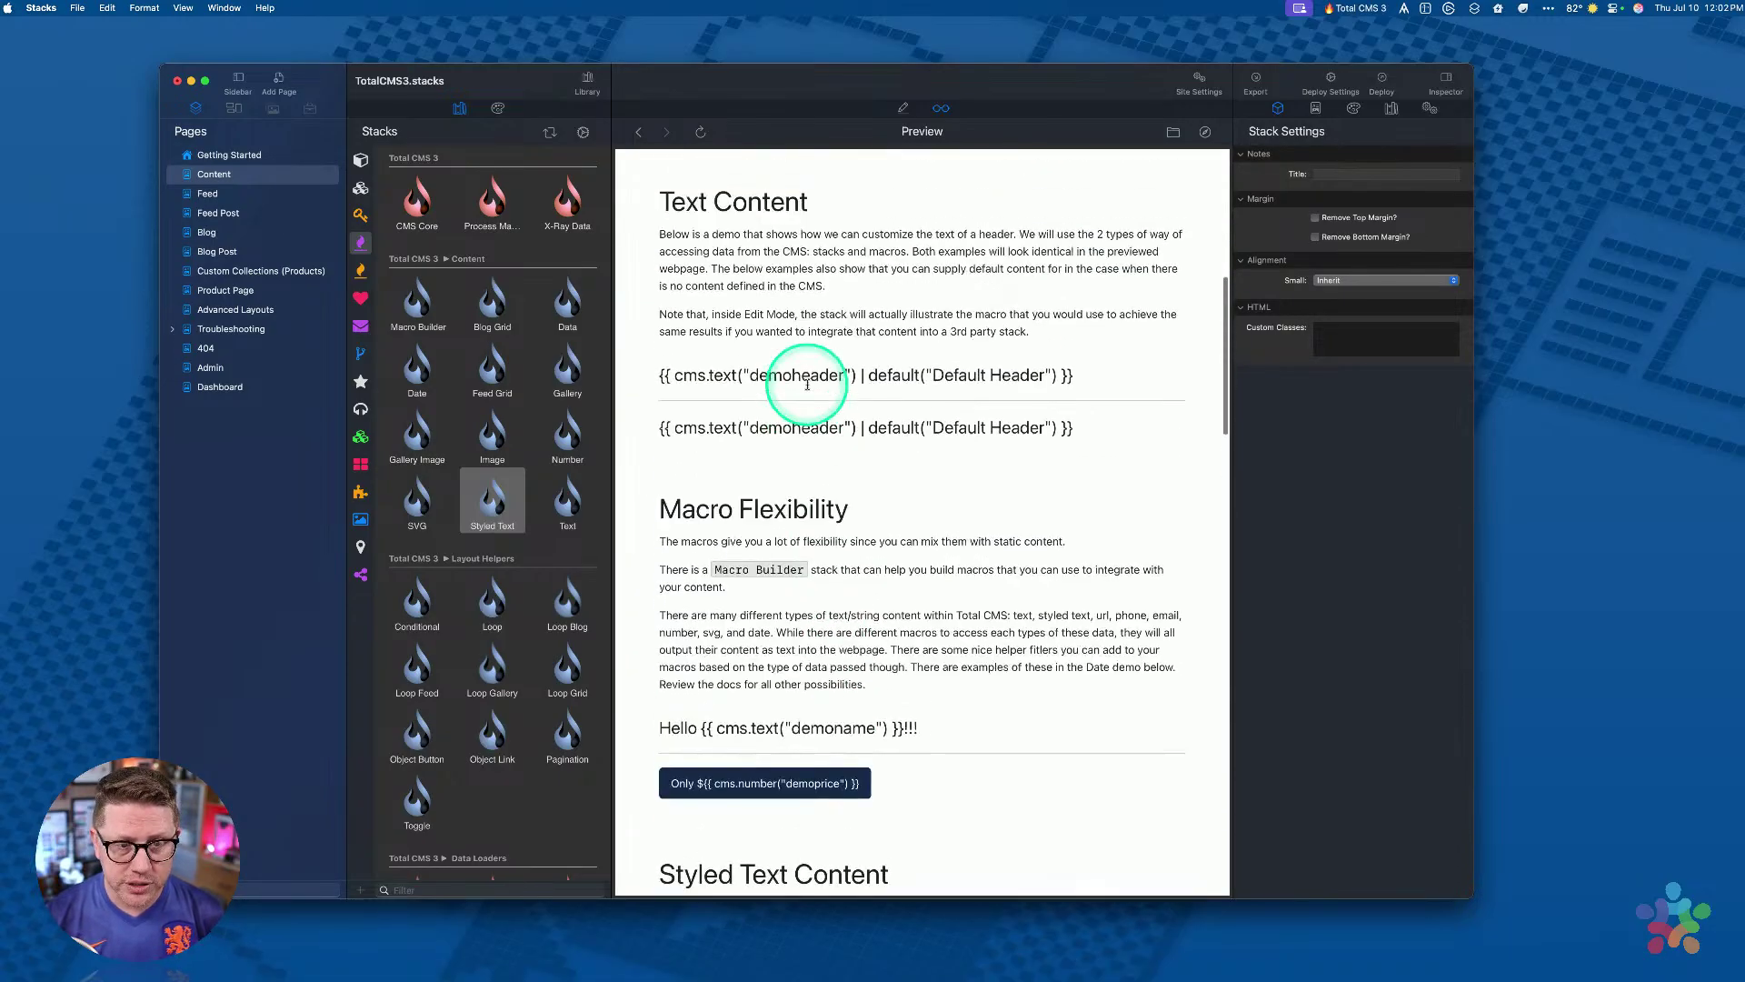
scroll(807, 384, up, 1)
scroll(923, 451, down, 1)
scroll(740, 546, down, 8)
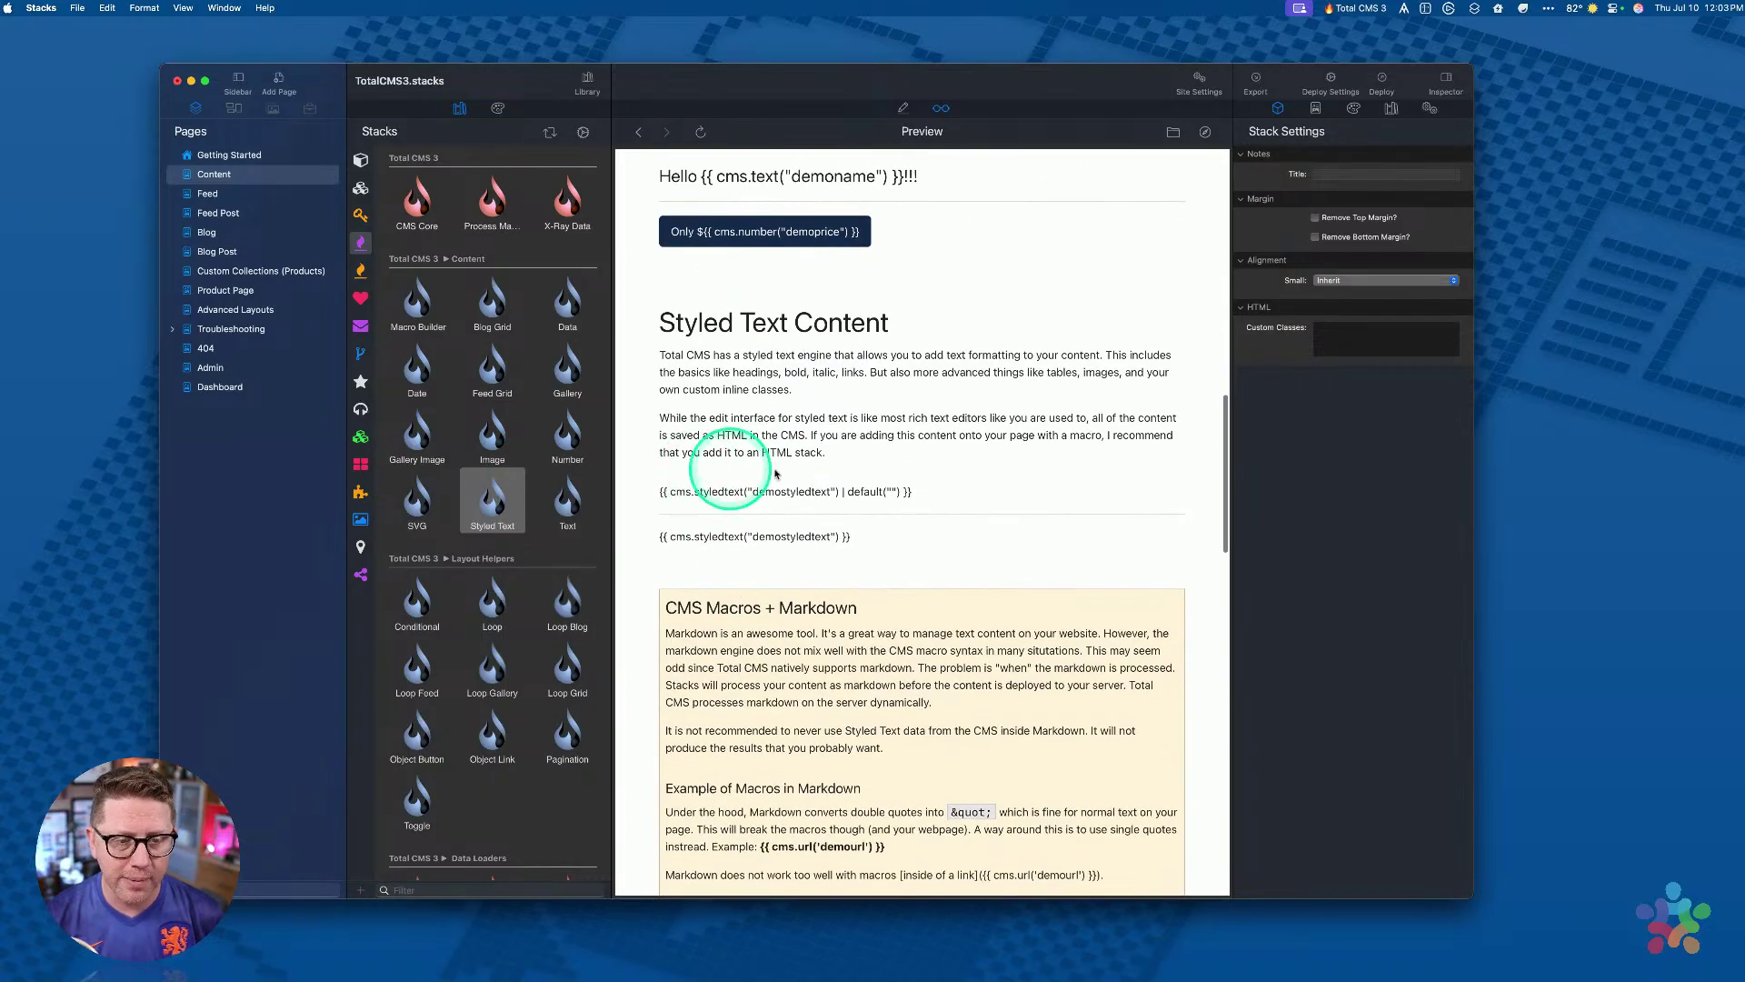
scroll(902, 525, up, 15)
scroll(901, 527, up, 3)
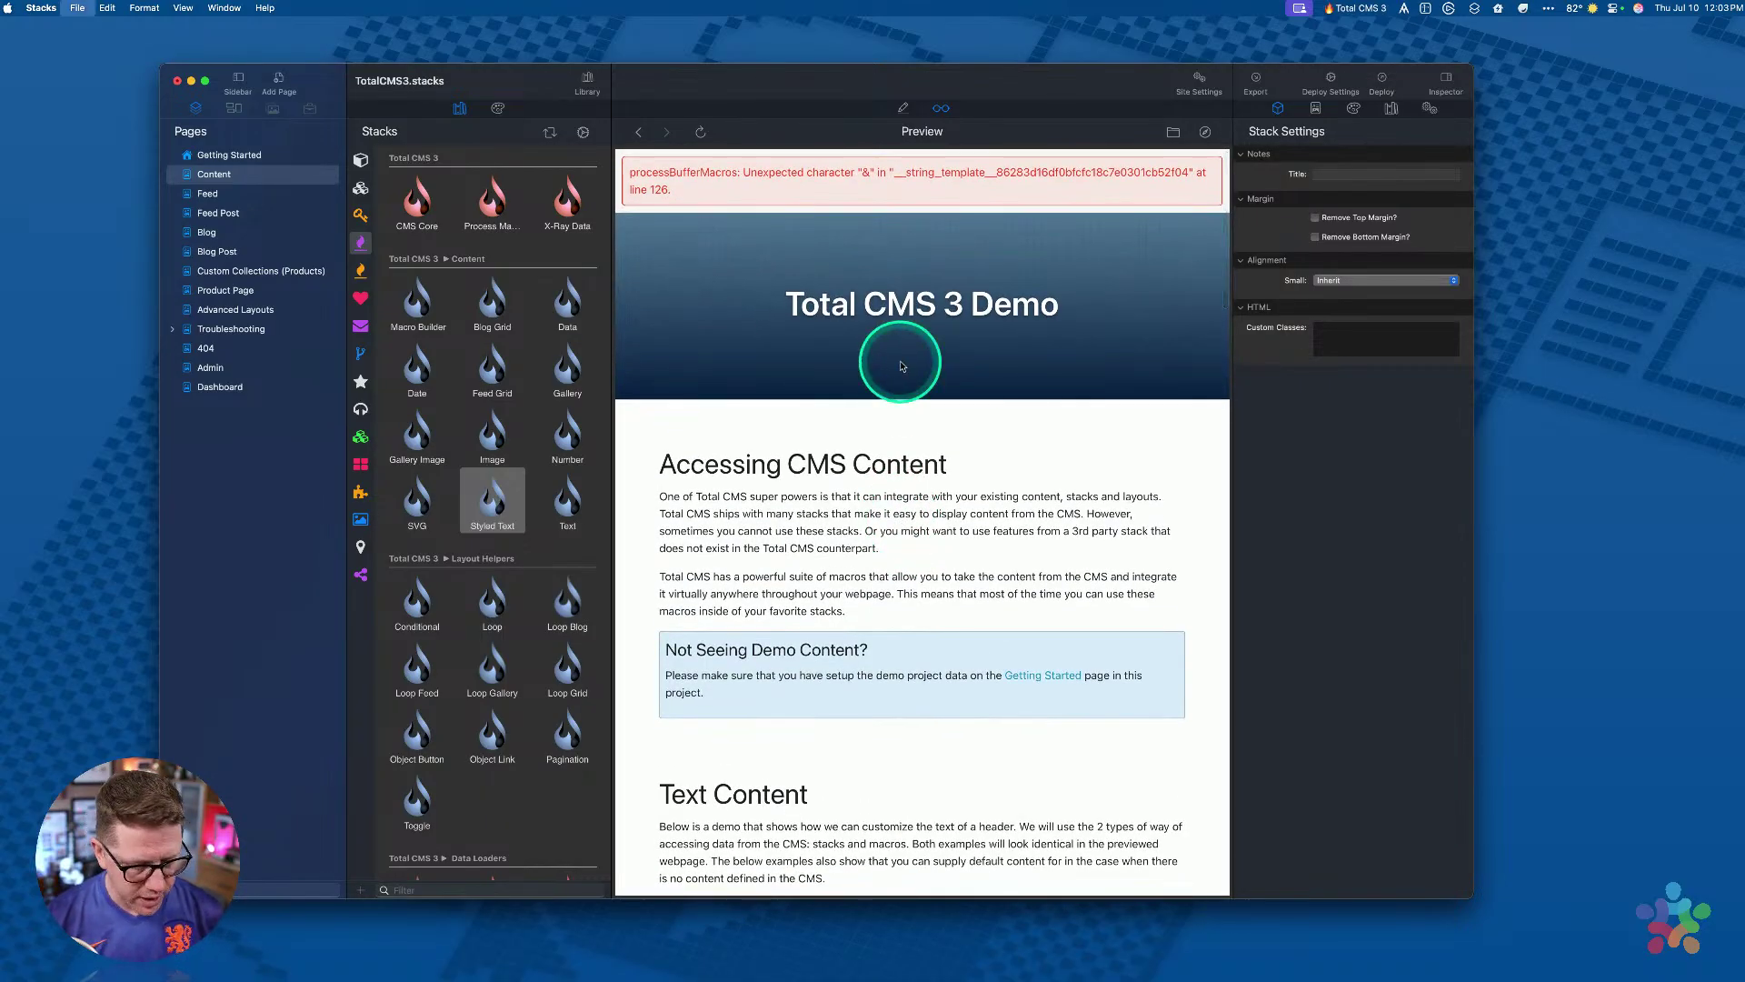
key(super+r)
scroll(896, 472, down, 3)
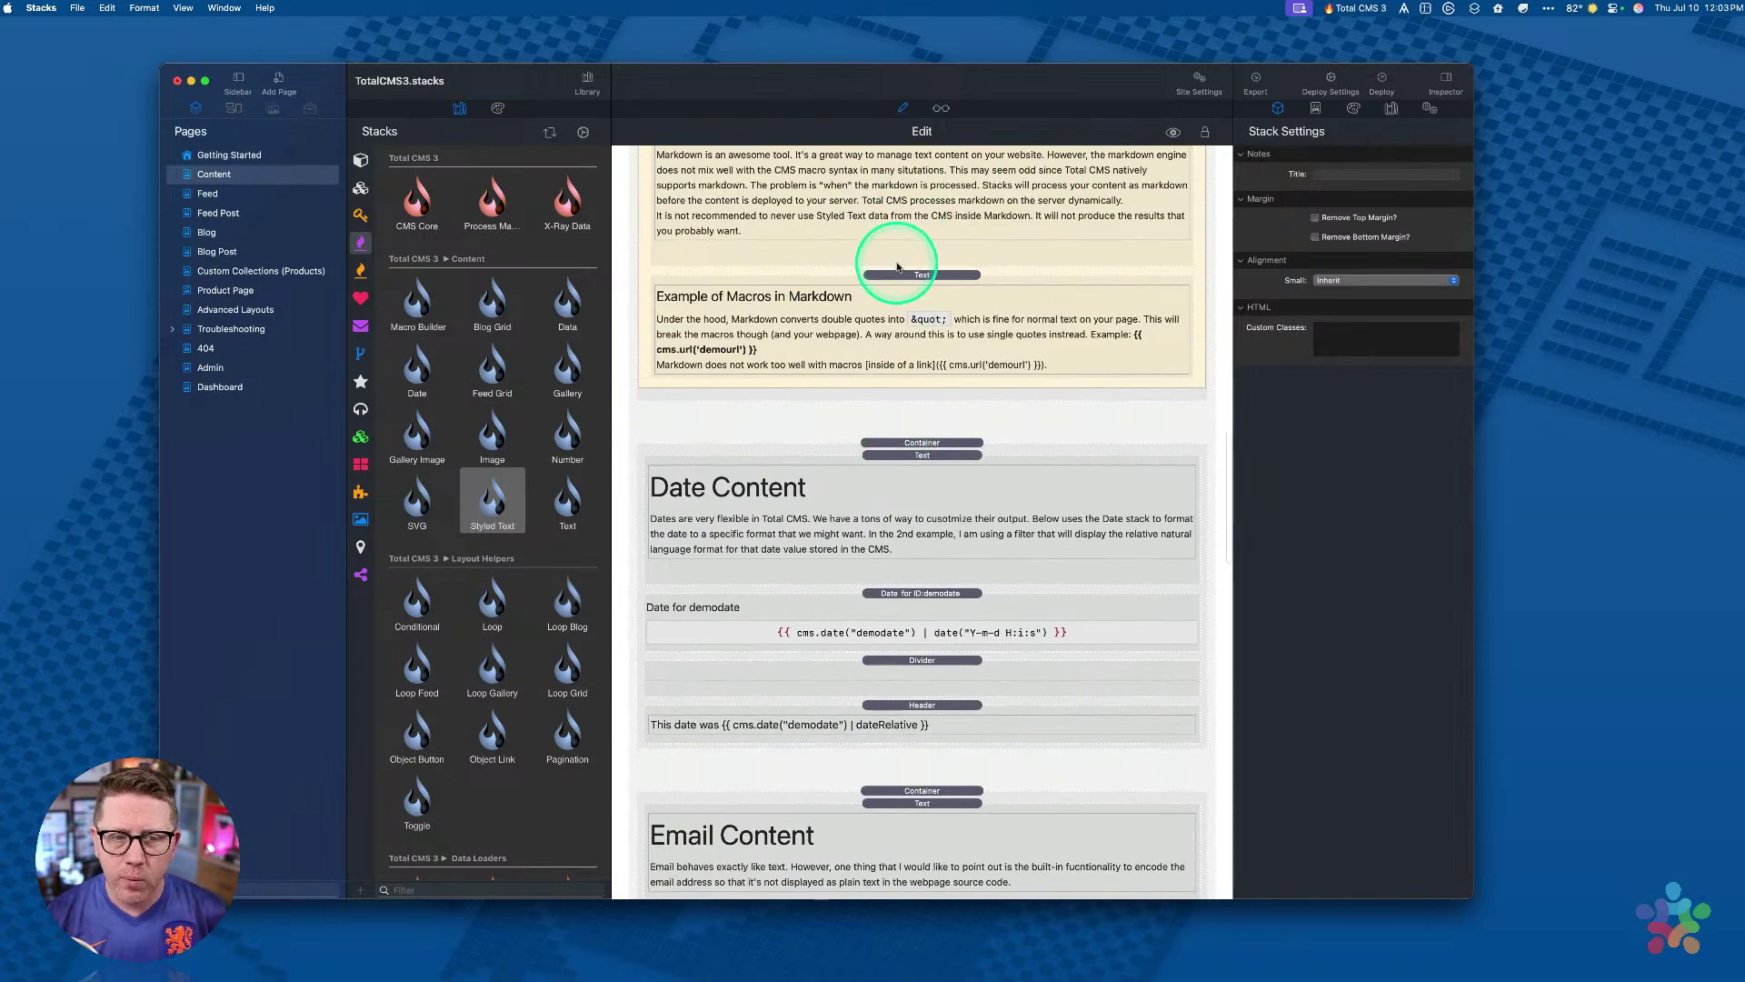
Step: Scroll up to the CMS Macros + Markdown callout and highlight its link macro example
scroll(897, 266, up, 3)
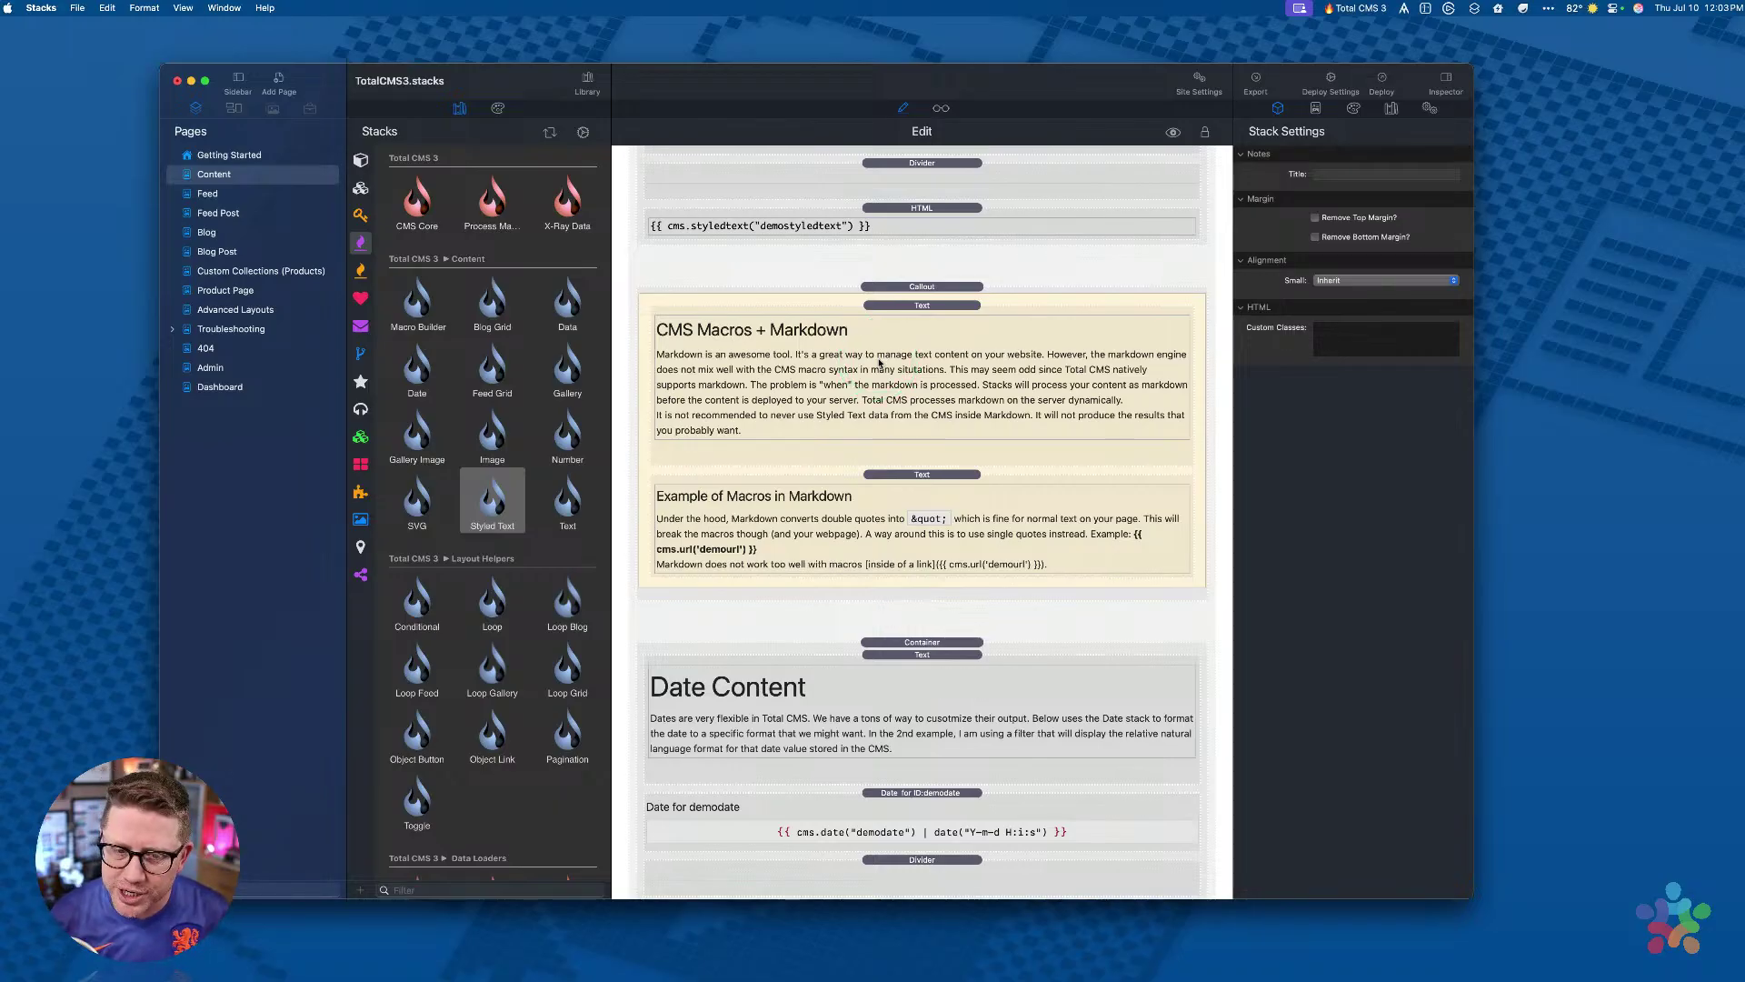
drag(822, 569, 881, 544)
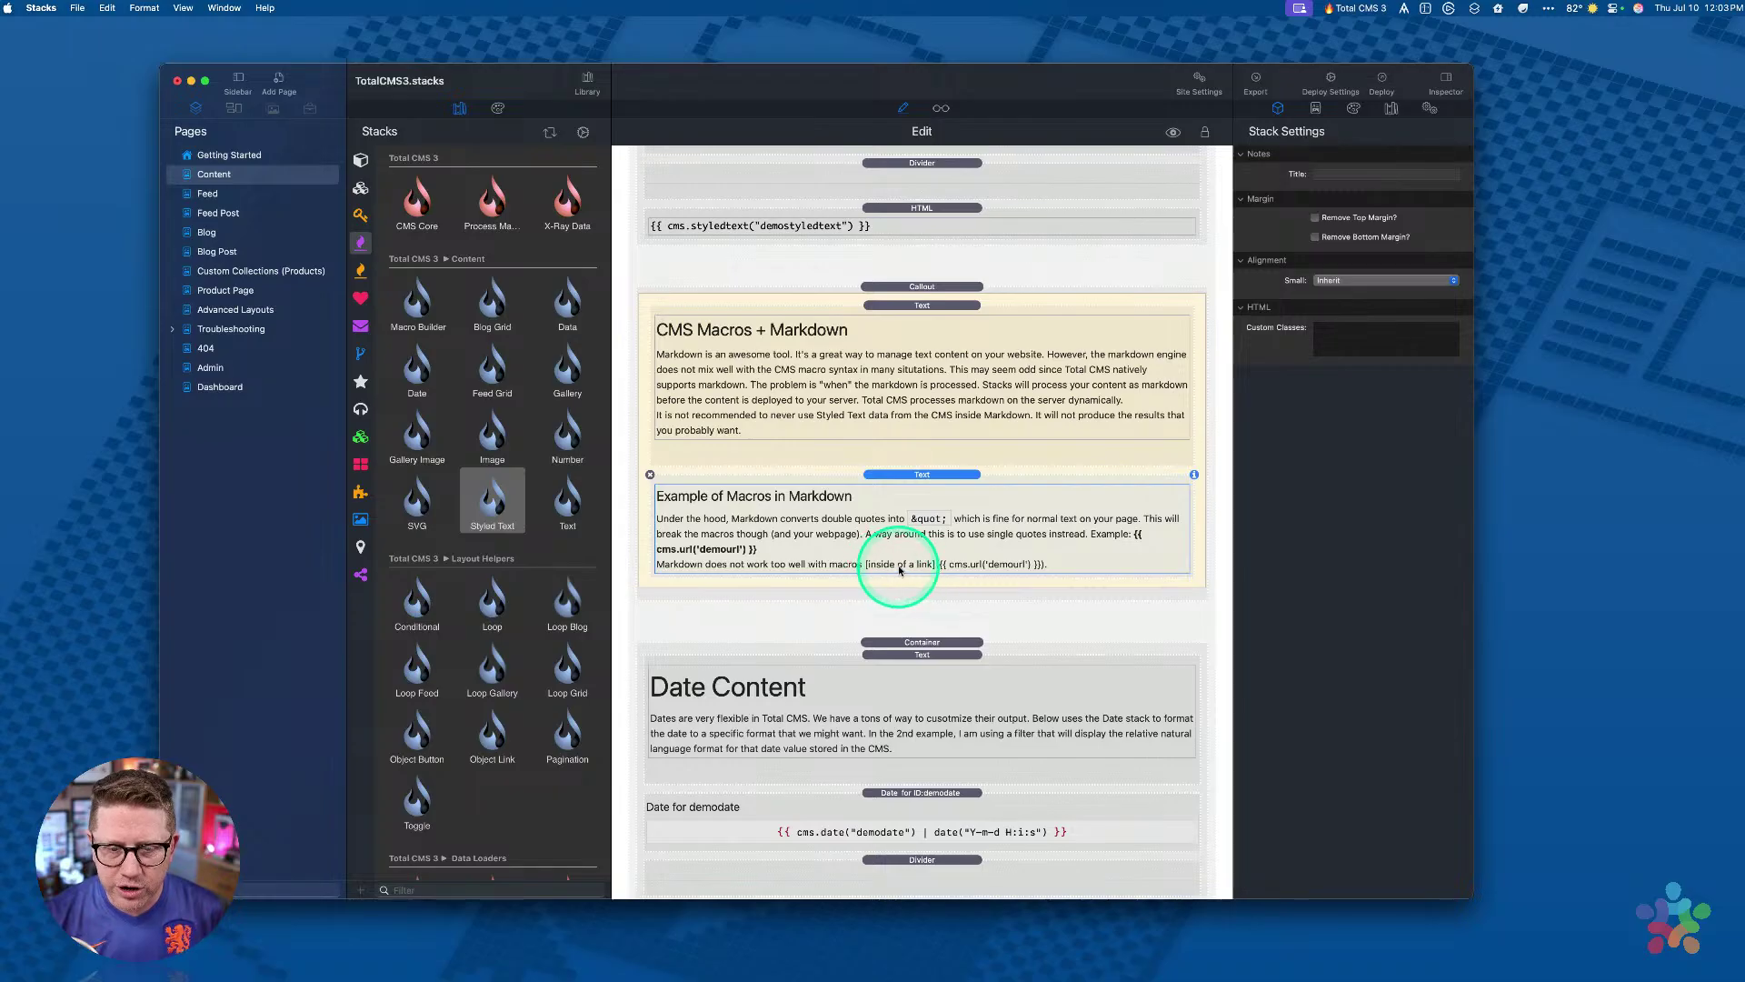
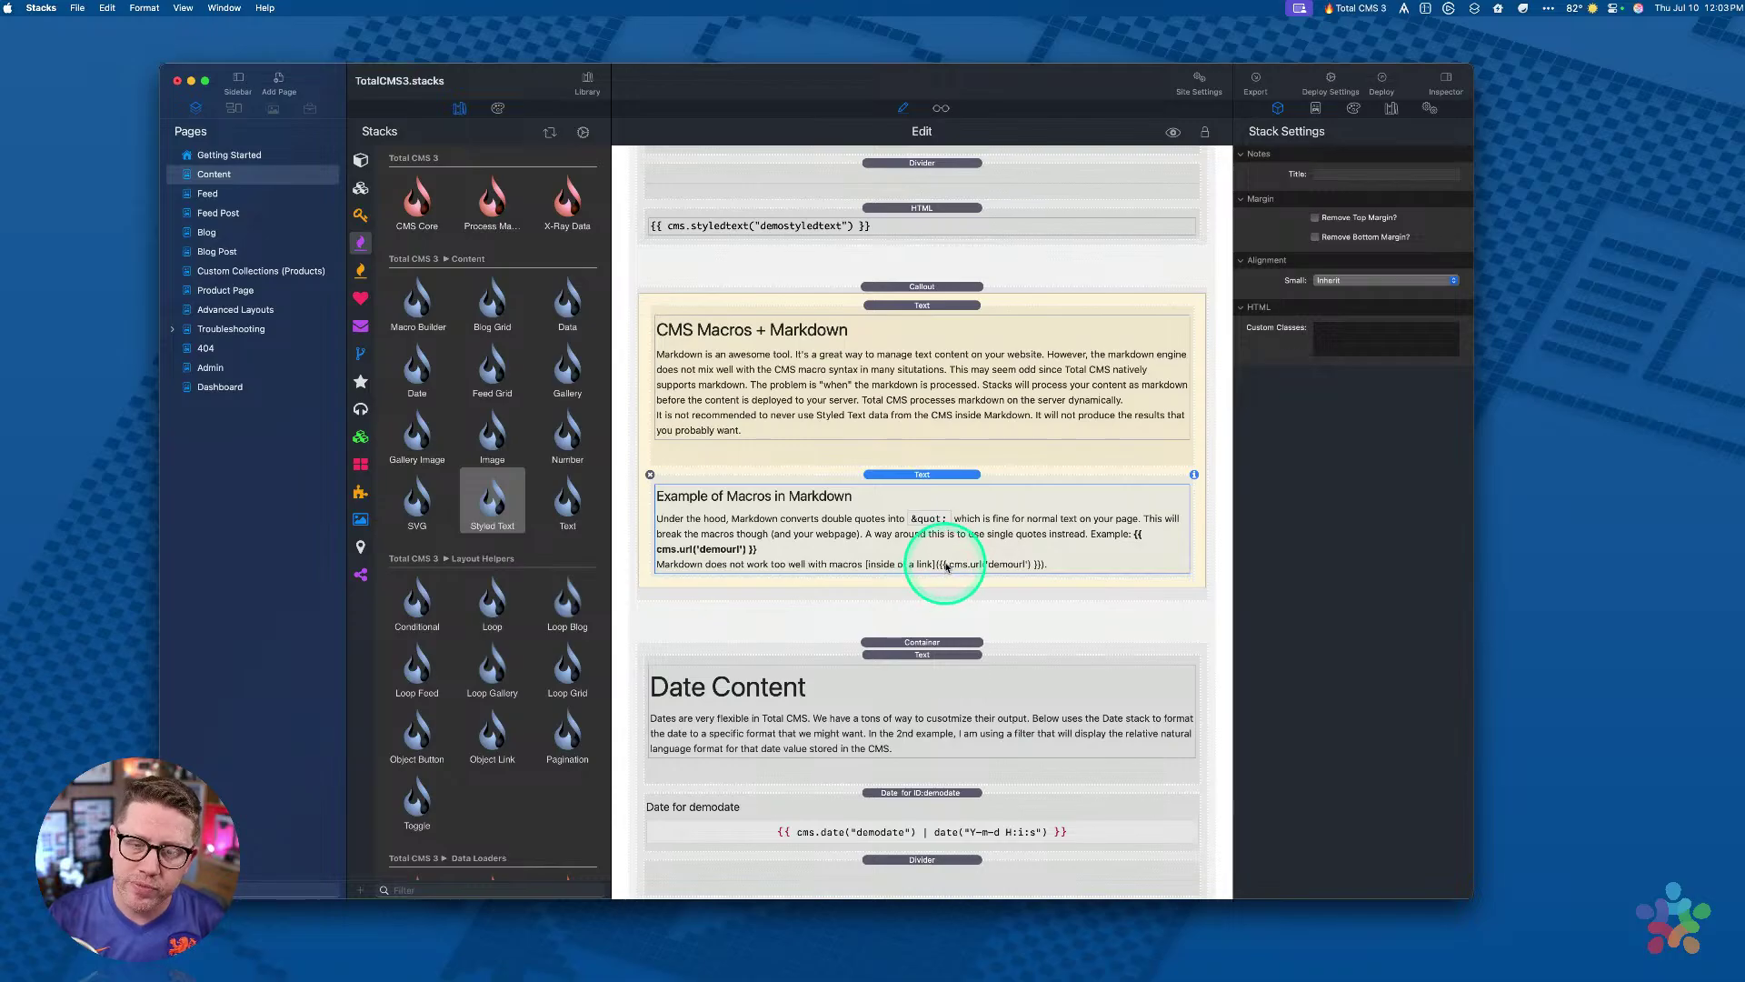
Step: Change the double quotes around demoemail in the email bullet list to single quotes and save
scroll(946, 566, down, 1)
scroll(945, 567, down, 10)
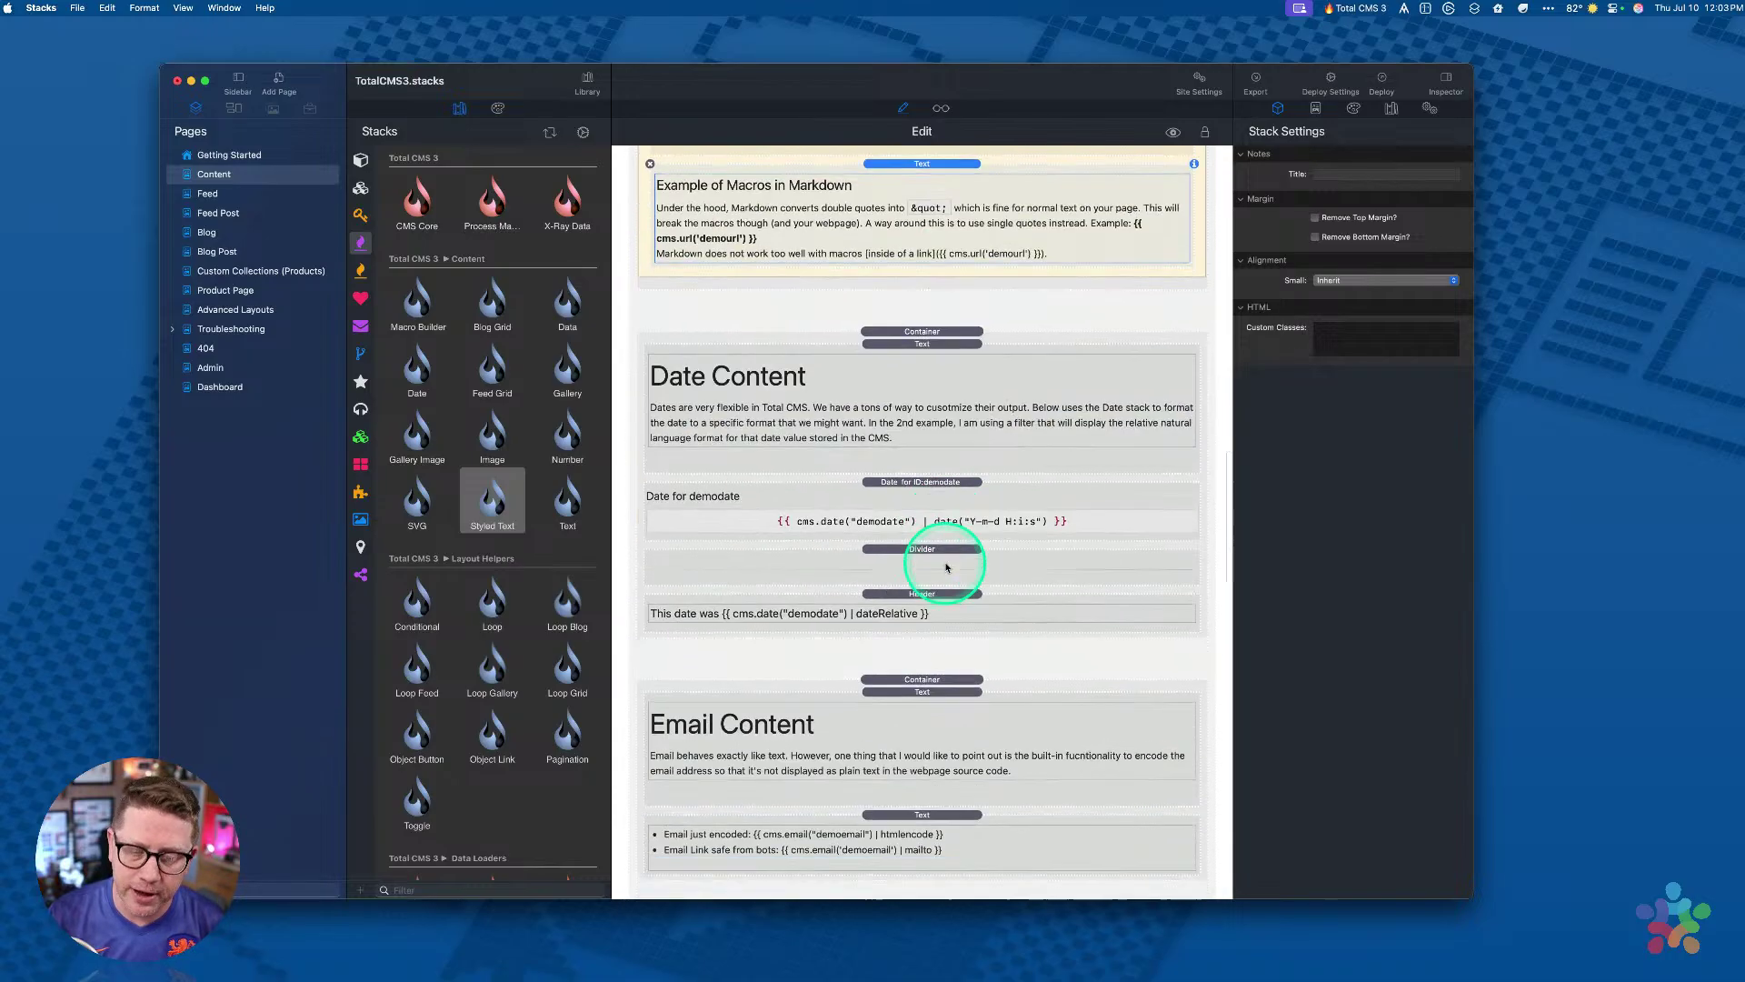
double_click(861, 645)
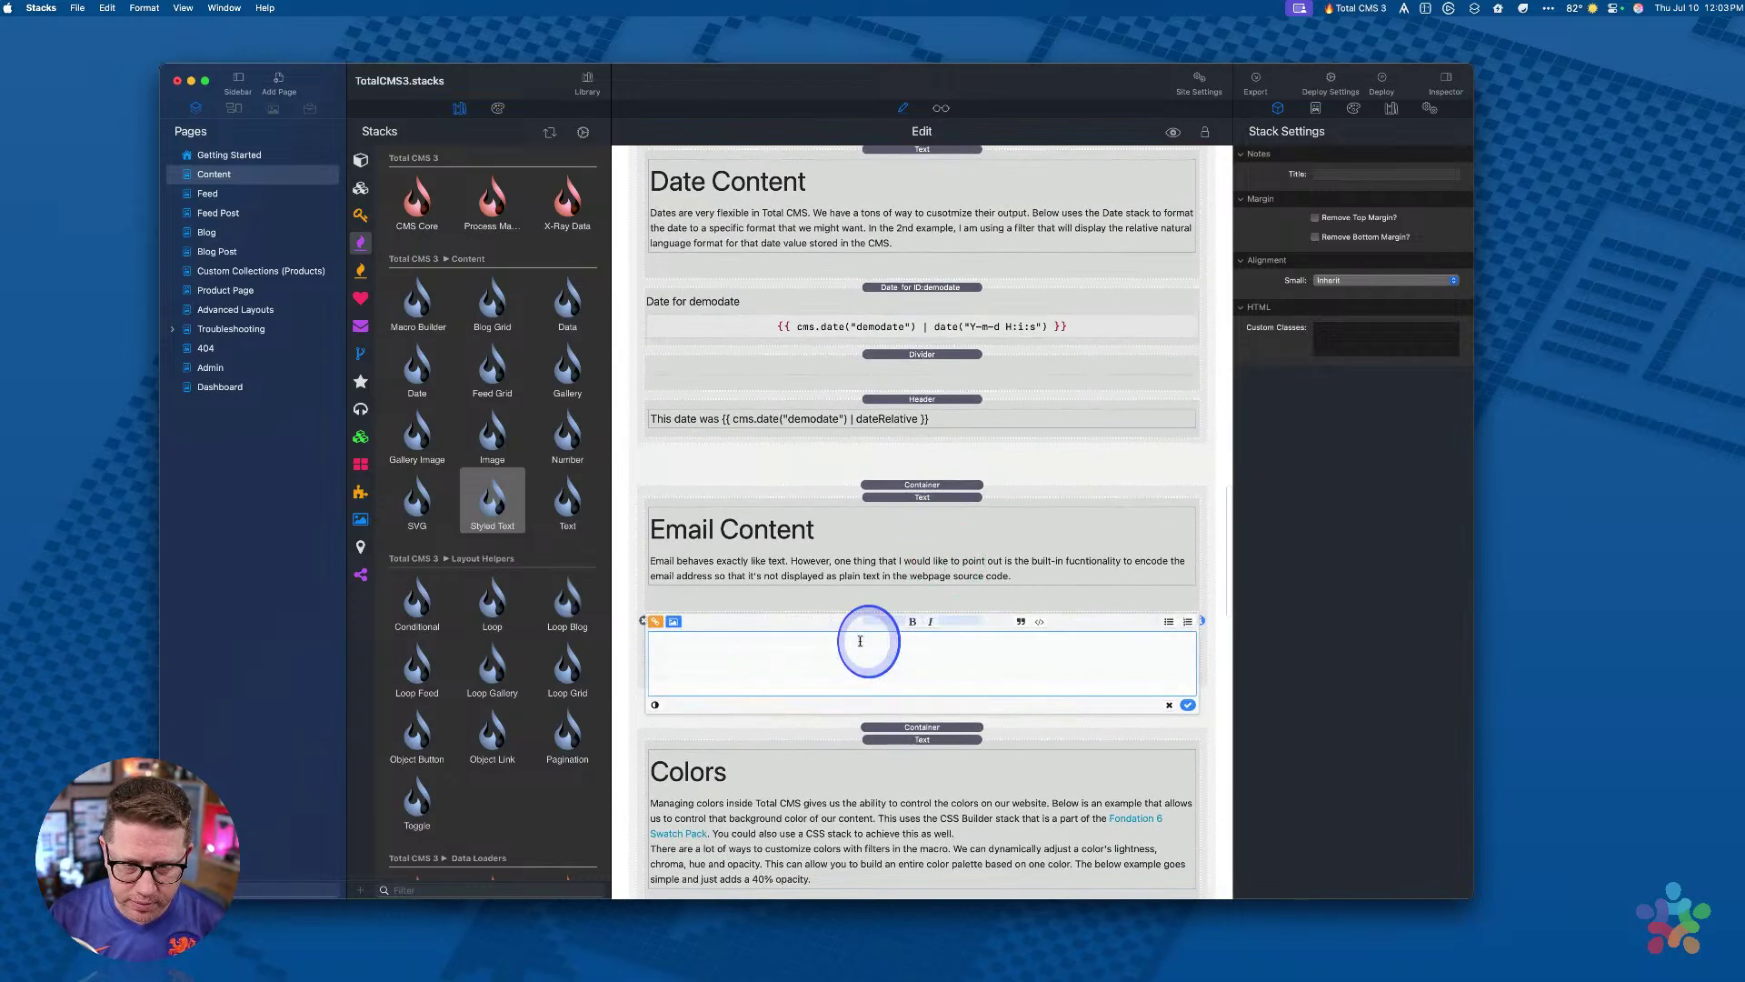
click(822, 638)
key(BackSpace)
text(')
key(BackSpace)
text('demoemail') | htmlencode }})
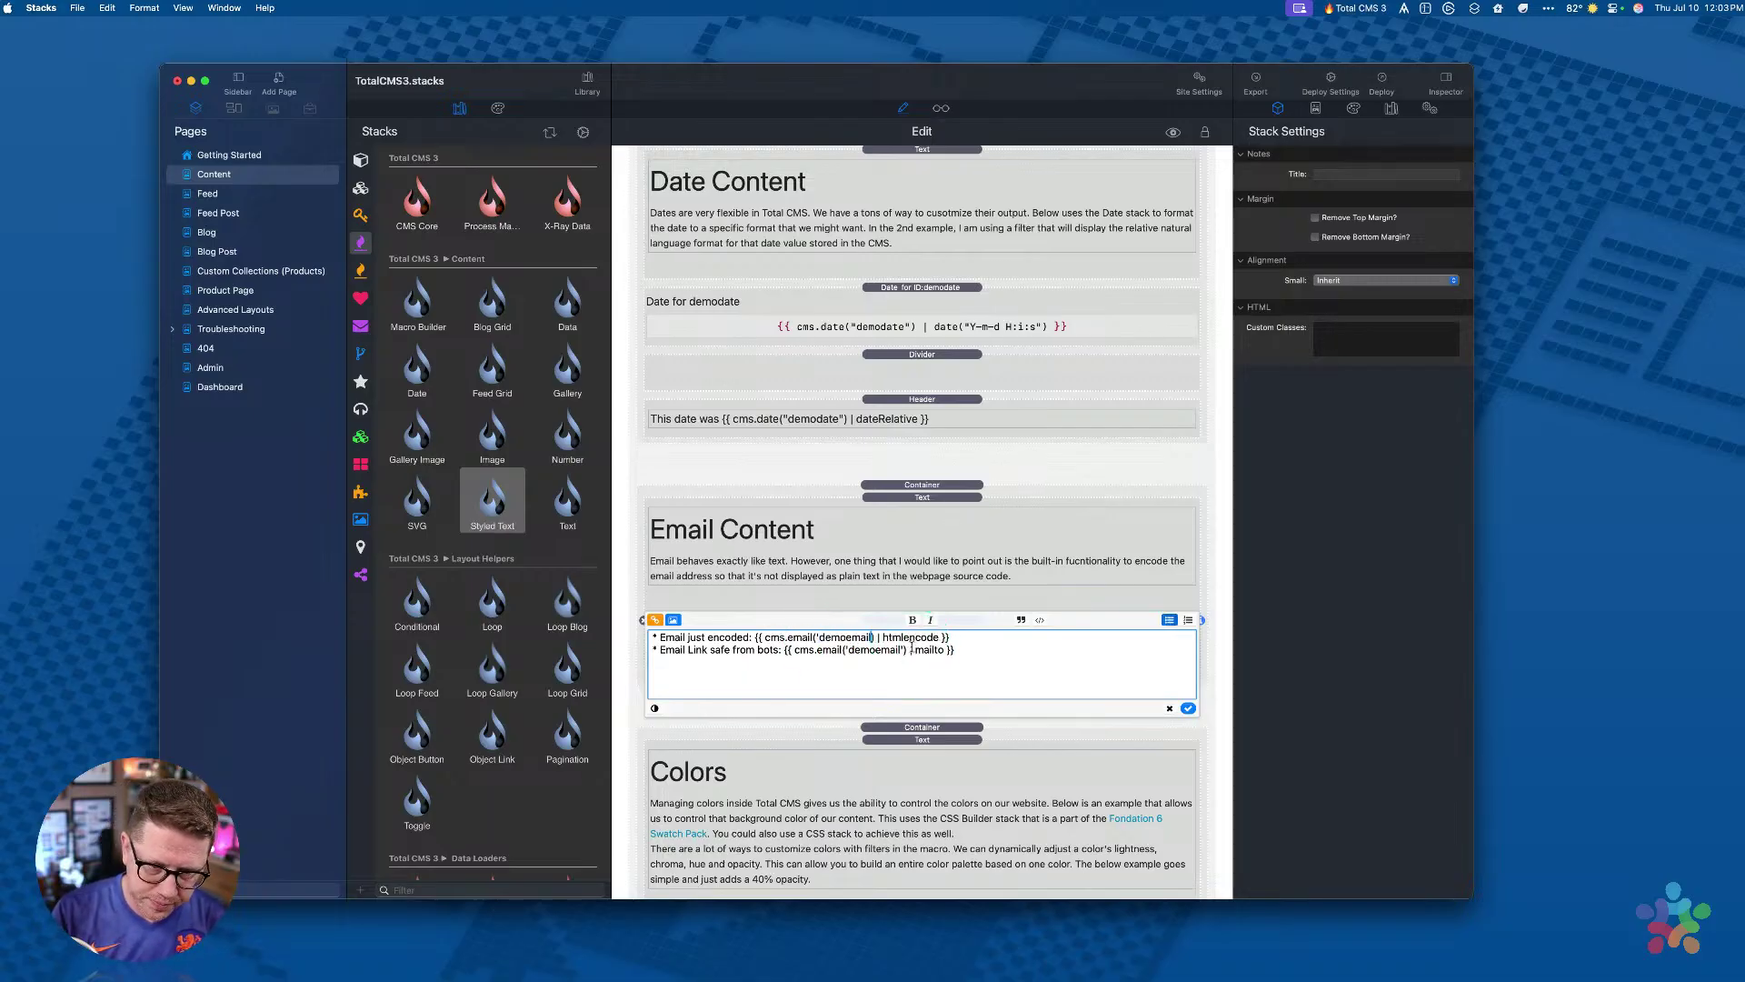
click(1188, 708)
scroll(974, 545, up, 10)
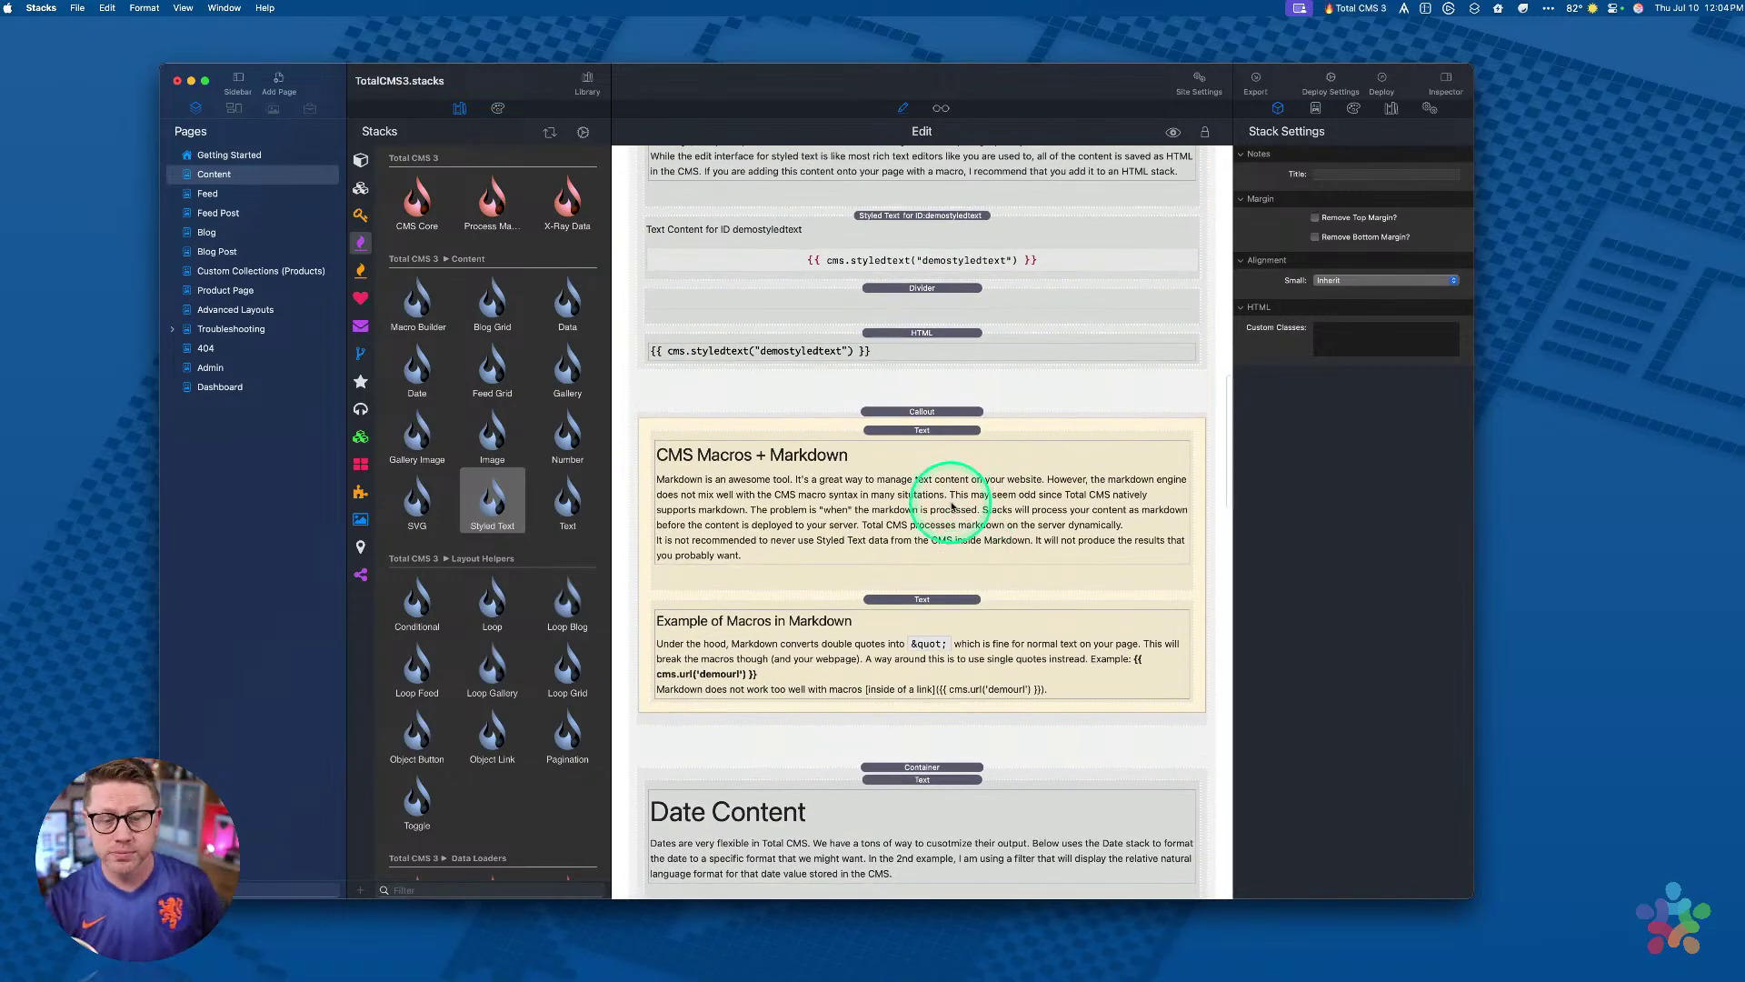
Step: Select the demodate Date stack and check its Y-m-d H:i:s format setting
scroll(953, 500, down, 6)
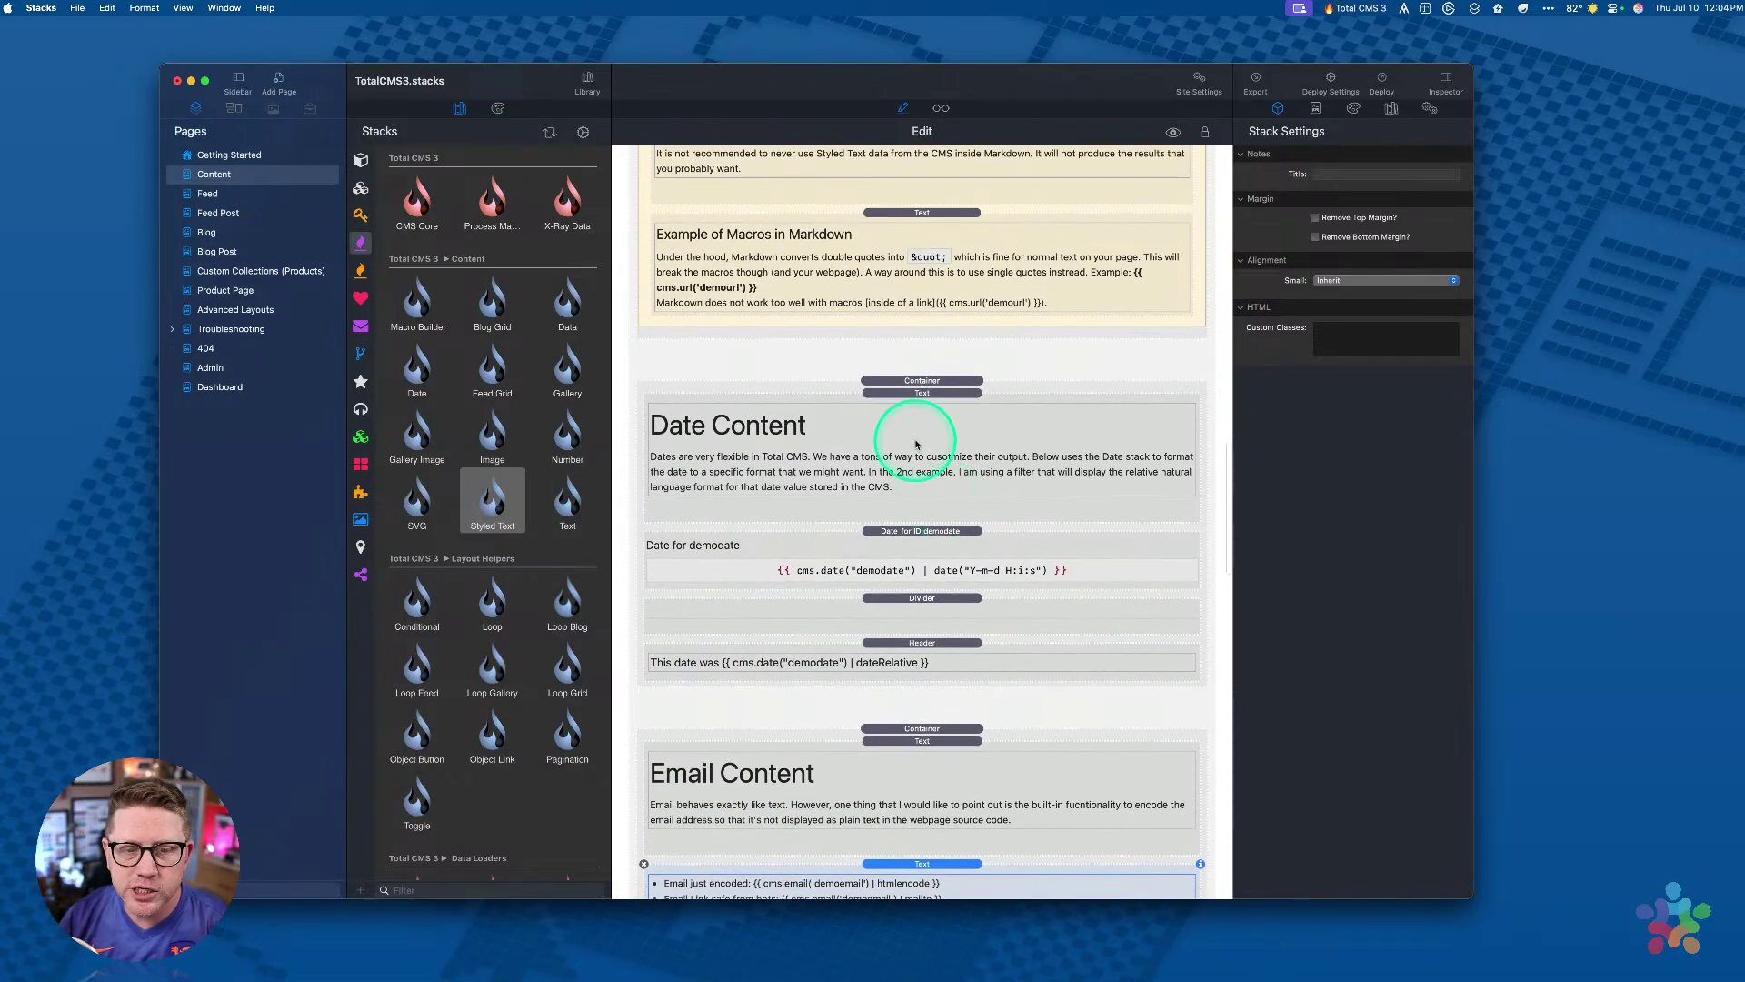
scroll(945, 481, down, 4)
scroll(909, 436, up, 3)
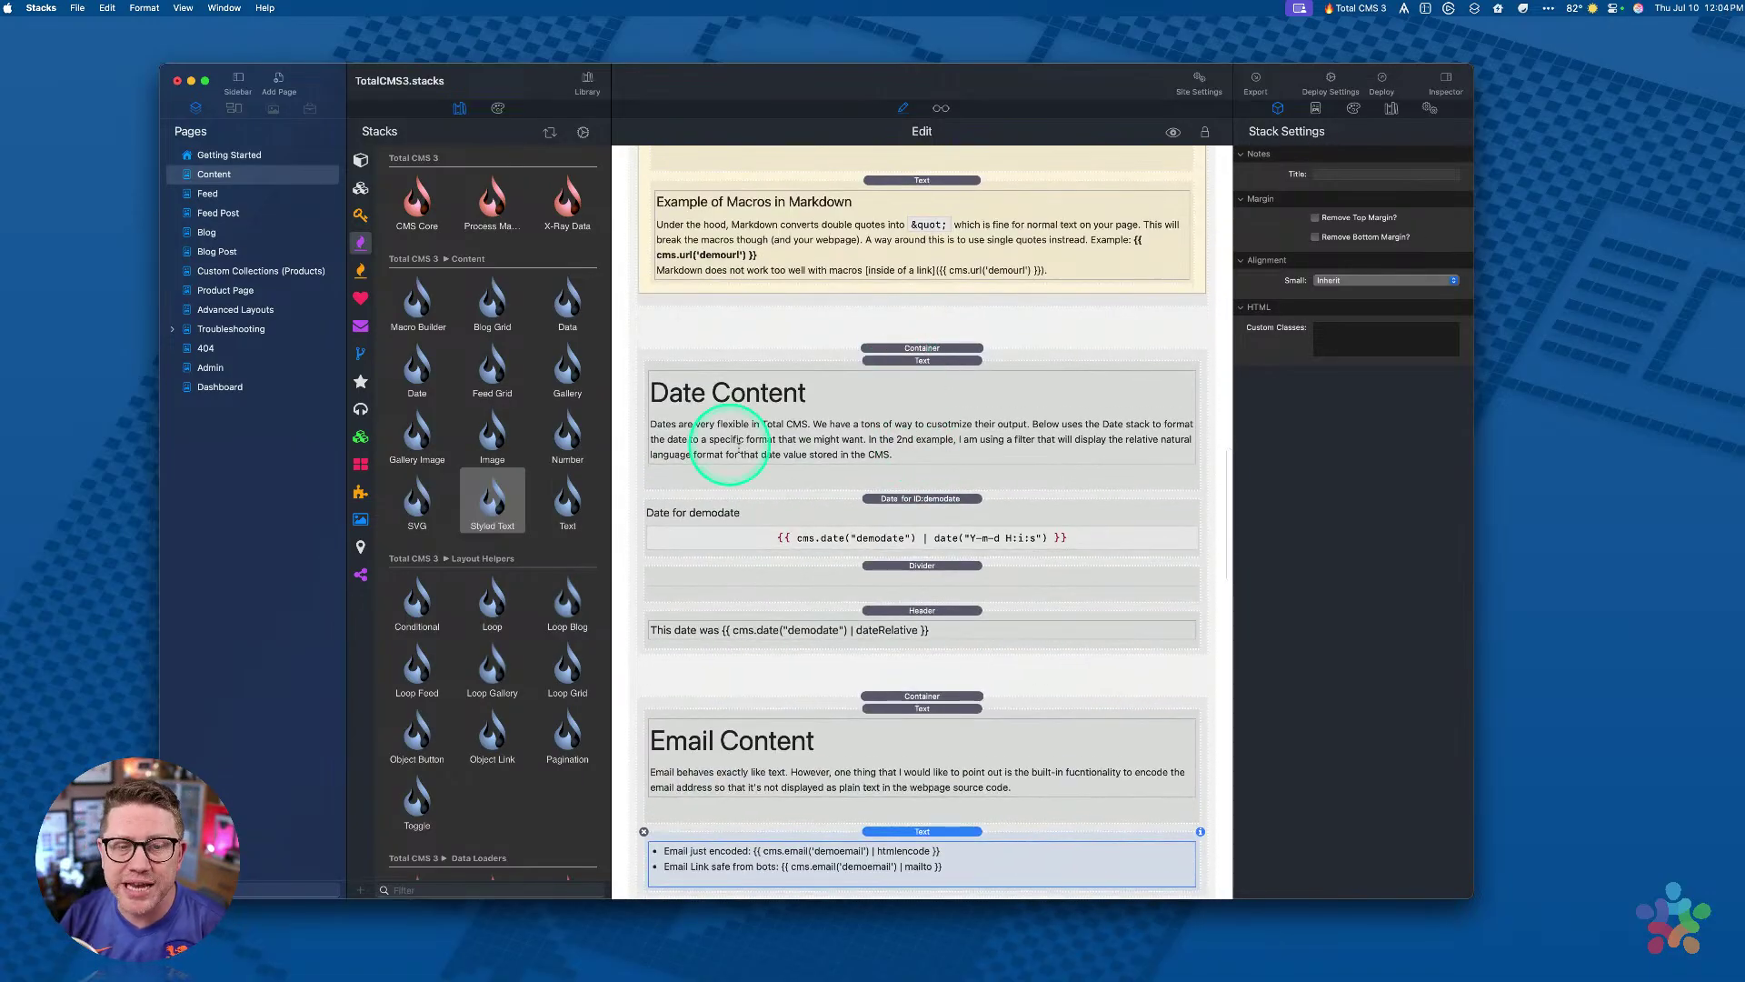
click(903, 530)
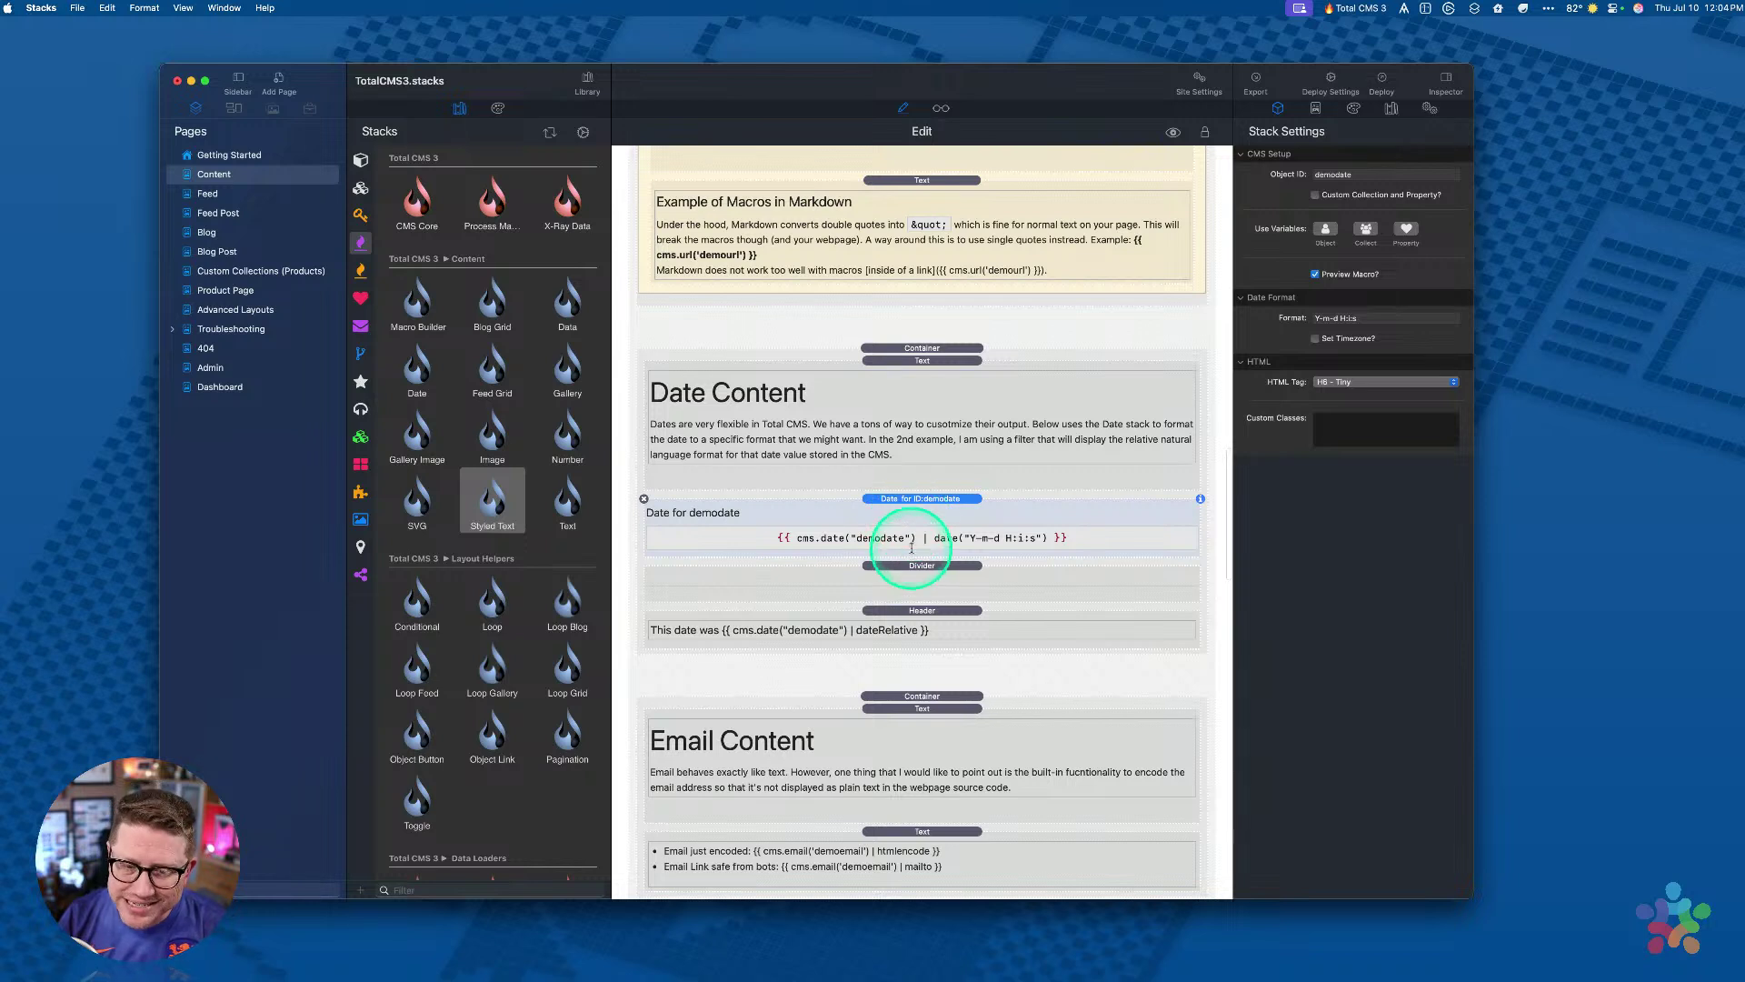
click(923, 627)
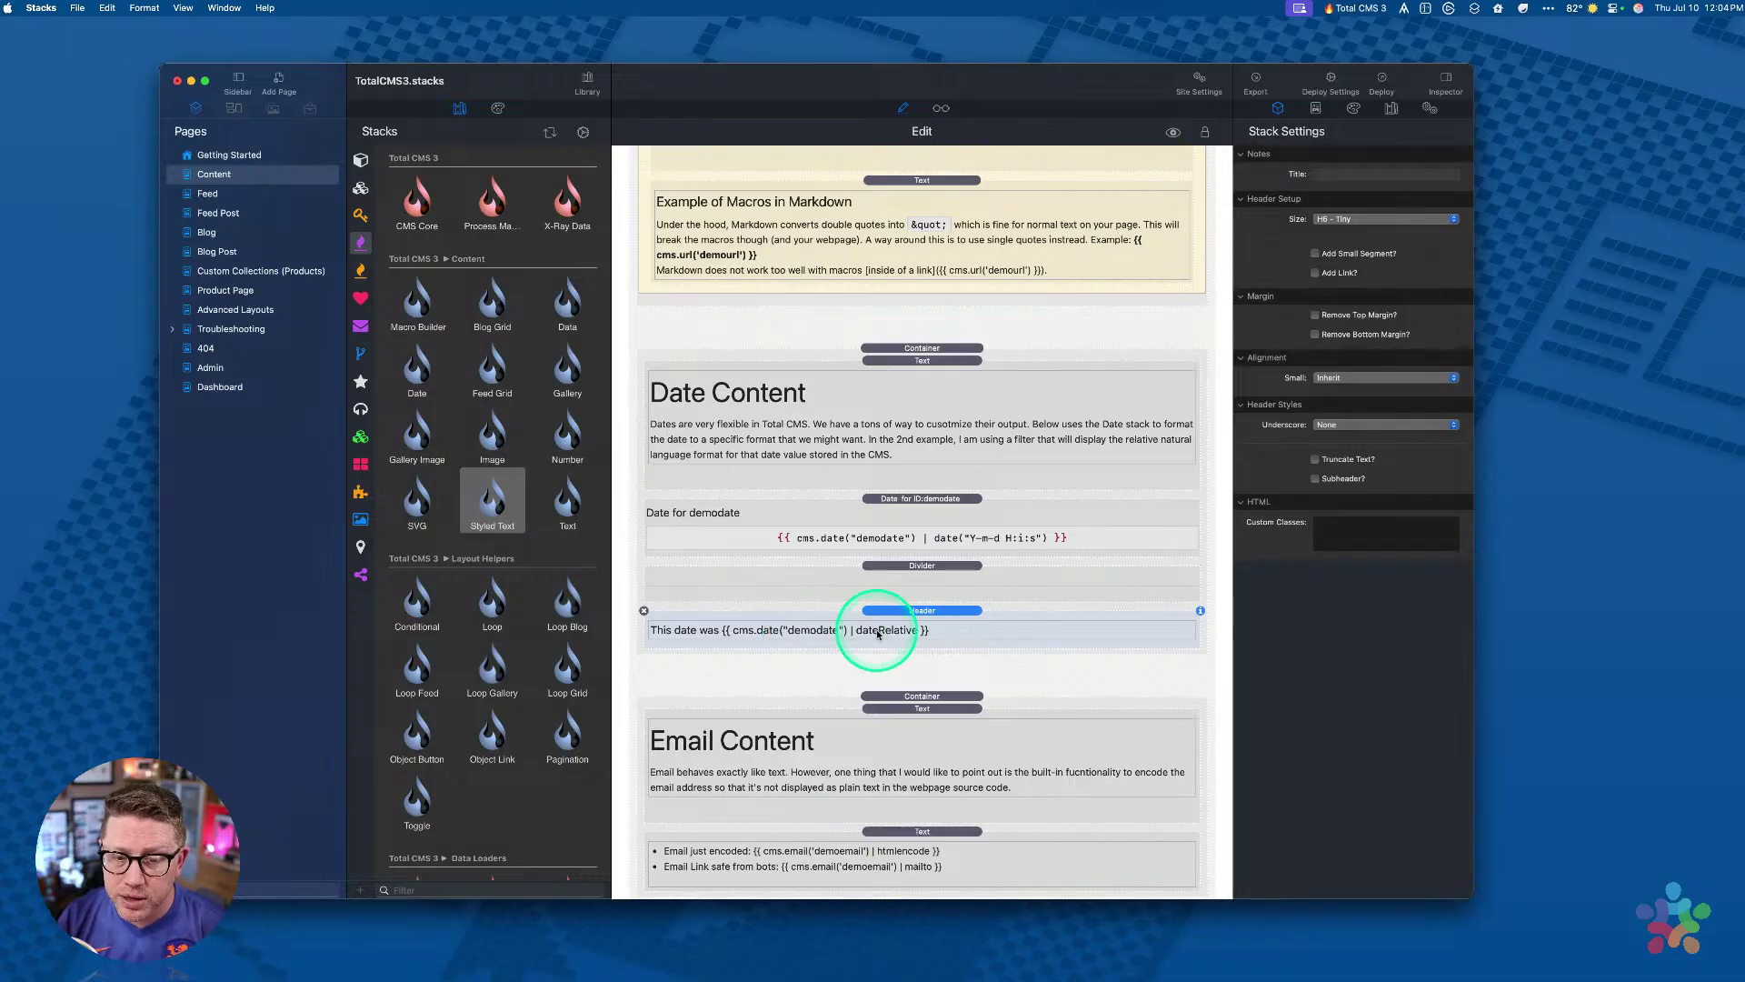
click(926, 538)
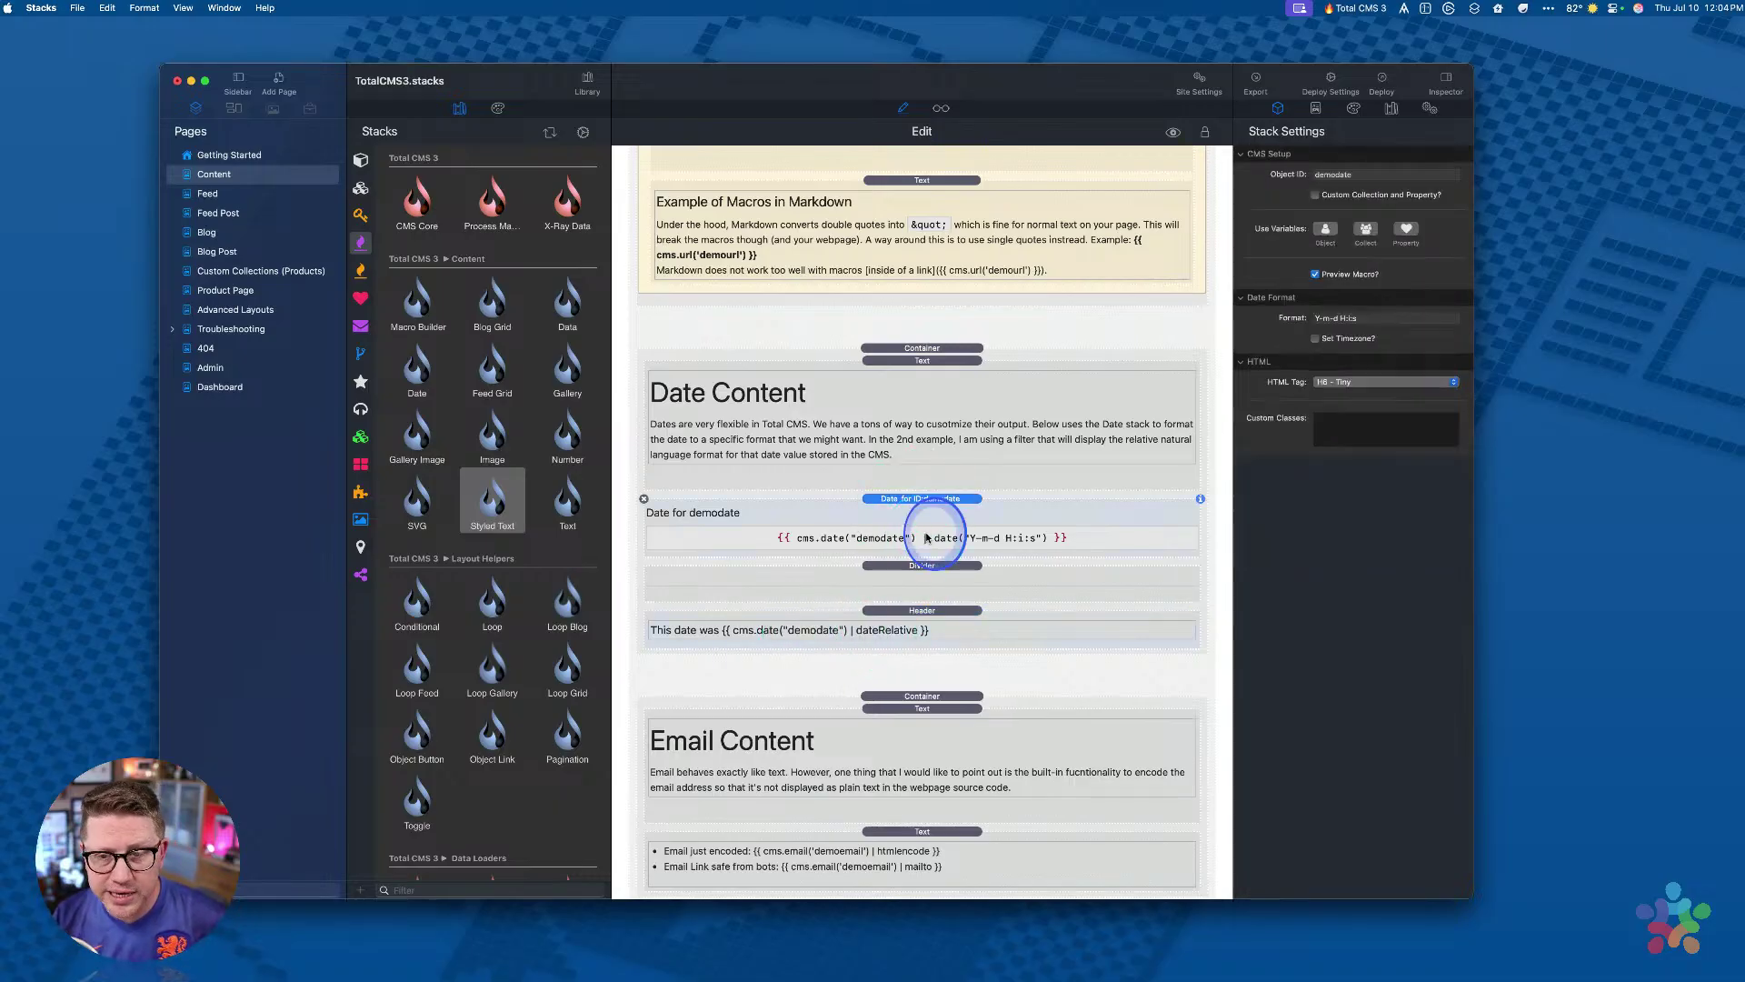
click(1372, 316)
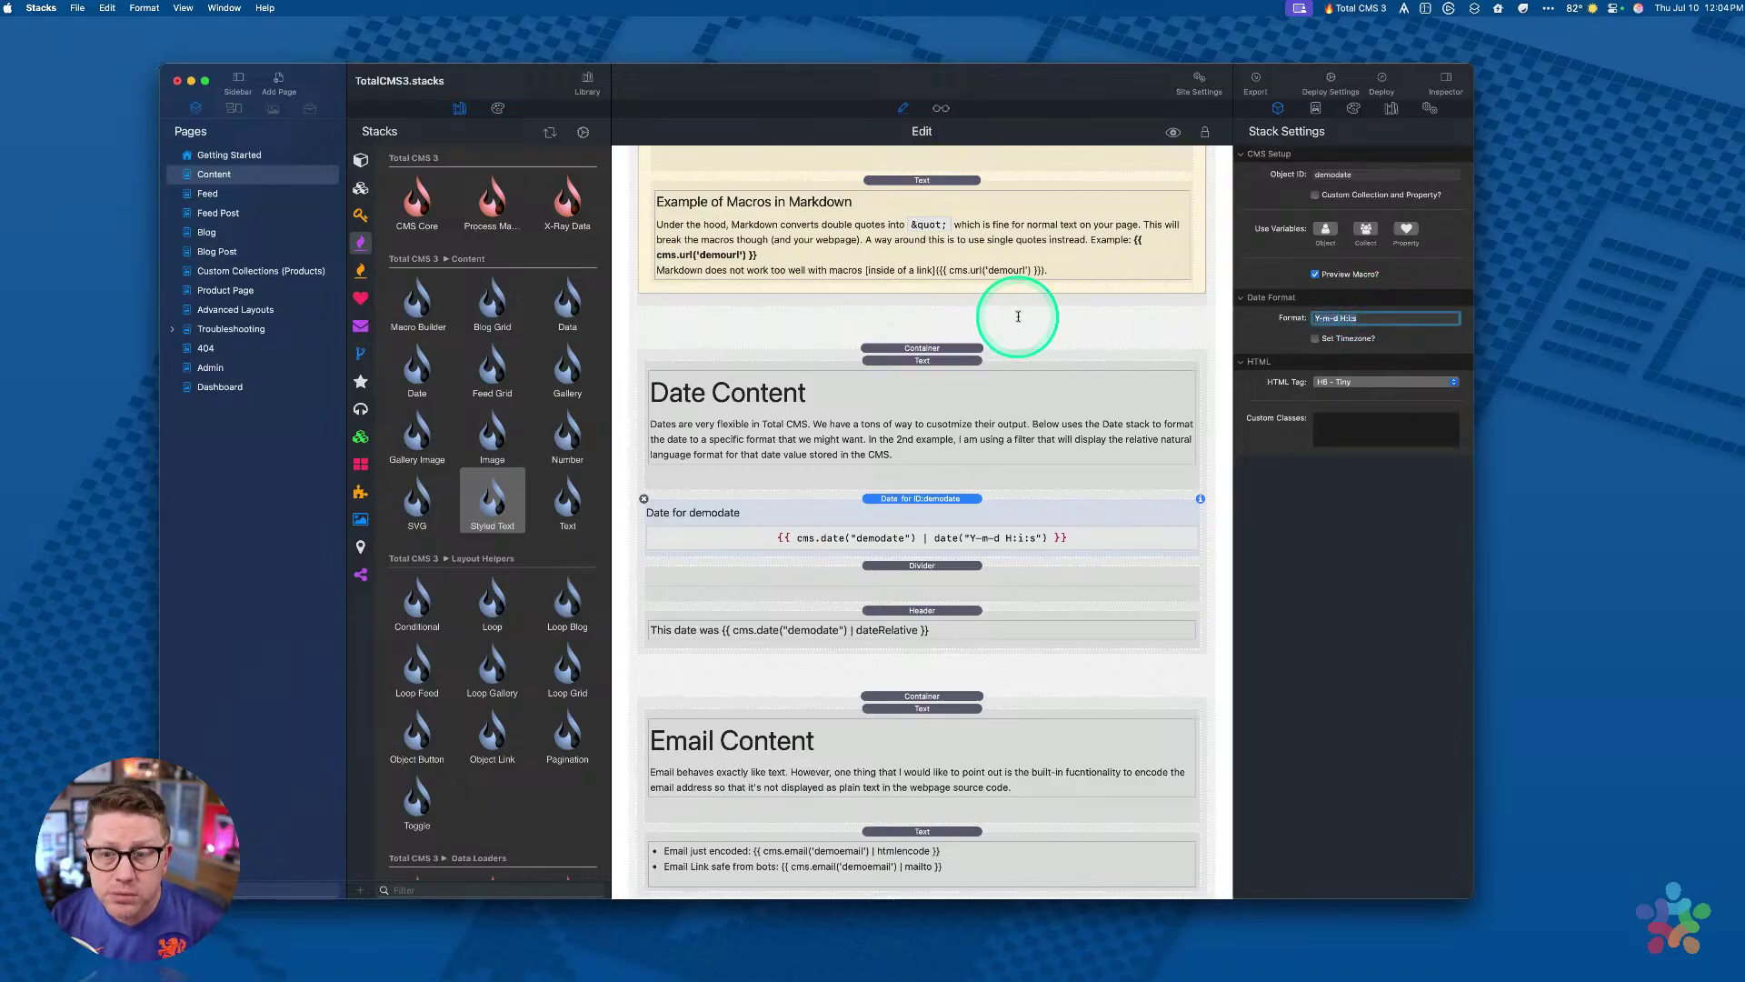
Step: Recheck the relative-date header and date format, then switch the page to Preview
click(928, 608)
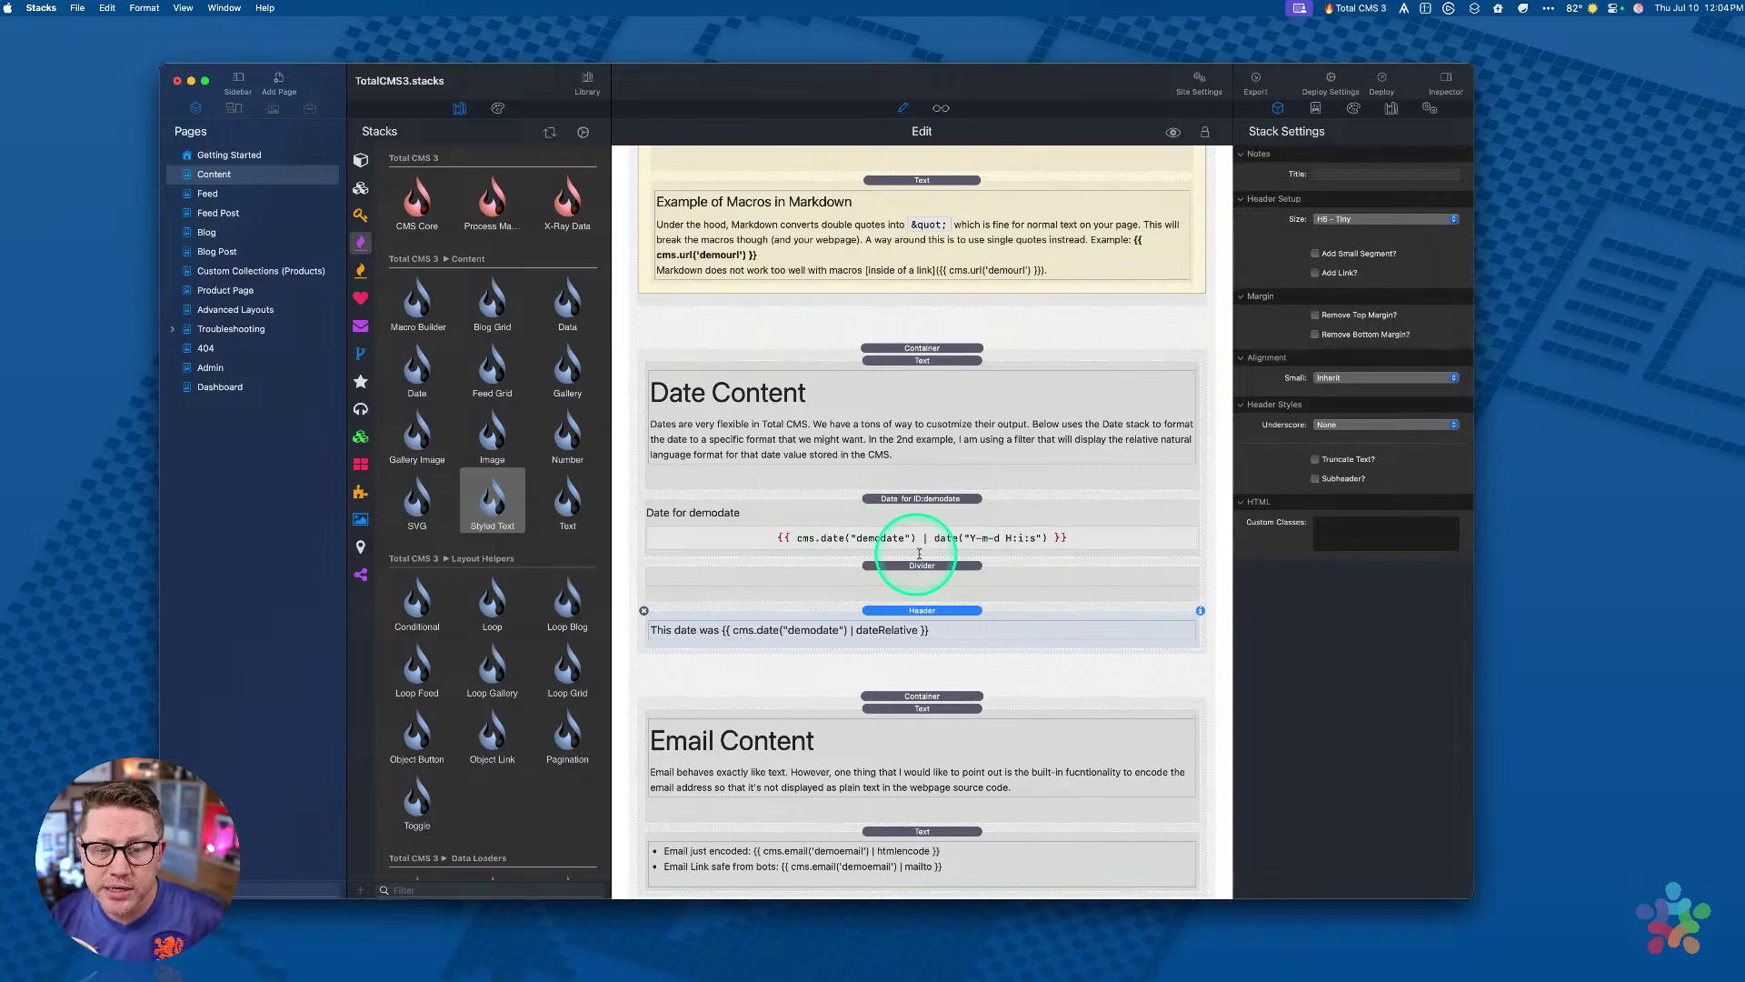
click(934, 540)
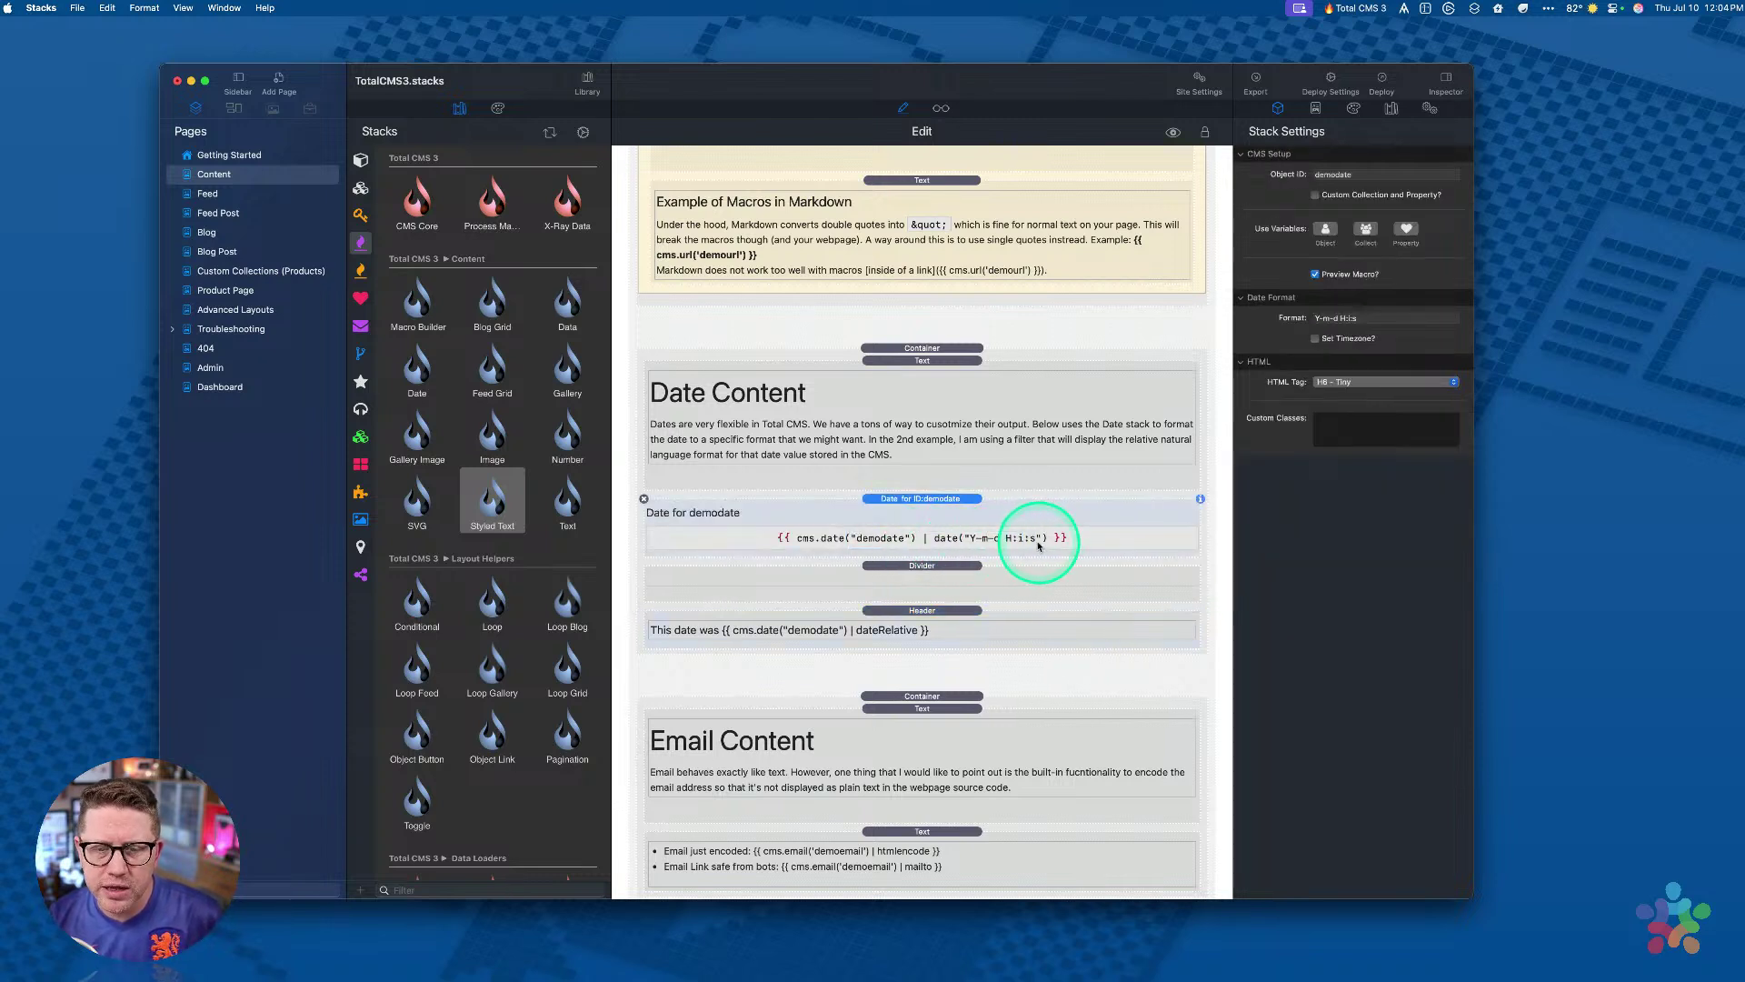
click(1378, 319)
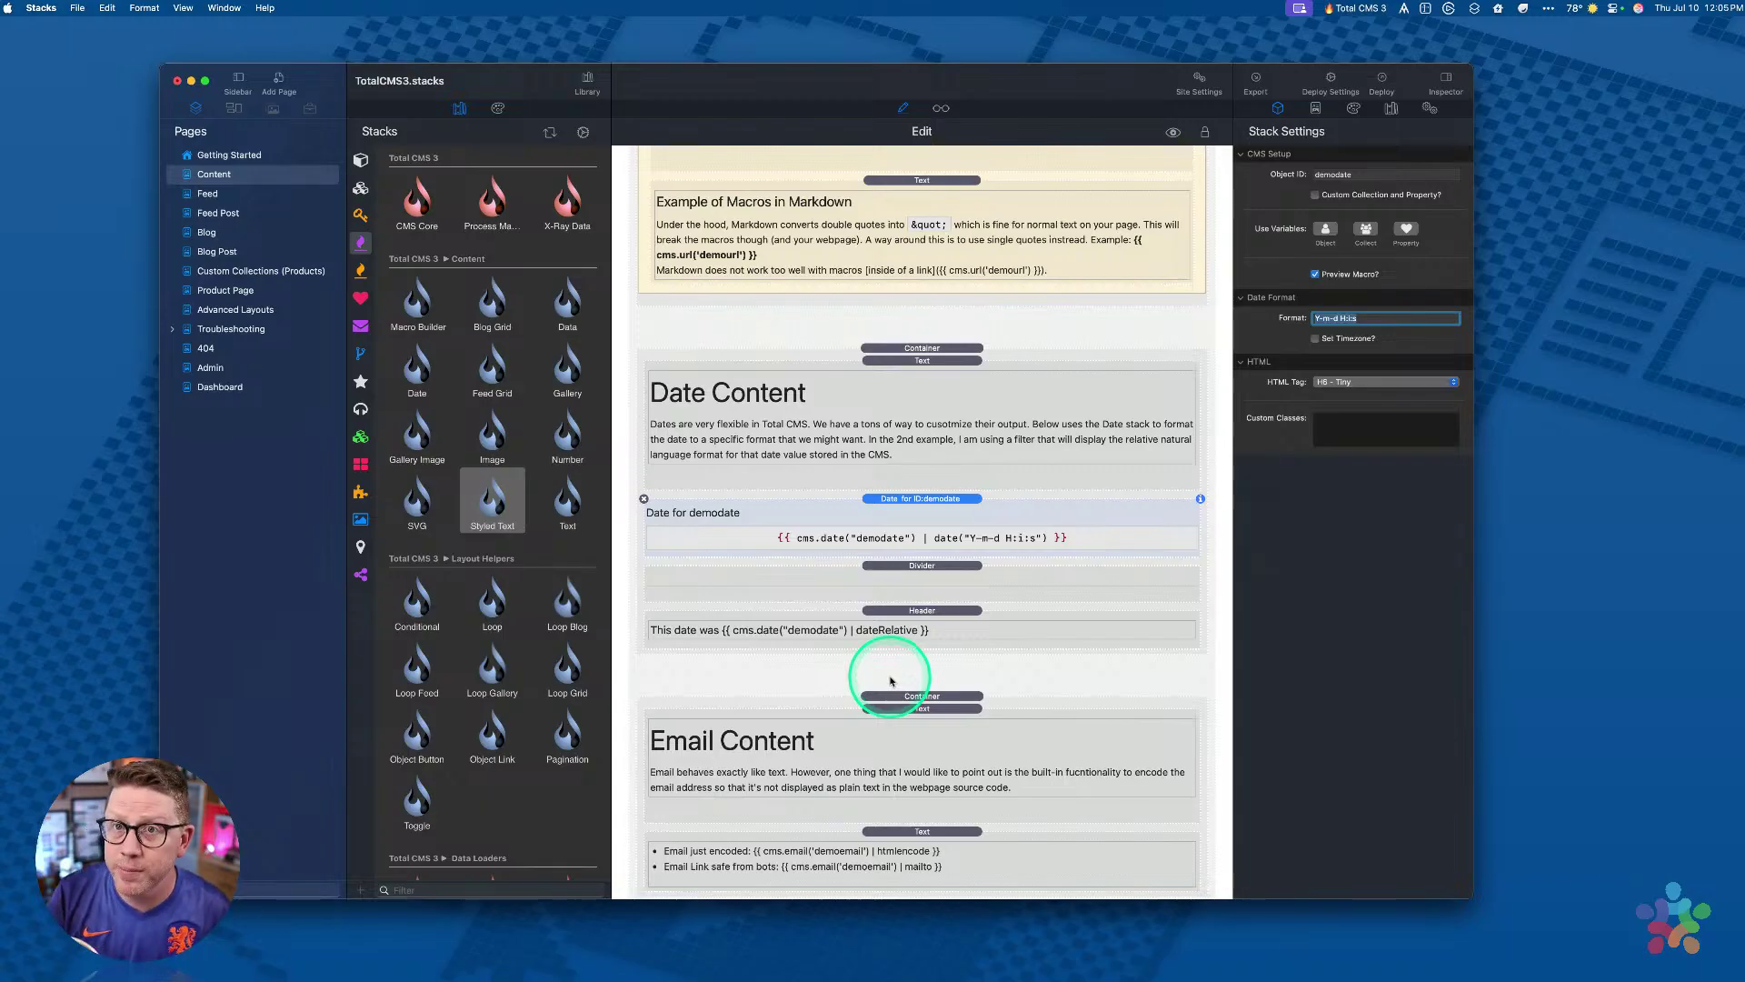
click(892, 627)
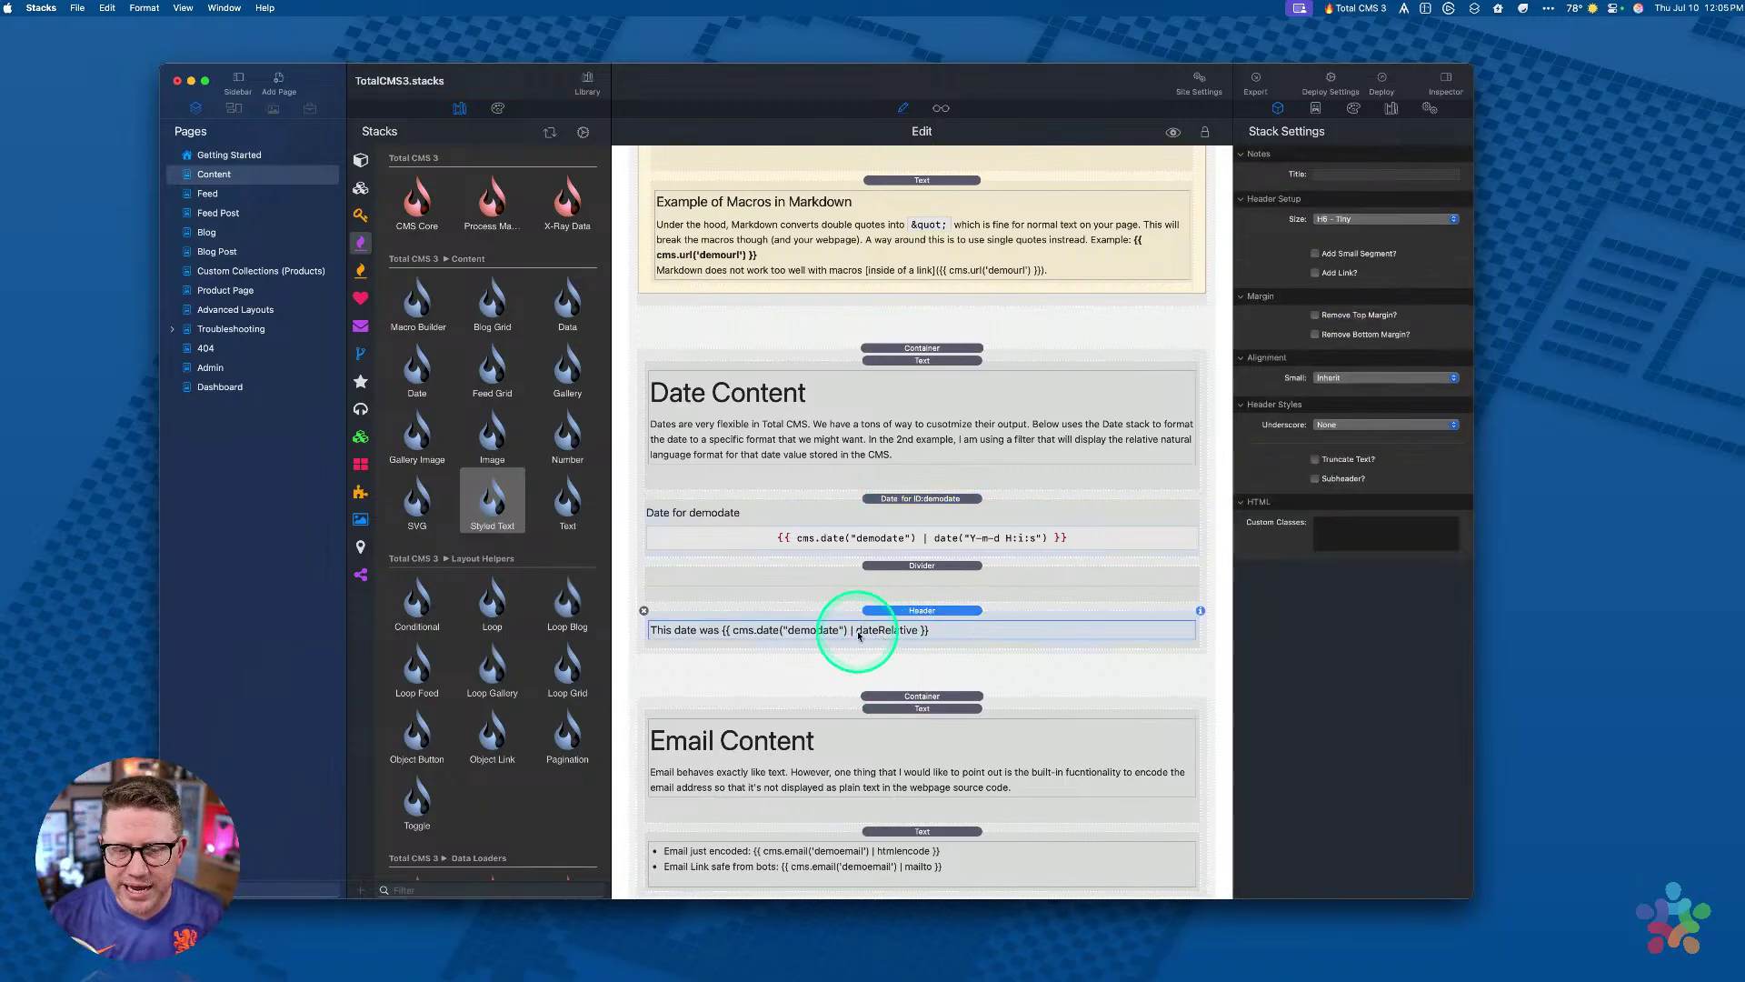
key(super+r)
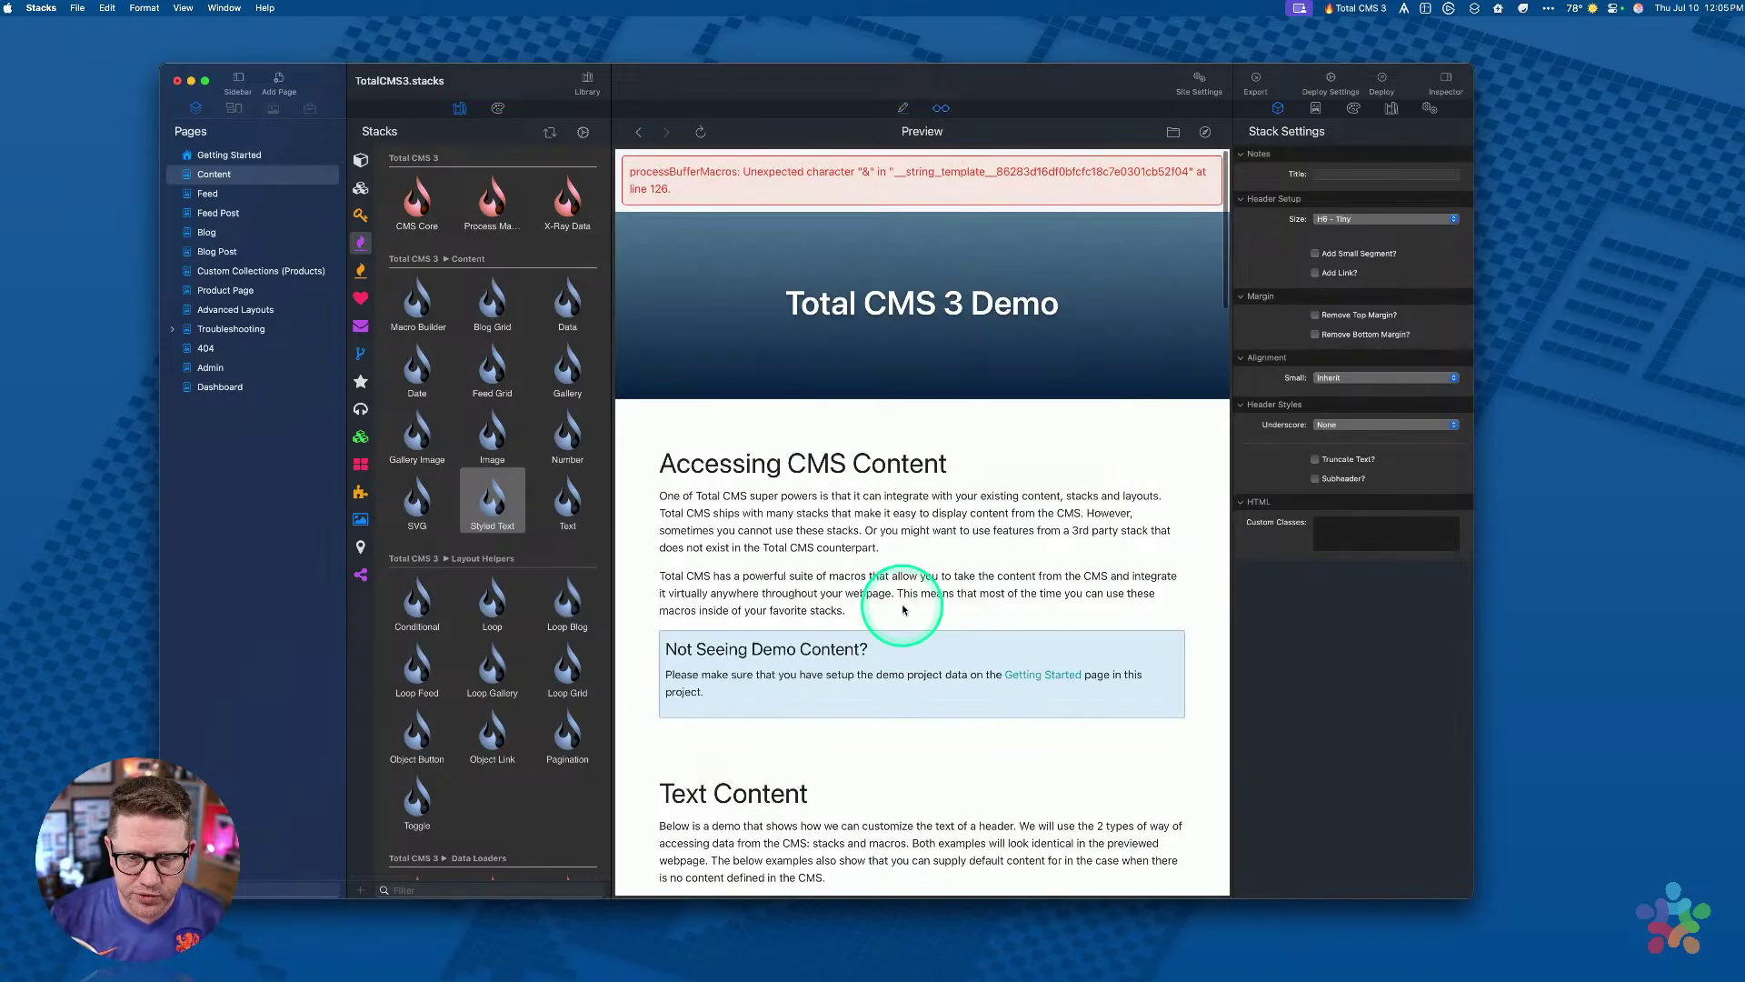
Step: Check the rendered '5 days ago' text in the preview's Date Content section, then return to Edit mode
scroll(903, 609, down, 15)
scroll(902, 609, down, 10)
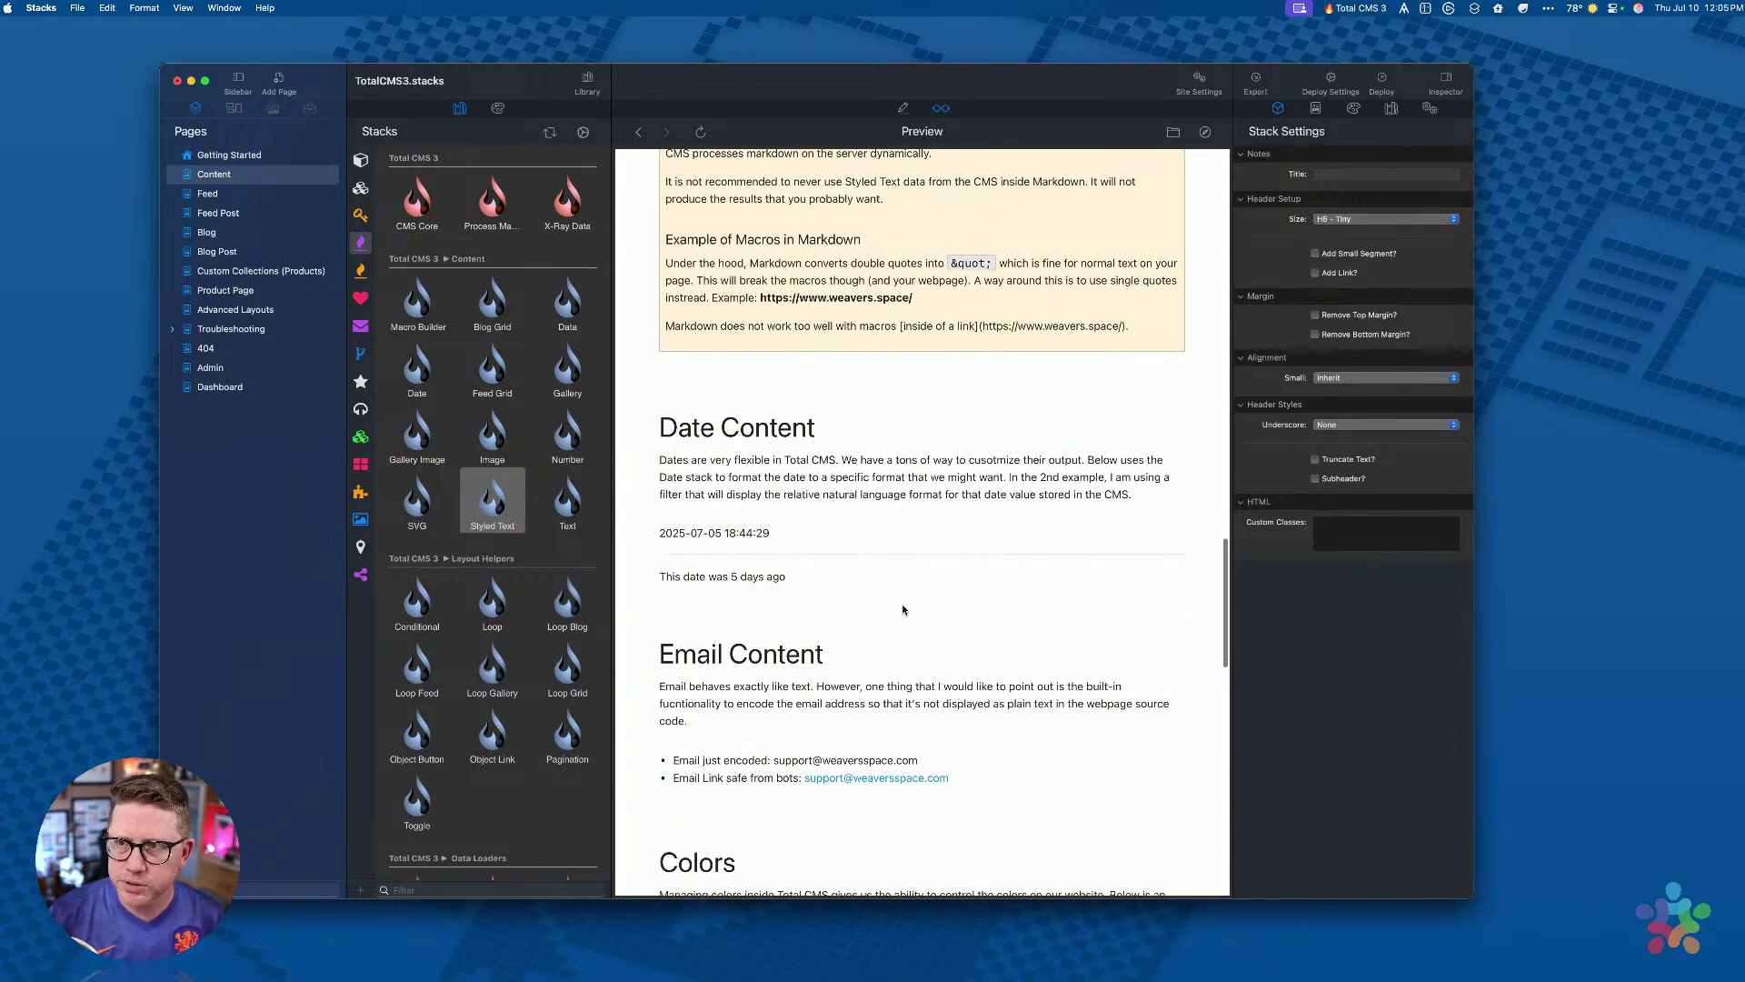
scroll(903, 607, up, 2)
scroll(902, 603, down, 4)
click(779, 392)
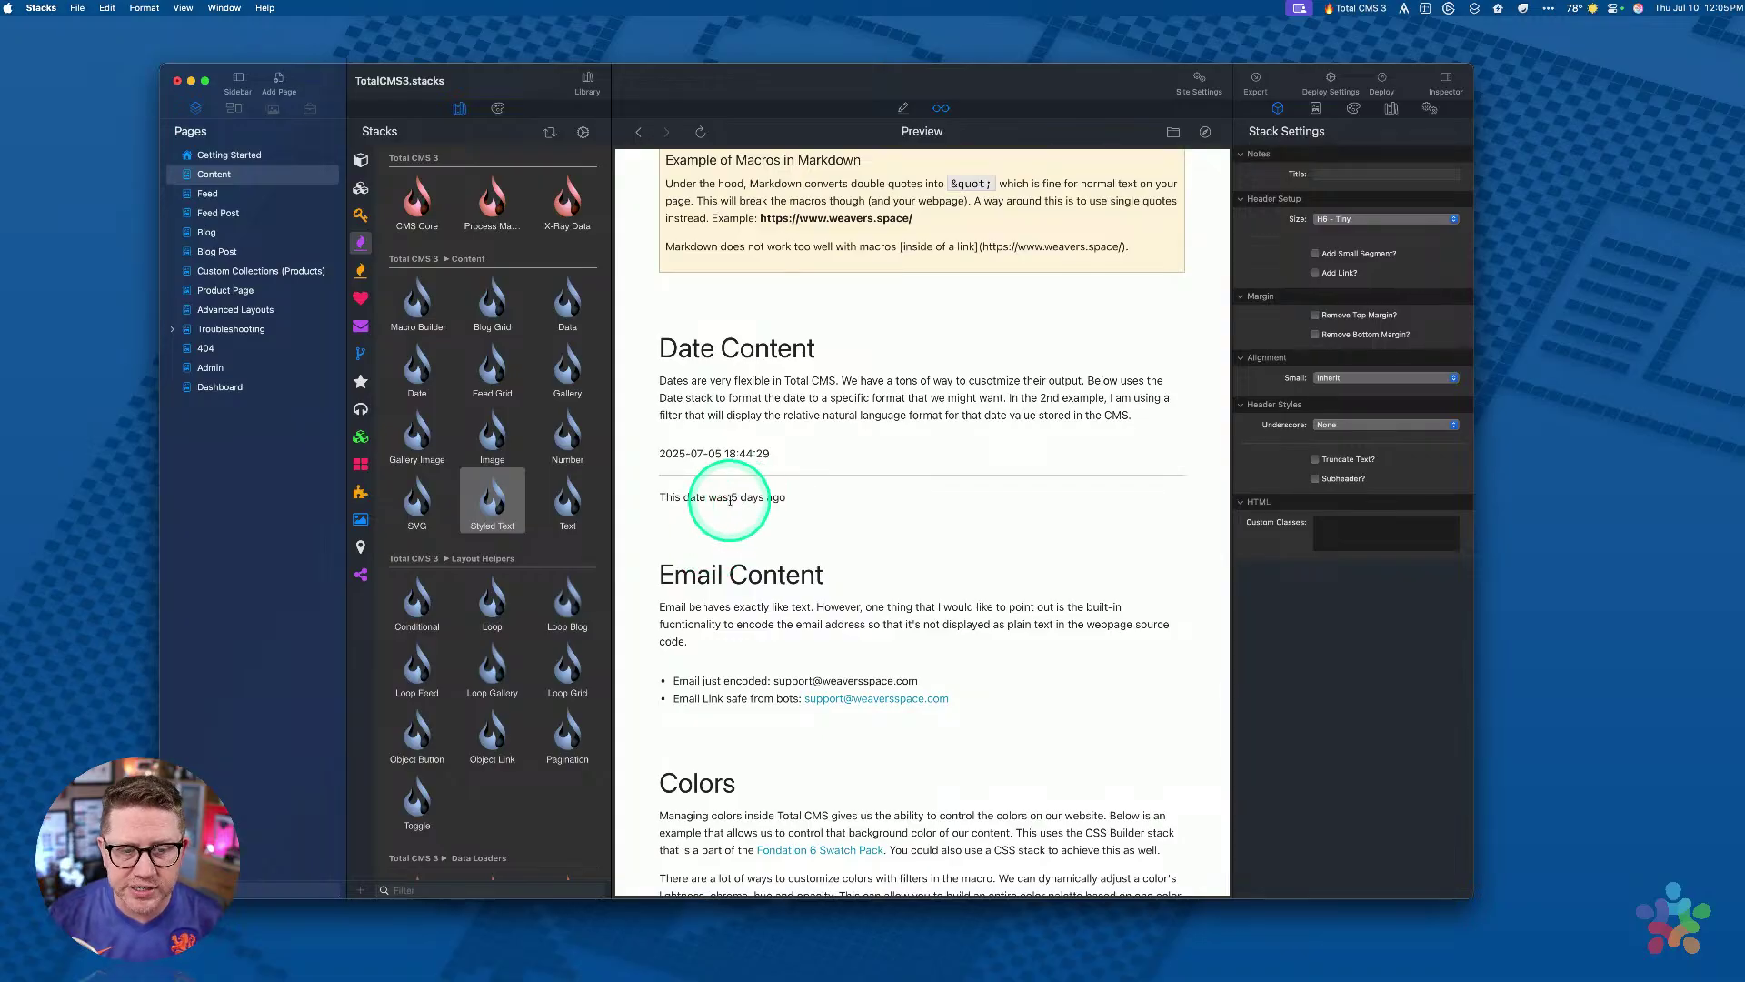
drag(786, 500, 793, 509)
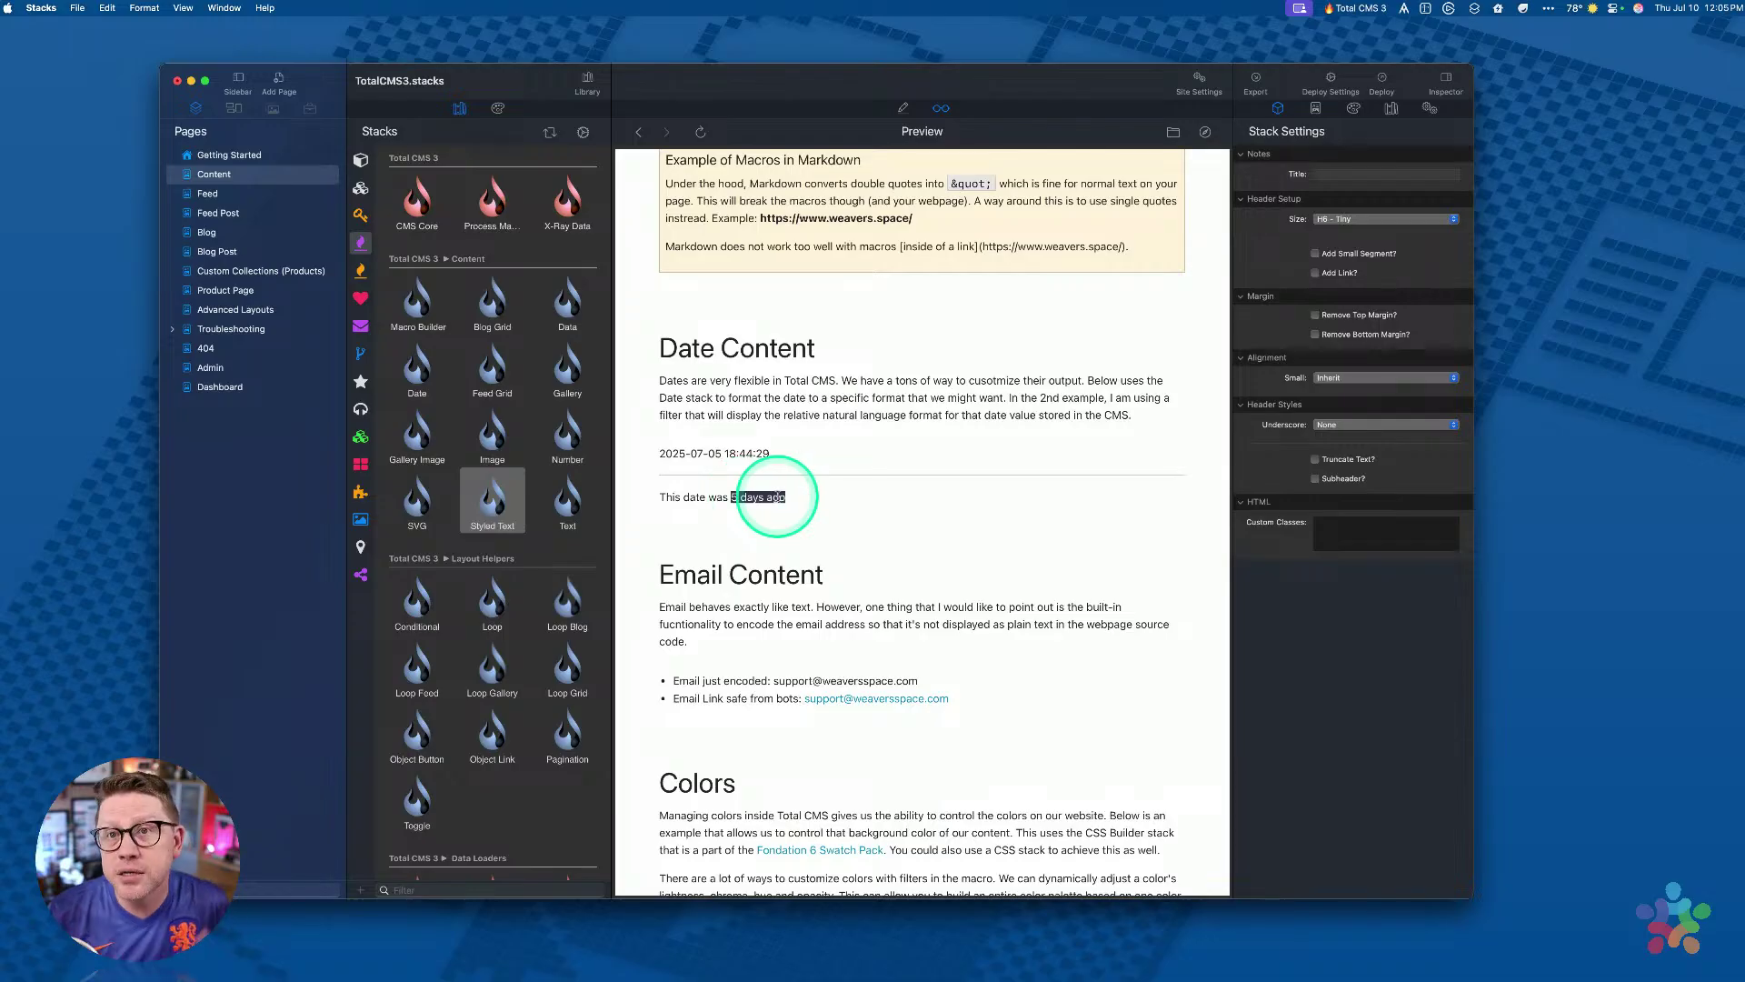
click(815, 497)
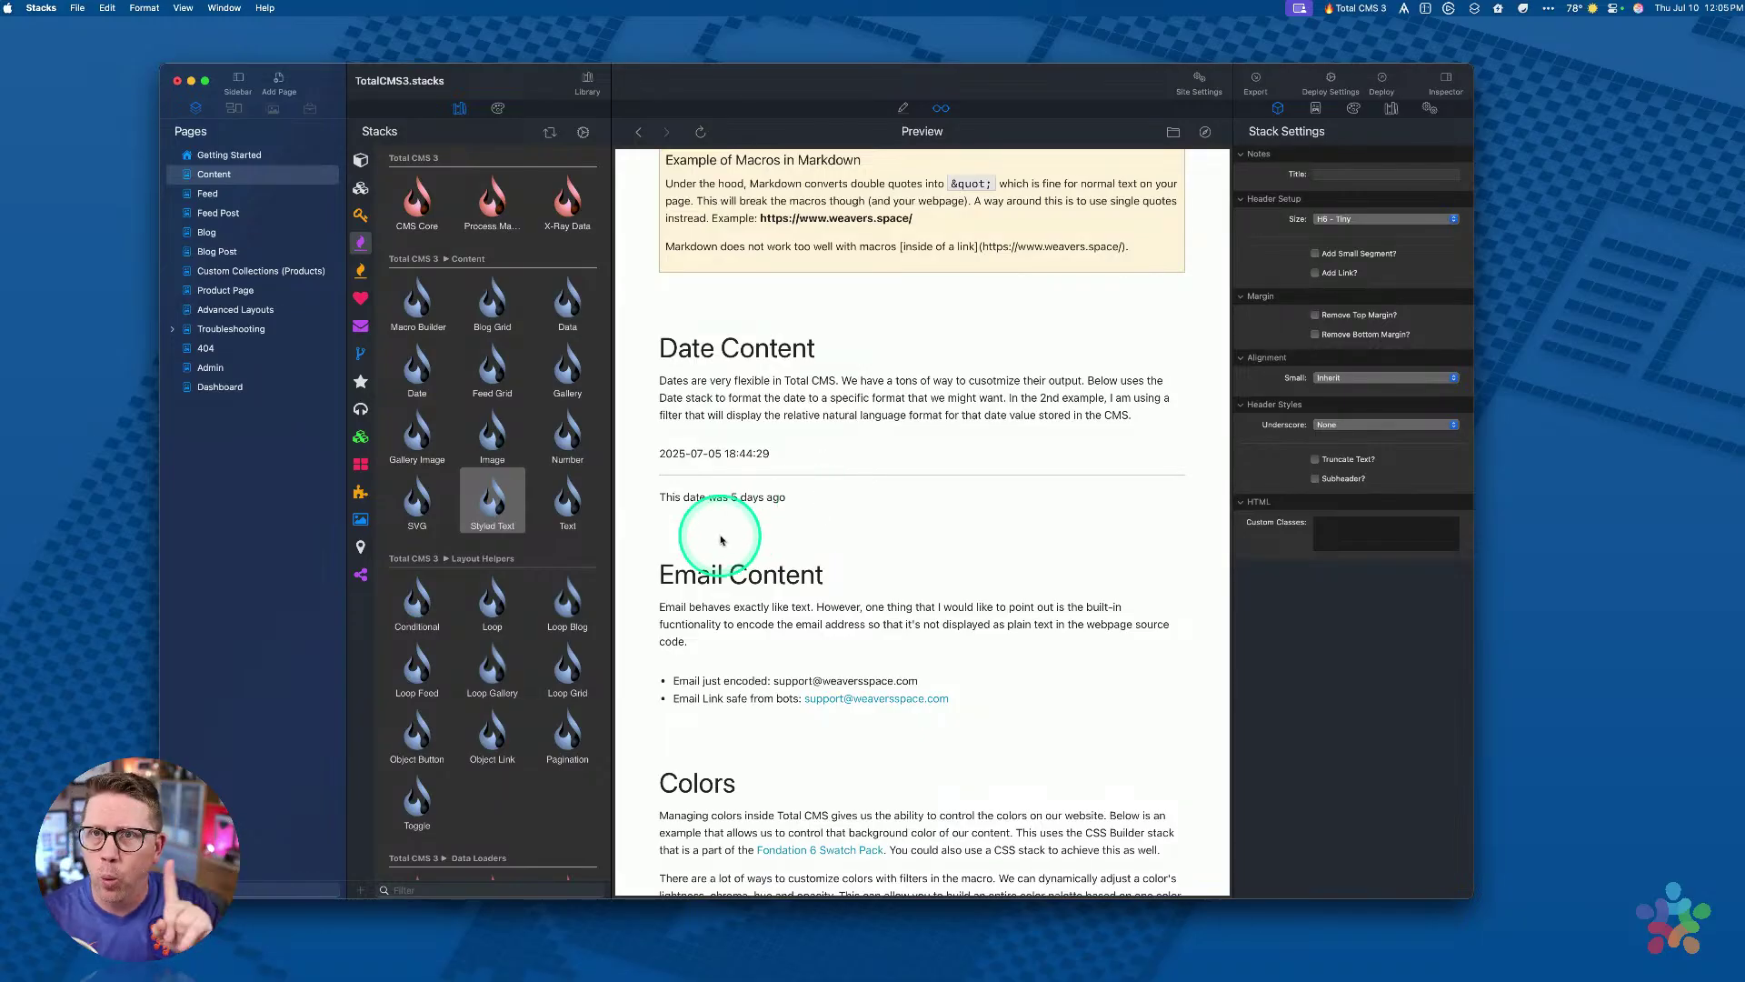
scroll(760, 485, down, 2)
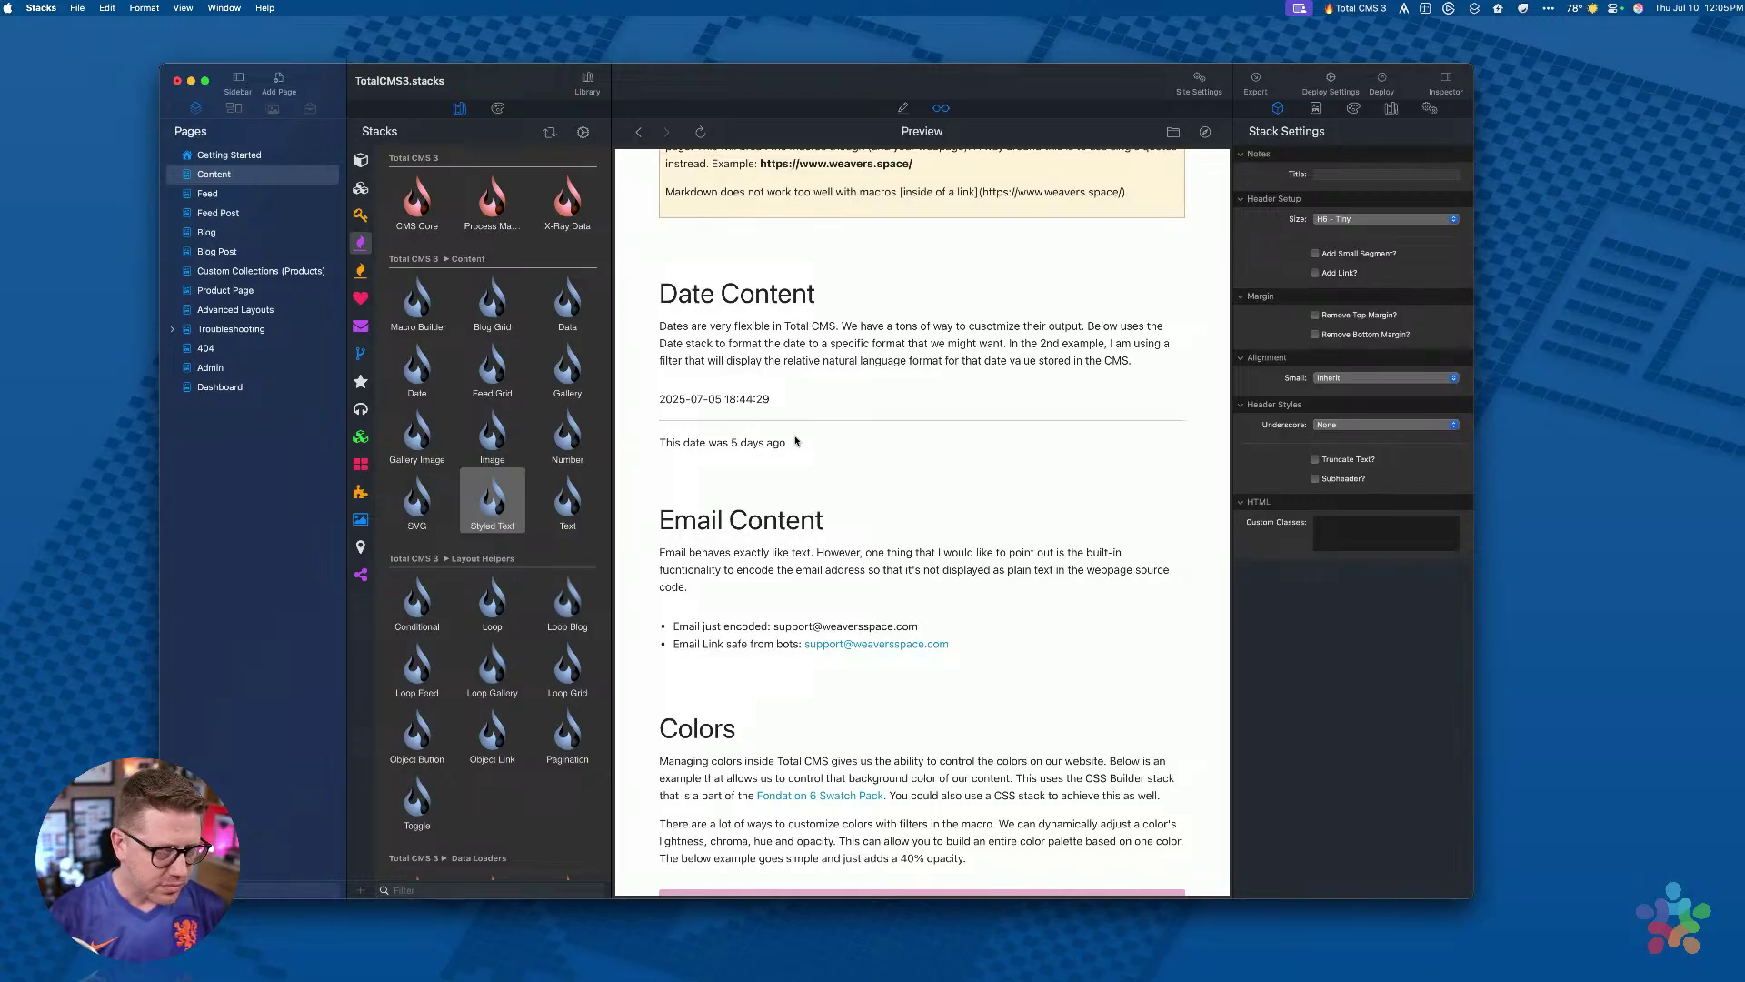
click(795, 440)
scroll(827, 427, down, 3)
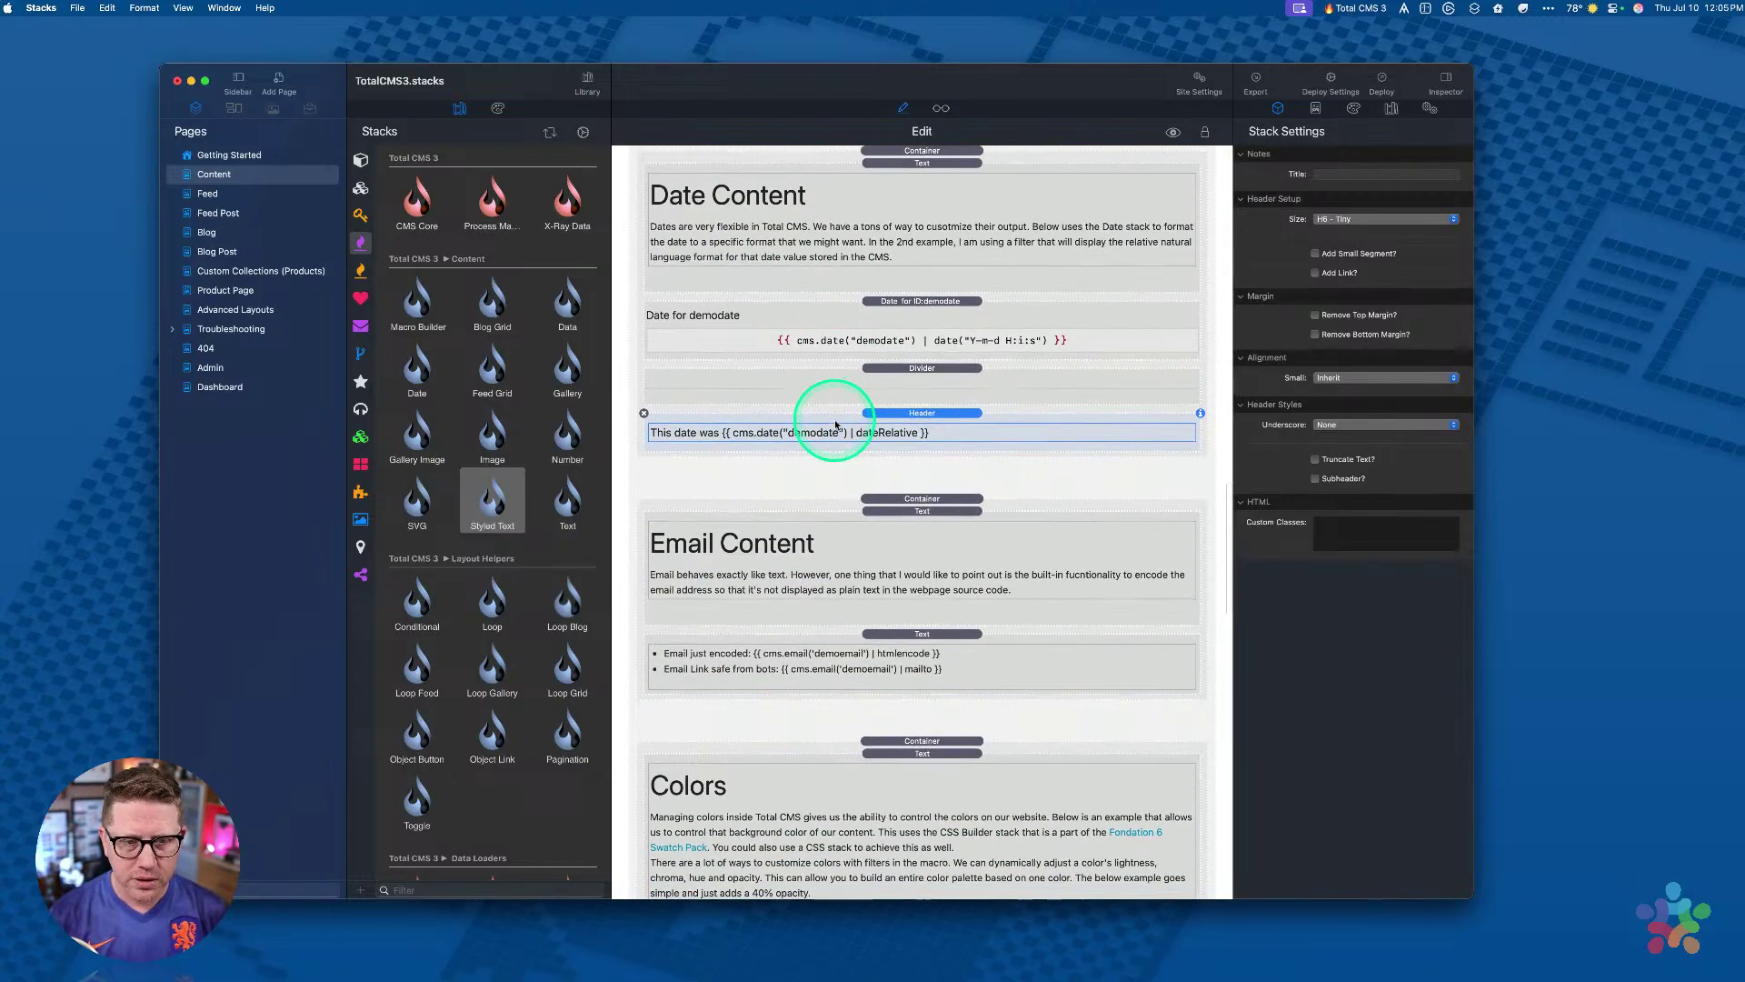
scroll(835, 425, down, 2)
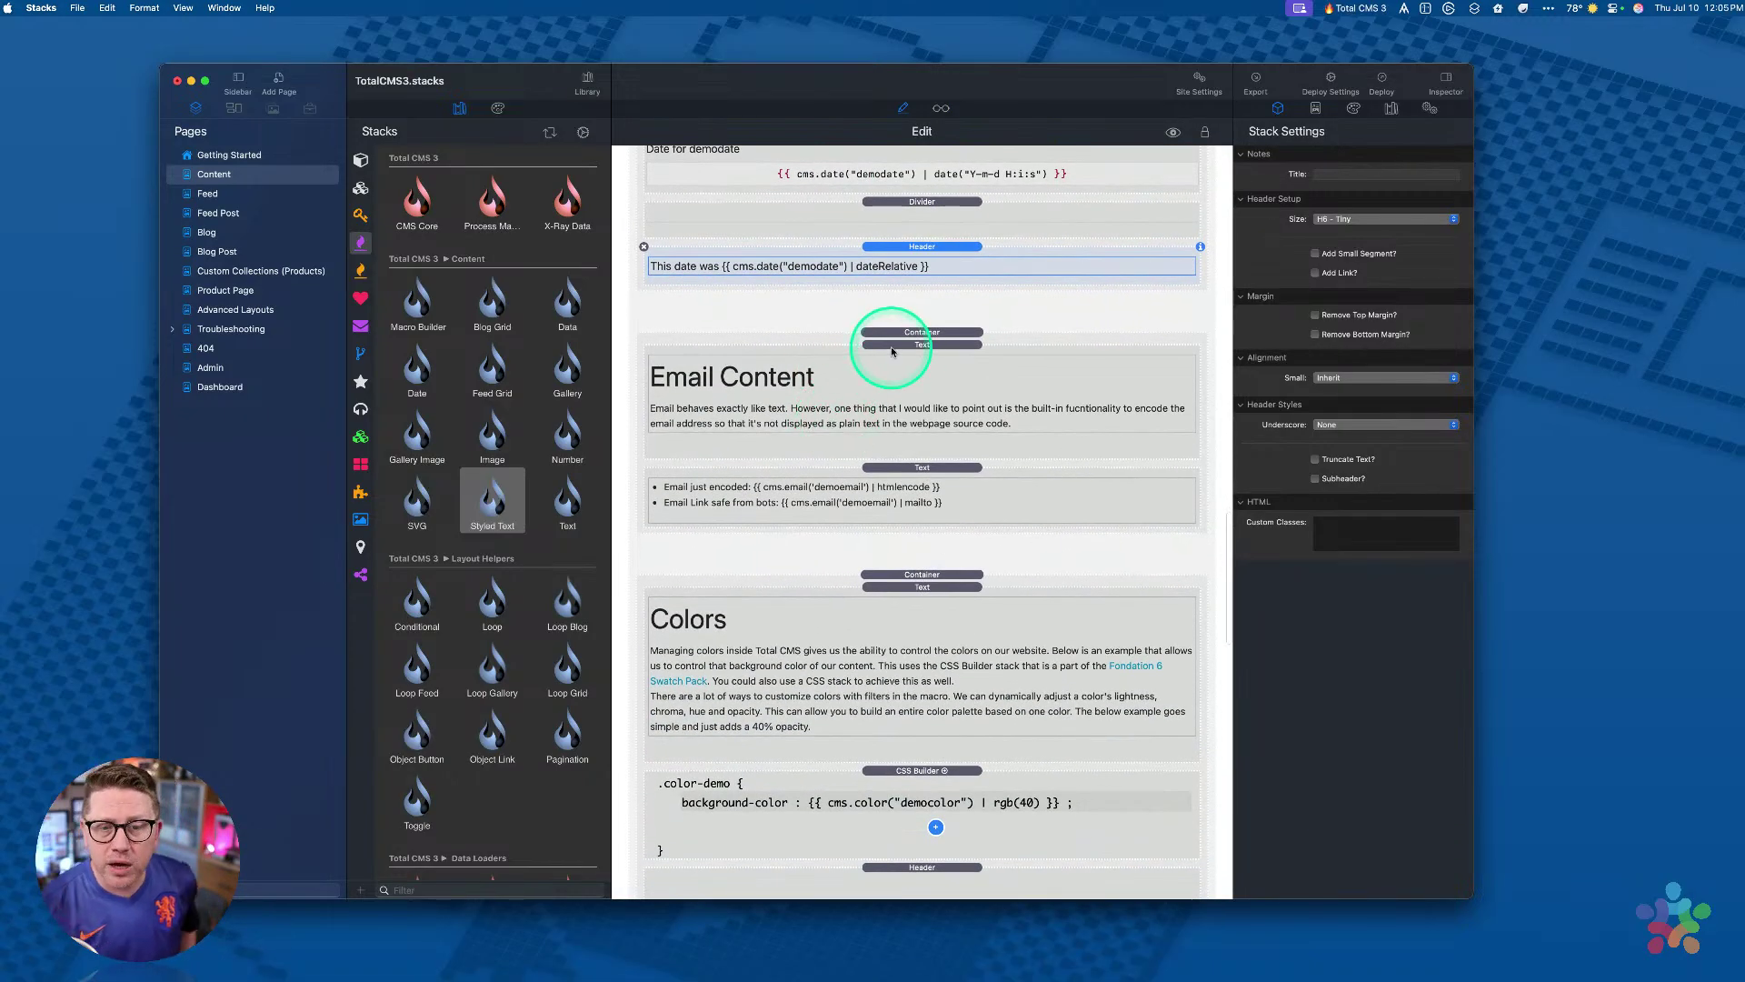
click(892, 345)
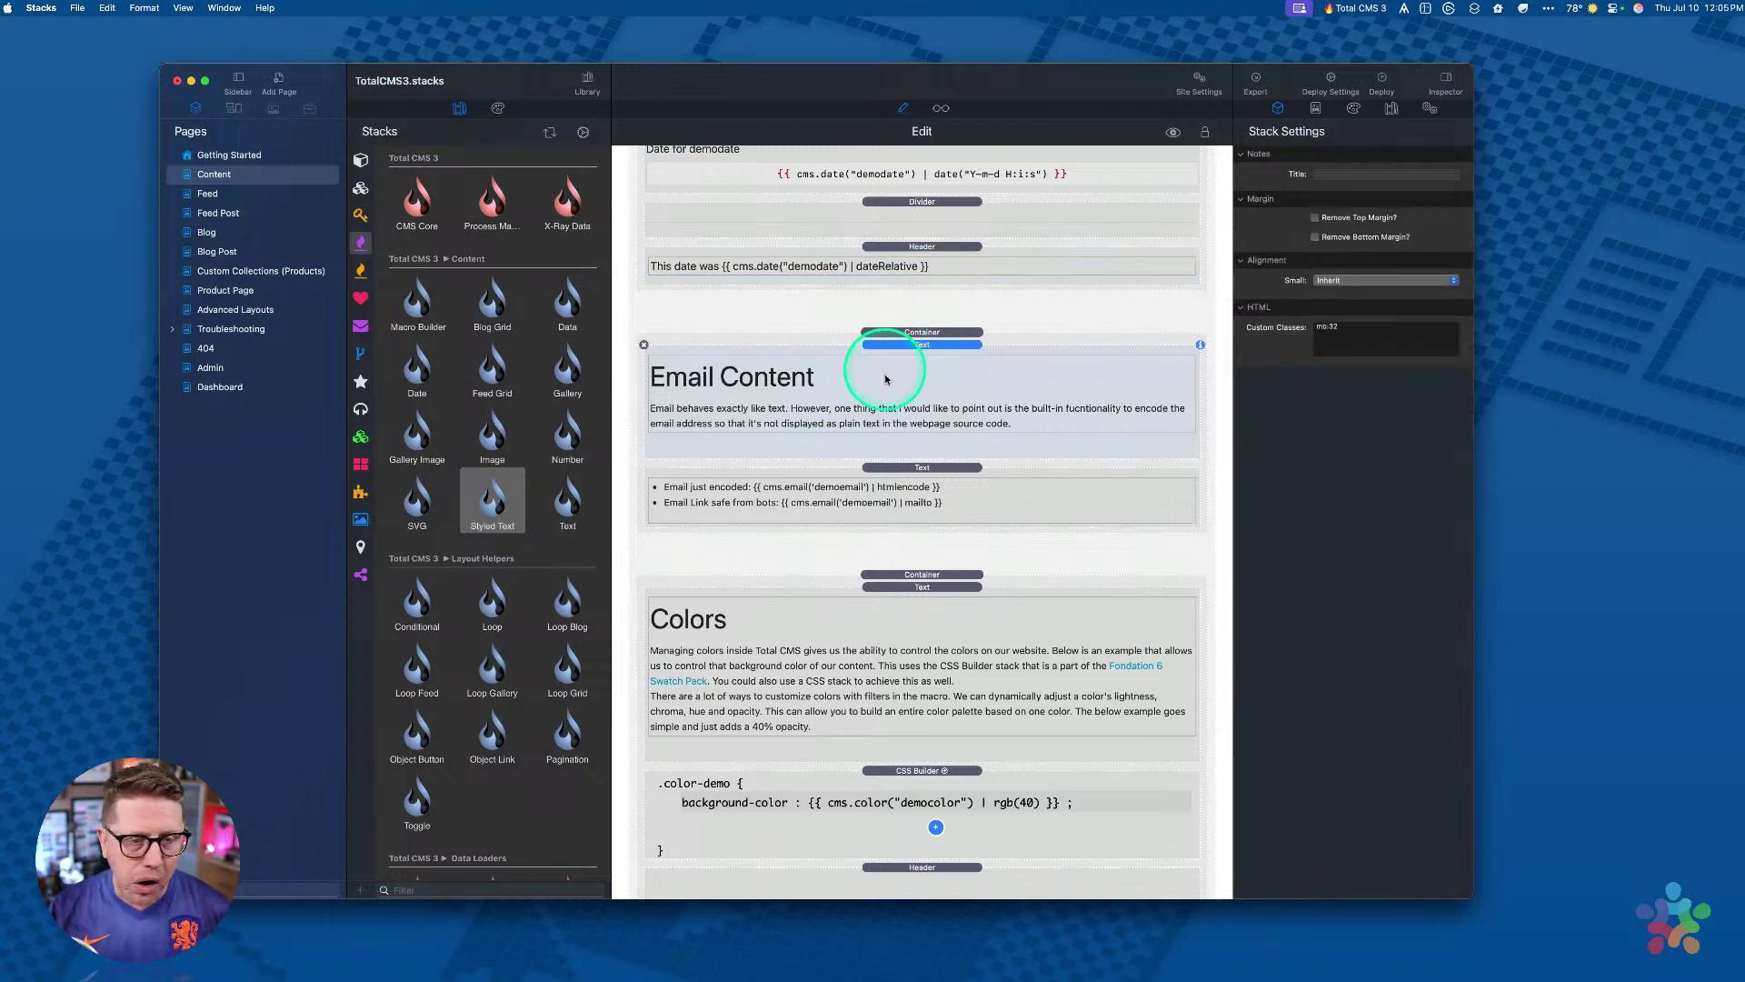
click(809, 482)
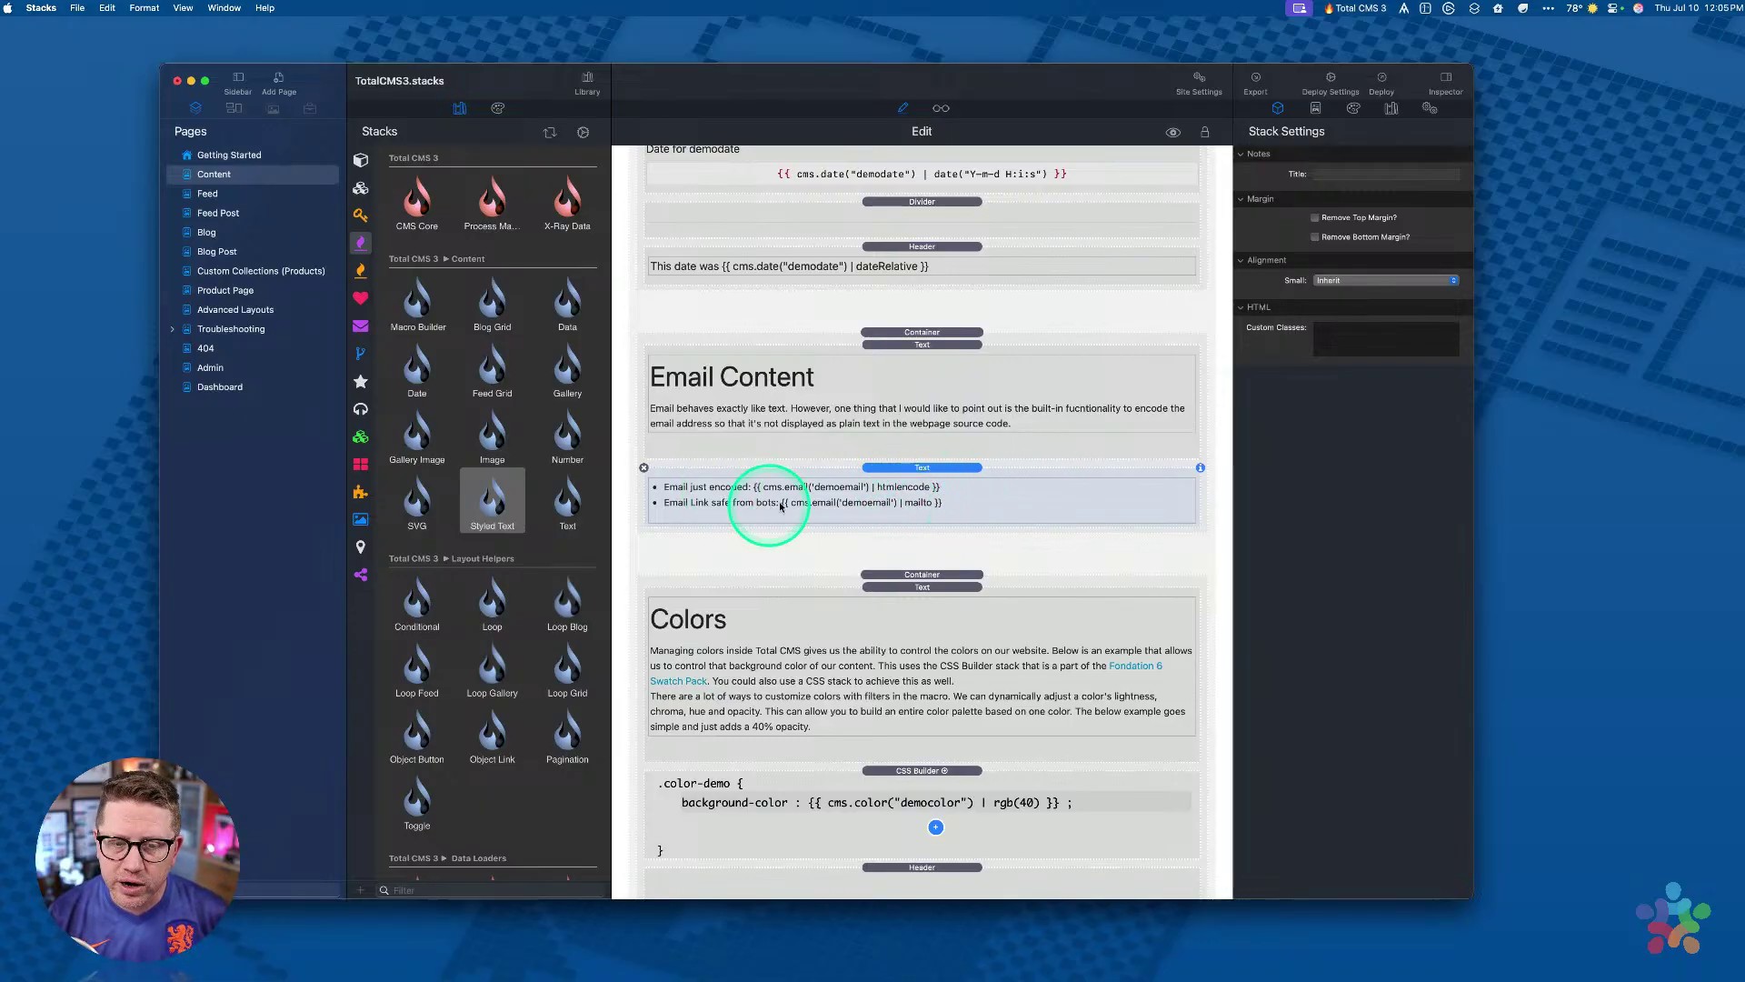
key(super+shift+p)
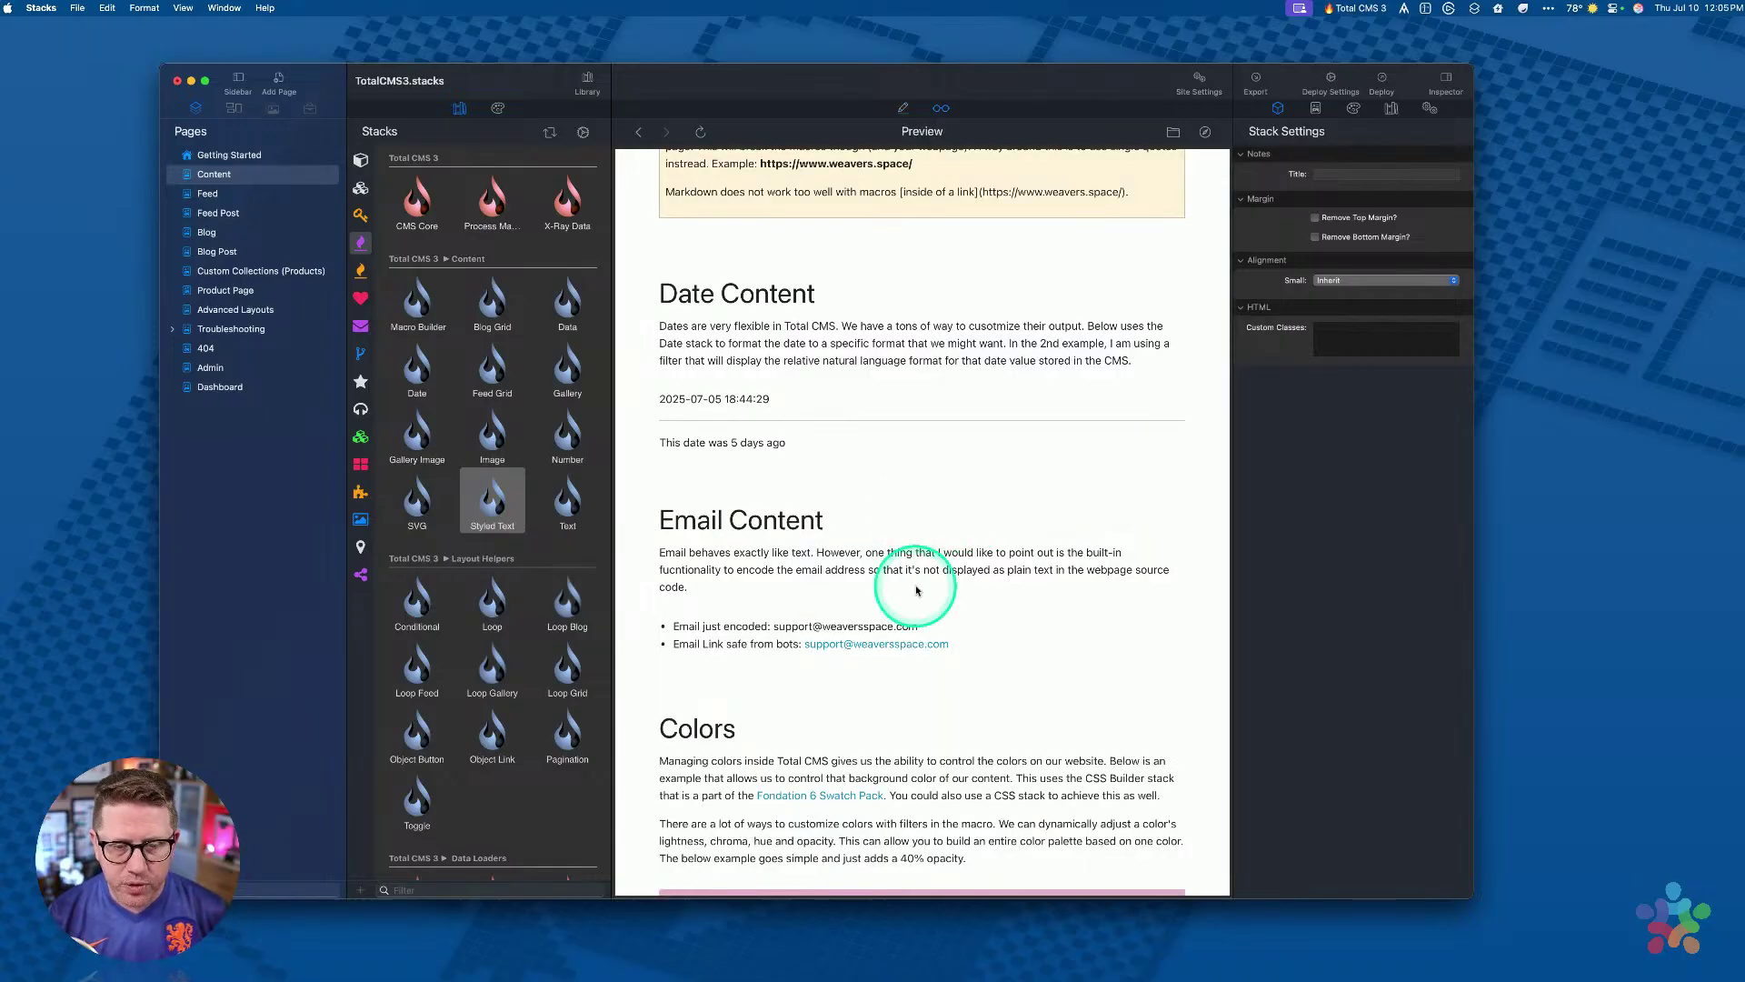
scroll(872, 536, down, 3)
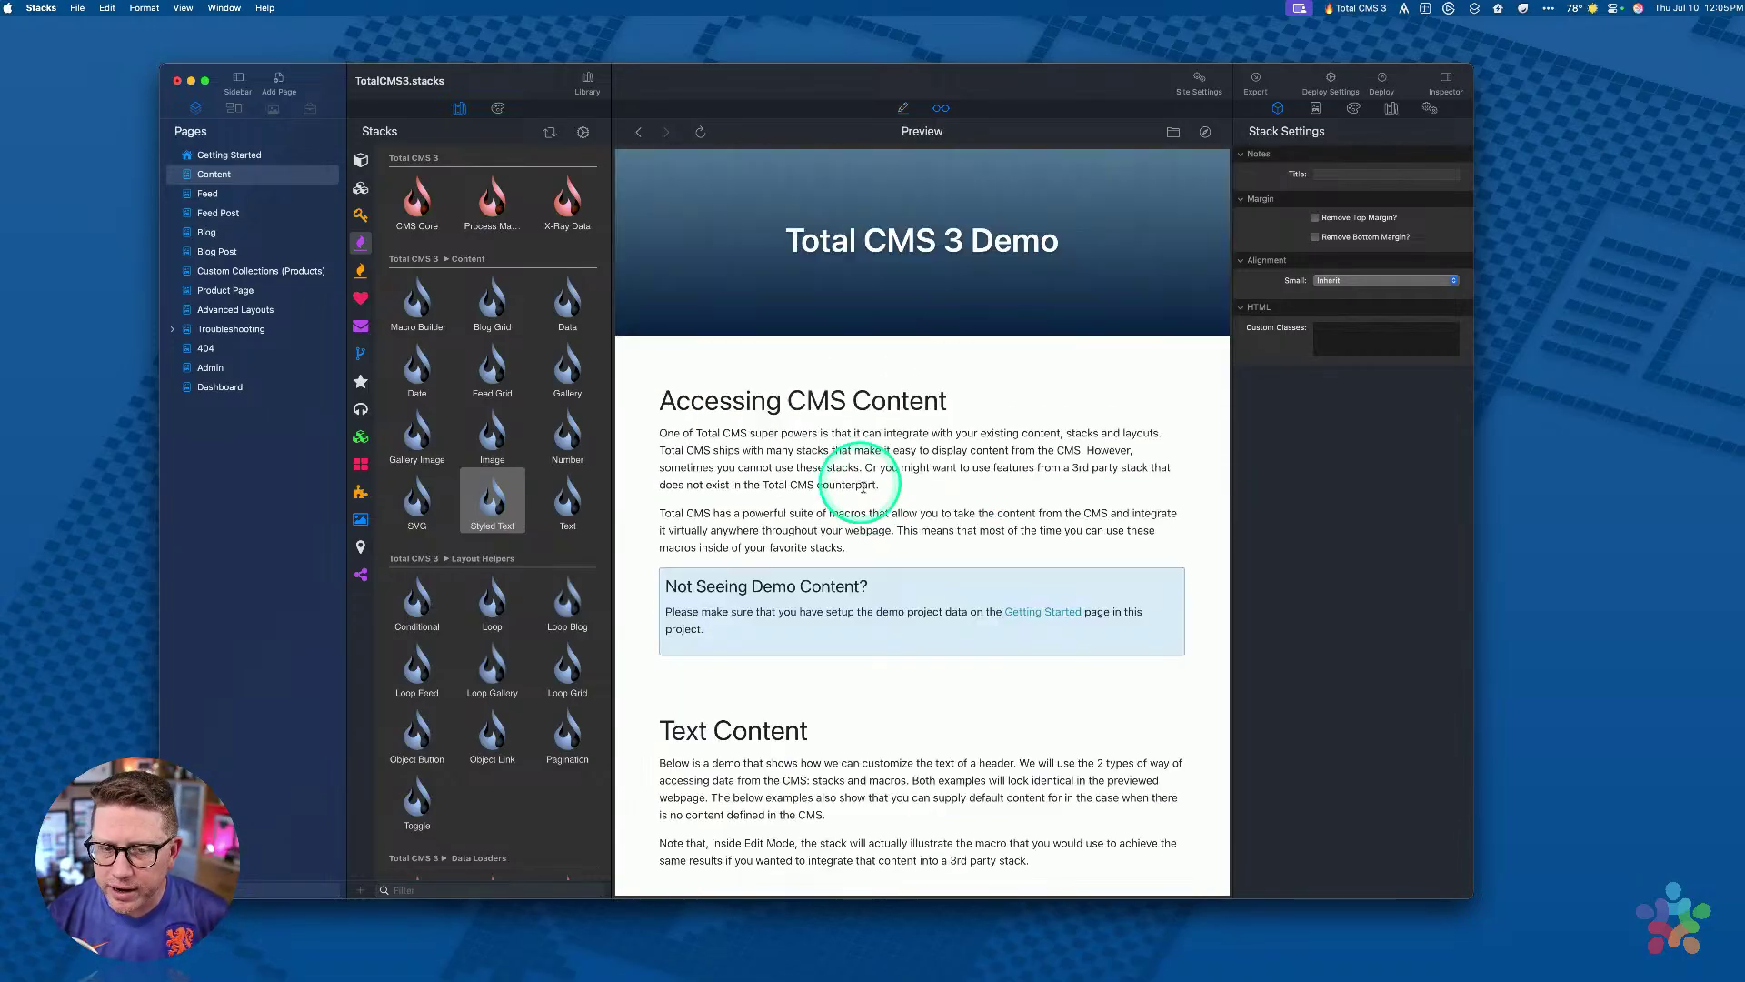
scroll(889, 518, down, 20)
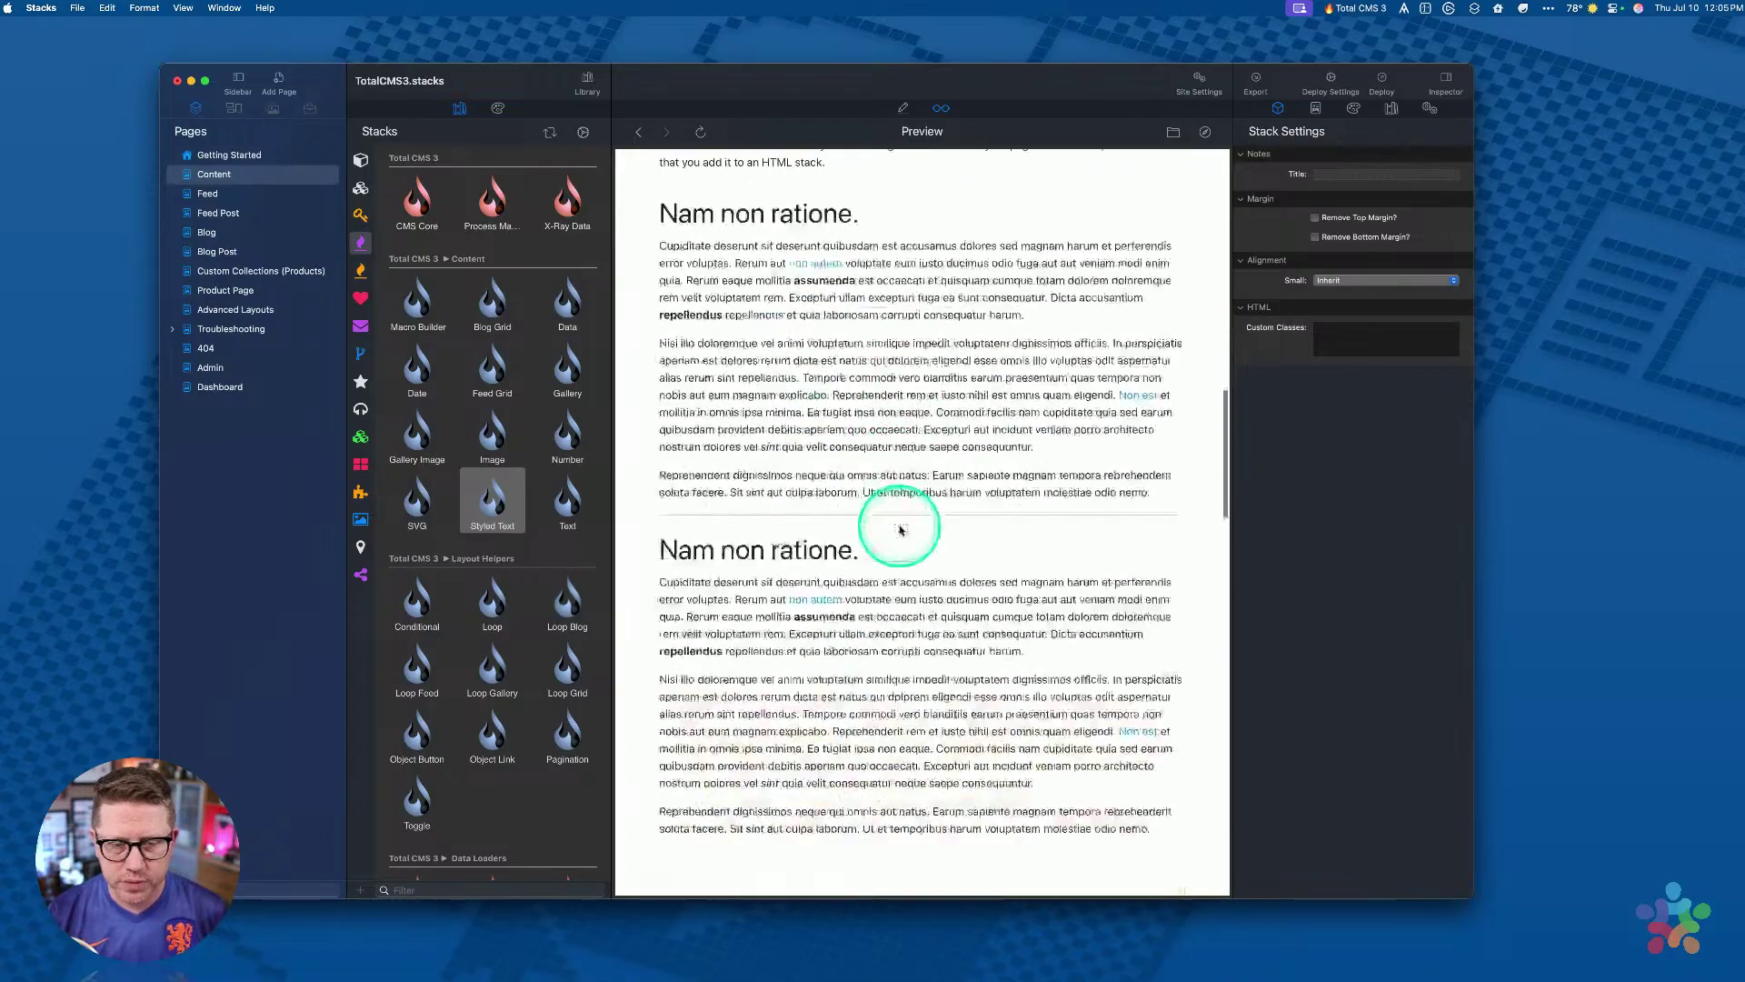
key(super+shift+p)
scroll(900, 530, down, 5)
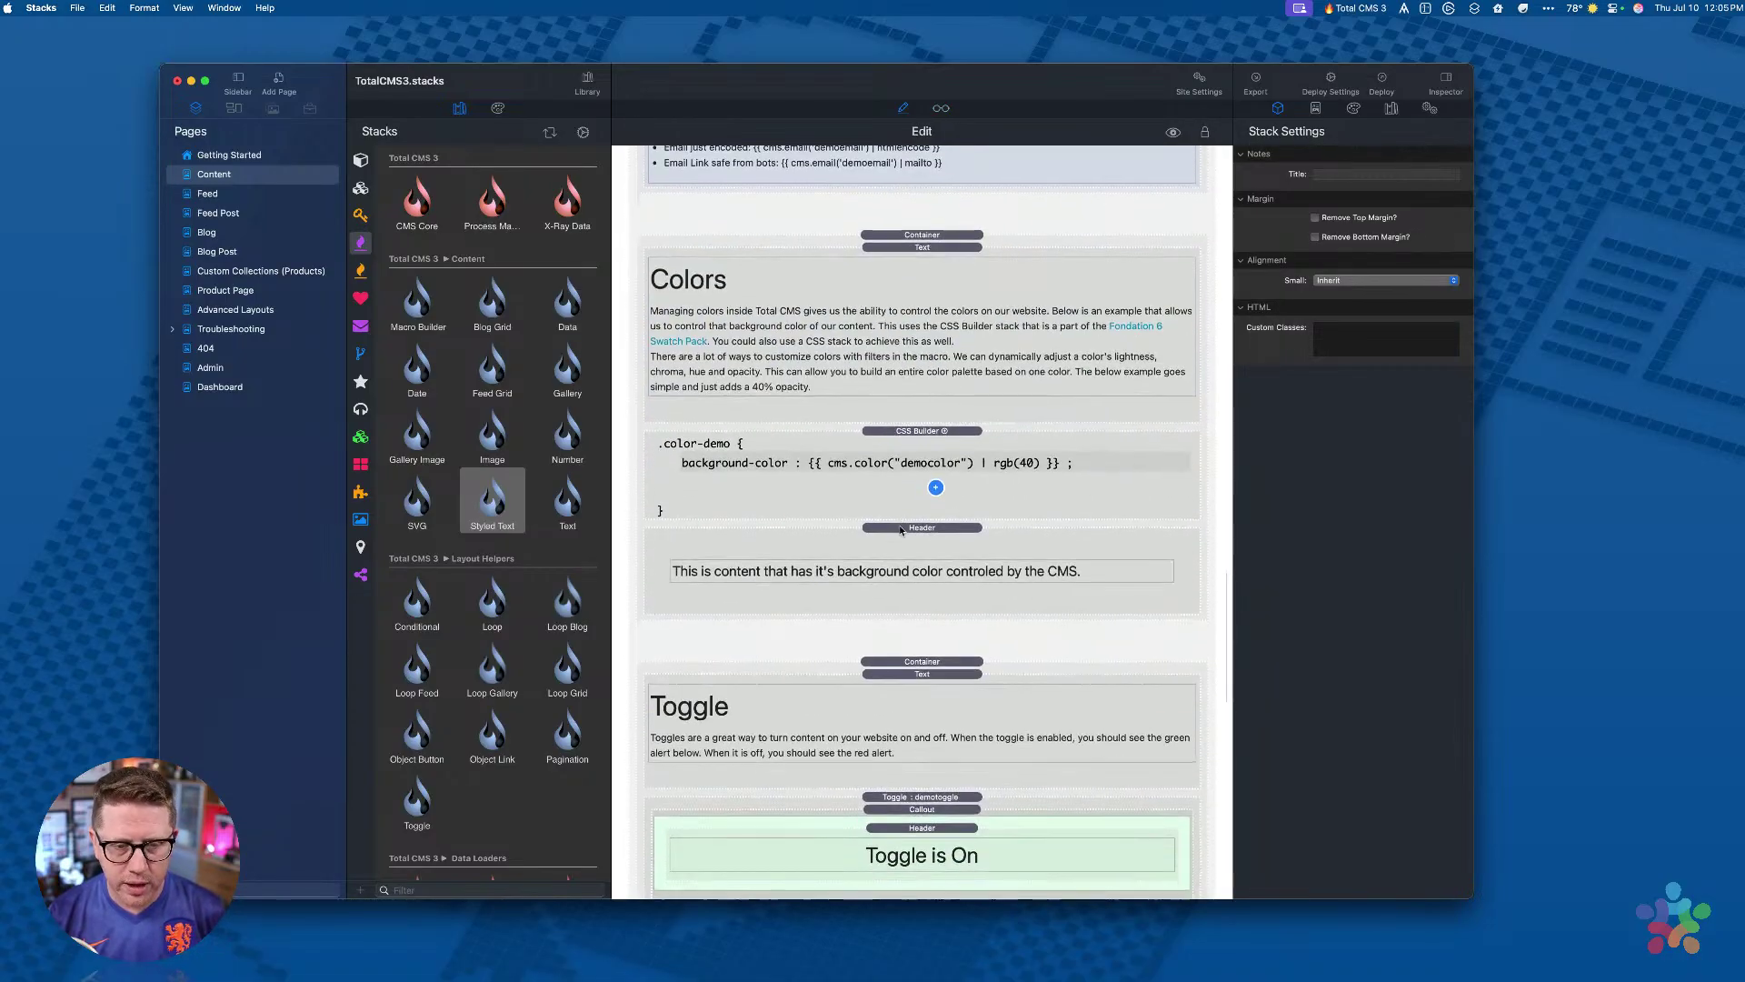
Step: Review the Colors text, color-demo style and demotoggle Toggle stacks on the Content page
click(898, 248)
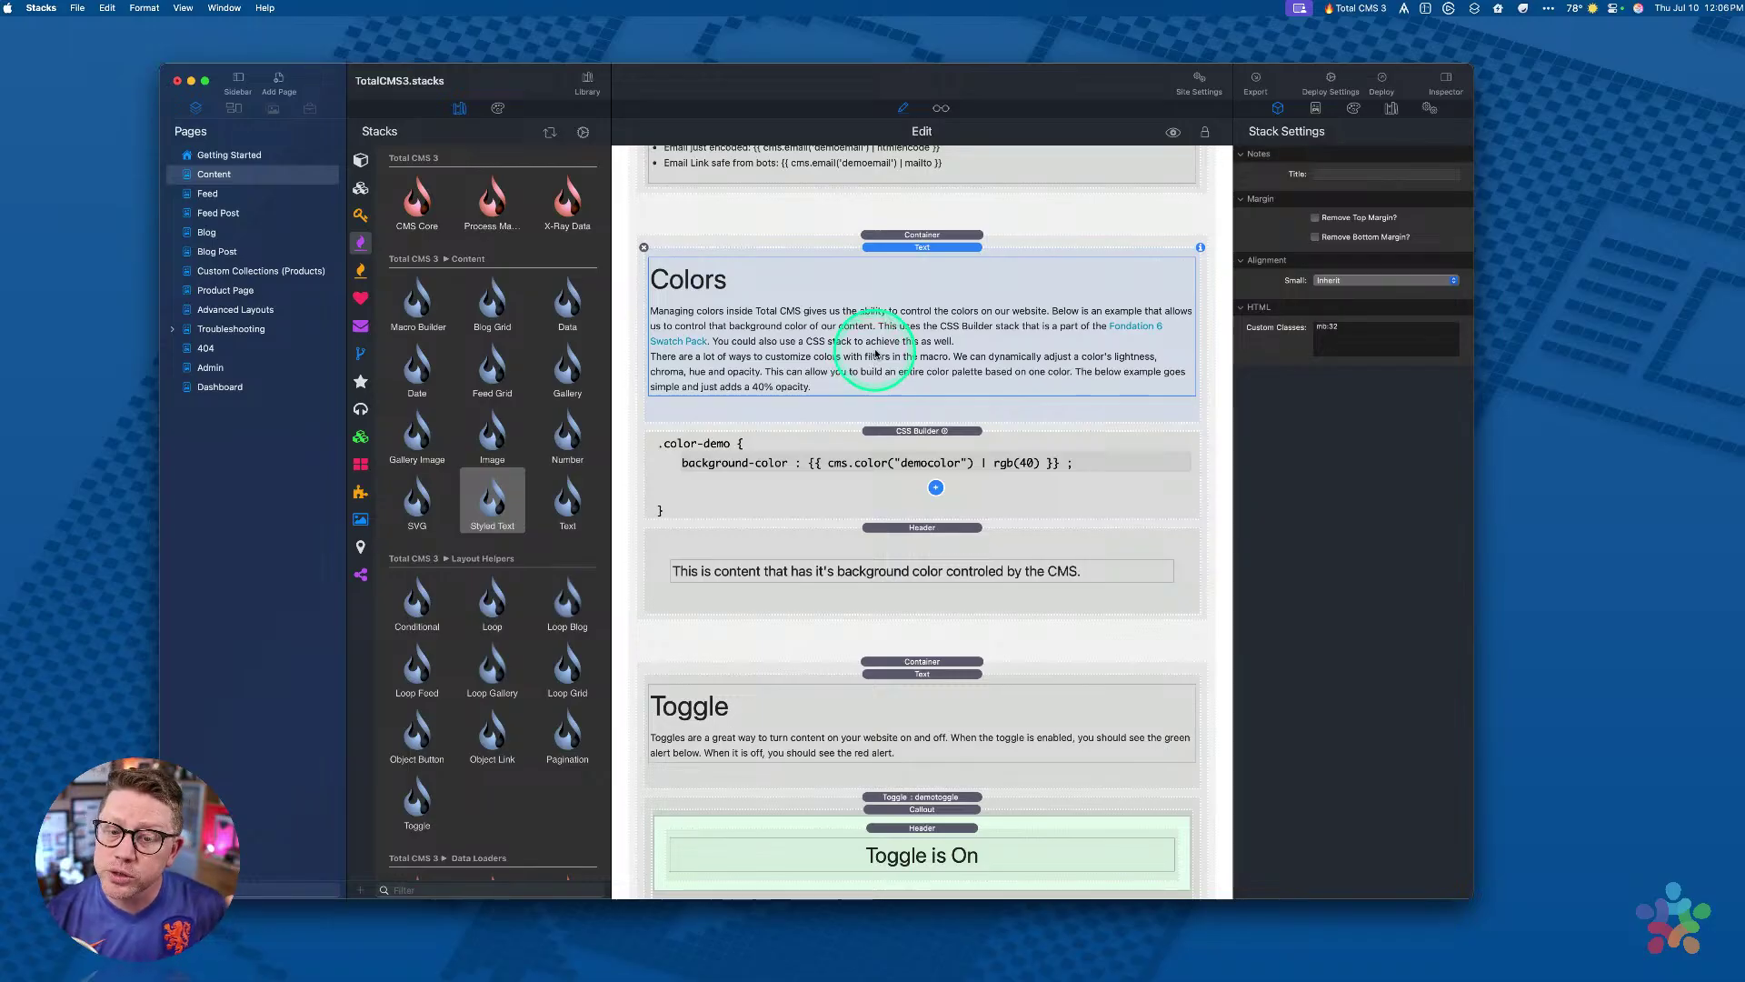
click(911, 440)
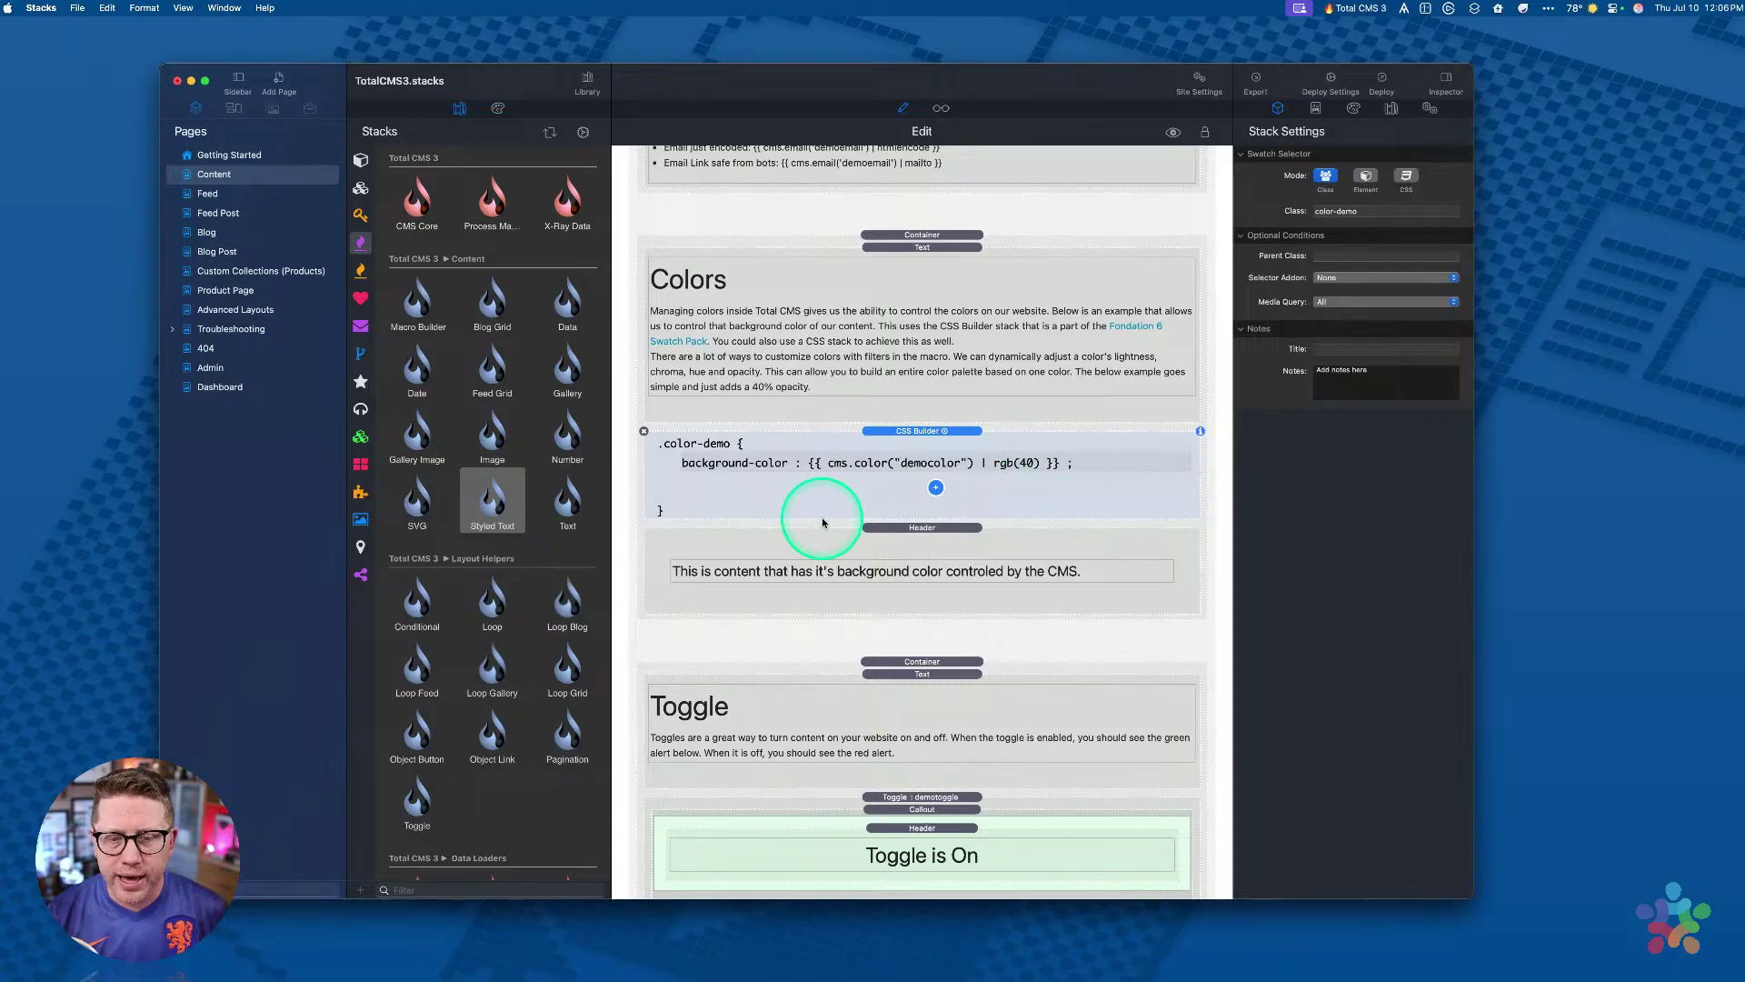
scroll(923, 491, down, 8)
scroll(924, 493, up, 6)
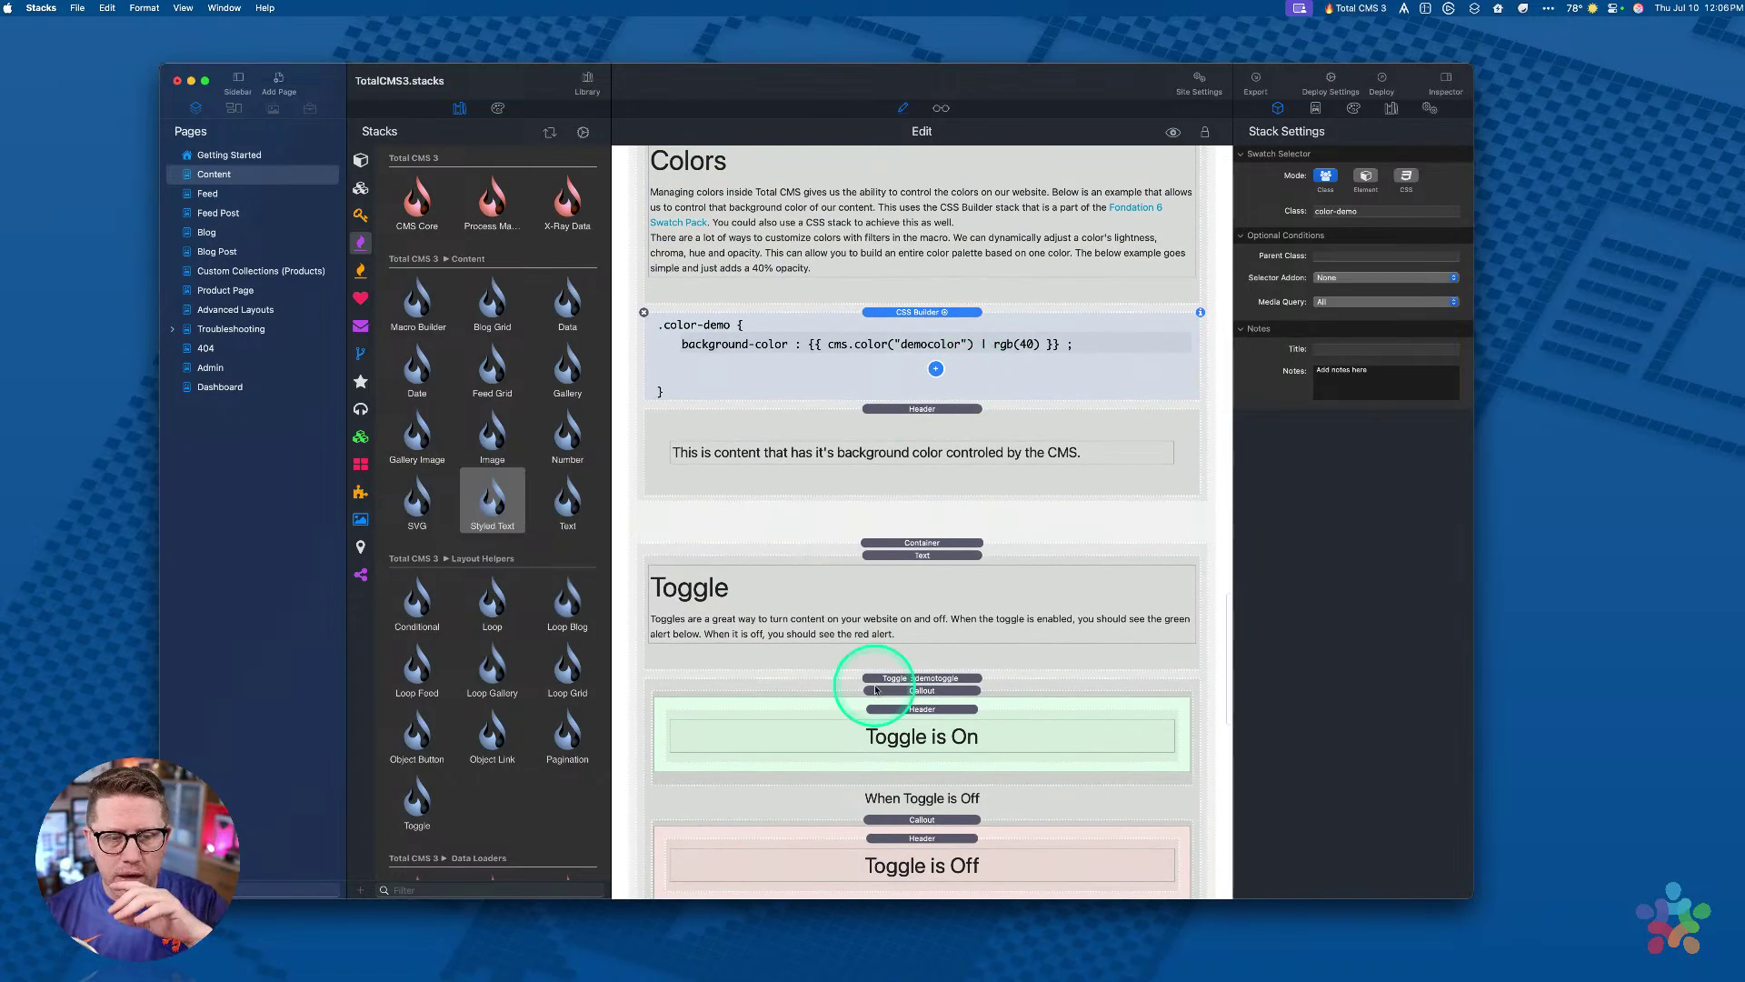
scroll(875, 690, down, 4)
click(918, 472)
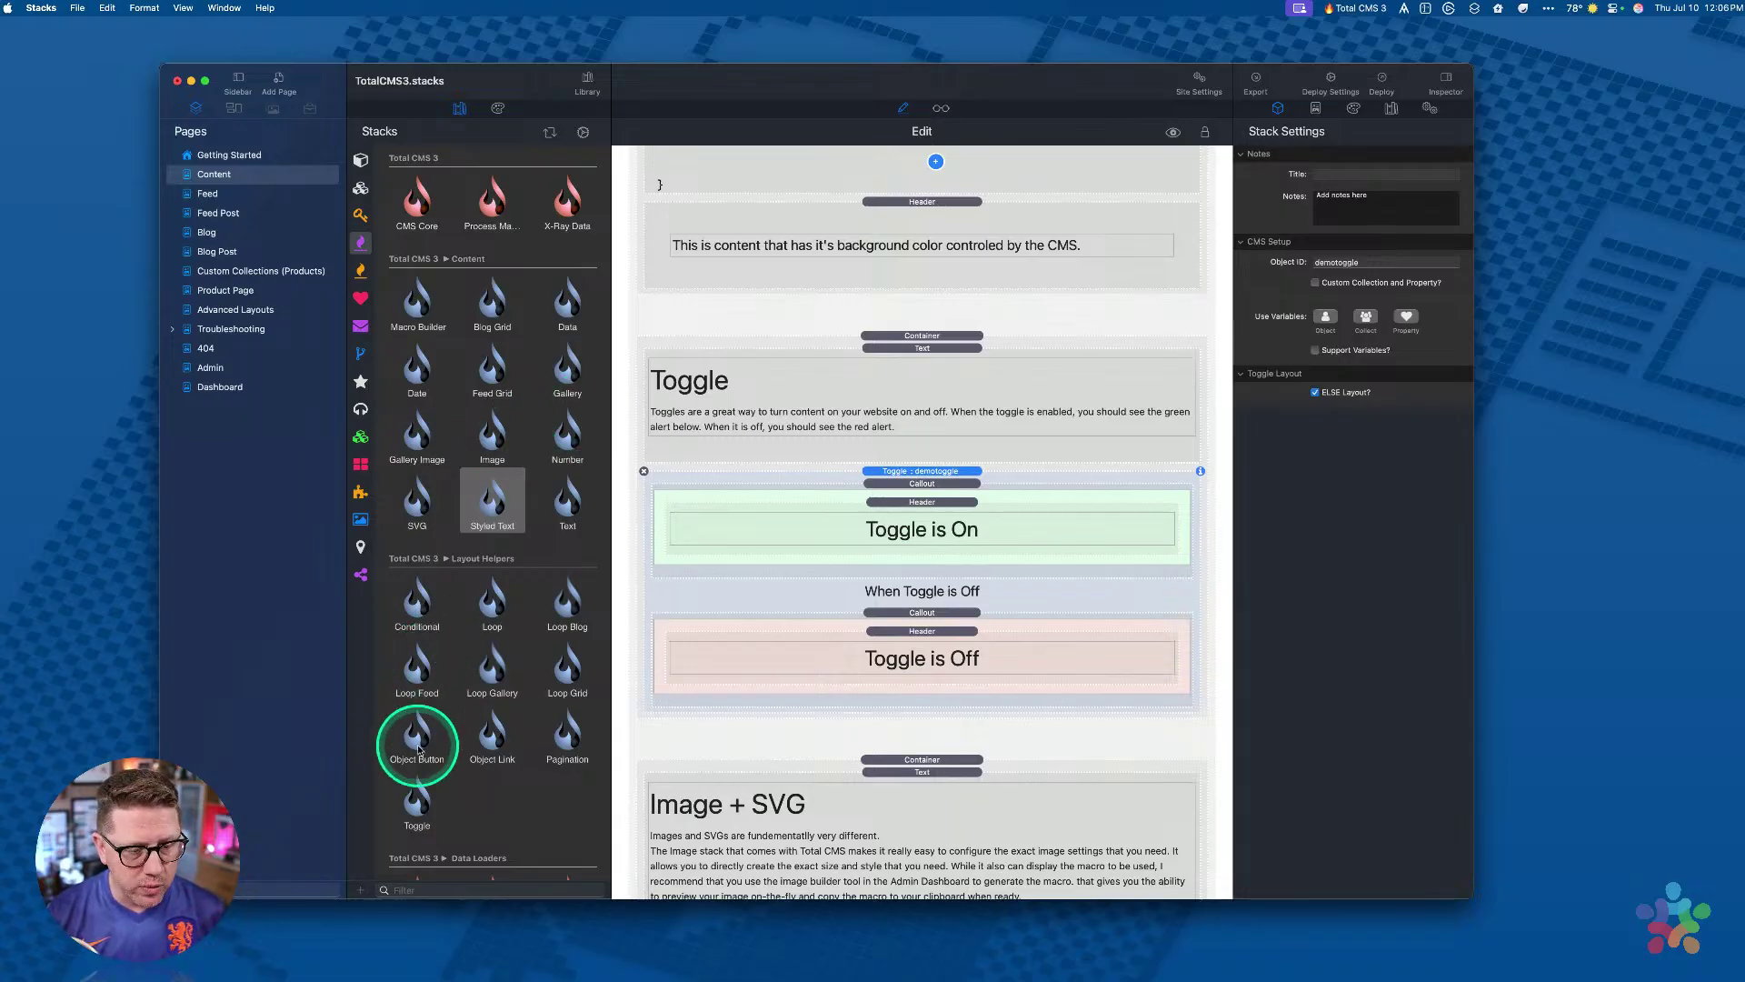
Step: Add a trial Toggle stack with an ELSE layout, delete it, and open the Dashboard page
drag(417, 804, 896, 481)
click(1315, 391)
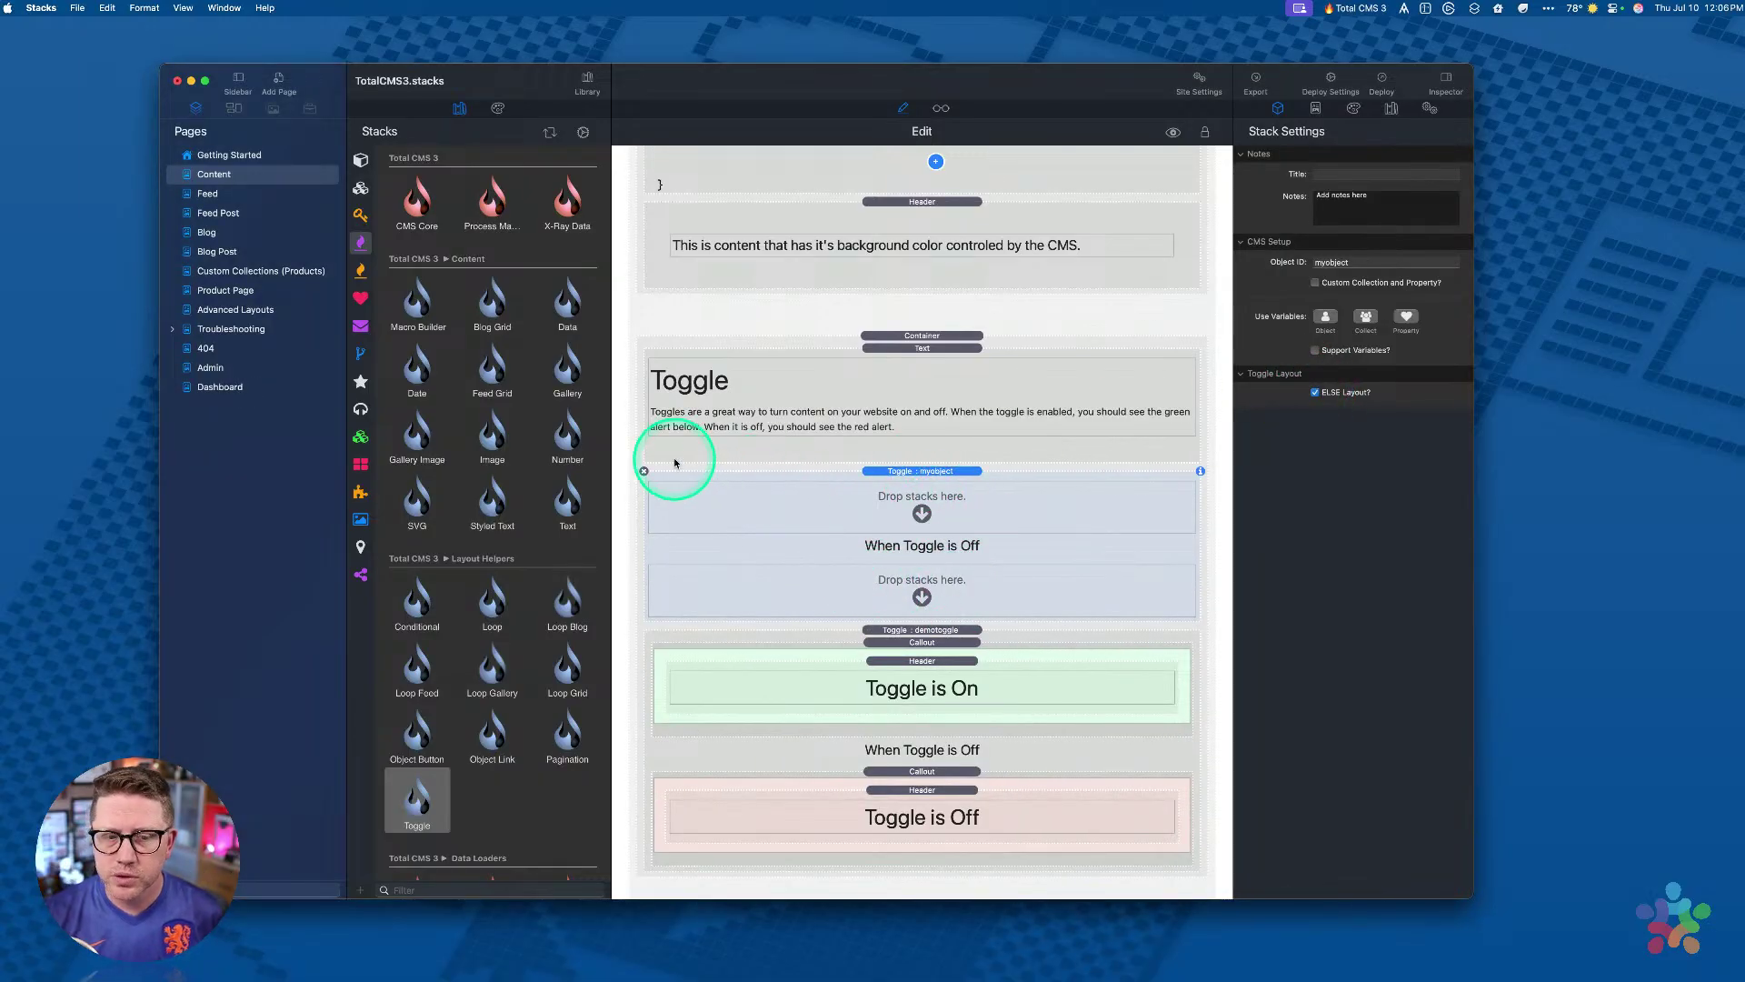
click(643, 471)
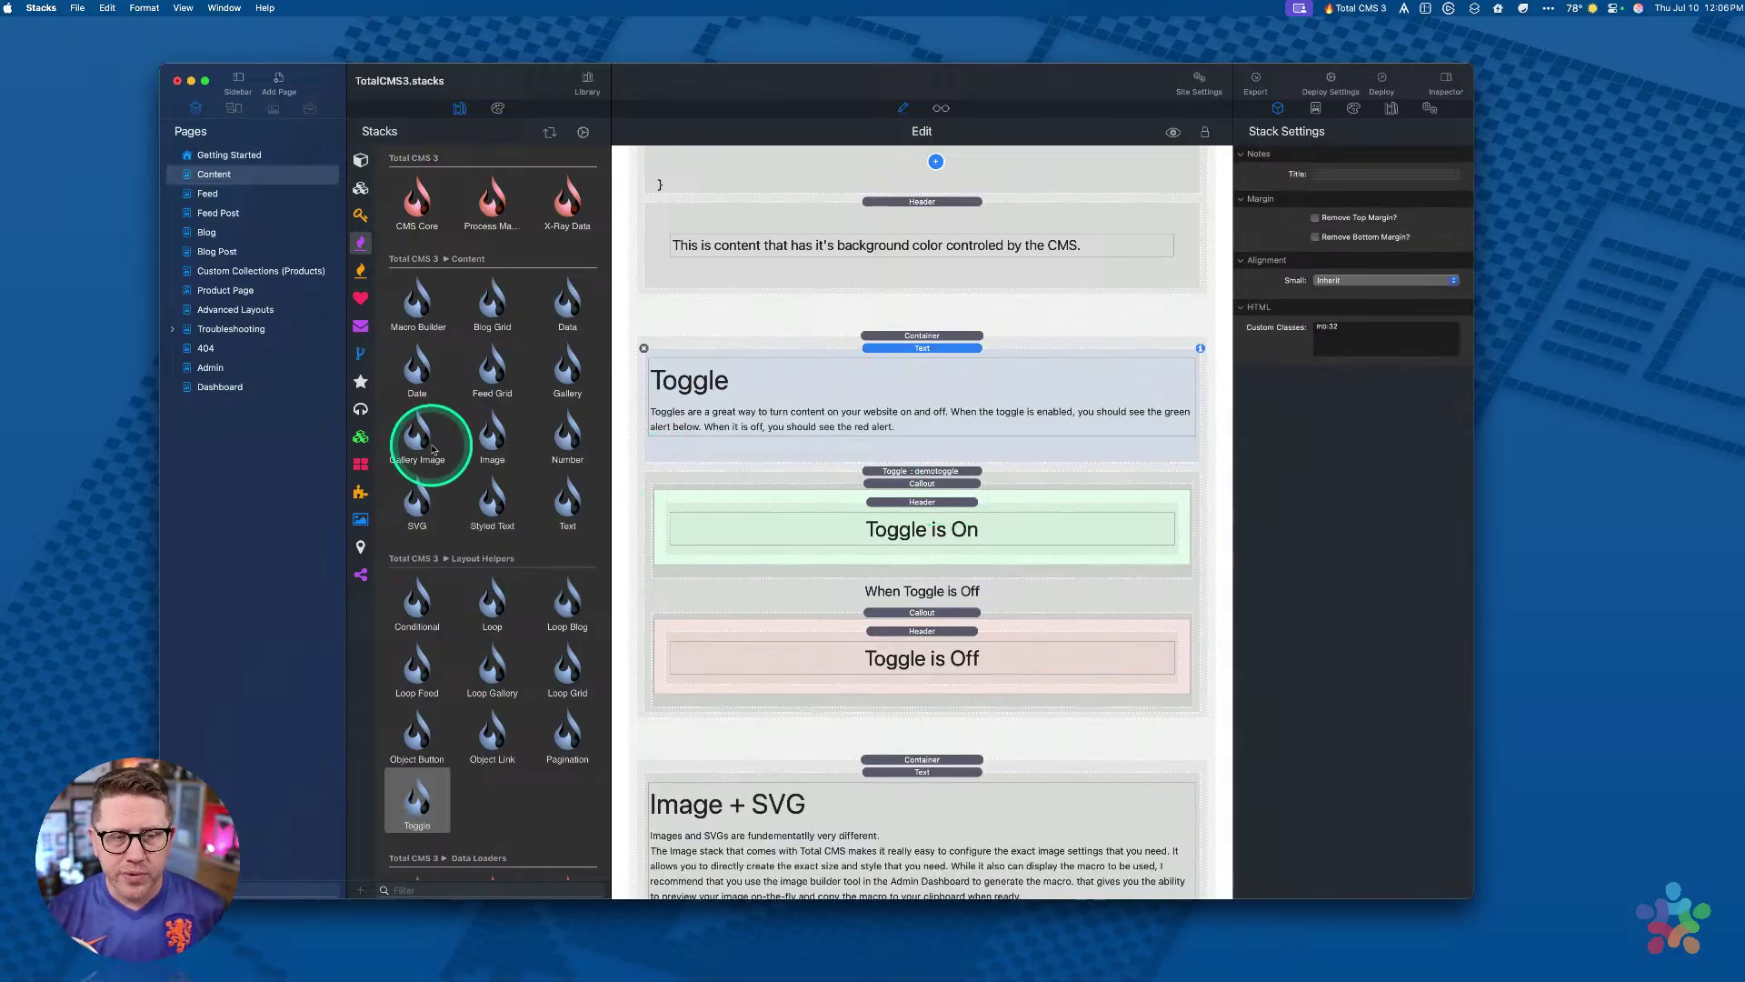
click(935, 471)
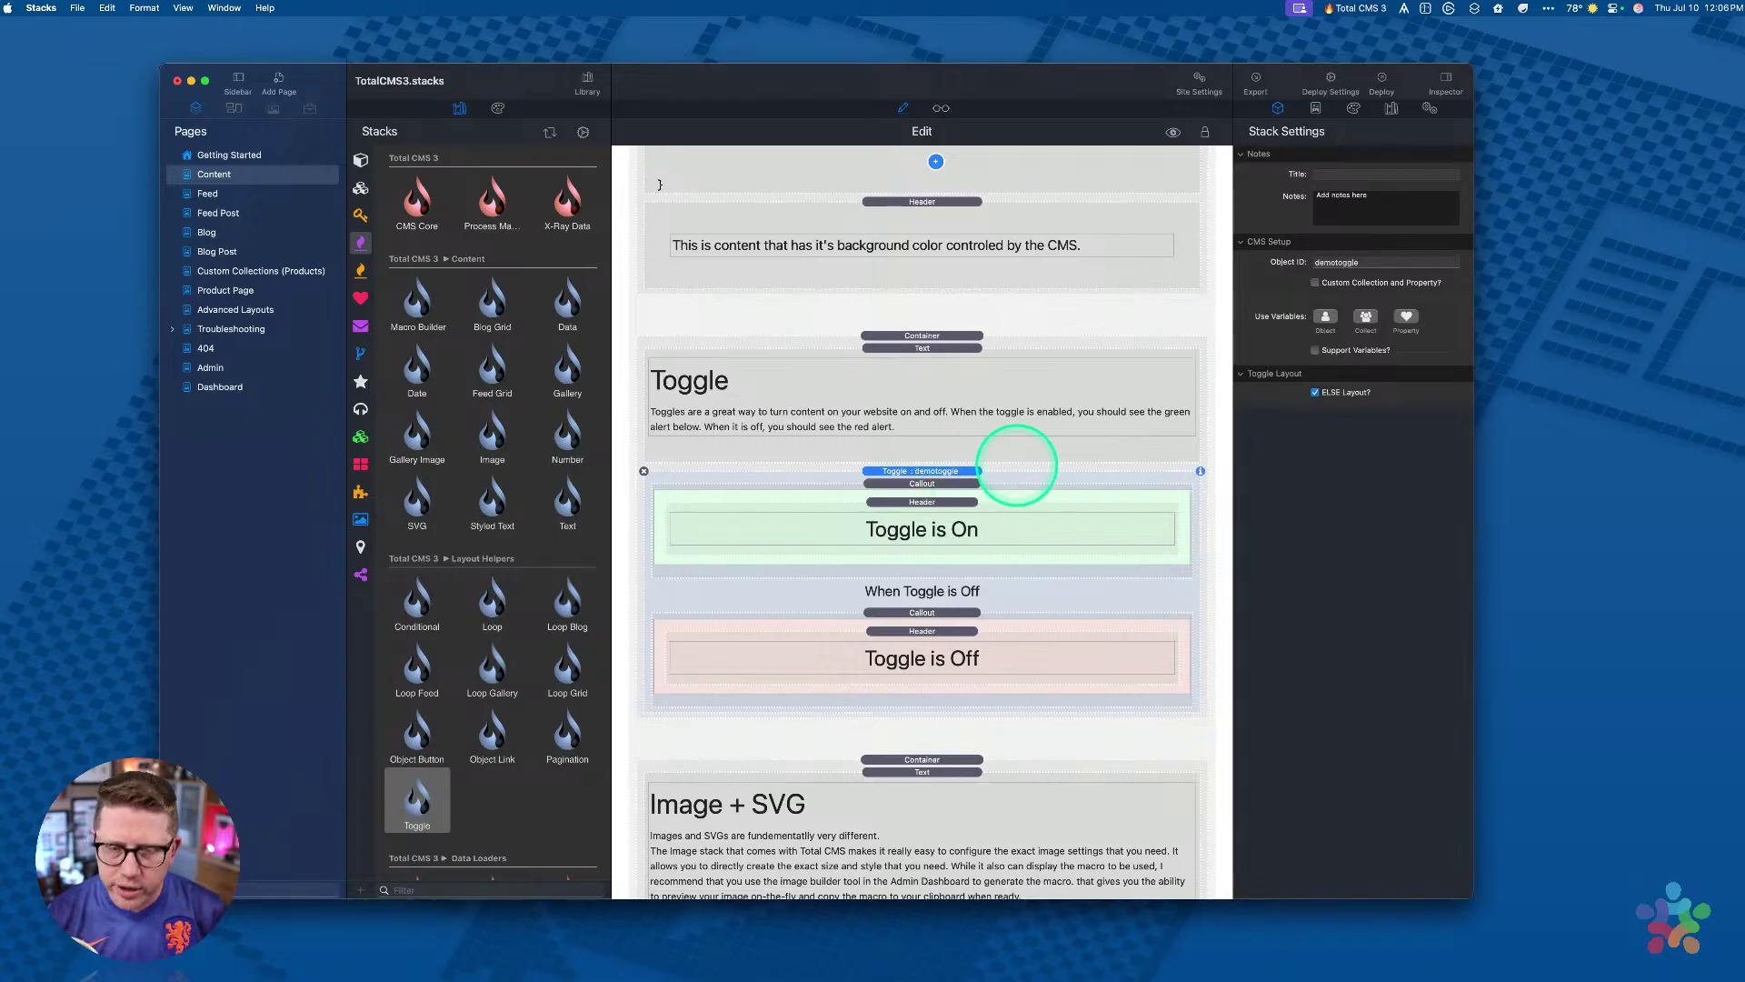
click(202, 387)
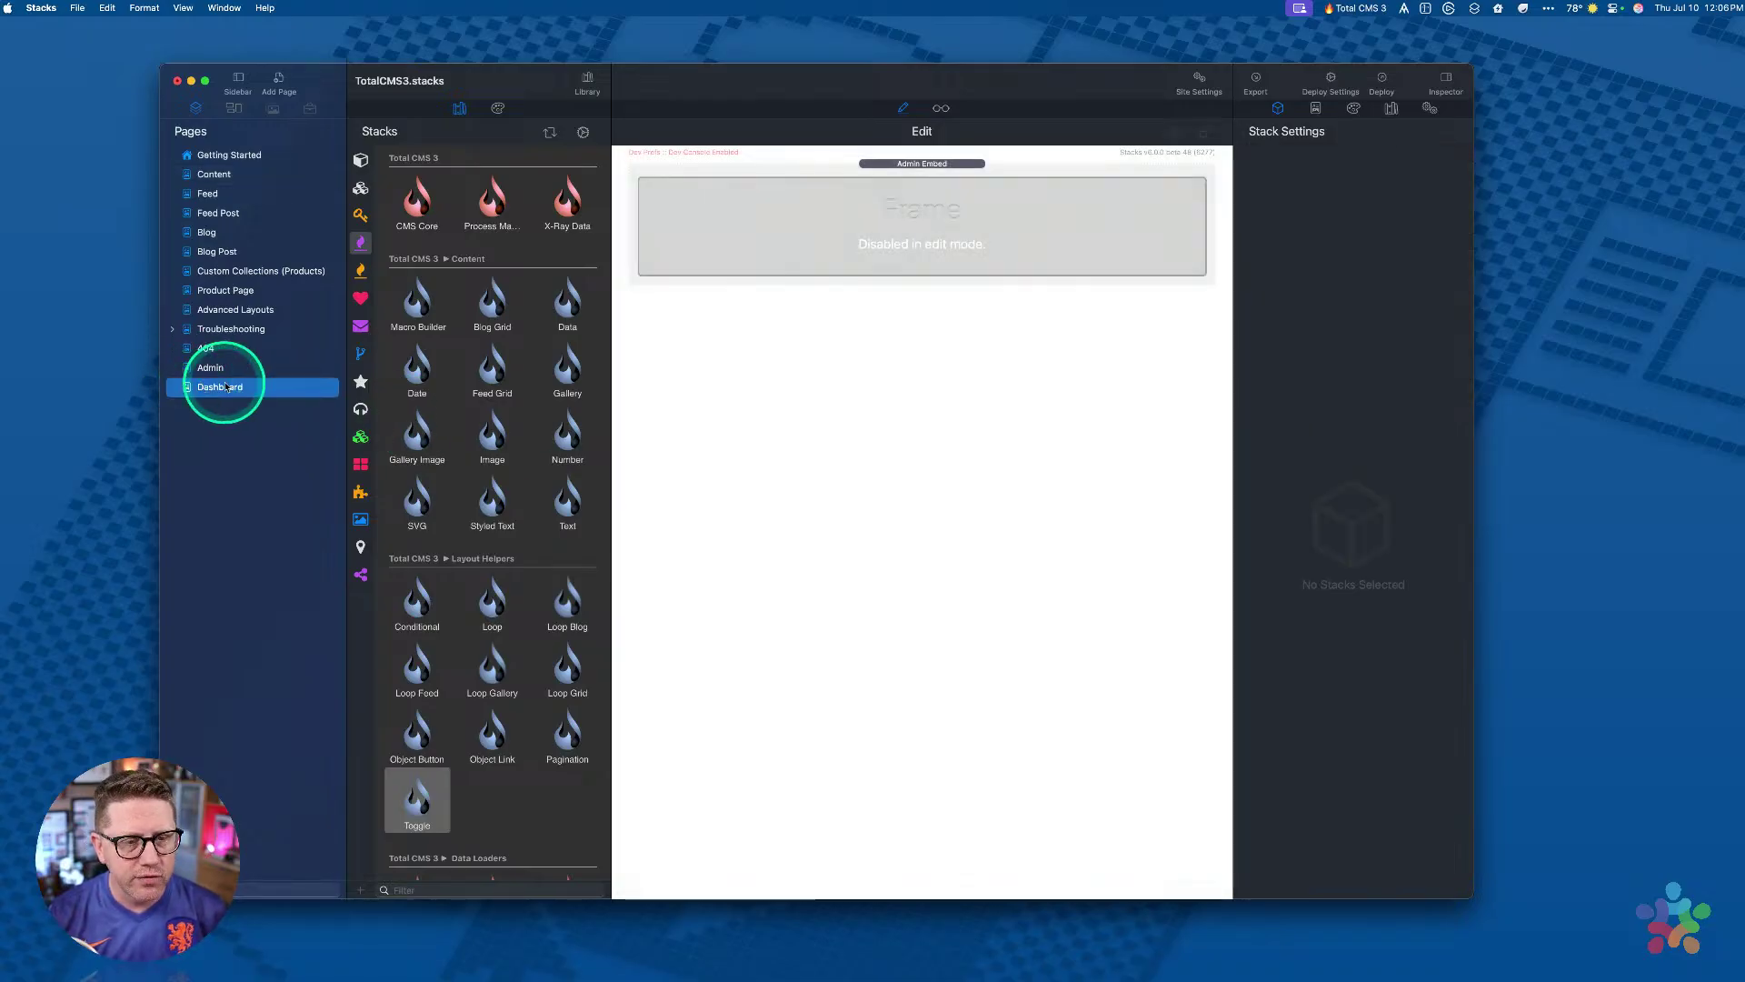
Step: In the Dashboard preview, turn off the demotoggle entry in Collections > Toggle and save it
click(940, 107)
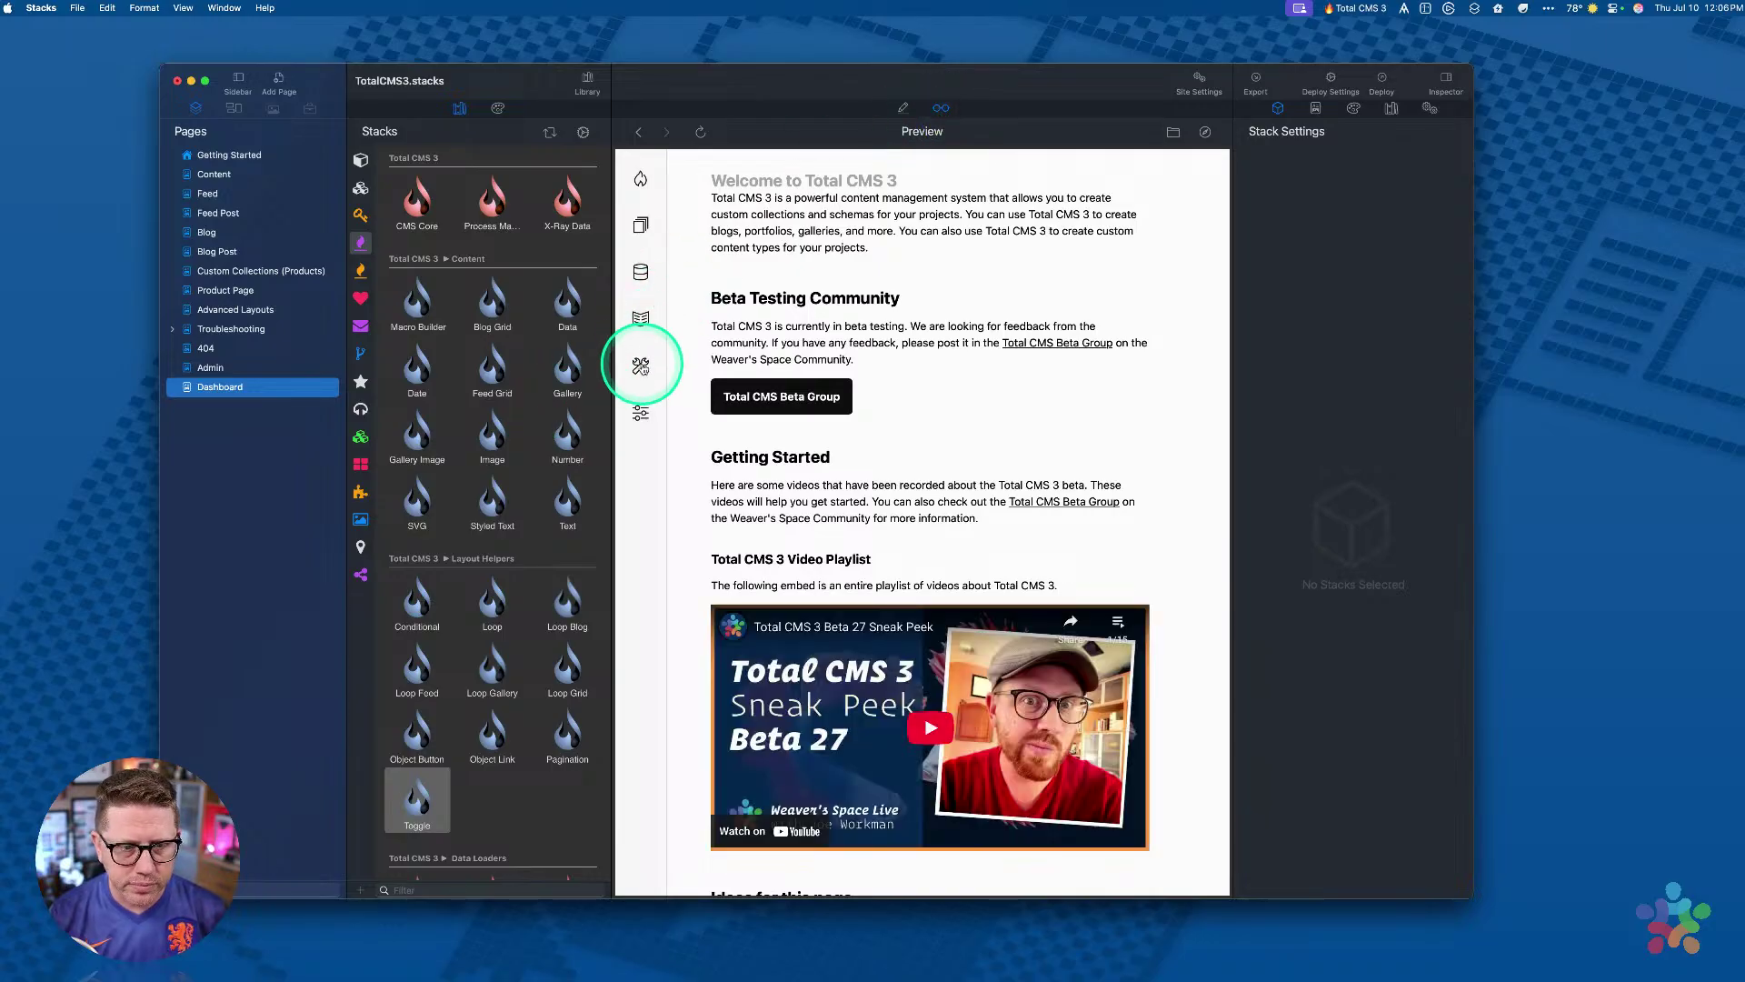
click(641, 225)
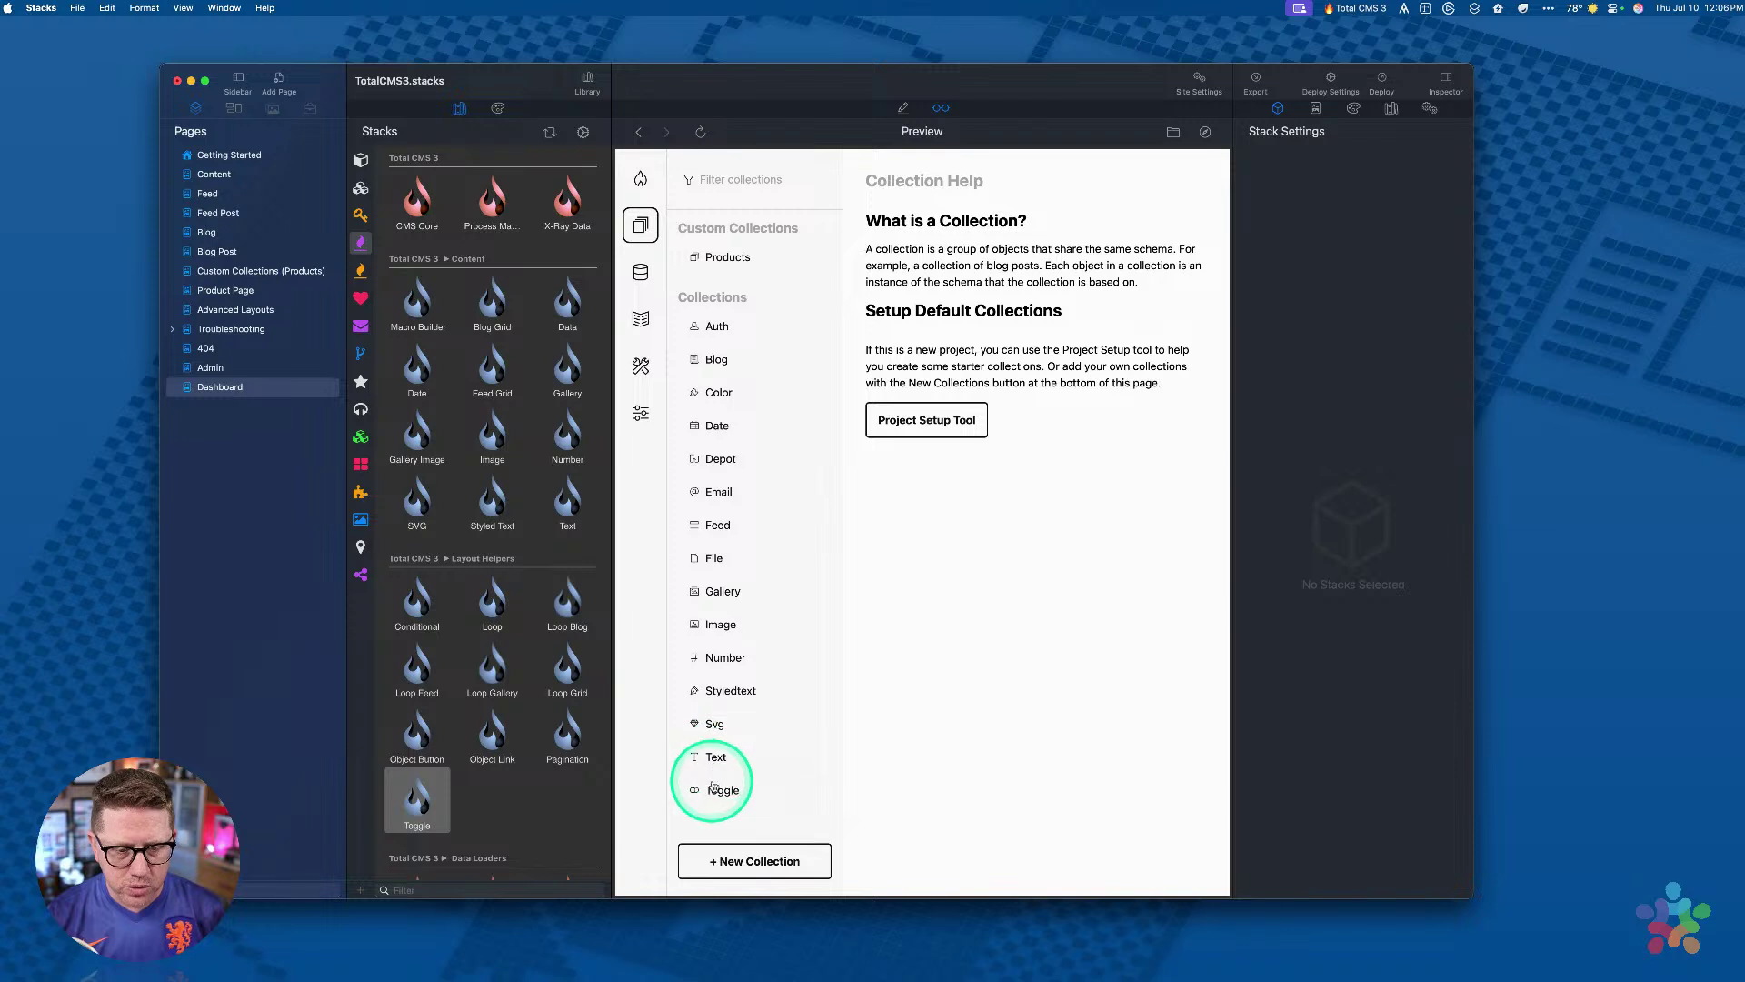
click(718, 788)
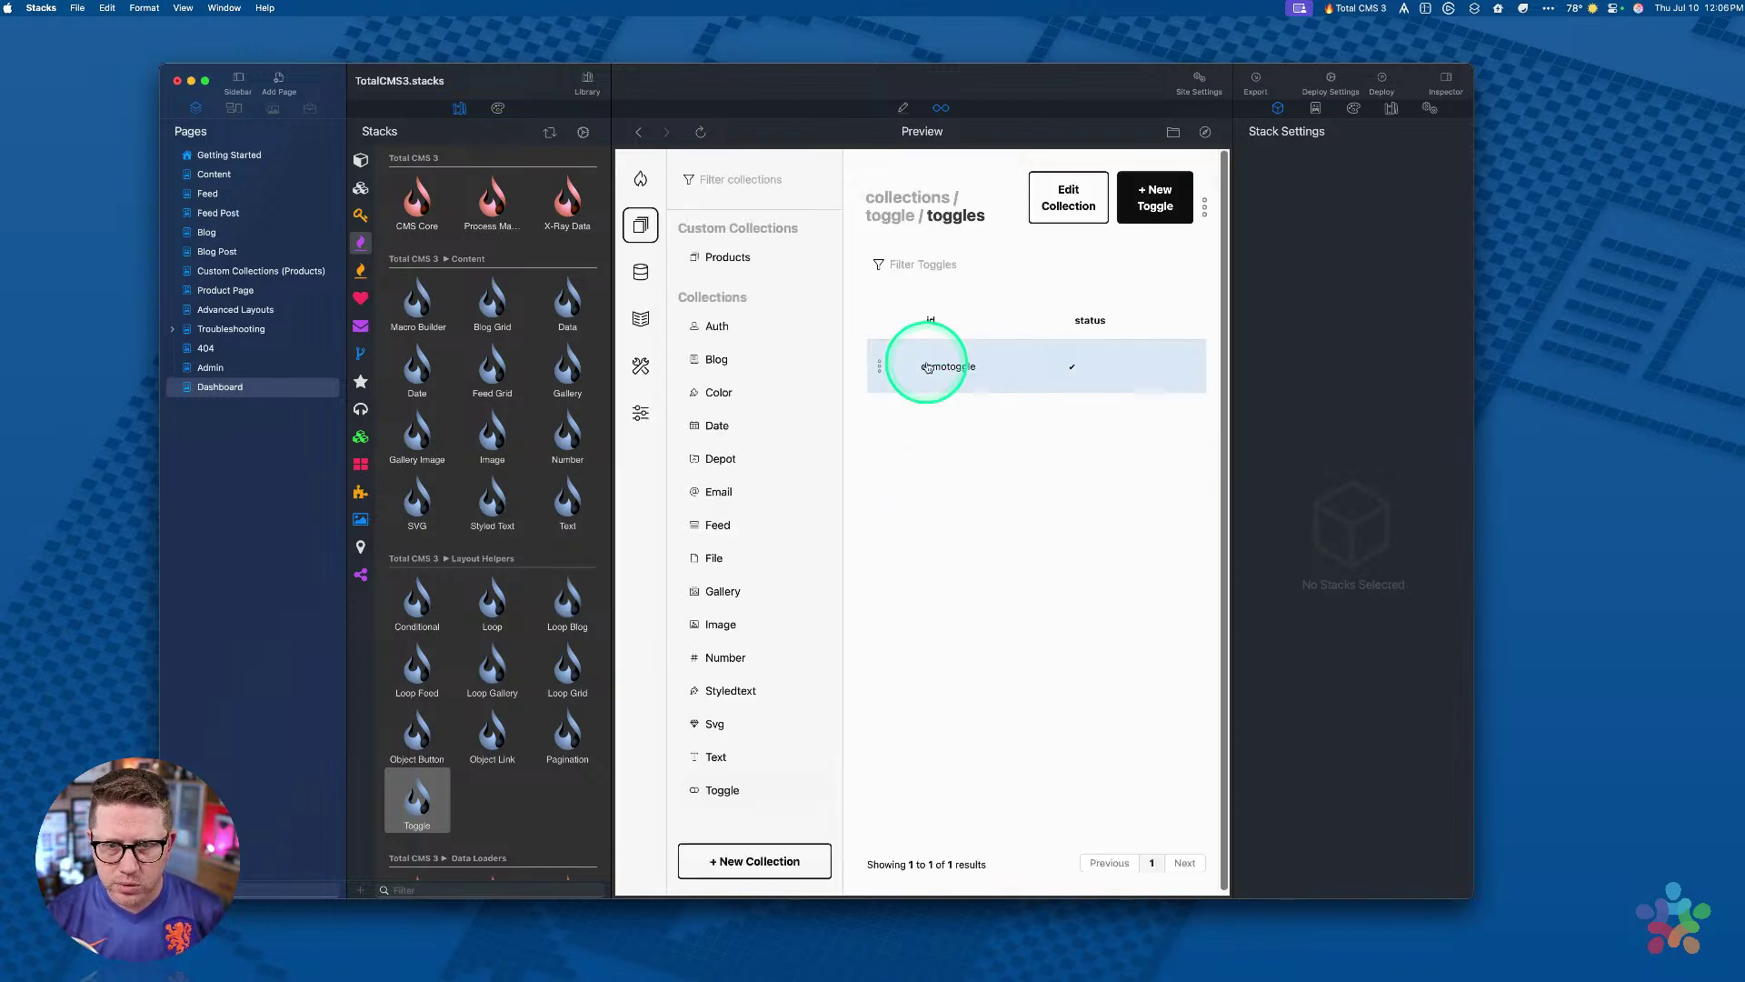
click(925, 365)
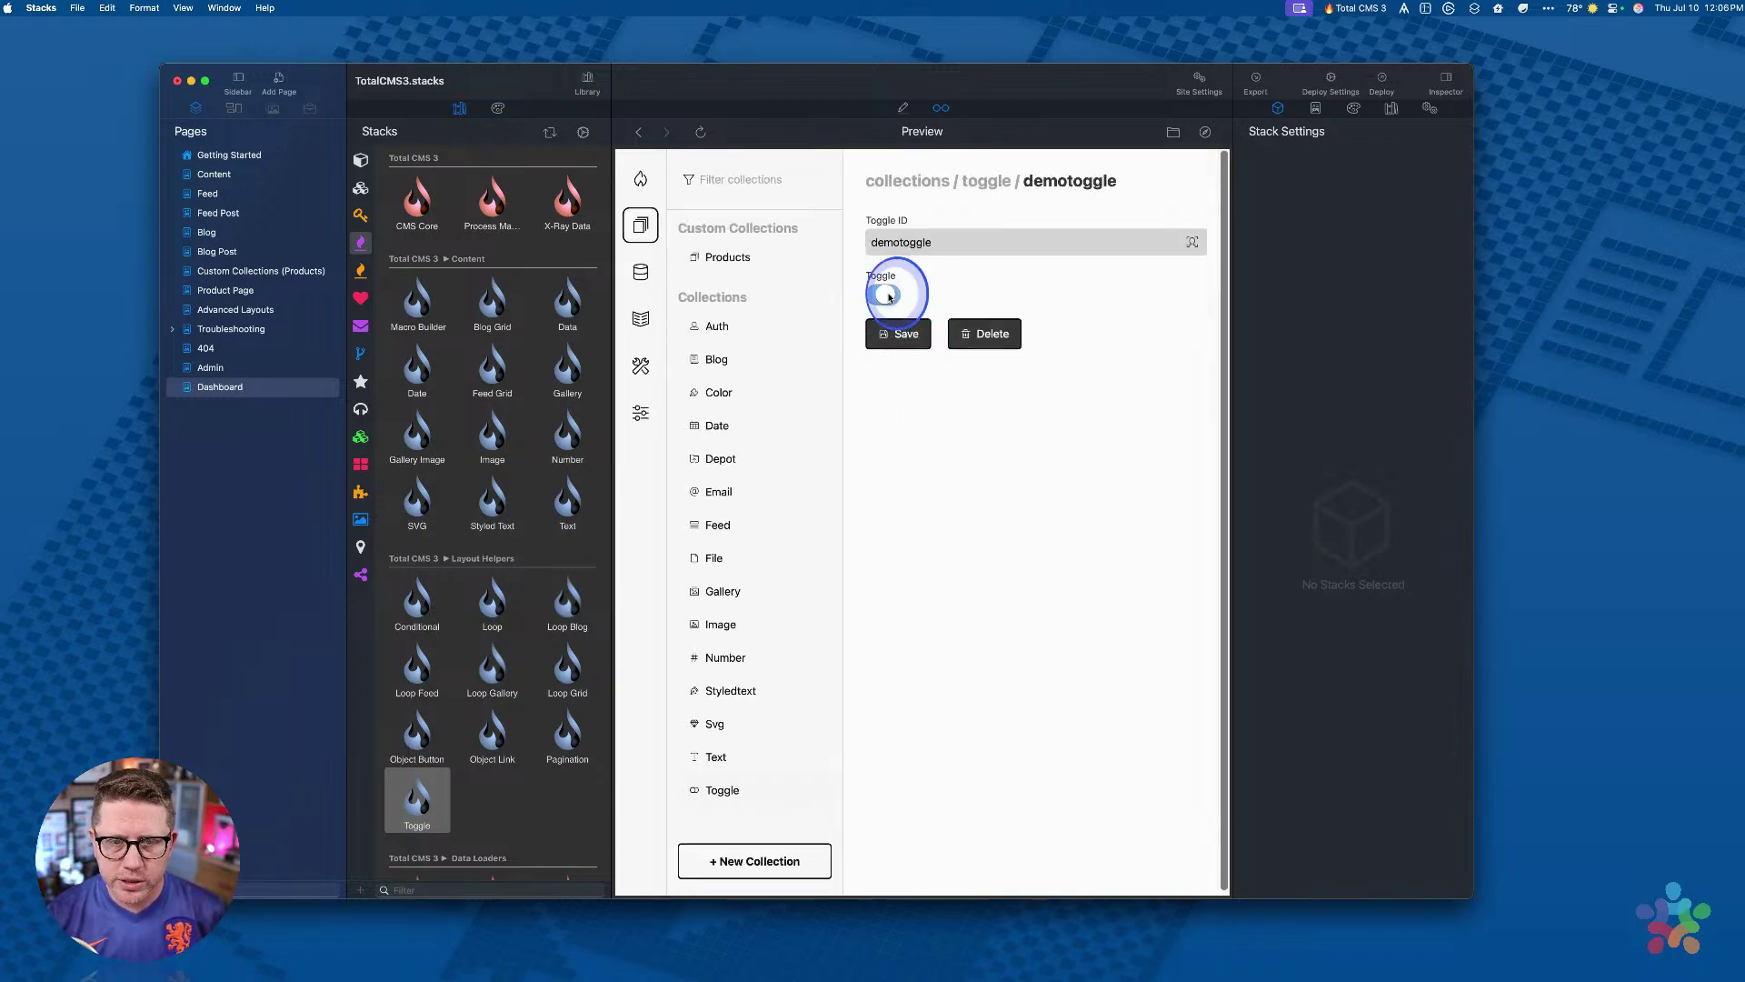
click(903, 334)
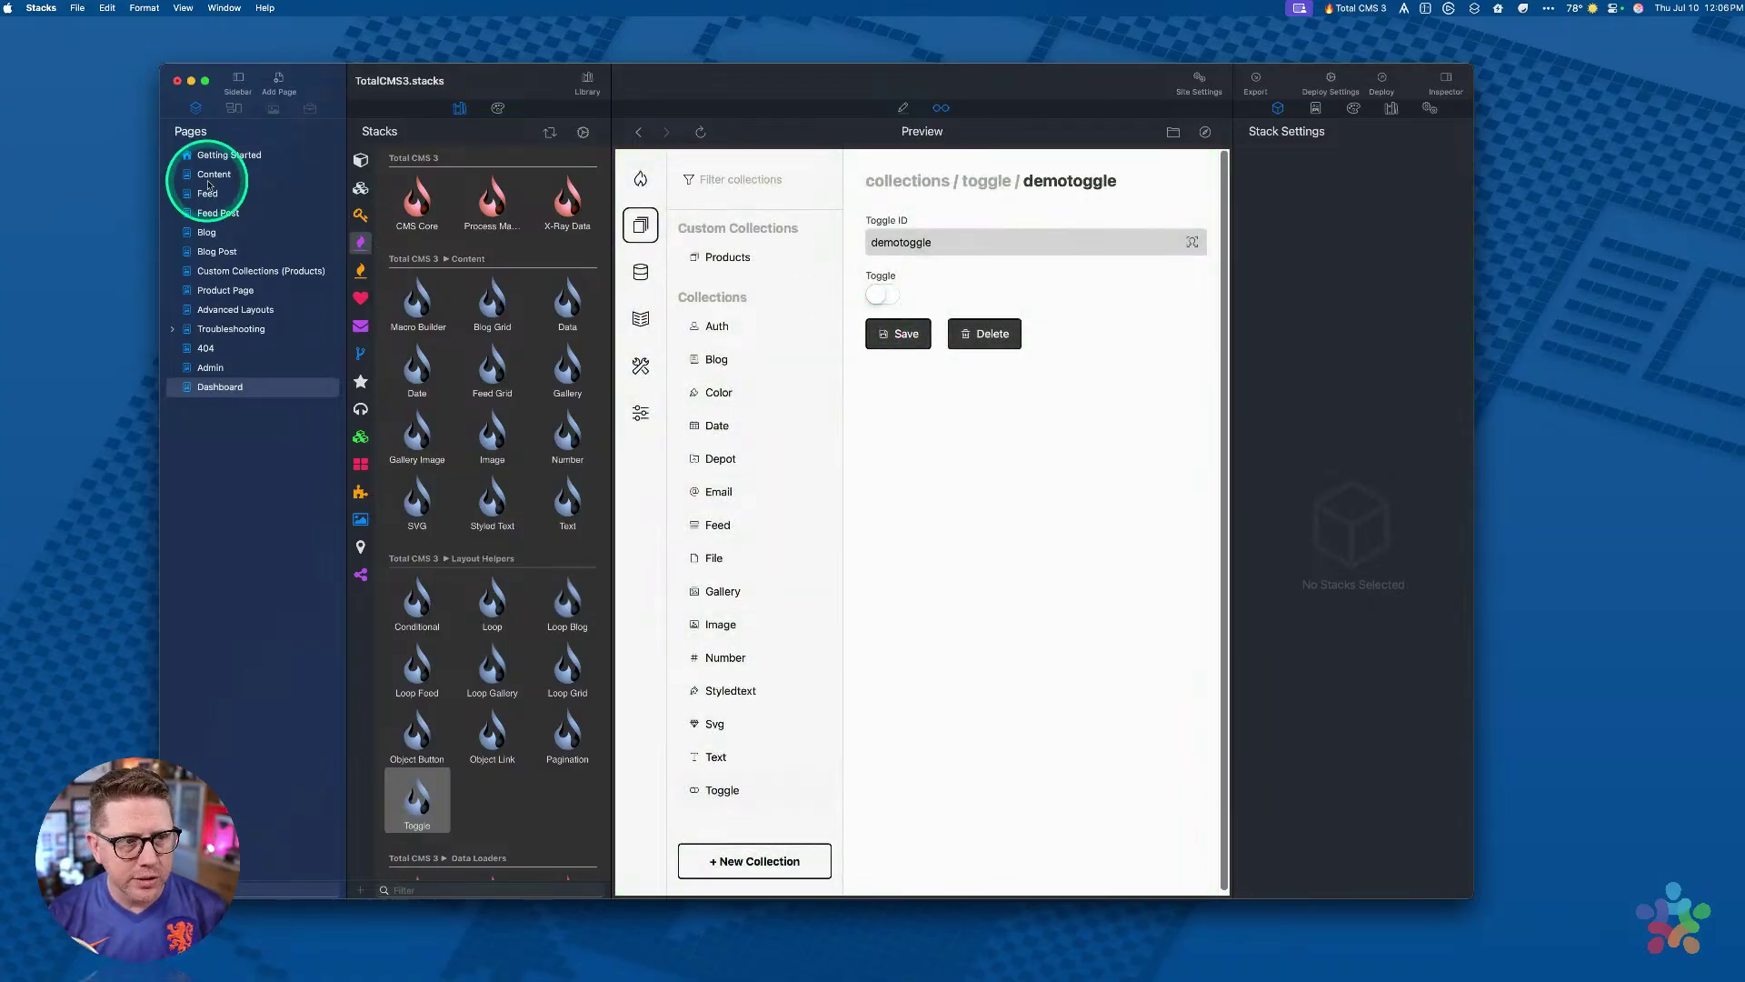
click(264, 174)
Step: Scroll the Content page preview to confirm 'Toggle is Off', then go back to Edit mode
click(761, 325)
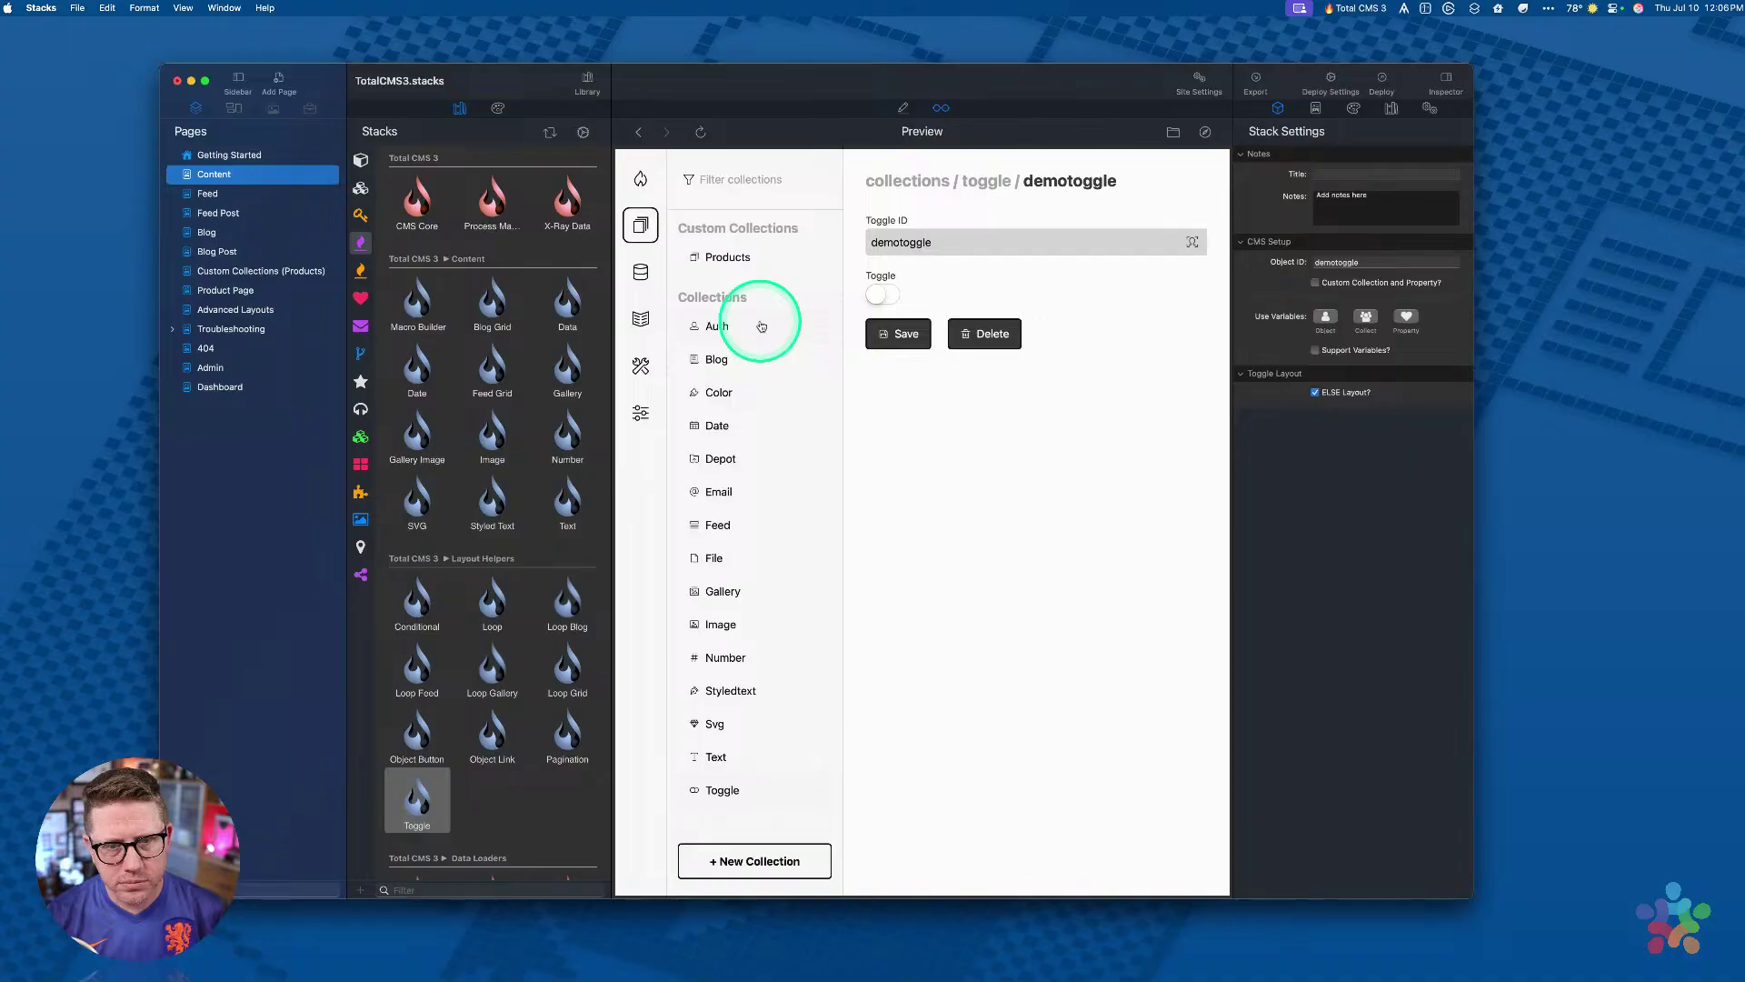
scroll(935, 454, down, 15)
scroll(939, 467, down, 10)
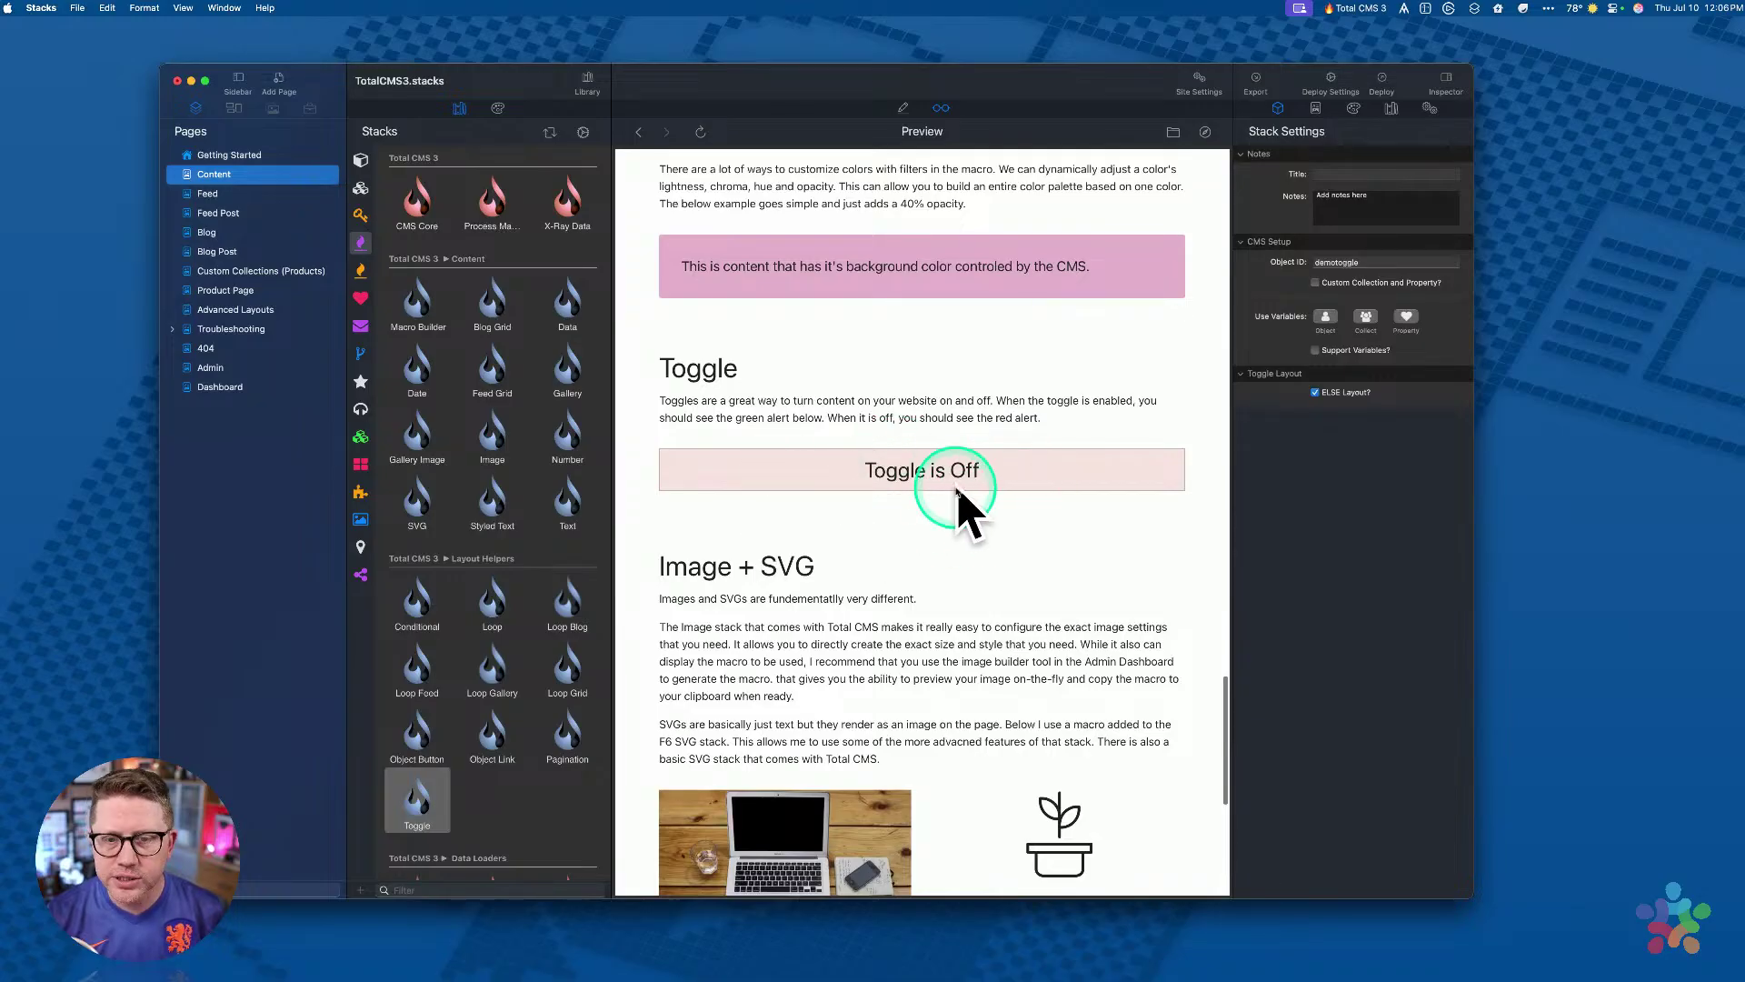
scroll(956, 491, down, 5)
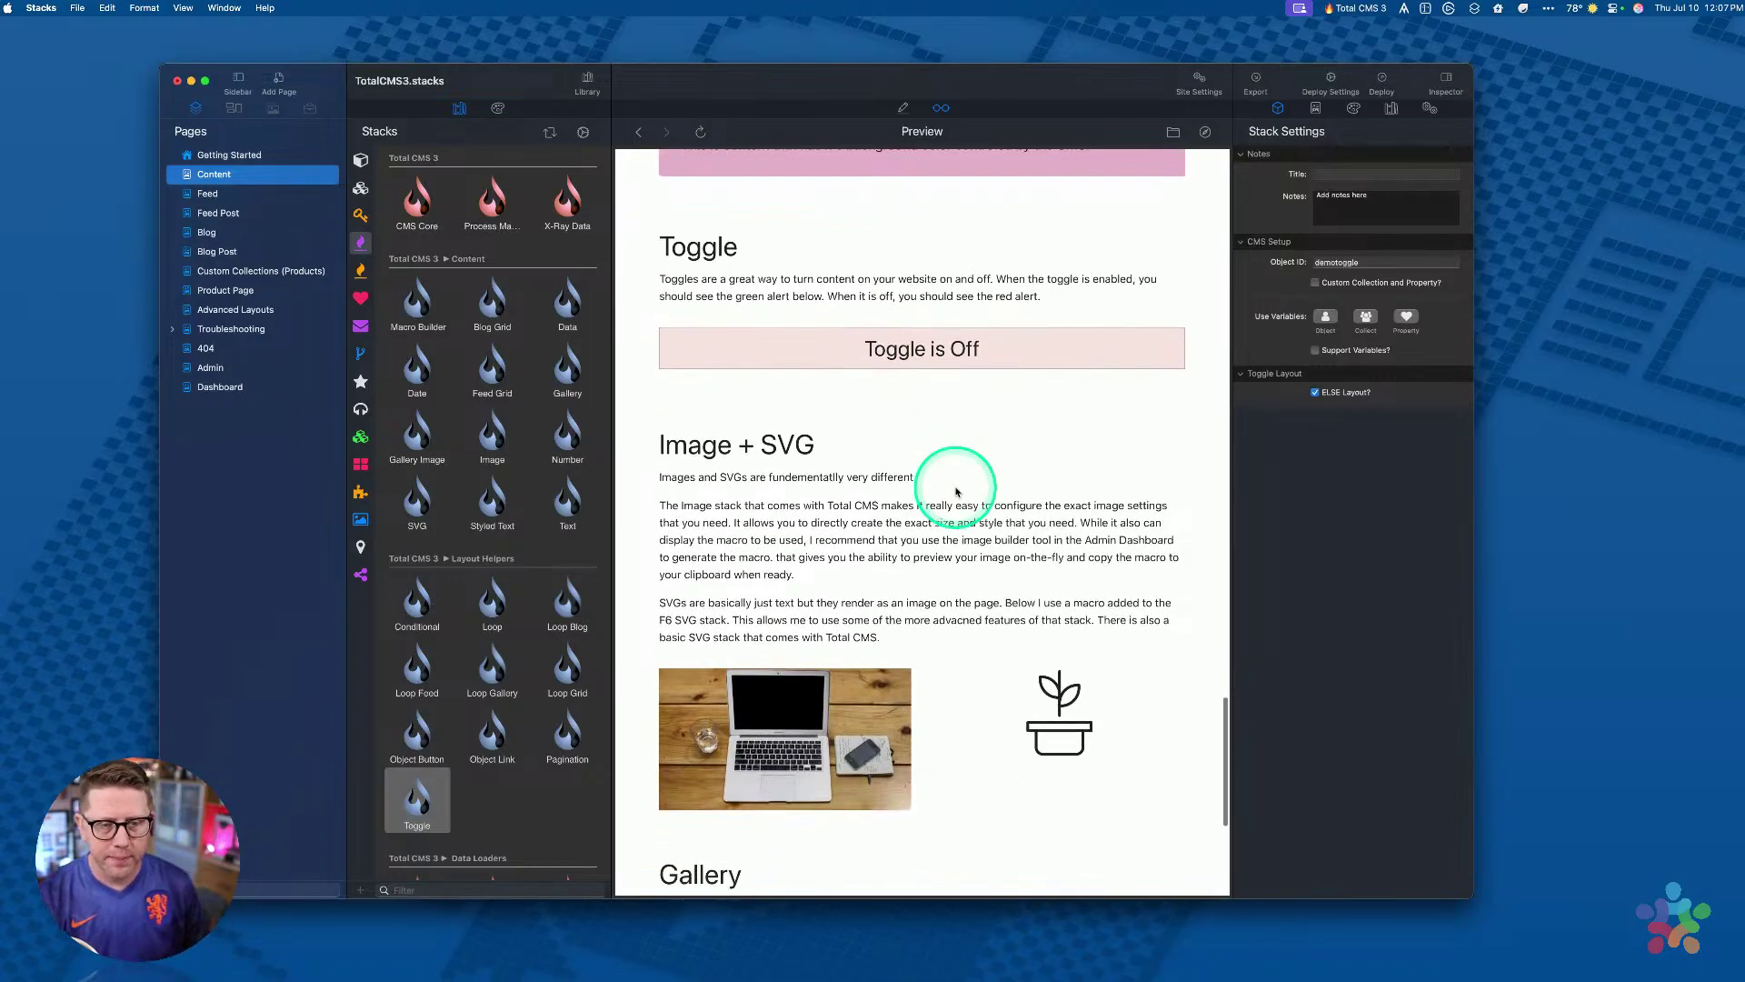
scroll(956, 492, up, 3)
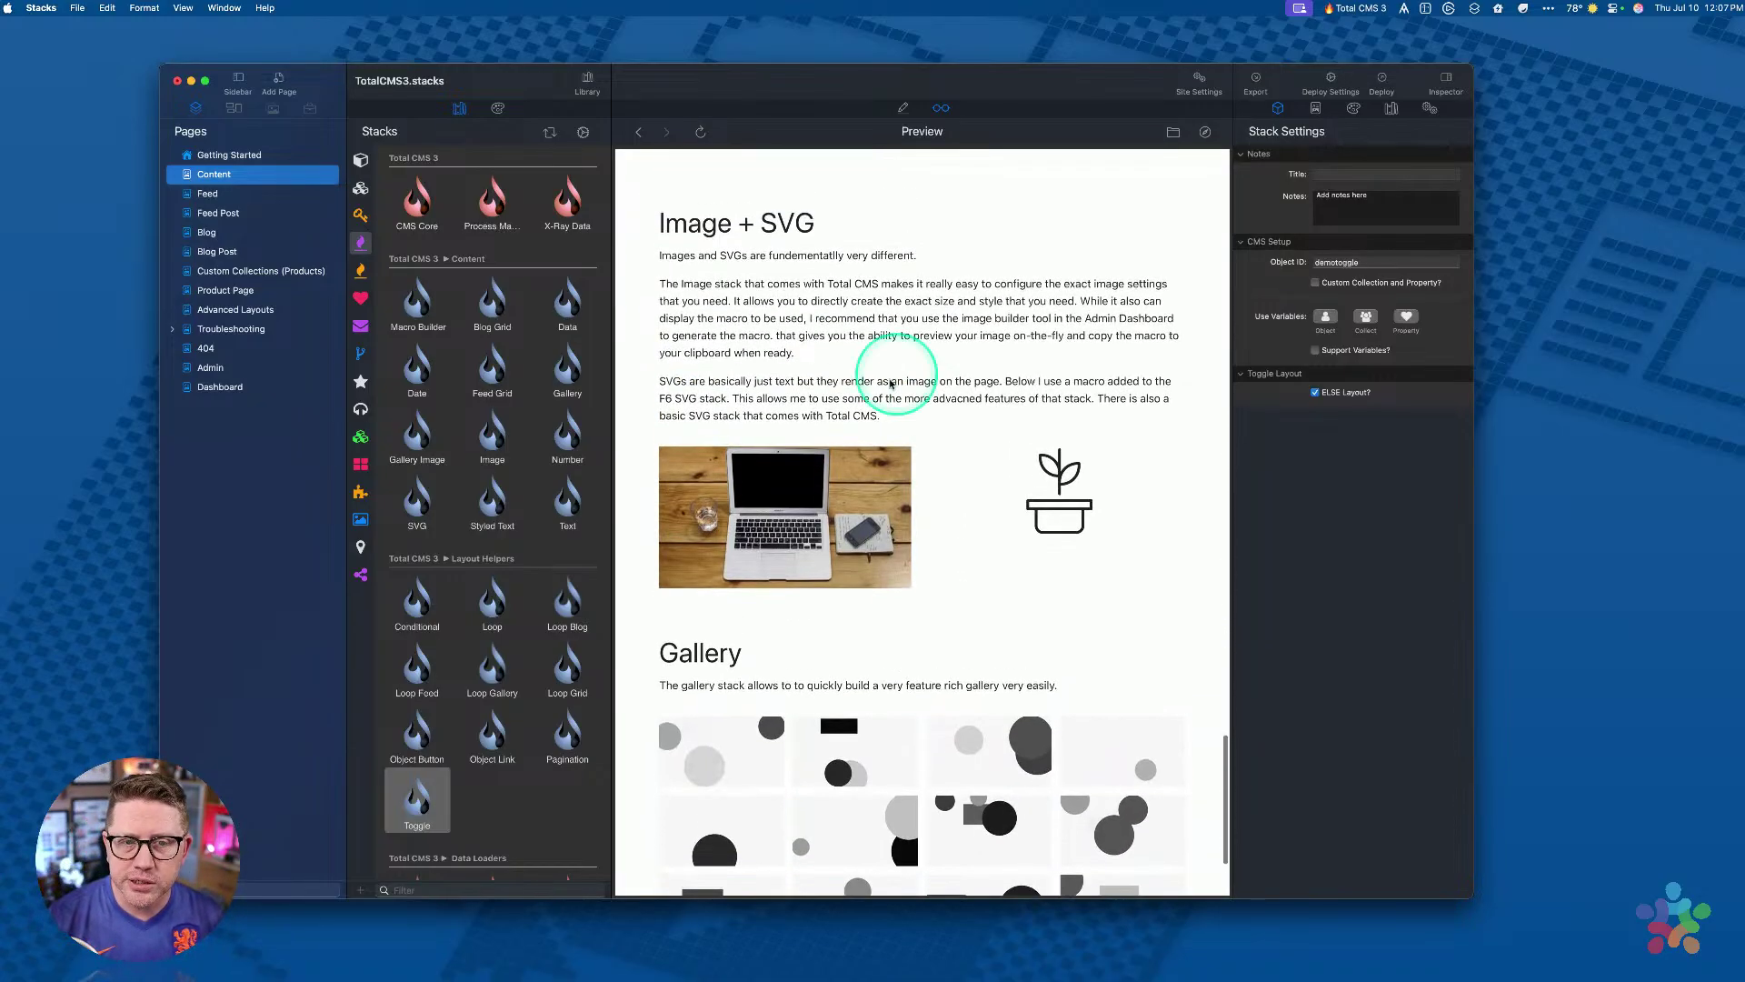
key(super+e)
Step: Select the demoimage Image stack under Image + SVG and check its 600 × 400 px sizing
scroll(951, 446, down, 5)
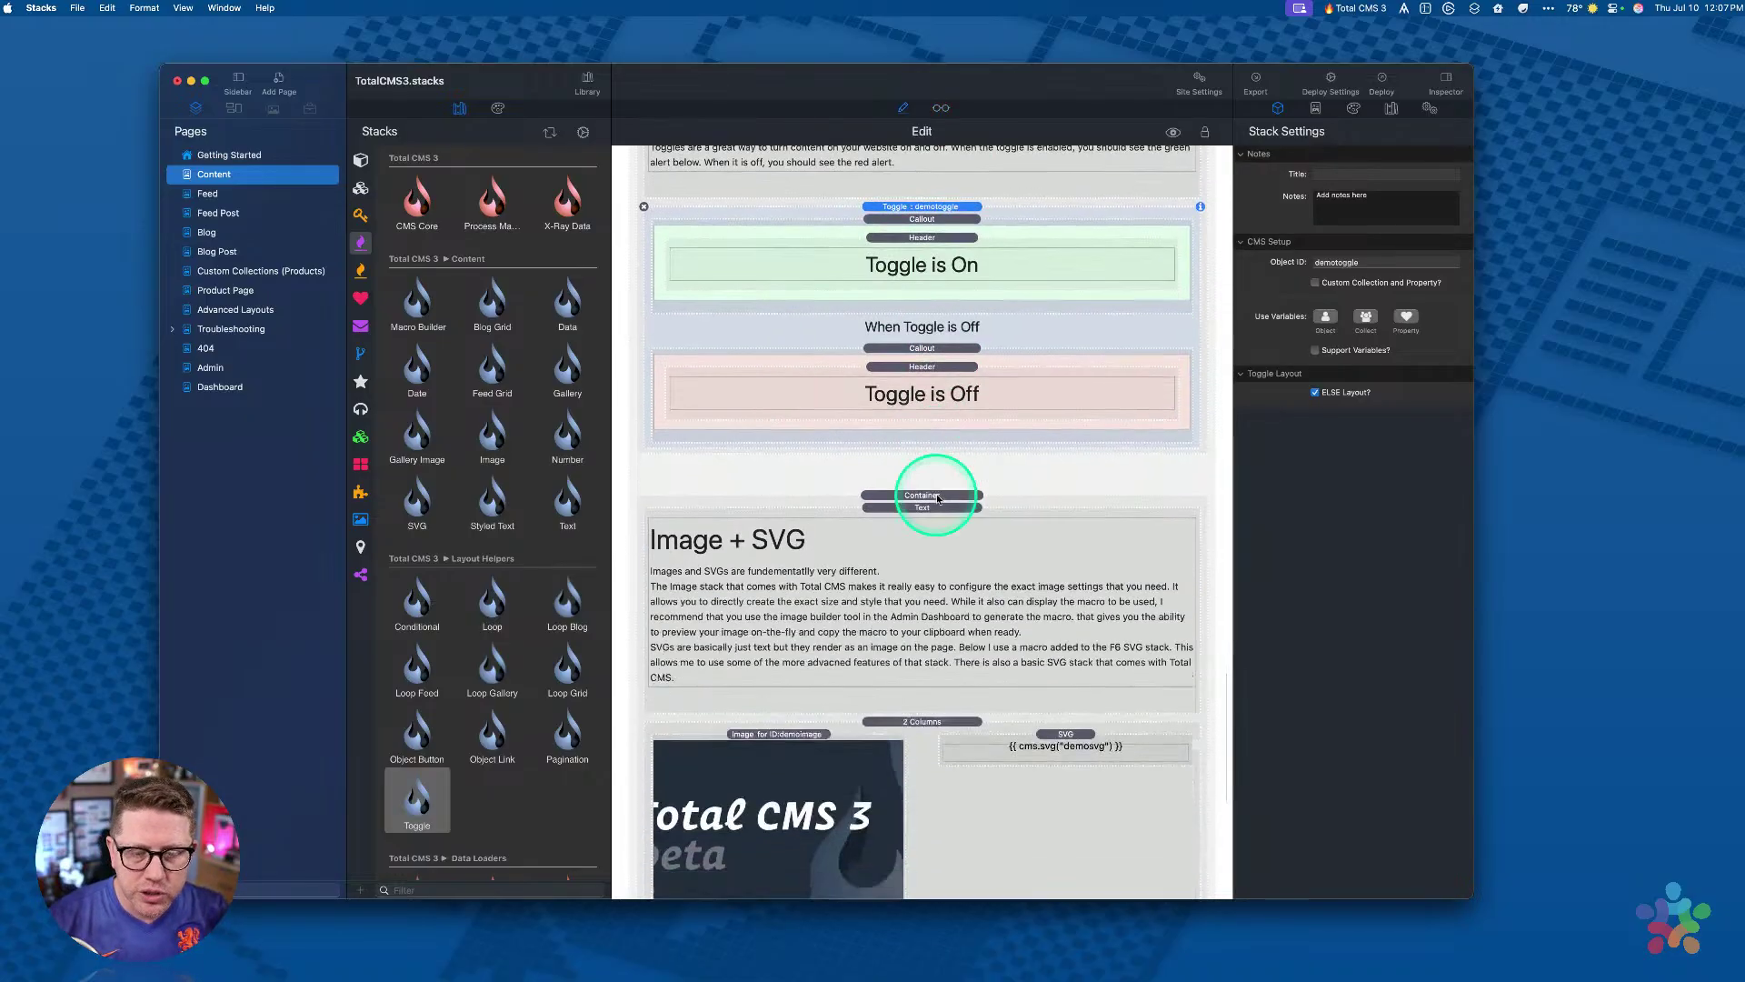
click(927, 489)
scroll(927, 495, down, 2)
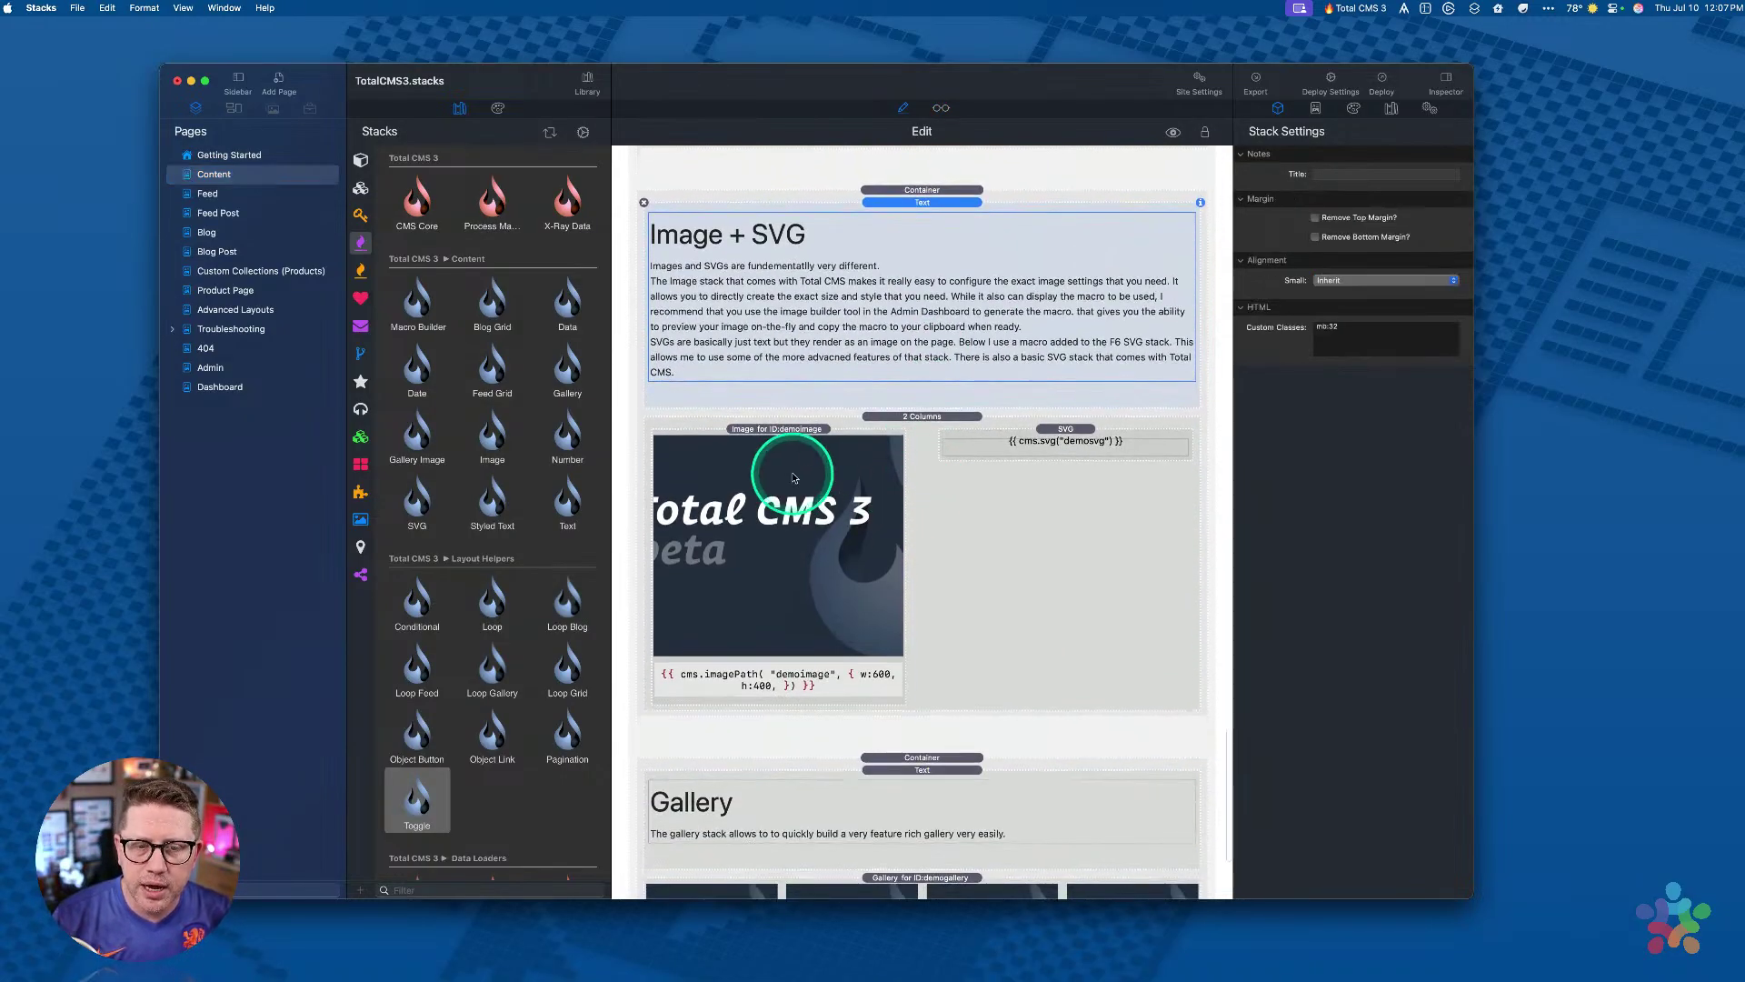
click(766, 473)
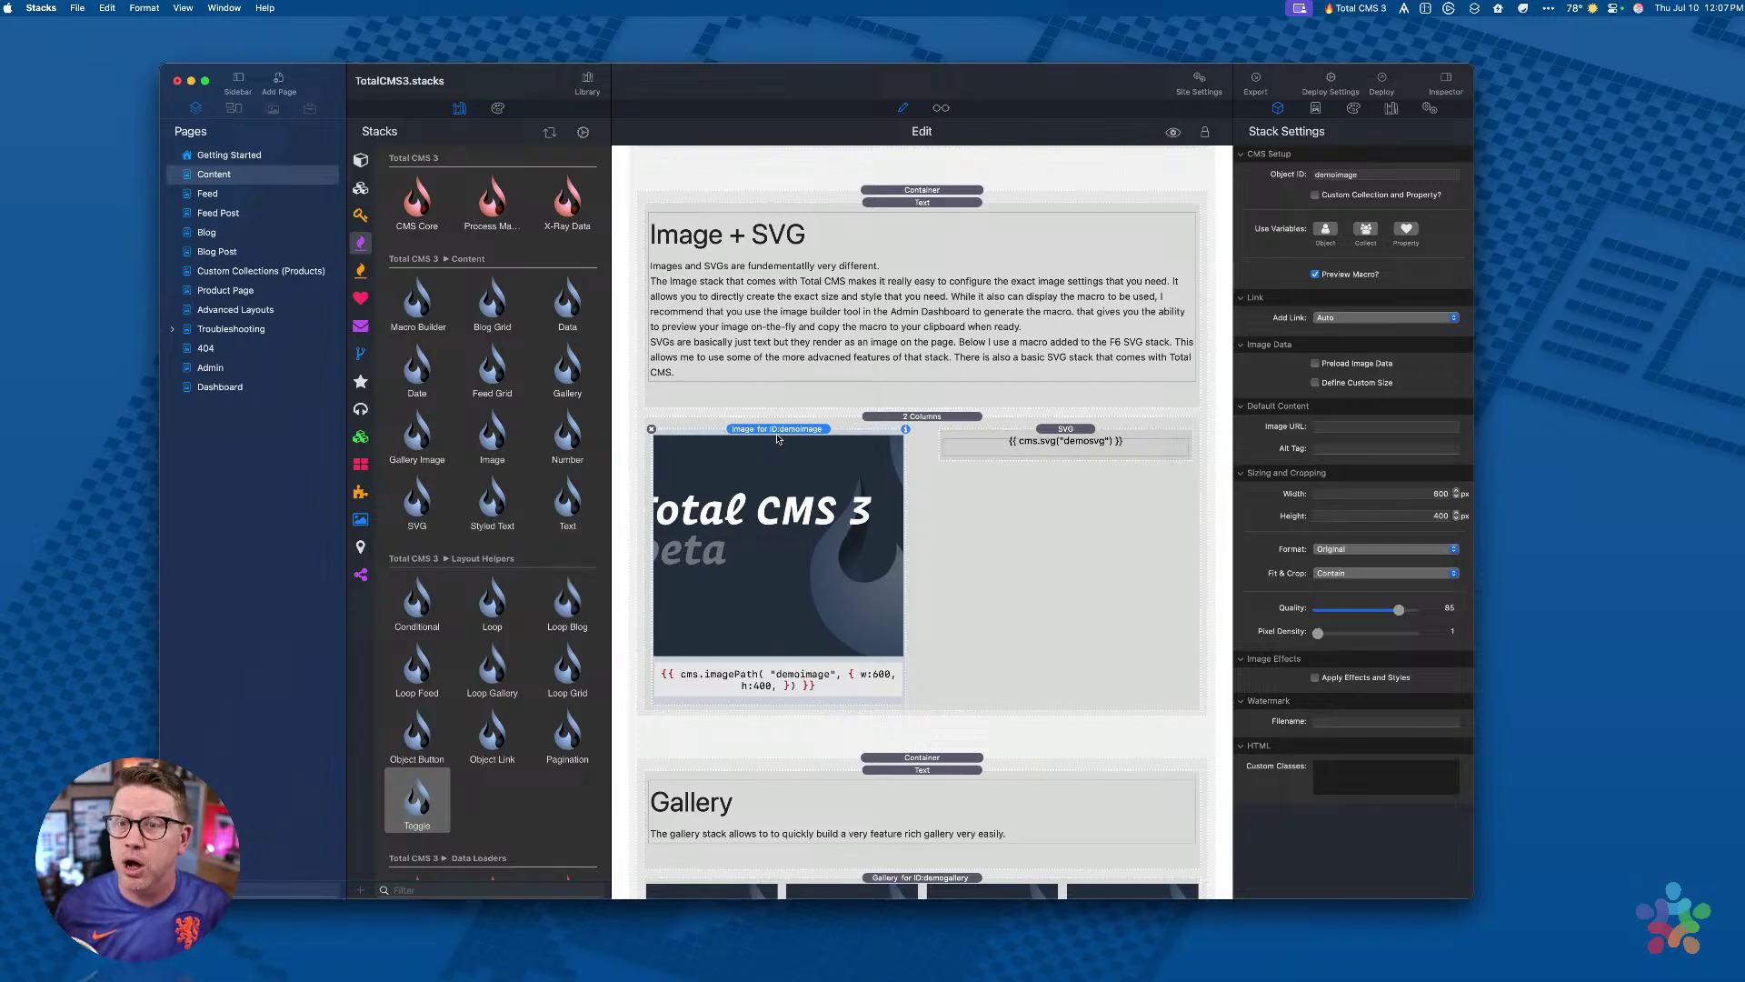
click(1446, 493)
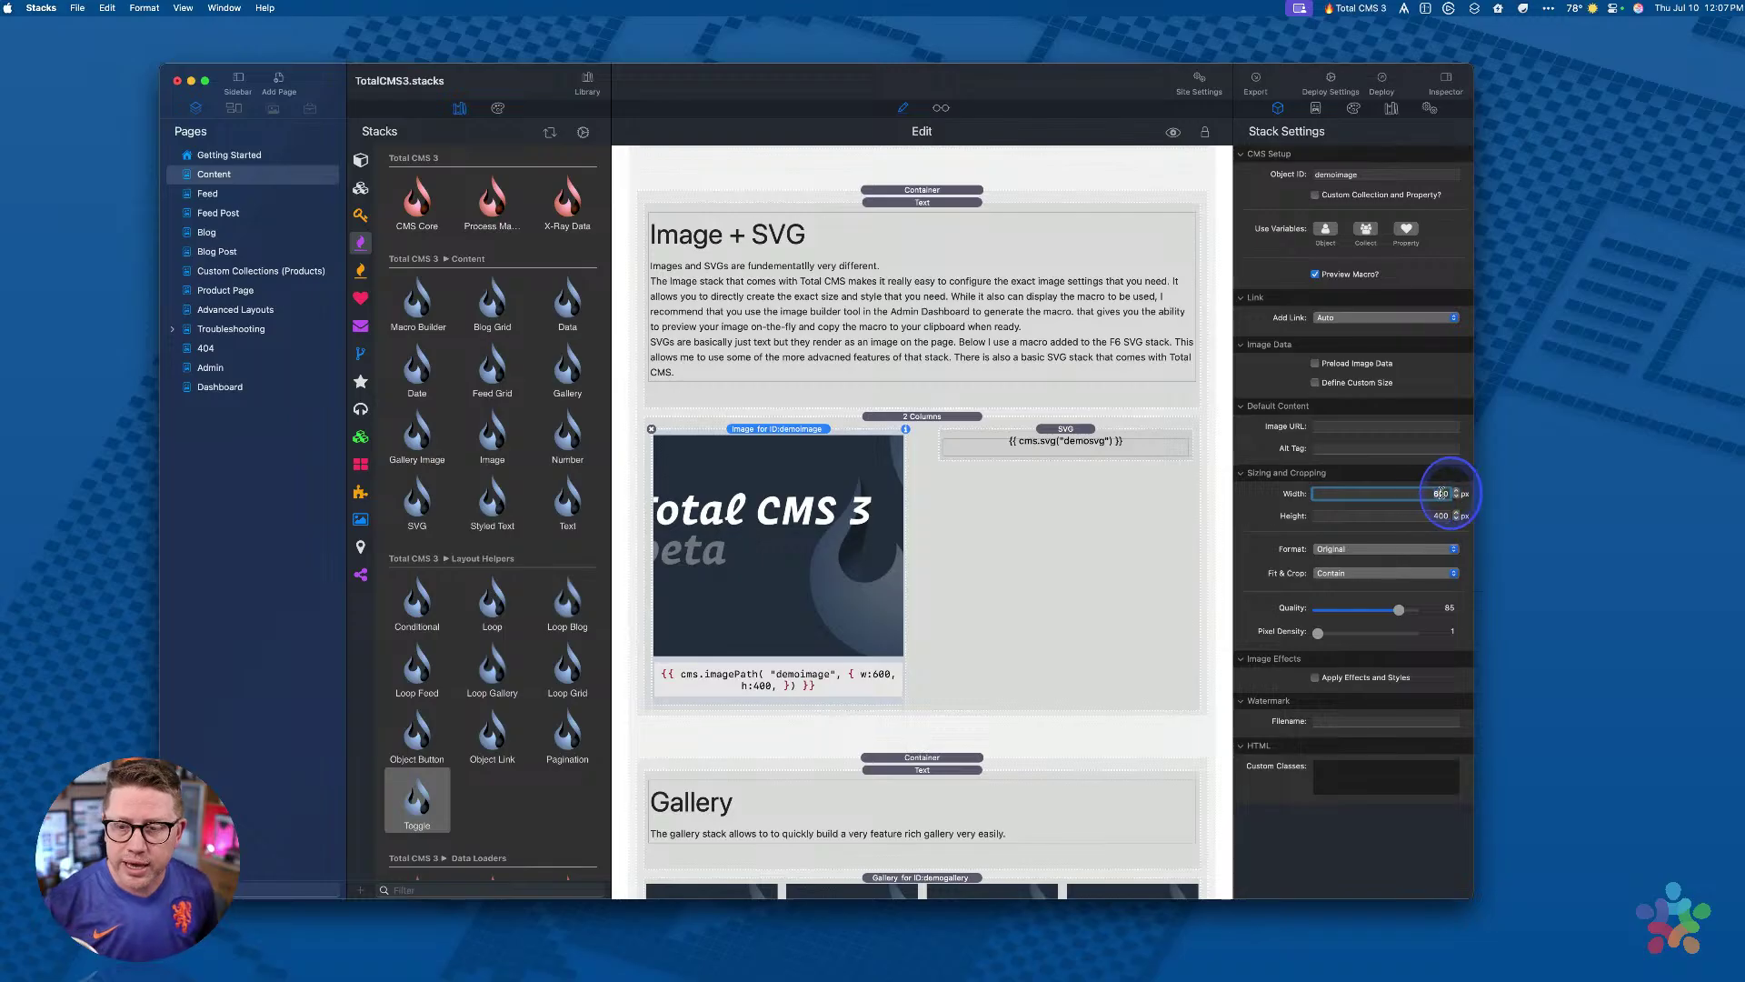
click(1429, 514)
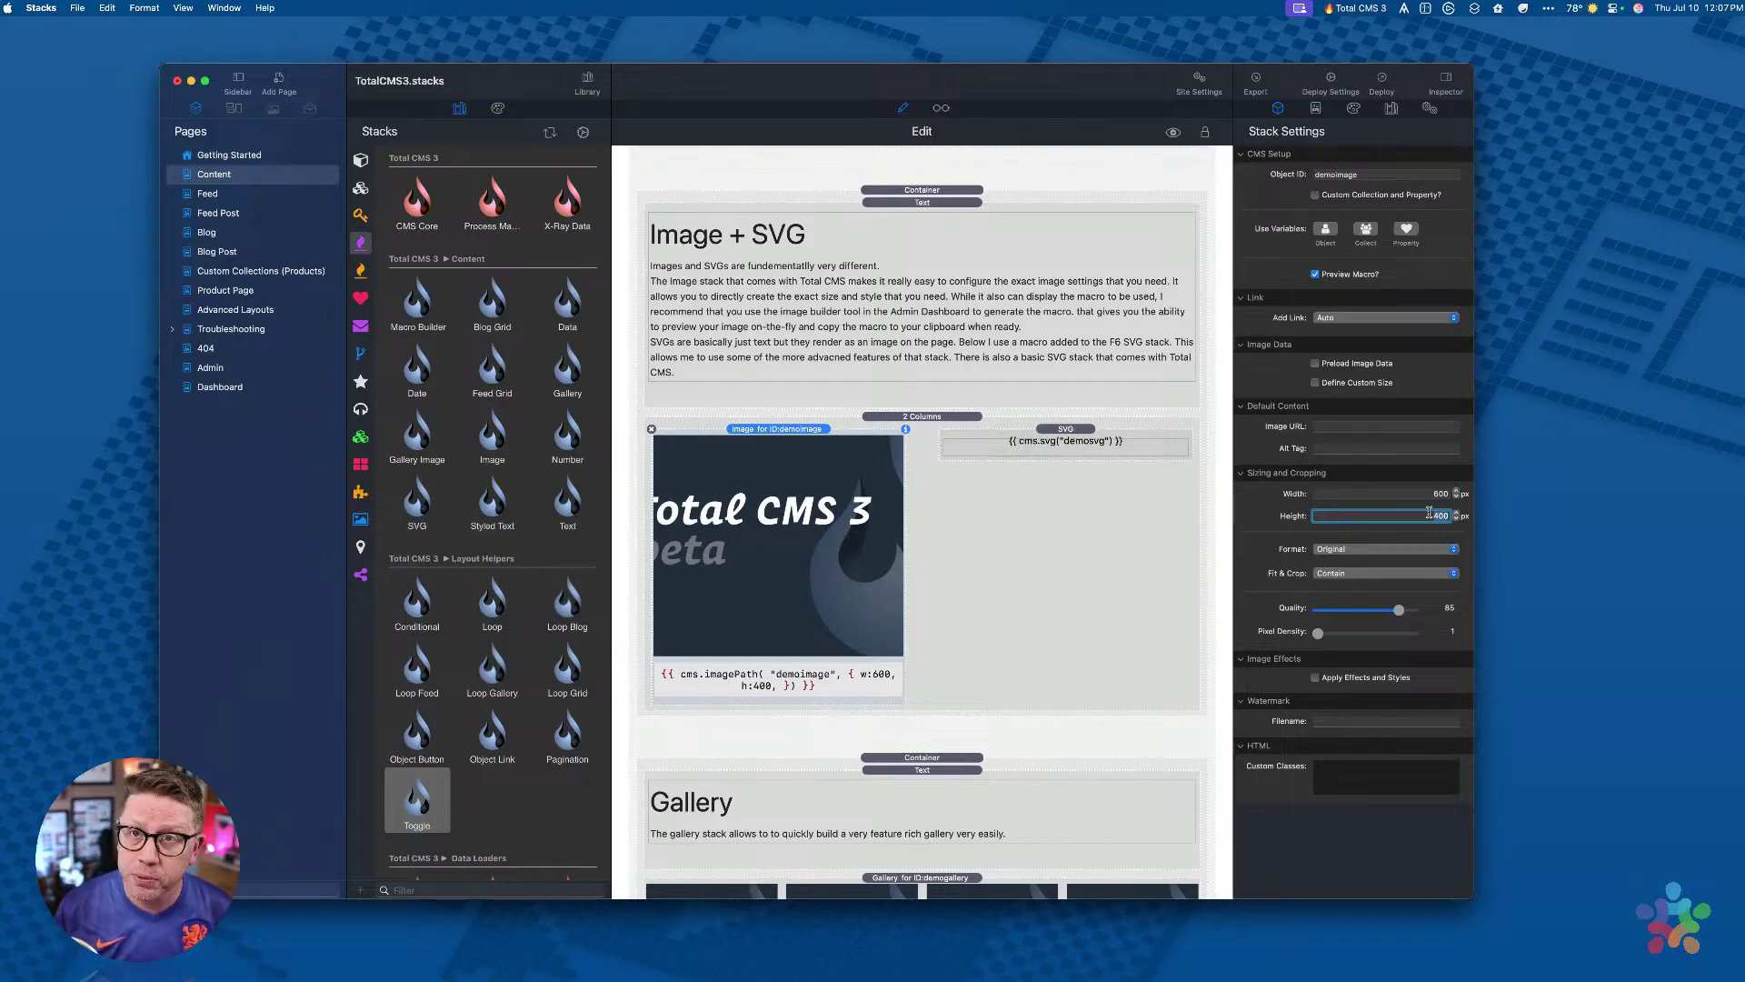
click(1035, 490)
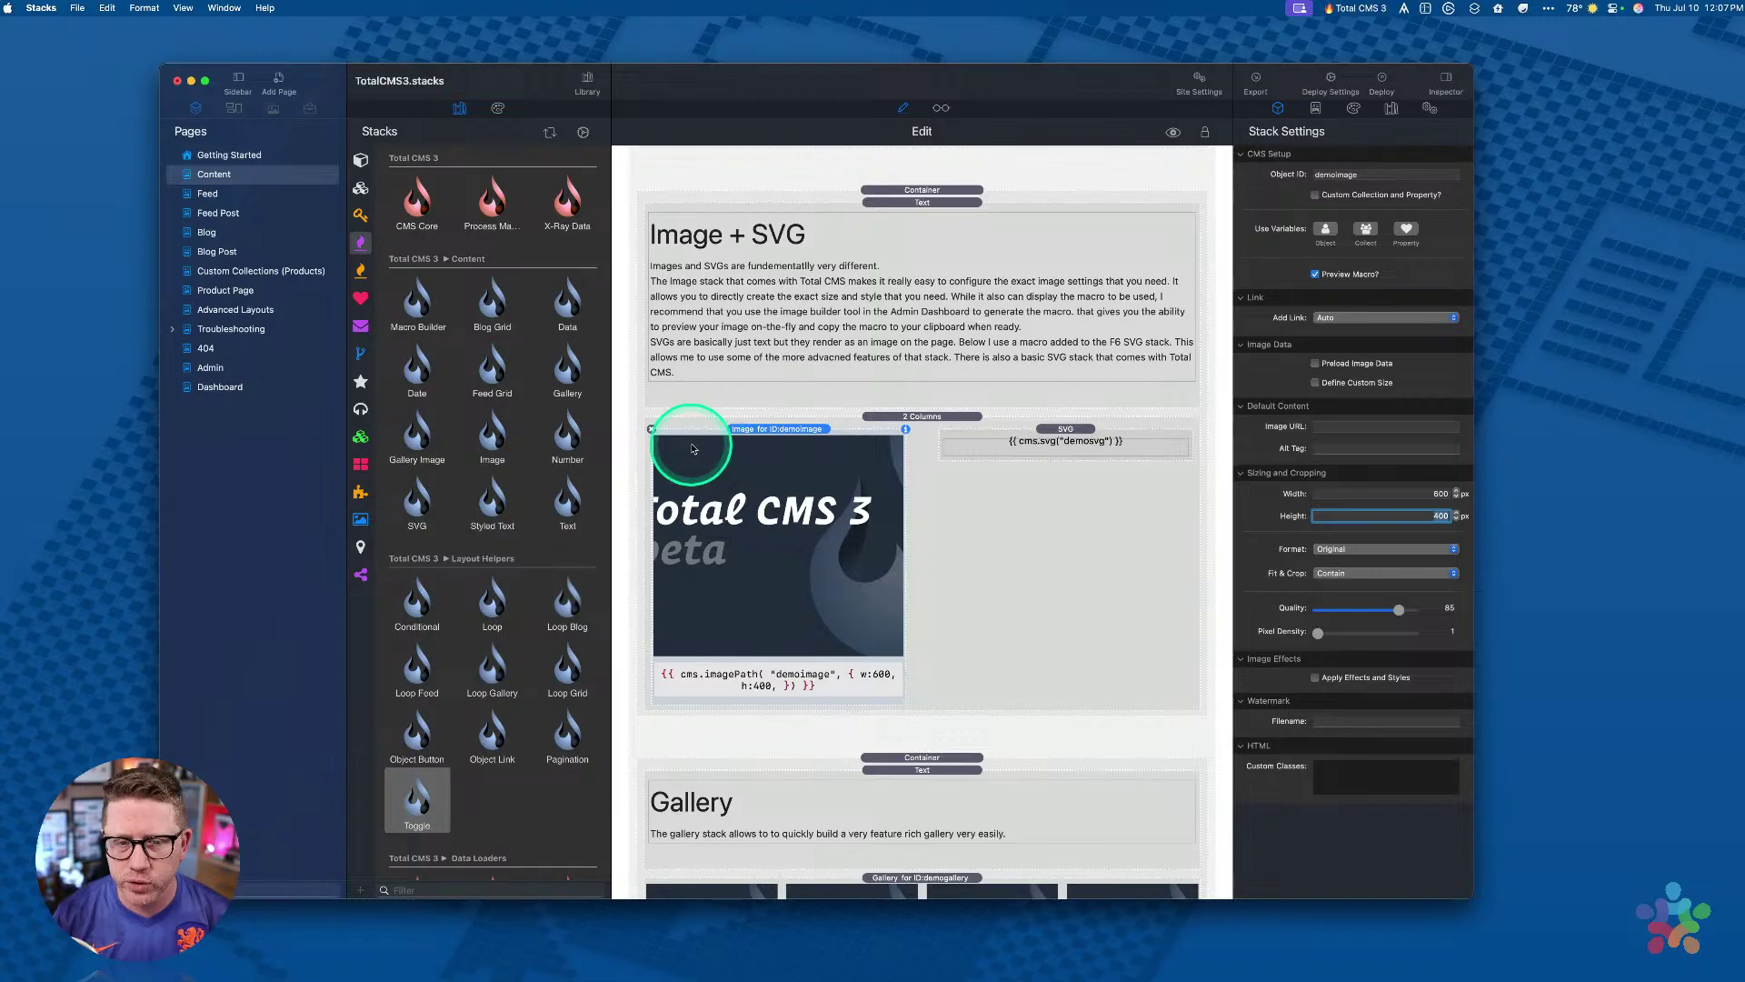
Step: Open the demosvg macro text for editing and close the editor without changes
click(1056, 440)
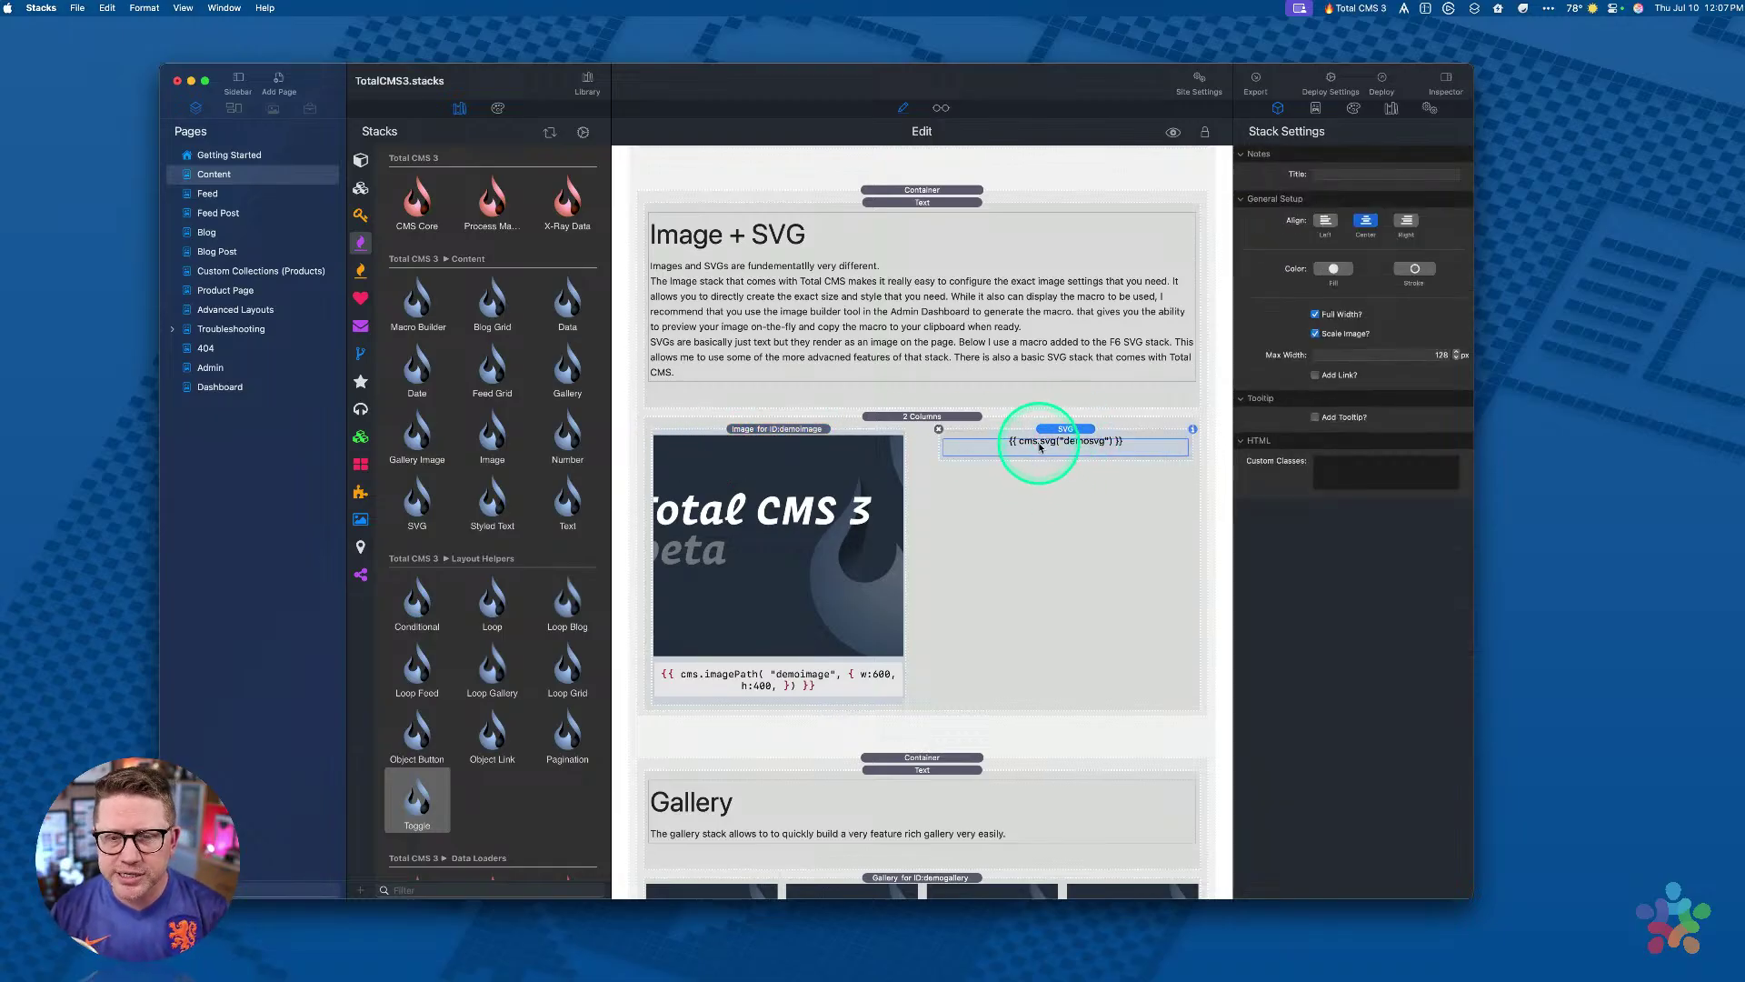
double_click(1043, 446)
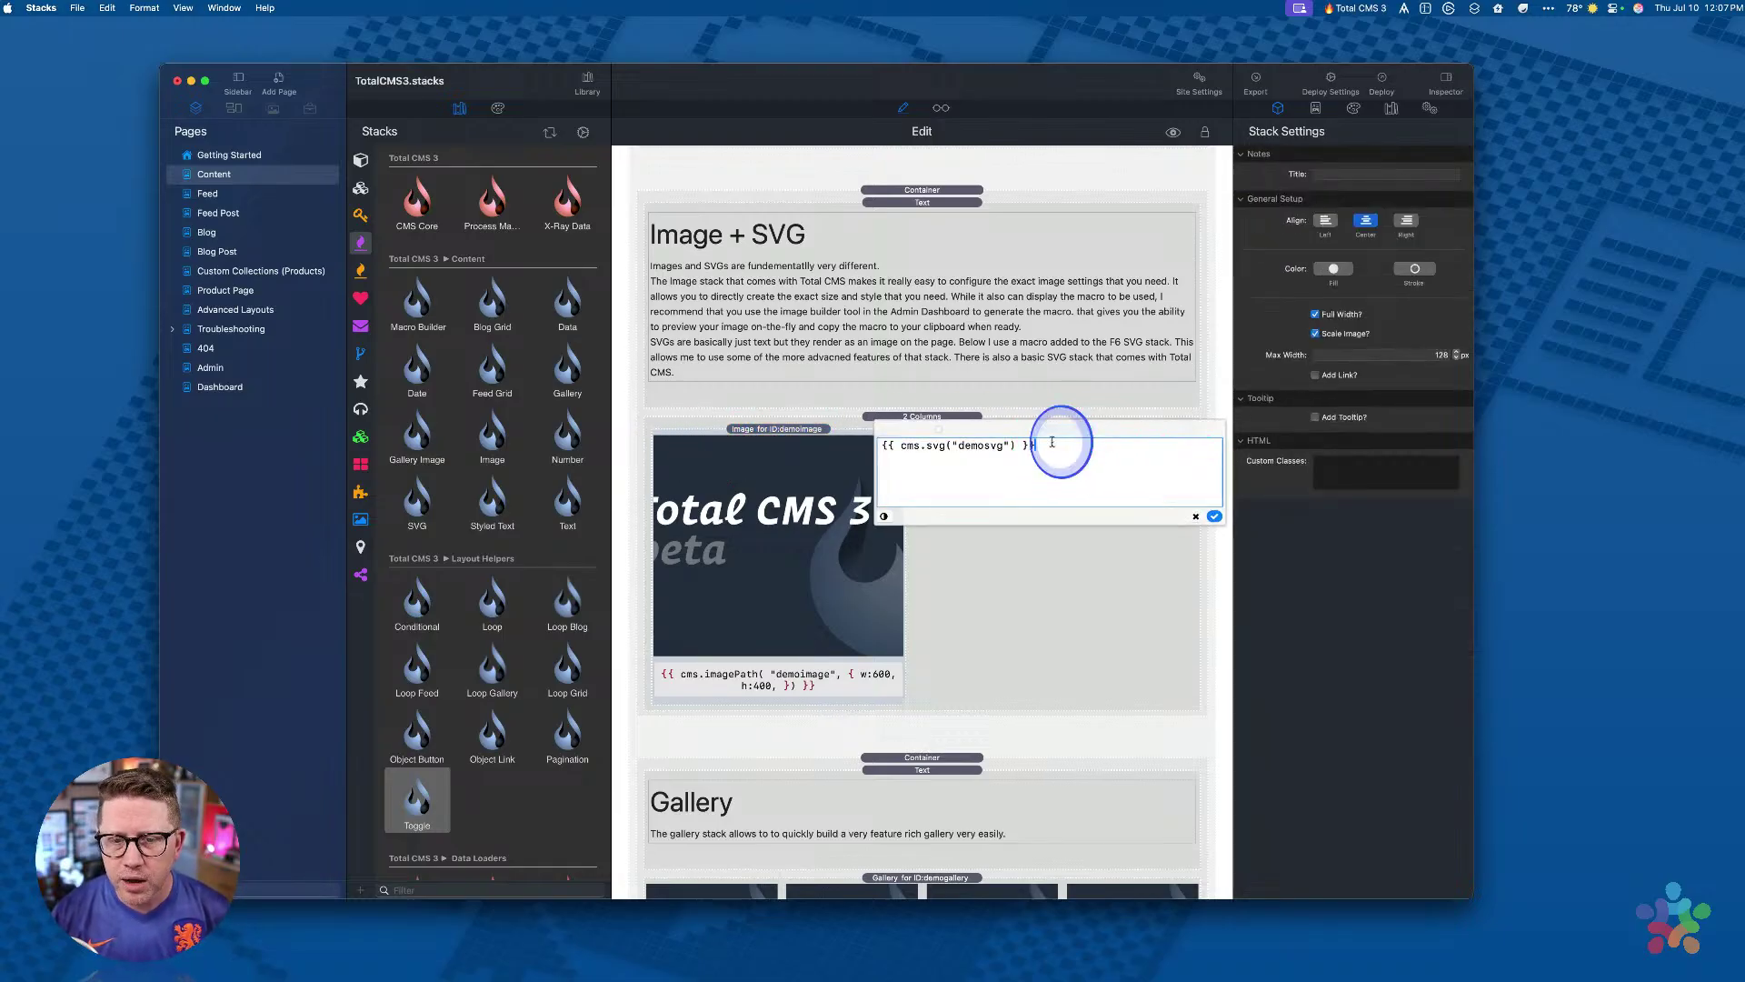
triple_click(1055, 442)
click(1196, 517)
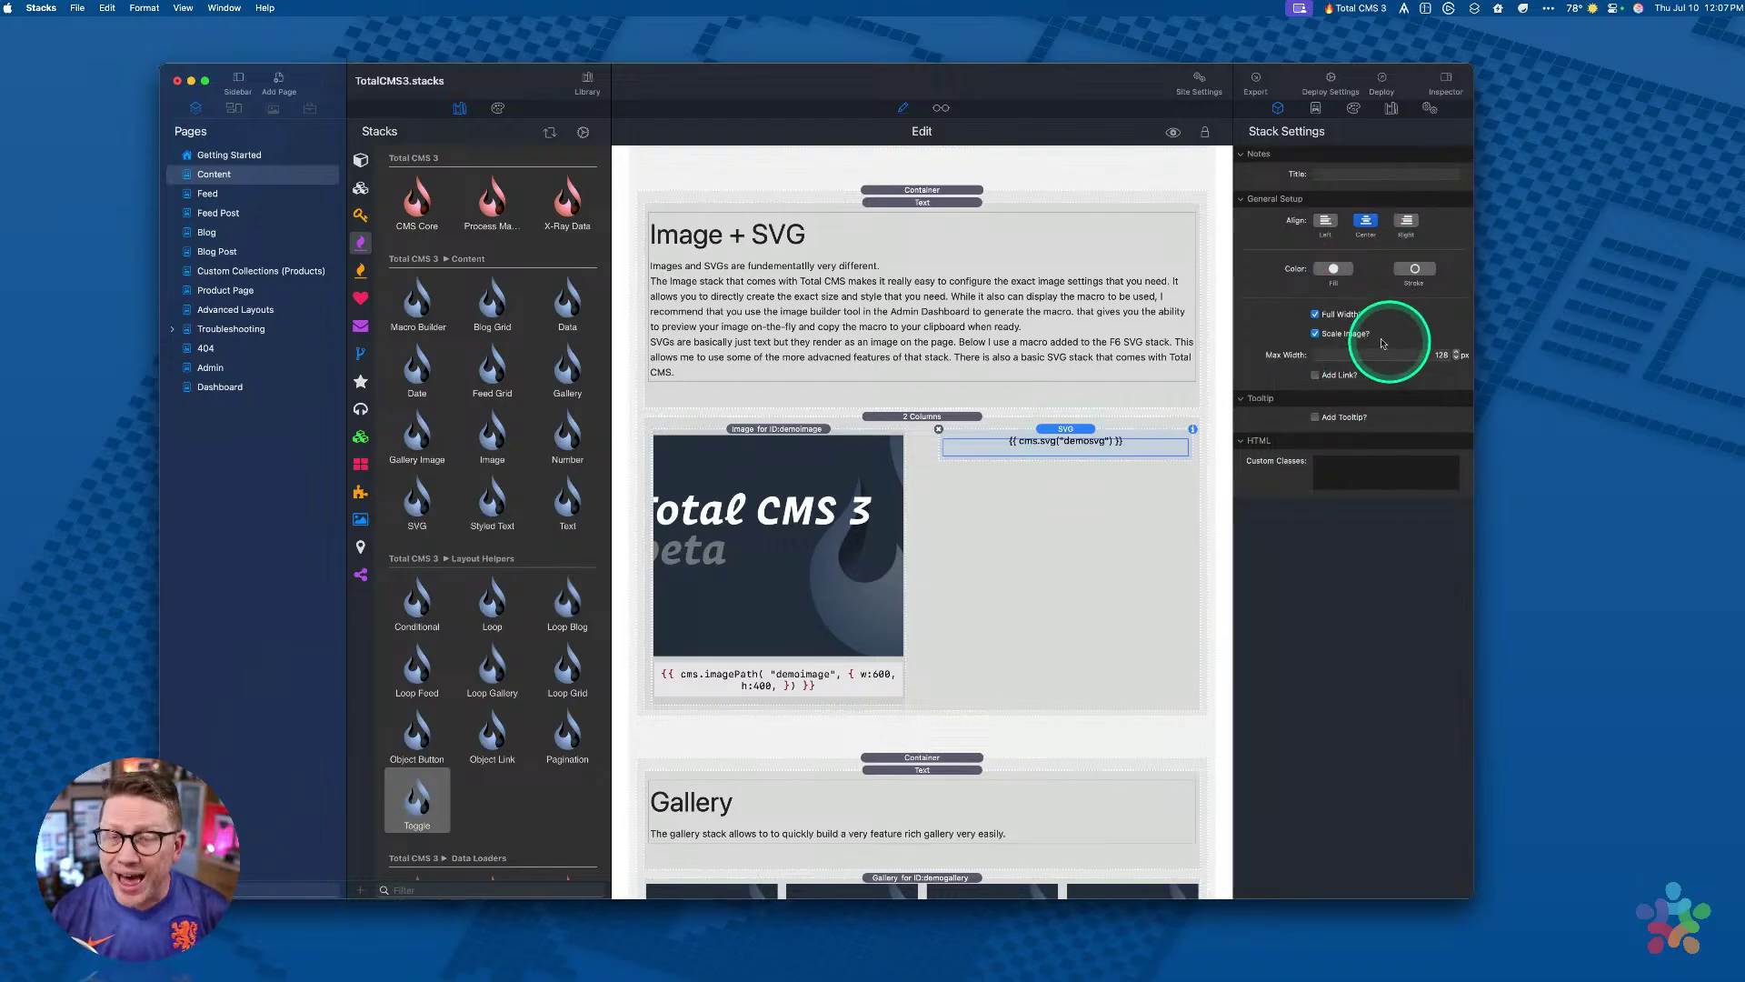
Step: Check the demogallery Gallery stack's Object ID, then preview the page and click a gallery tile
scroll(1043, 304, down, 5)
click(948, 716)
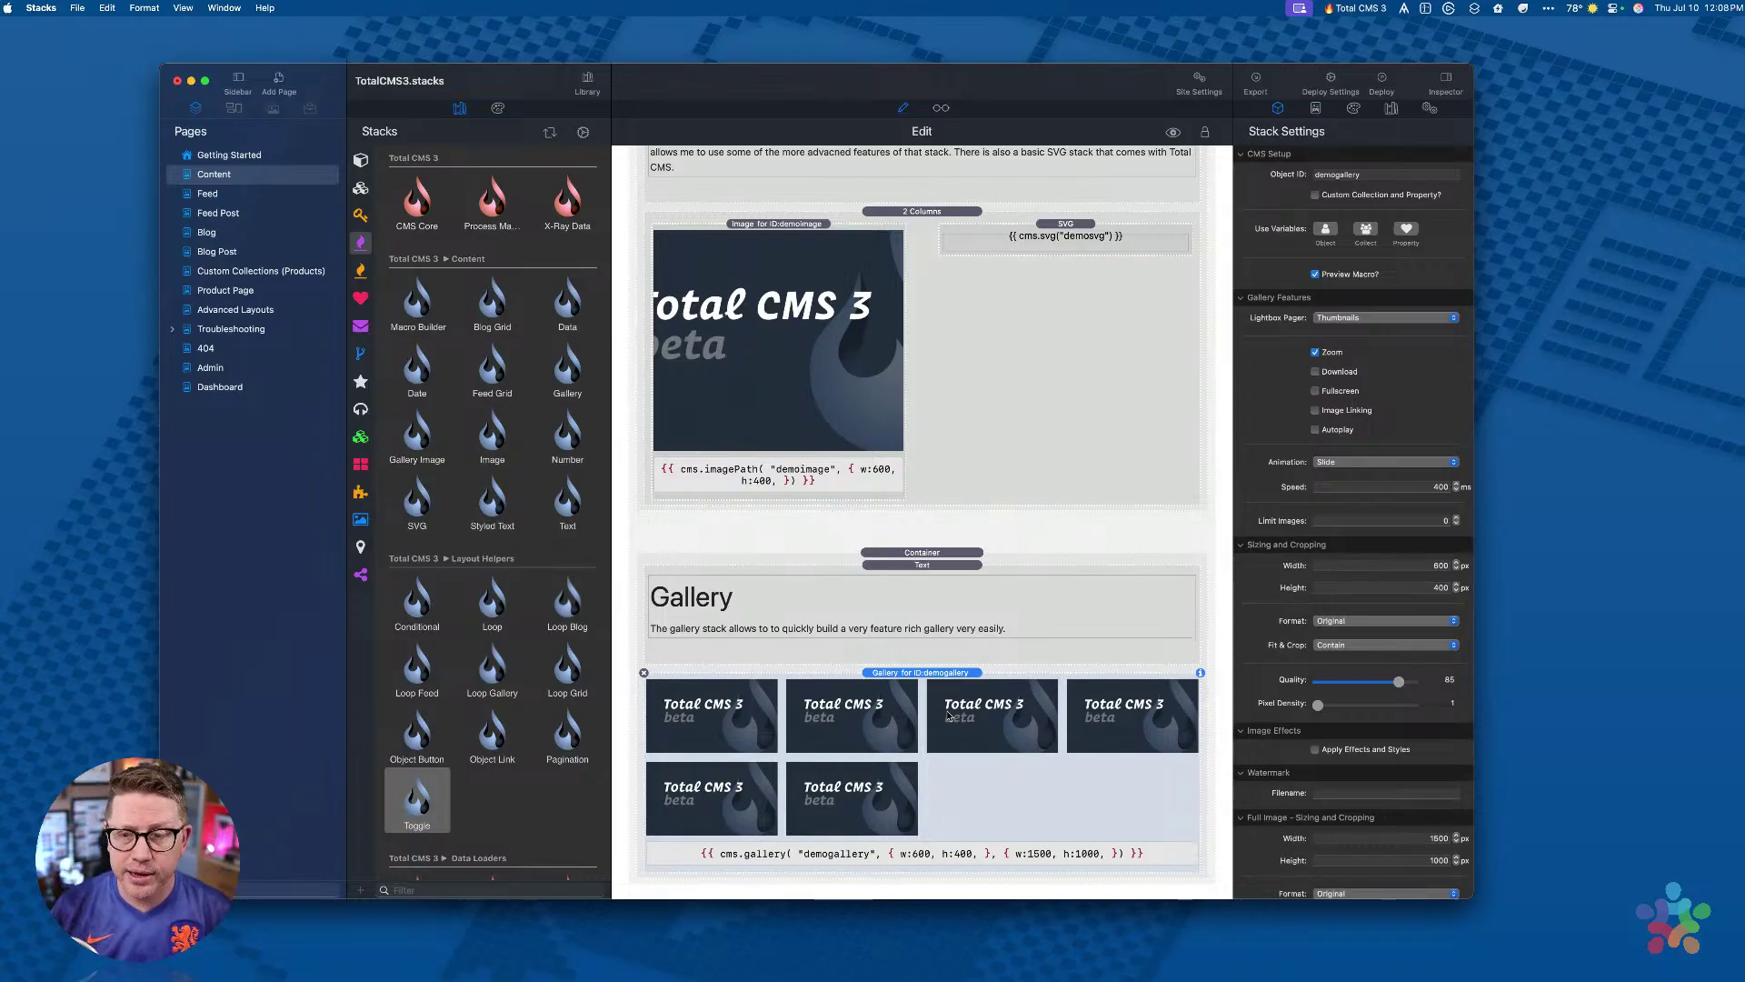
double_click(1369, 173)
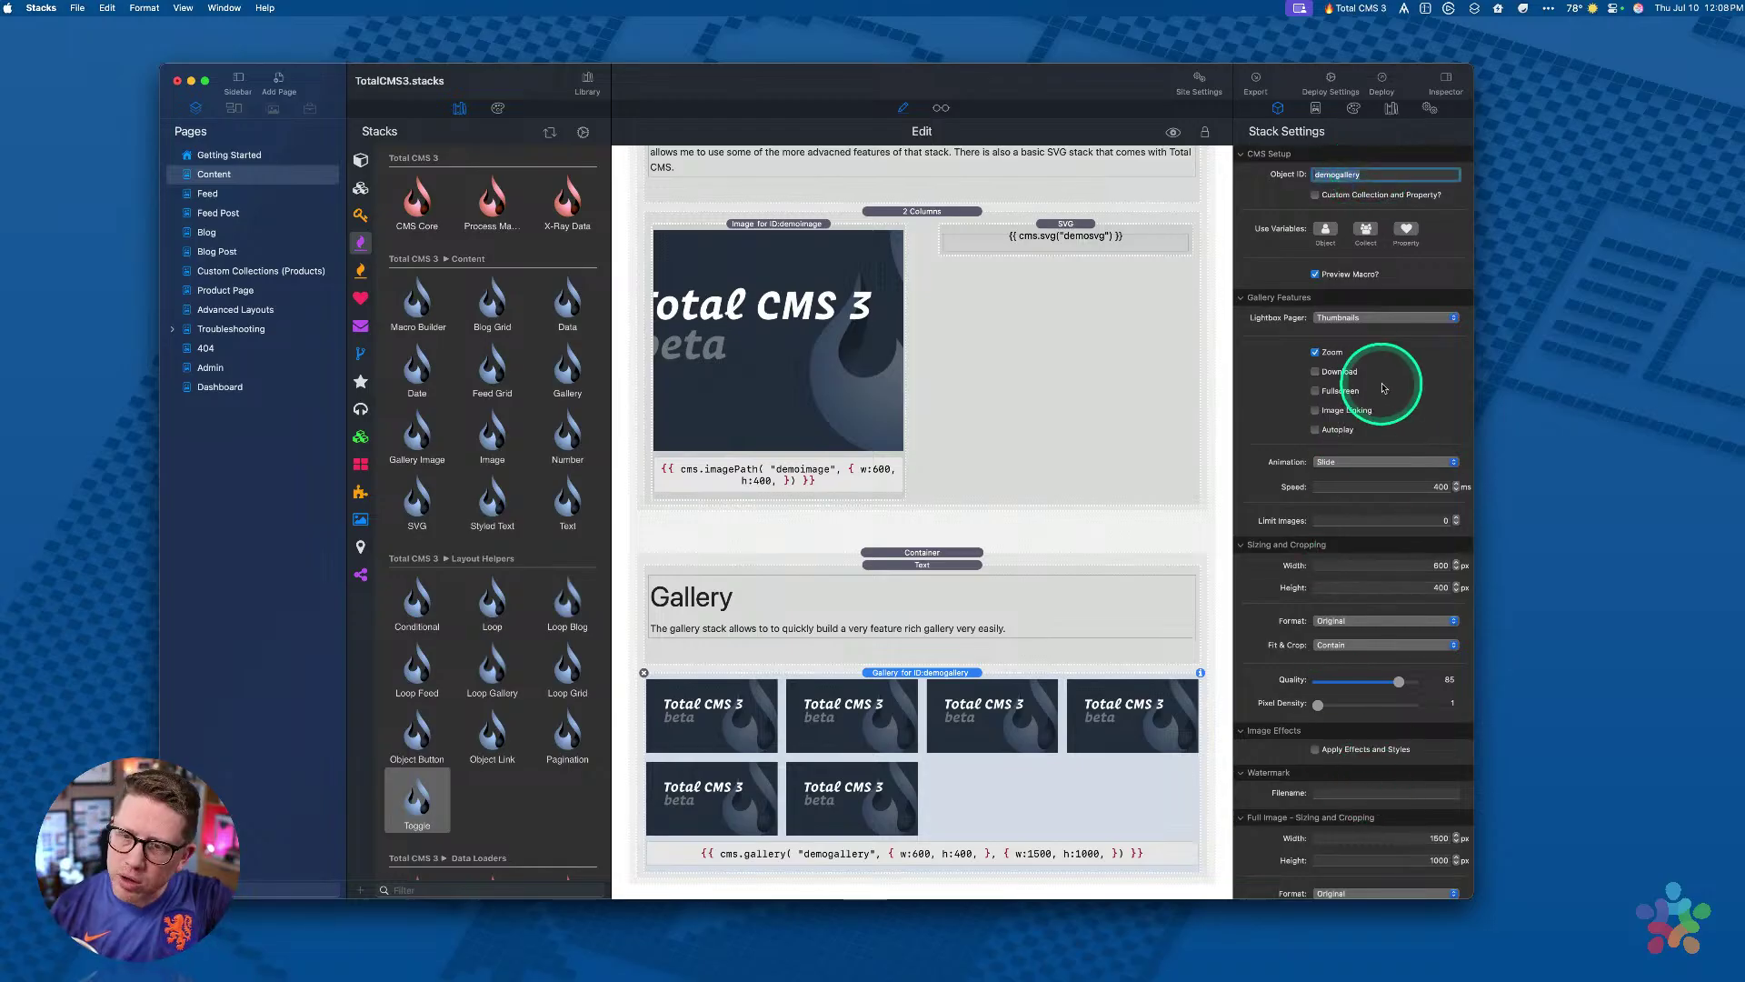
key(super+r)
scroll(999, 611, down, 3)
click(989, 587)
Step: Step through several gallery images in the lightbox, then close it
click(1201, 511)
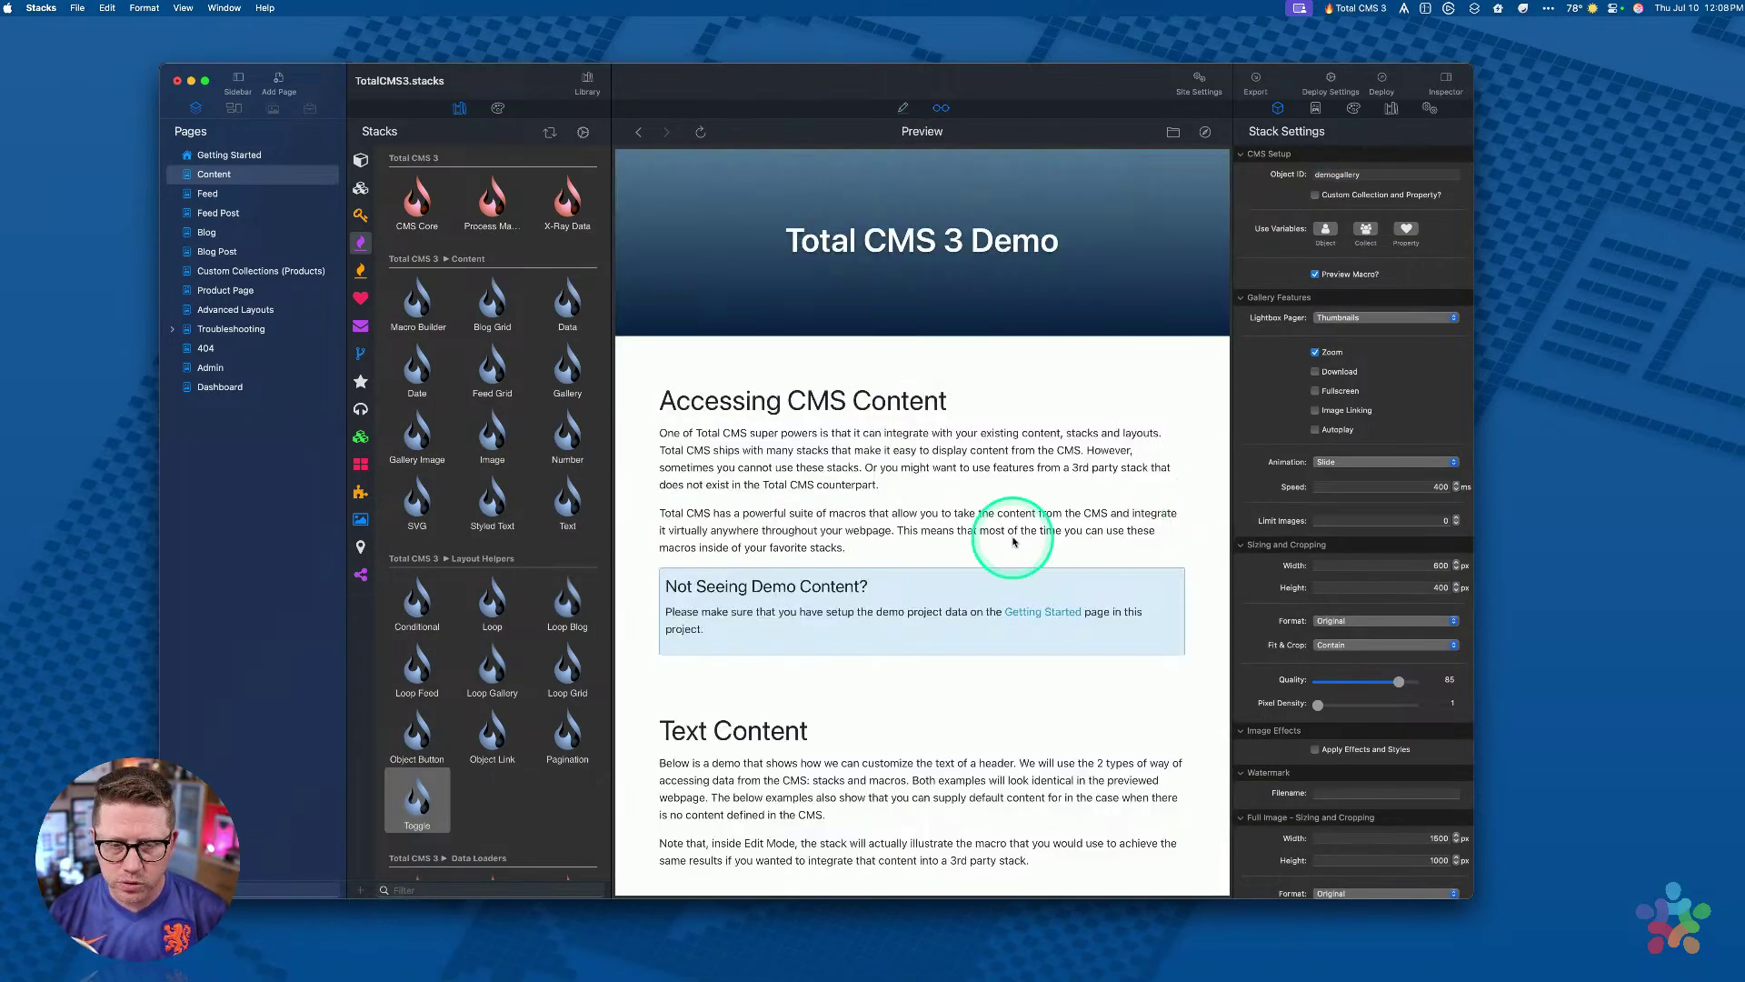
scroll(1013, 542, down, 15)
scroll(1009, 536, down, 5)
scroll(996, 554, up, 1)
click(989, 564)
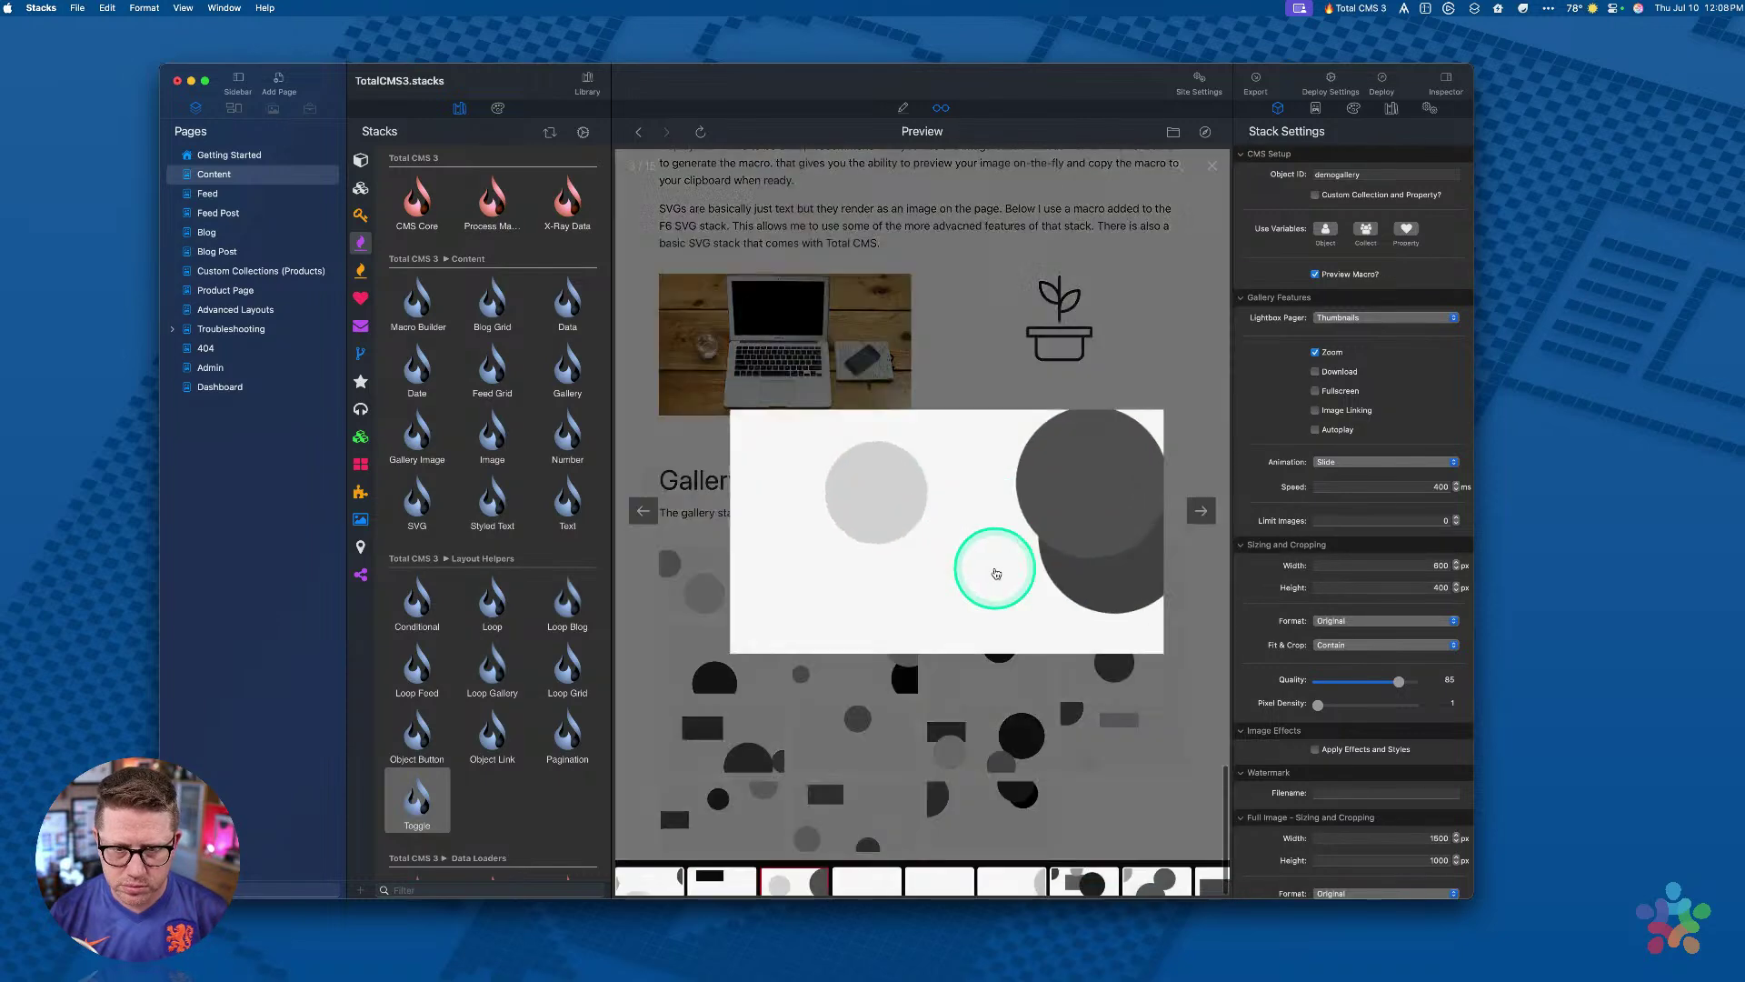
click(1200, 508)
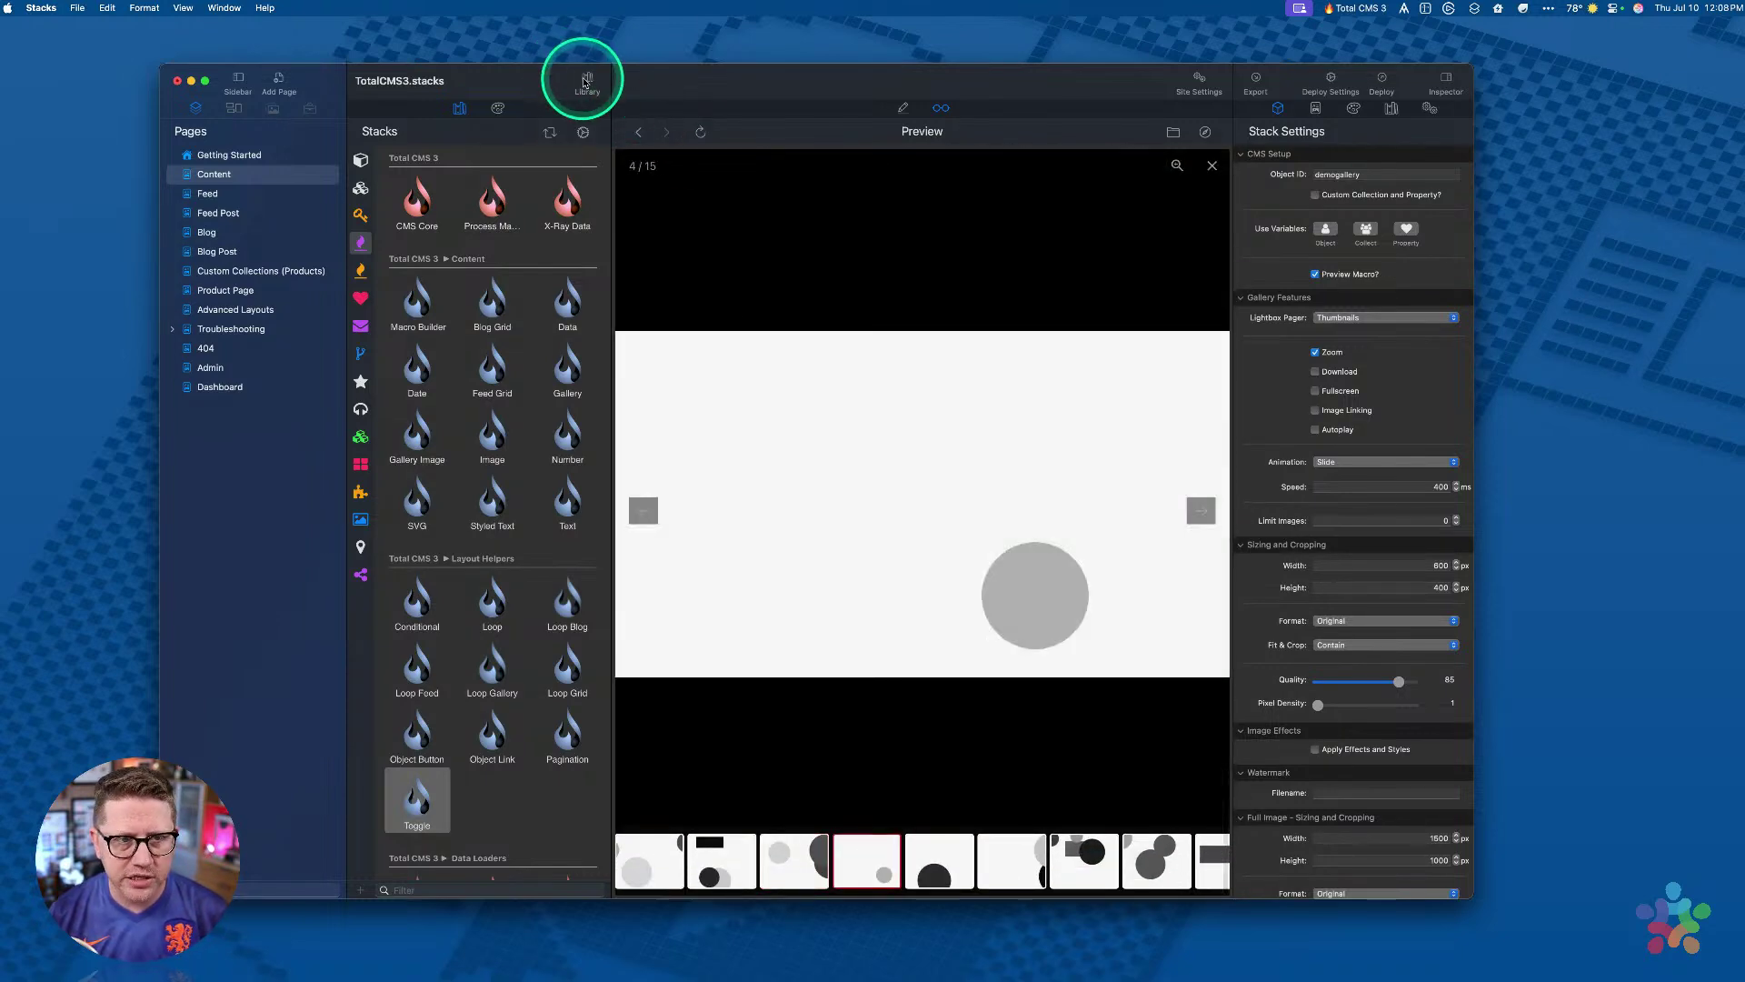
click(587, 83)
click(1201, 511)
click(1200, 511)
click(1063, 187)
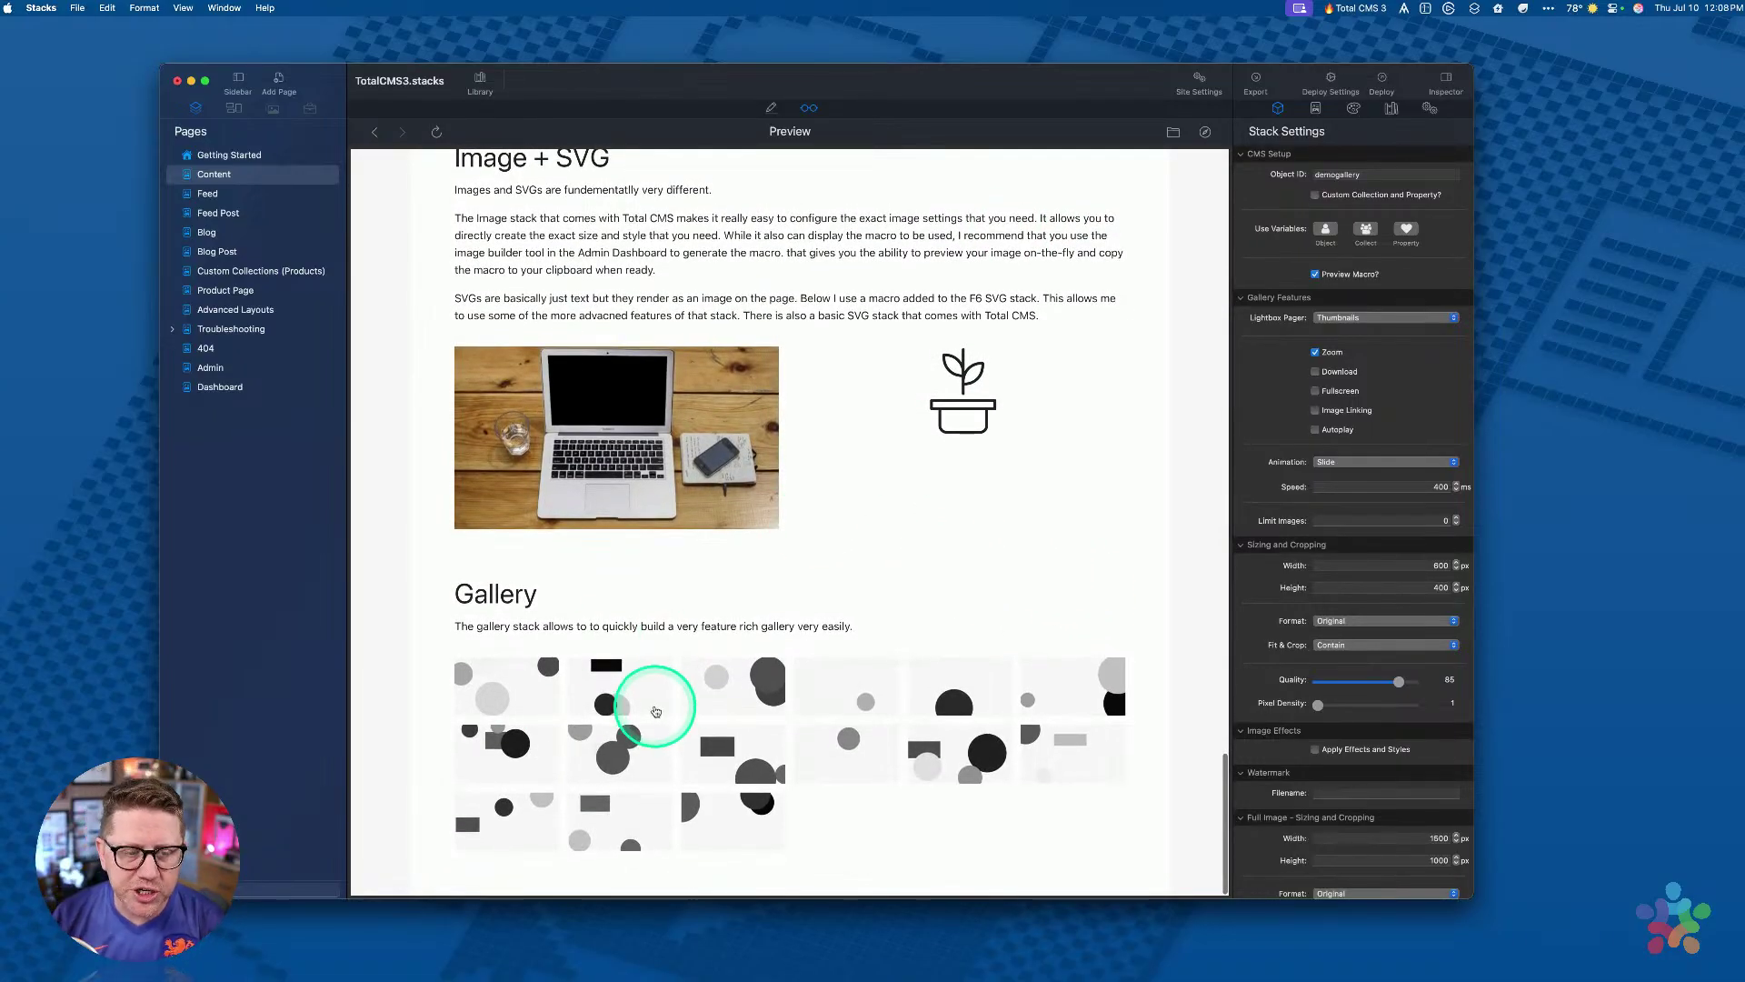
Step: Scroll to the Gallery section and open the second image in the lightbox
scroll(641, 389, up, 10)
scroll(639, 400, down, 5)
scroll(639, 400, down, 5)
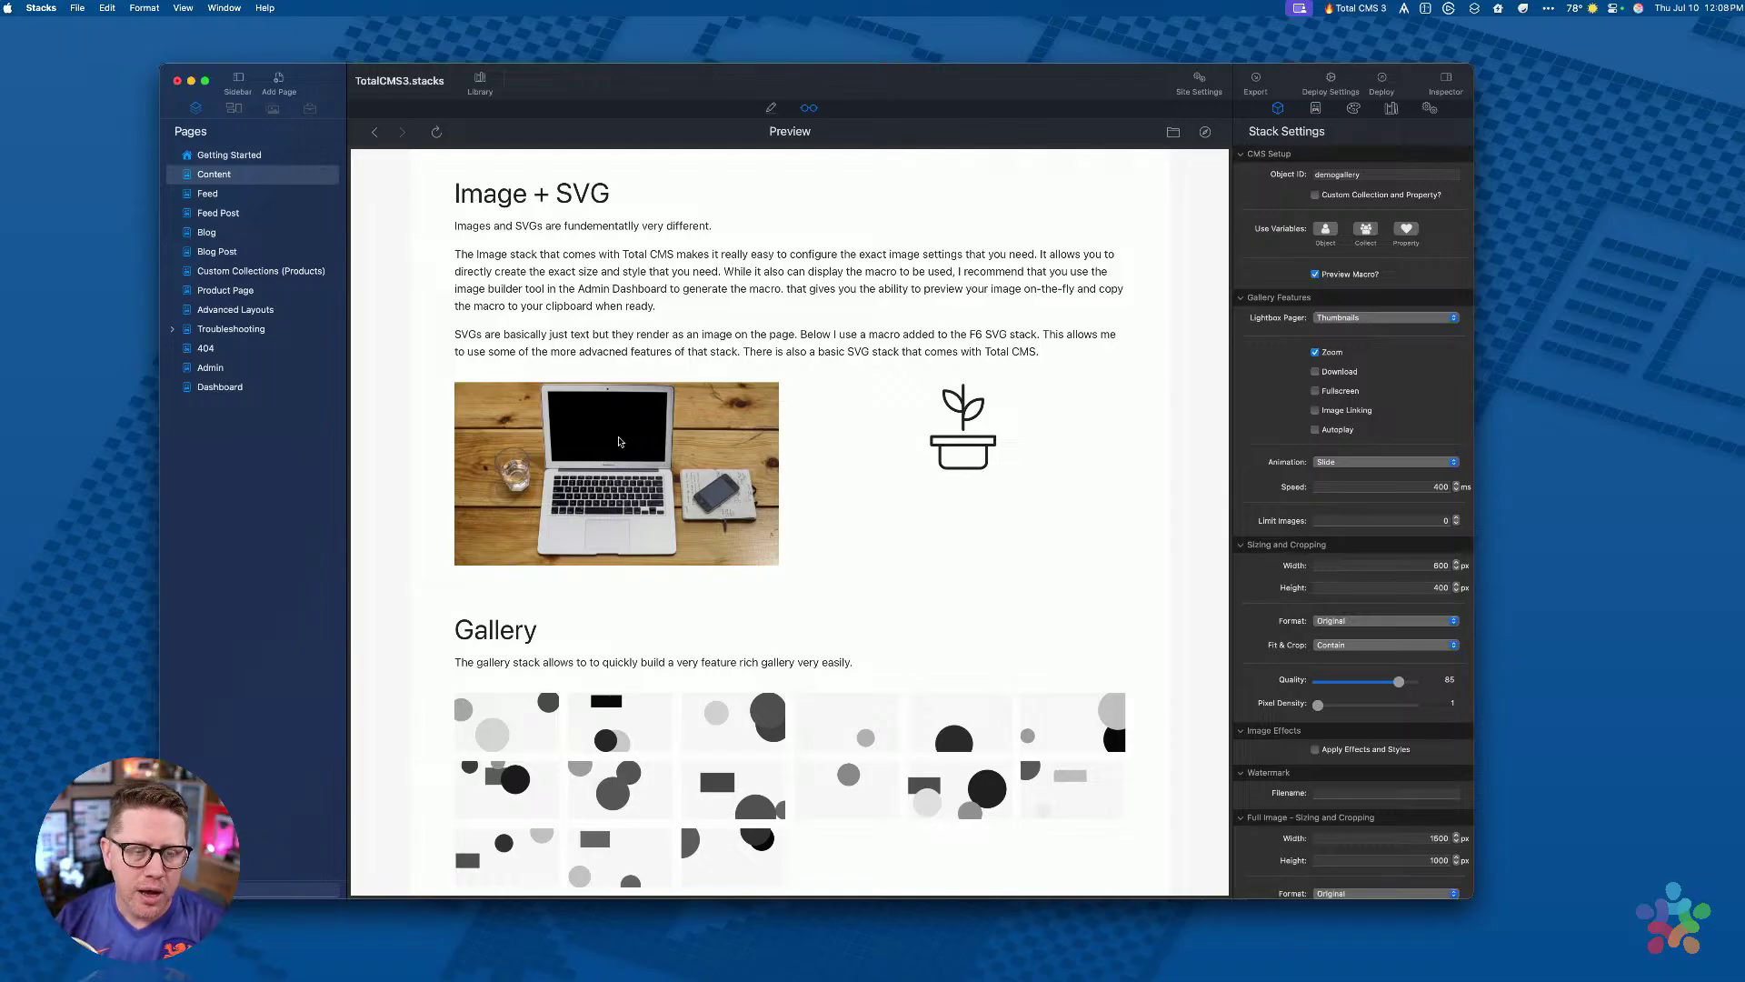
scroll(619, 441, down, 1)
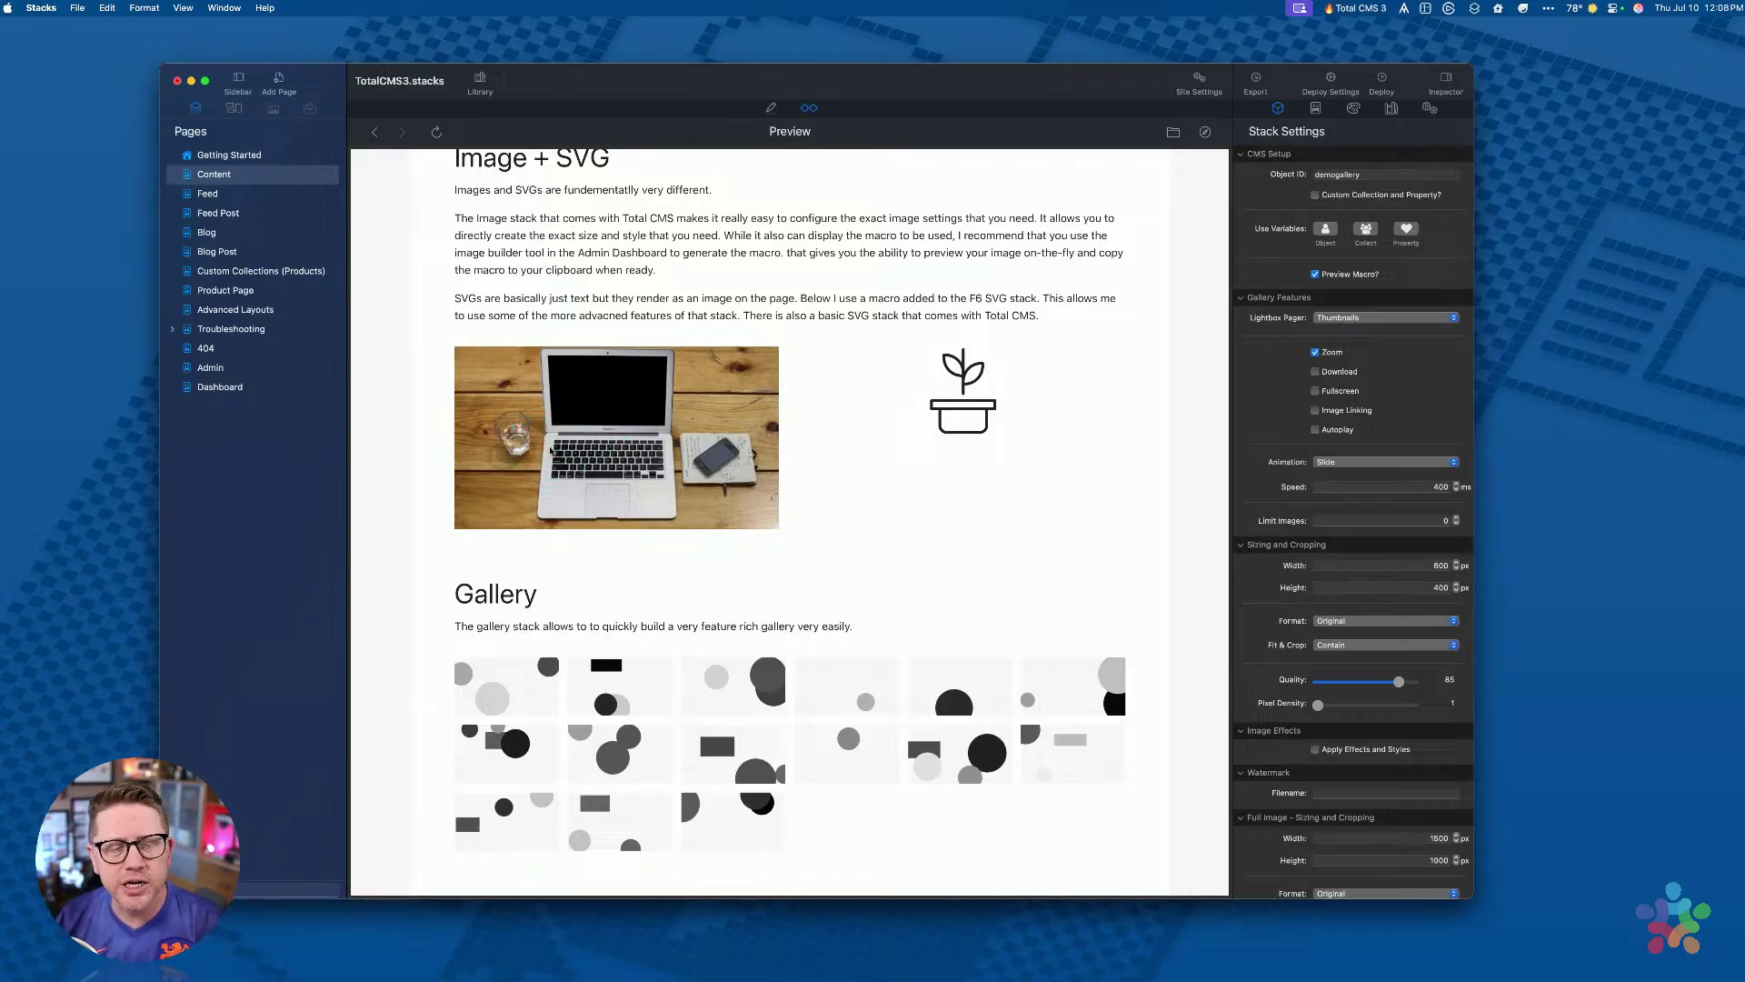
click(623, 693)
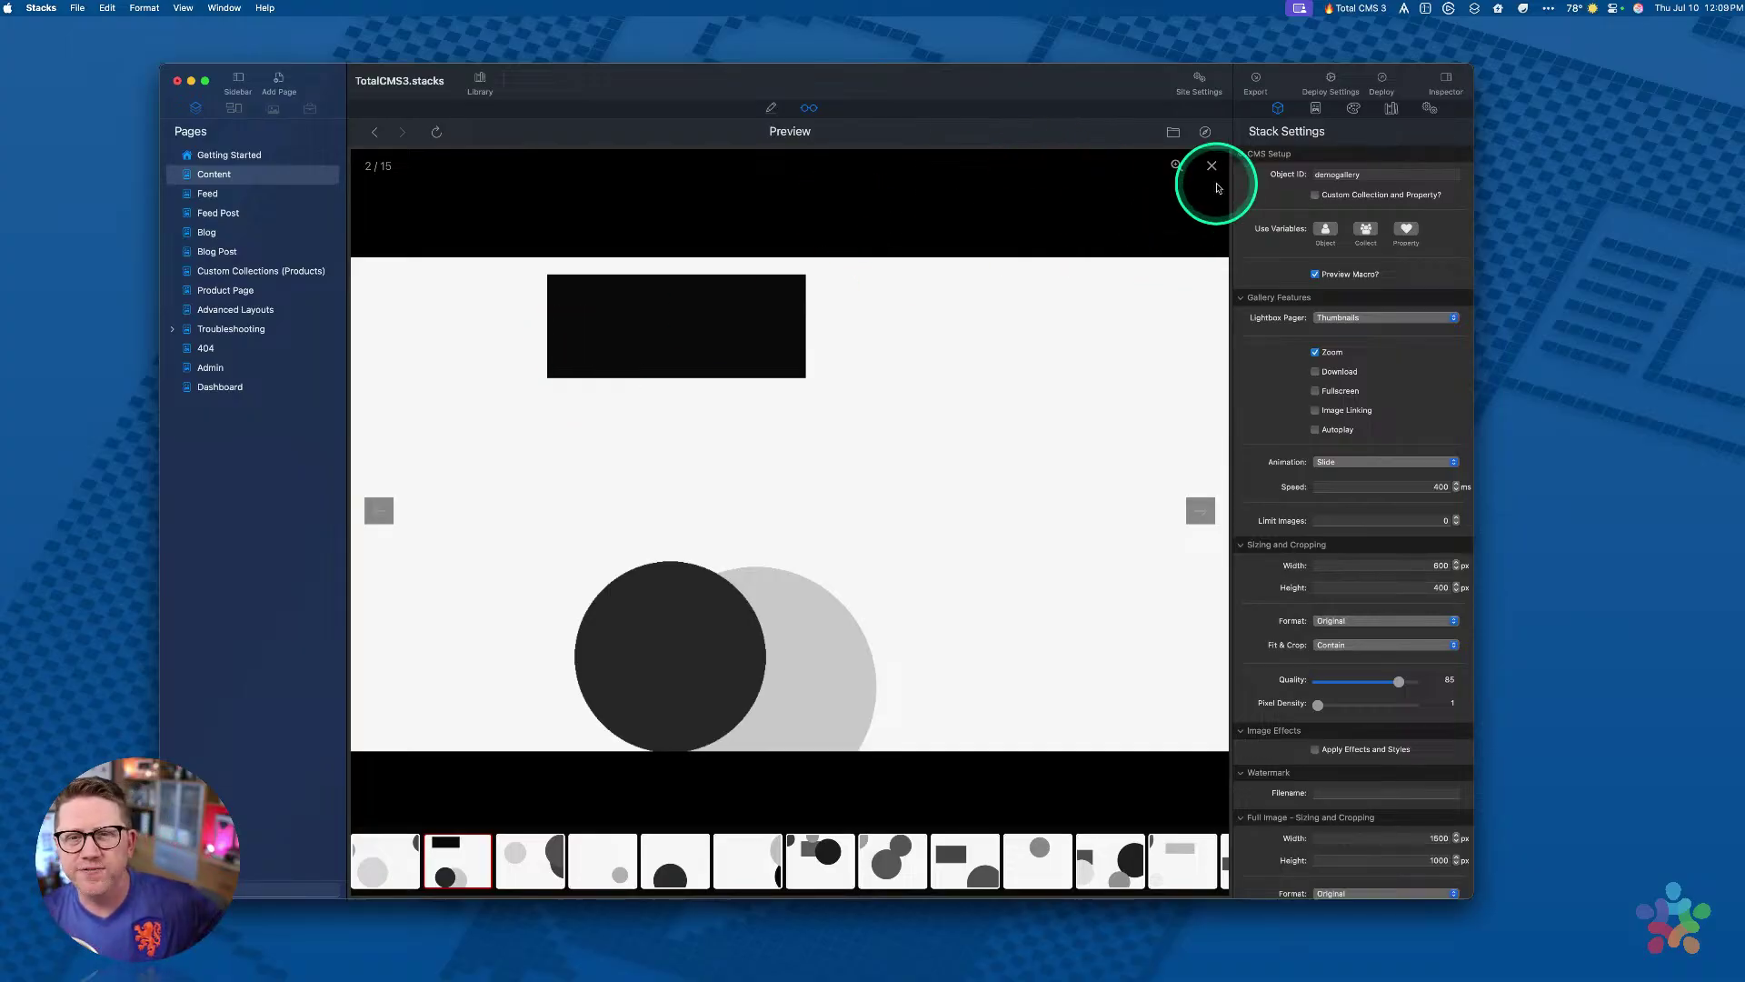
Step: Close the lightbox, then open and close the last gallery image
click(1212, 166)
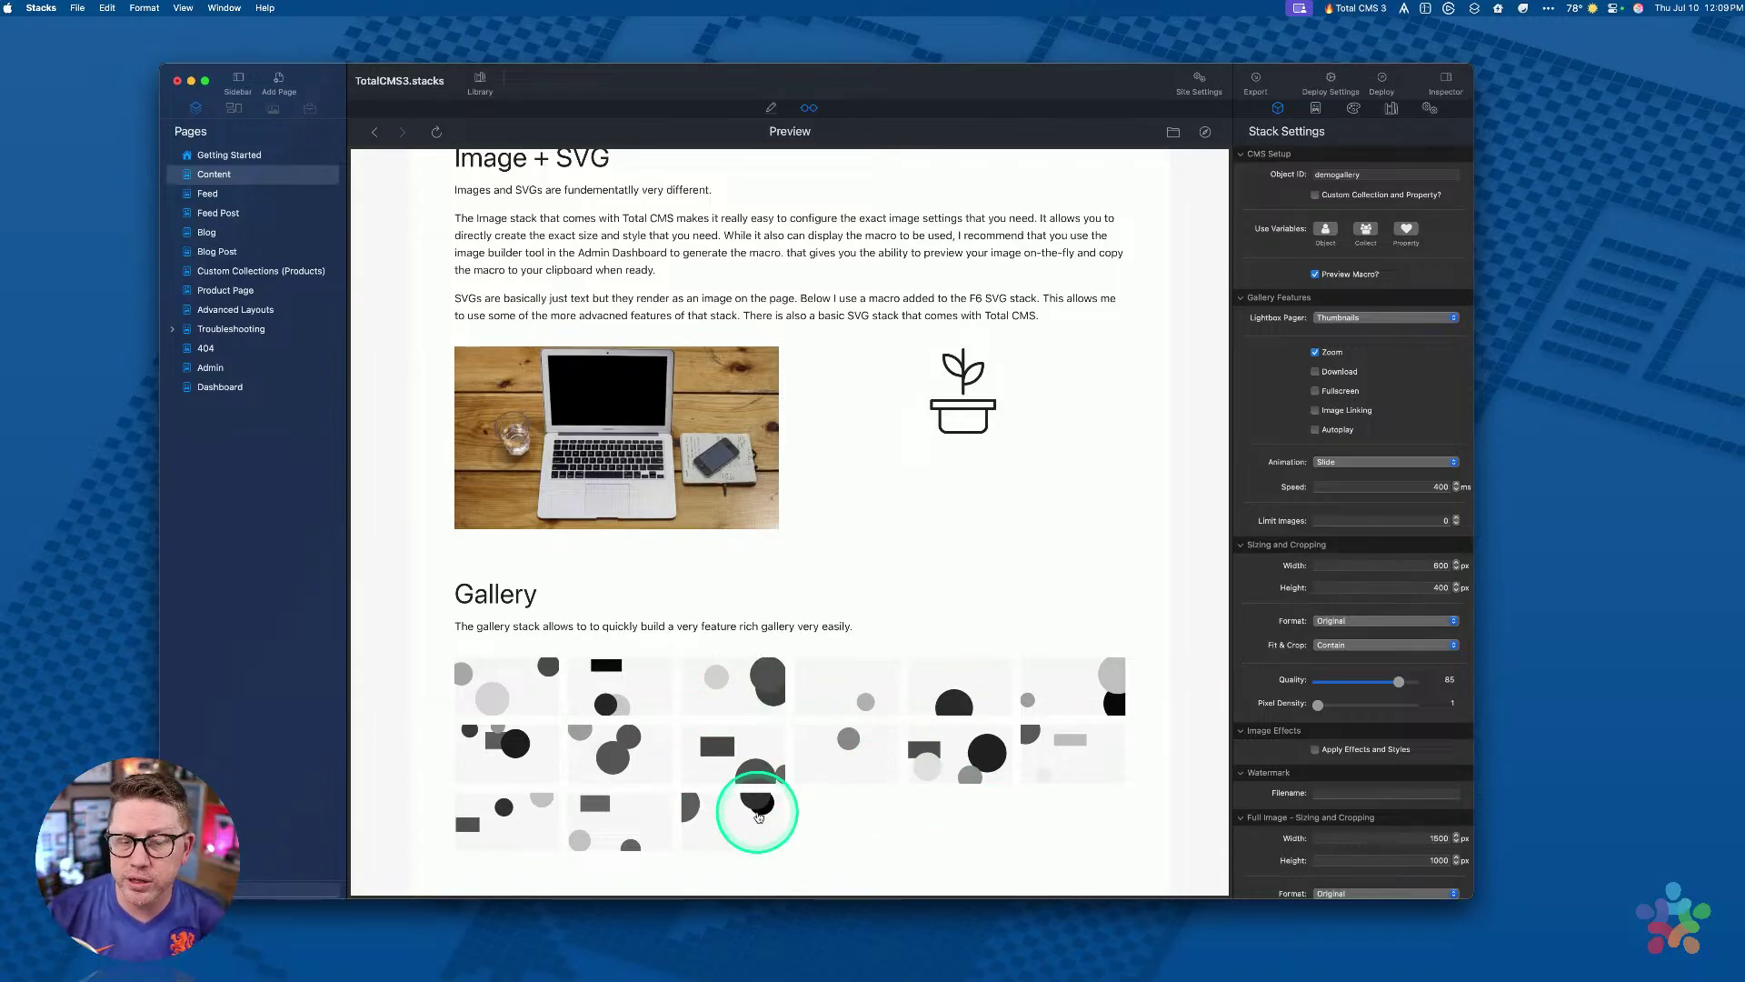
click(760, 802)
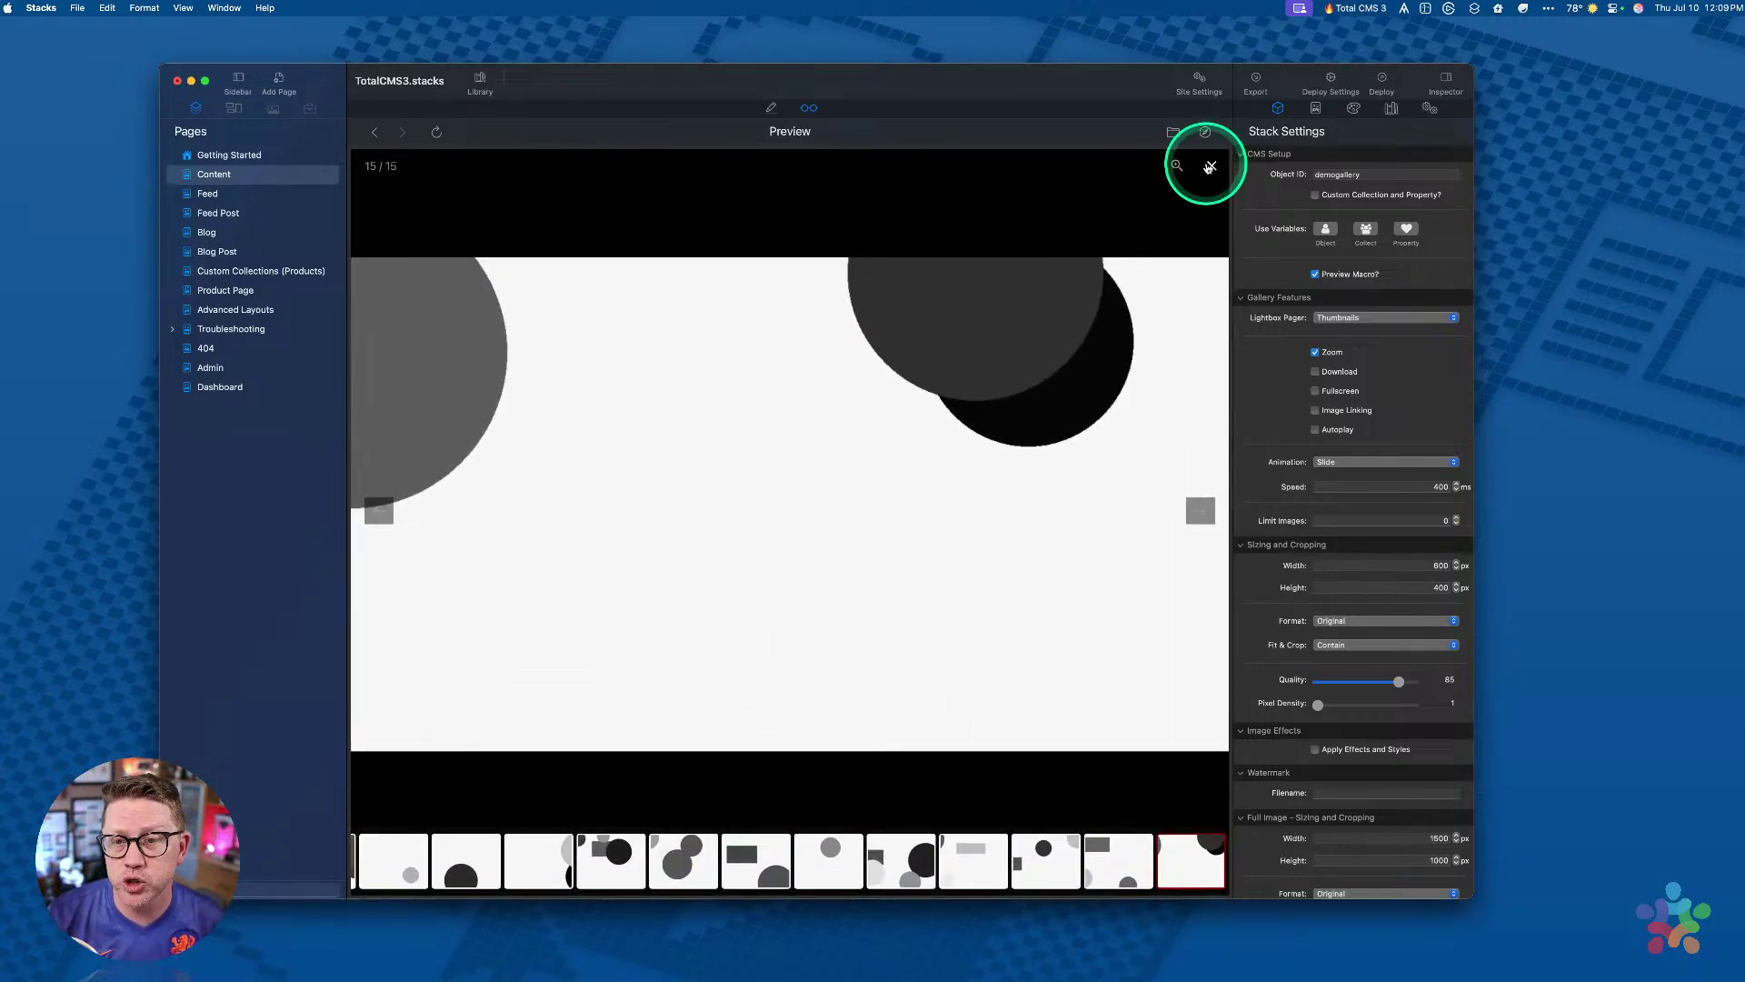
click(1211, 165)
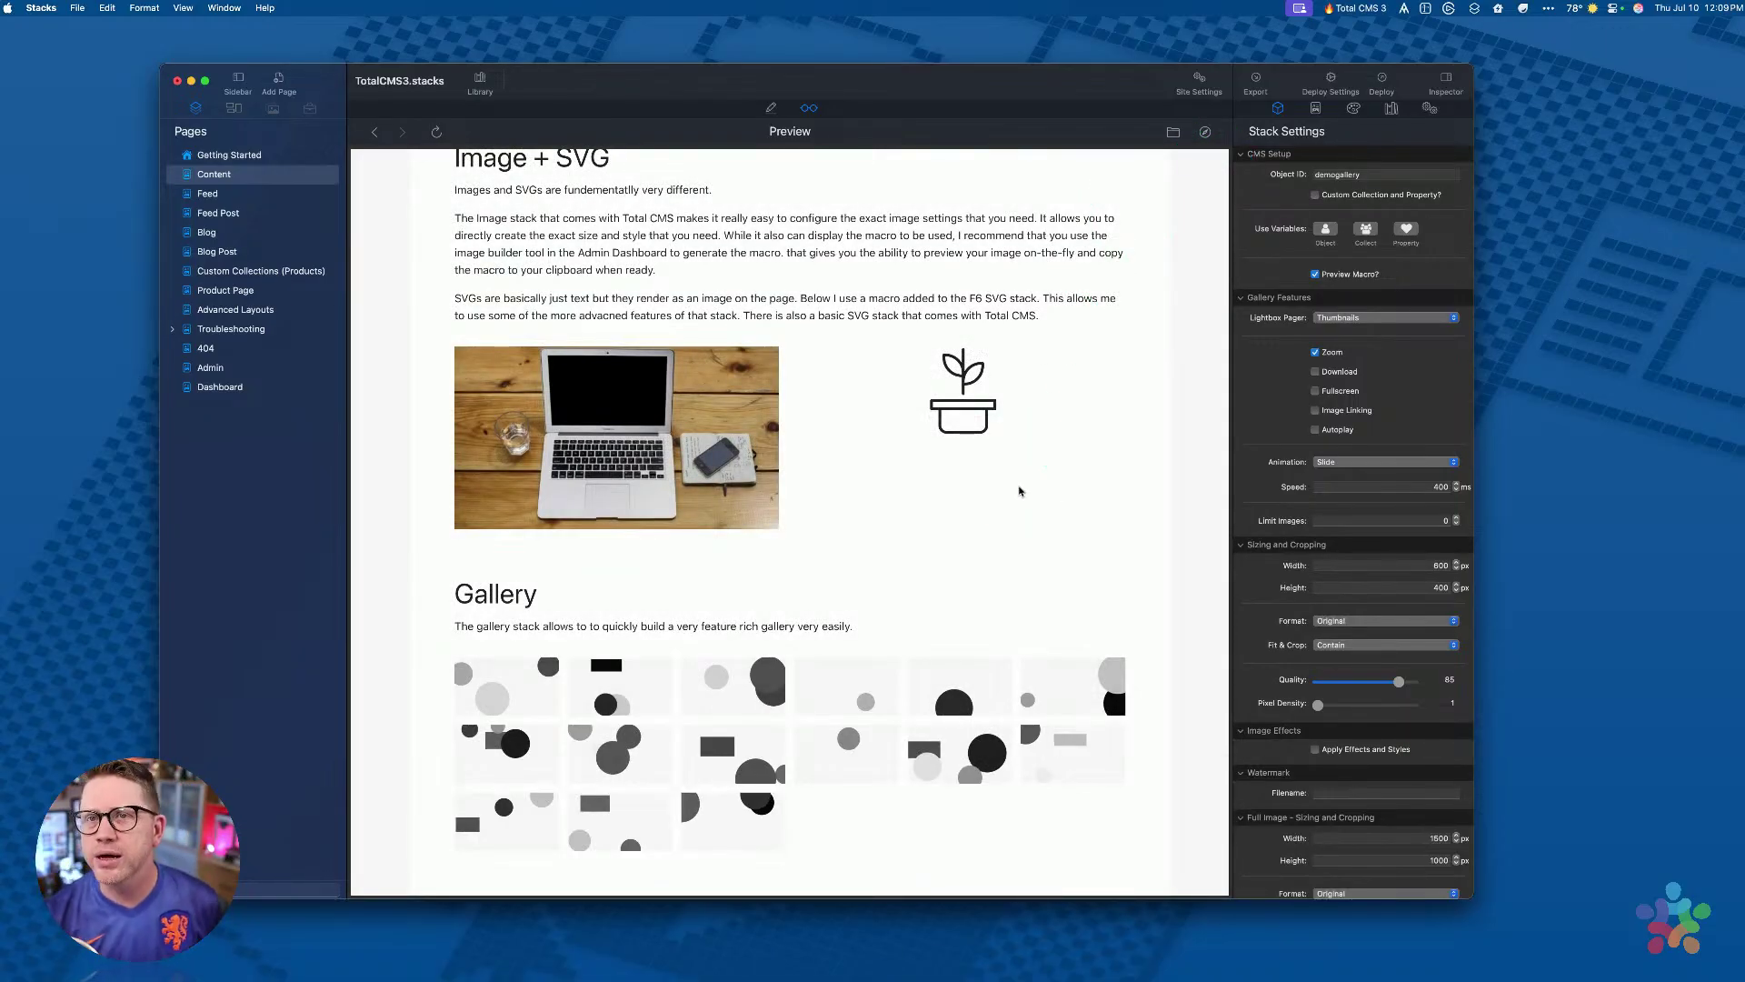
click(996, 521)
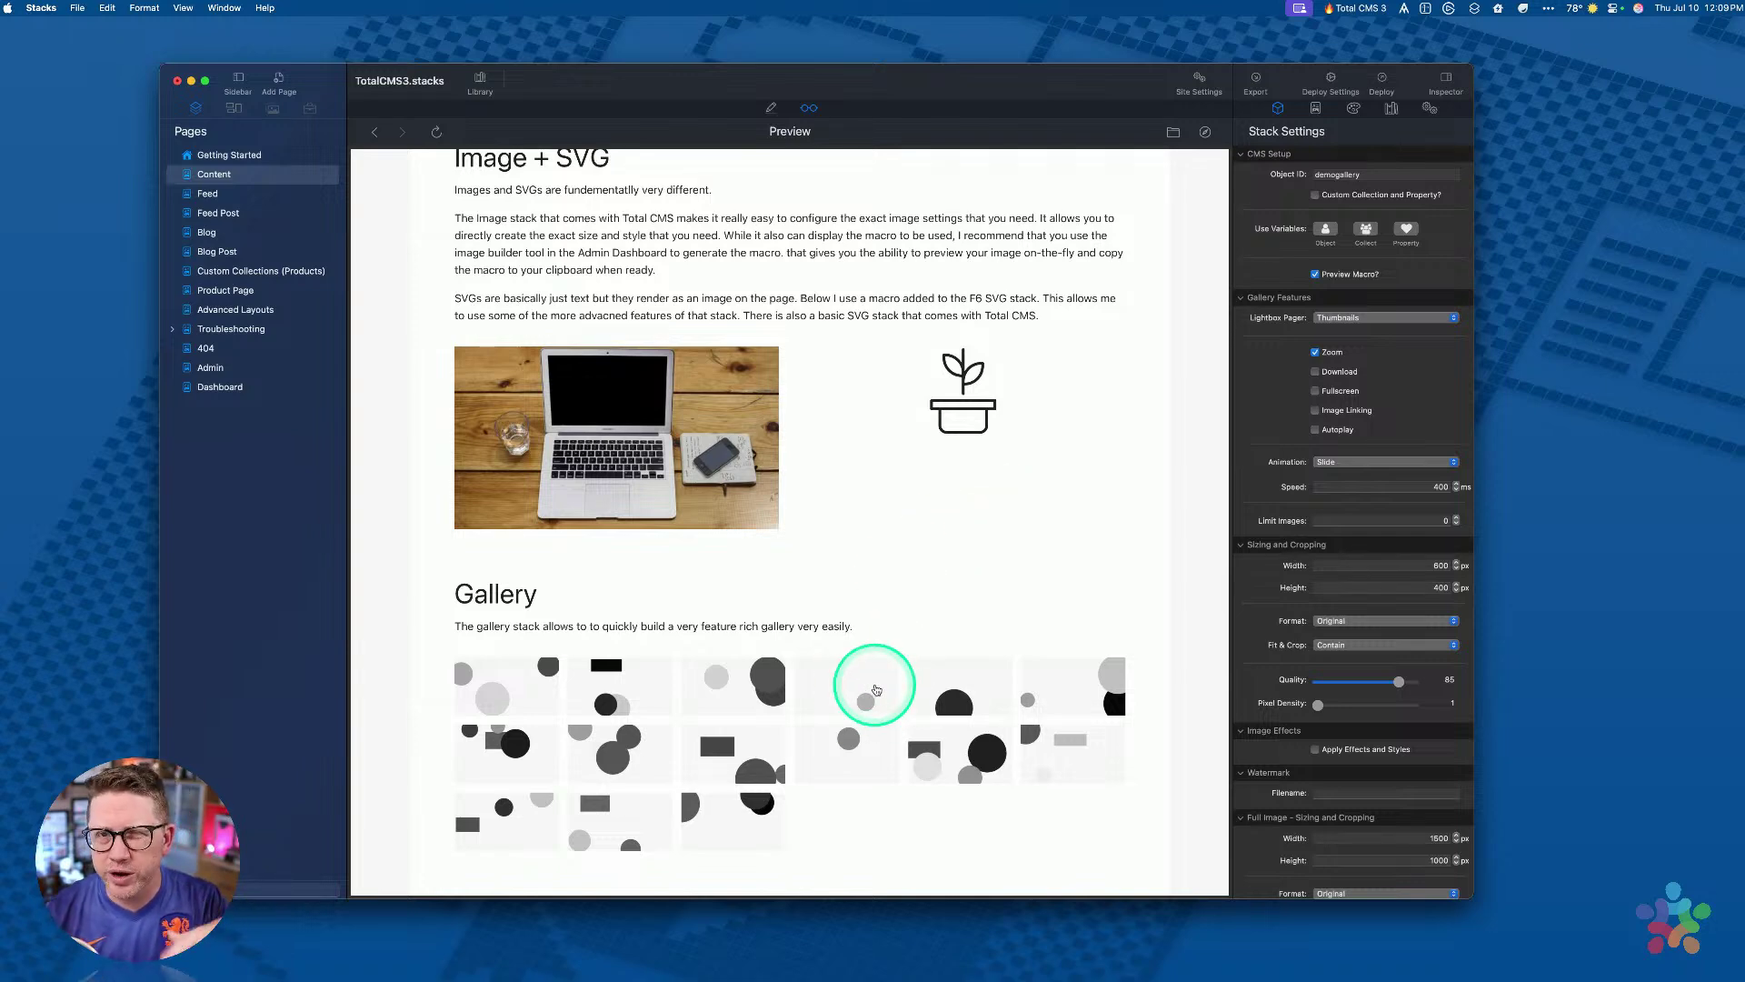
scroll(876, 577, down, 15)
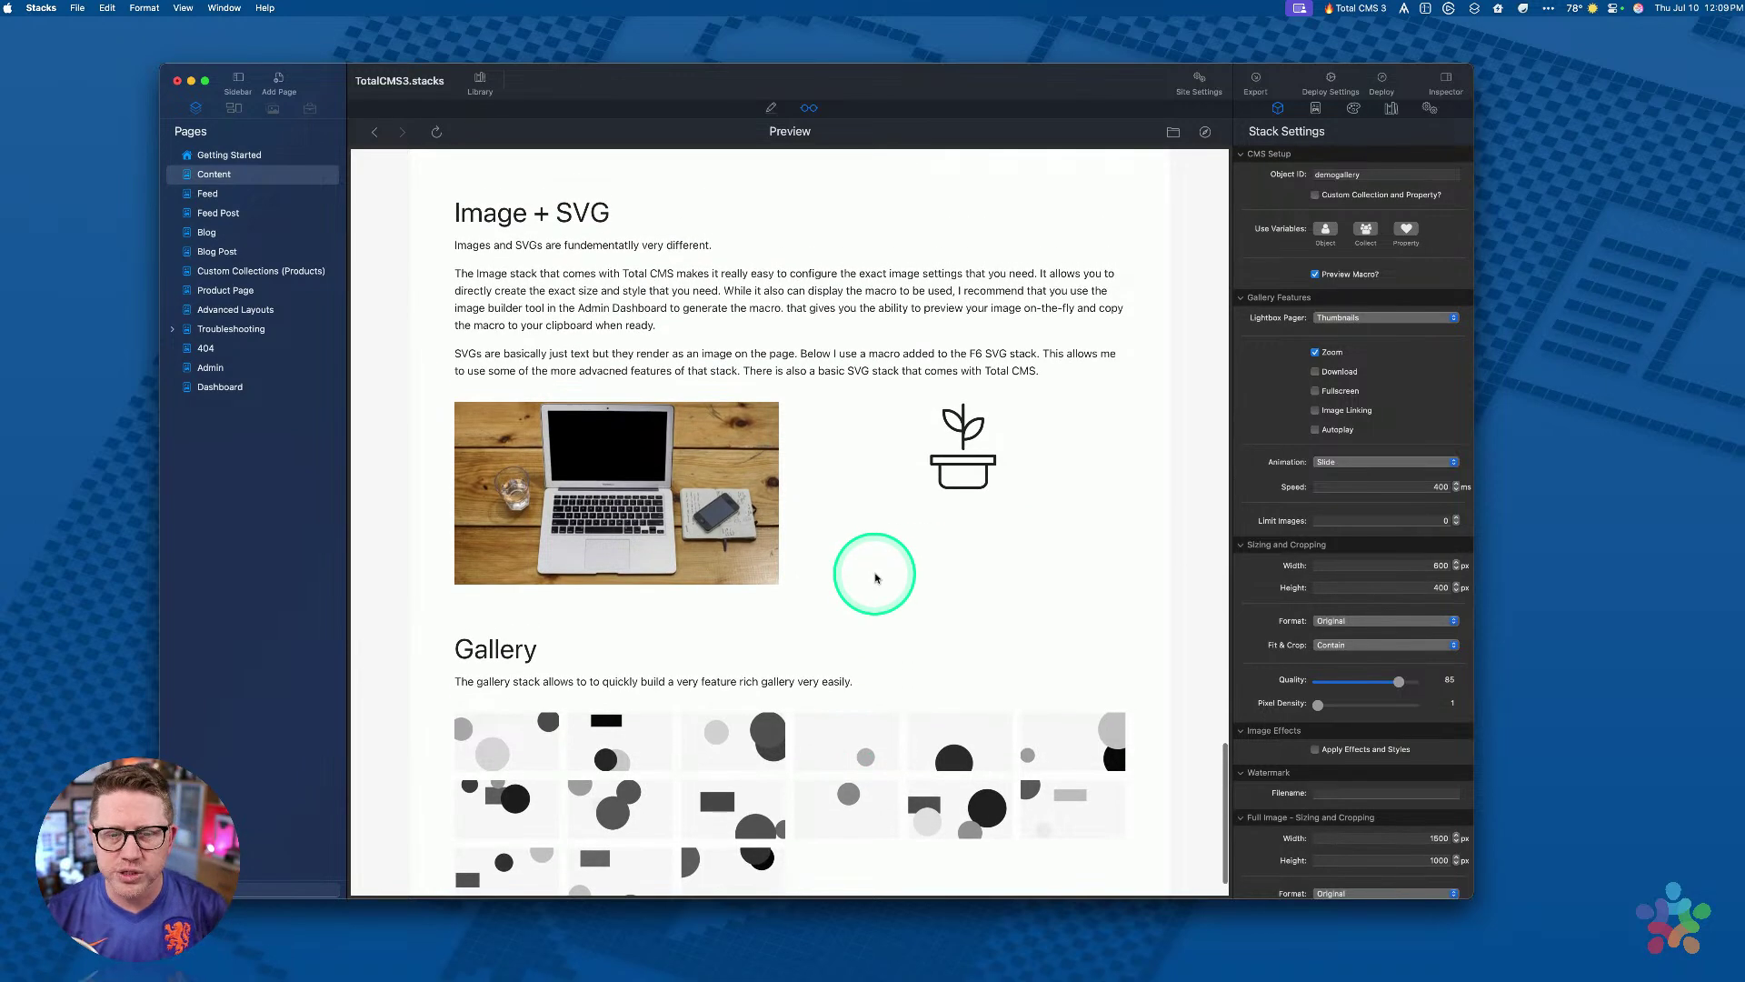
scroll(875, 577, up, 20)
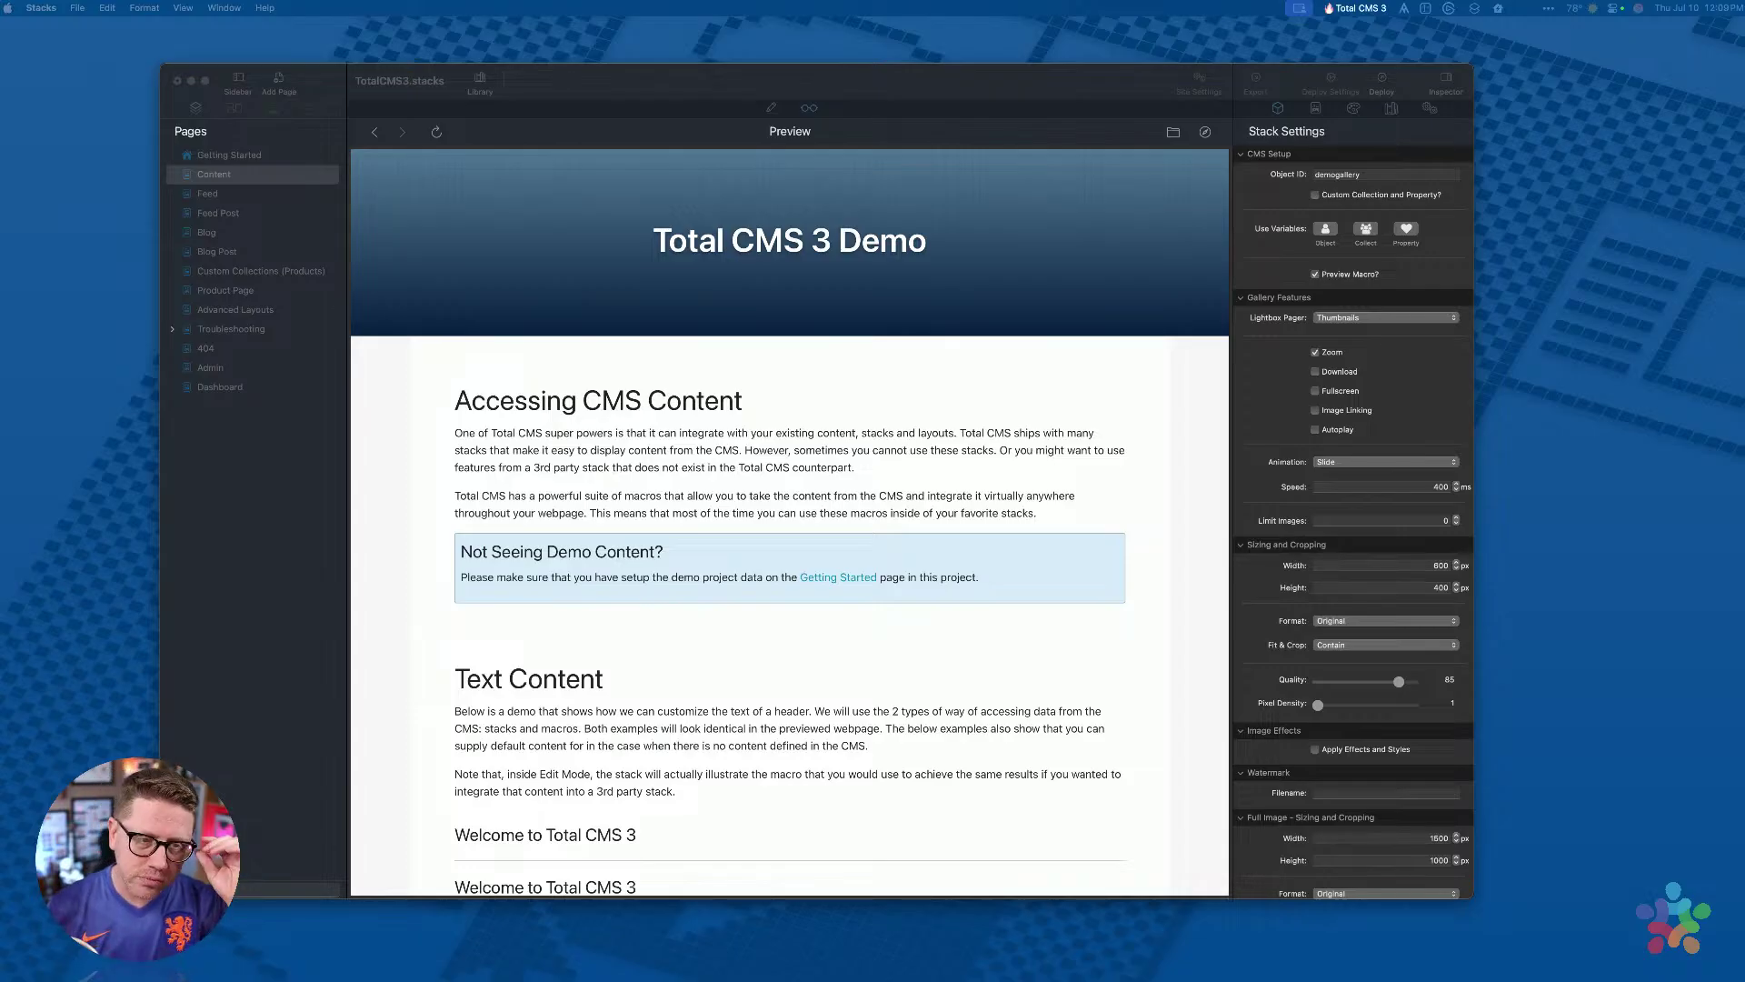
Step: Bring the Stacks window forward and switch to the Feed page
click(450, 351)
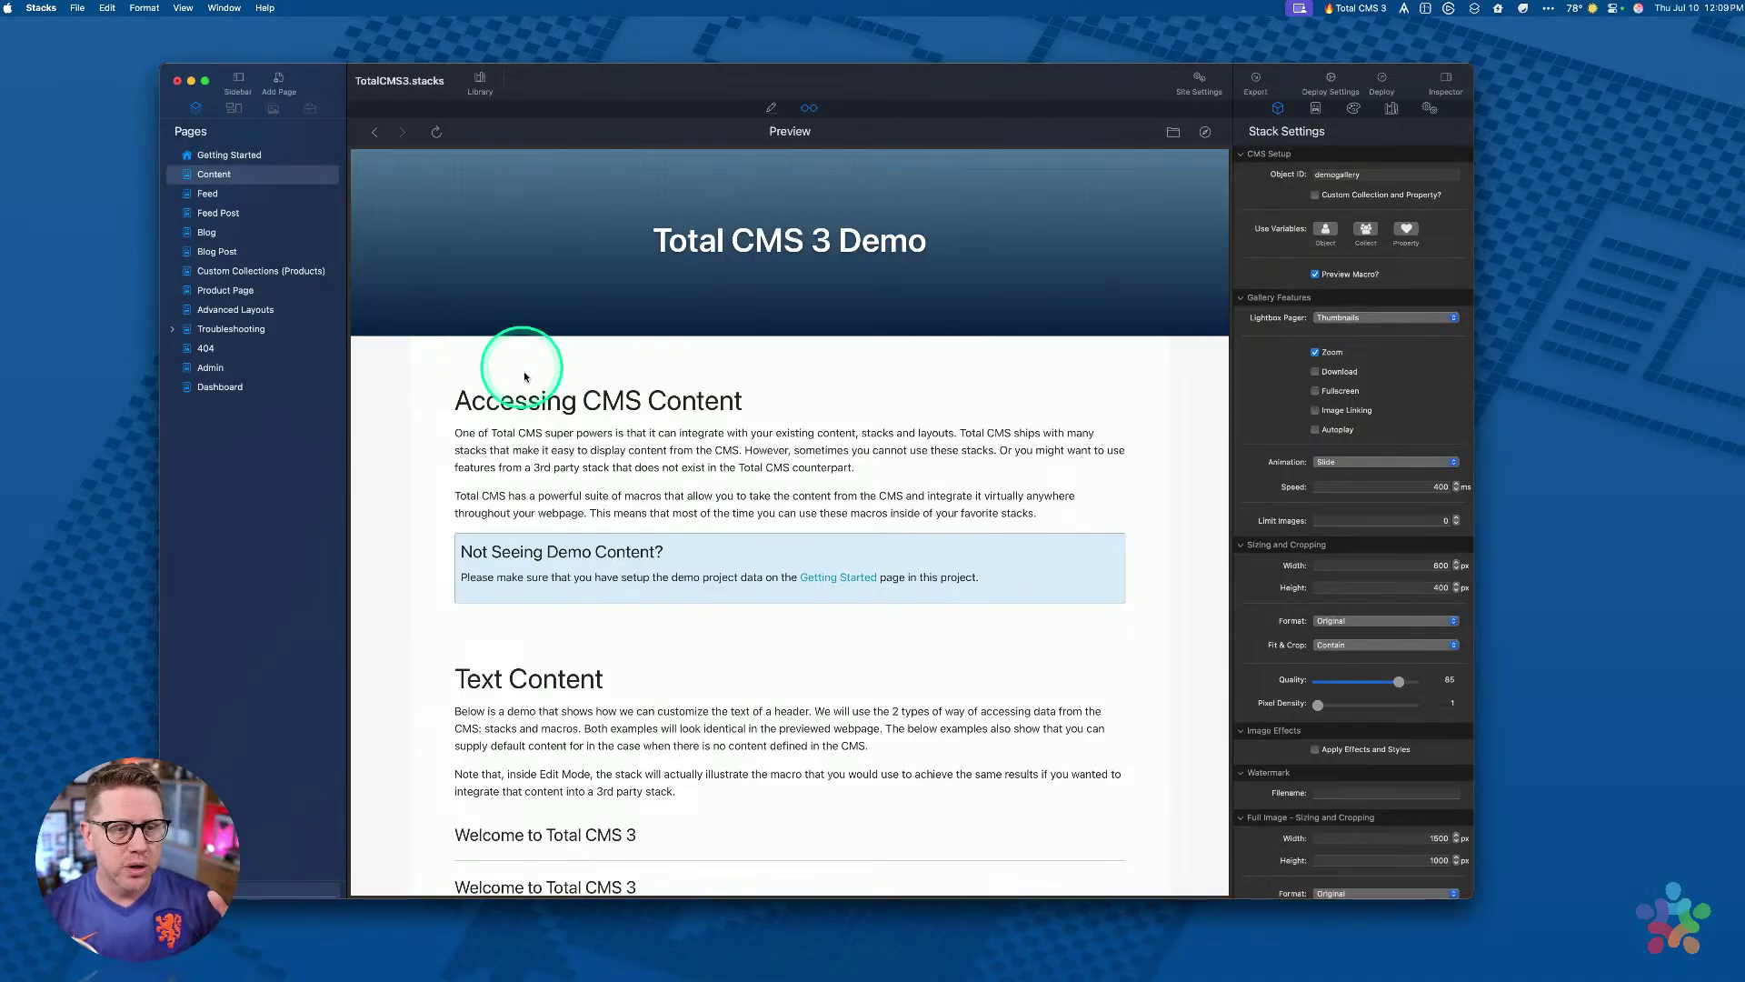
scroll(504, 356, down, 10)
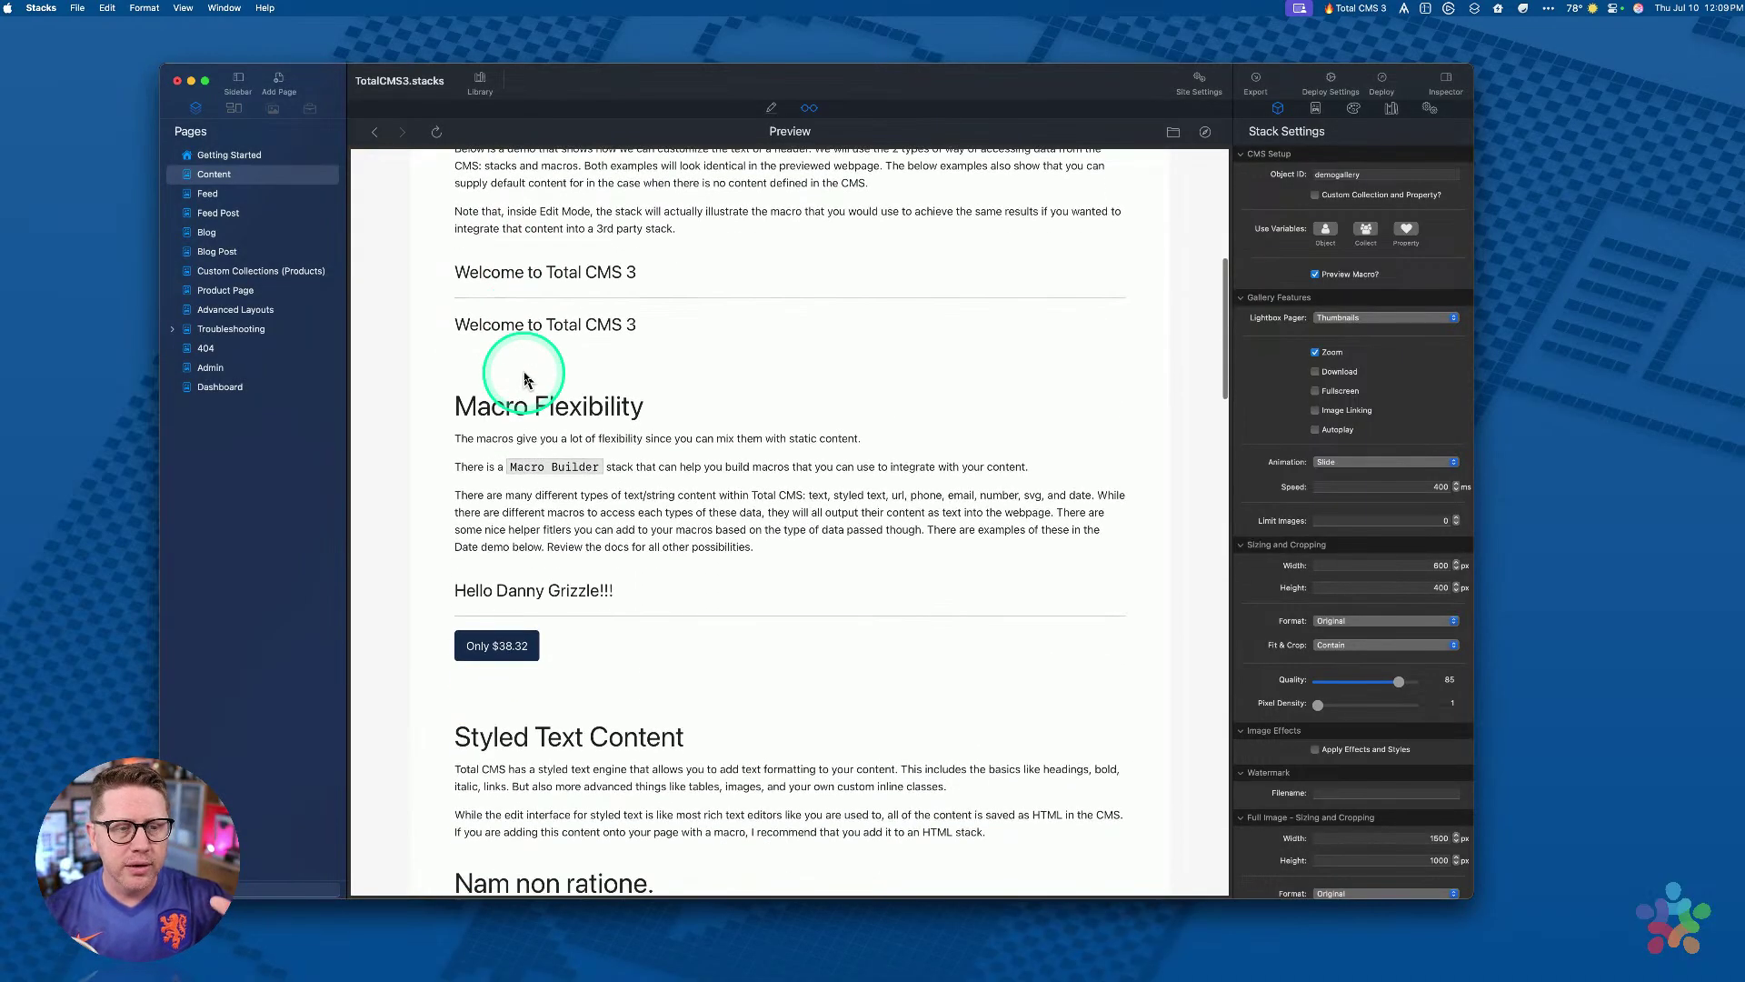
scroll(524, 379, up, 10)
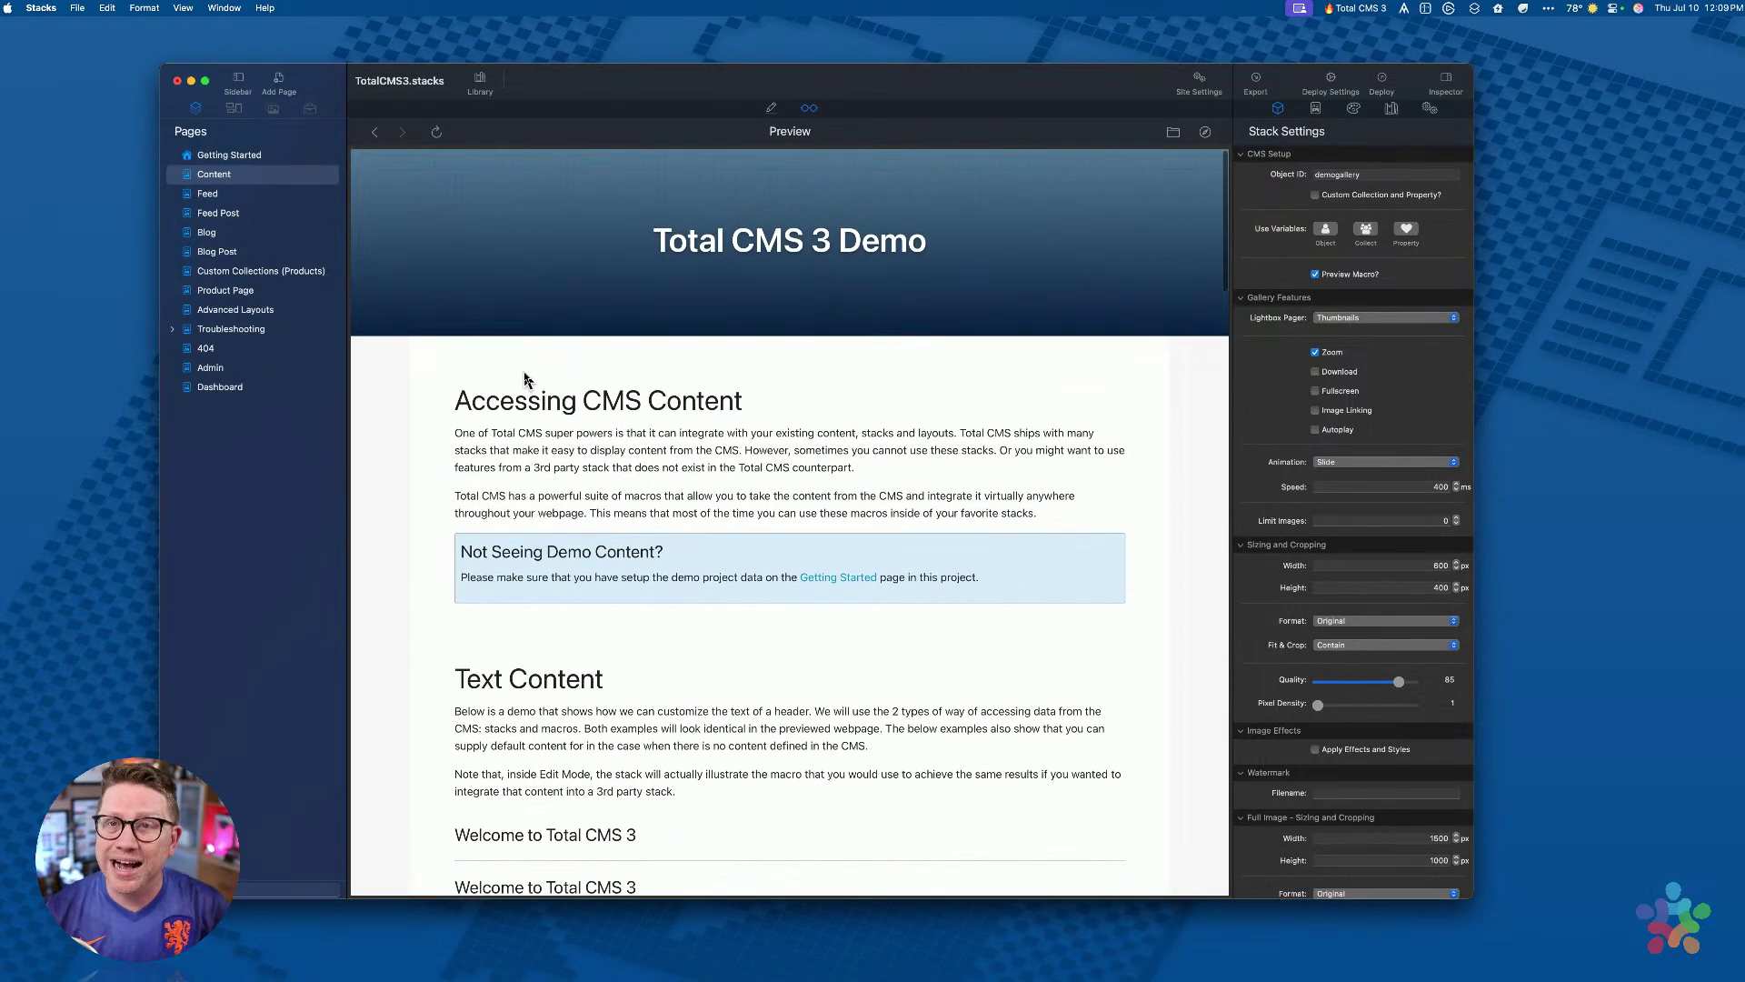
click(624, 323)
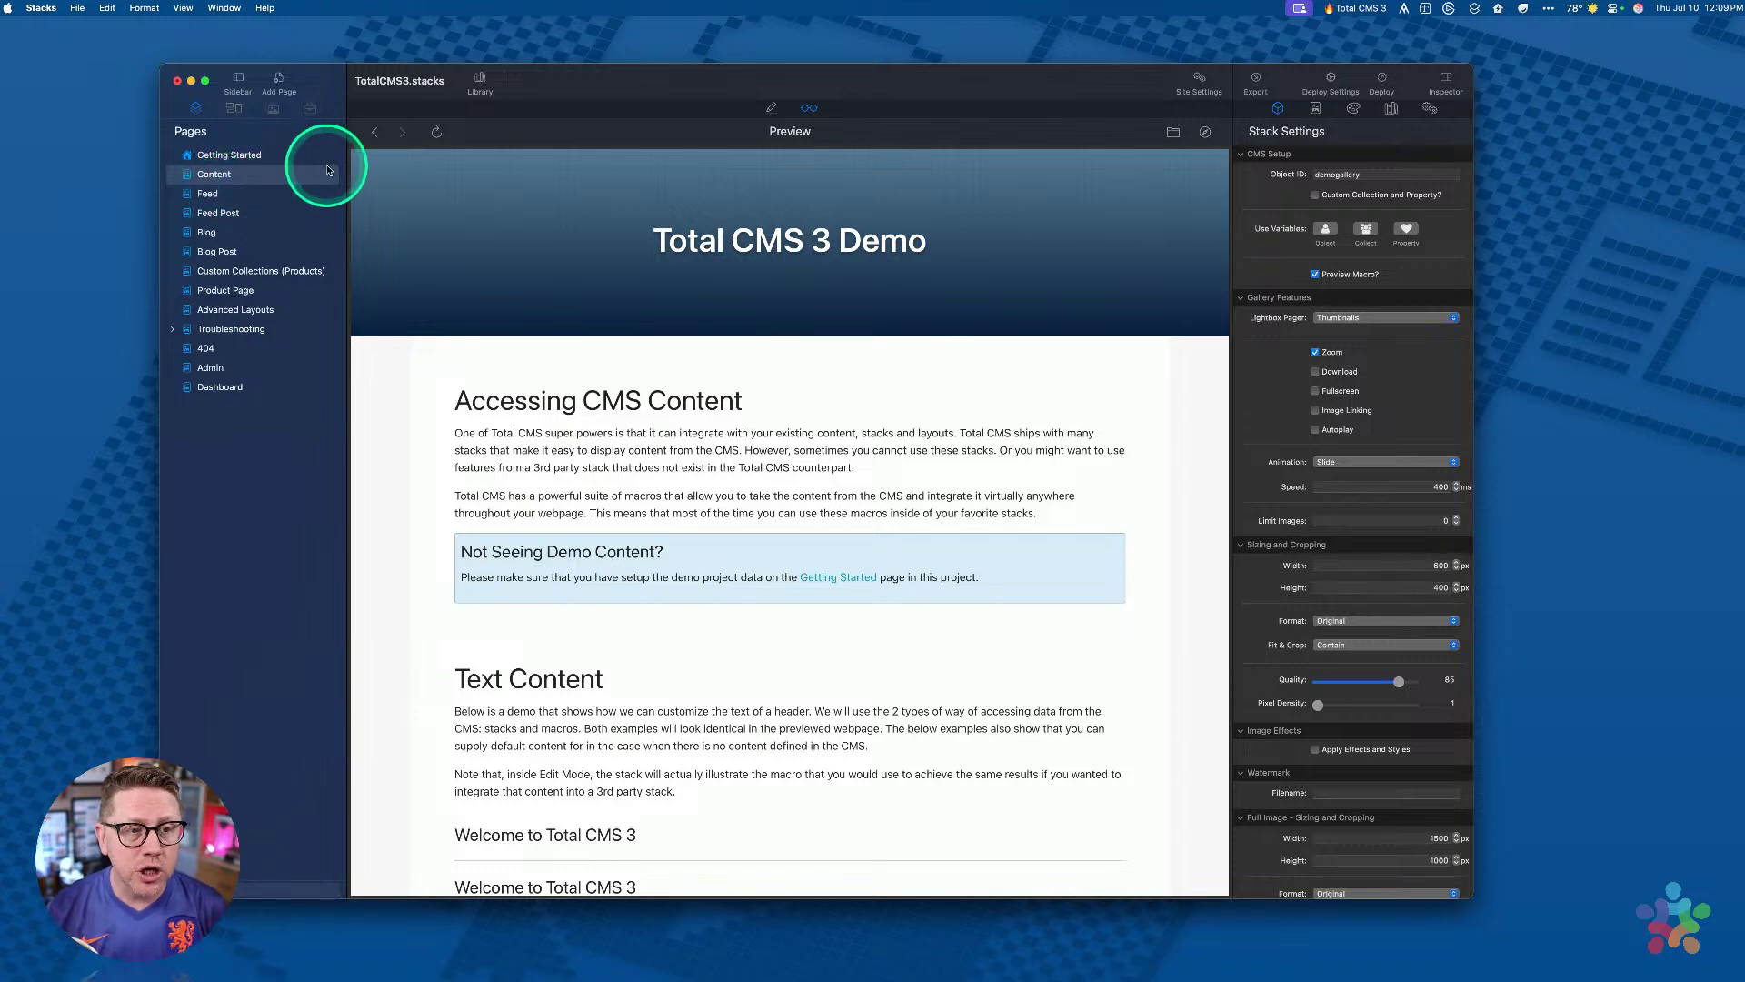
click(202, 195)
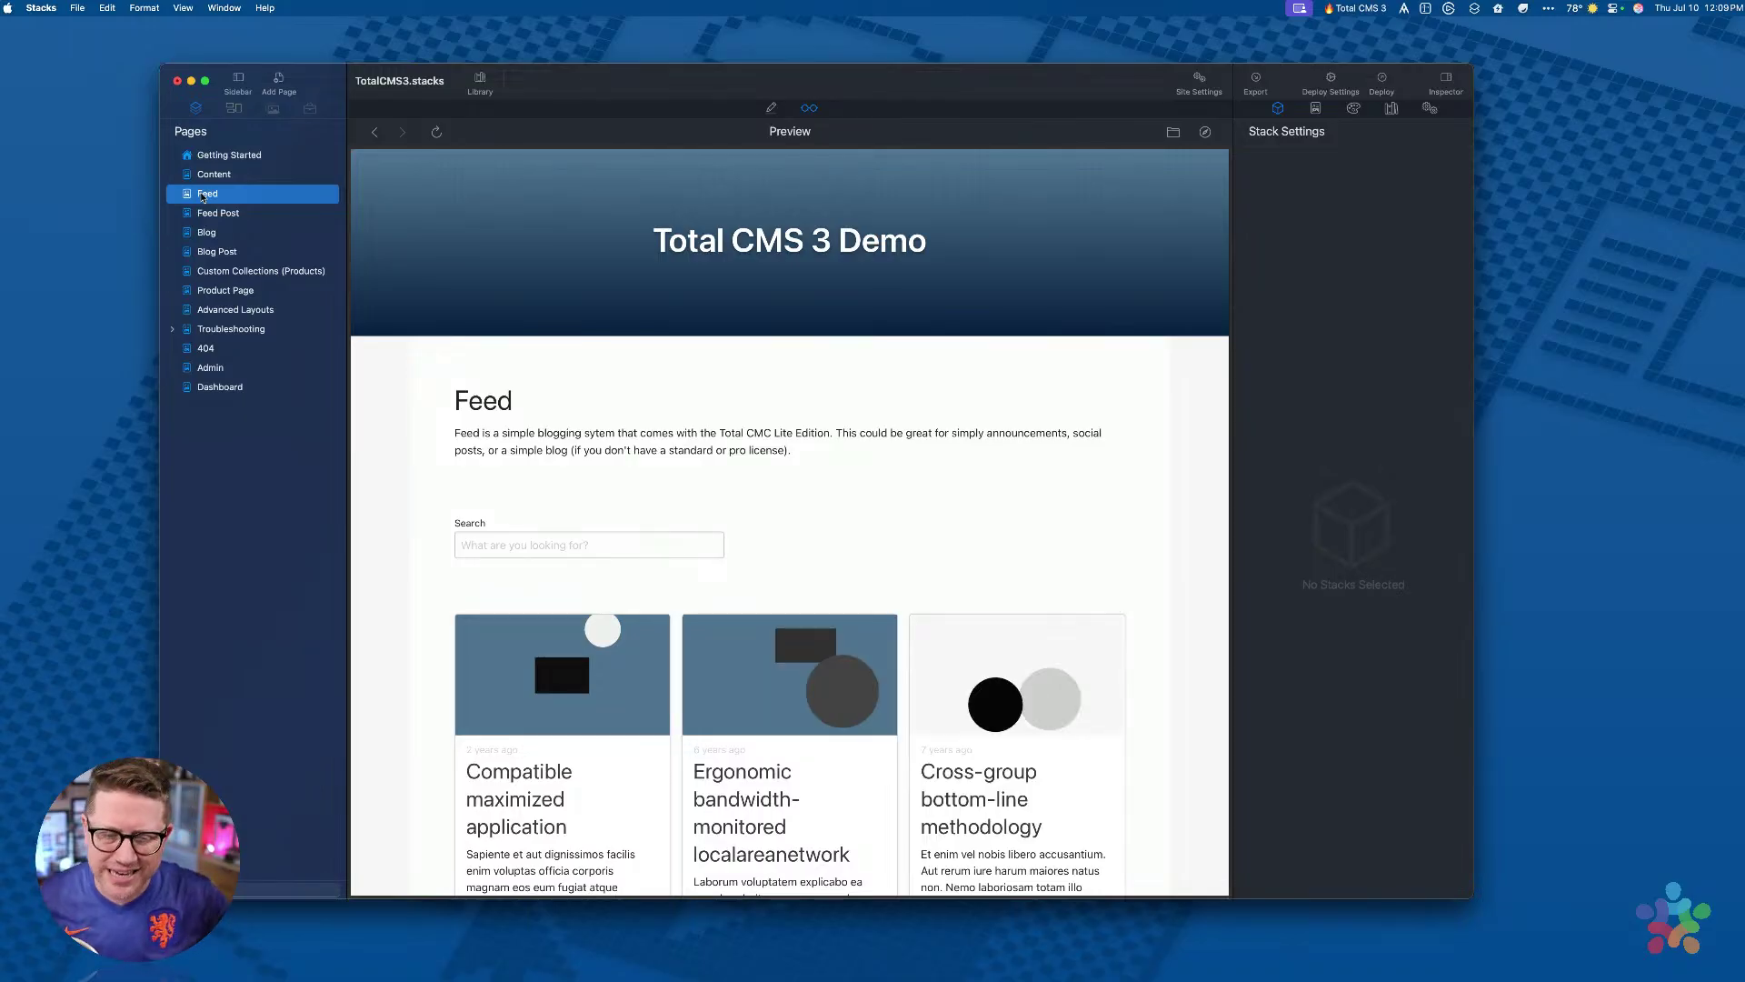
Step: Search the Feed page preview for 'app', then reset the search to show all posts
scroll(694, 392, down, 6)
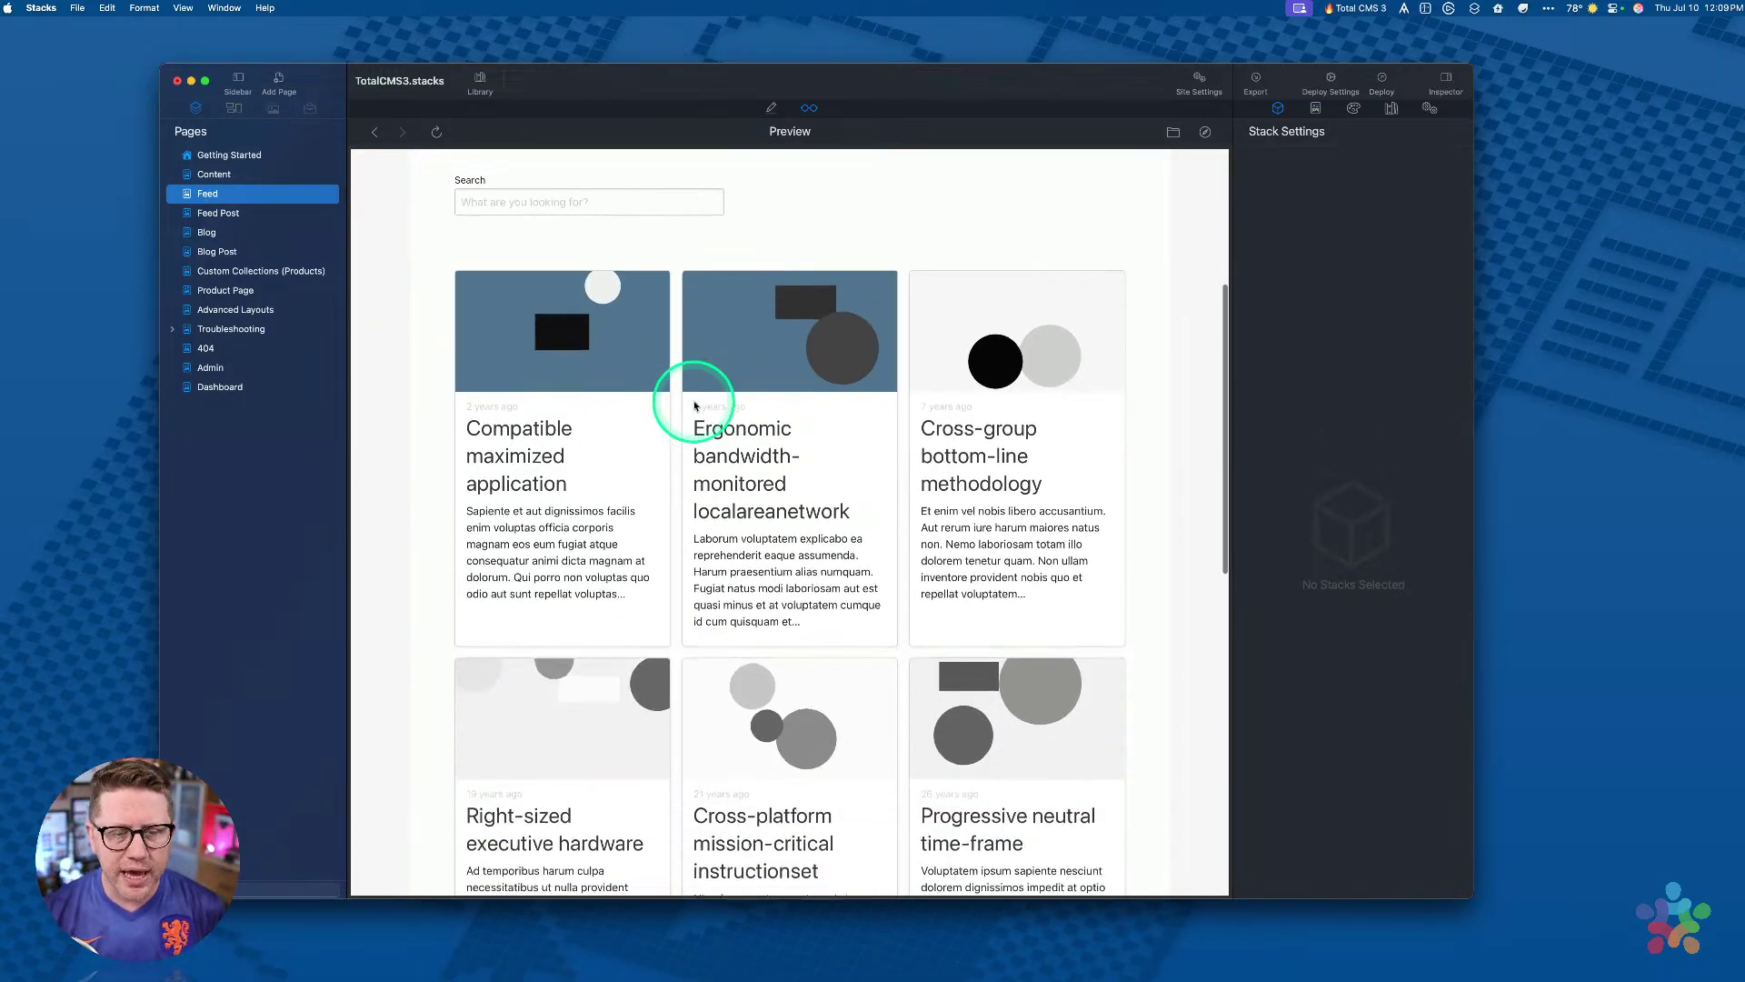
scroll(694, 407, down, 5)
scroll(695, 406, up, 10)
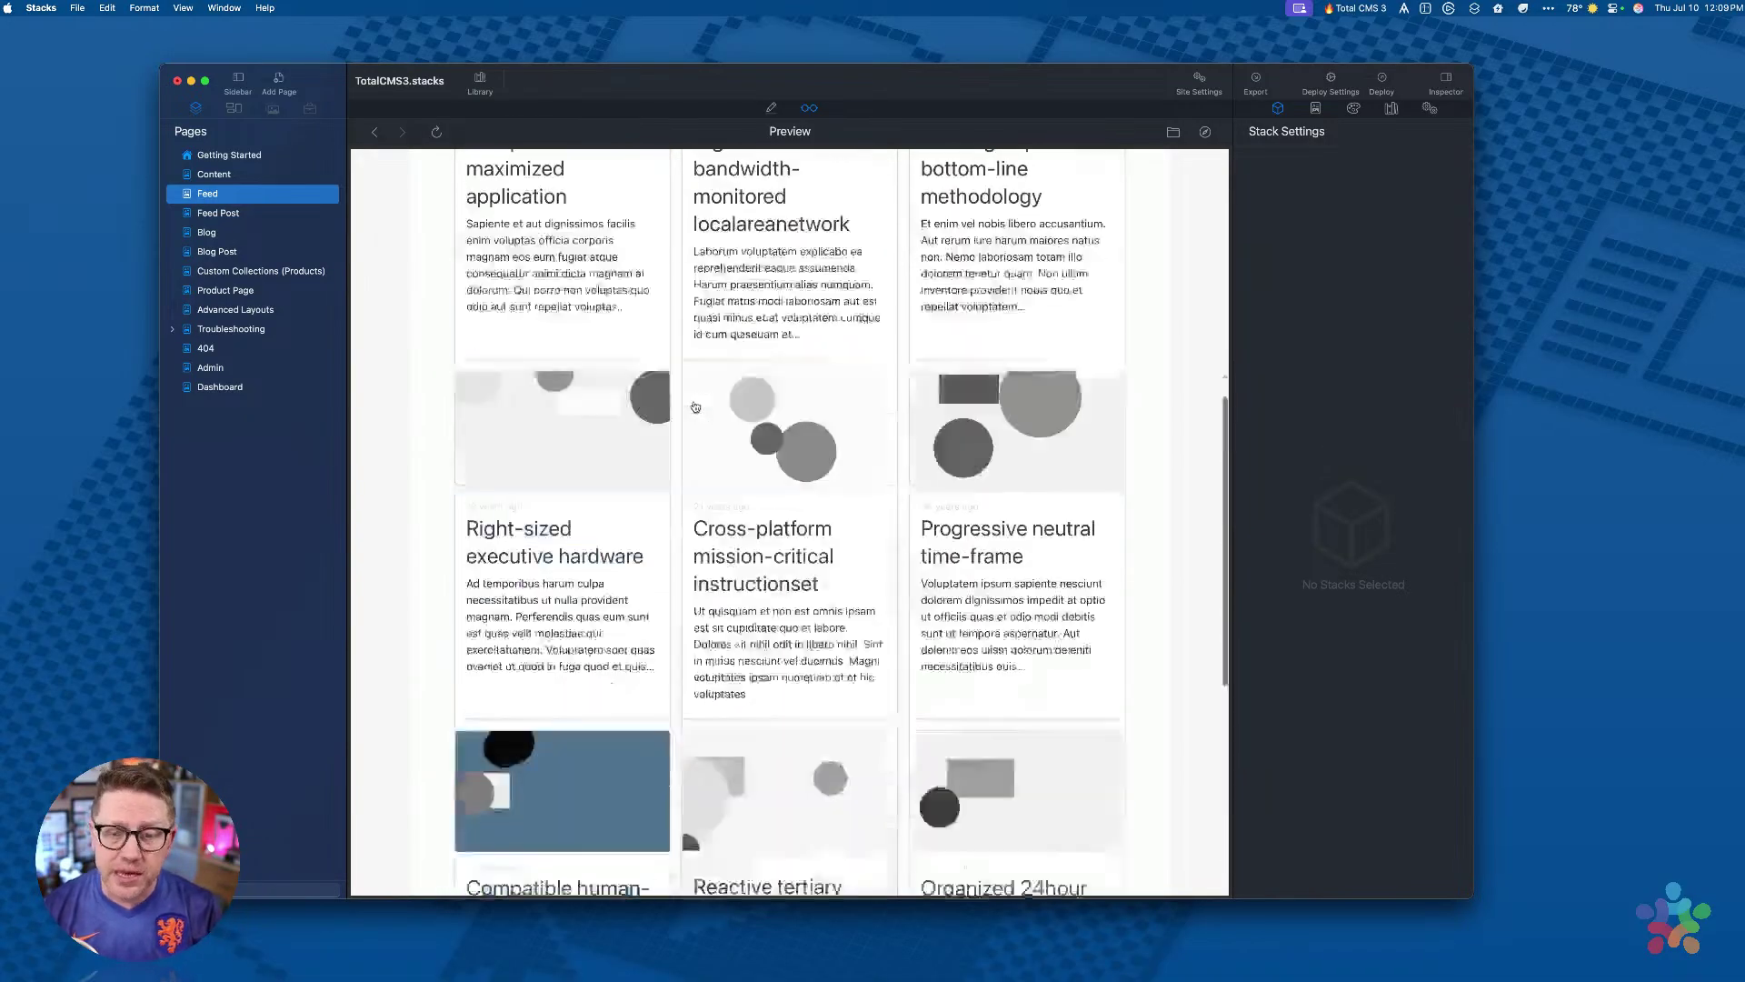
scroll(694, 406, down, 5)
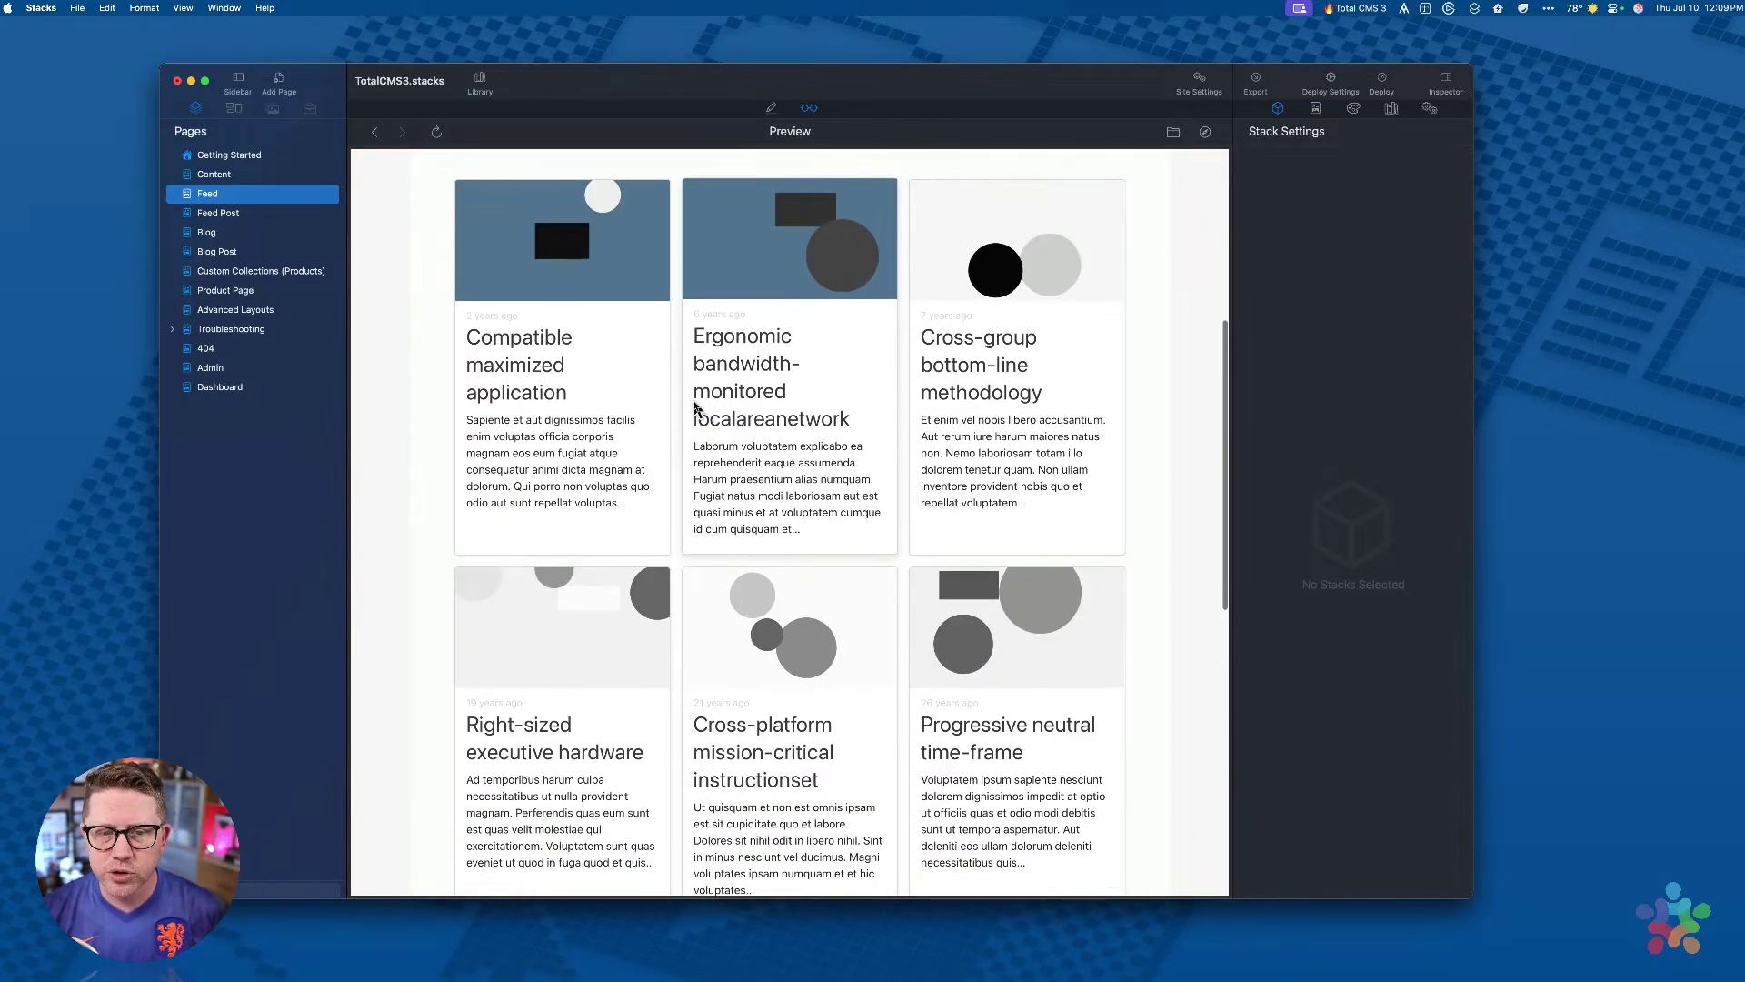
scroll(693, 406, up, 2)
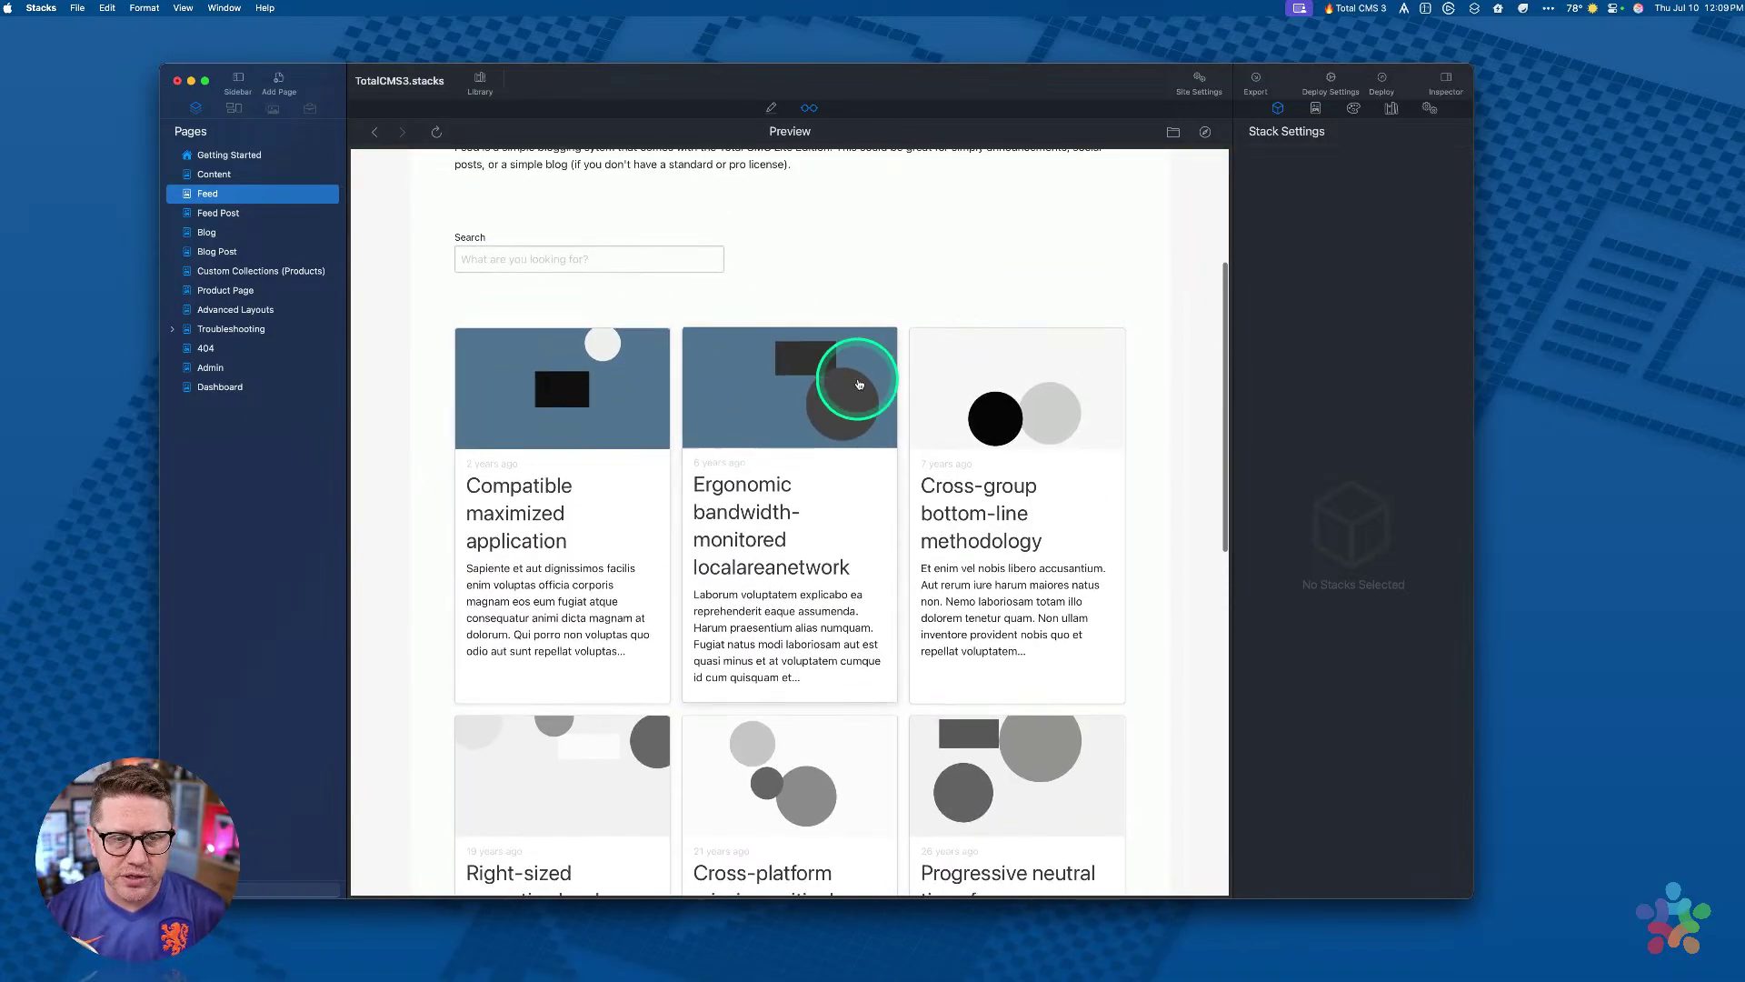
scroll(1012, 418, down, 7)
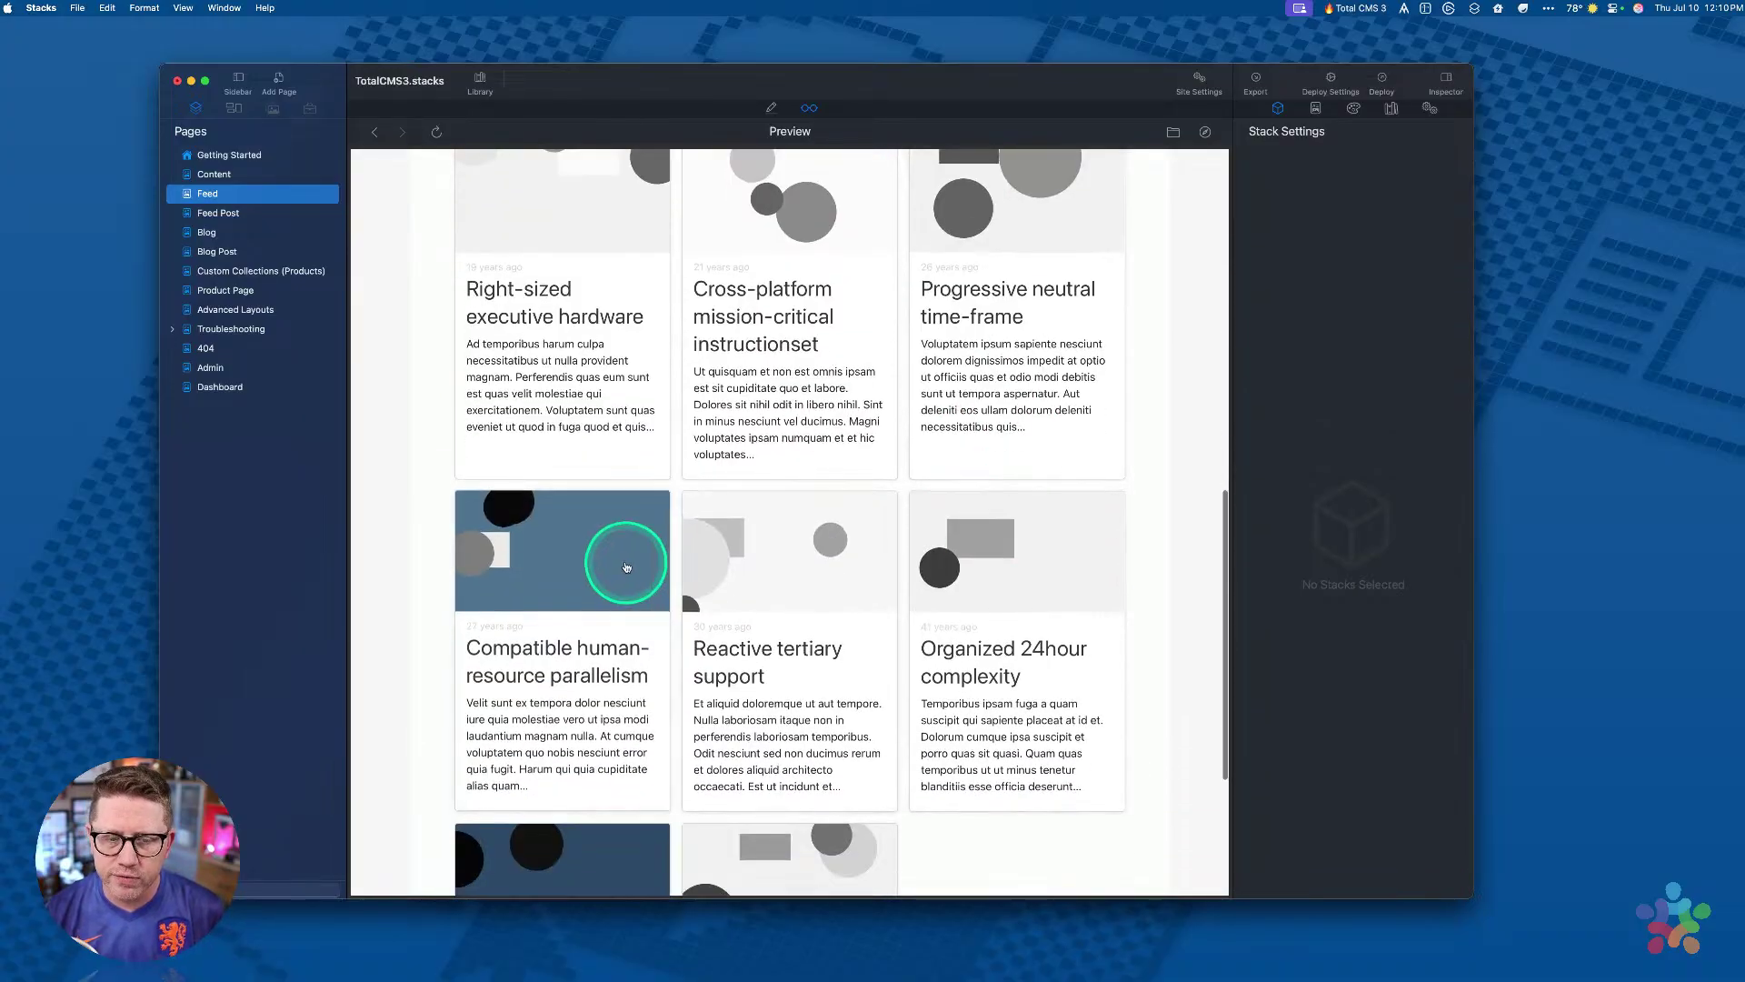
scroll(582, 582, down, 3)
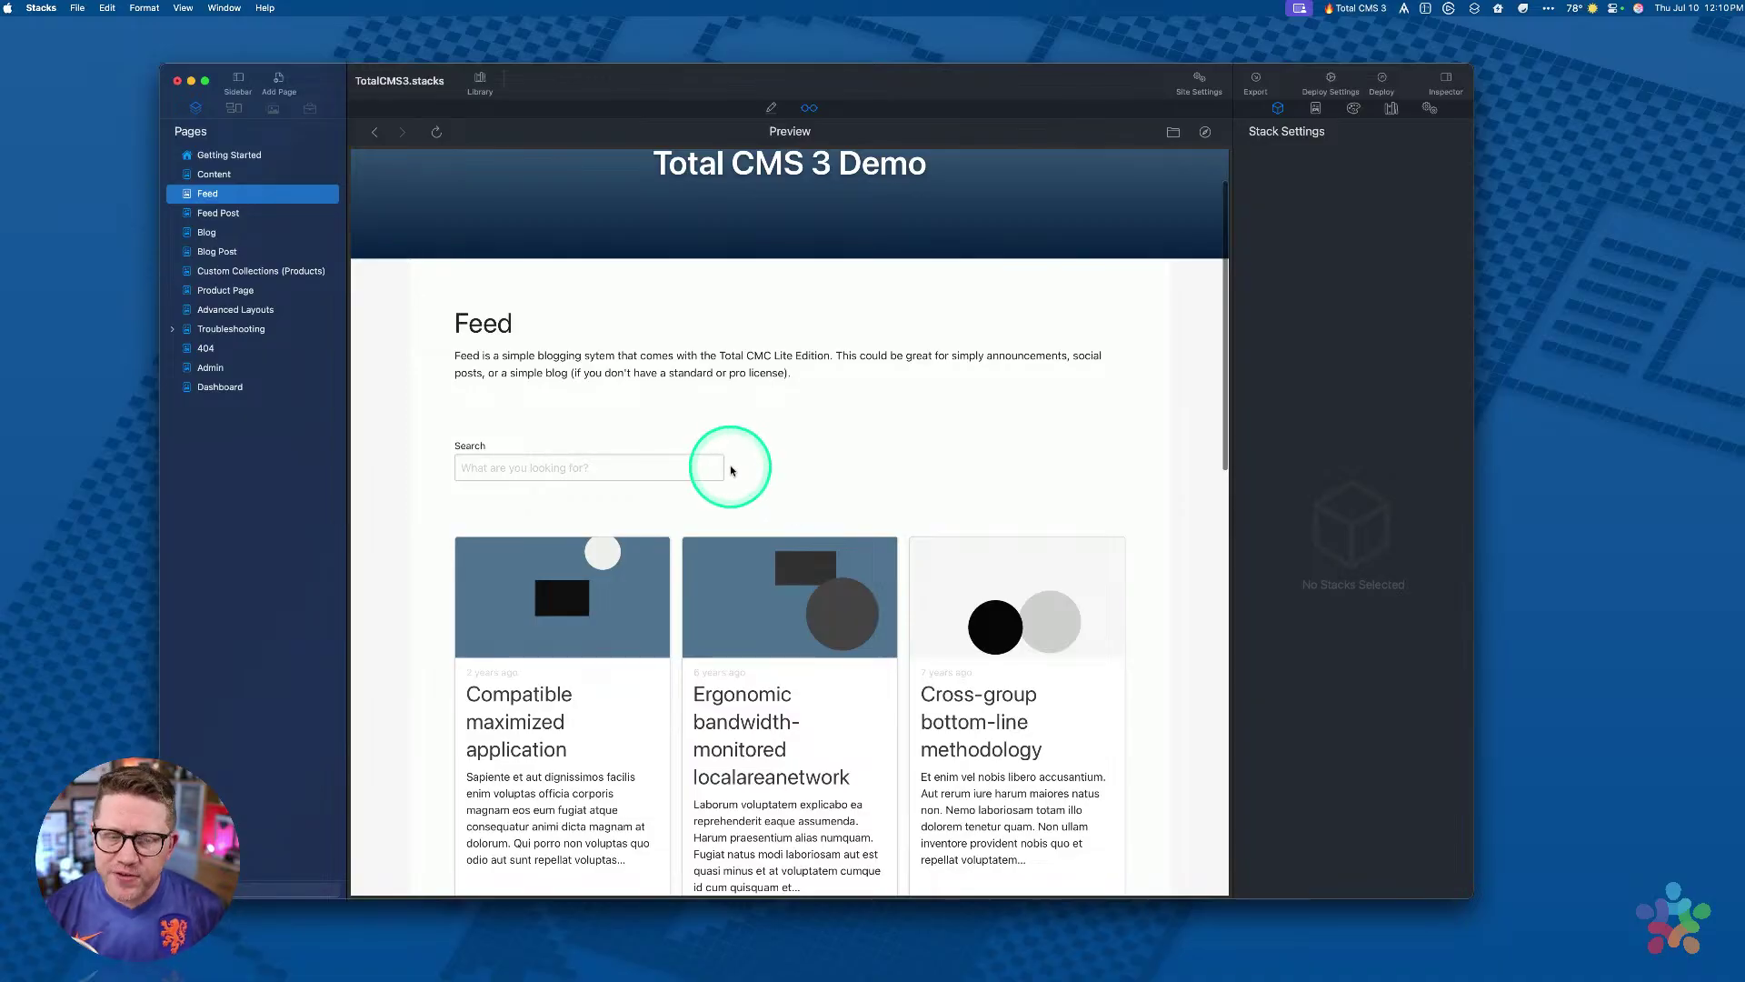
click(605, 459)
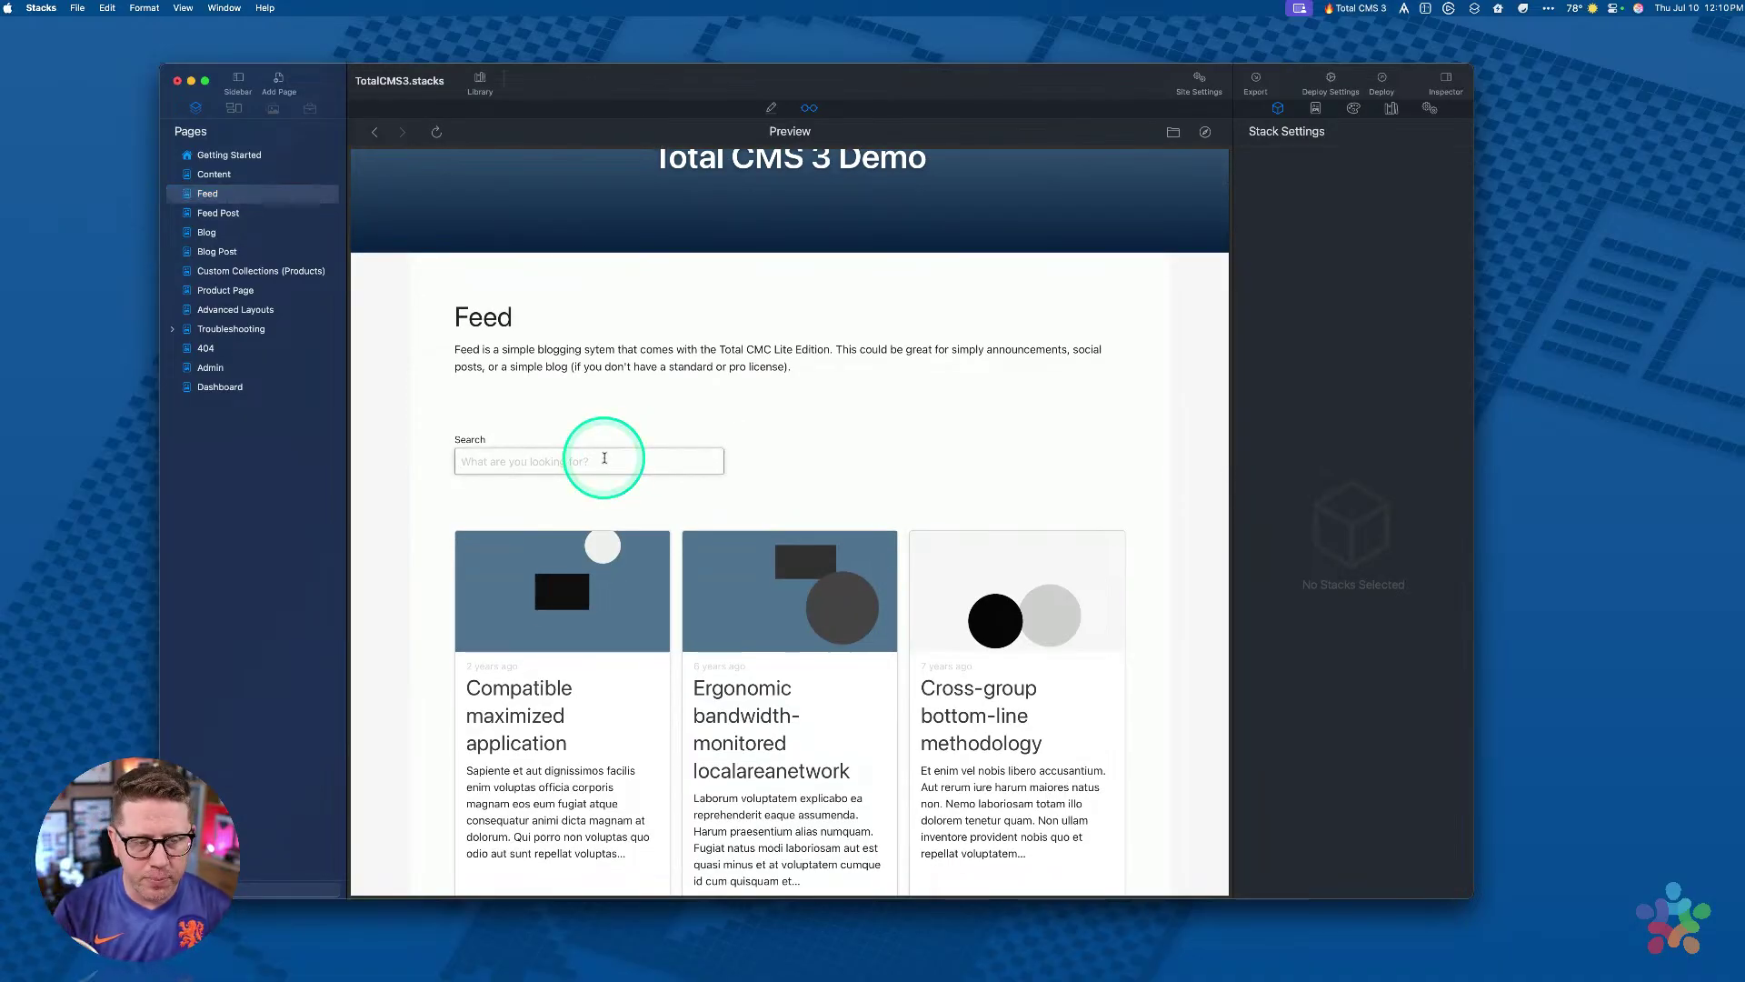
text(app)
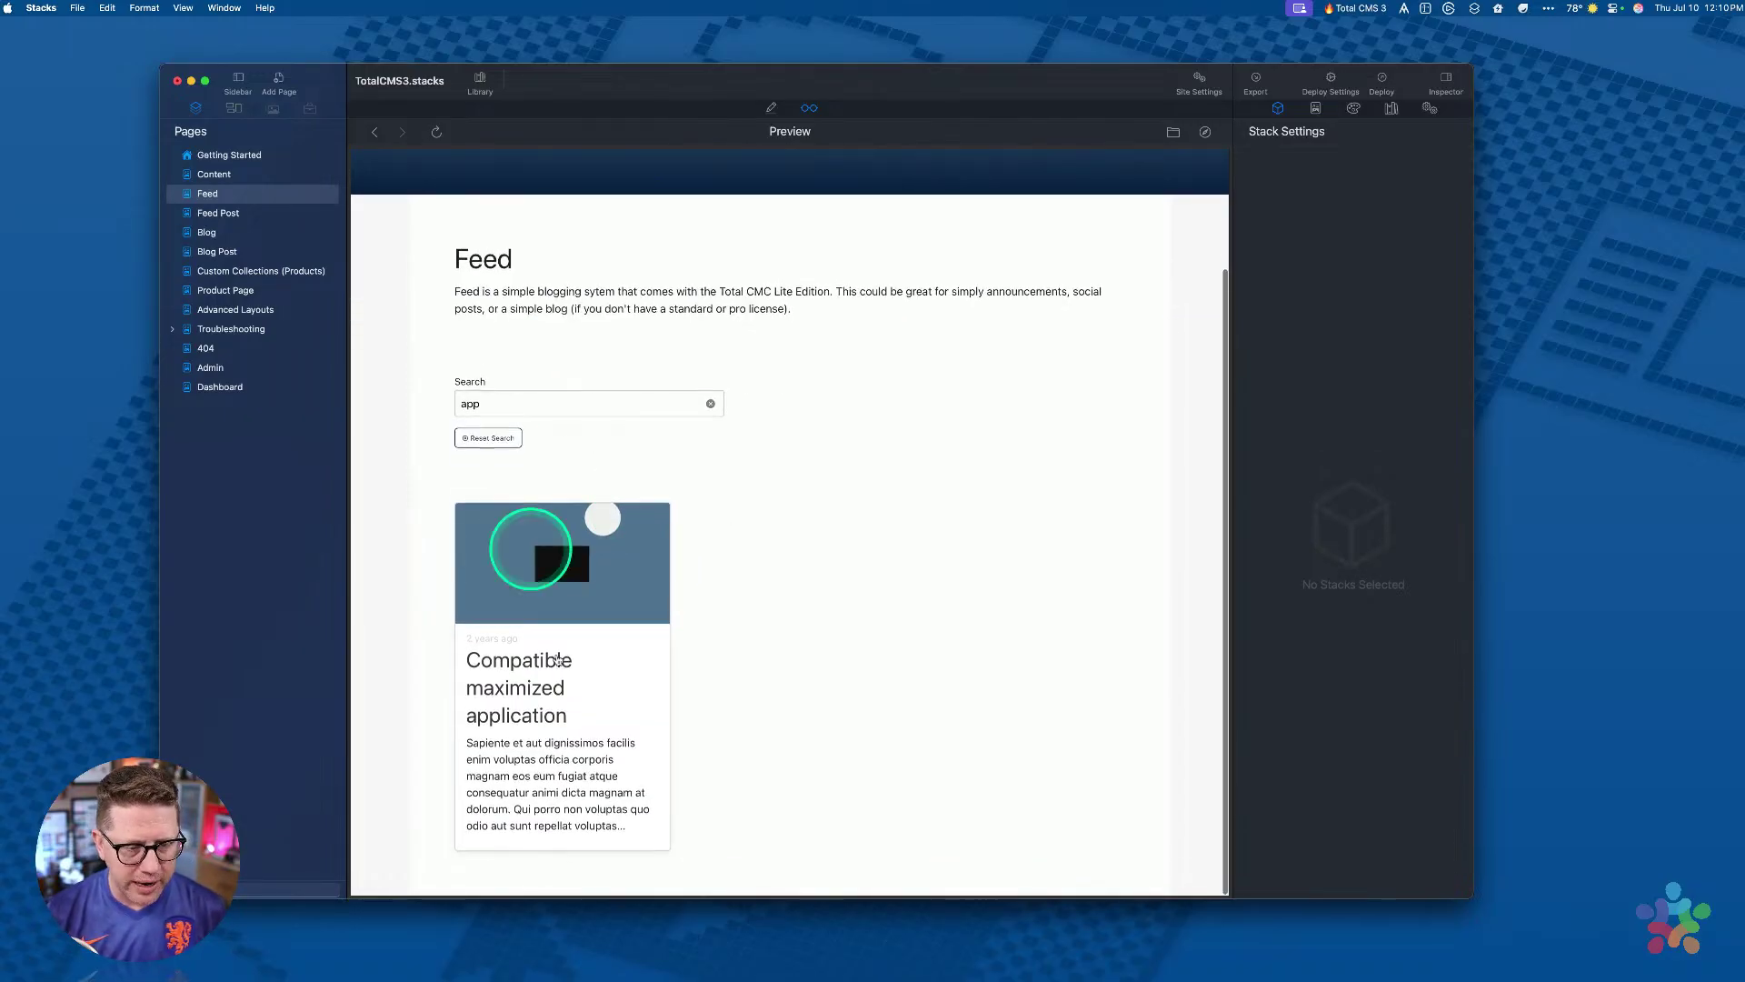
click(488, 438)
Step: Scroll through the full post grid, then switch the Feed page to Edit mode
scroll(728, 428, down, 3)
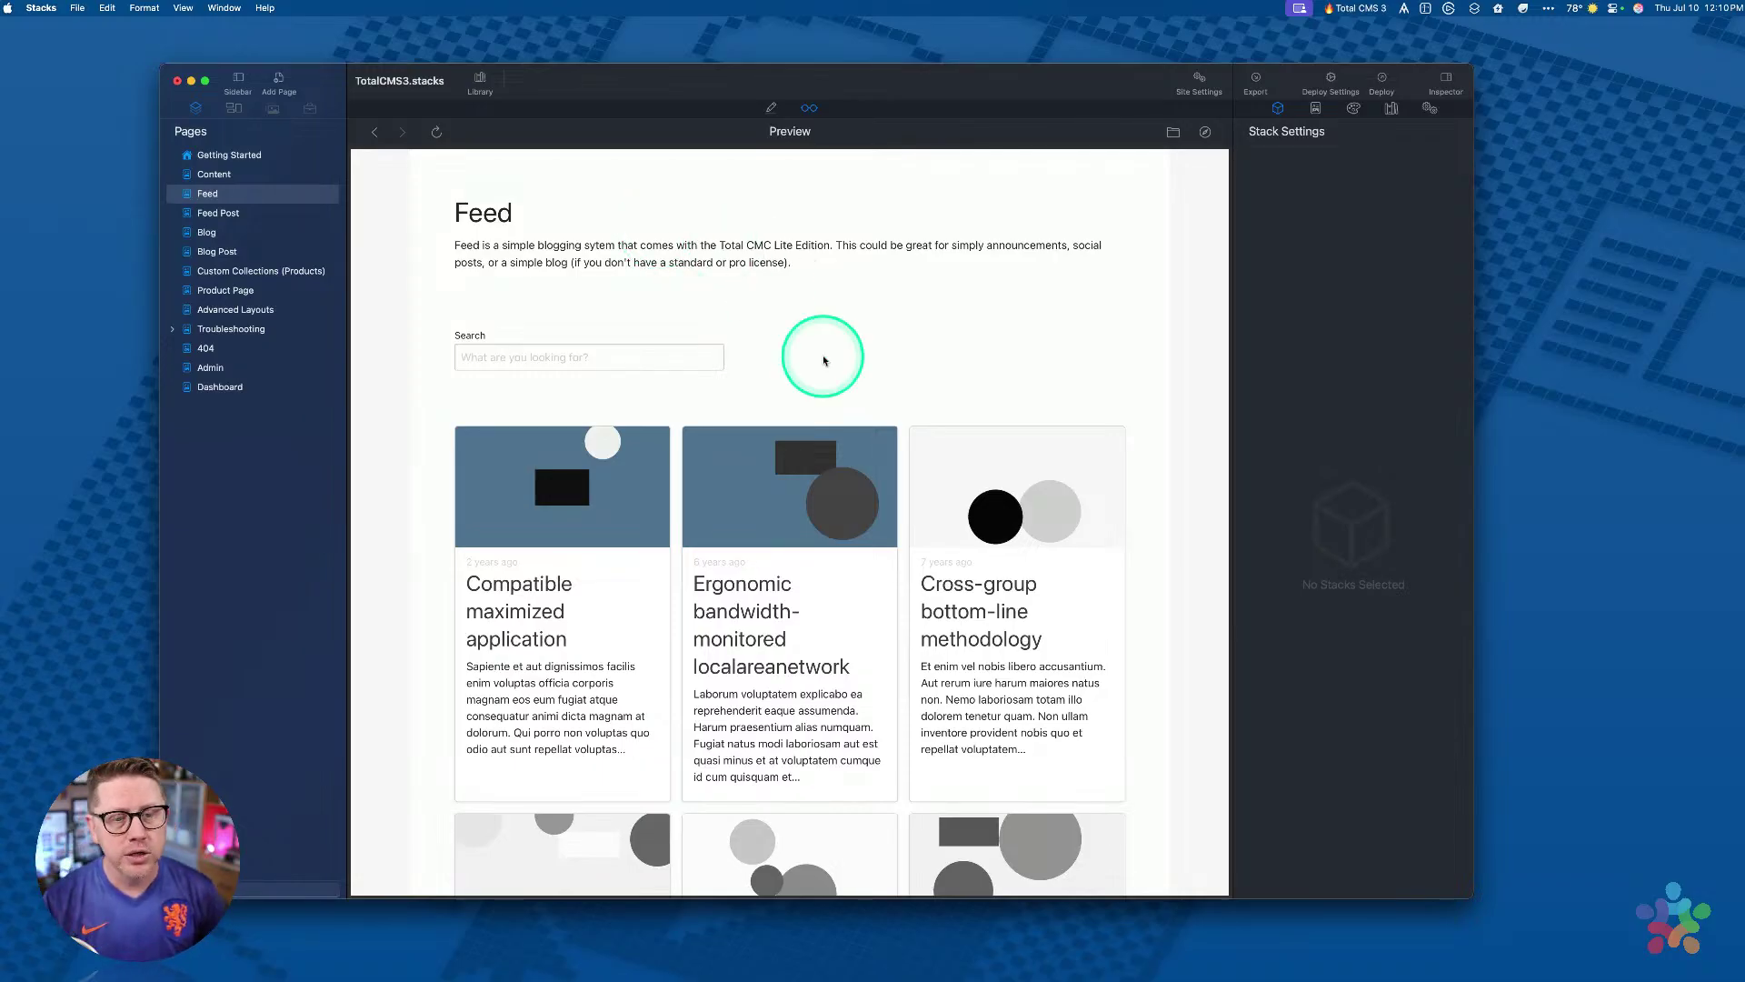
scroll(813, 359, down, 2)
scroll(804, 397, down, 2)
scroll(805, 397, up, 5)
scroll(804, 397, down, 15)
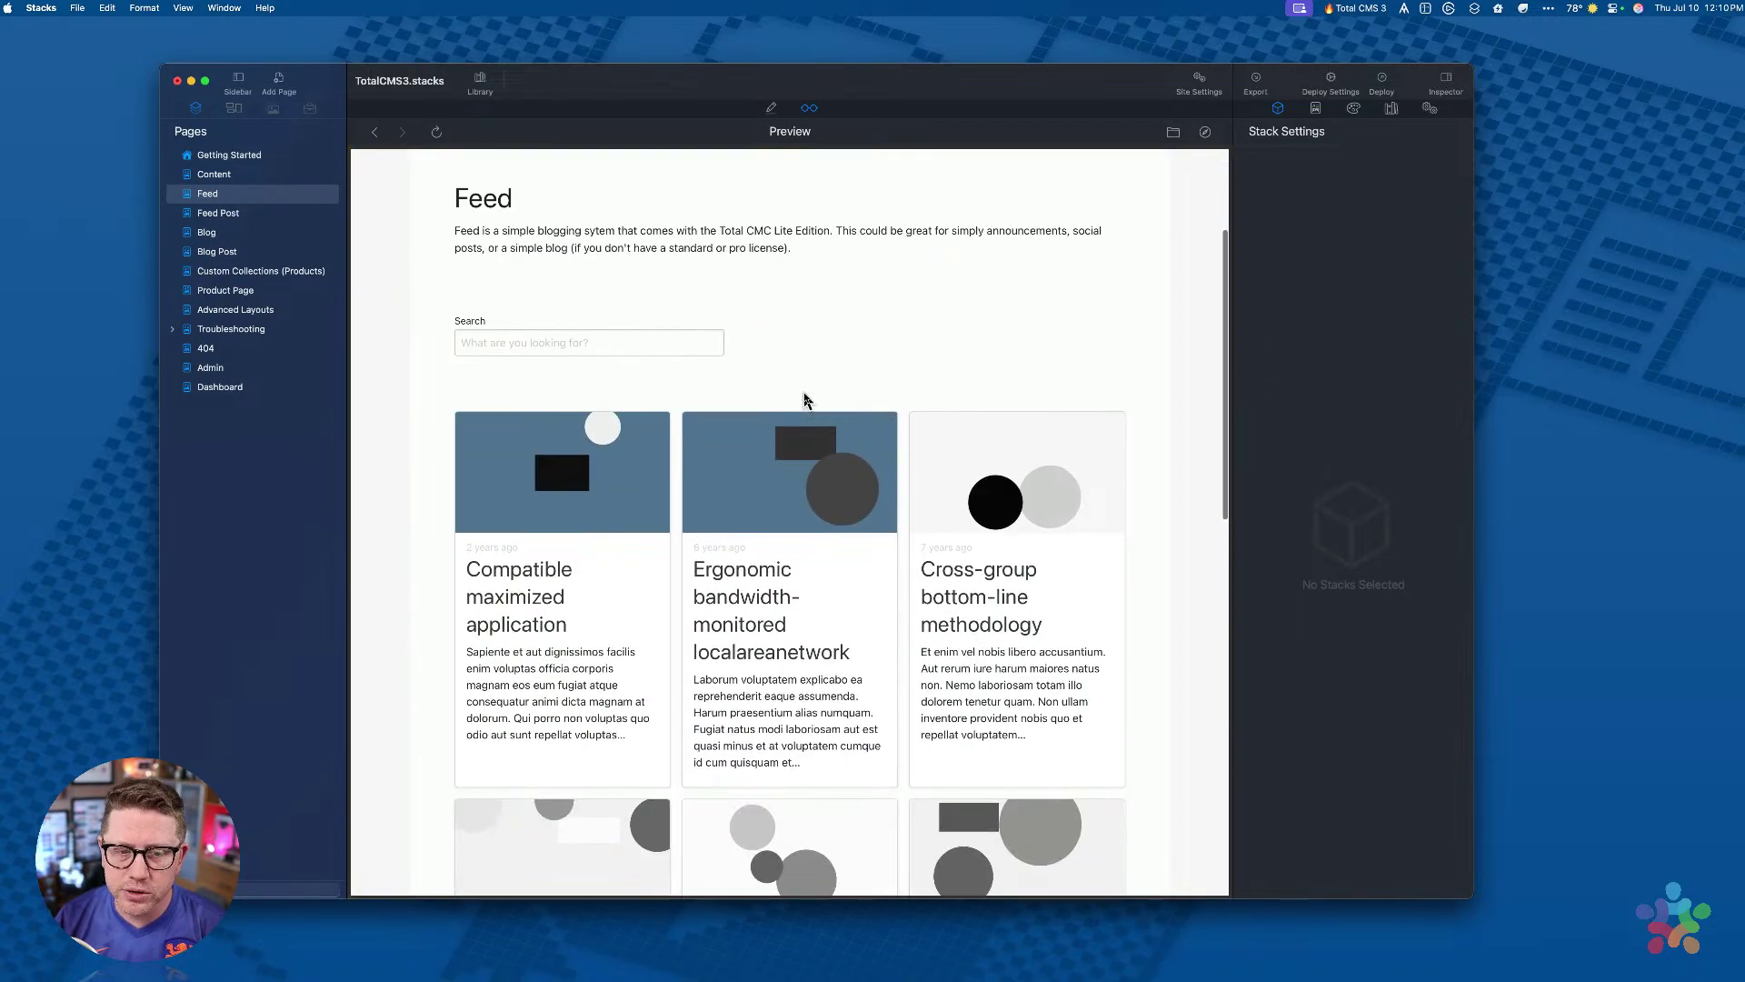
scroll(806, 400, up, 15)
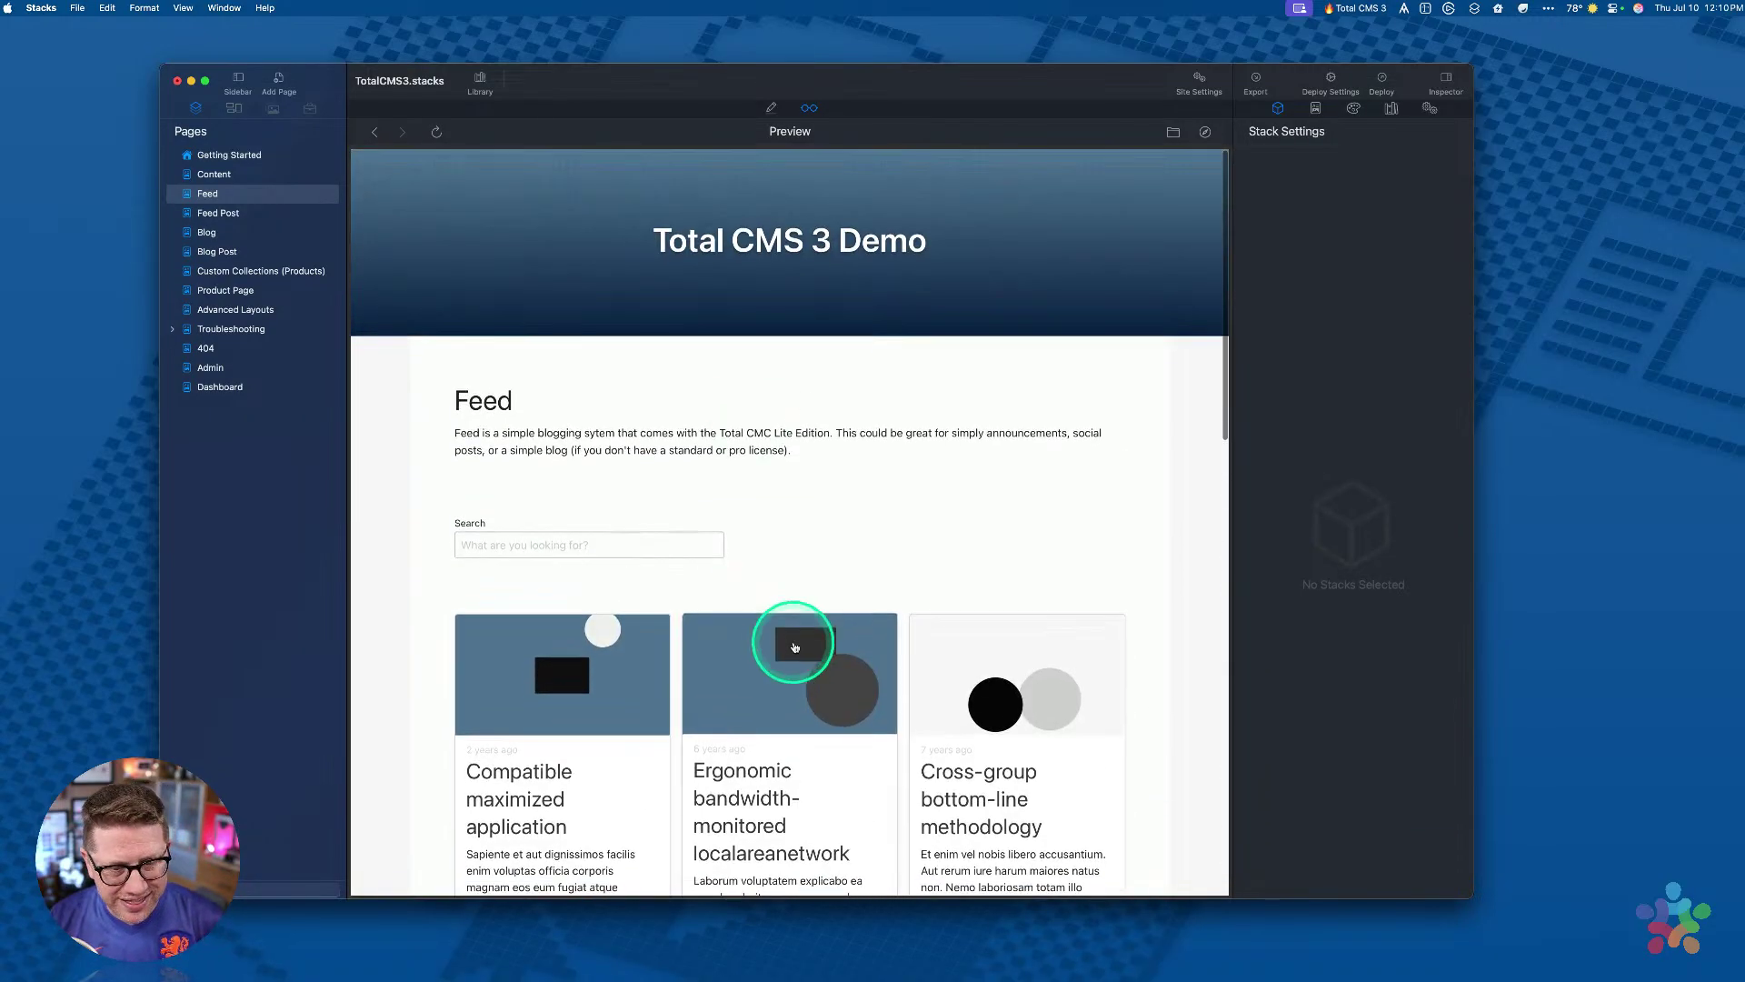
key(super+e)
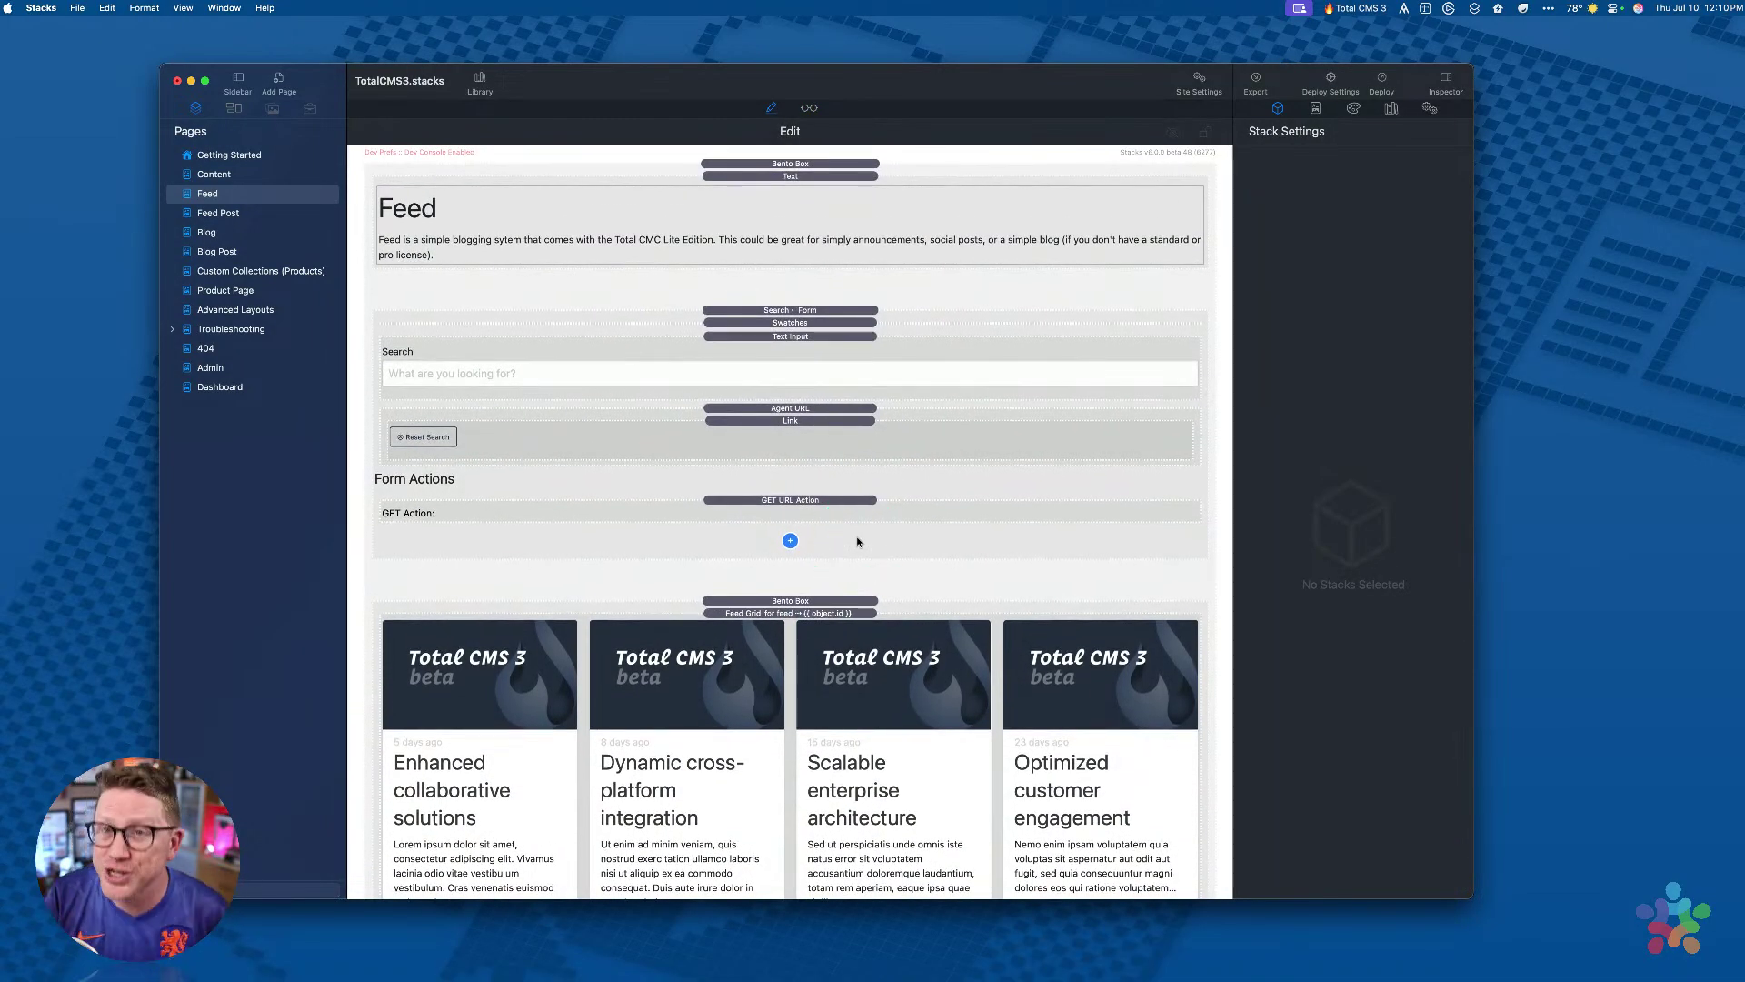
Step: Inspect the Feed Grid and Search form stacks, collapsing and re-expanding the search form
click(841, 615)
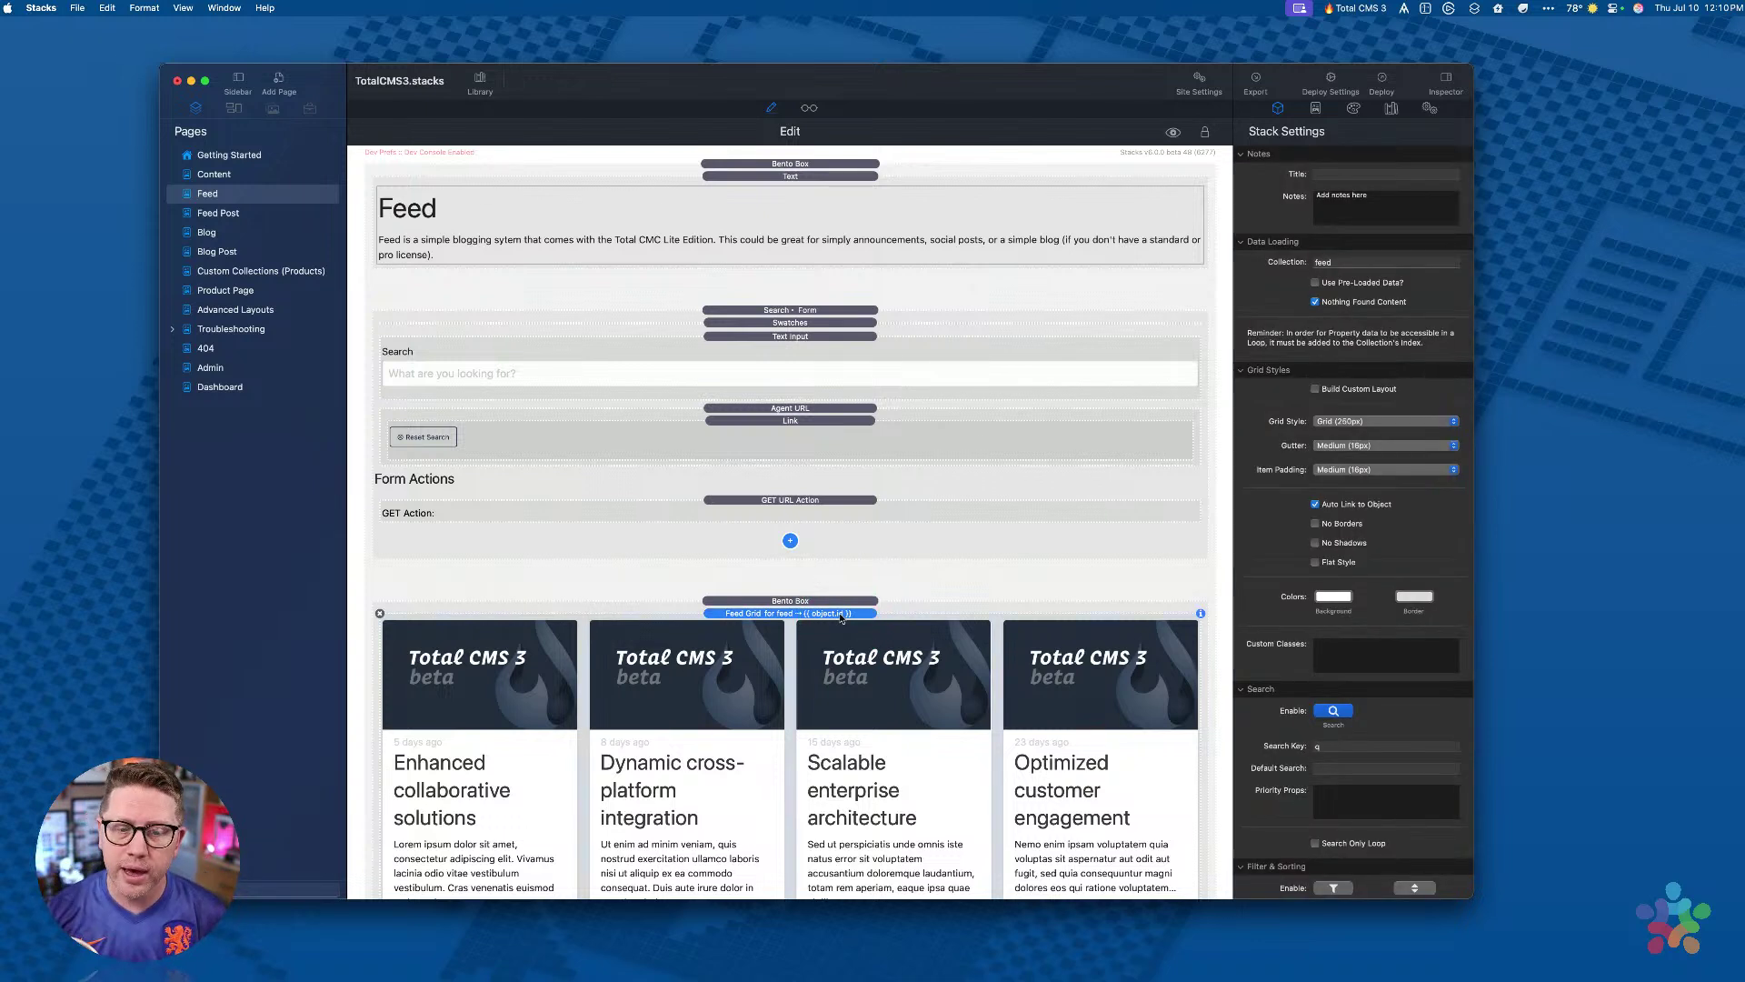
scroll(800, 582, down, 2)
click(779, 527)
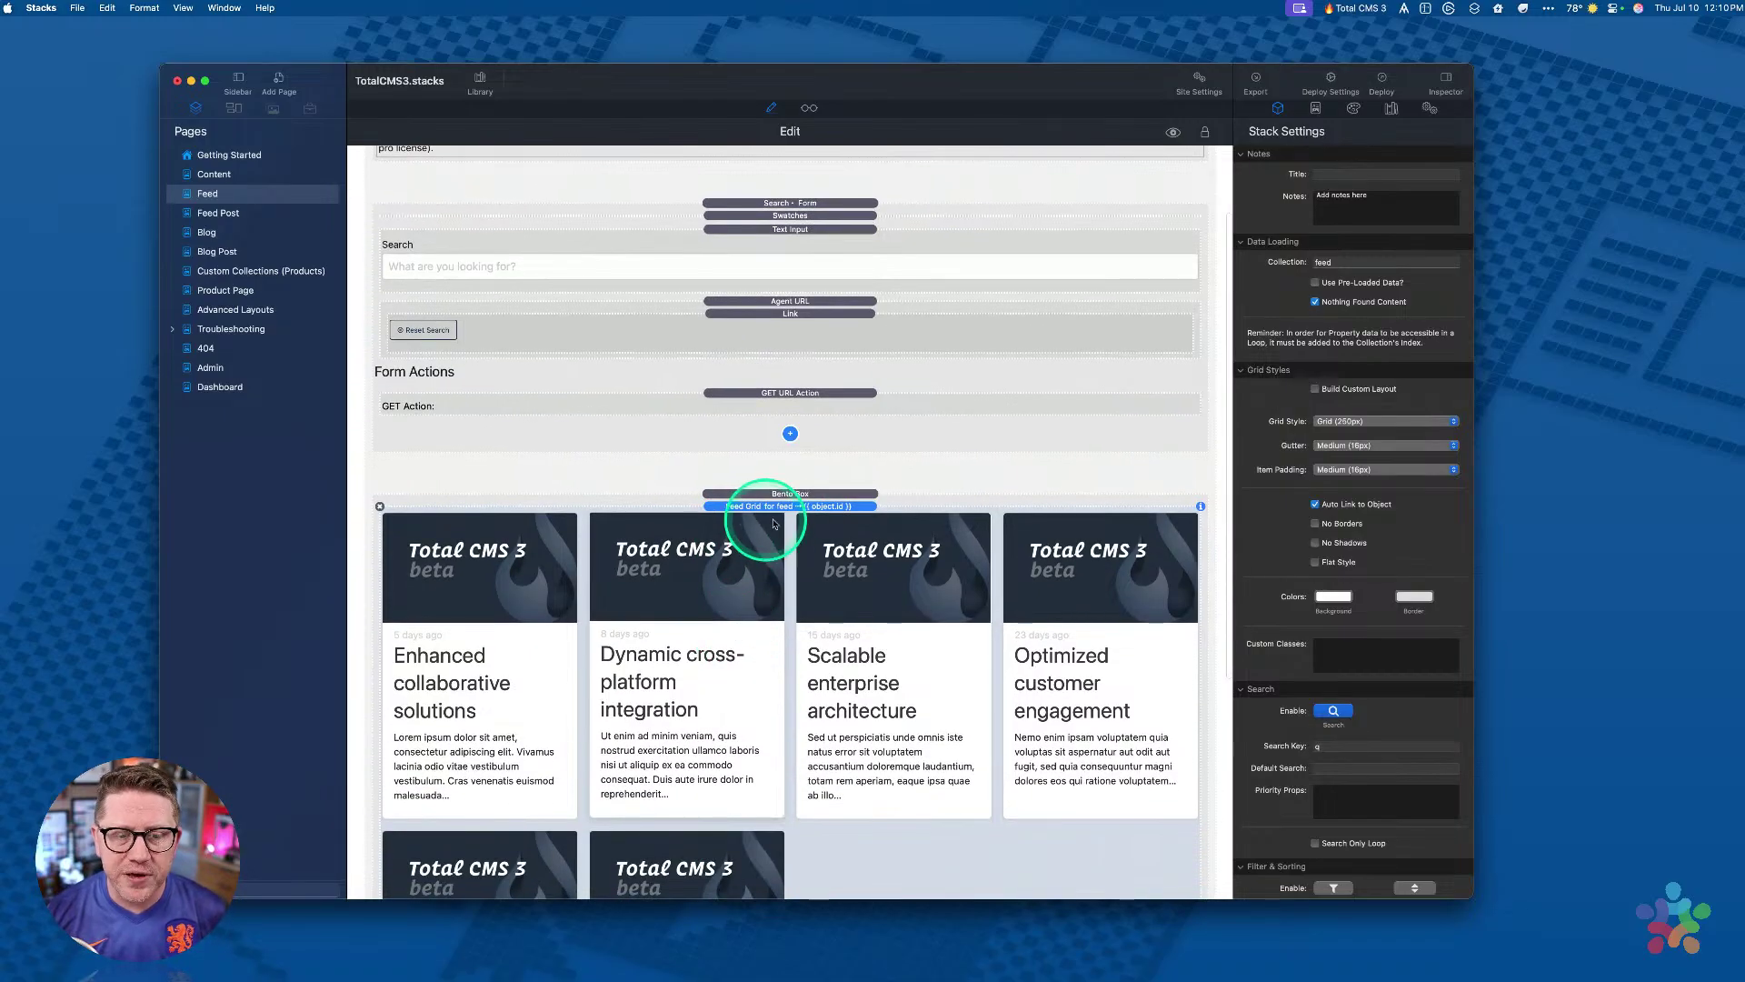
scroll(779, 520, up, 2)
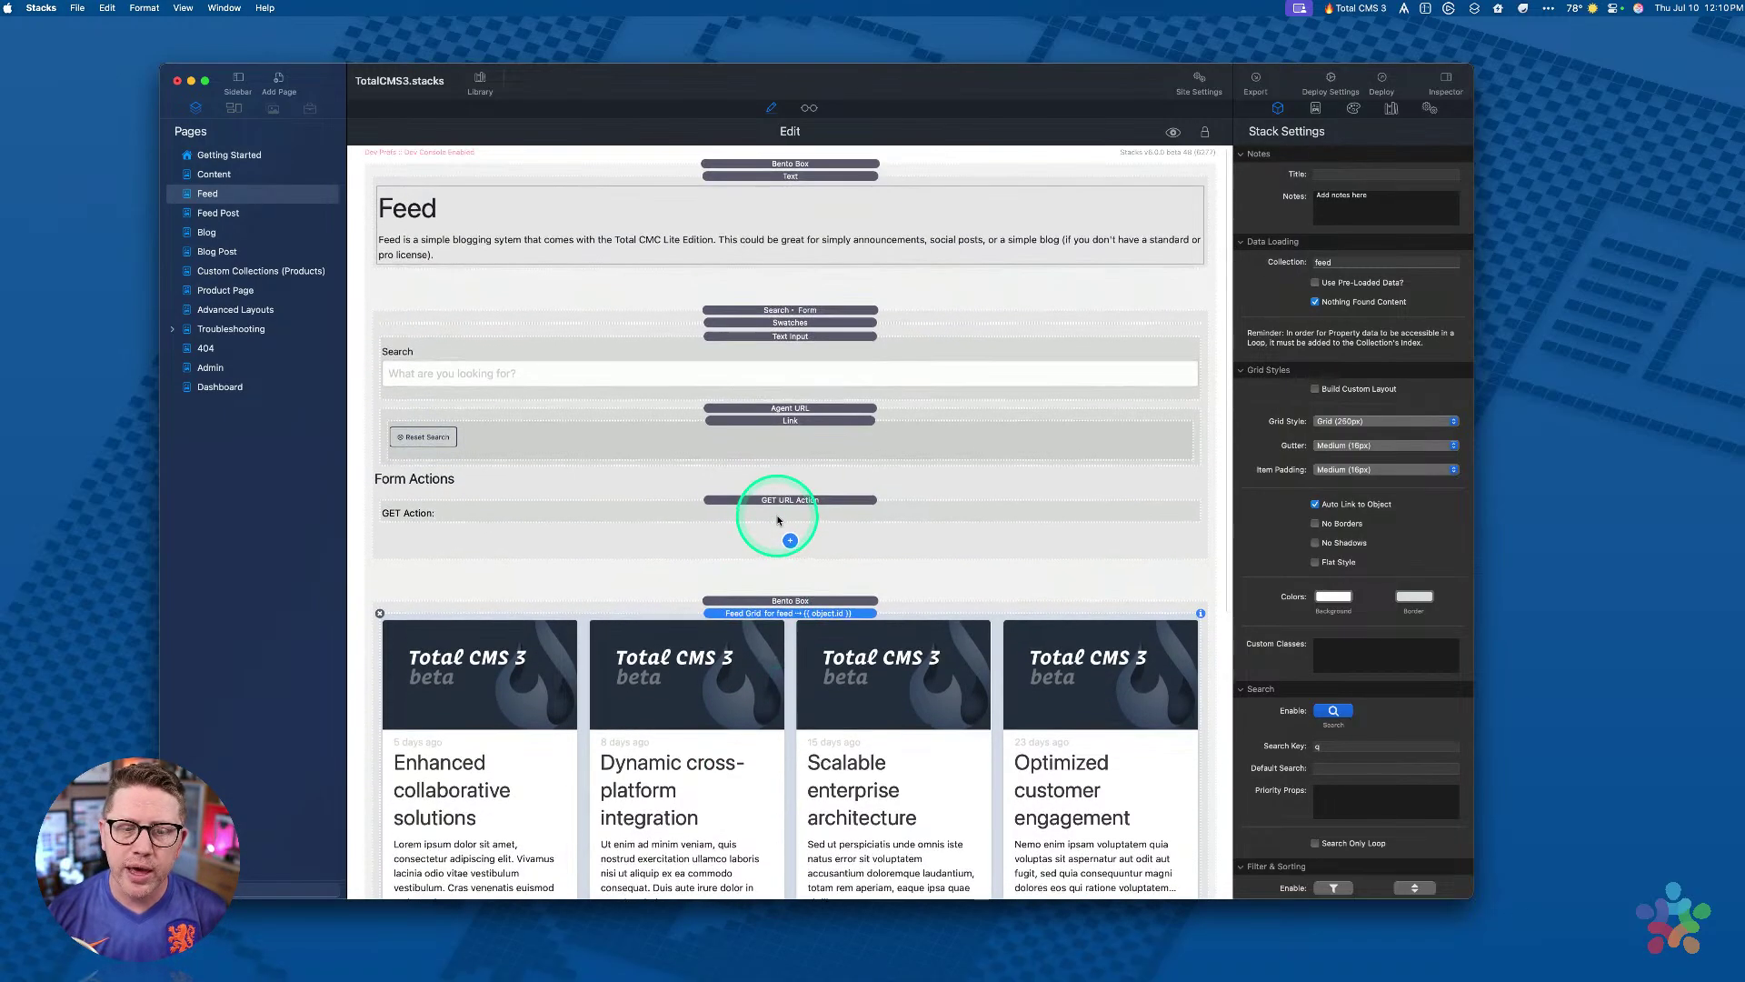
scroll(799, 628, down, 3)
scroll(805, 650, up, 5)
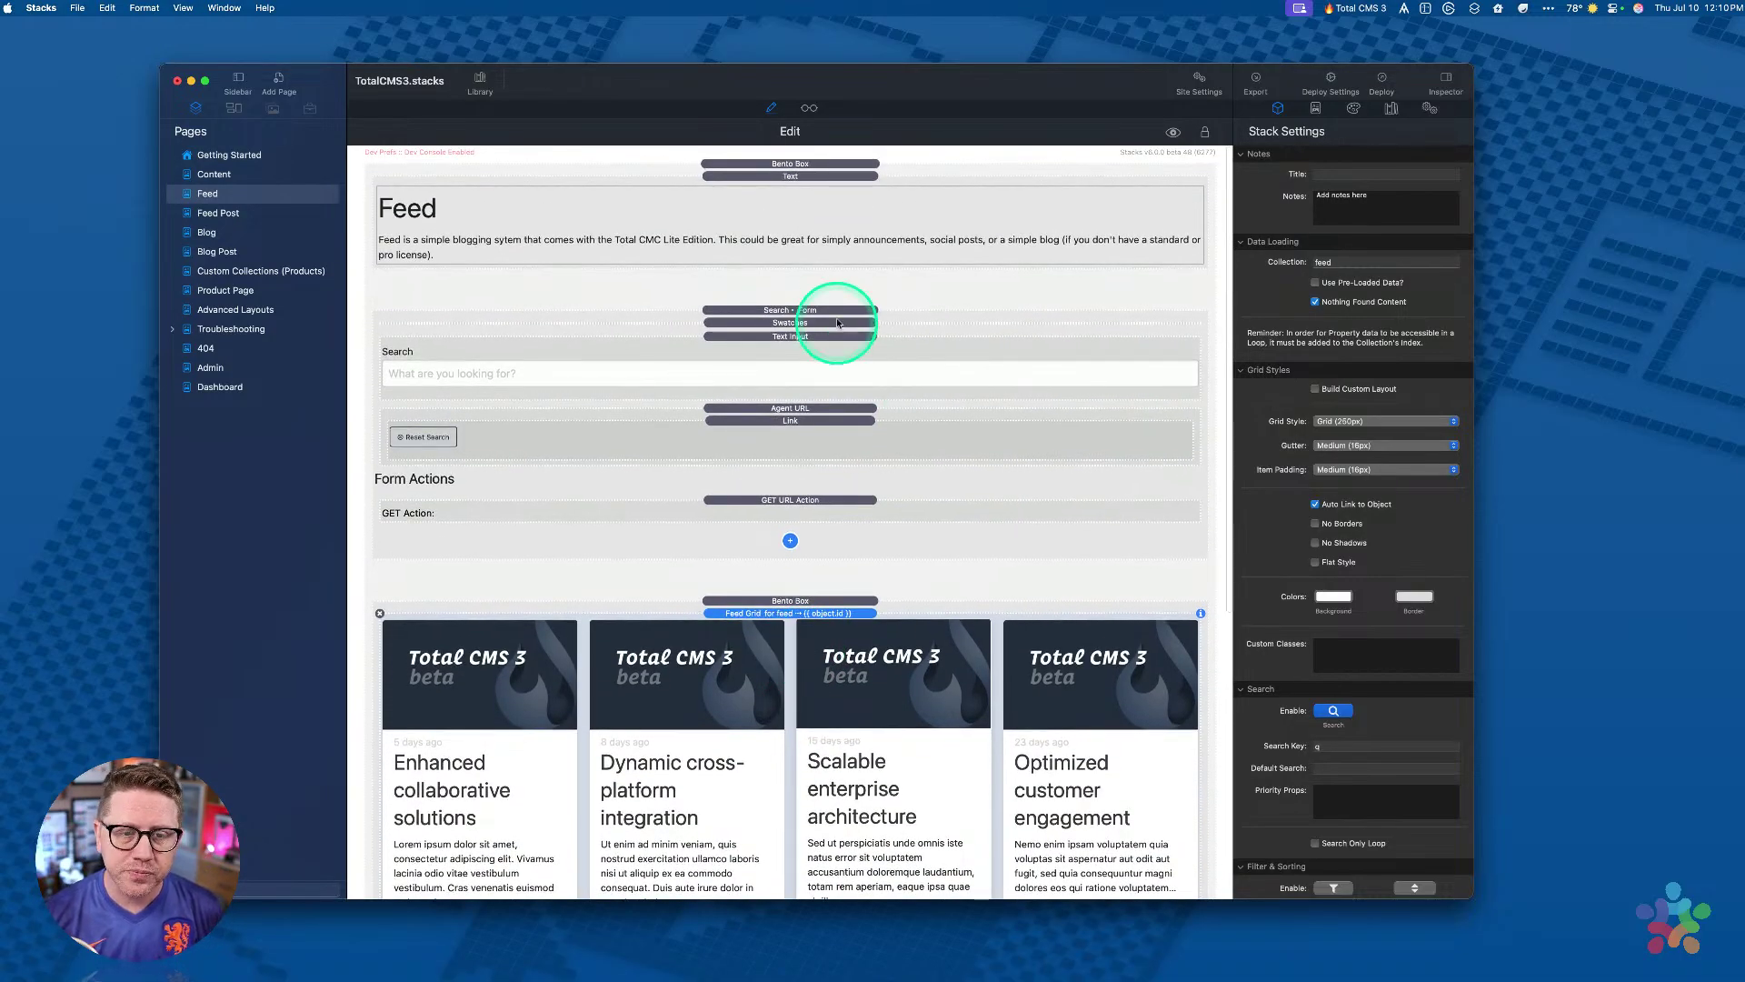
click(837, 312)
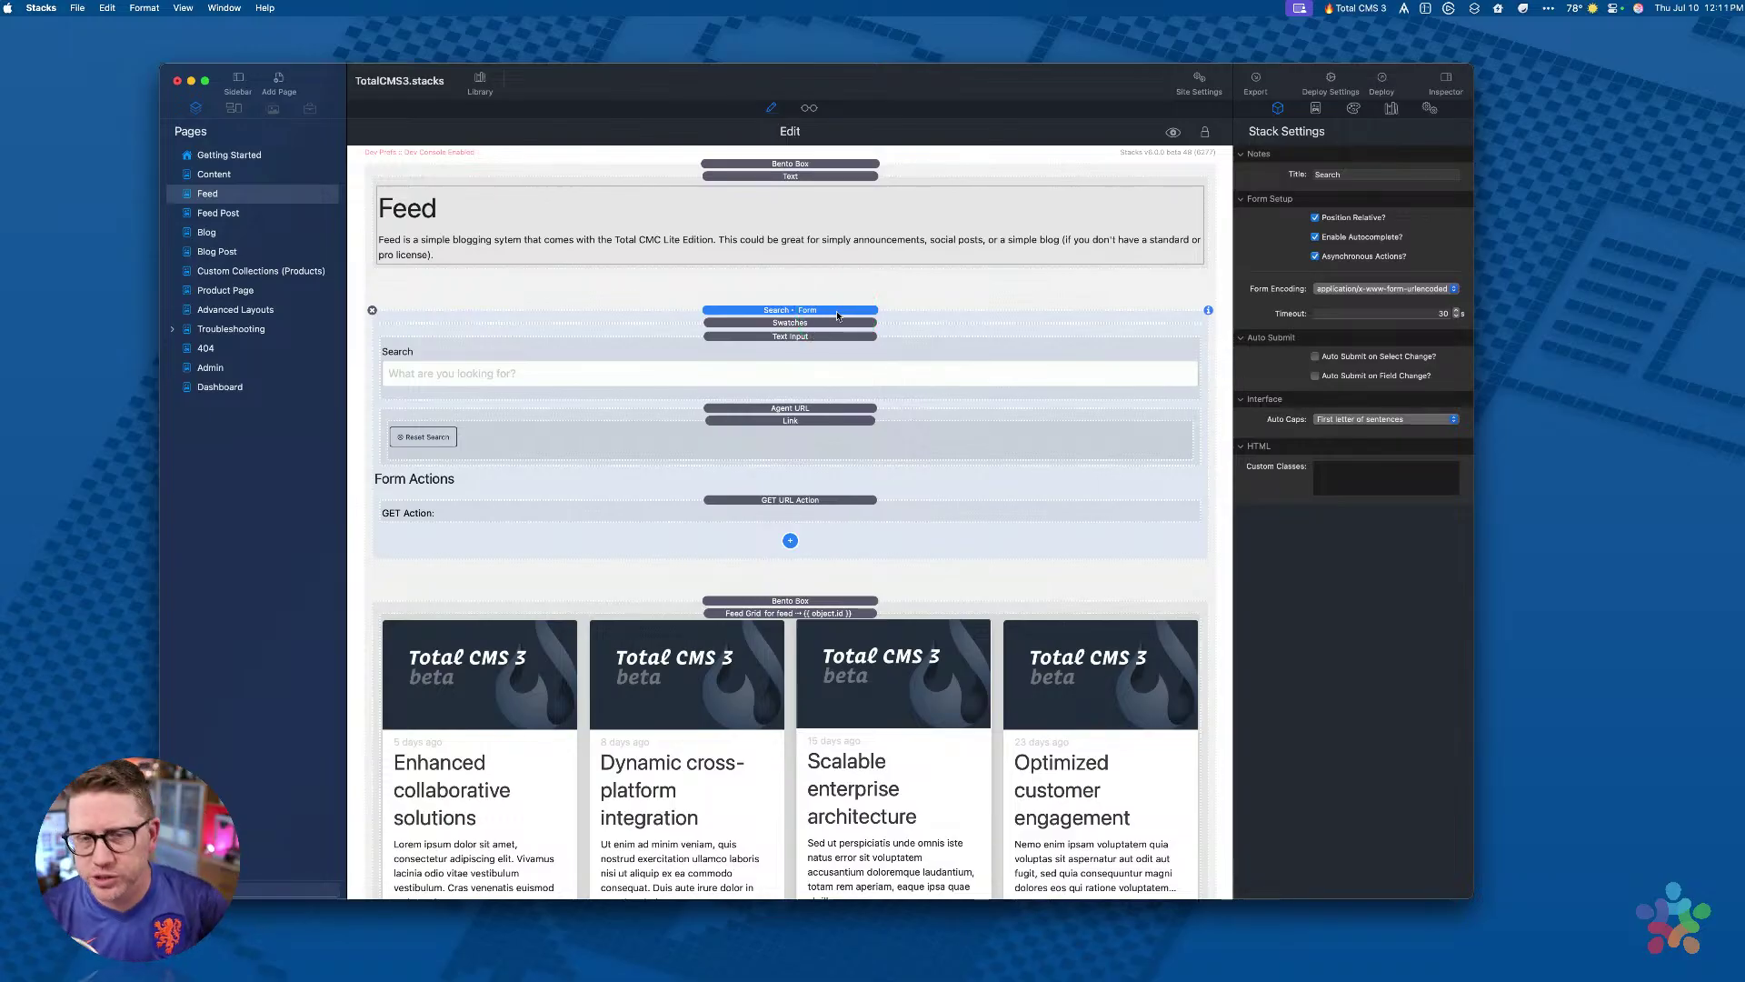
click(837, 314)
click(837, 314)
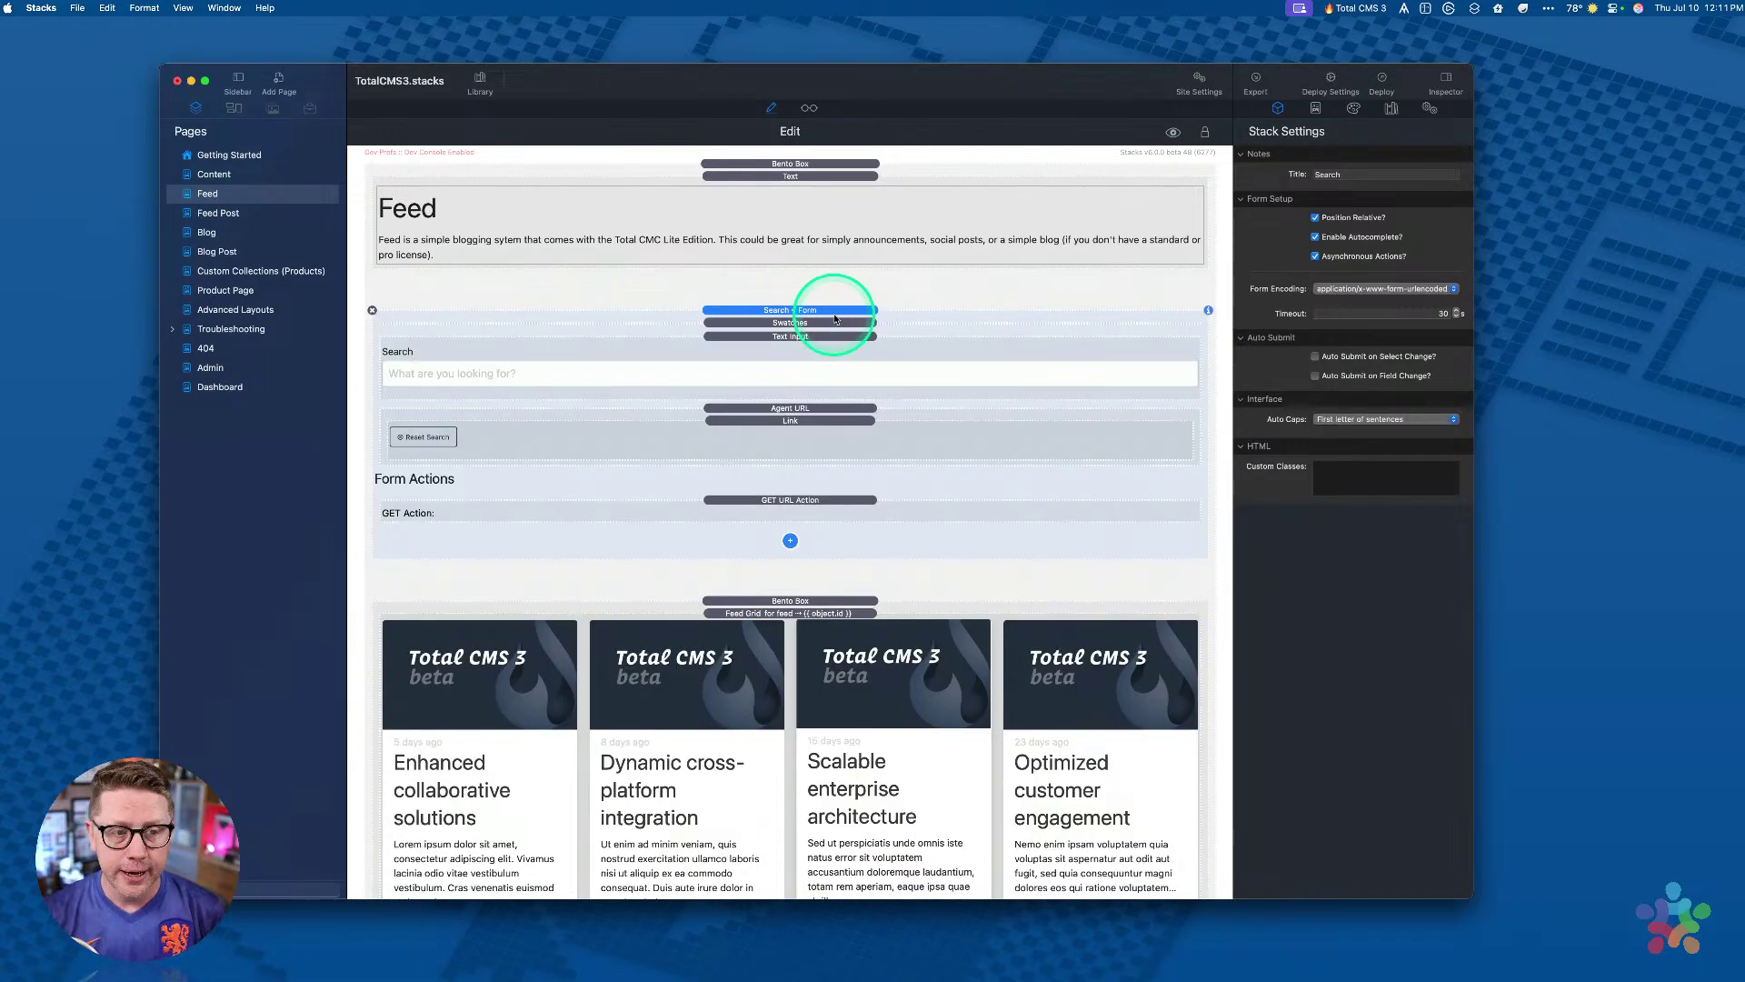
scroll(835, 318, down, 5)
Step: Select the Feed Grid and confirm its Collection is set to feed
click(808, 402)
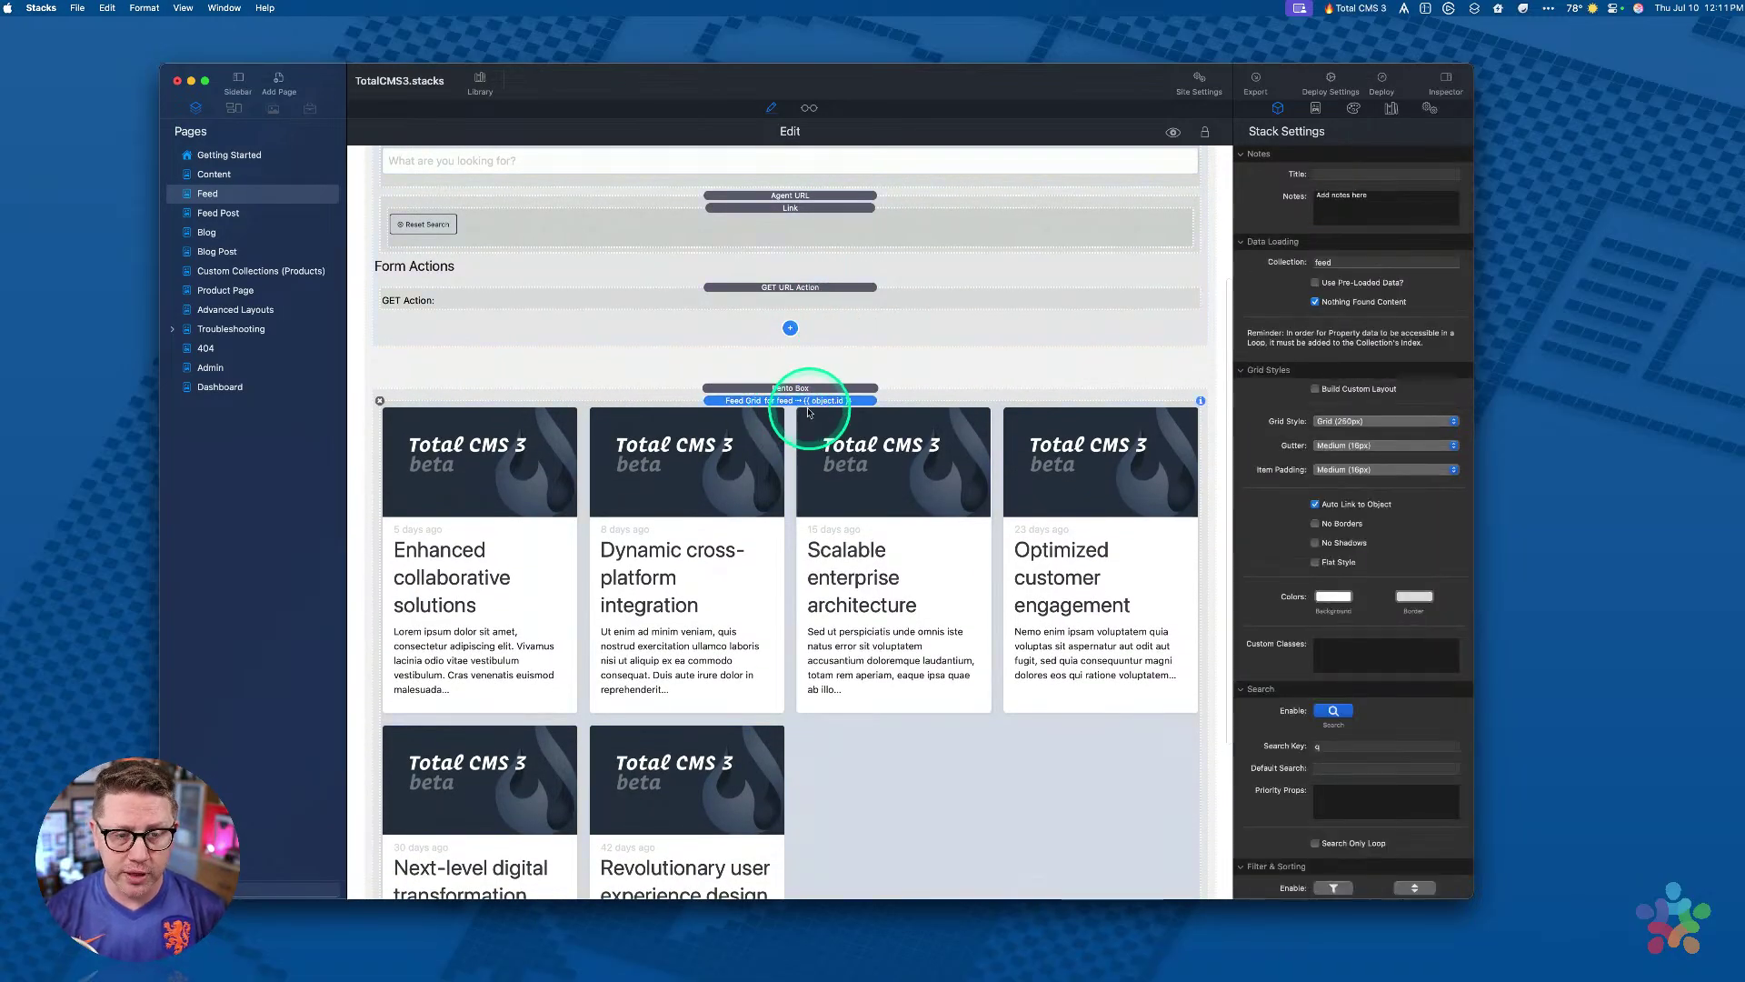
scroll(812, 412, down, 3)
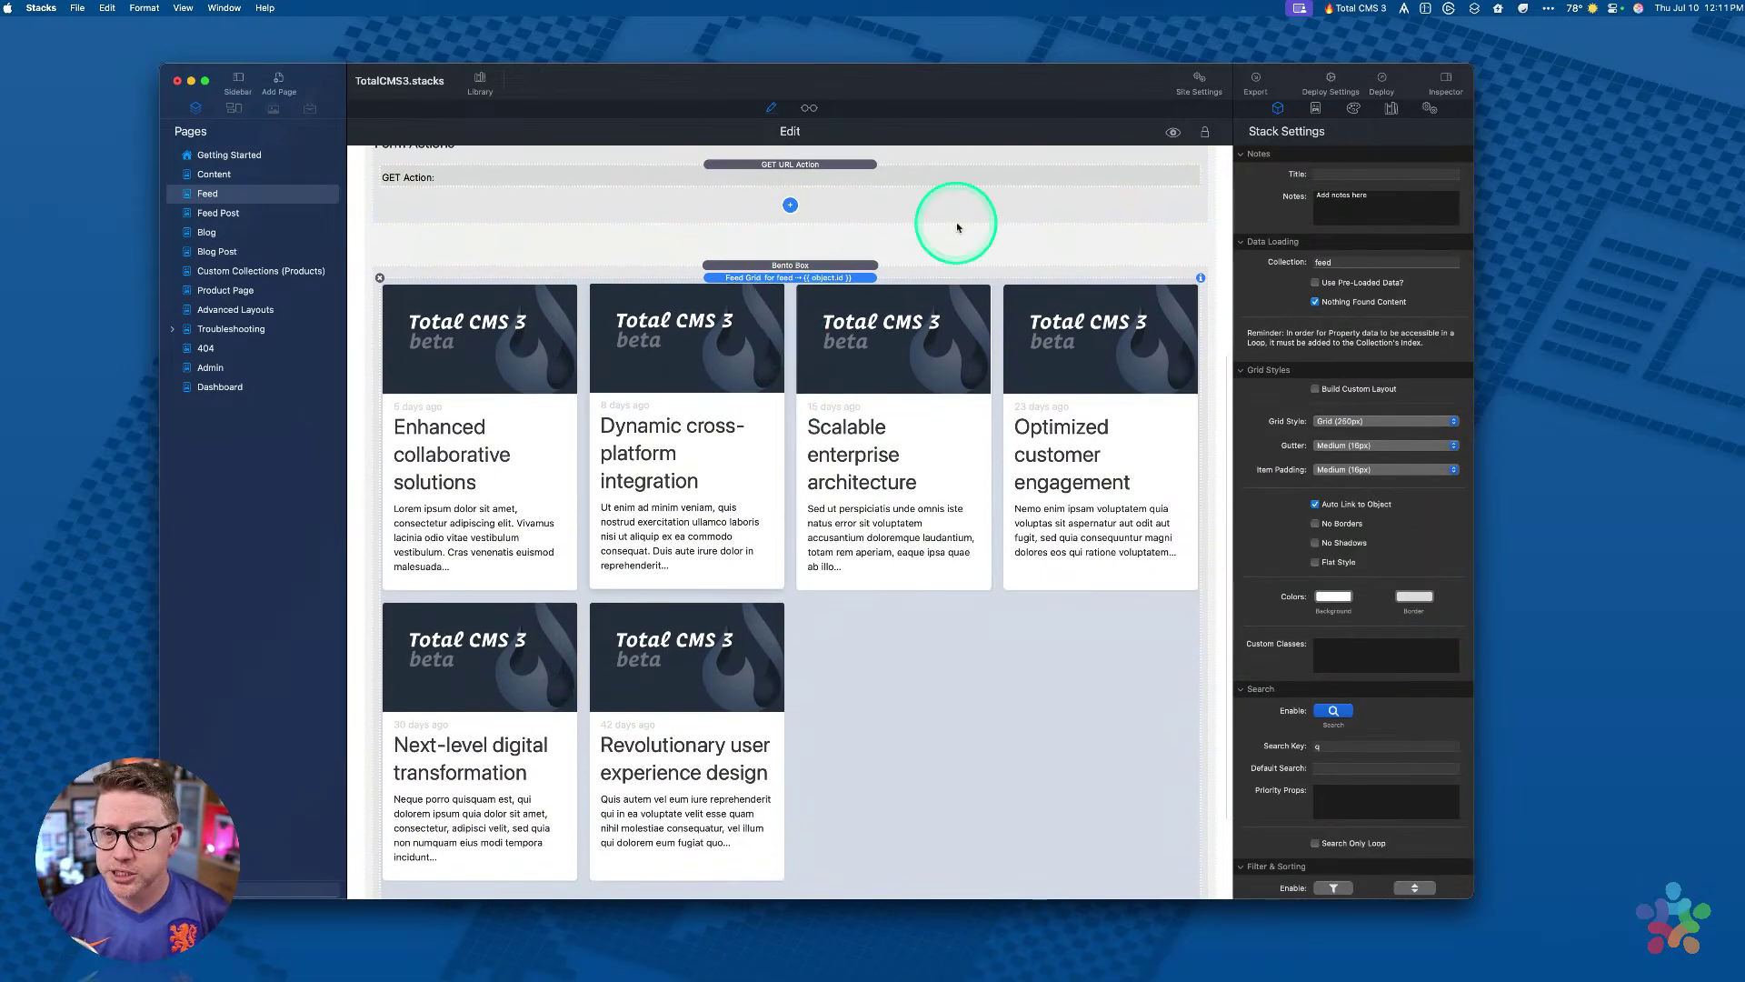
double_click(1365, 262)
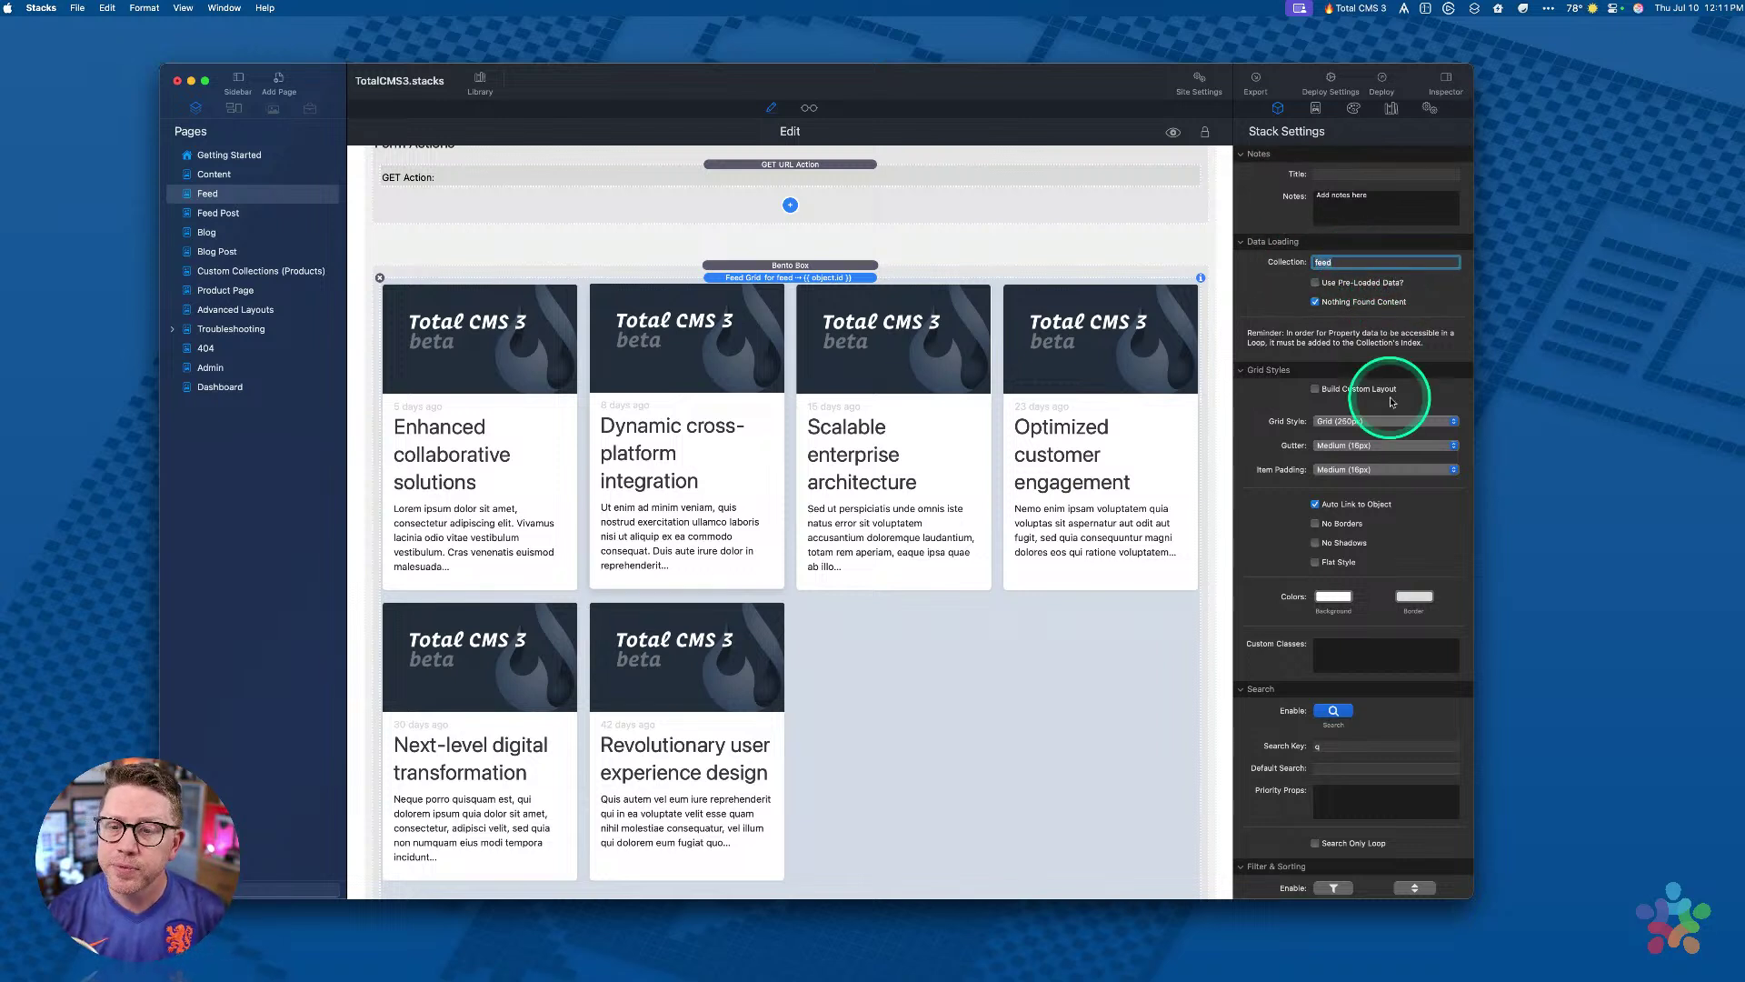
scroll(1391, 402, down, 3)
scroll(1395, 395, up, 2)
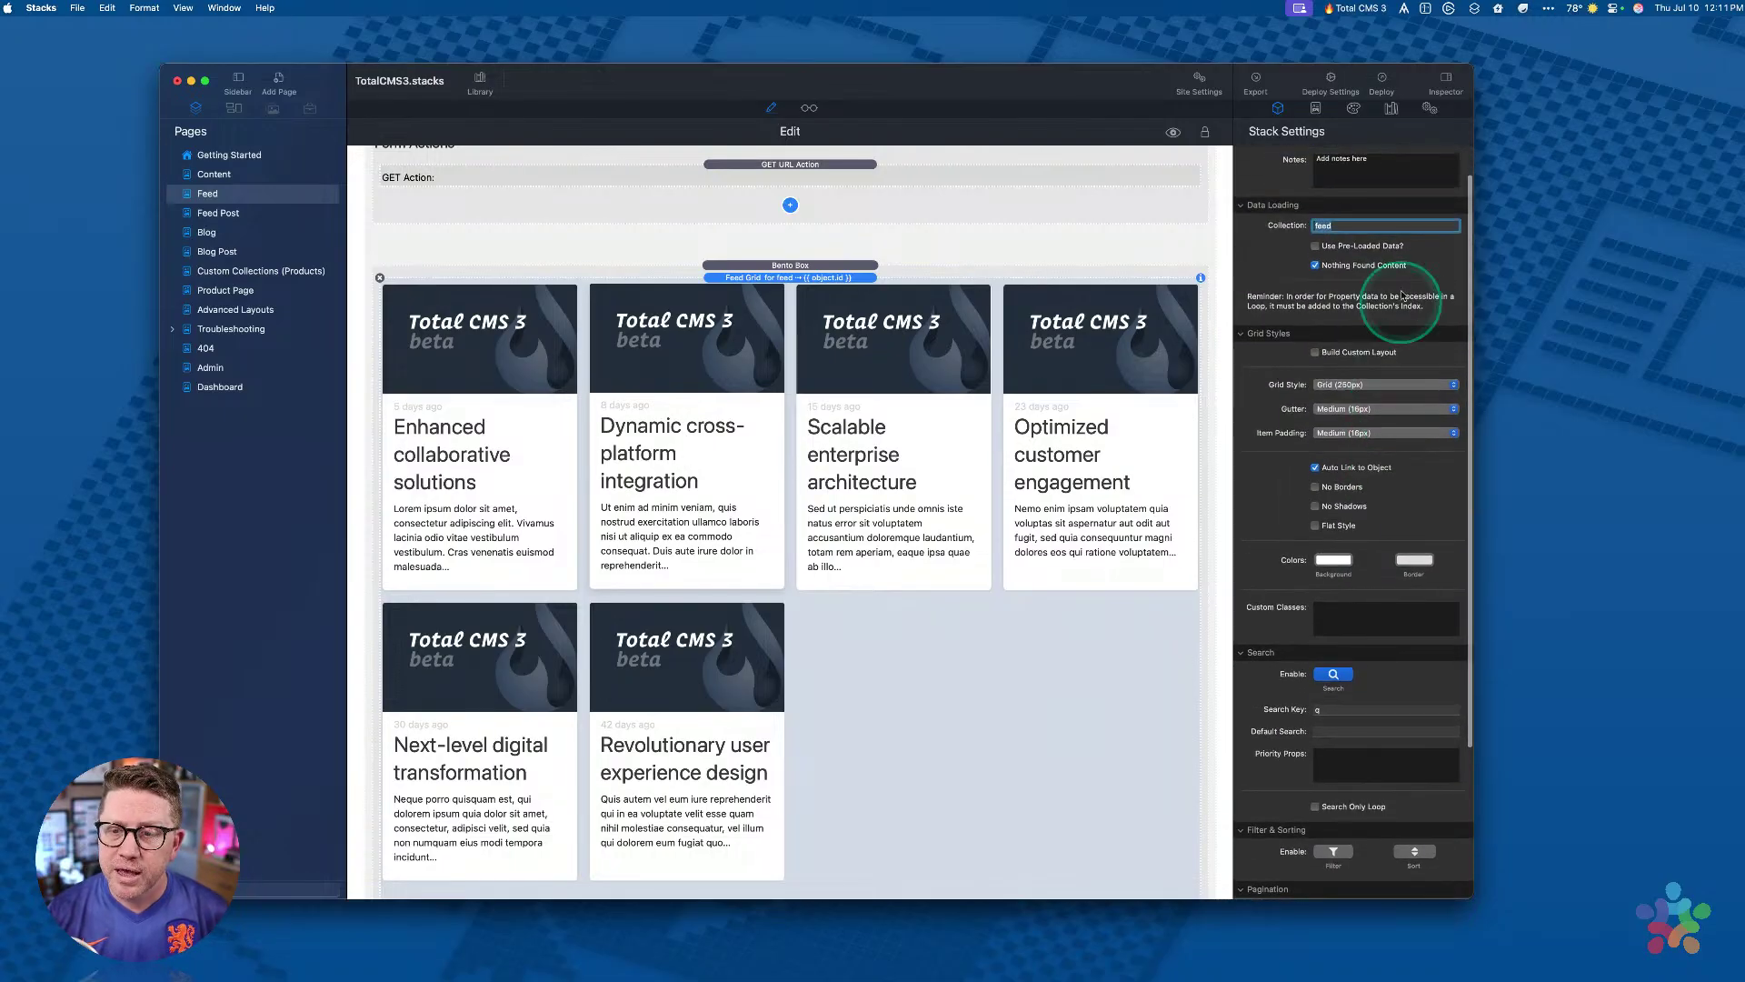
Step: Try Grid Wide, revert to Grid (250px), and keep the gutter at Medium (16px)
click(1350, 384)
click(1338, 400)
click(1364, 385)
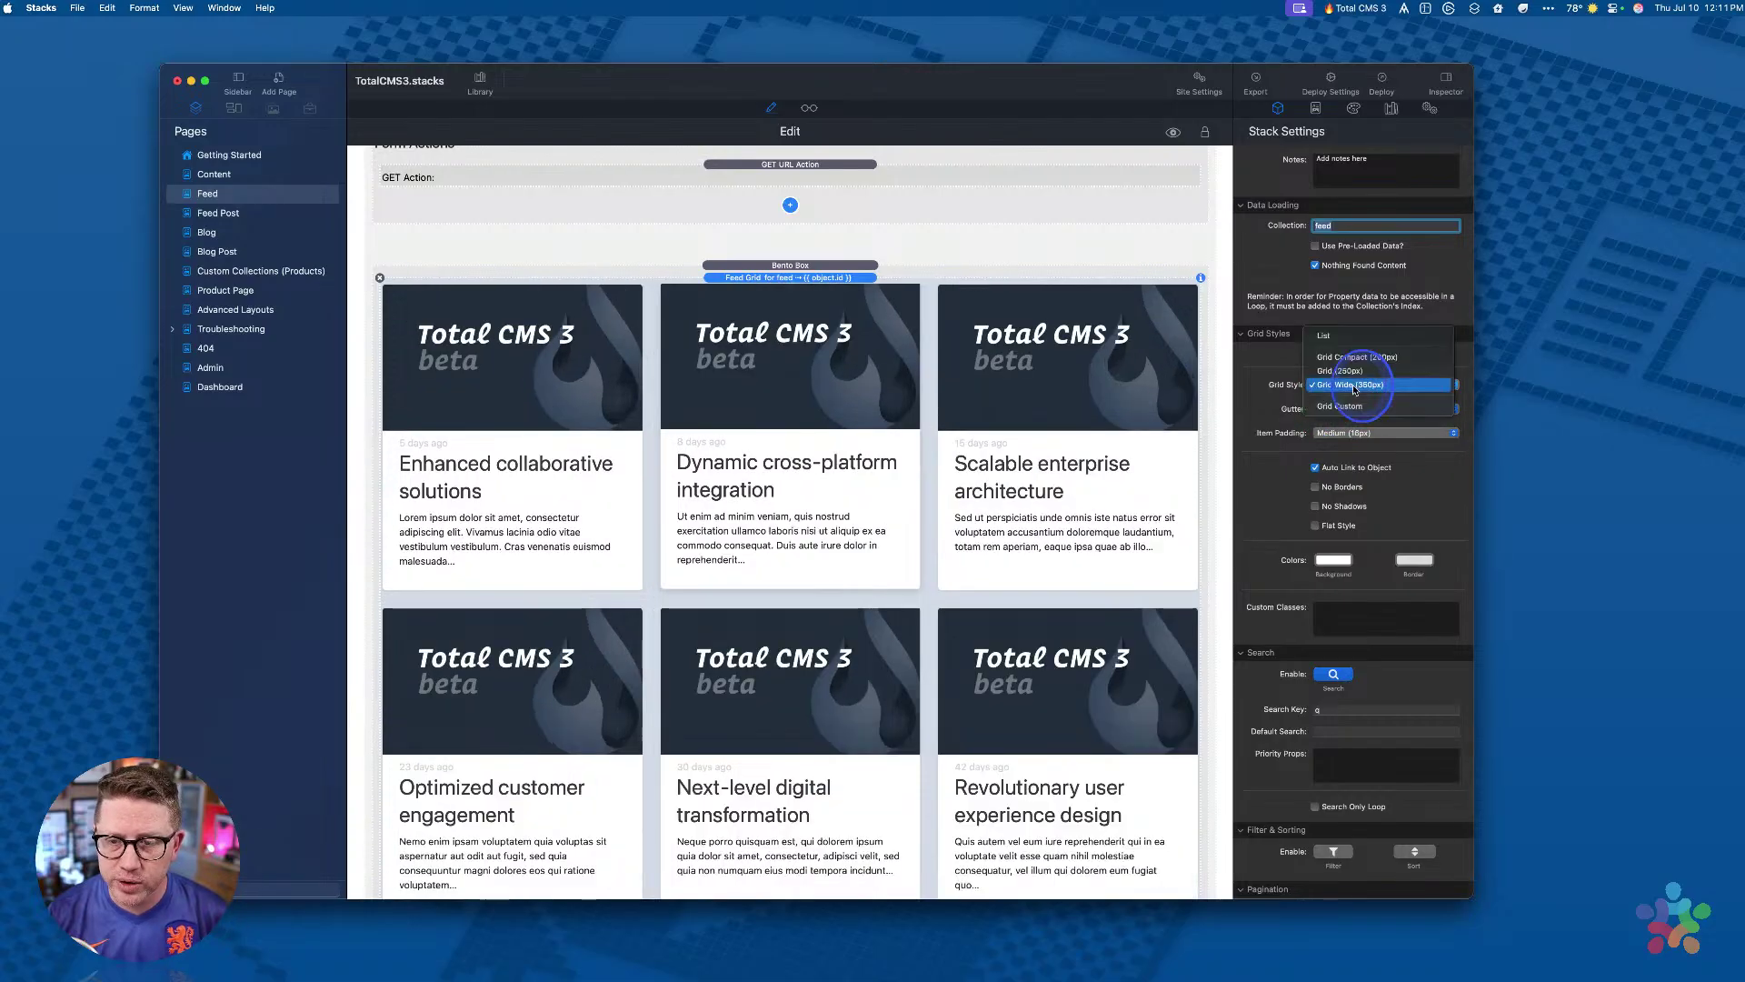
click(1359, 373)
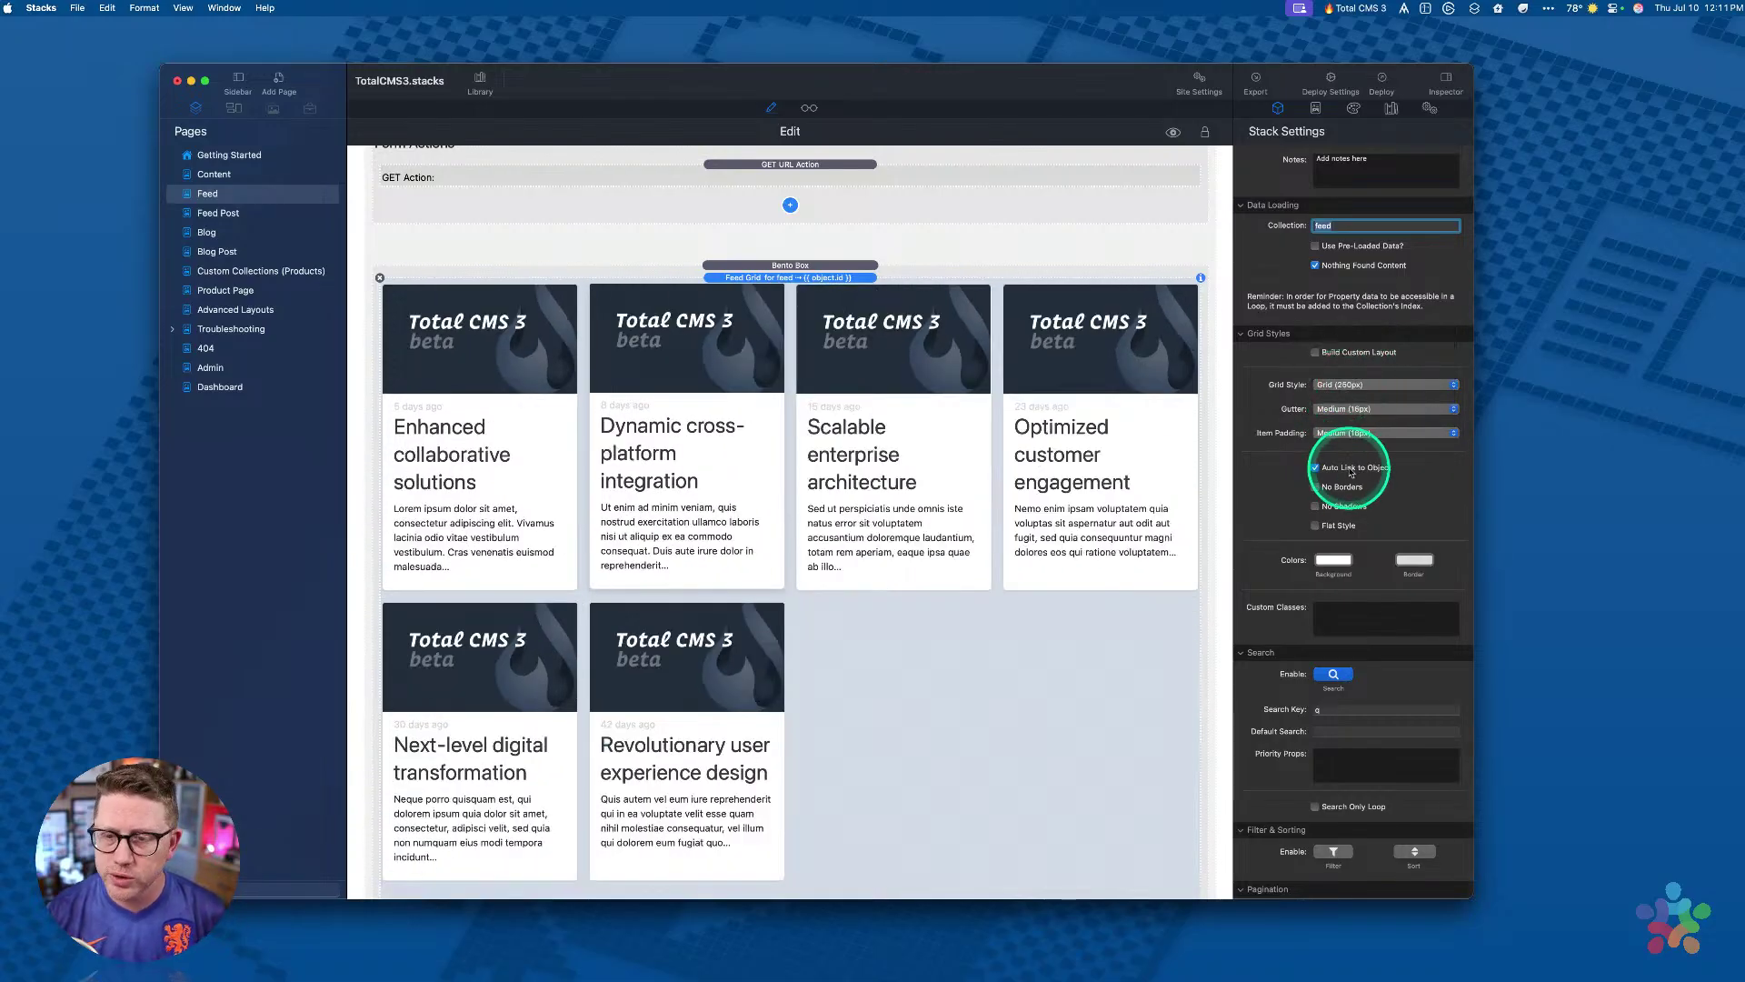
click(1351, 411)
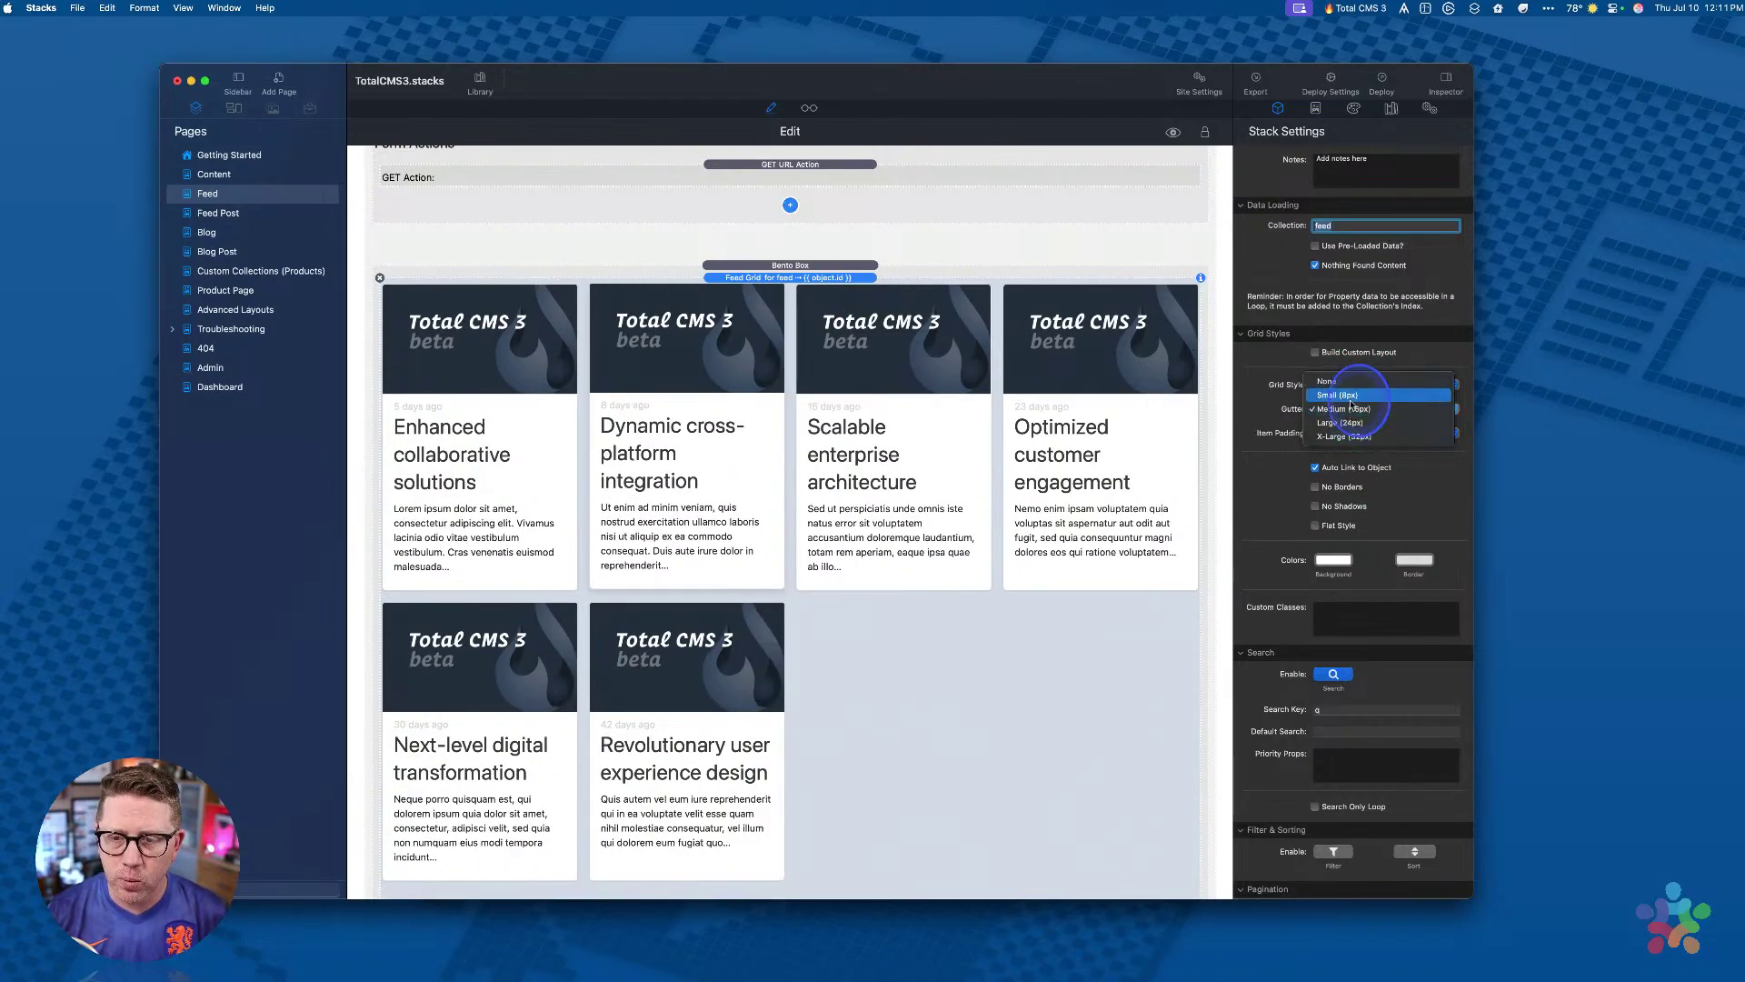
click(1350, 410)
scroll(1340, 464, down, 4)
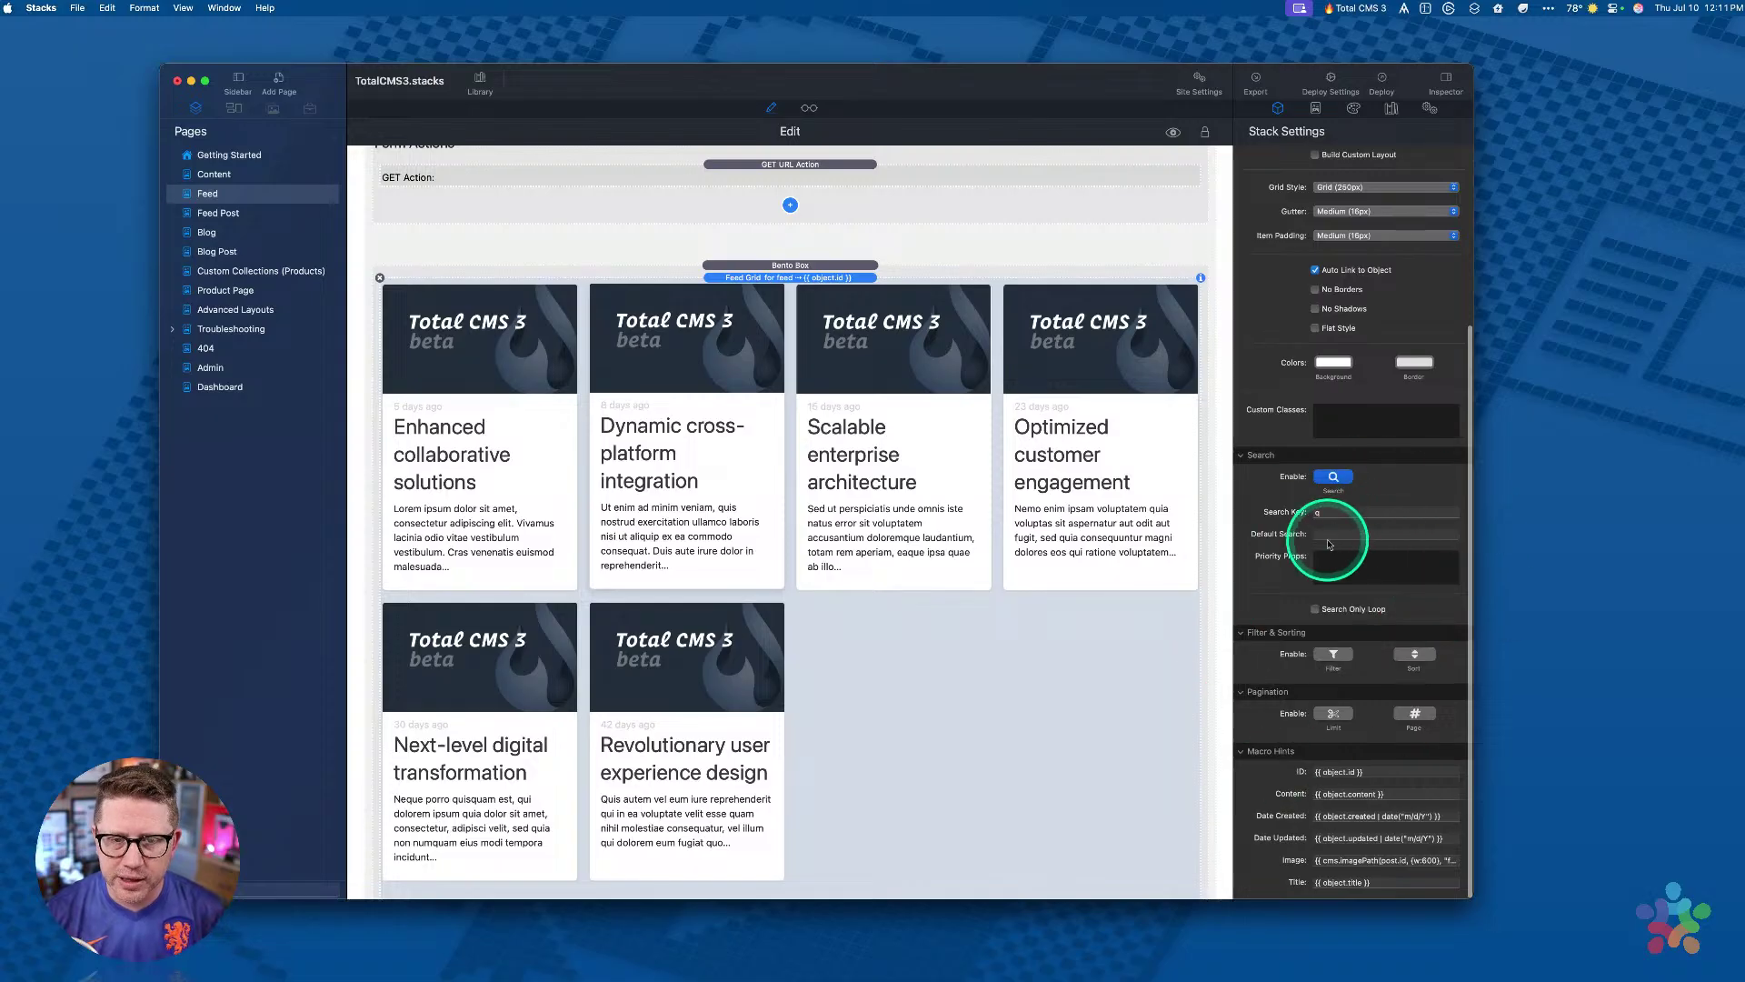
scroll(859, 445, up, 3)
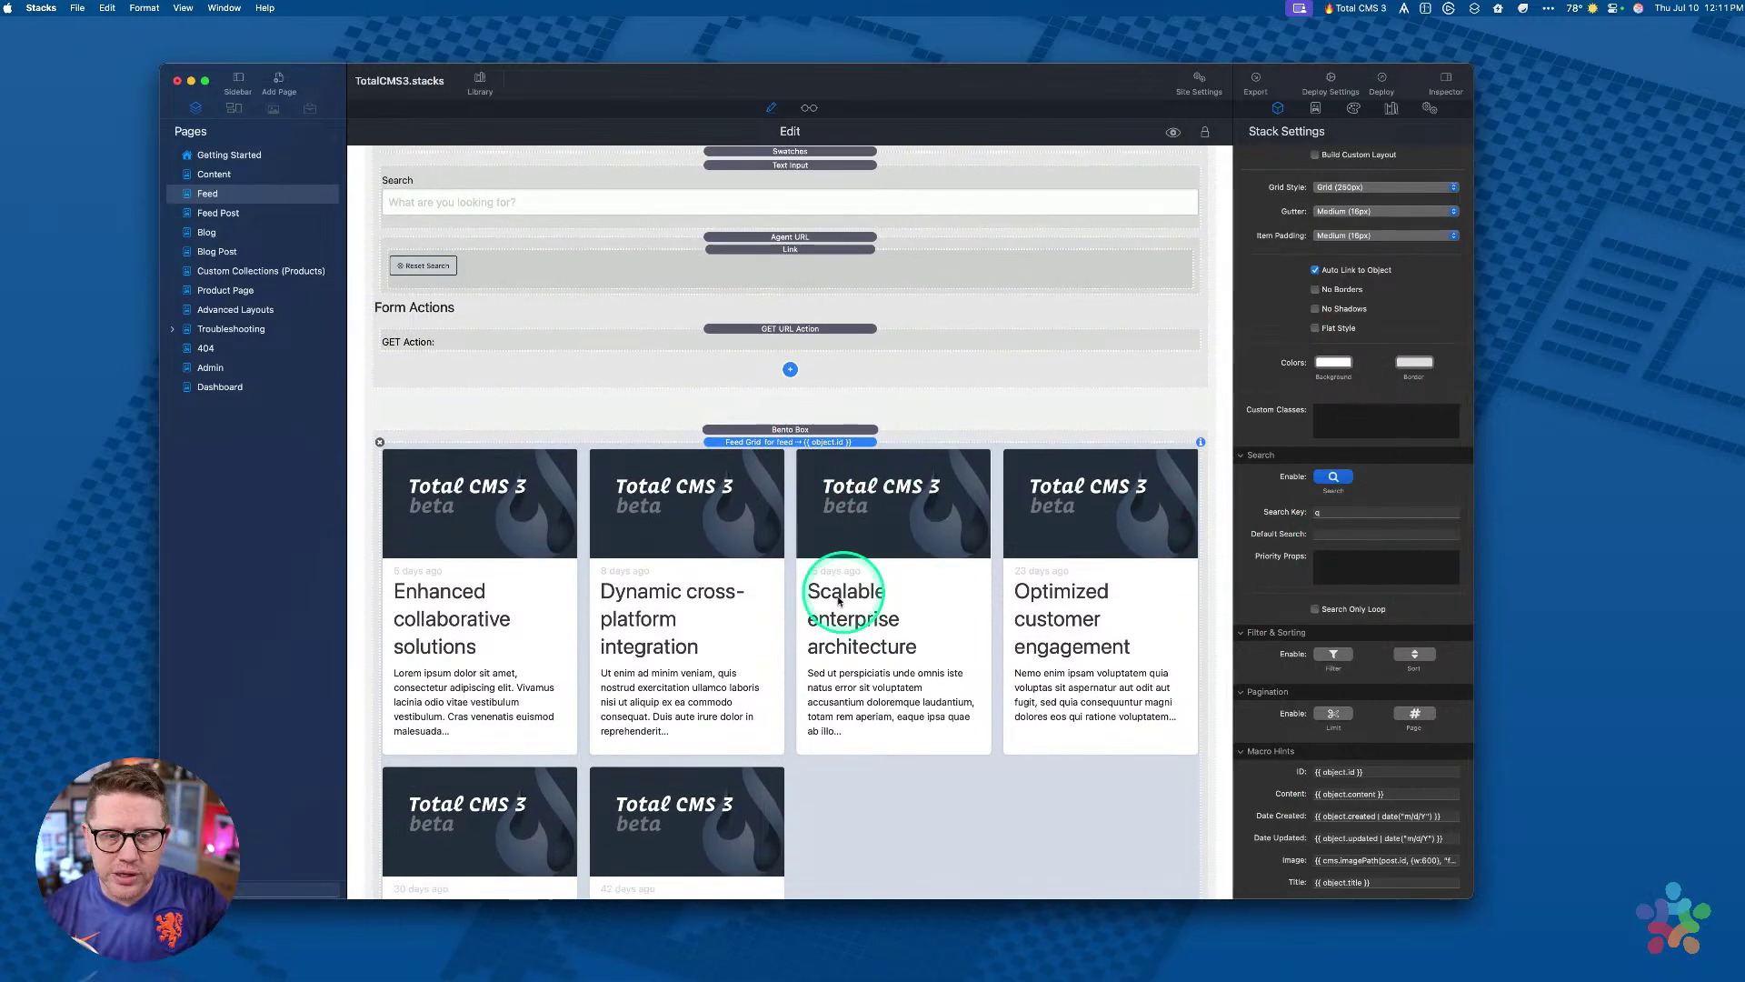
scroll(829, 603, up, 3)
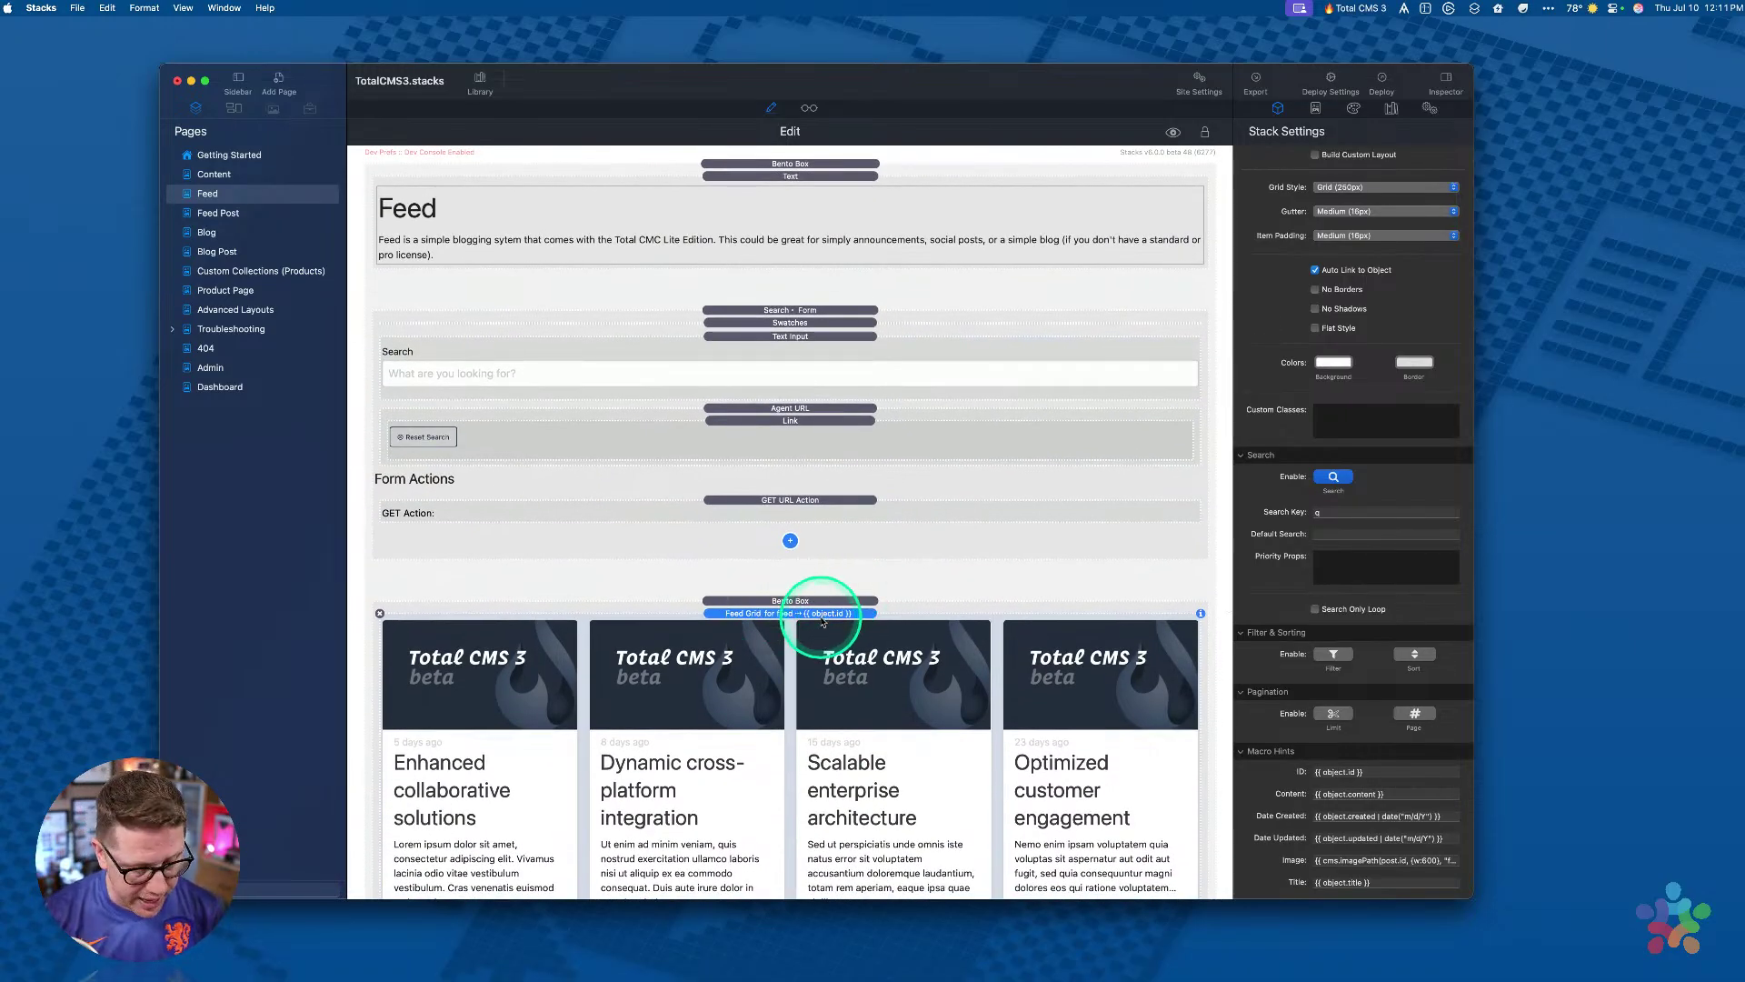
Step: Preview the Feed page's post grid and reload the preview
key(super+r)
scroll(822, 622, down, 5)
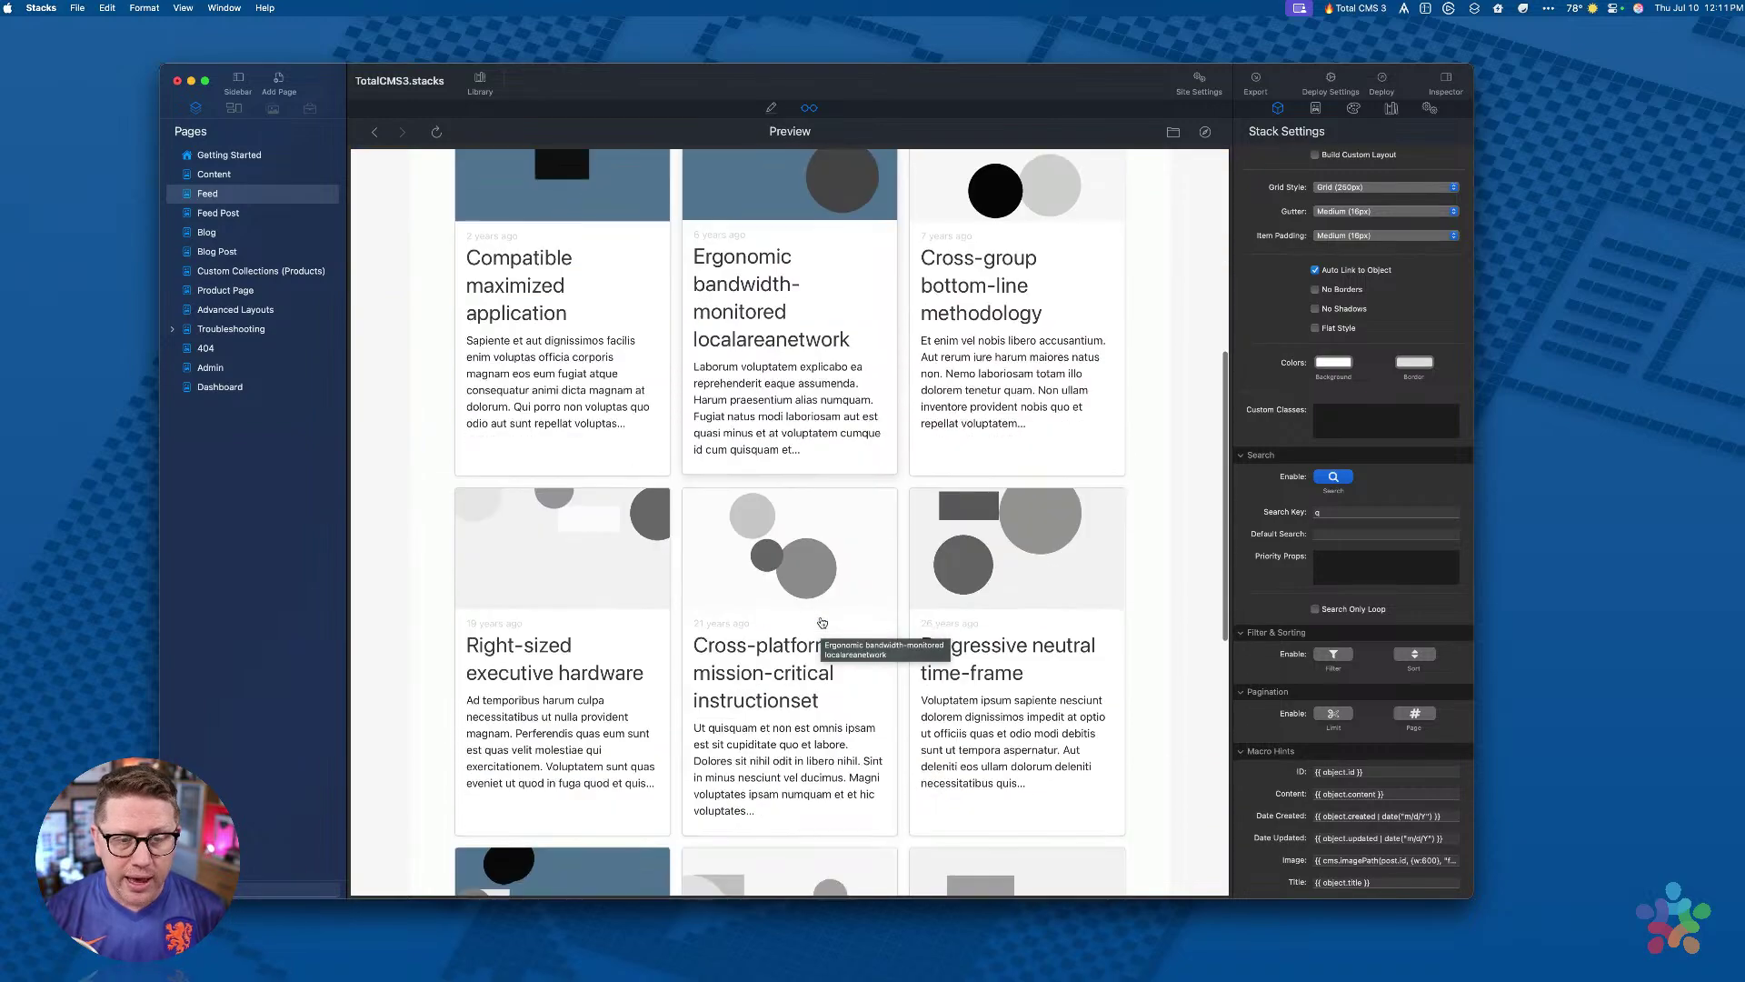
scroll(822, 623, up, 4)
scroll(835, 538, down, 10)
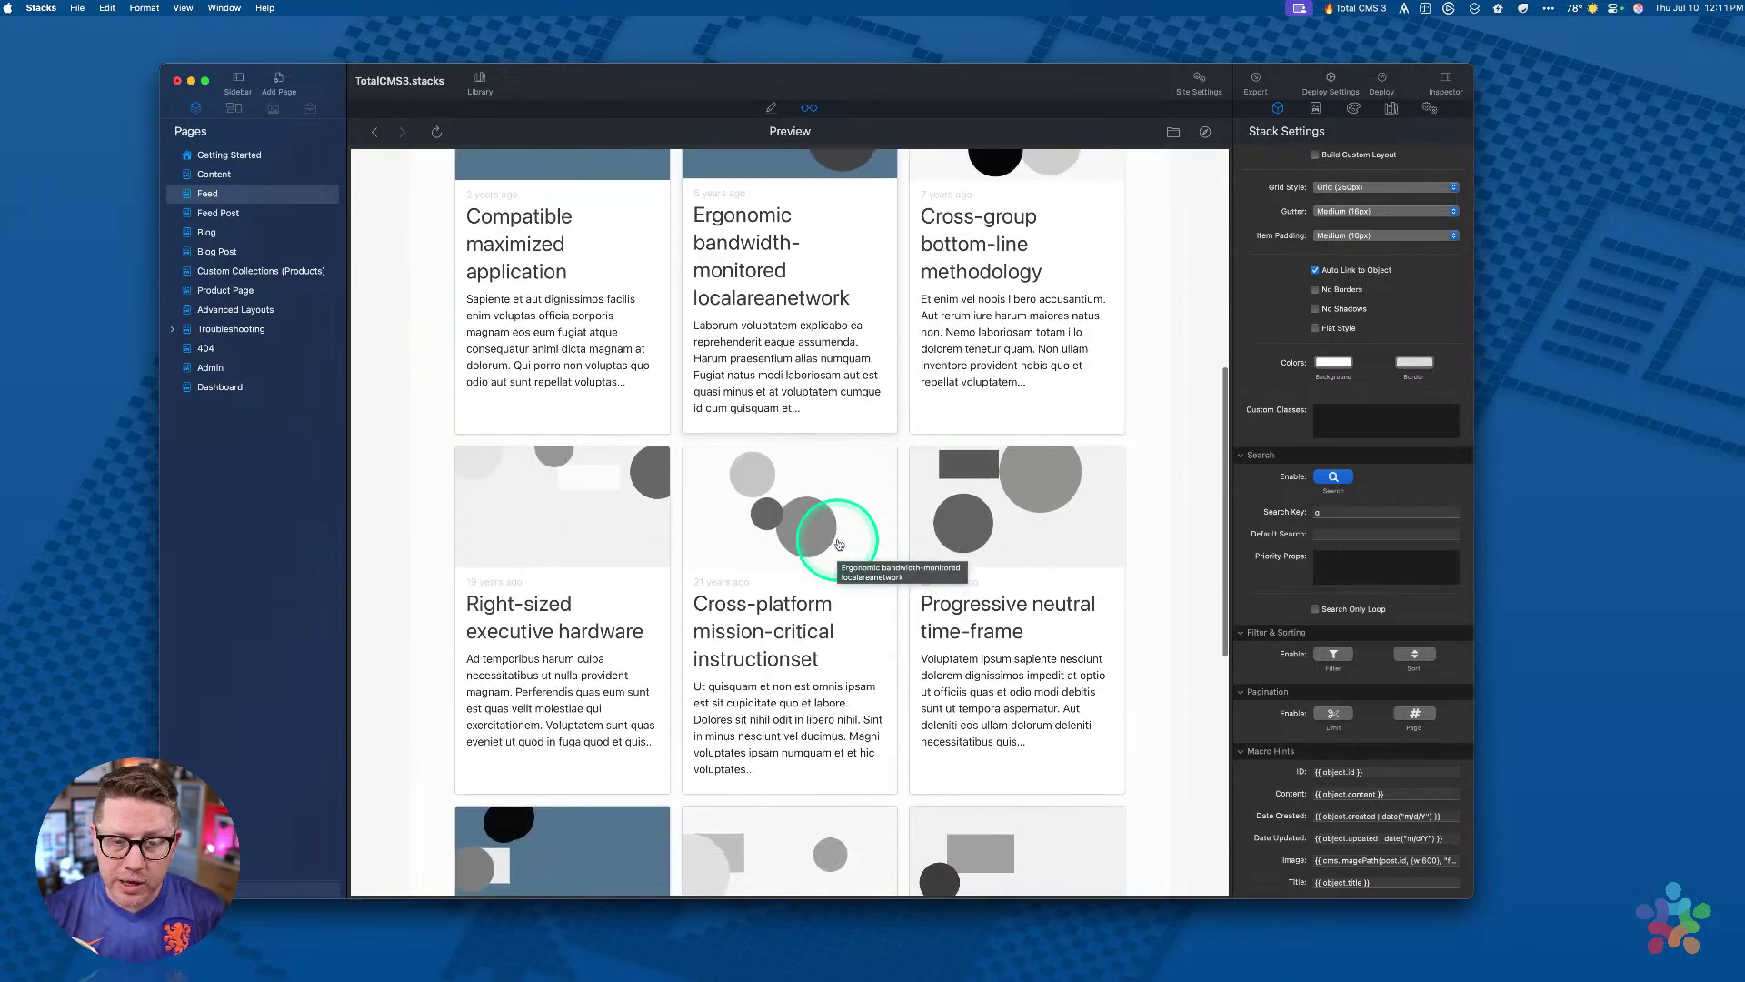
scroll(837, 545, up, 12)
scroll(838, 546, down, 6)
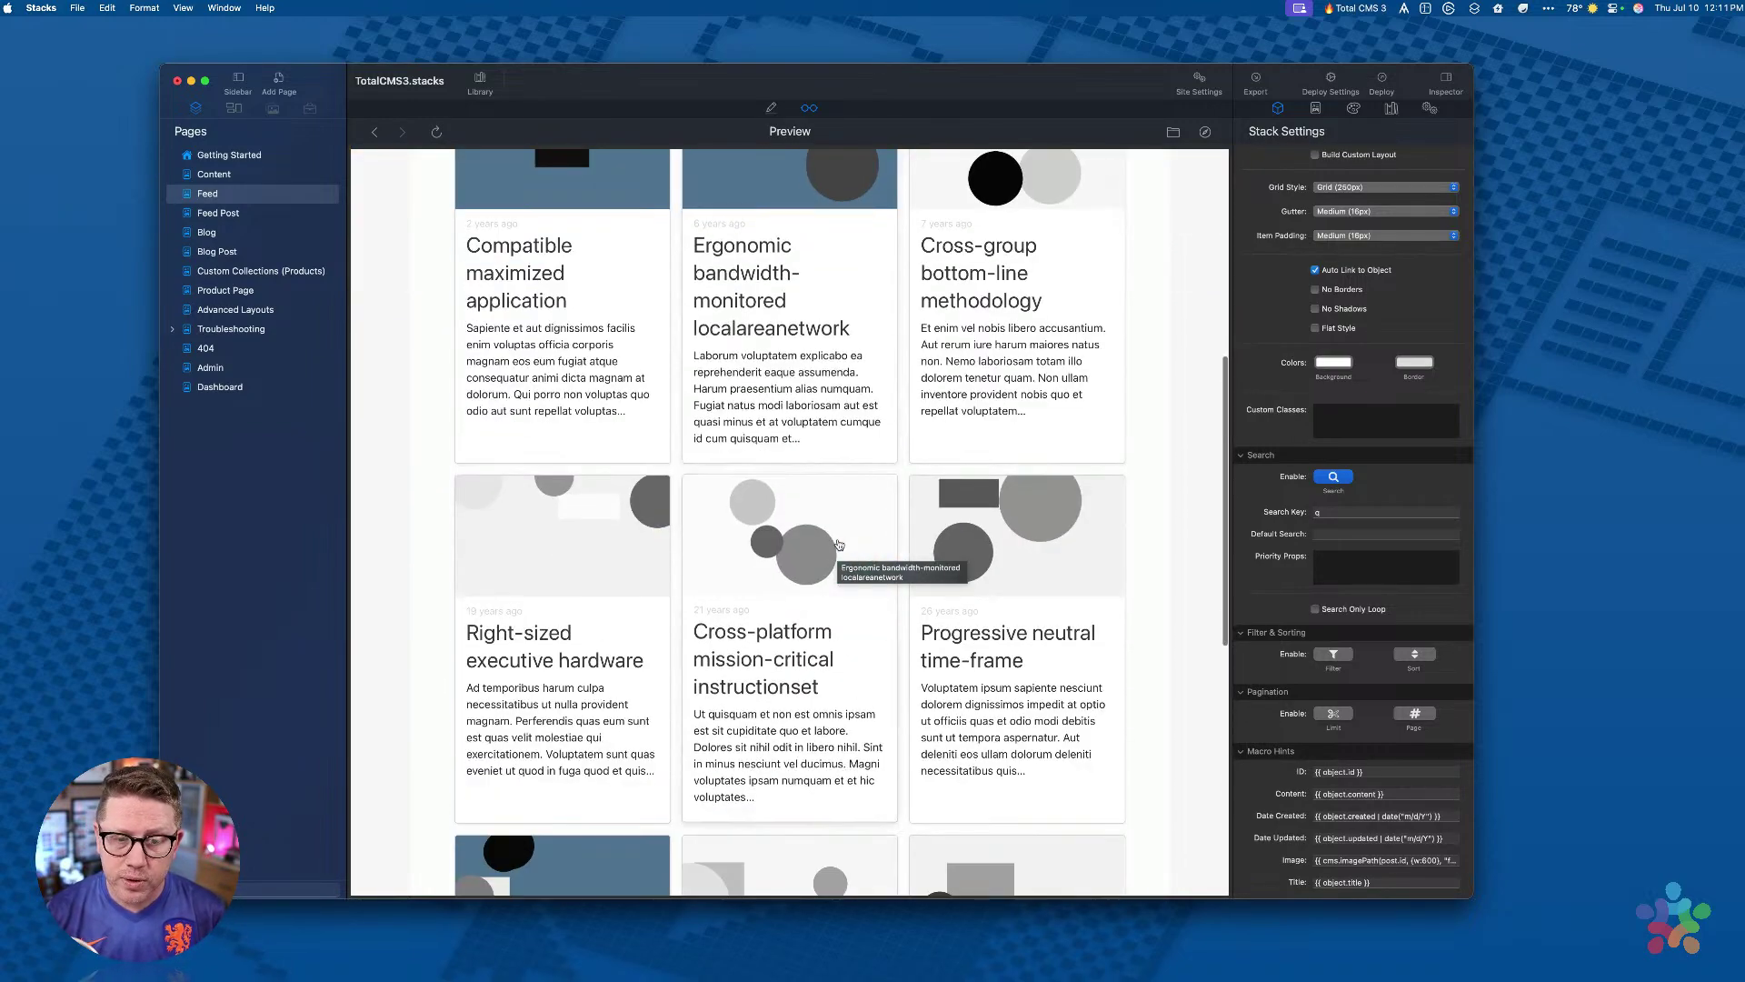
scroll(782, 259, up, 7)
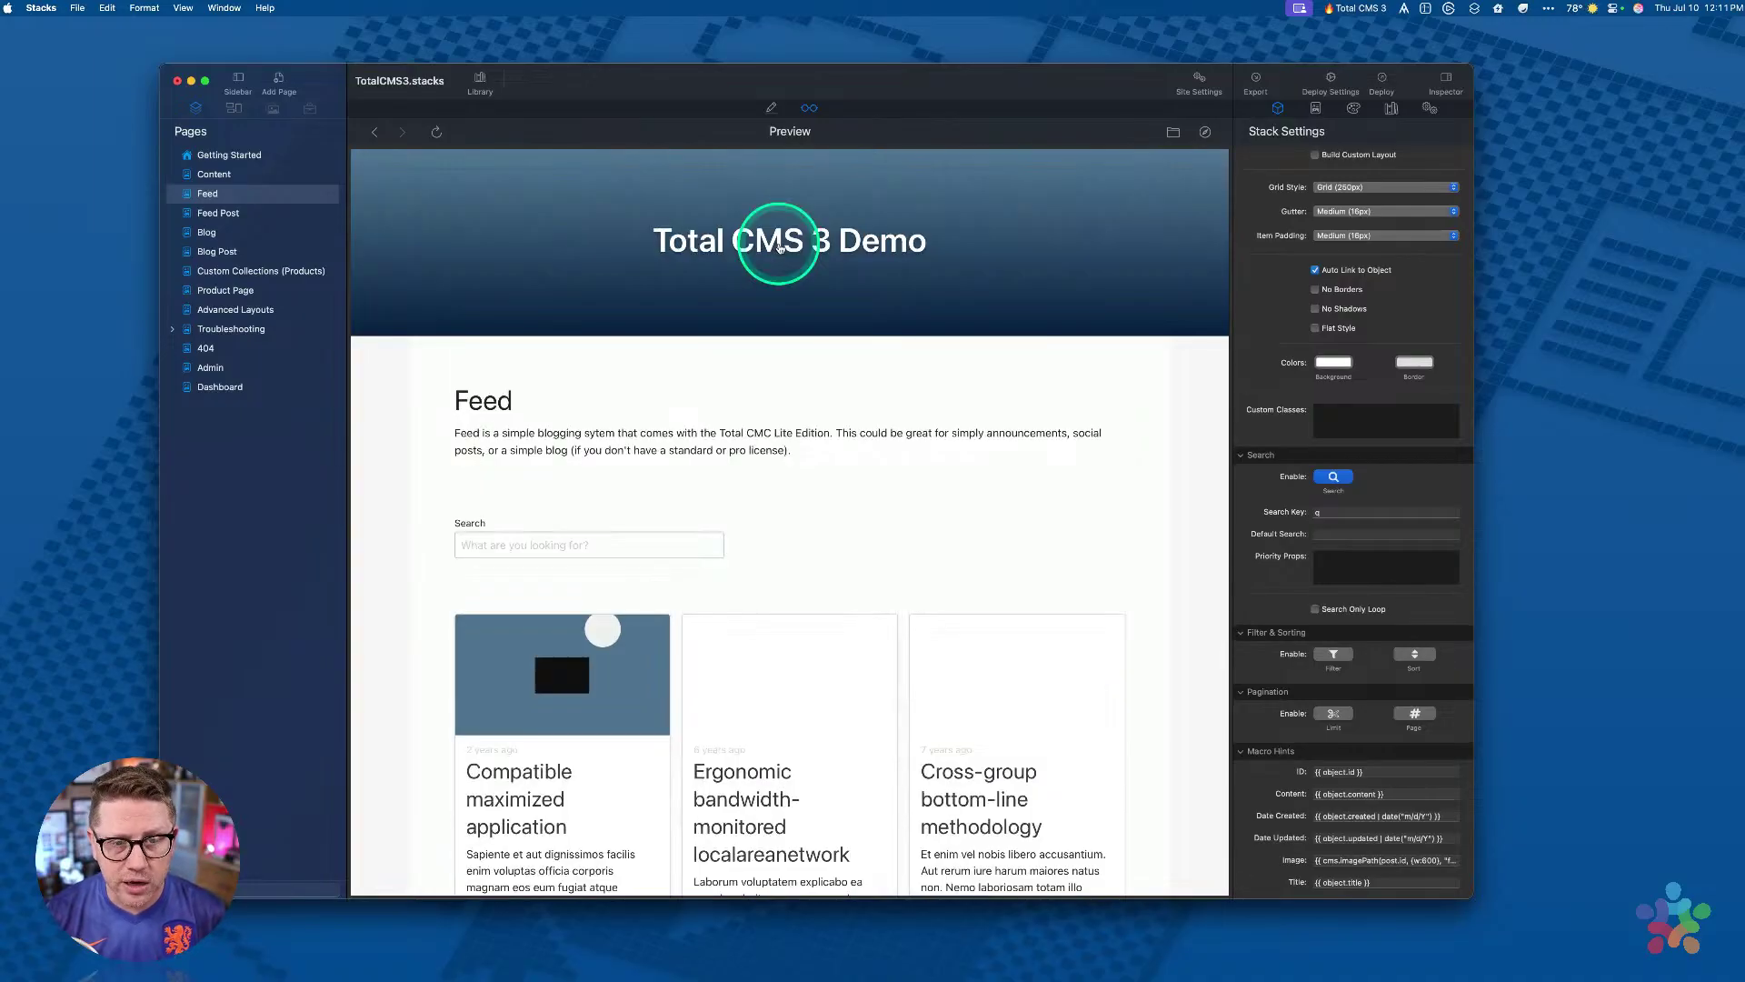
key(super+r)
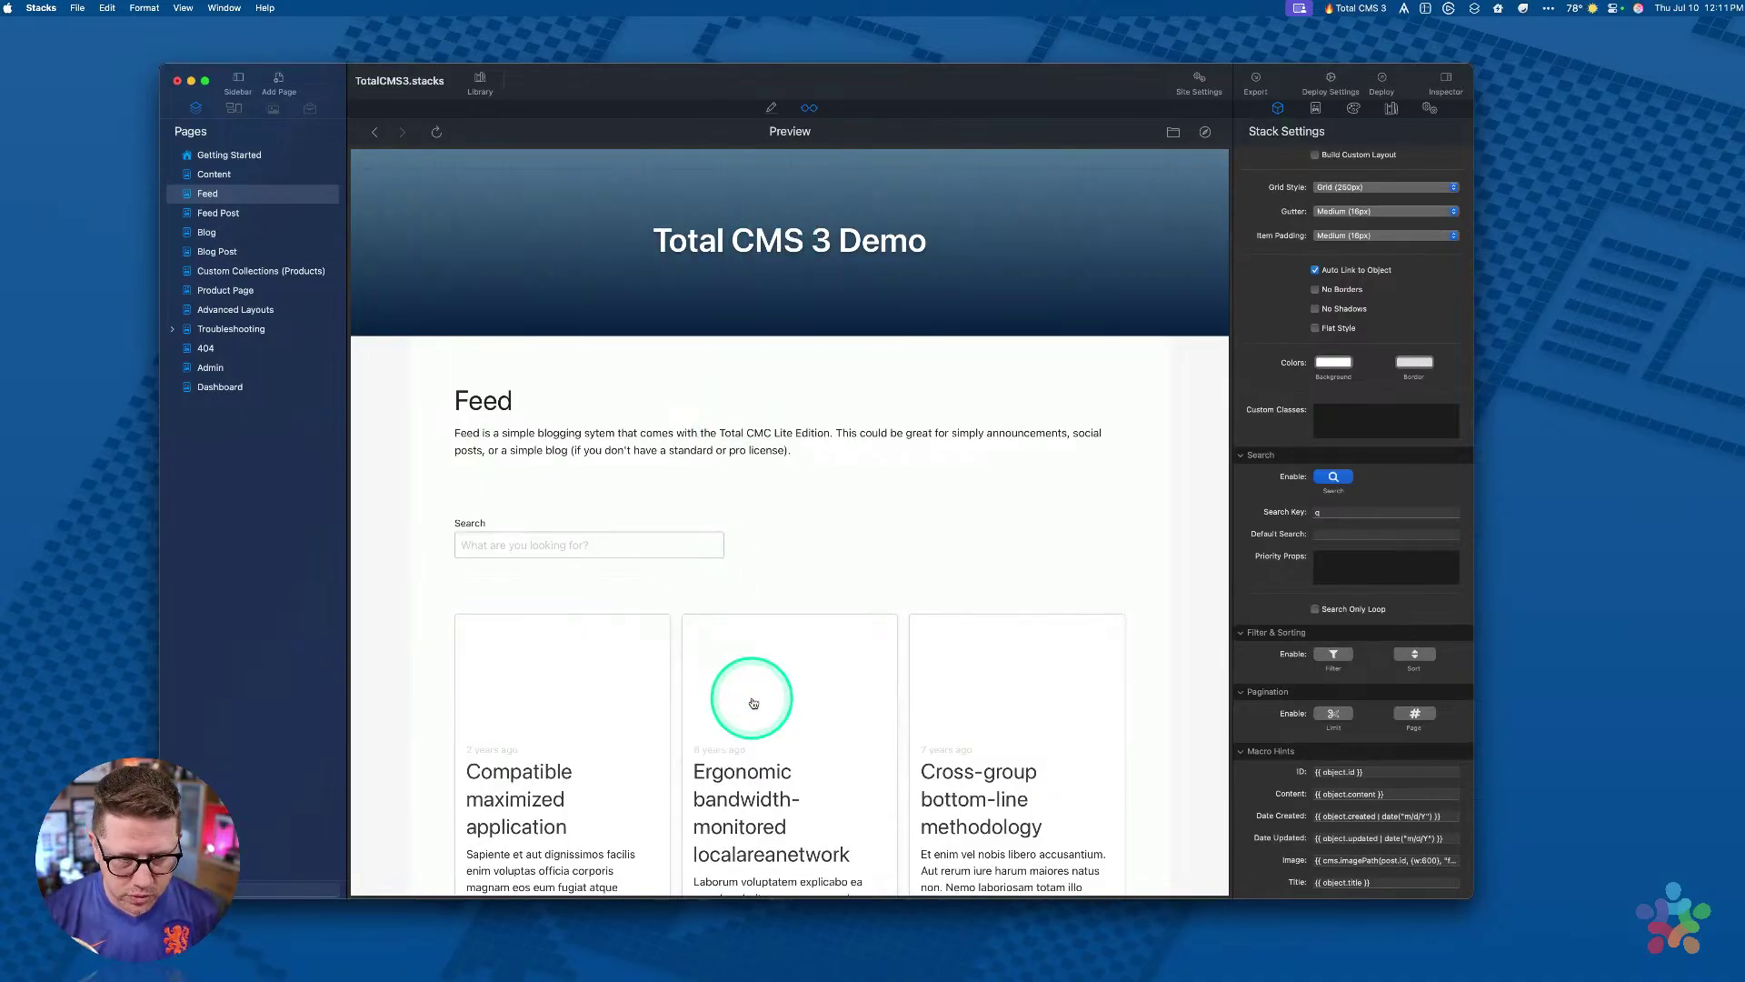
Step: Switch to the Feed Post page and scroll through the article preview
click(226, 215)
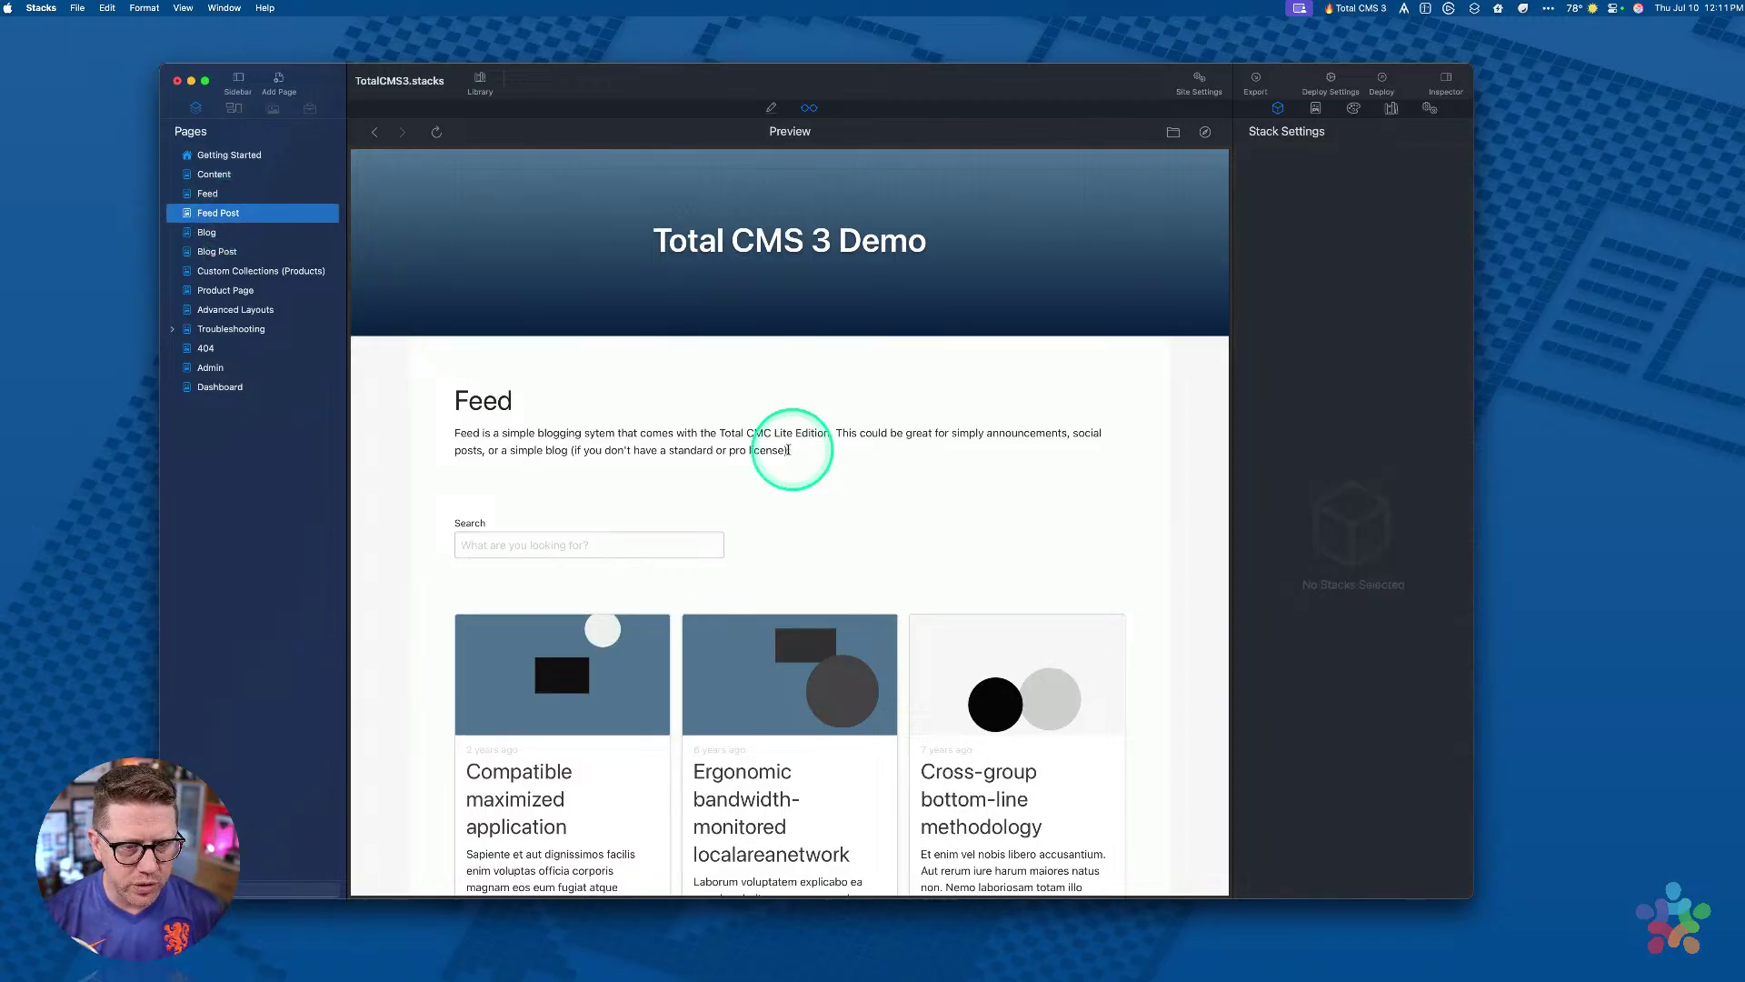
scroll(788, 474, down, 5)
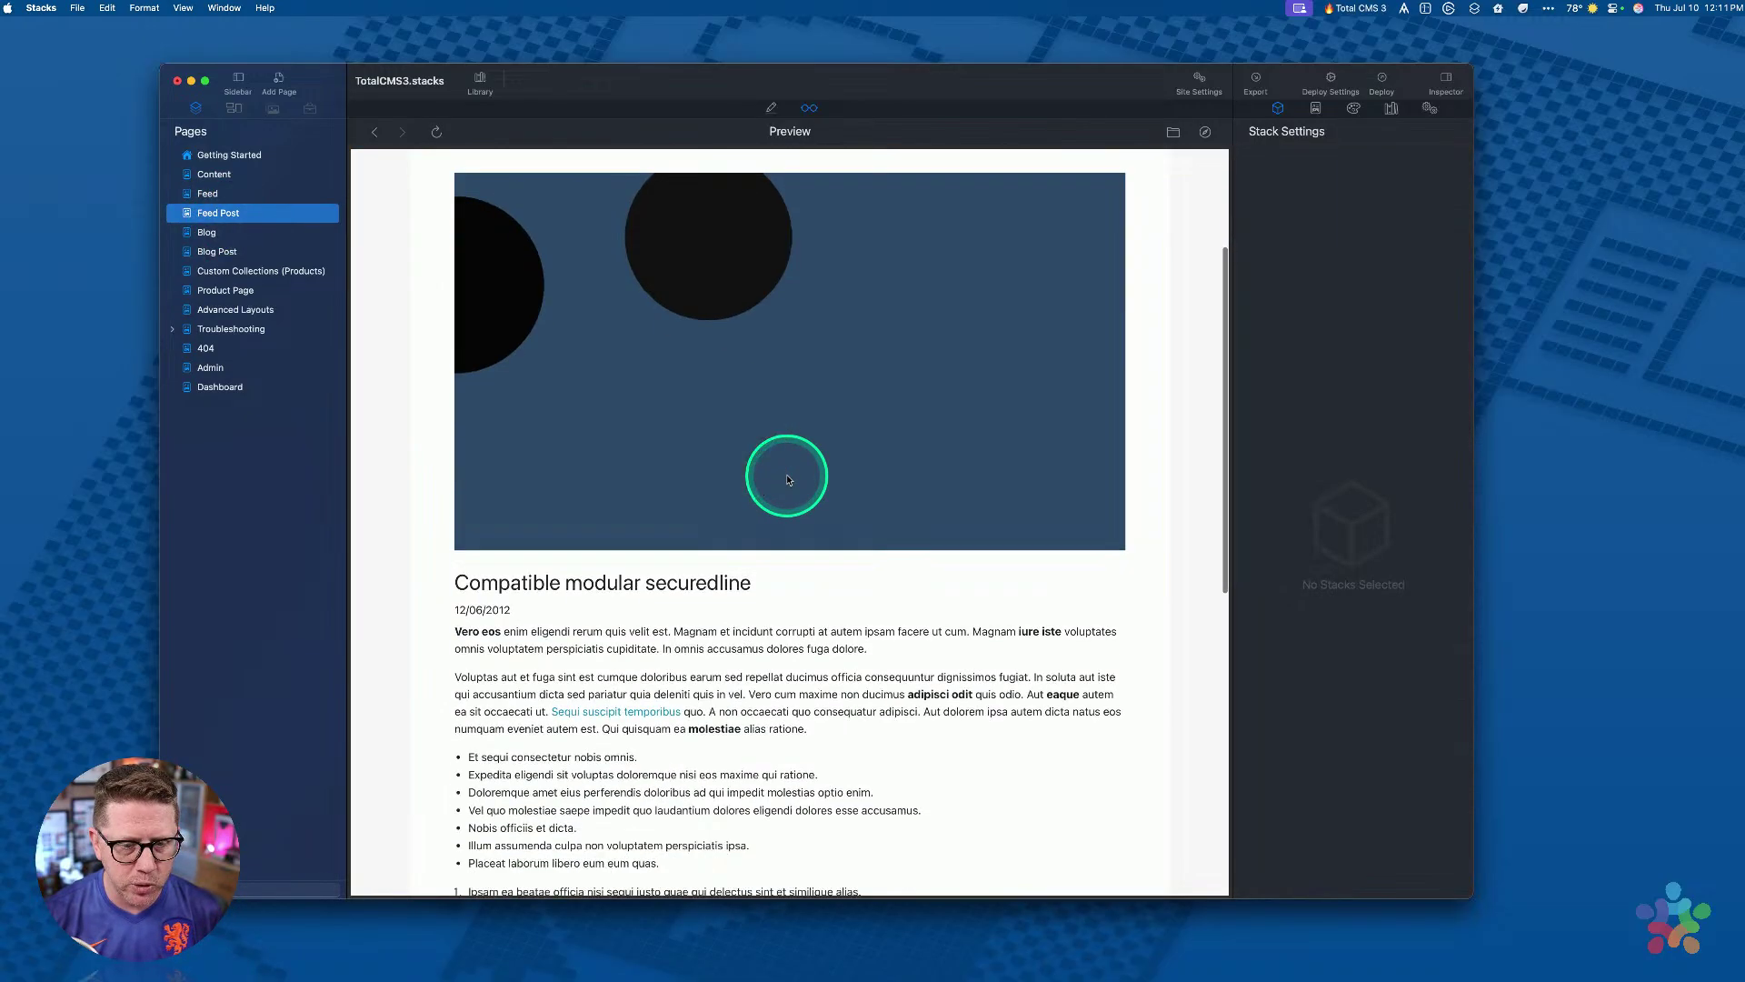
scroll(787, 474, up, 5)
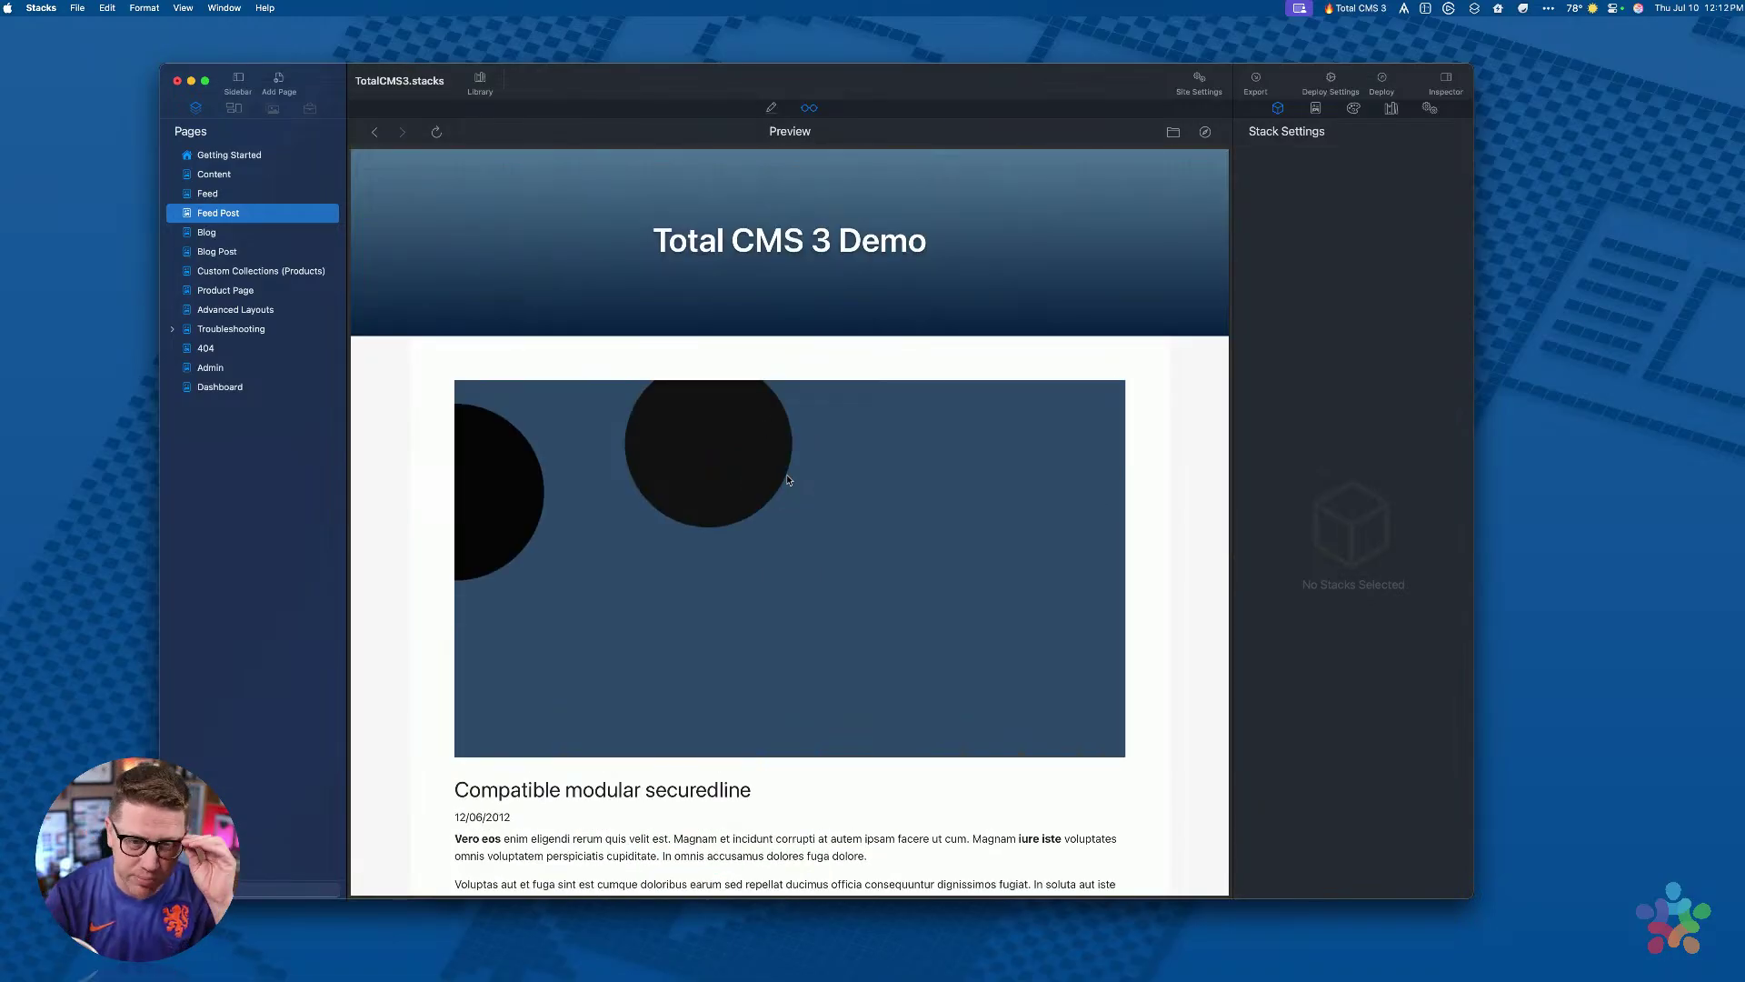
click(818, 490)
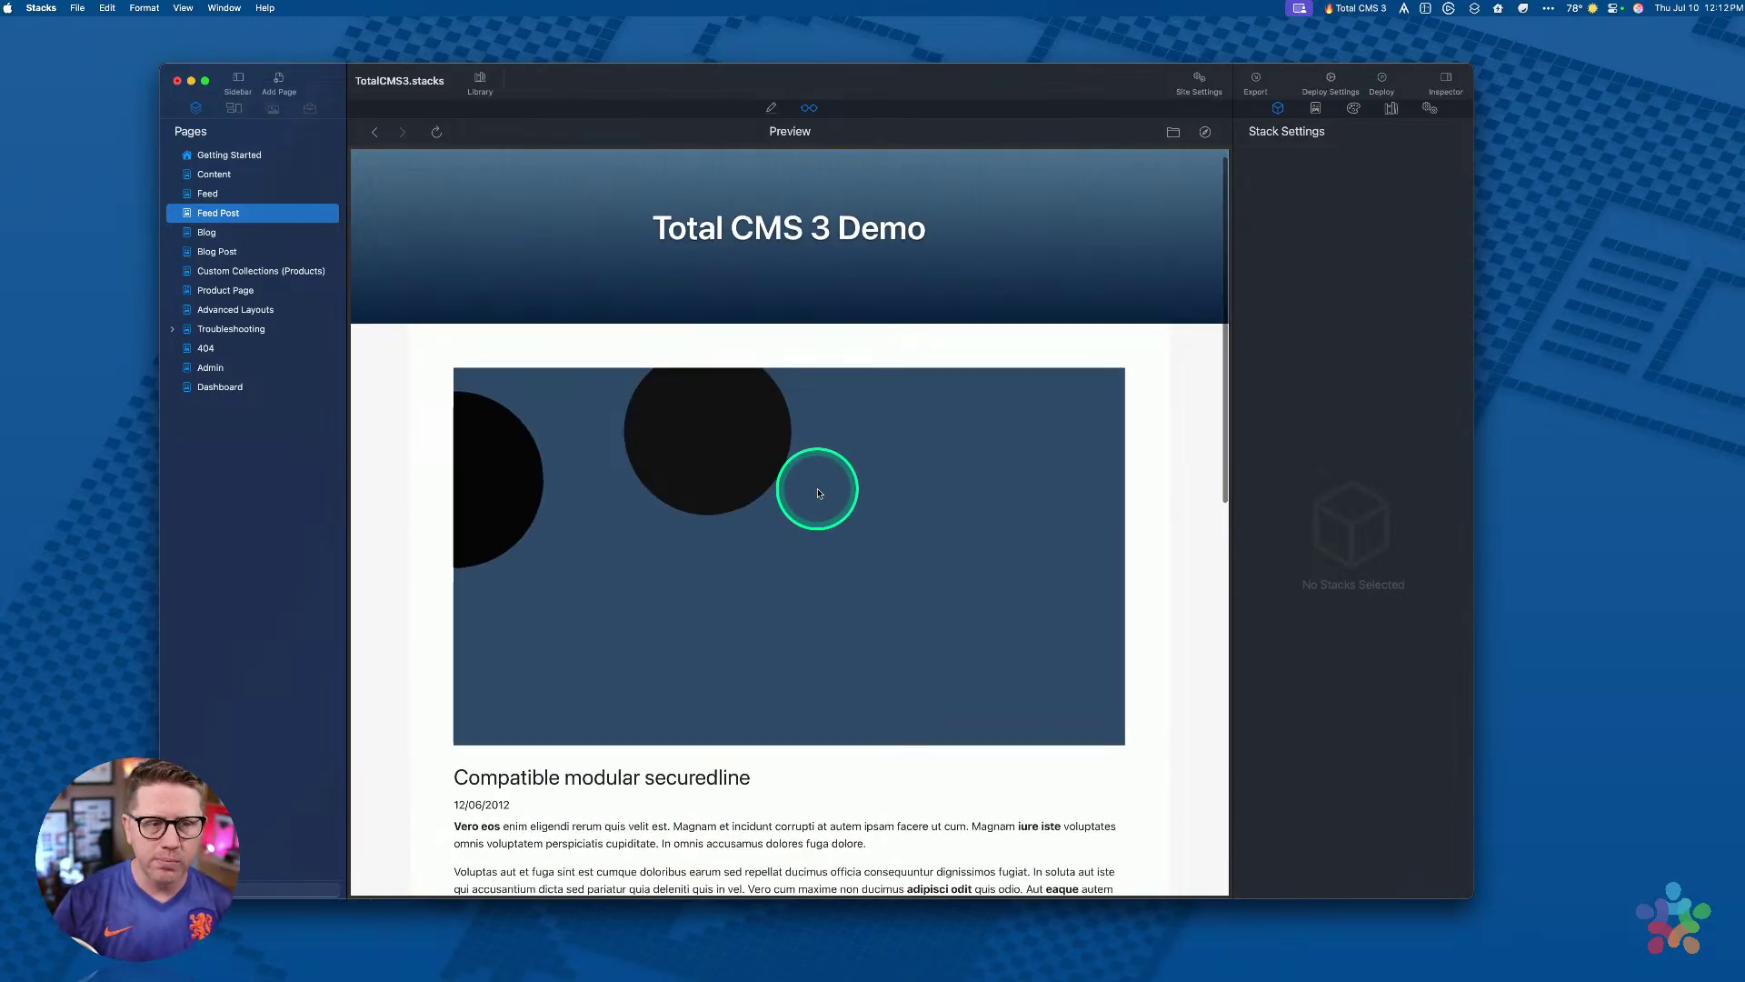
scroll(501, 420, down, 5)
scroll(507, 422, down, 5)
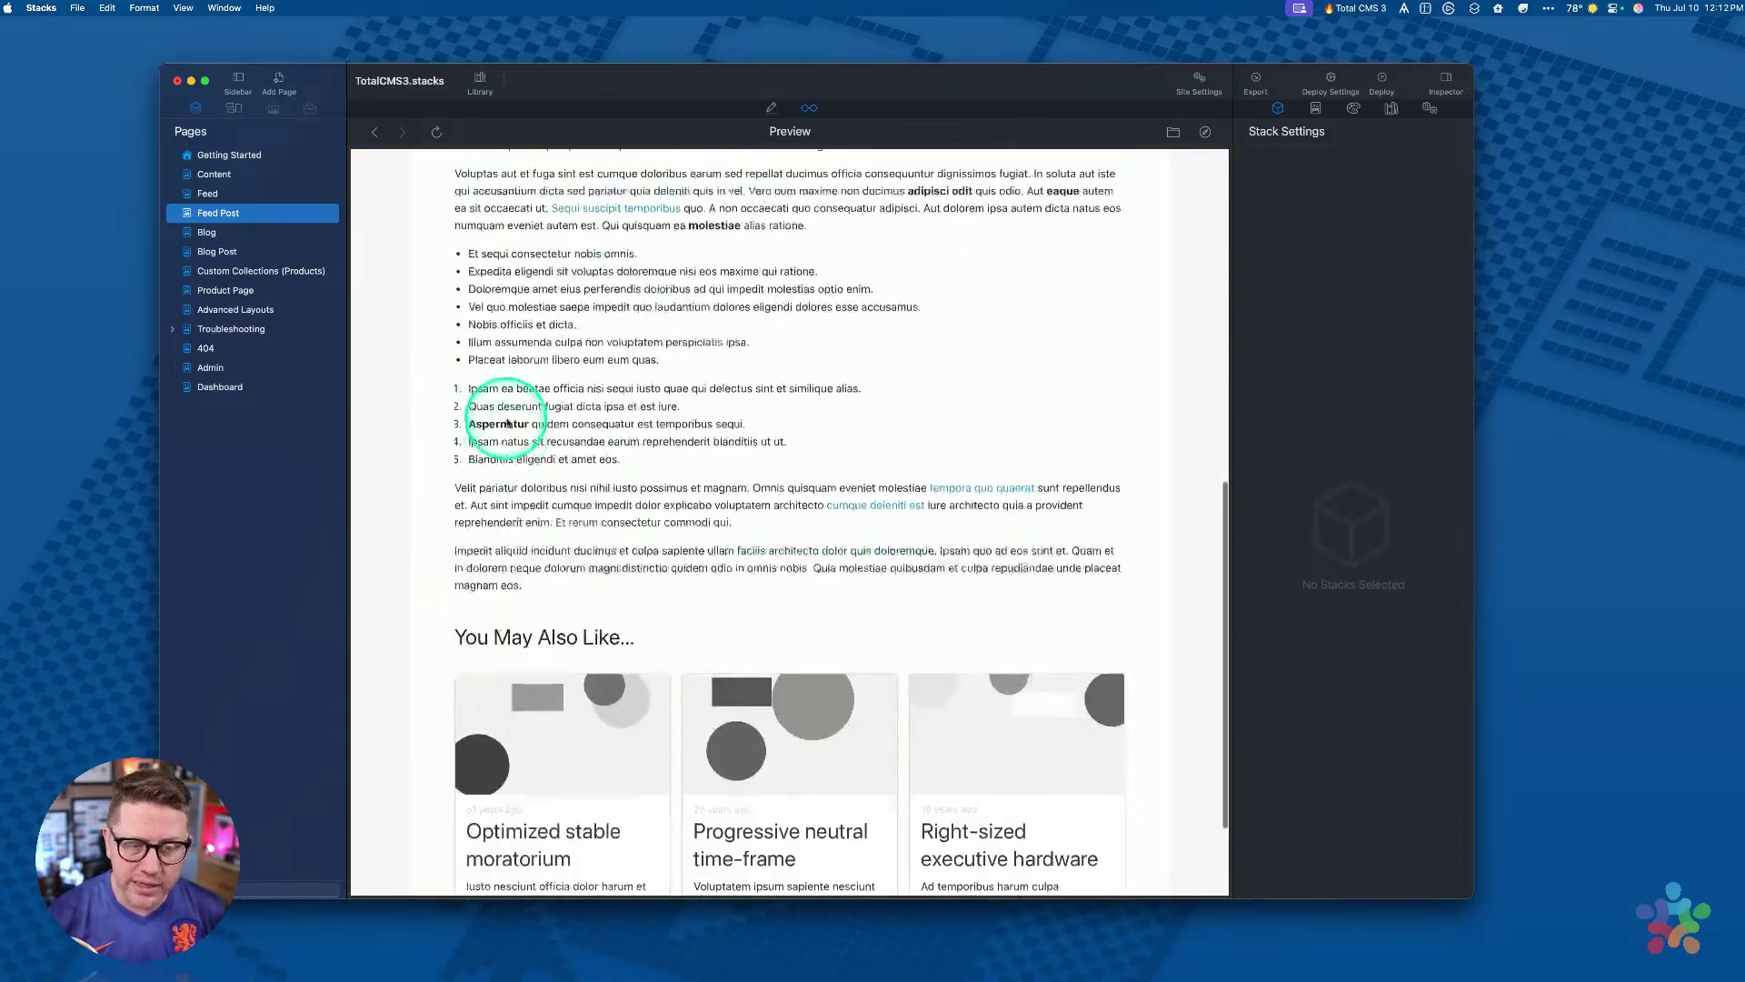
scroll(507, 423, up, 10)
scroll(508, 423, down, 3)
Step: Scroll to You May Also Like, open the third related post, and return to Edit mode
click(562, 352)
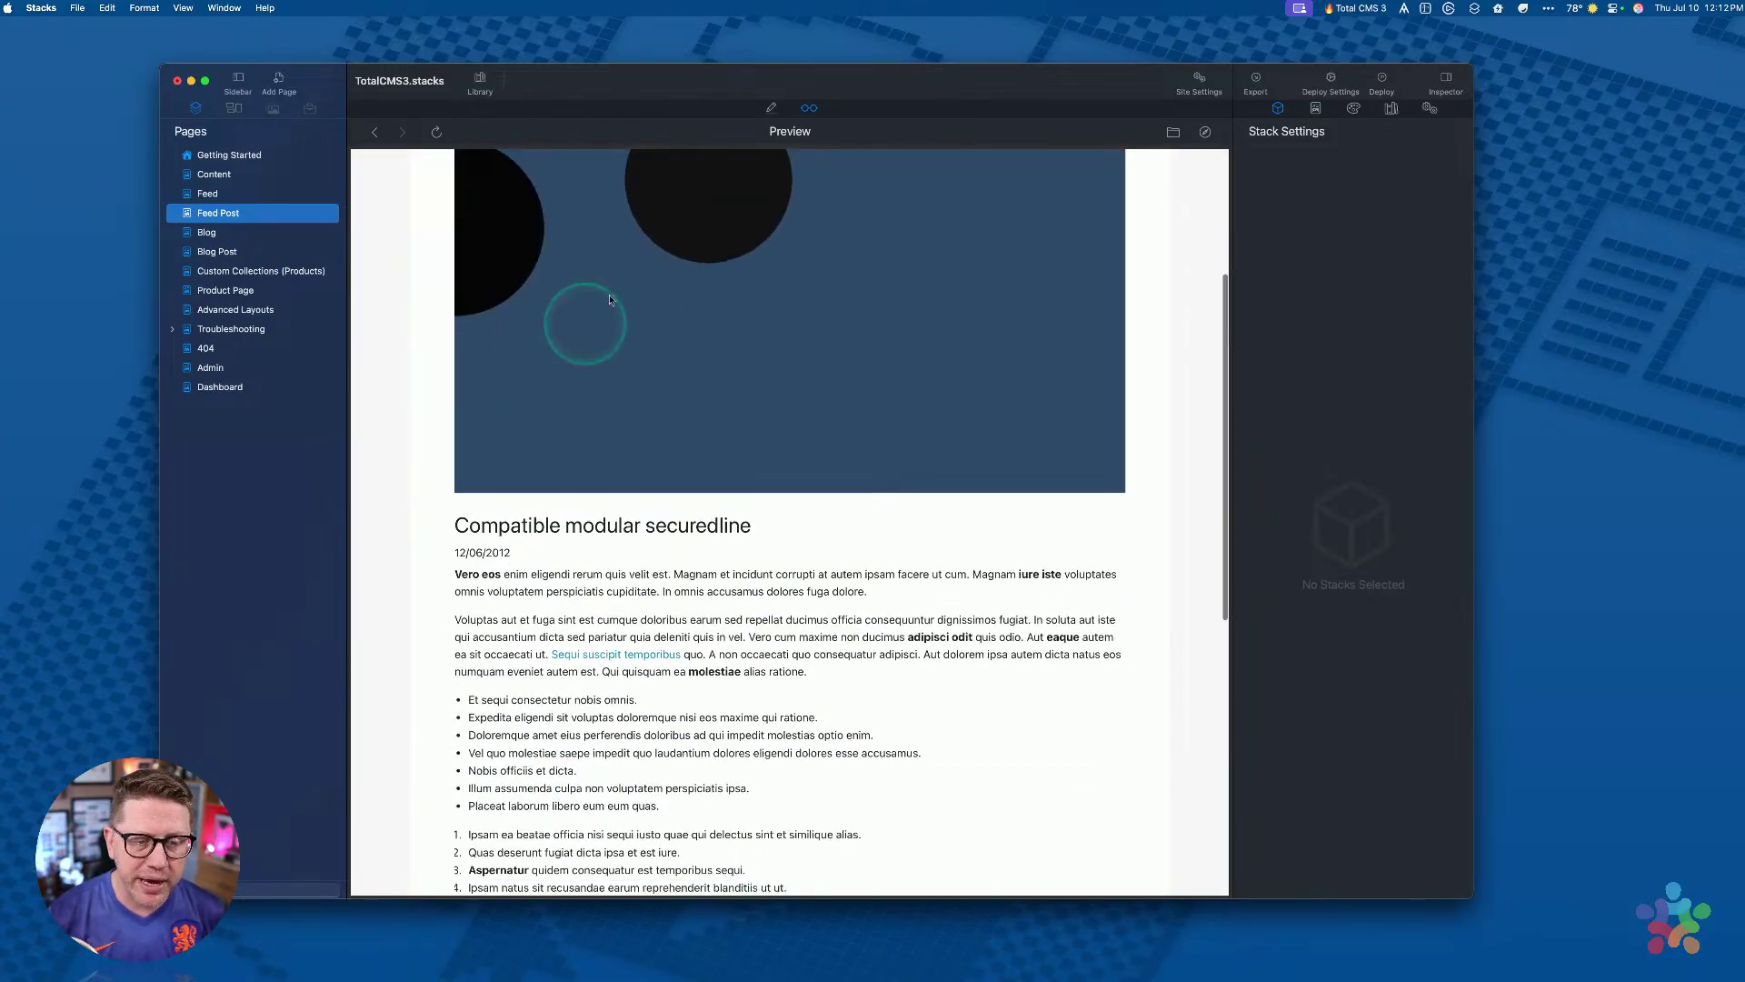
scroll(653, 352, up, 3)
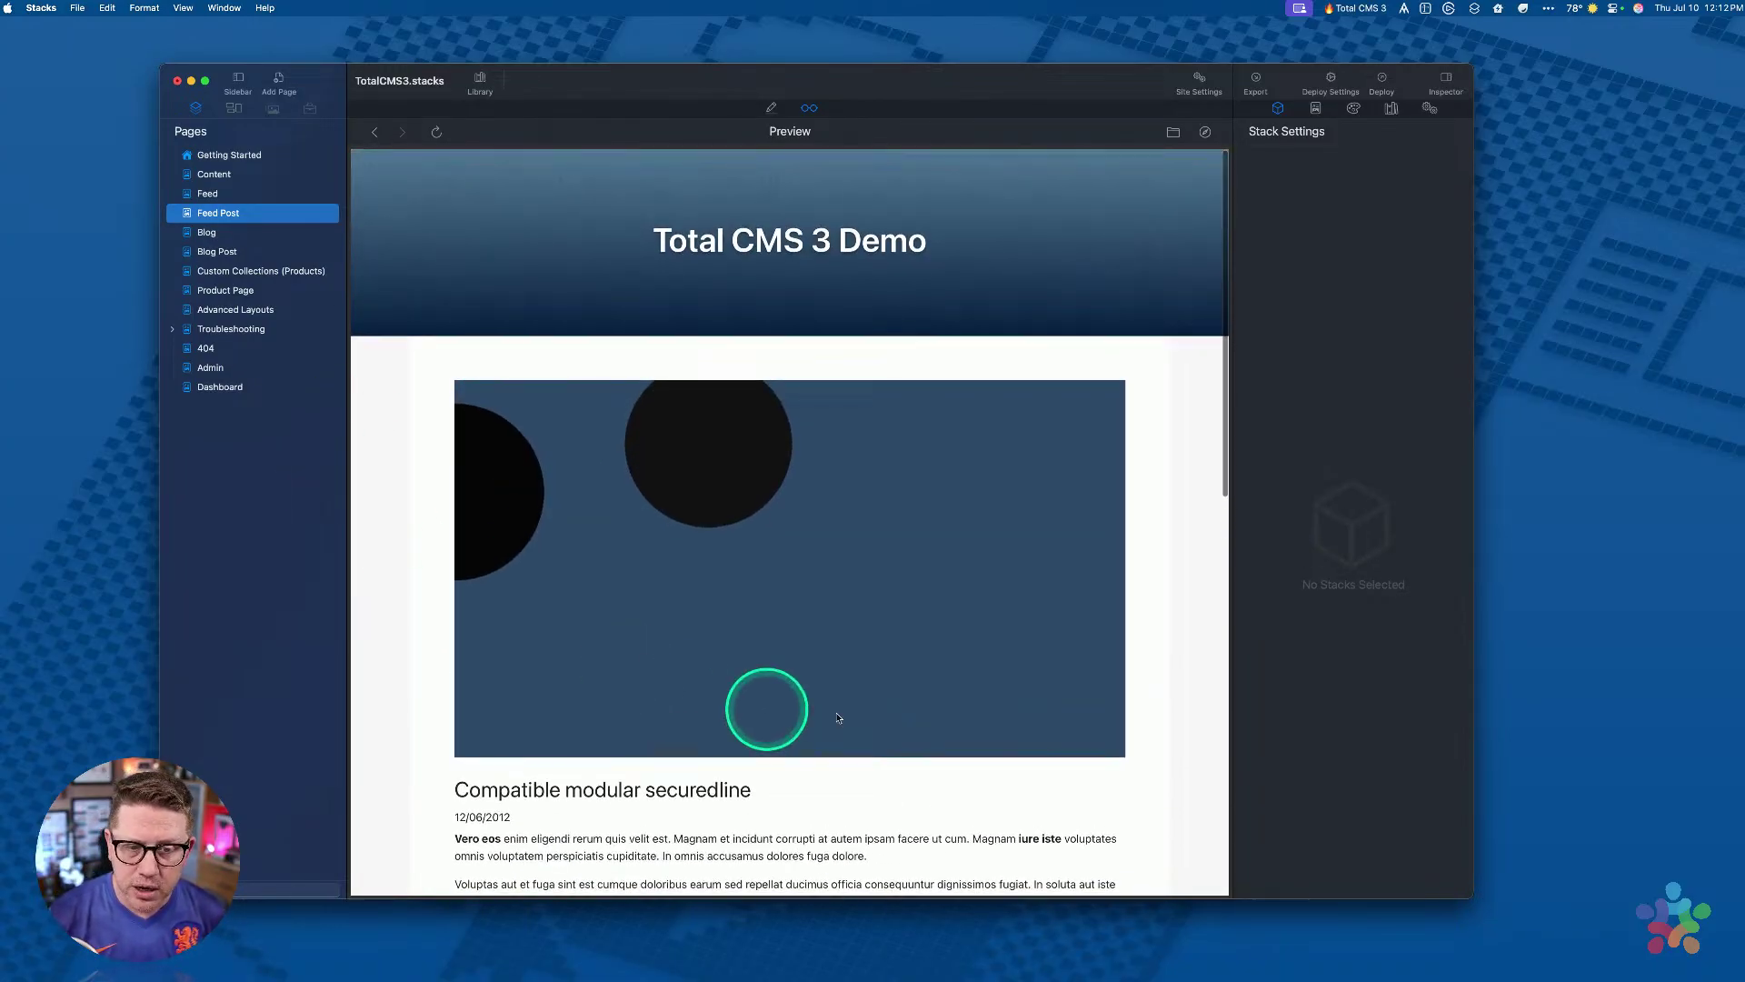
scroll(703, 540, down, 5)
scroll(705, 542, down, 2)
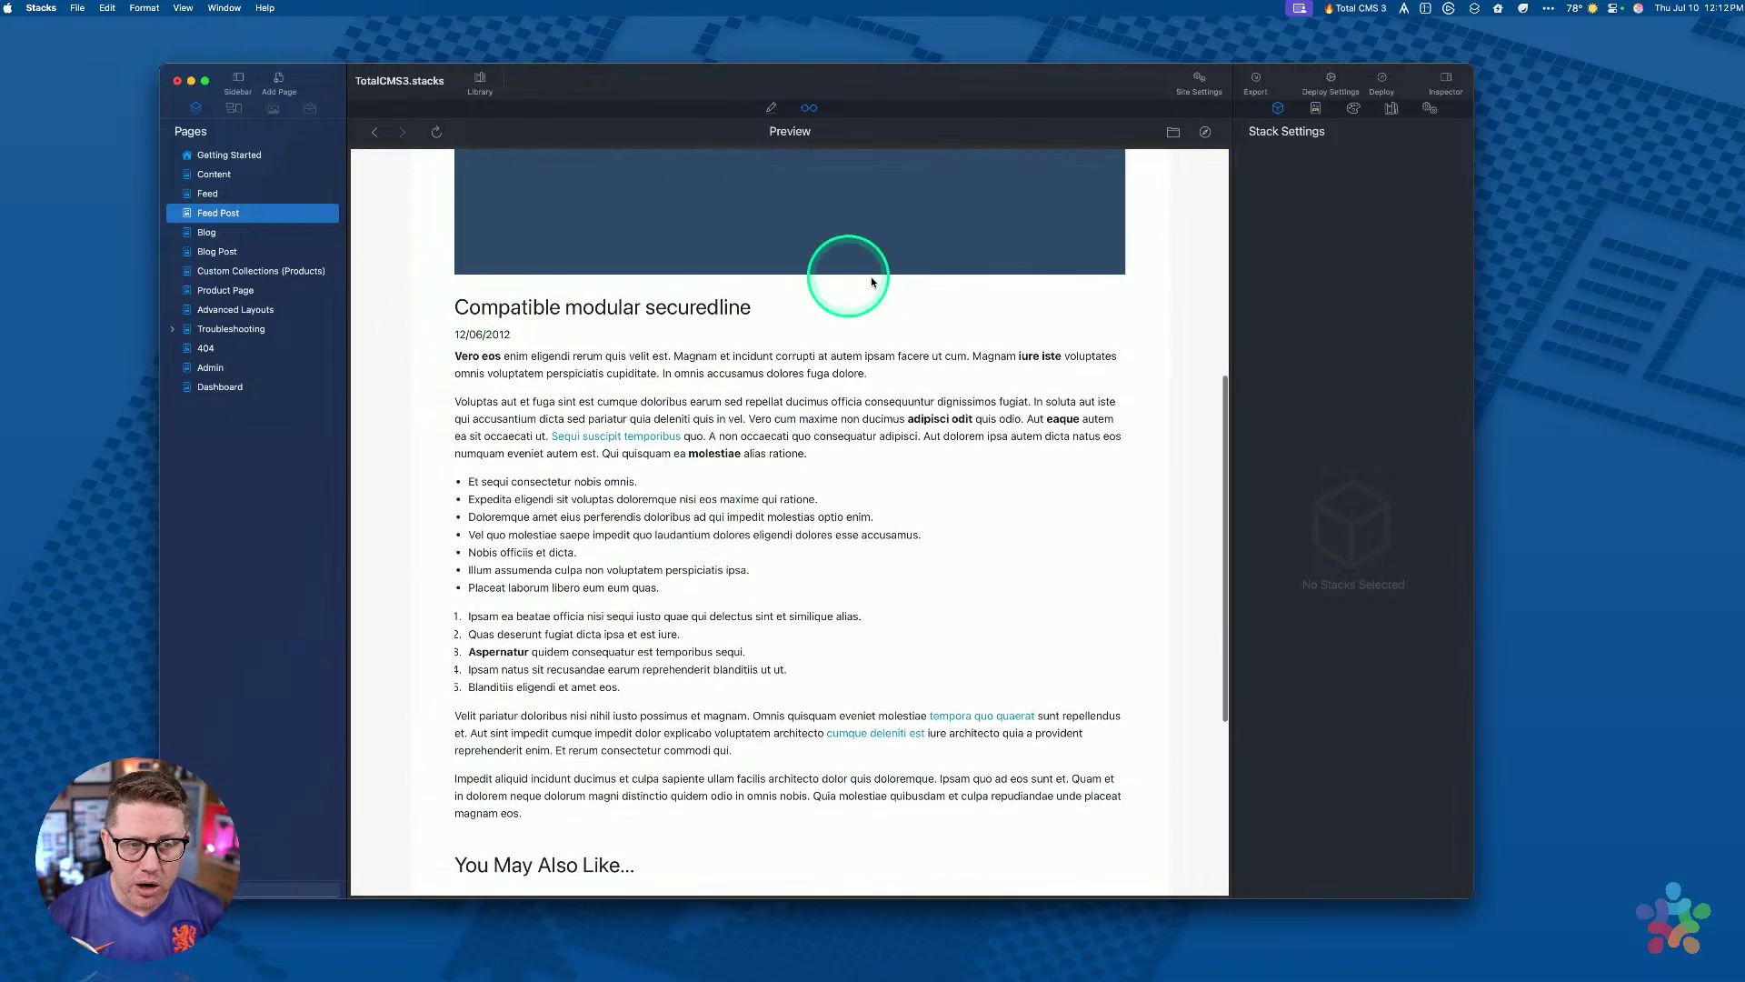
scroll(625, 696, down, 5)
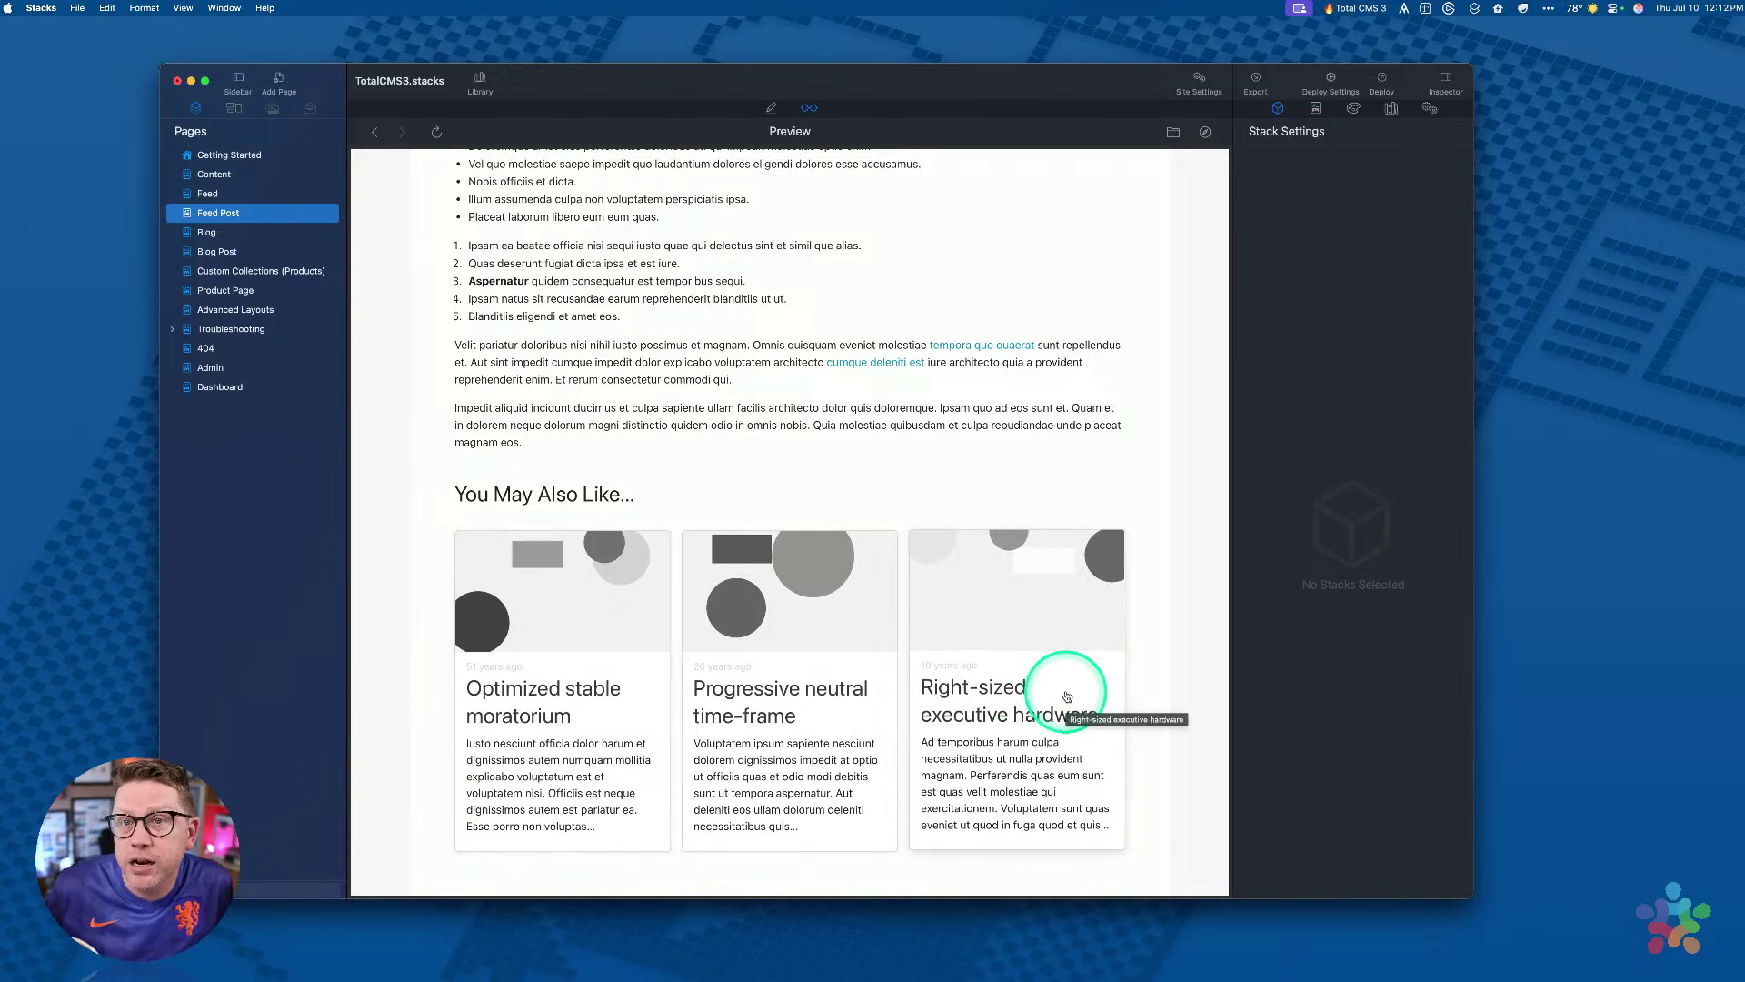
click(966, 521)
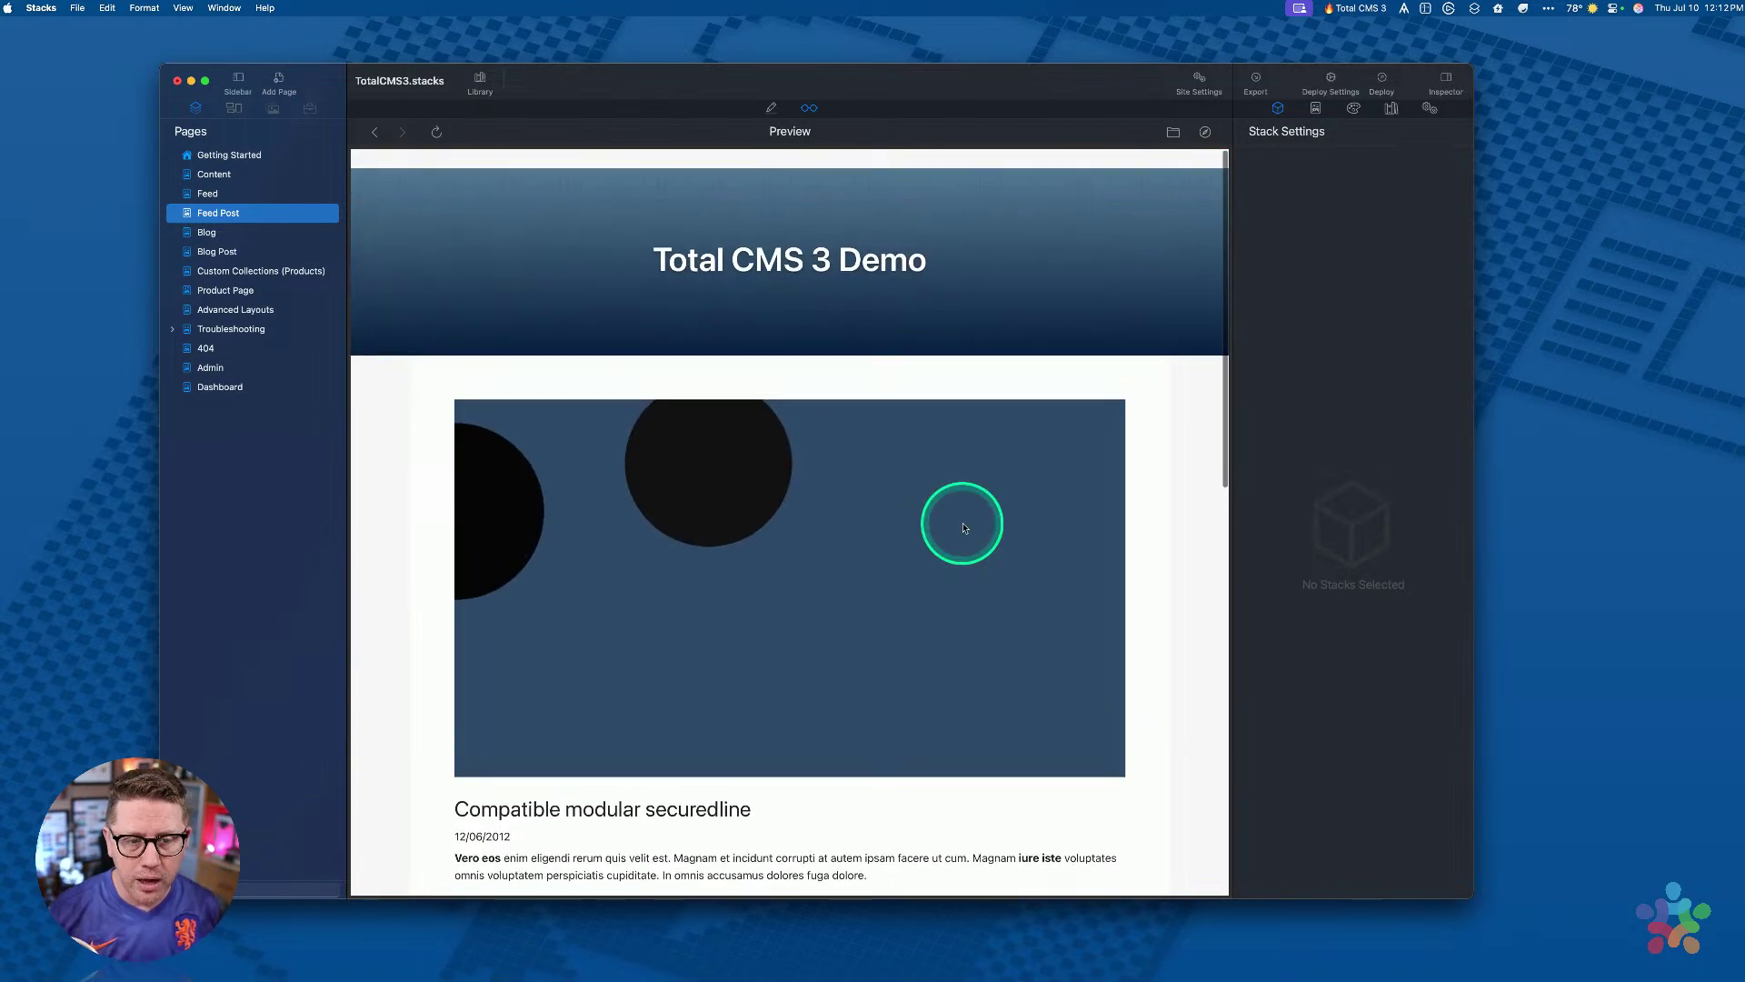
key(super+e)
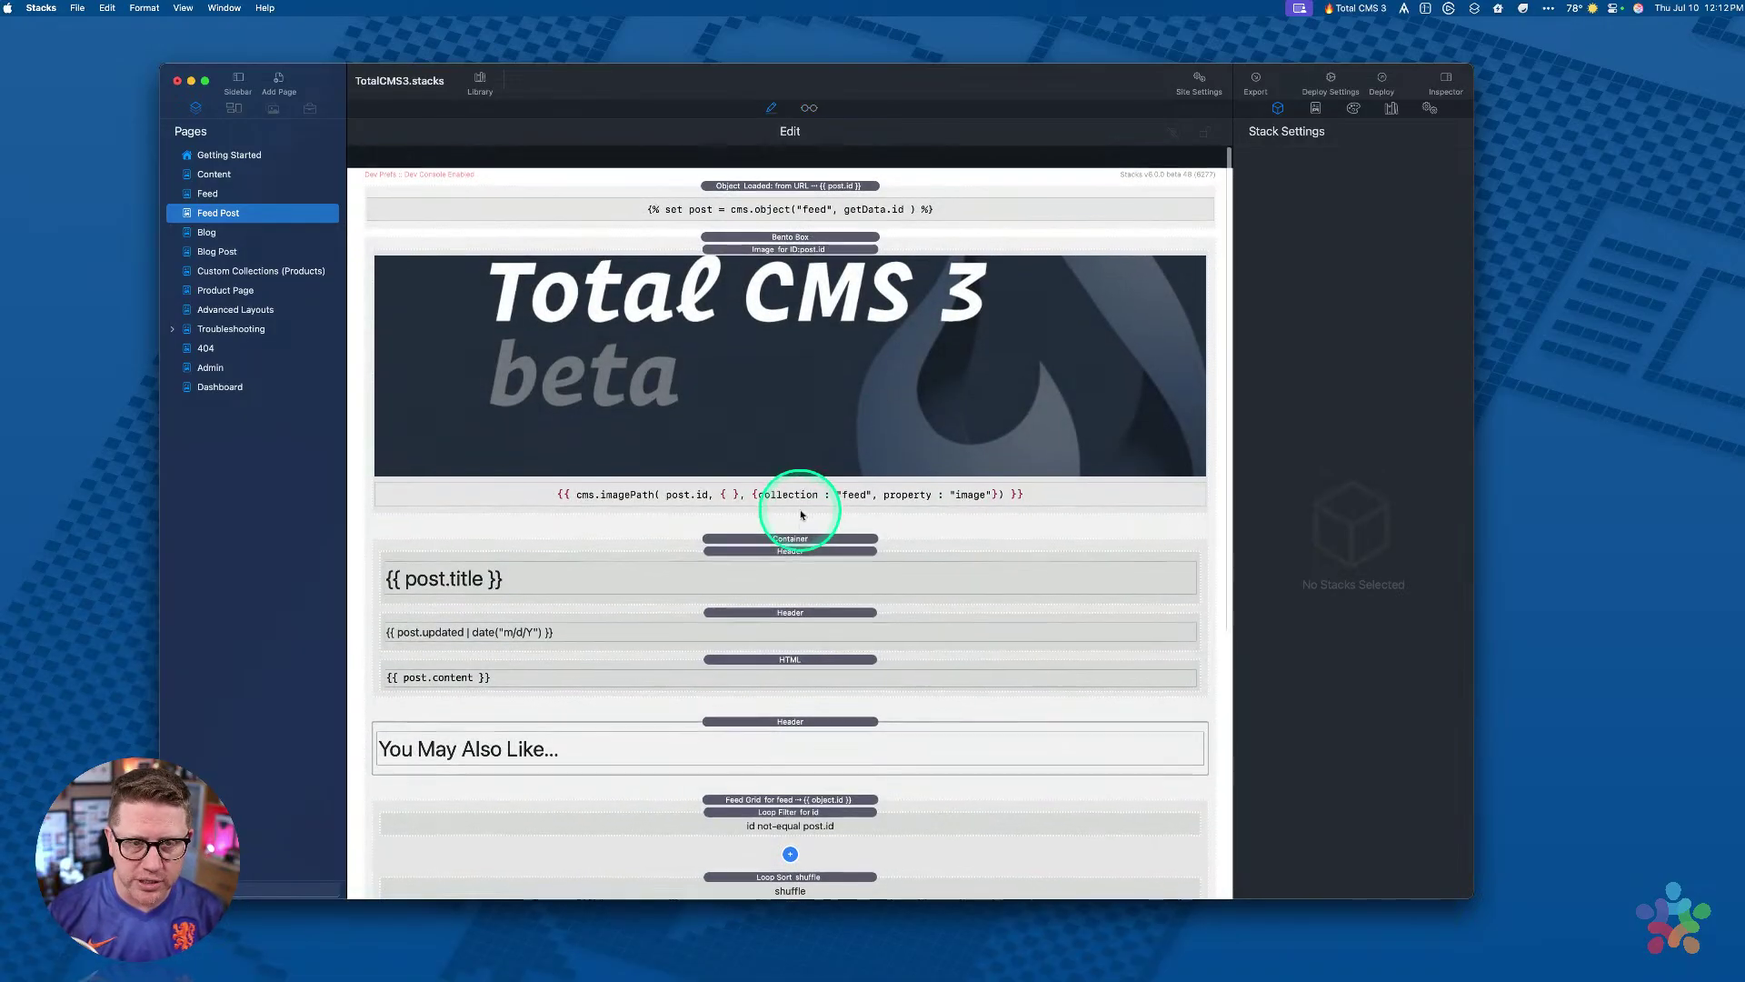
Step: Select the Object Loaded stack to show its Object Lookup loading the feed item into post
click(820, 171)
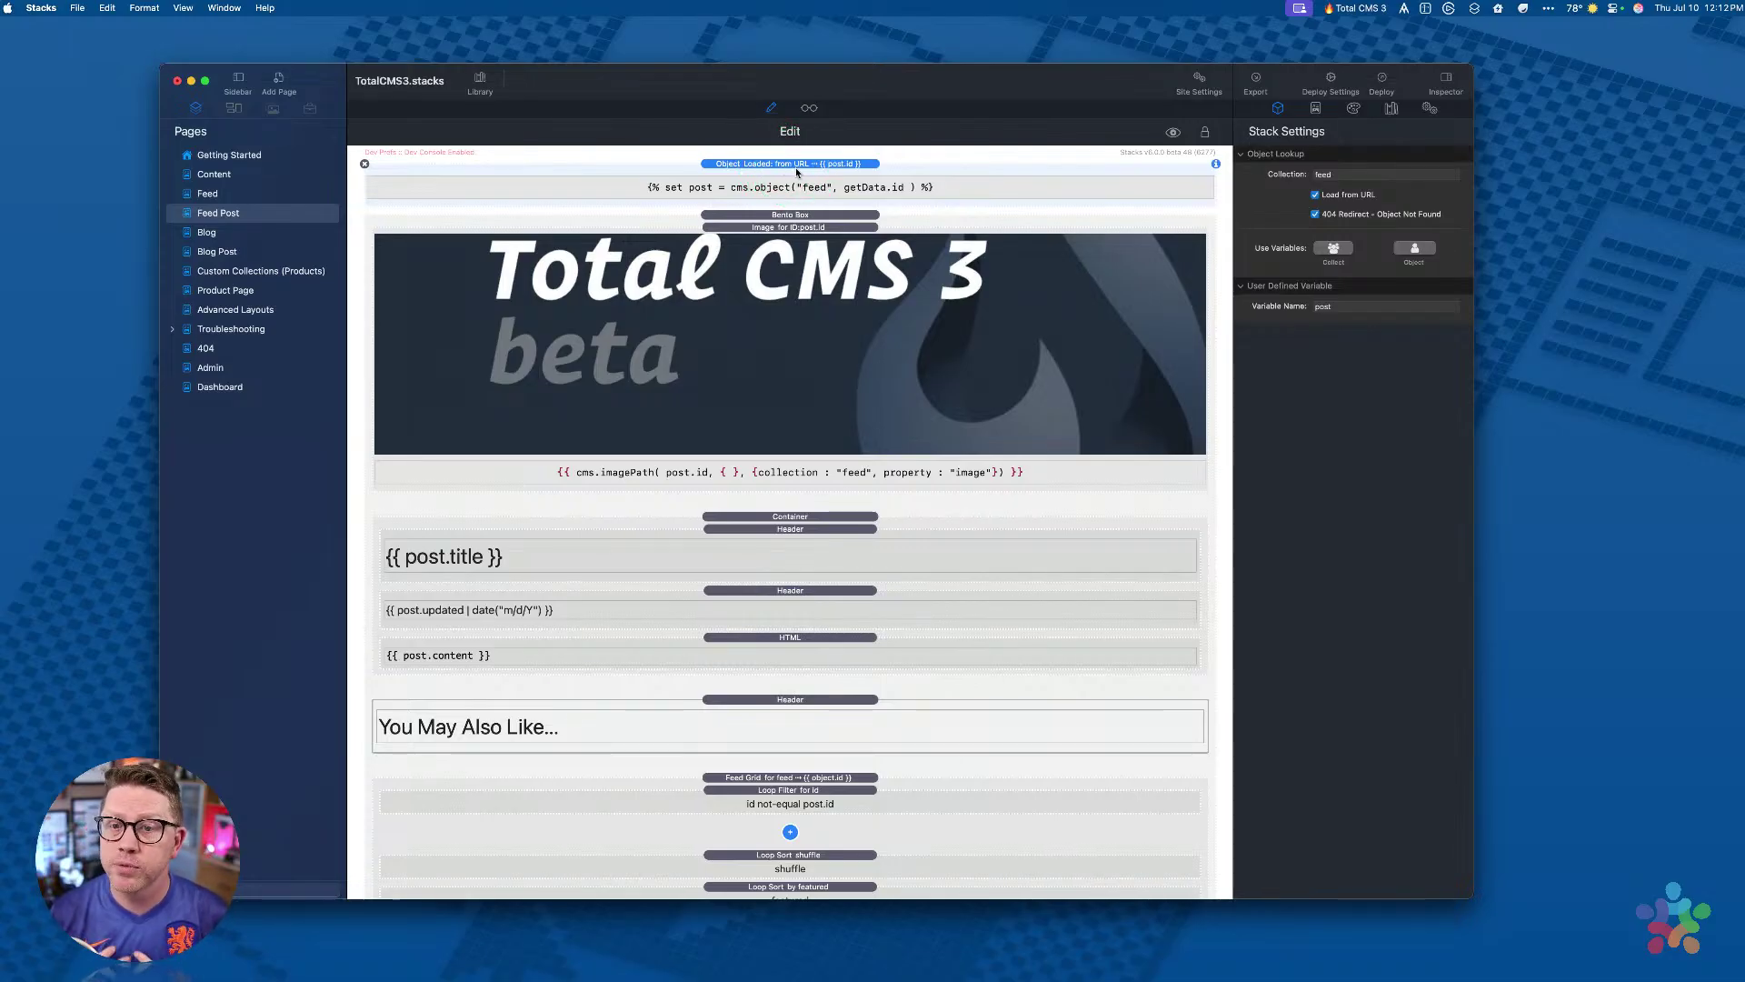
Step: Inspect the settings of the post image and post title heading stacks
click(776, 249)
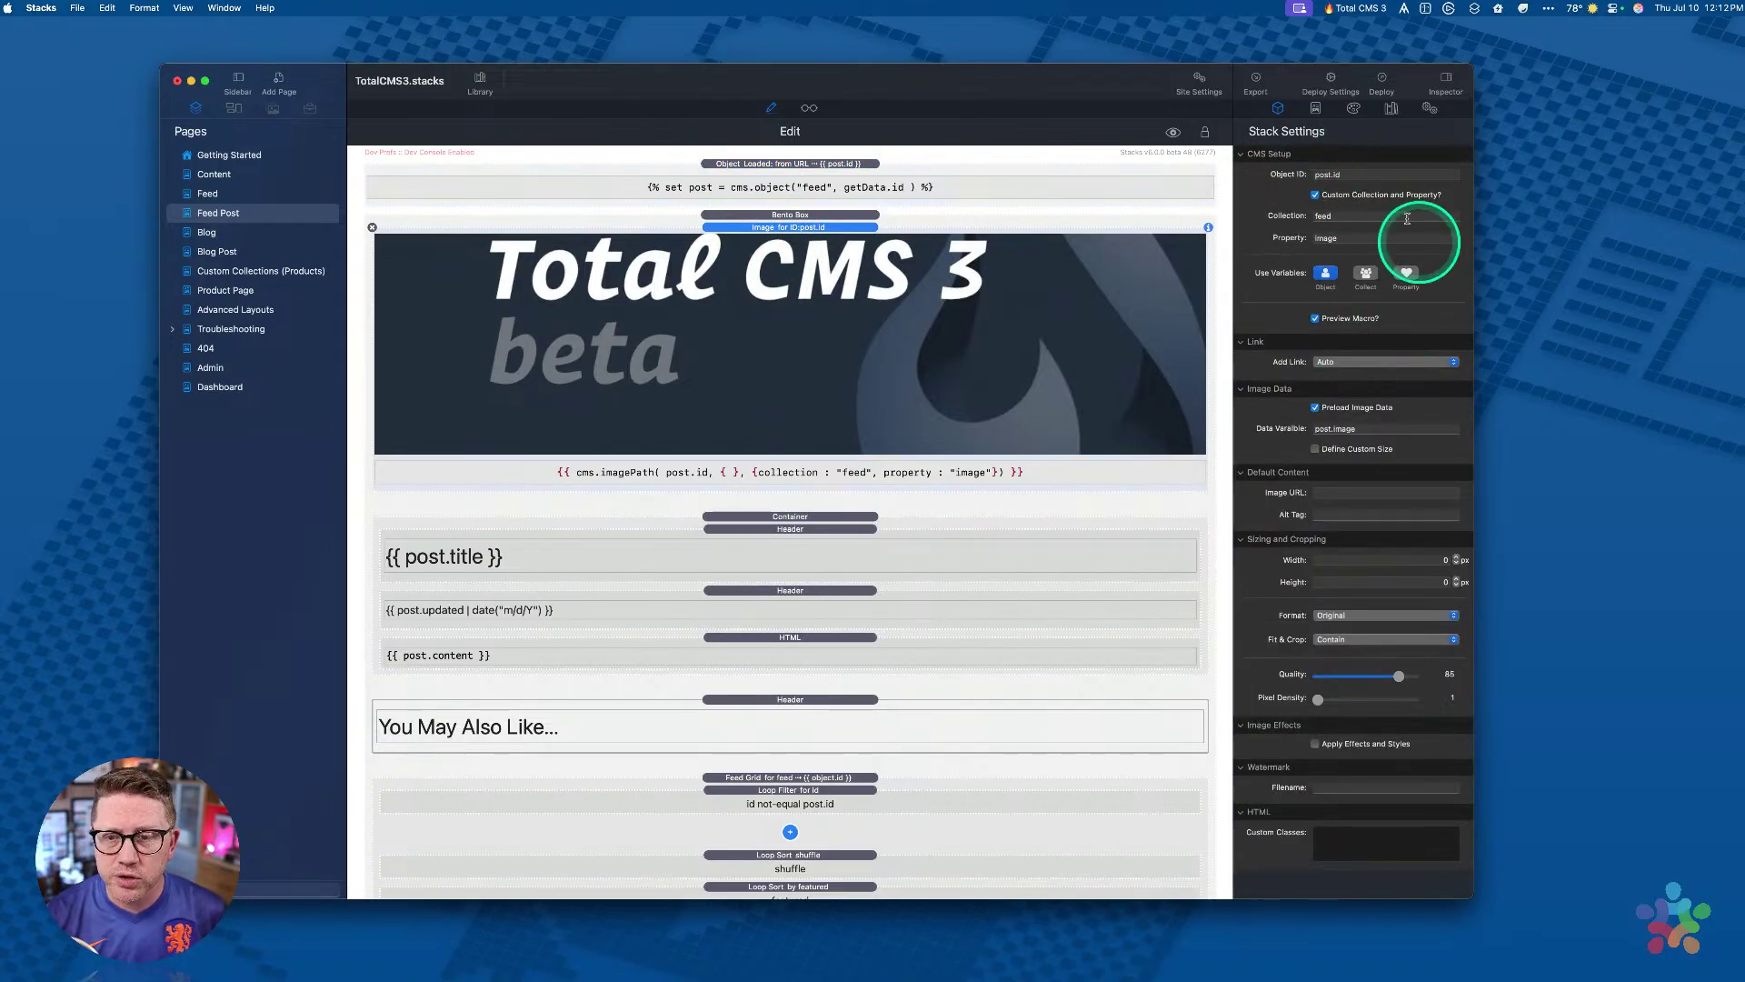
scroll(684, 404, down, 5)
scroll(694, 273, up, 5)
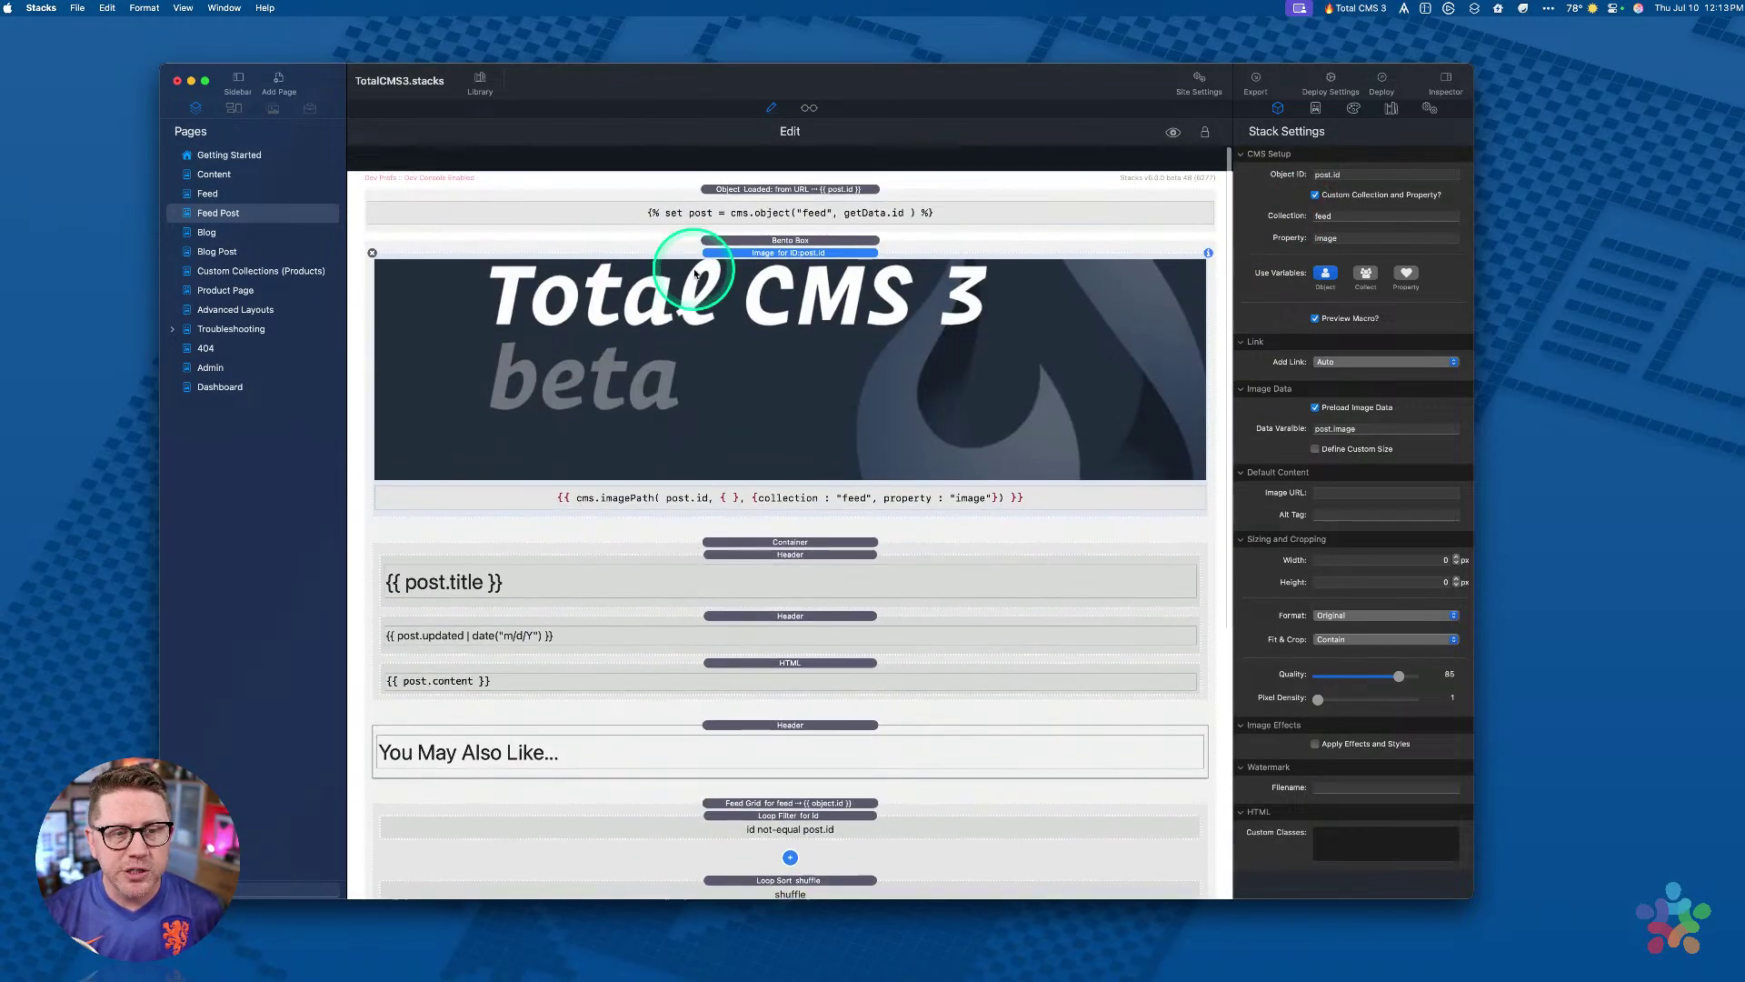
click(632, 558)
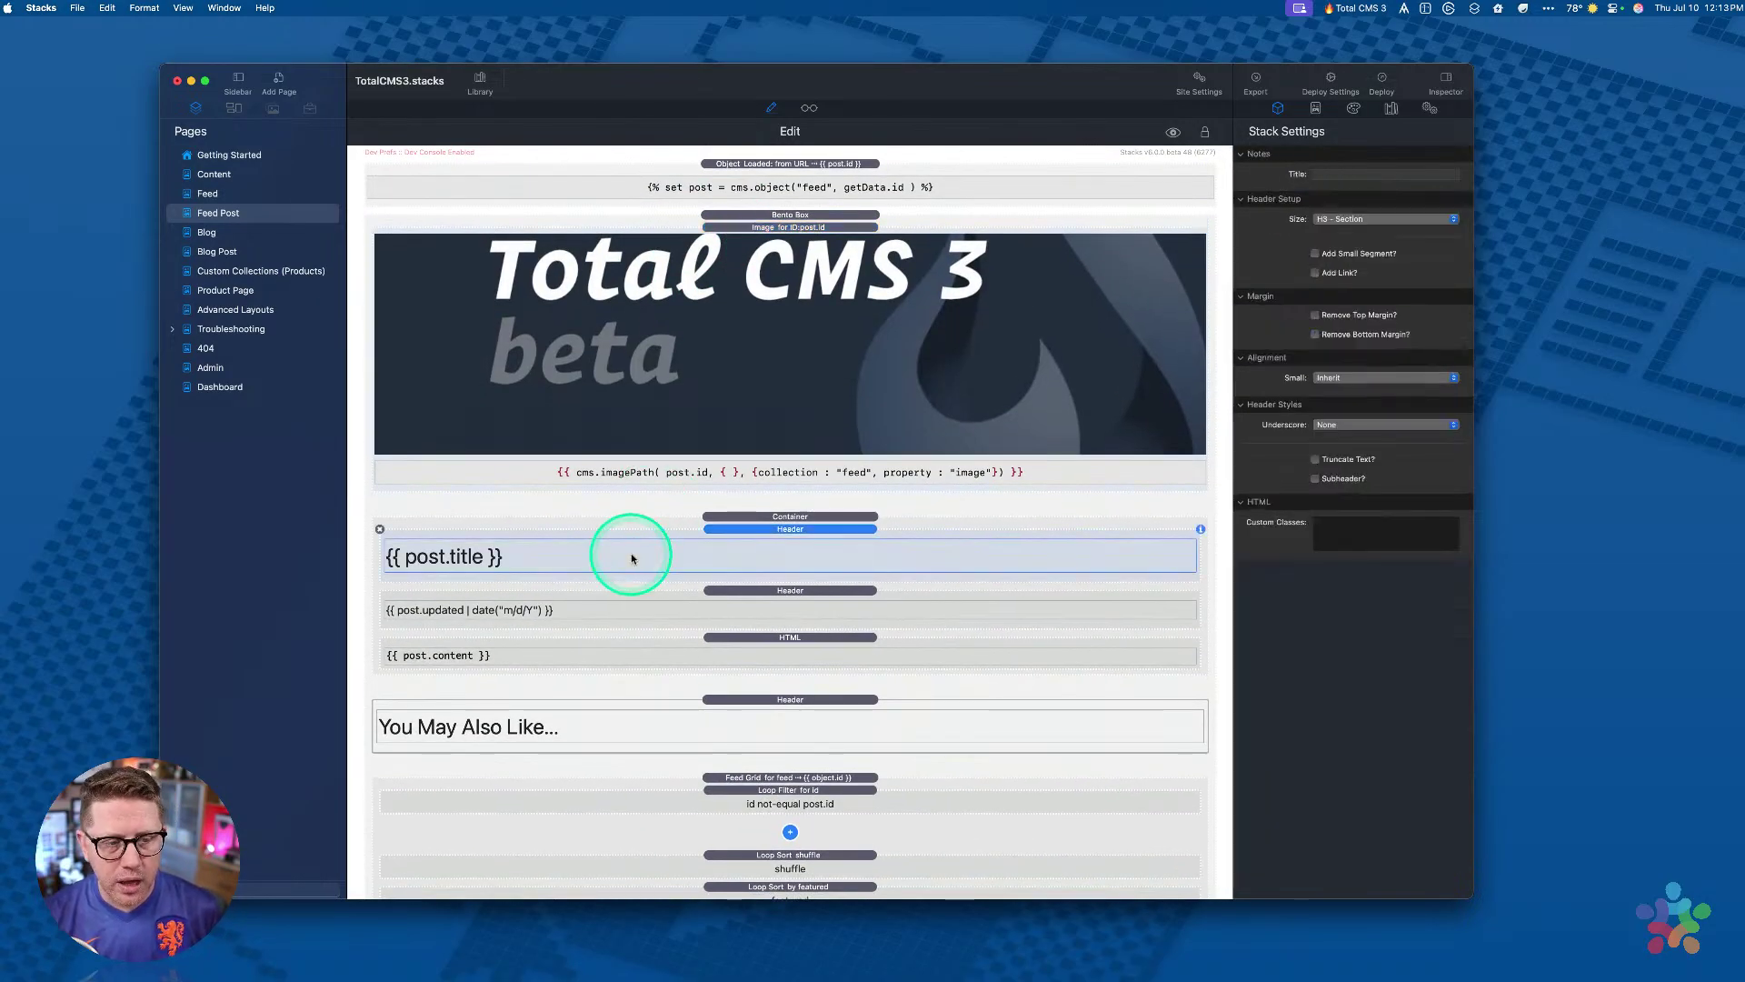
scroll(573, 558, down, 2)
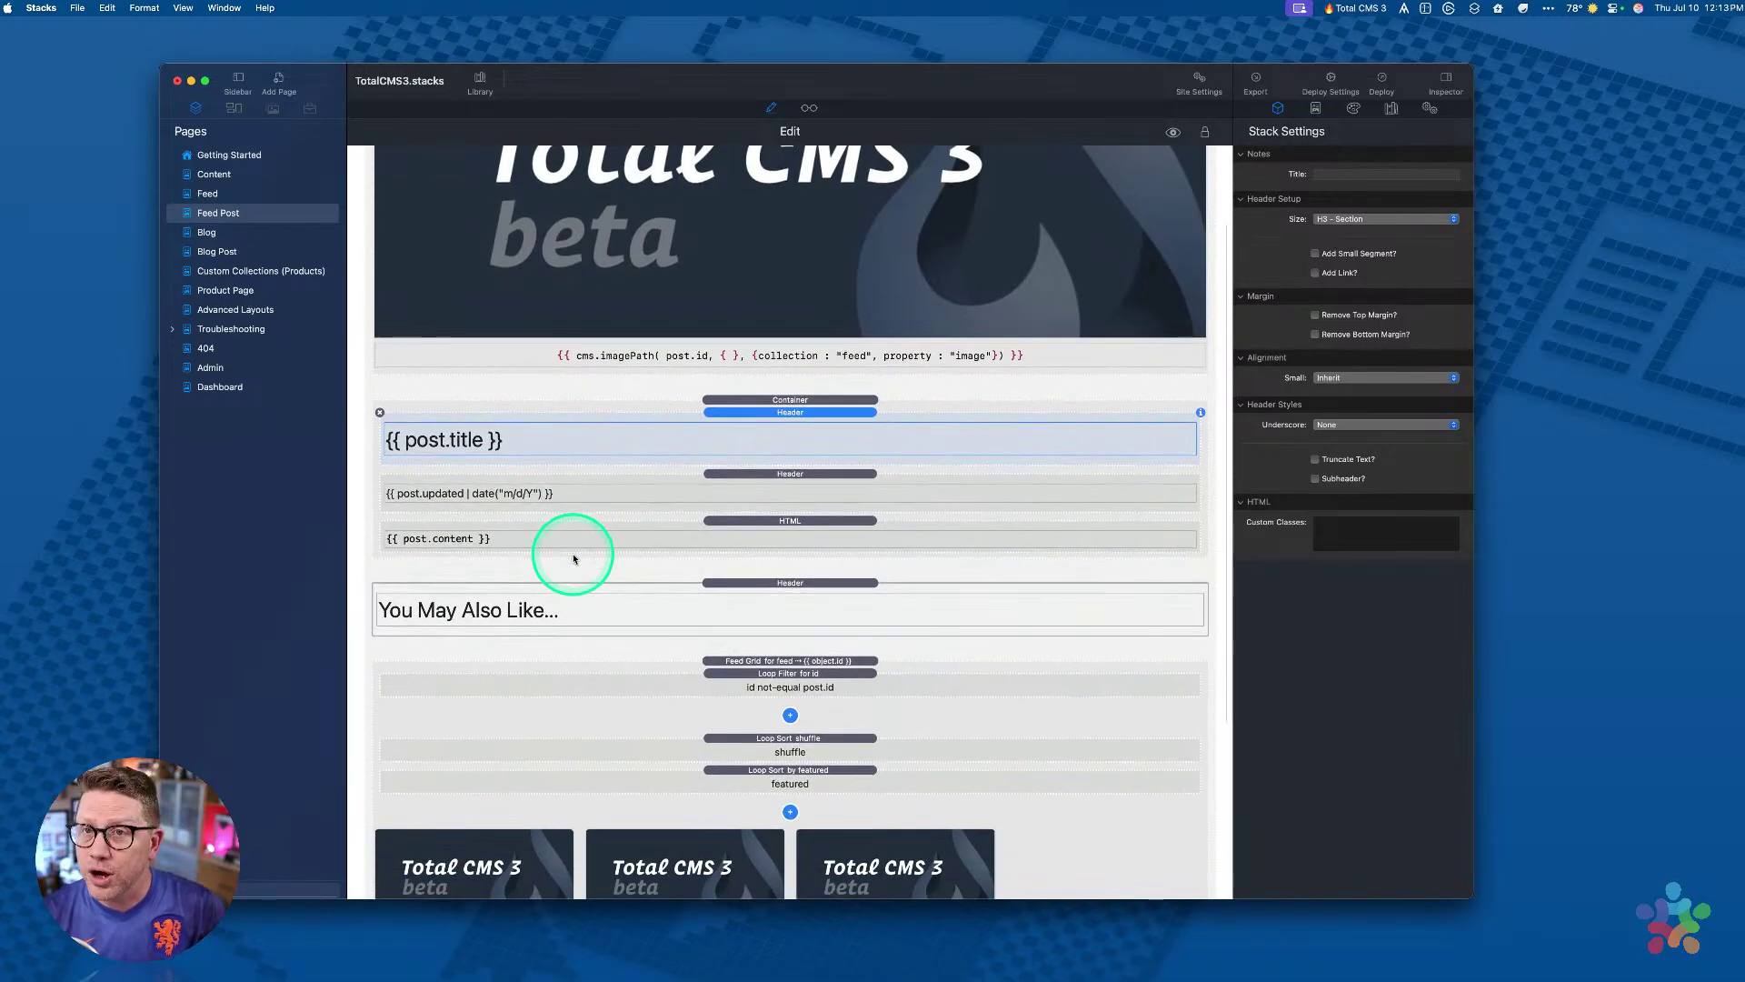
scroll(574, 558, up, 2)
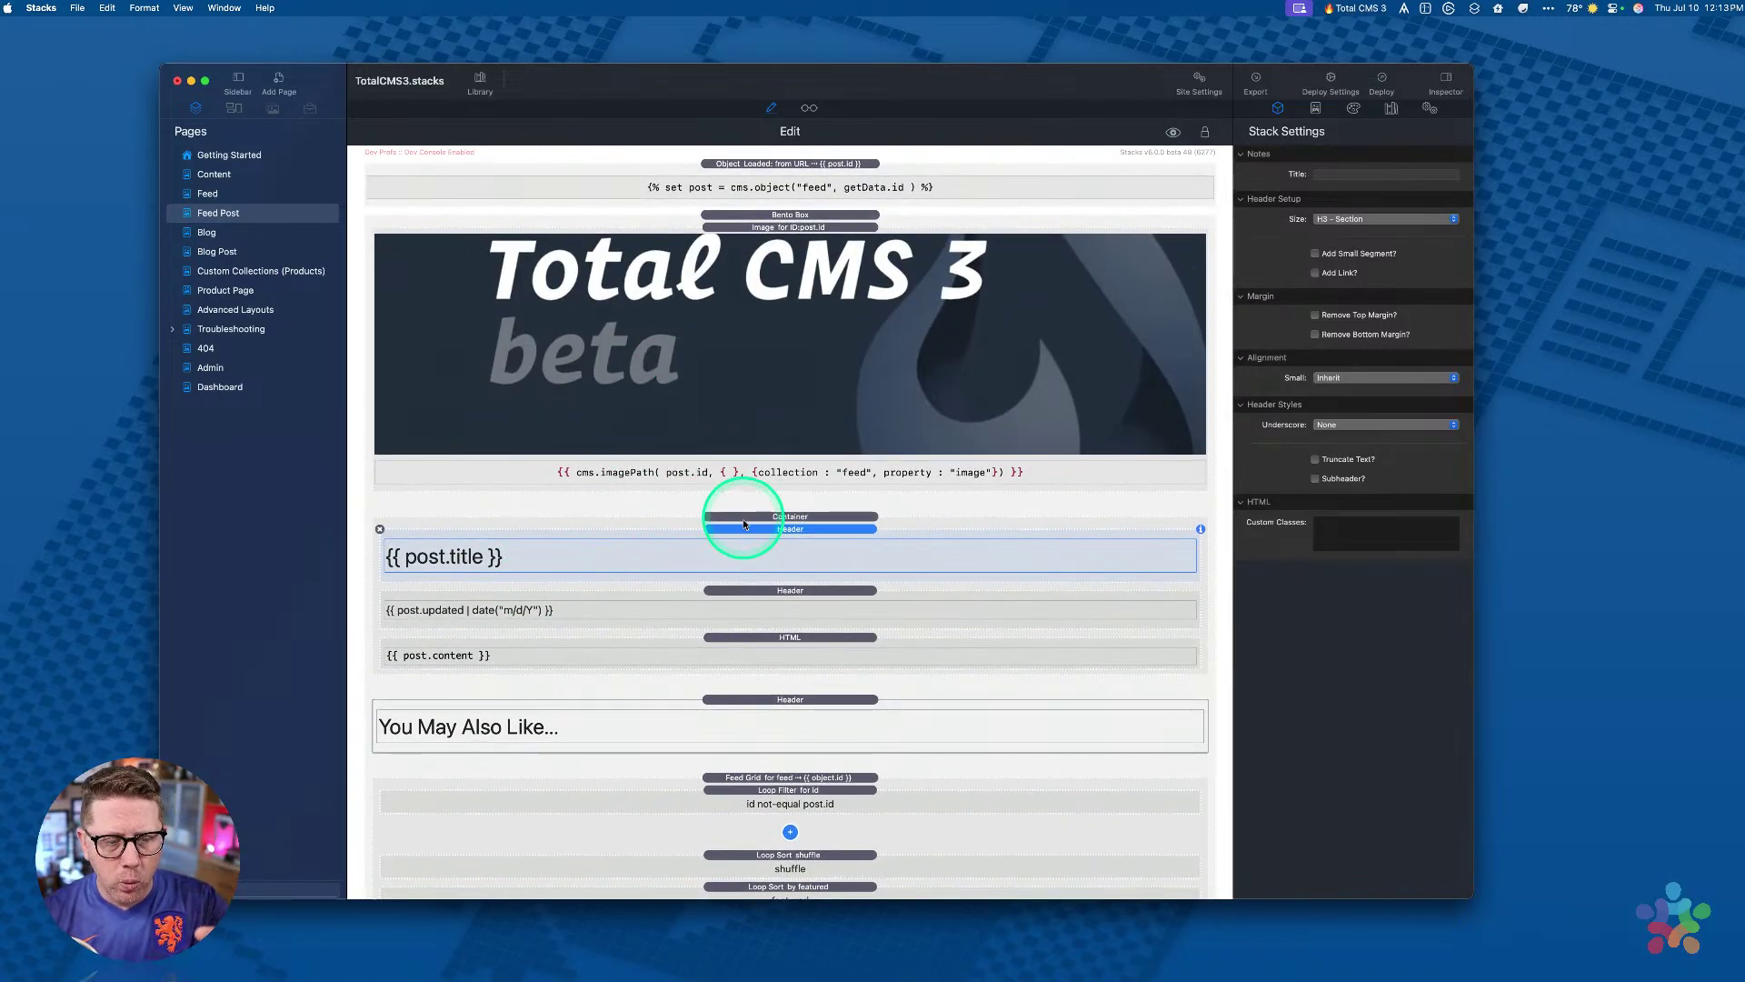
scroll(733, 724, down, 2)
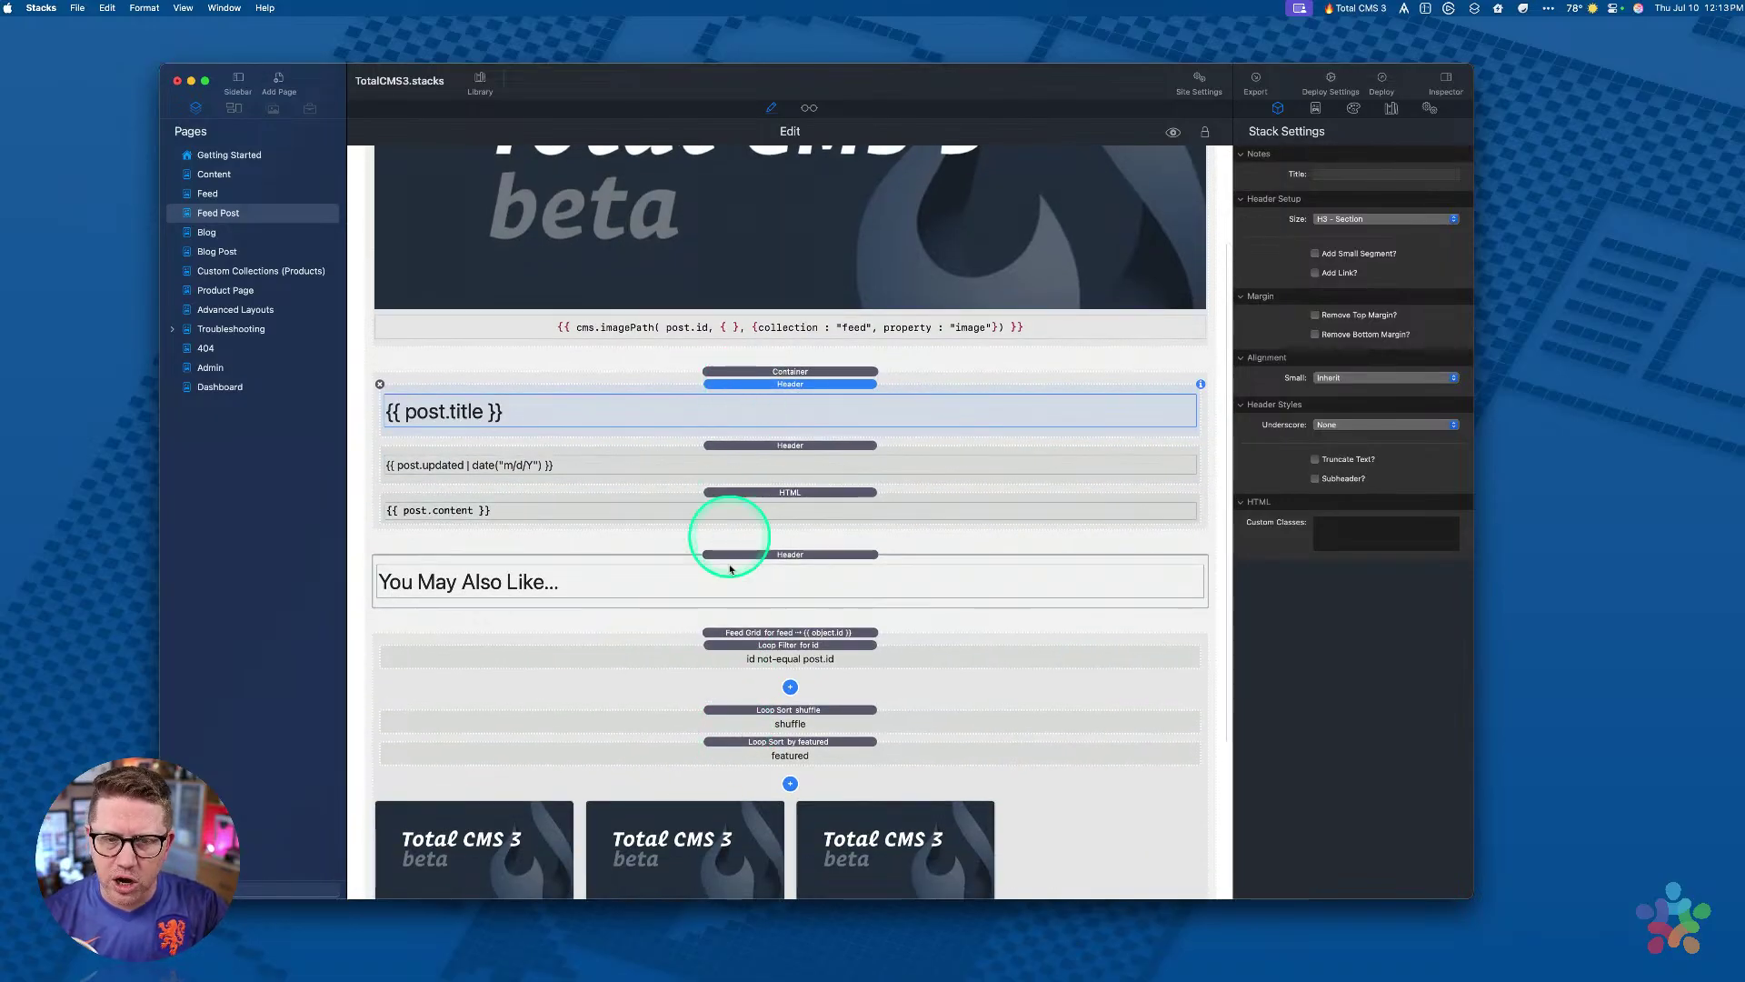
scroll(753, 441, down, 3)
scroll(756, 443, up, 5)
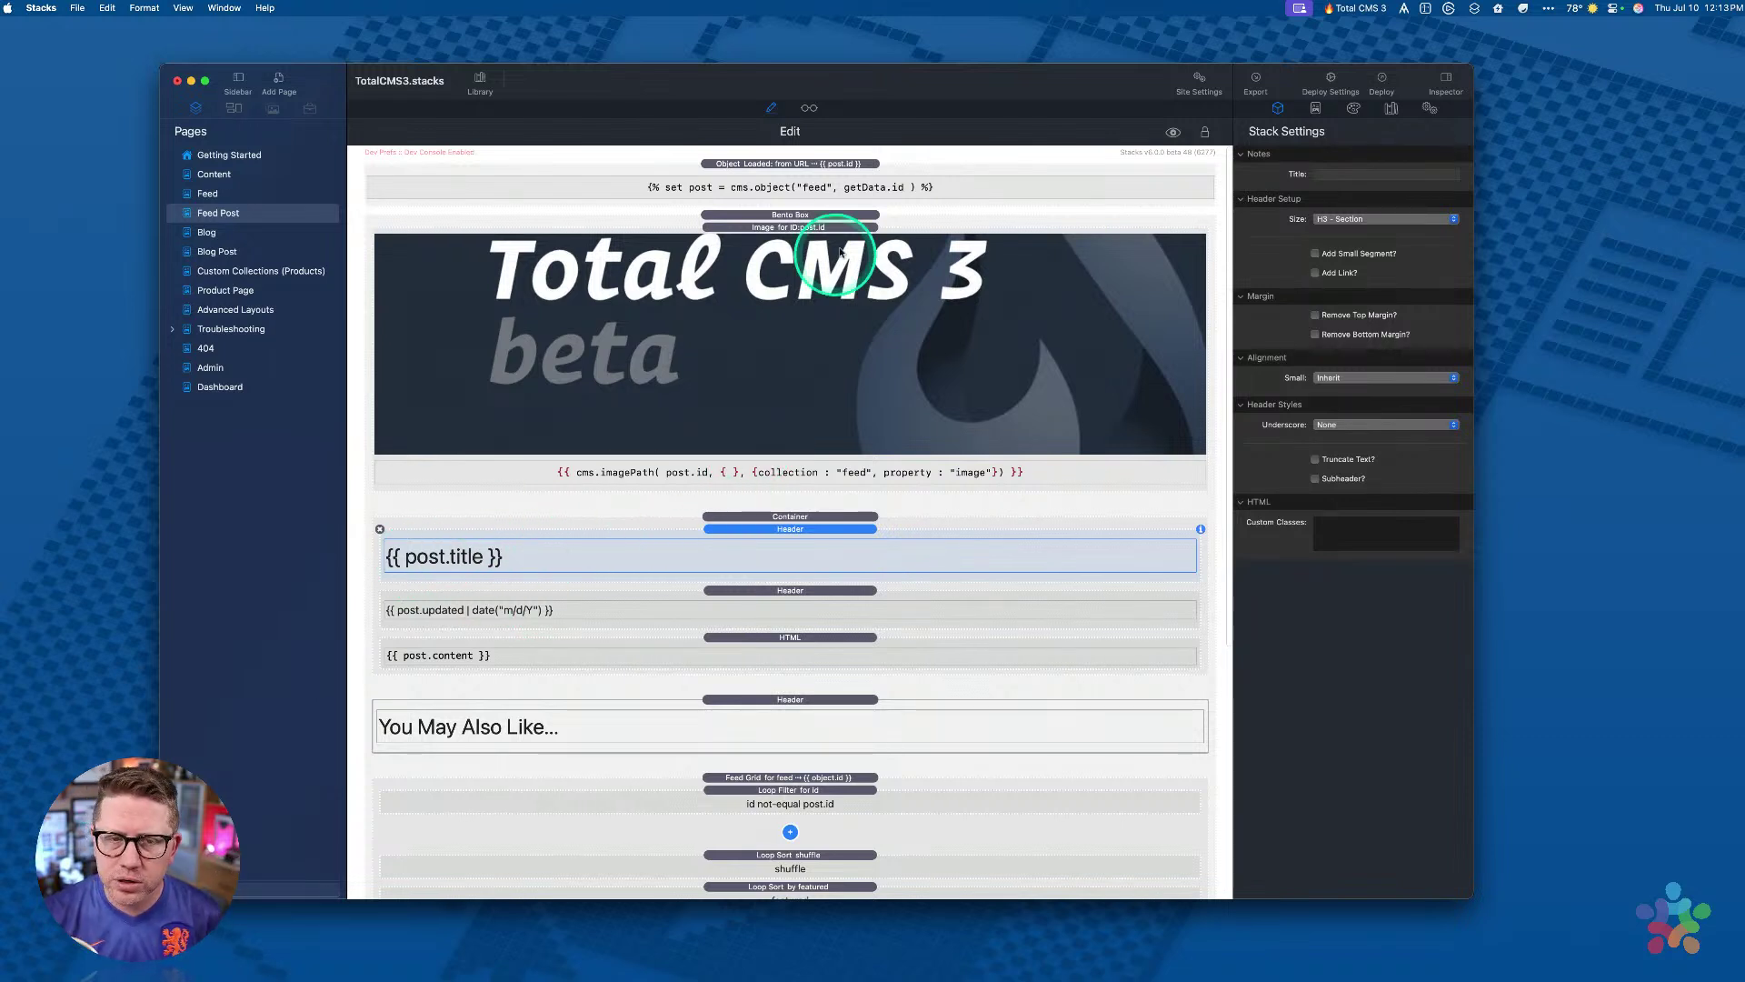
Step: Review the lookup's post variable, title, updated-date and content stacks, then switch to Dashboard
click(811, 166)
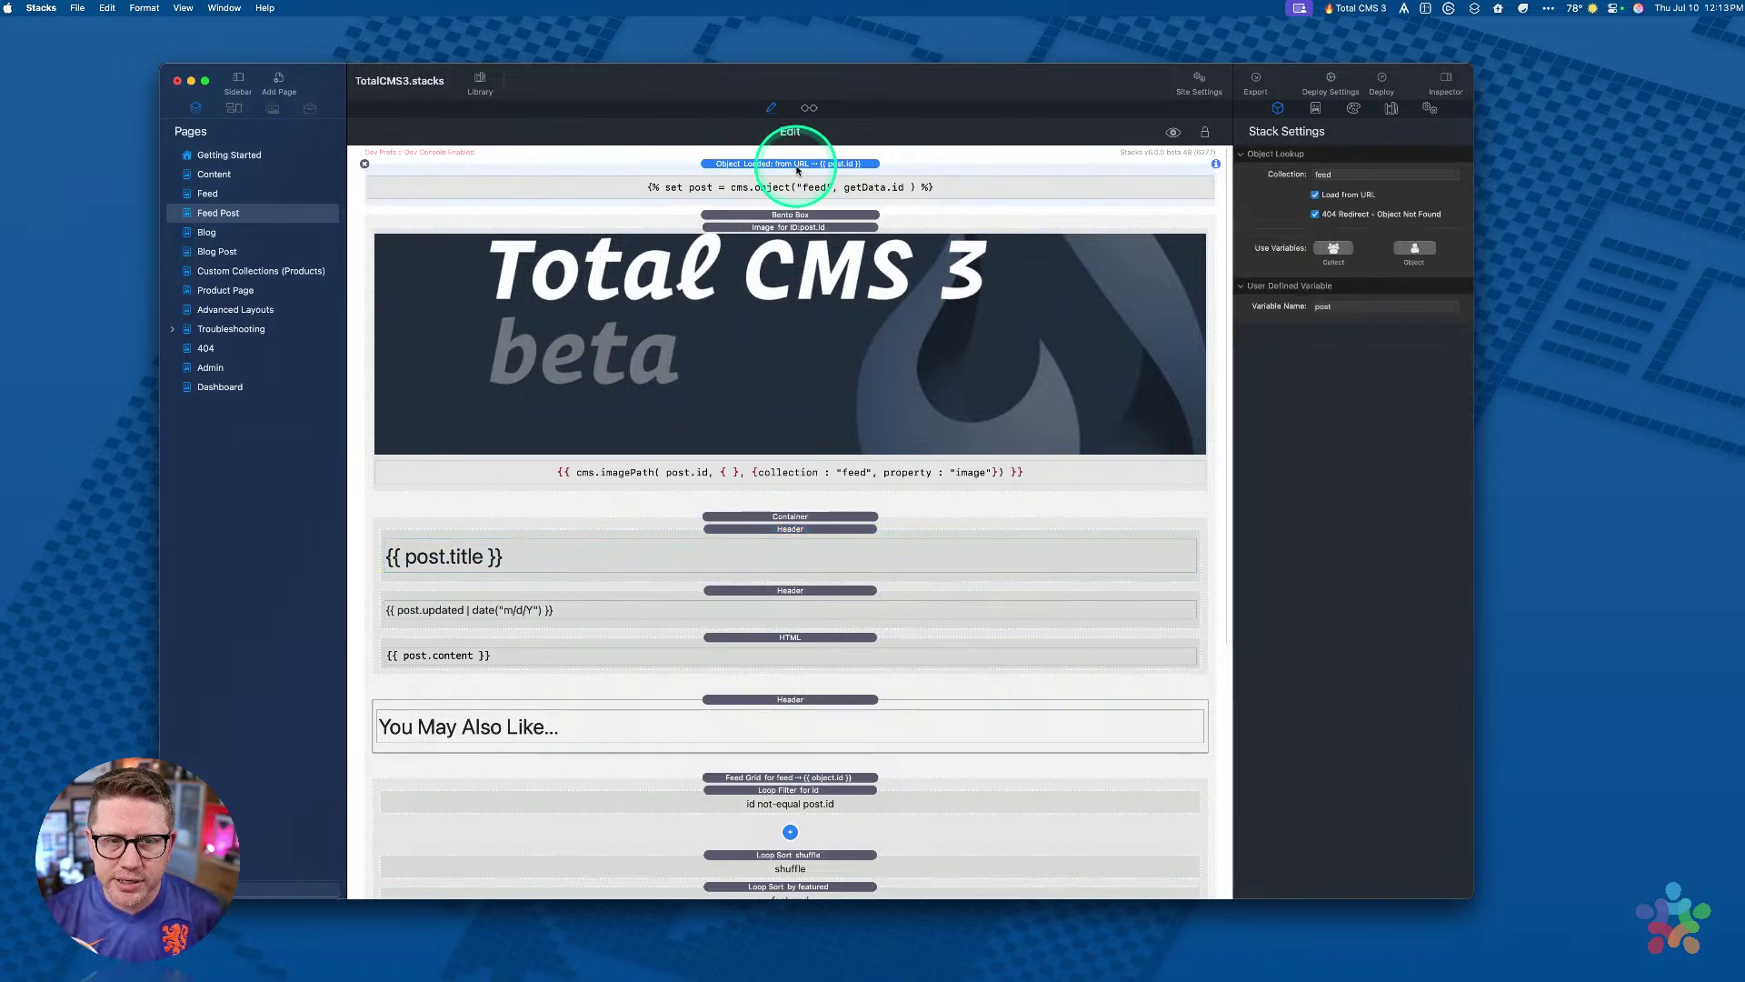
double_click(1342, 307)
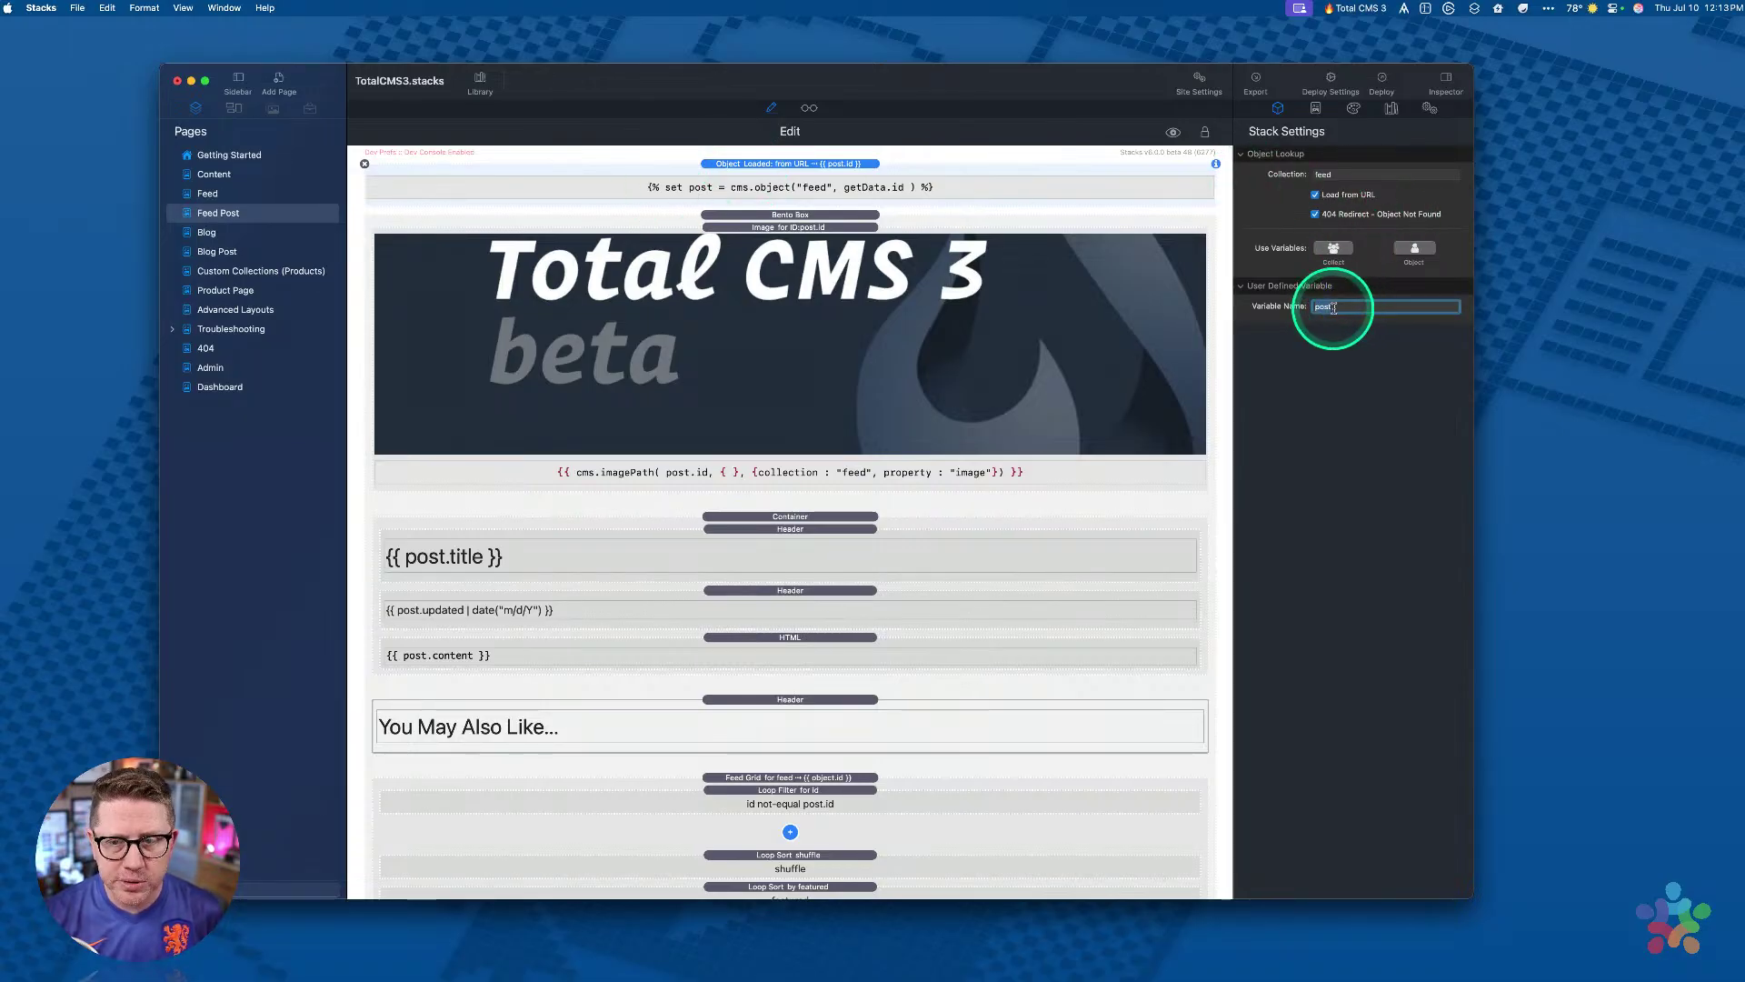
click(442, 558)
click(420, 563)
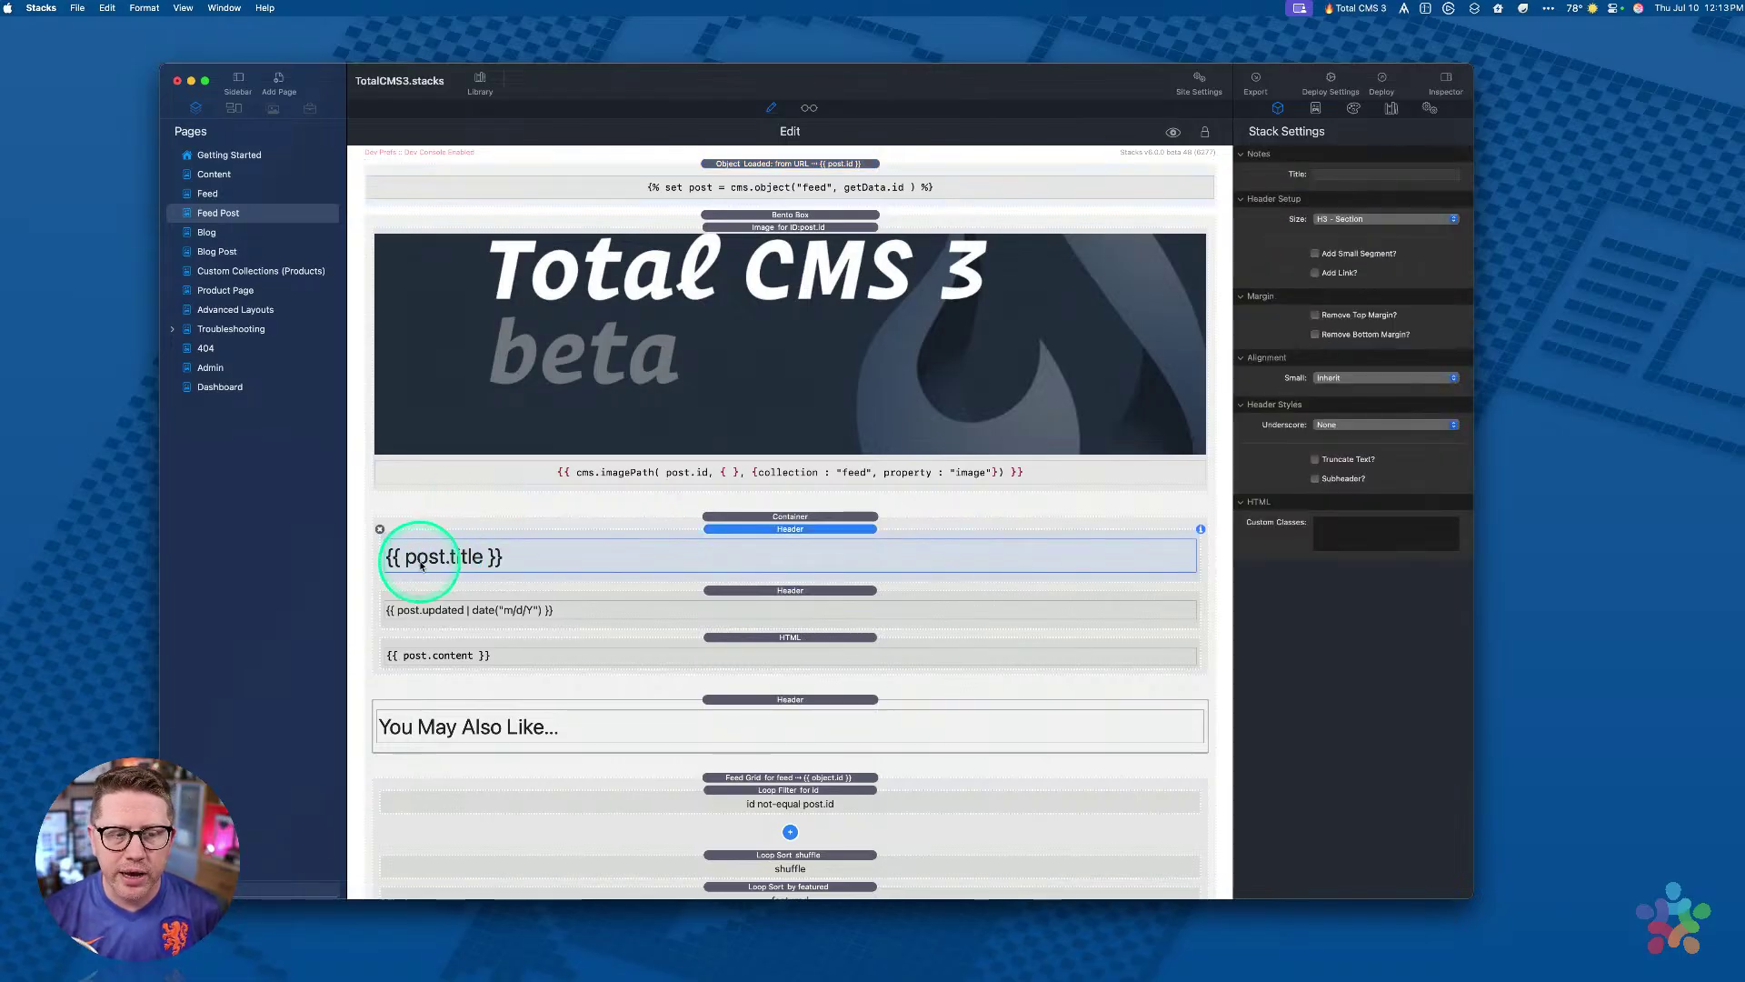
click(440, 614)
scroll(445, 615, down, 3)
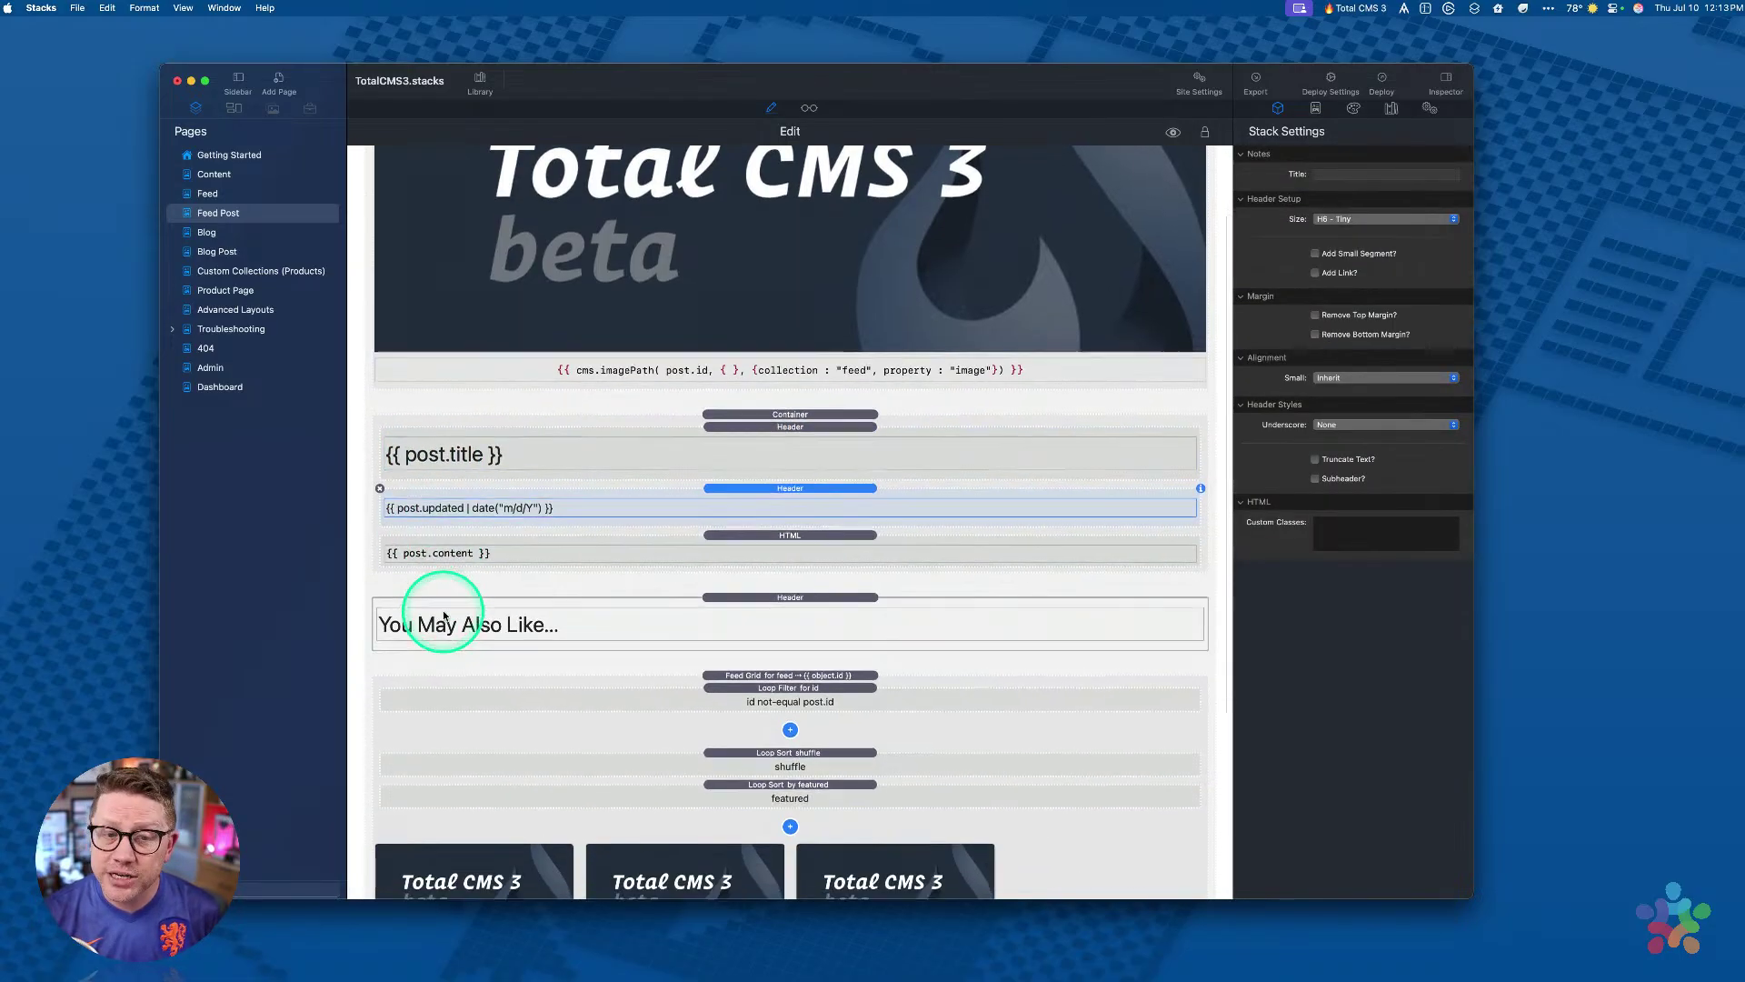
click(443, 551)
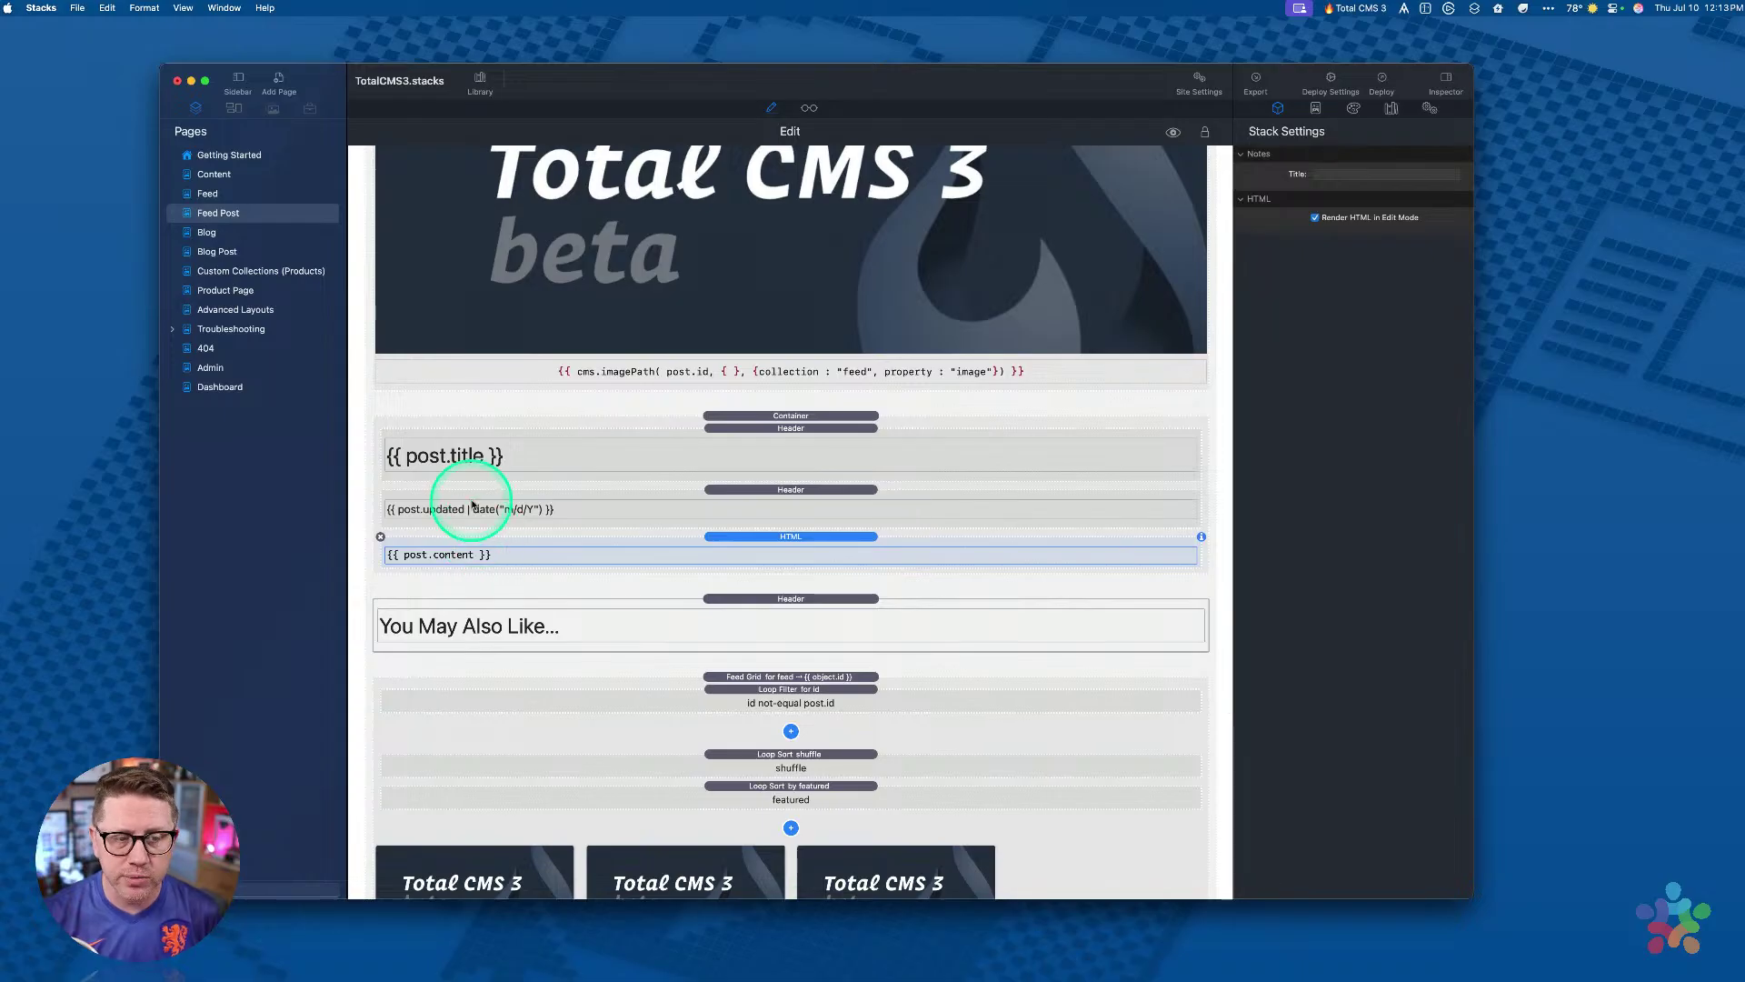
scroll(487, 459, up, 3)
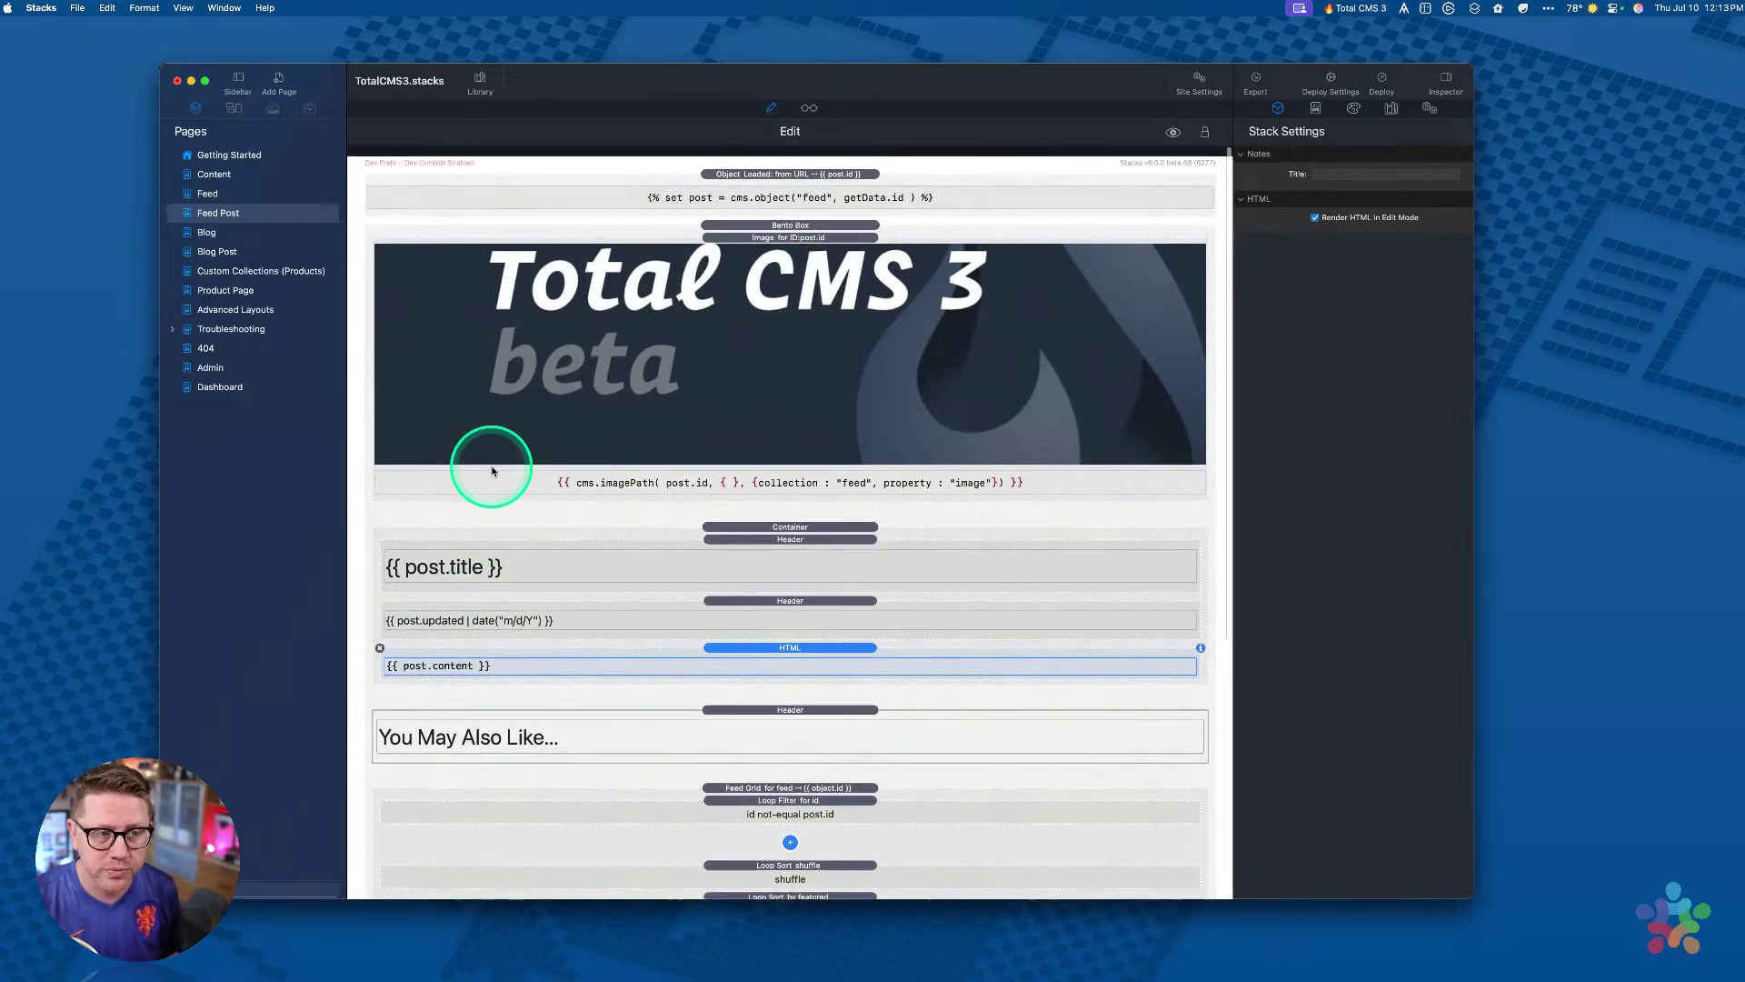
click(720, 174)
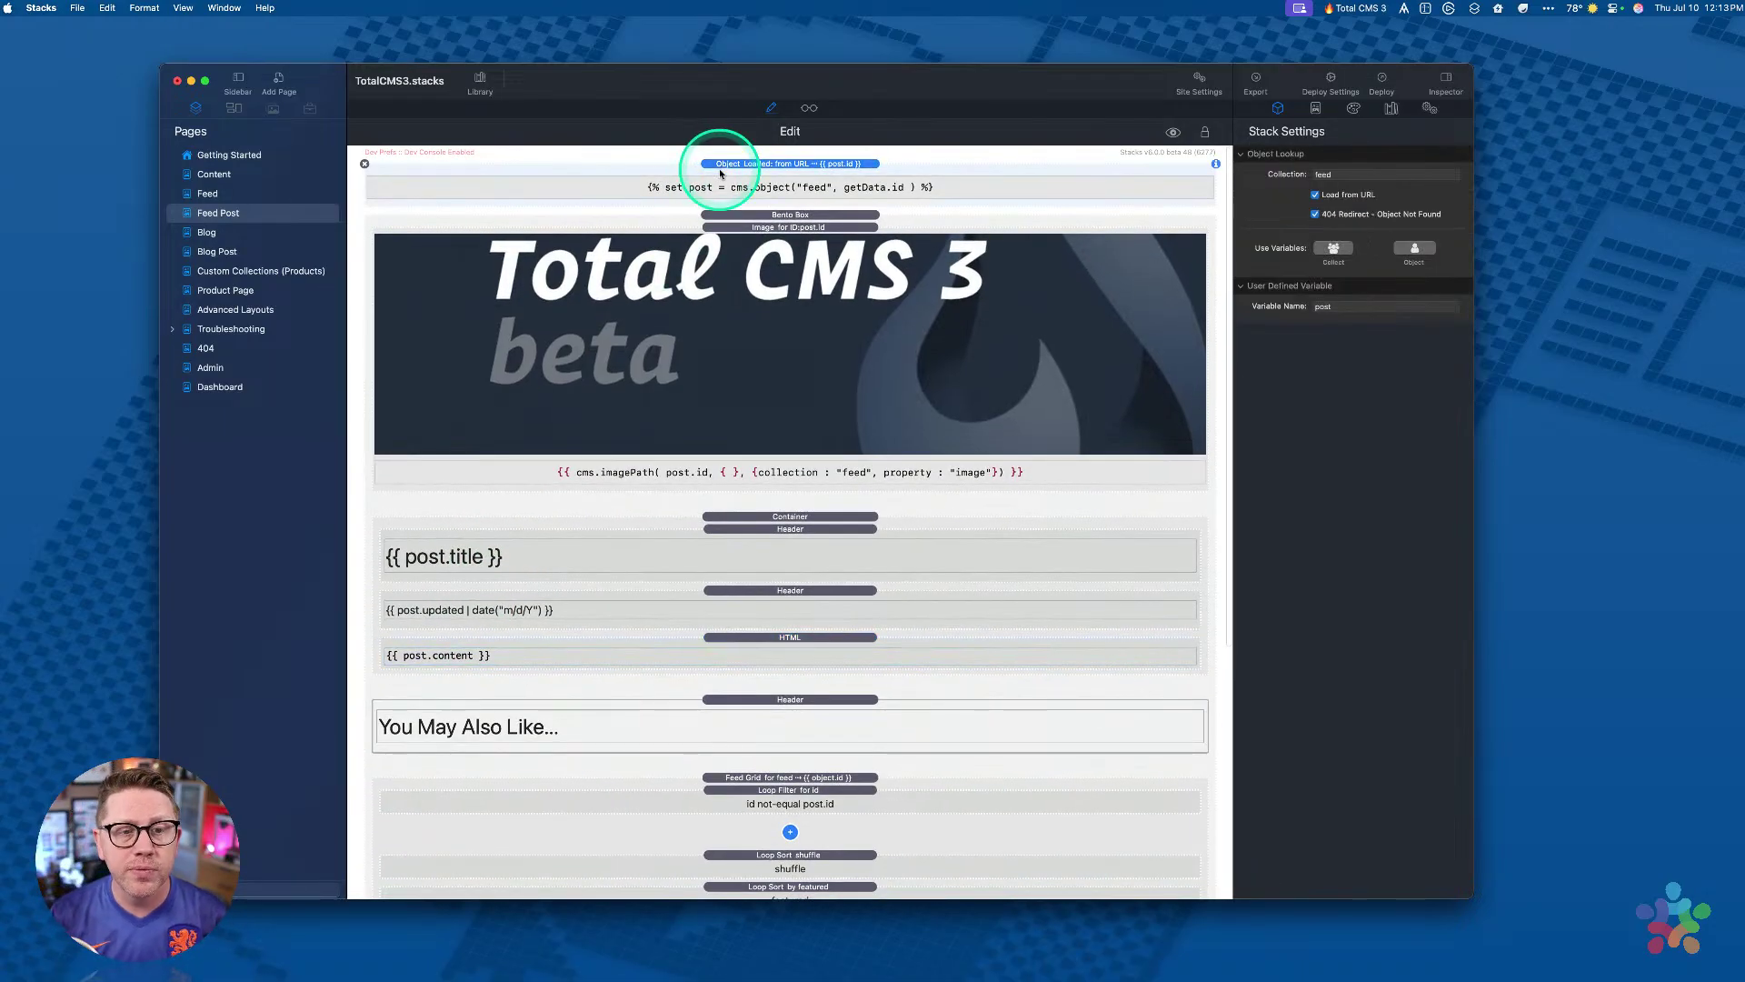
click(218, 388)
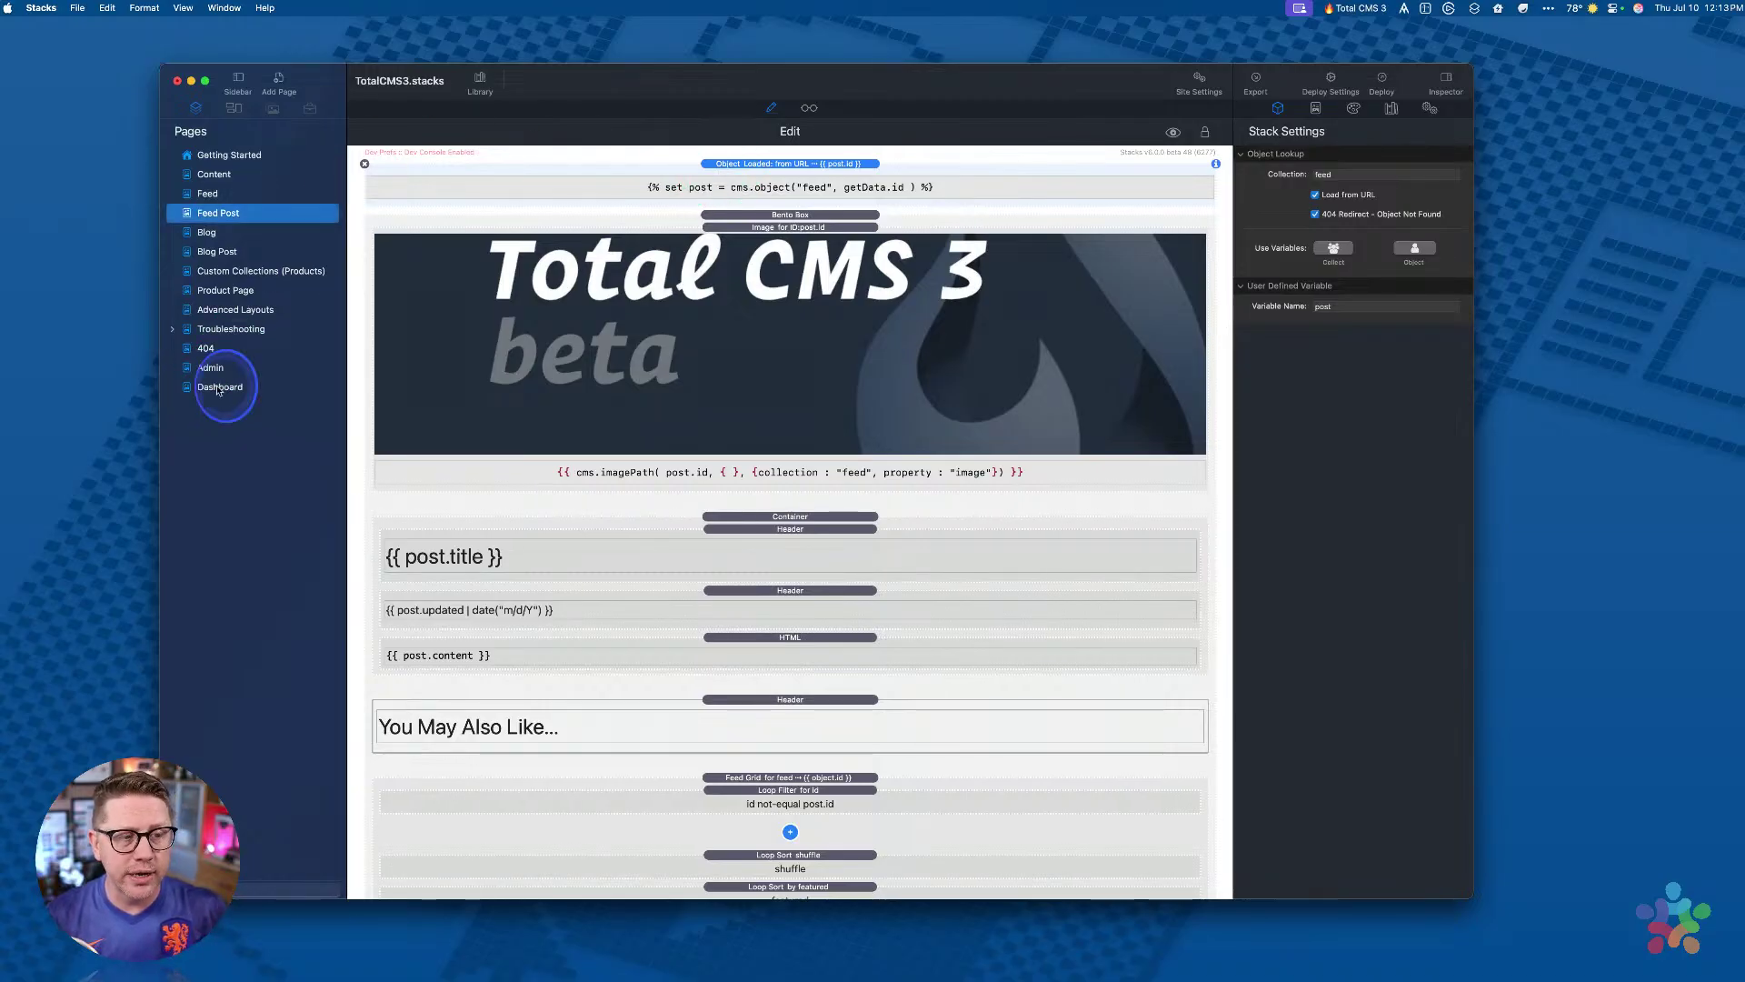
Step: Preview and reload the Dashboard page, then list the Products collection's items
click(809, 109)
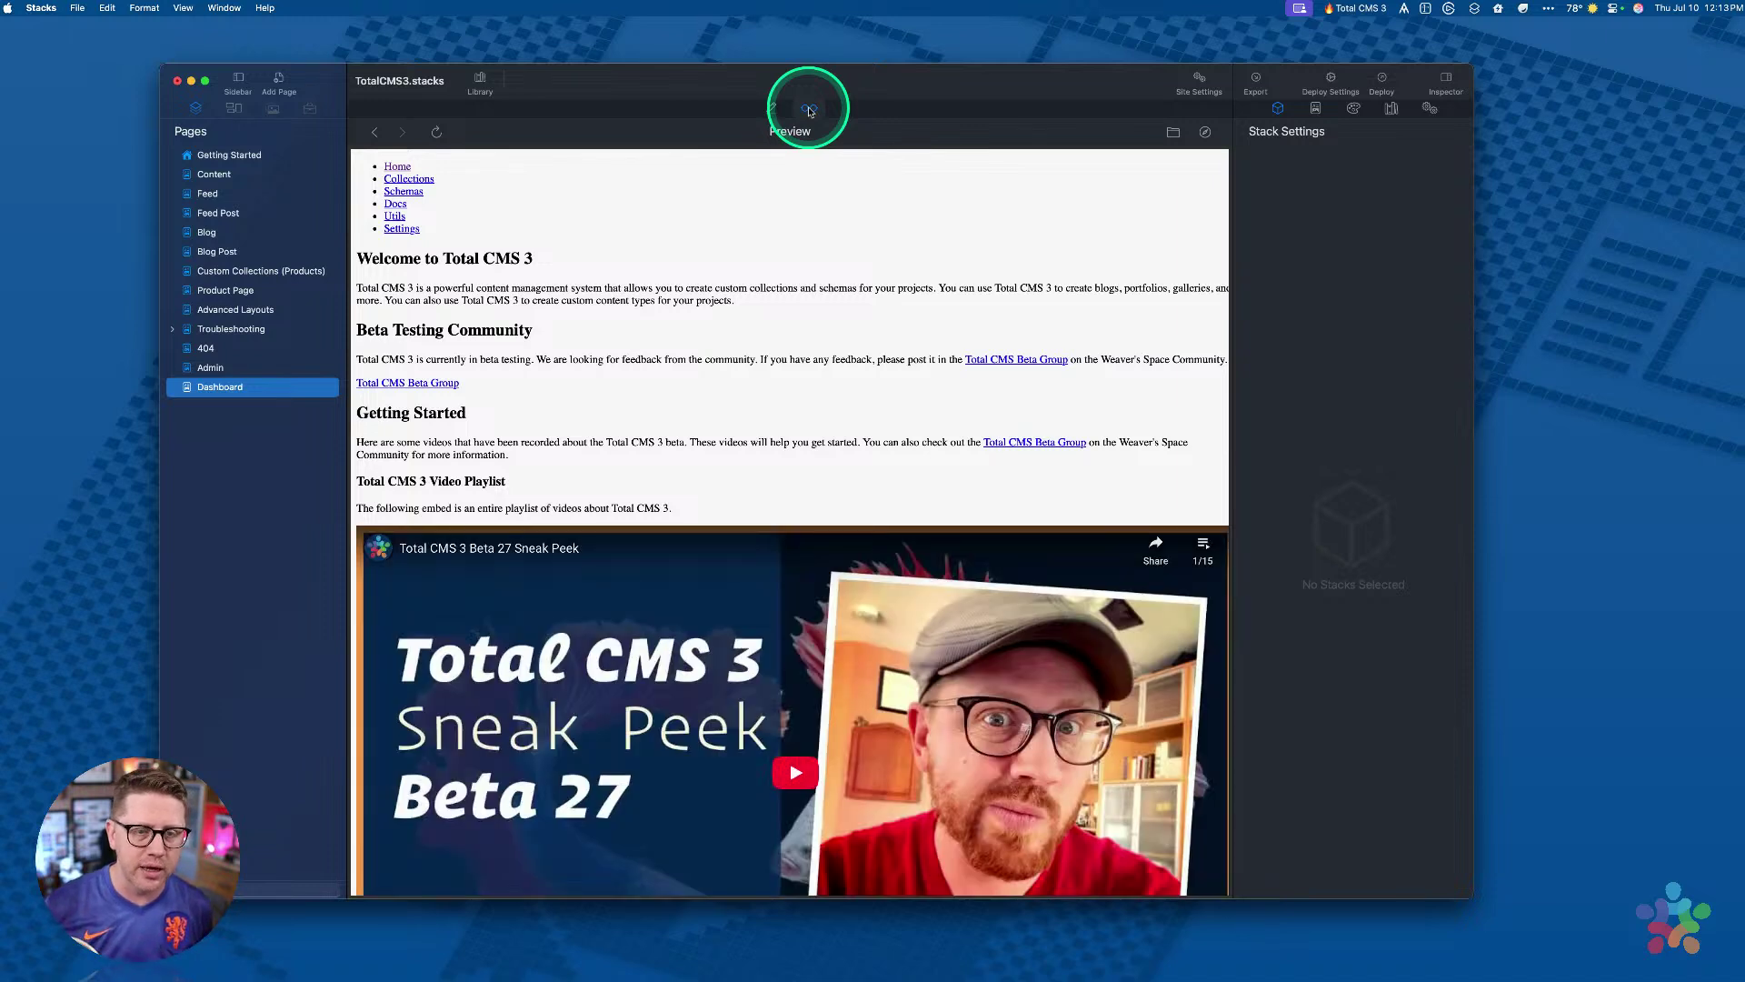
click(437, 133)
click(615, 224)
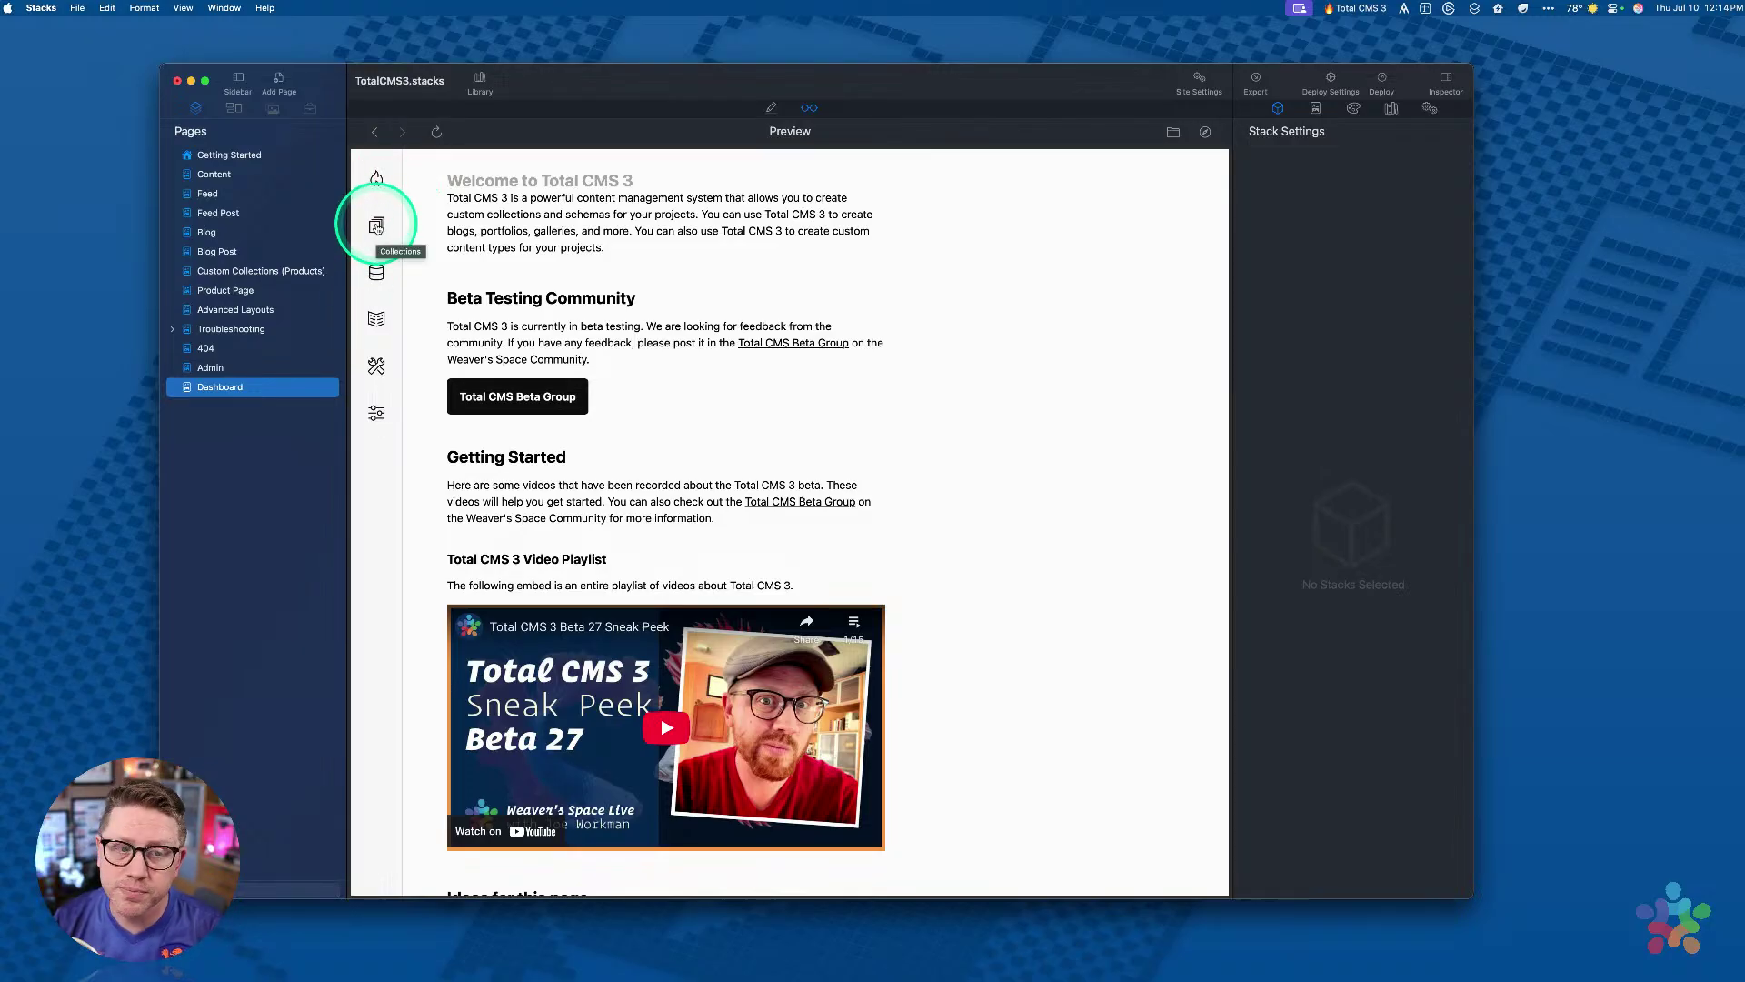
click(376, 226)
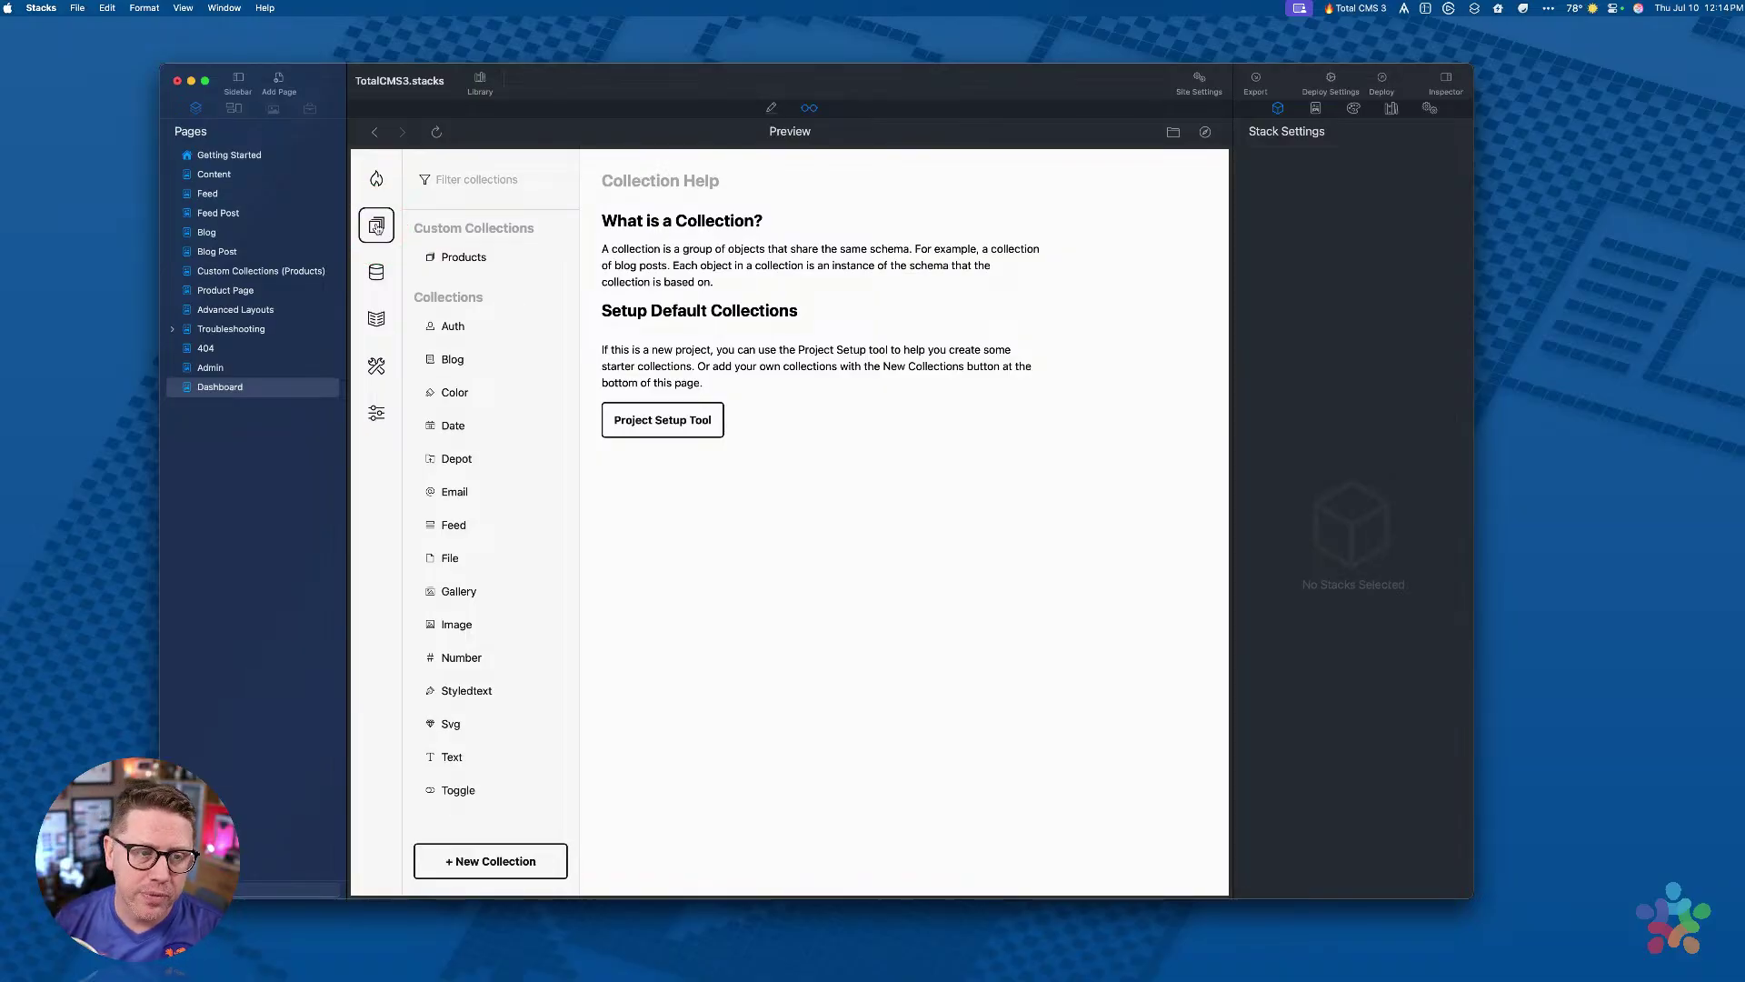
click(458, 260)
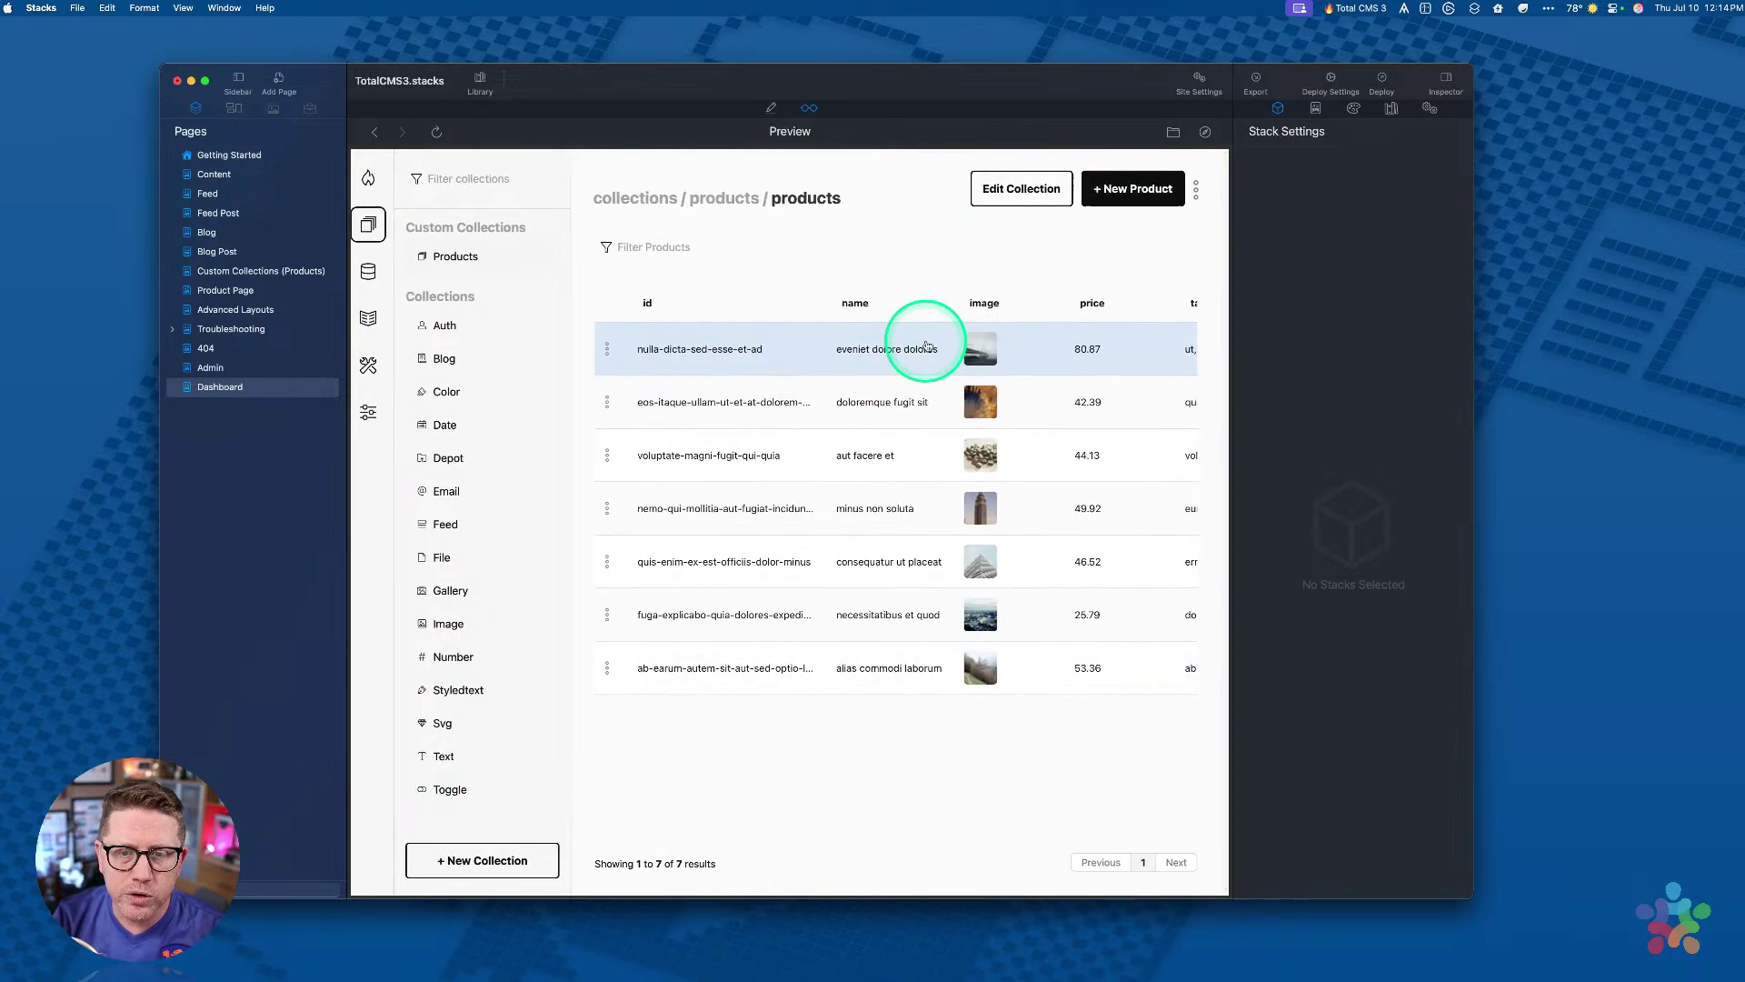
Step: Browse the Blog and Feed collections and open the 'Ergonomic bandwidth-monitored localareanetwork' feed post
scroll(931, 403, right, 3)
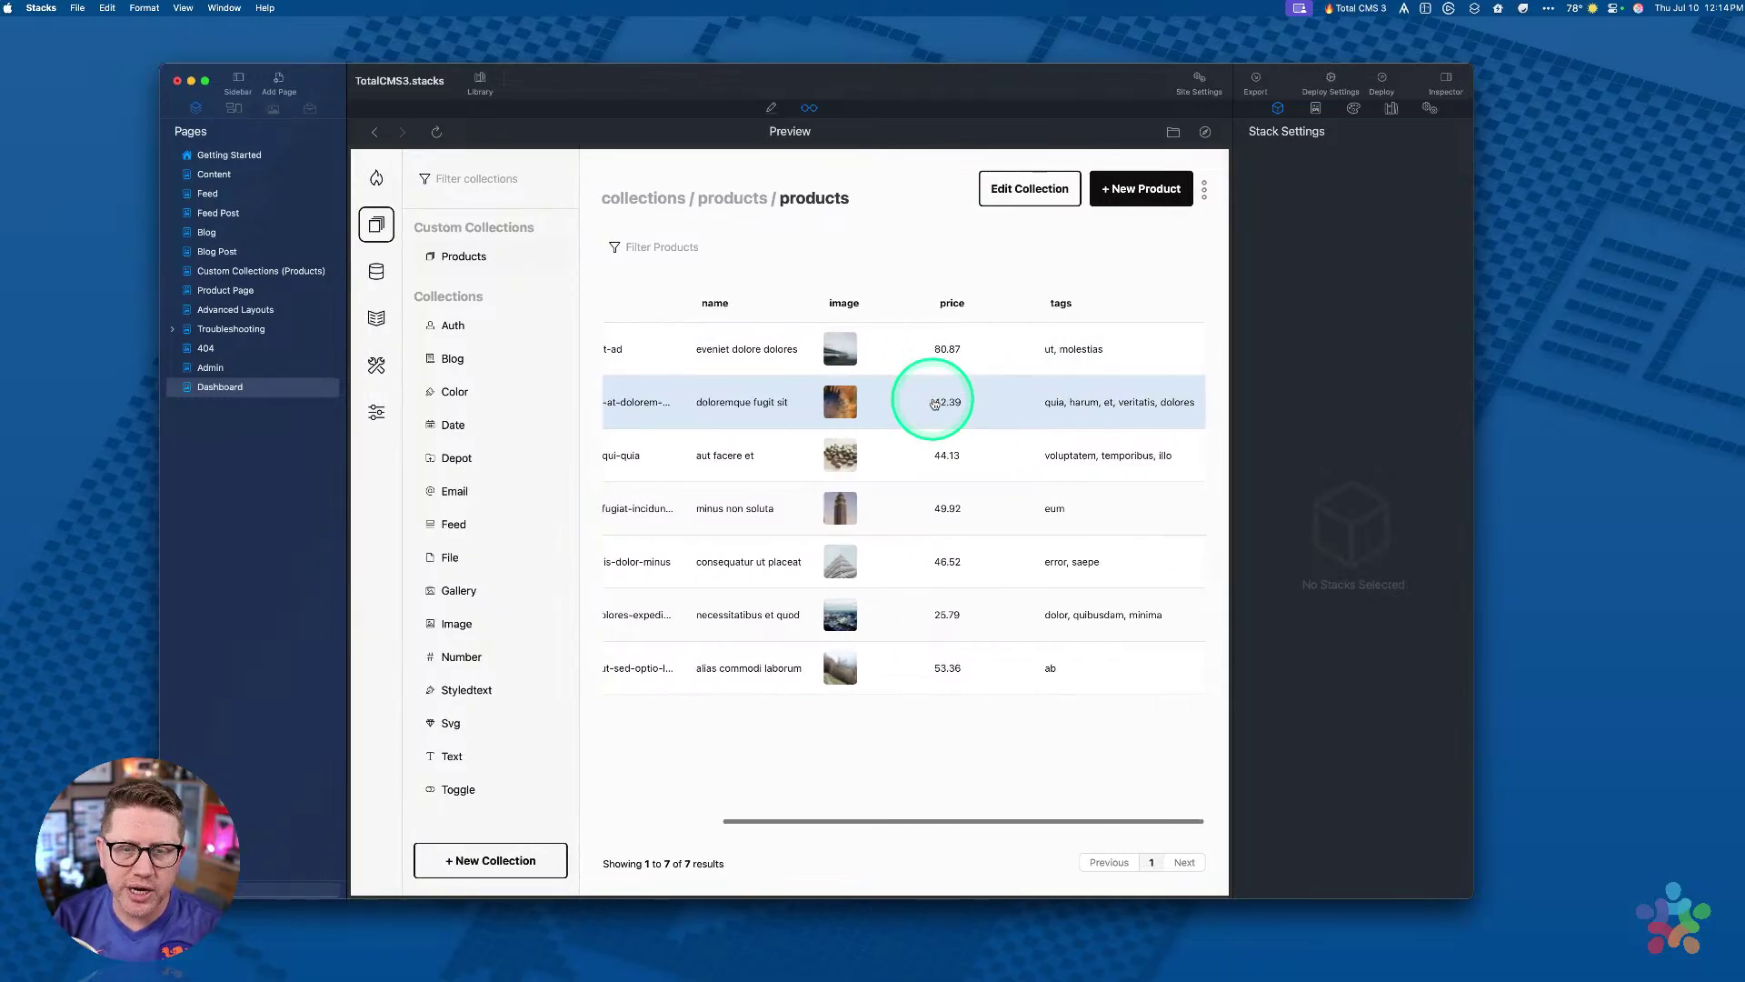
scroll(923, 402, left, 3)
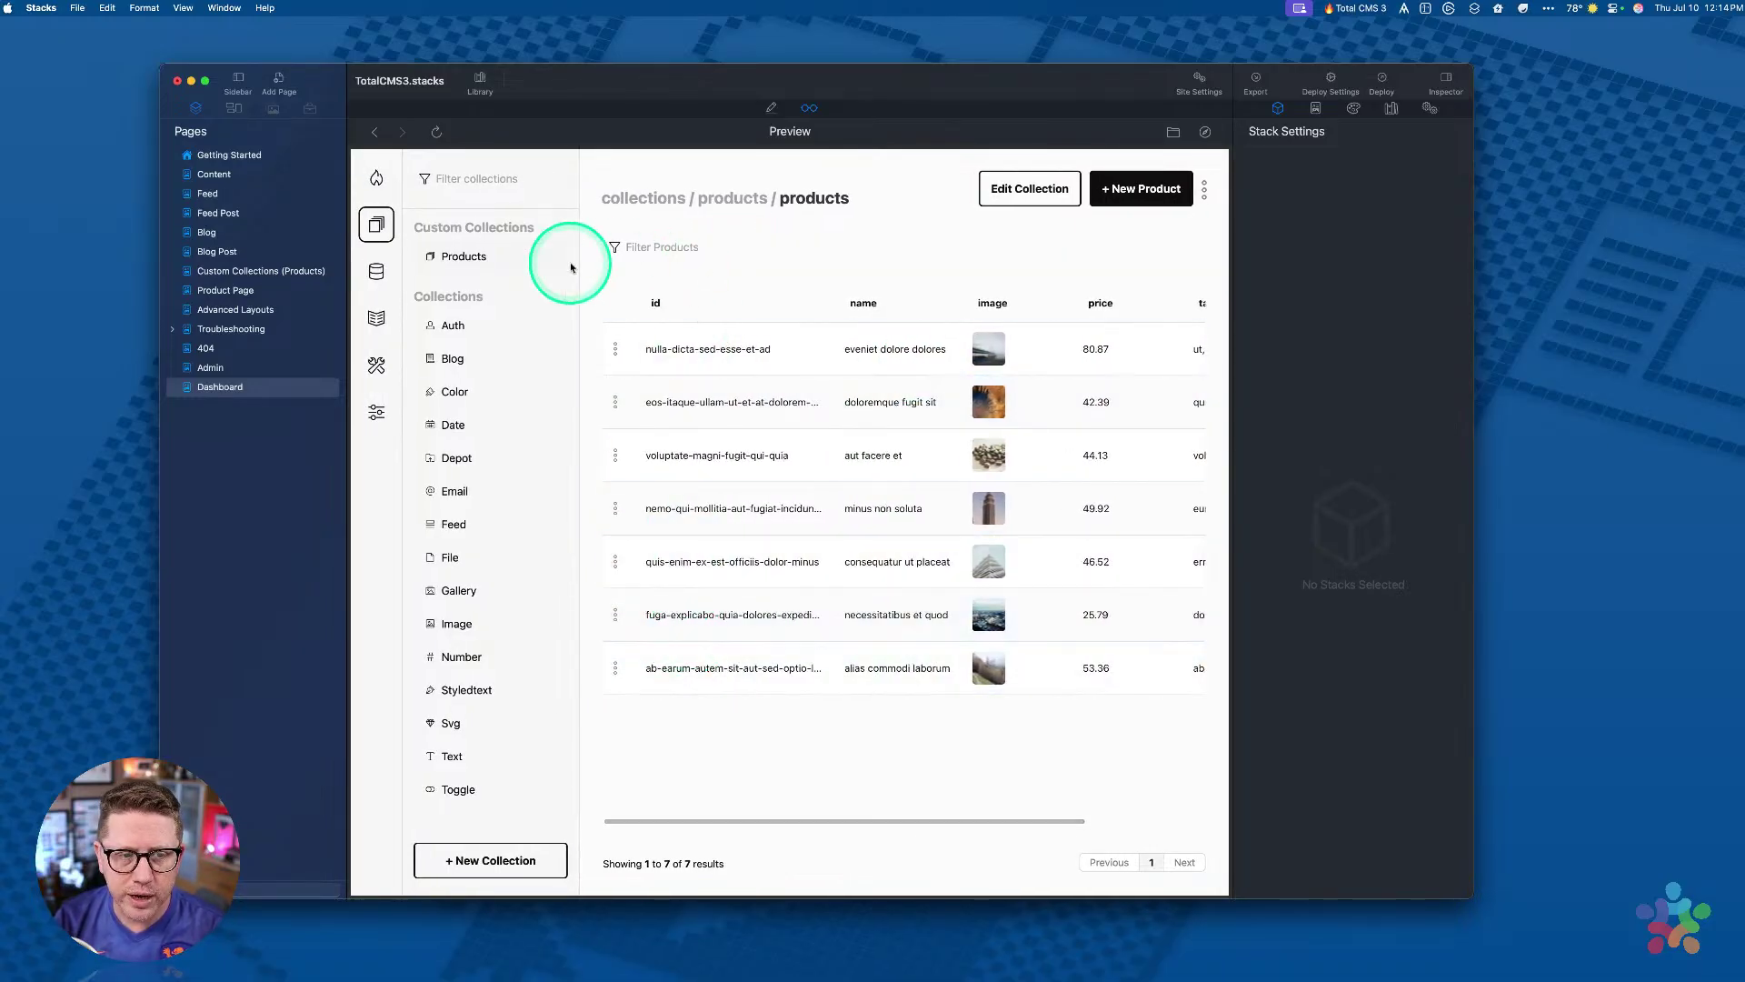
click(451, 361)
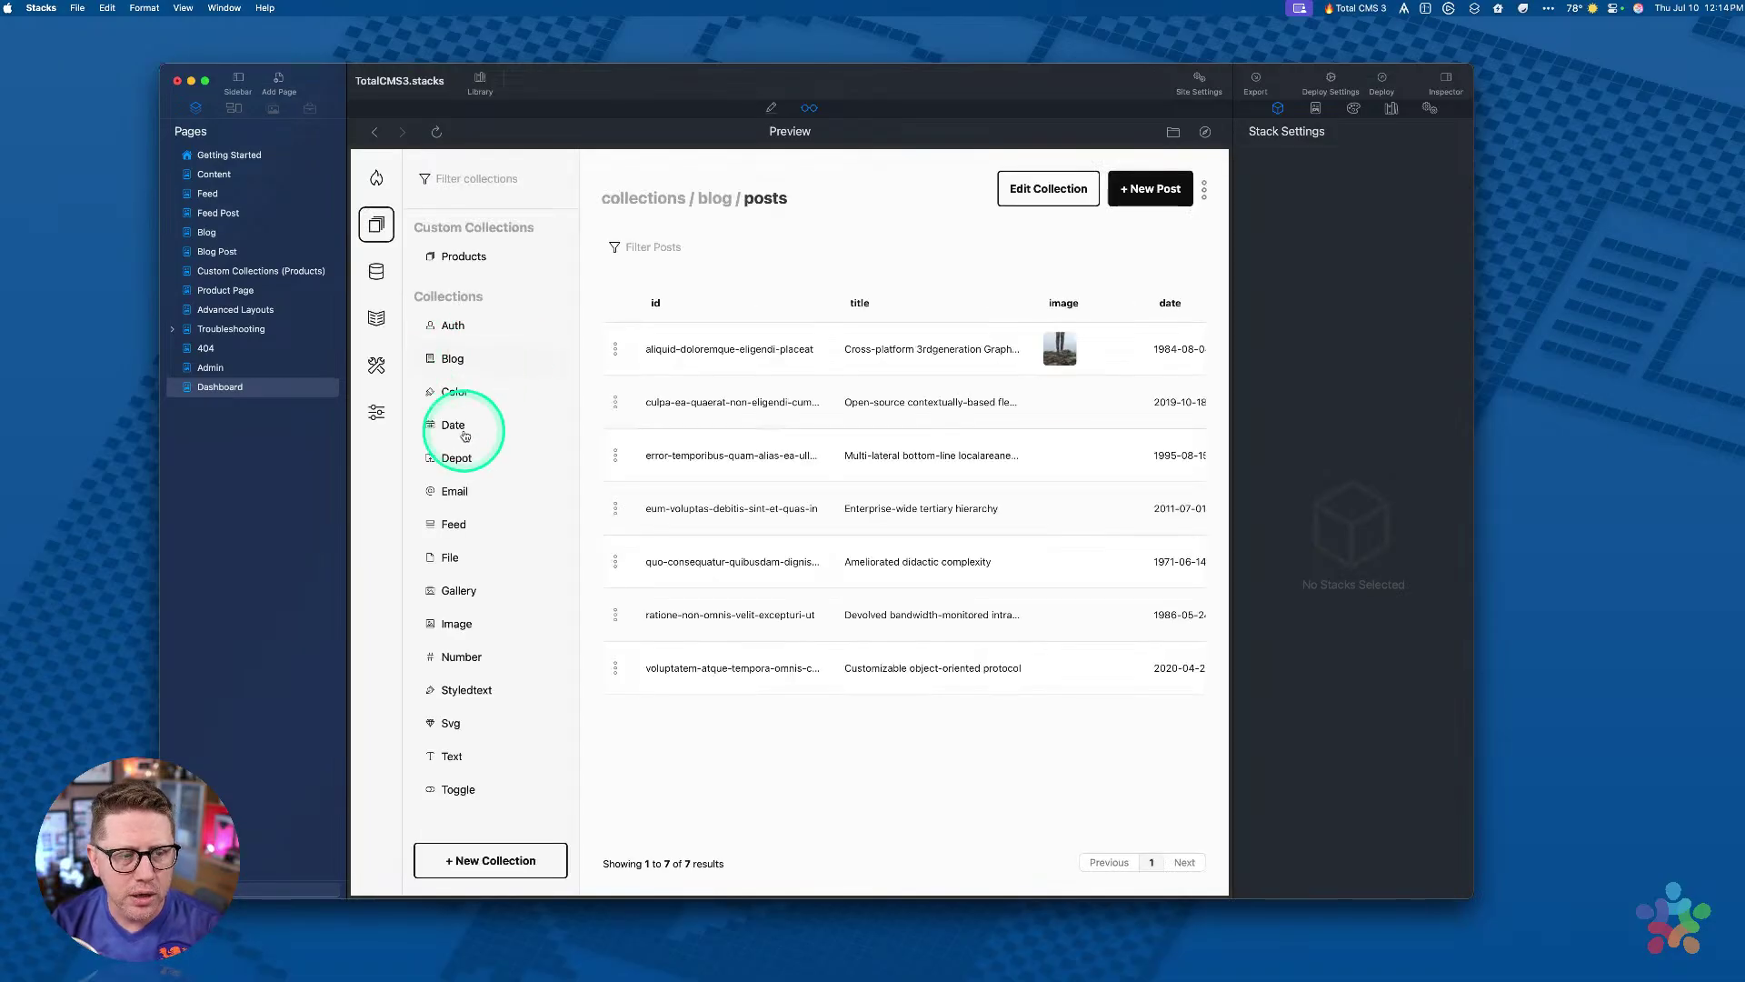
click(446, 526)
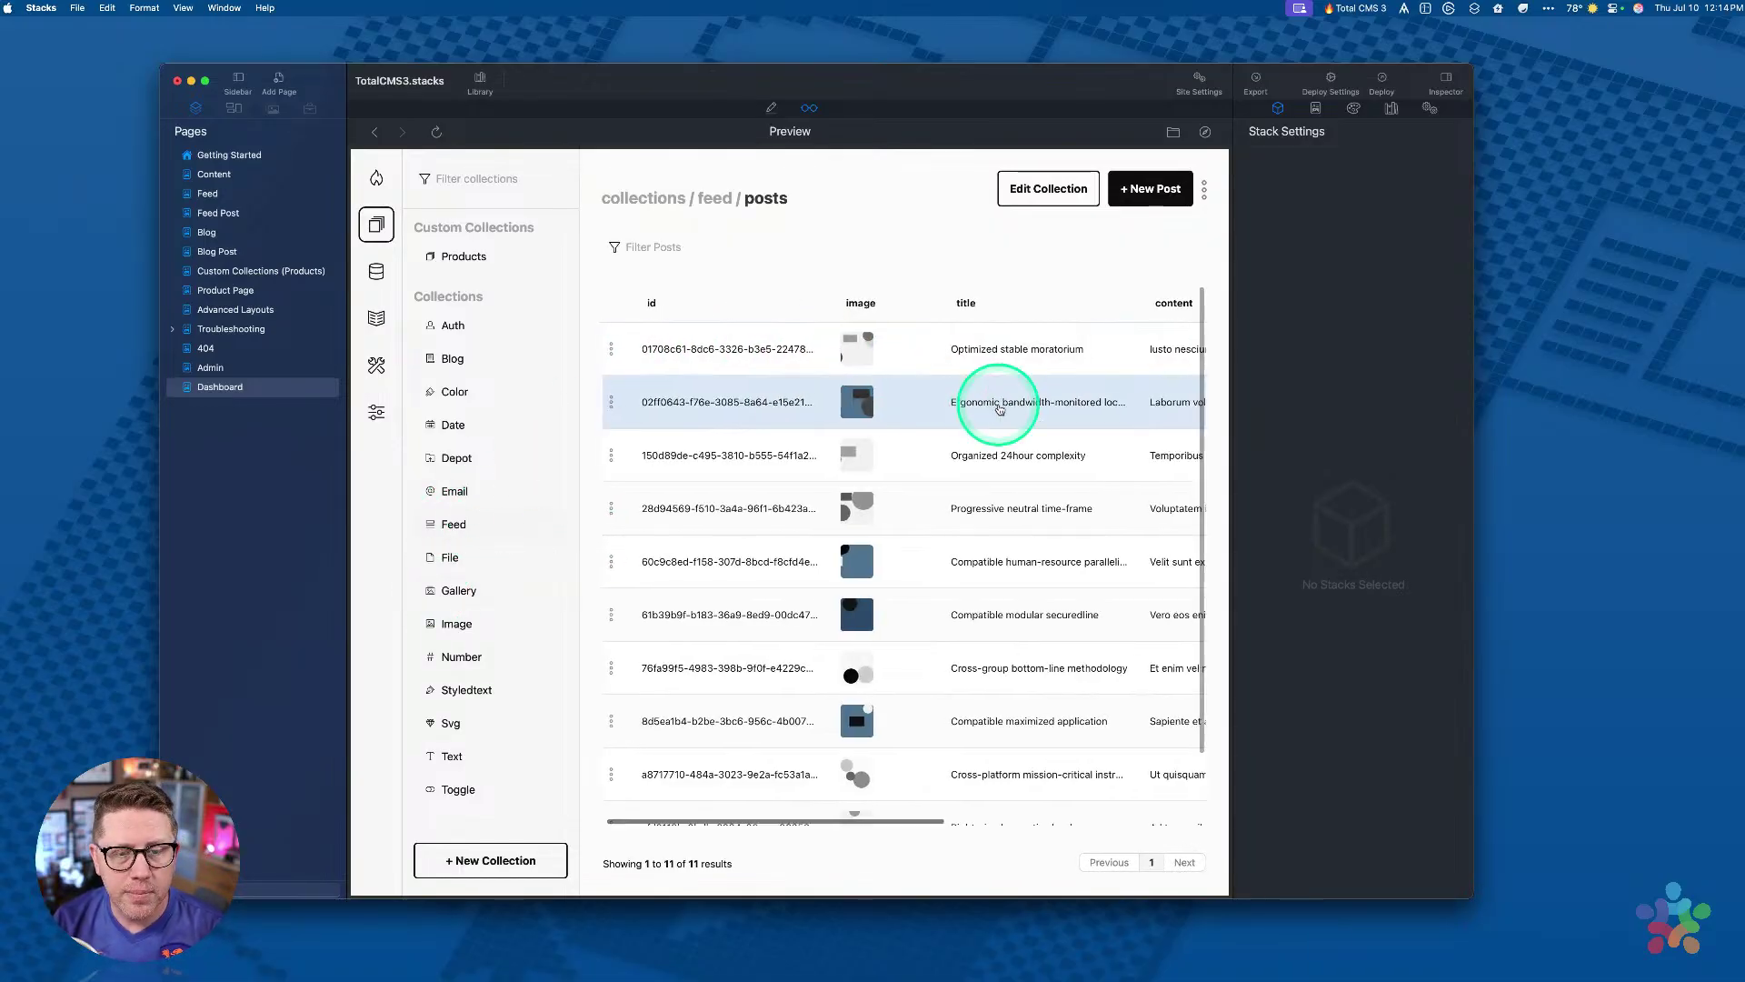
scroll(975, 409, right, 5)
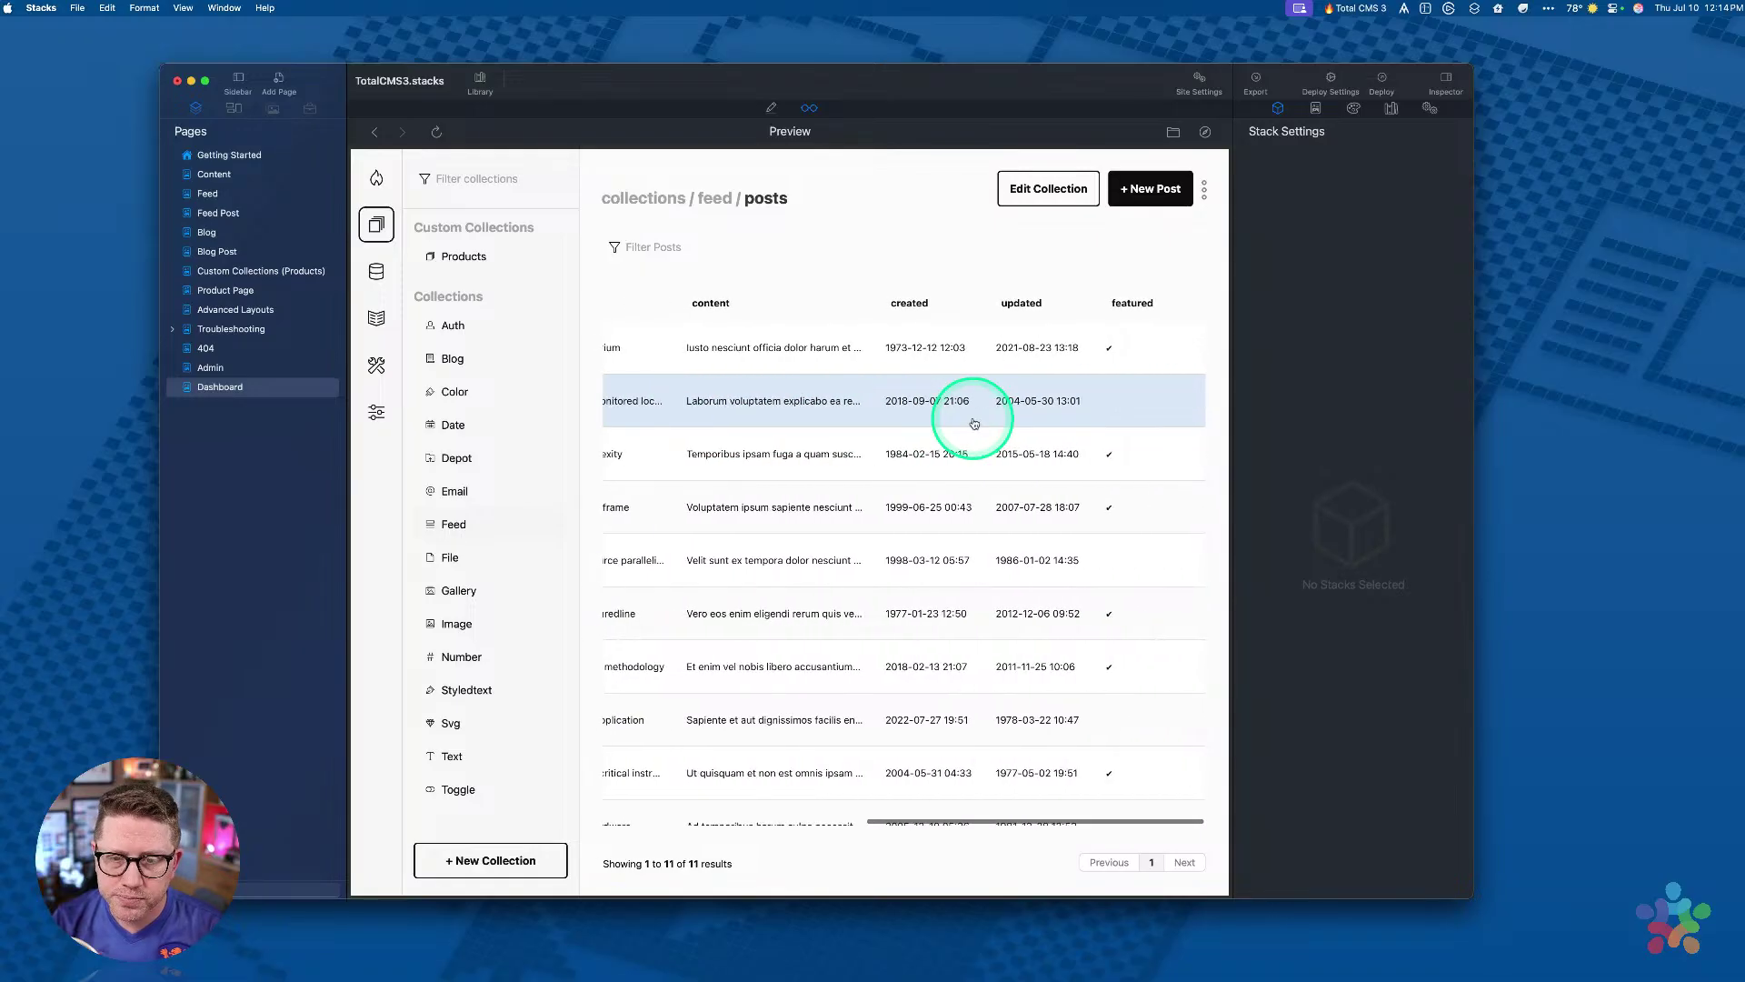
scroll(974, 420, left, 5)
scroll(1118, 502, right, 5)
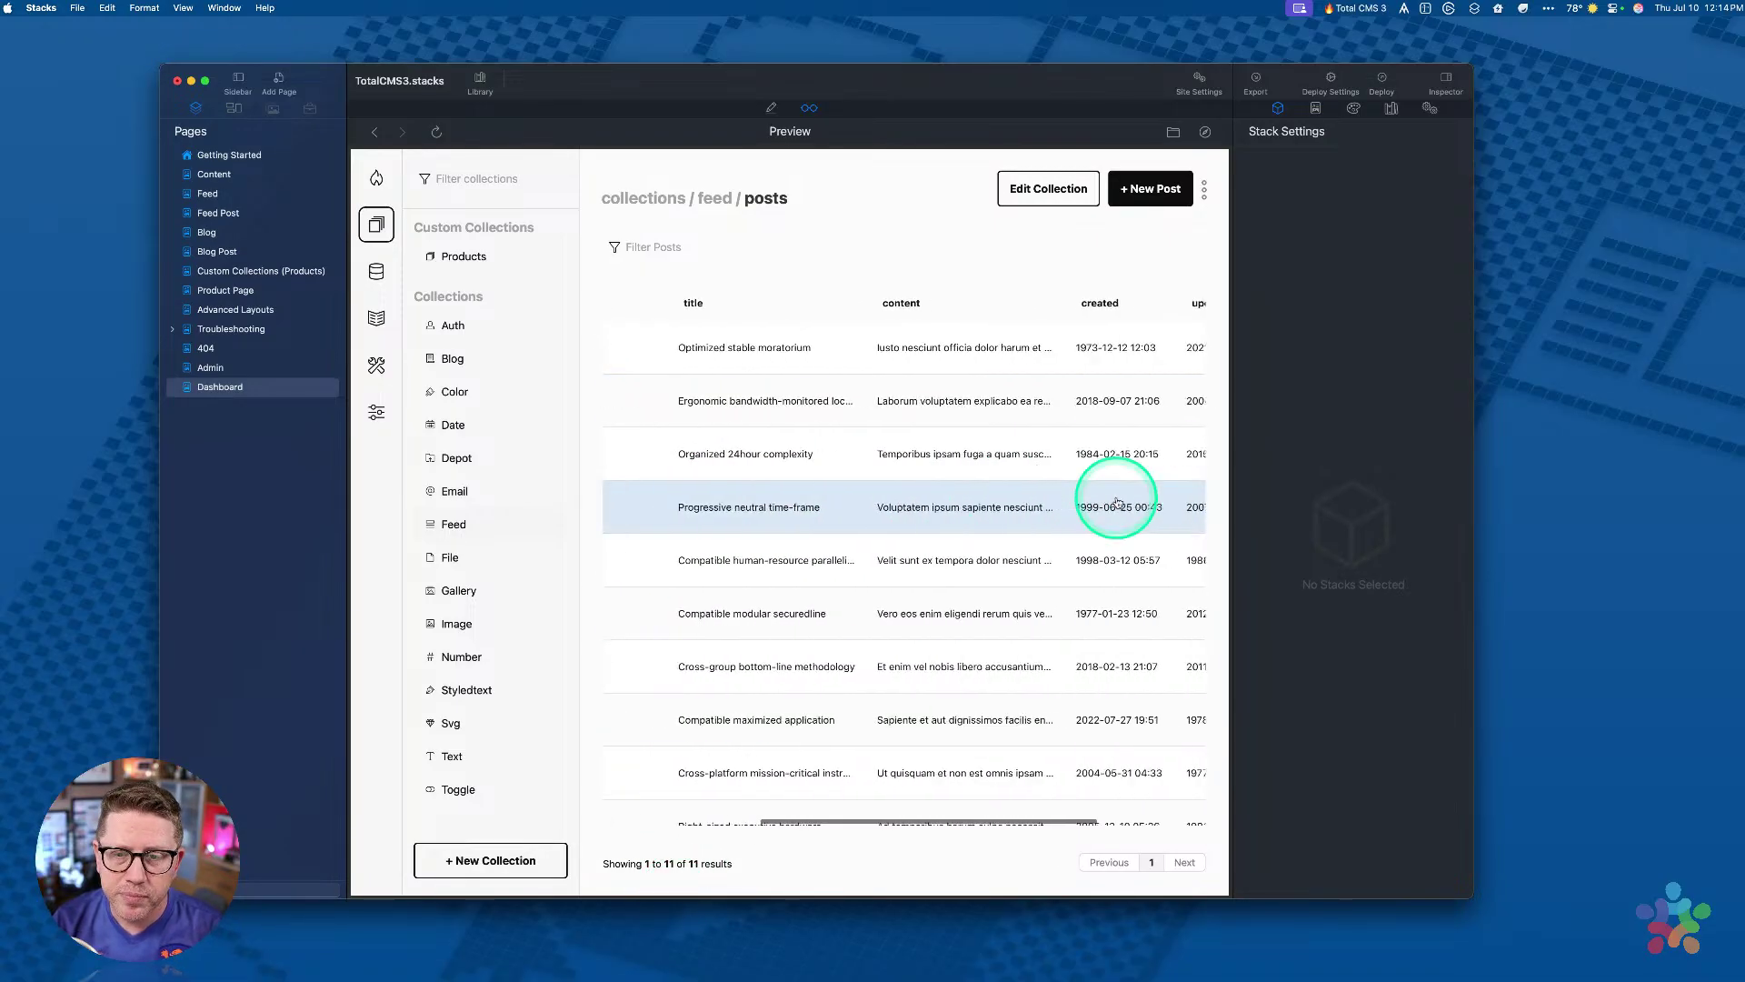
scroll(1118, 503, left, 3)
scroll(706, 389, left, 3)
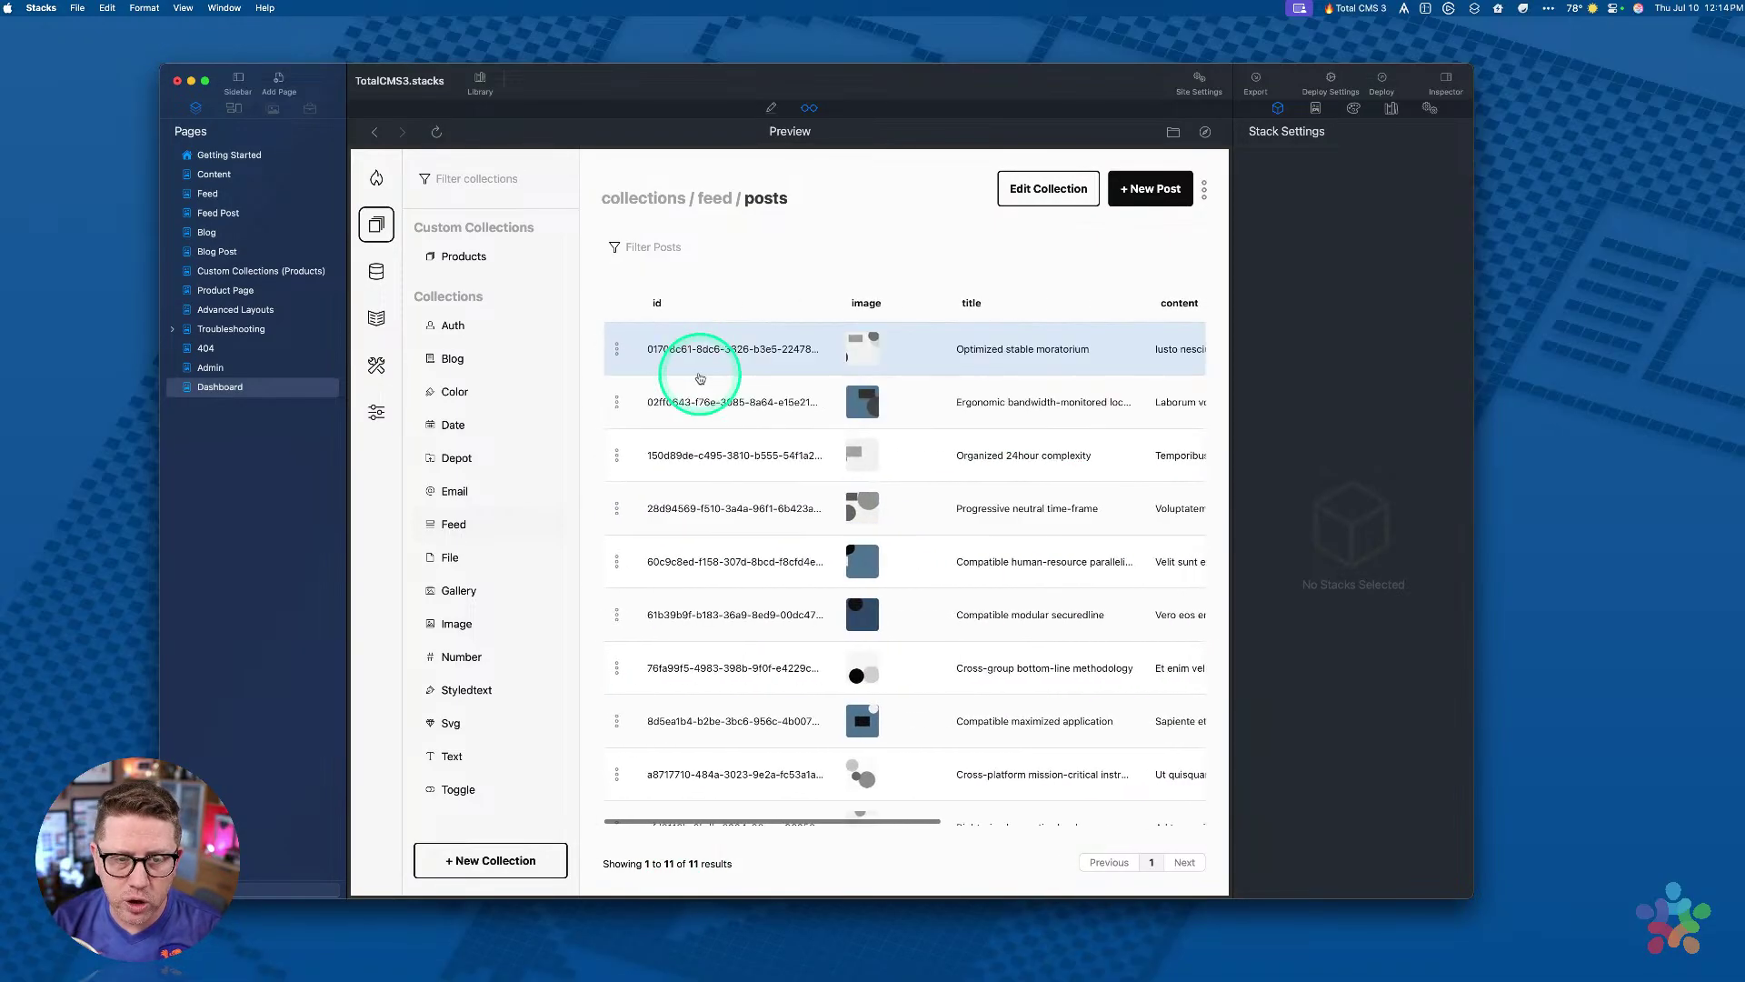
click(706, 393)
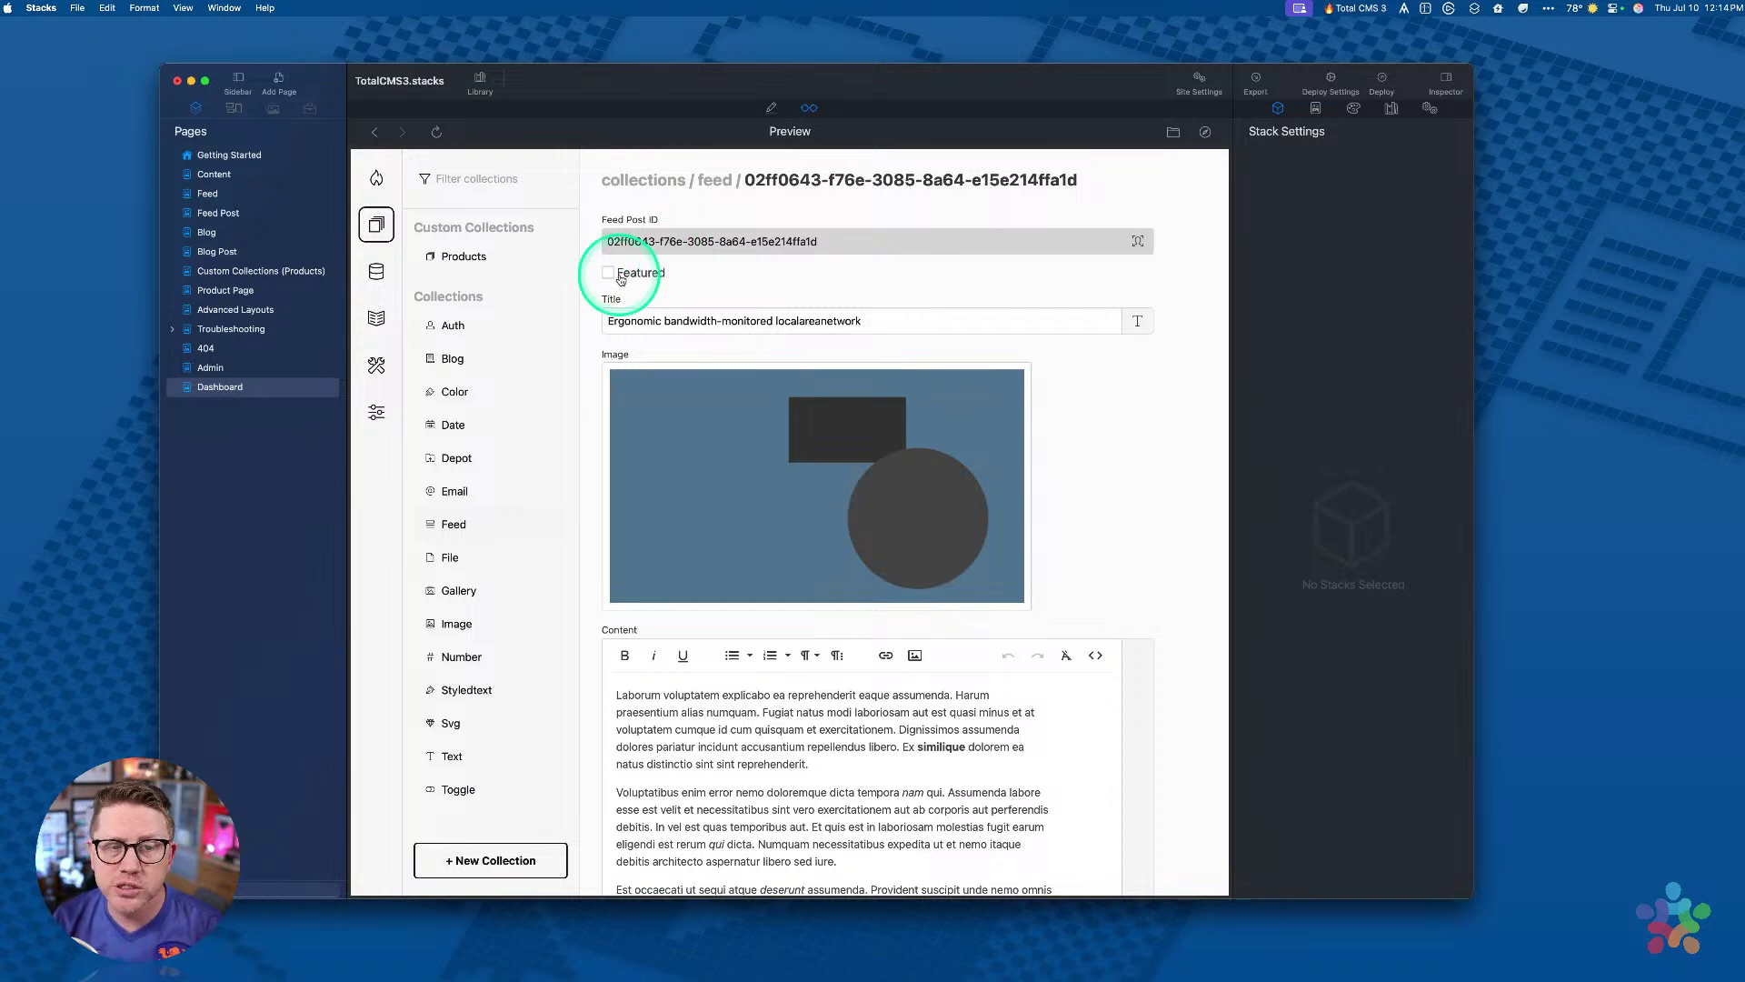
Step: Inspect the post's Title field and content editor, selecting part of the bold word 'similique'
click(645, 321)
scroll(651, 332, down, 3)
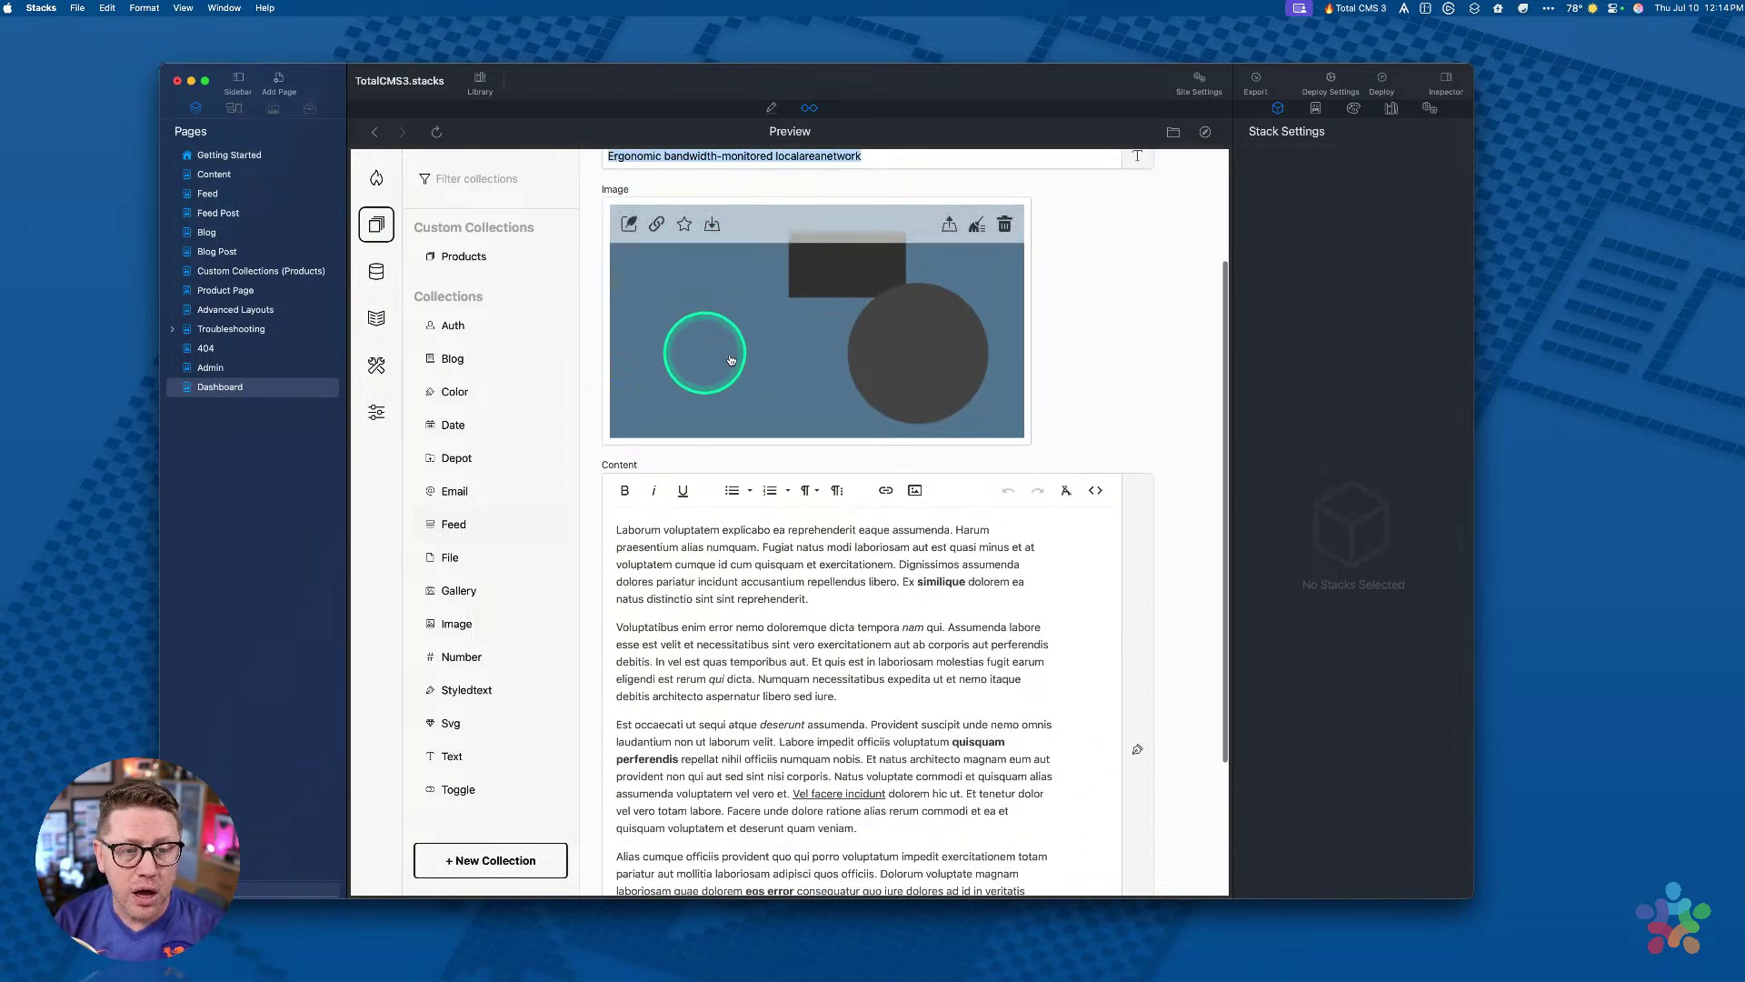
scroll(679, 585, down, 3)
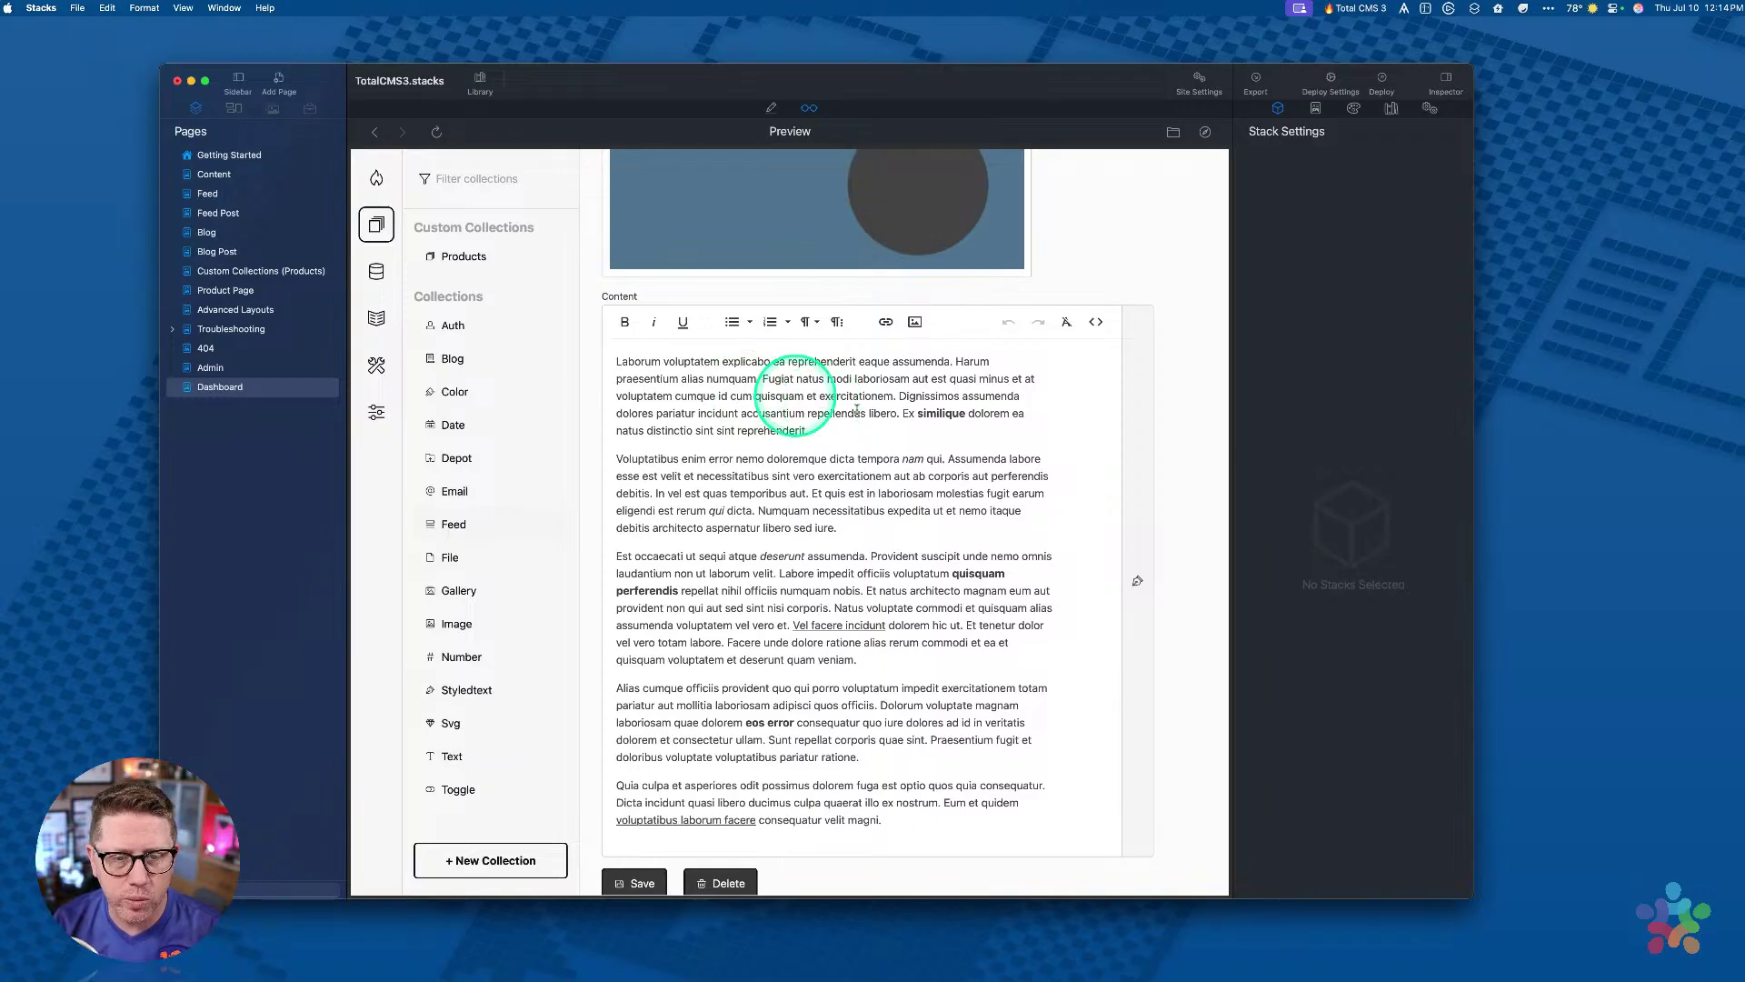
drag(922, 414, 943, 418)
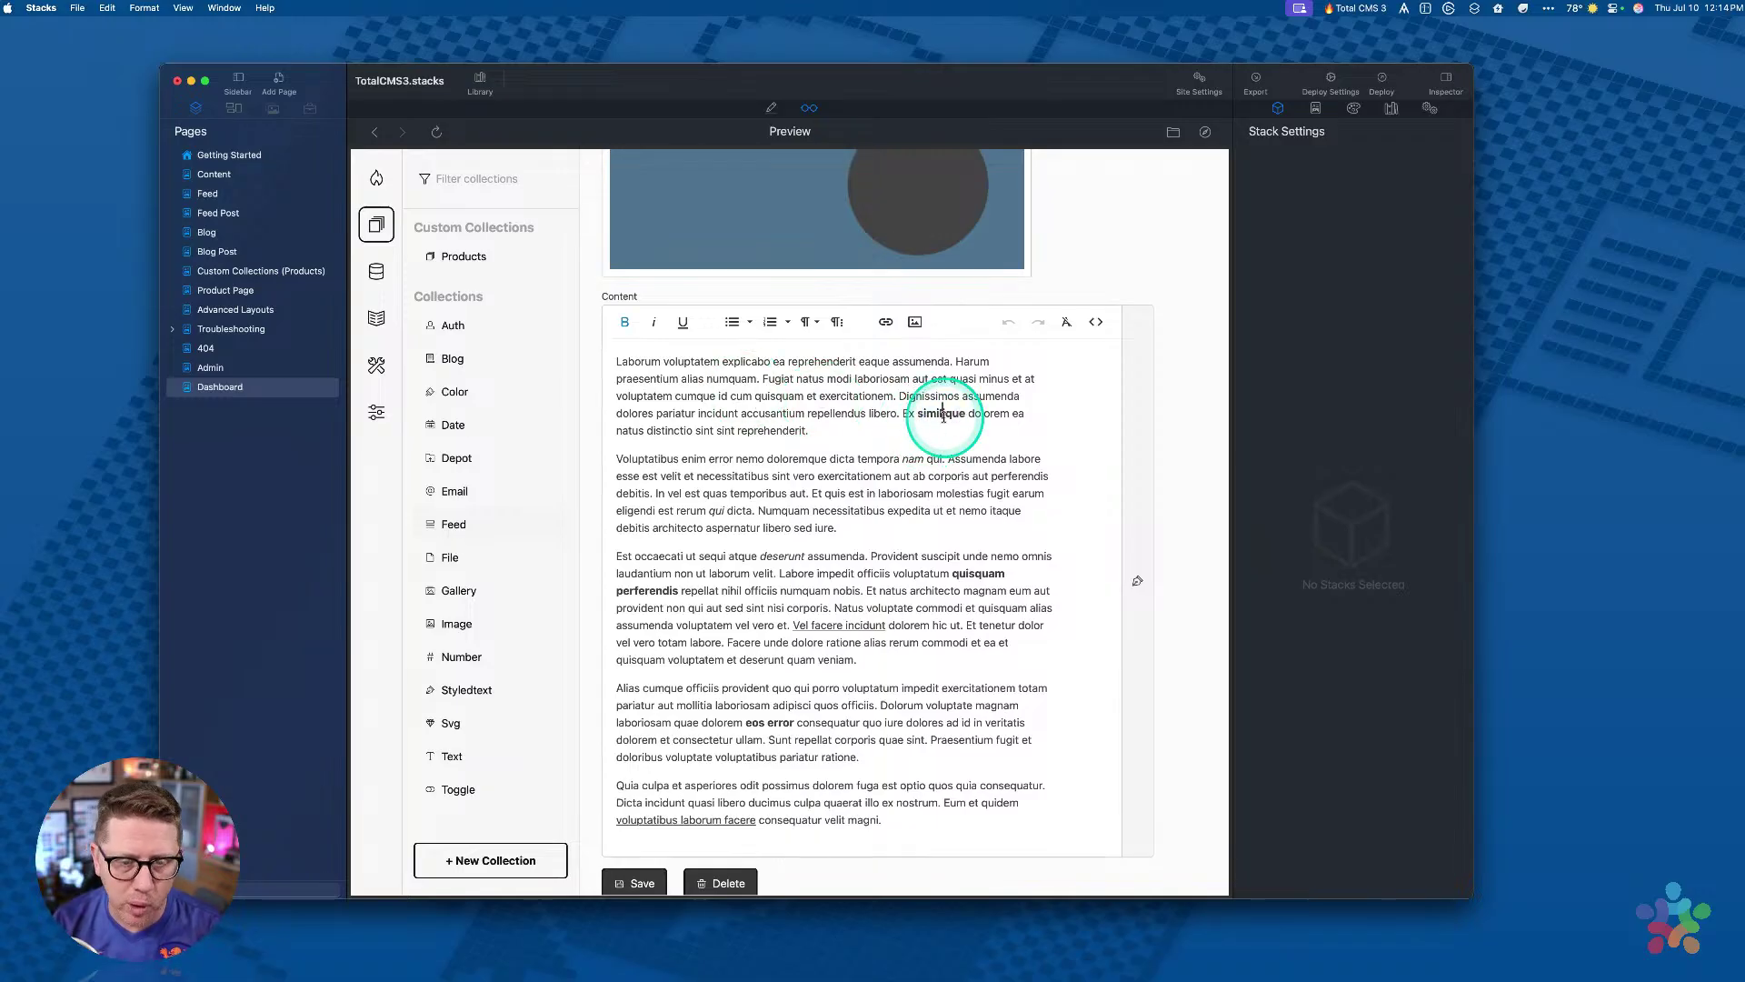
scroll(745, 491, down, 2)
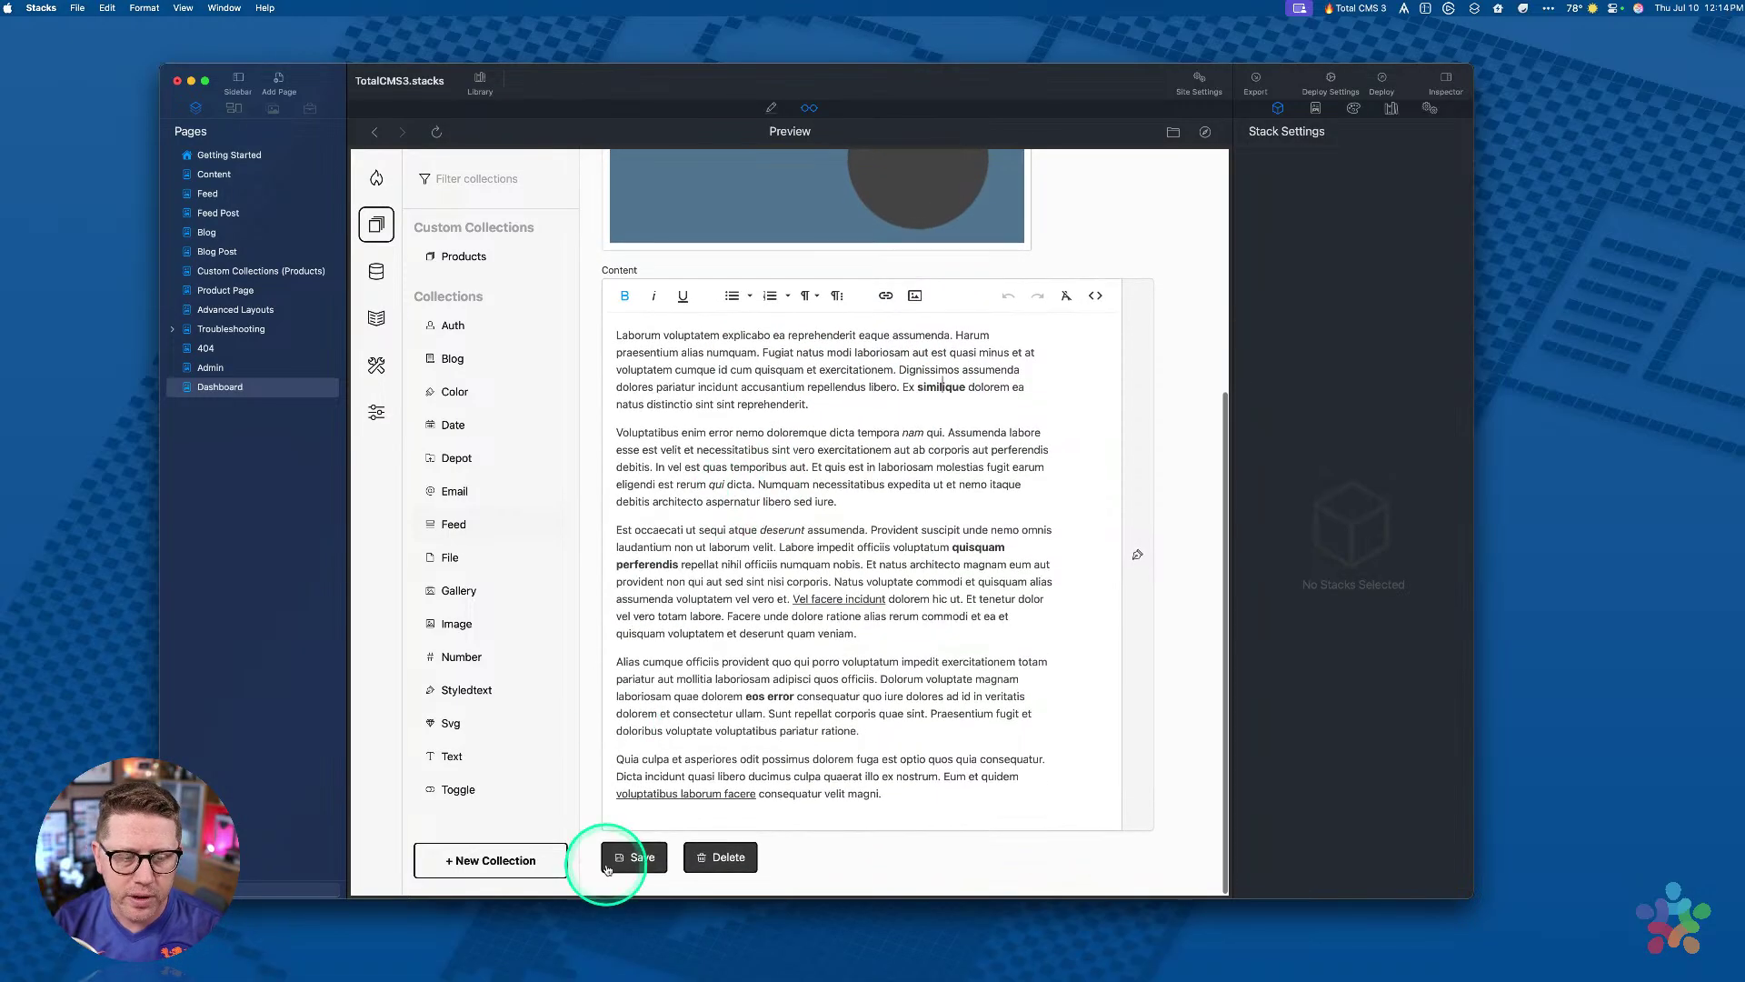
scroll(744, 578, up, 6)
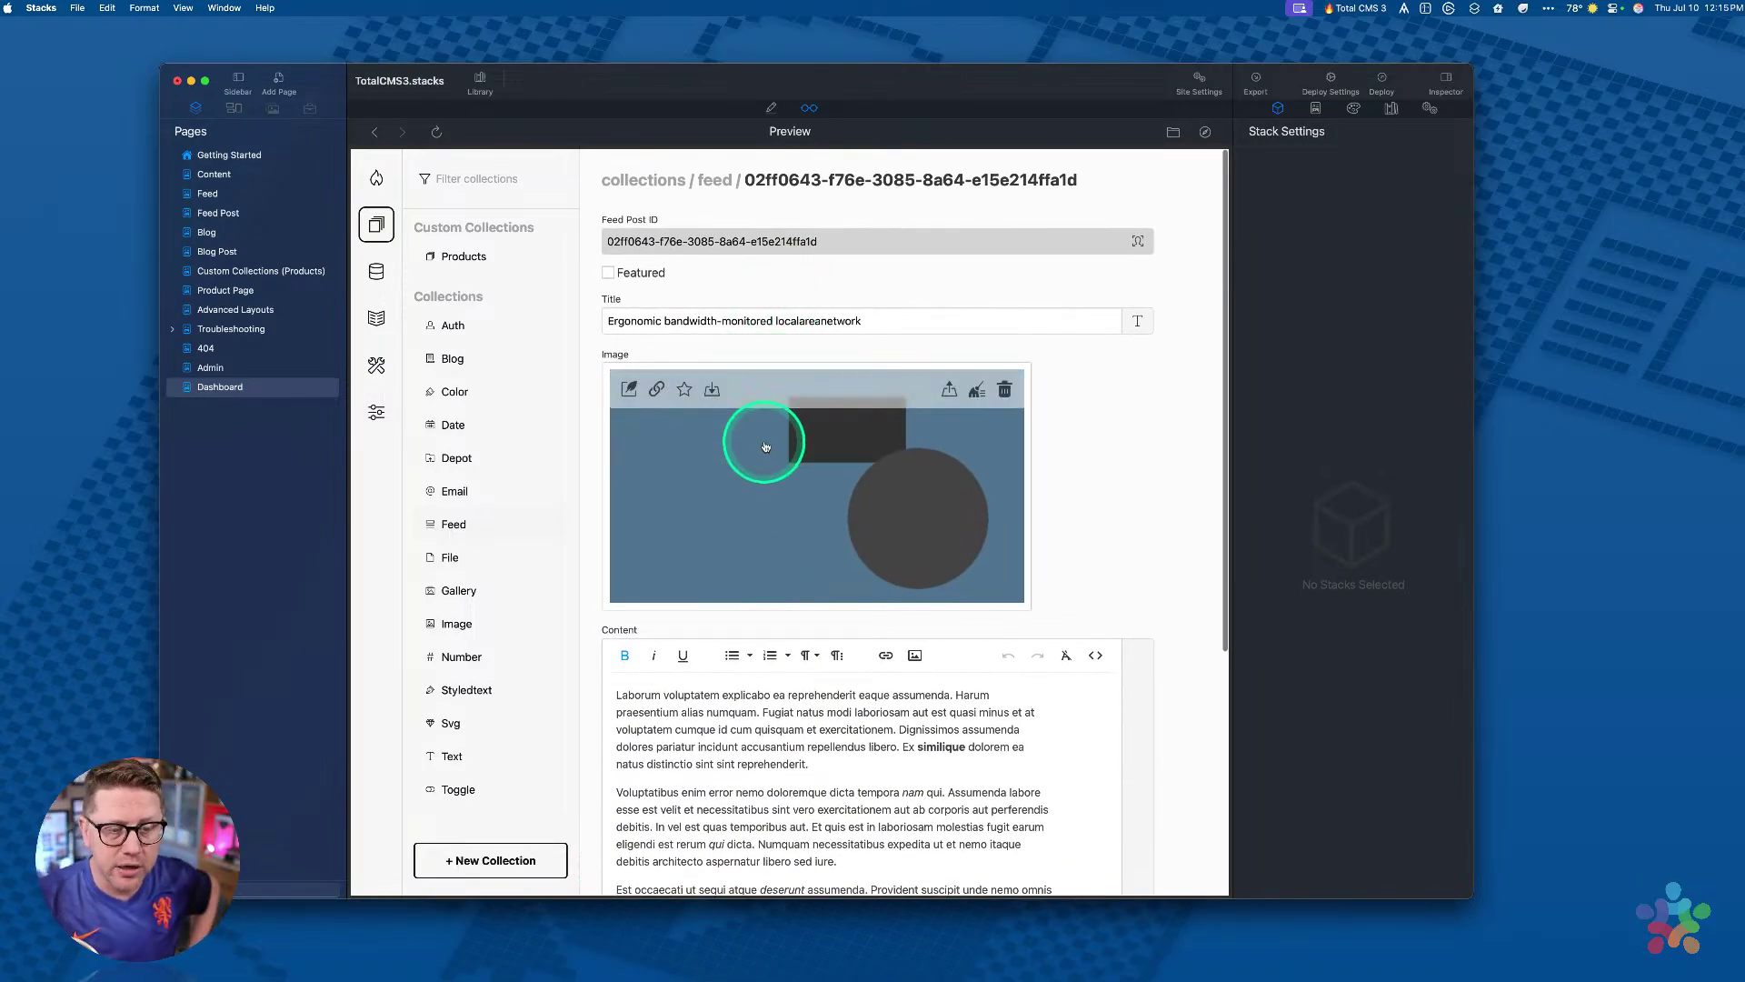
scroll(712, 700, down, 6)
scroll(716, 703, up, 6)
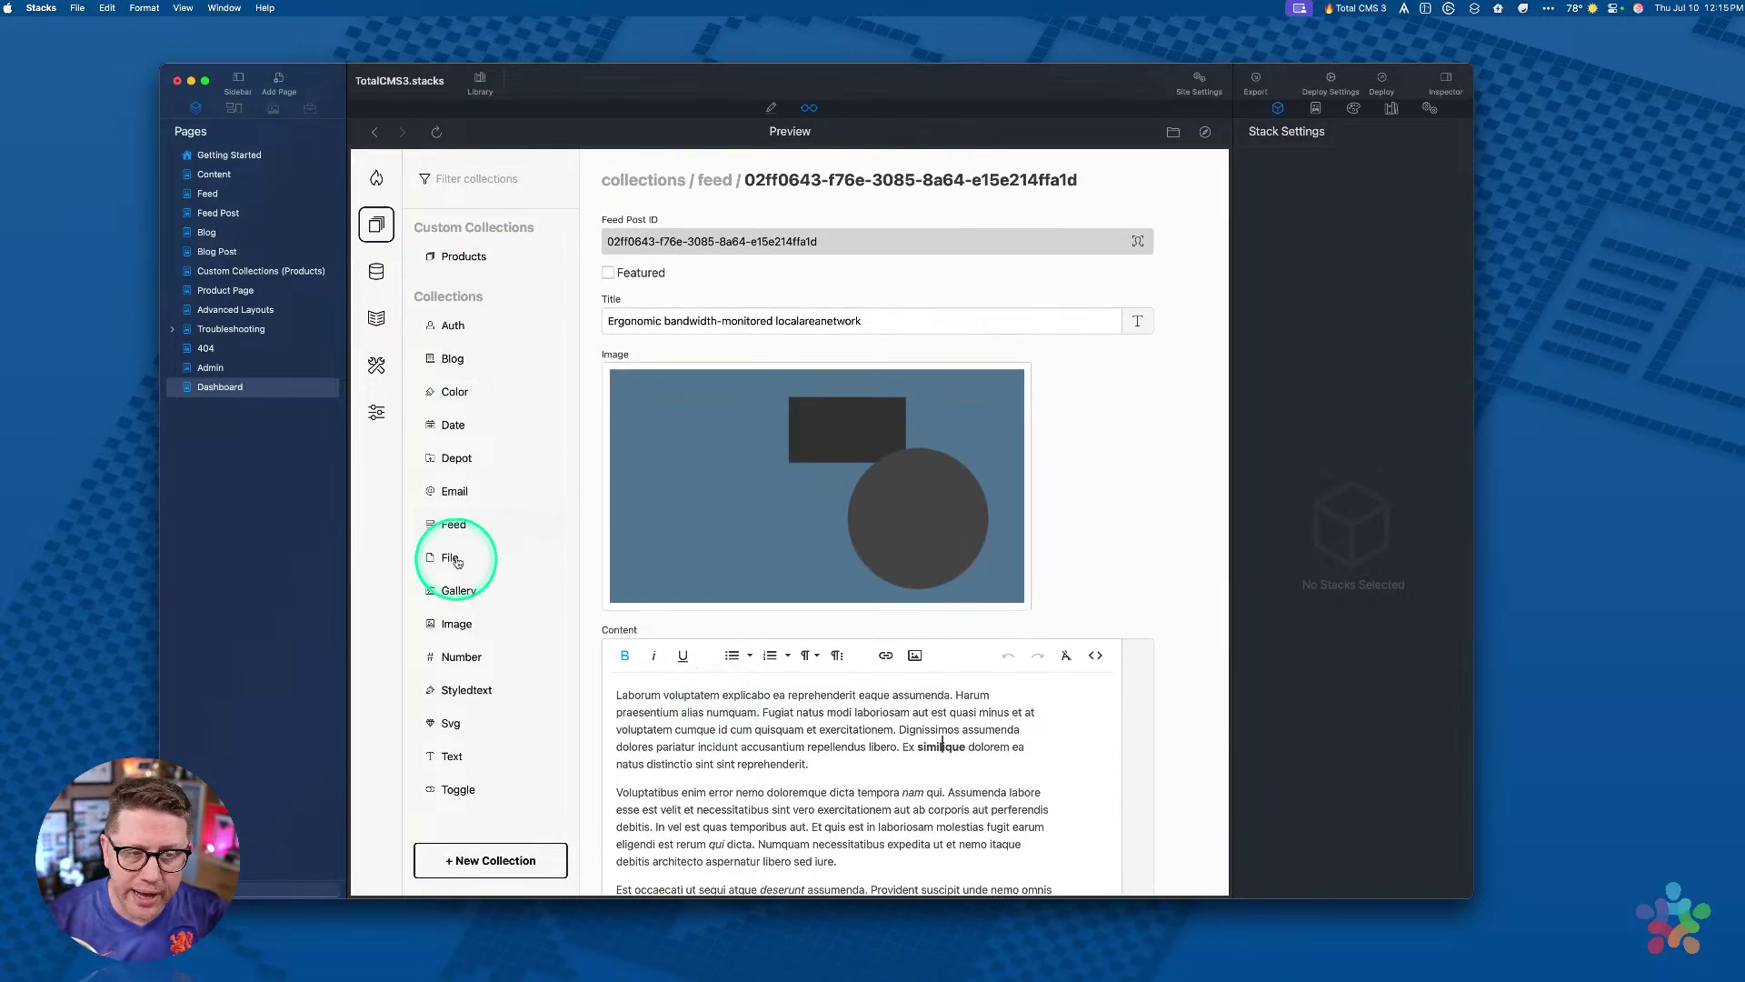
Step: Open the democolor entry in Color and the demodate entry in Date
click(455, 392)
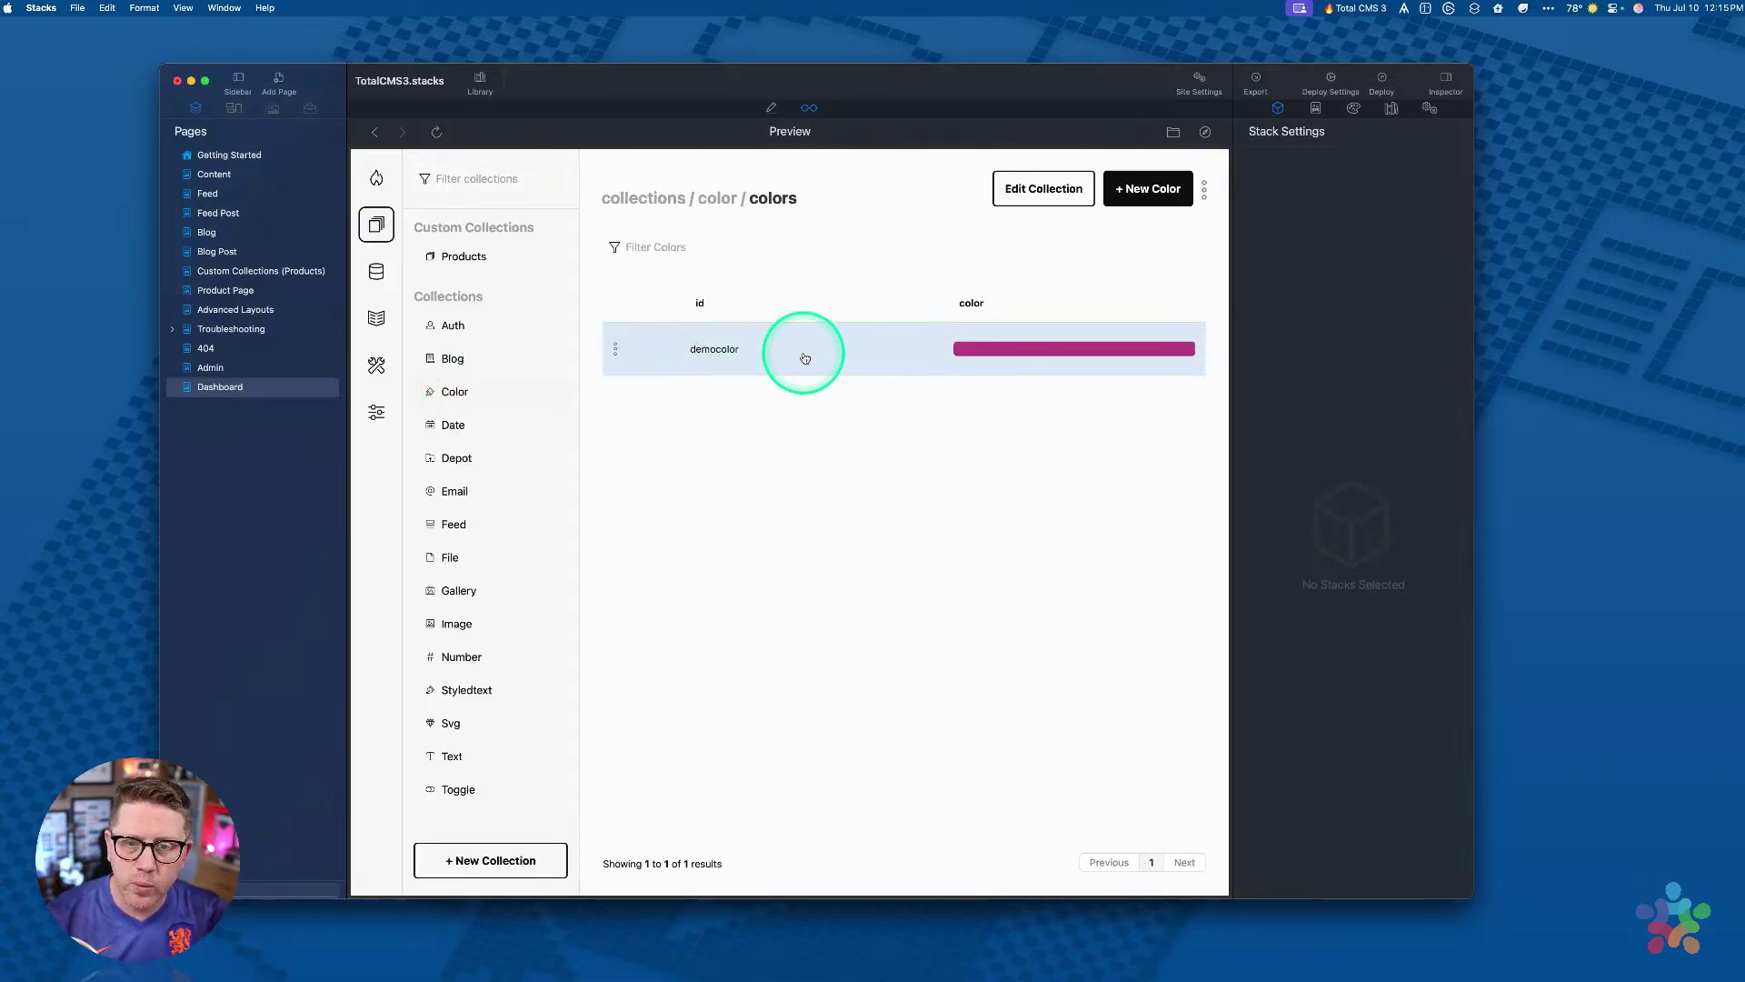
click(805, 357)
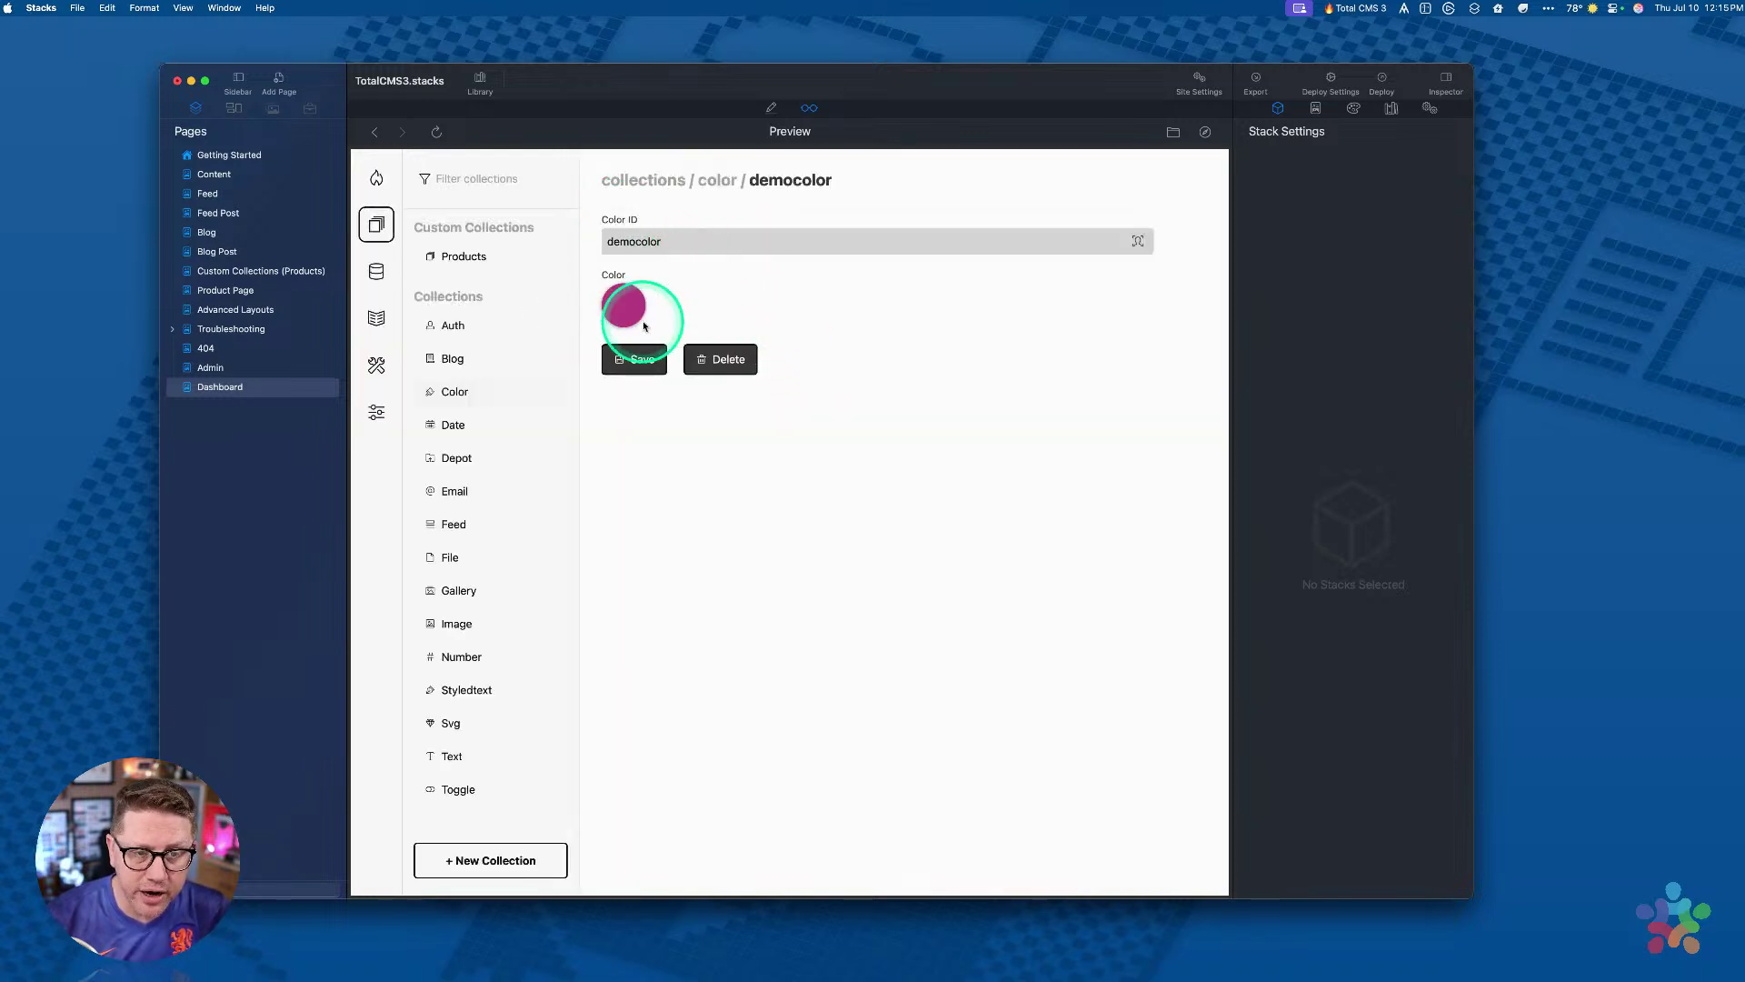
click(440, 427)
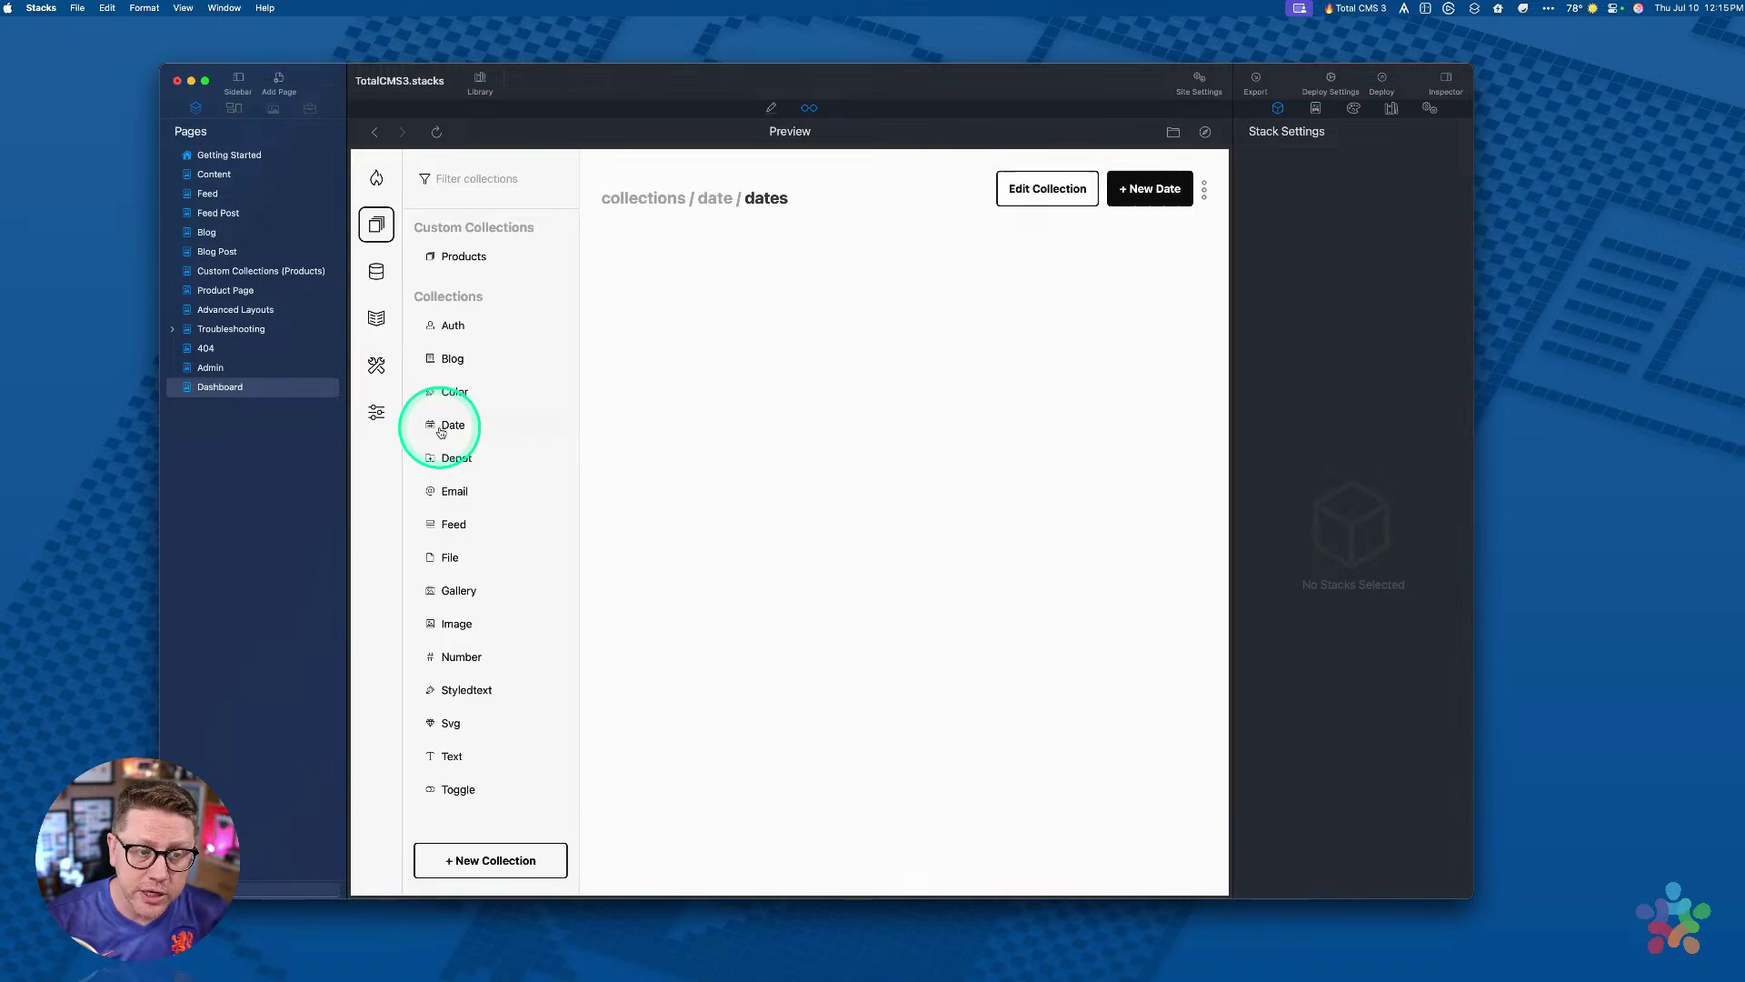
click(744, 357)
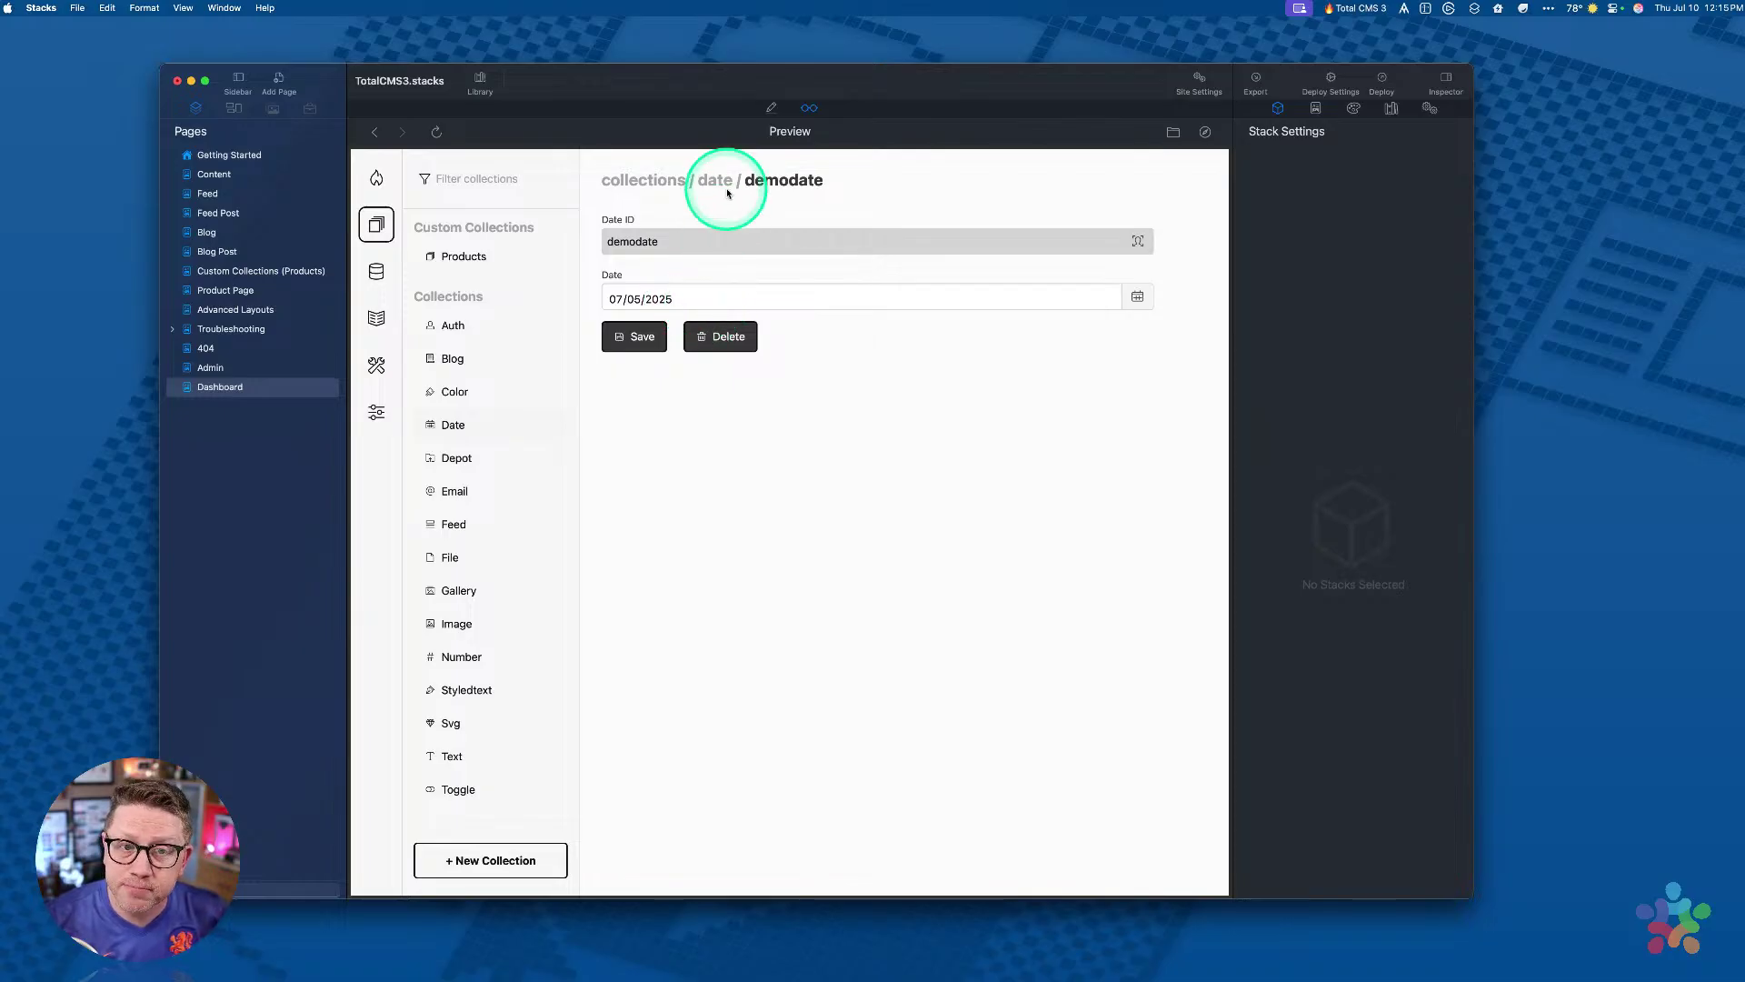
Step: Open the demoemail and demoimage entries, then return to the Image collection list
click(455, 491)
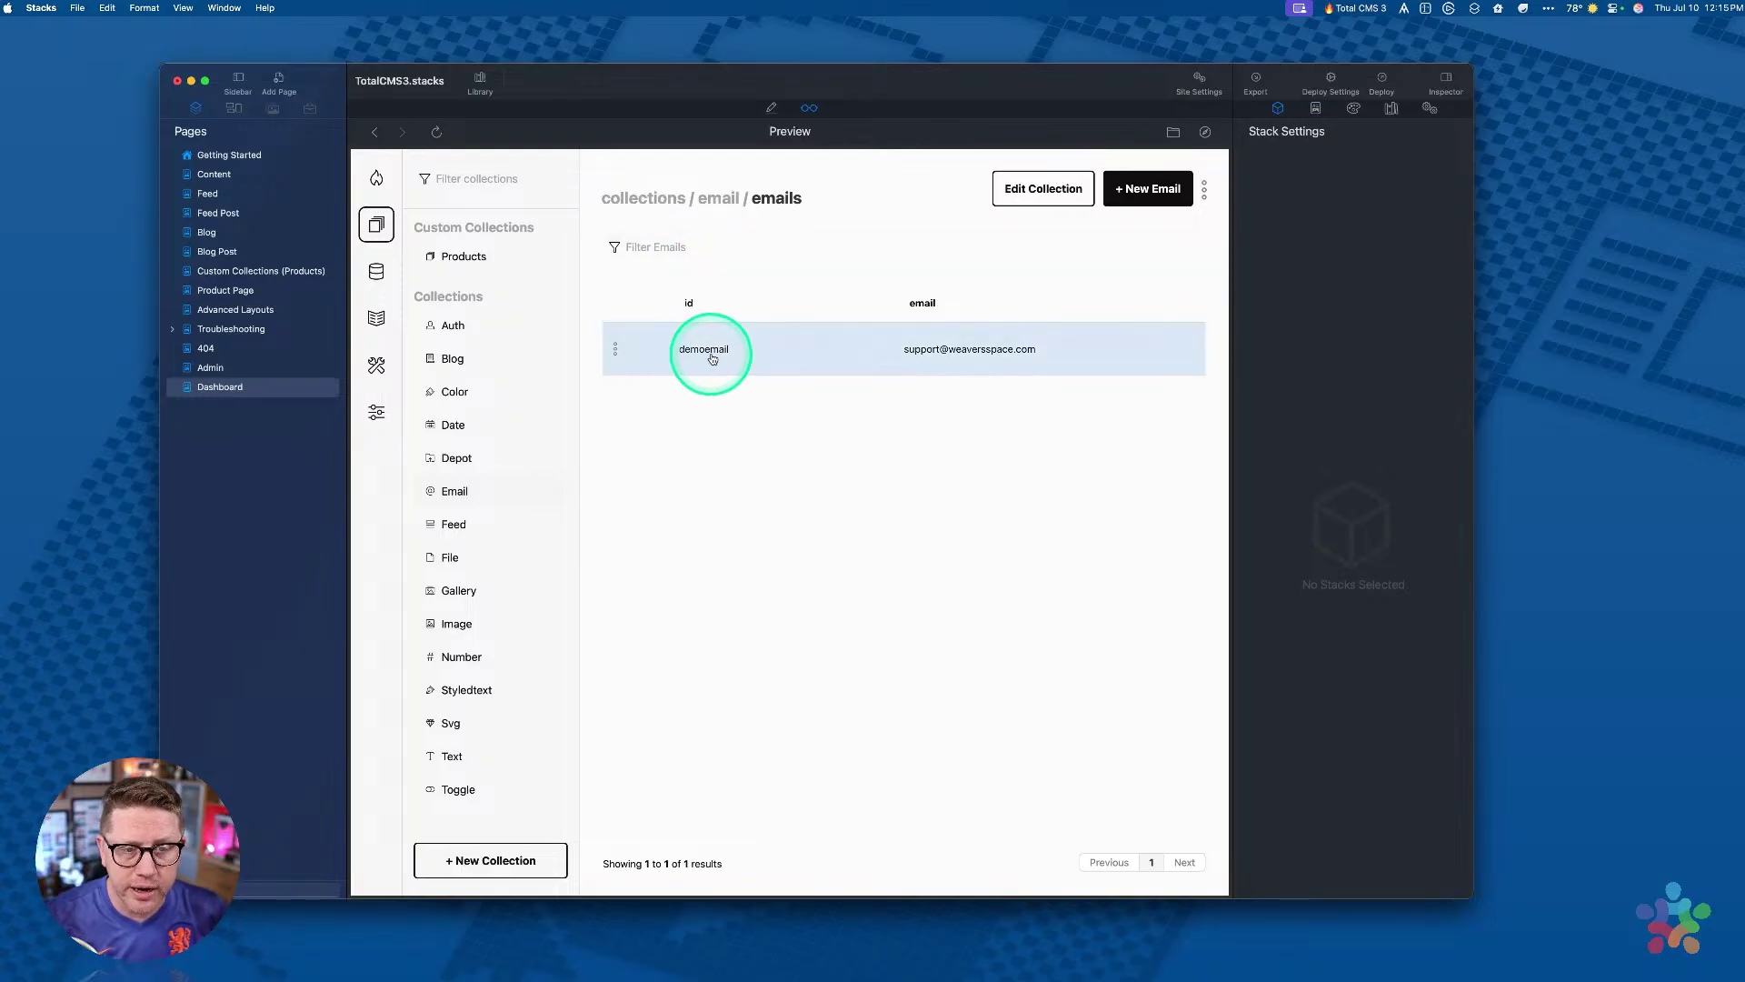
click(712, 358)
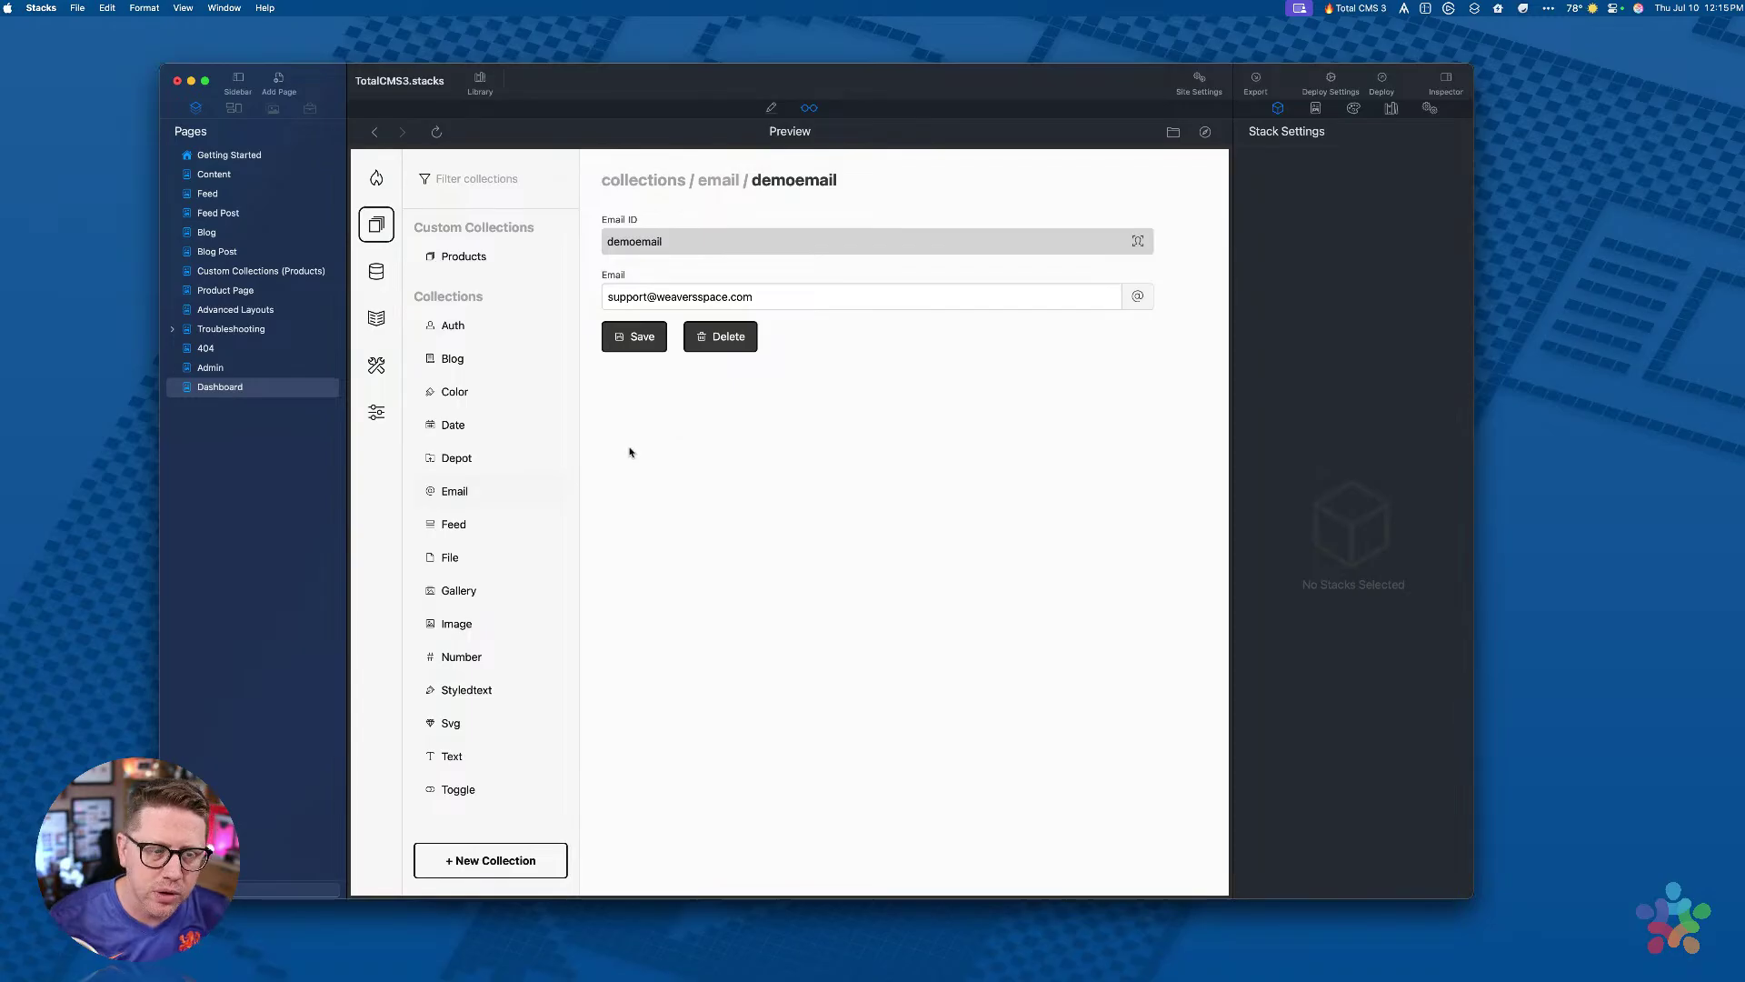
click(459, 622)
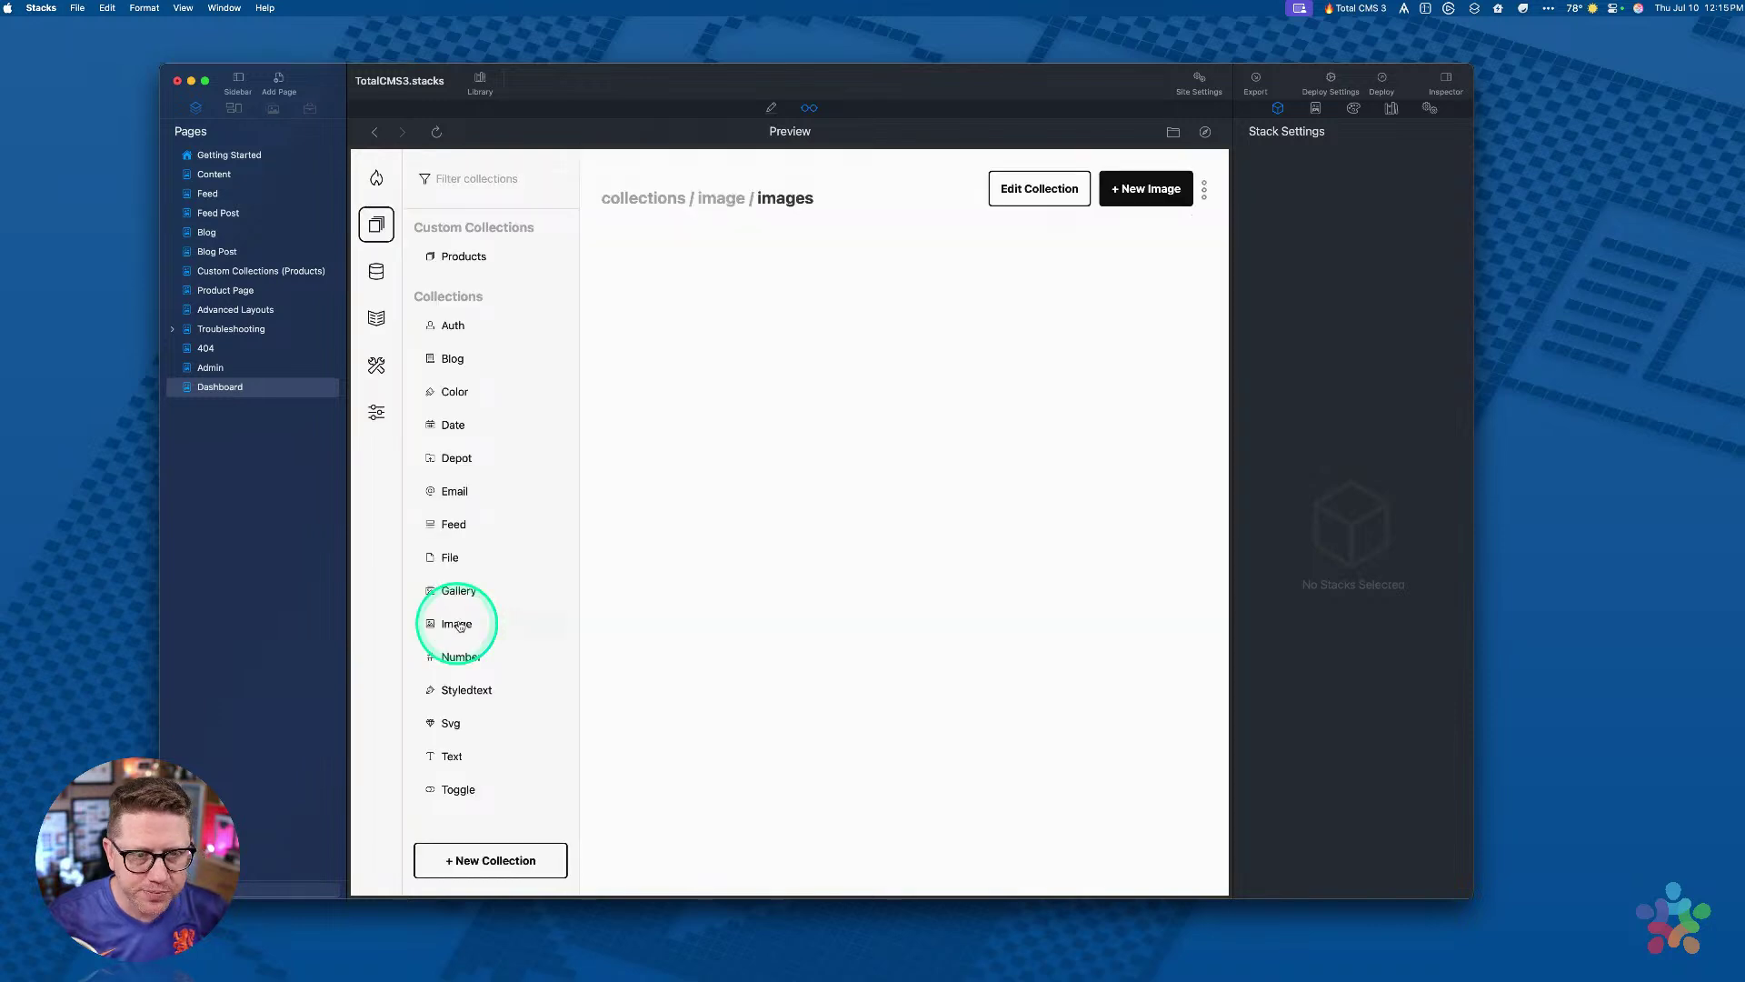
click(711, 352)
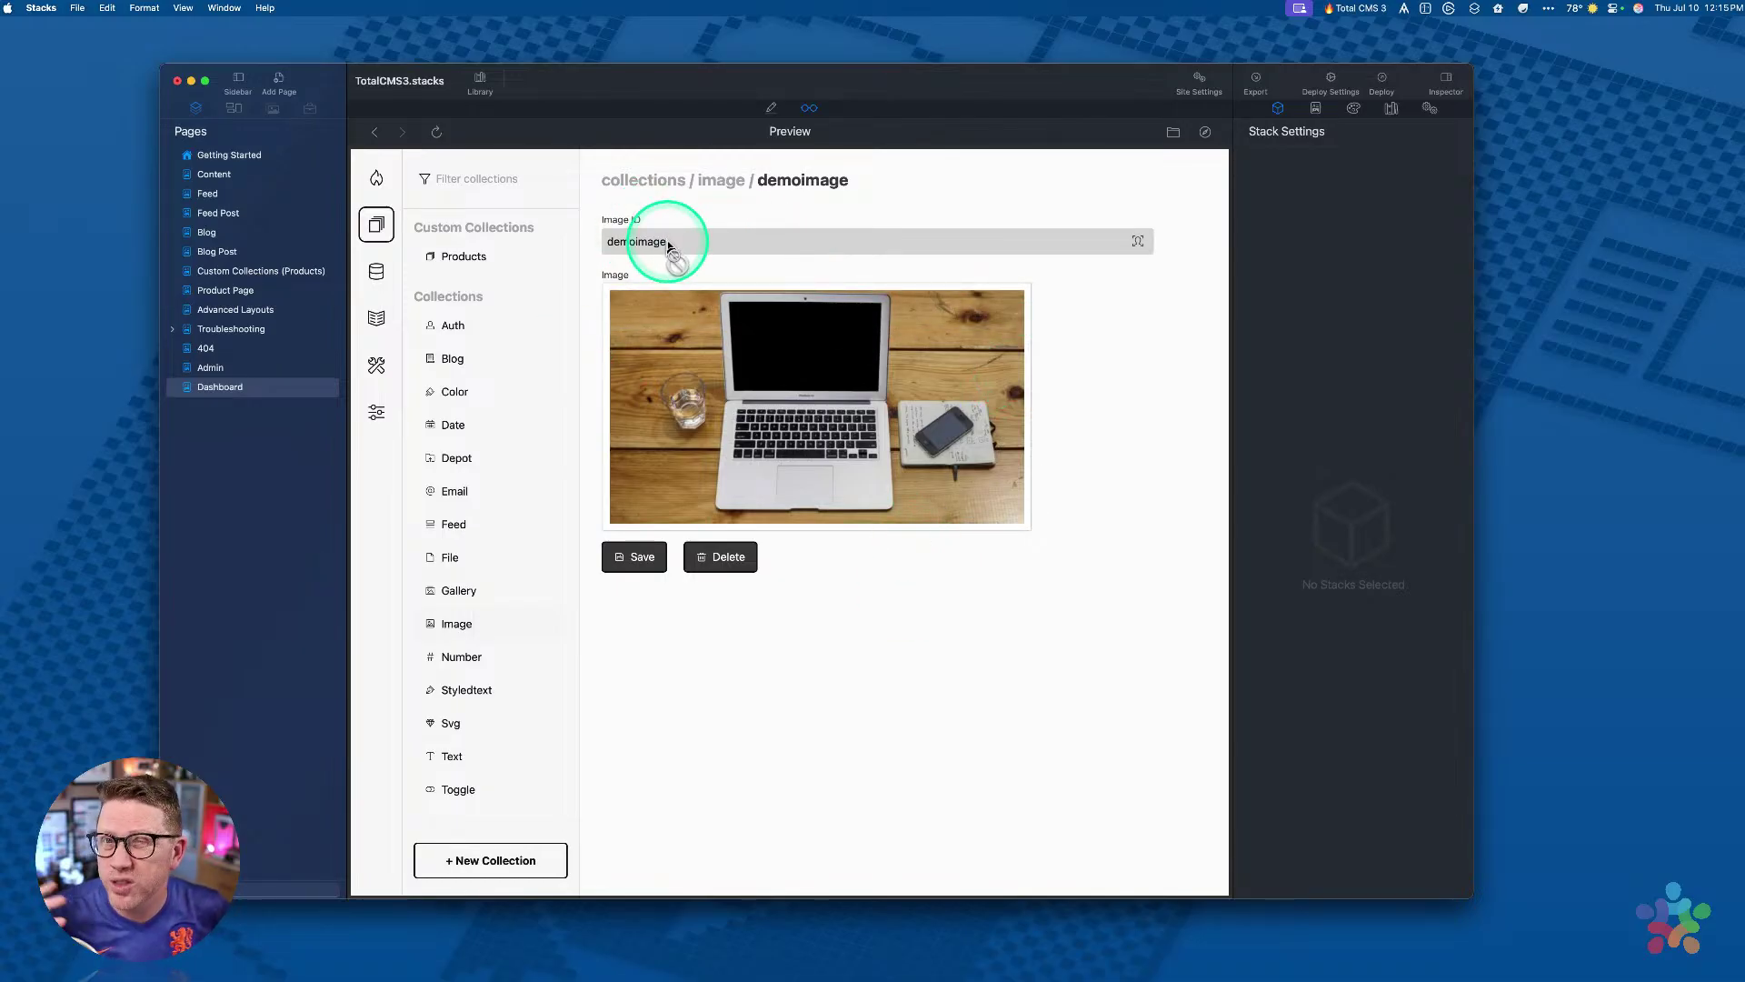
mouse_move(771, 363)
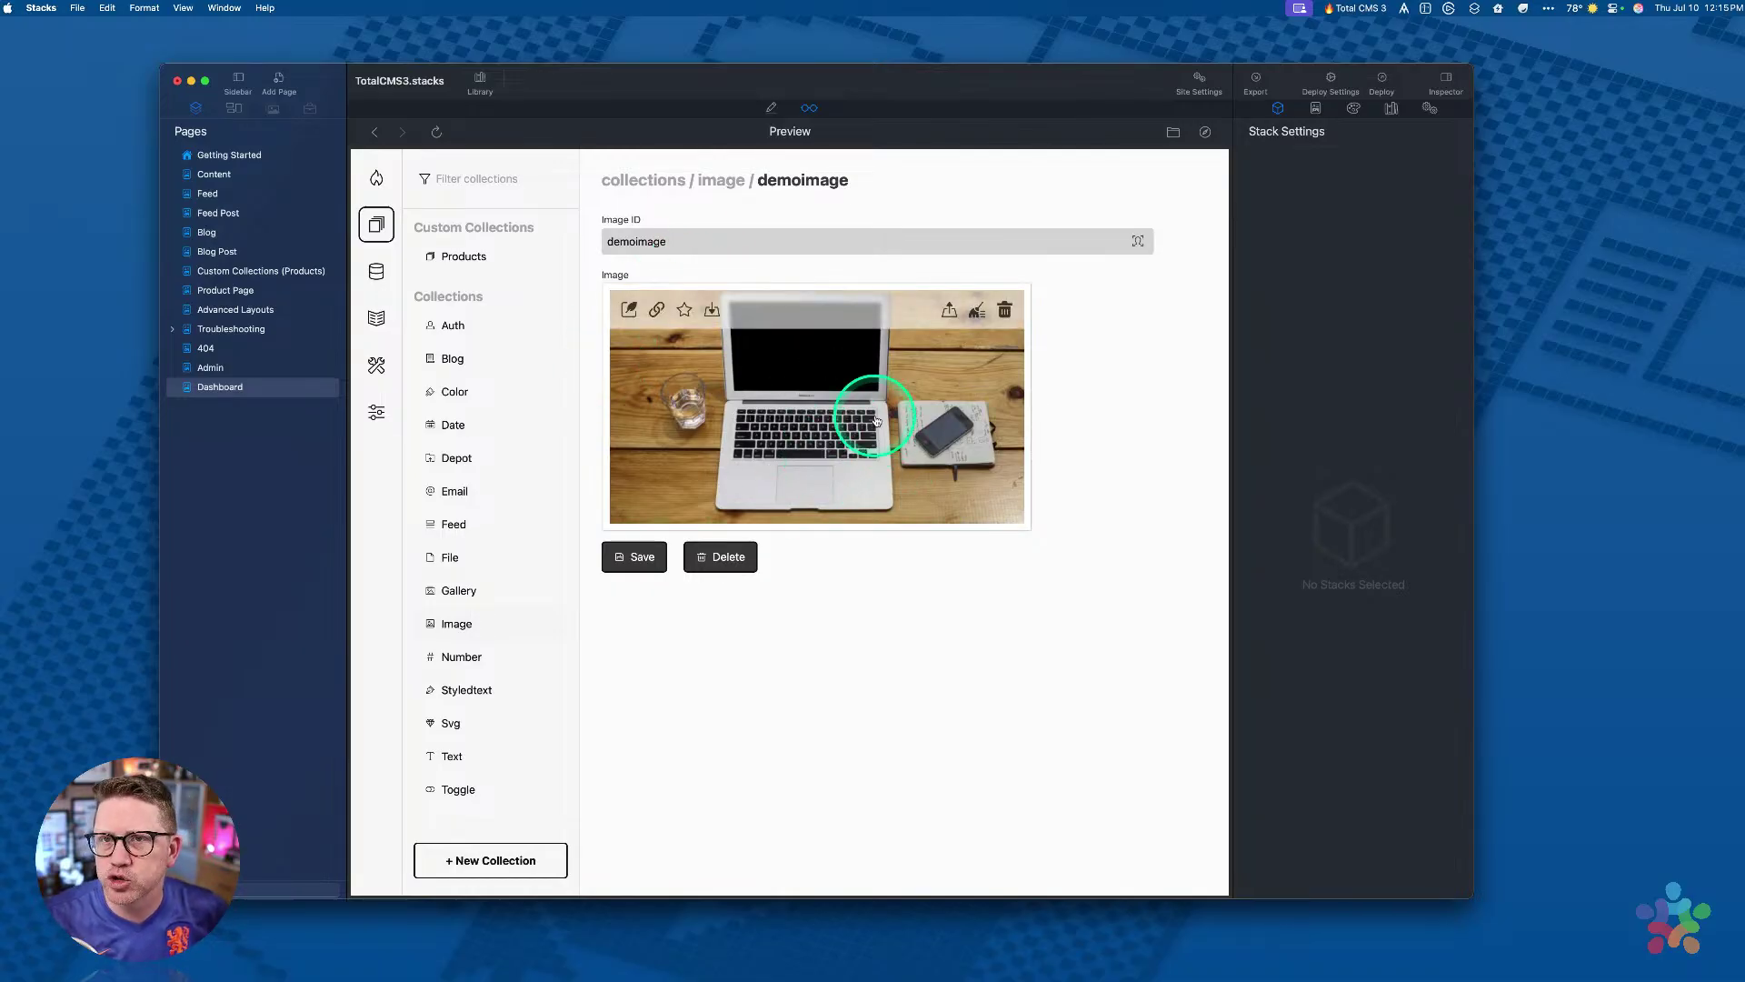
click(719, 181)
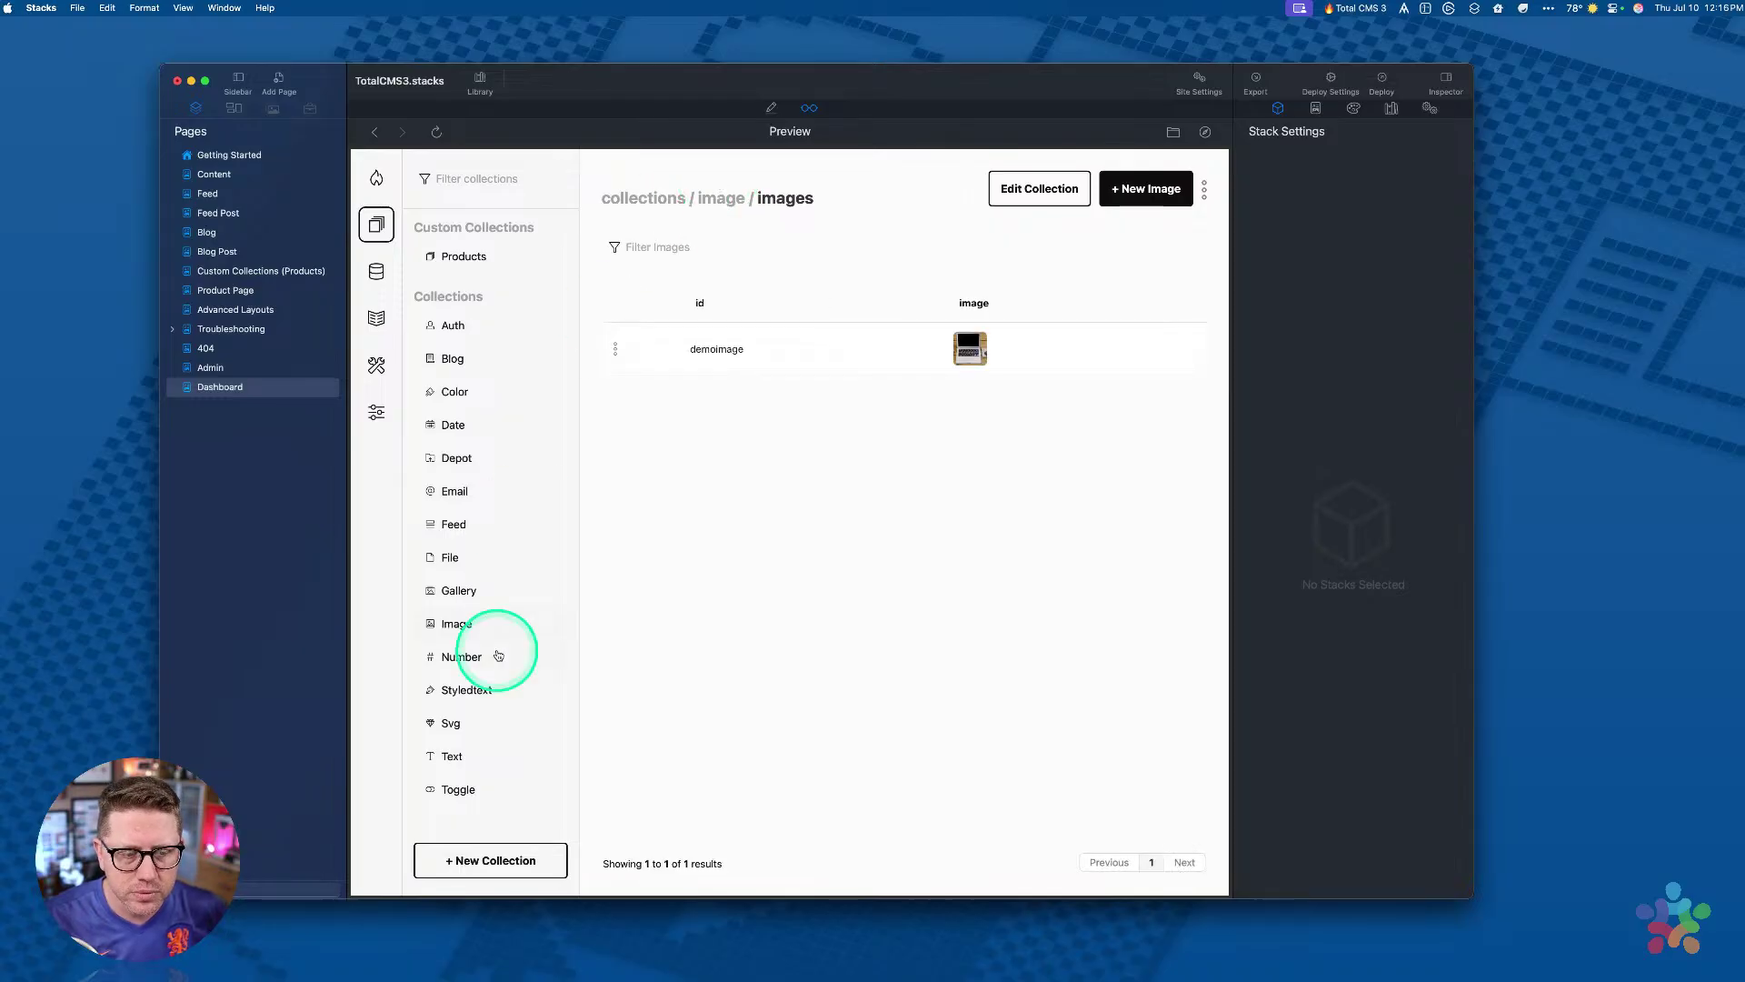
Step: Open the Blog collection and widen the window to reveal the date and draft columns
click(452, 358)
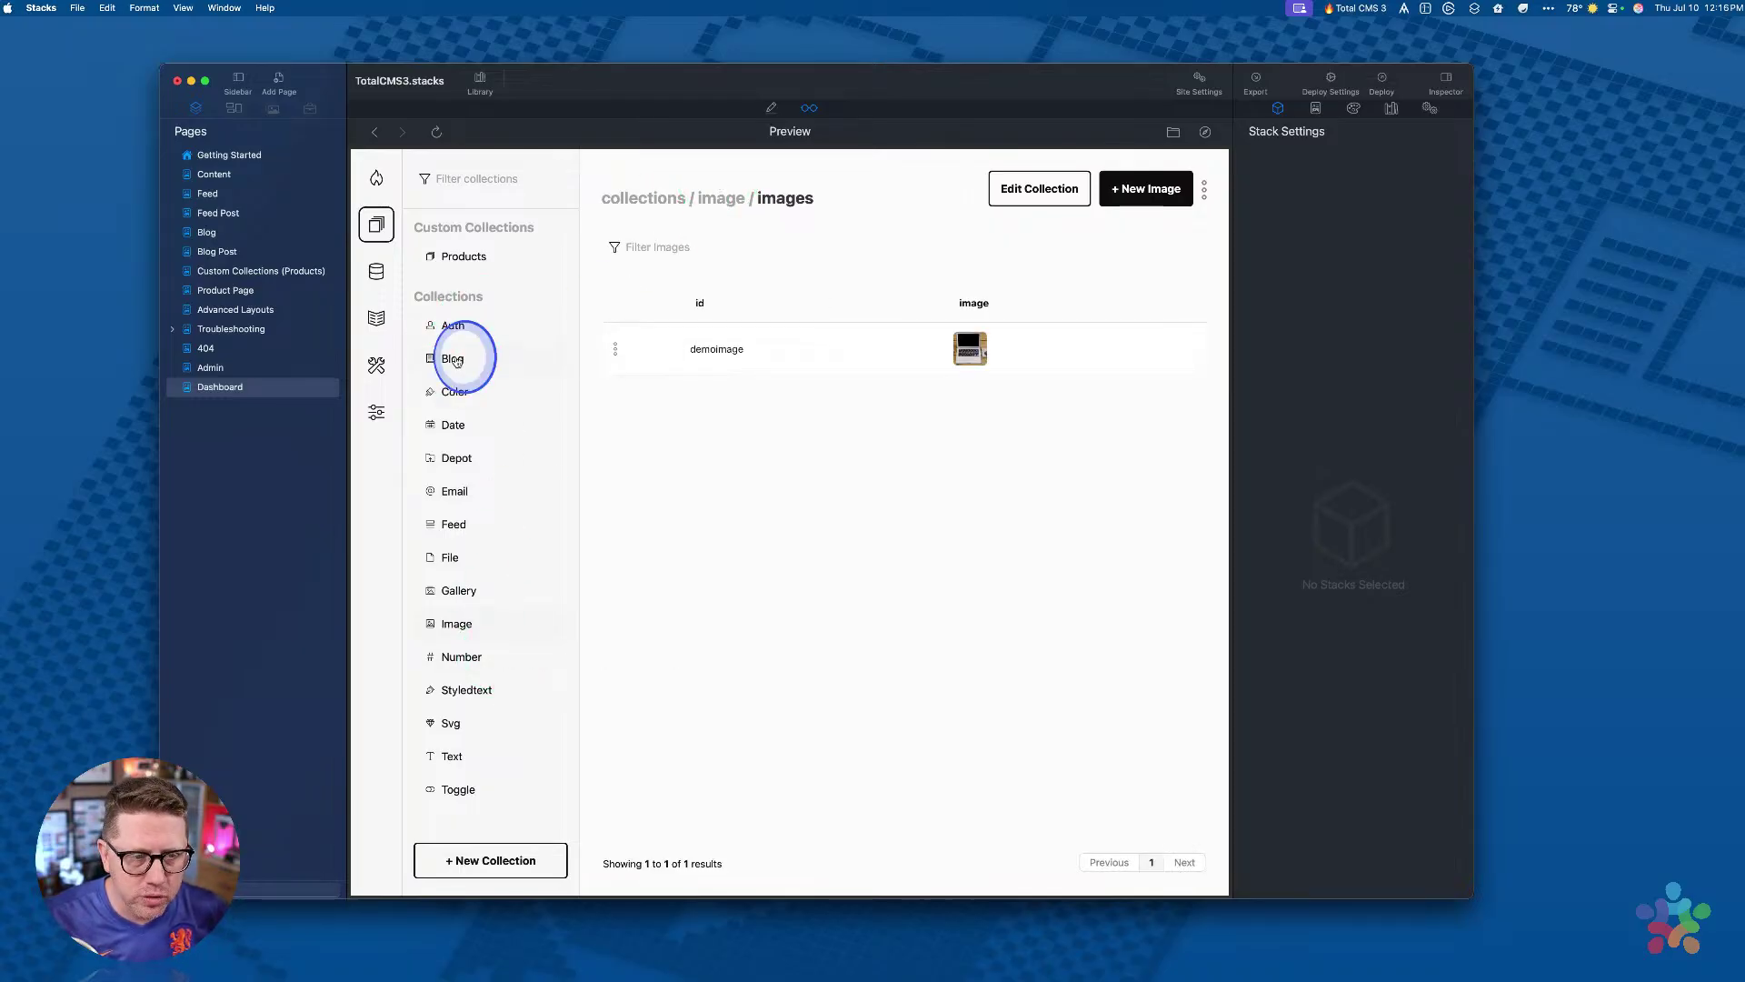
click(934, 351)
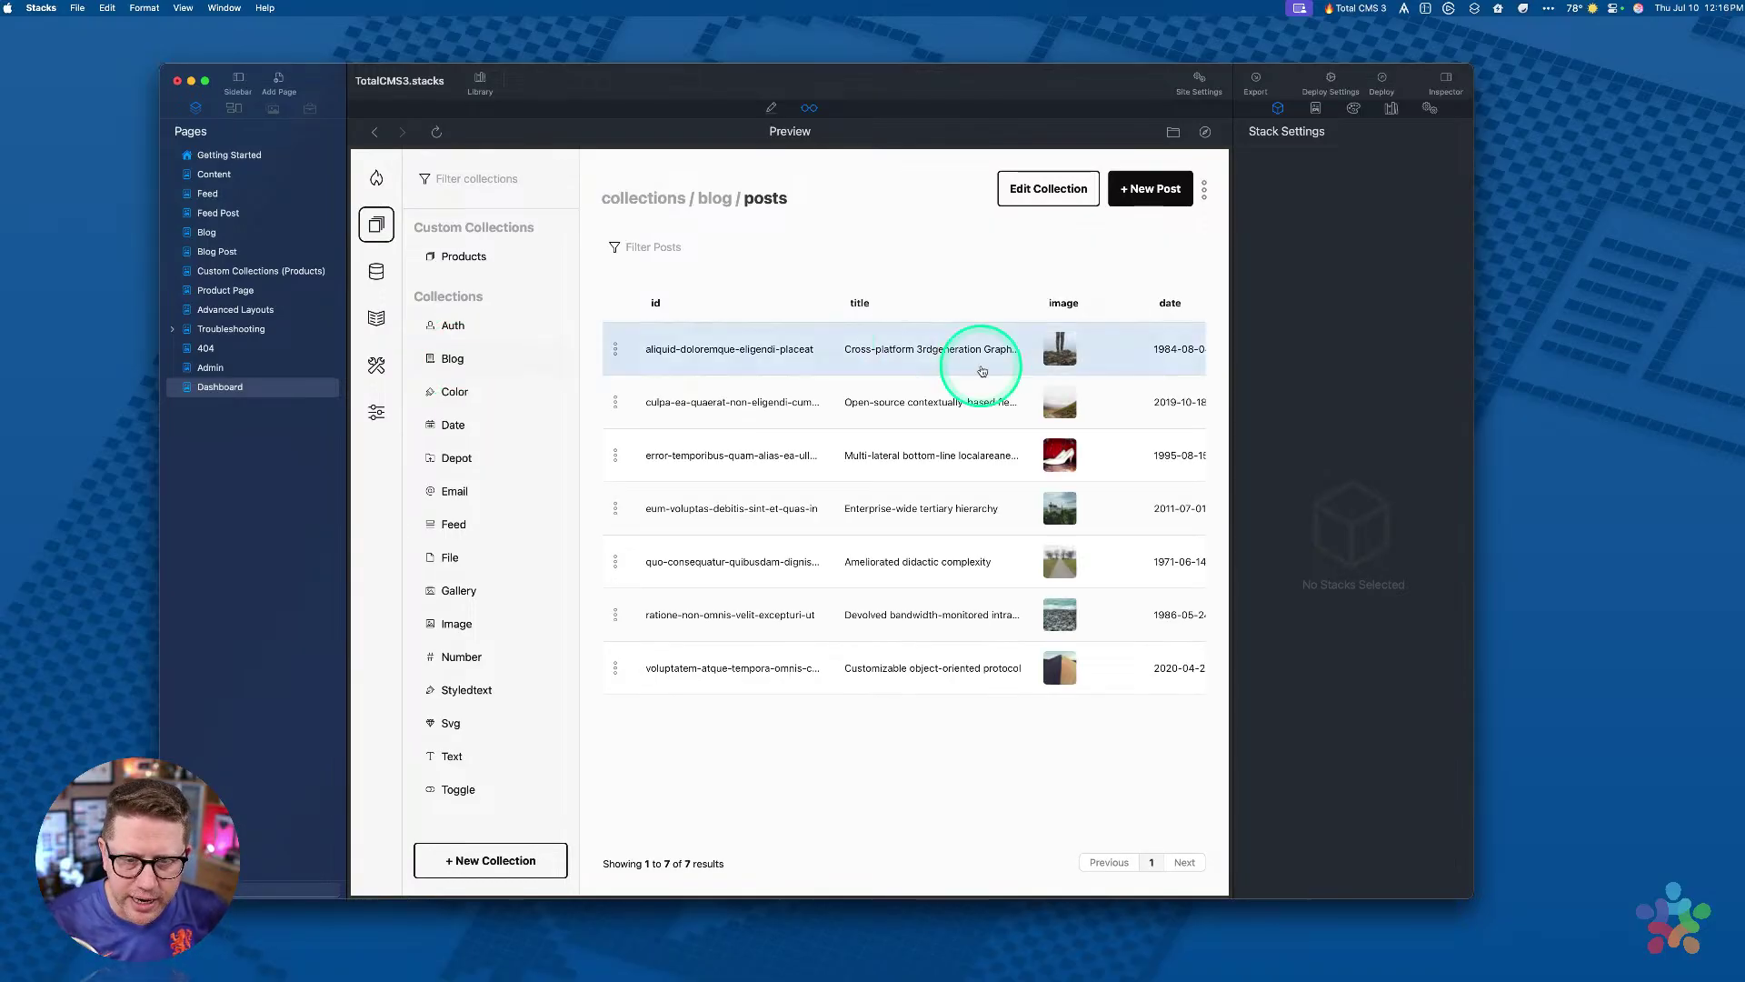
scroll(1000, 391, right, 10)
scroll(1014, 398, left, 10)
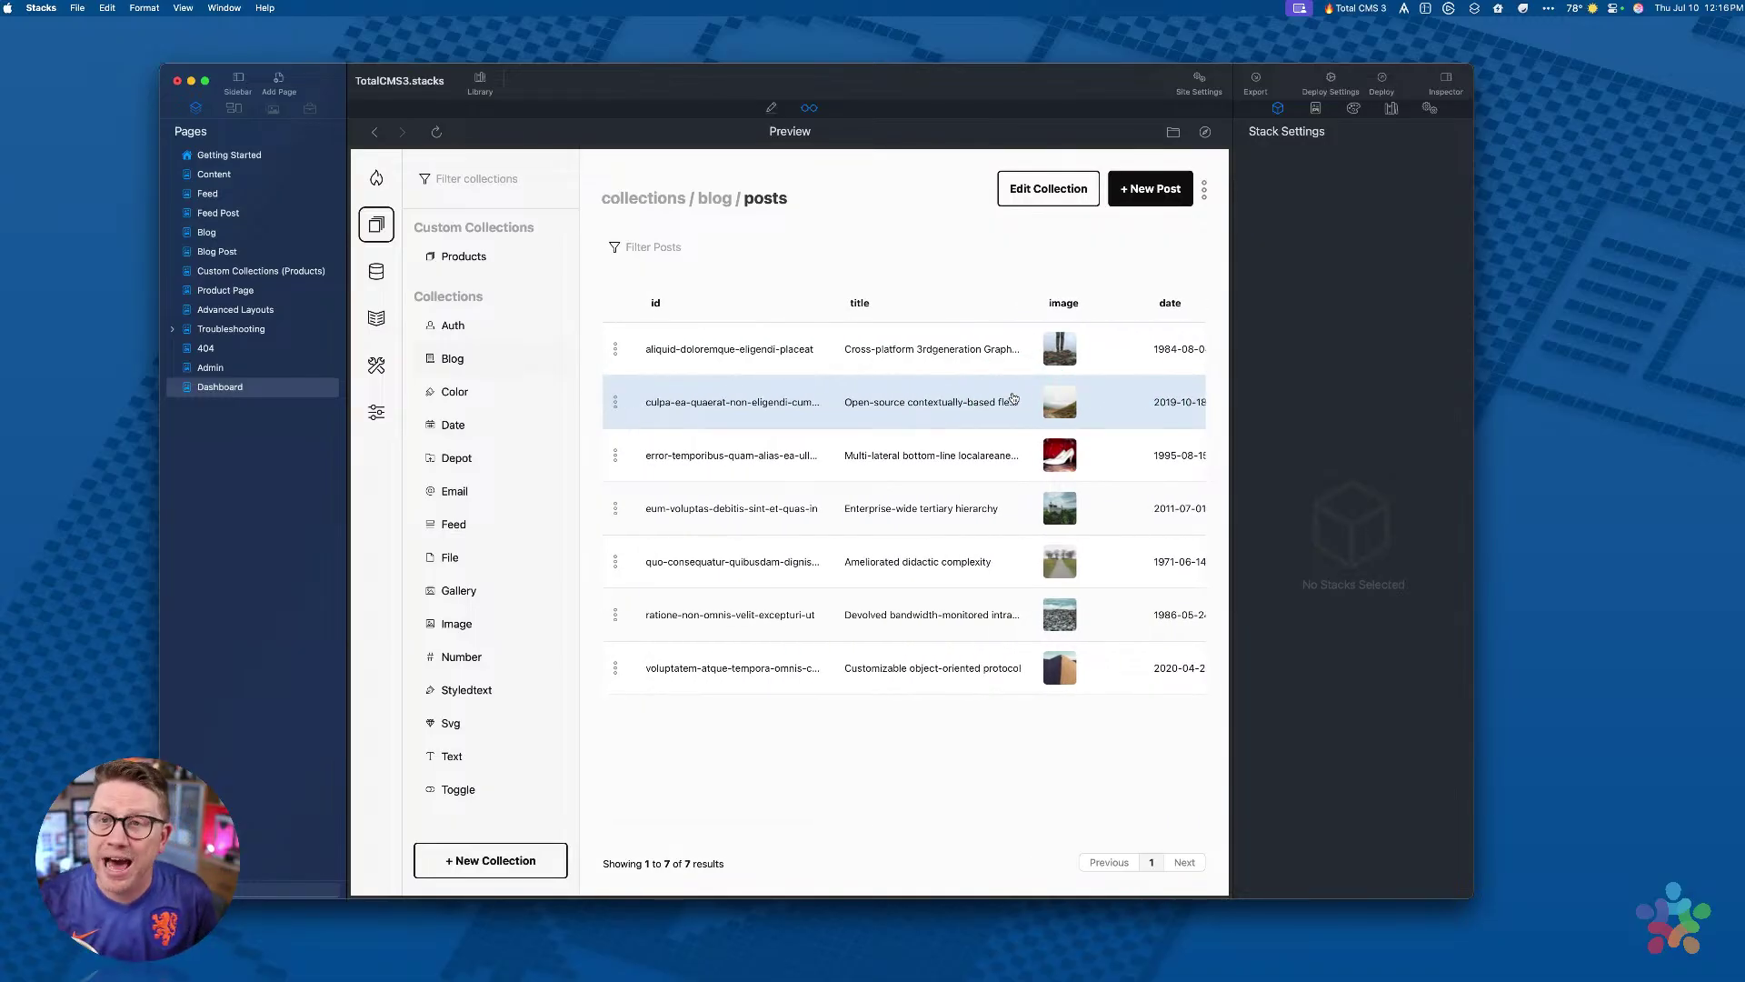
drag(1473, 242, 1646, 253)
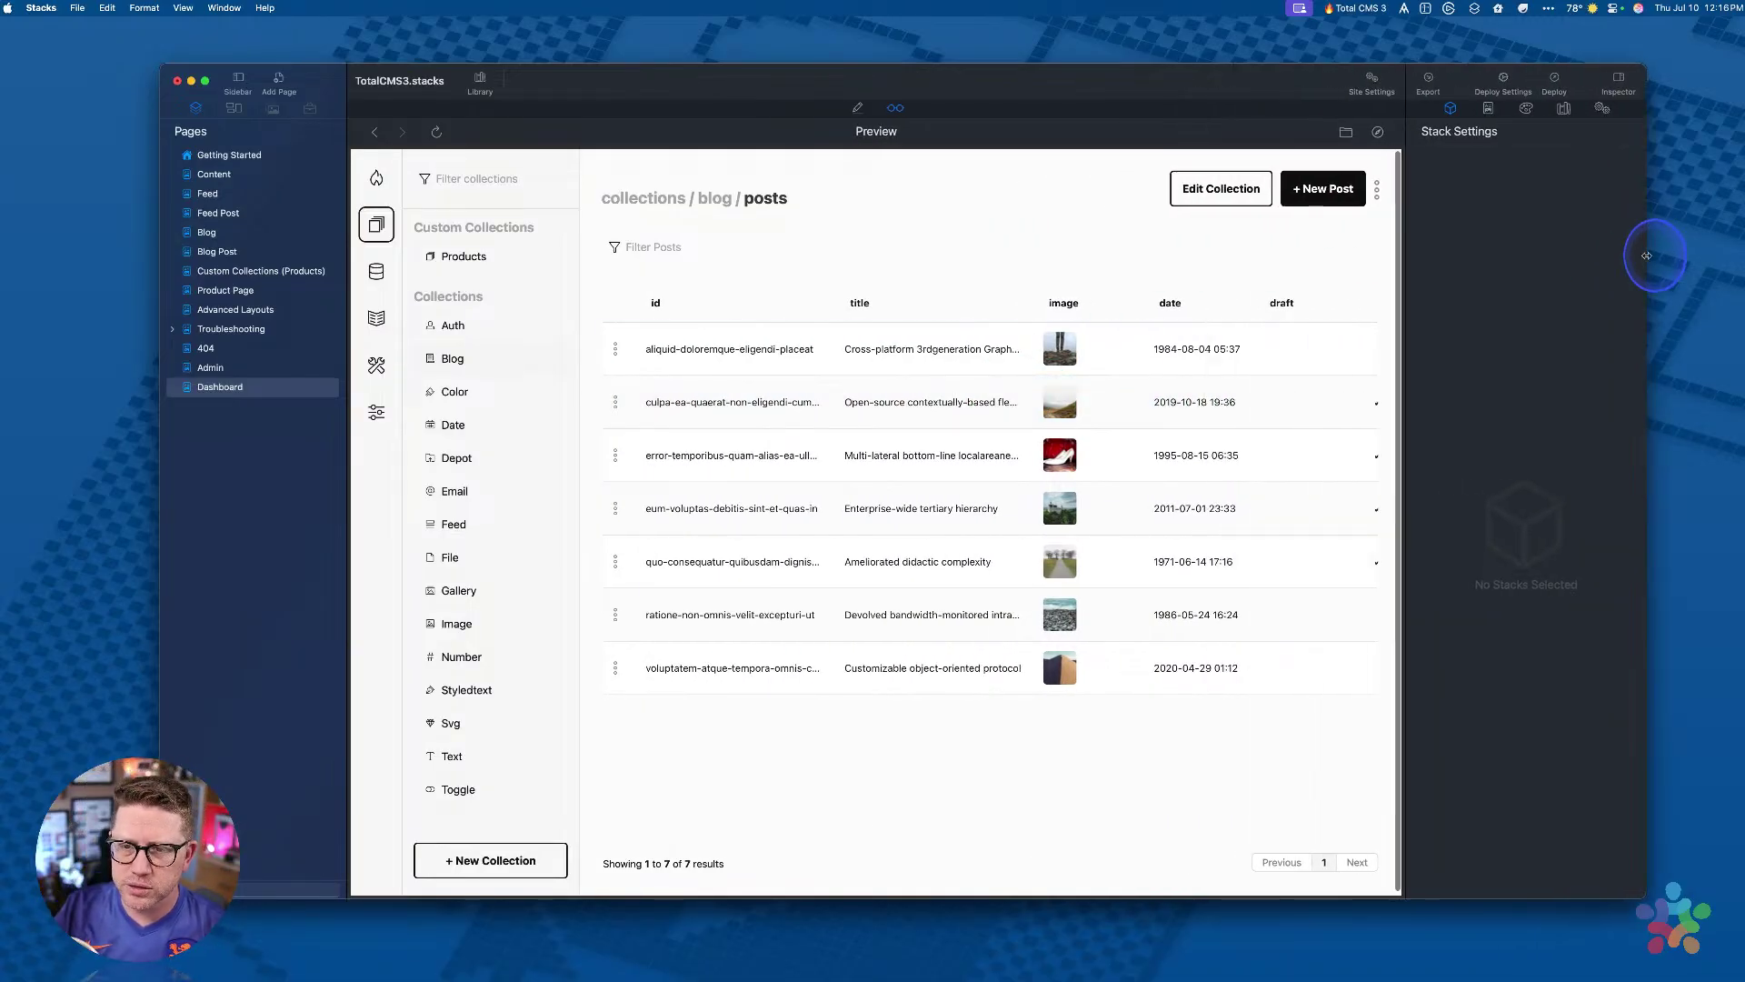
Step: Open the first blog post, scroll through its form fields, and return to the posts list
click(775, 352)
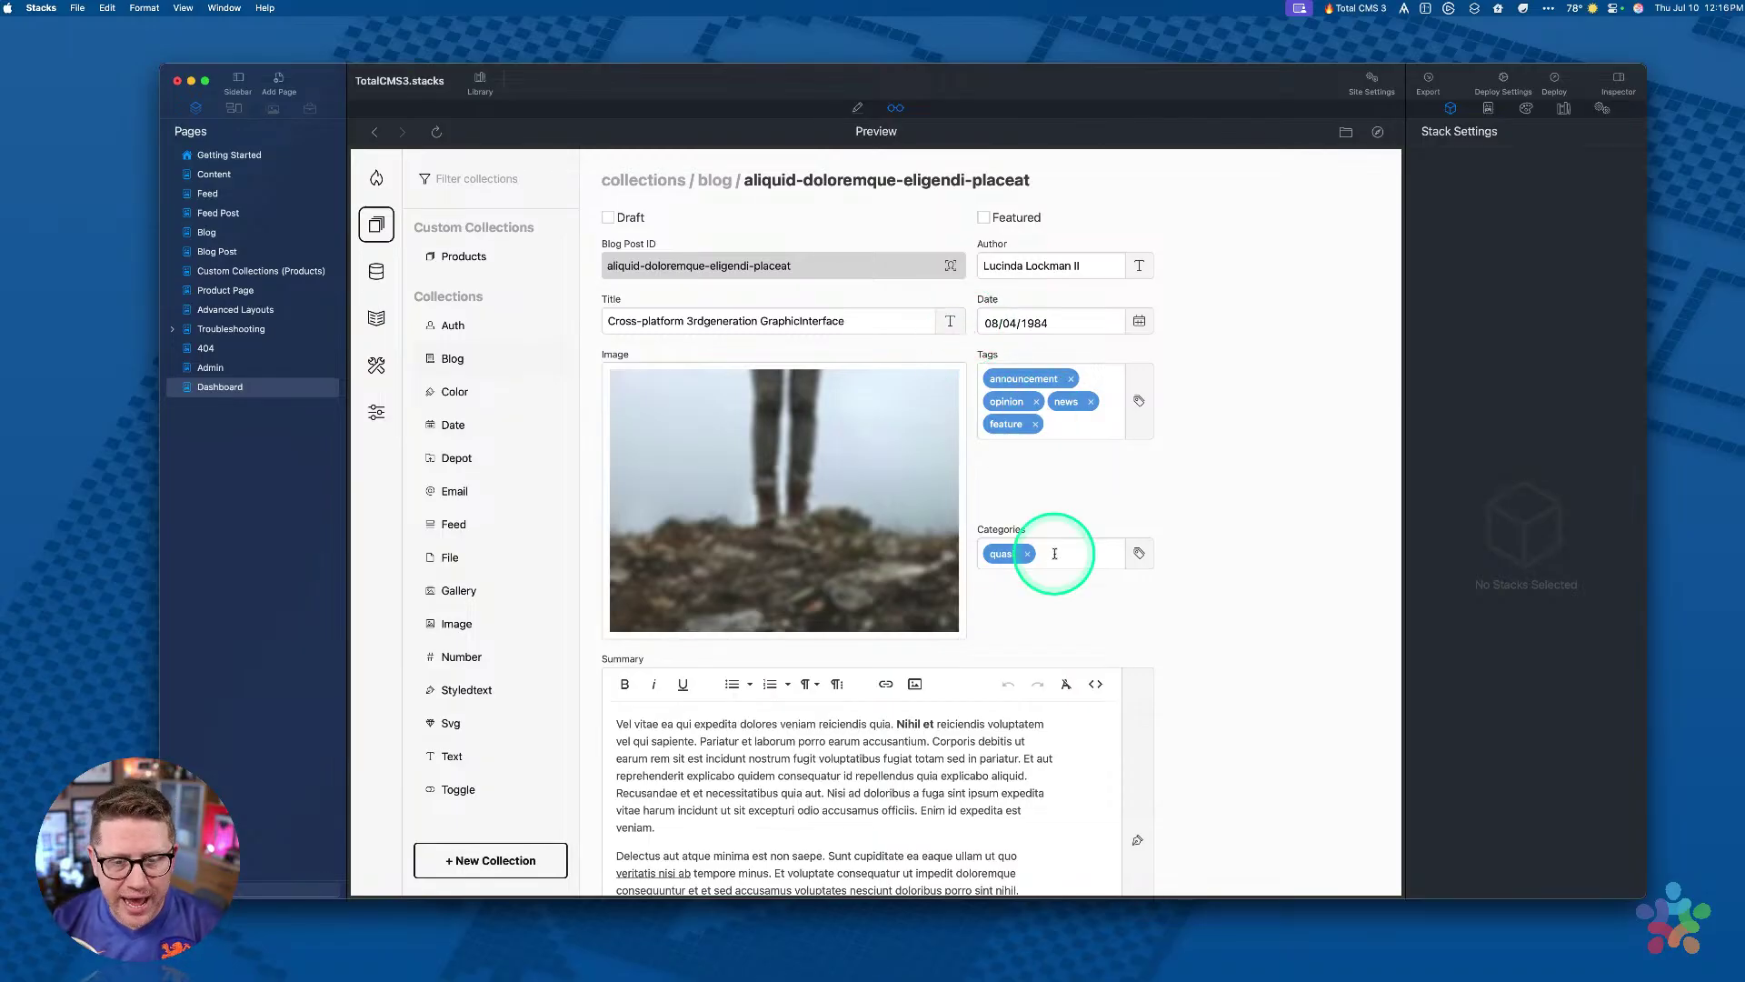
mouse_move(759, 514)
scroll(759, 513, down, 10)
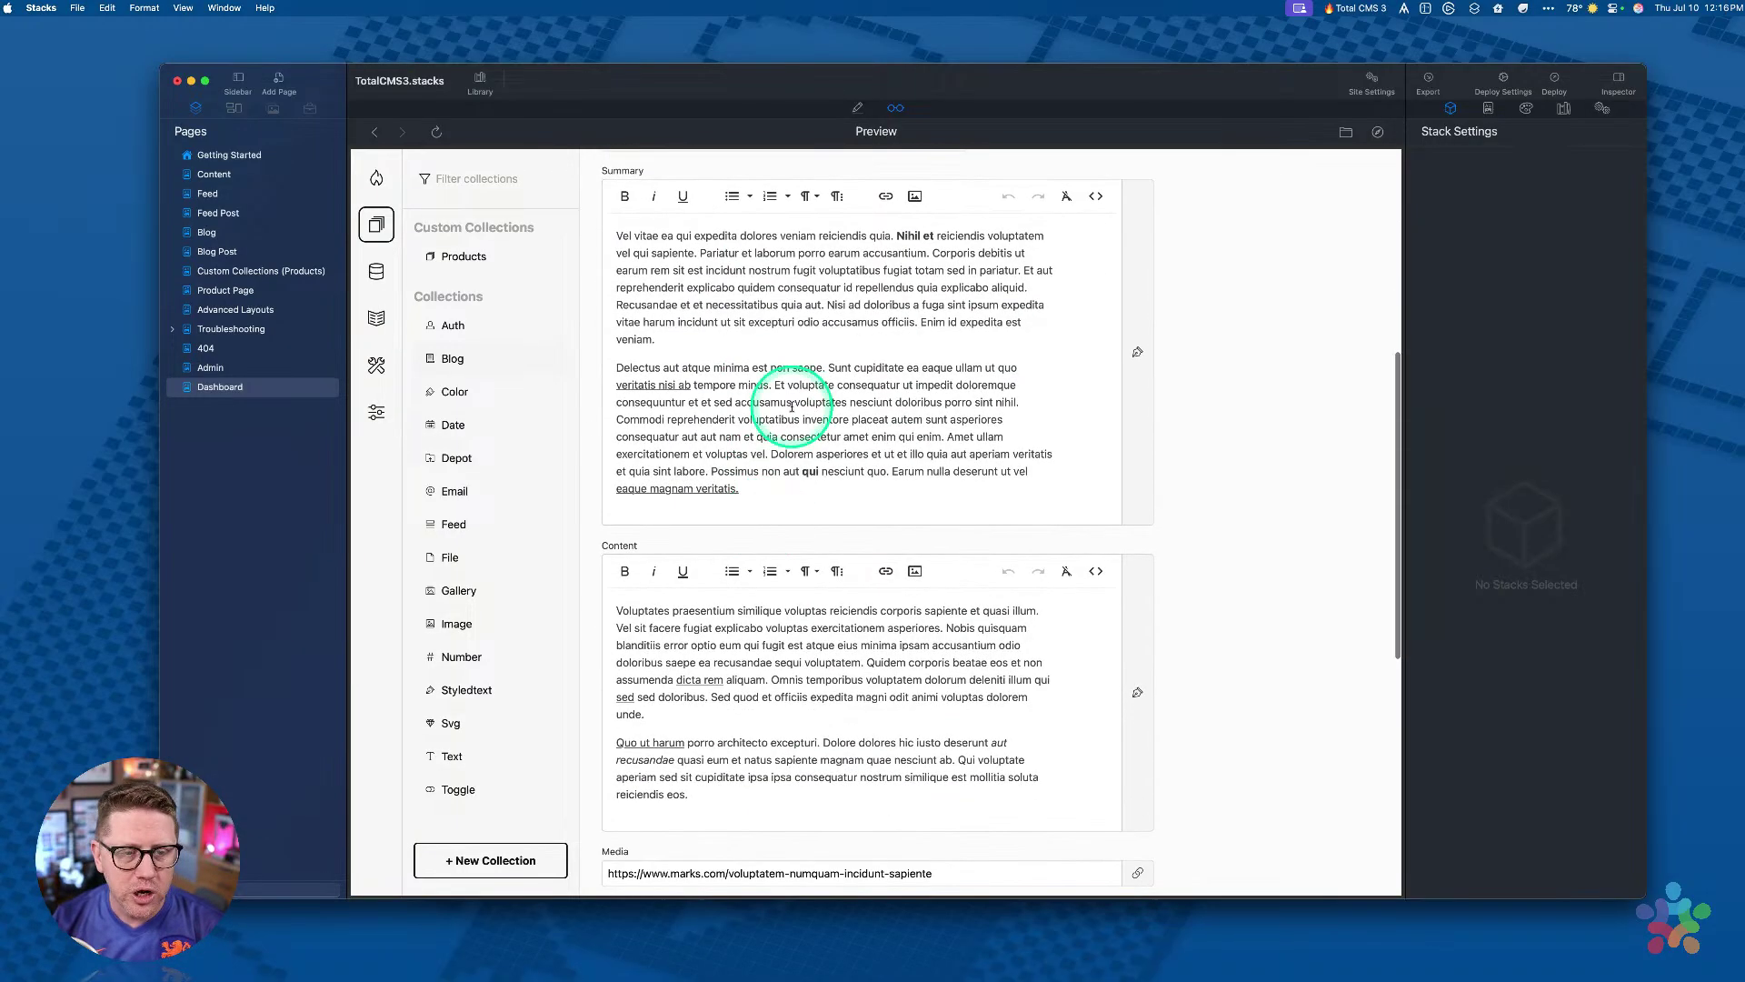
scroll(727, 564, down, 4)
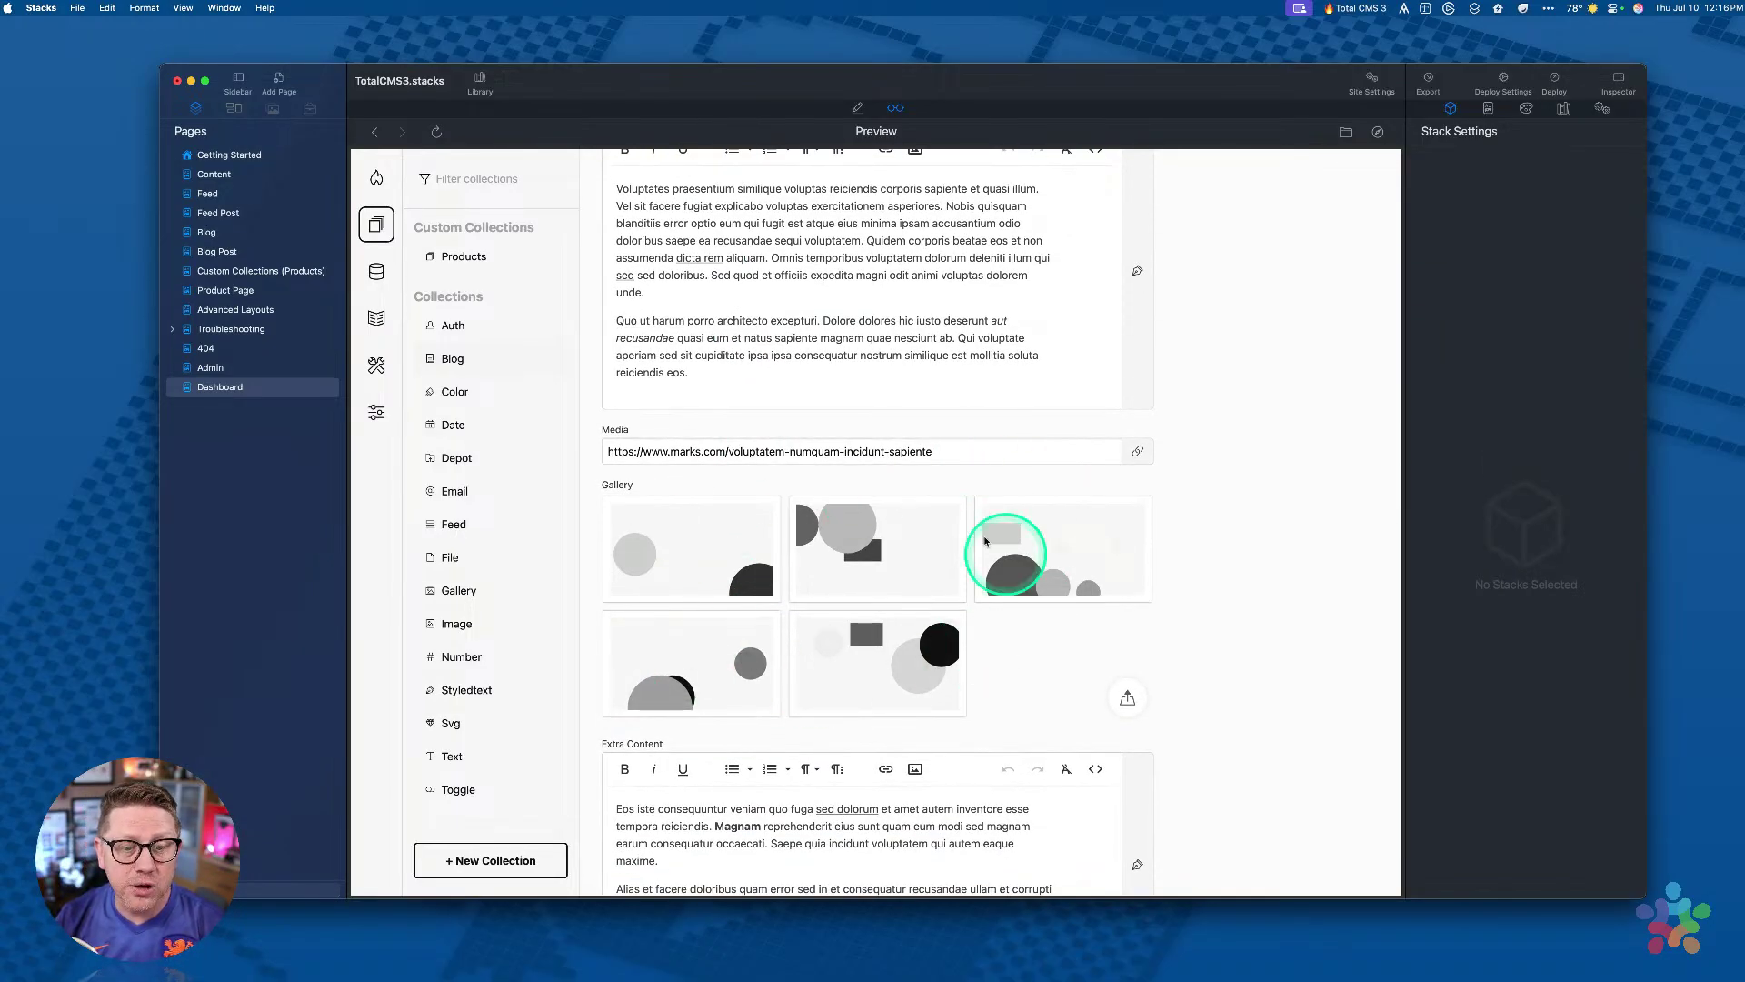
mouse_move(721, 537)
scroll(1258, 569, down, 3)
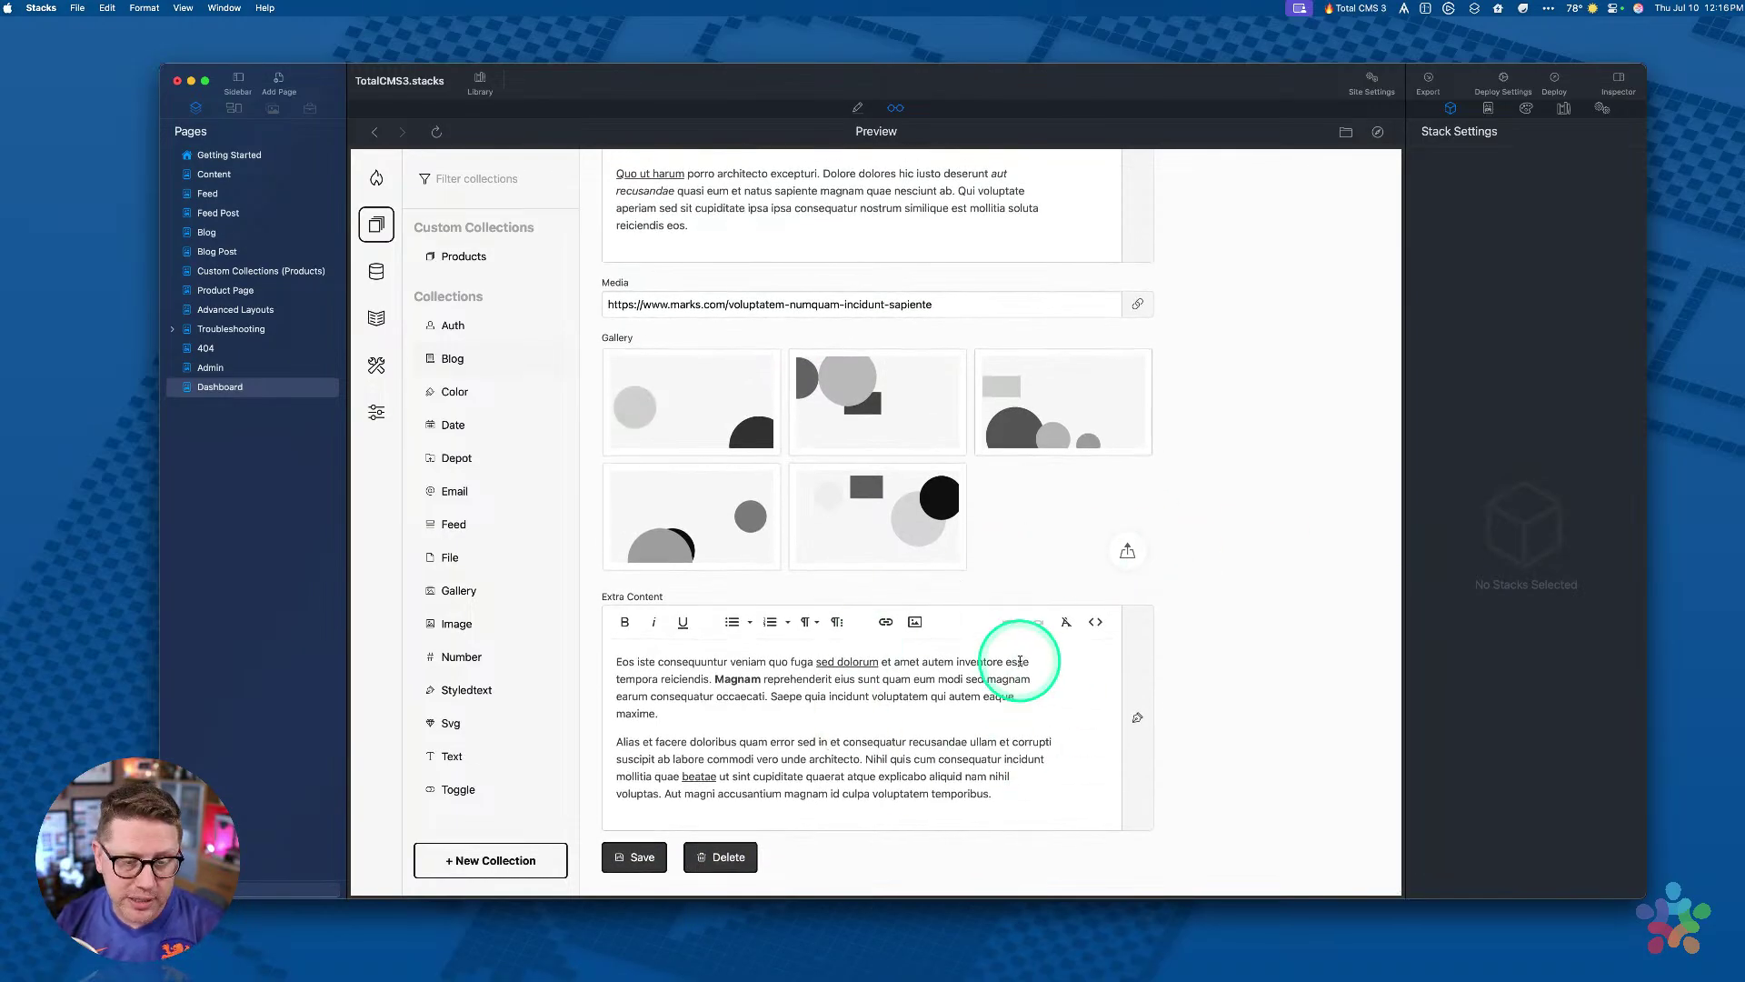
scroll(1023, 663, up, 5)
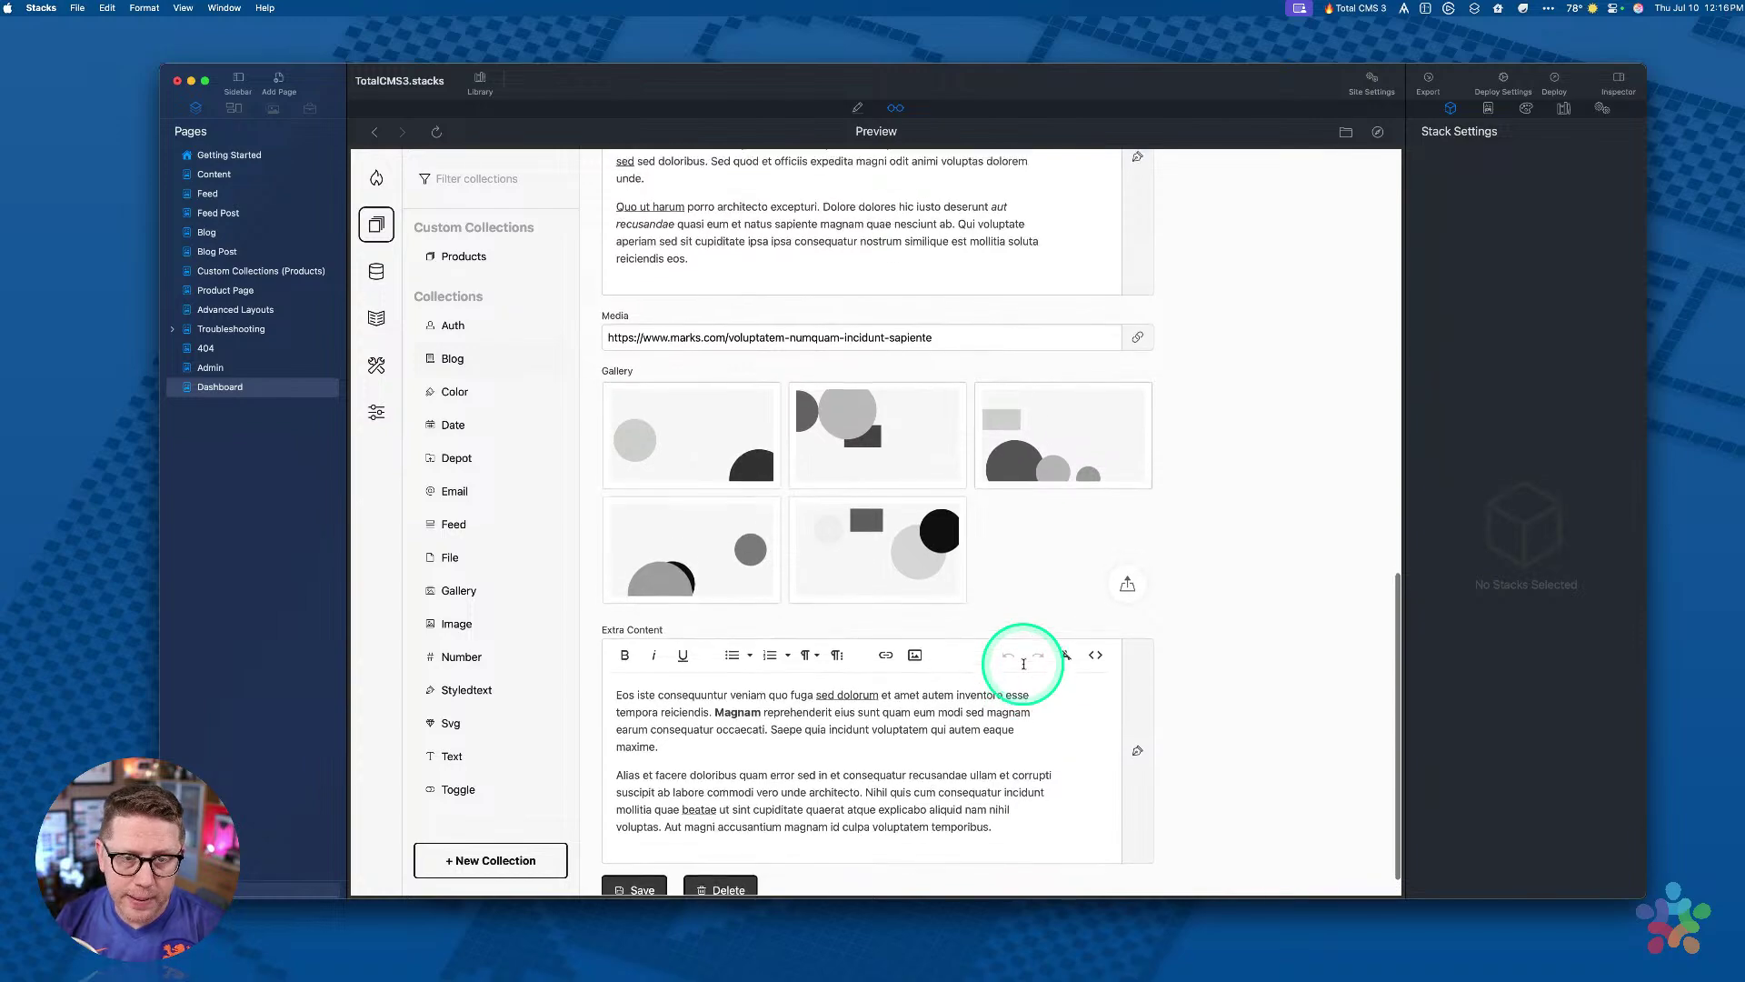
scroll(1024, 663, up, 5)
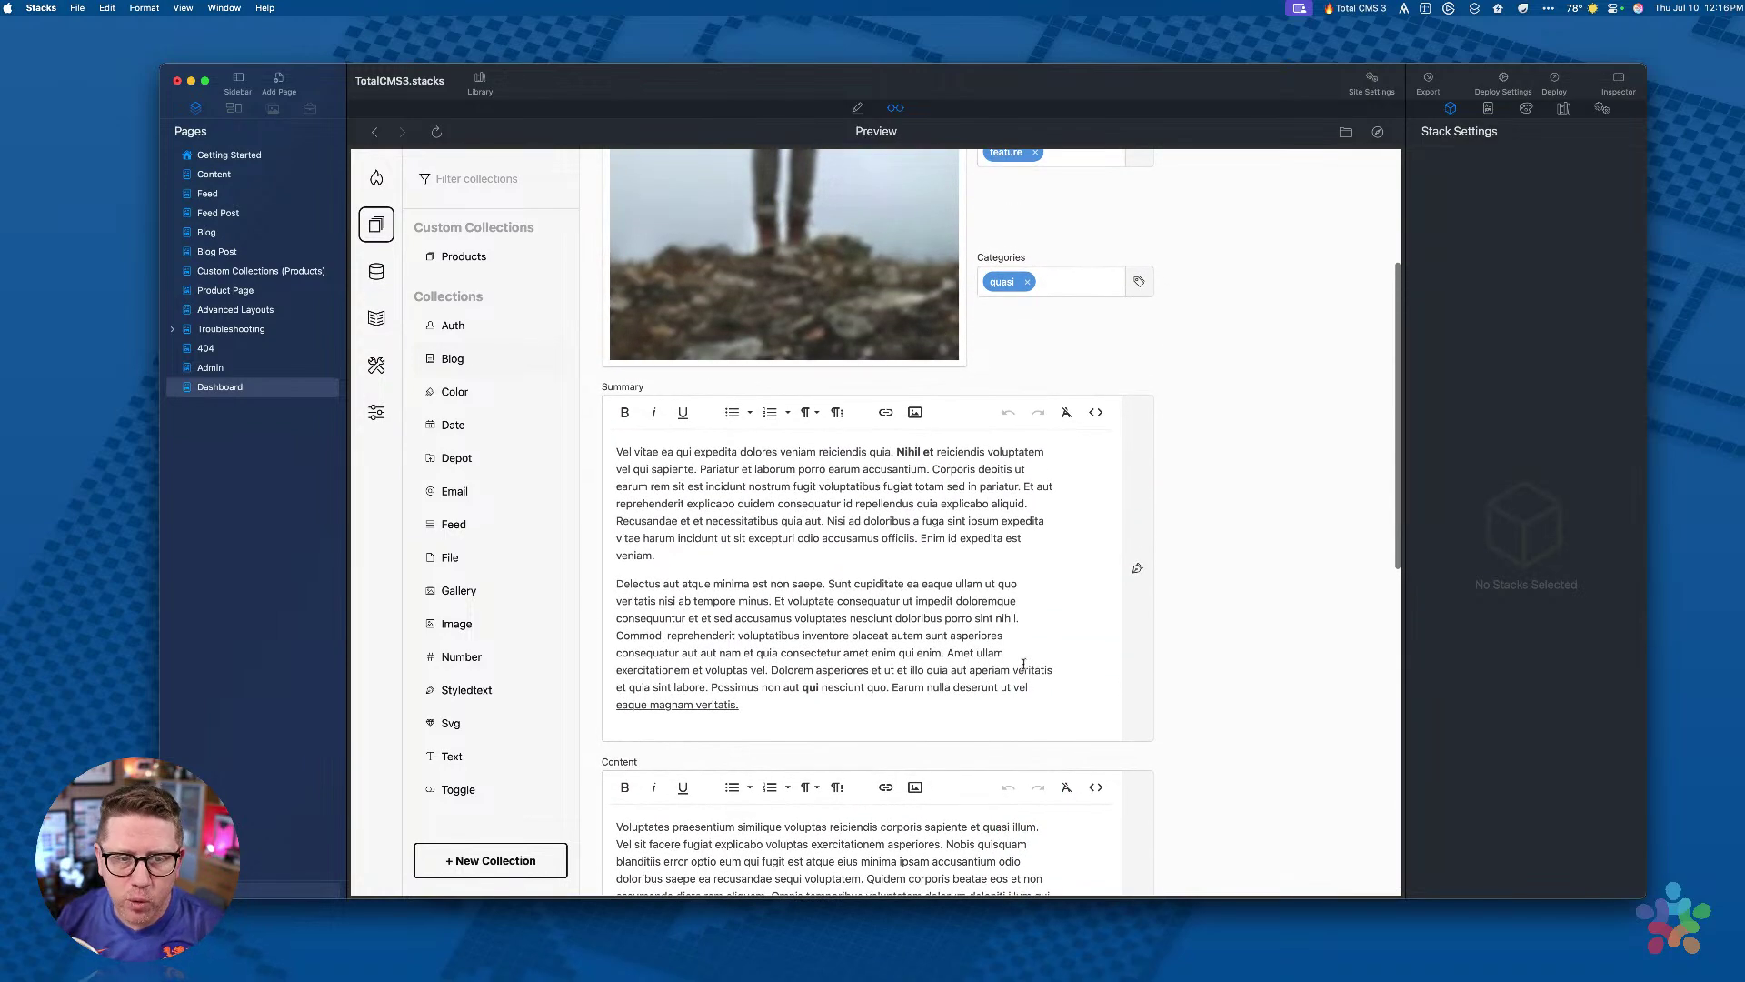
scroll(1023, 664, up, 3)
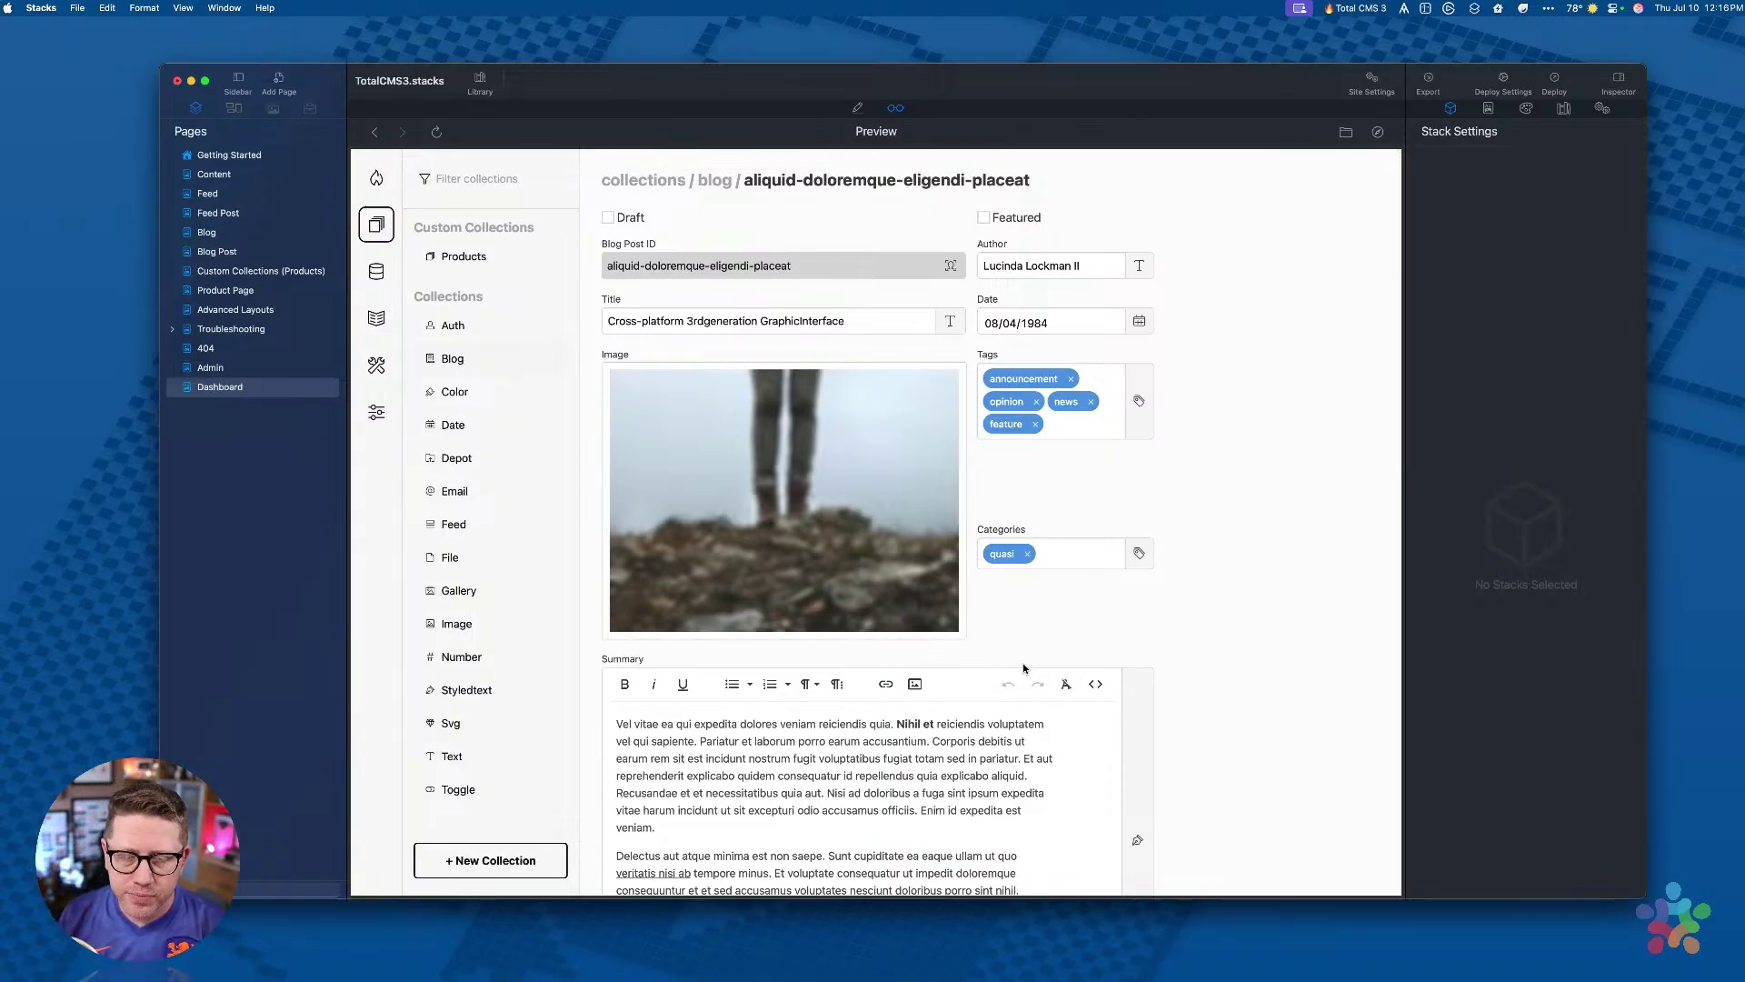
click(724, 182)
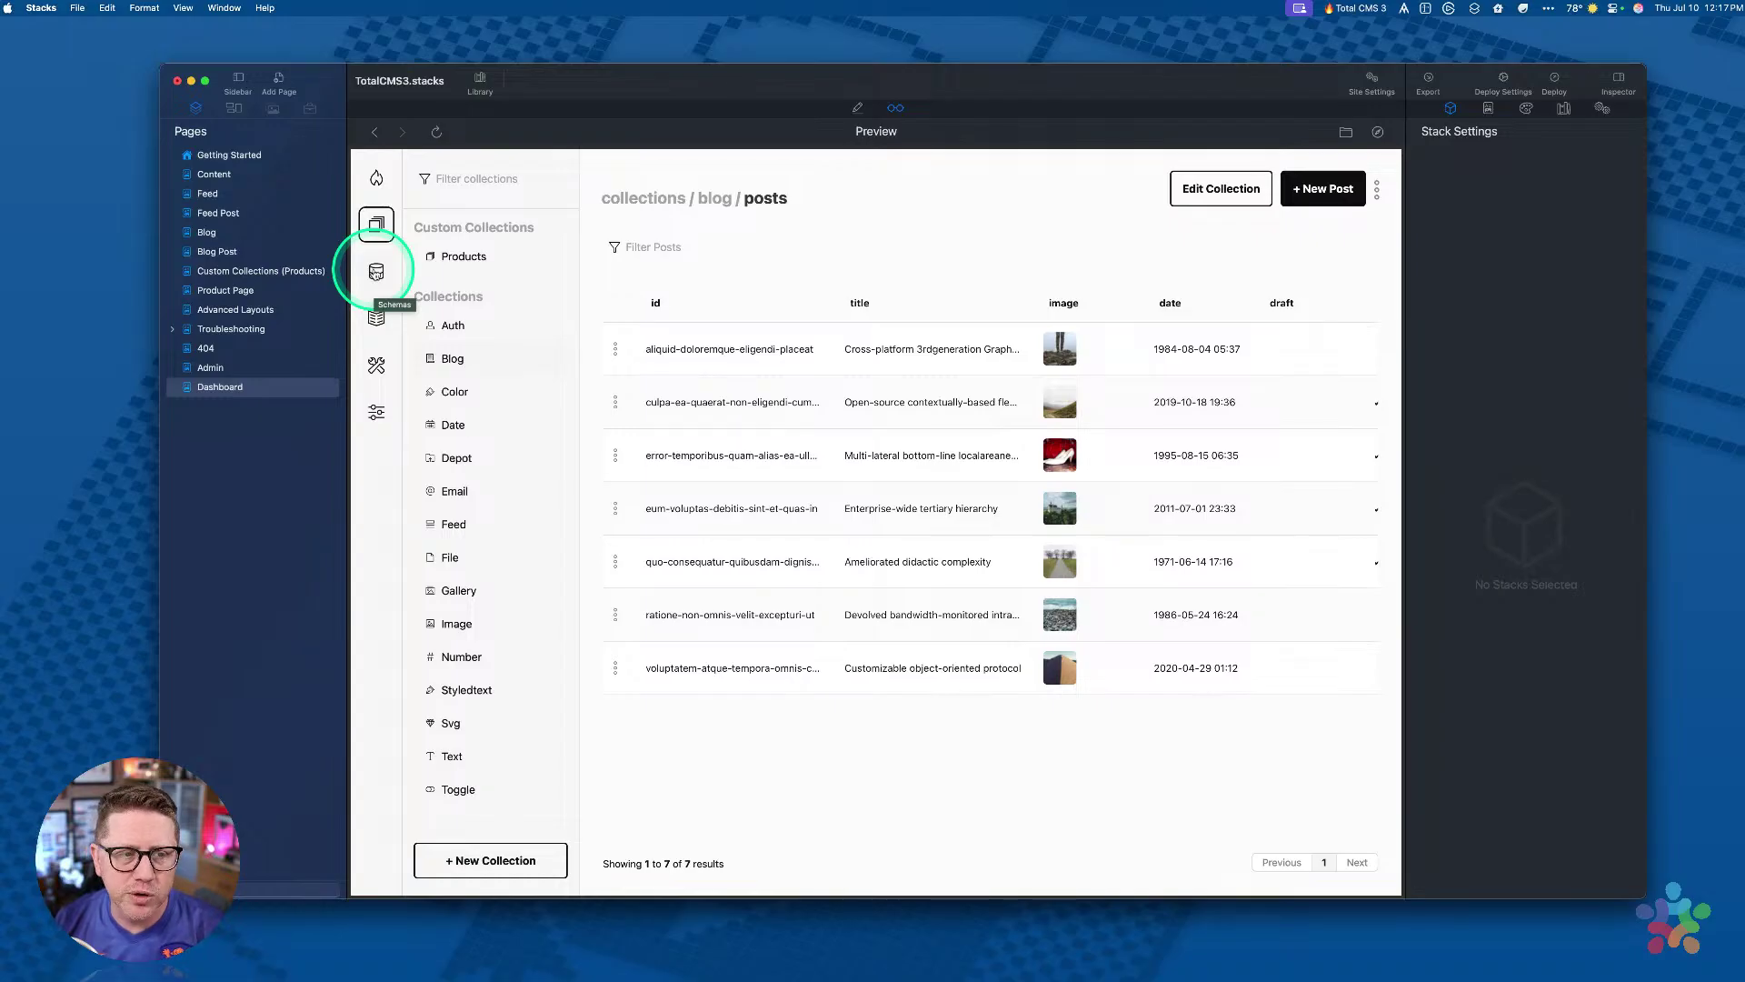
Step: Open the products schema from the Schemas overview and scroll through its fields
click(376, 272)
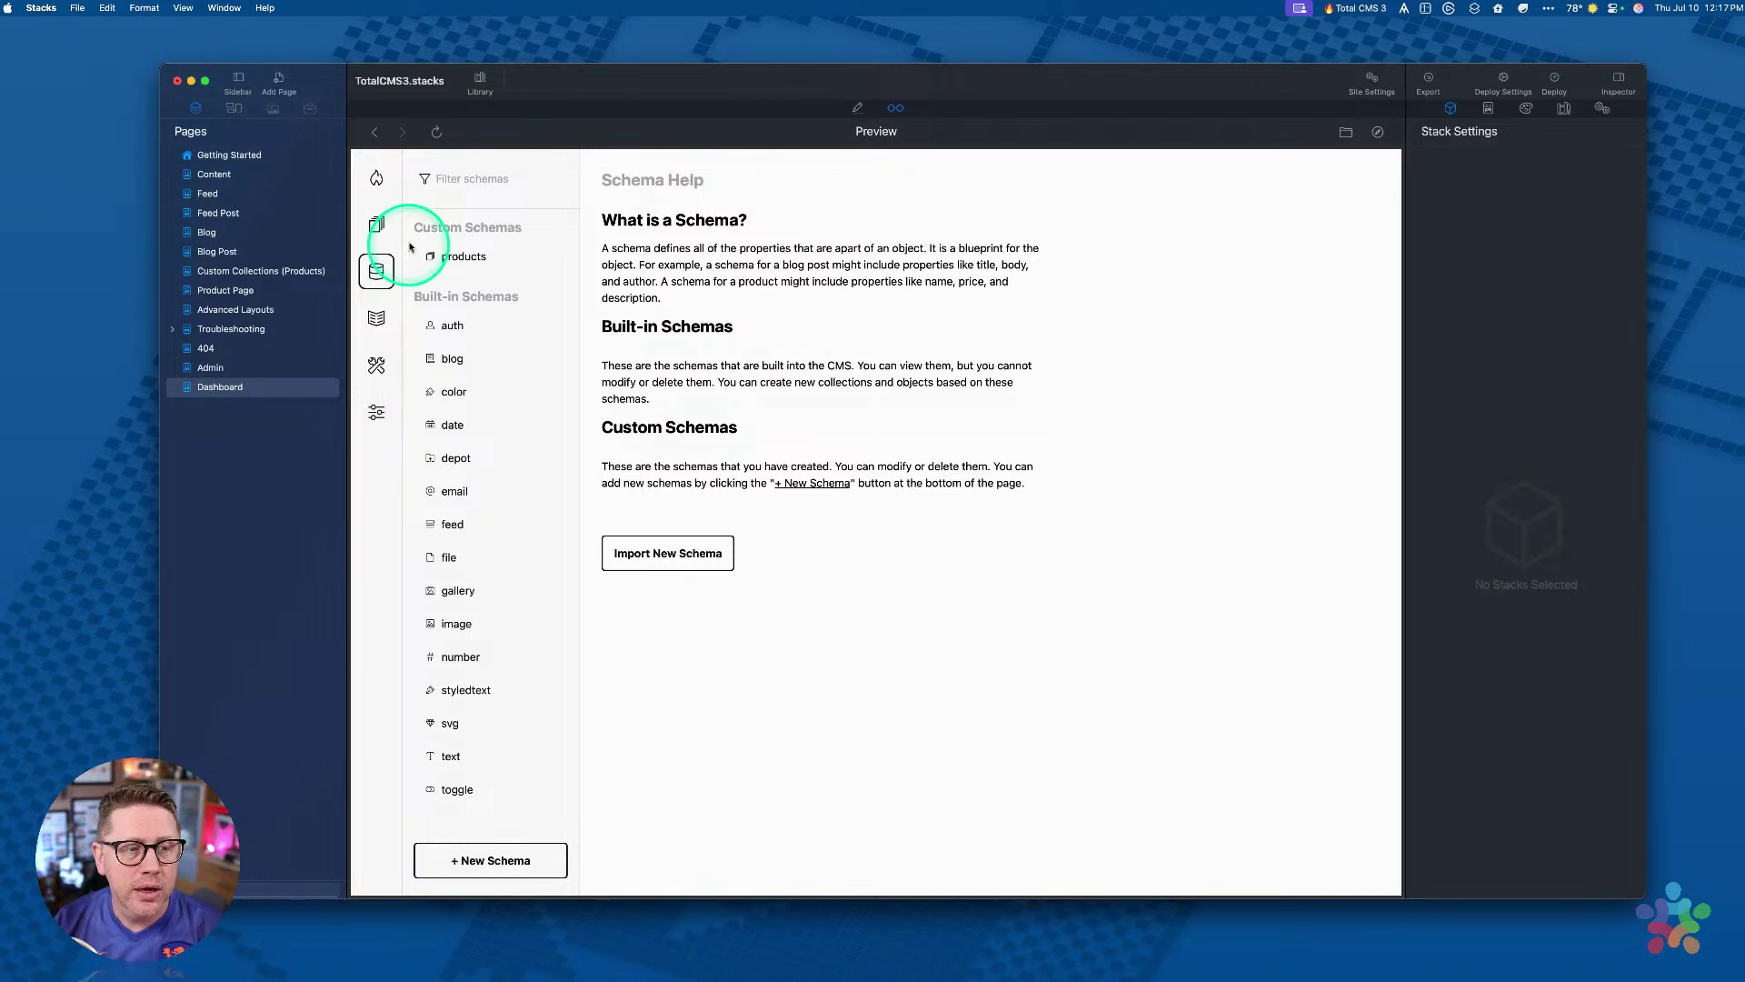
click(461, 258)
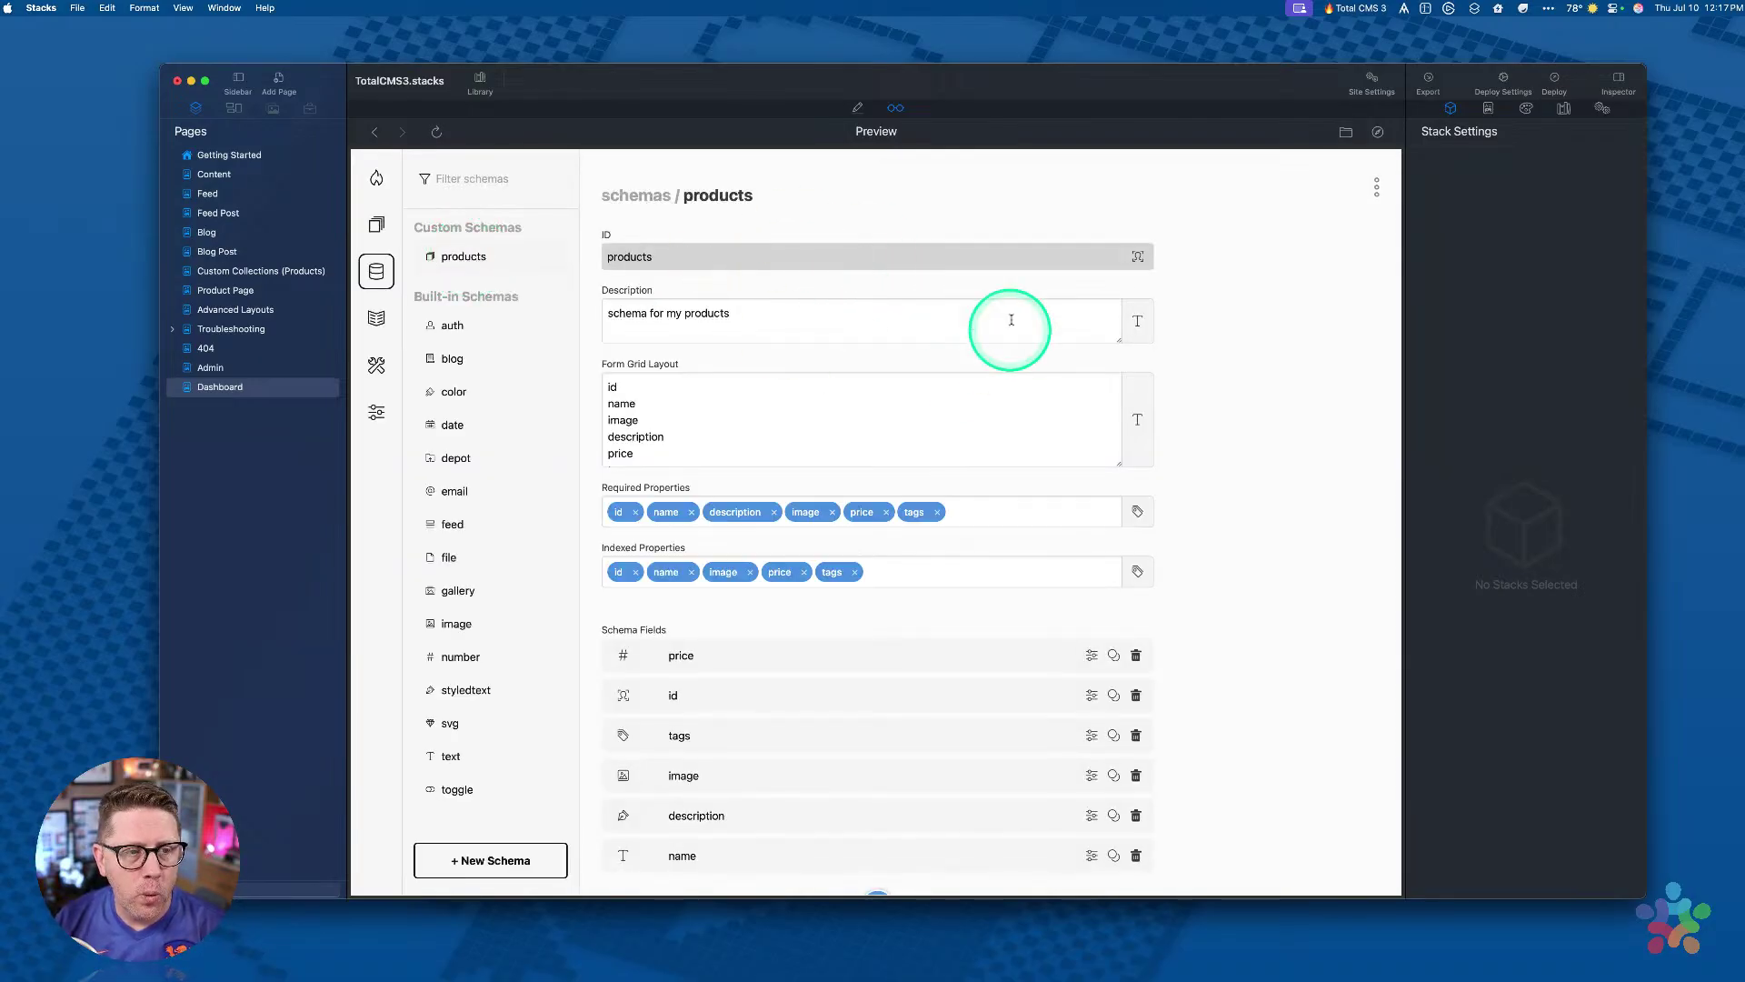
scroll(936, 354, down, 2)
scroll(948, 398, up, 2)
scroll(947, 393, down, 1)
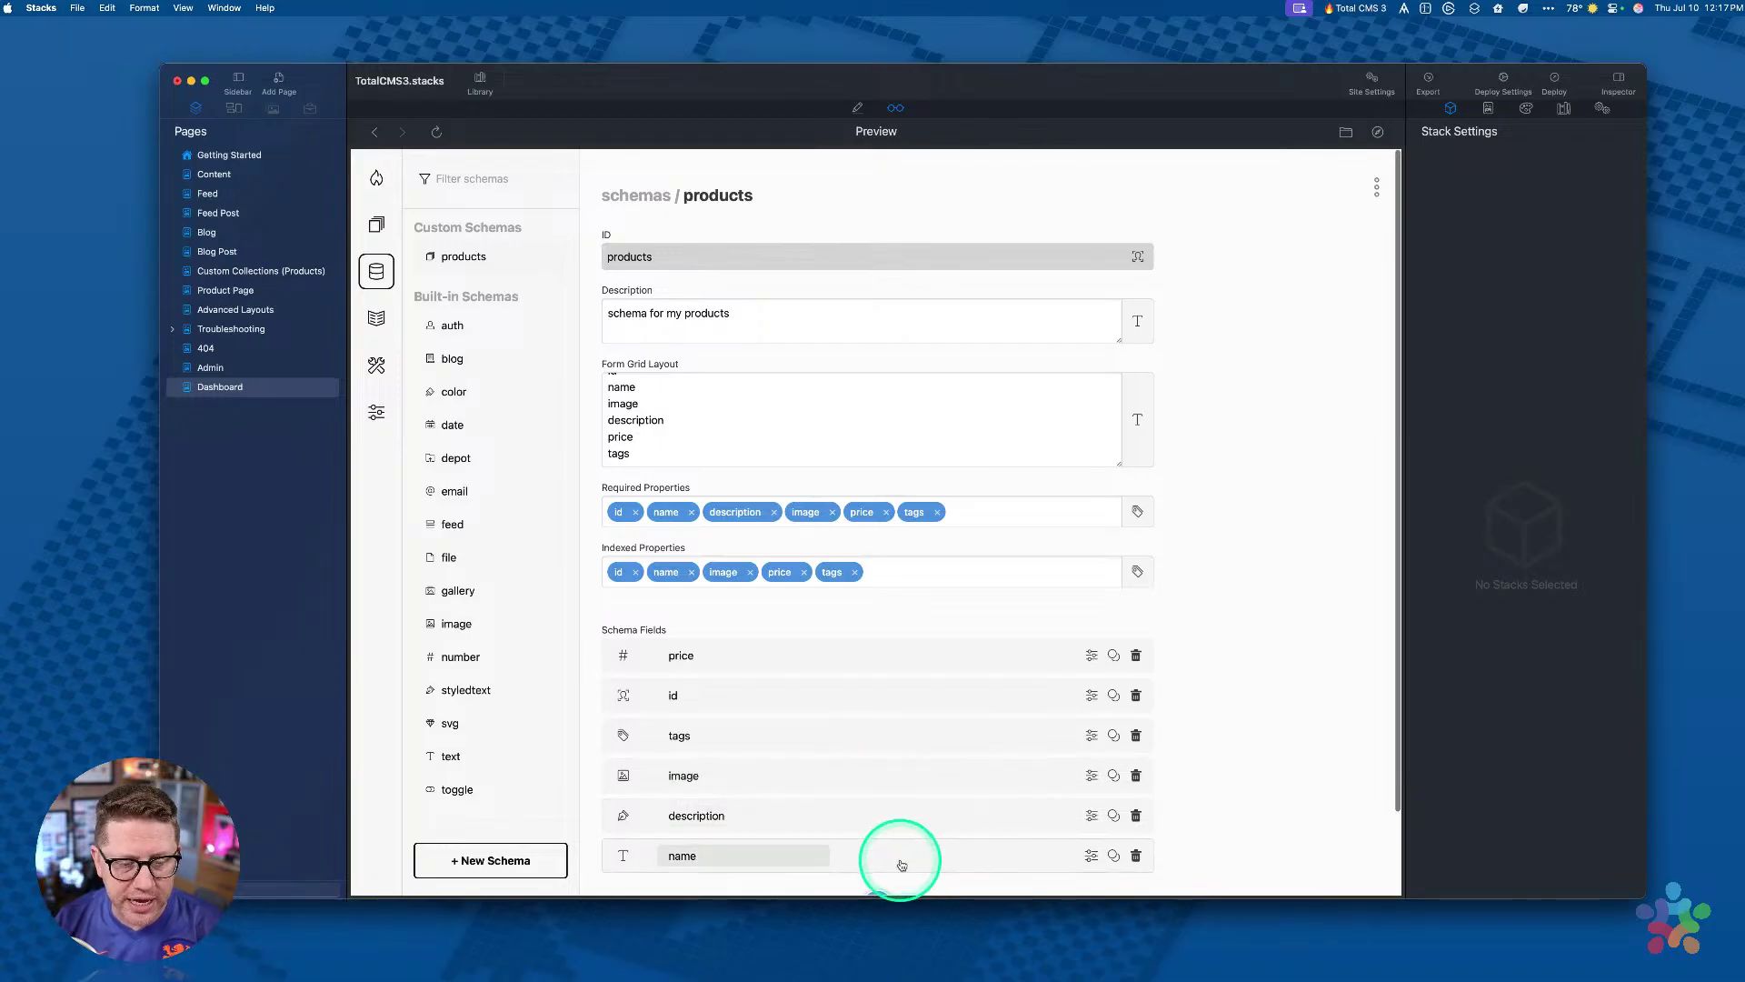
scroll(899, 863, down, 2)
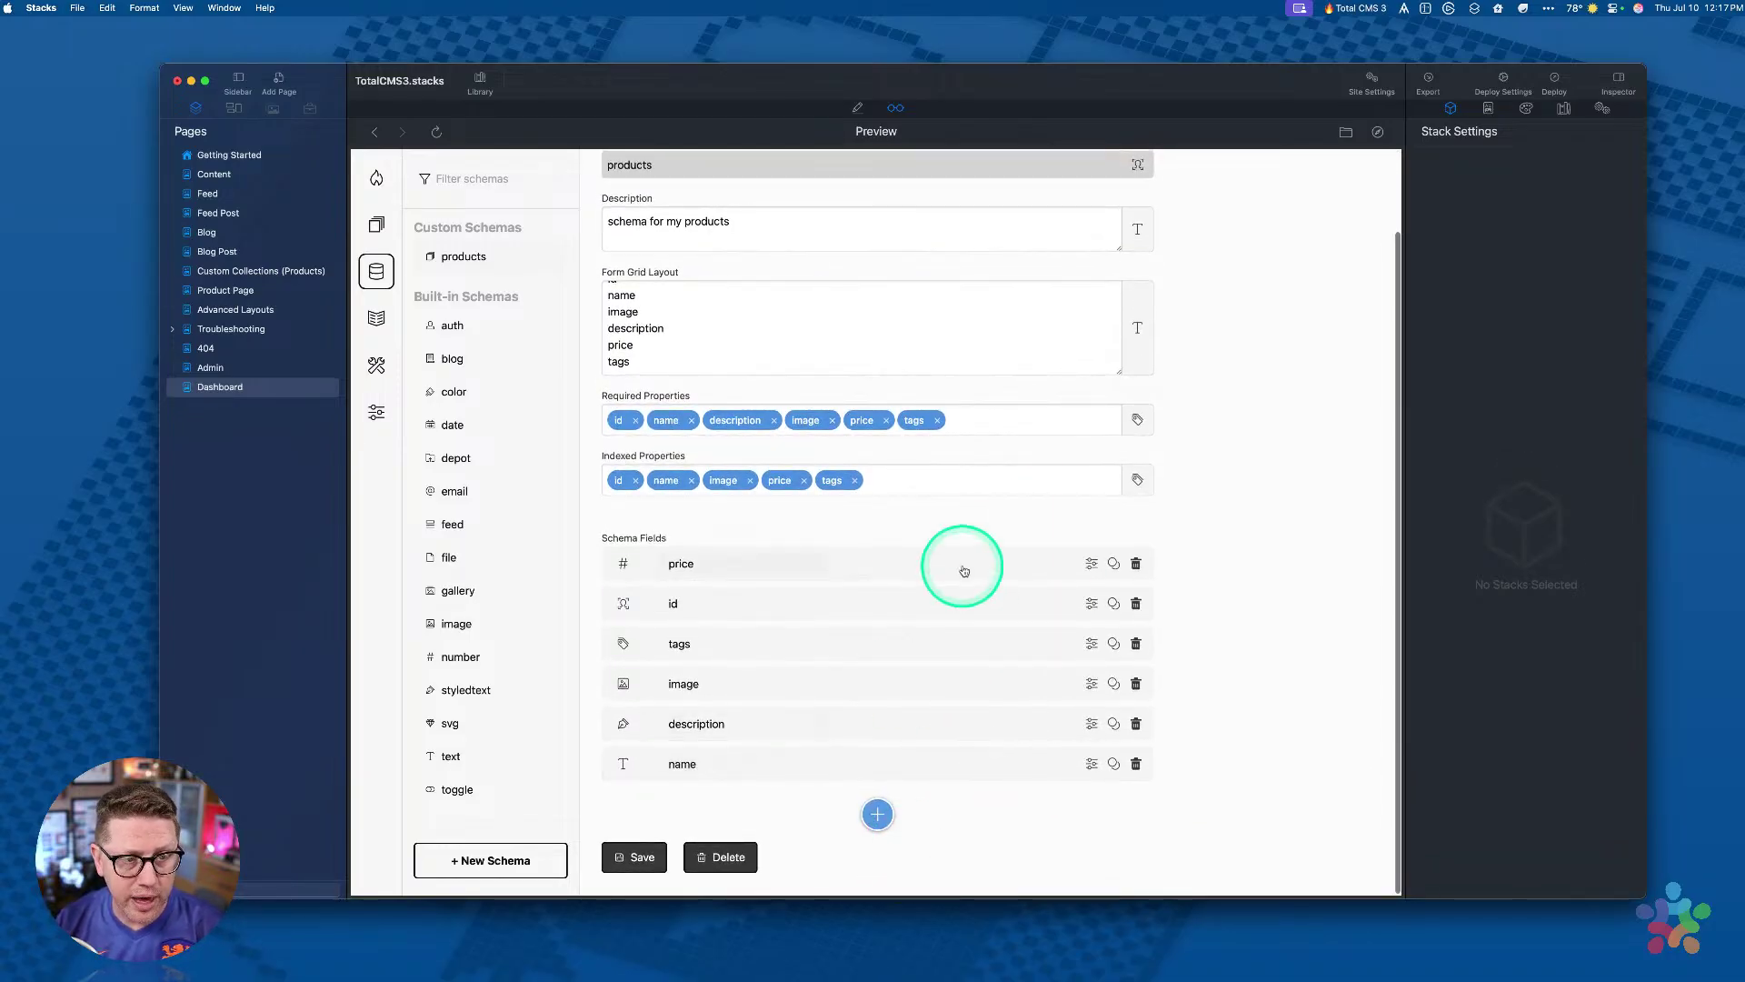
scroll(964, 565, up, 2)
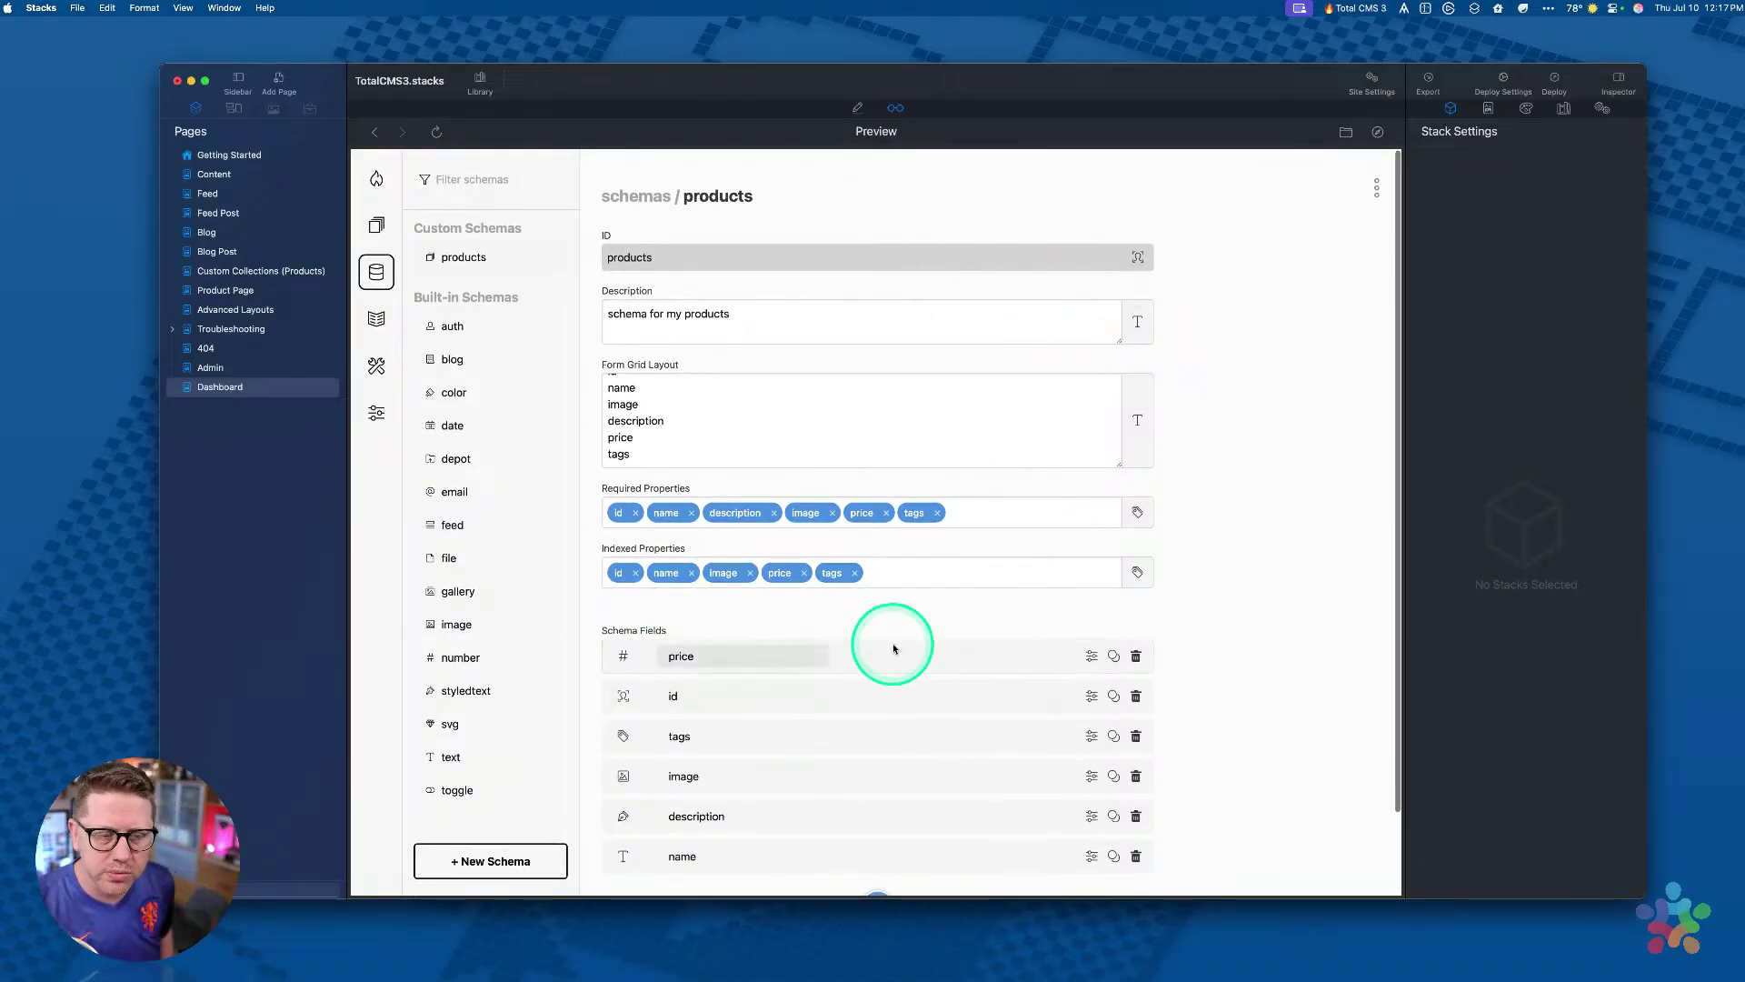
scroll(891, 650, down, 2)
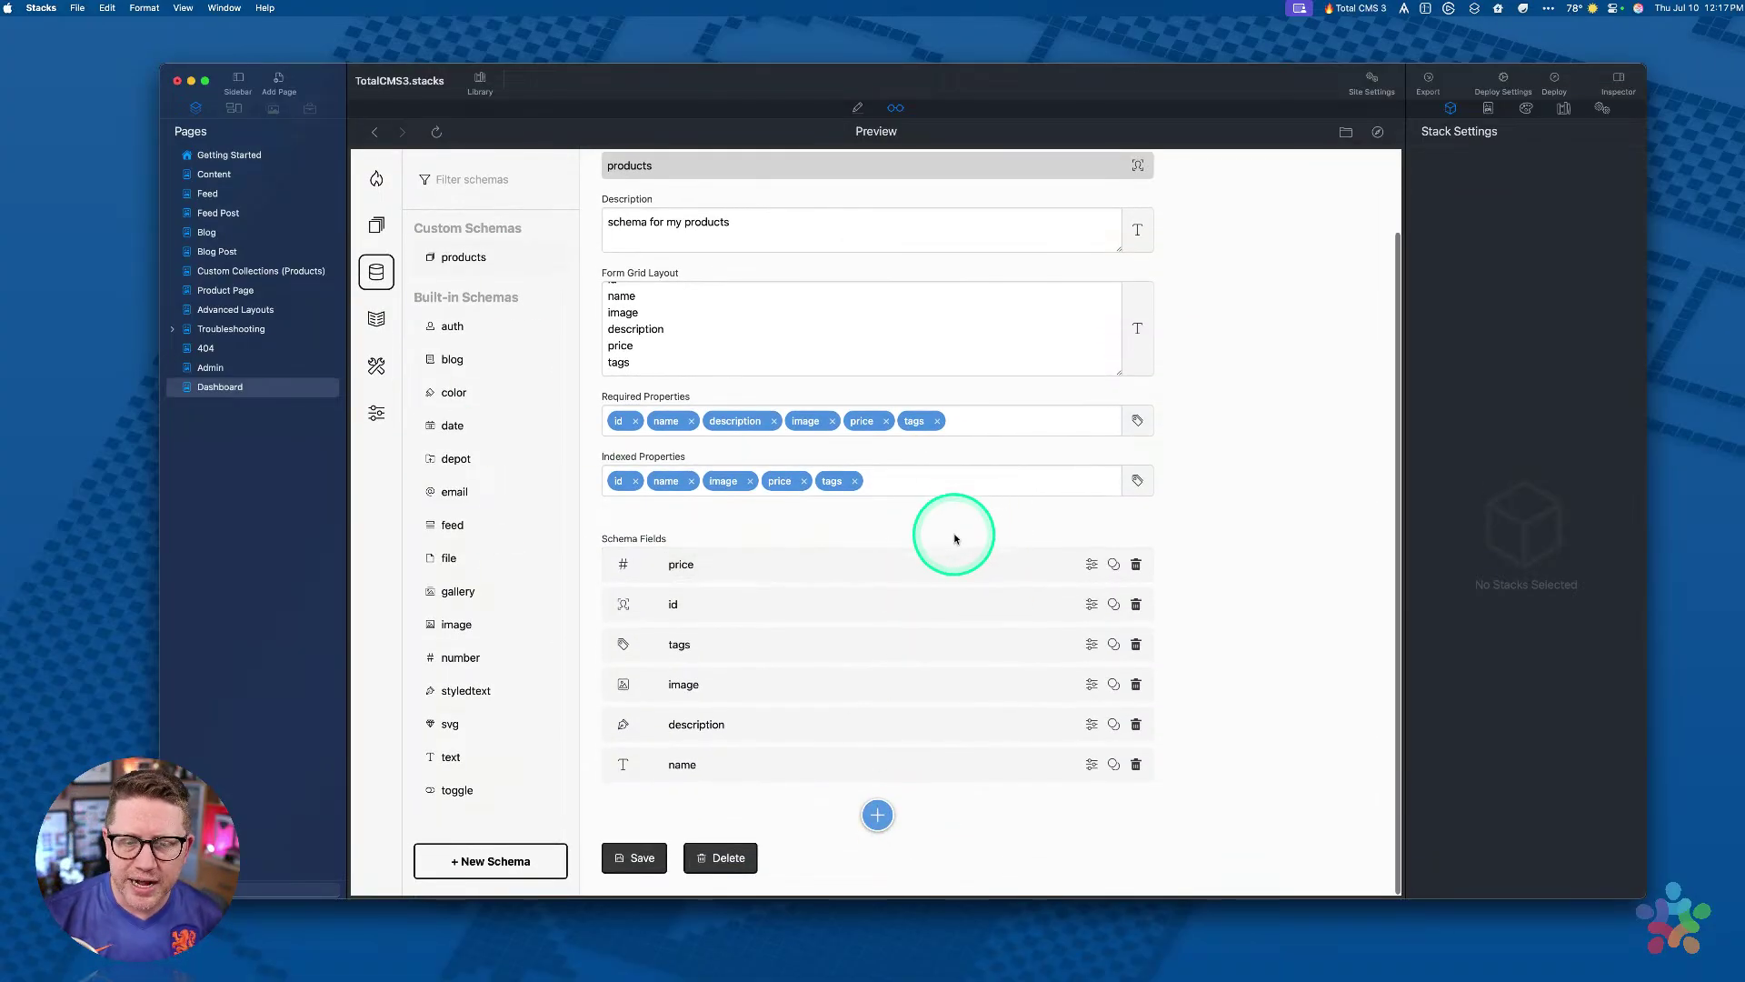
scroll(917, 751, up, 1)
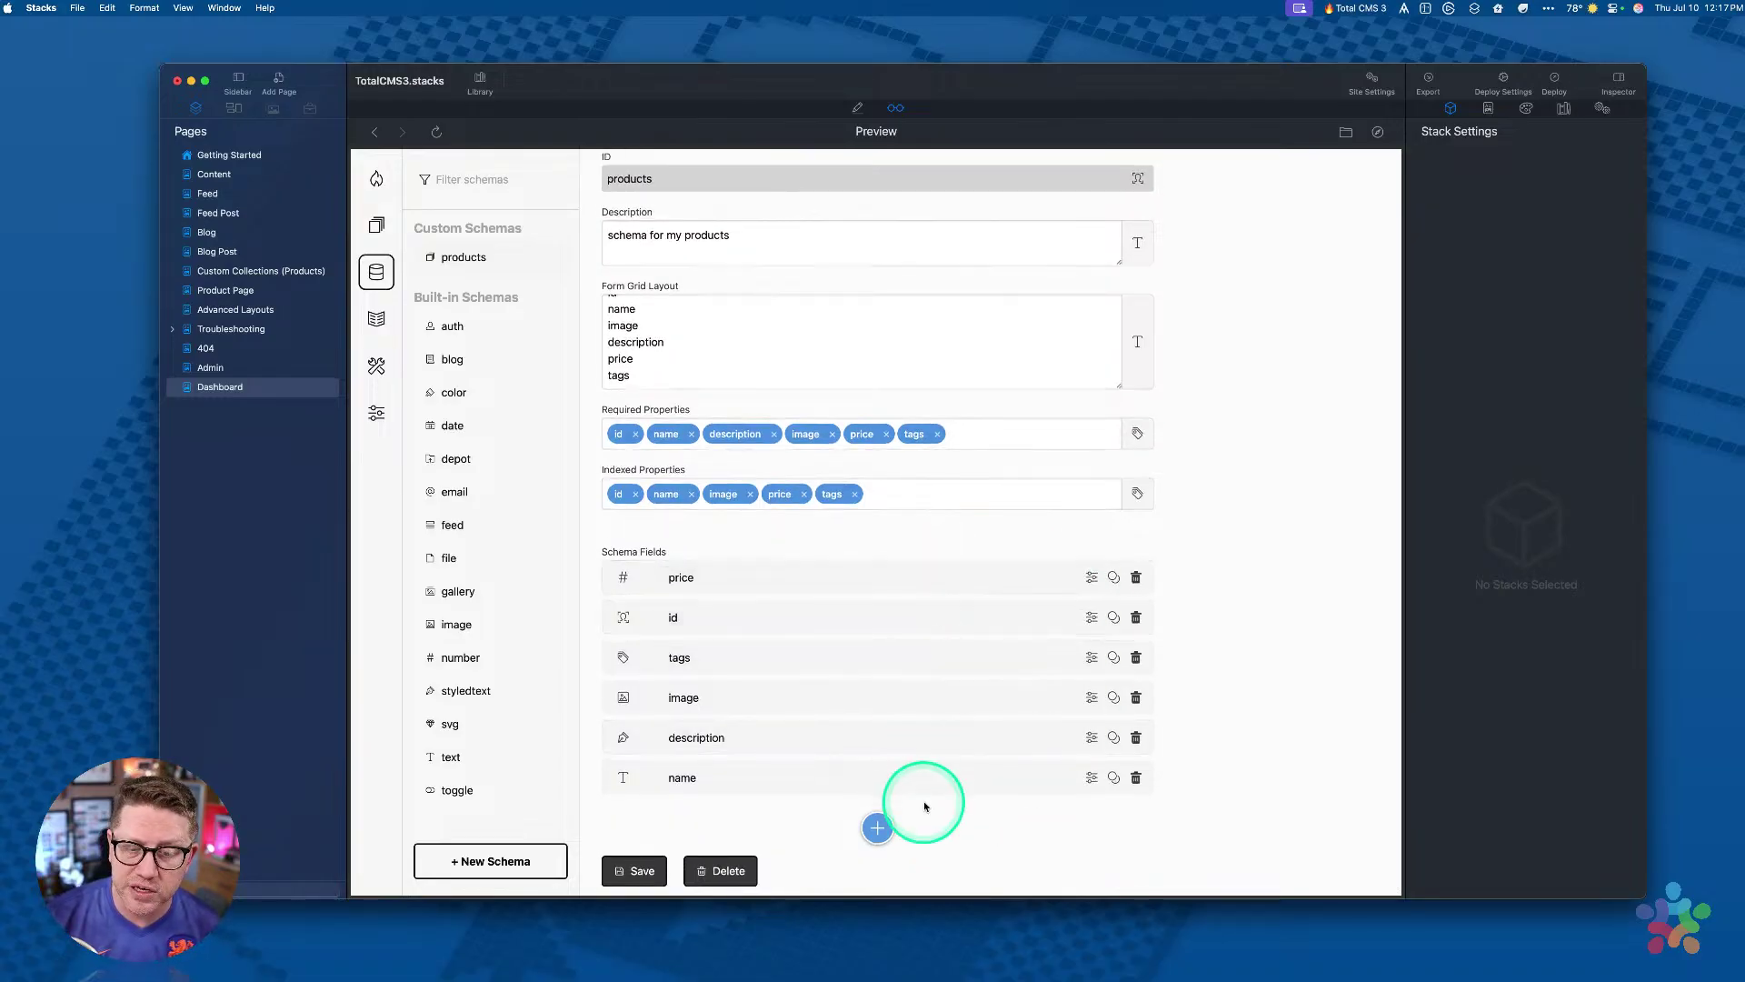
scroll(1189, 522, up, 2)
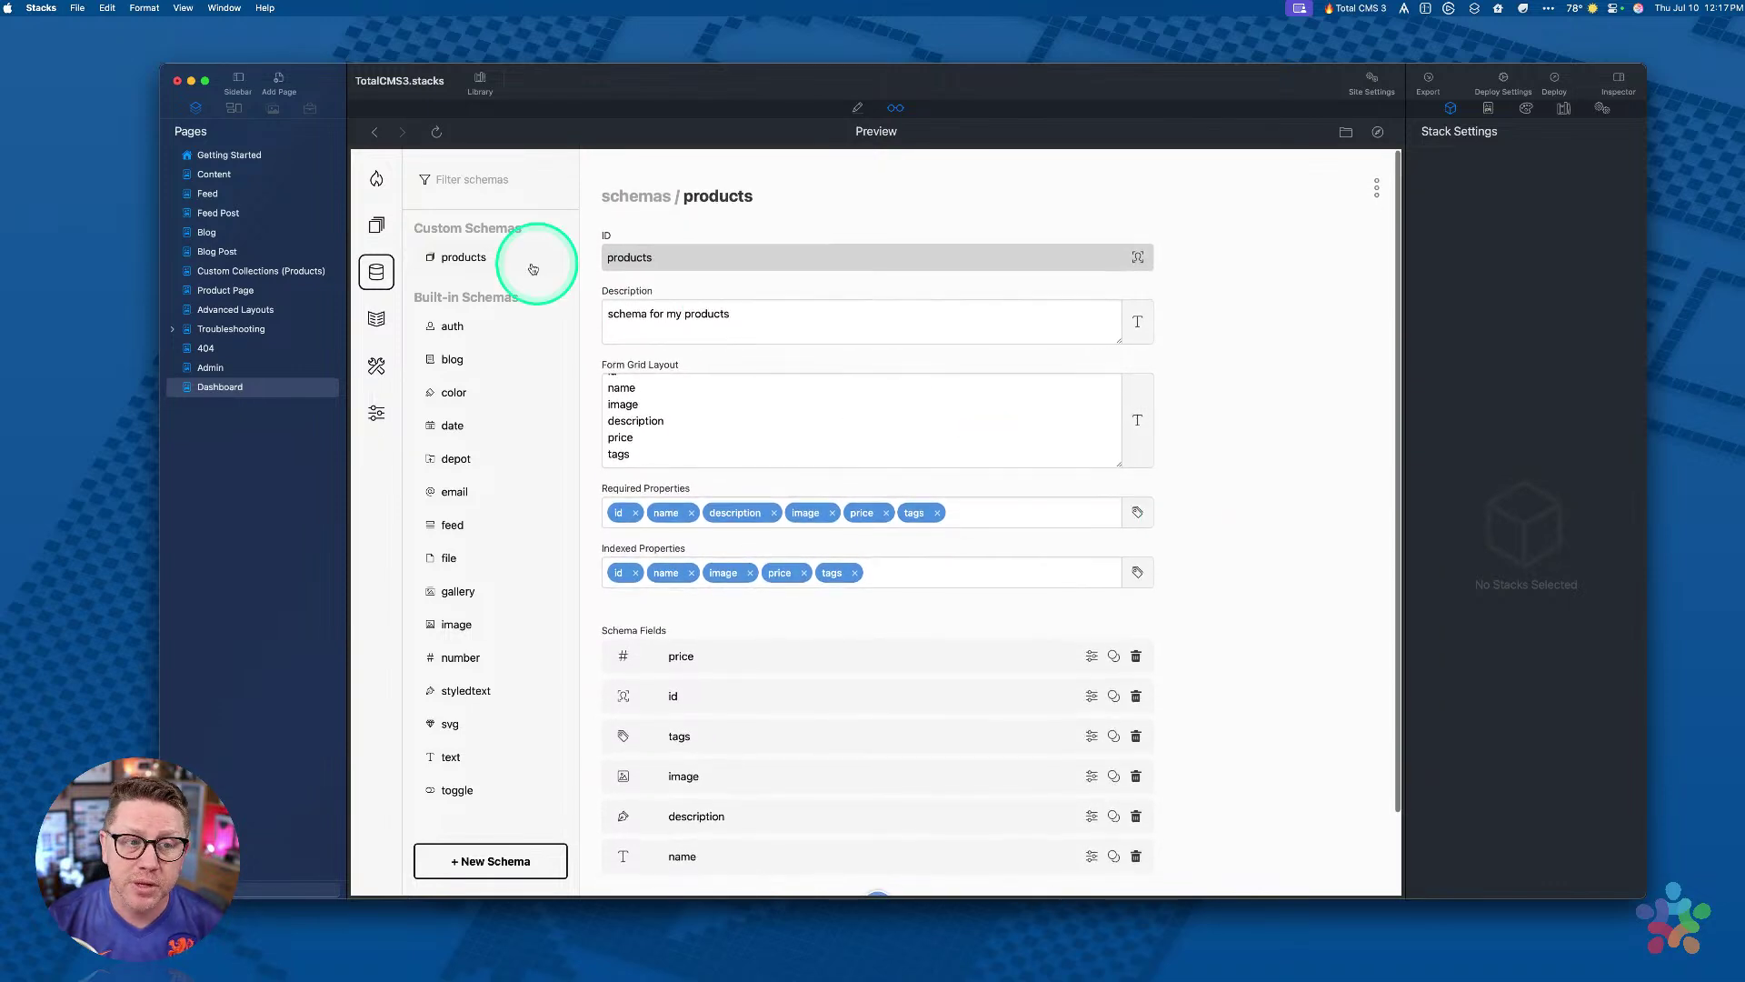
Step: Open the Products collection and its first product
click(378, 226)
click(452, 260)
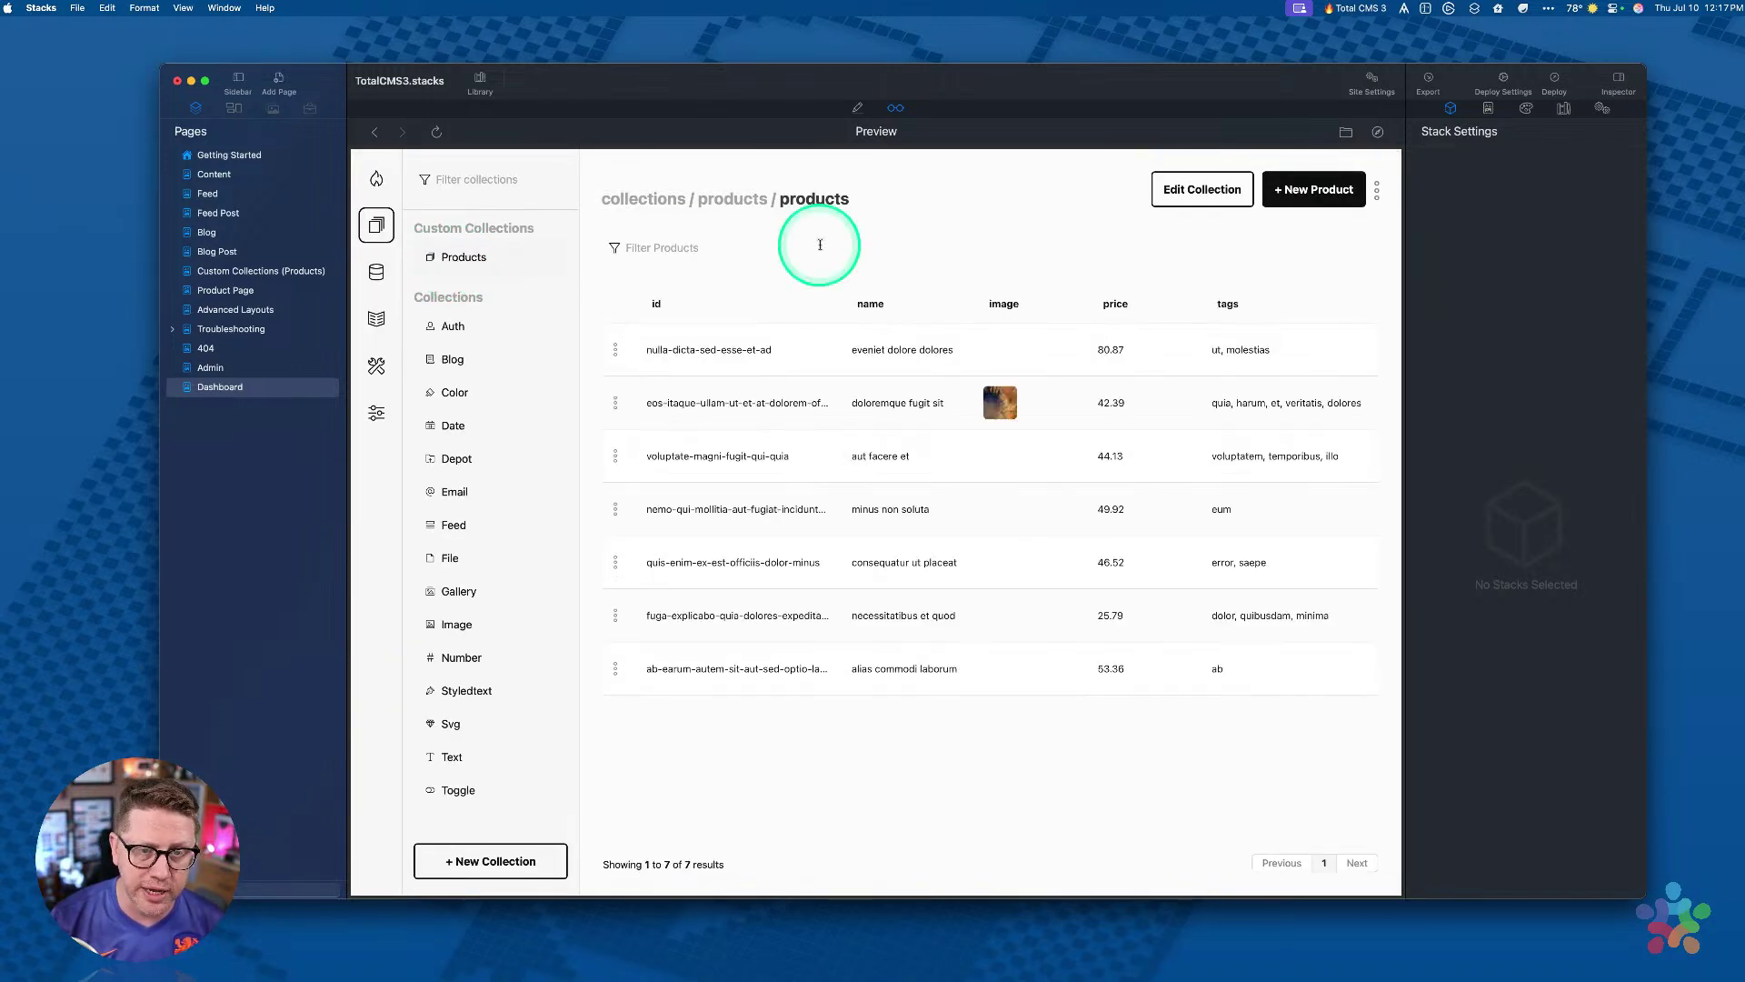
click(795, 347)
scroll(1097, 423, down, 3)
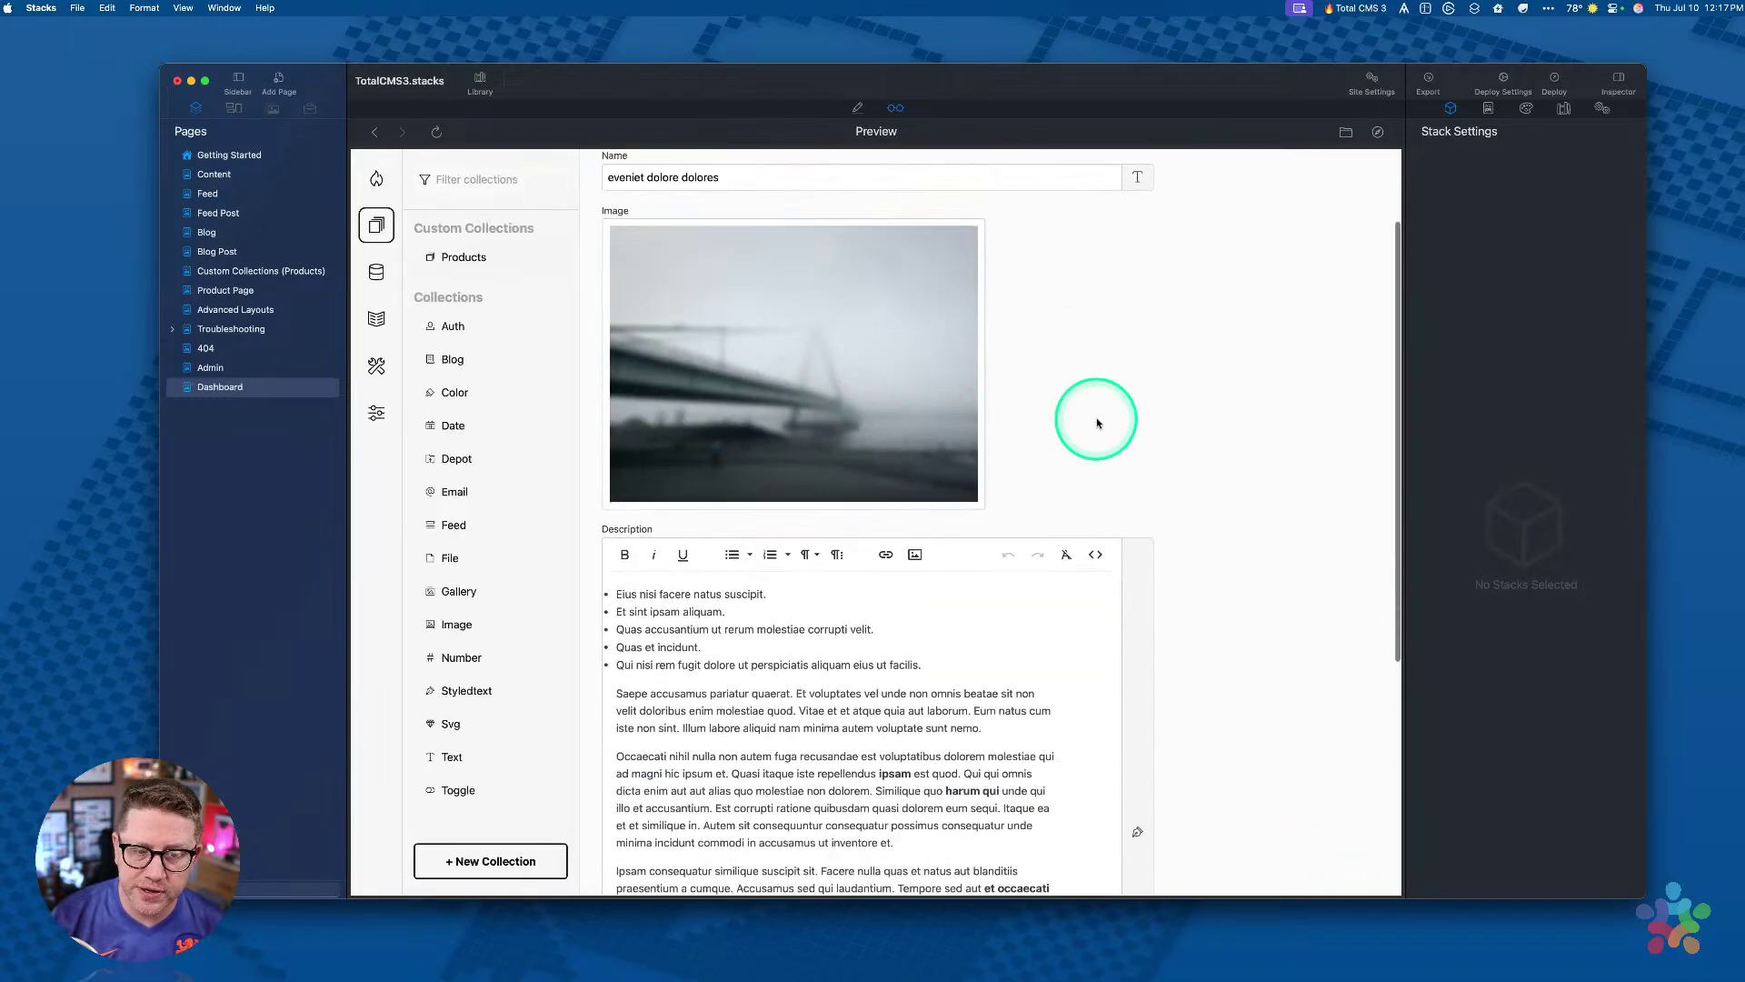
scroll(1153, 373, up, 3)
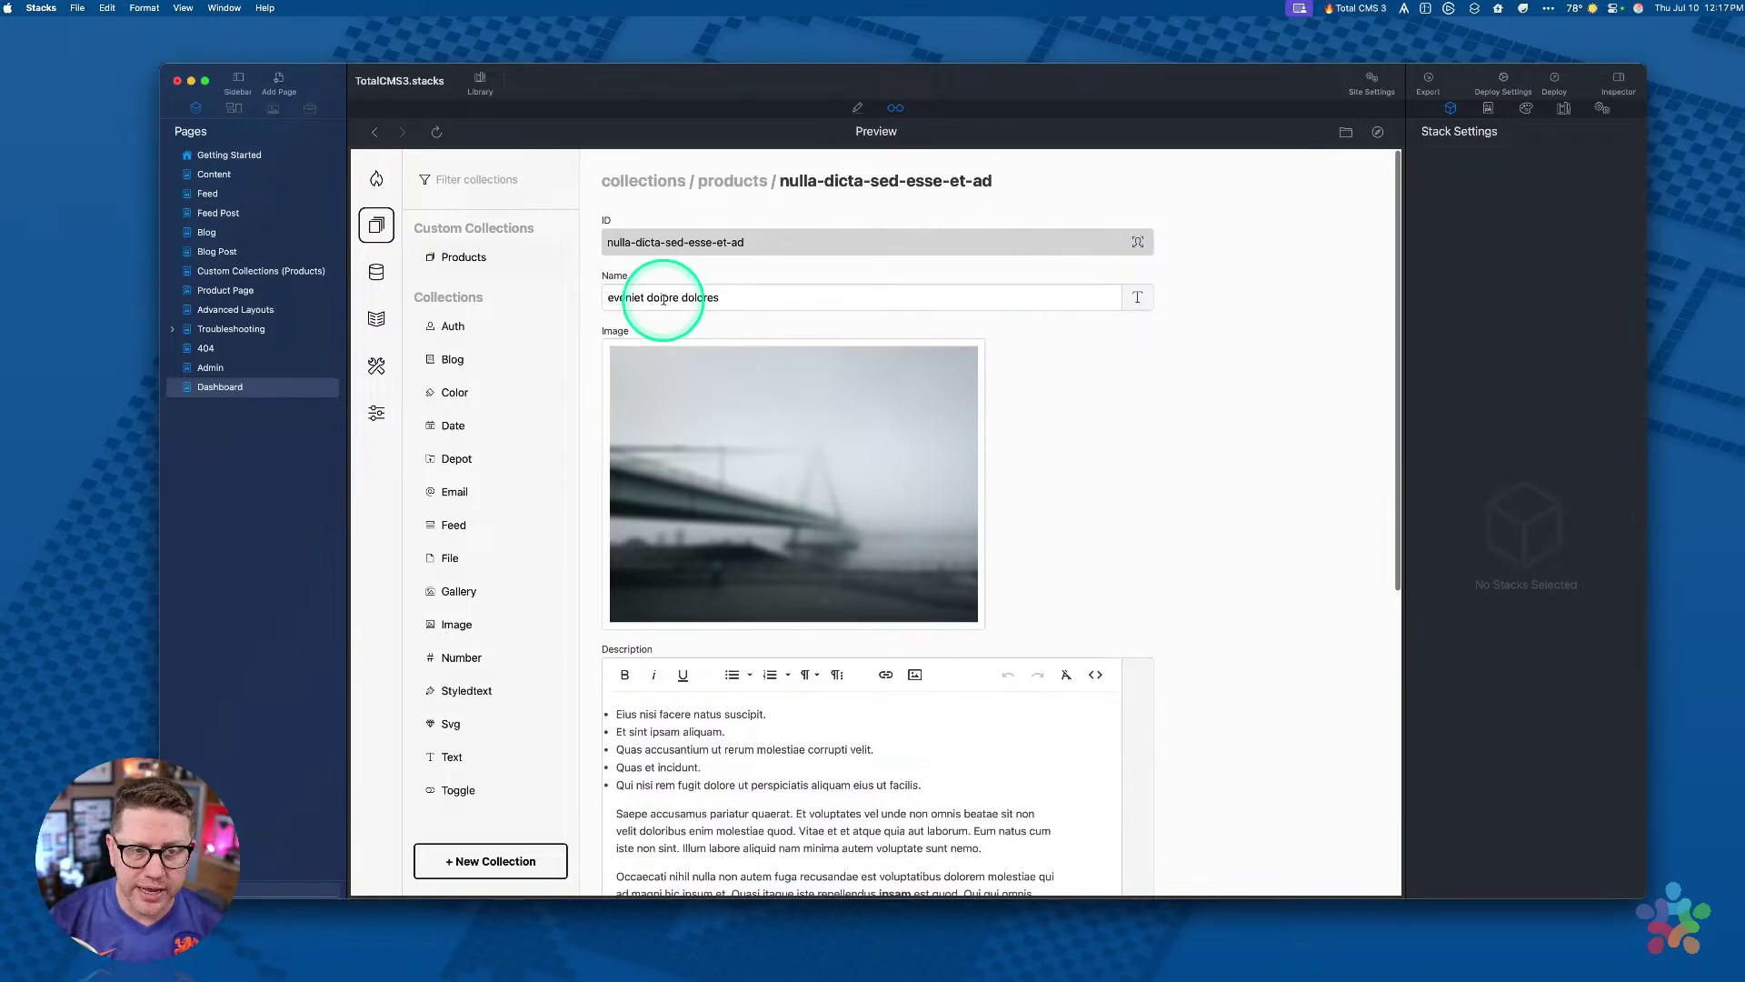
scroll(713, 467, down, 4)
scroll(1246, 585, down, 3)
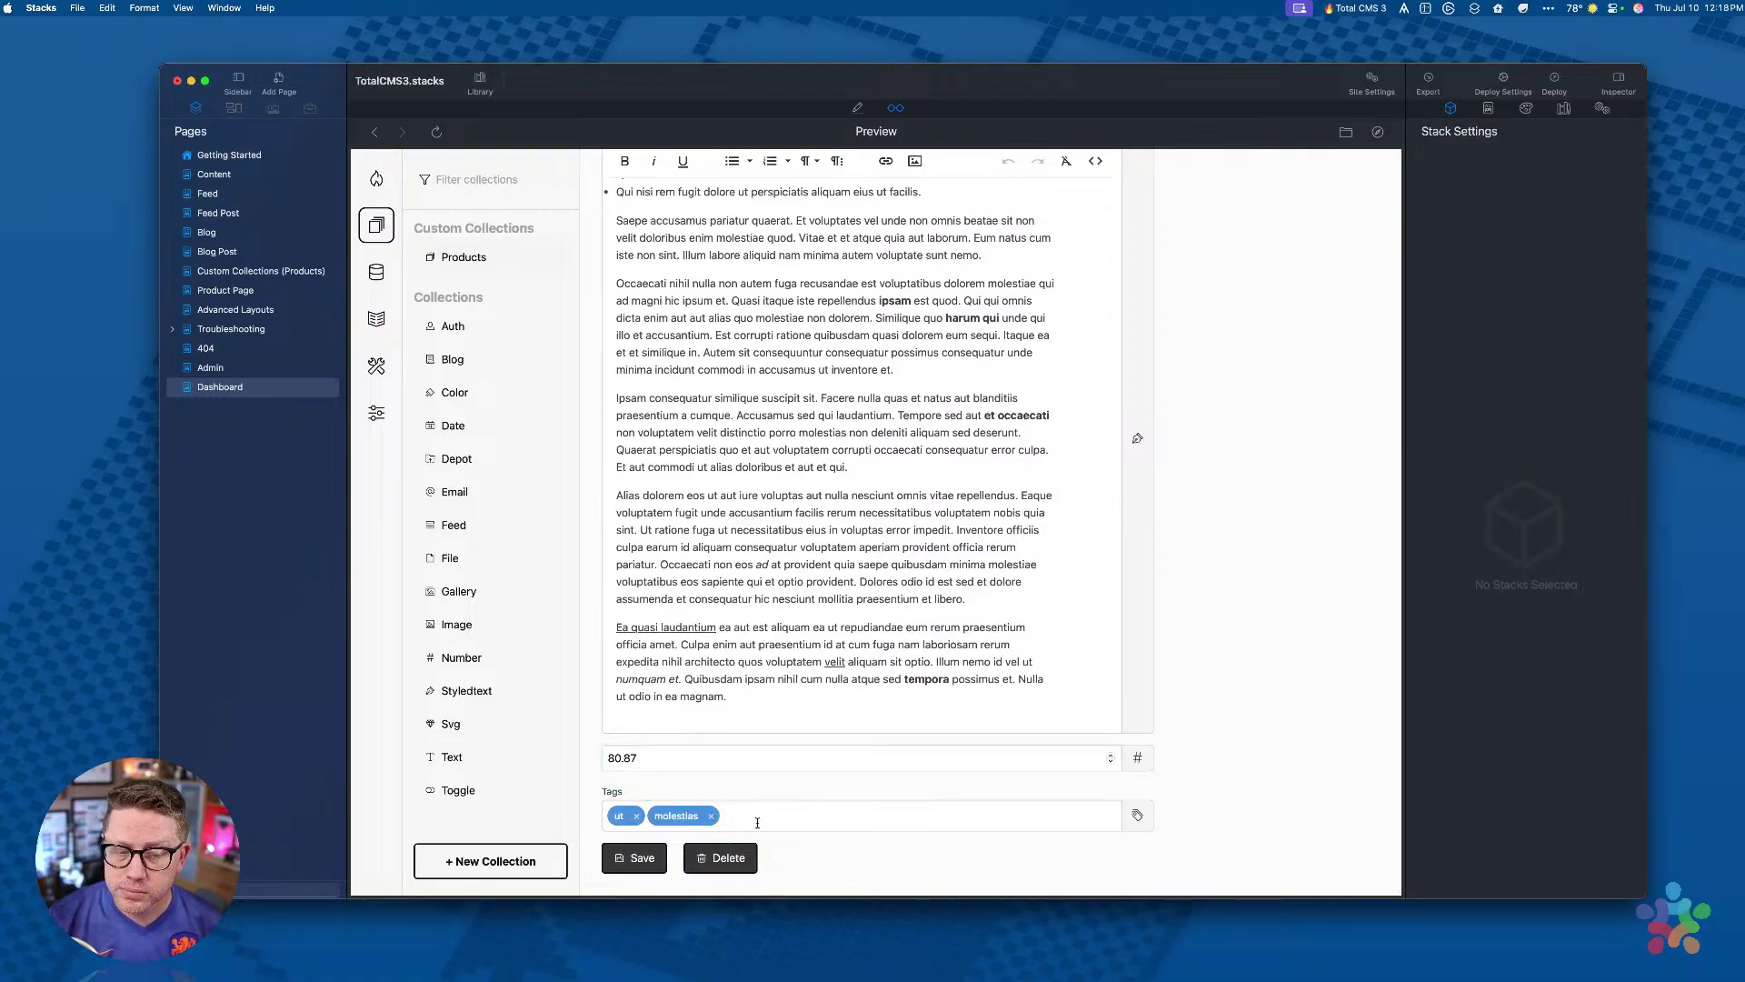
scroll(1239, 685, up, 8)
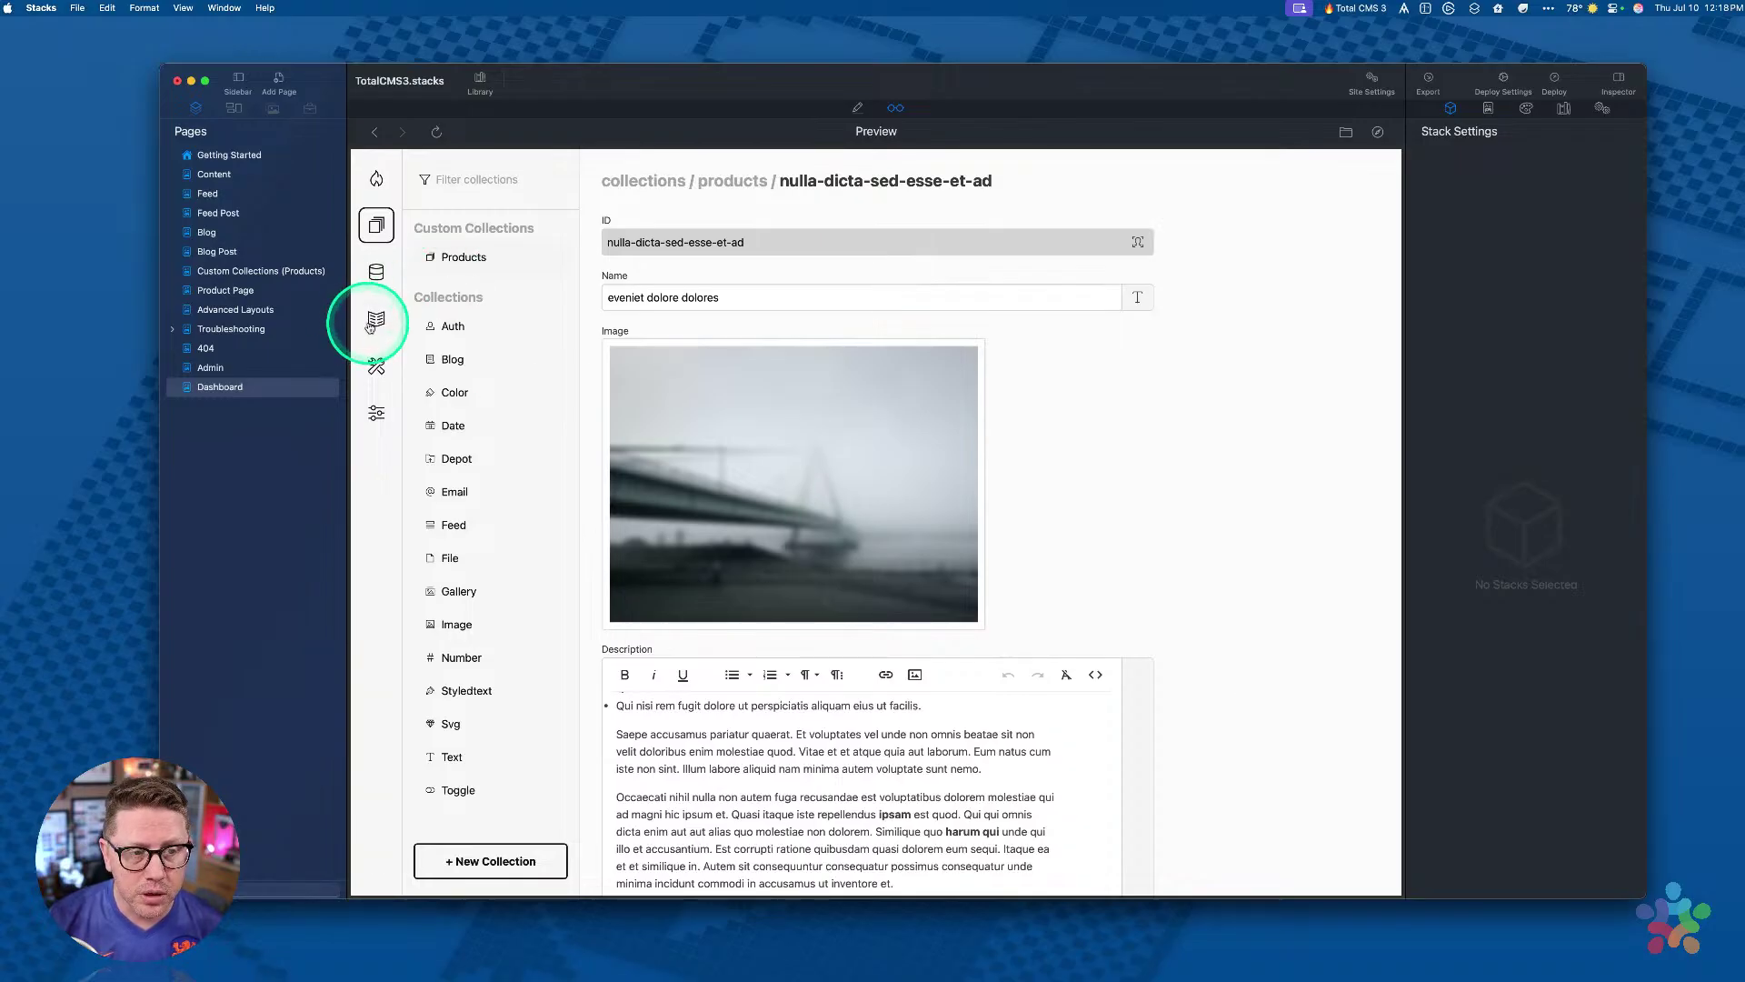
Step: Check the products schema, then show the Total CMS Documentation in the dashboard preview
click(375, 272)
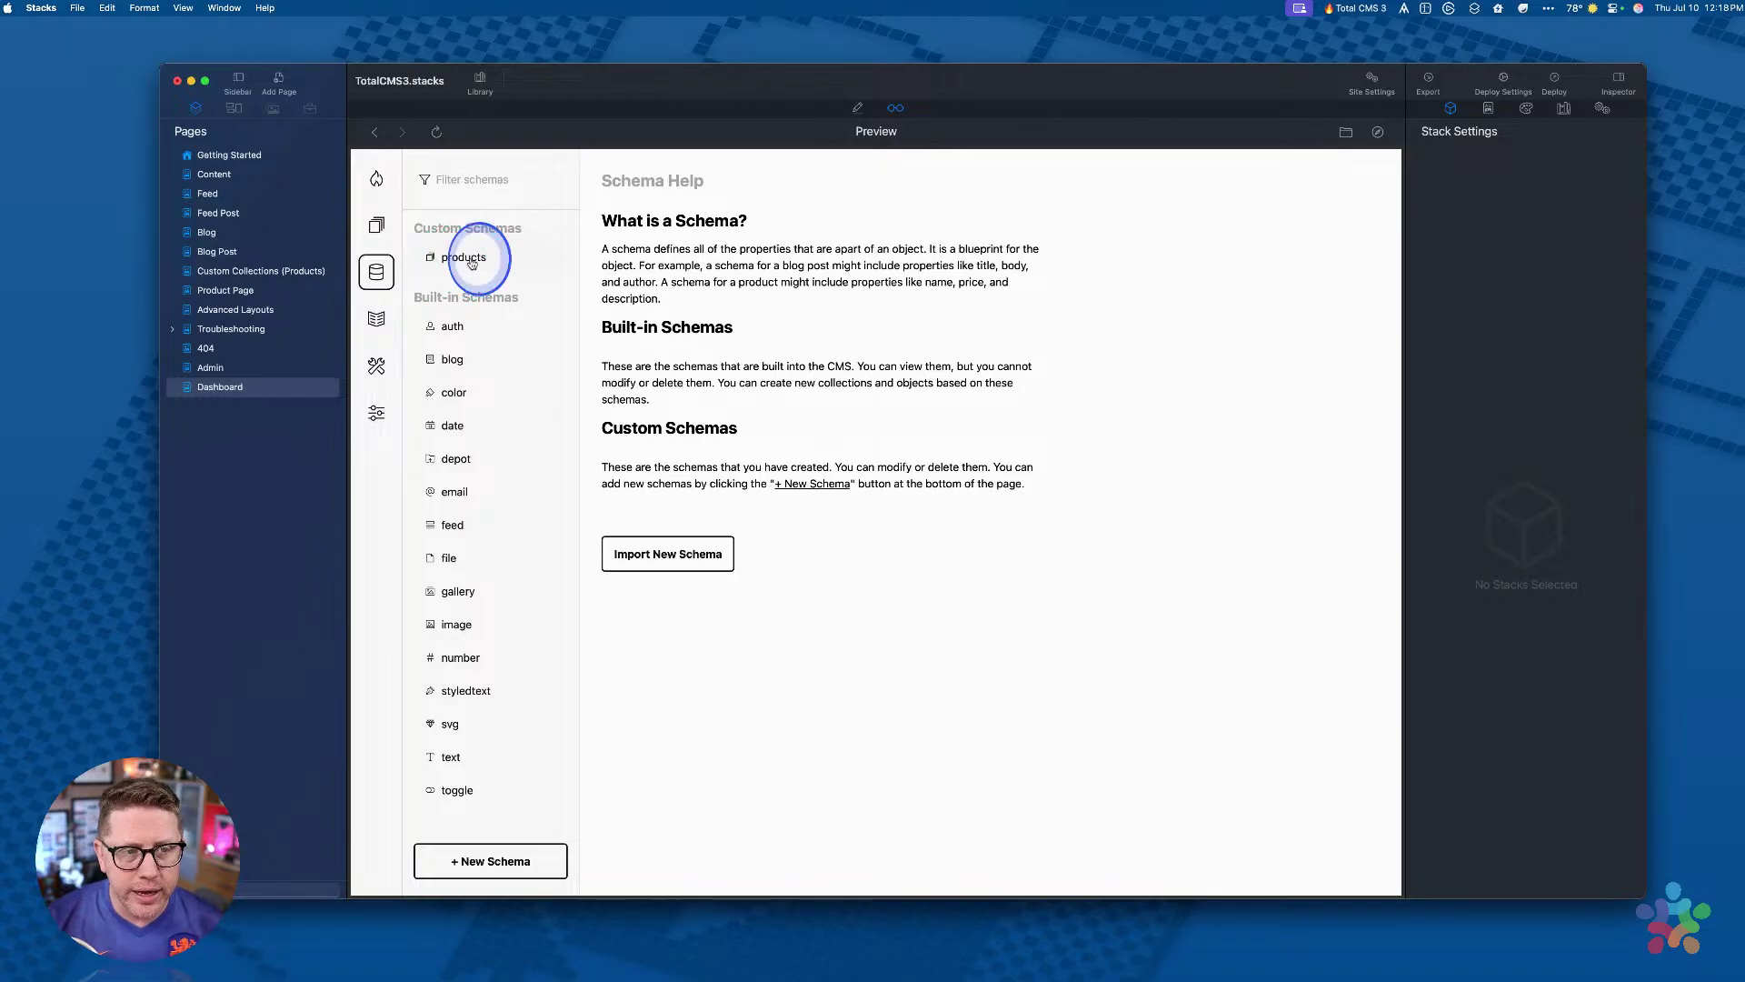
click(472, 262)
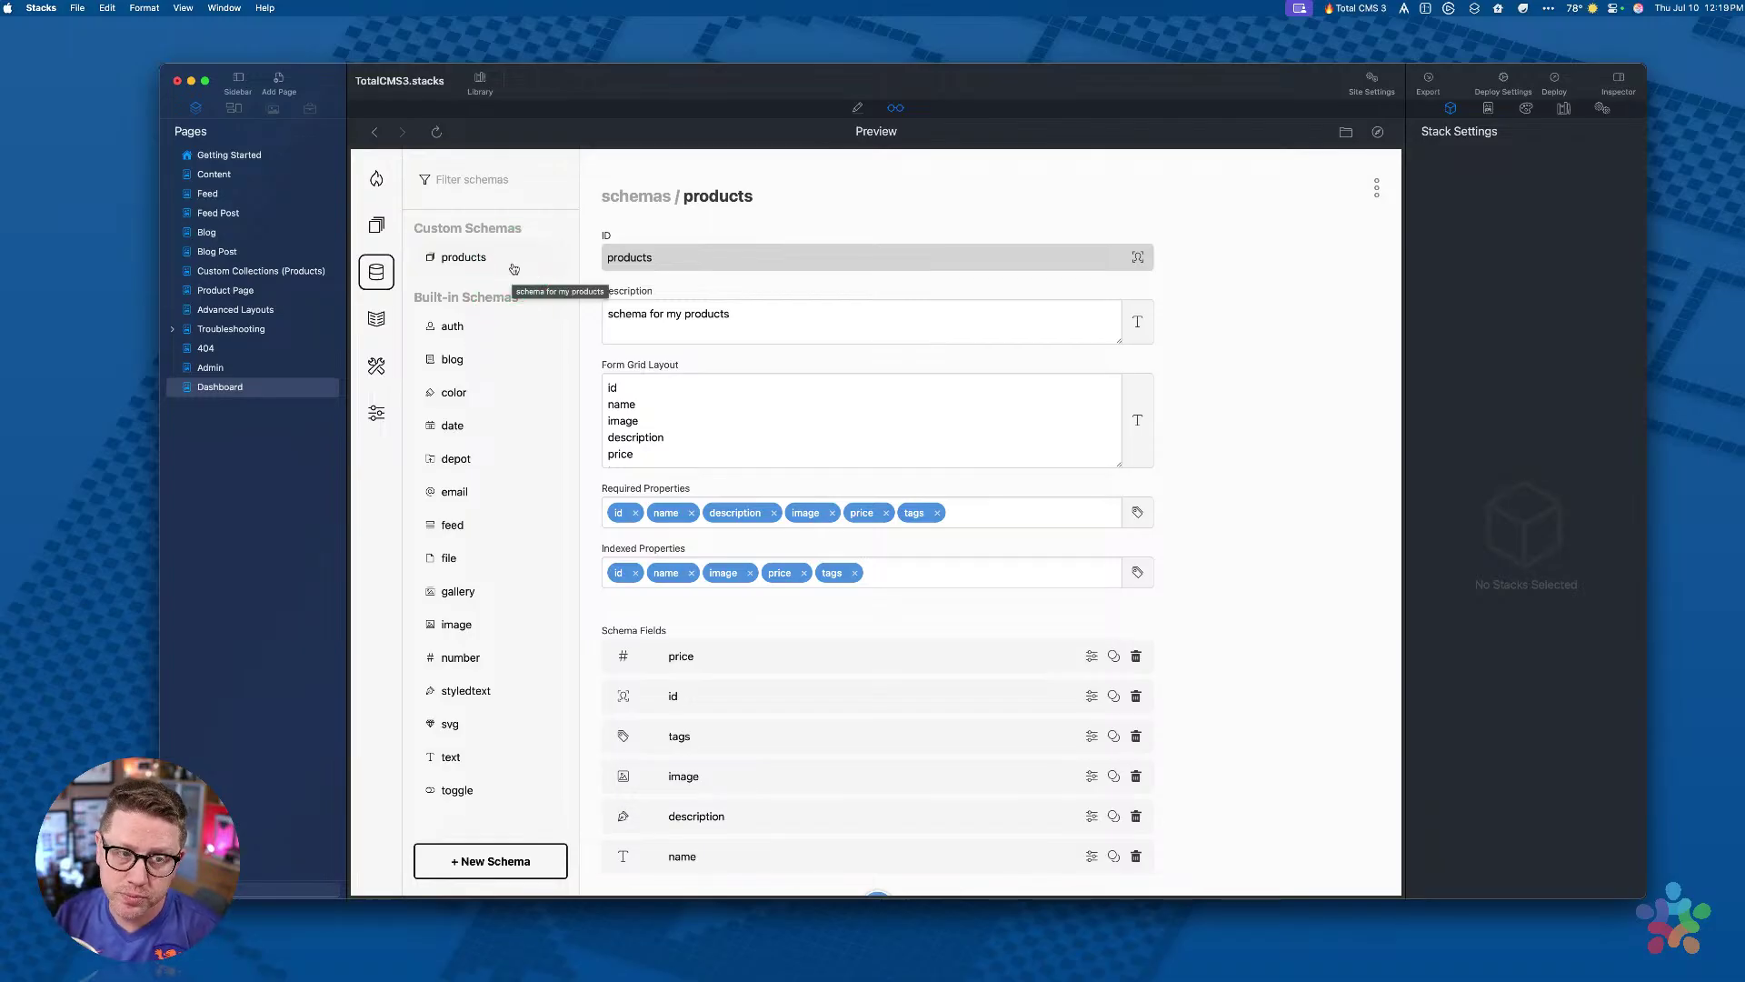
click(370, 225)
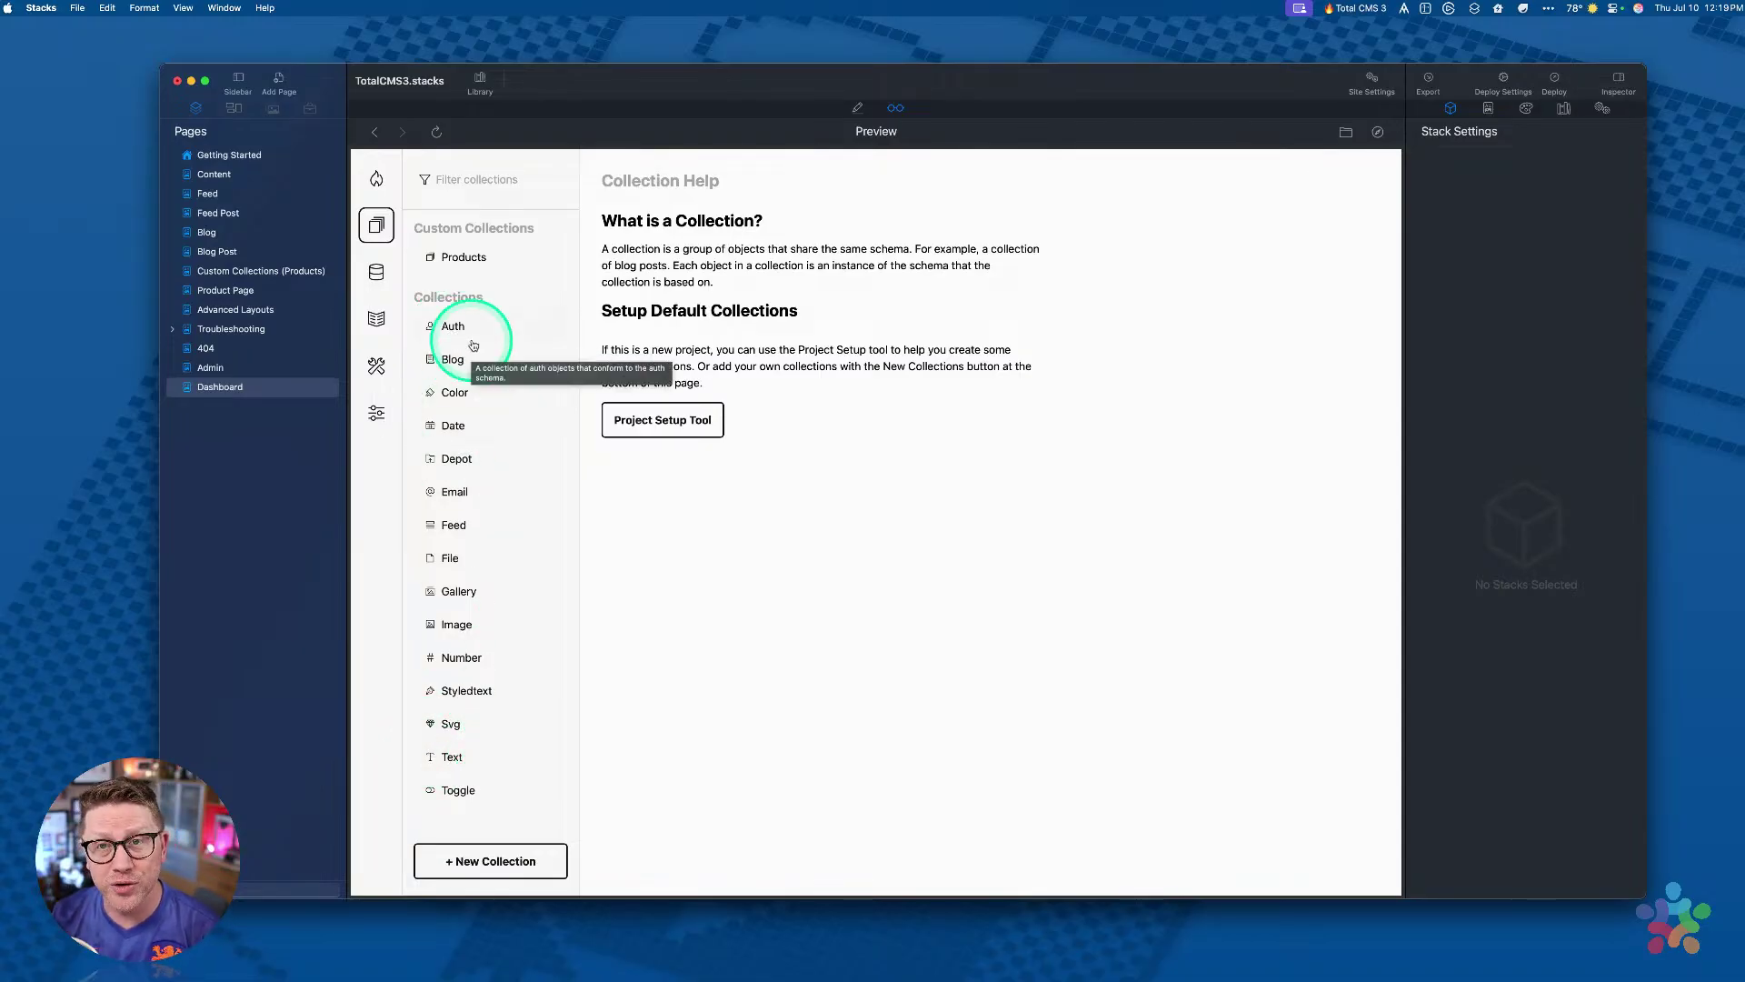
click(376, 318)
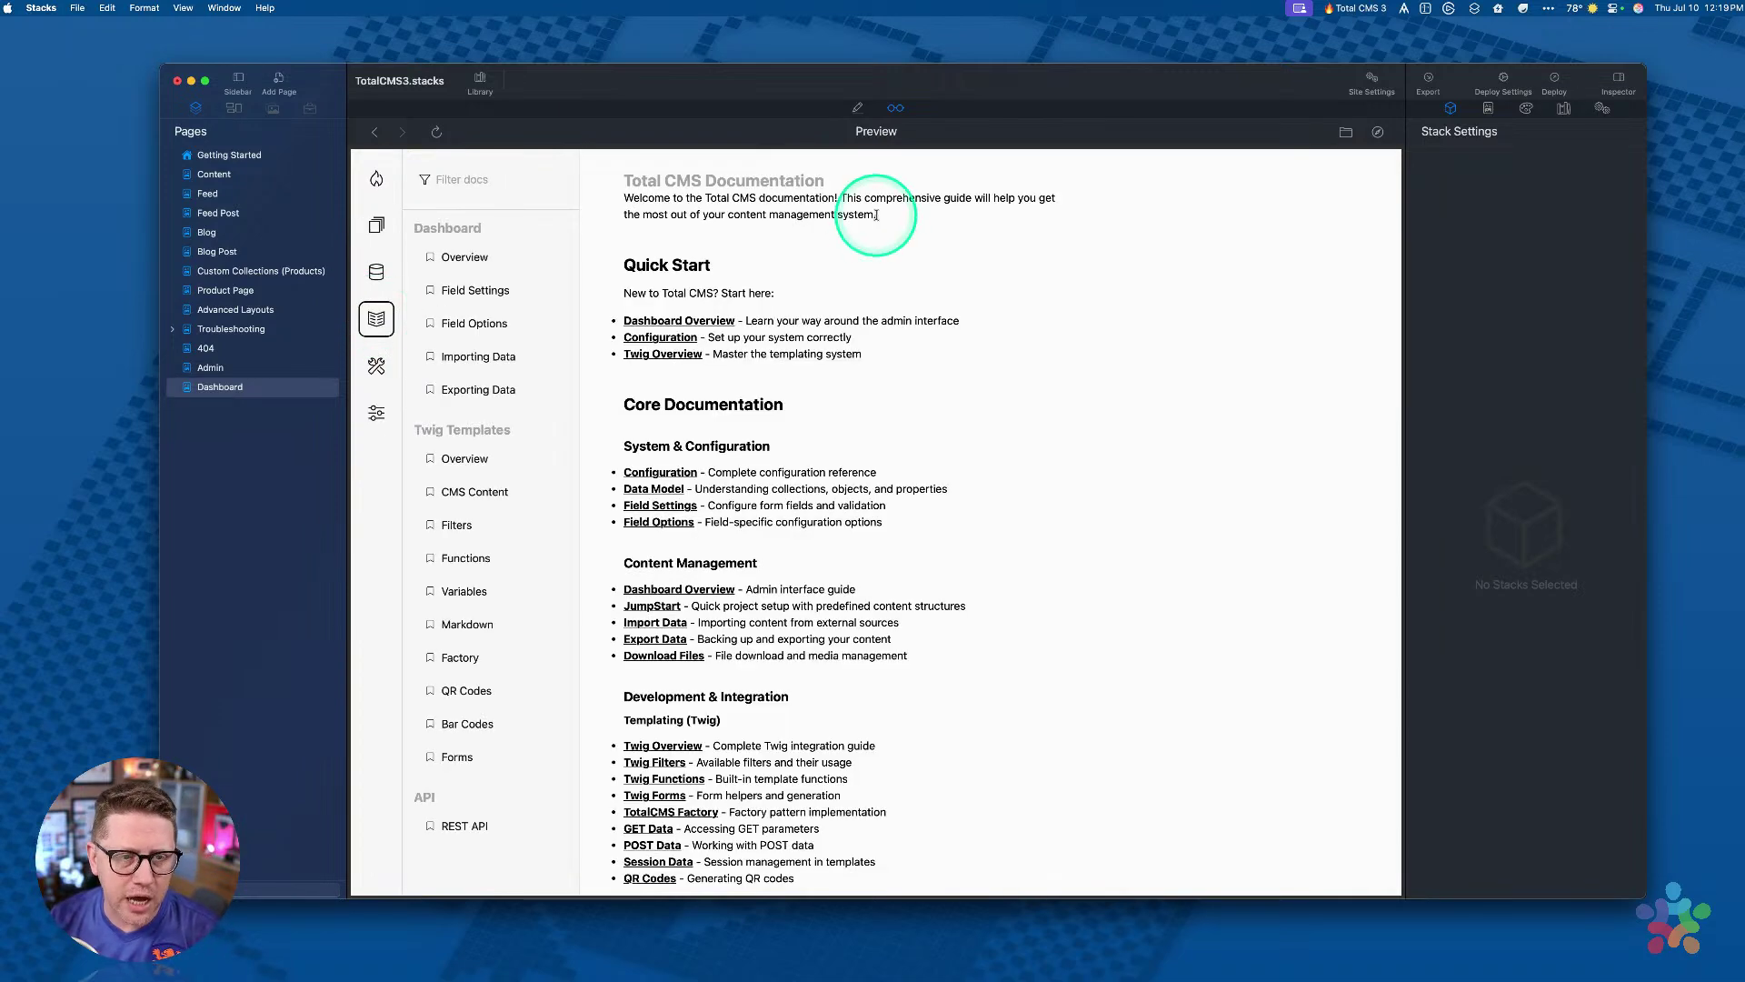
Step: Browse the Total CMS docs and open the Field Settings page
scroll(691, 509, down, 10)
scroll(637, 581, down, 5)
scroll(457, 464, down, 10)
scroll(460, 479, up, 10)
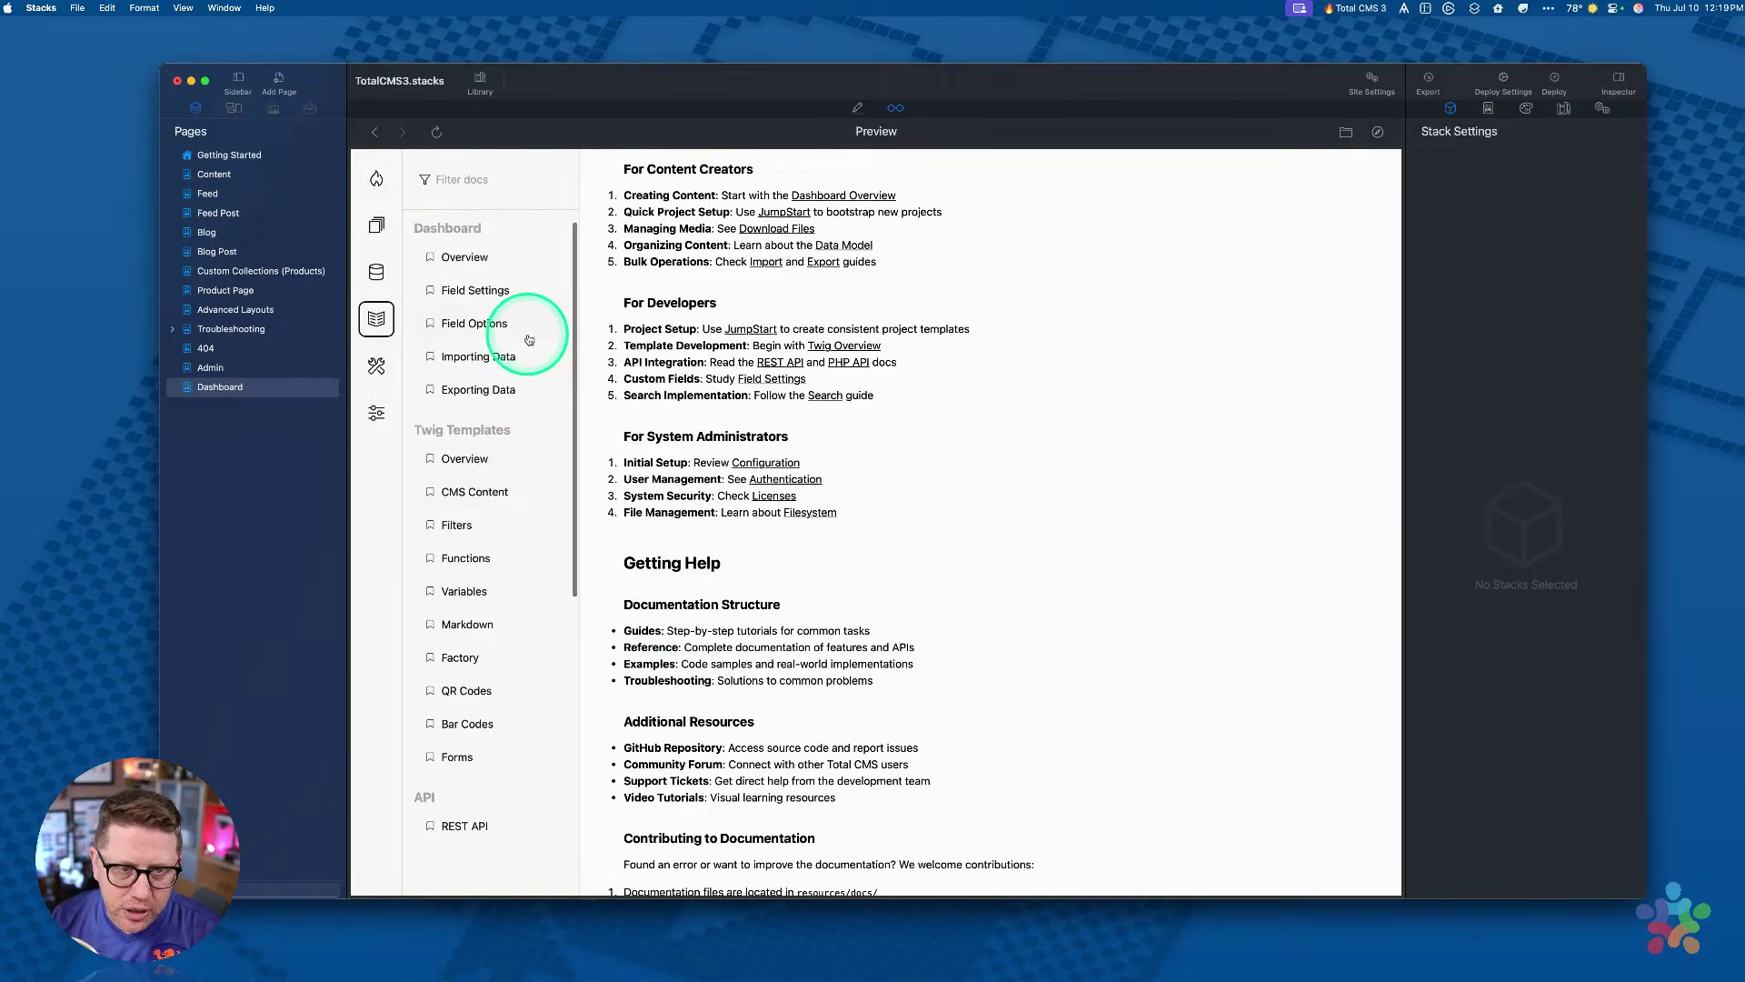
scroll(698, 375, up, 20)
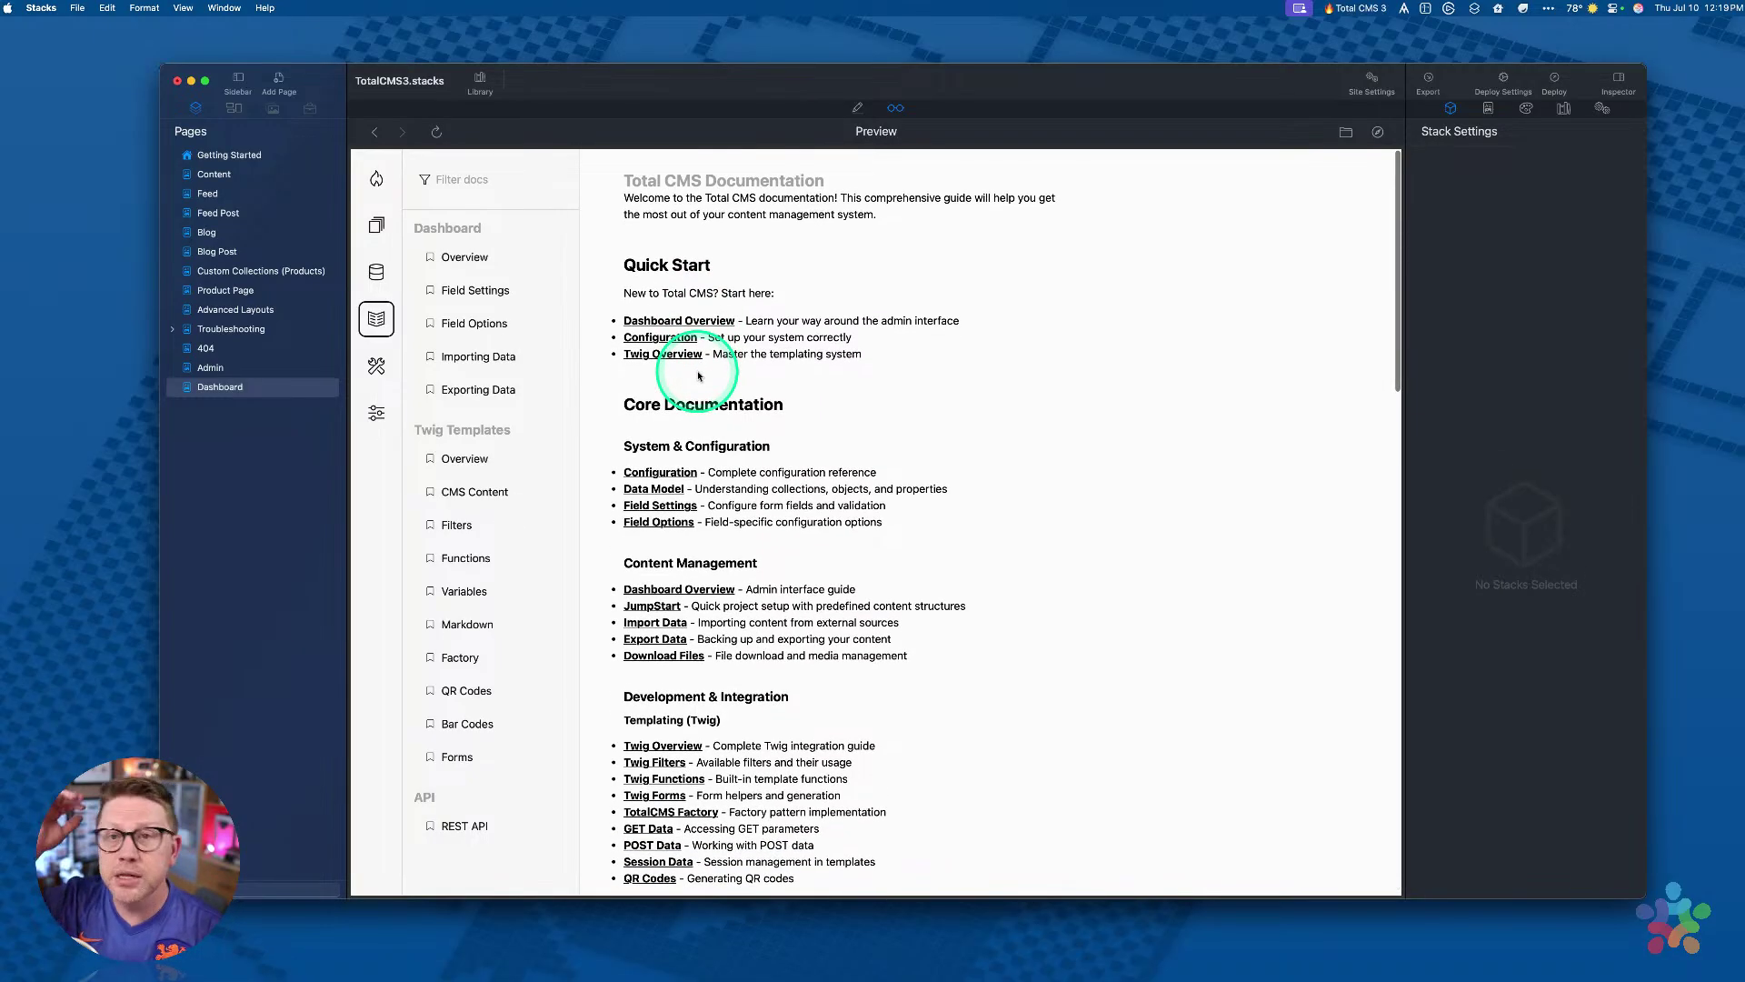
click(479, 260)
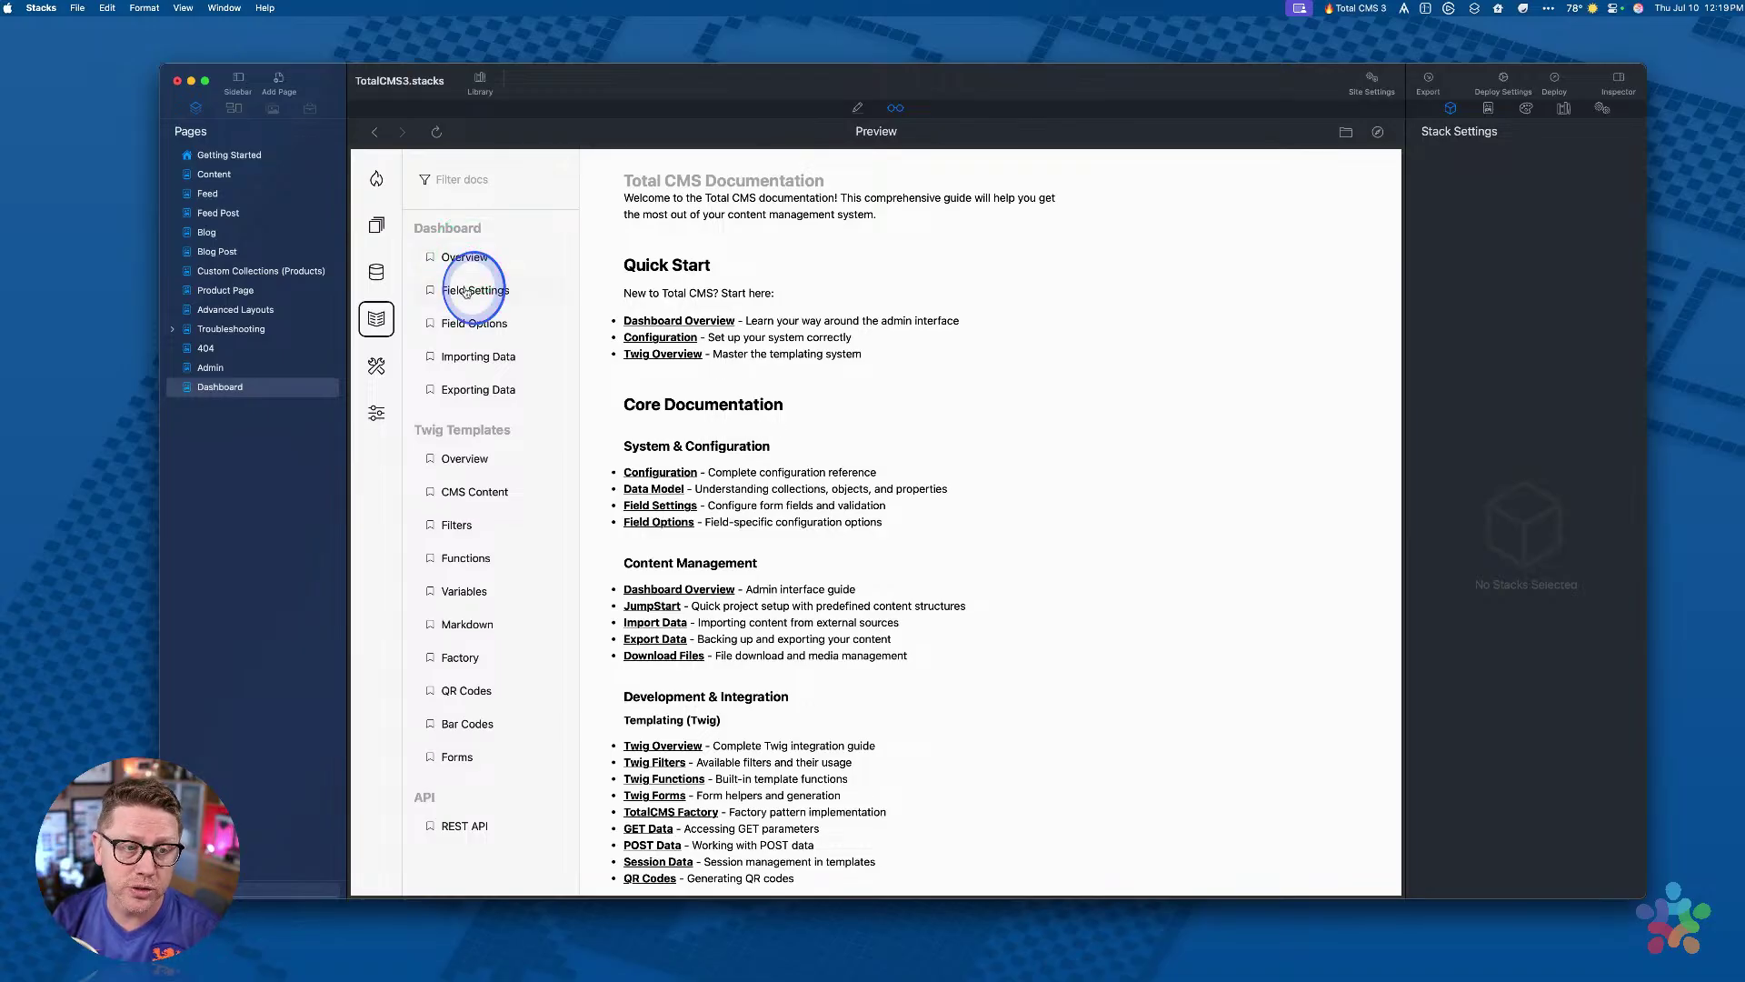
click(466, 291)
Step: Open the Twig Templates Overview and examine its Variables code block
click(461, 456)
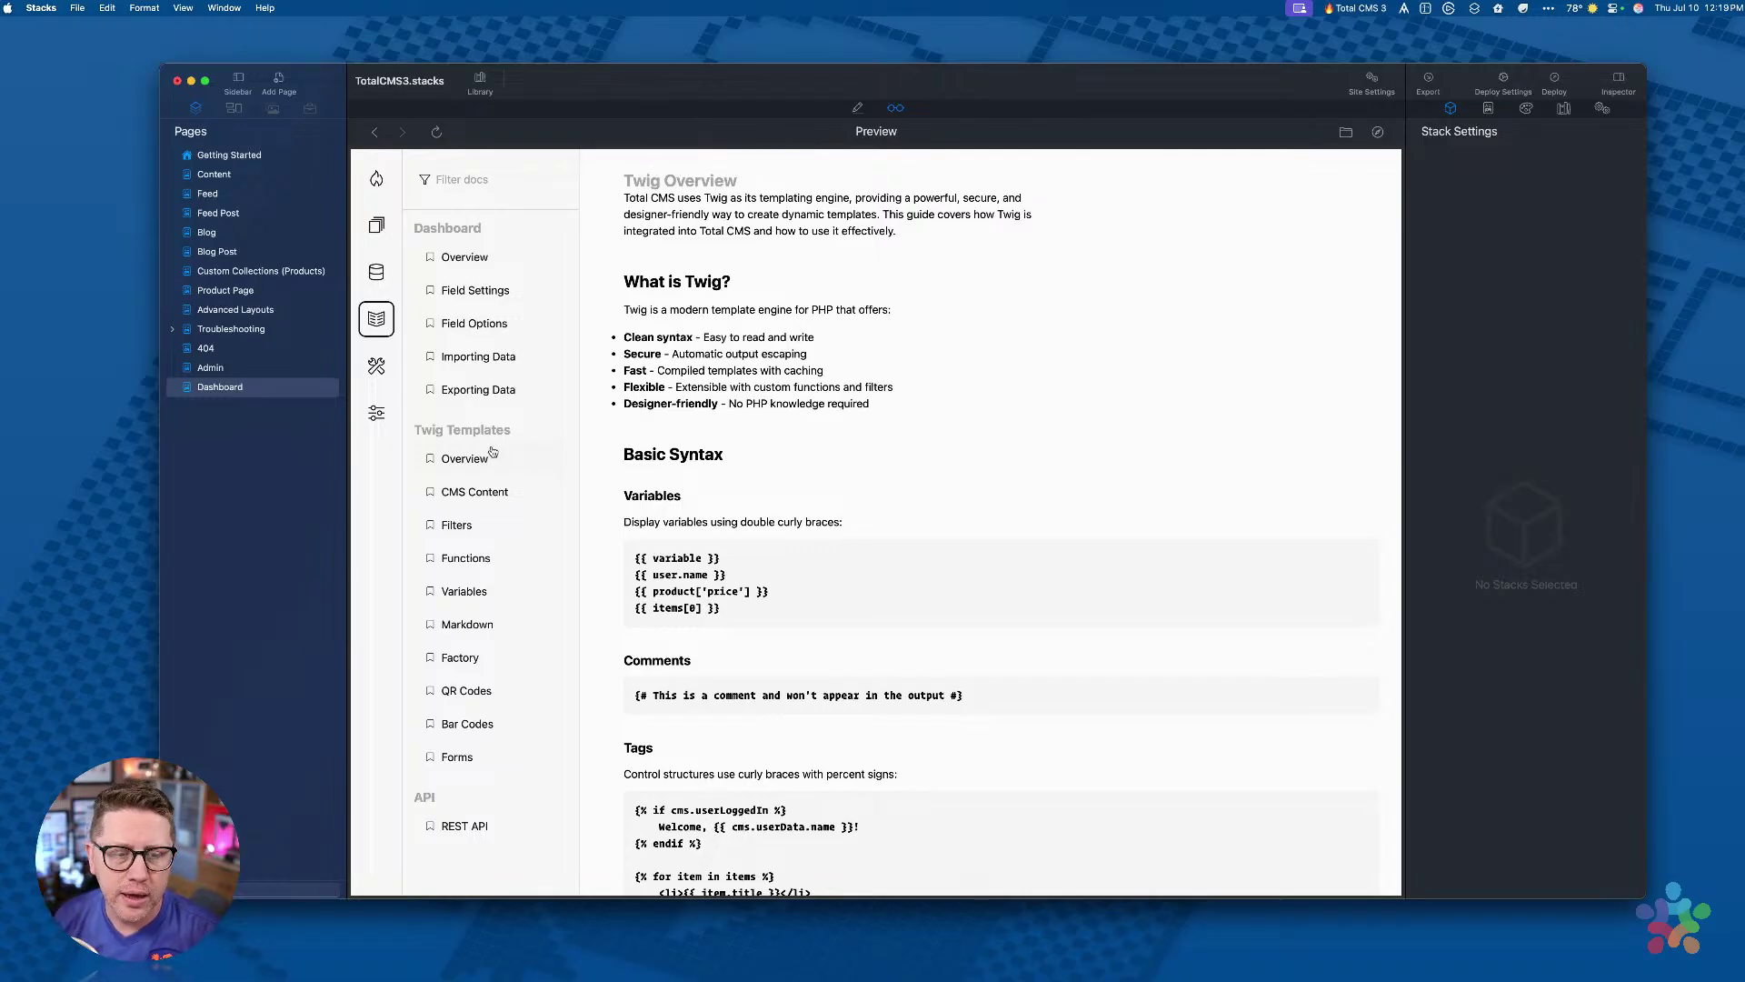
scroll(845, 491, down, 3)
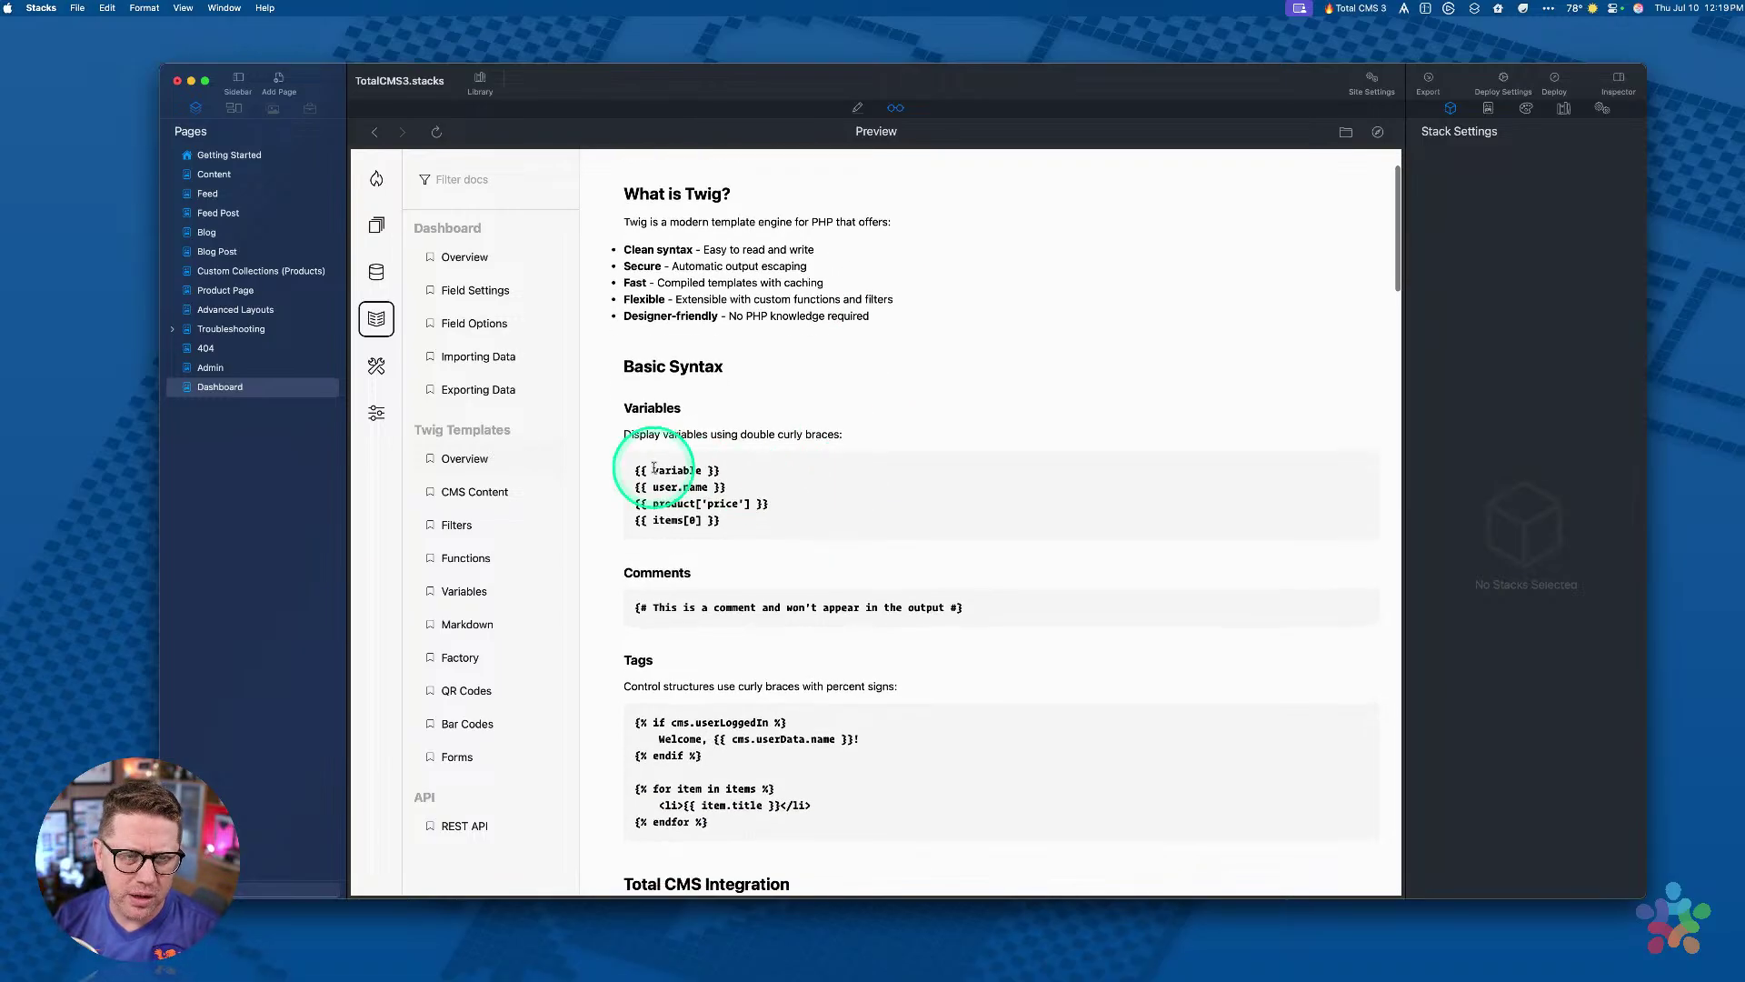
drag(631, 470, 728, 530)
click(723, 536)
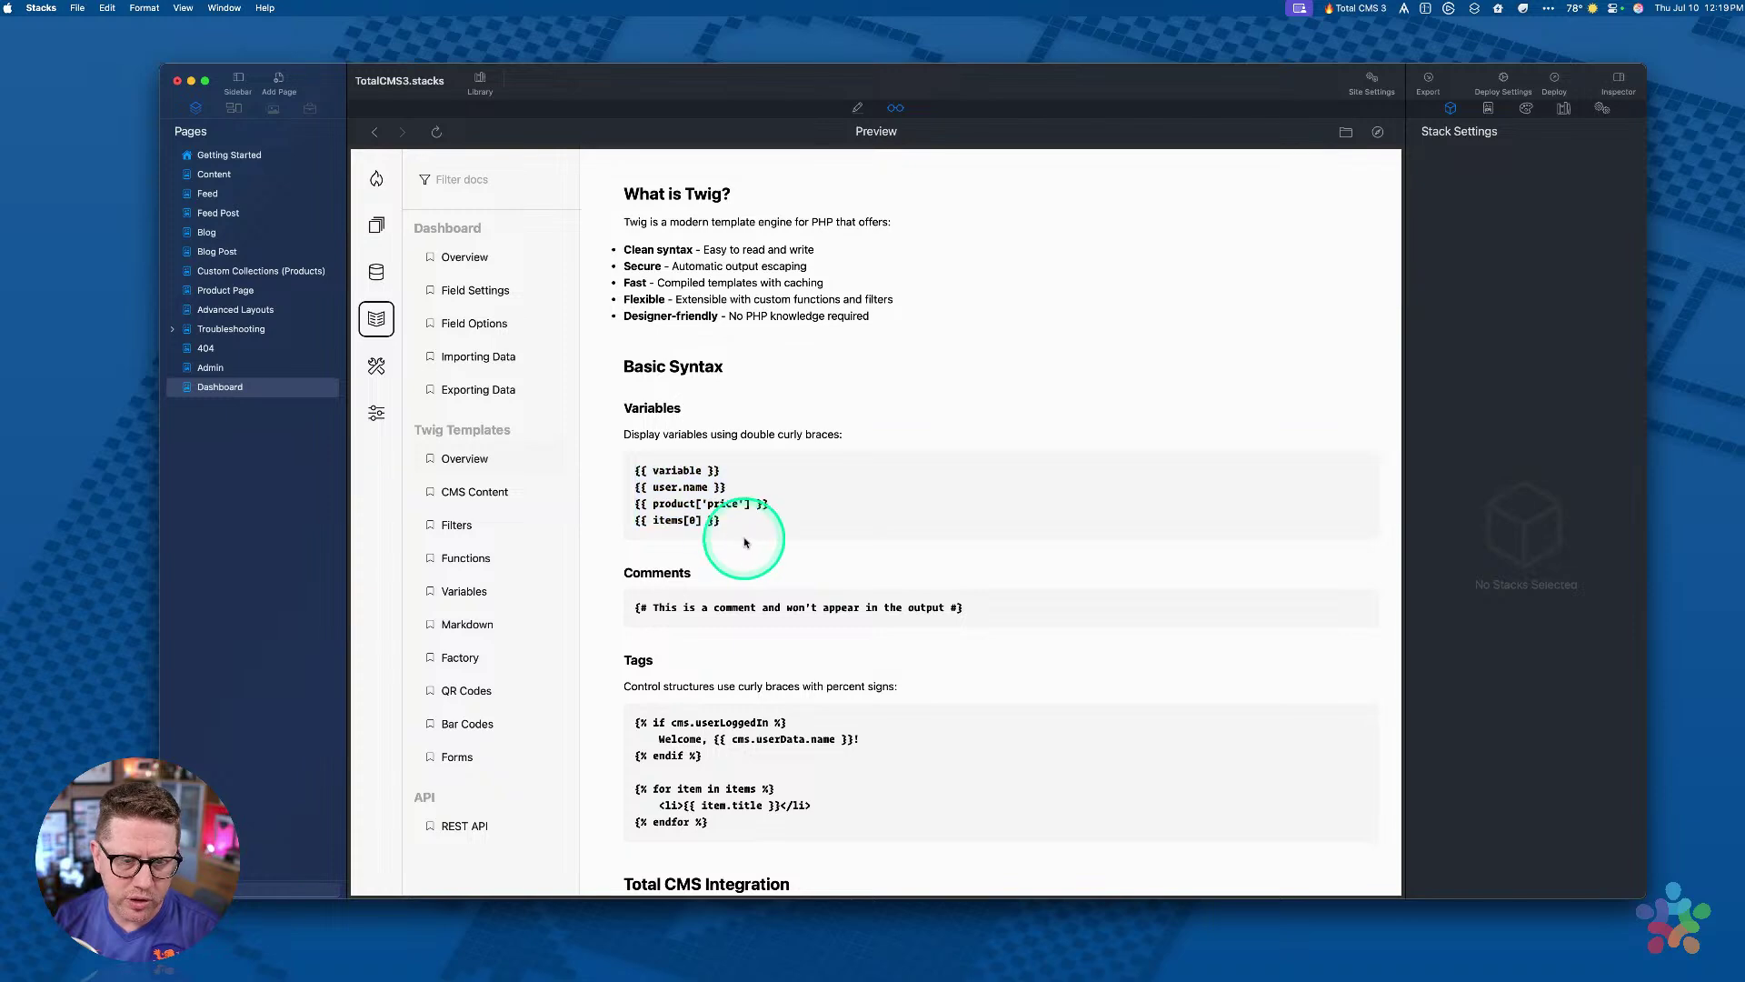
scroll(736, 539, down, 2)
scroll(755, 491, up, 5)
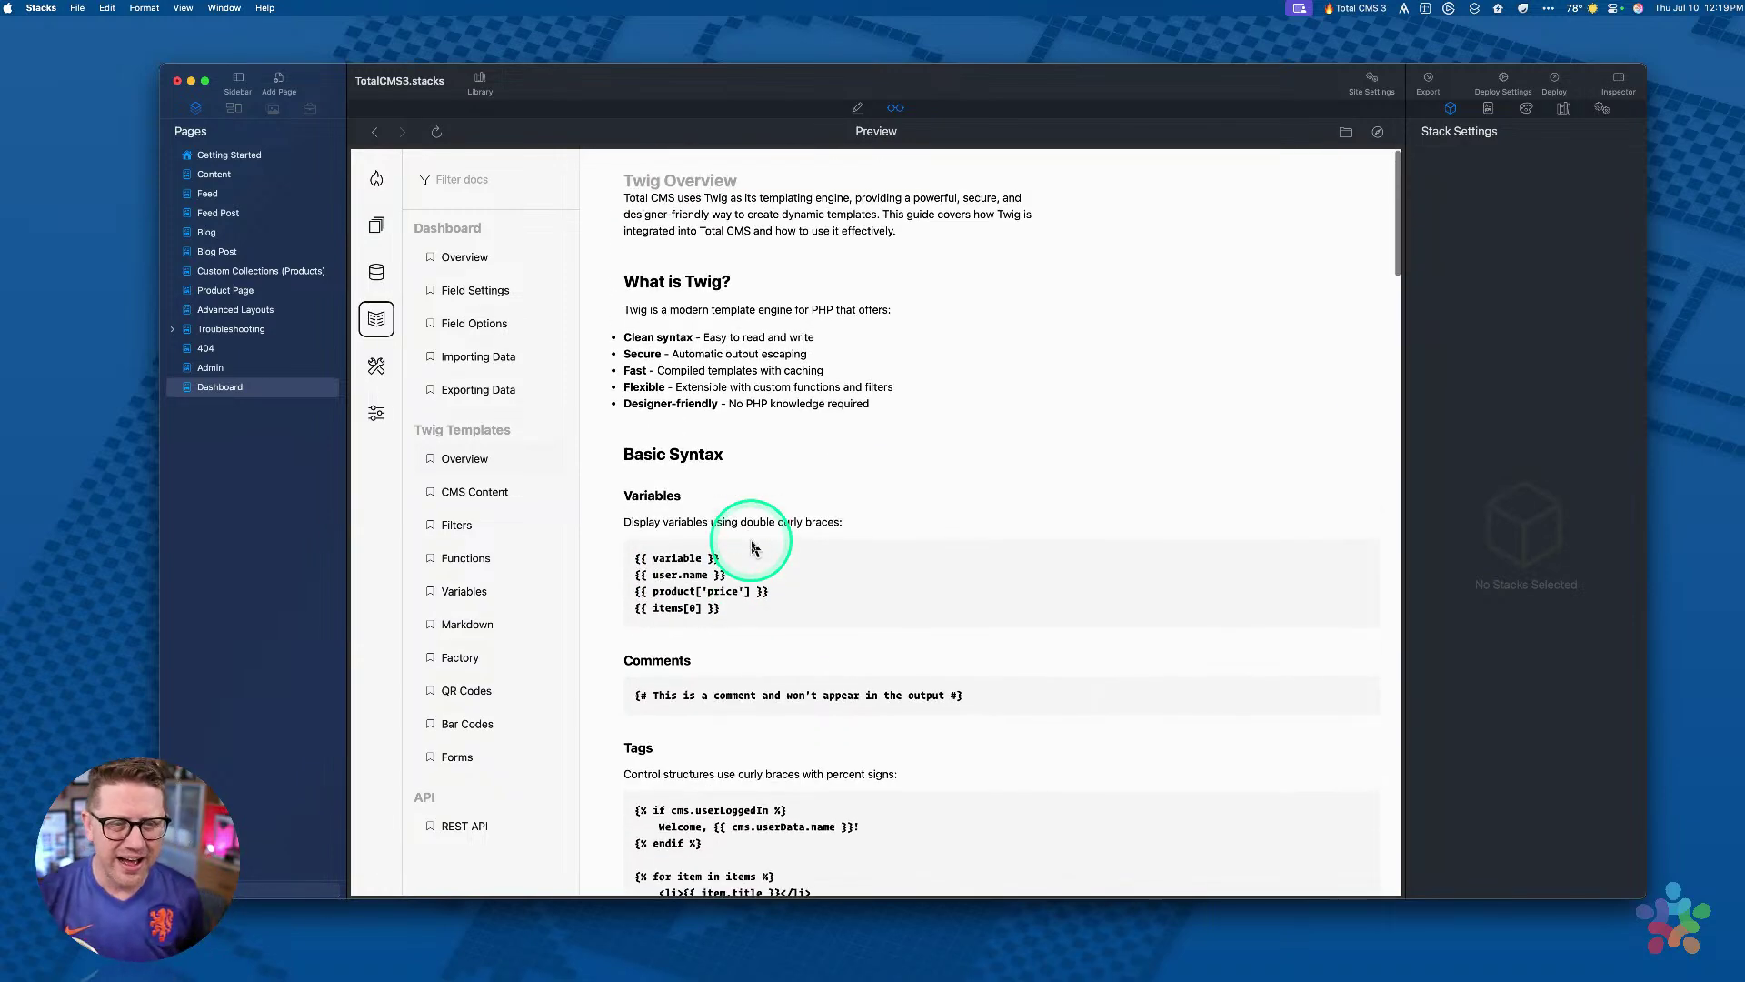
scroll(777, 465, down, 2)
scroll(777, 463, up, 2)
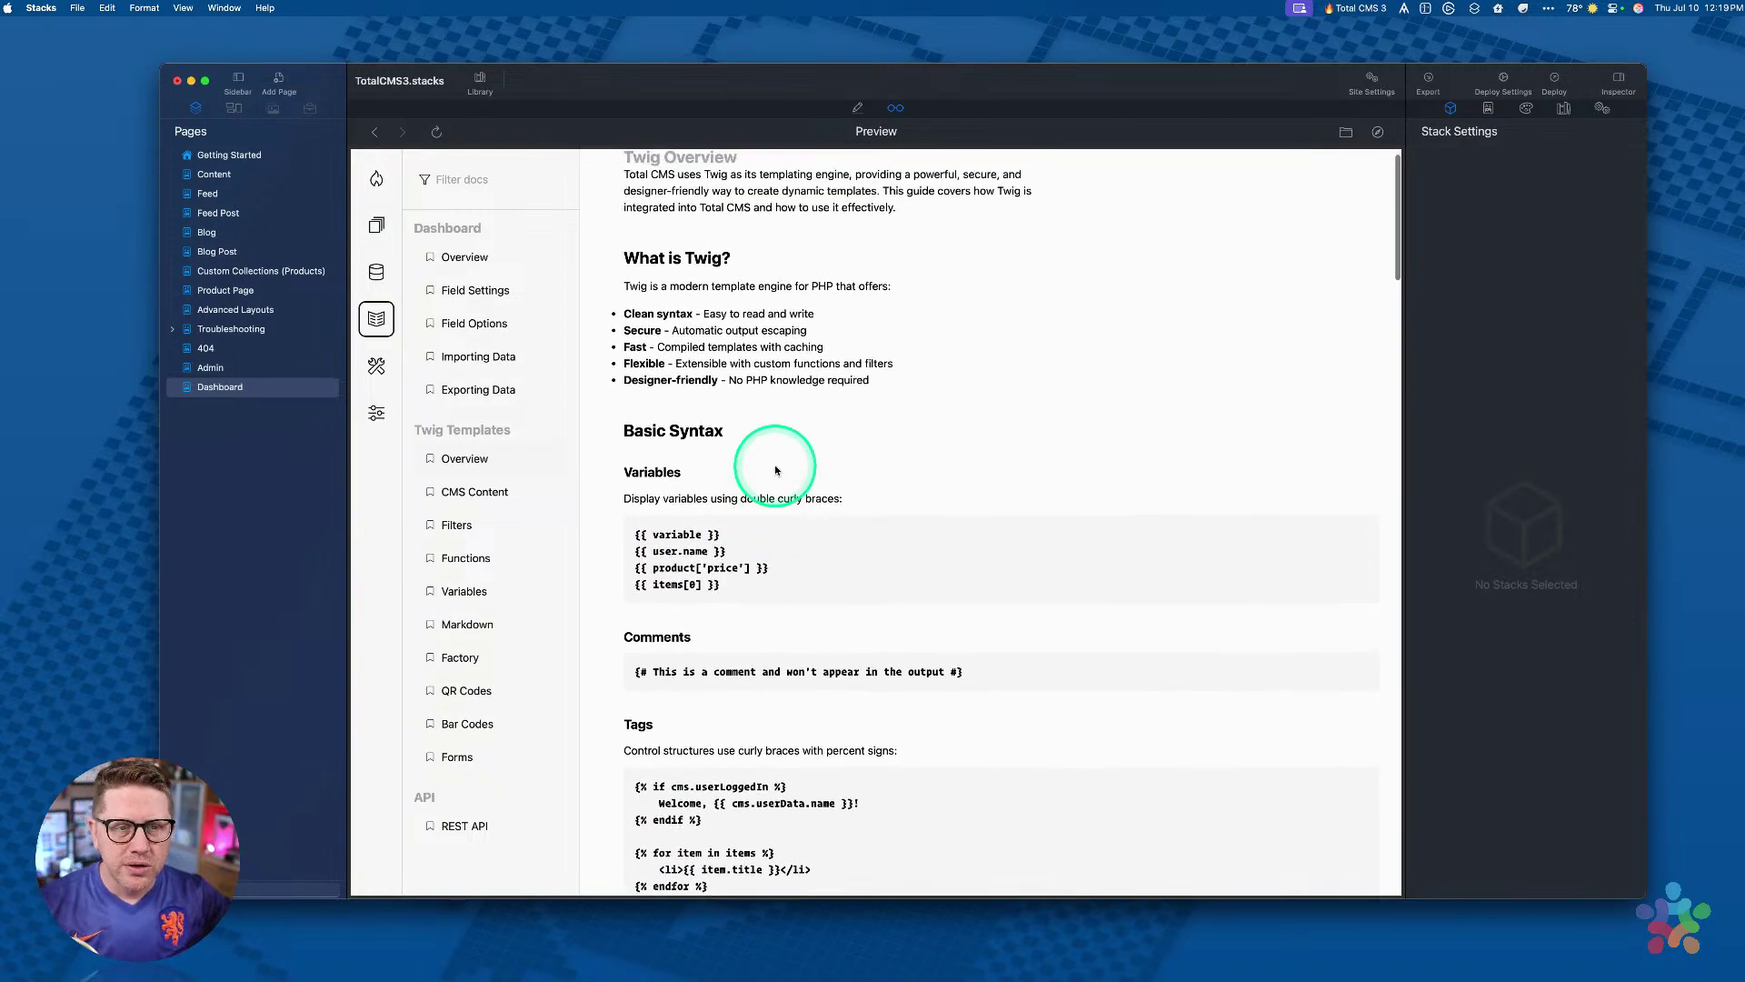
Step: Read the rest of the Twig Overview and open the Twig Filters Reference
scroll(691, 627, down, 15)
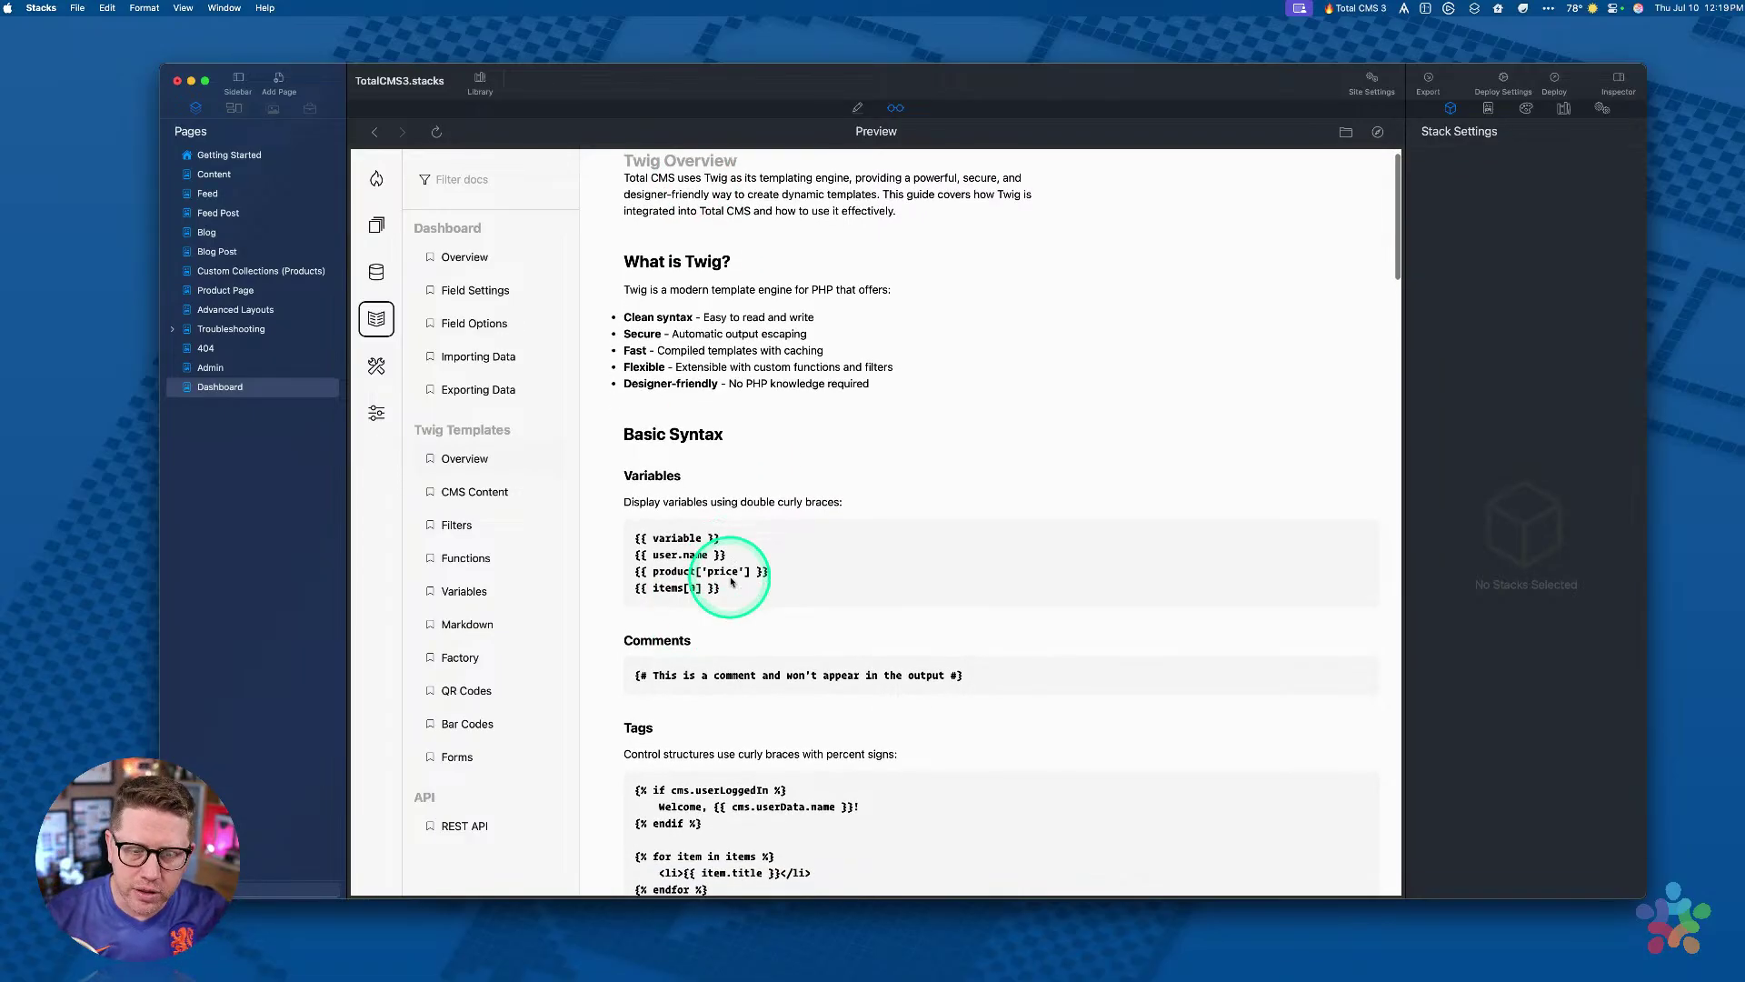
scroll(731, 581, down, 20)
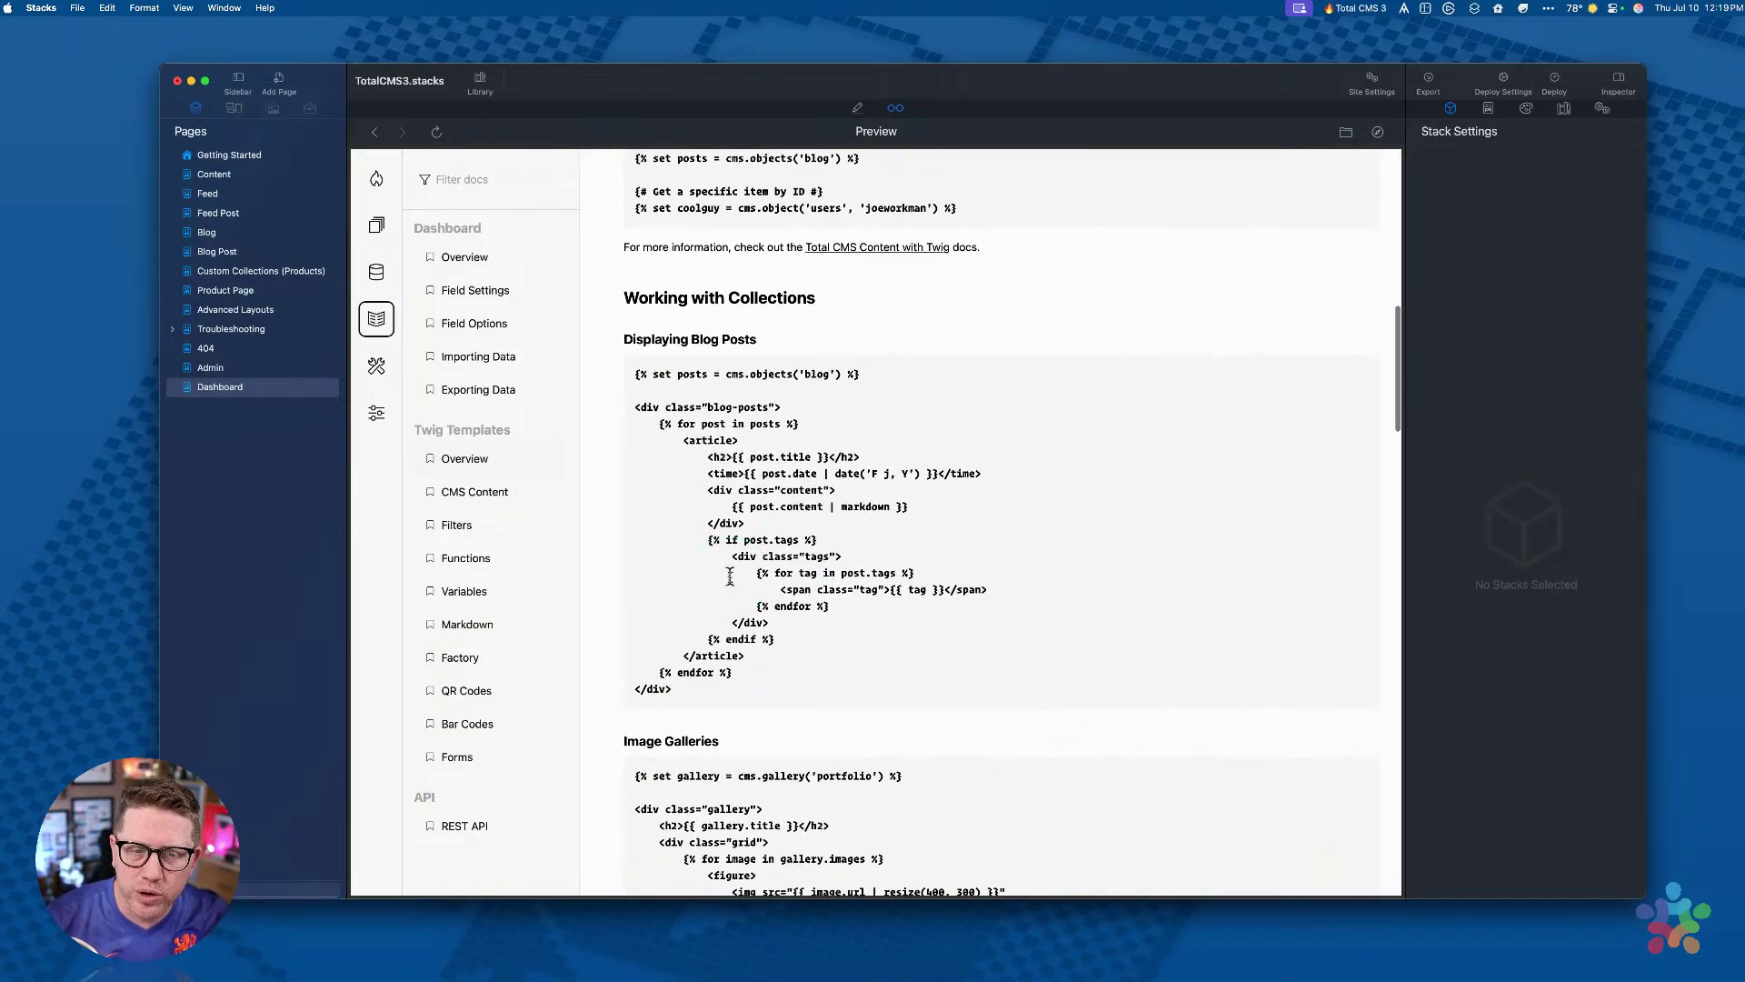
scroll(730, 576, down, 6)
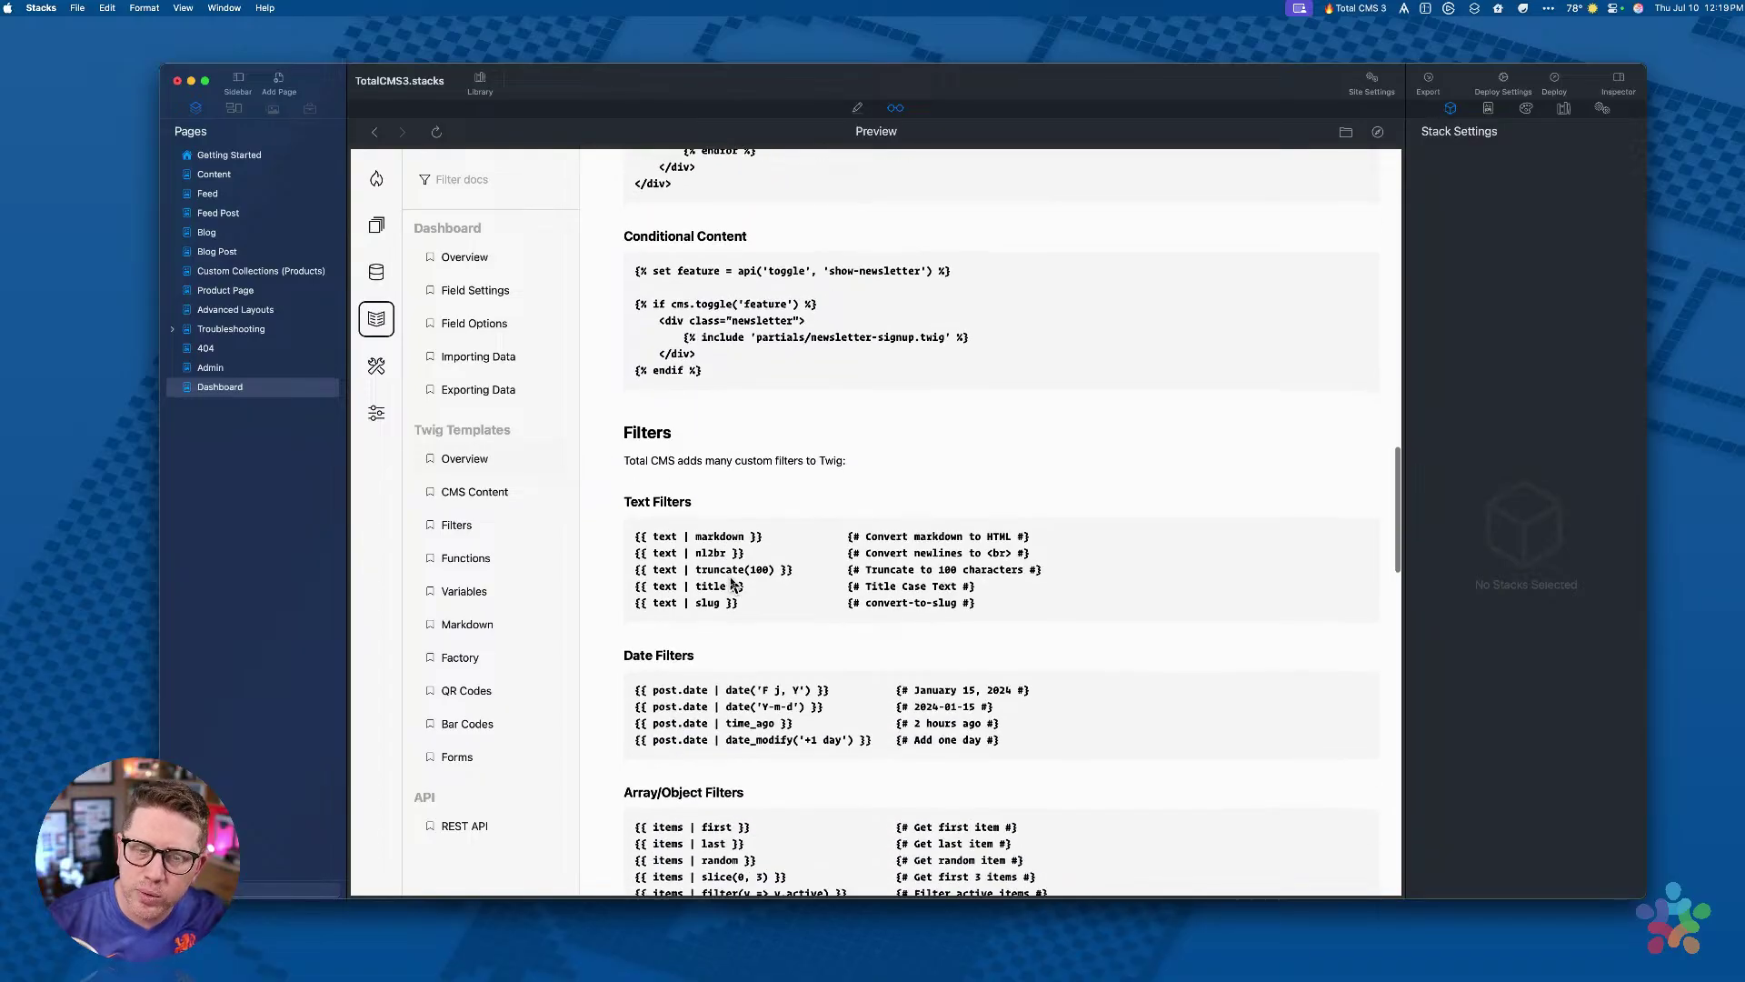
scroll(772, 382, down, 5)
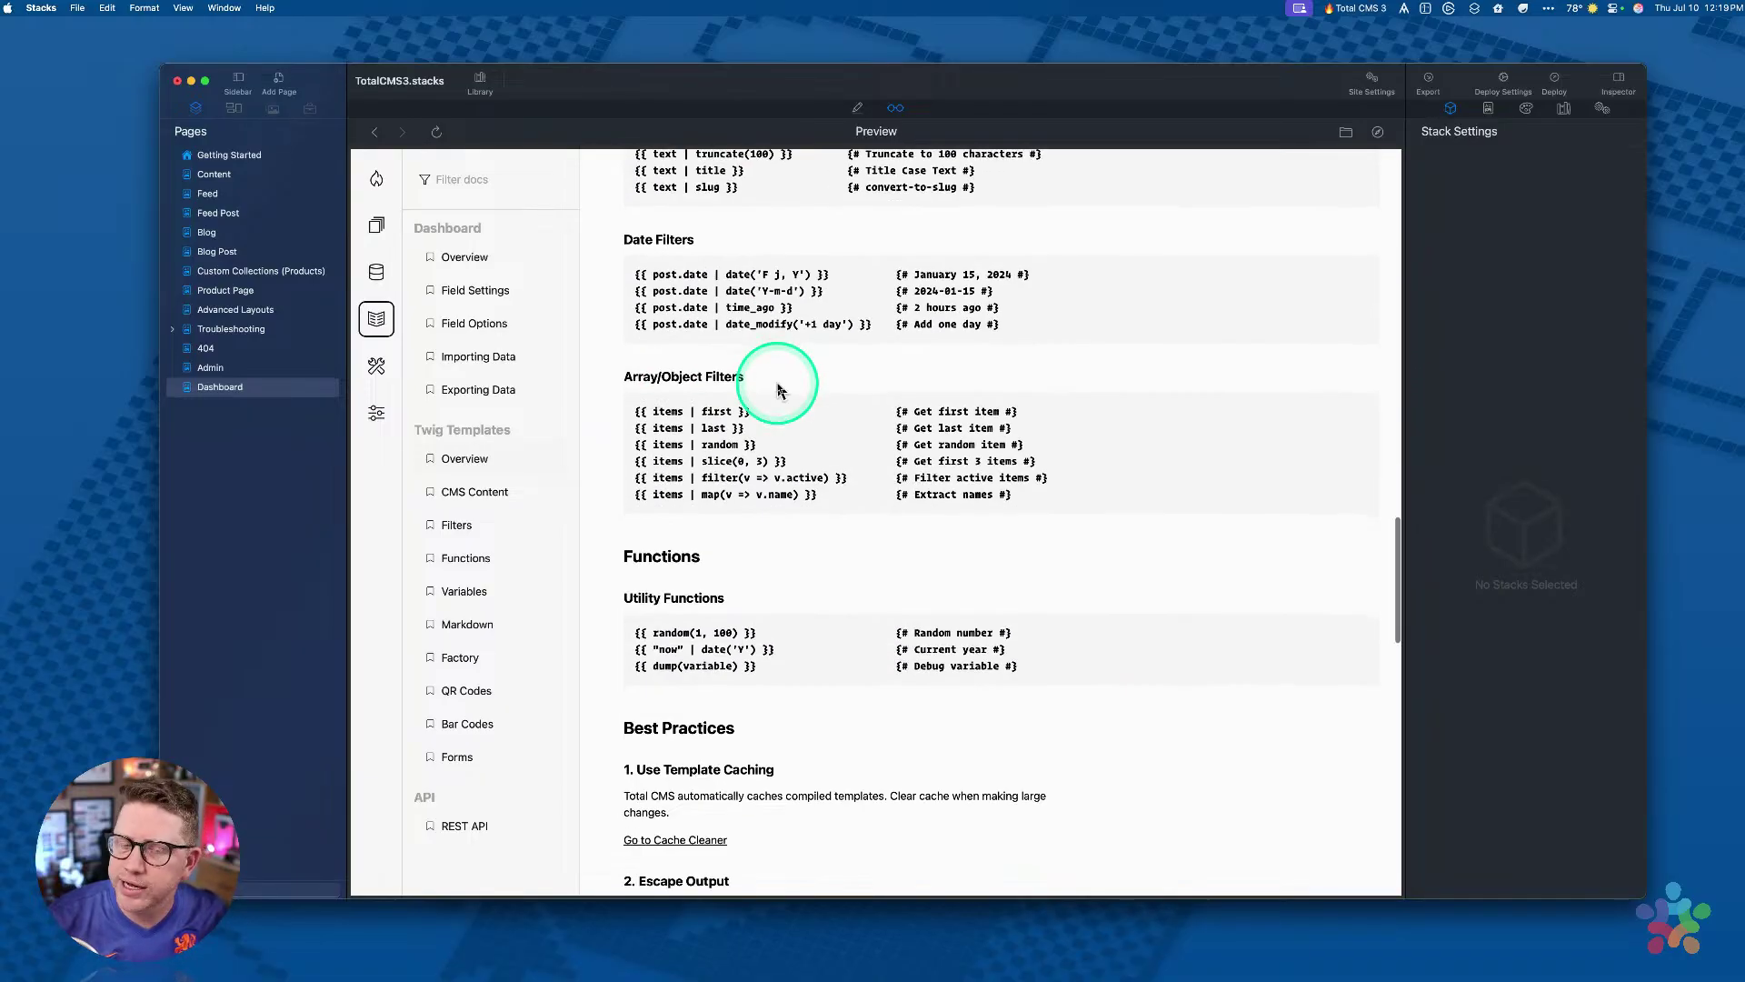
scroll(773, 364, down, 2)
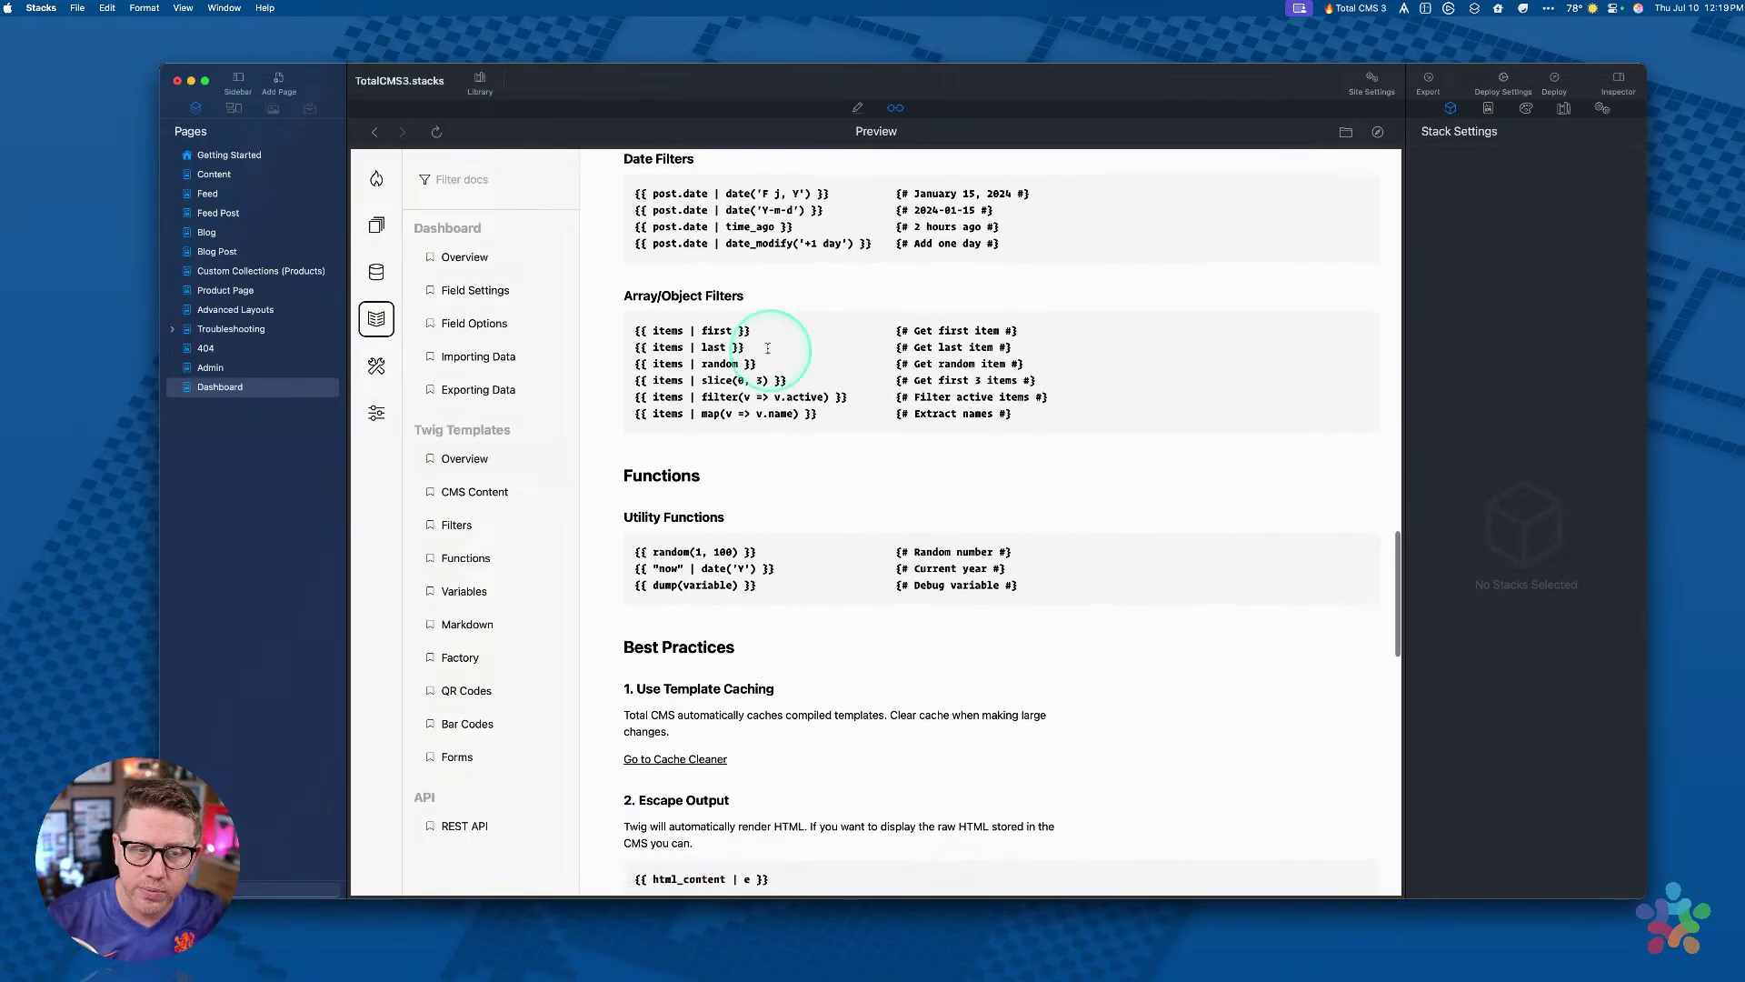
scroll(828, 363, down, 20)
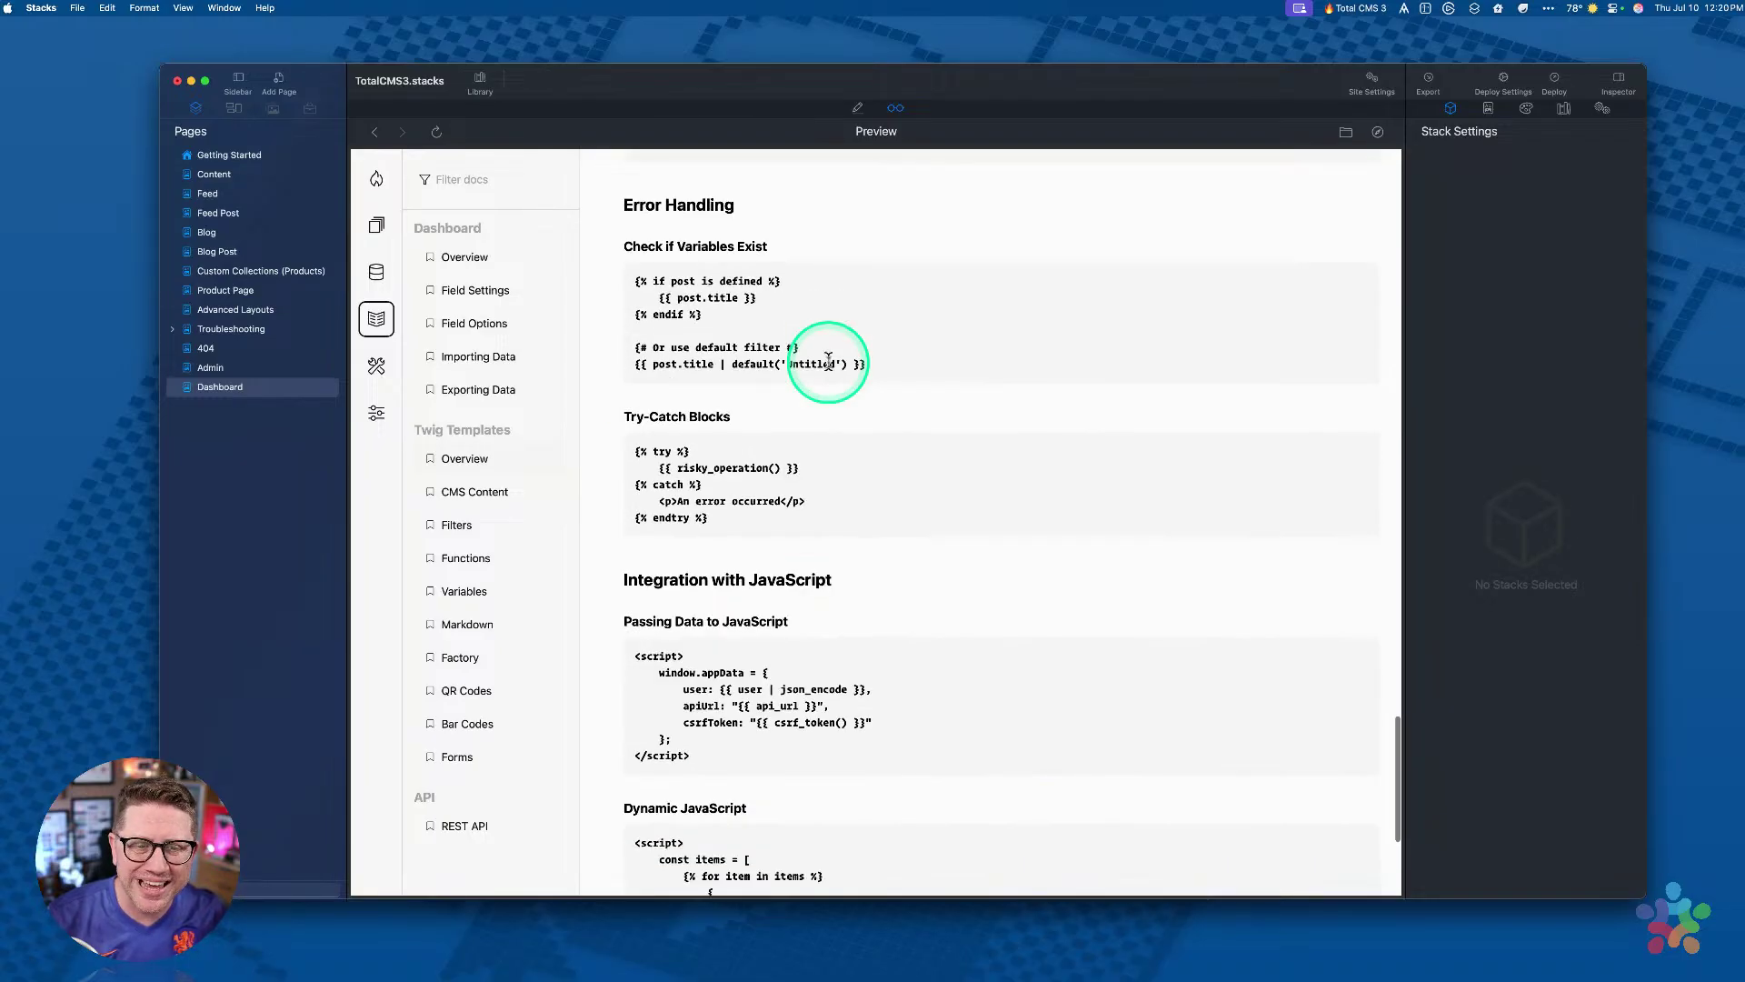
scroll(406, 518, down, 2)
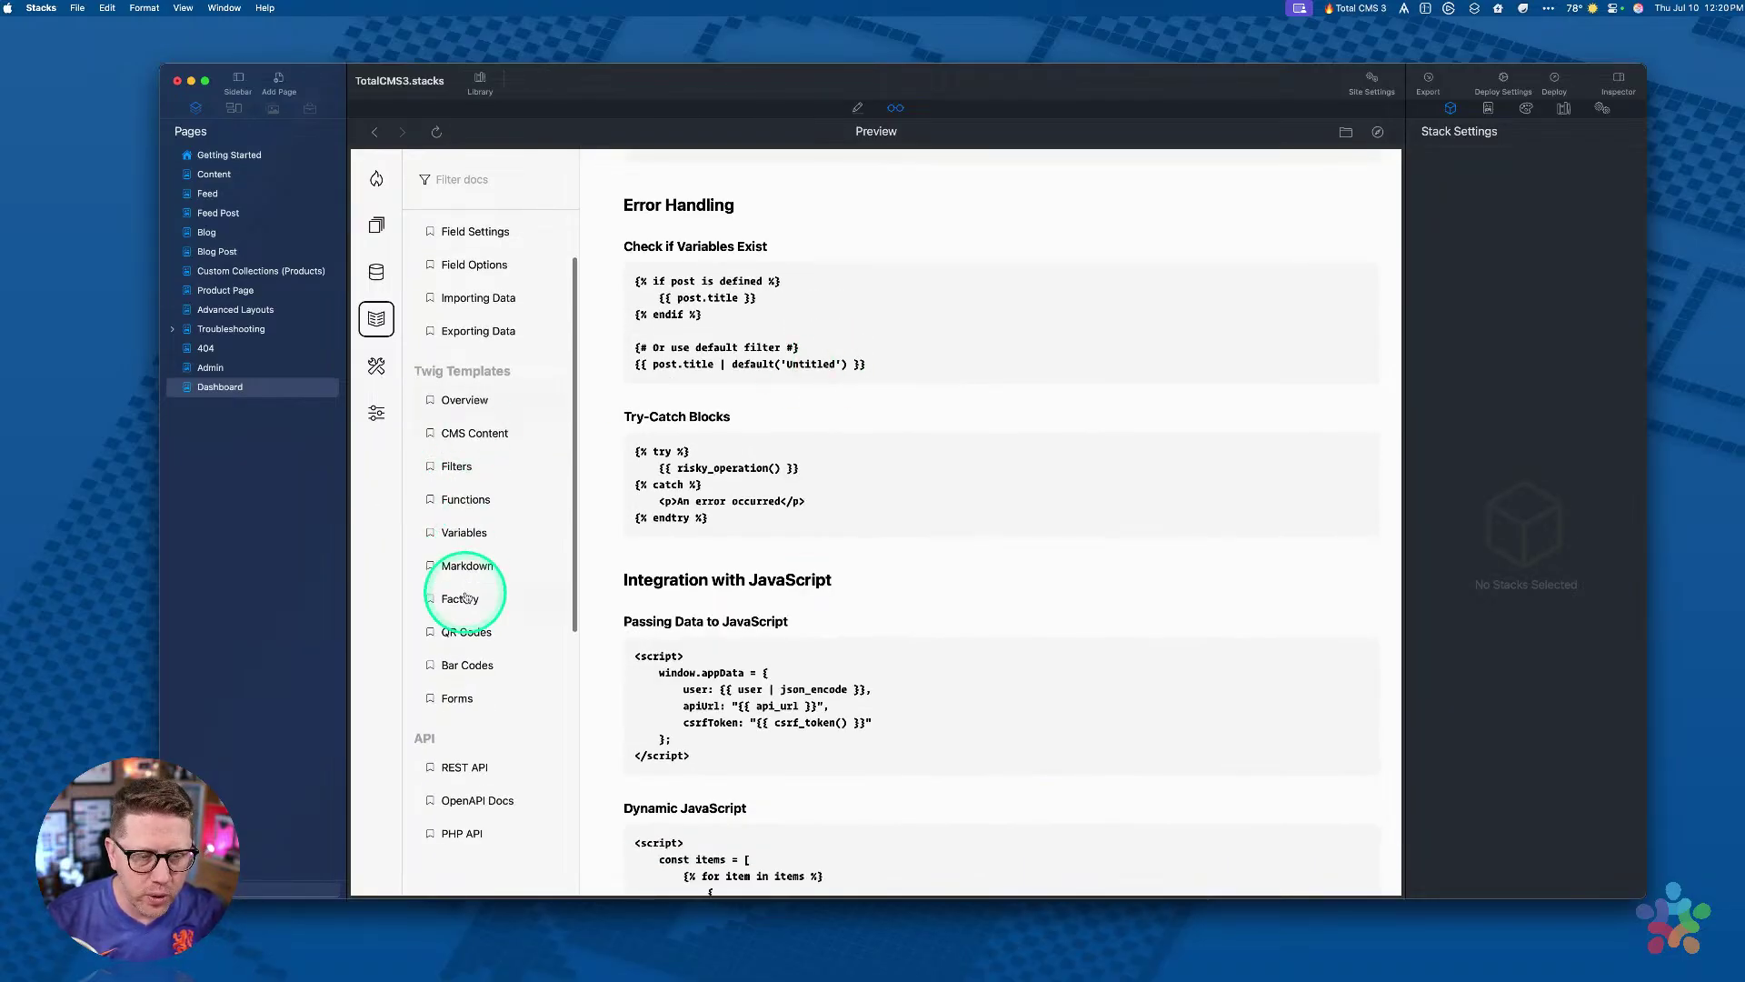
scroll(466, 615, up, 2)
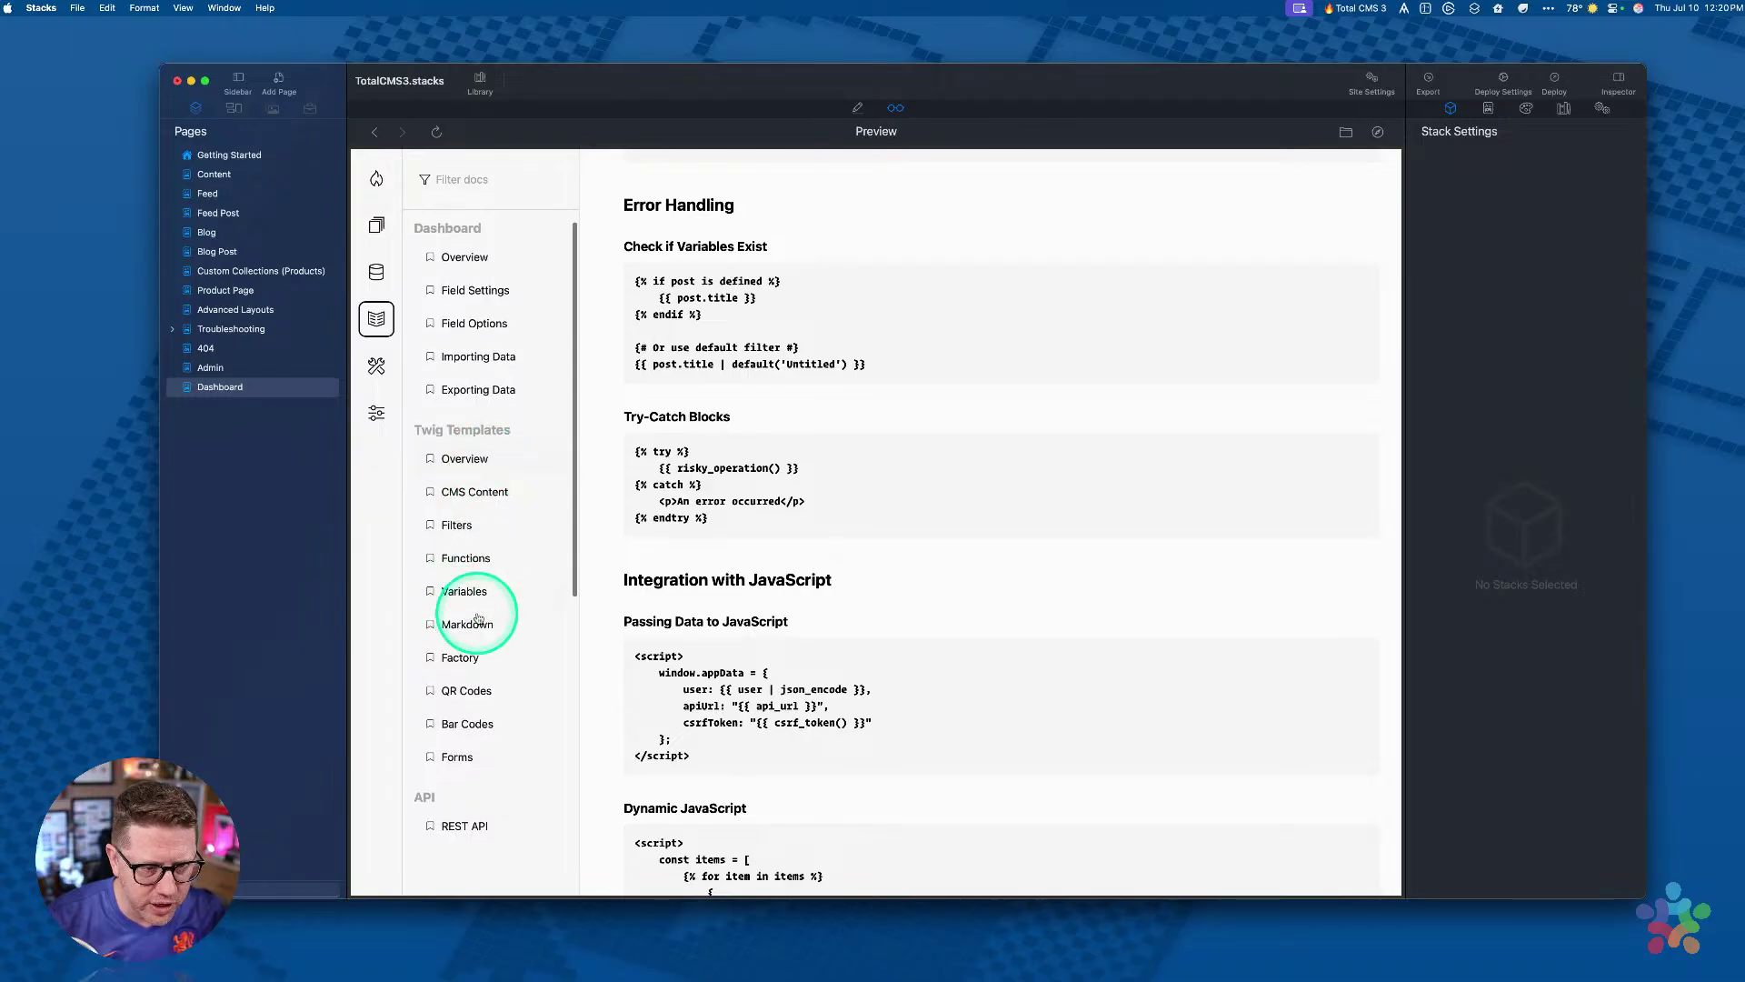
click(461, 526)
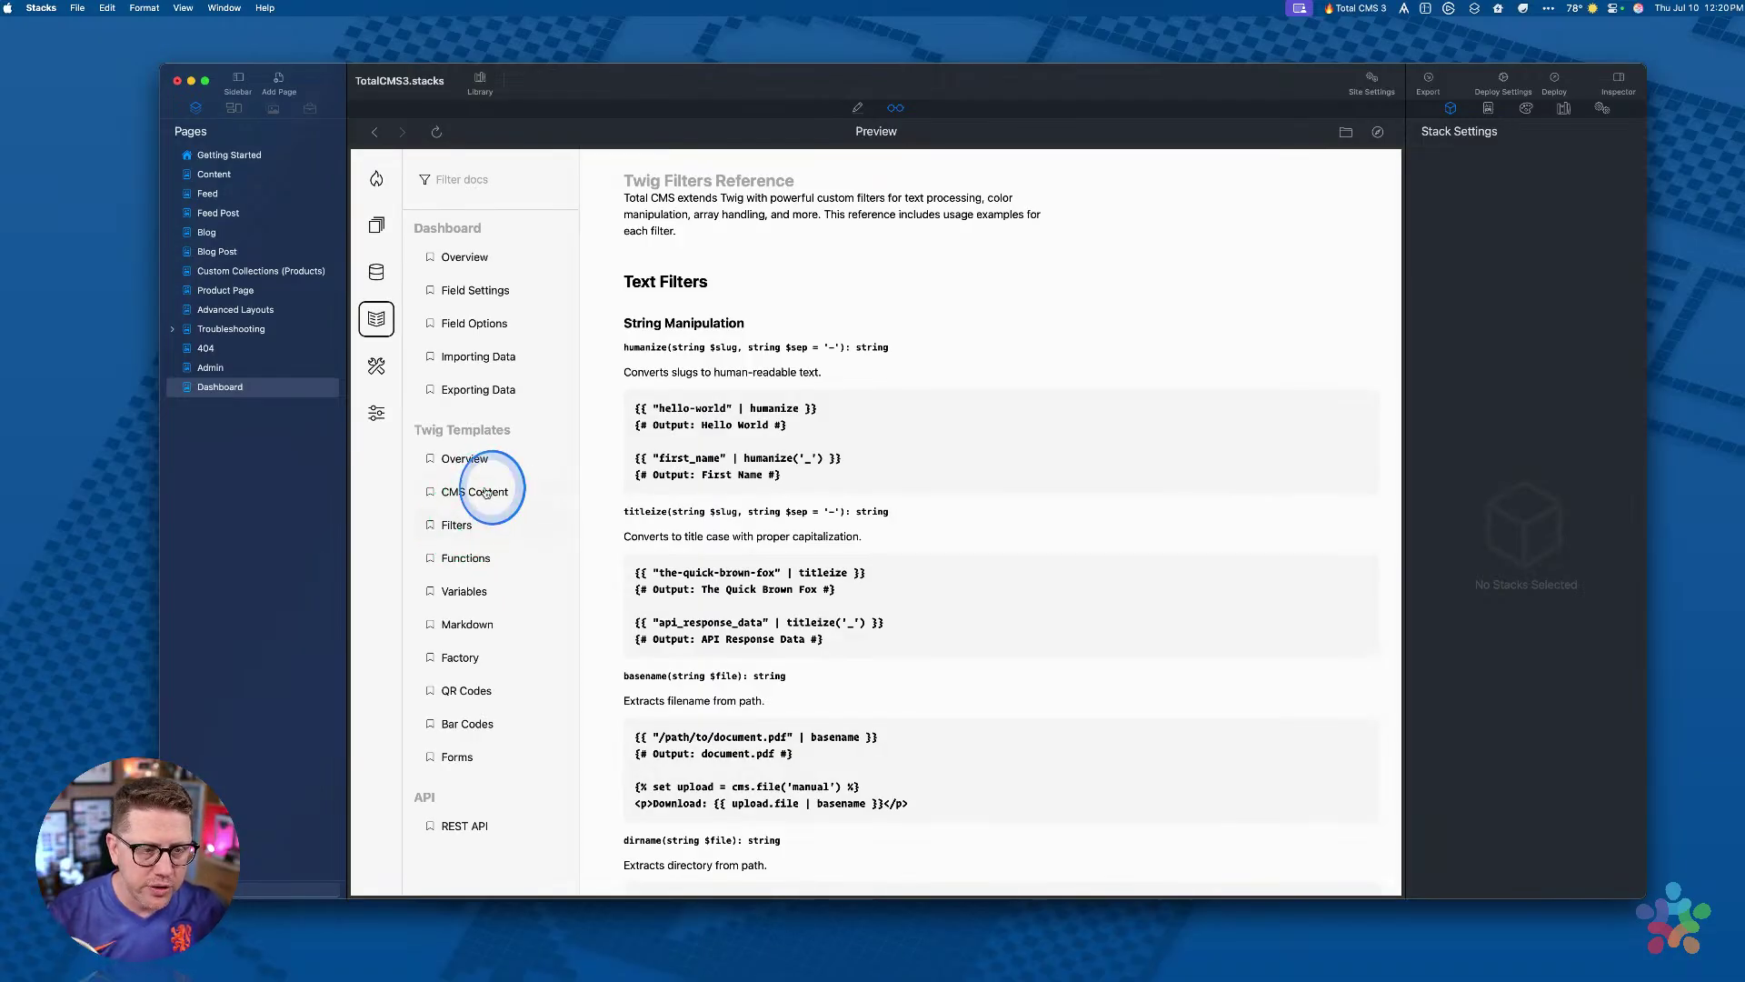
Step: Open and scroll through the Twig CMS Content documentation page
click(472, 491)
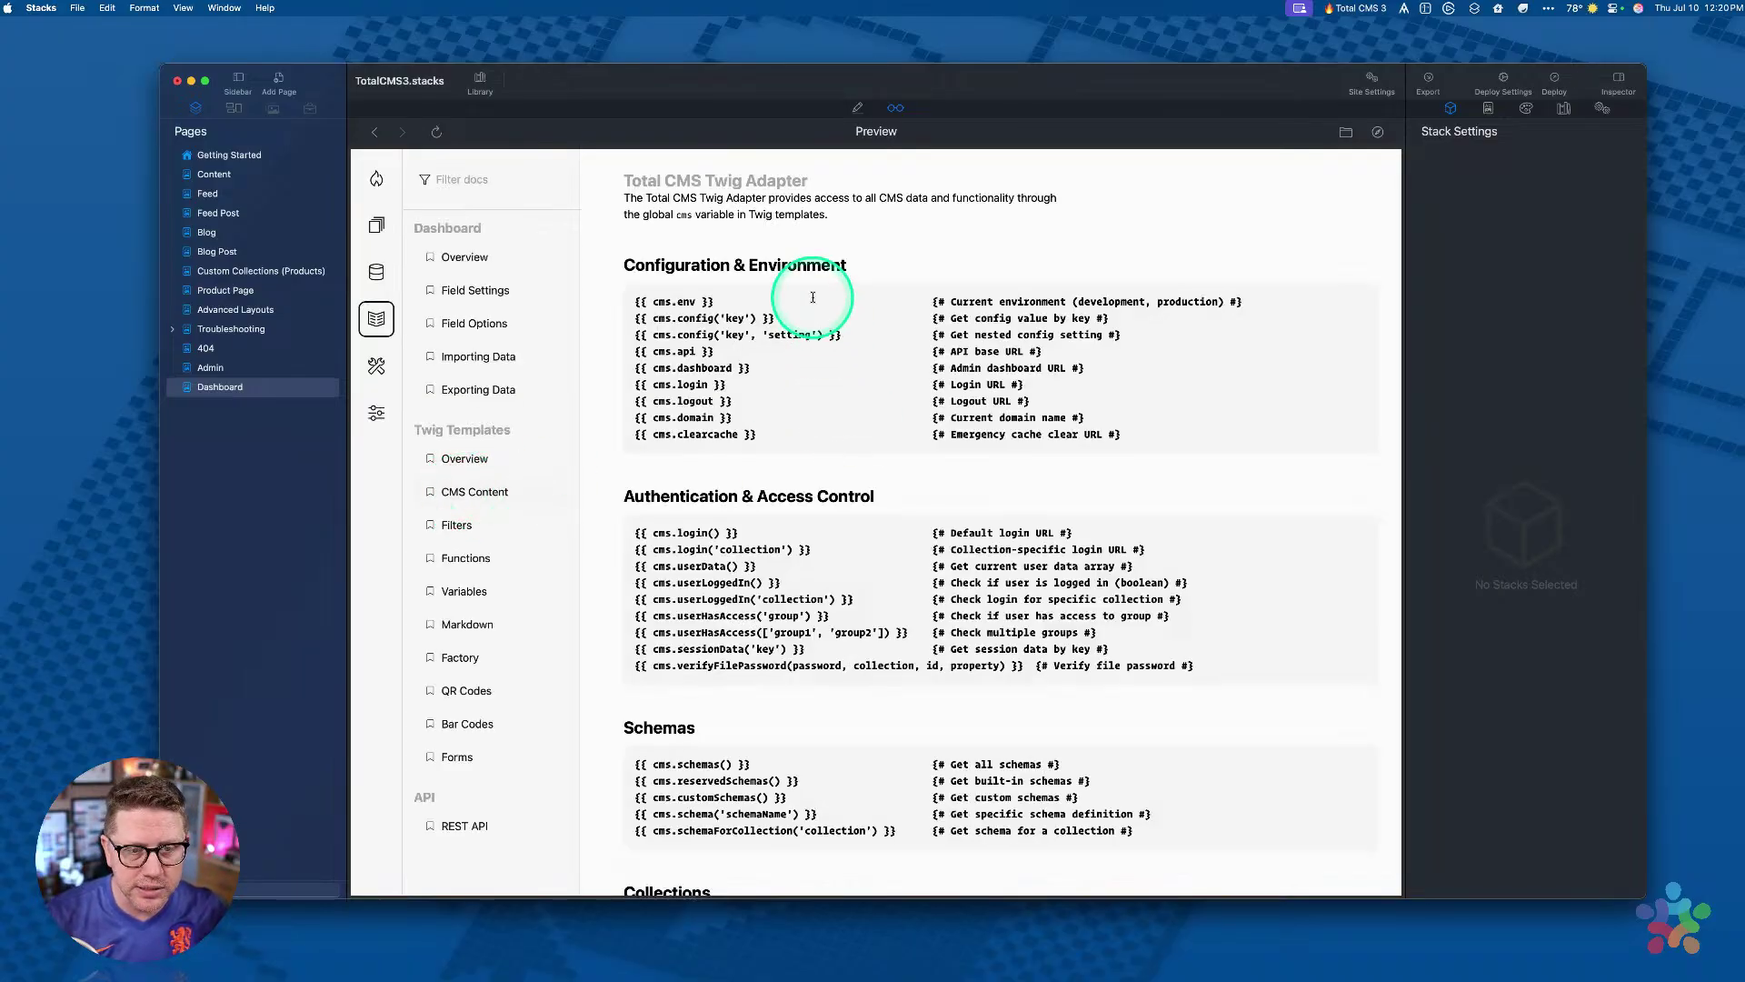
scroll(782, 467, down, 10)
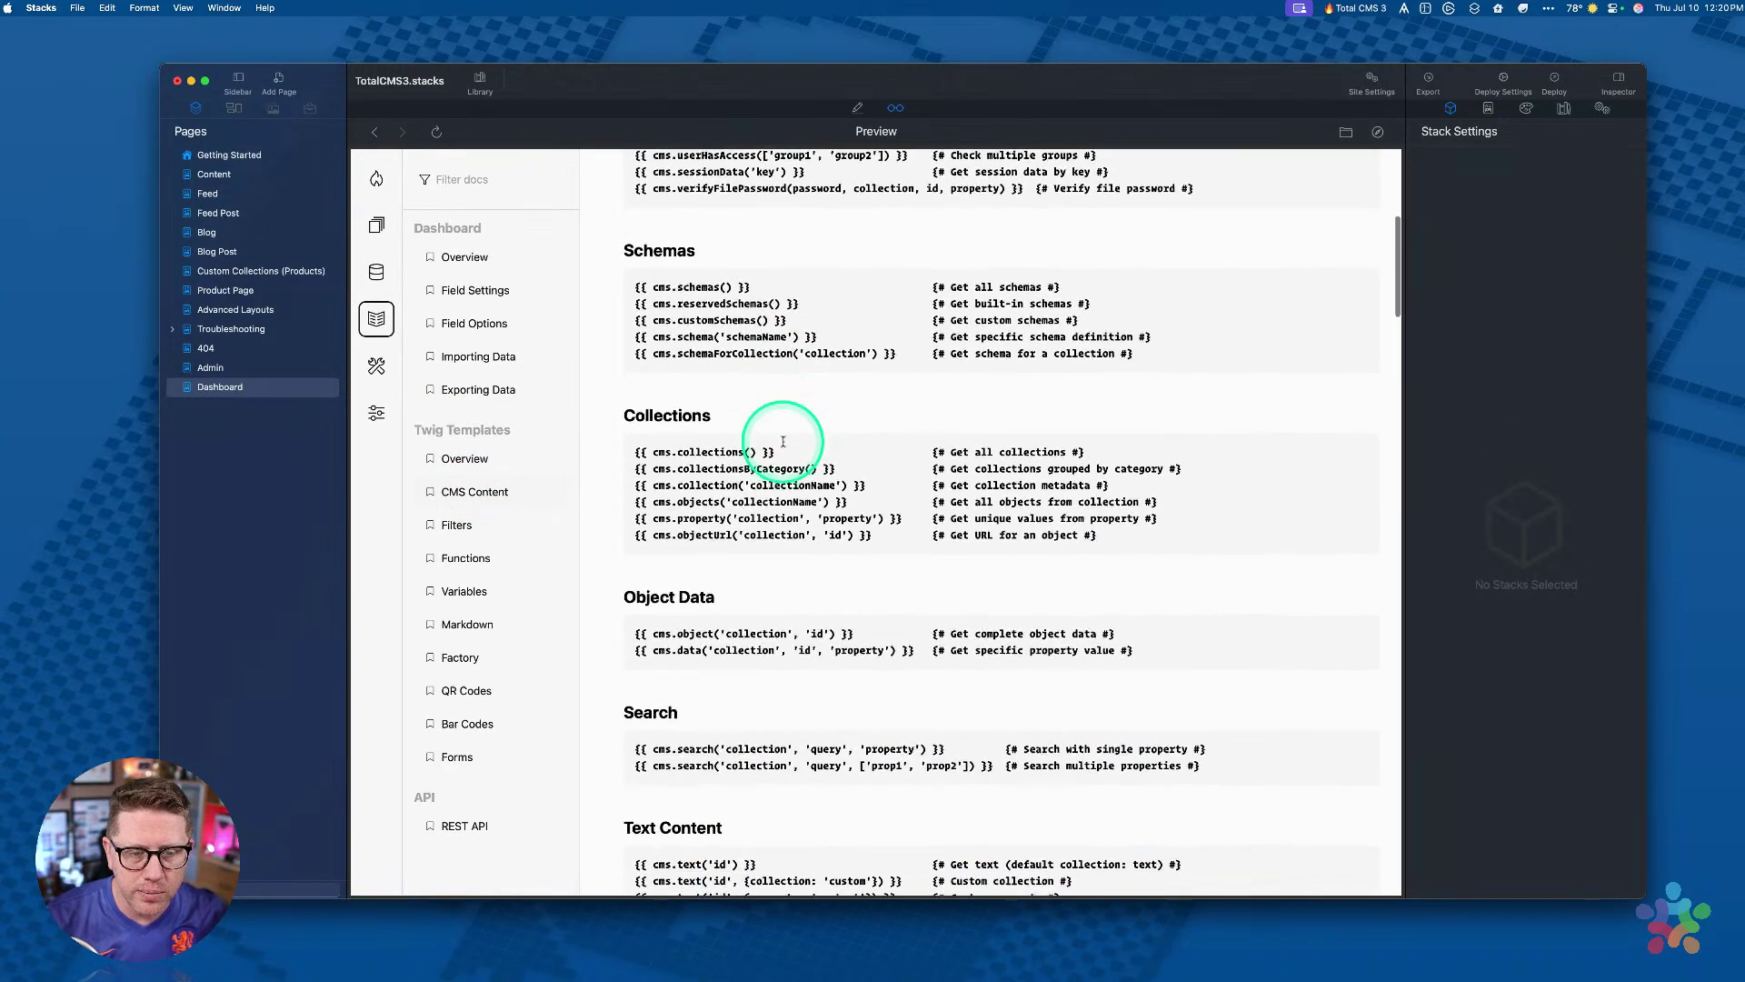
scroll(710, 850, down, 15)
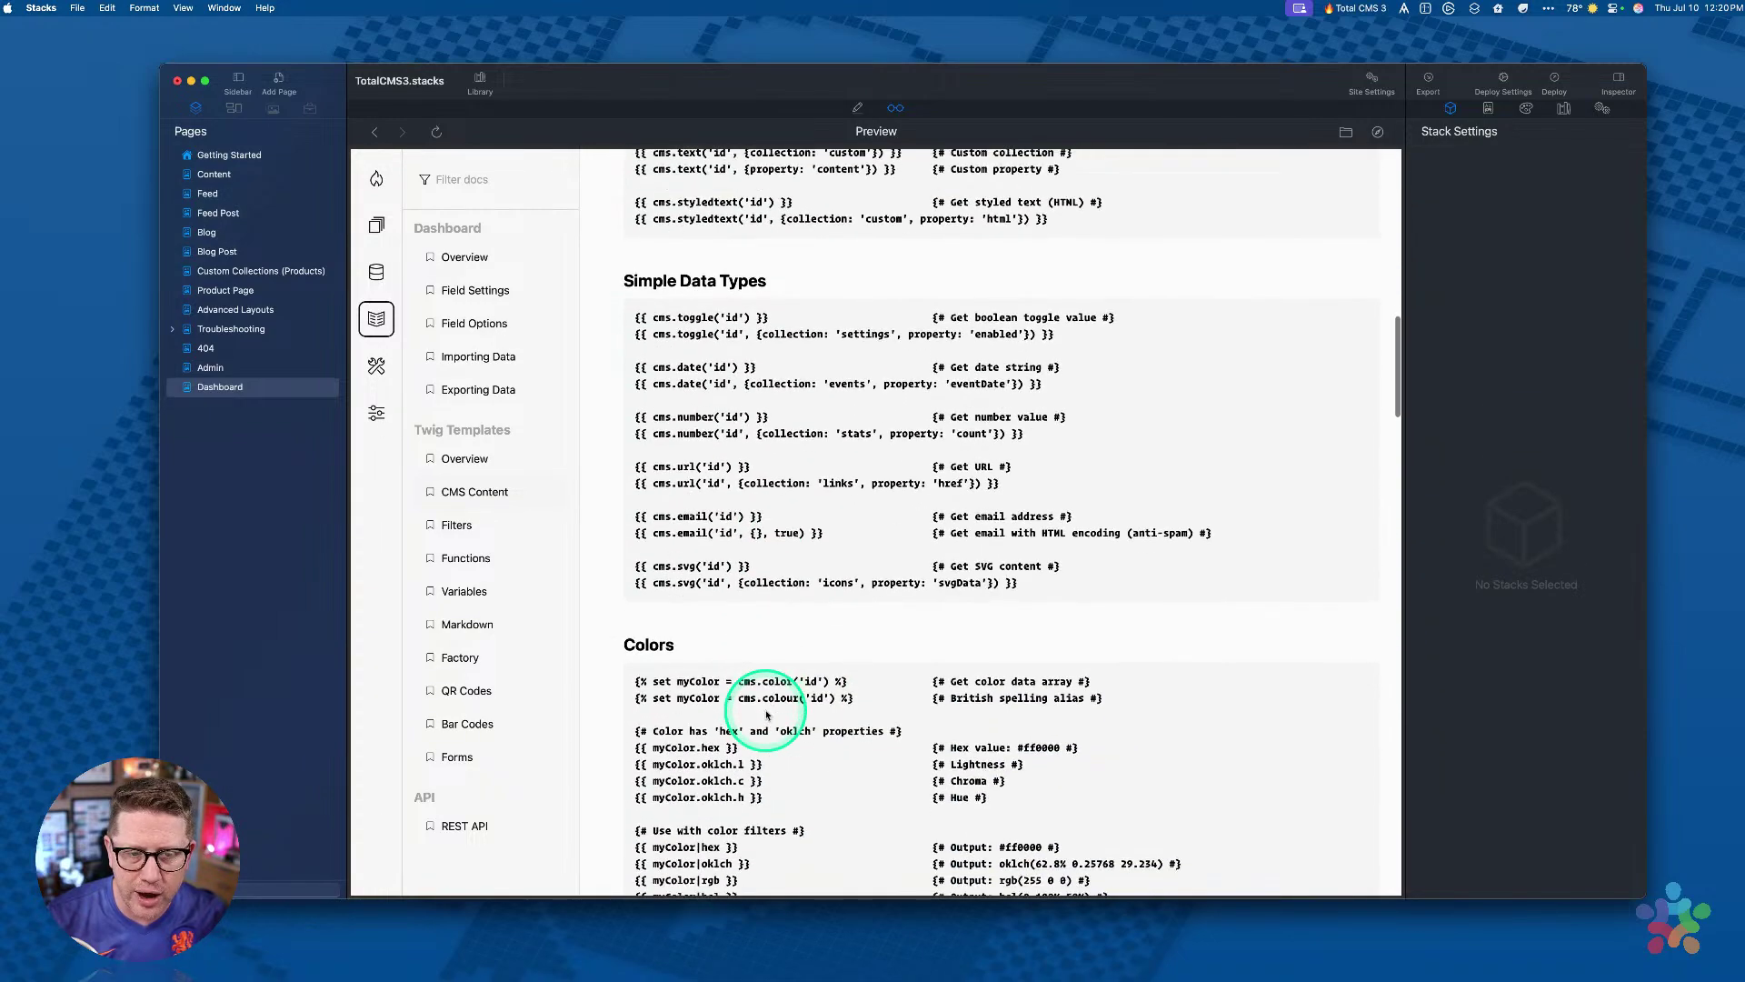
scroll(766, 715, down, 3)
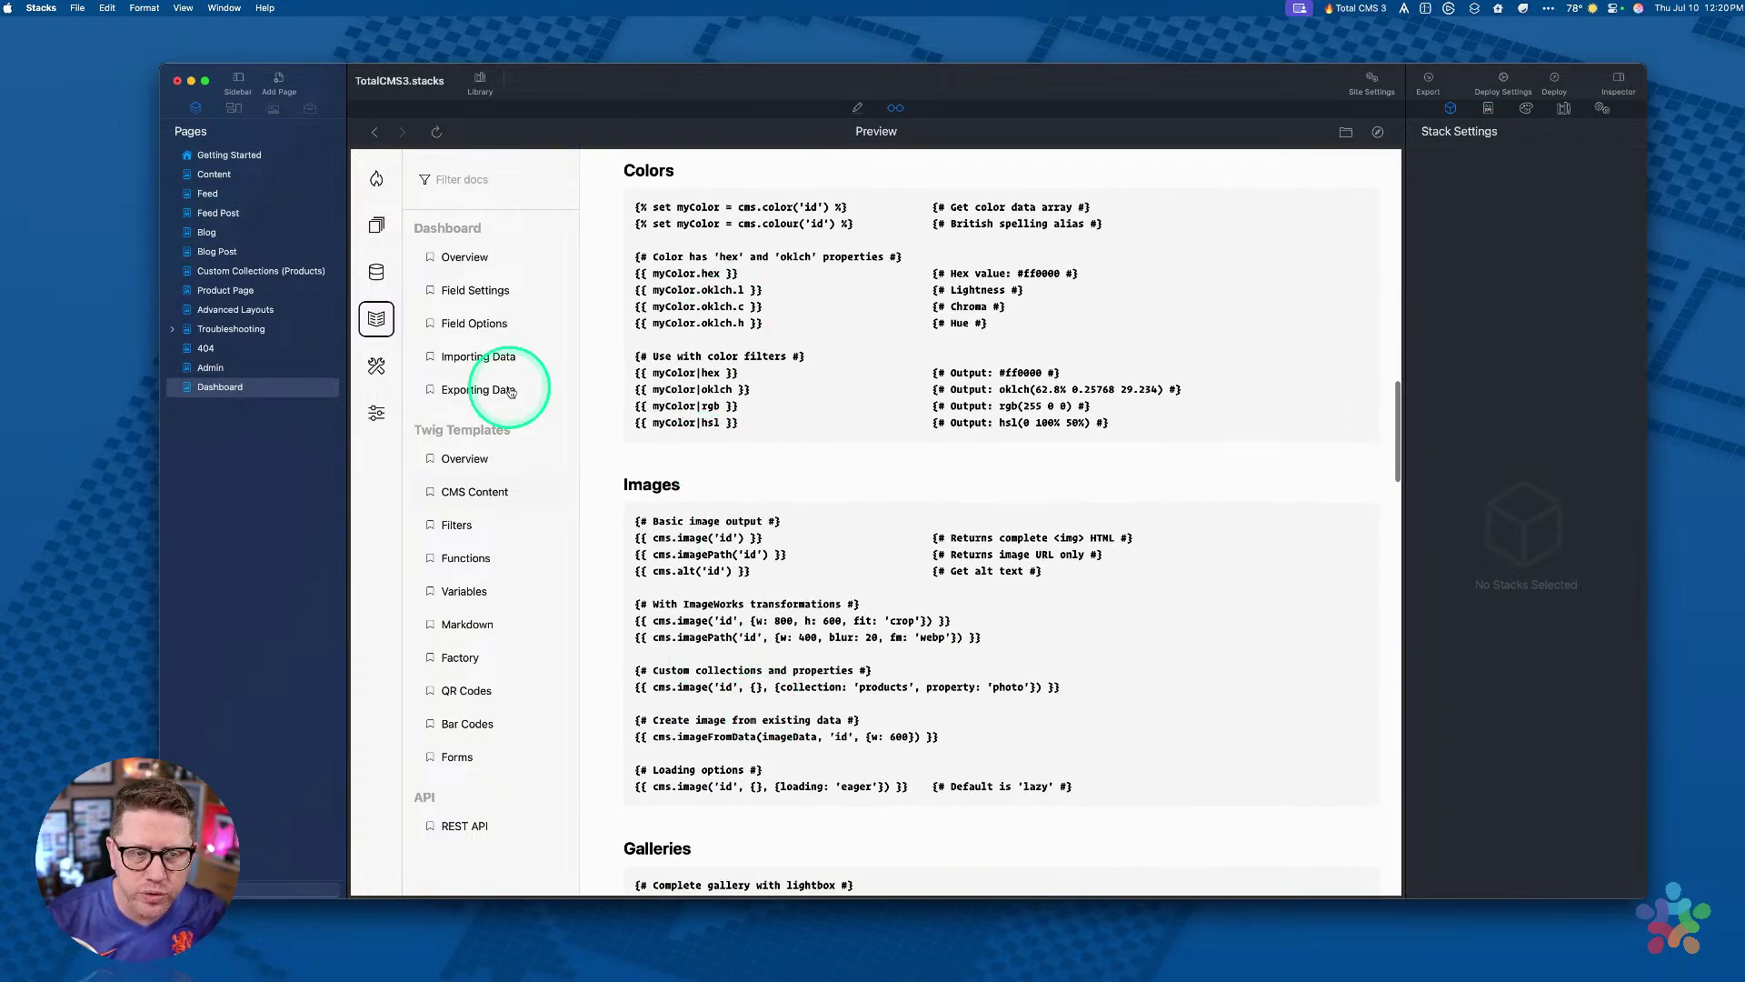
Step: Back on the Twig Filters reference, highlight the hello-world humanize example, then switch to Arc
click(472, 530)
scroll(752, 526, down, 3)
scroll(752, 525, down, 10)
scroll(752, 522, up, 10)
scroll(751, 523, up, 3)
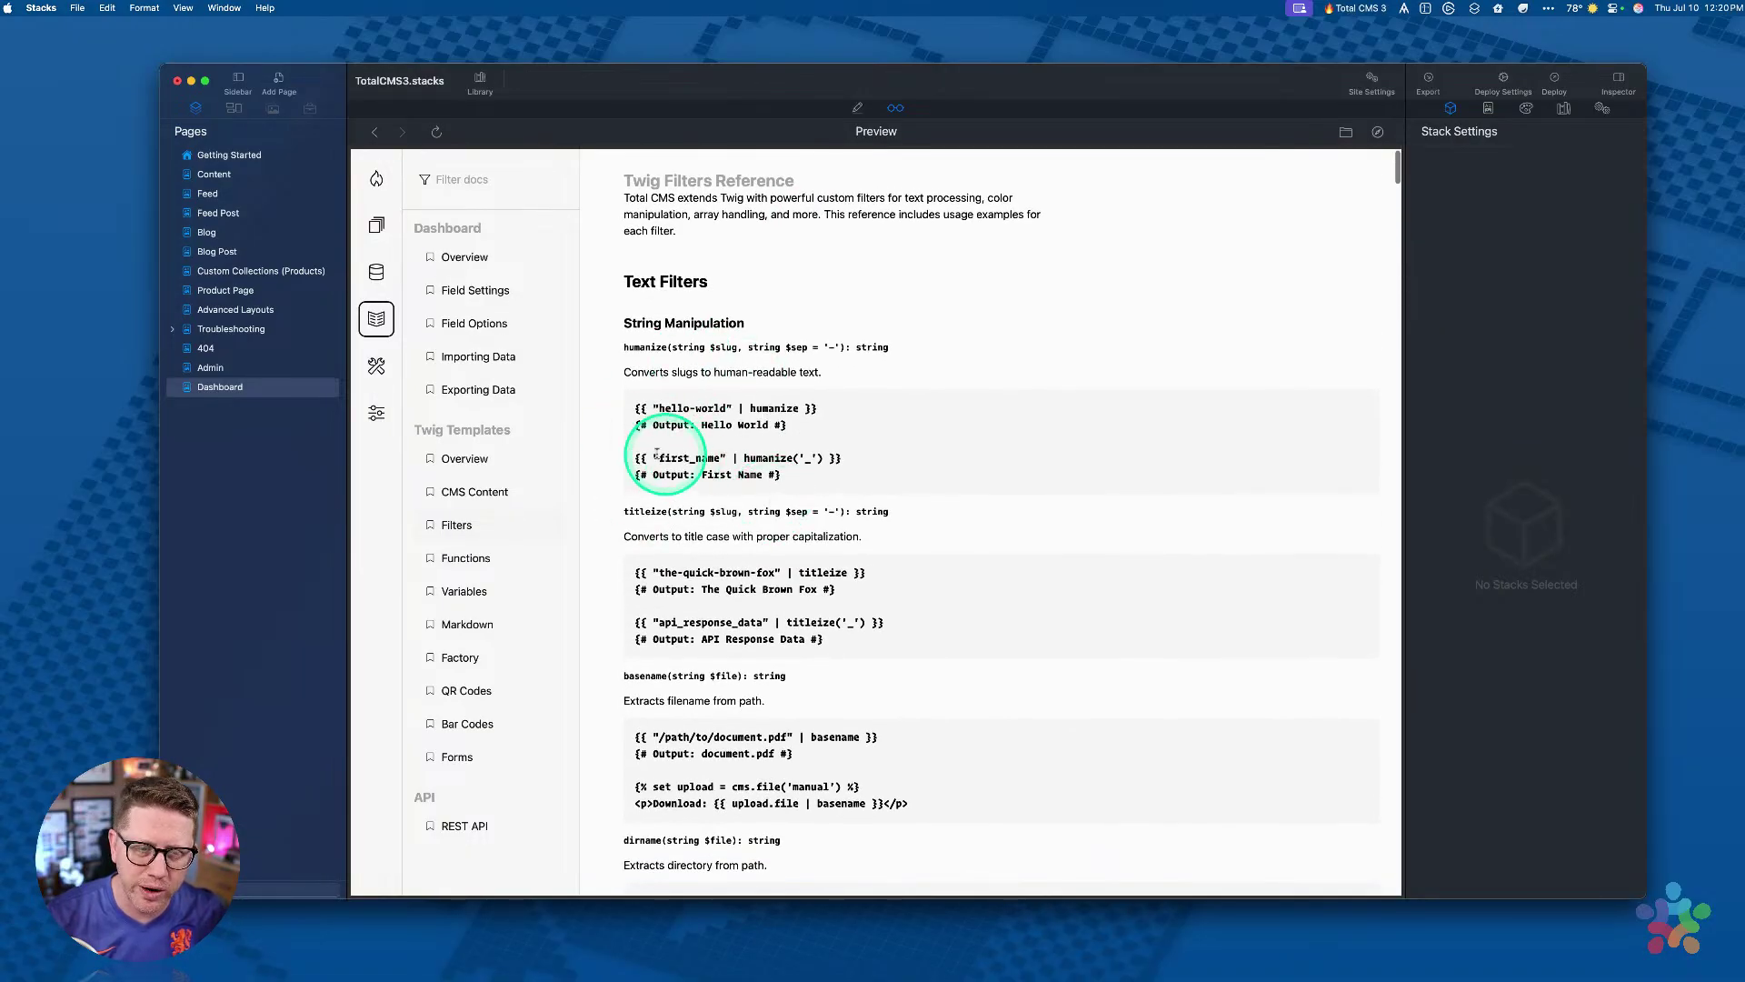
drag(634, 410, 827, 426)
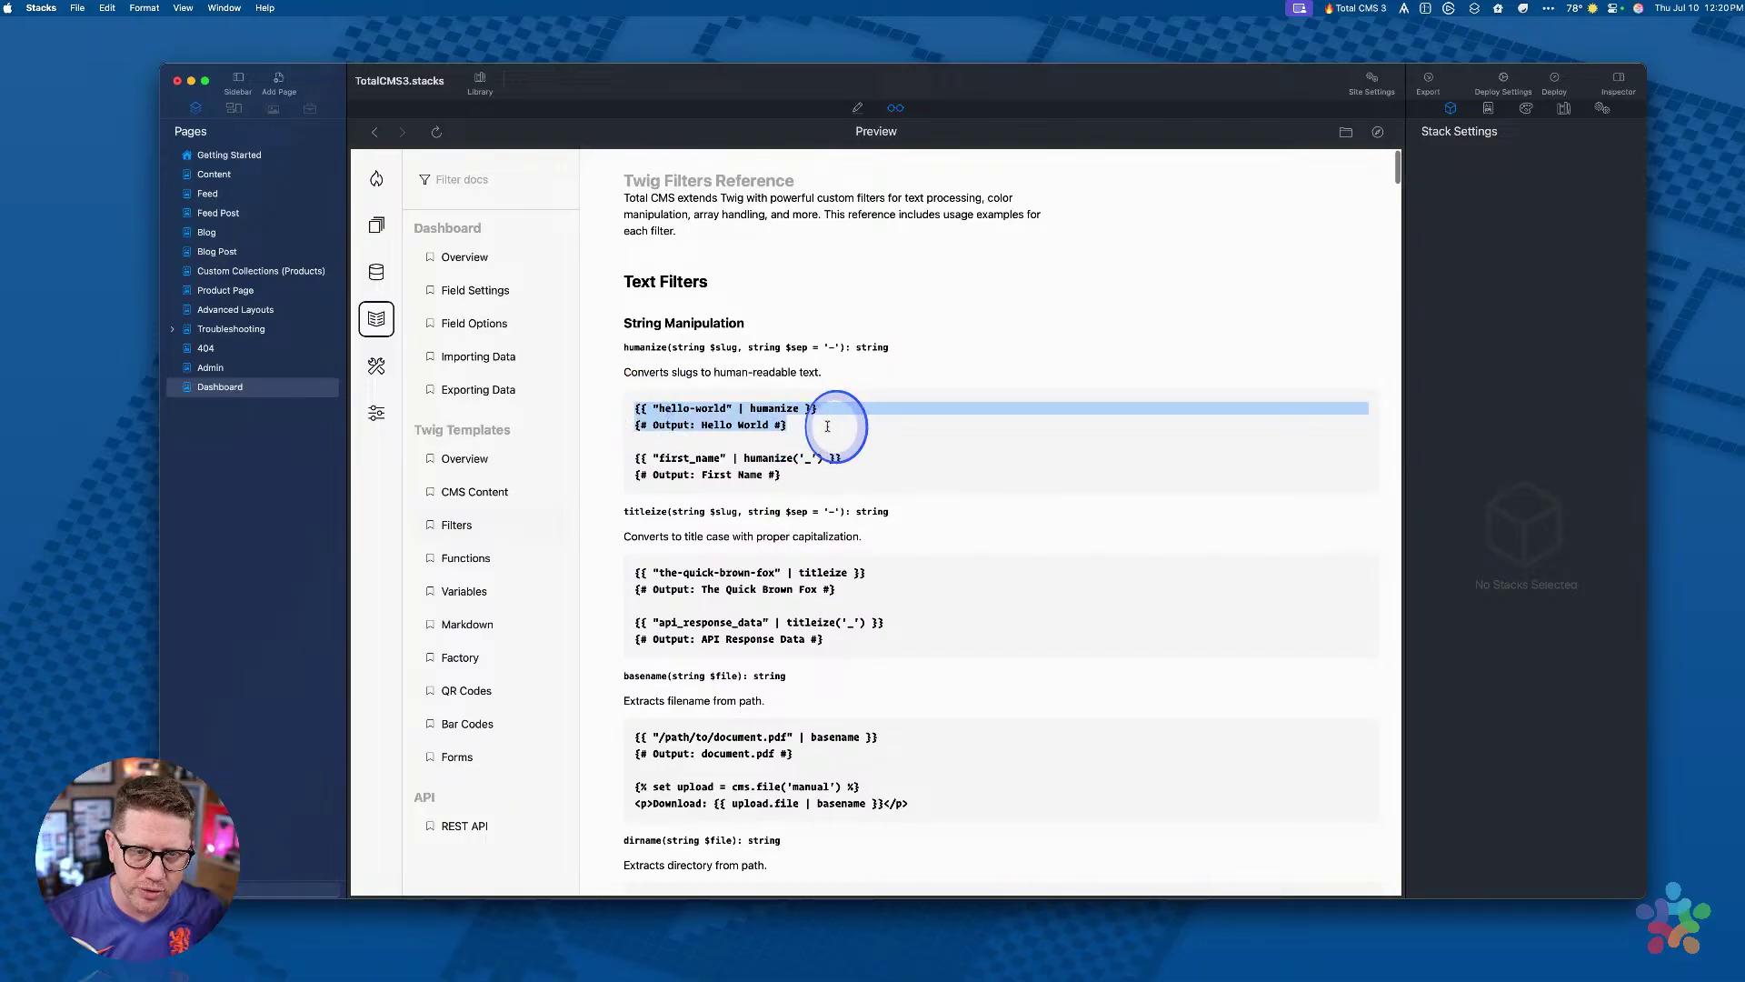
click(827, 427)
scroll(827, 427, down, 10)
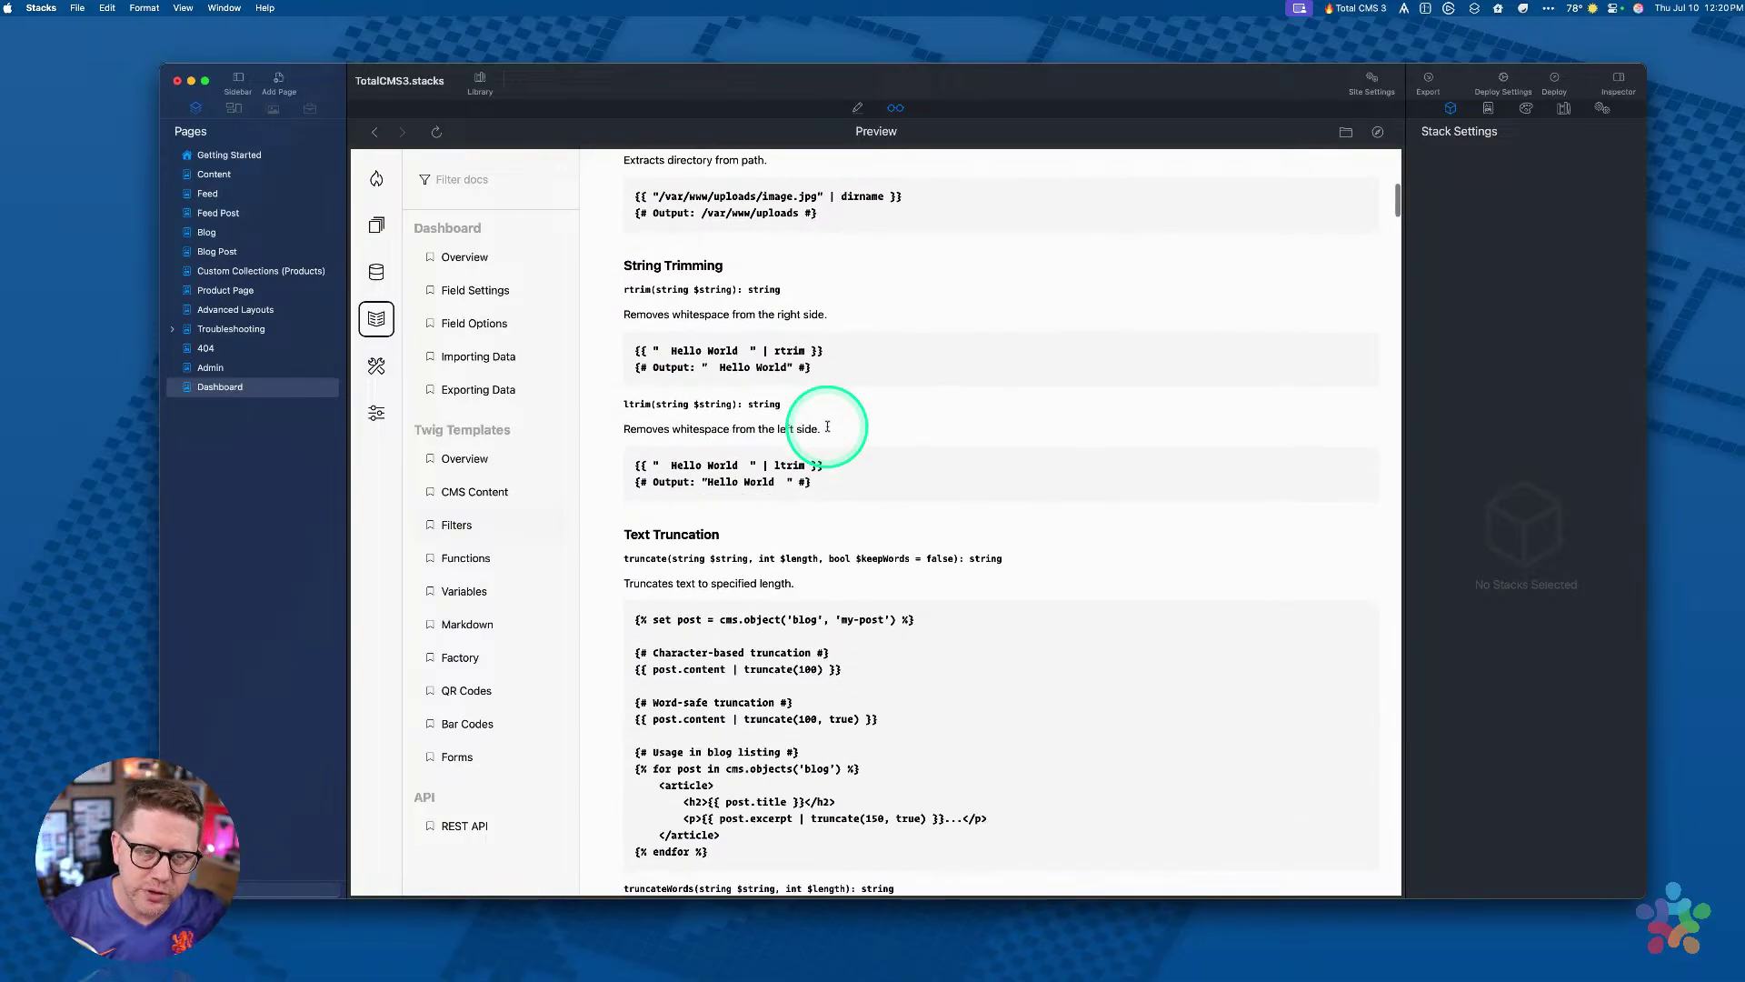
scroll(827, 432, down, 5)
scroll(827, 432, up, 15)
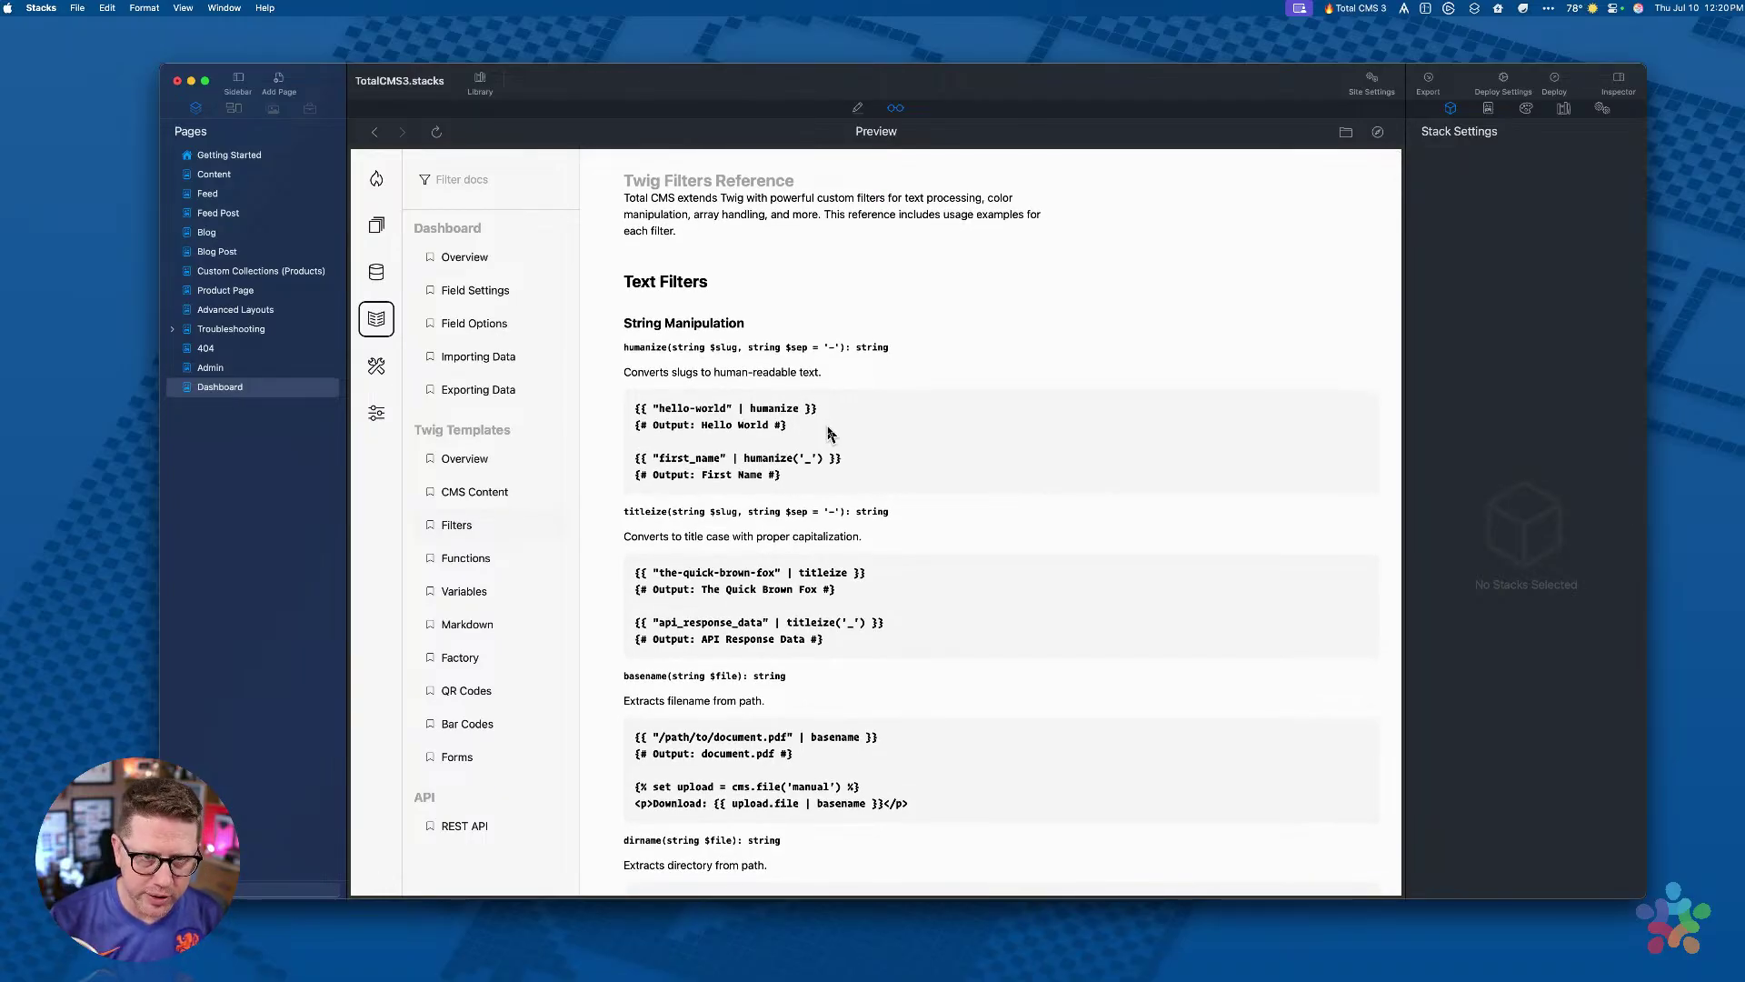
key(super+Tab)
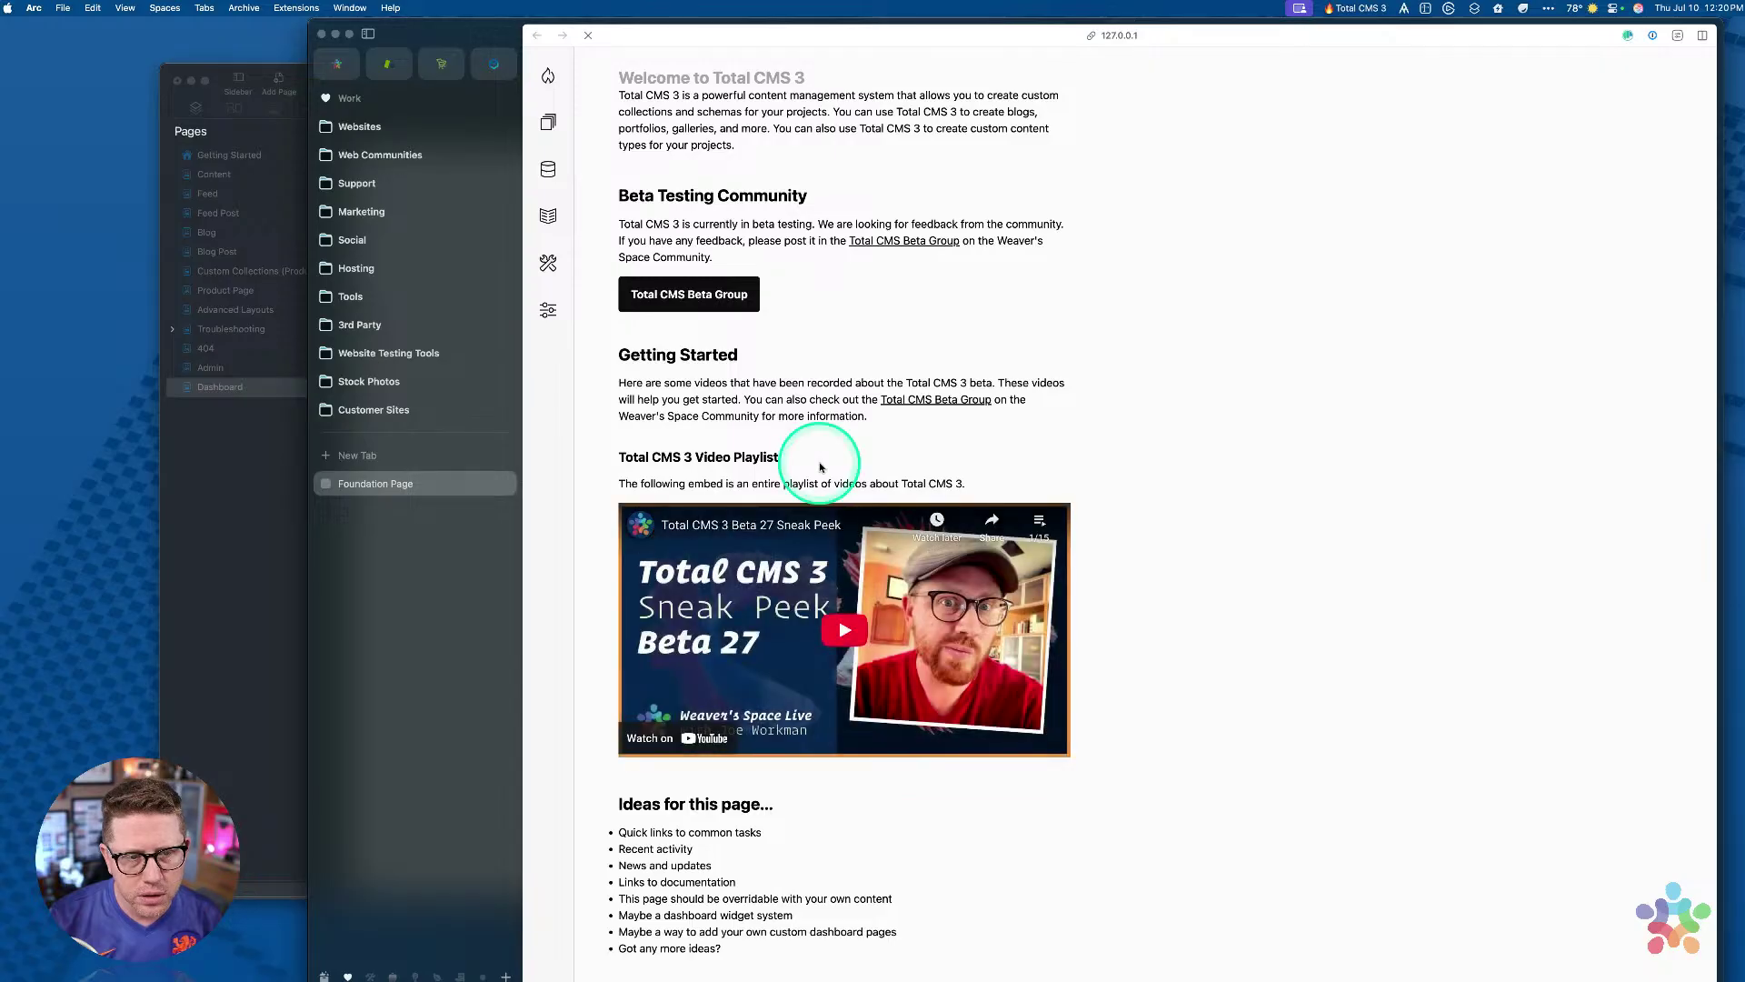
Step: In Arc, open the Total CMS docs and the Twig Adapter CMS Content page
click(548, 217)
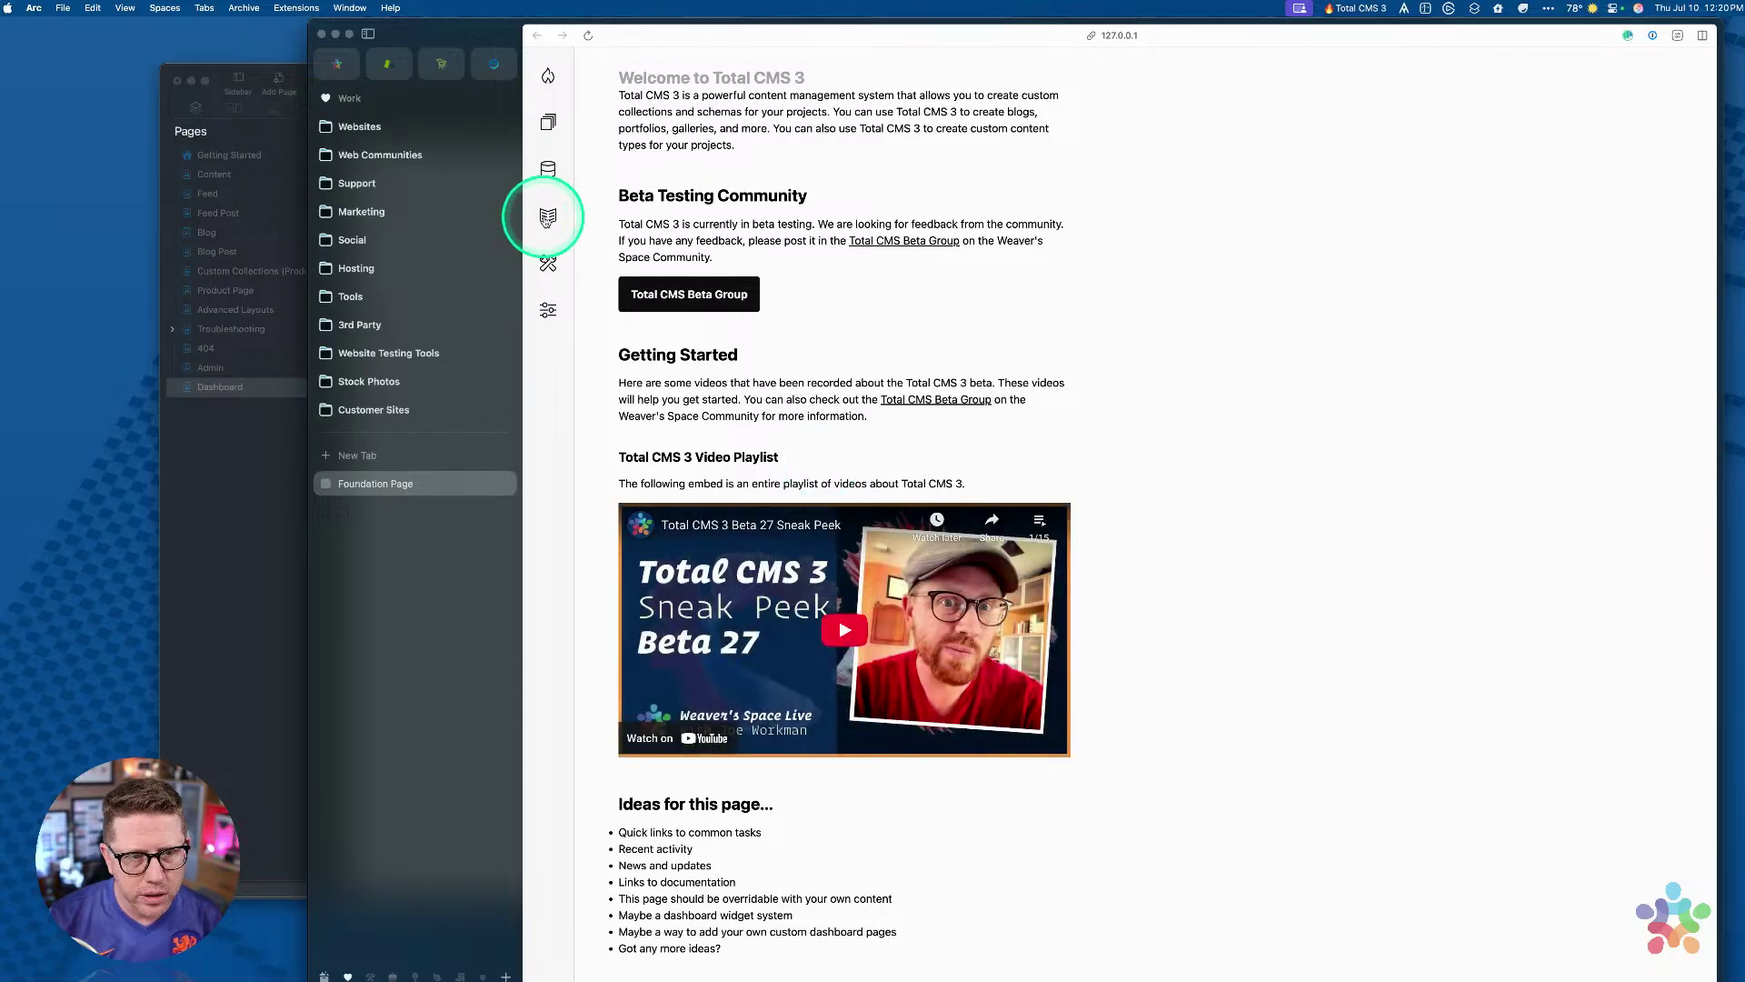
click(647, 385)
scroll(940, 427, down, 5)
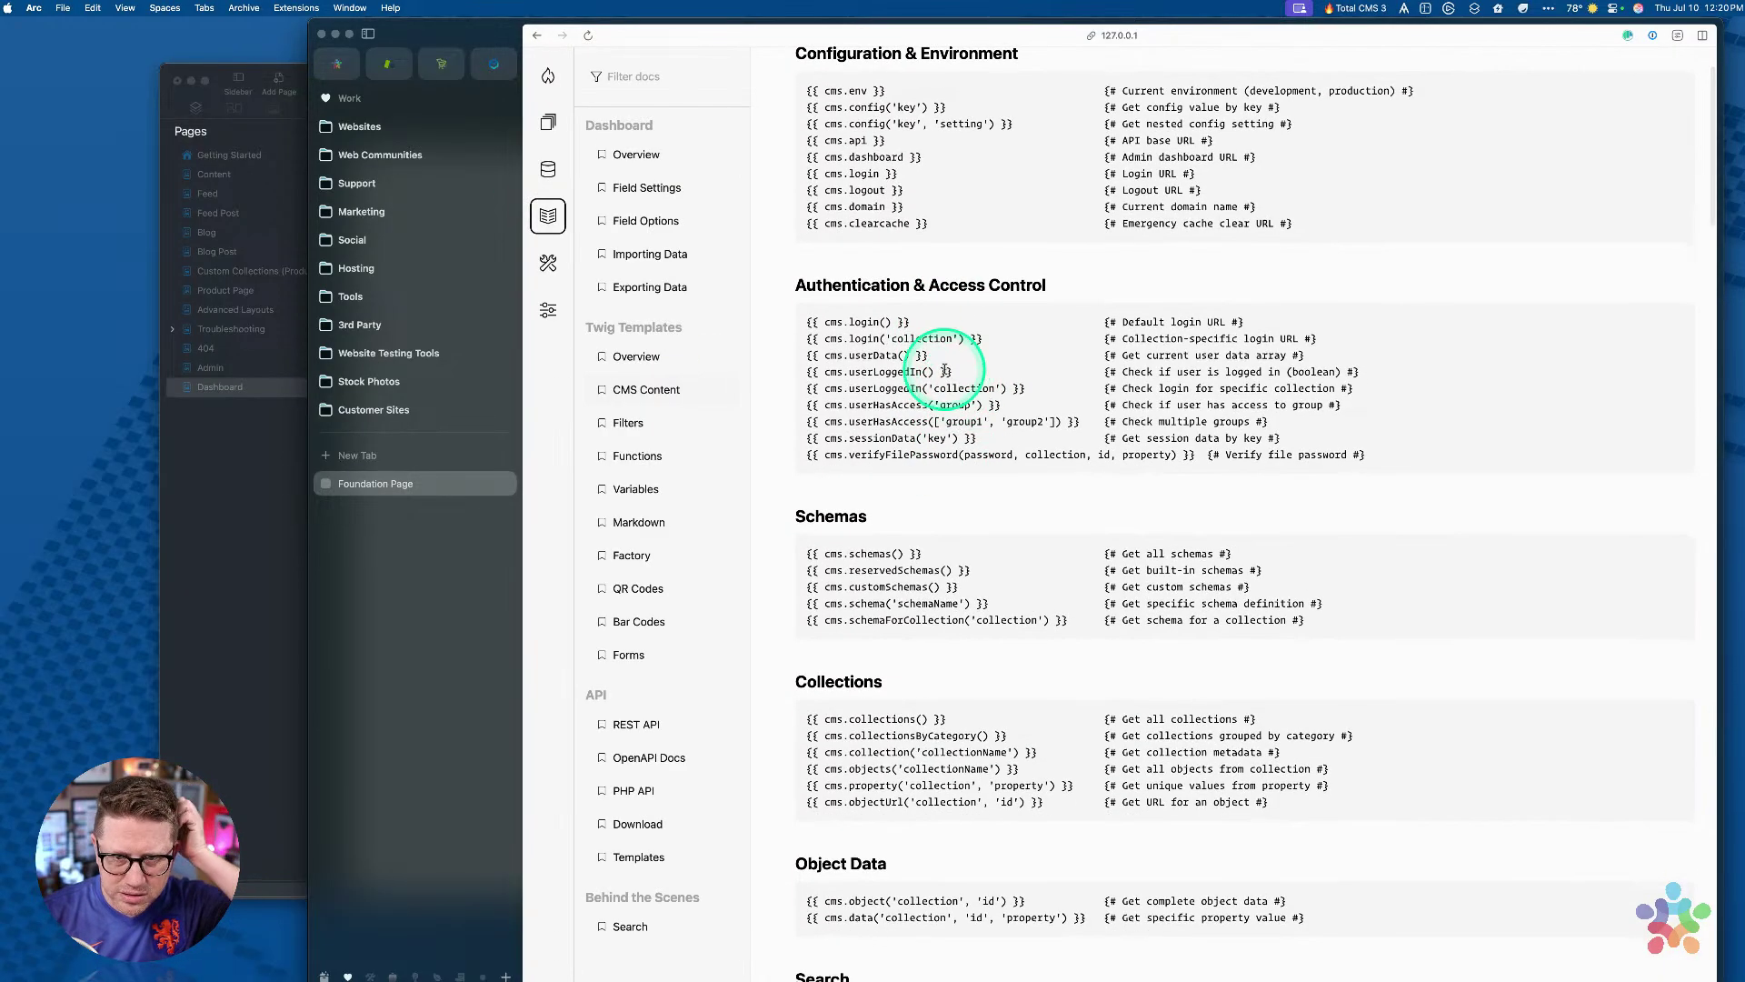
scroll(944, 283, up, 5)
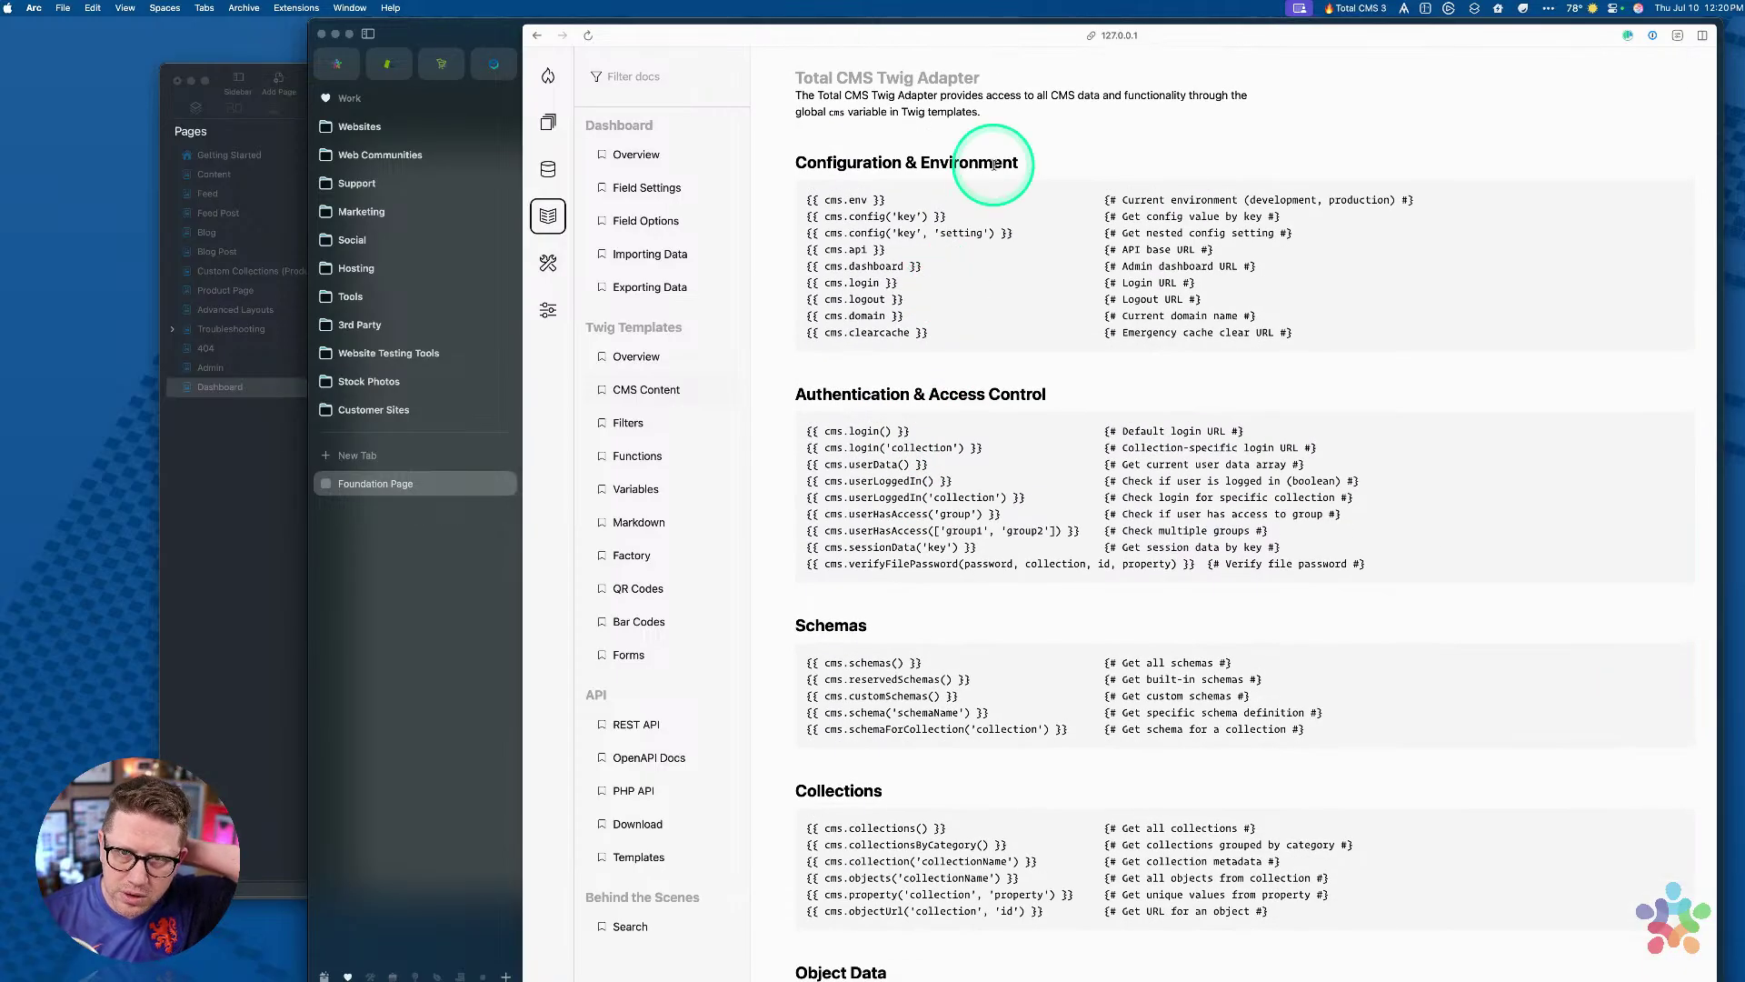
key(super+r)
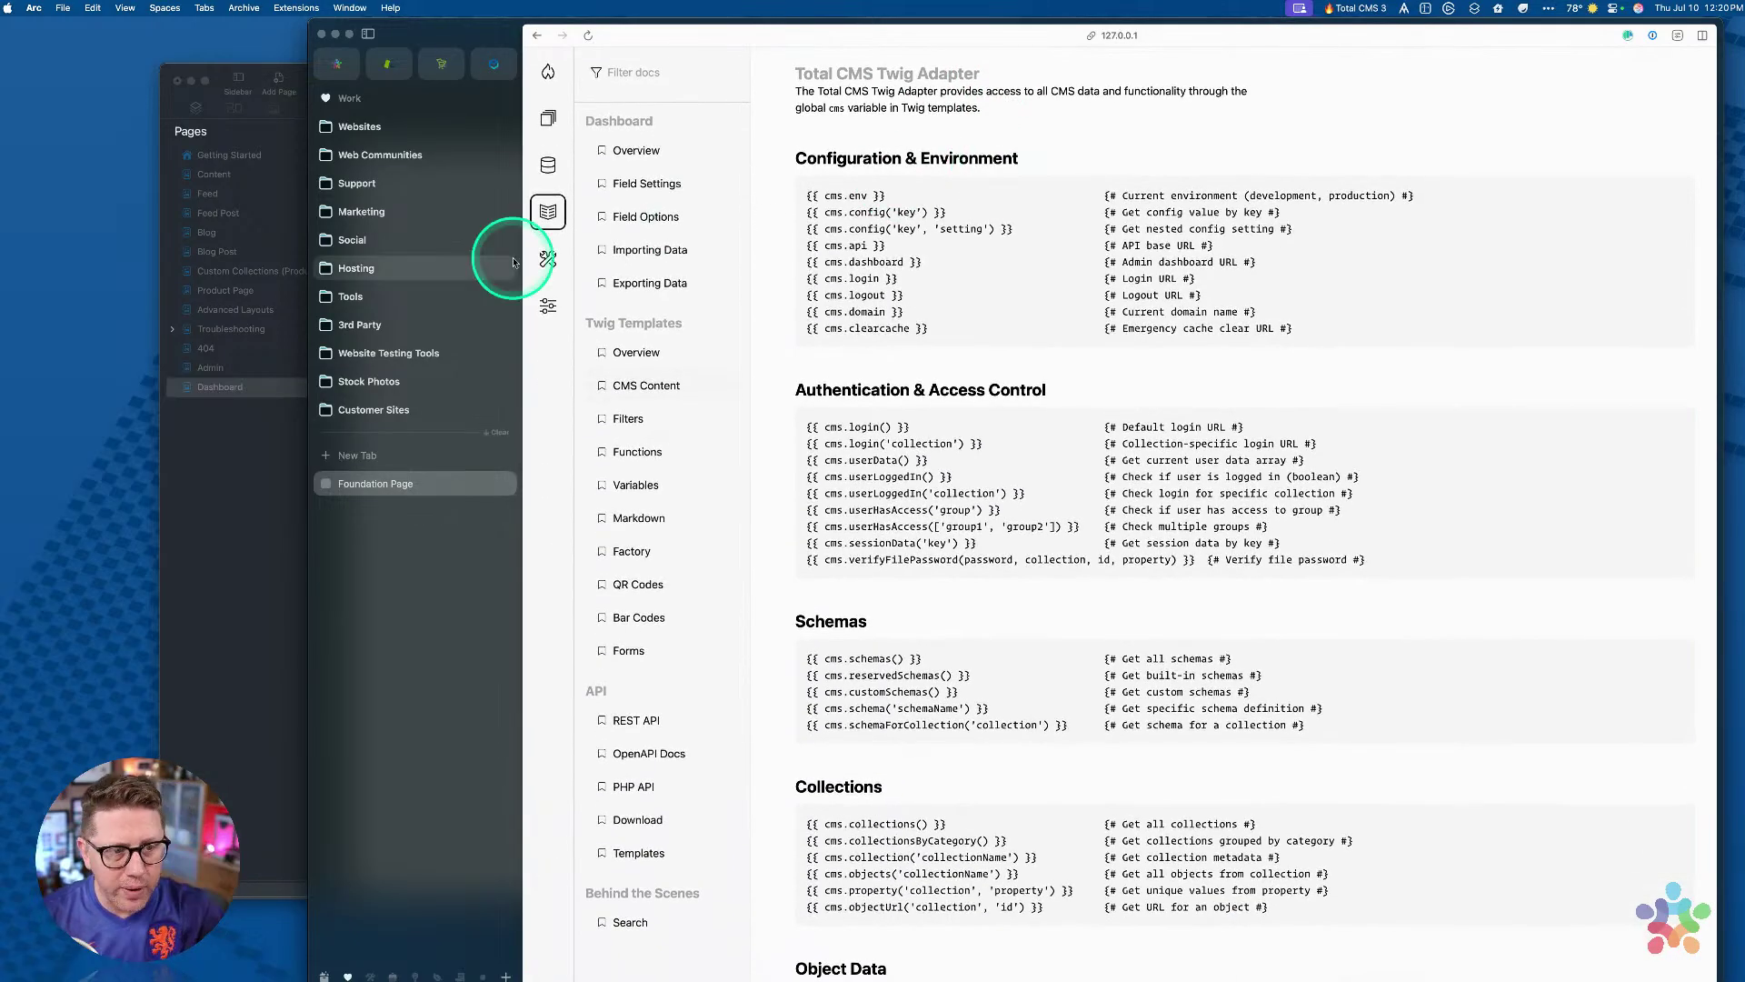
Step: Close the Arc window and return to Stacks
drag(495, 27, 322, 28)
scroll(633, 332, up, 2)
scroll(634, 332, down, 10)
scroll(641, 332, up, 10)
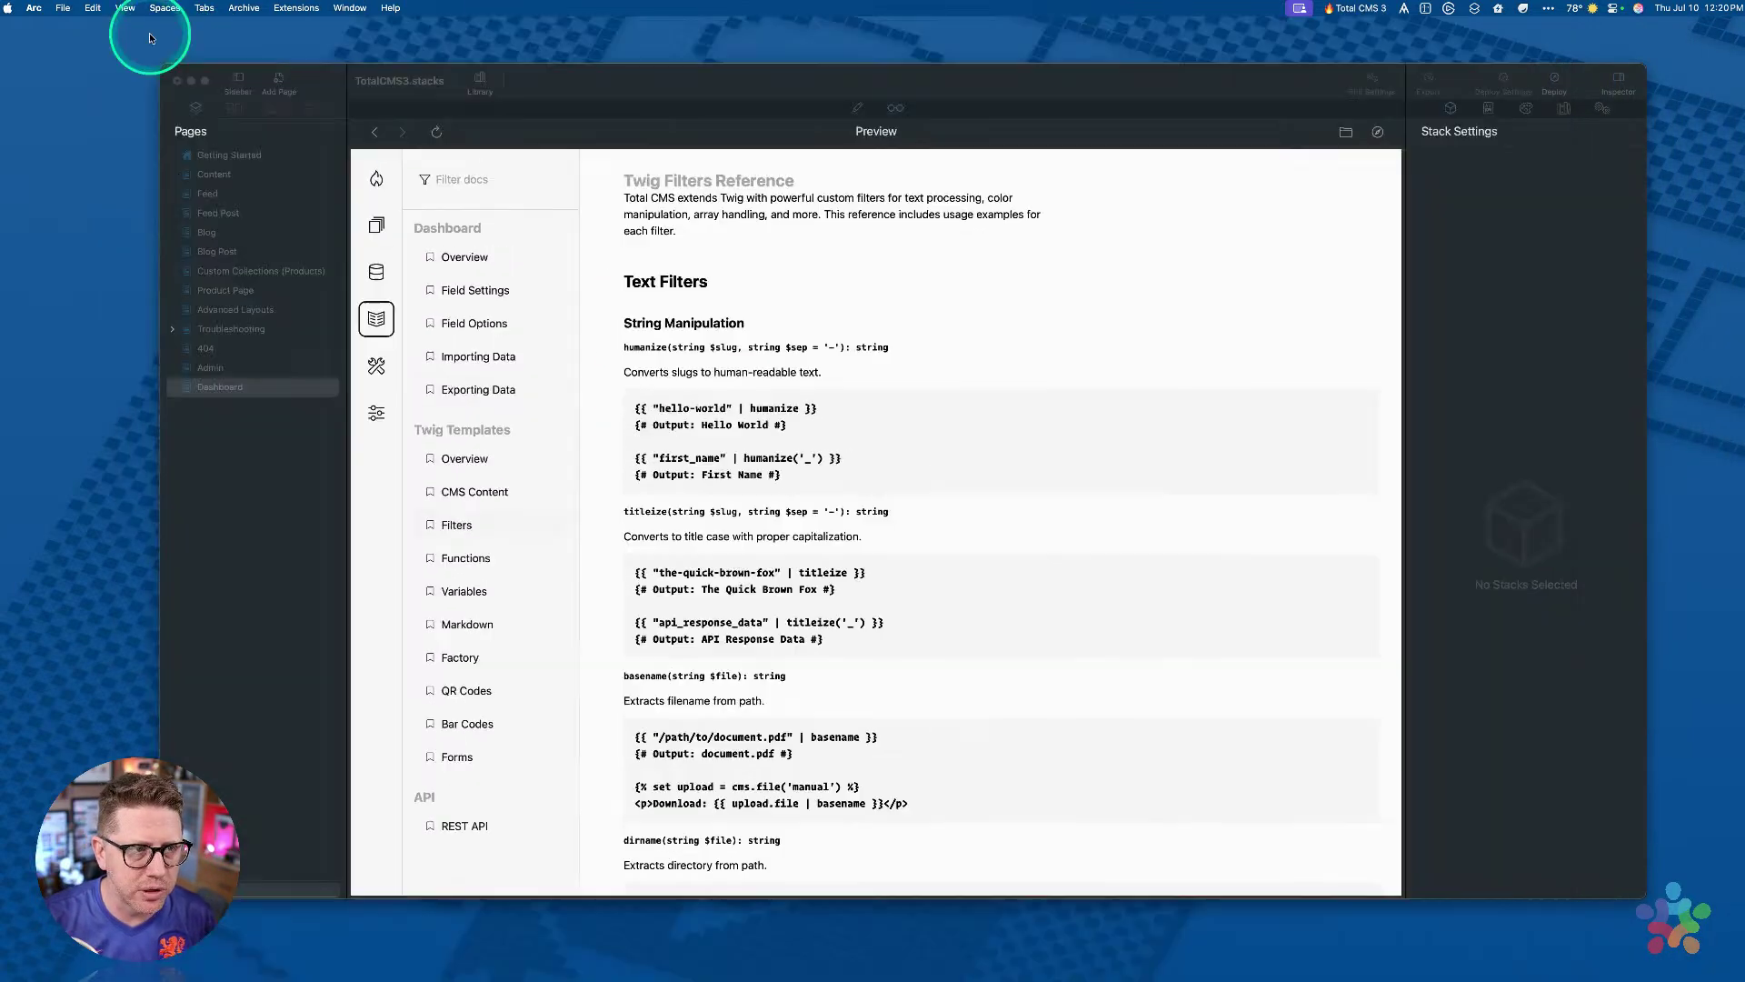
click(149, 34)
click(682, 574)
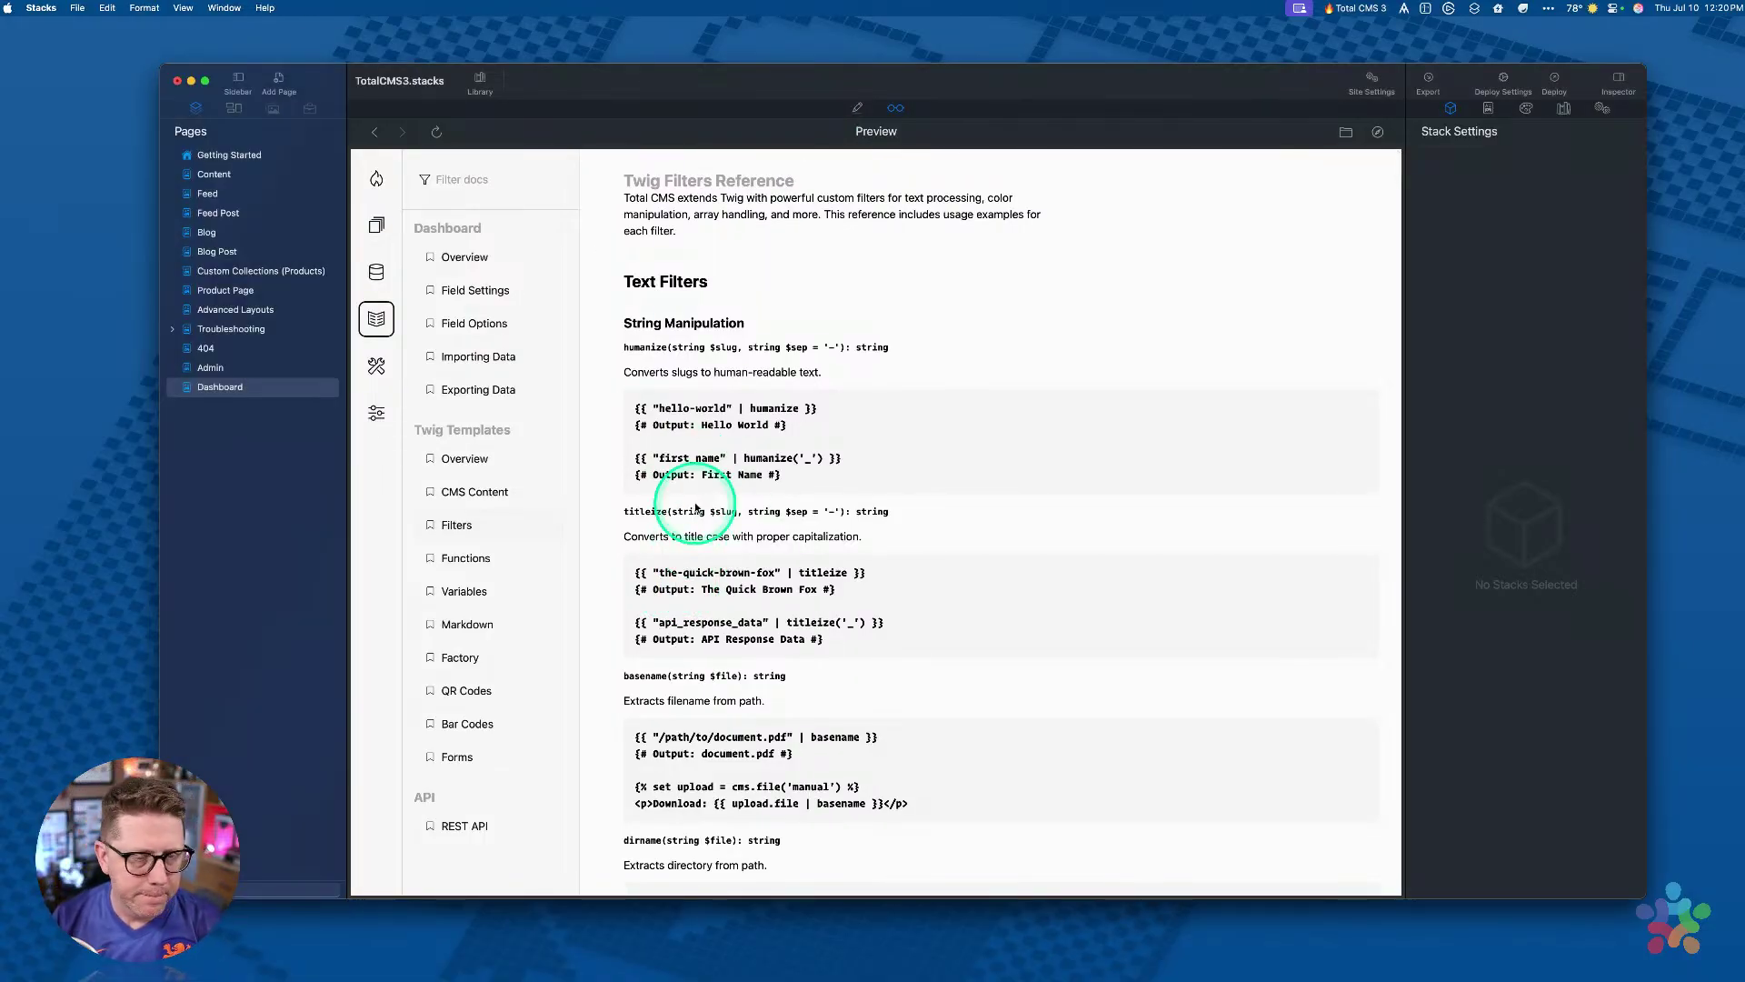
scroll(695, 545, down, 8)
scroll(675, 345, up, 15)
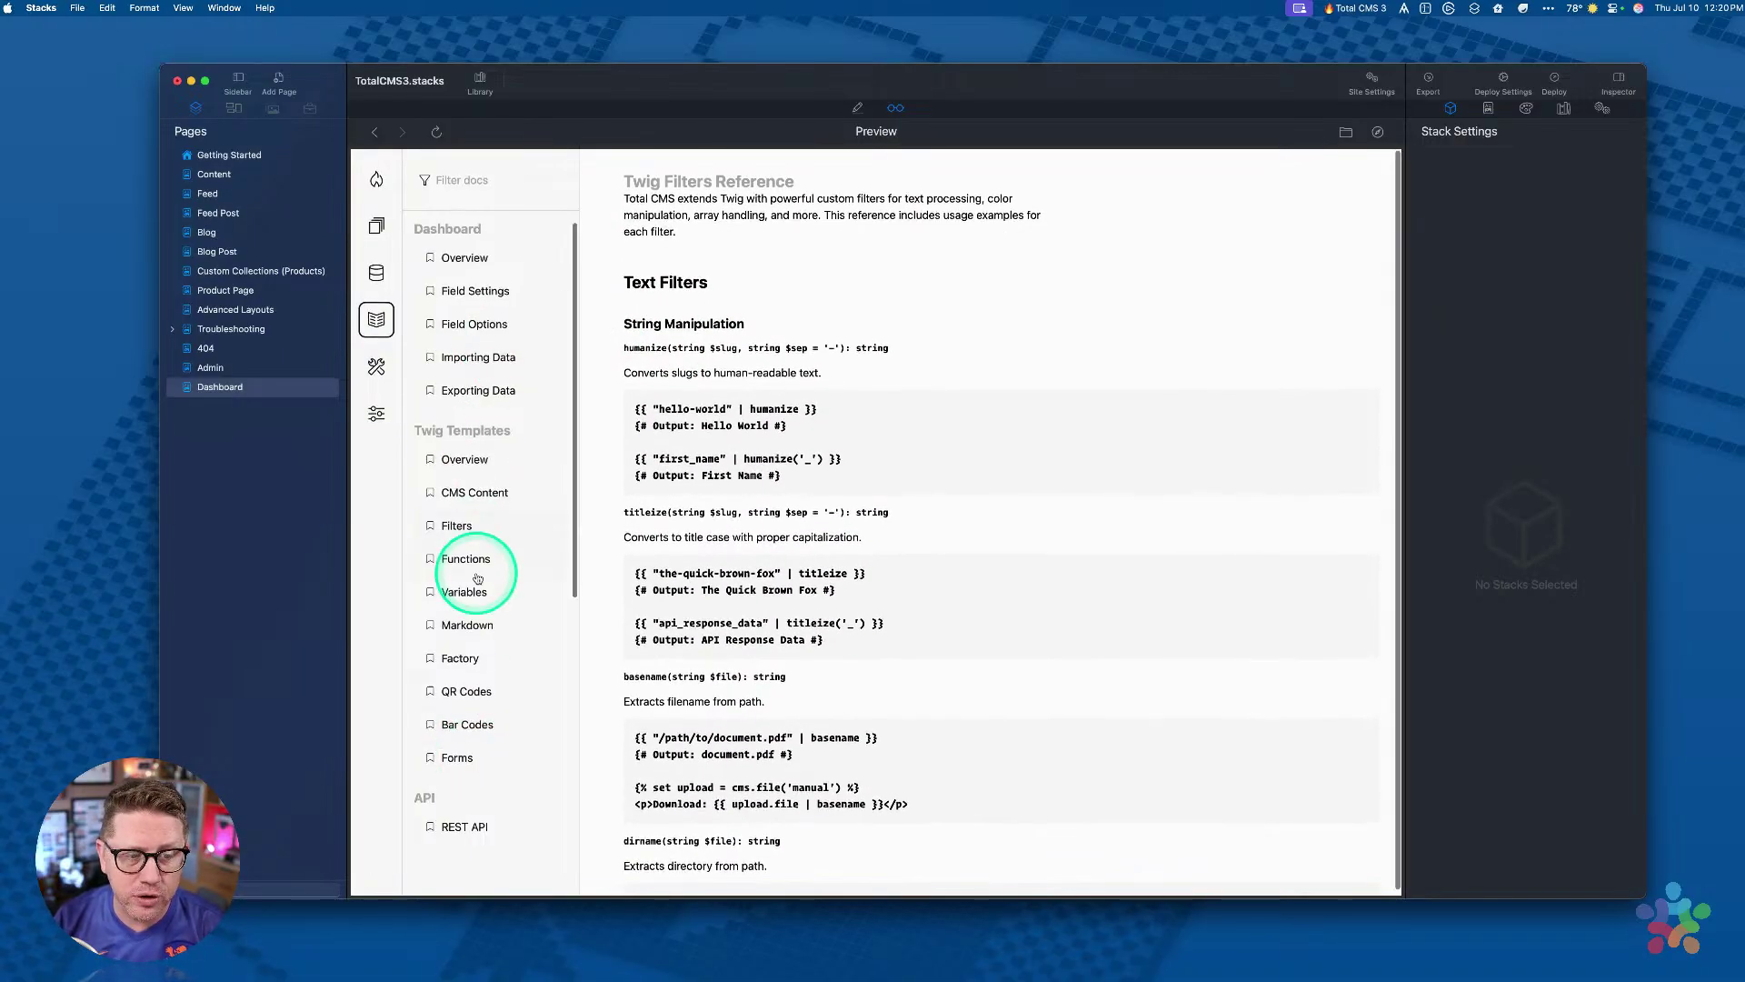
scroll(482, 545, down, 5)
scroll(479, 495, up, 5)
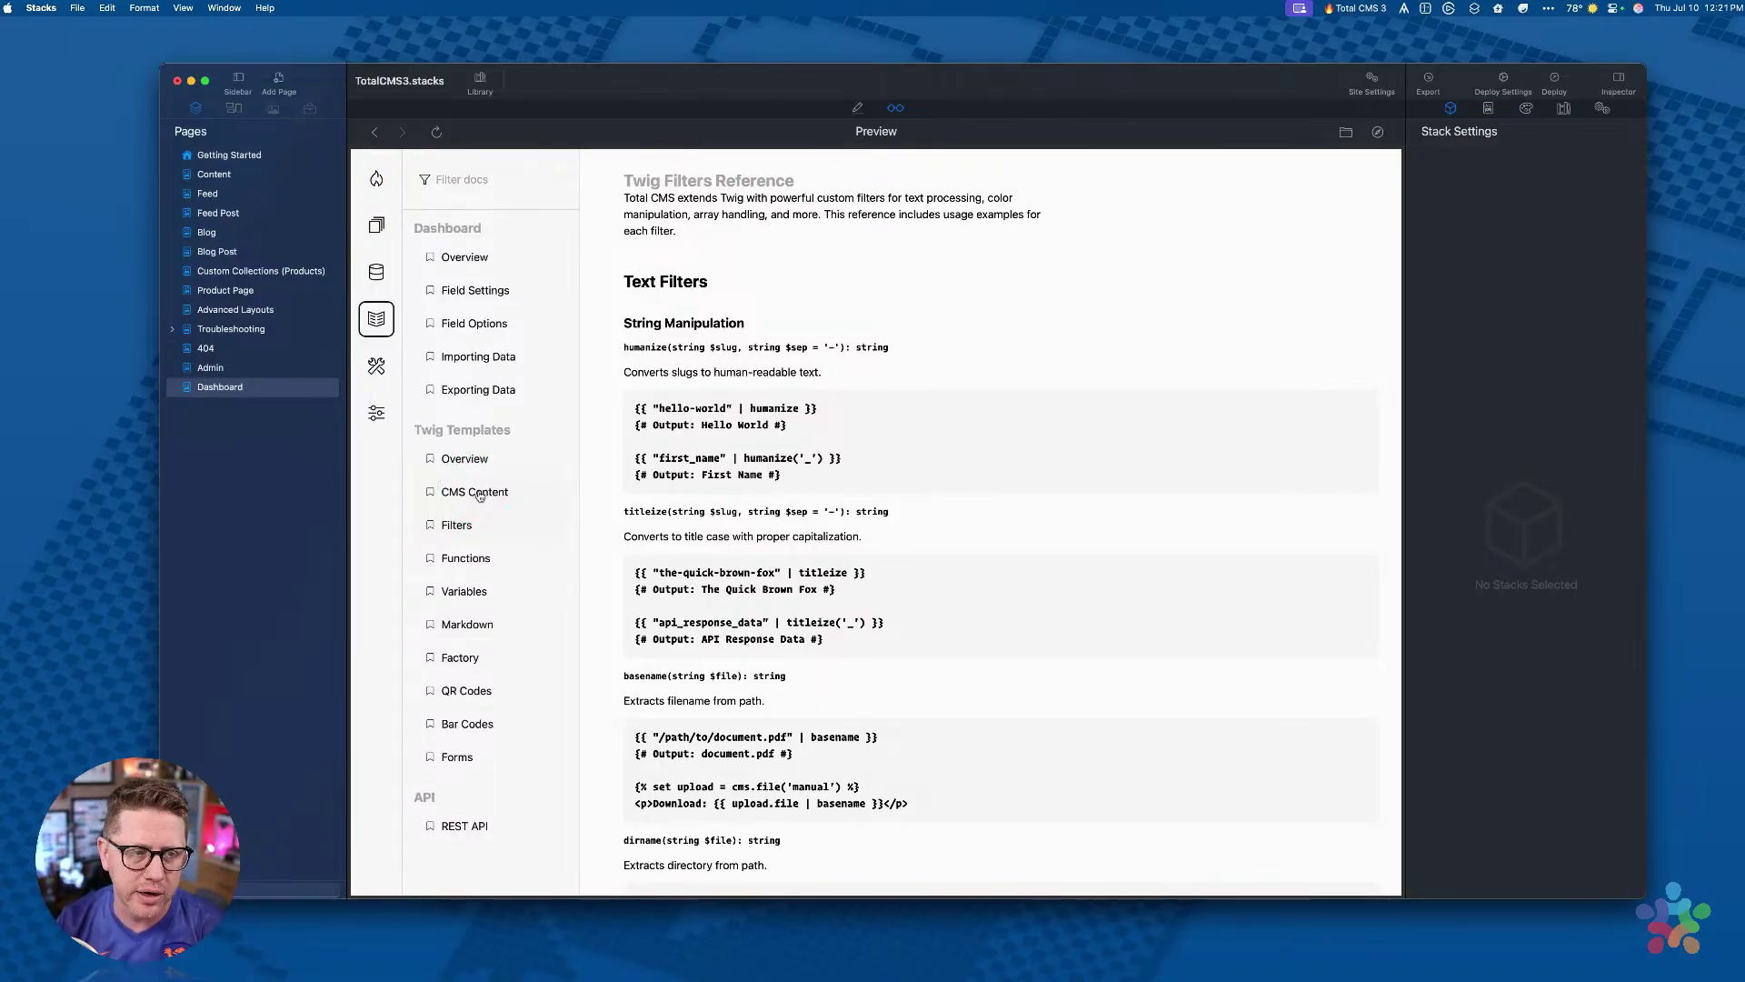
Step: Open the Blog page in Edit mode and scroll over its search form and blog card grid
click(203, 234)
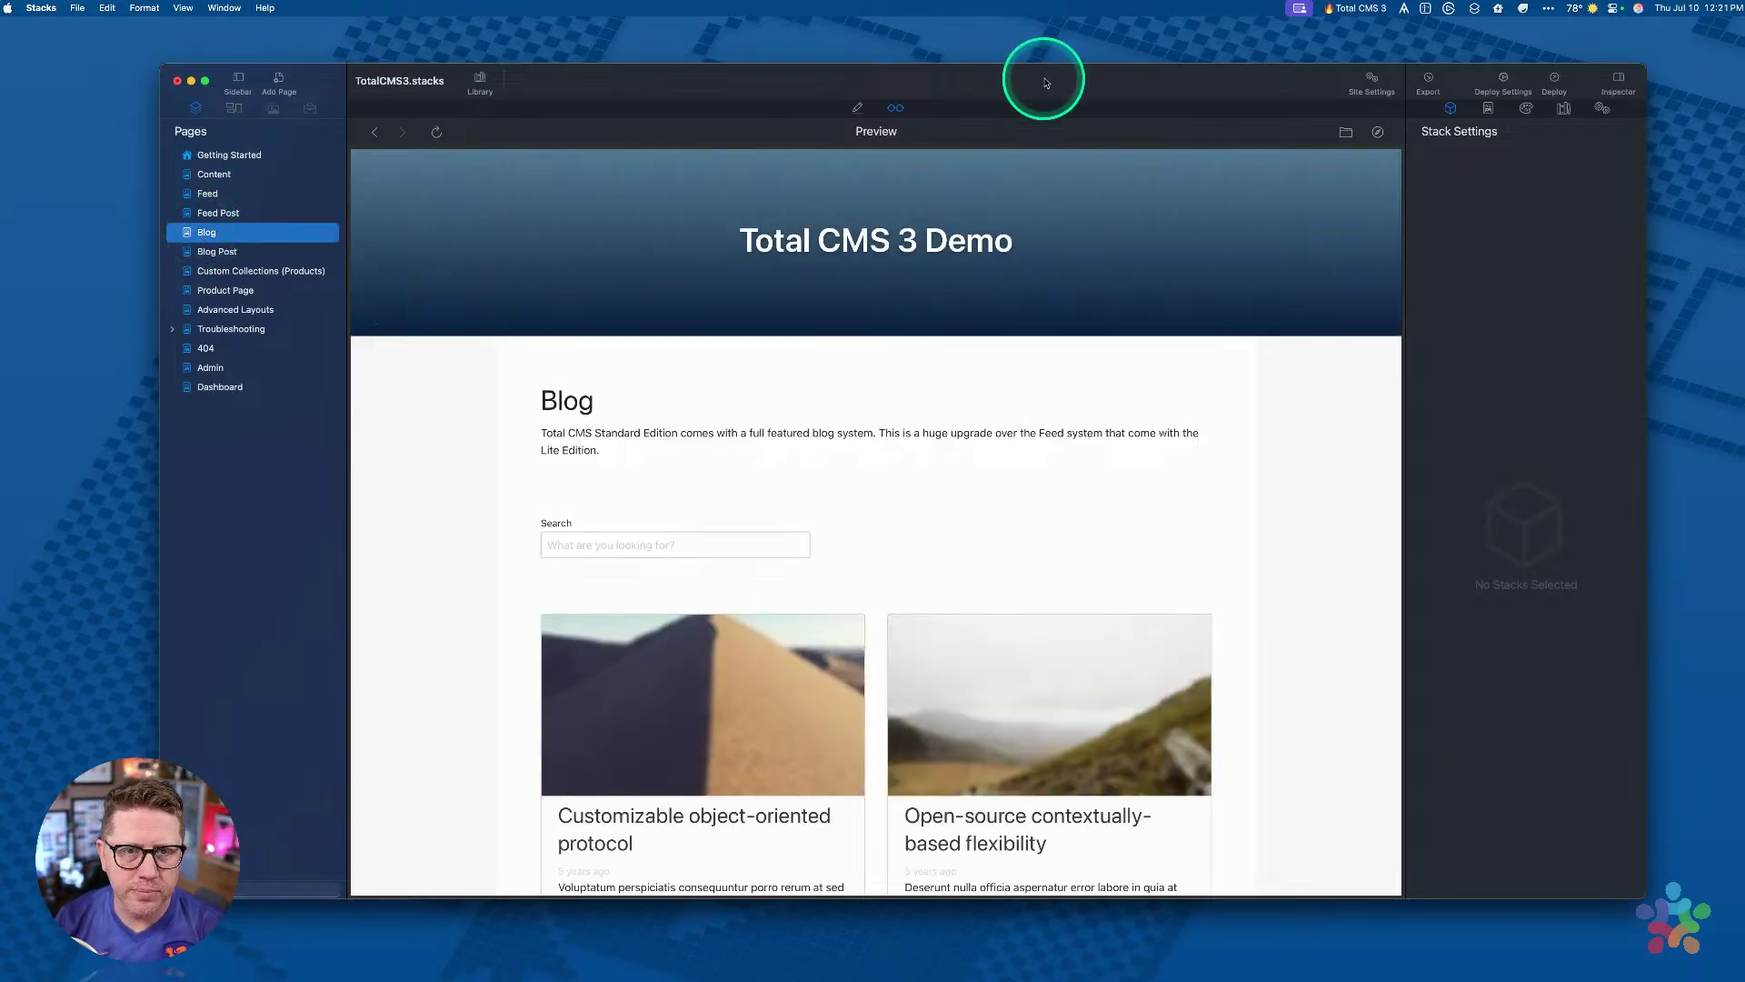
click(857, 107)
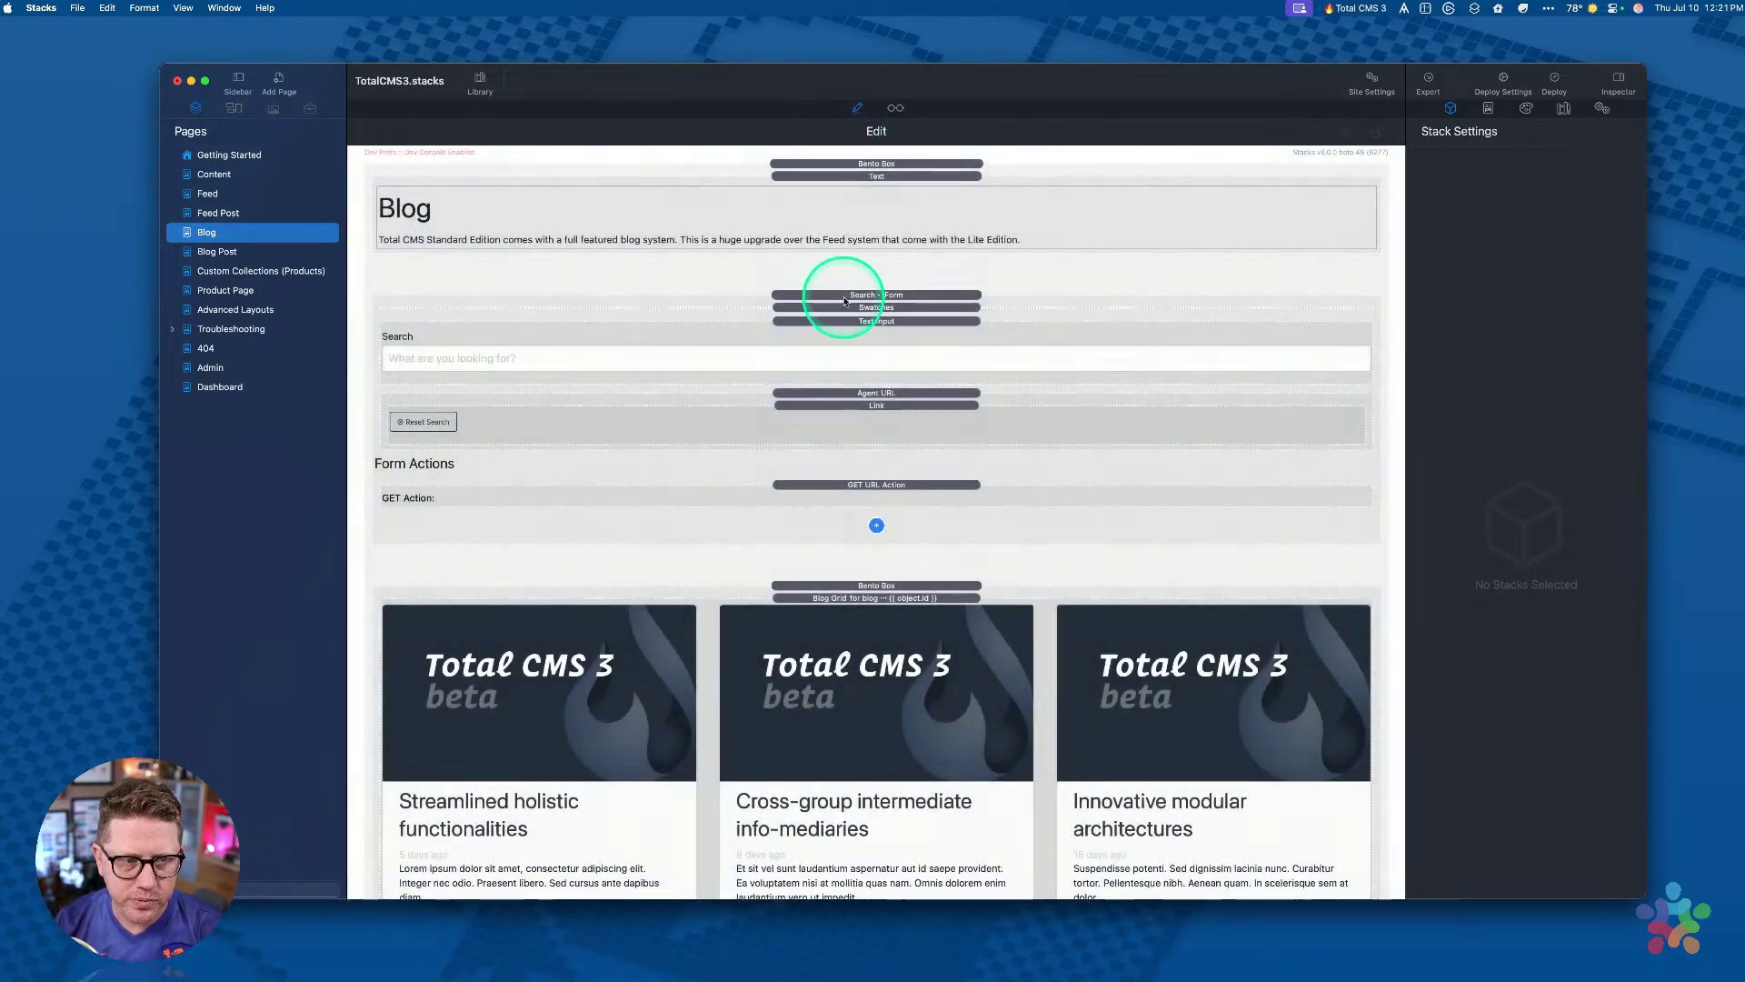
scroll(832, 295, down, 5)
scroll(909, 273, down, 3)
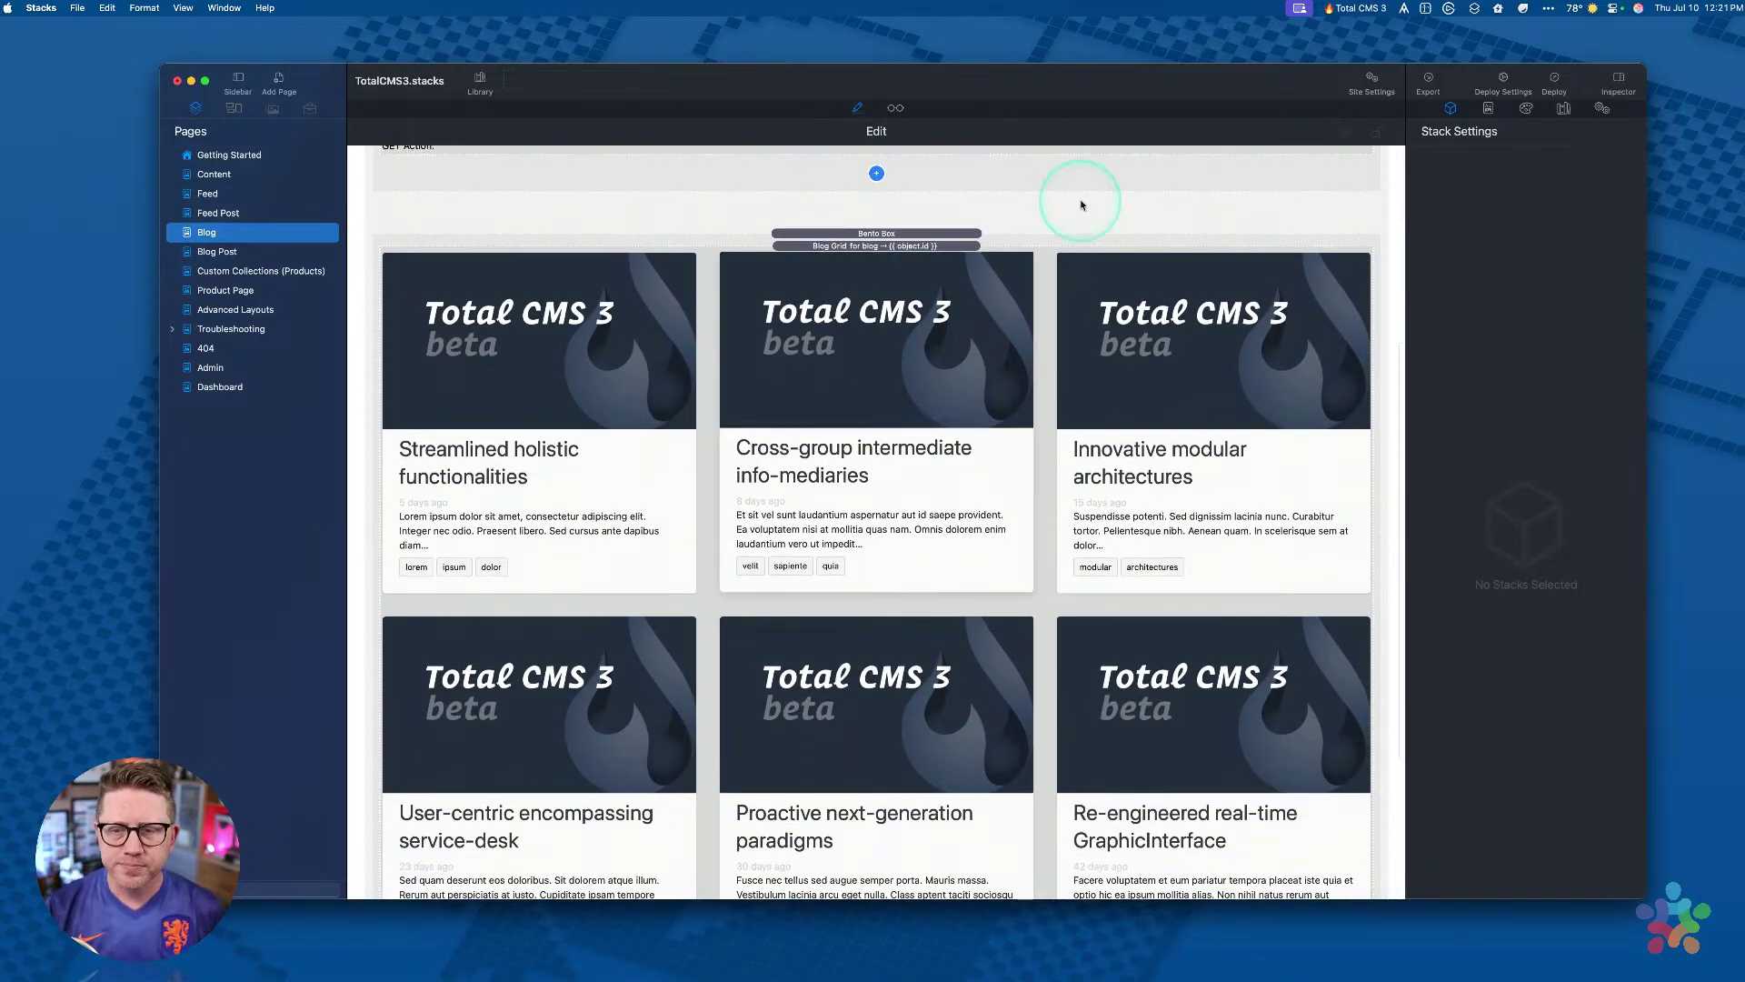
scroll(1161, 372, up, 8)
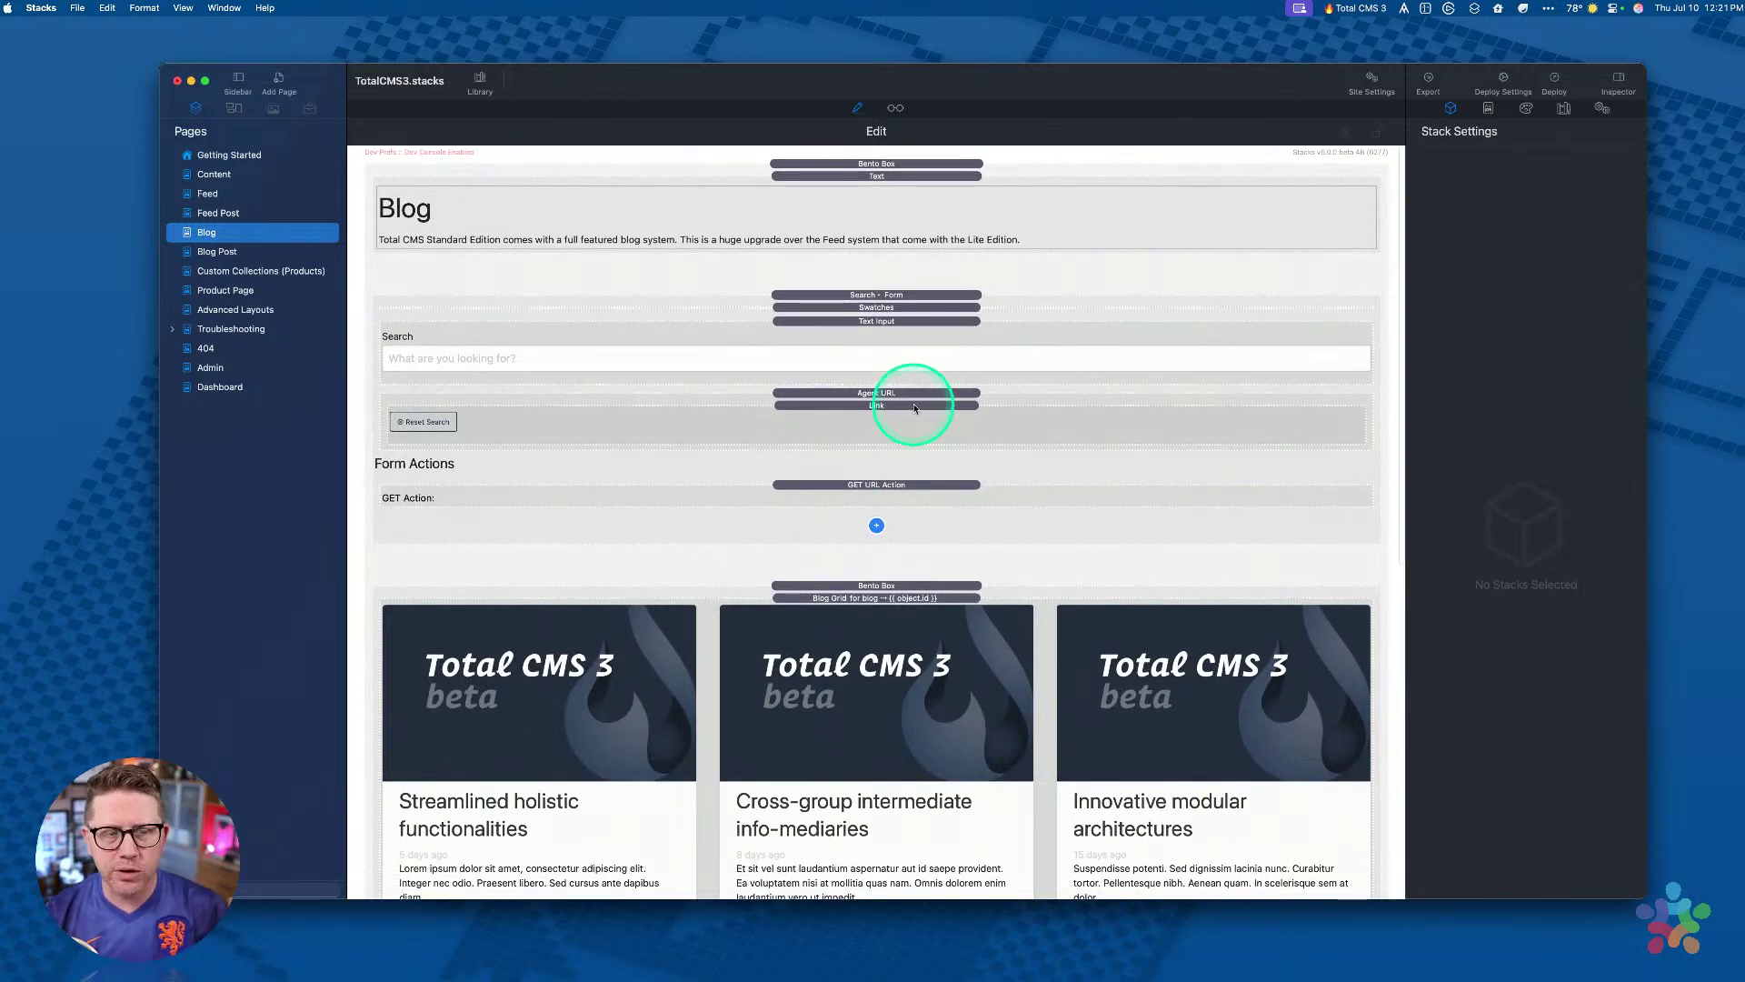
Step: Select the Blog Grid and show the Feed Grid and Blog Grid stacks in the library
click(874, 598)
scroll(877, 581, down, 5)
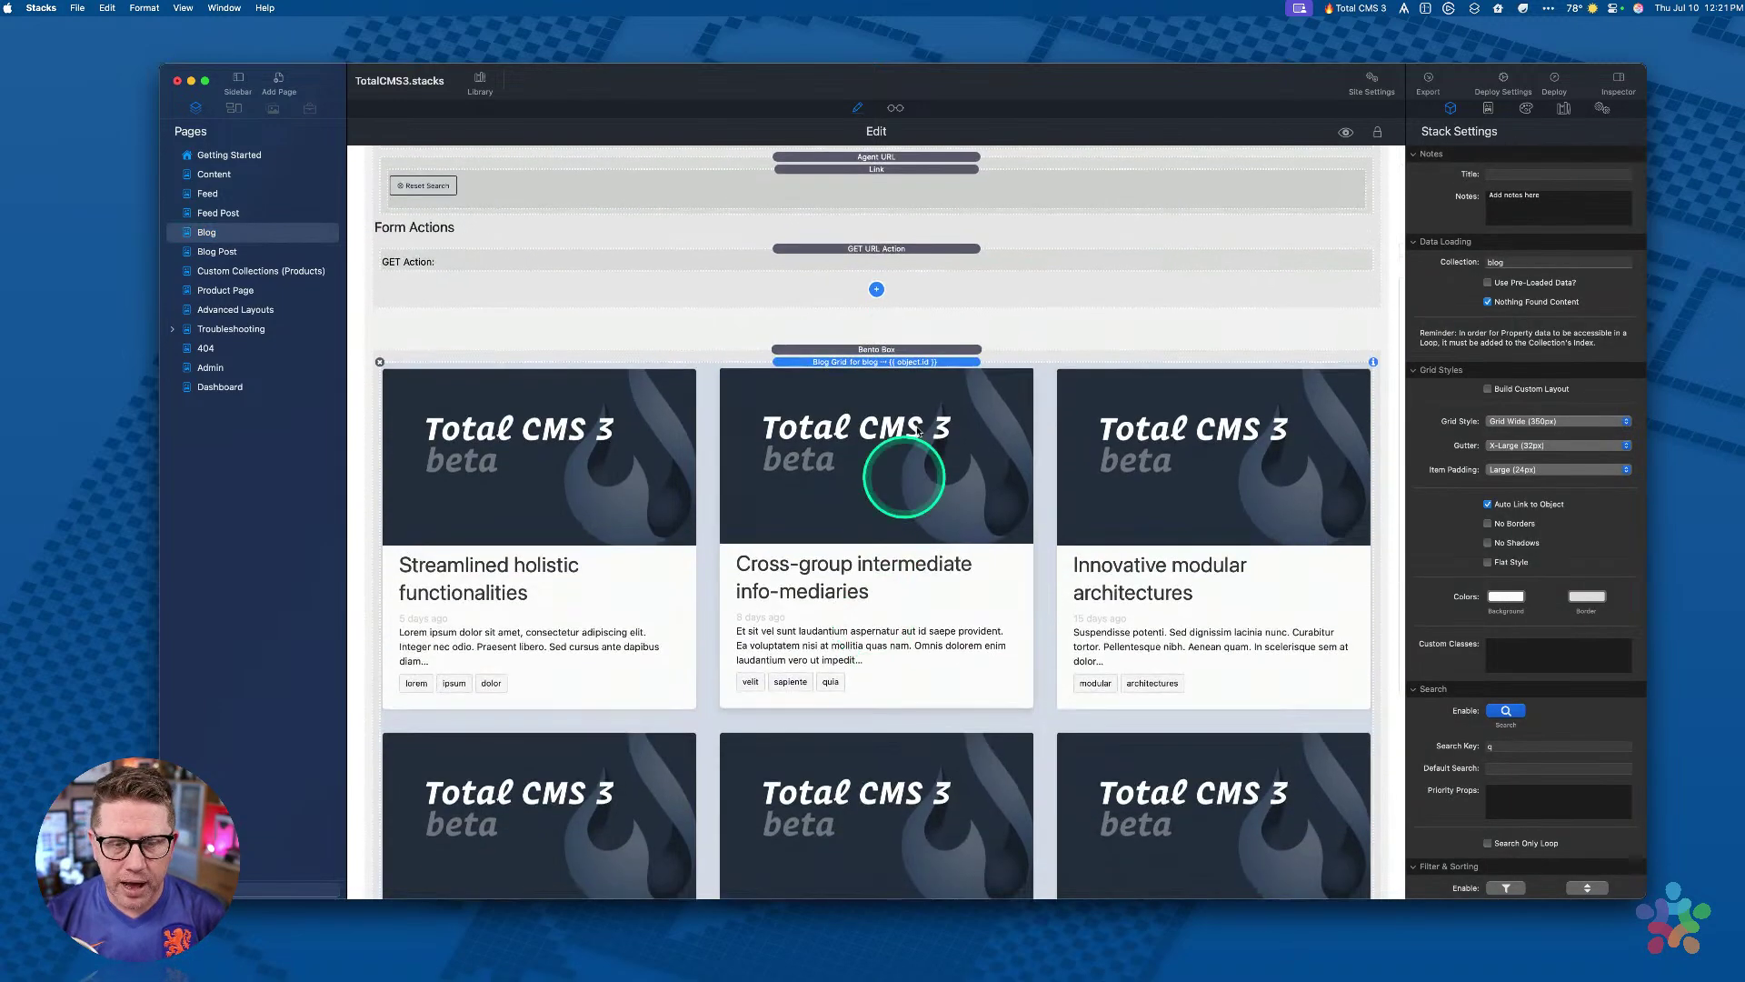
scroll(857, 371, down, 2)
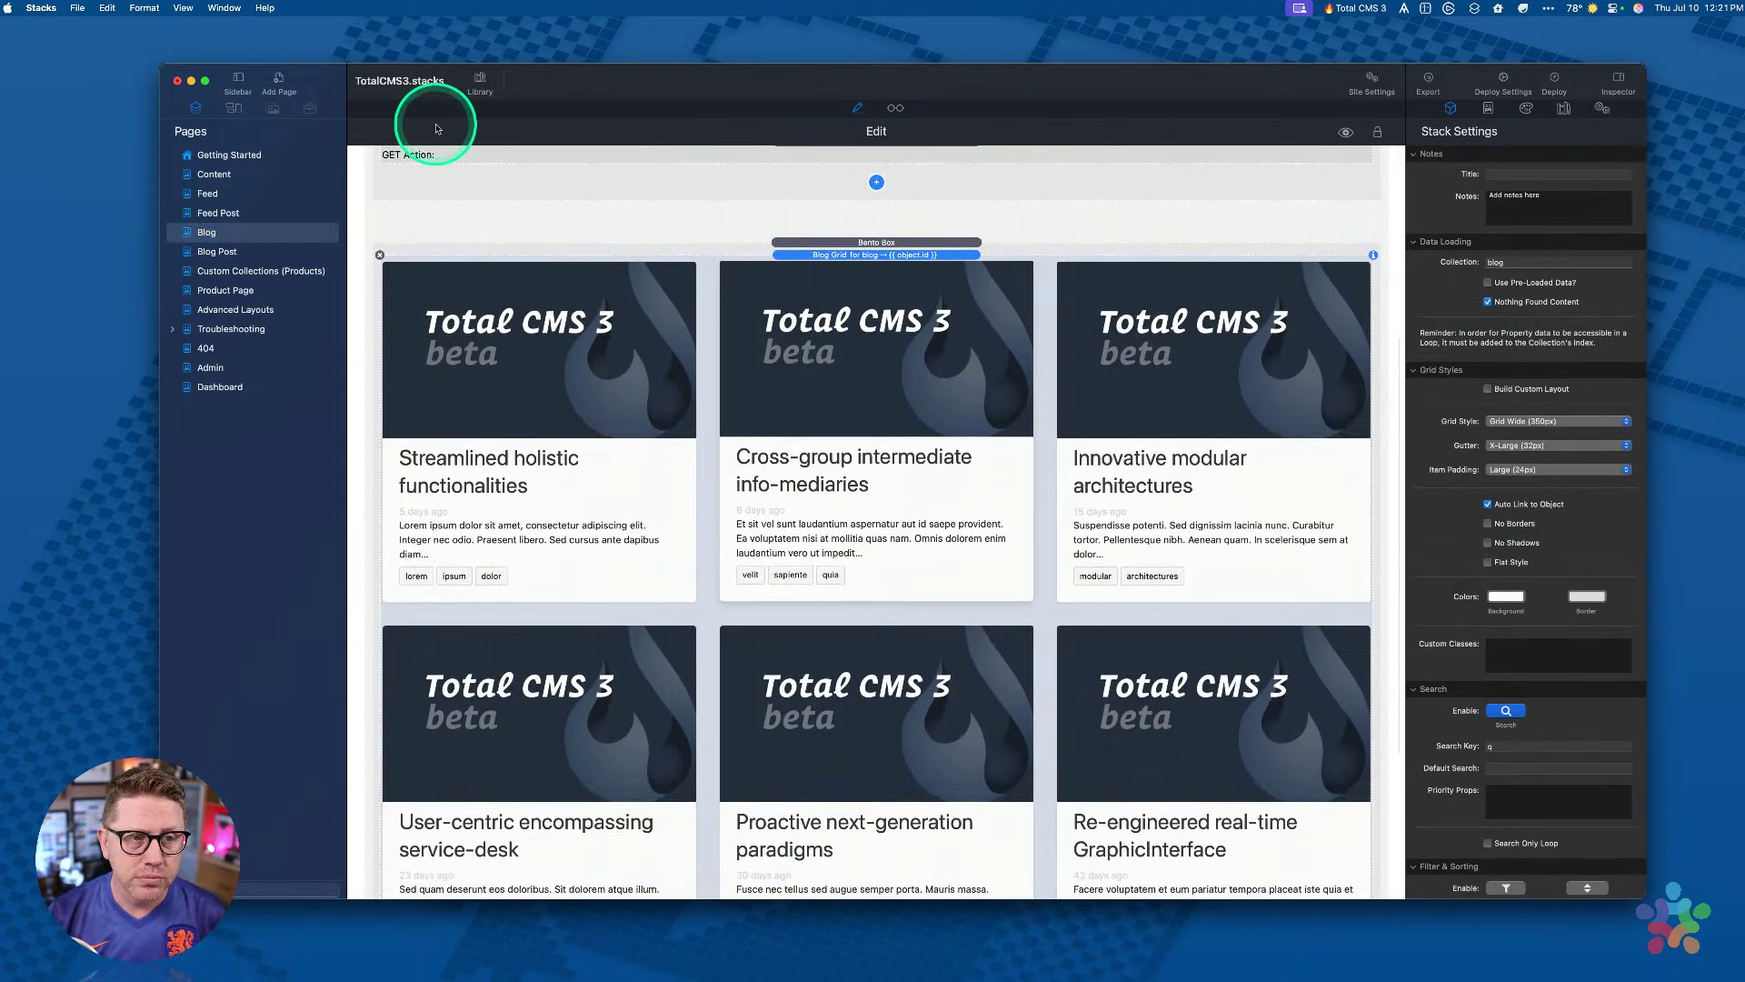
click(479, 92)
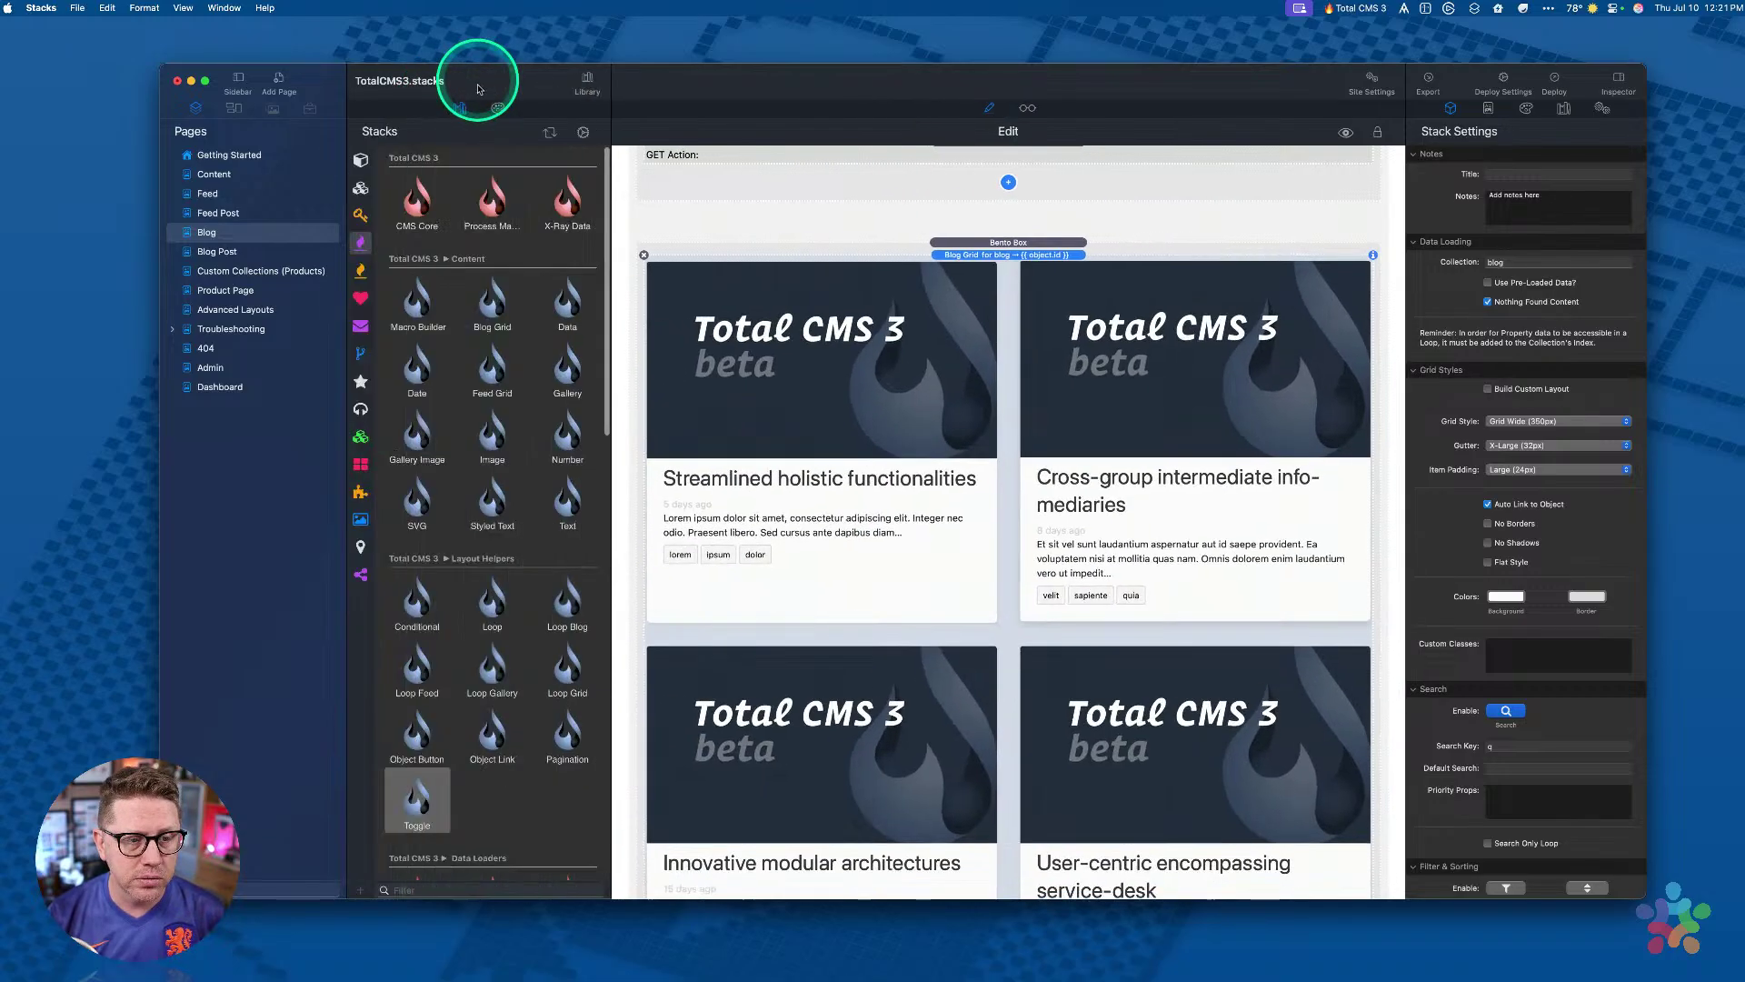
click(492, 370)
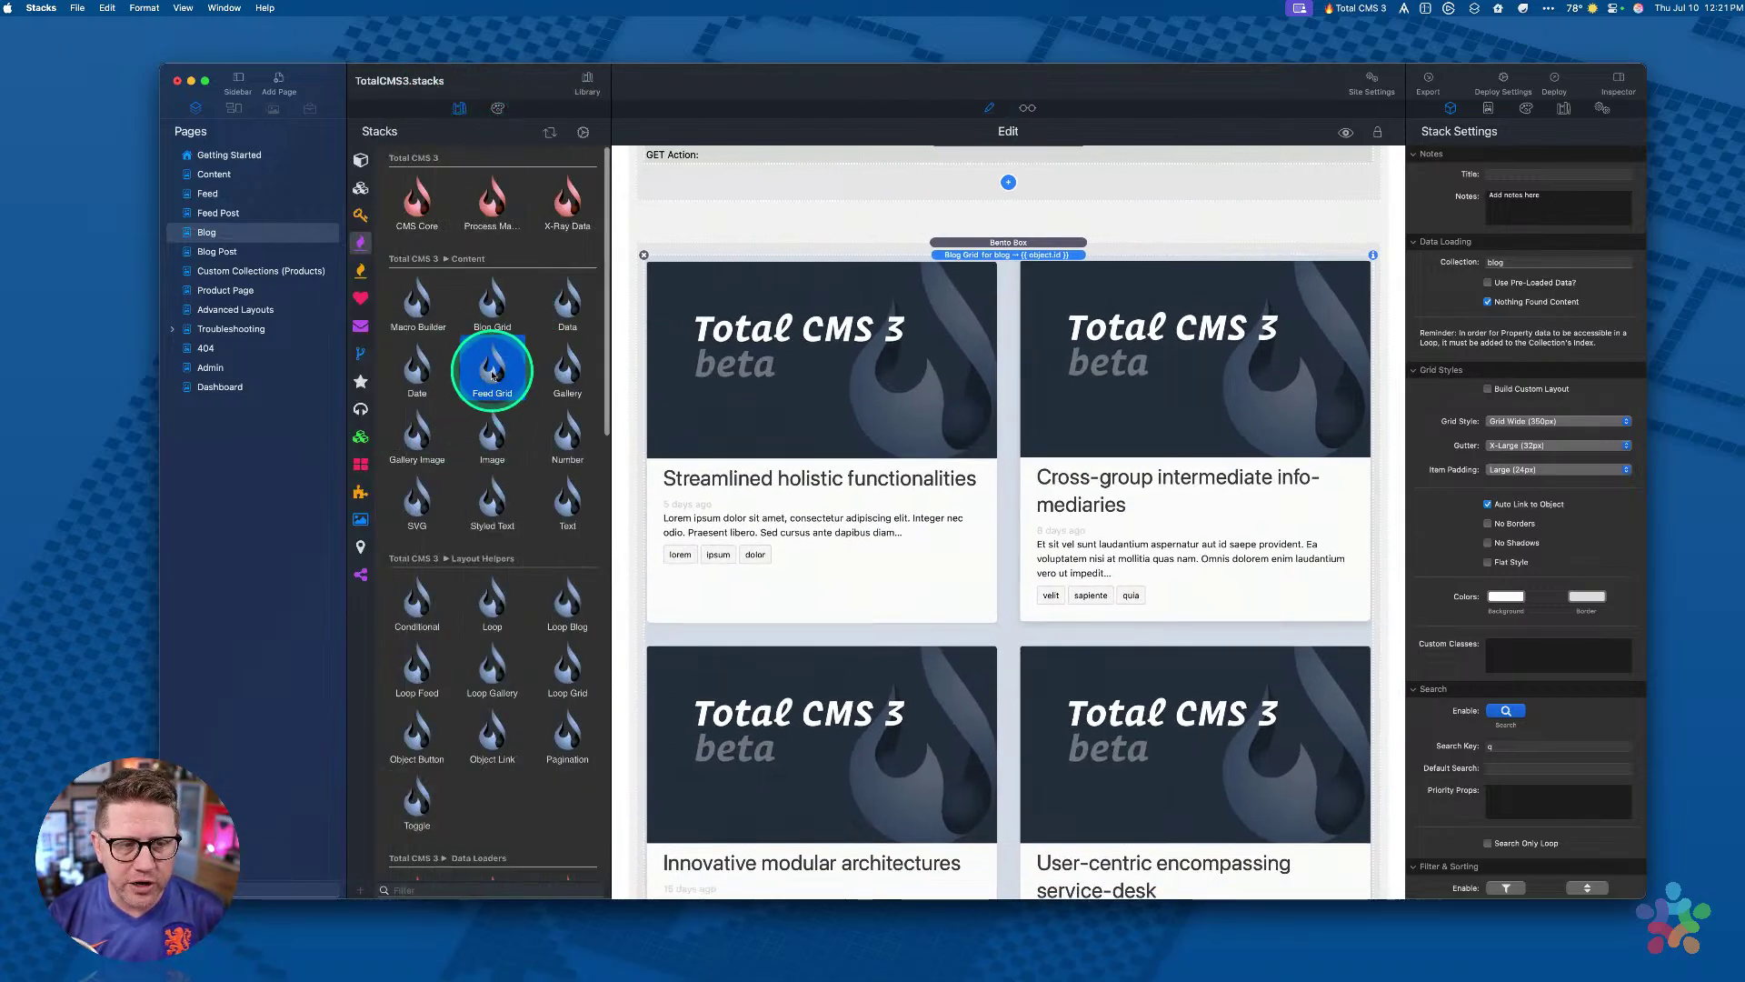
click(491, 309)
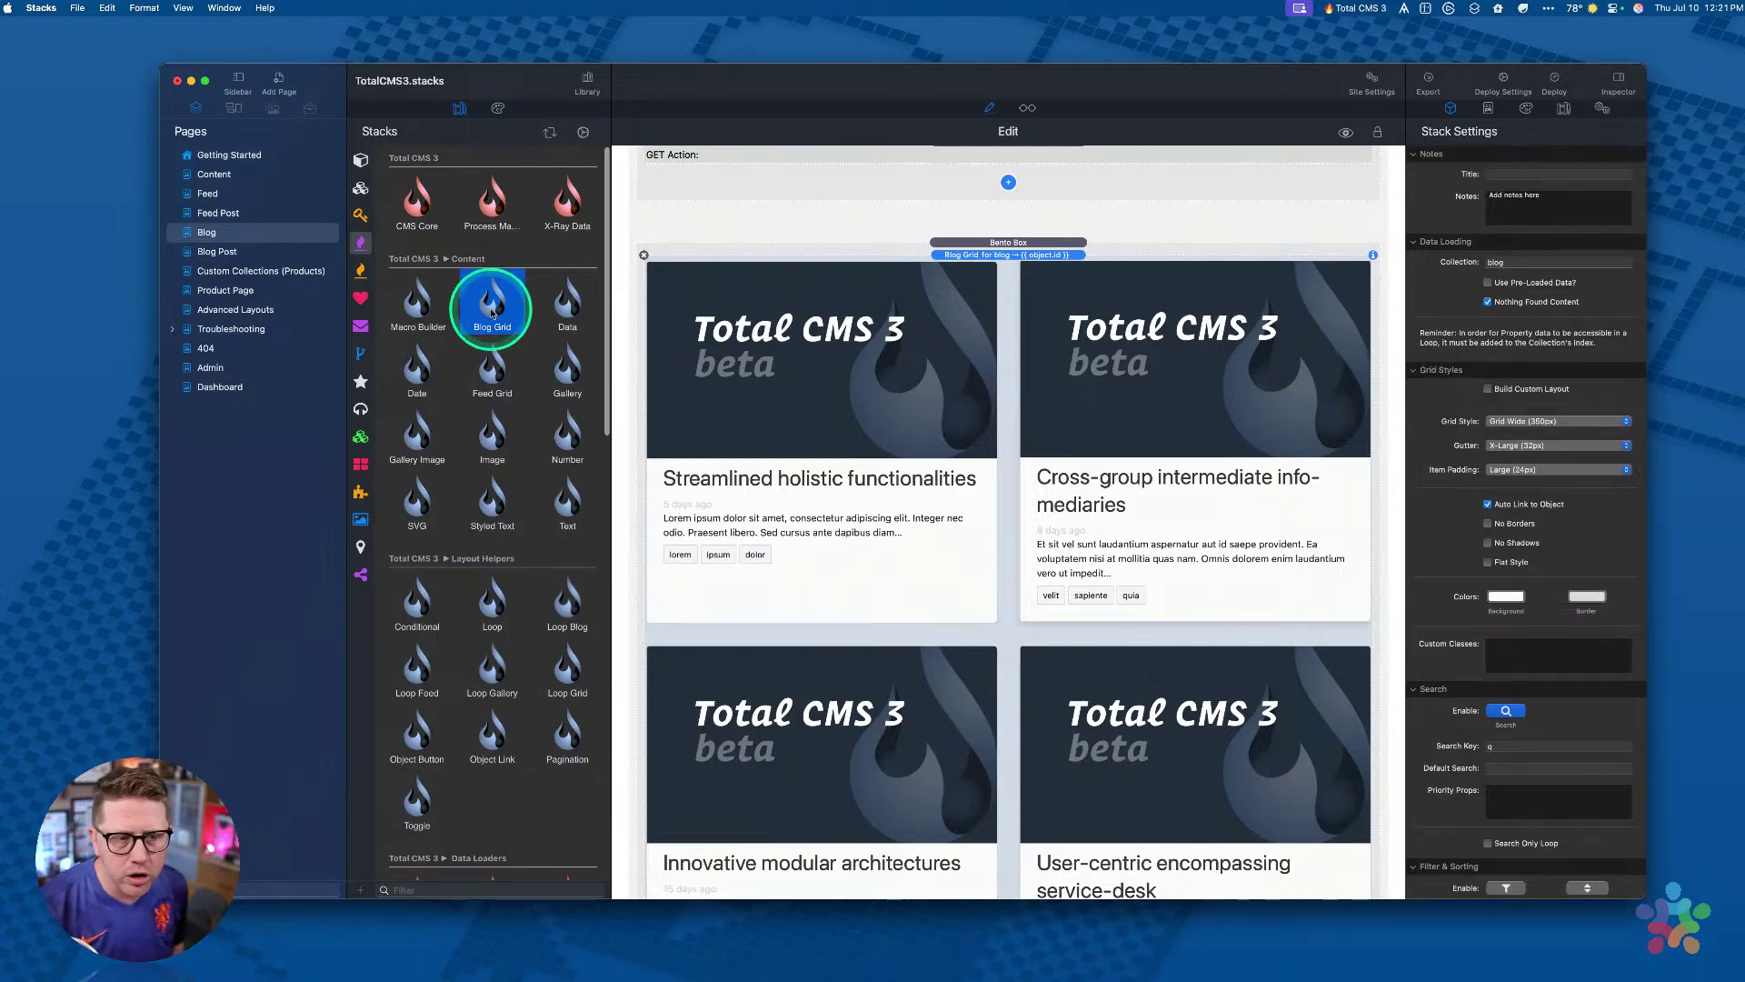
click(1040, 280)
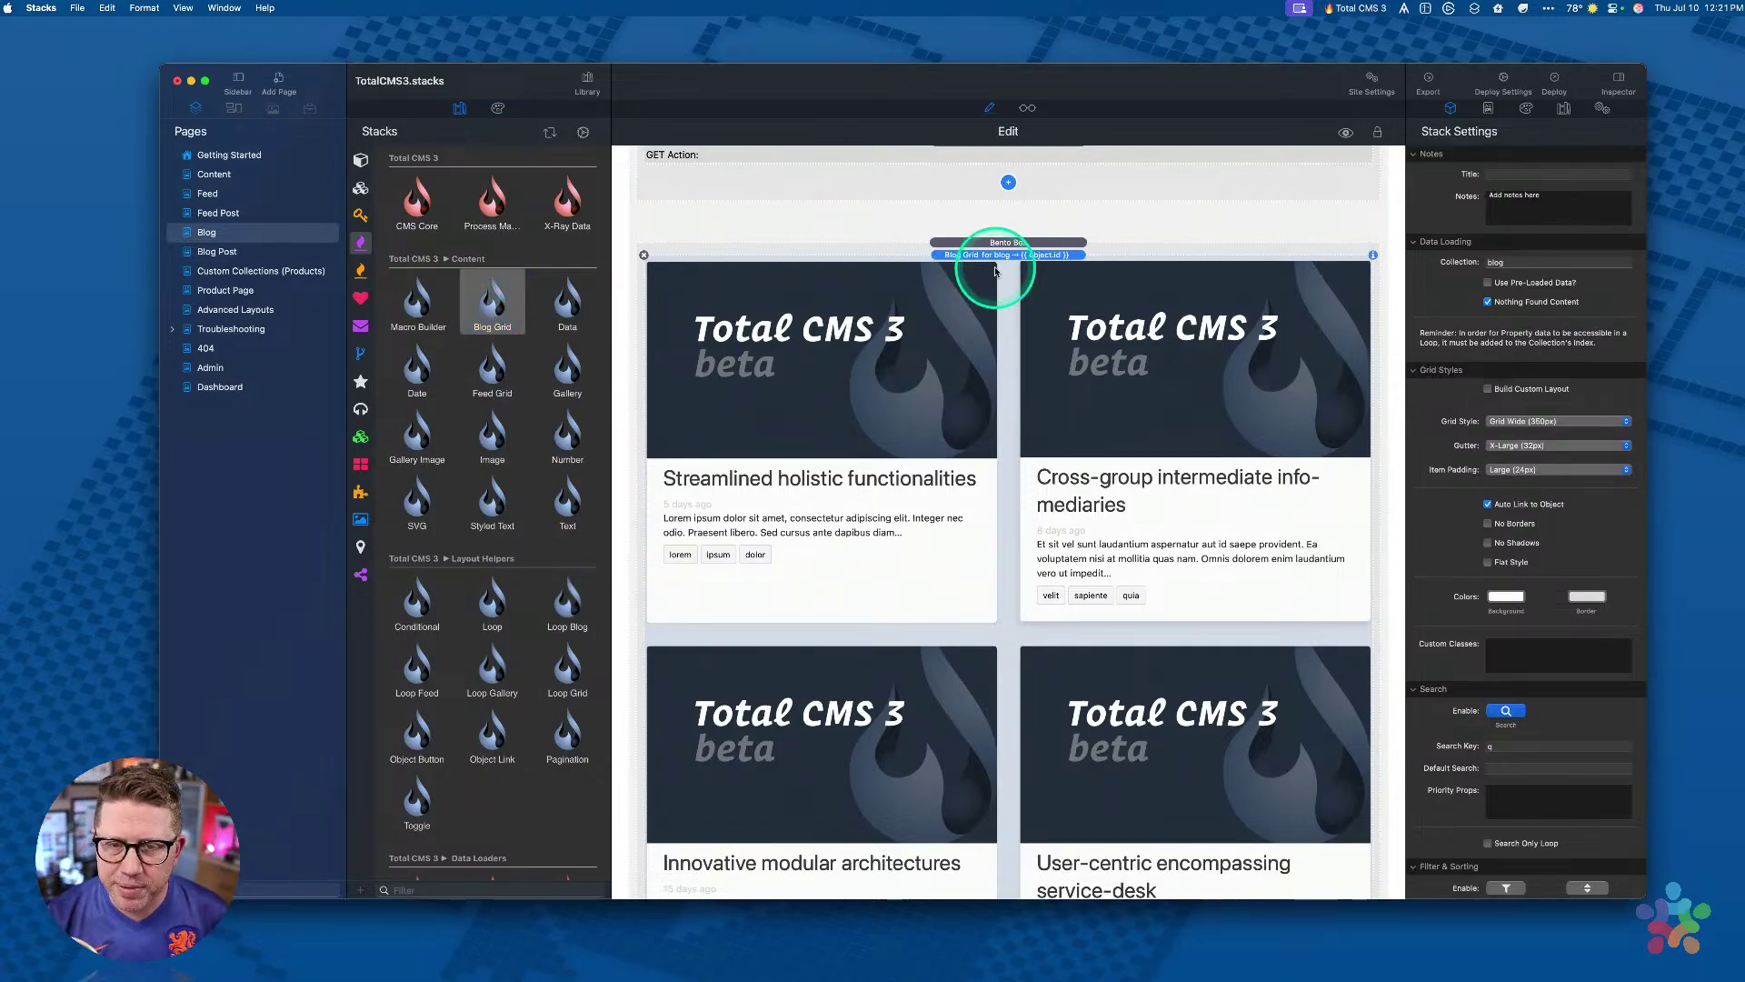
Step: Highlight 'blog' in the Blog Grid's Collection setting
click(1527, 262)
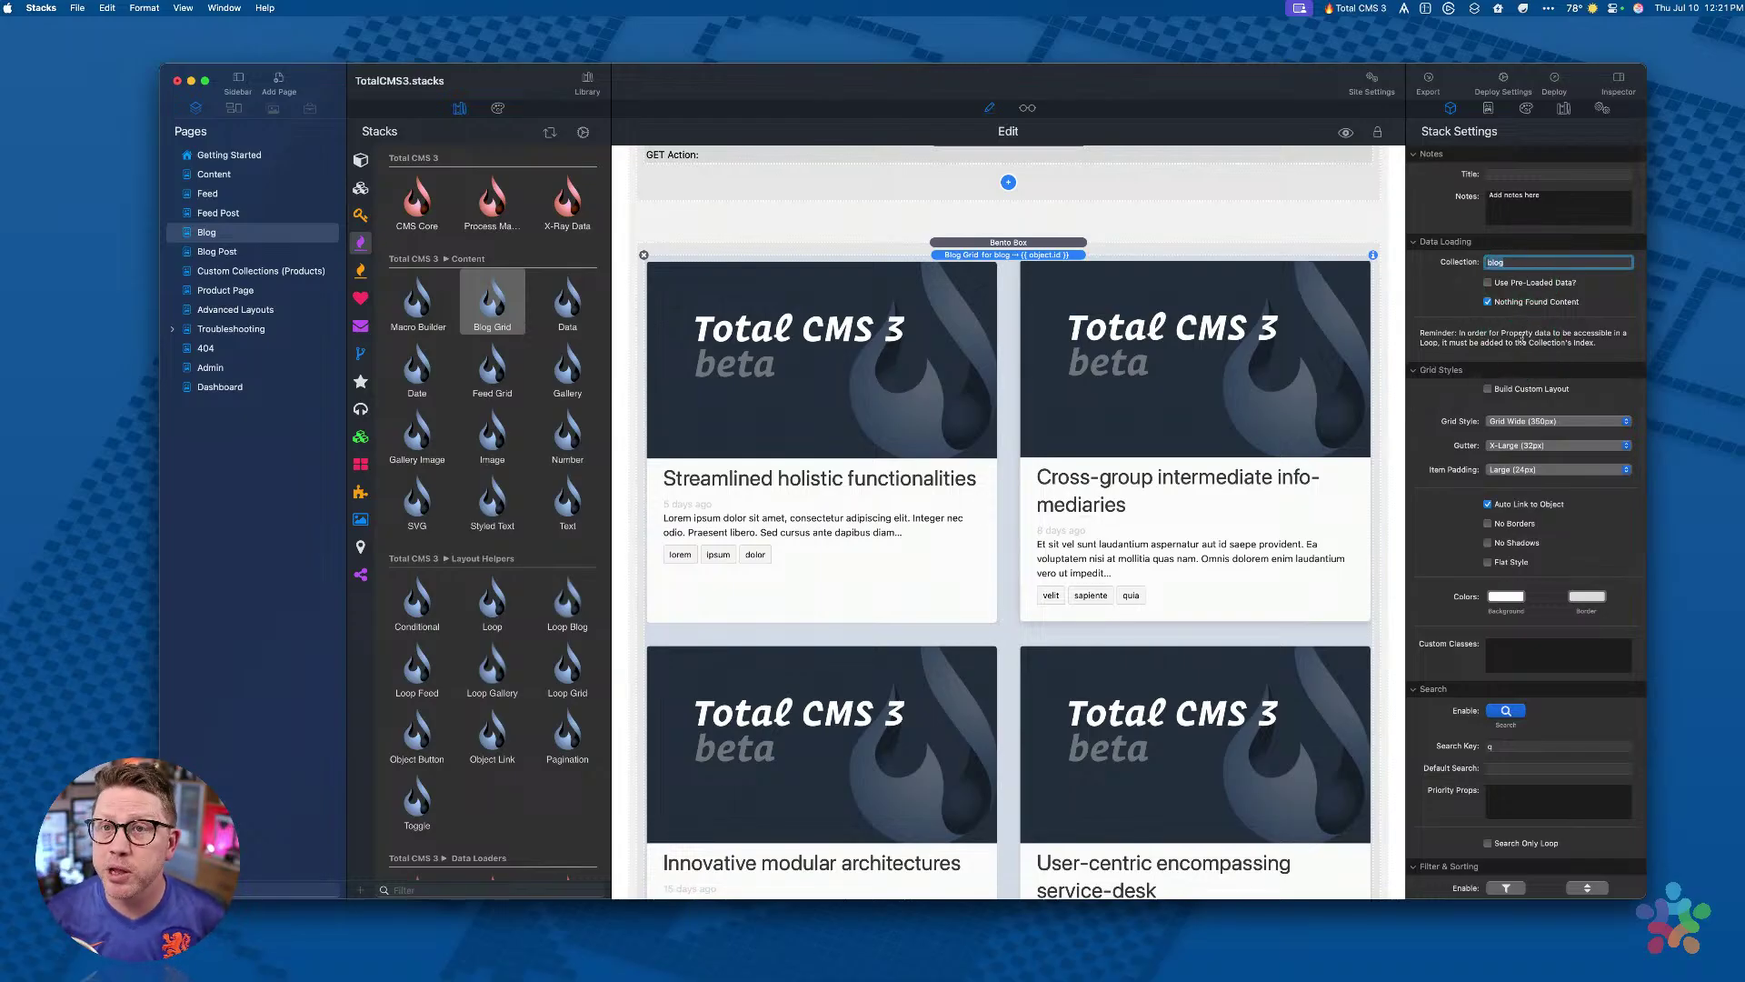
click(1519, 260)
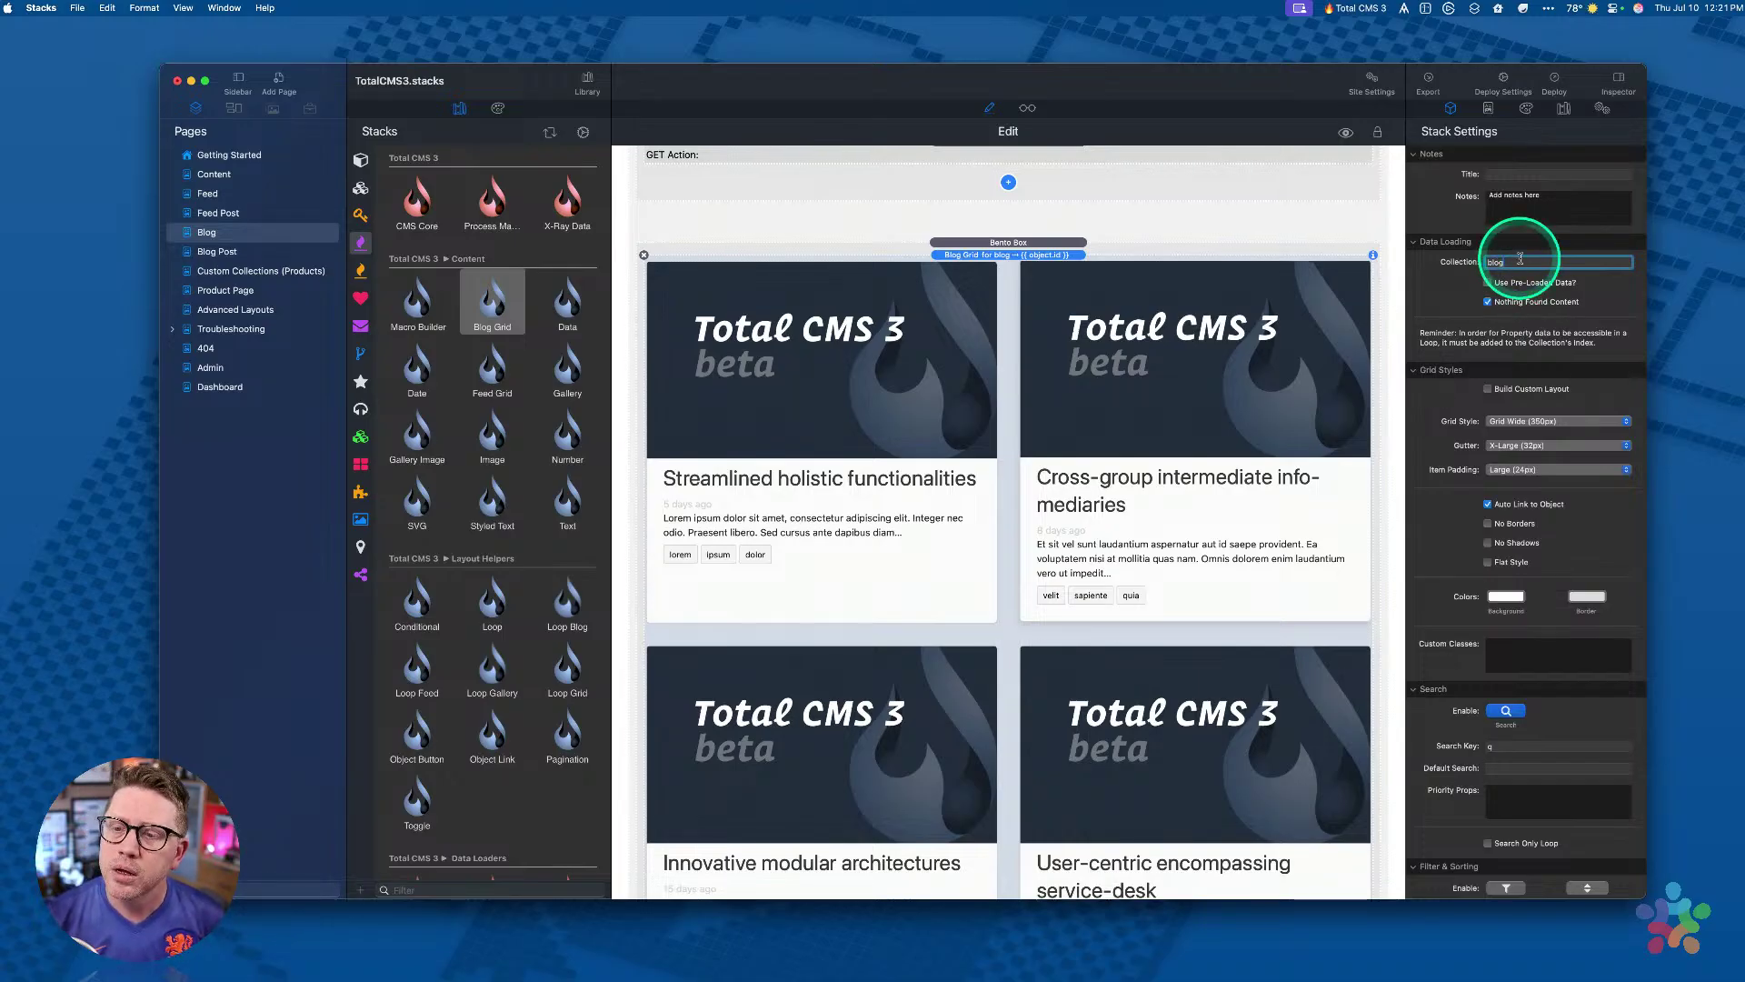
drag(1518, 261, 1364, 254)
scroll(1433, 487, down, 3)
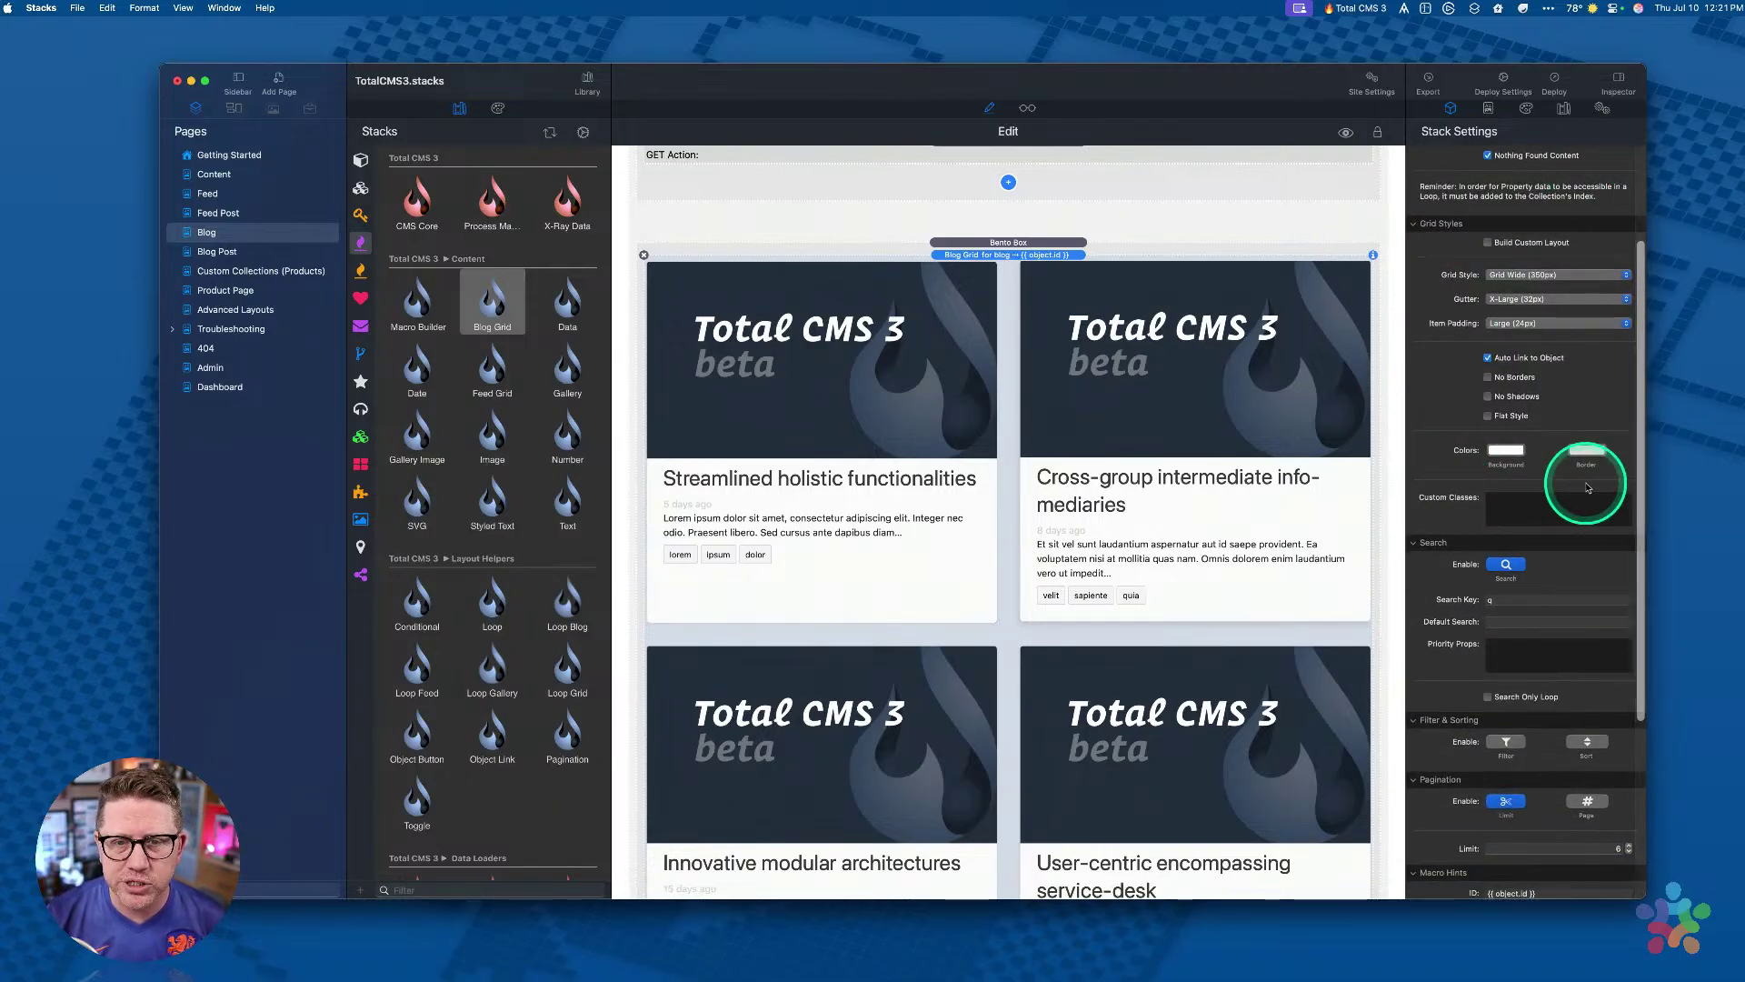
scroll(1588, 488, up, 2)
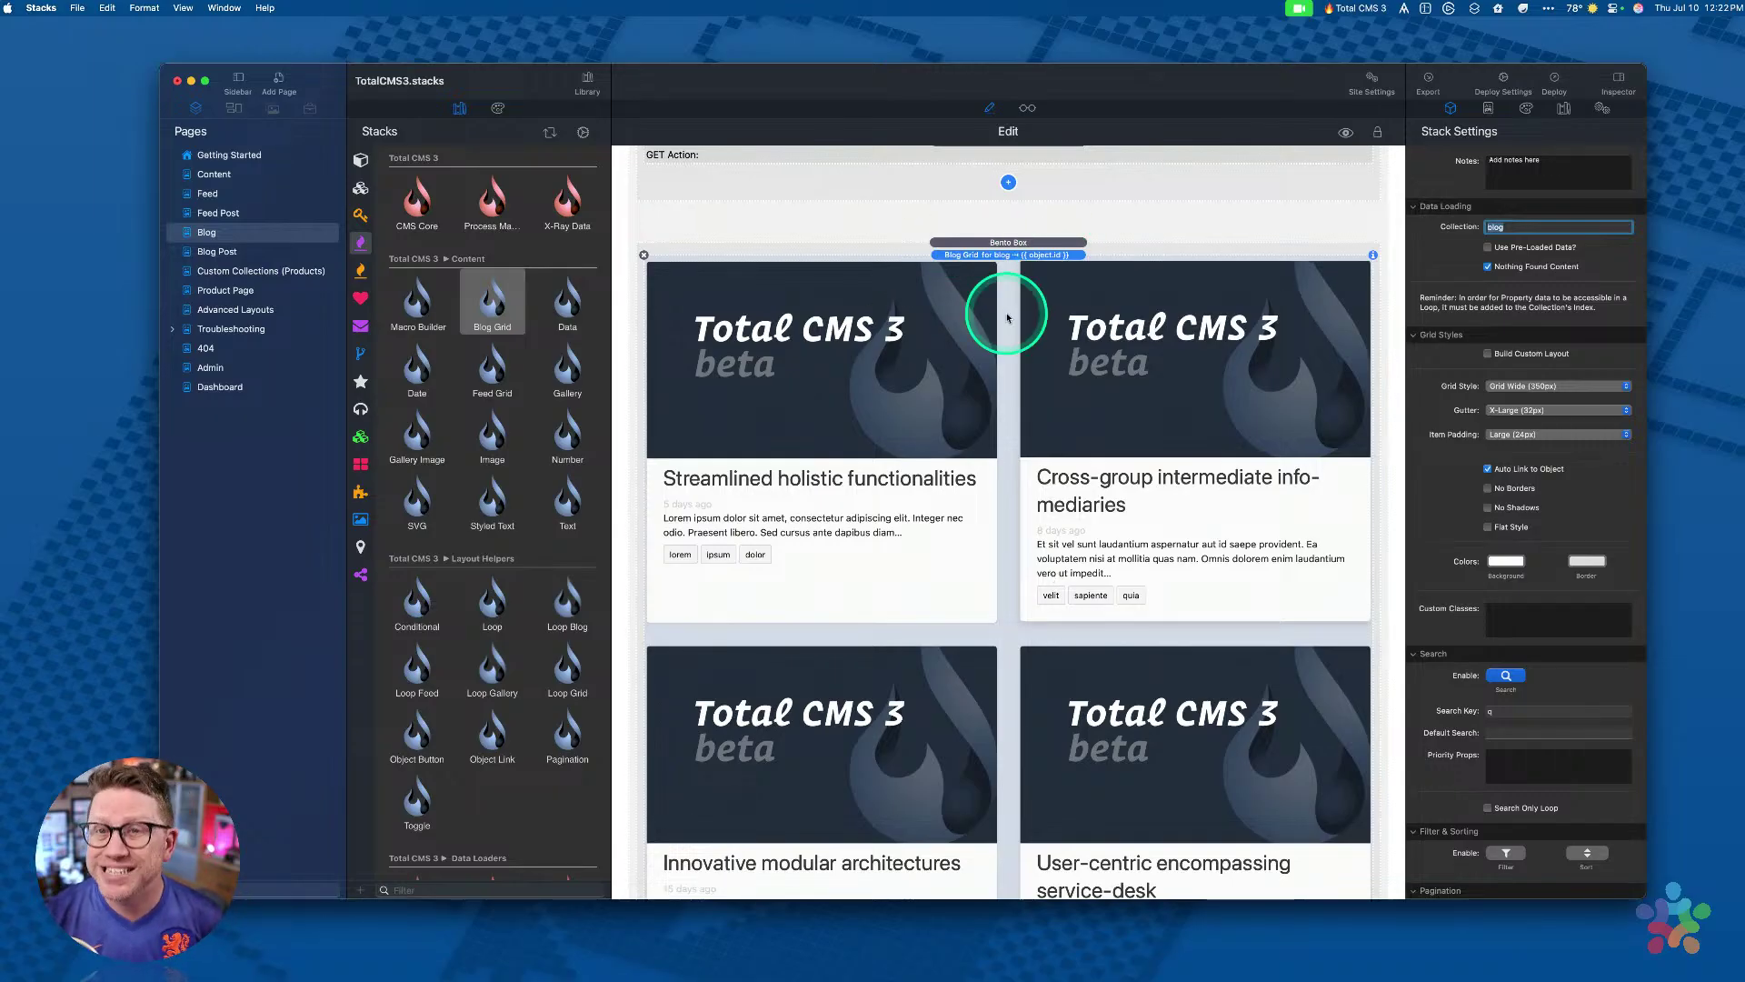
click(1003, 273)
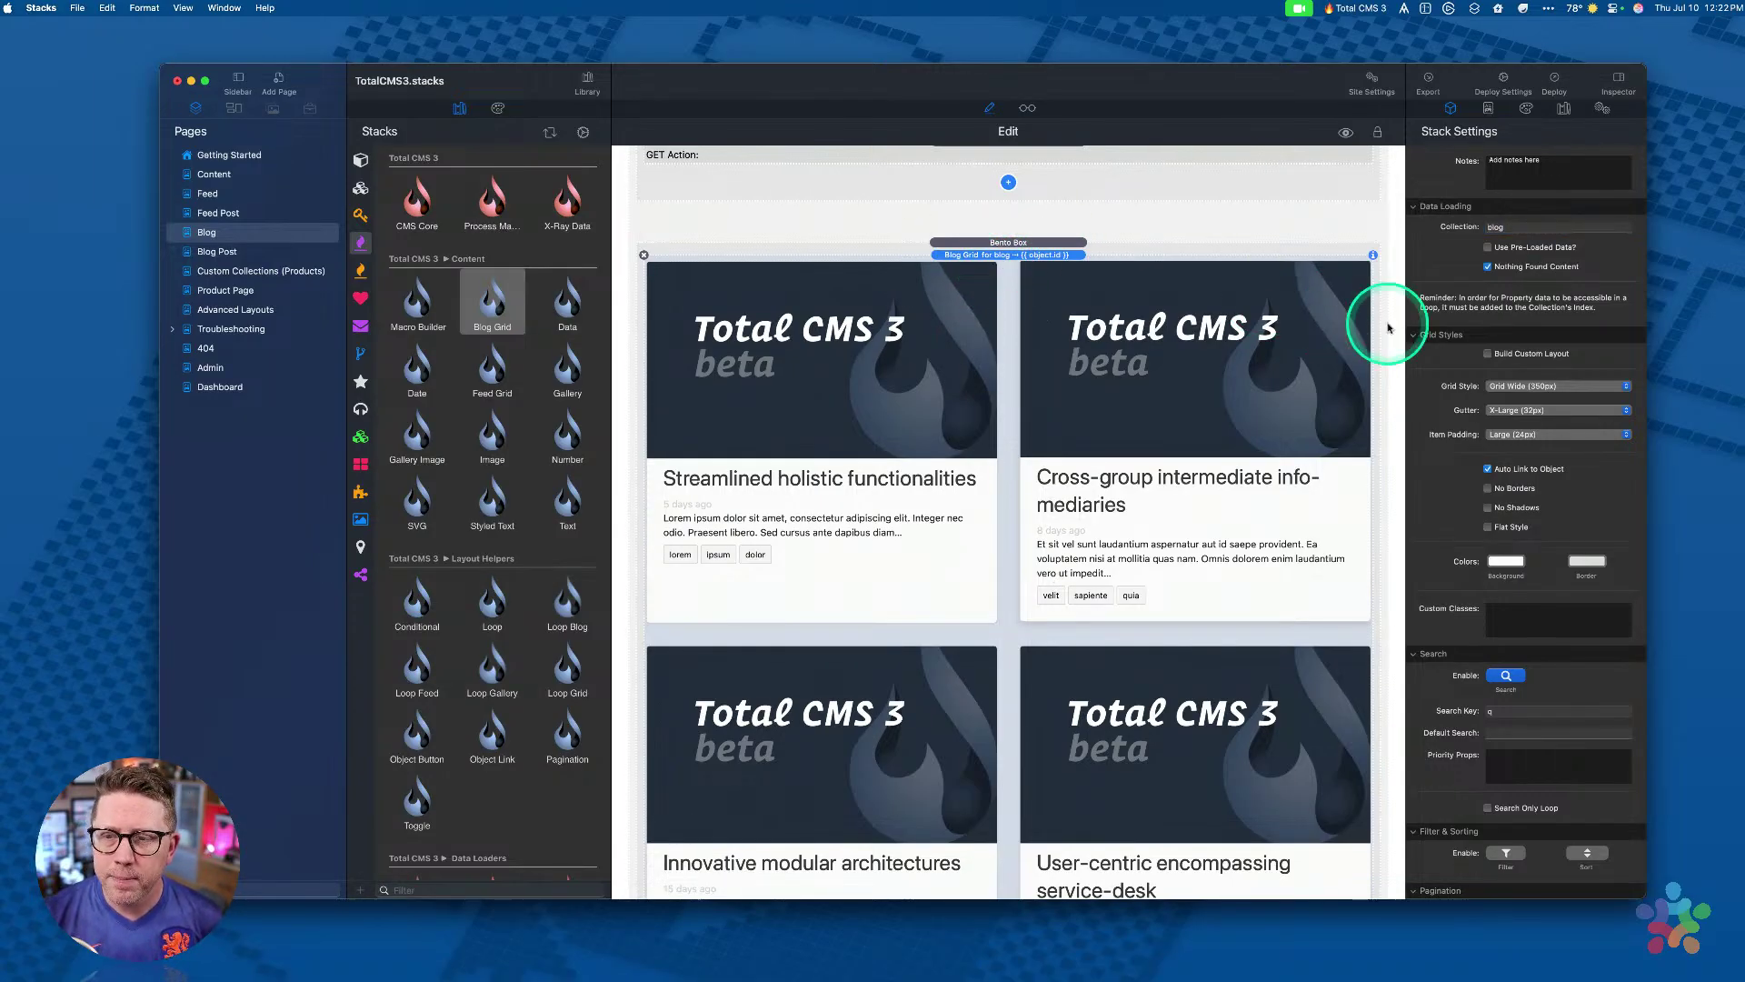
click(1488, 354)
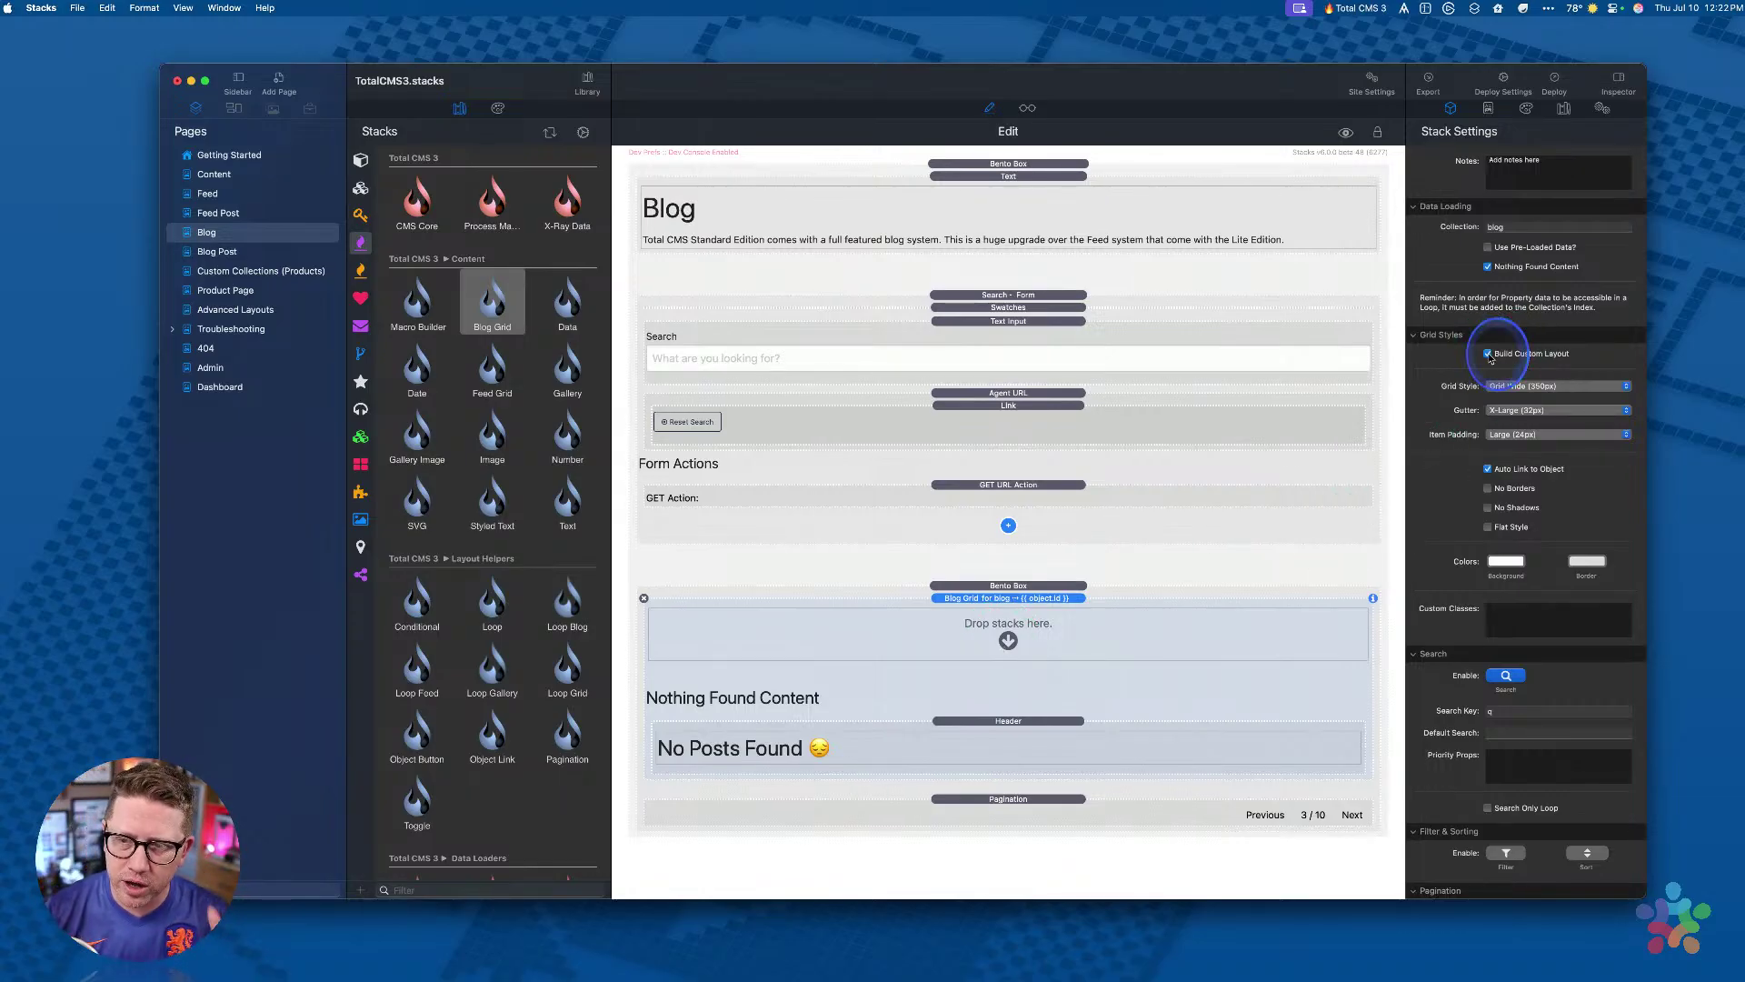
click(1488, 353)
scroll(1000, 537, down, 3)
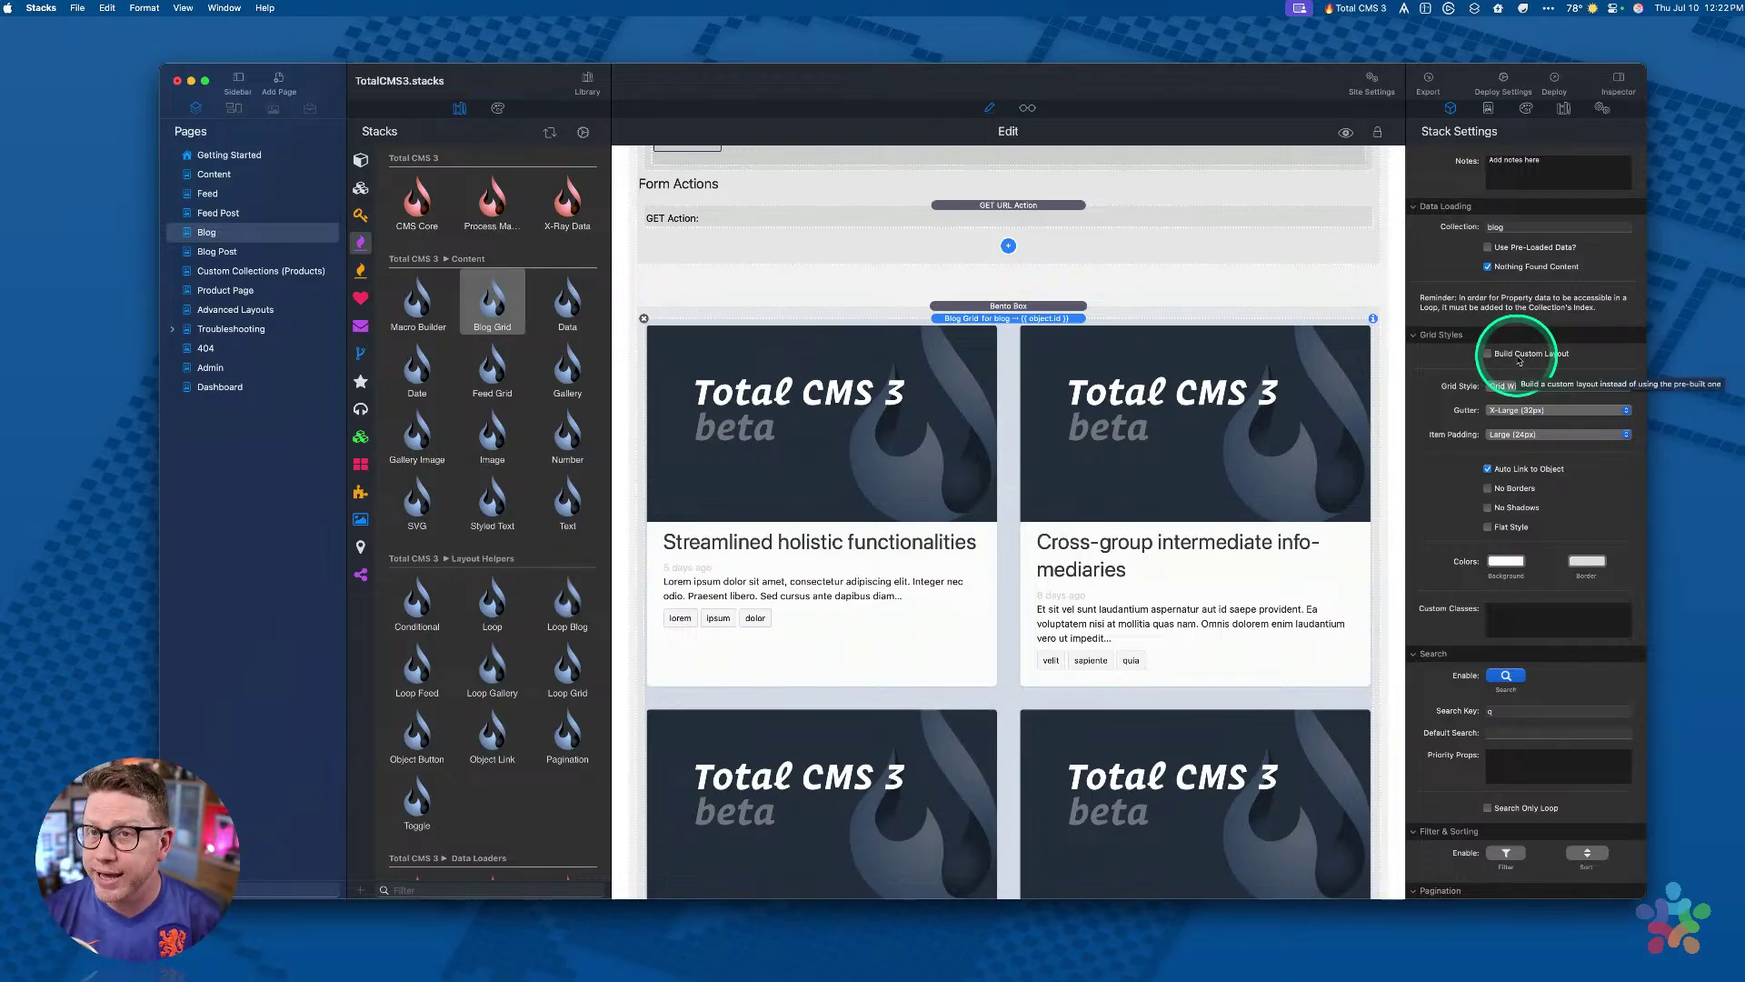
scroll(1116, 450, down, 1)
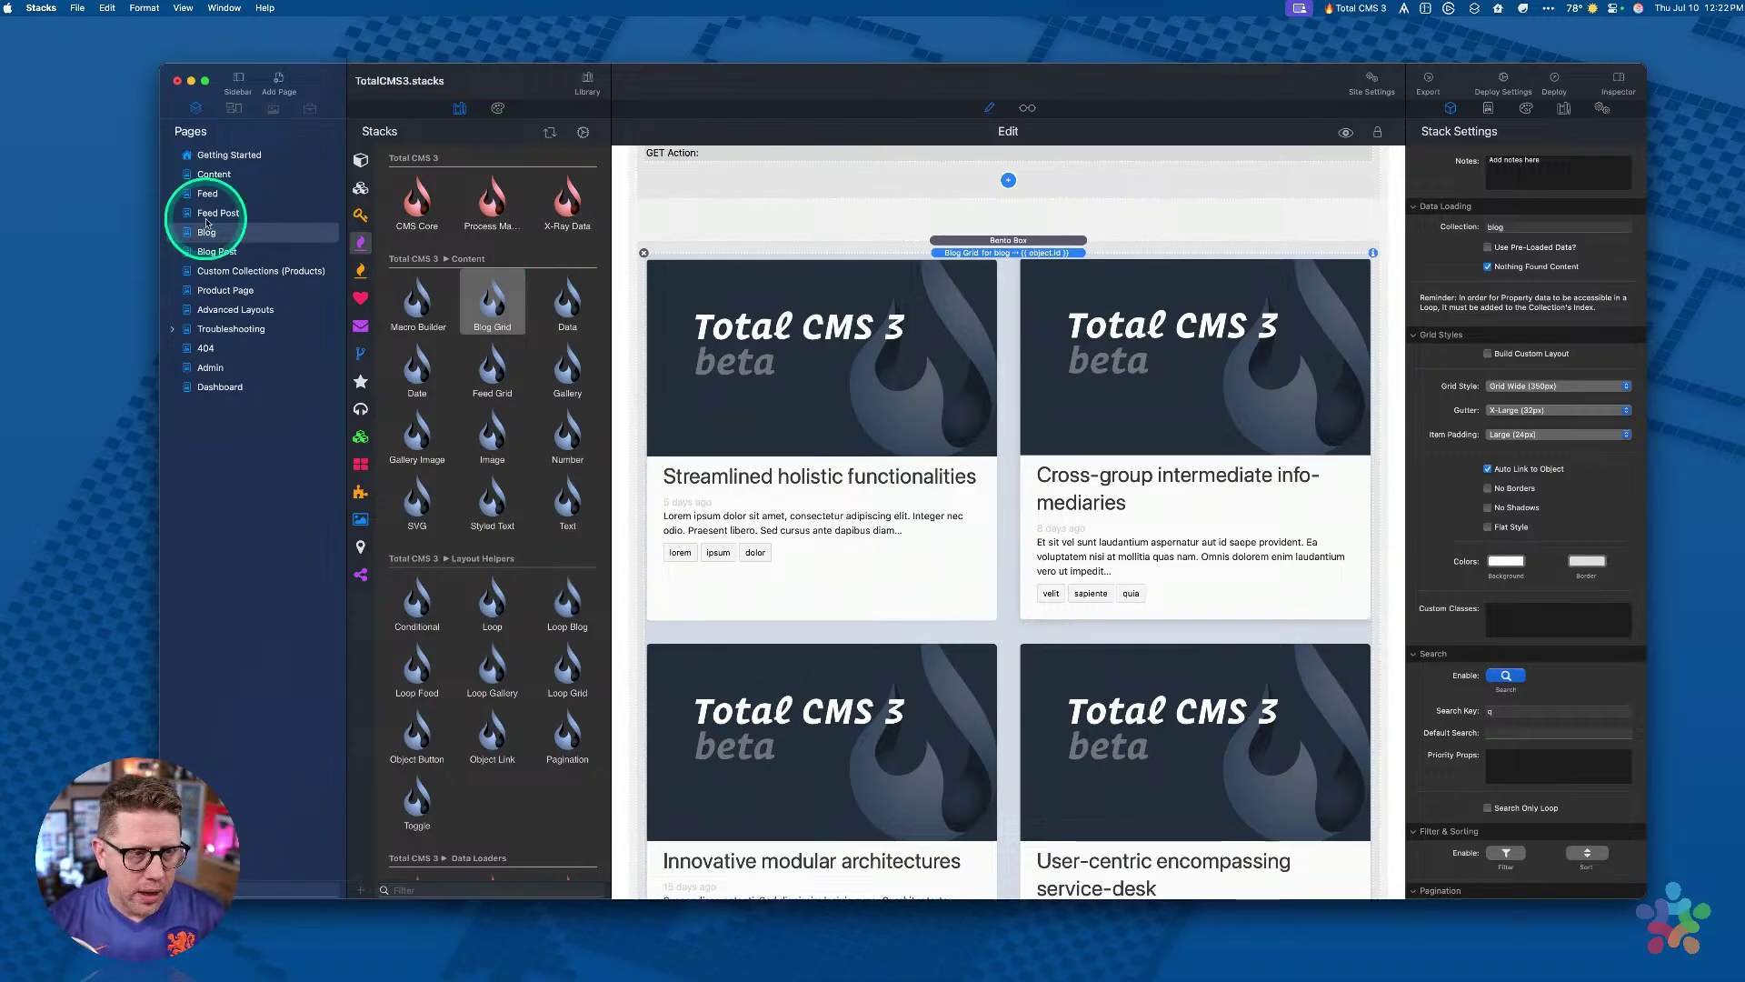
Step: Open the Blog Post page and scroll through its live preview
click(208, 255)
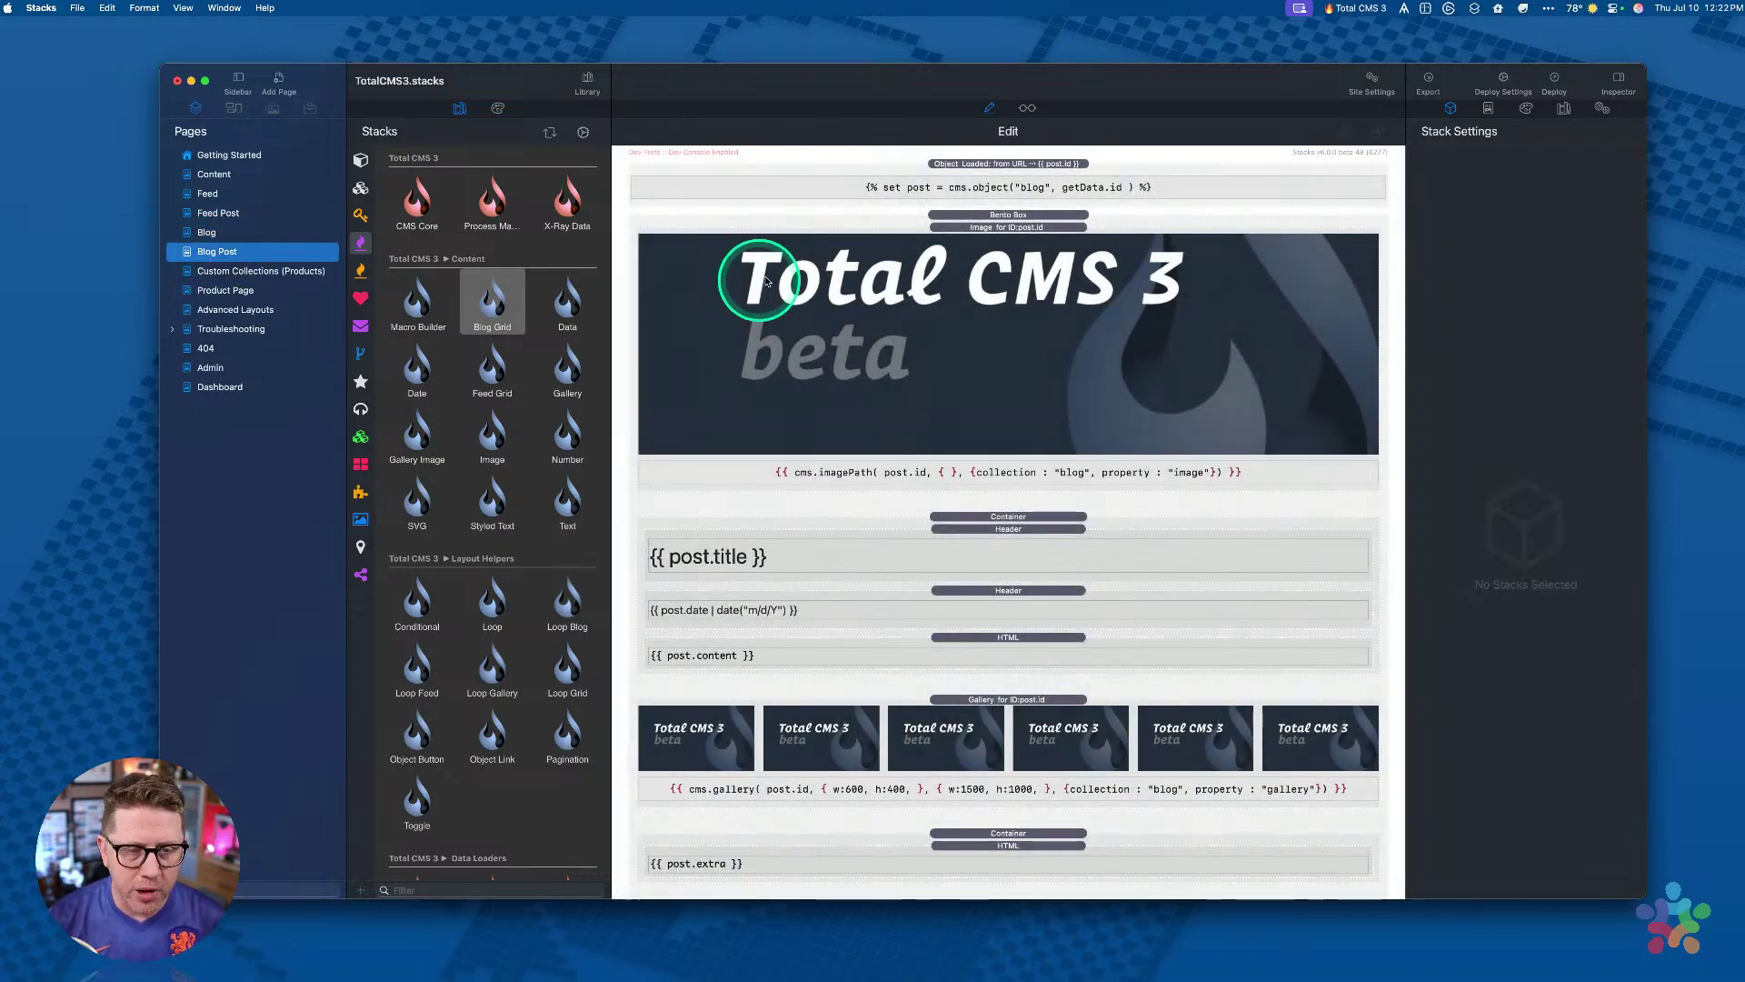
key(super+r)
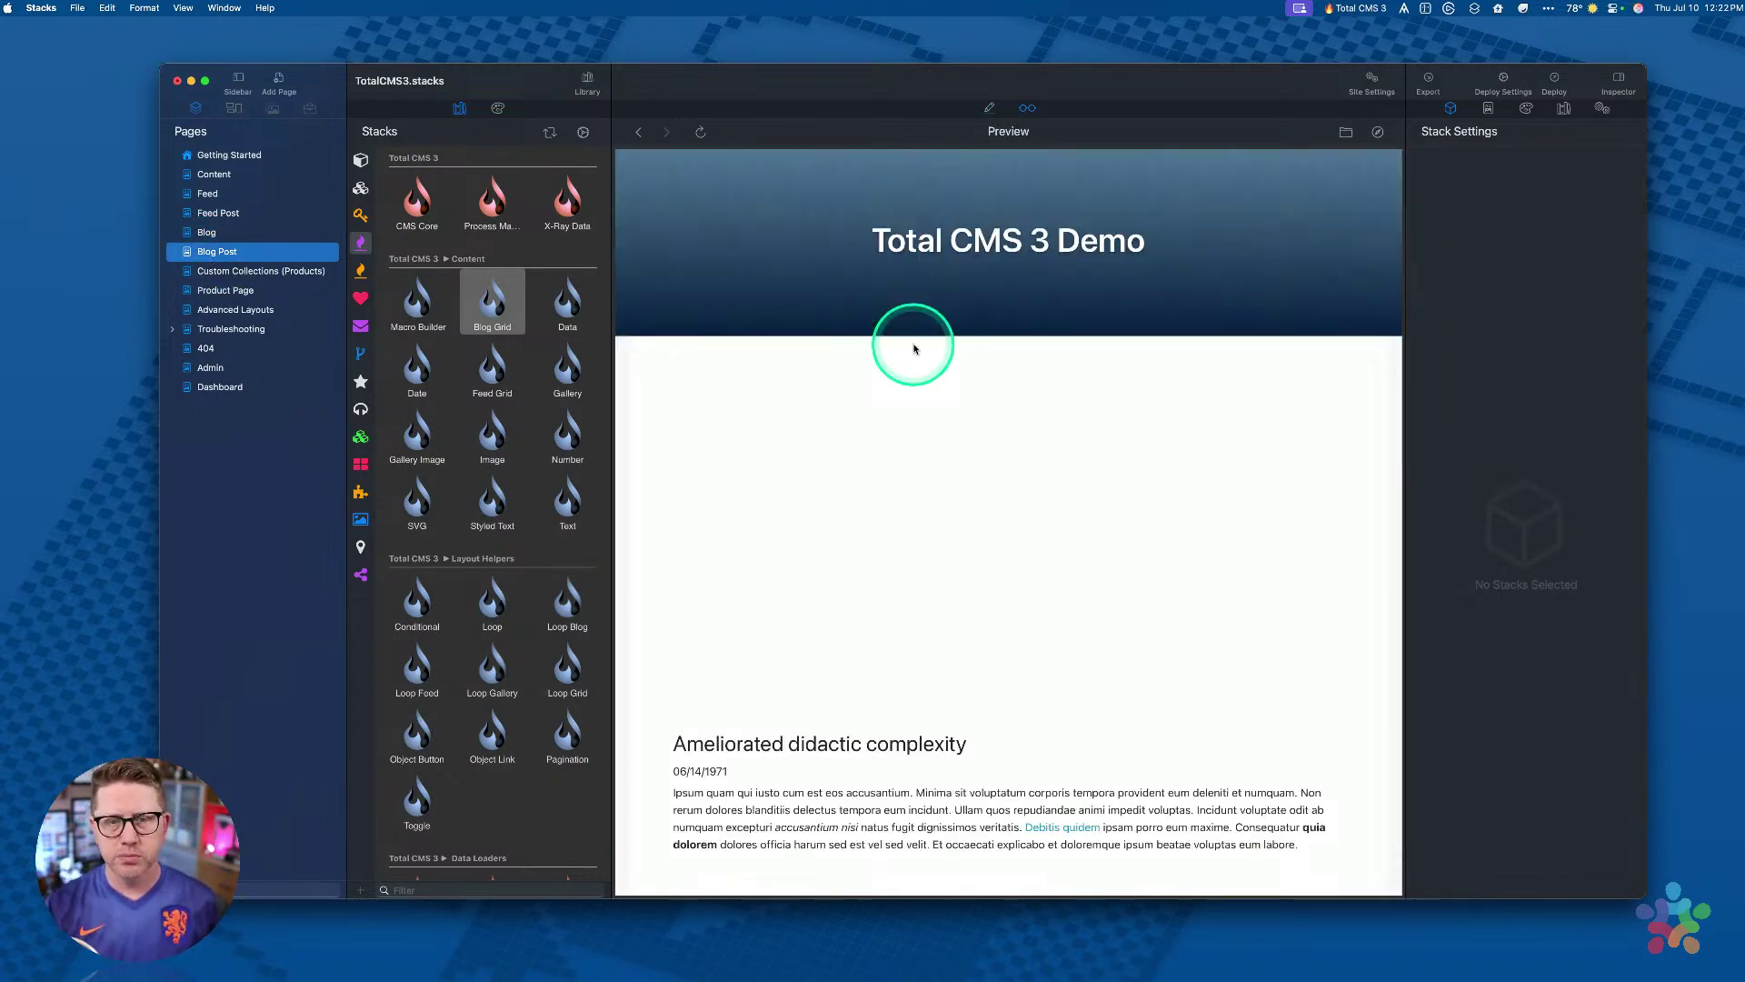
scroll(912, 355, down, 3)
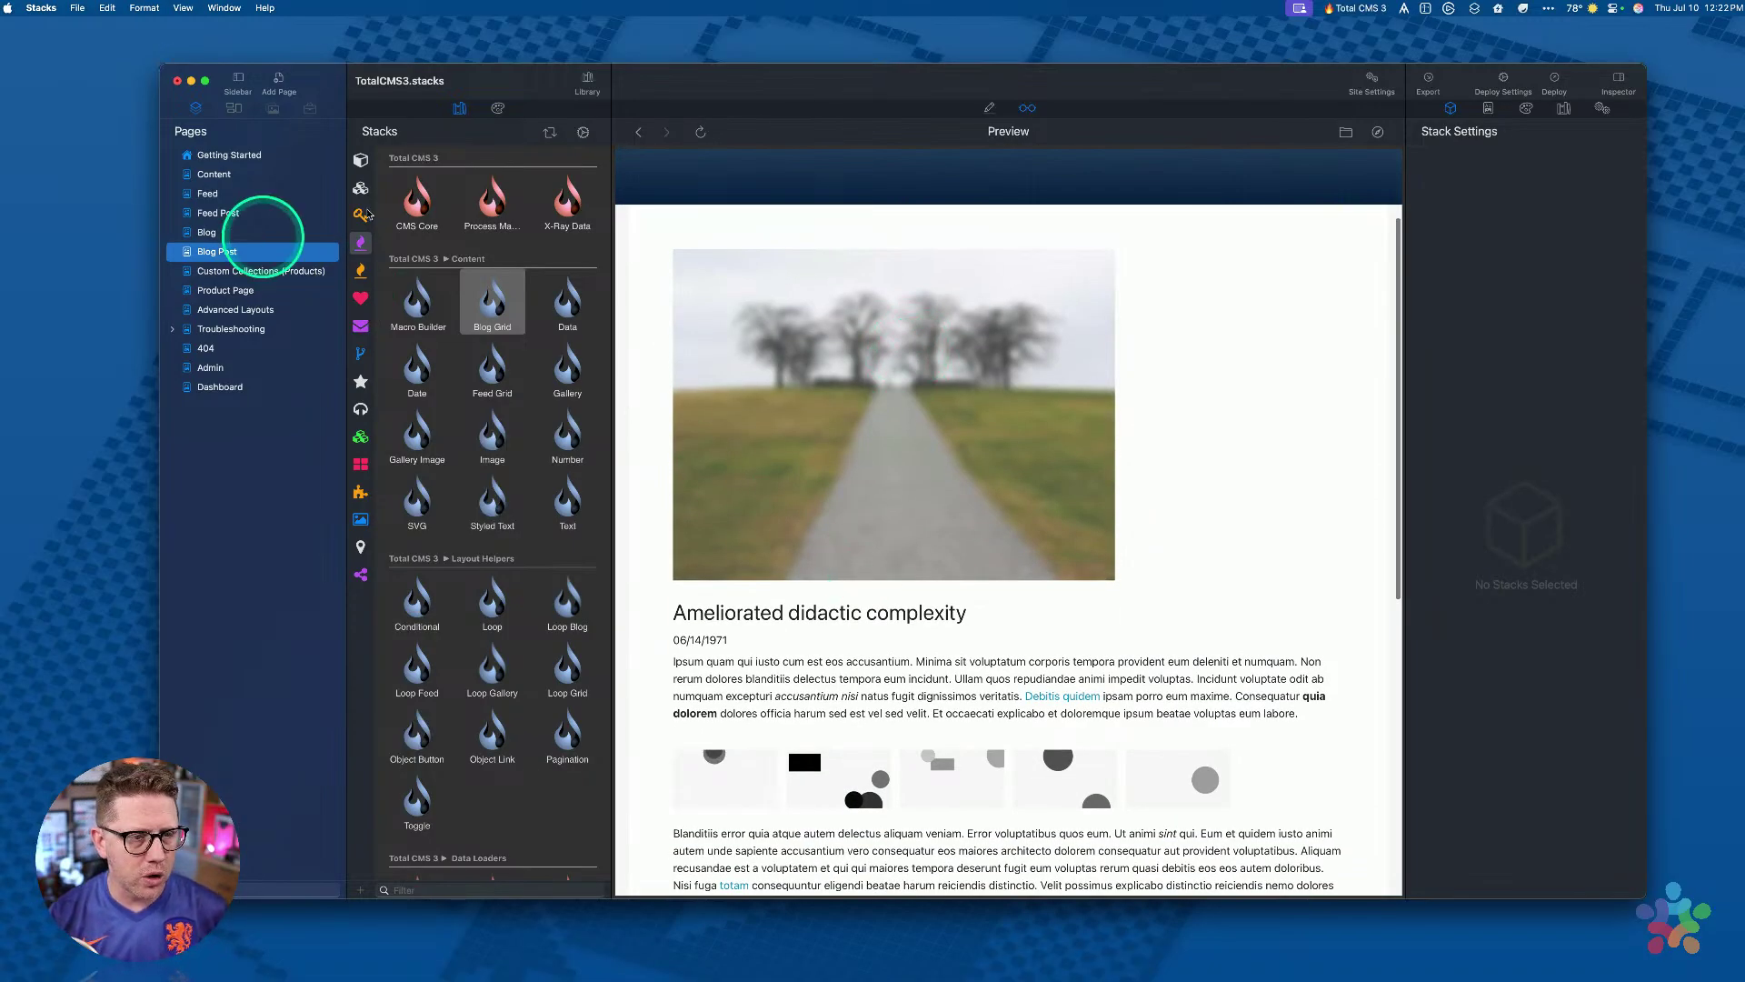
scroll(864, 534, down, 6)
scroll(864, 428, up, 7)
scroll(860, 548, up, 2)
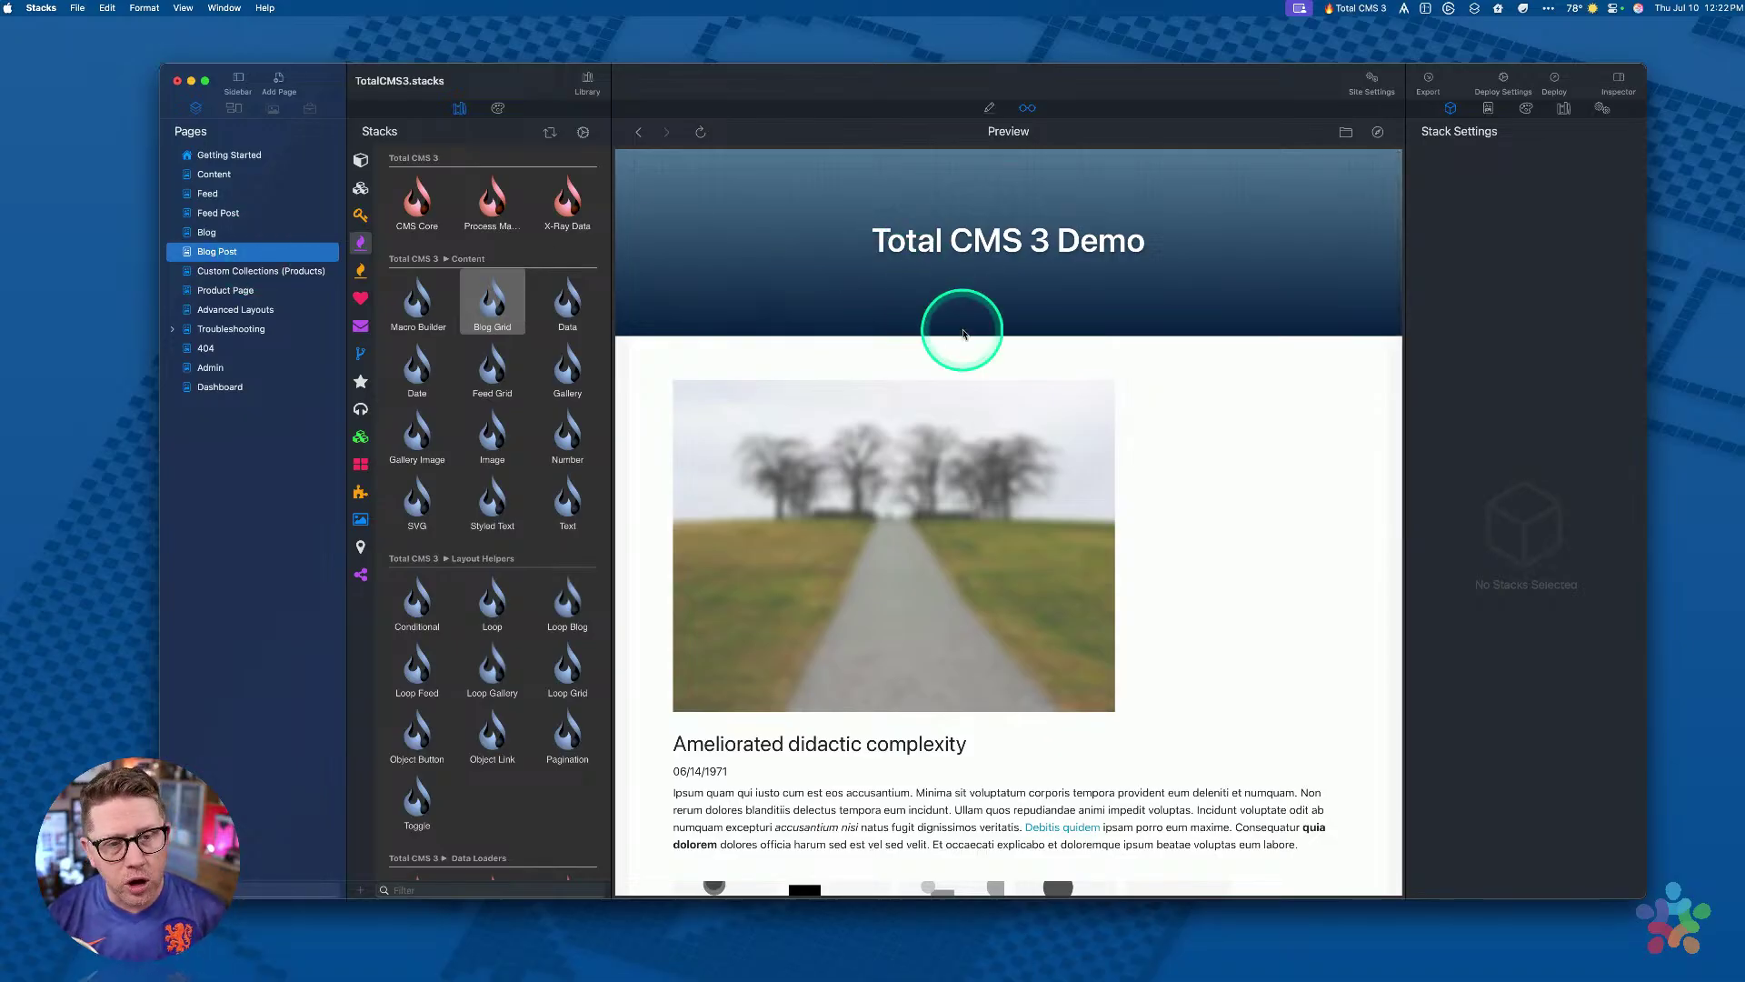
scroll(933, 312, down, 5)
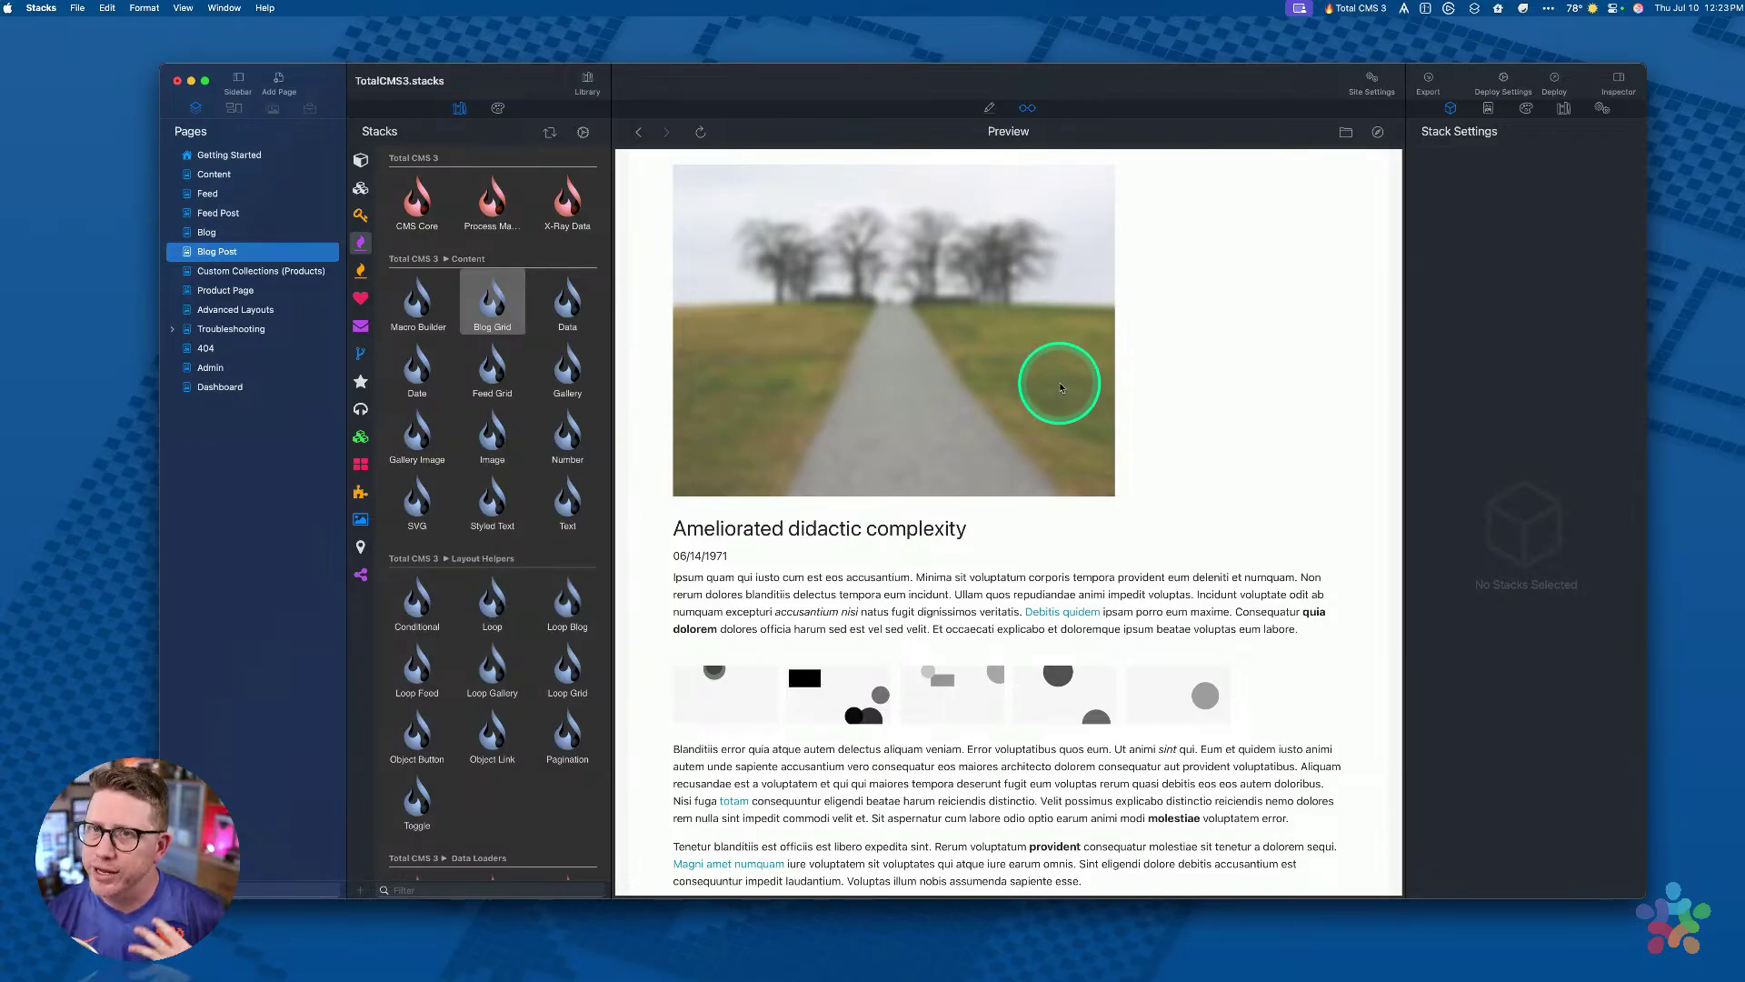
scroll(1062, 345, up, 2)
scroll(1063, 292, down, 3)
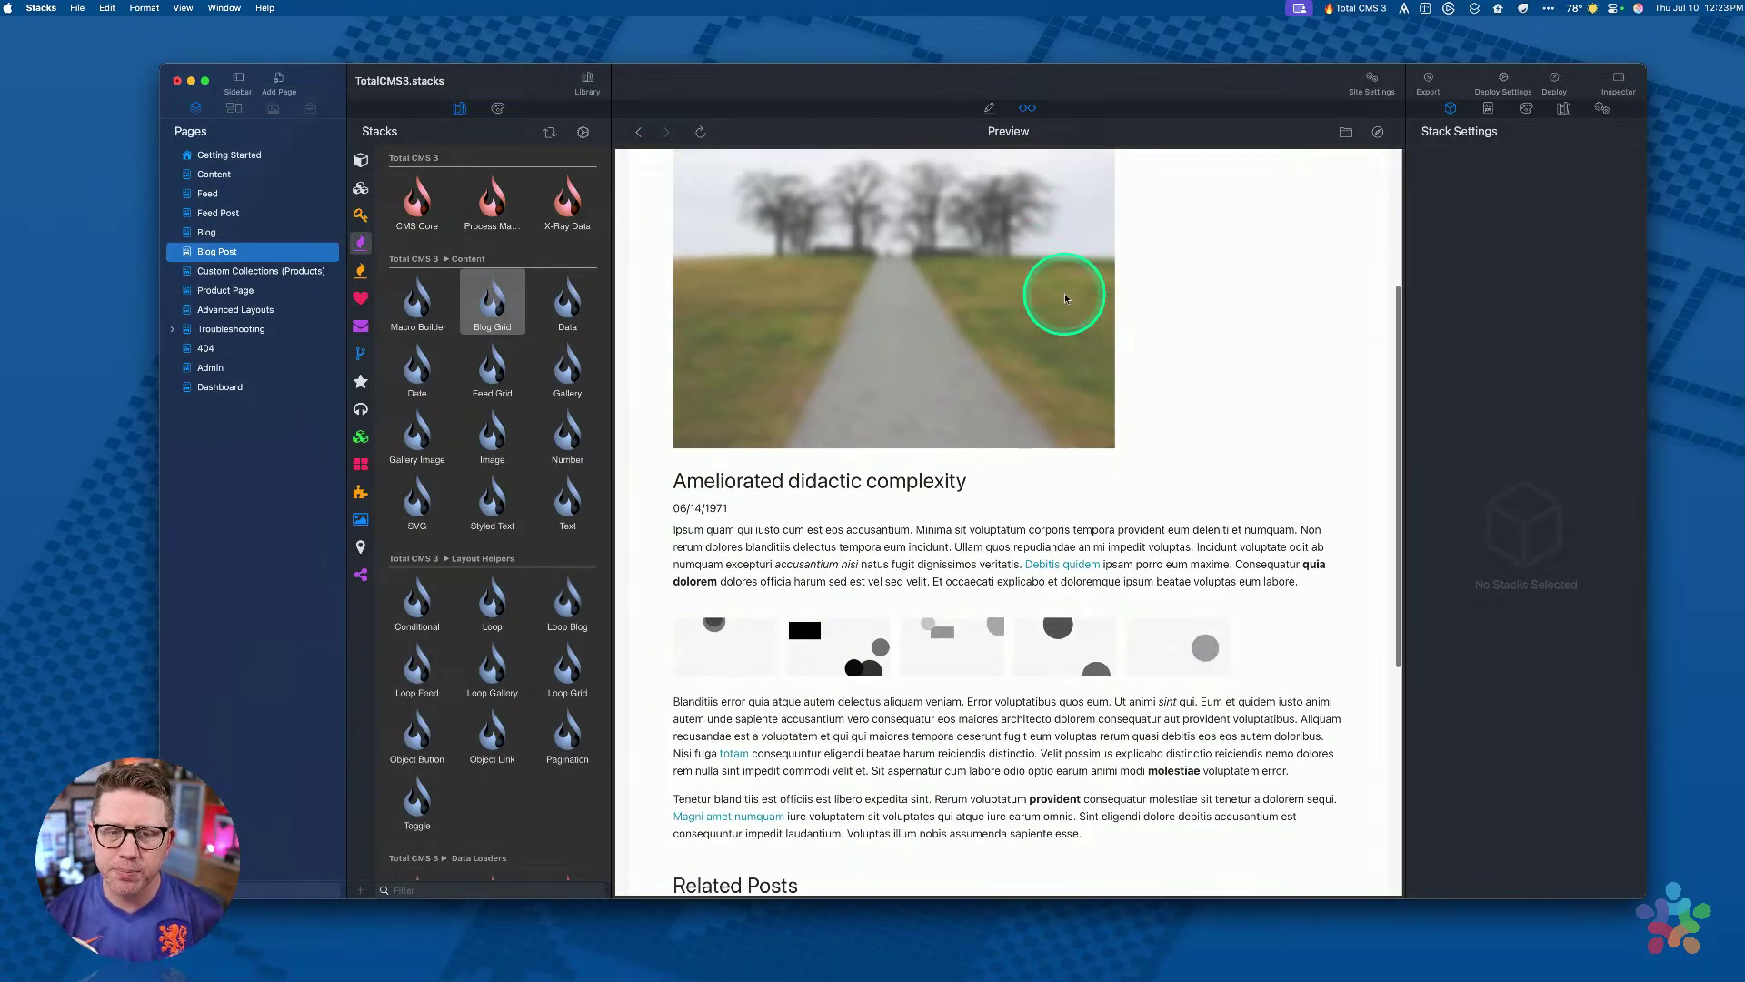
scroll(1065, 297, down, 10)
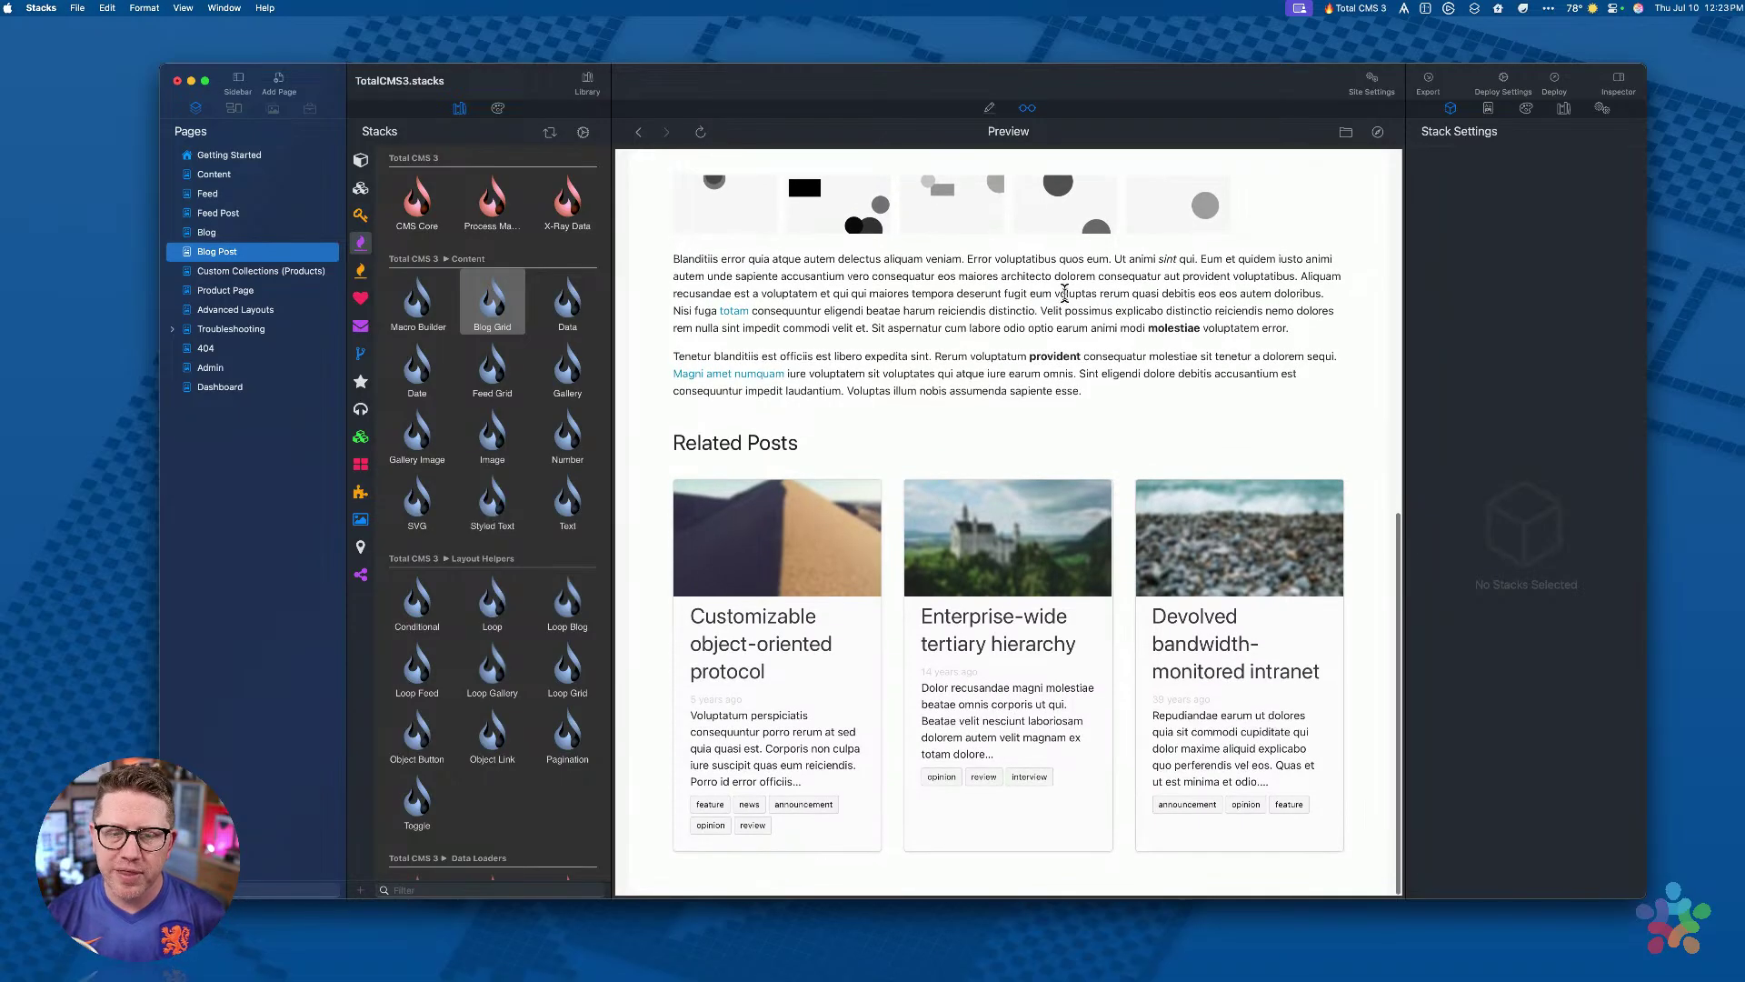
scroll(1065, 292, up, 15)
scroll(1065, 293, down, 4)
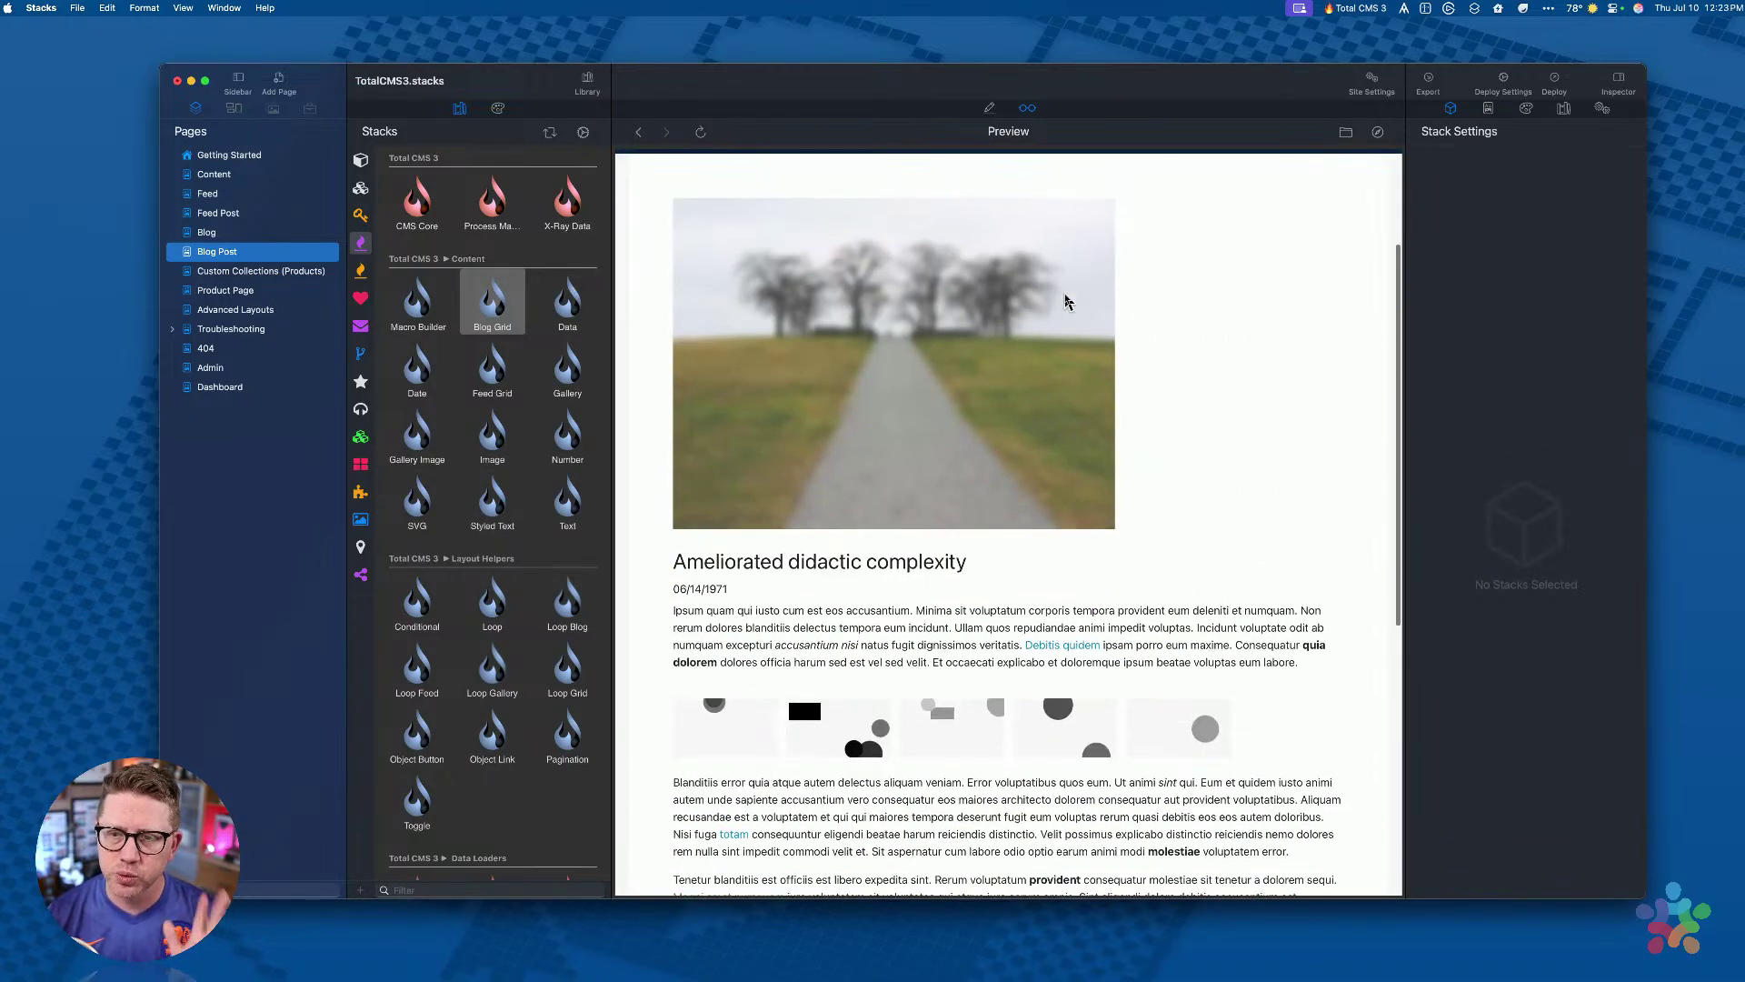
scroll(1065, 300, down, 10)
scroll(1066, 300, up, 10)
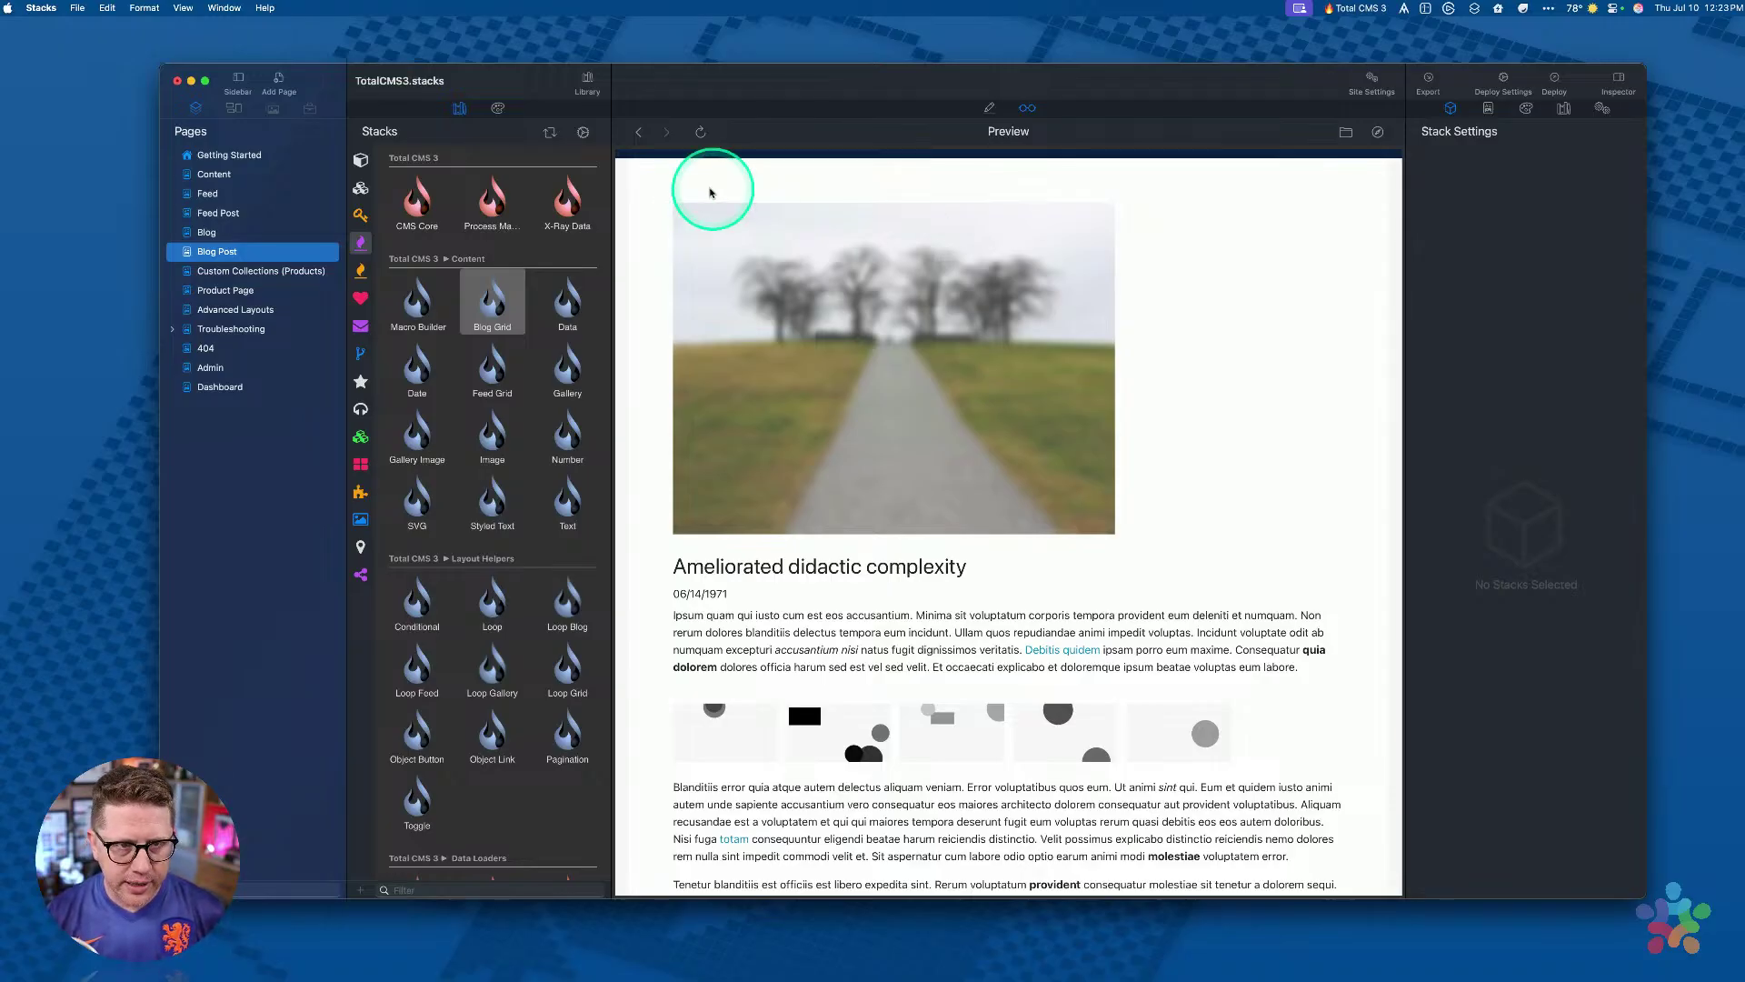
Step: Return to Edit mode and select the 'Object Loaded: from URL' stack
click(589, 82)
double_click(798, 279)
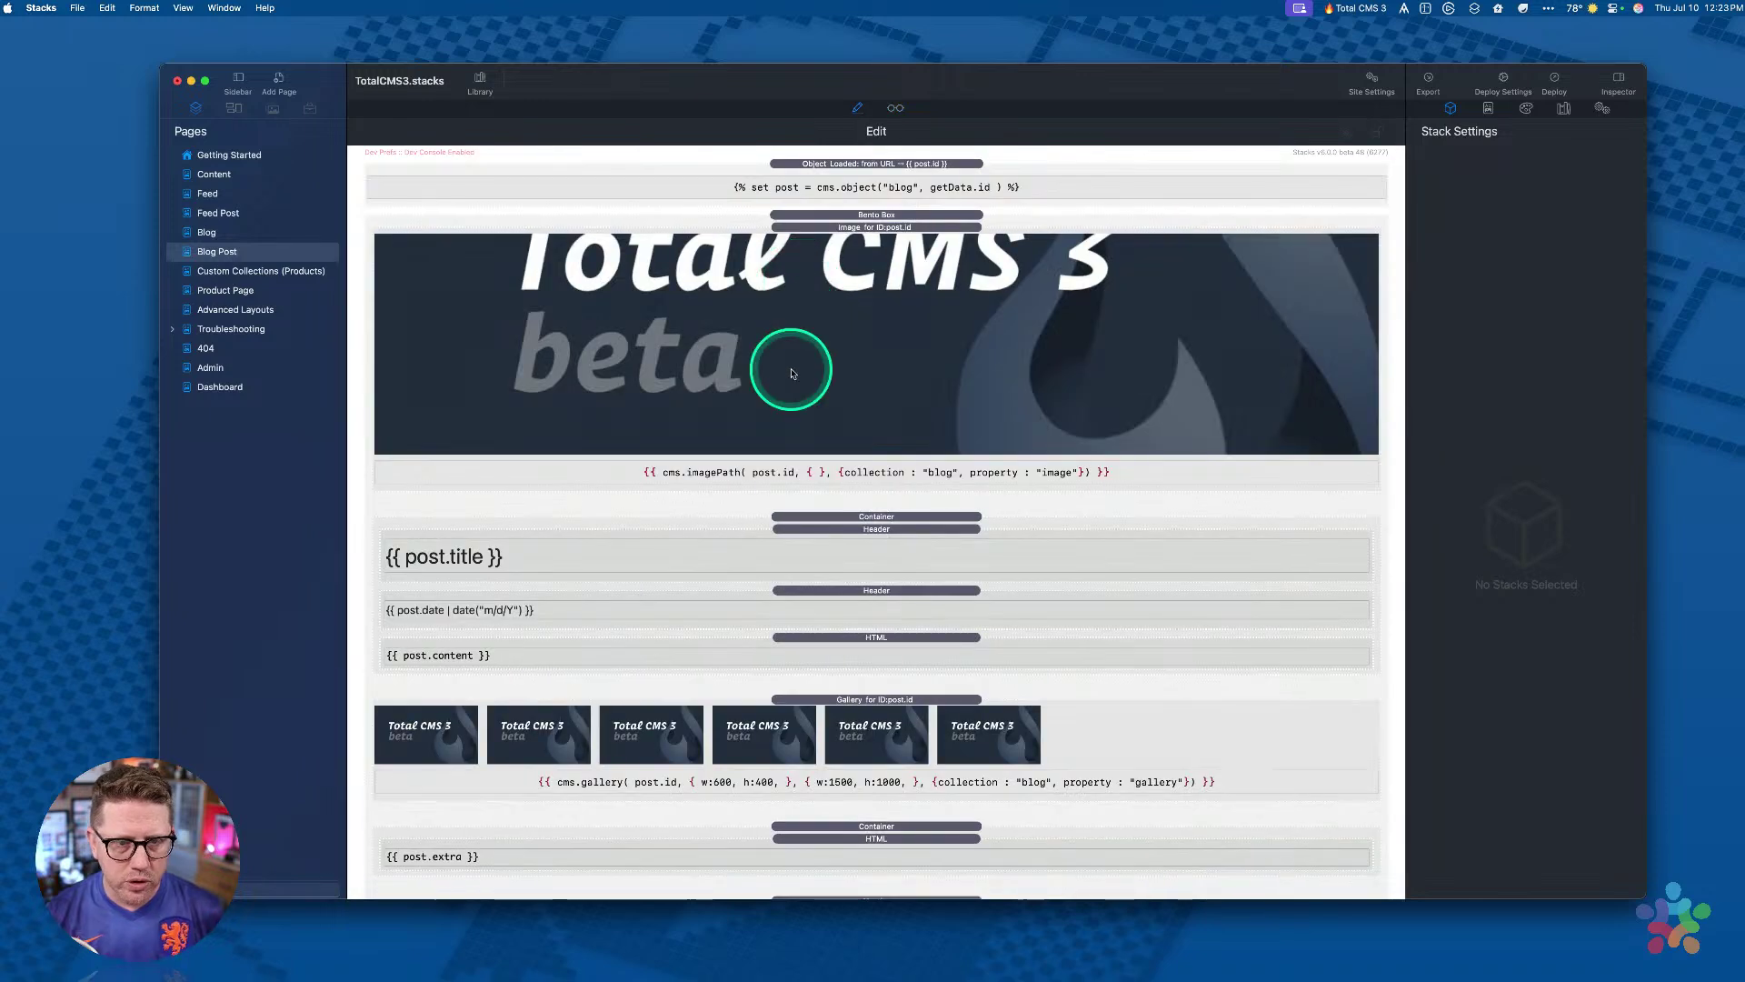
click(827, 169)
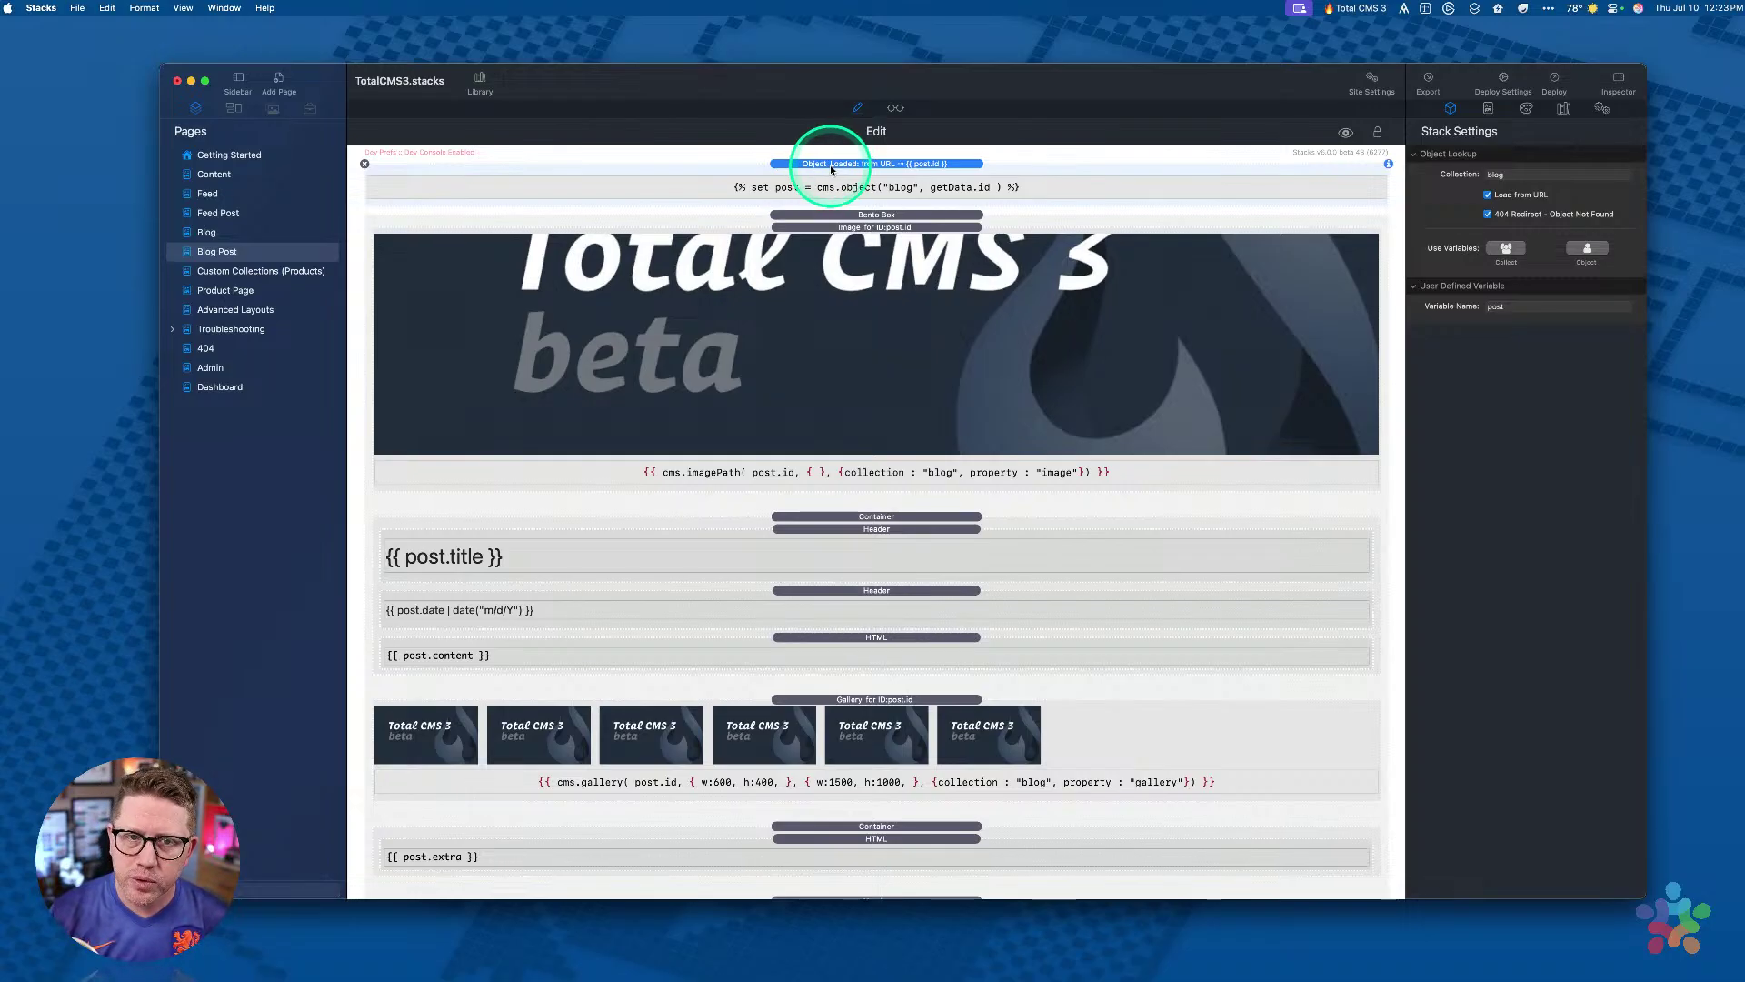
Step: Pick the Object data-loader stack in the library
click(480, 82)
scroll(476, 329, down, 8)
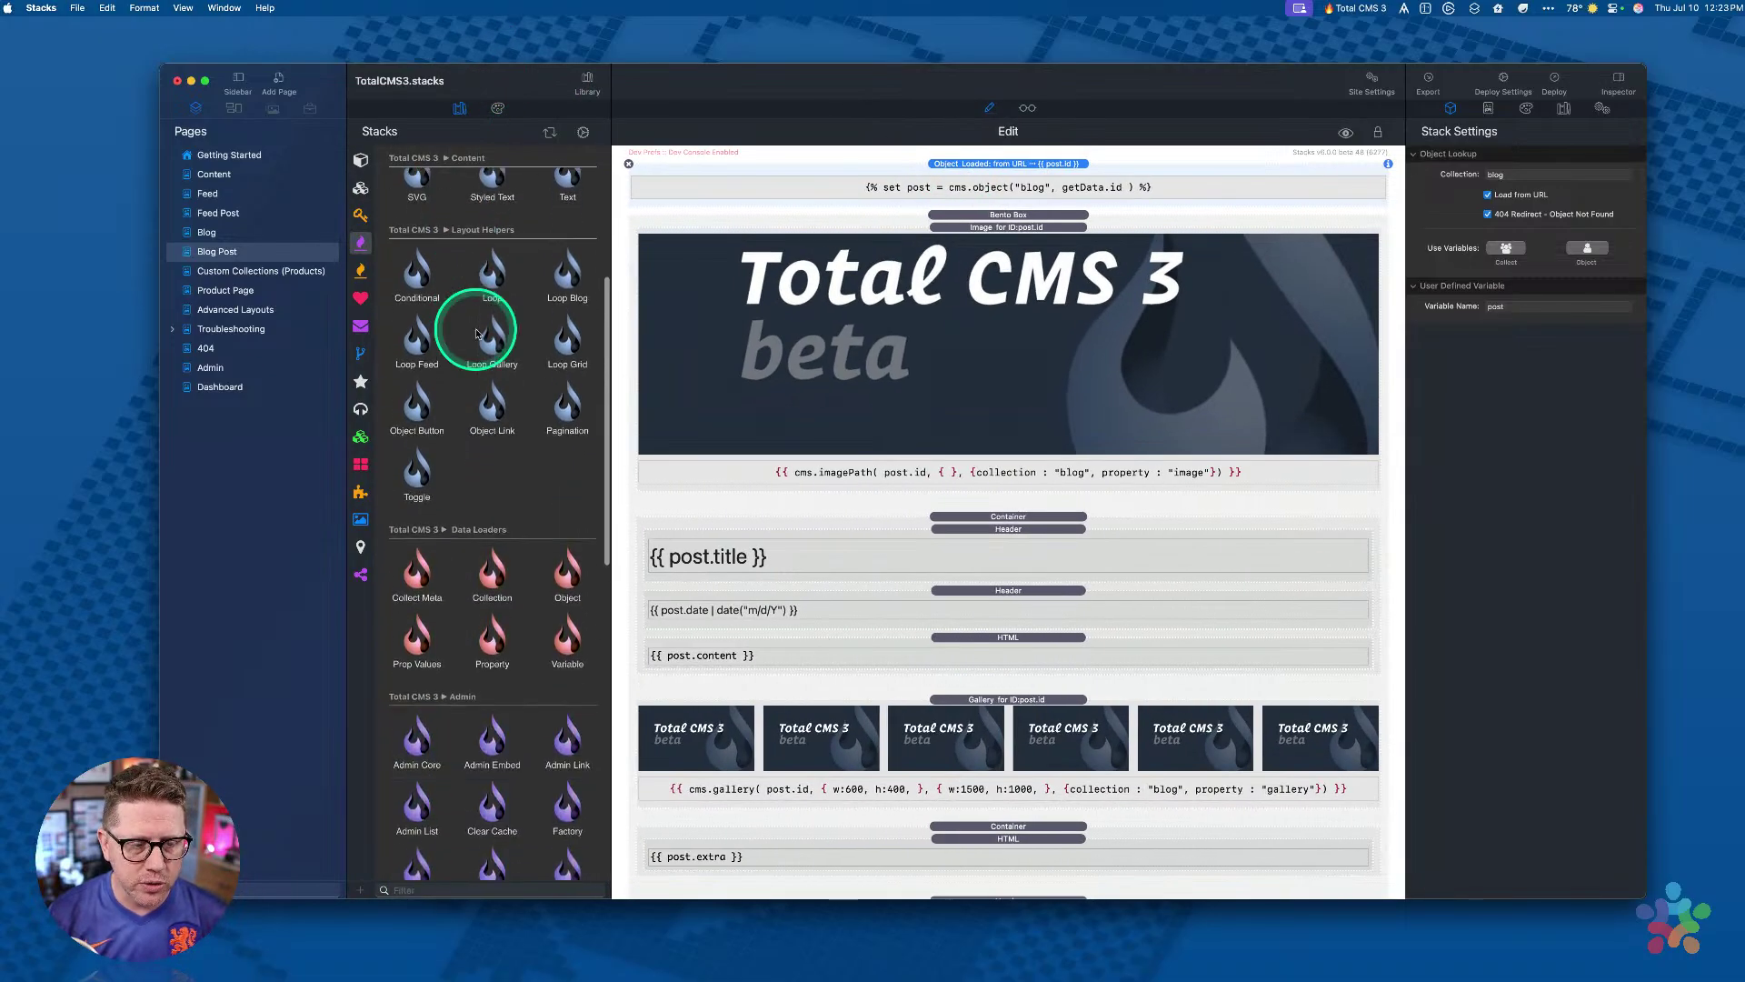
click(568, 568)
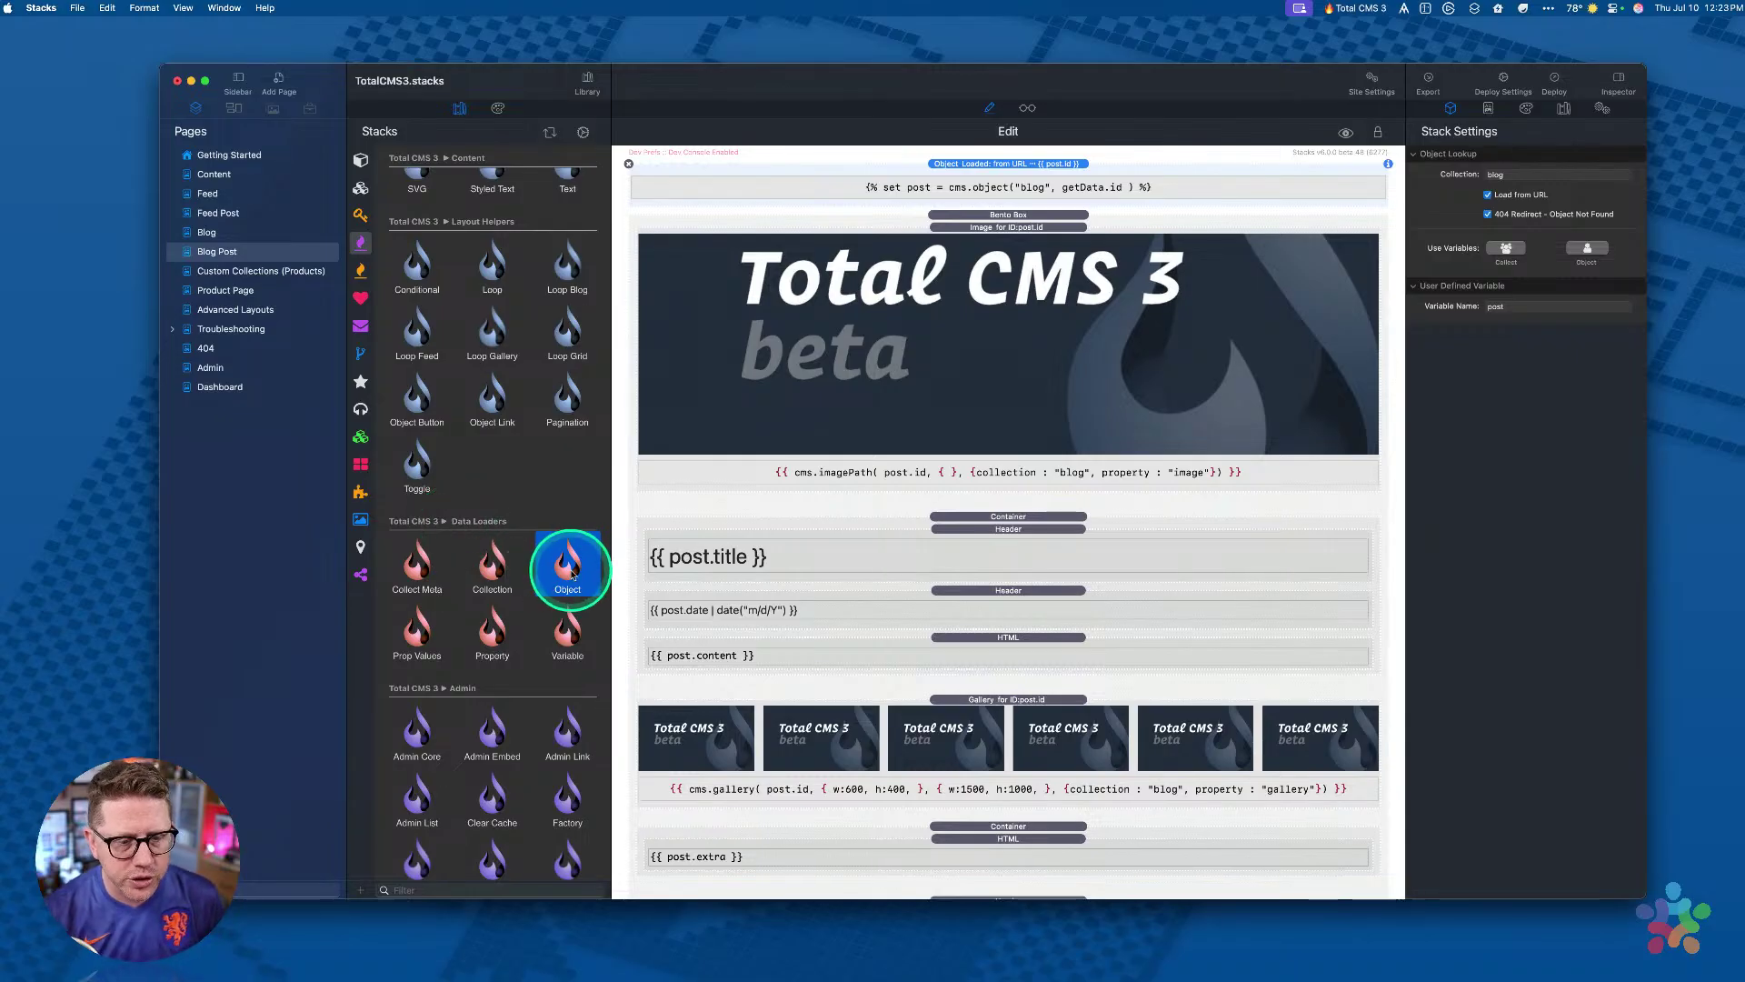
click(1013, 187)
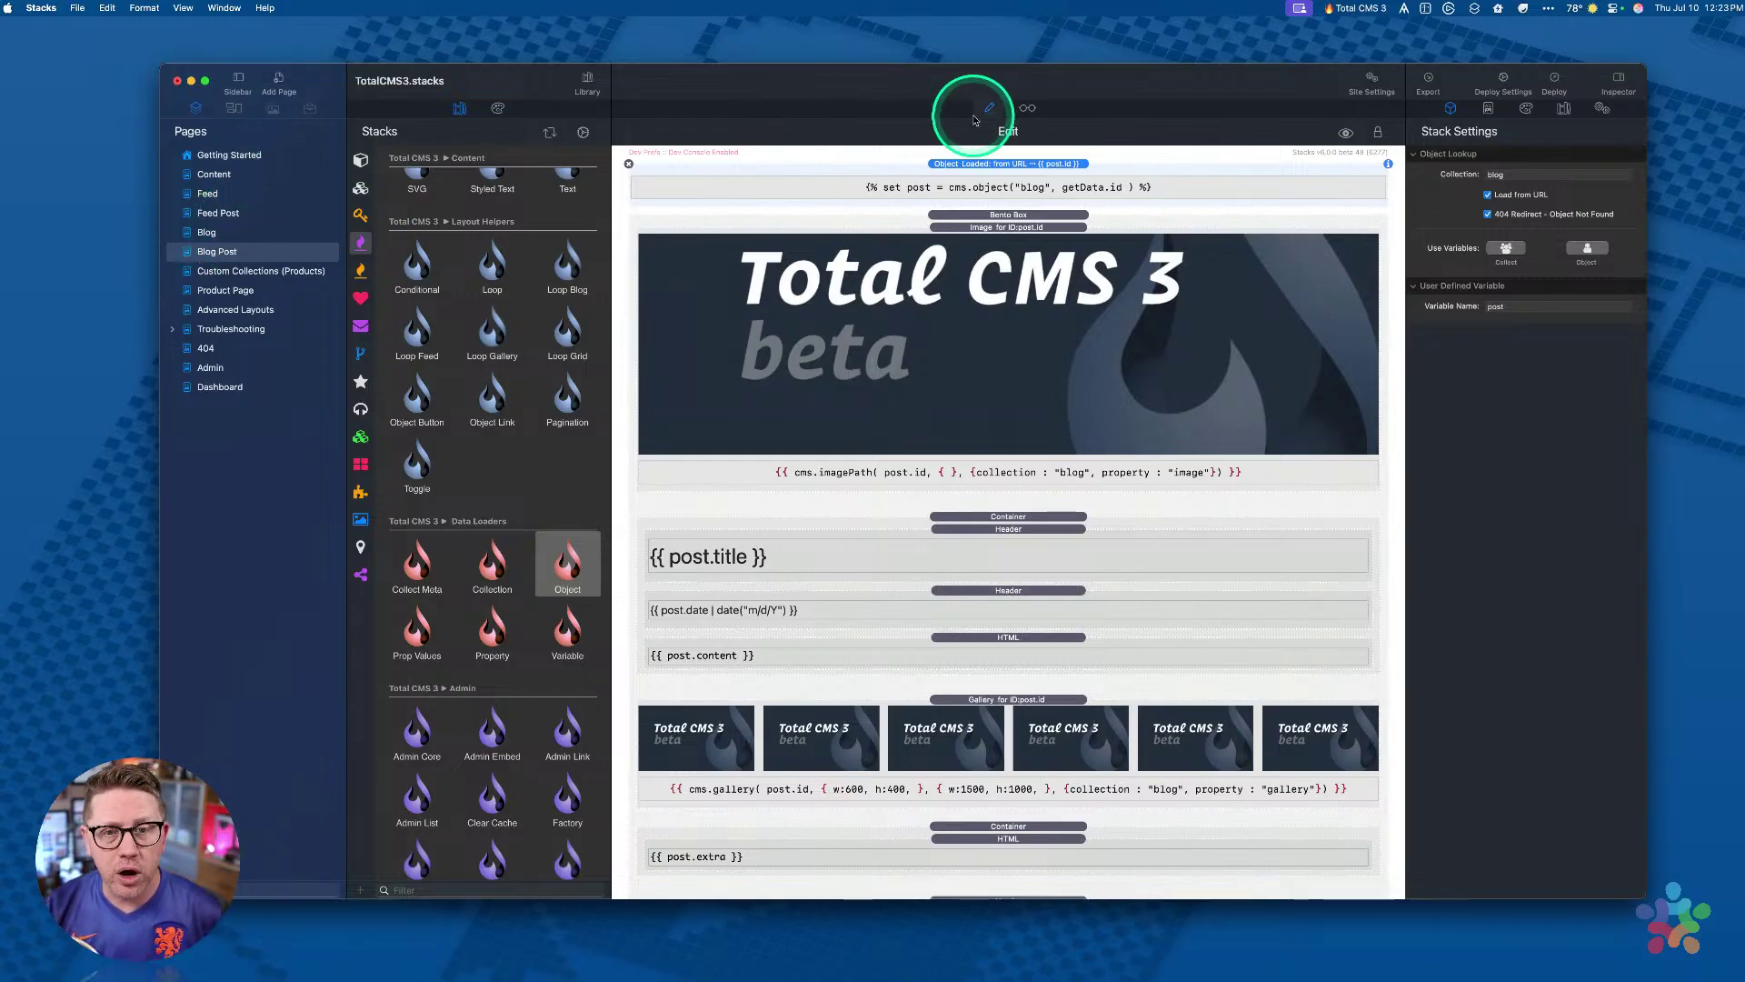
Step: Preview the blog post template, return to Edit mode, and open the Blog page
click(1028, 108)
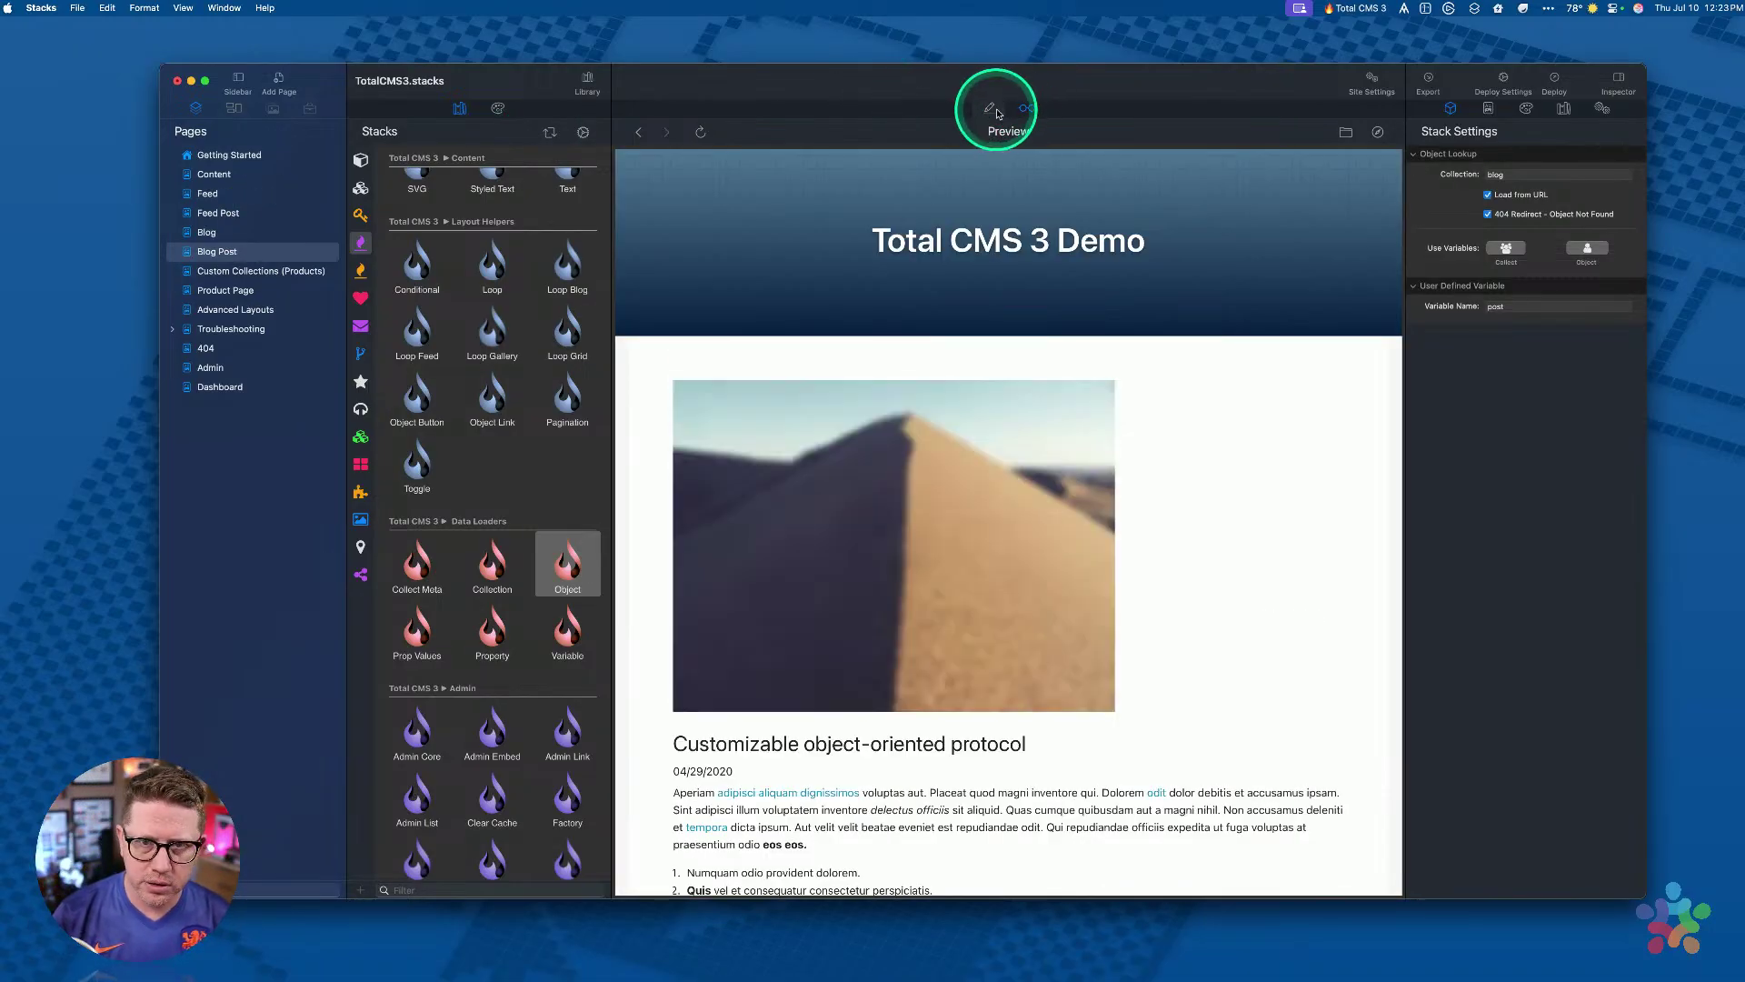
click(989, 109)
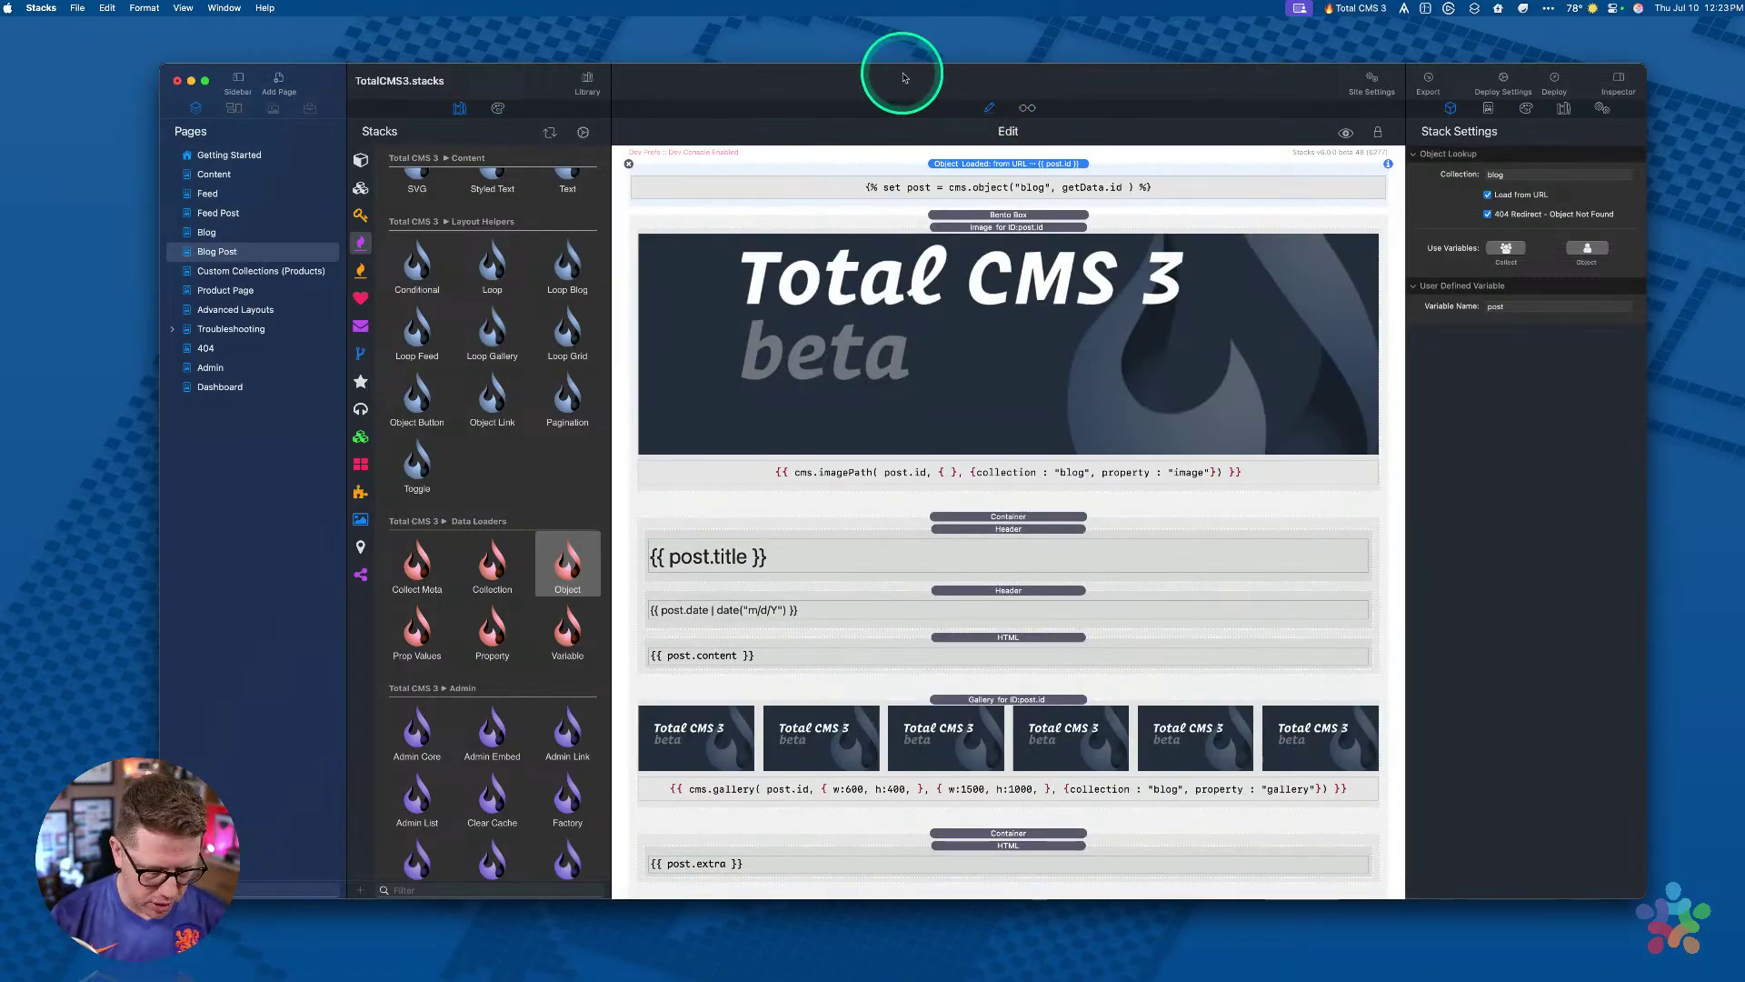
click(215, 233)
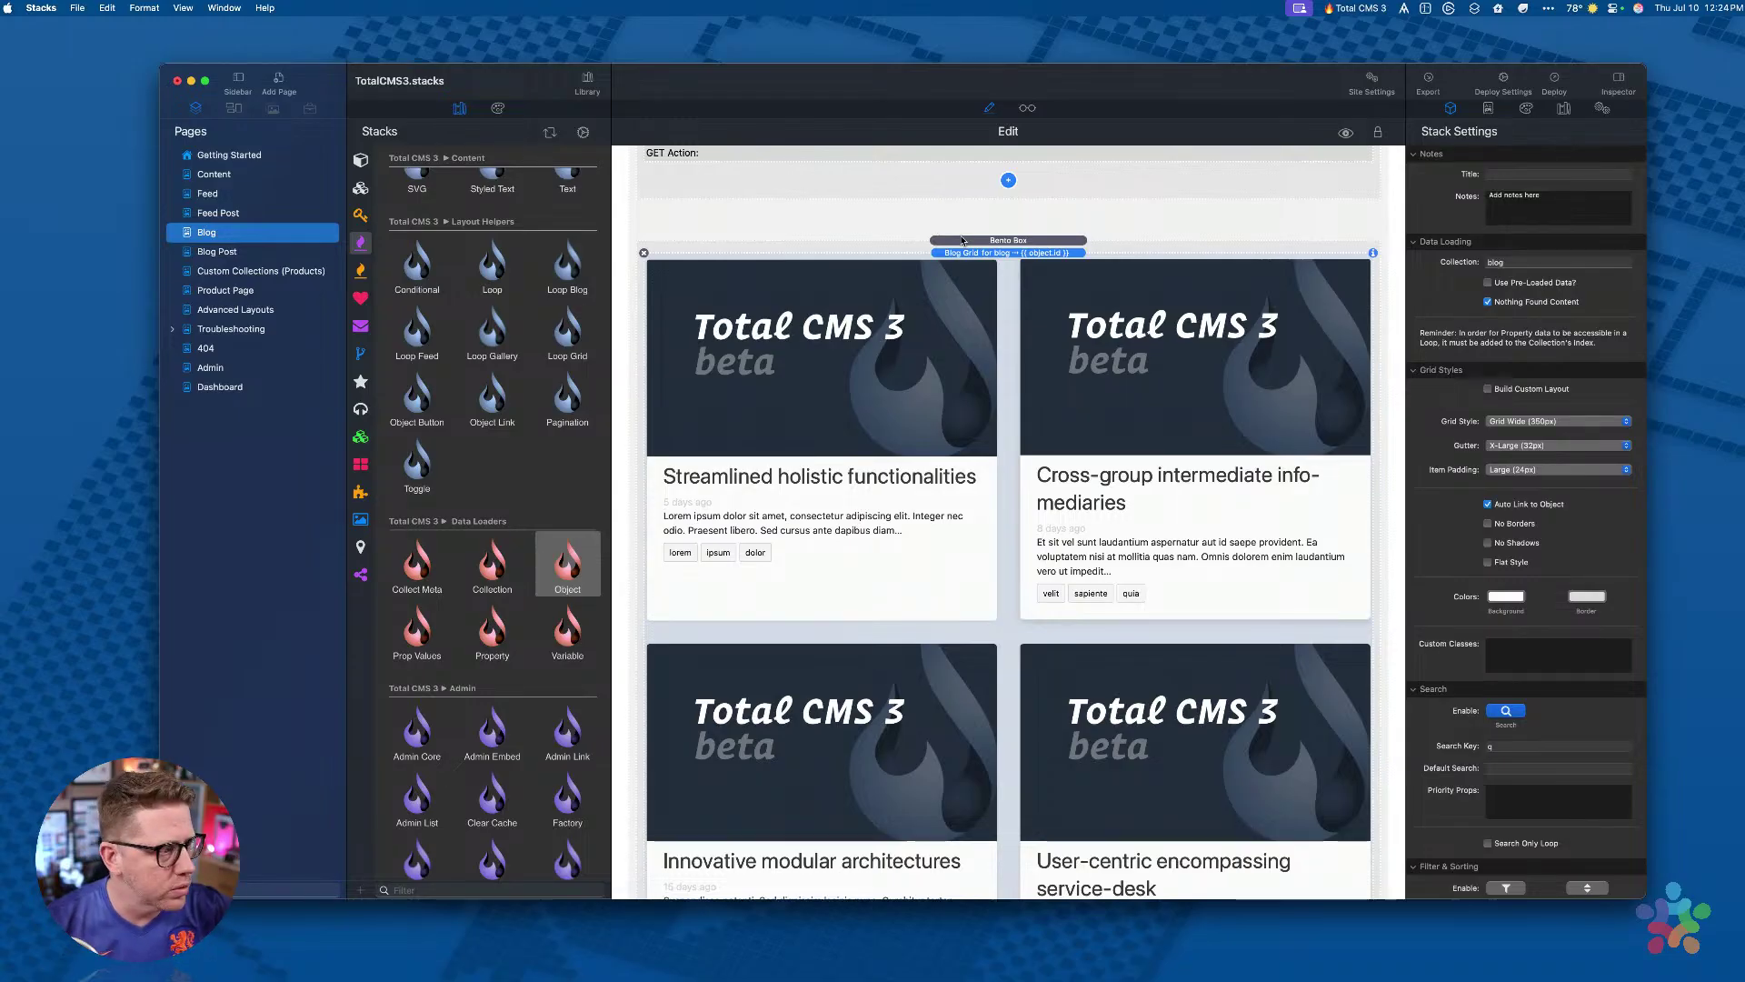
Step: Switch to Arc, resize its window, and scroll the live Blog page
key(super+Tab)
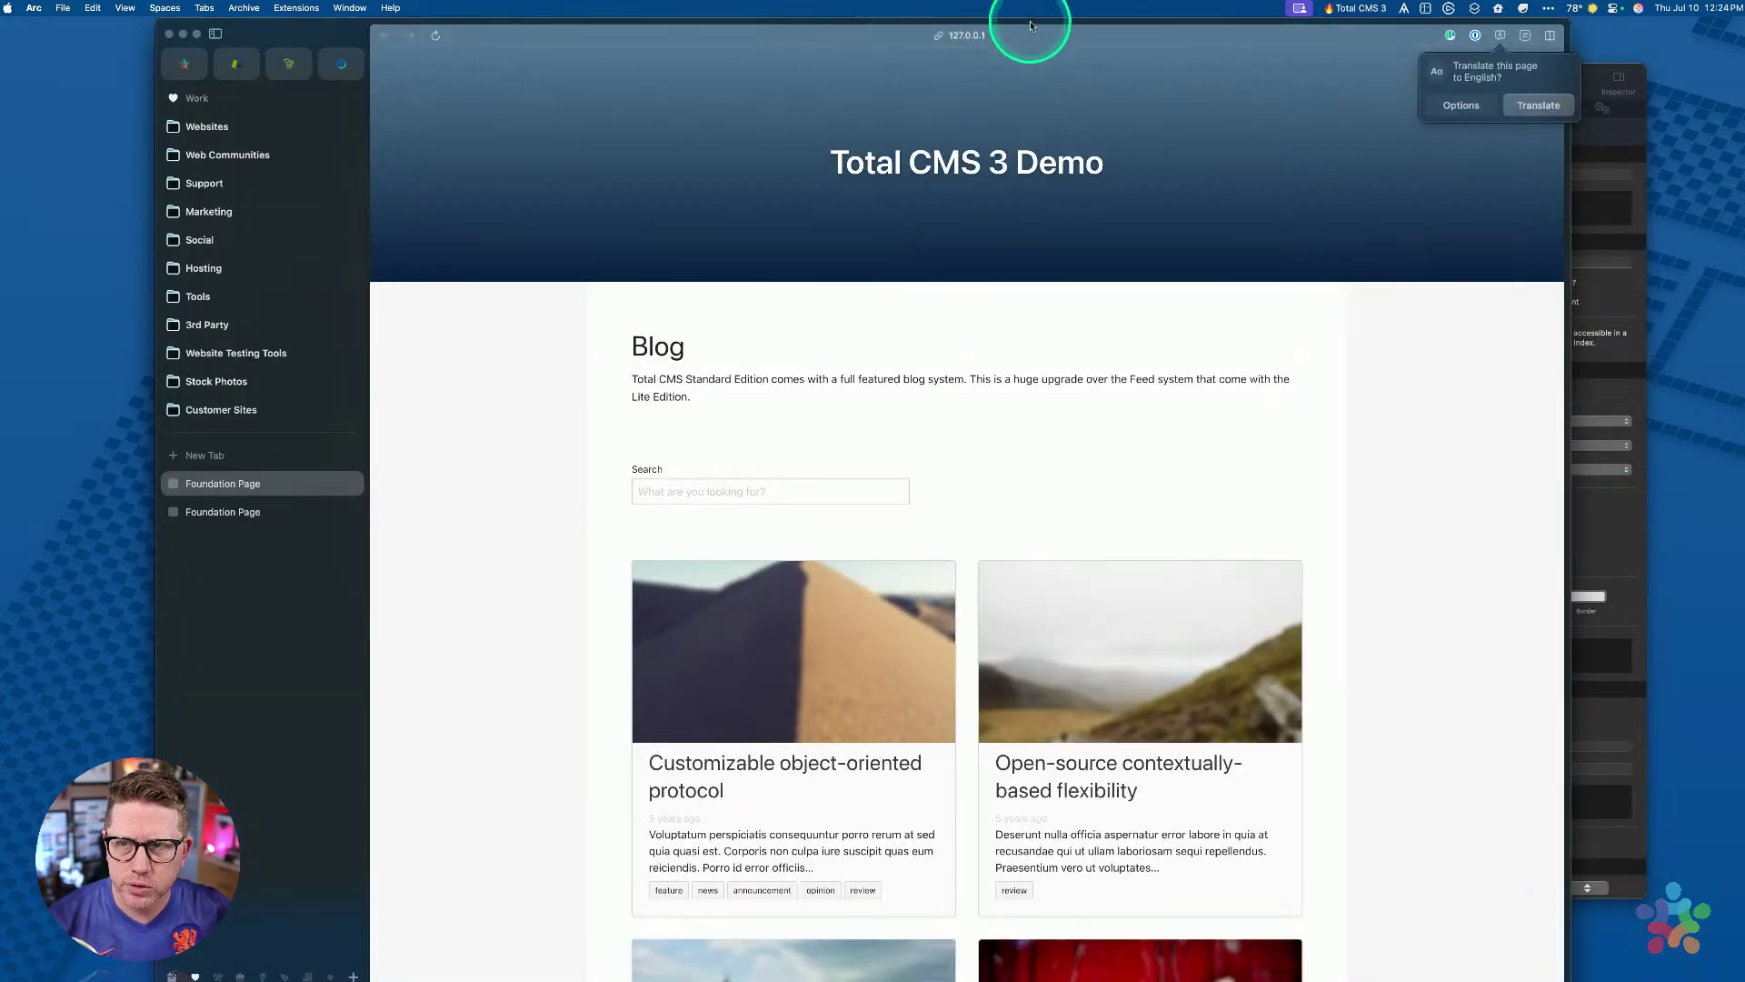
drag(1565, 964, 1566, 876)
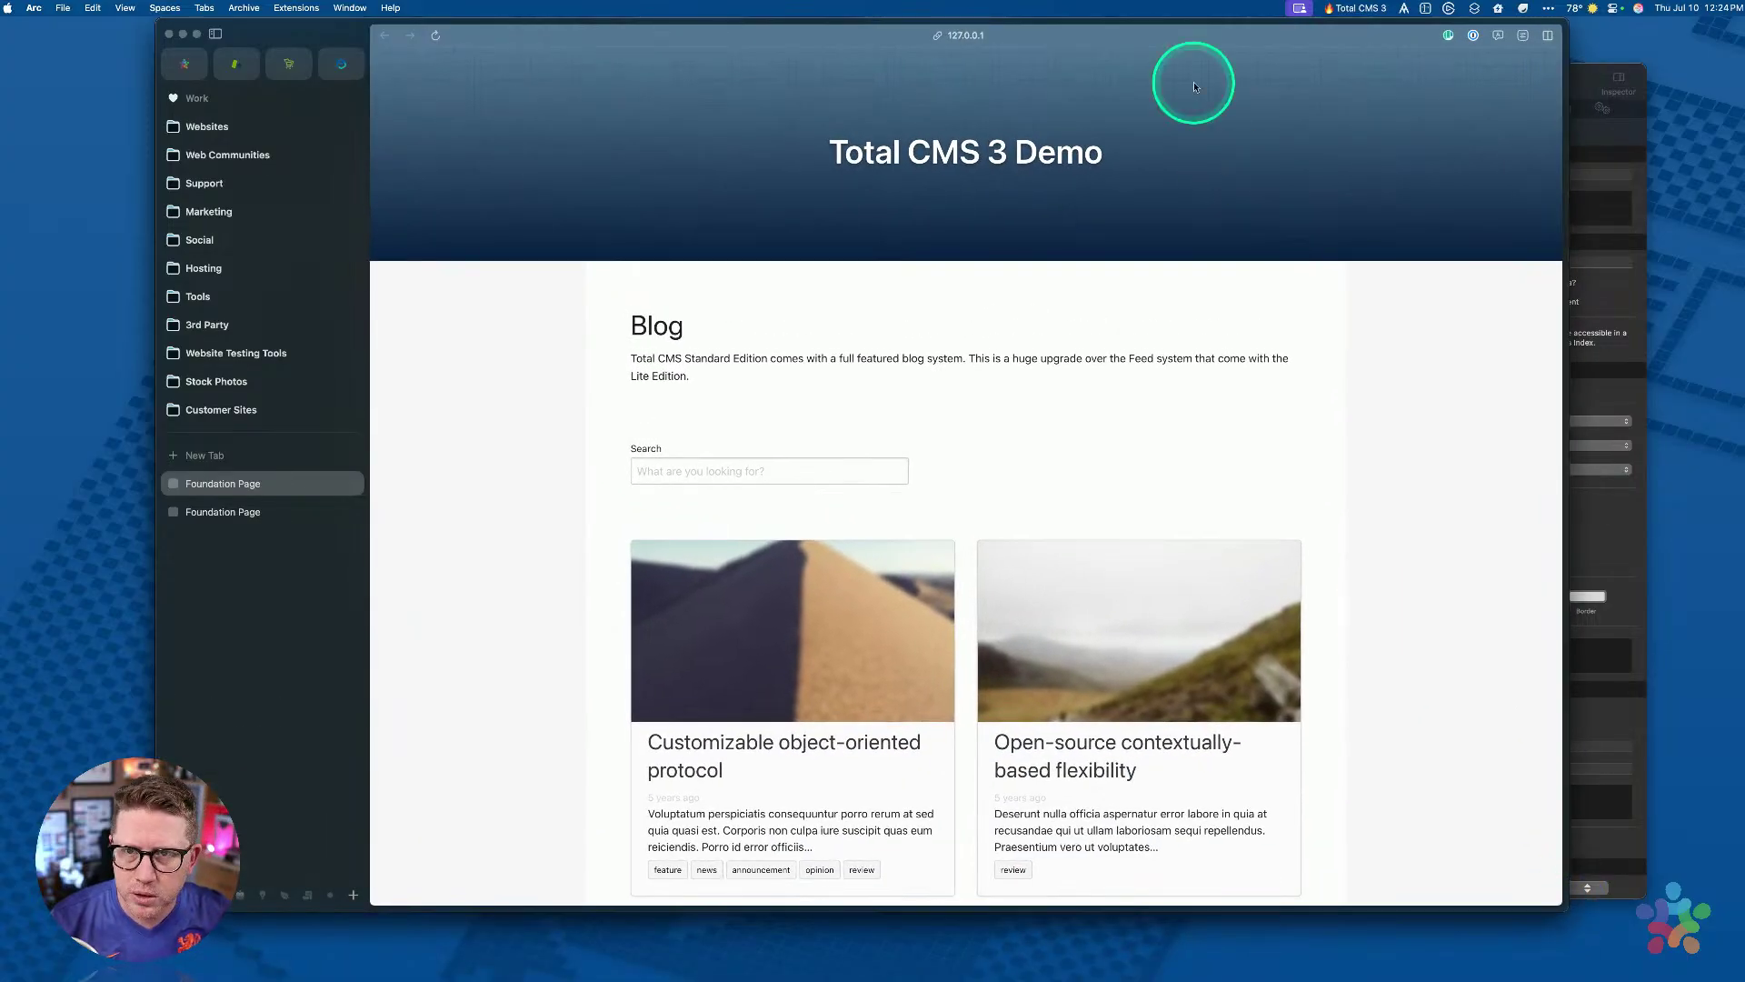
drag(1180, 27, 1230, 43)
scroll(1127, 434, down, 3)
scroll(1127, 433, down, 10)
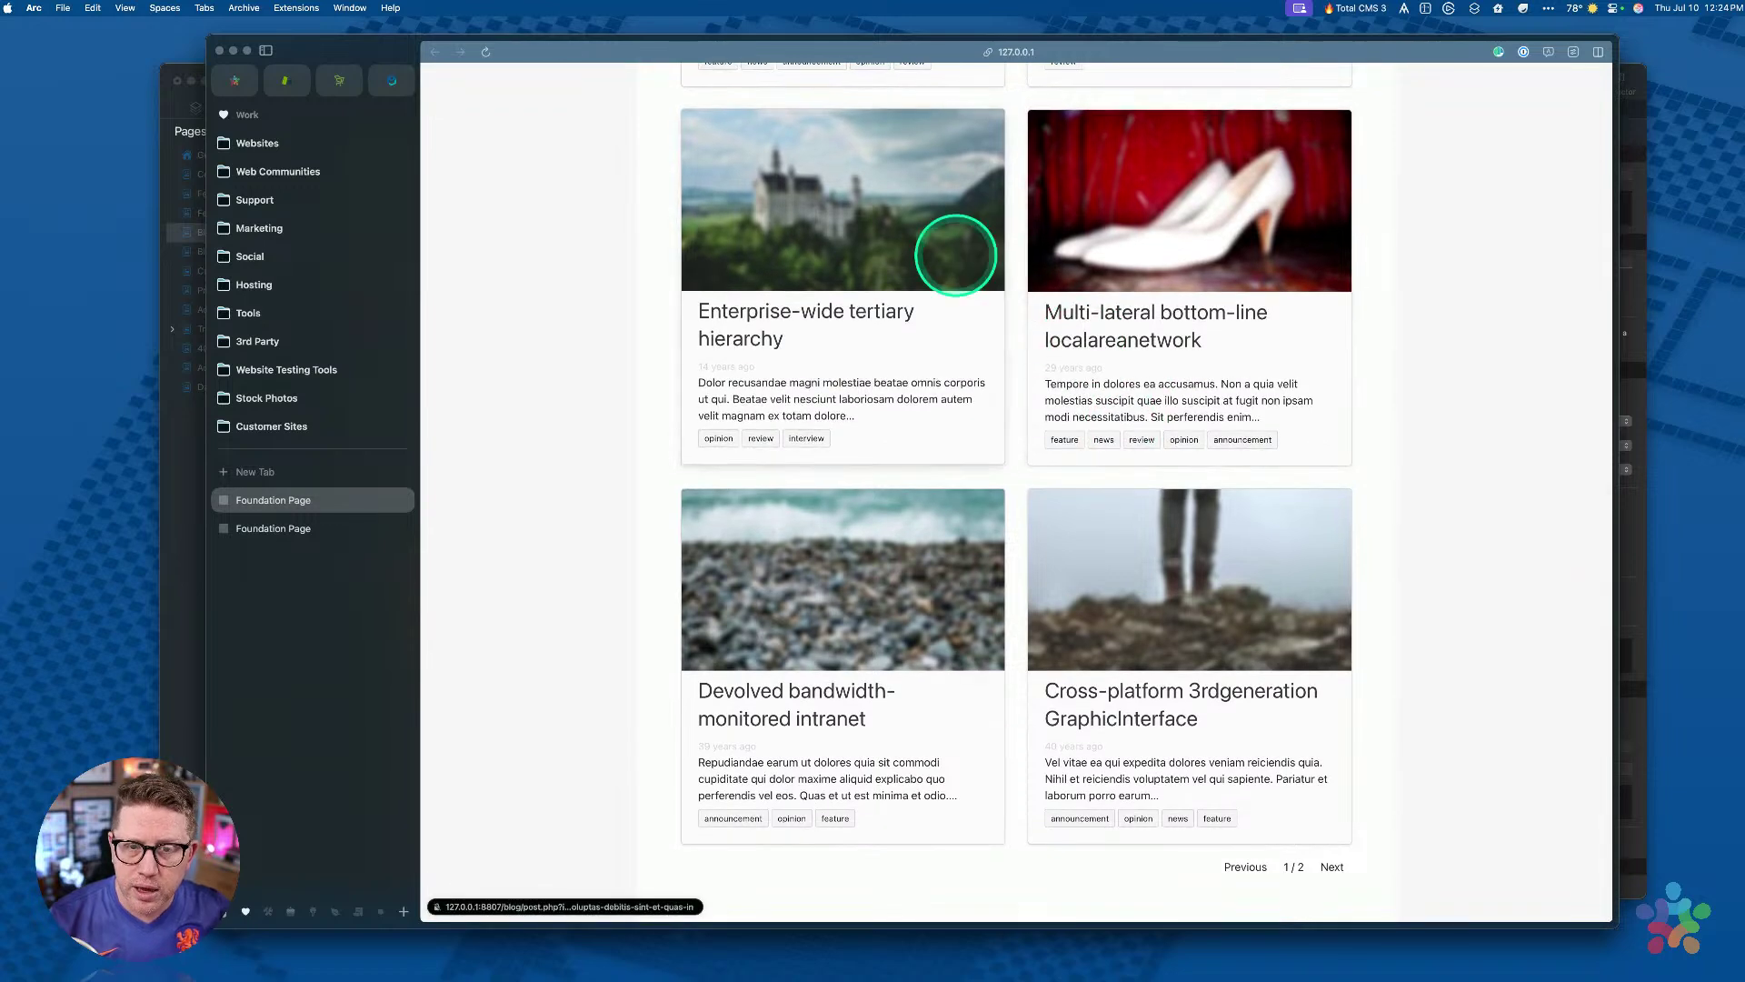
scroll(855, 268, up, 5)
Step: View the Customizable object-oriented protocol and Multi-lateral bottom-line localareanetwork posts
click(842, 258)
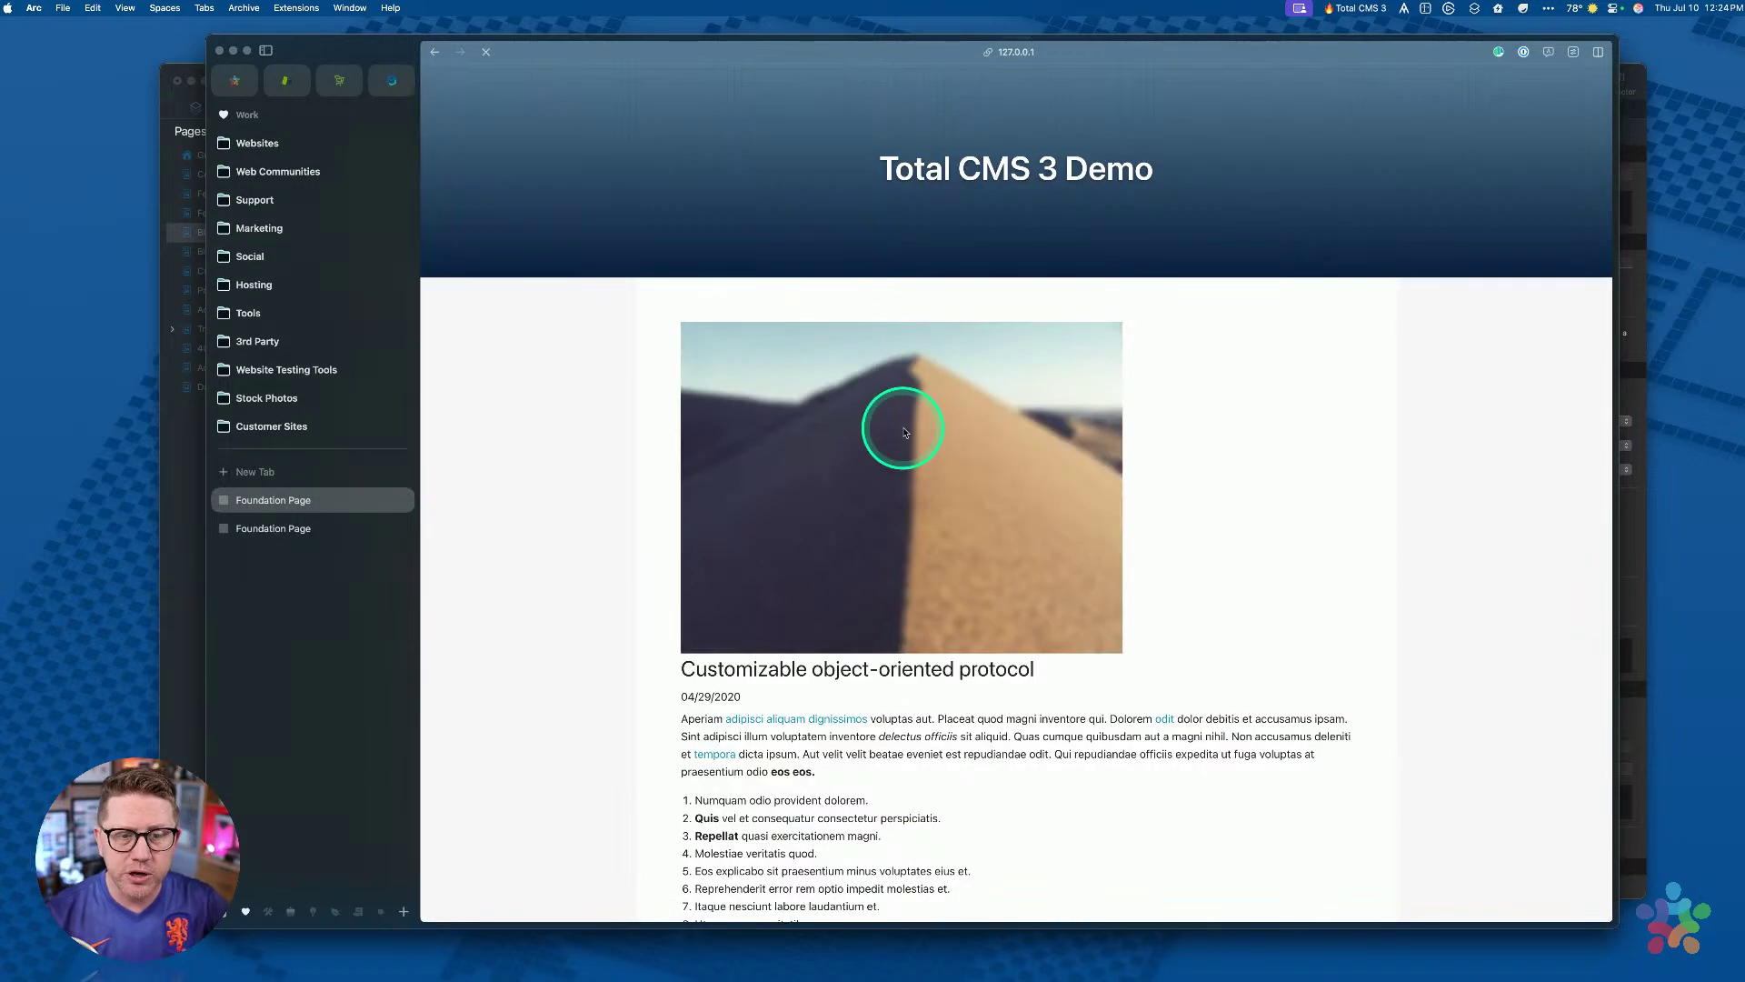
scroll(904, 576, down, 8)
scroll(900, 362, up, 8)
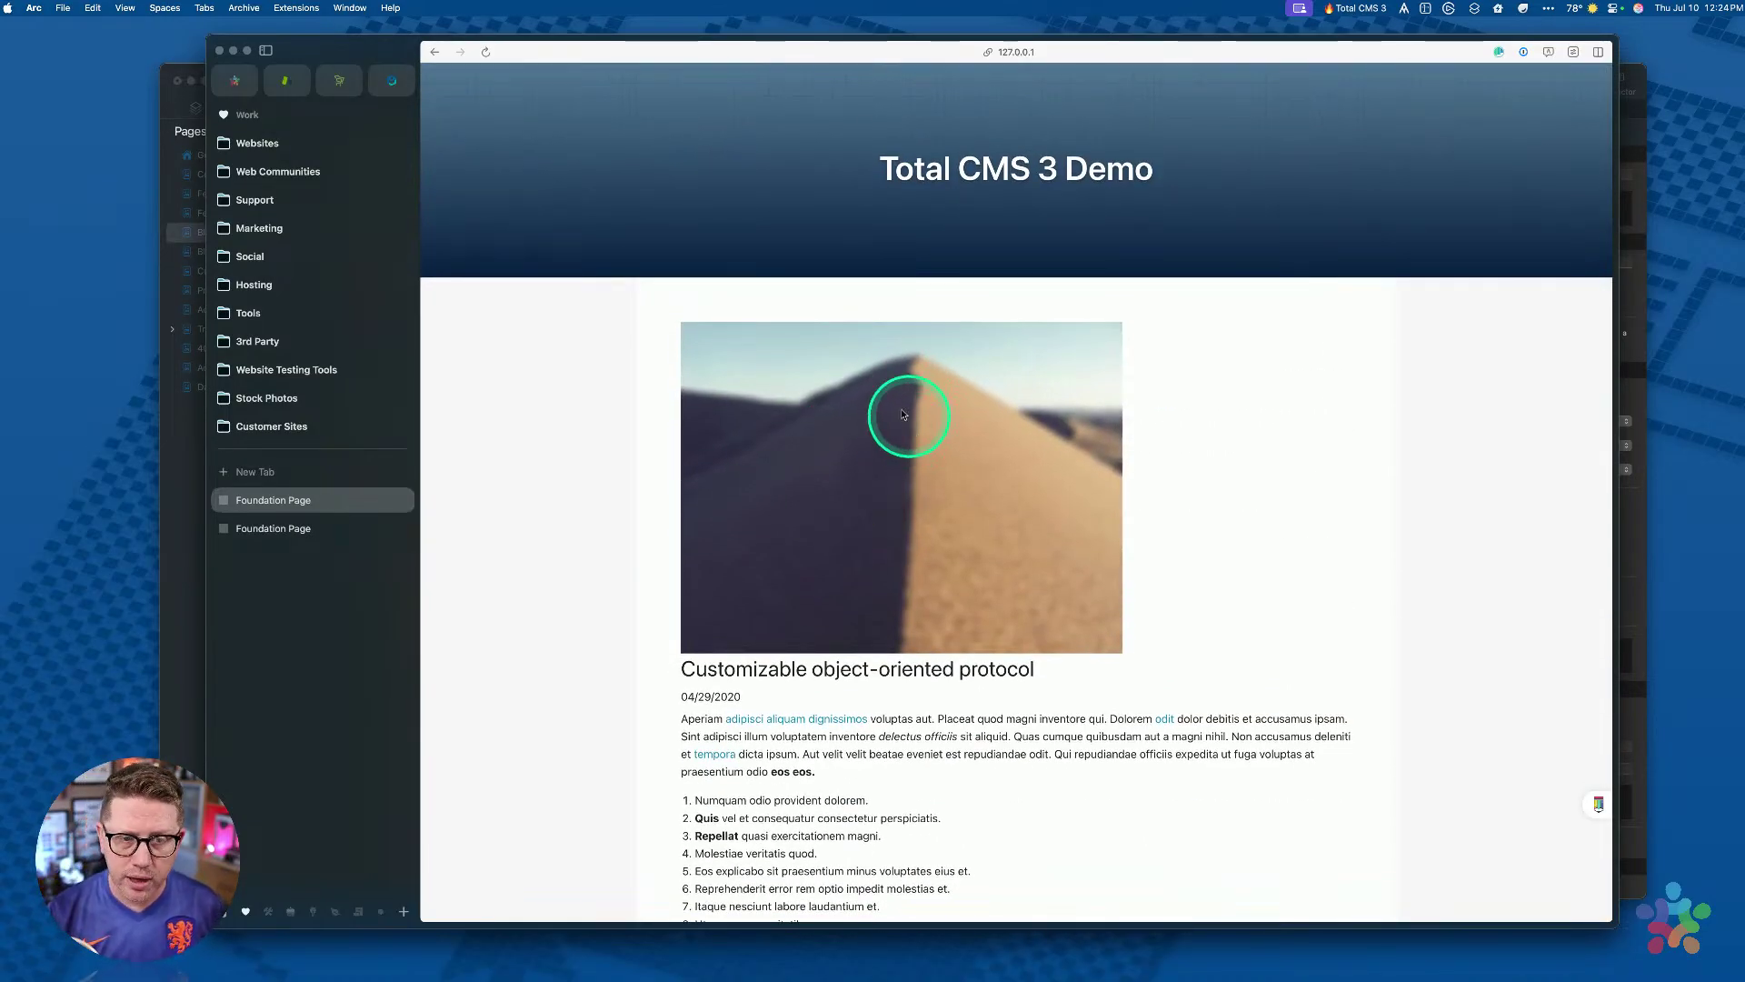
click(433, 55)
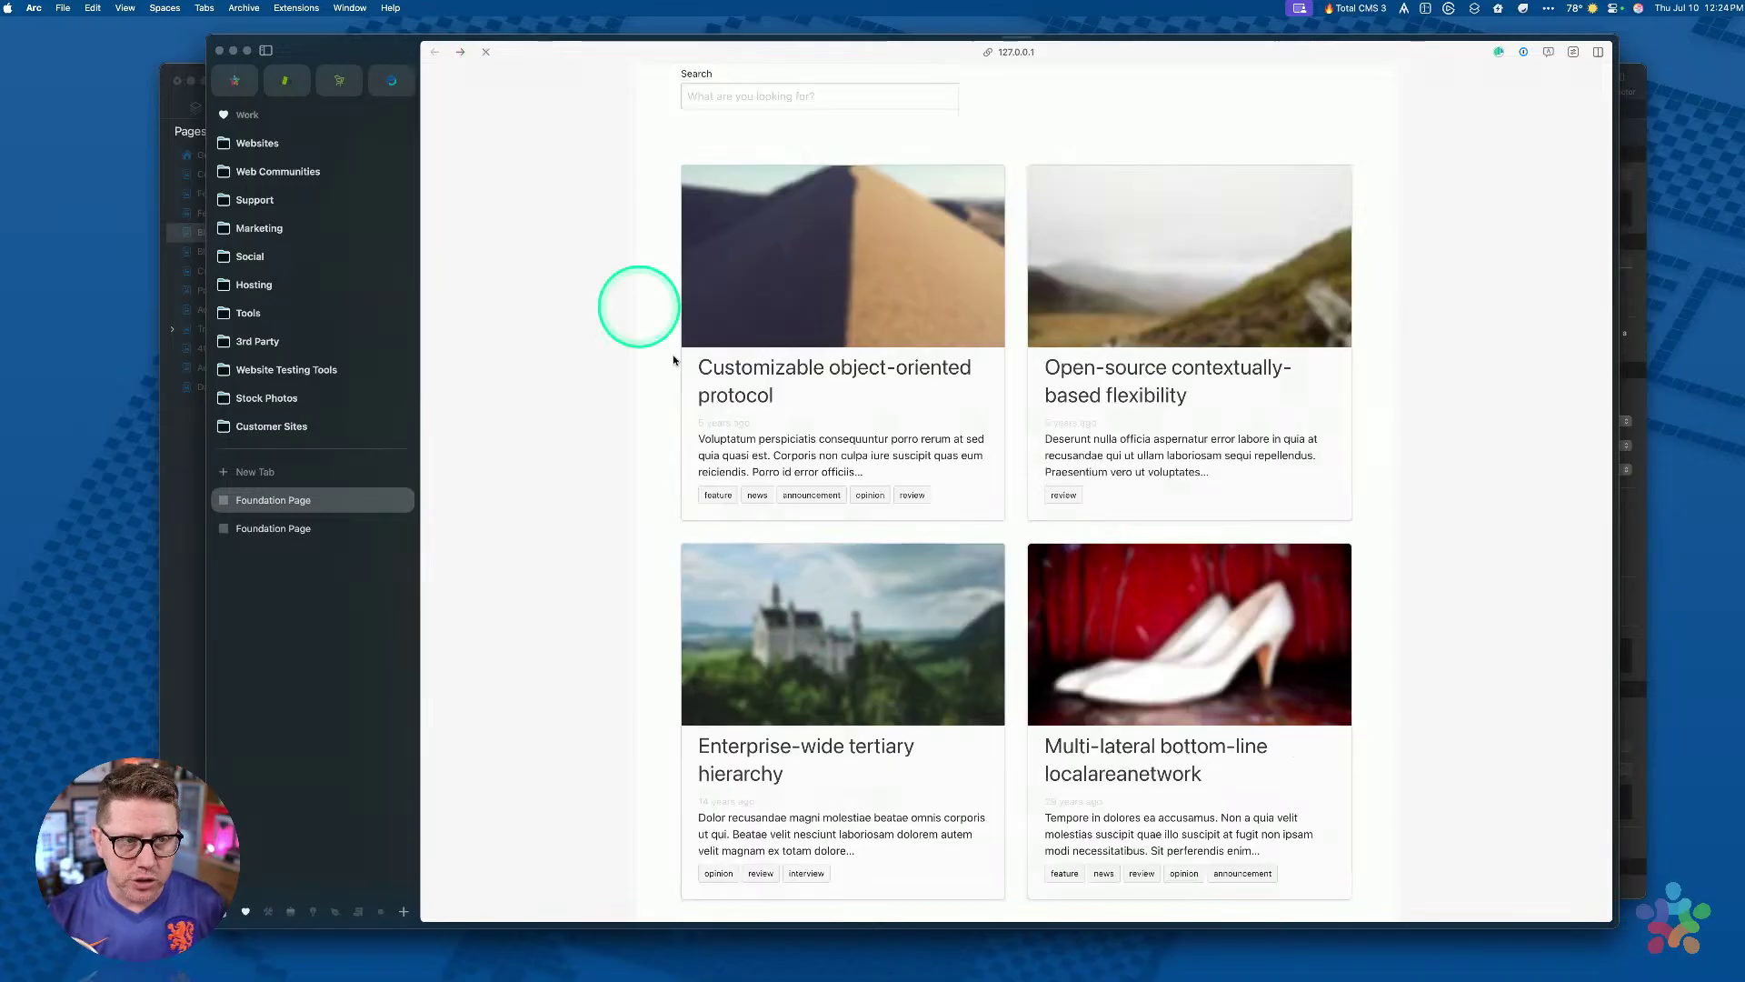
click(1177, 656)
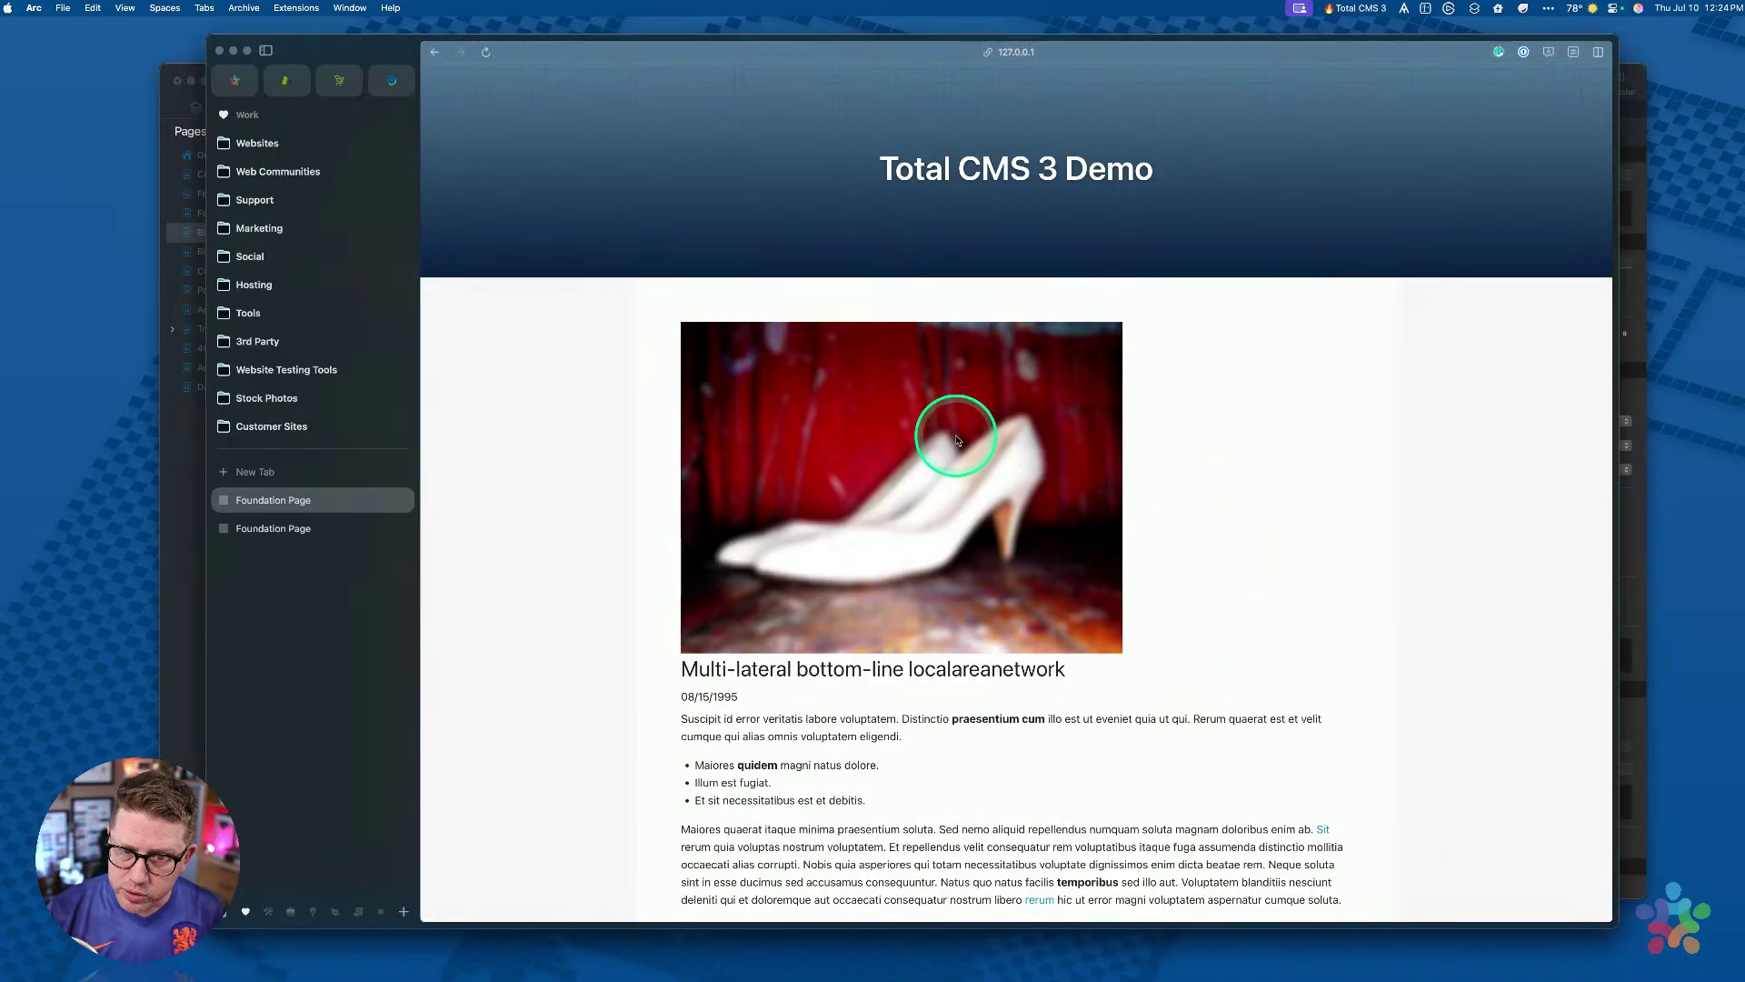
click(437, 60)
scroll(871, 522, down, 5)
Step: View the Devolved bandwidth-monitored intranet post and its related post, then select Blog Post in Stacks
click(863, 639)
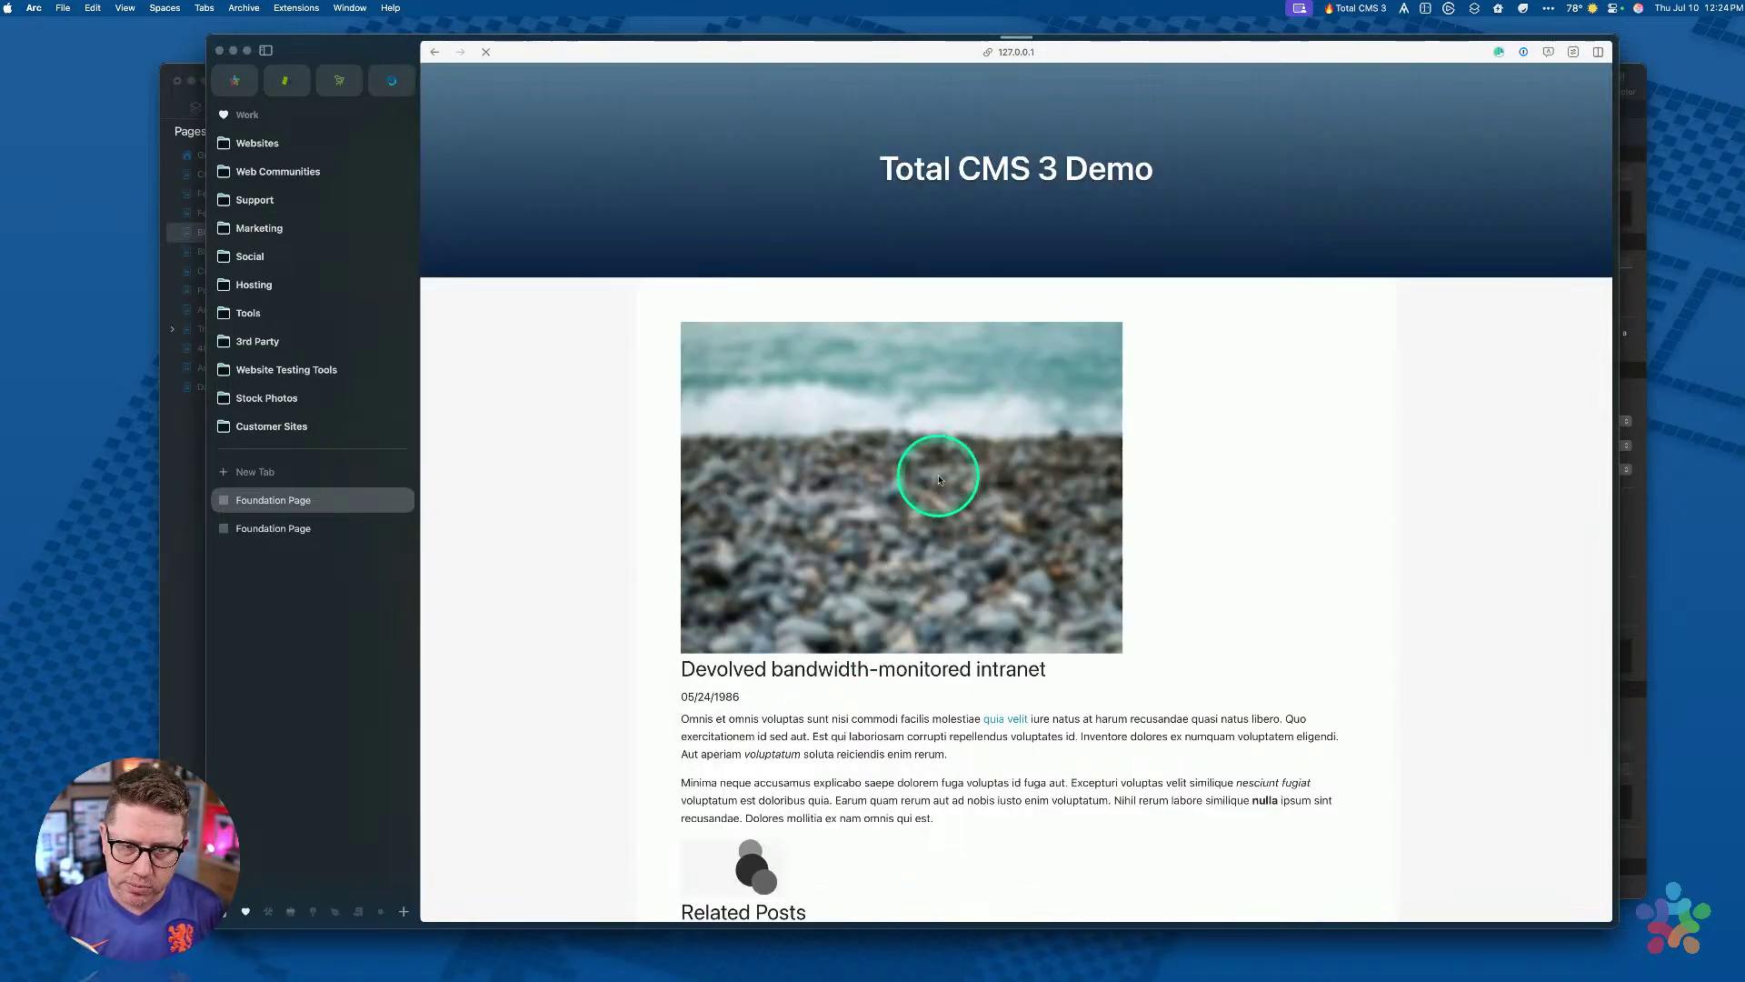
scroll(935, 546, down, 4)
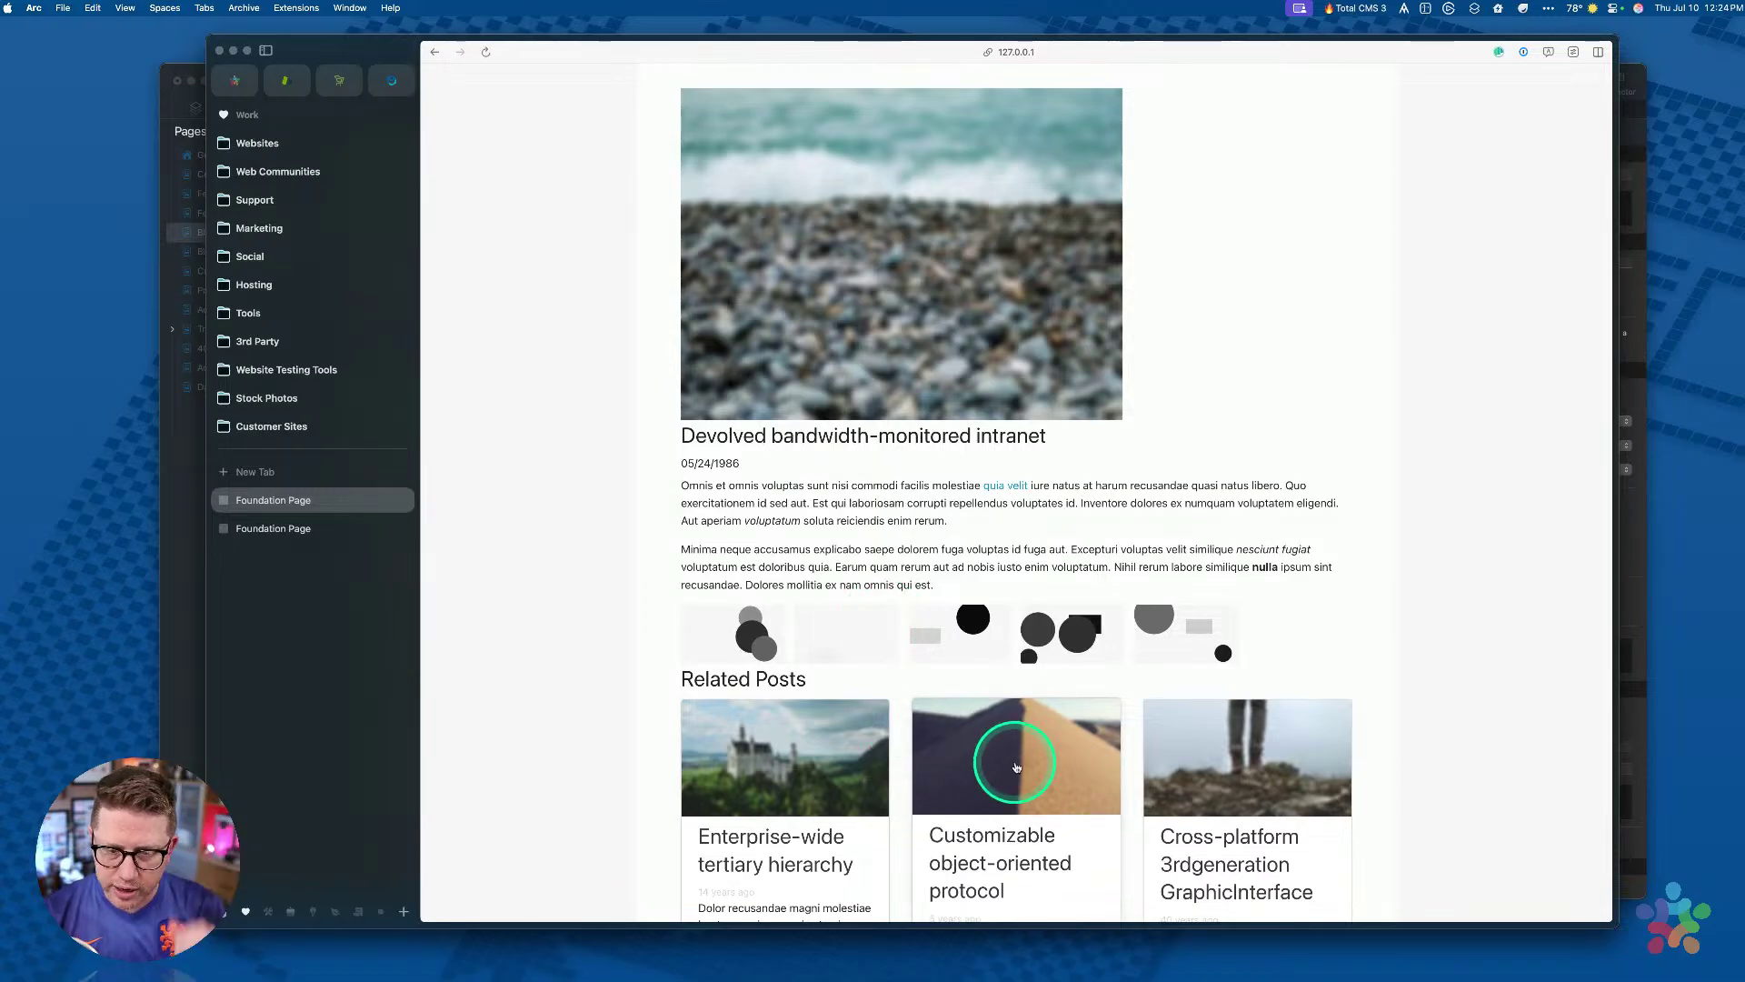
click(1016, 767)
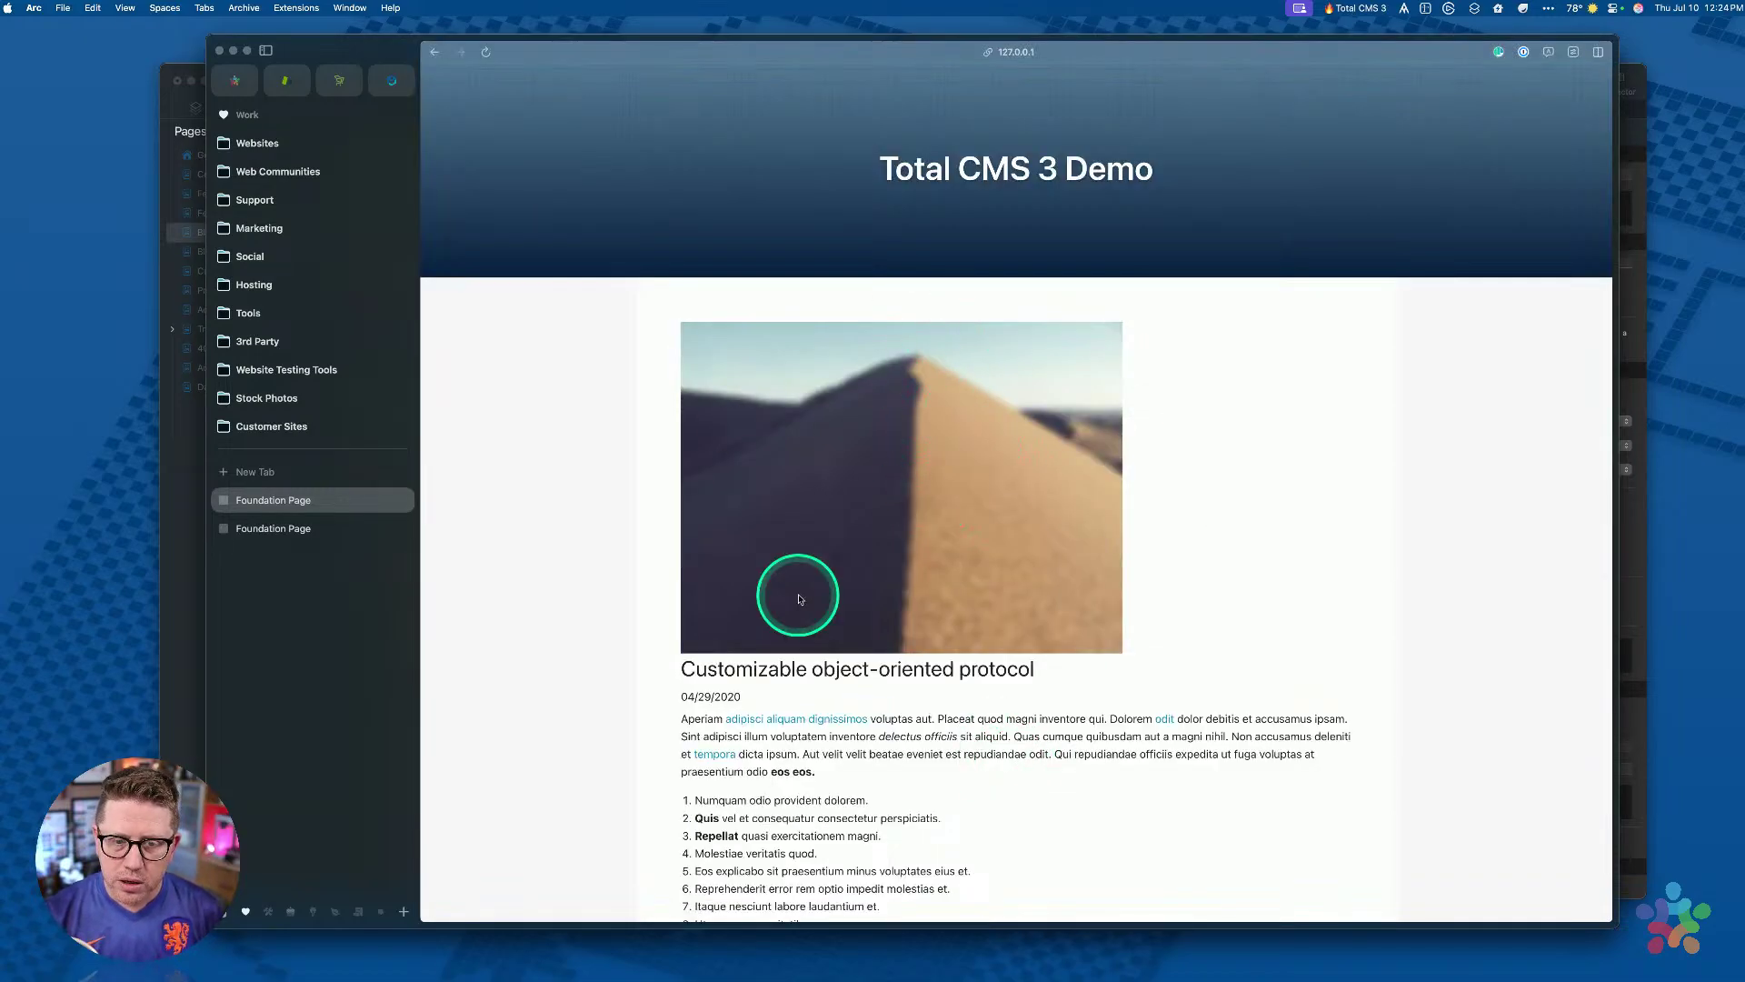
scroll(798, 591, down, 5)
scroll(888, 399, down, 2)
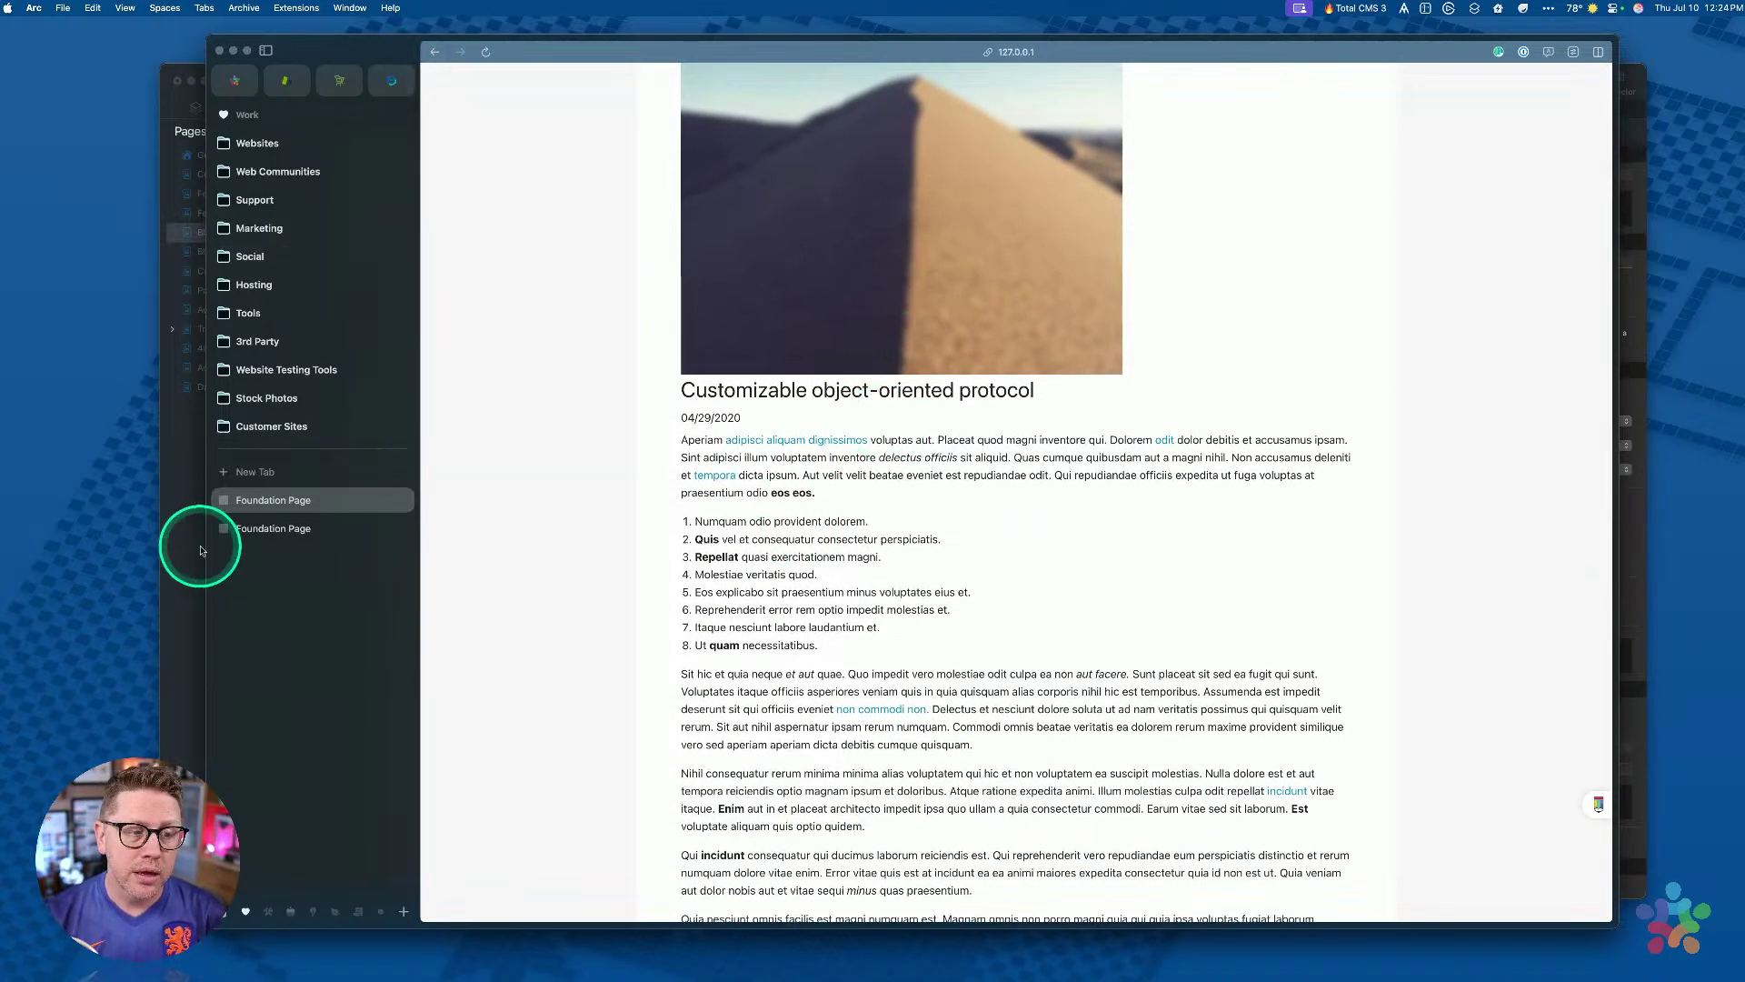
click(191, 550)
click(216, 252)
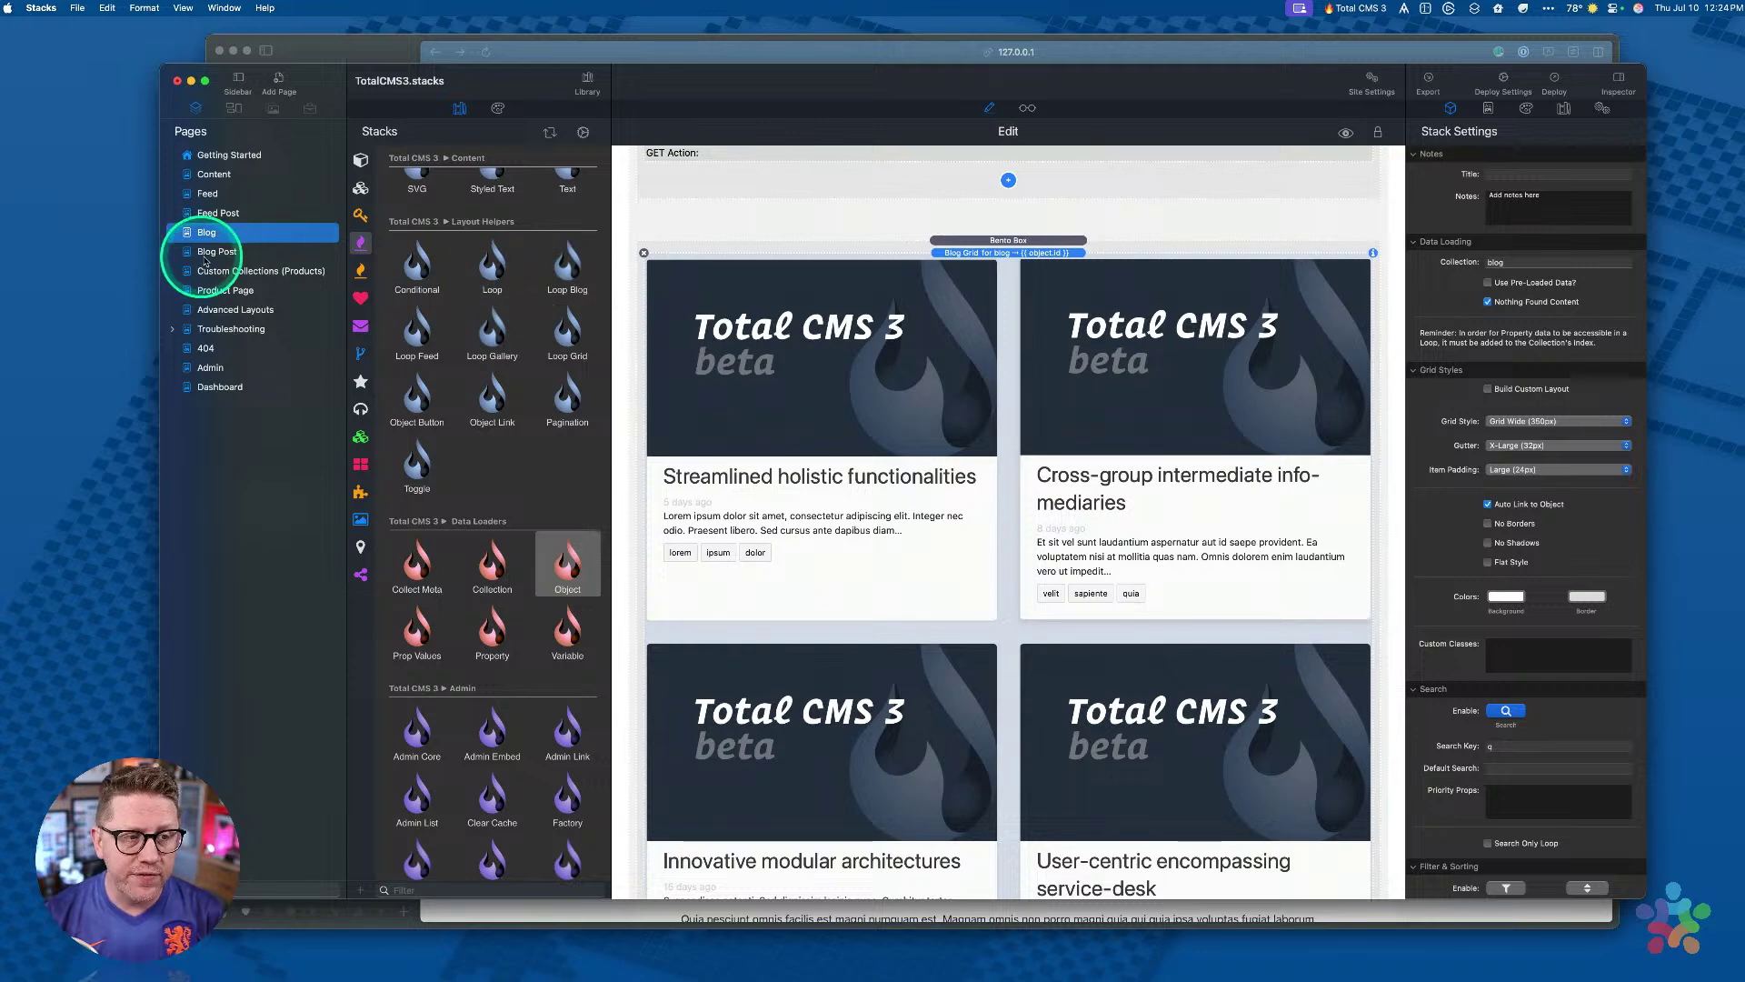
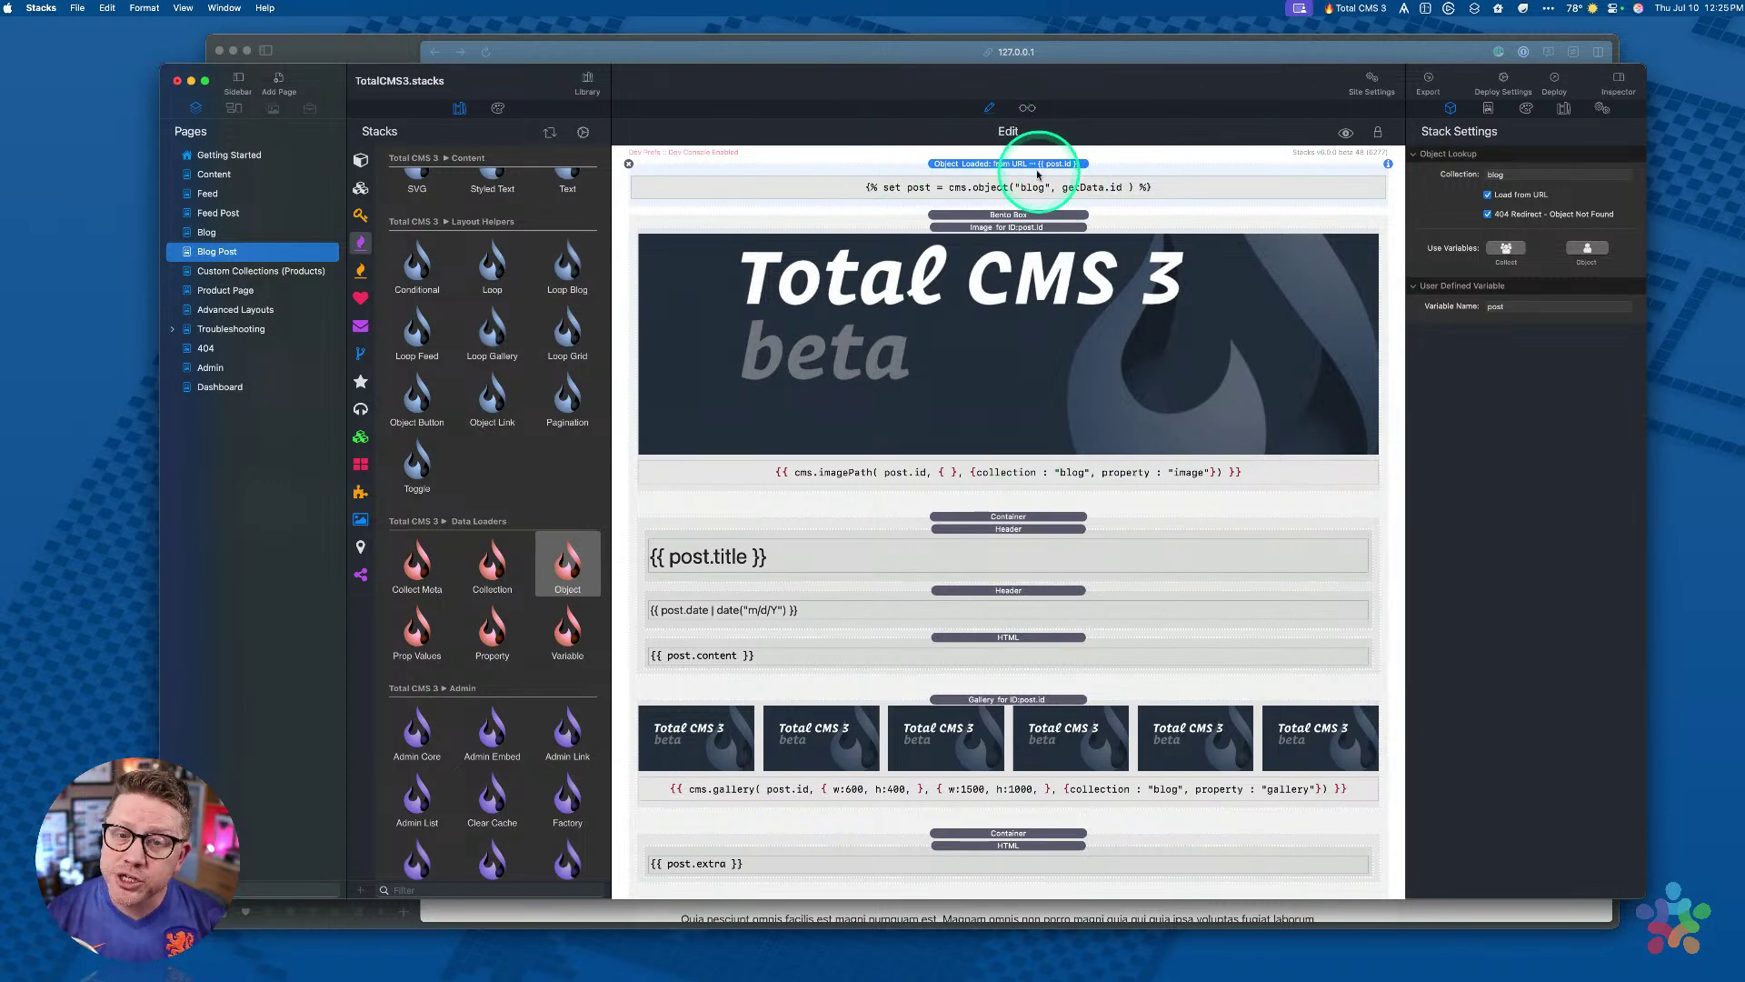
Step: Inspect the Blog Post loader's blog collection and the post.title header, then open Dashboard
click(988, 167)
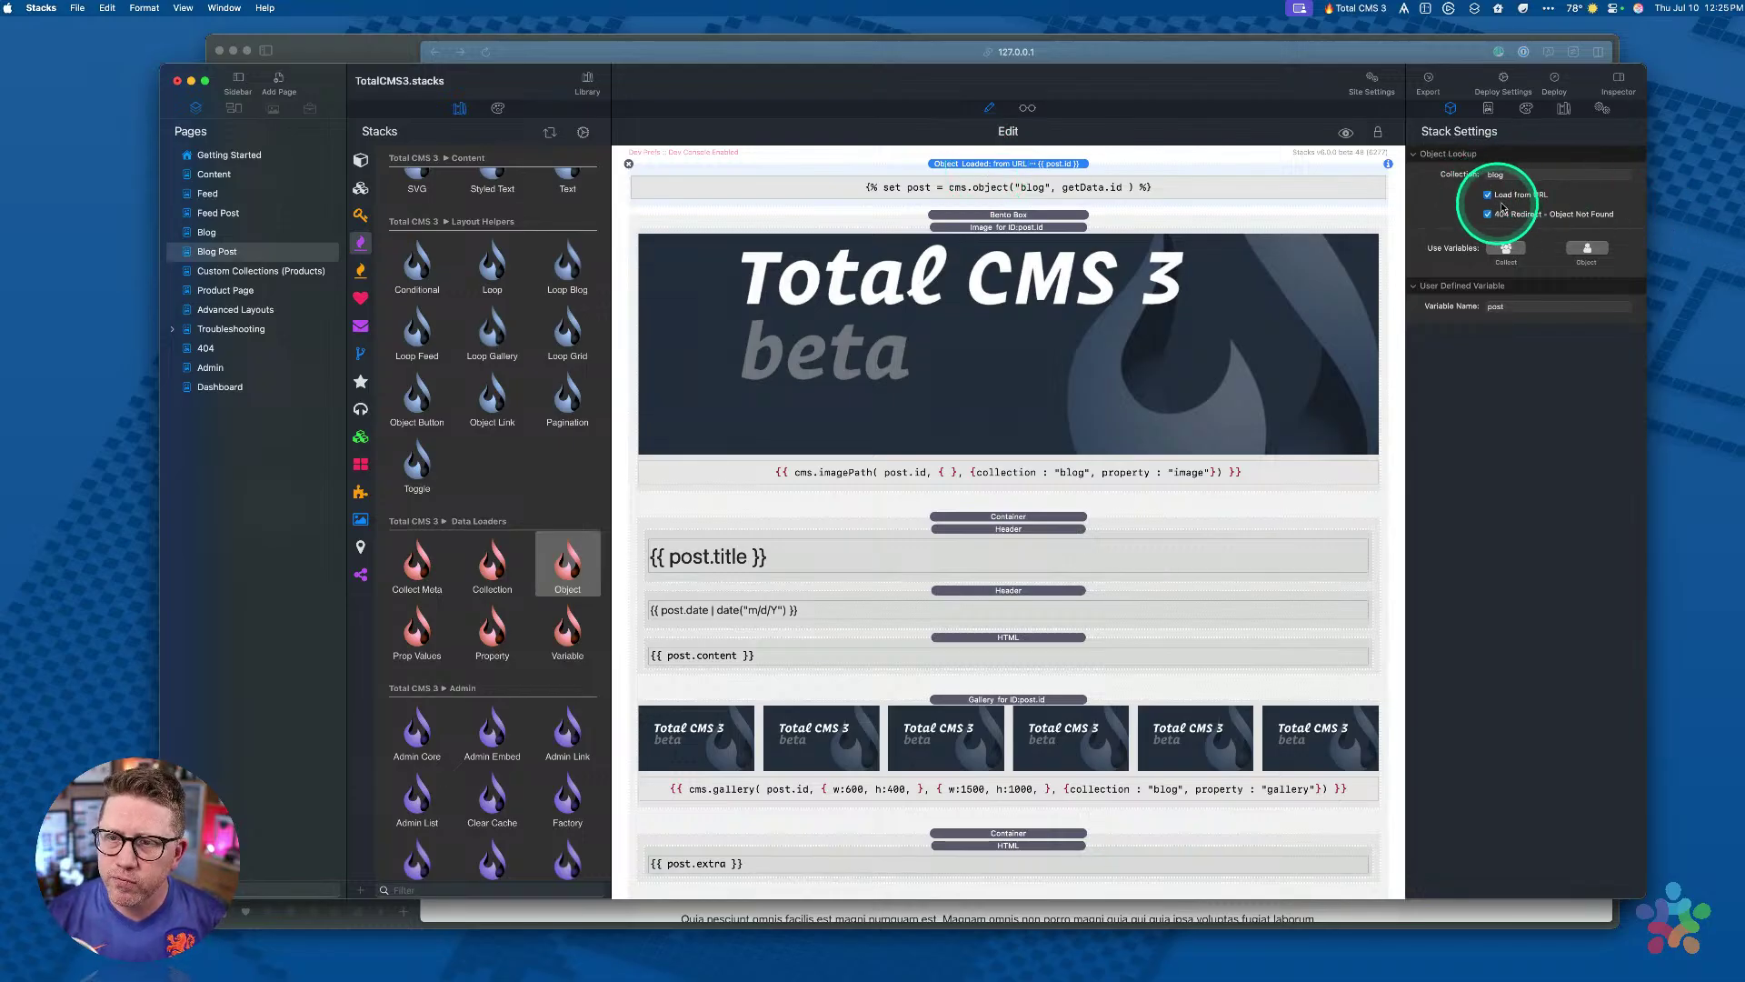
click(1510, 175)
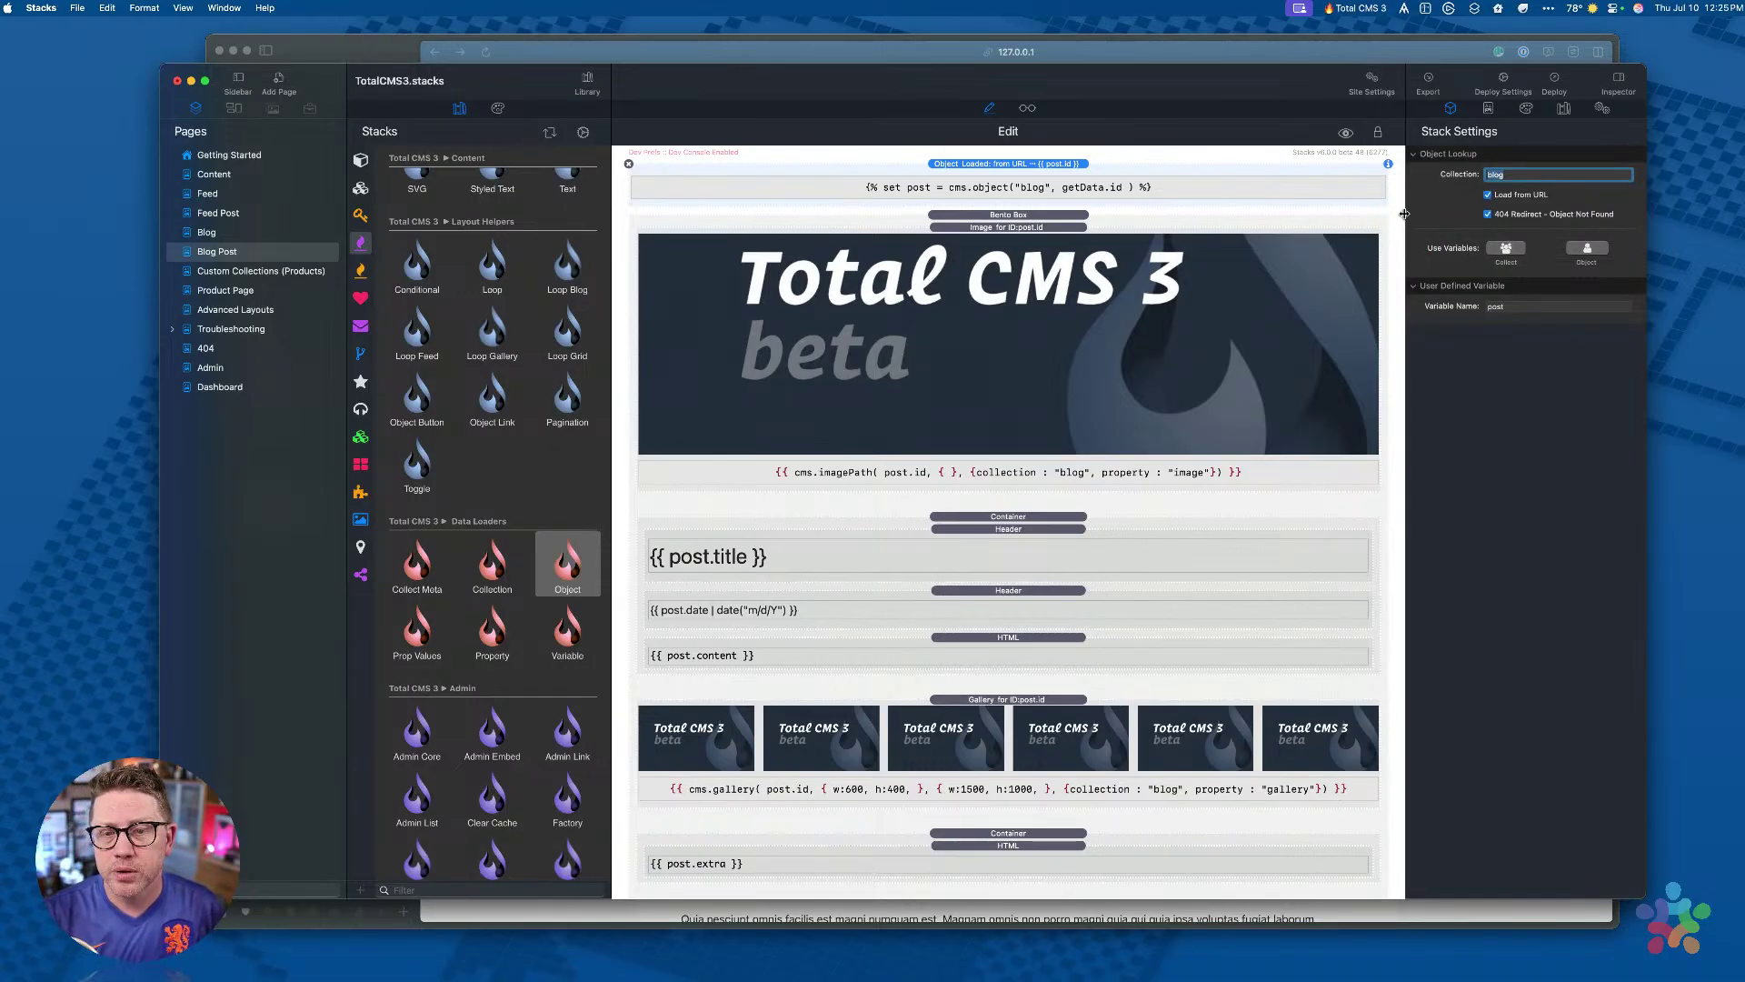
click(975, 162)
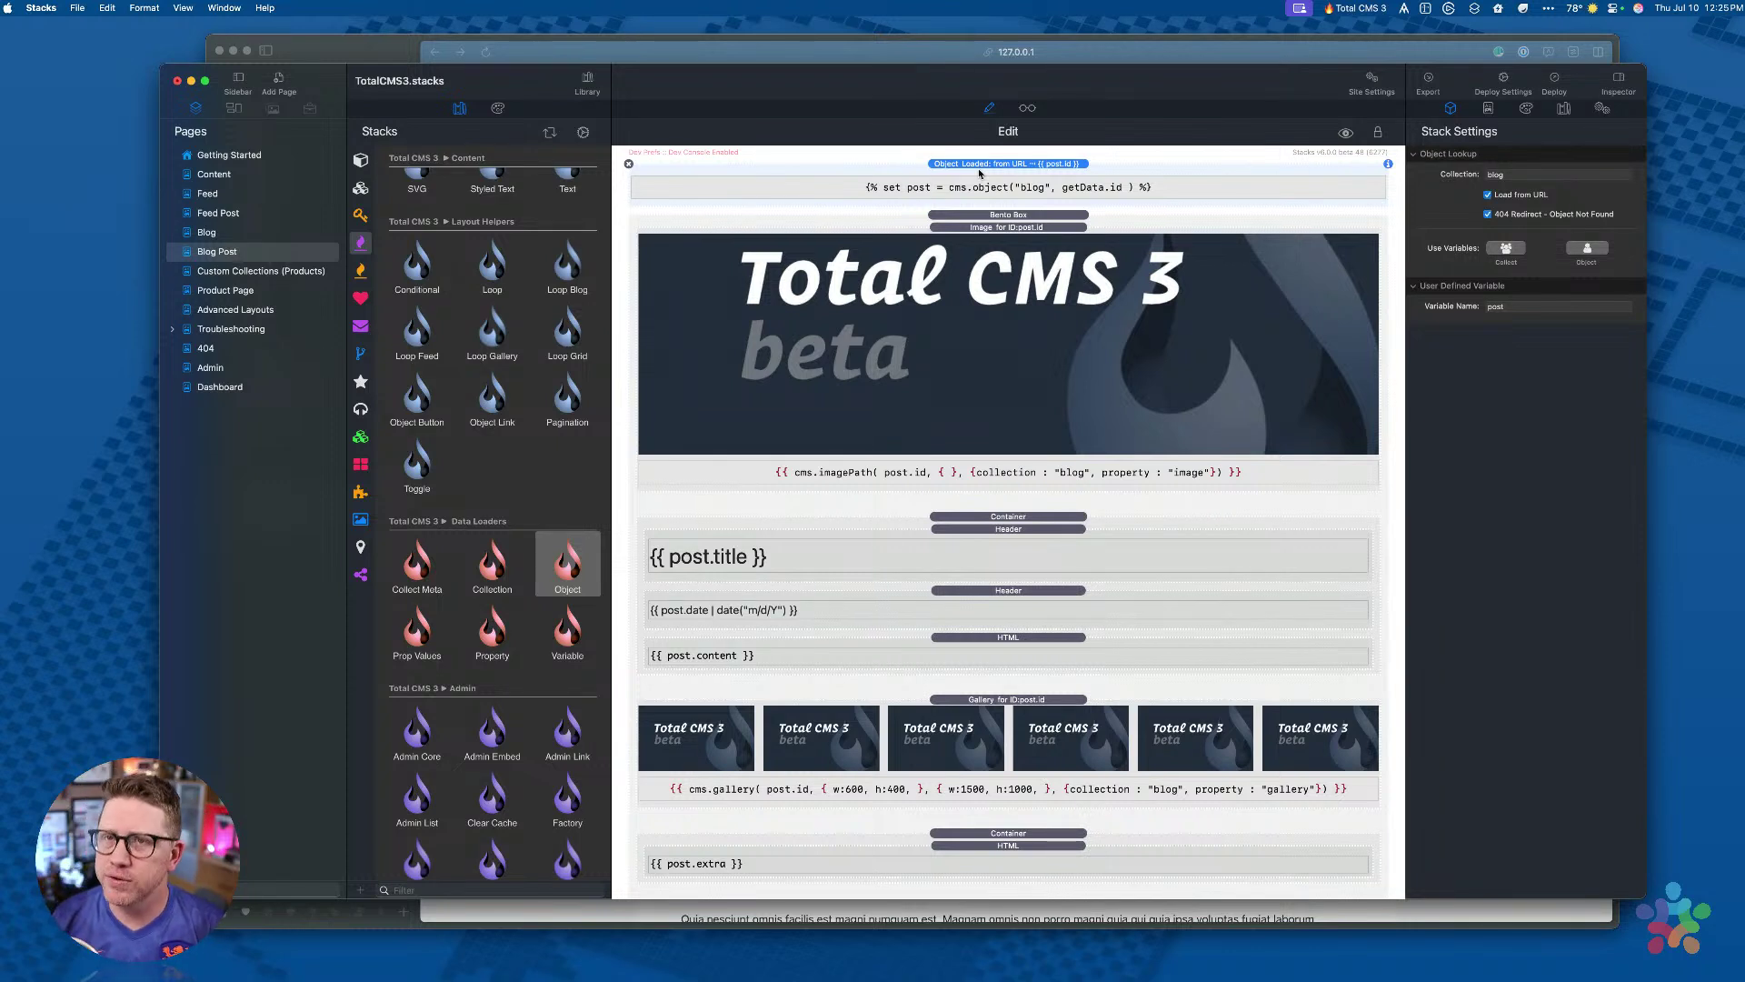
click(941, 530)
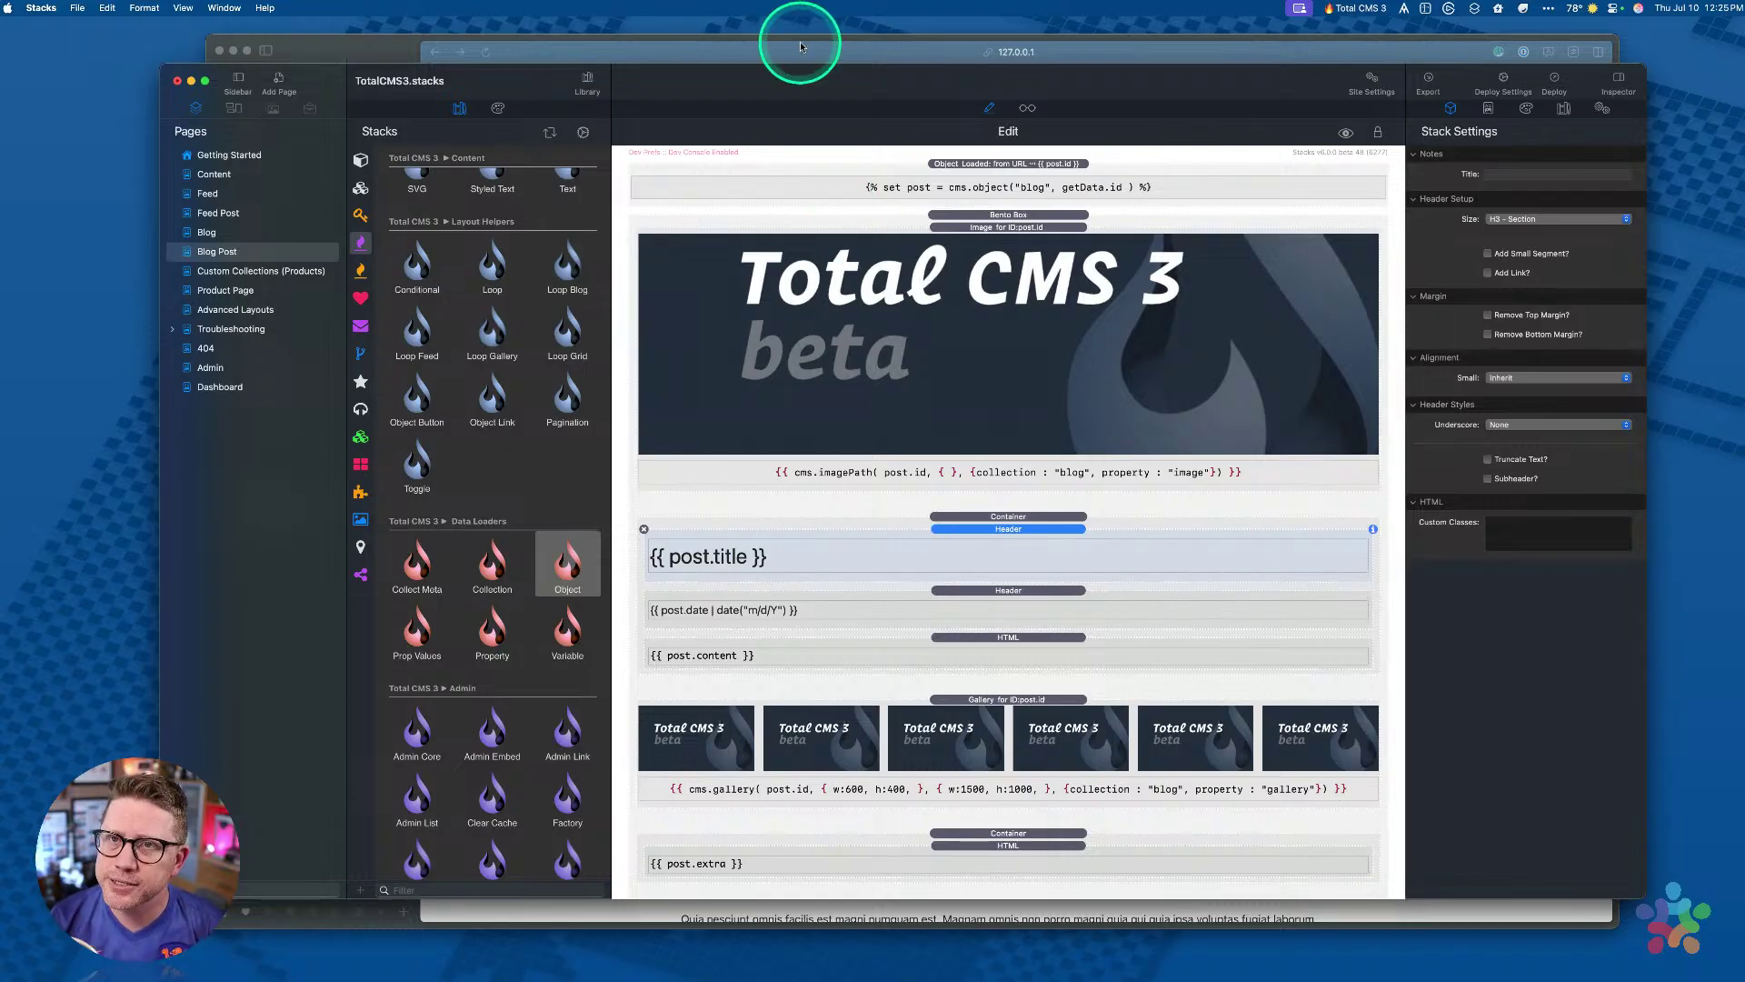
click(218, 388)
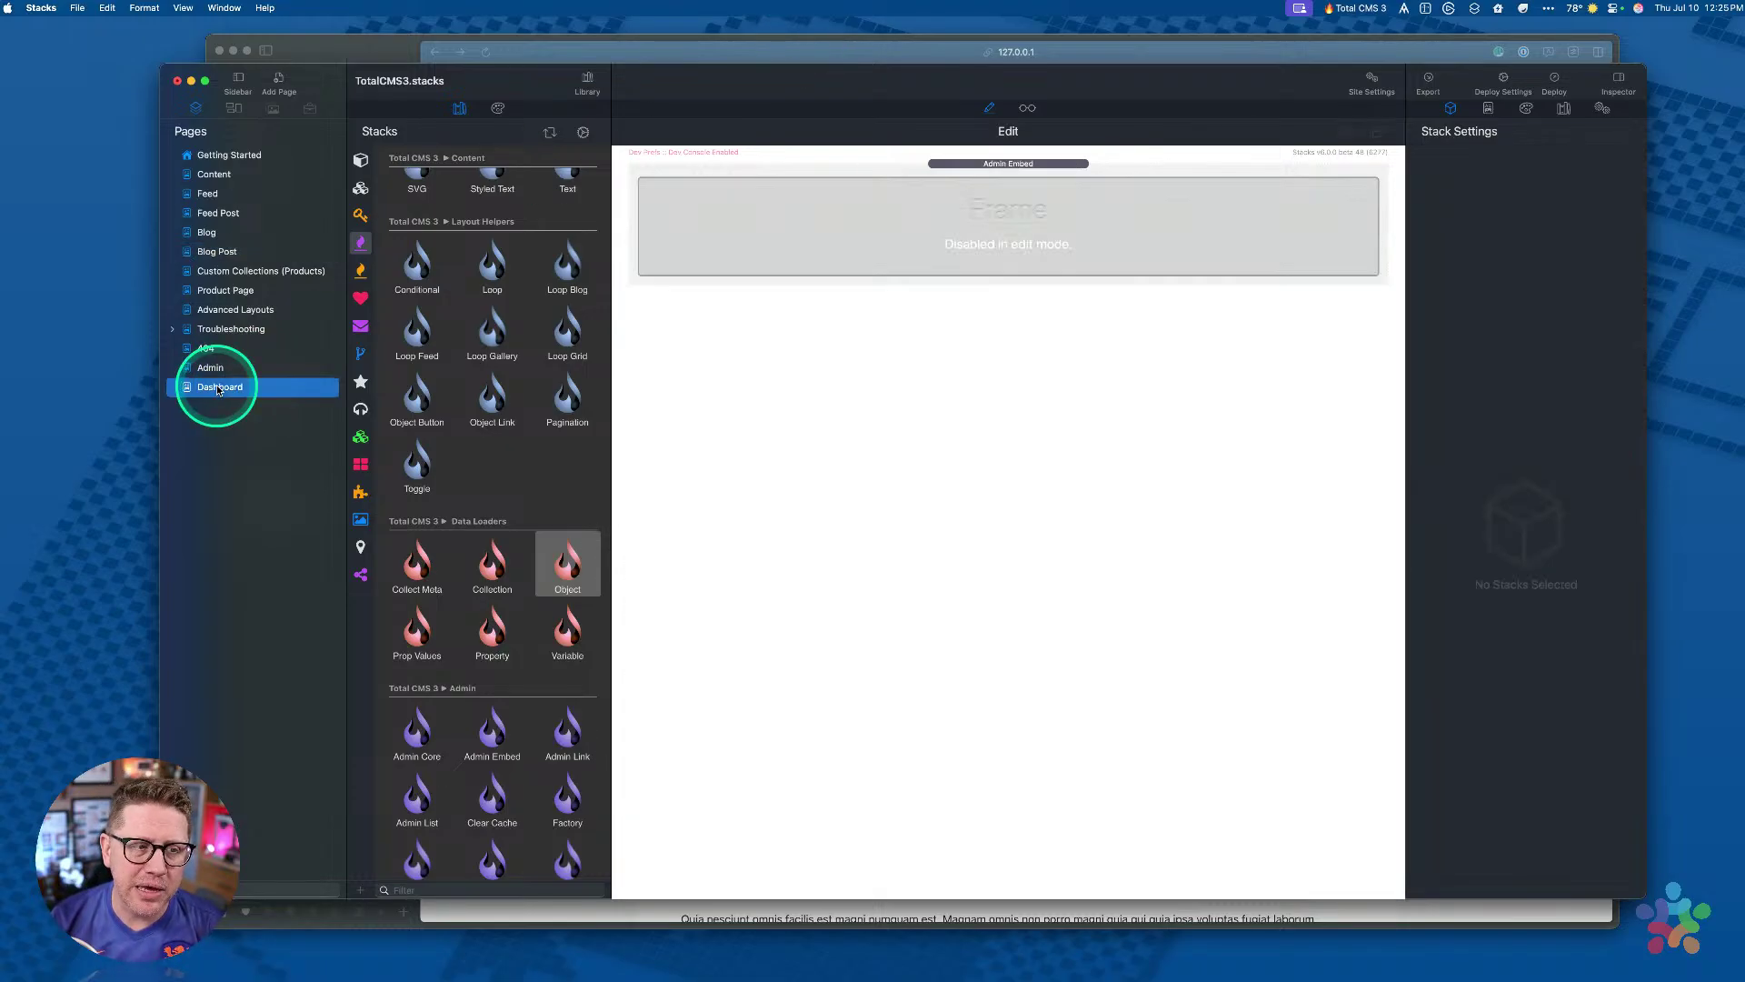
Step: Preview the Dashboard with the library hidden, open the blog schema and try moving its media field
click(1027, 107)
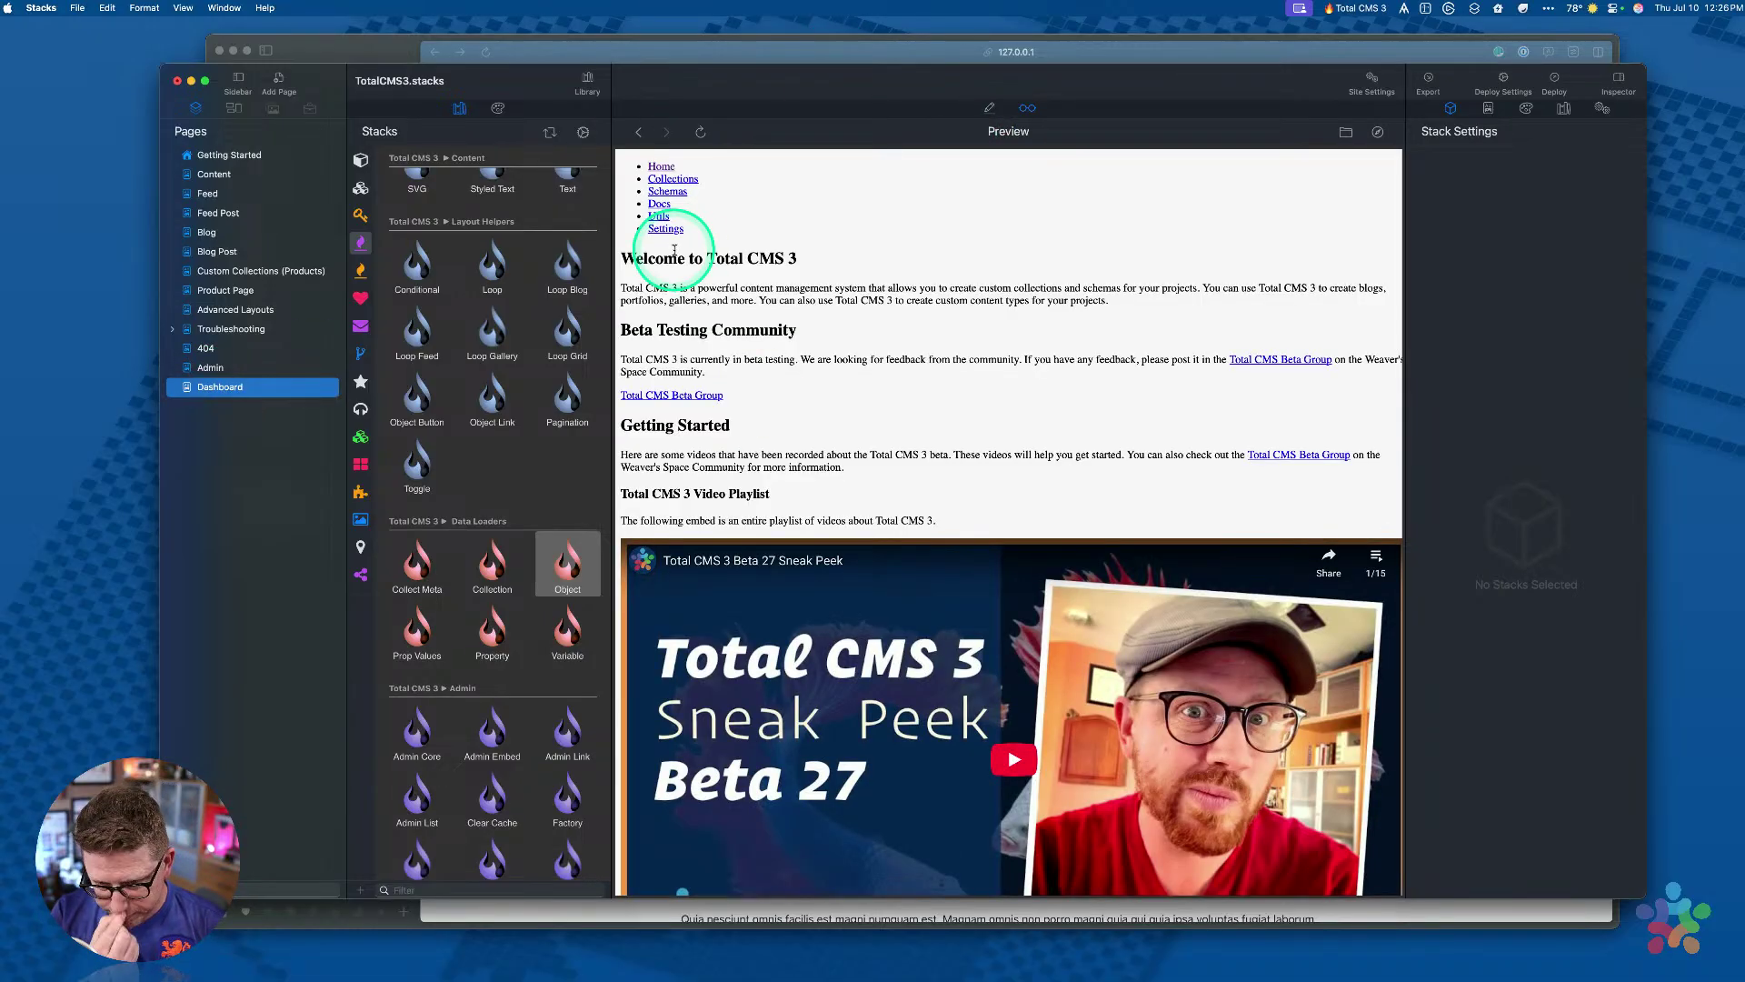
click(587, 82)
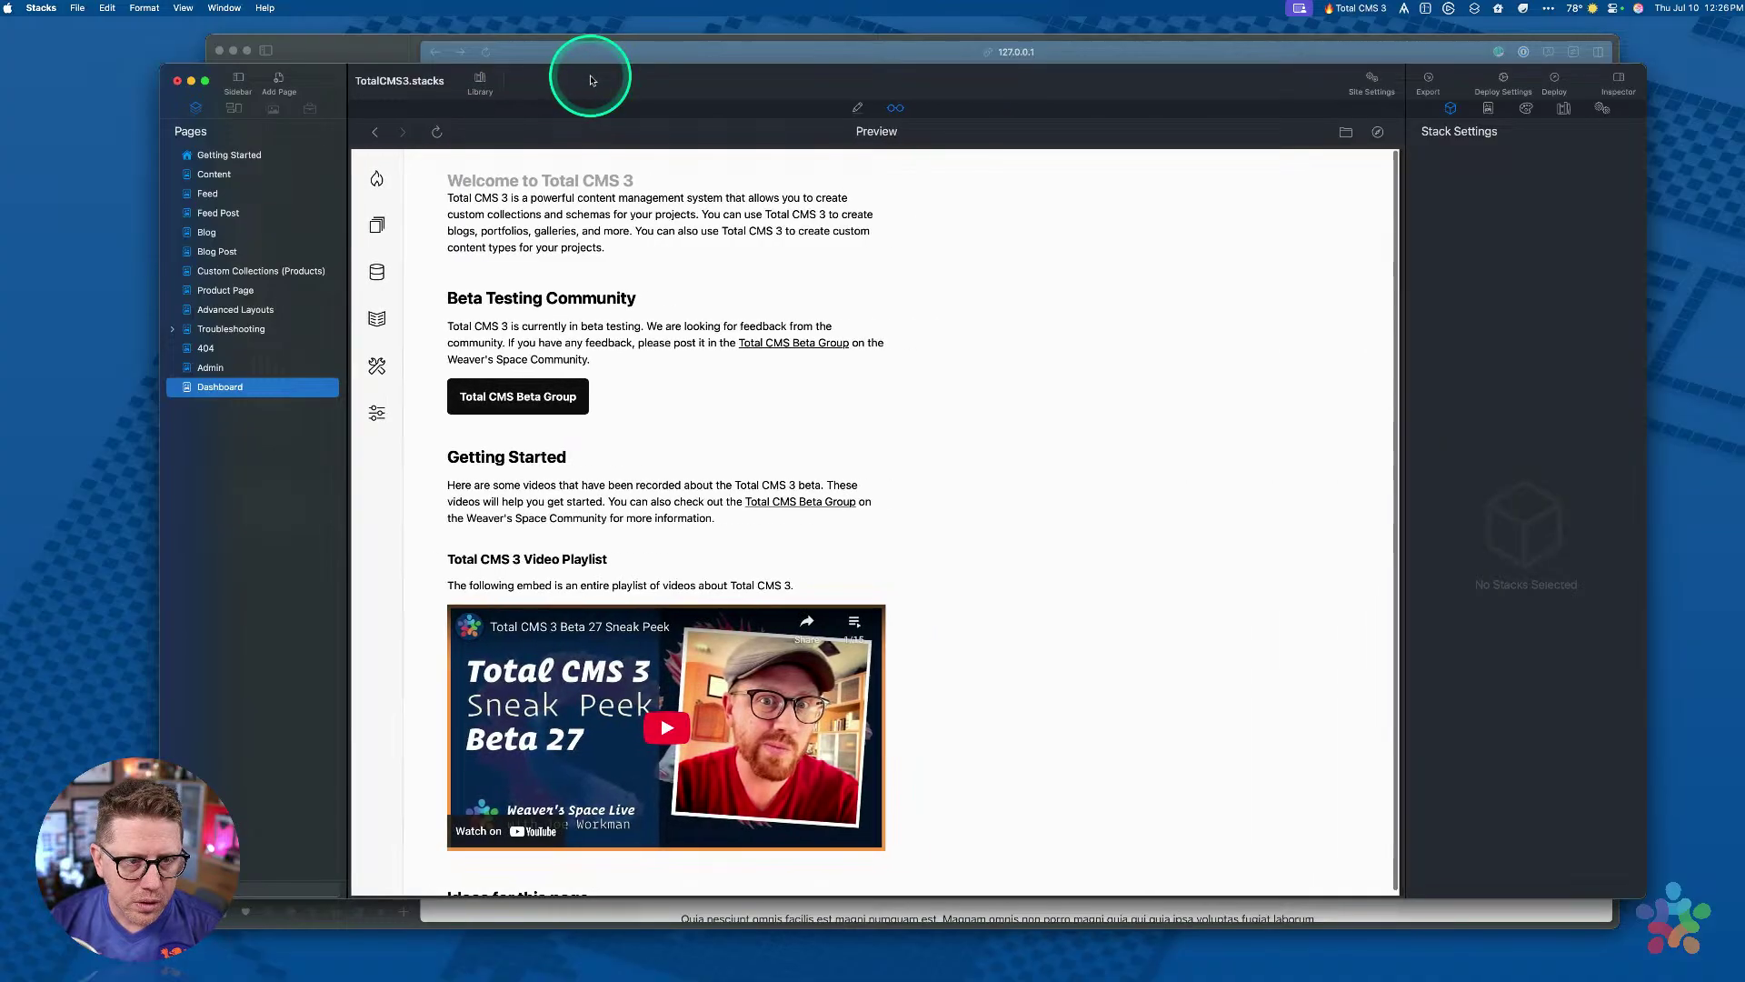
click(377, 271)
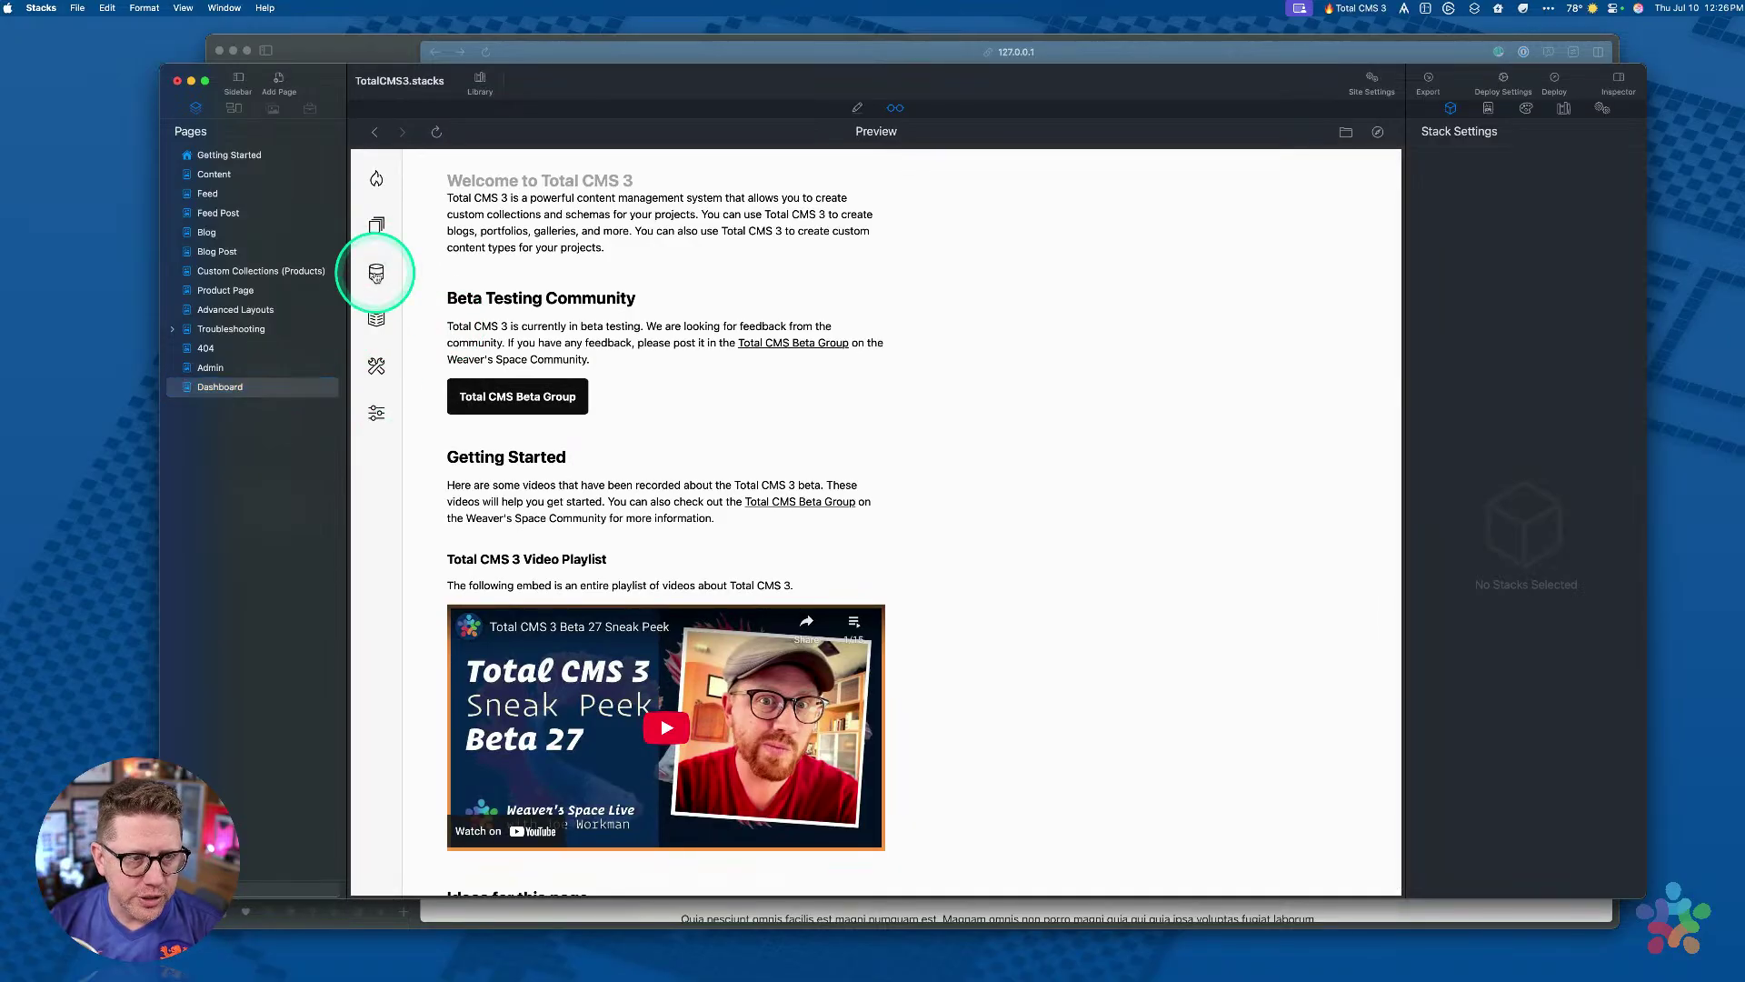
click(452, 359)
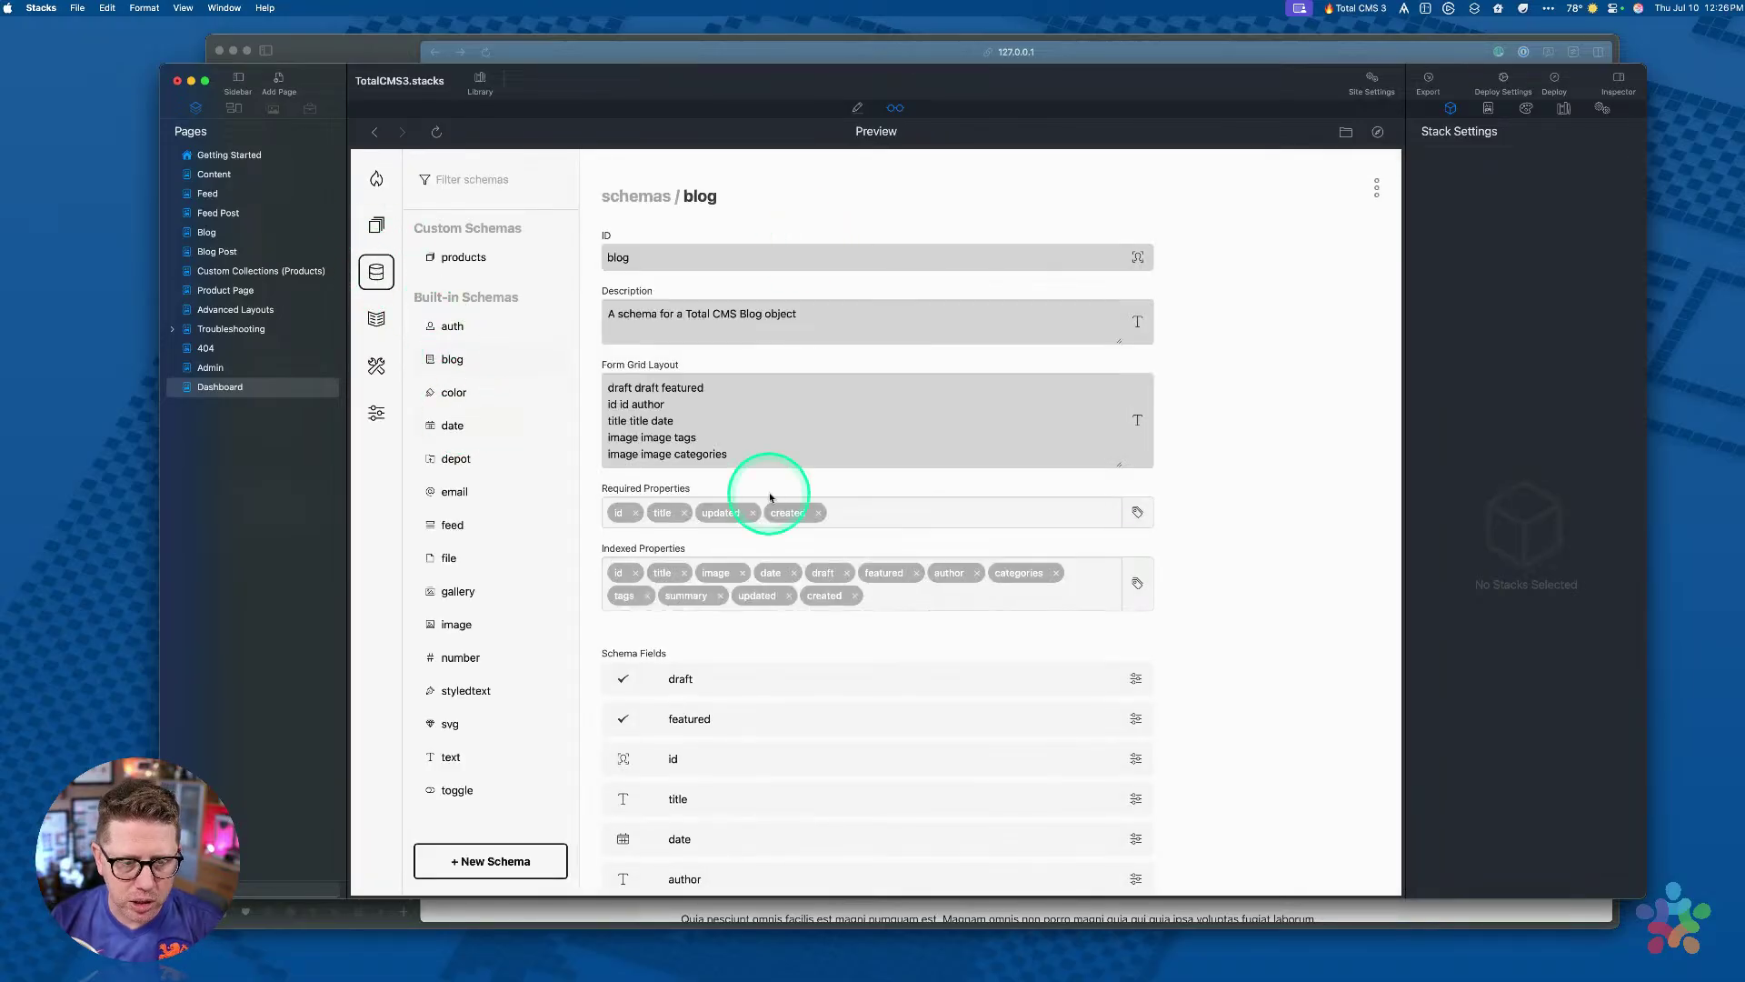
scroll(770, 497, down, 5)
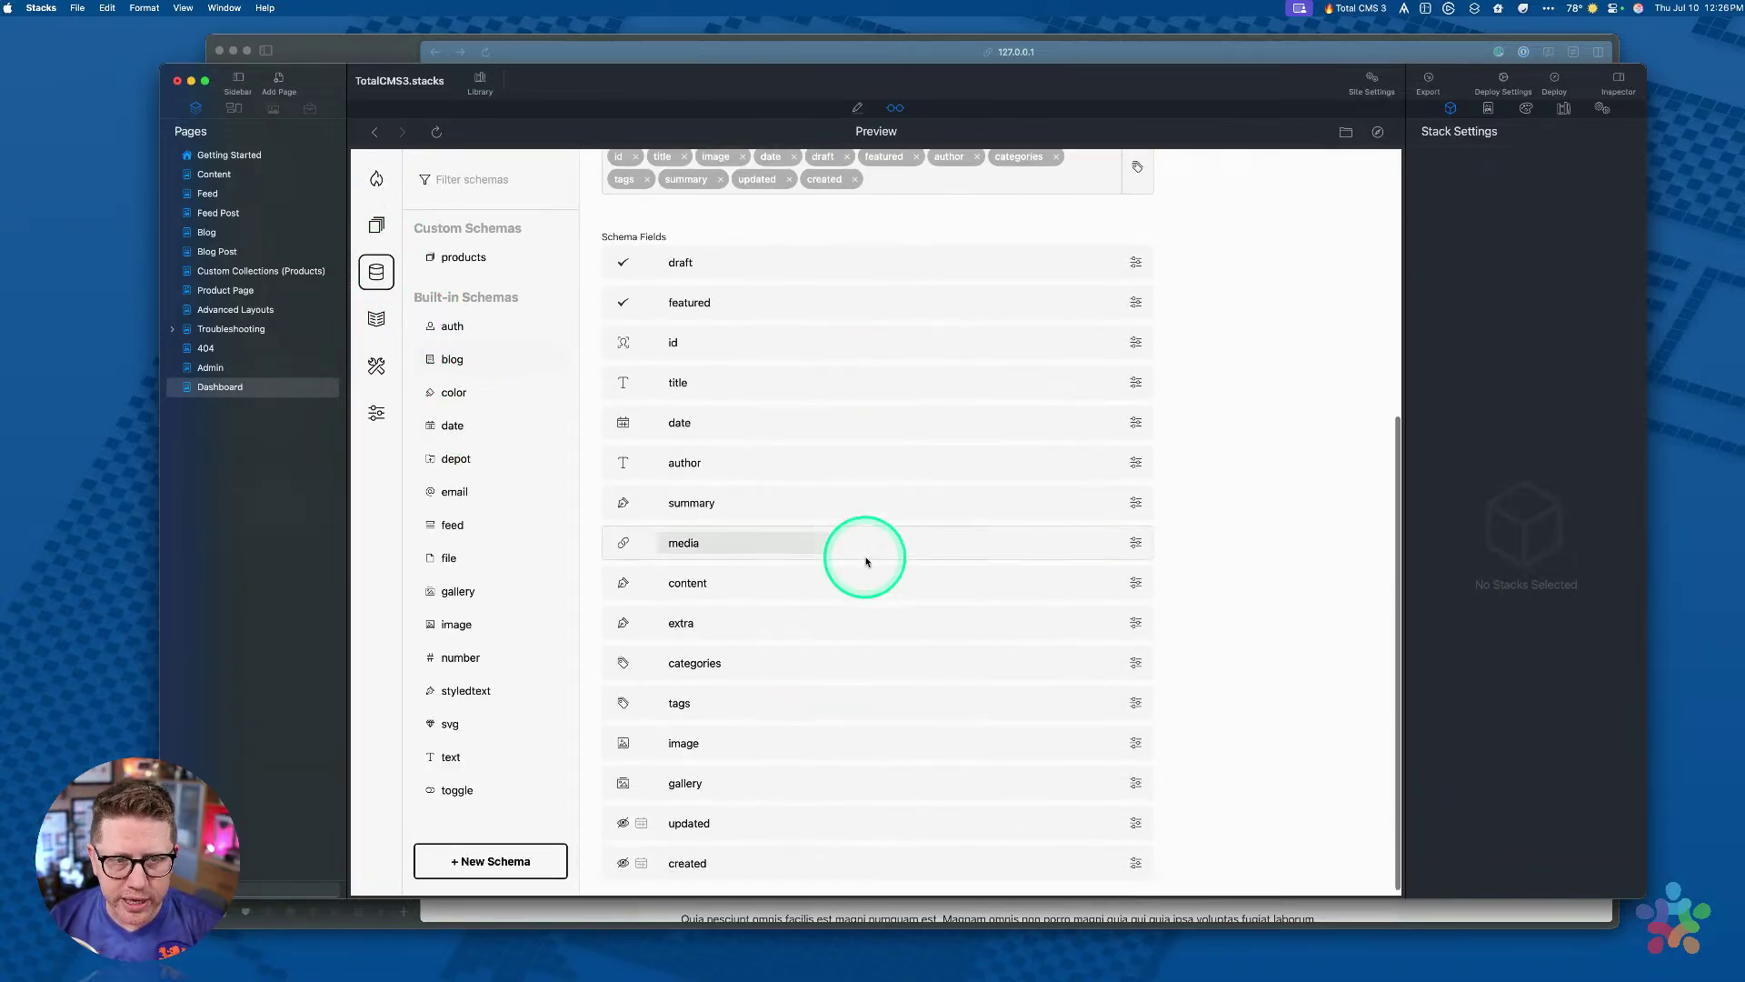
scroll(864, 559, up, 3)
scroll(864, 561, up, 2)
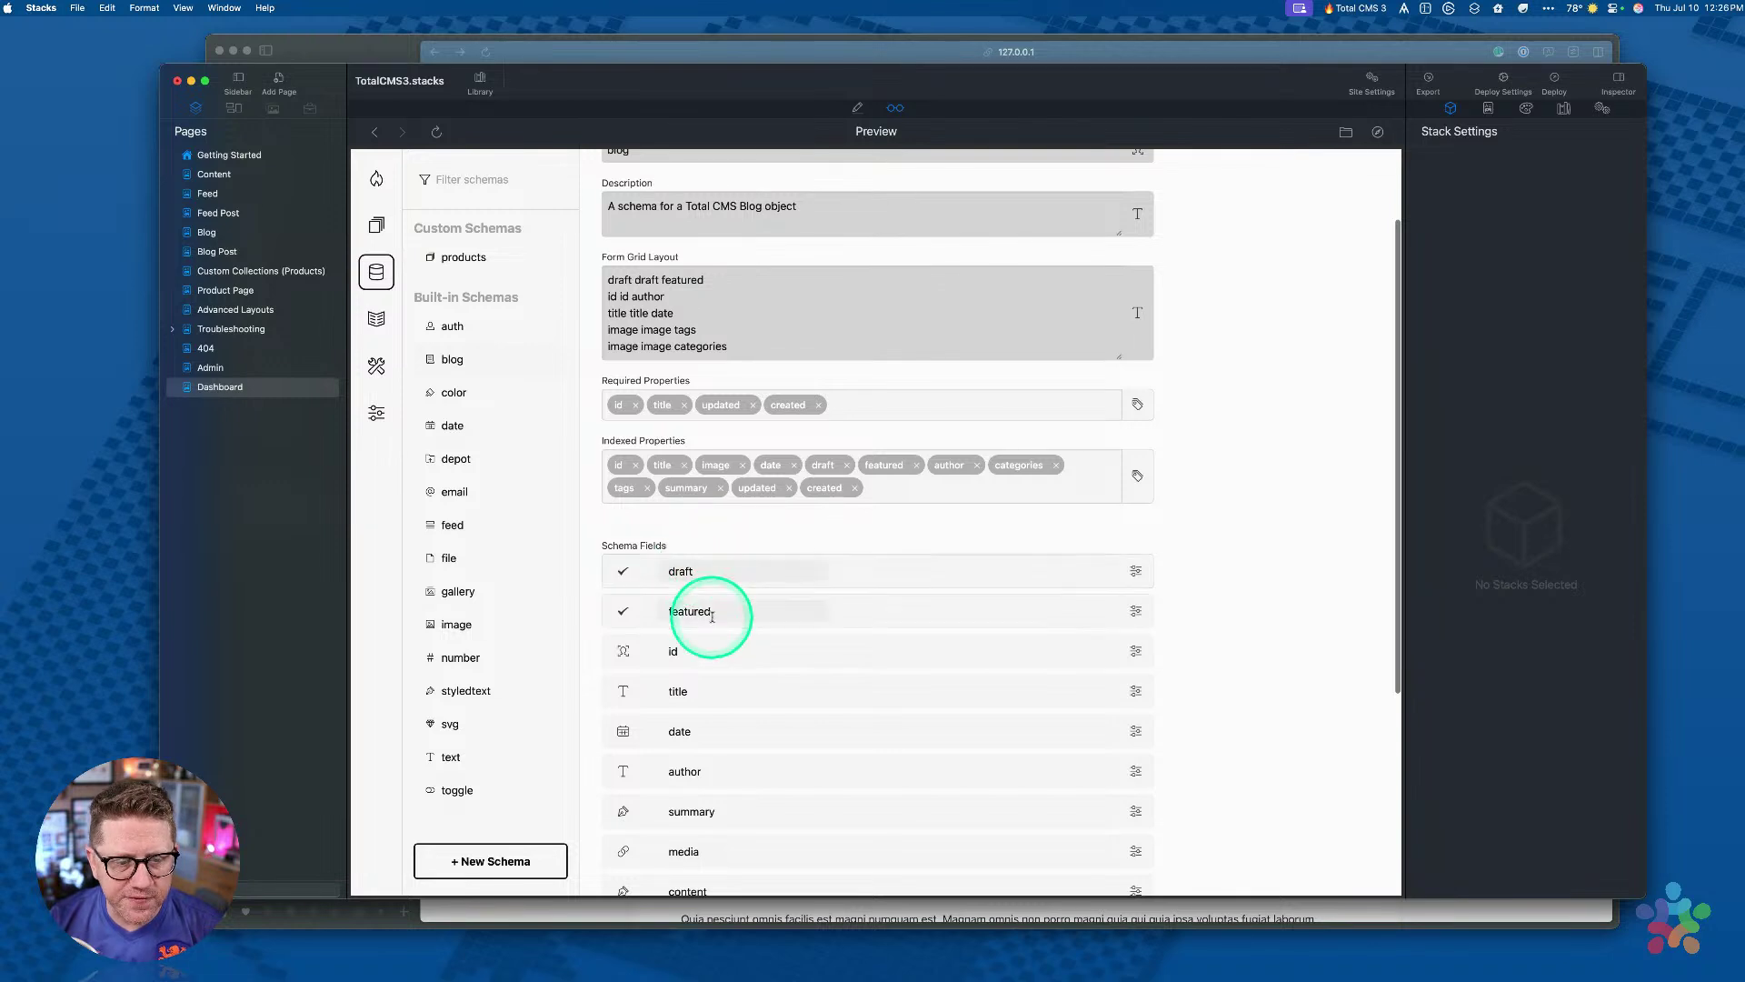
scroll(709, 617, down, 5)
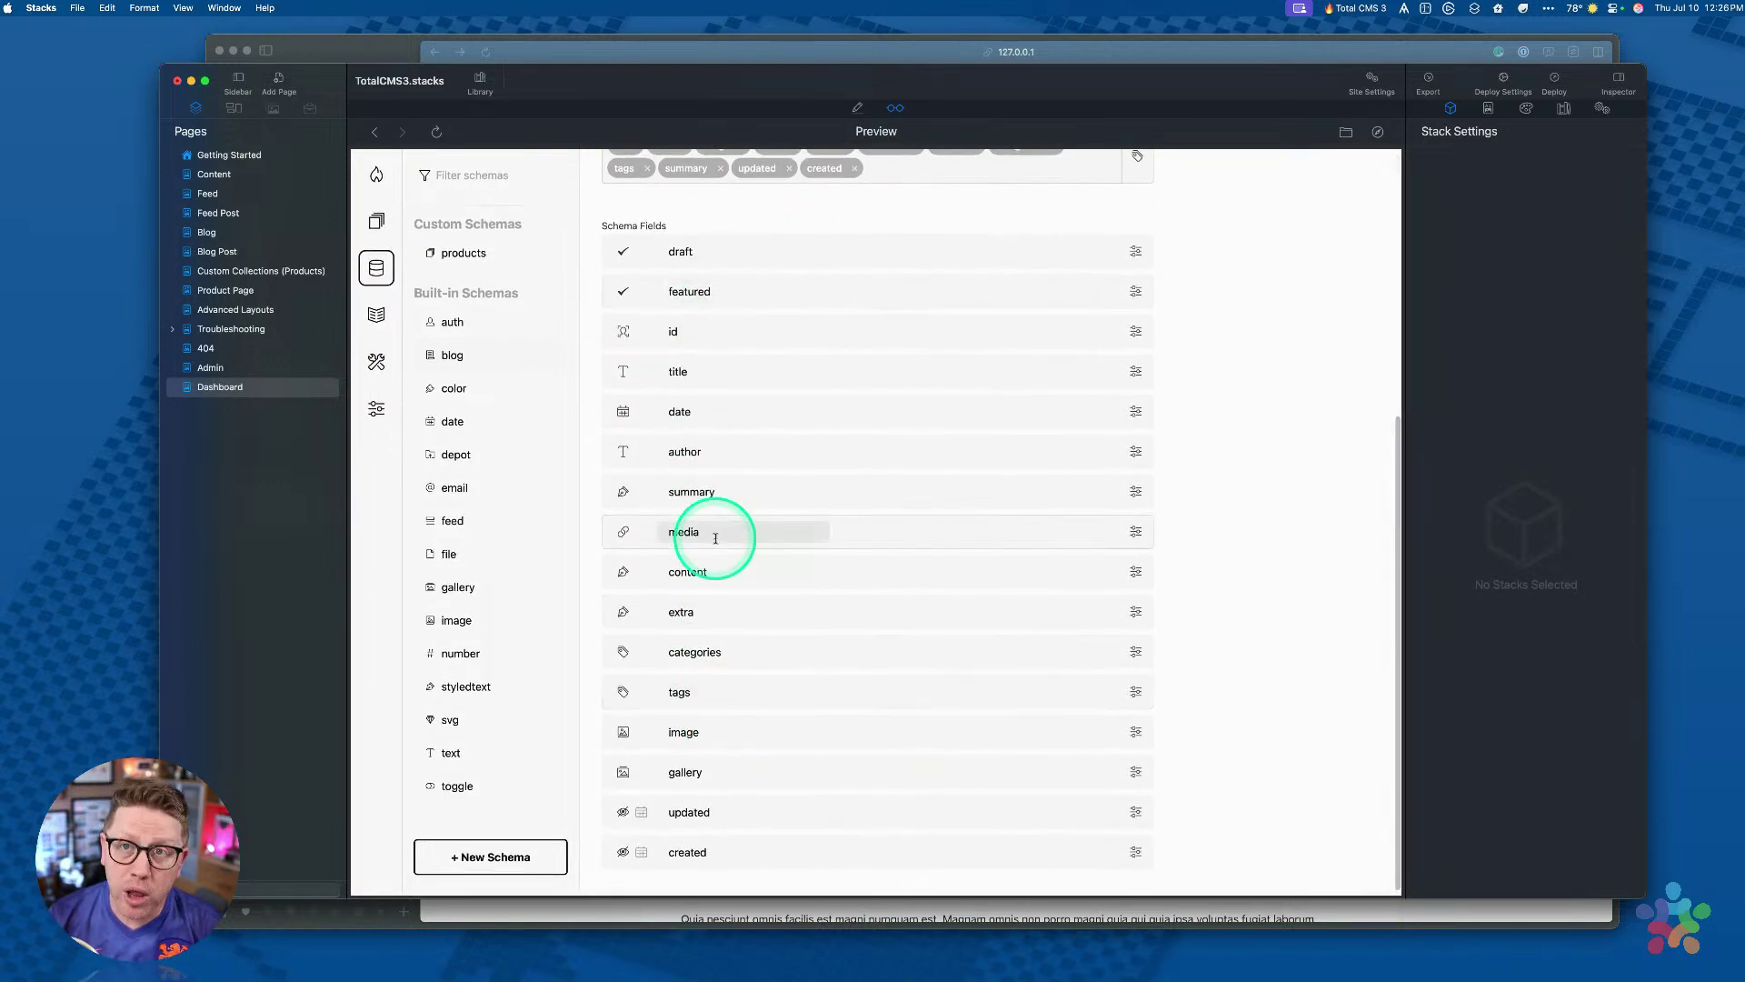
drag(715, 538, 234, 231)
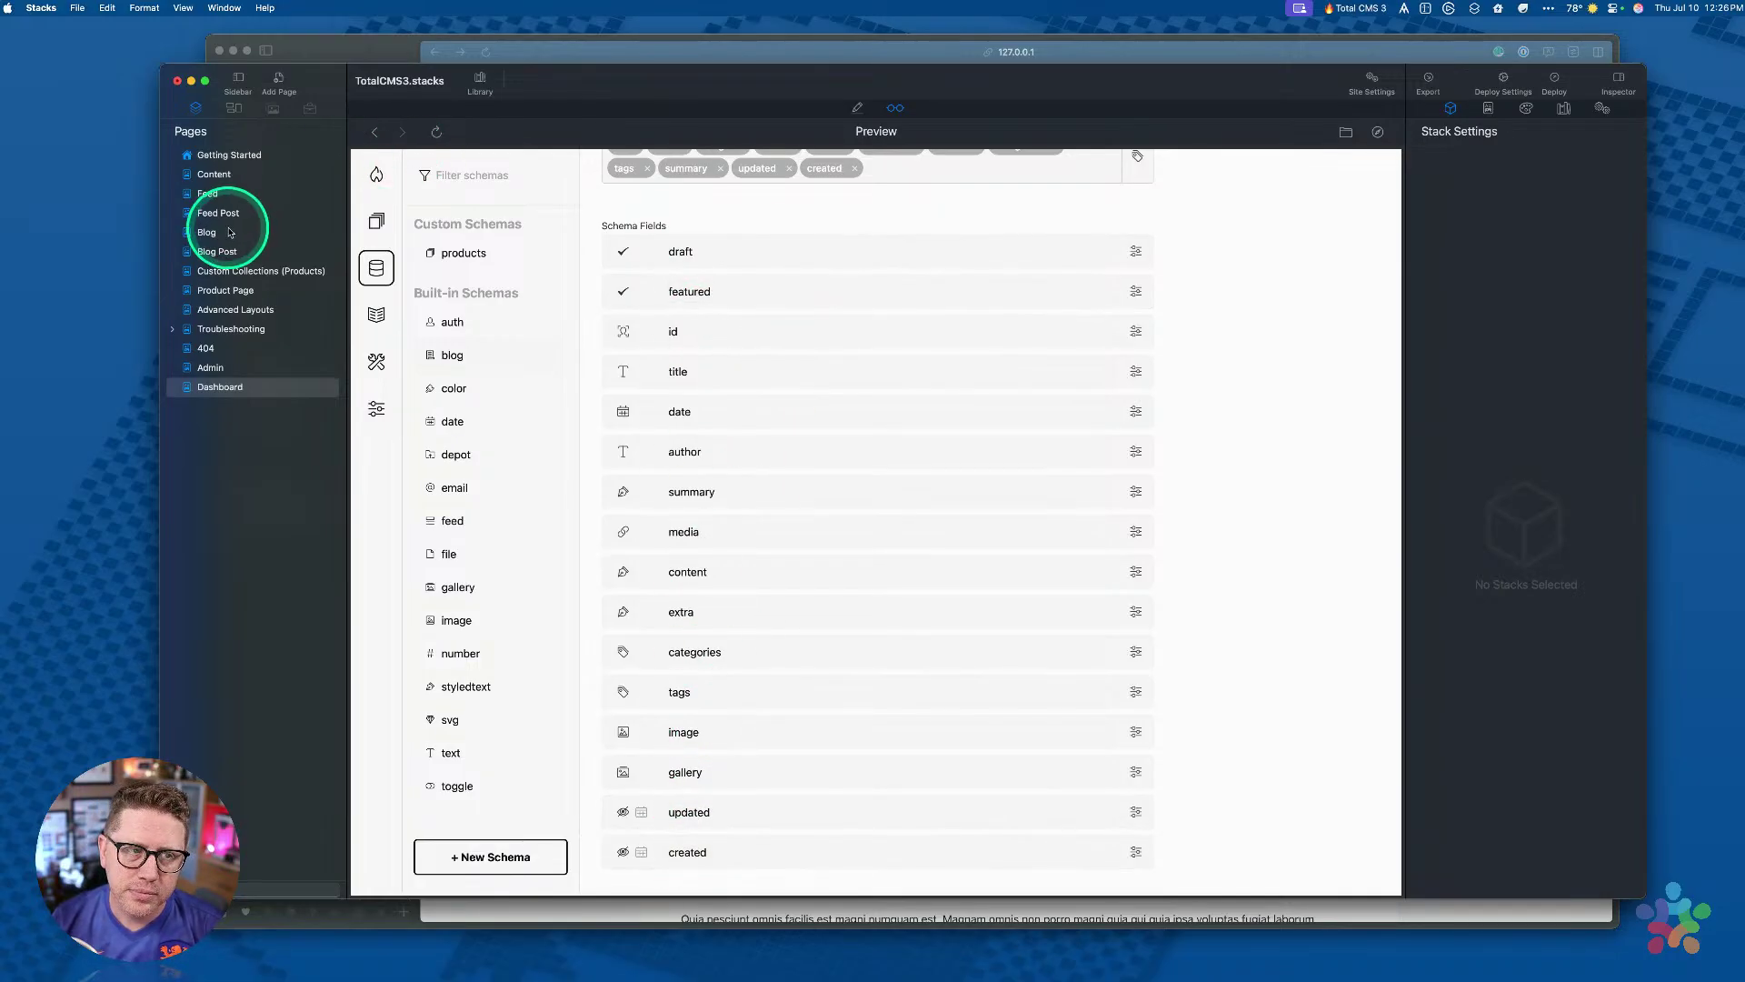
Step: Edit the Blog Post layout and check the gallery's post.id object ID, then open Custom Collections (Products)
click(220, 252)
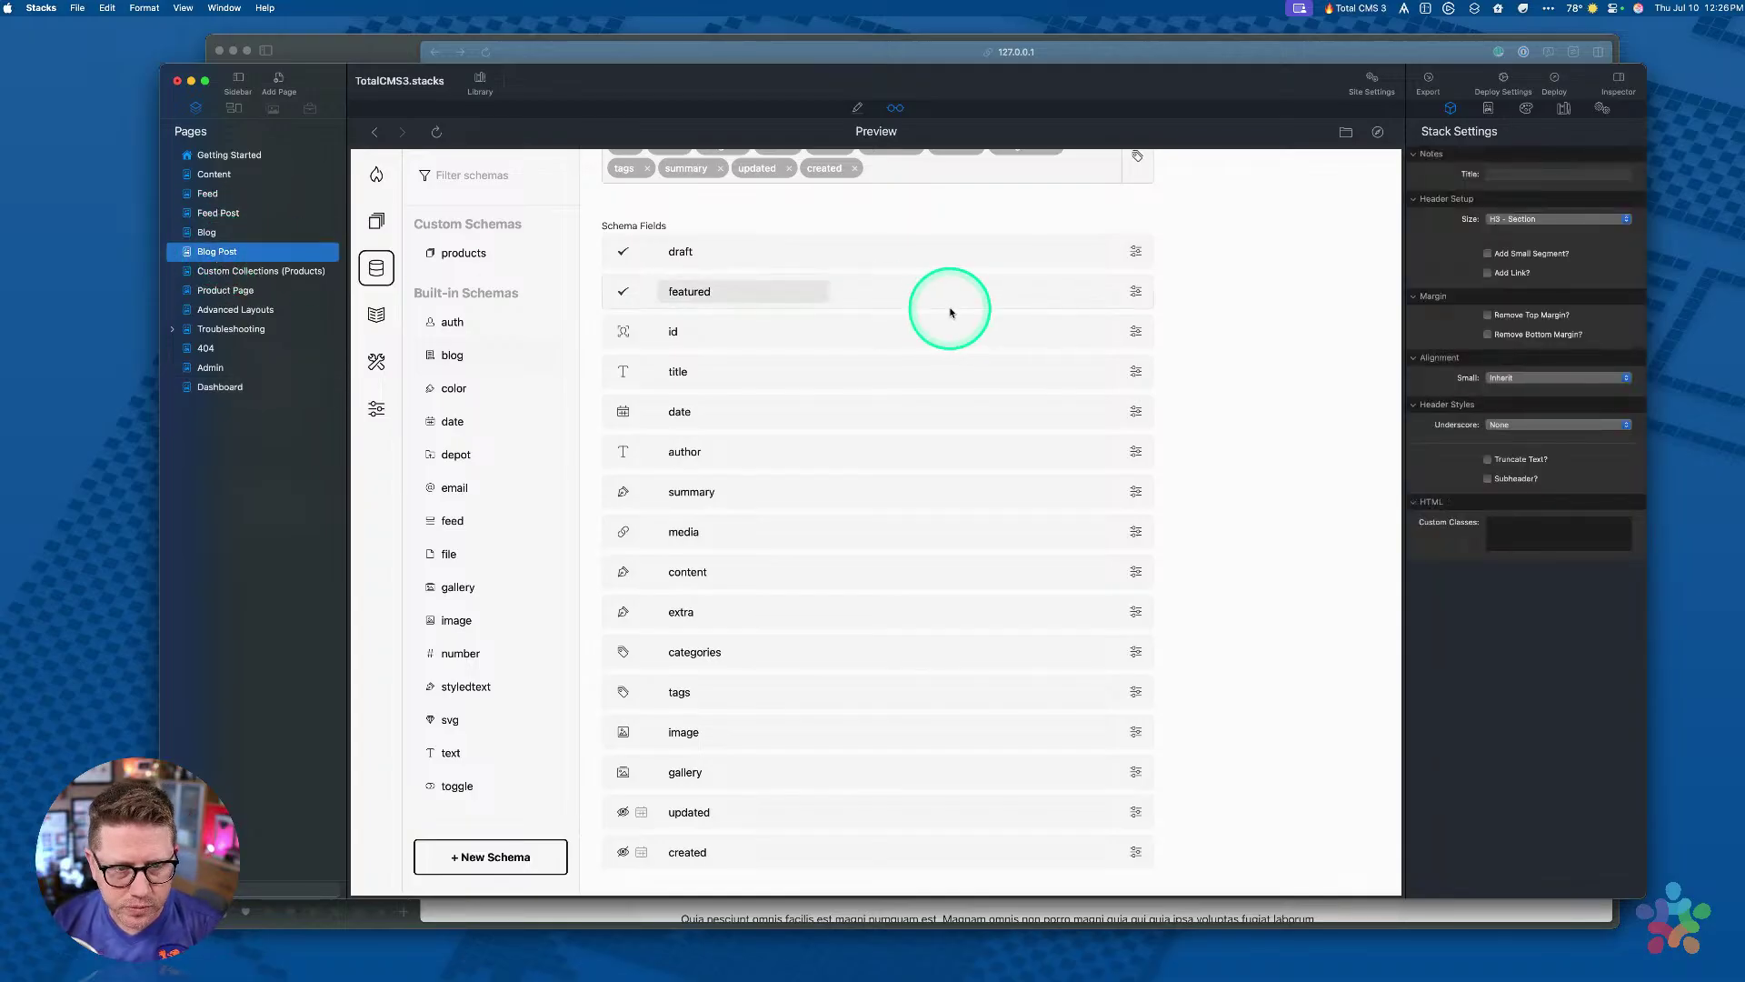
click(860, 108)
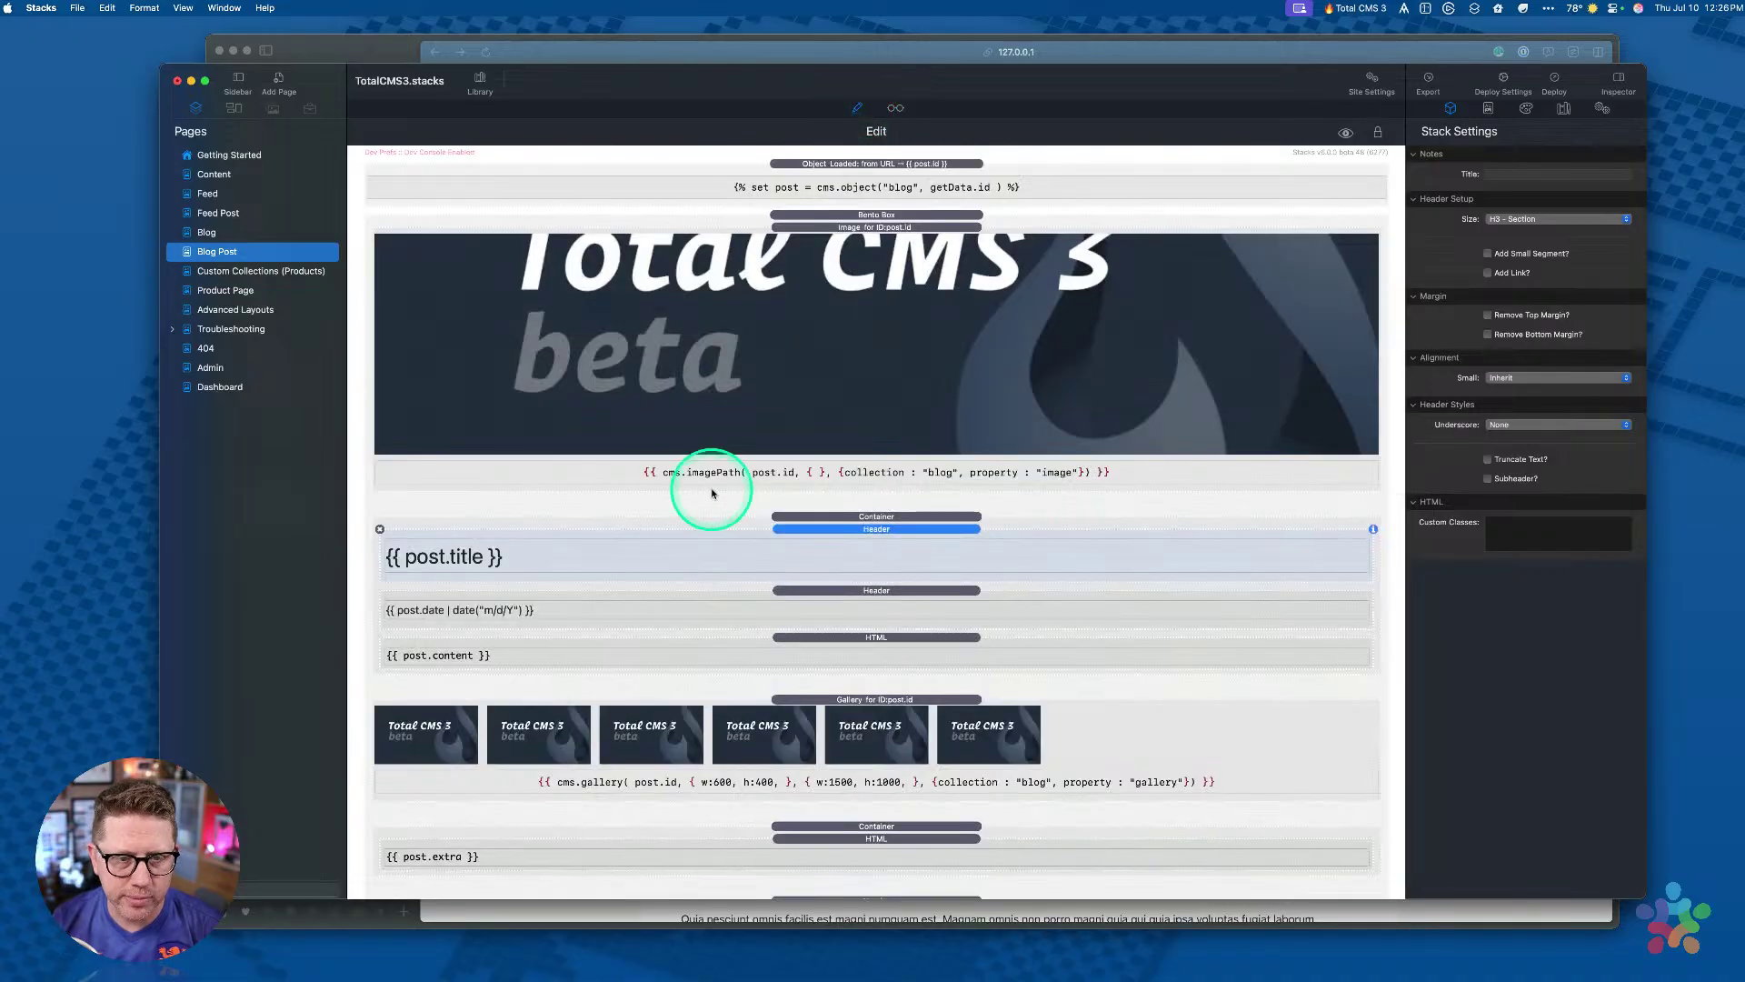
click(898, 538)
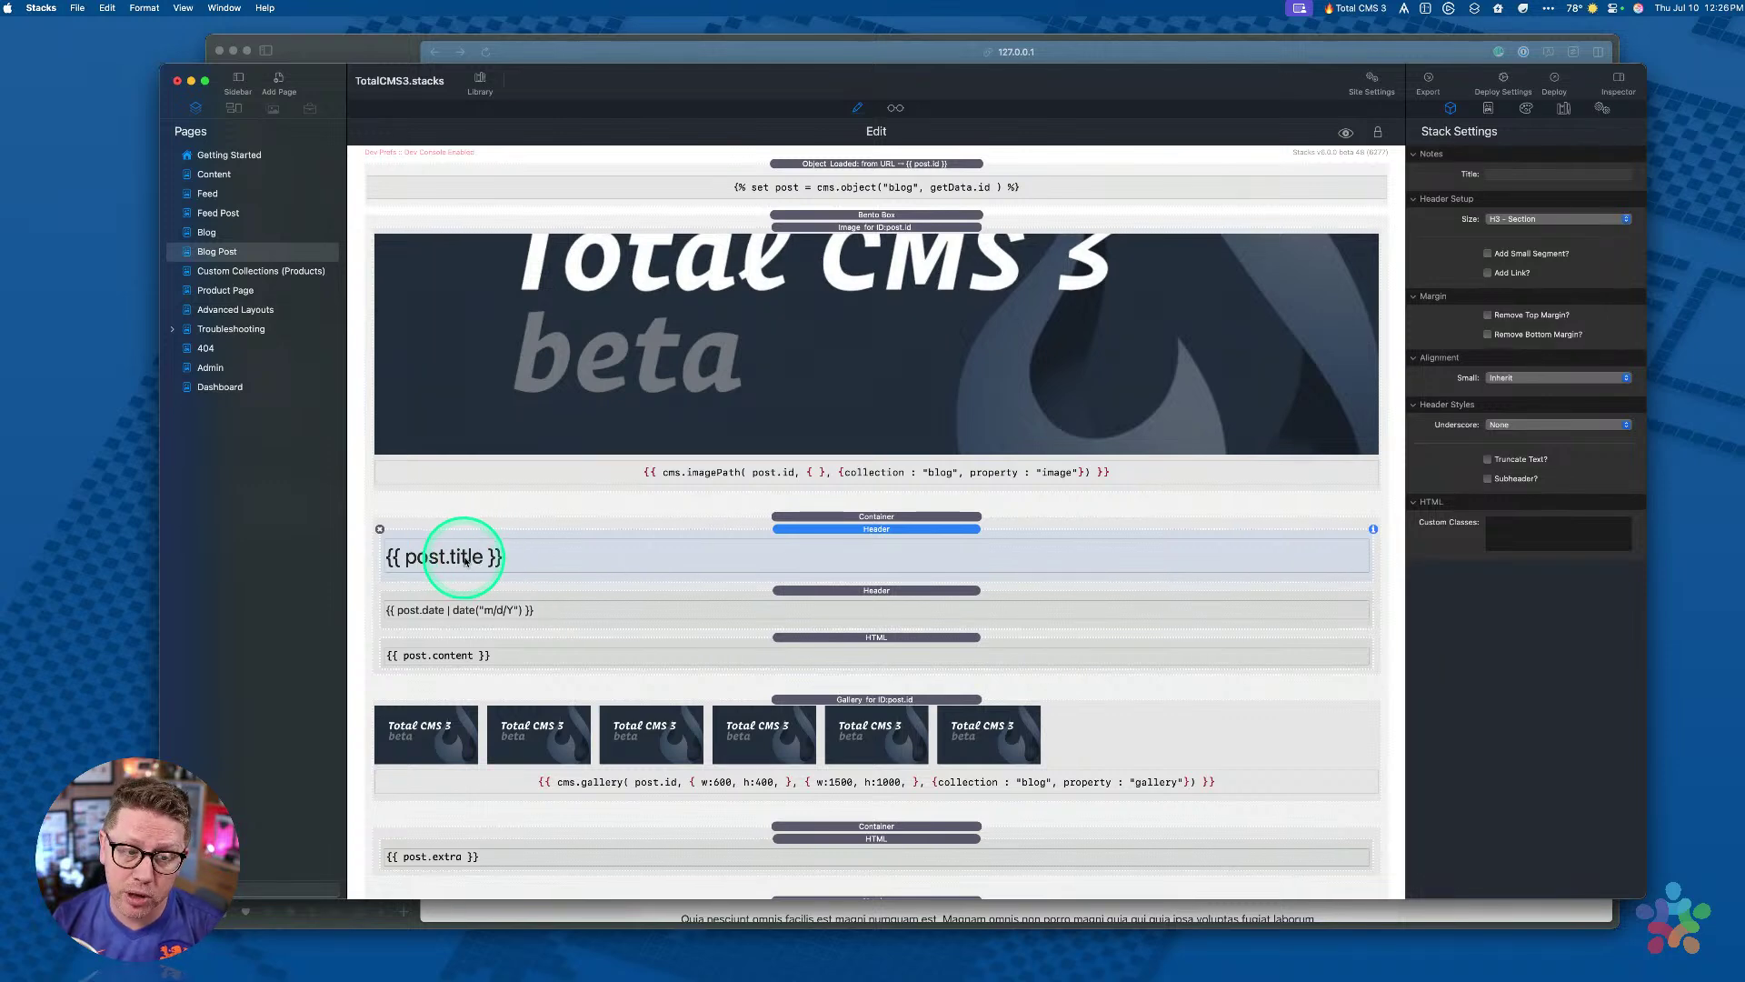
scroll(464, 561, down, 3)
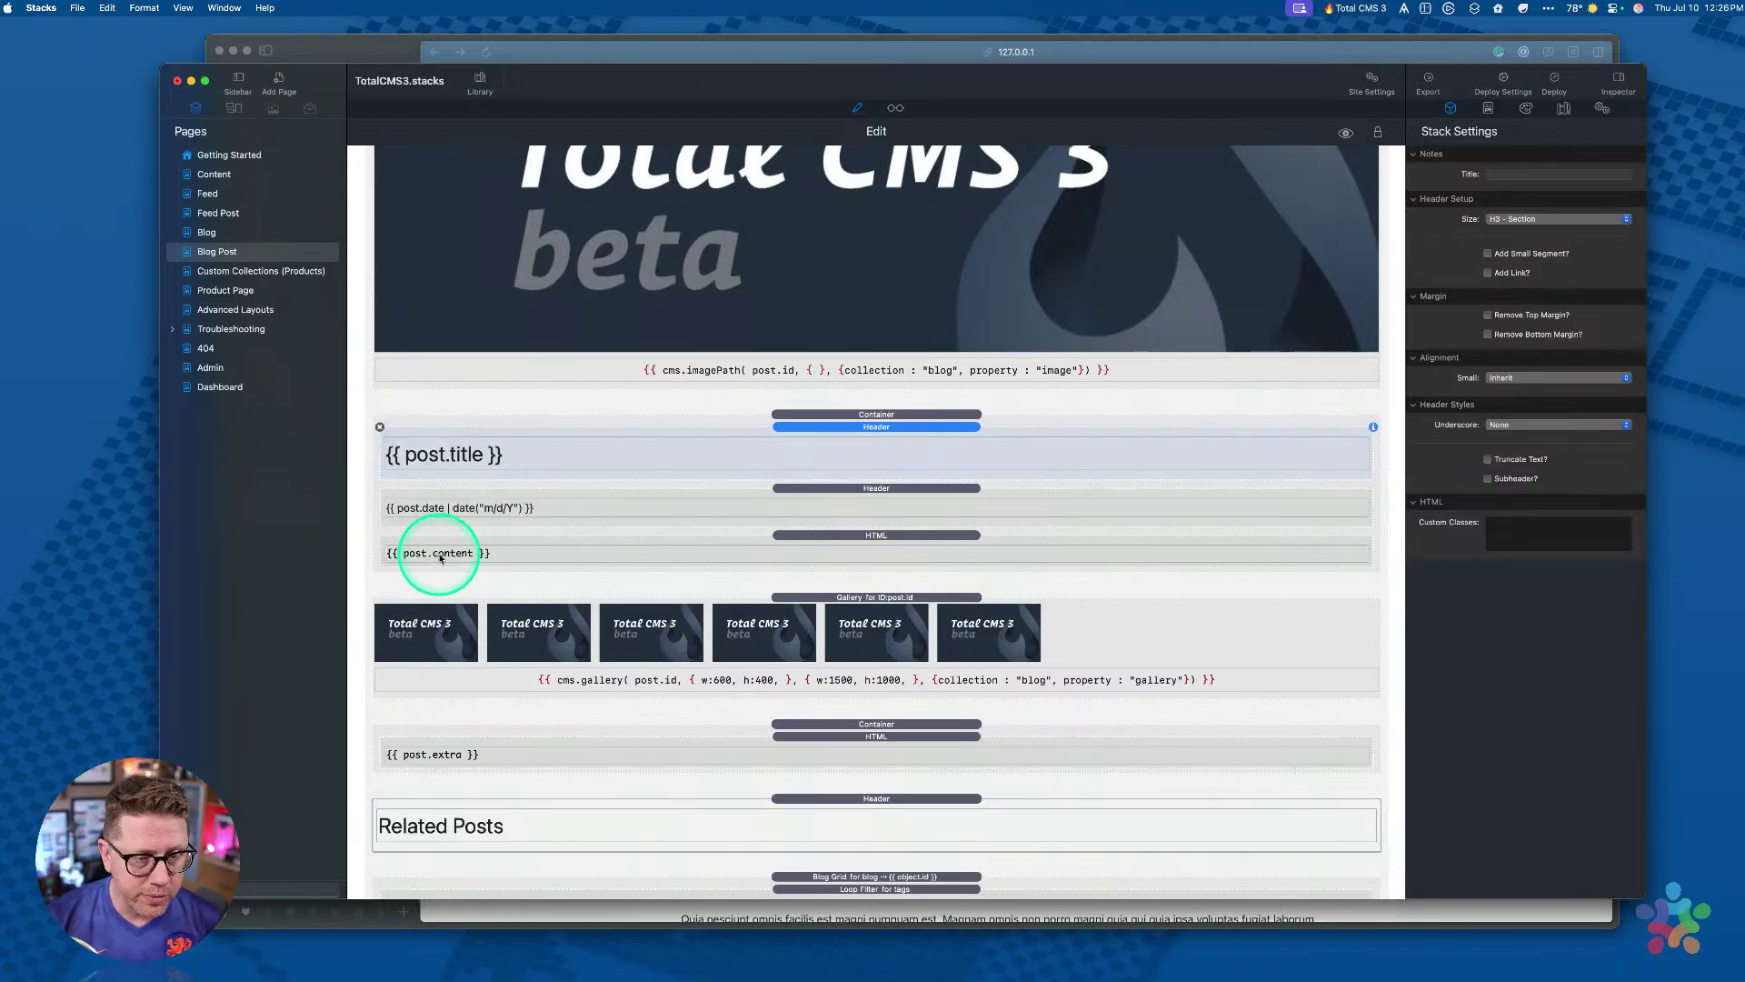
key(ctrl+alt)
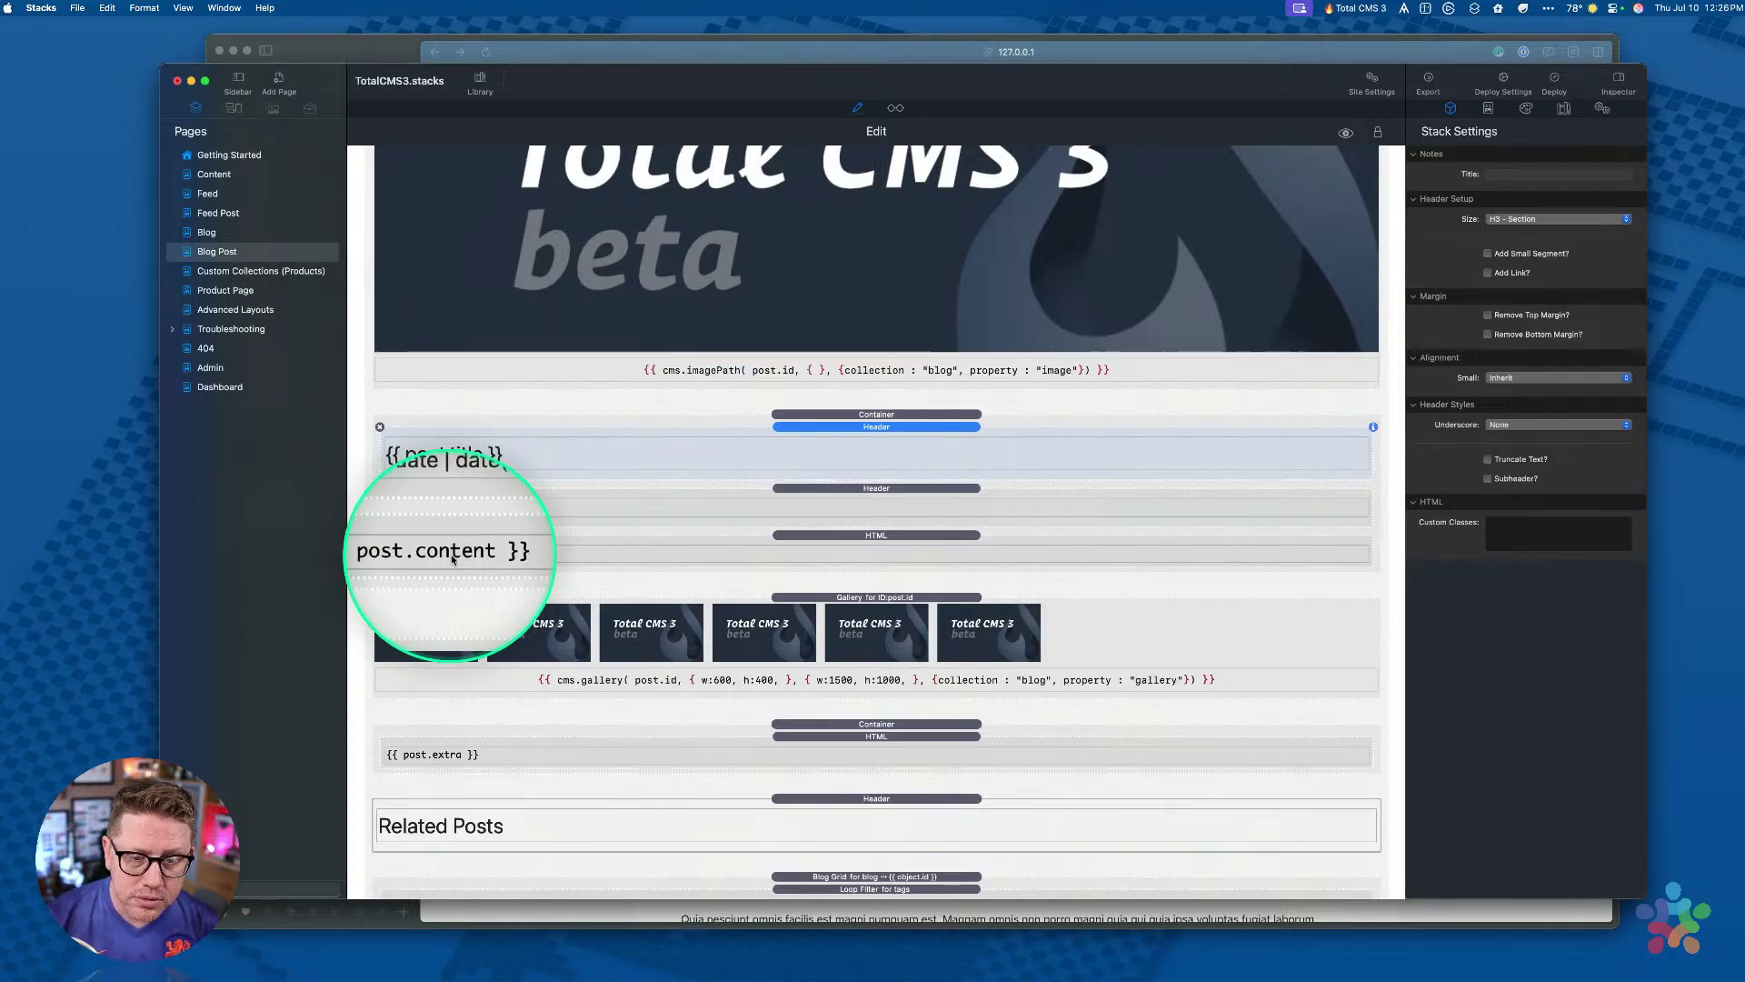
click(841, 597)
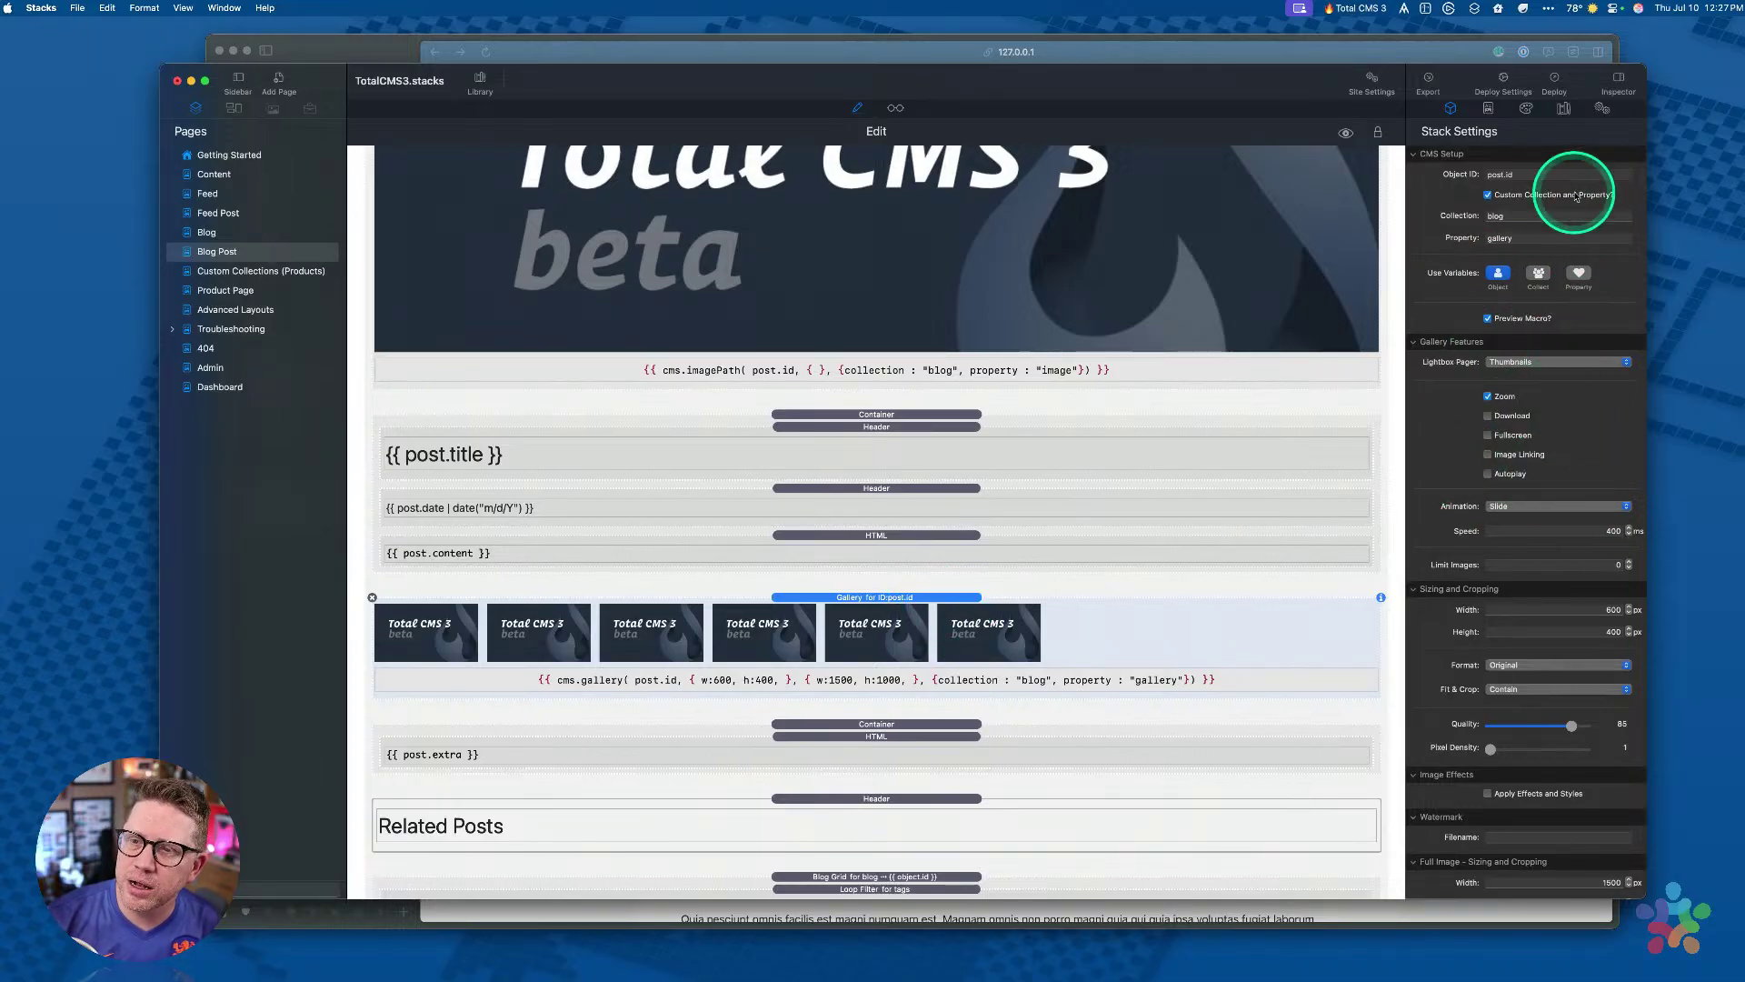
click(1527, 173)
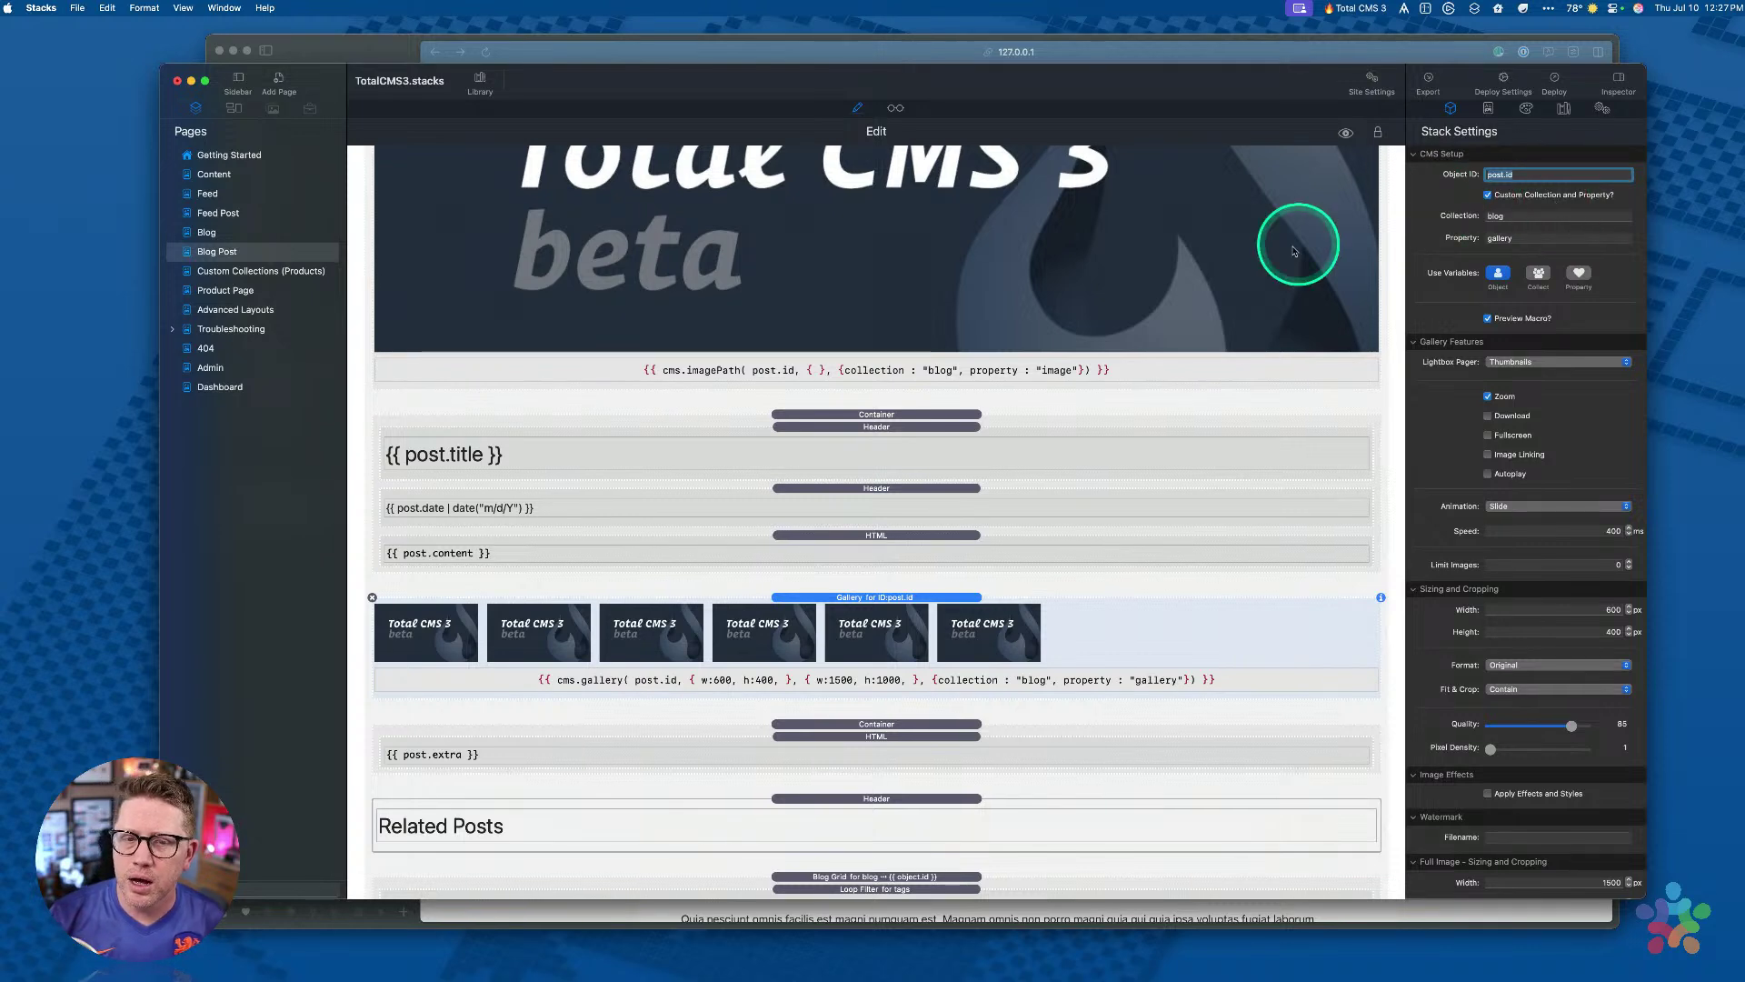
scroll(1241, 281, up, 2)
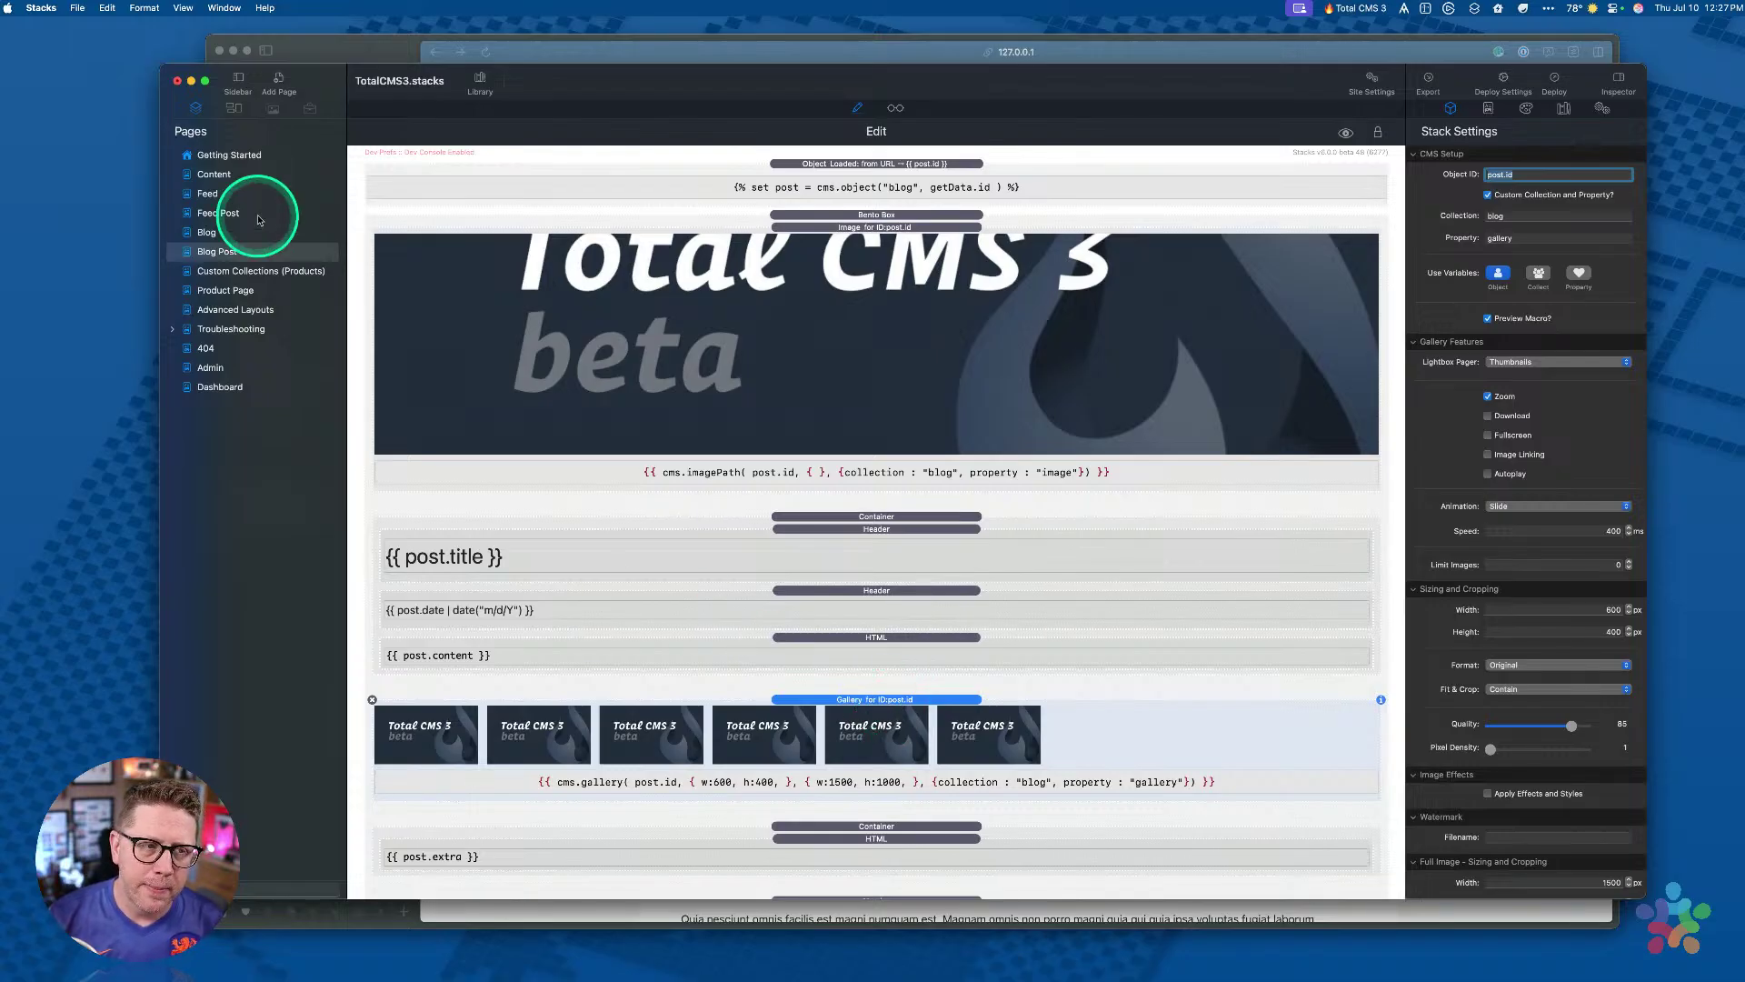
click(201, 271)
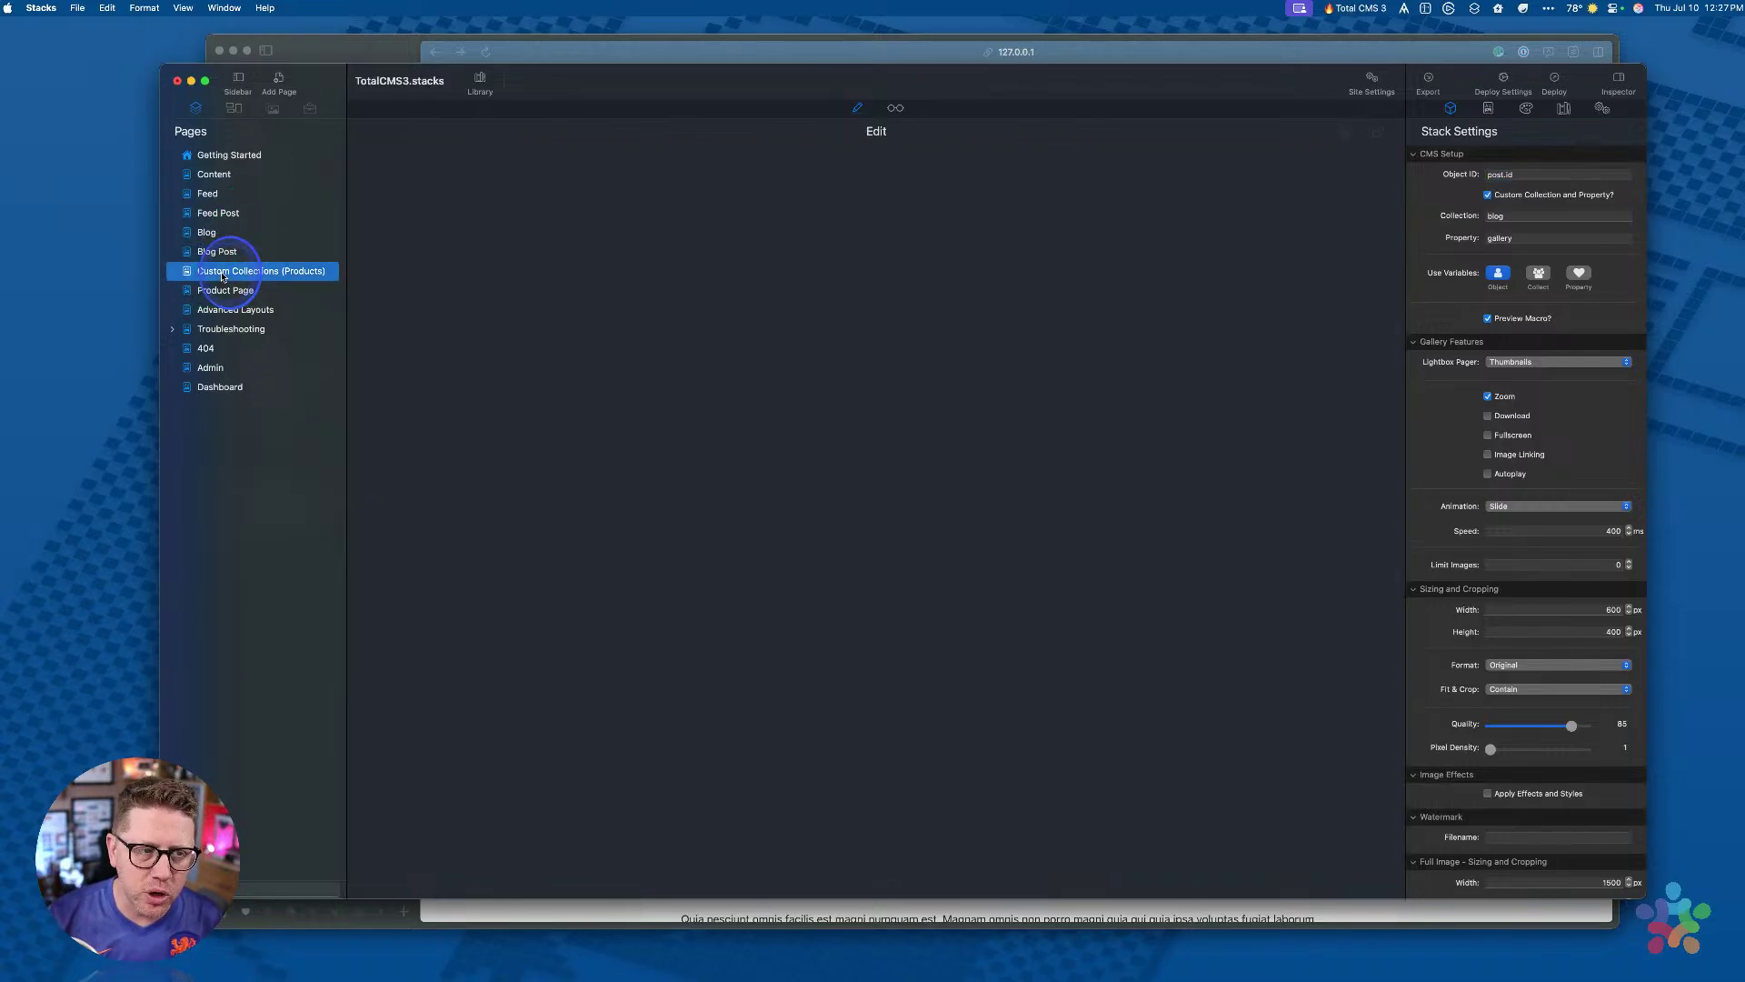
Step: Review the search form, the Blog Grid, Feed Grid and Loop Grid stacks, and the loop's products collection
click(951, 378)
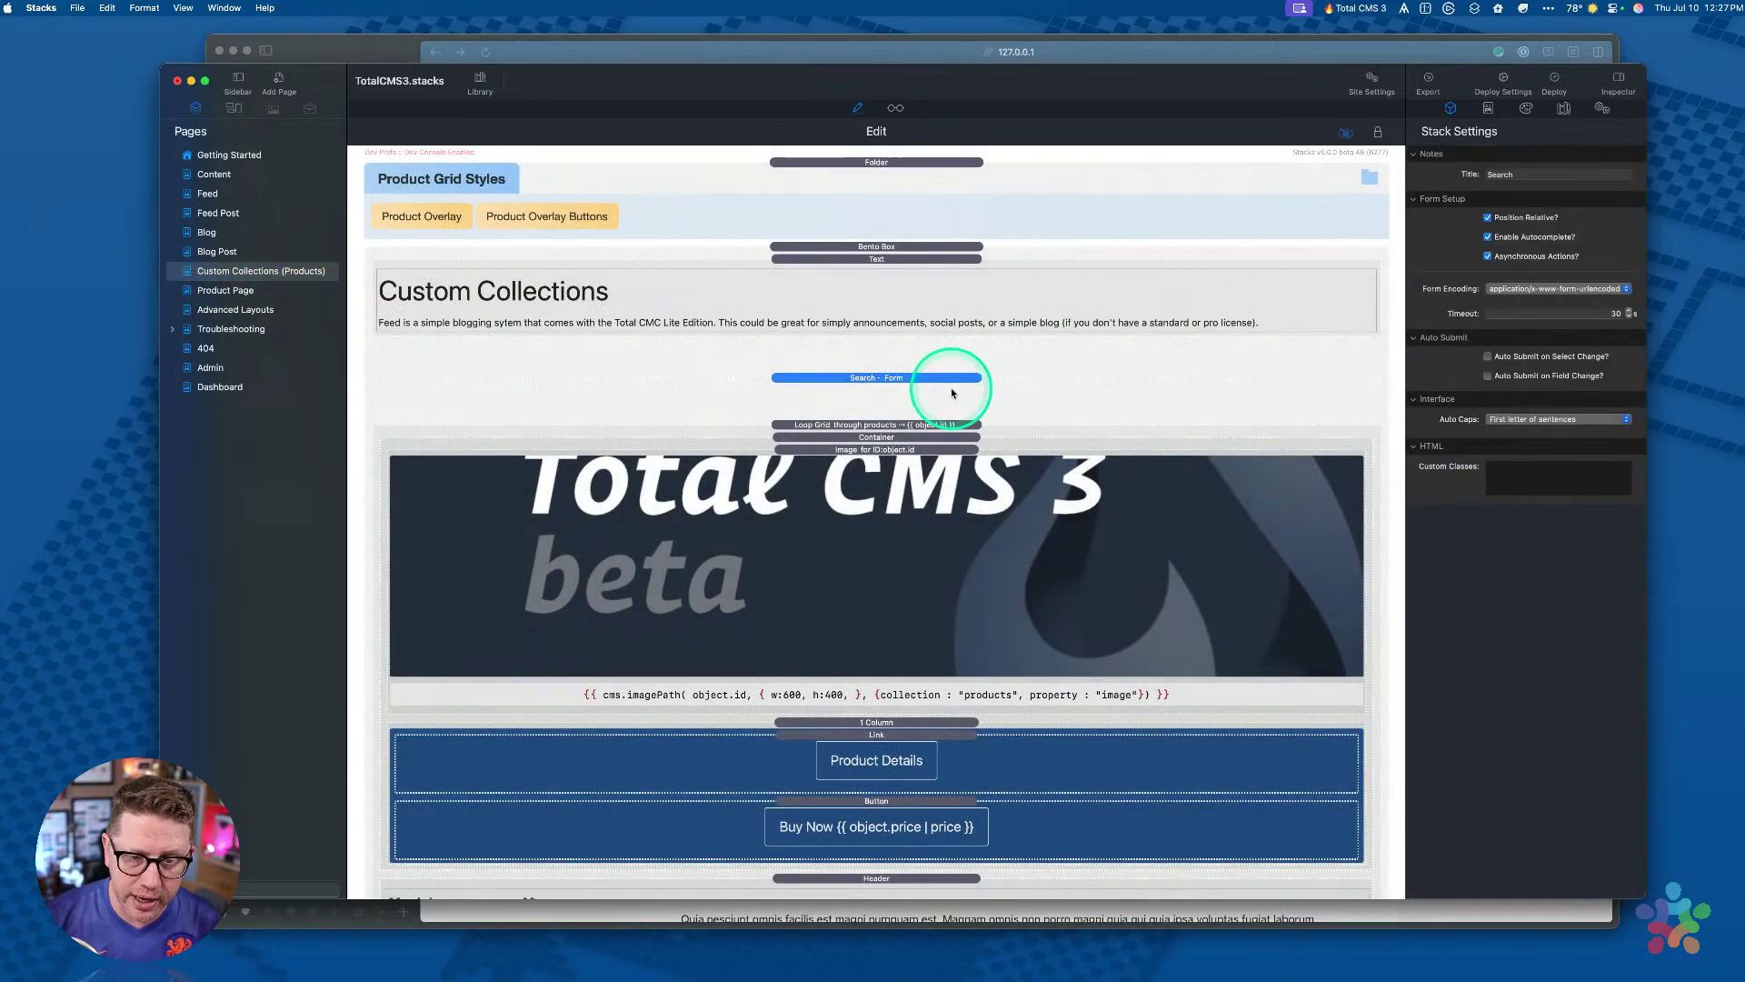
click(480, 82)
scroll(853, 296, down, 2)
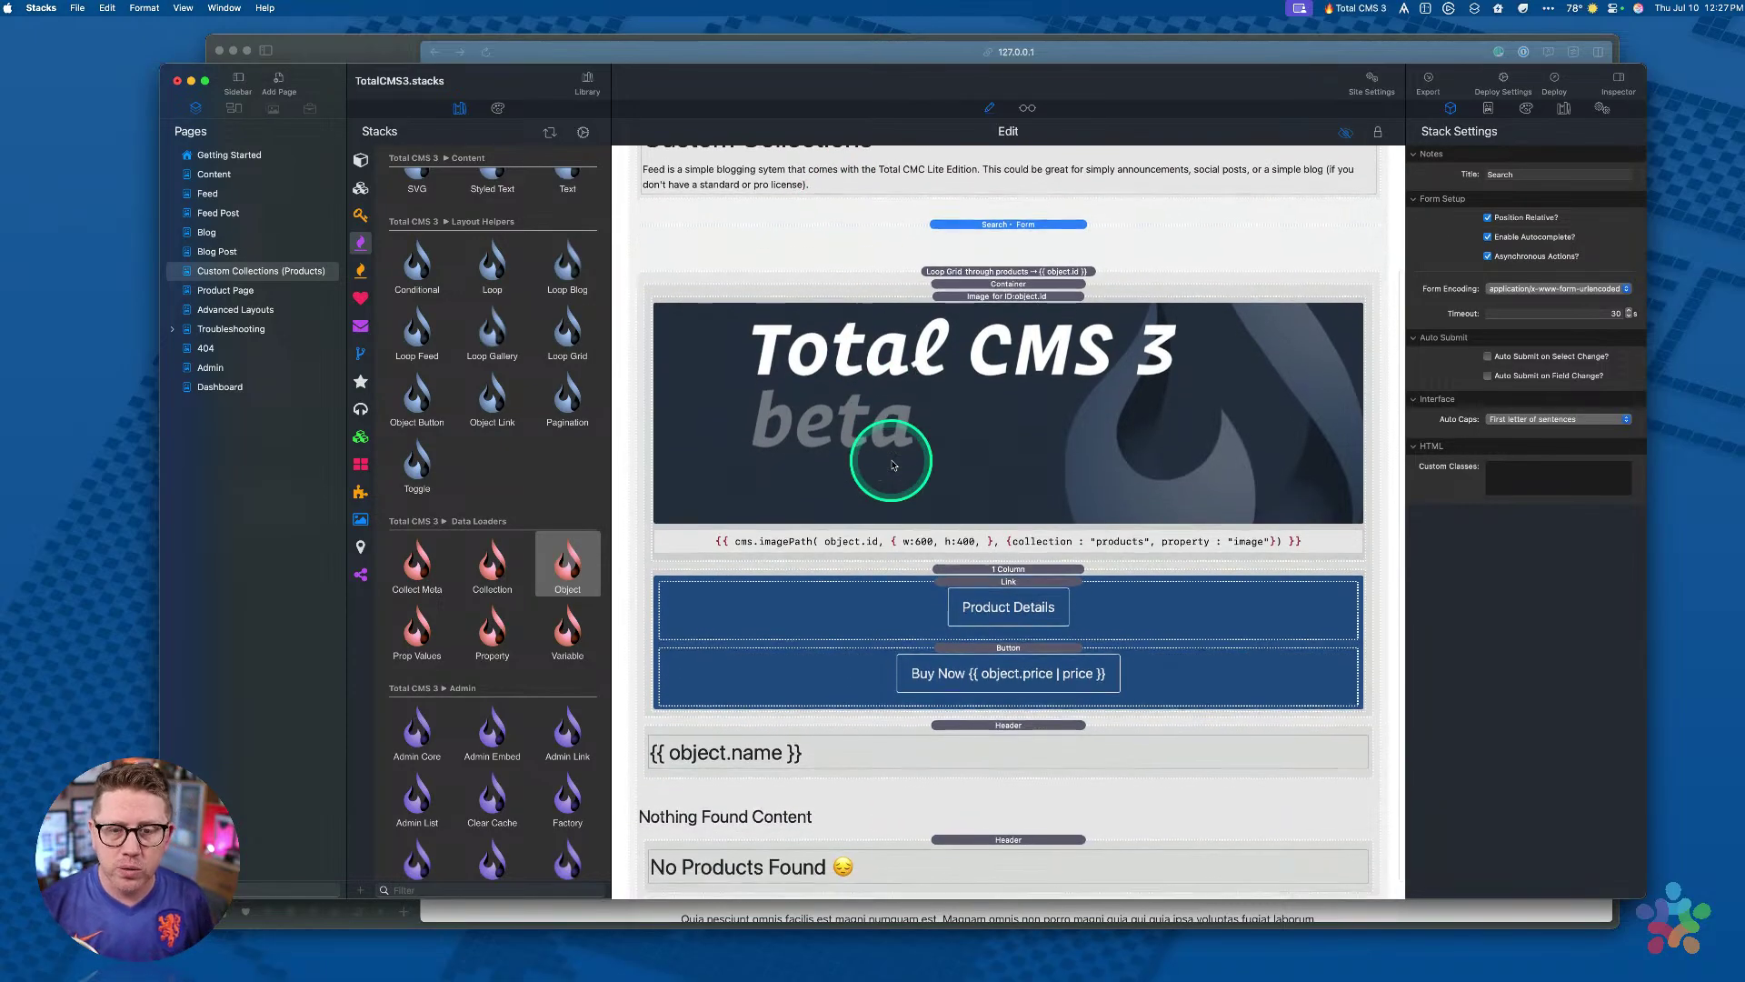
click(943, 270)
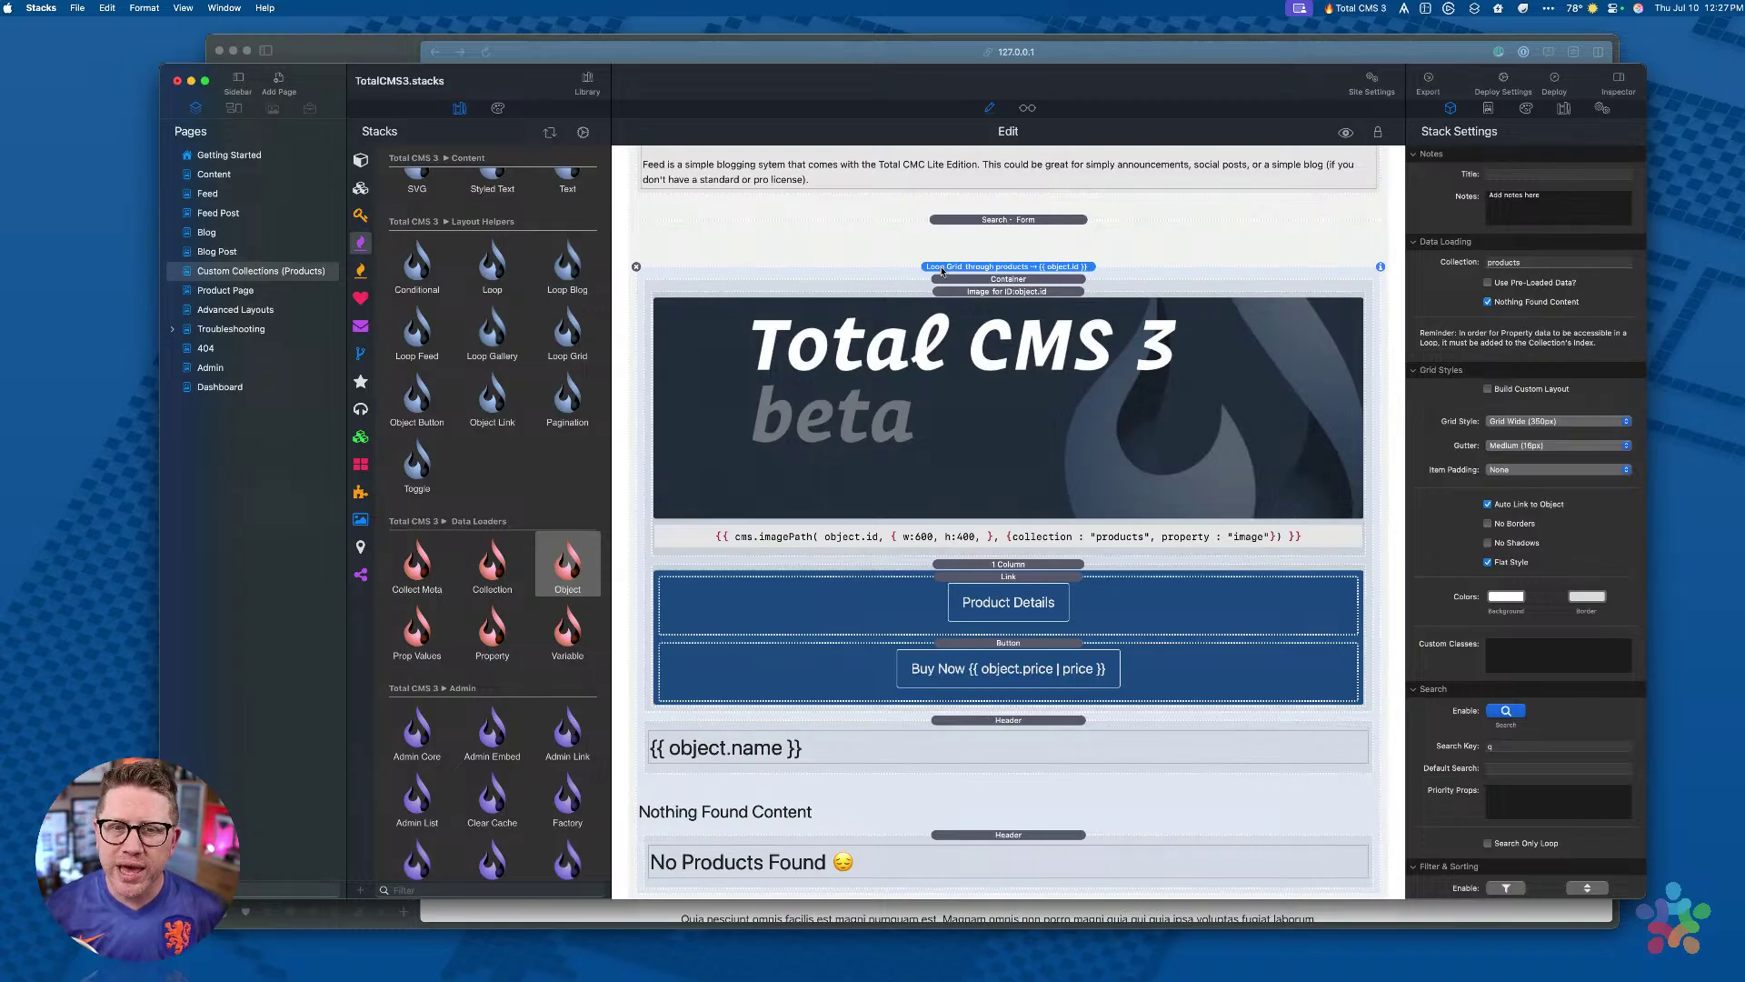
scroll(428, 344, up, 4)
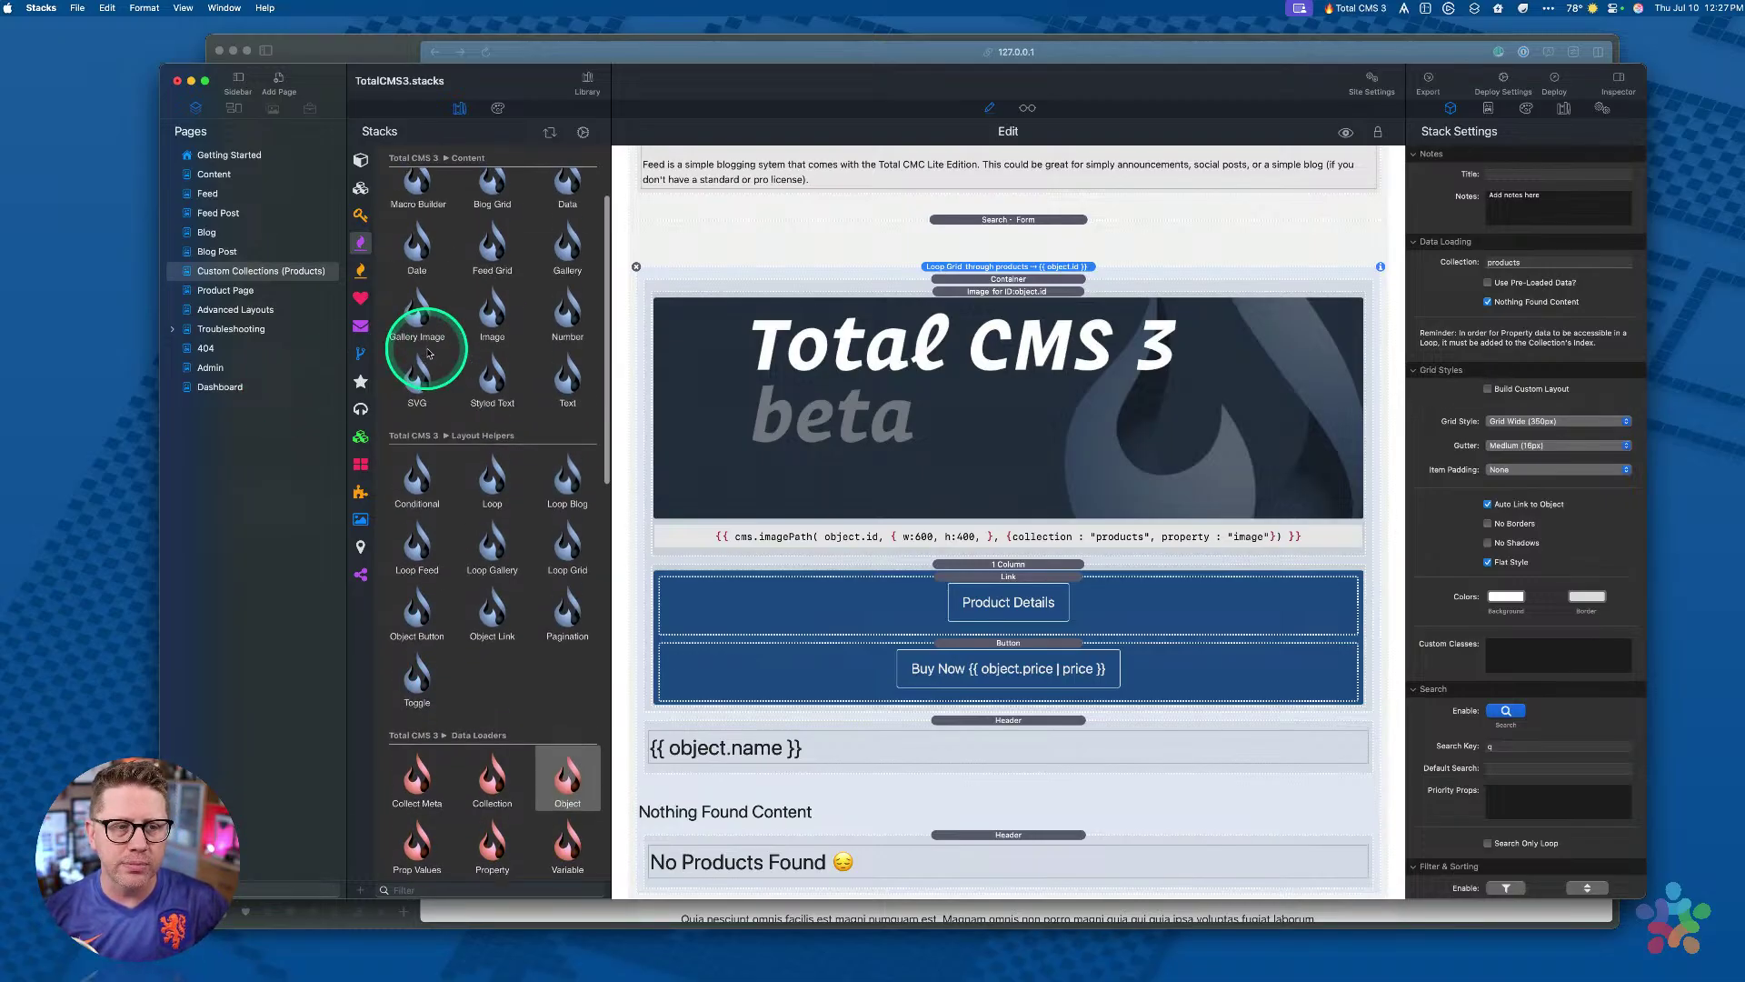
scroll(531, 405, up, 2)
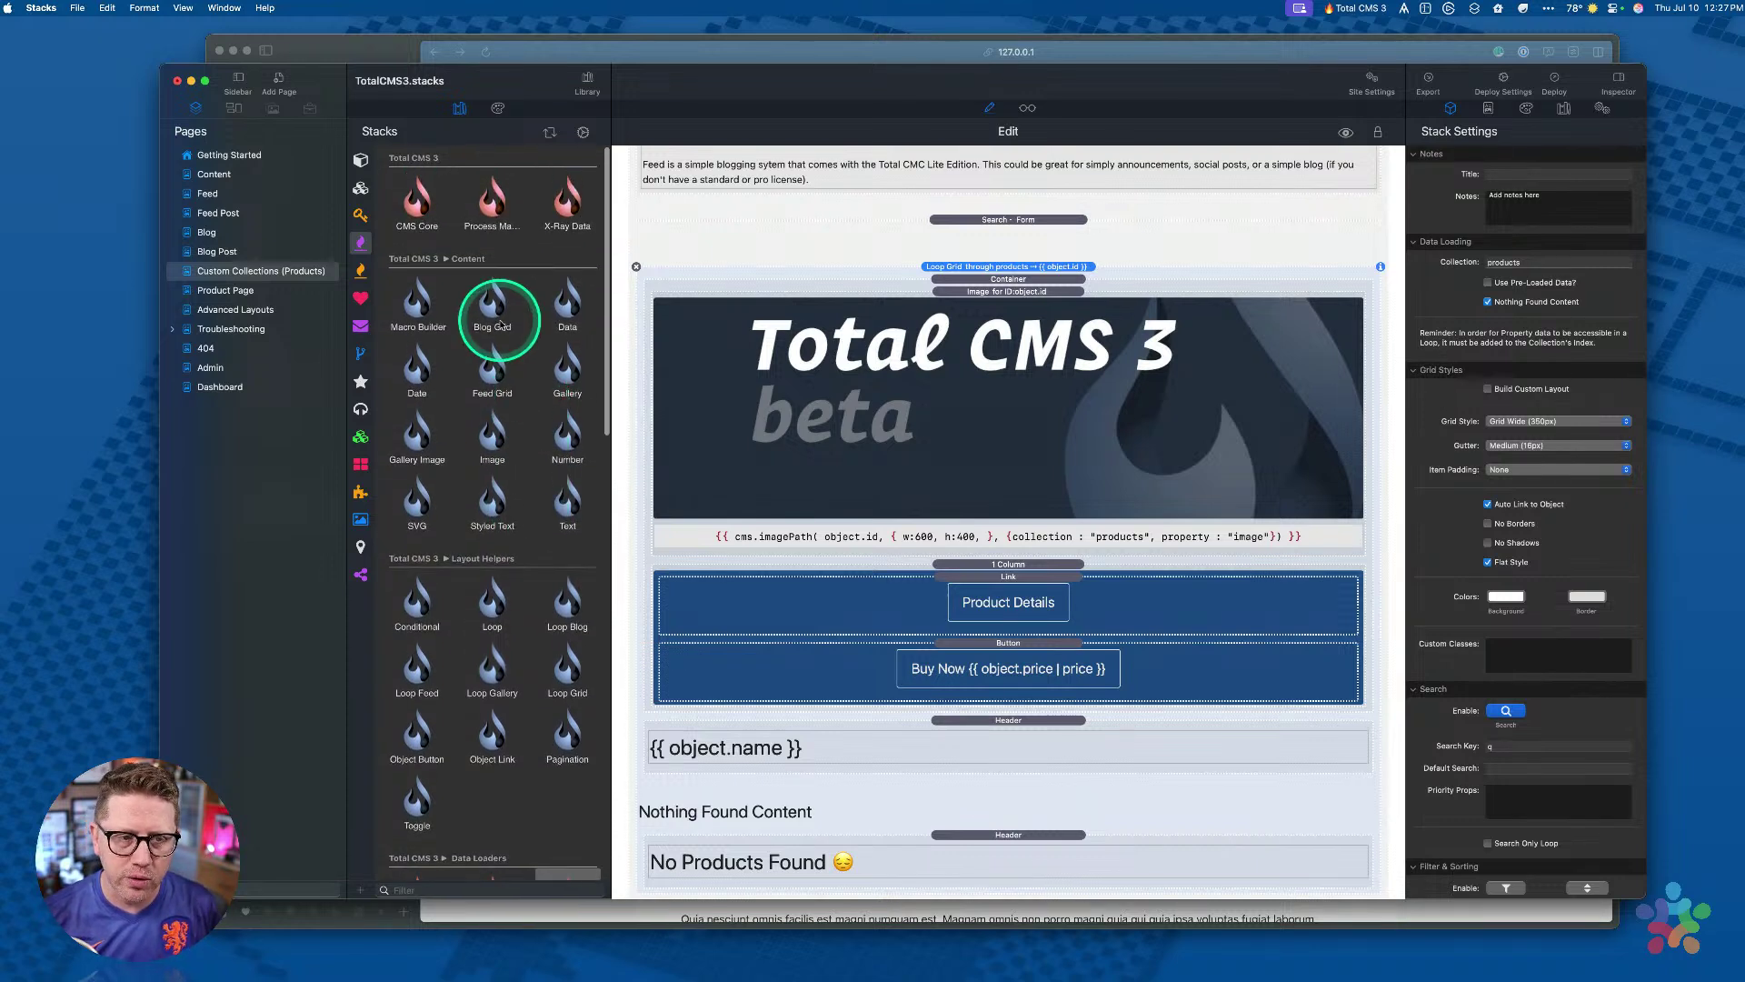
click(489, 304)
click(493, 373)
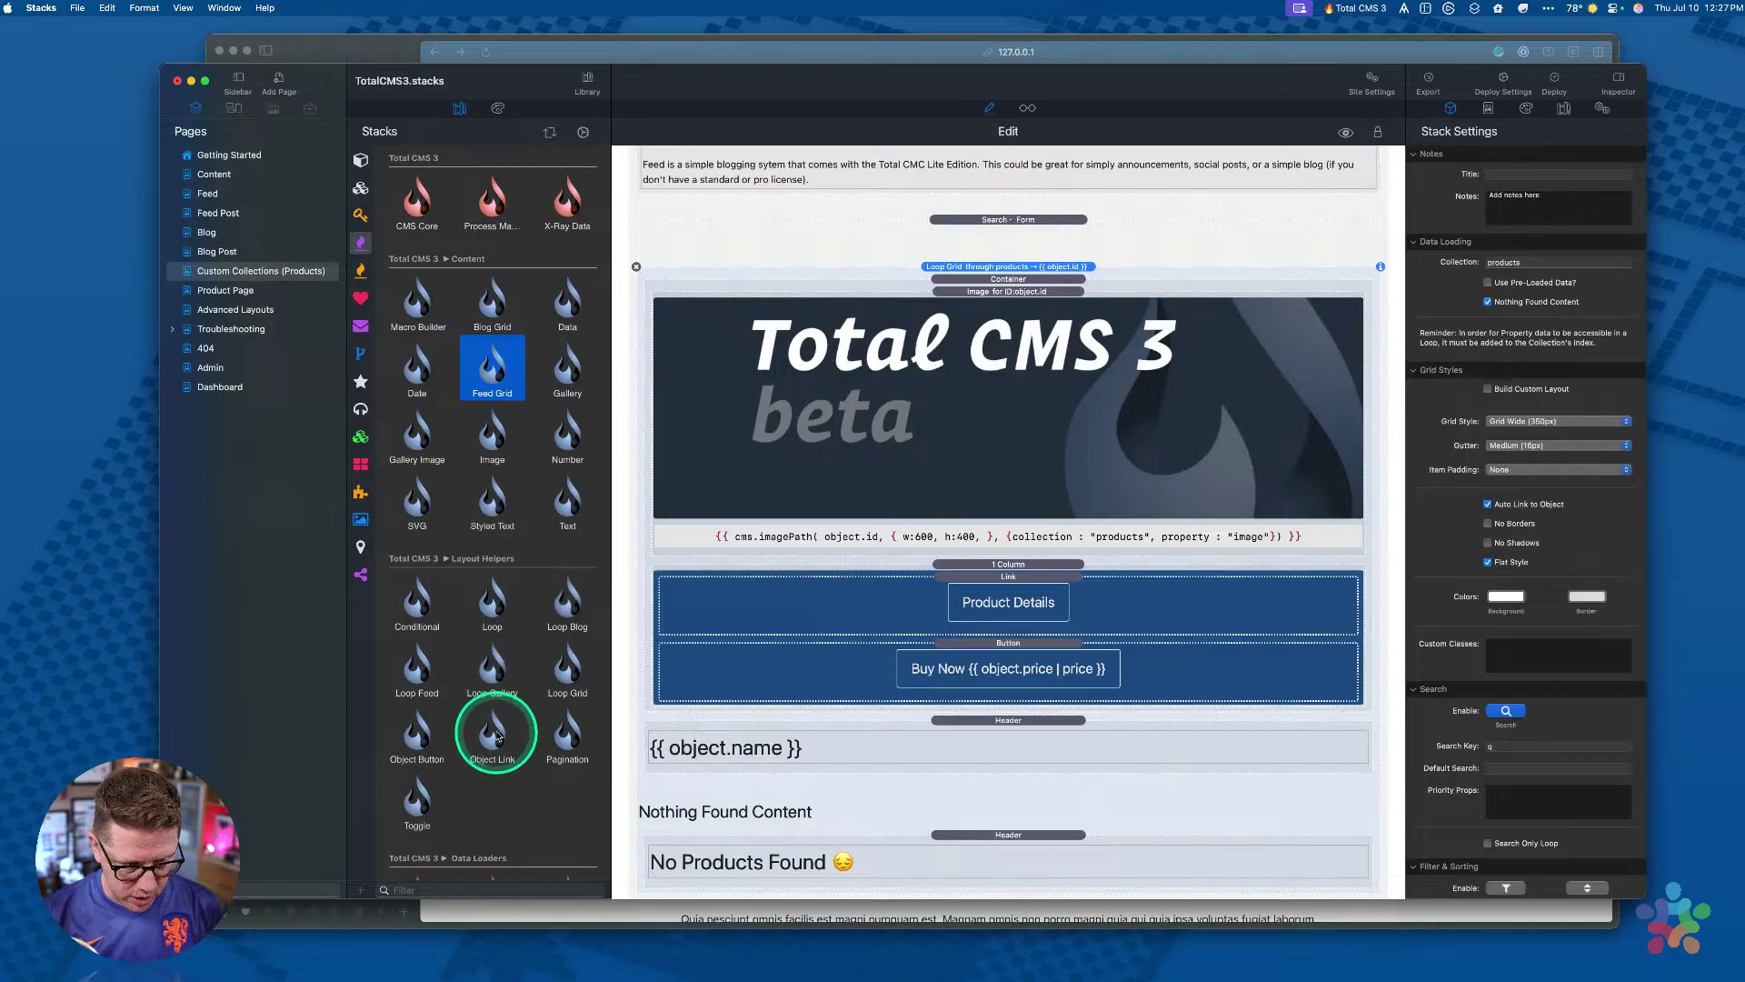
click(565, 671)
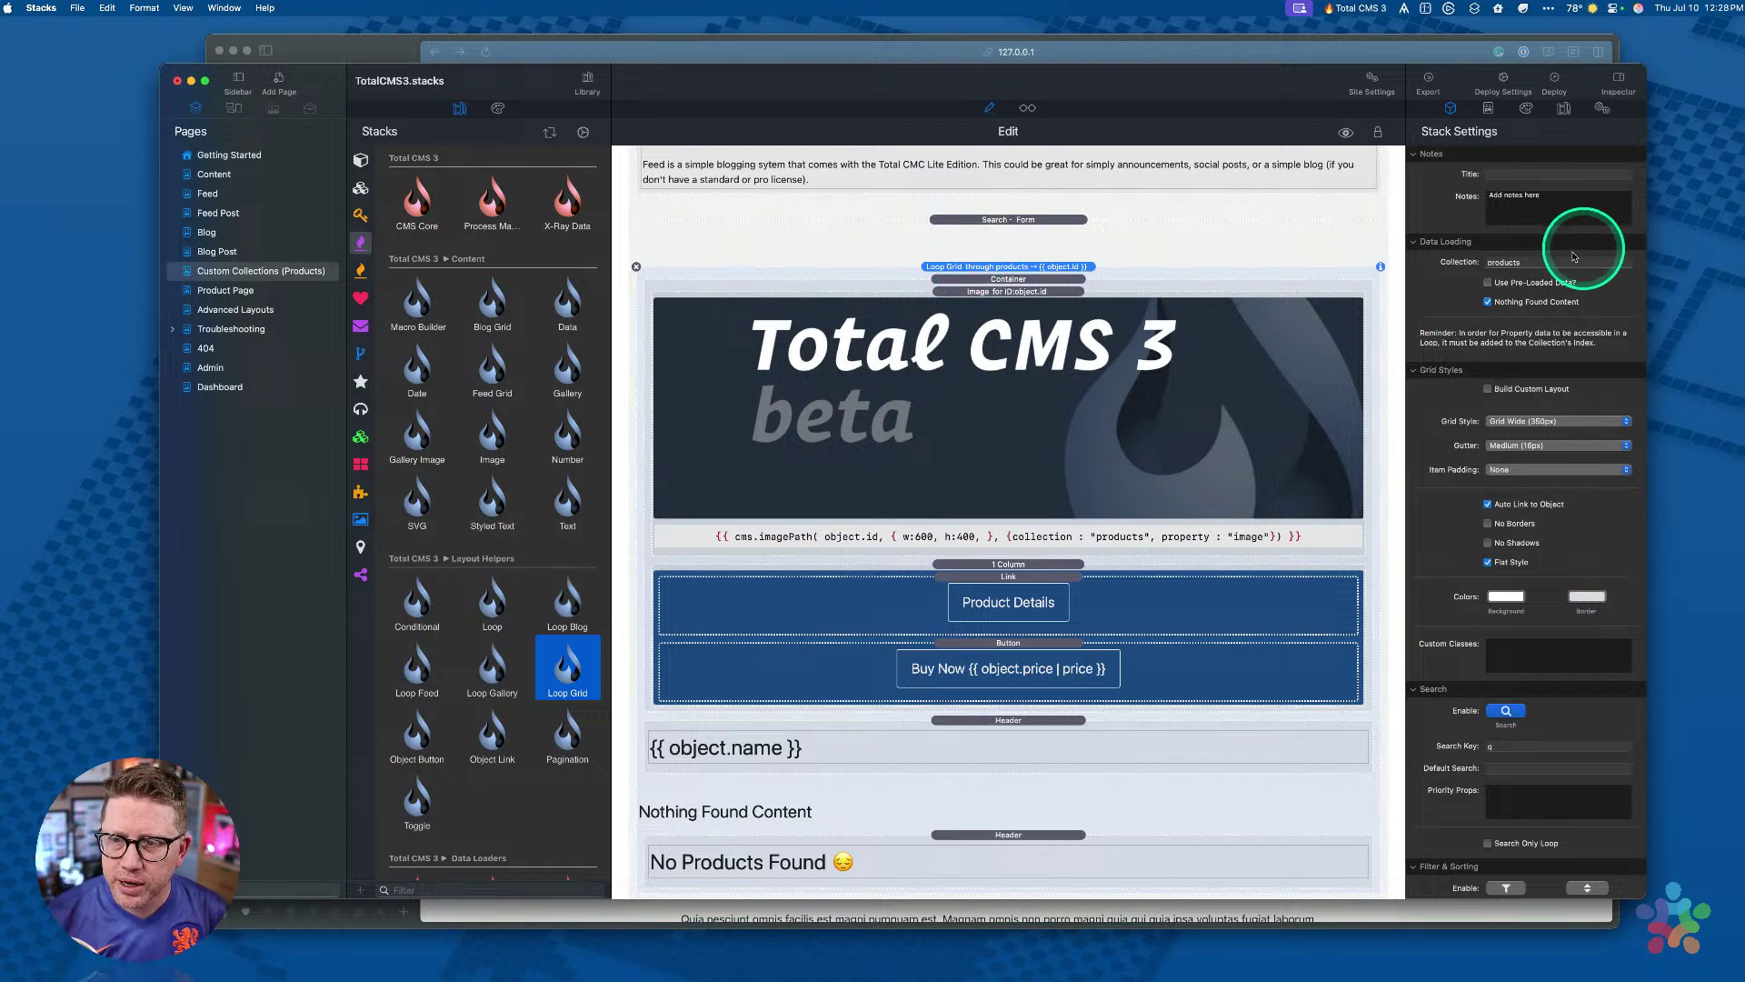
double_click(1528, 264)
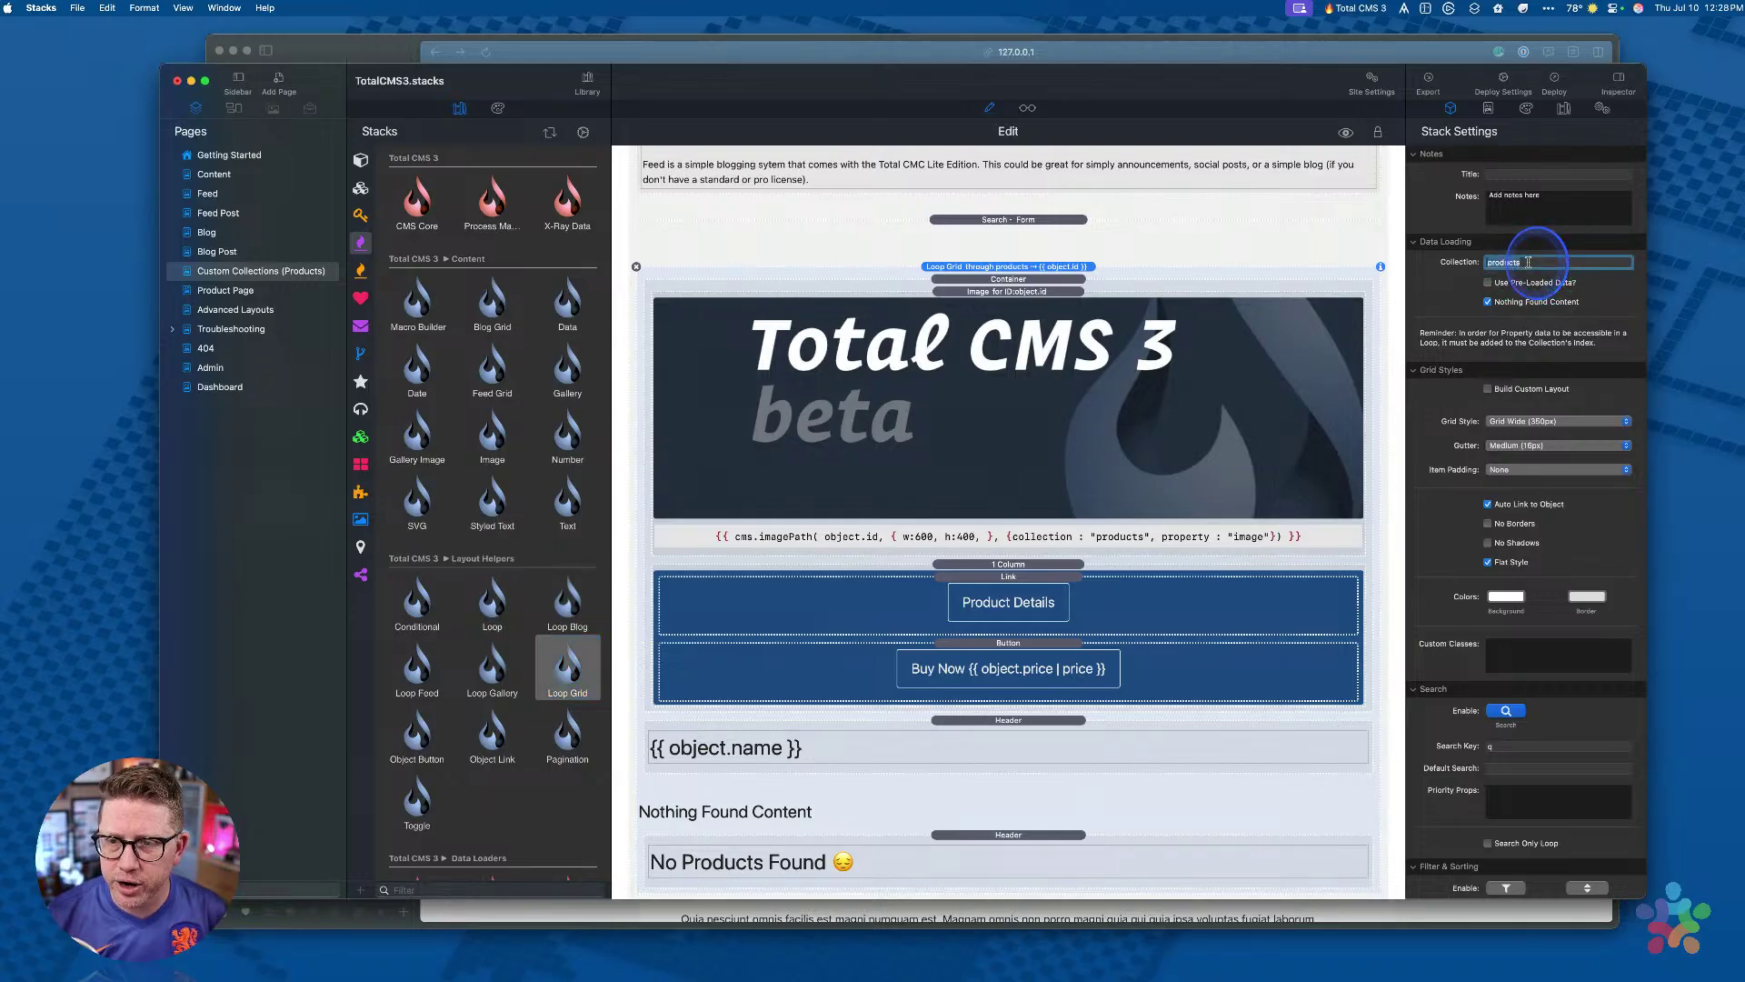
click(968, 269)
Step: Preview the products grid, scrolling through cards with Product Details and Buy Now prices
key(super+r)
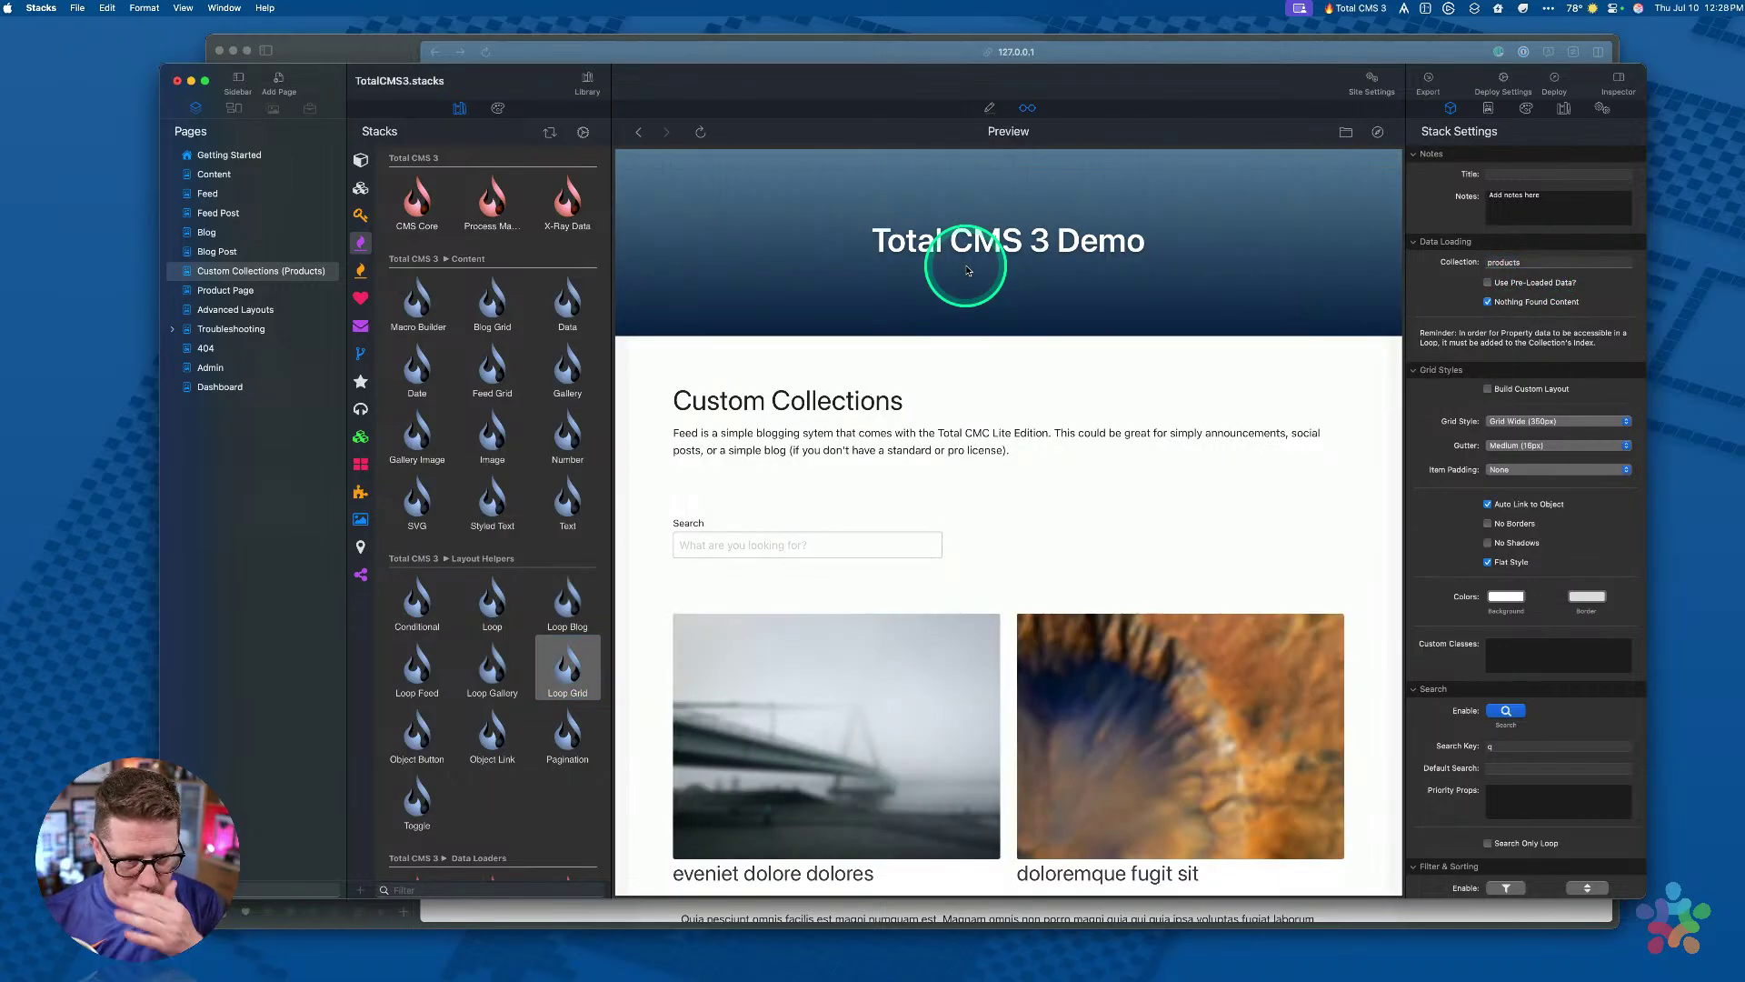
scroll(1002, 325, down, 3)
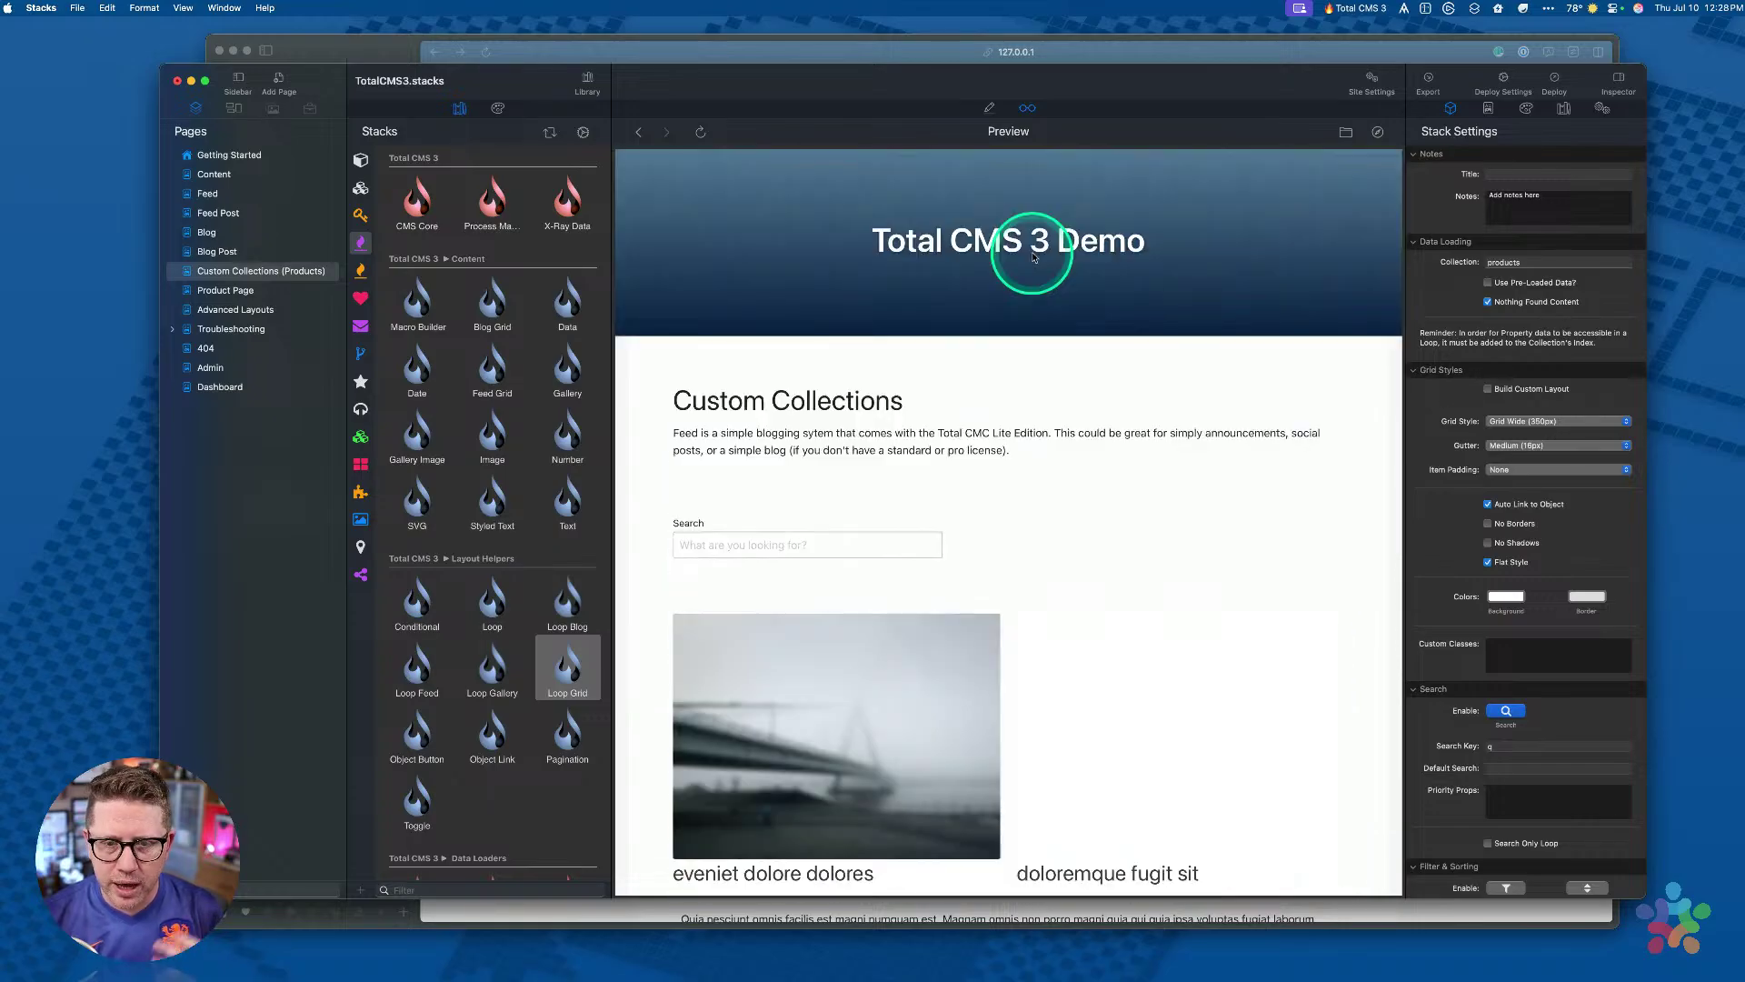
scroll(1018, 409, down, 3)
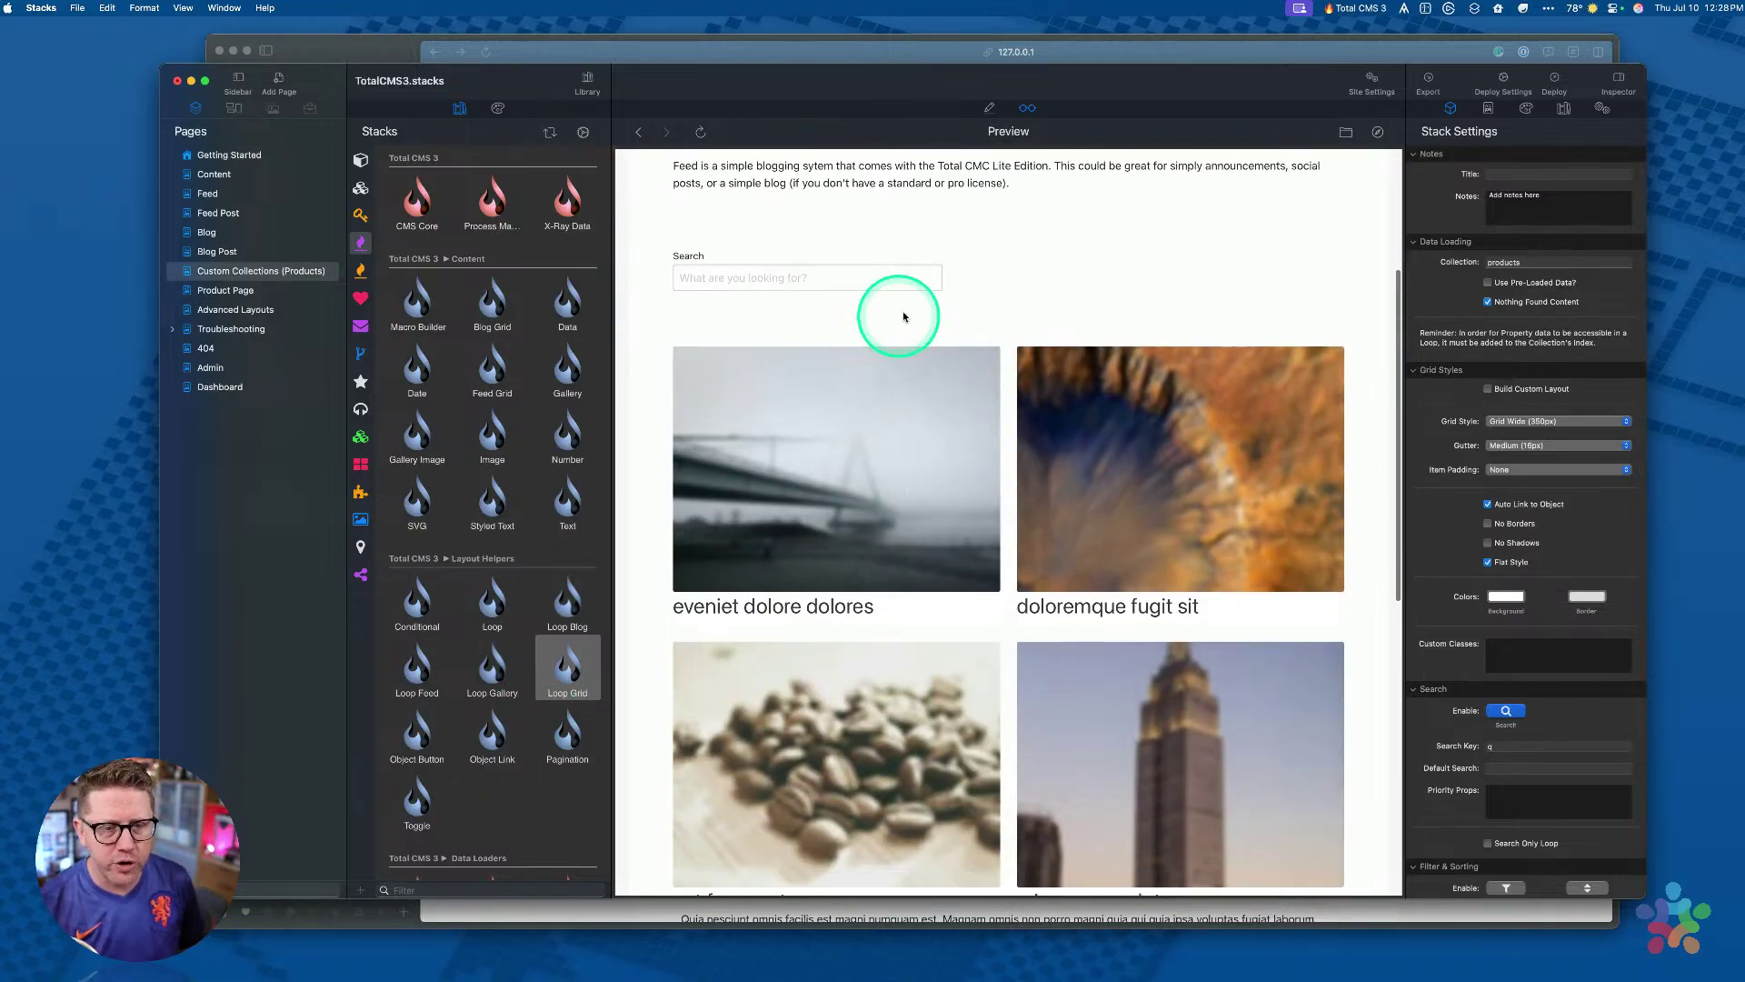
scroll(1025, 273, down, 1)
mouse_move(917, 333)
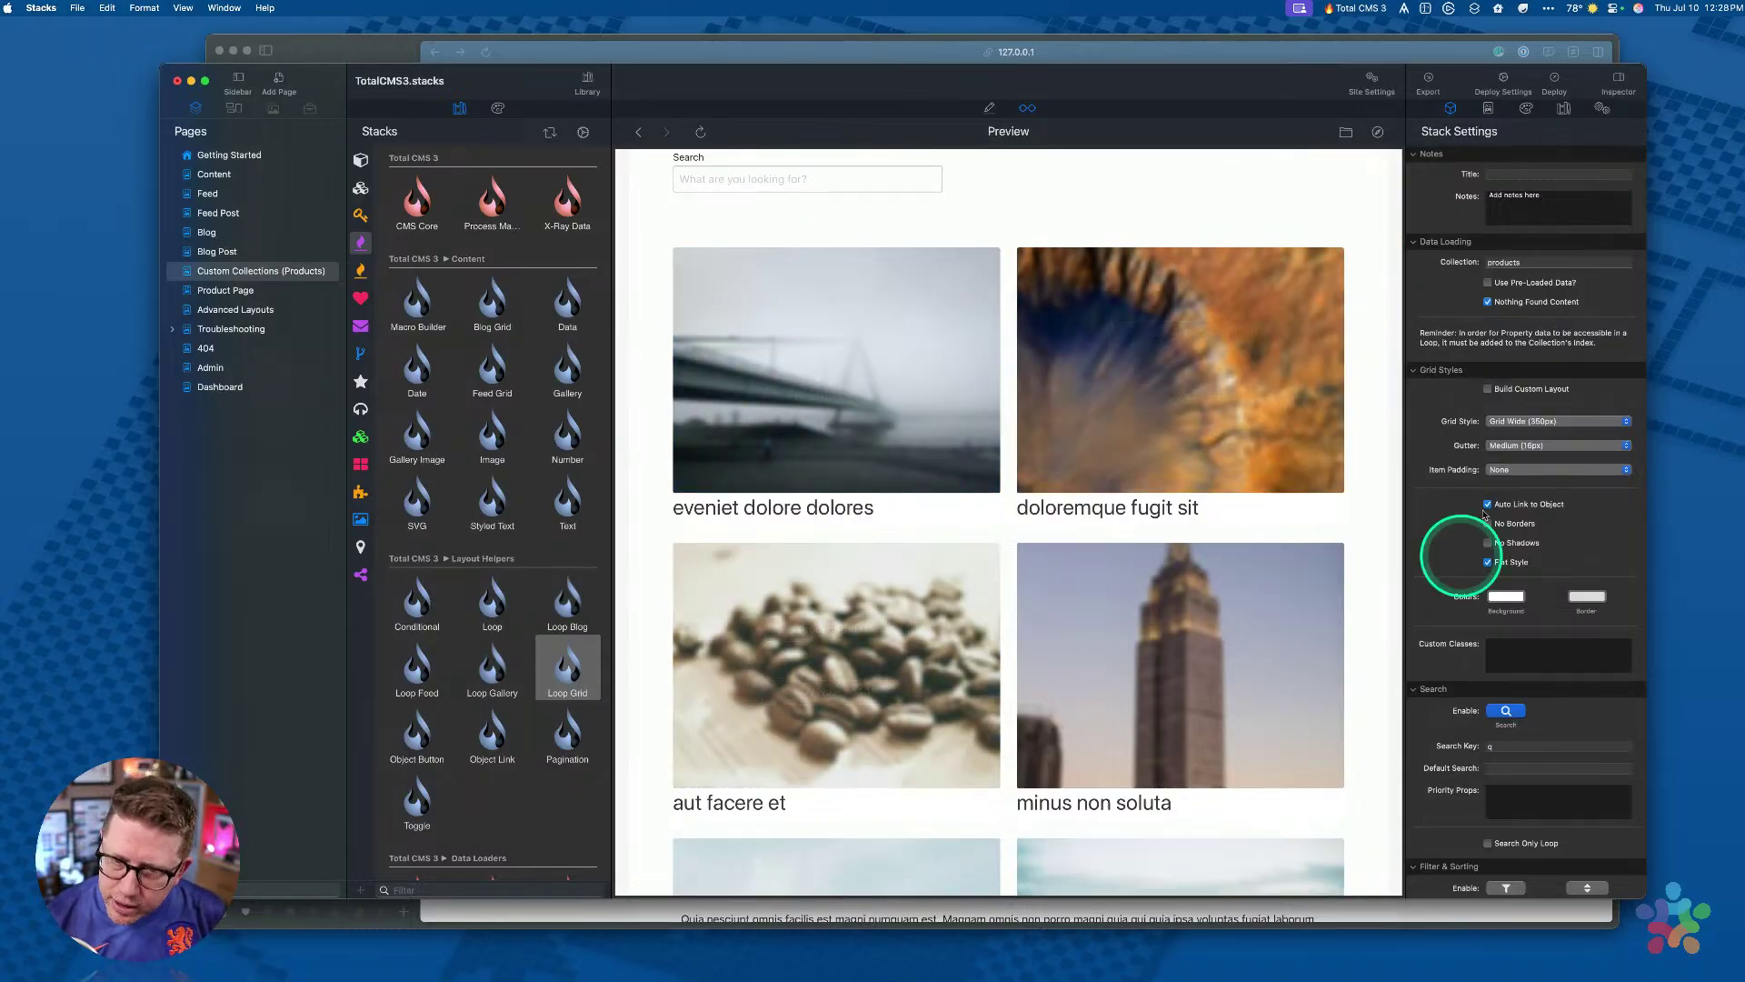
mouse_move(932, 292)
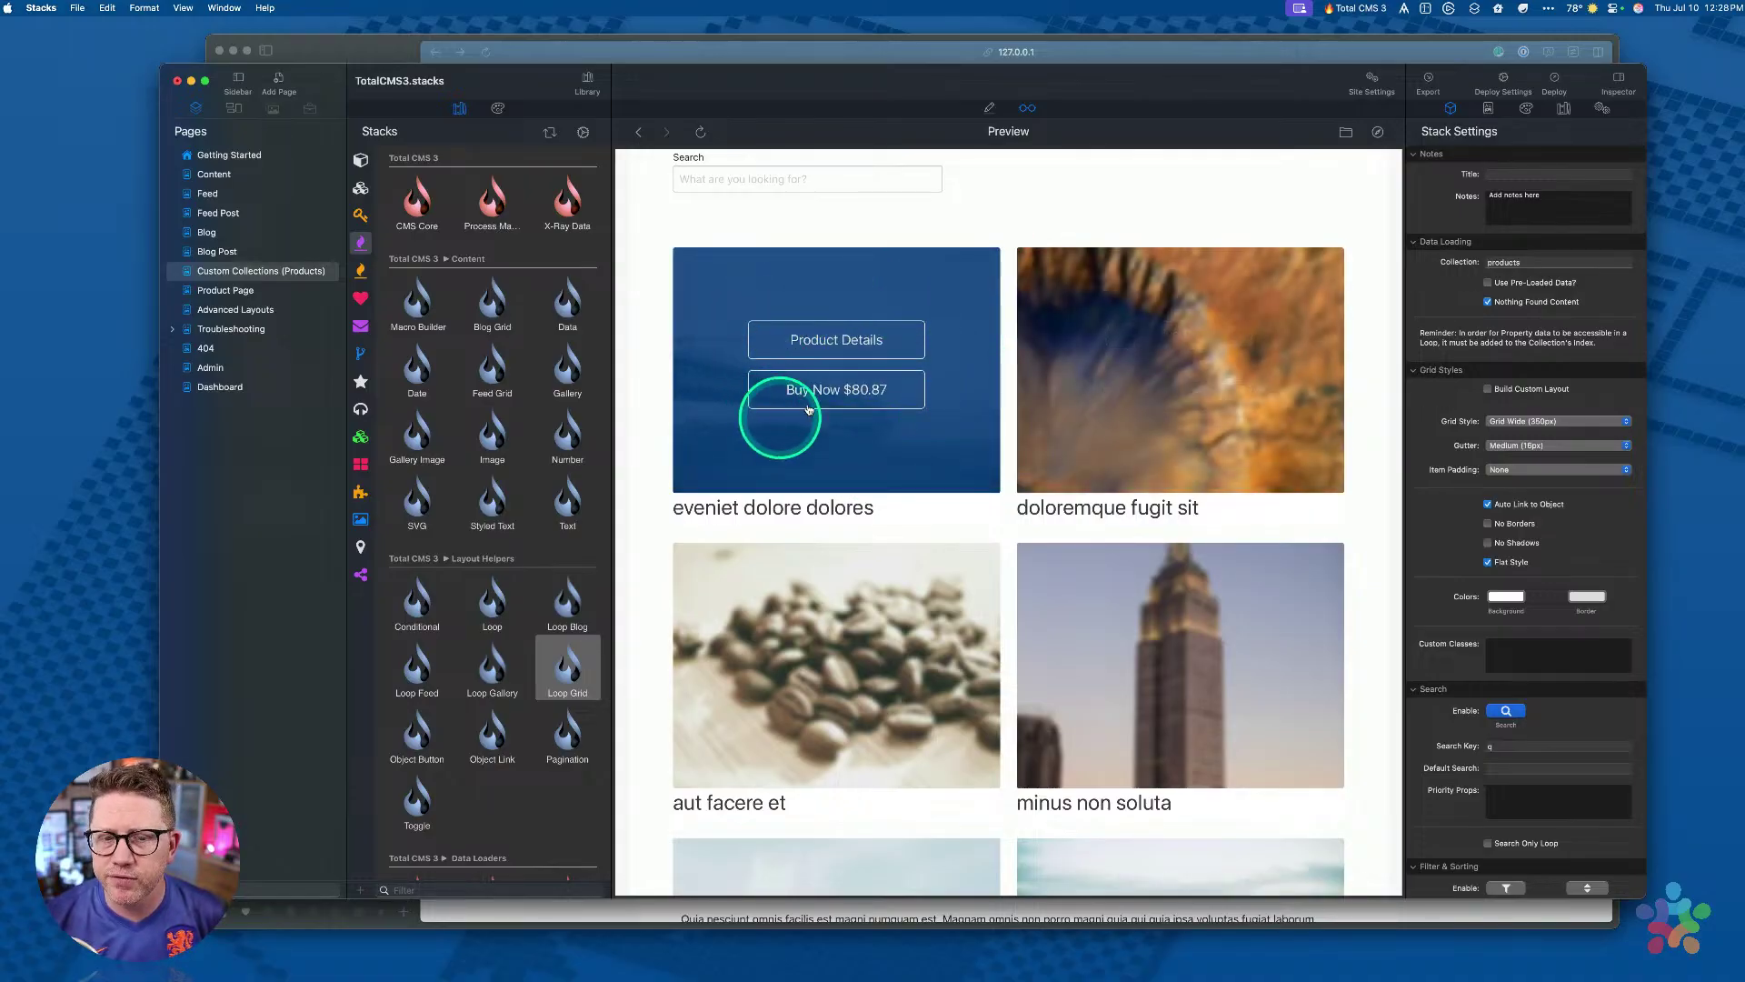
mouse_move(1117, 296)
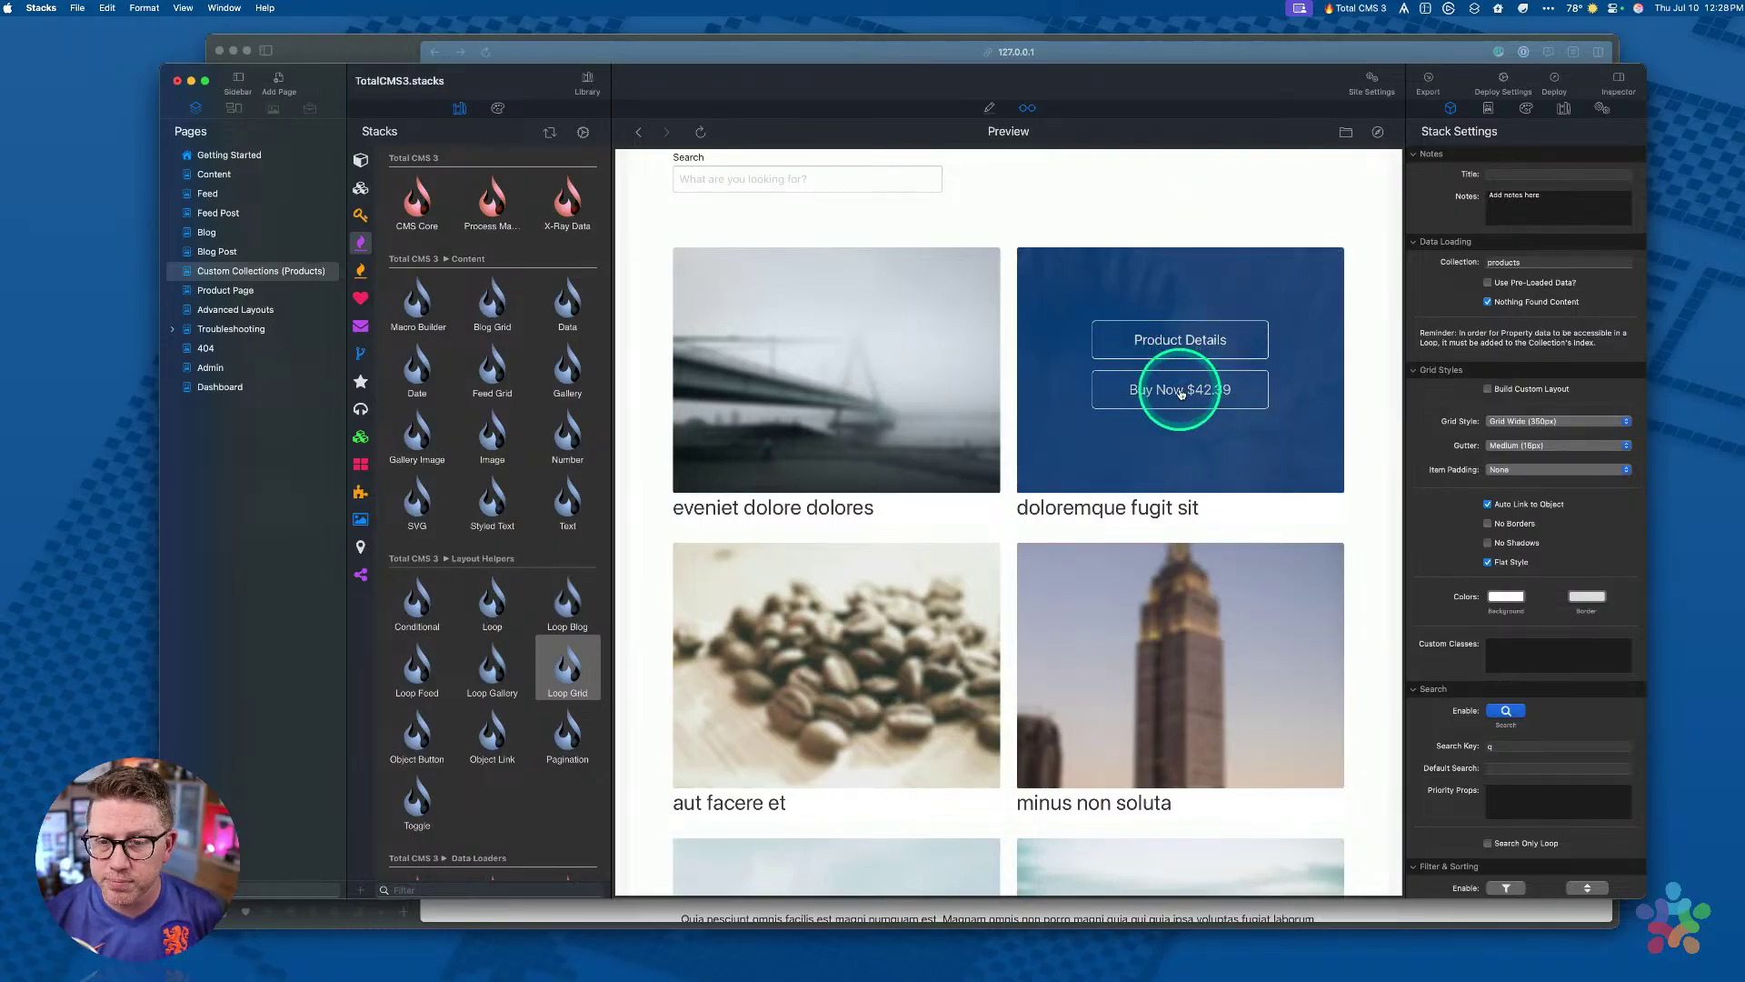
mouse_move(1153, 597)
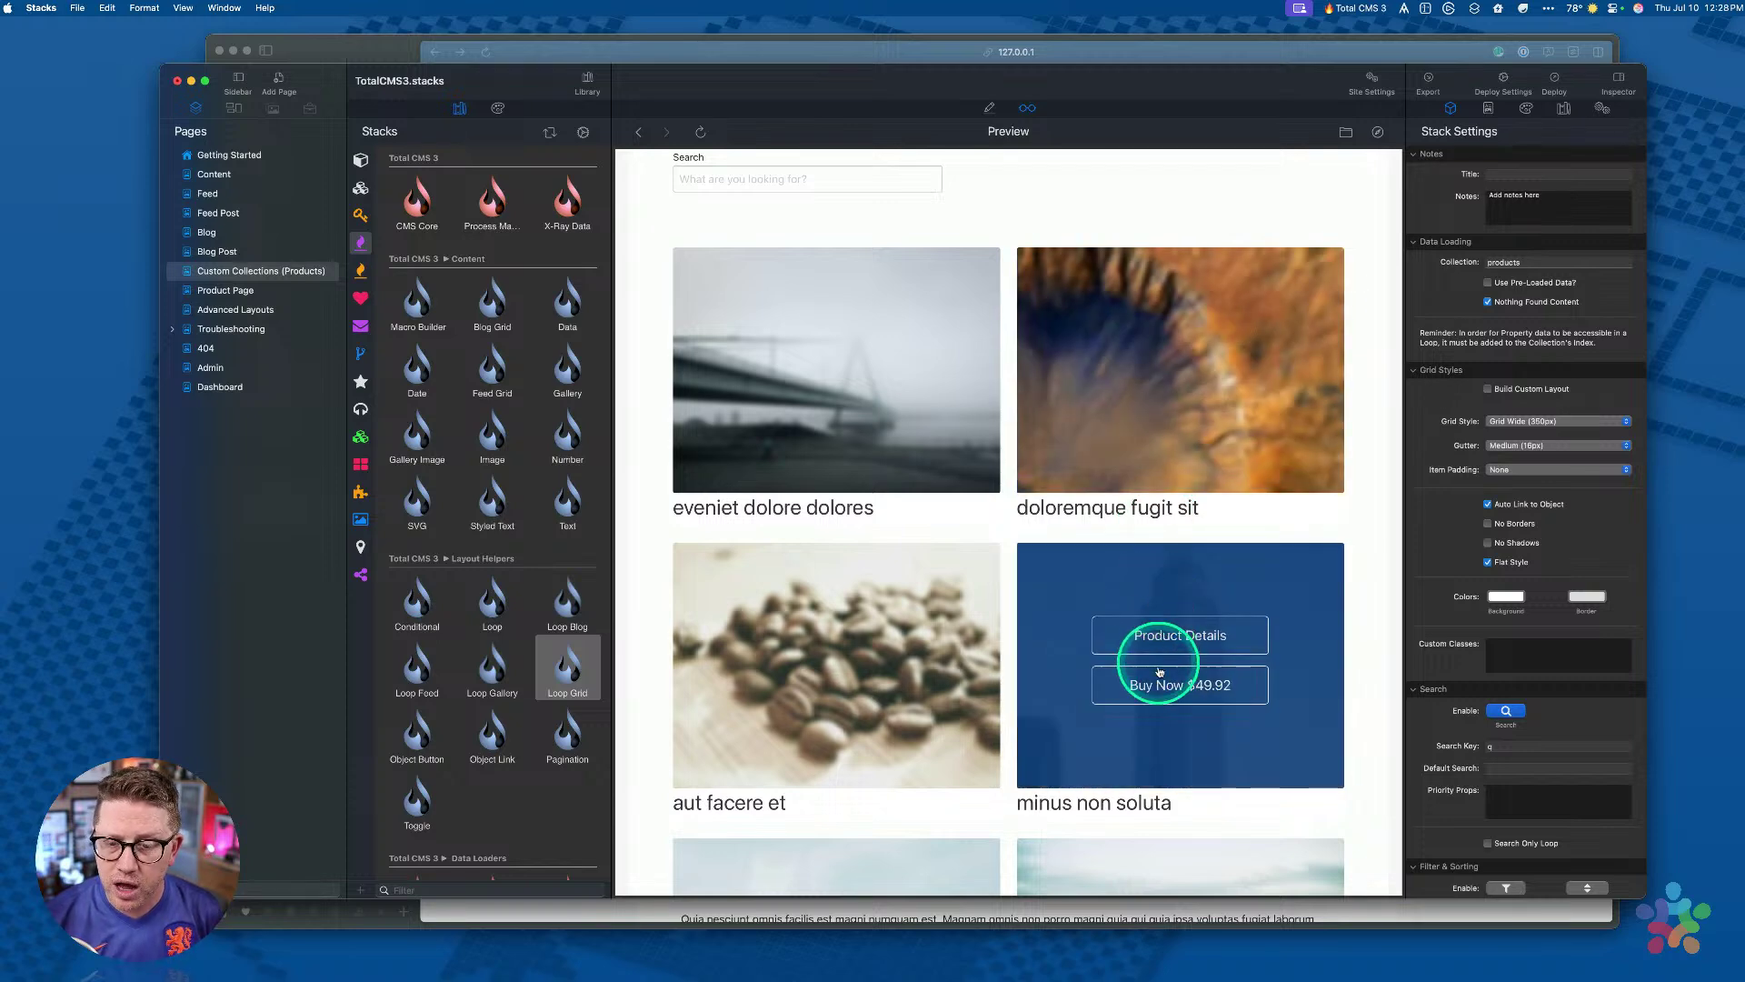
scroll(900, 681, down, 3)
scroll(900, 672, down, 2)
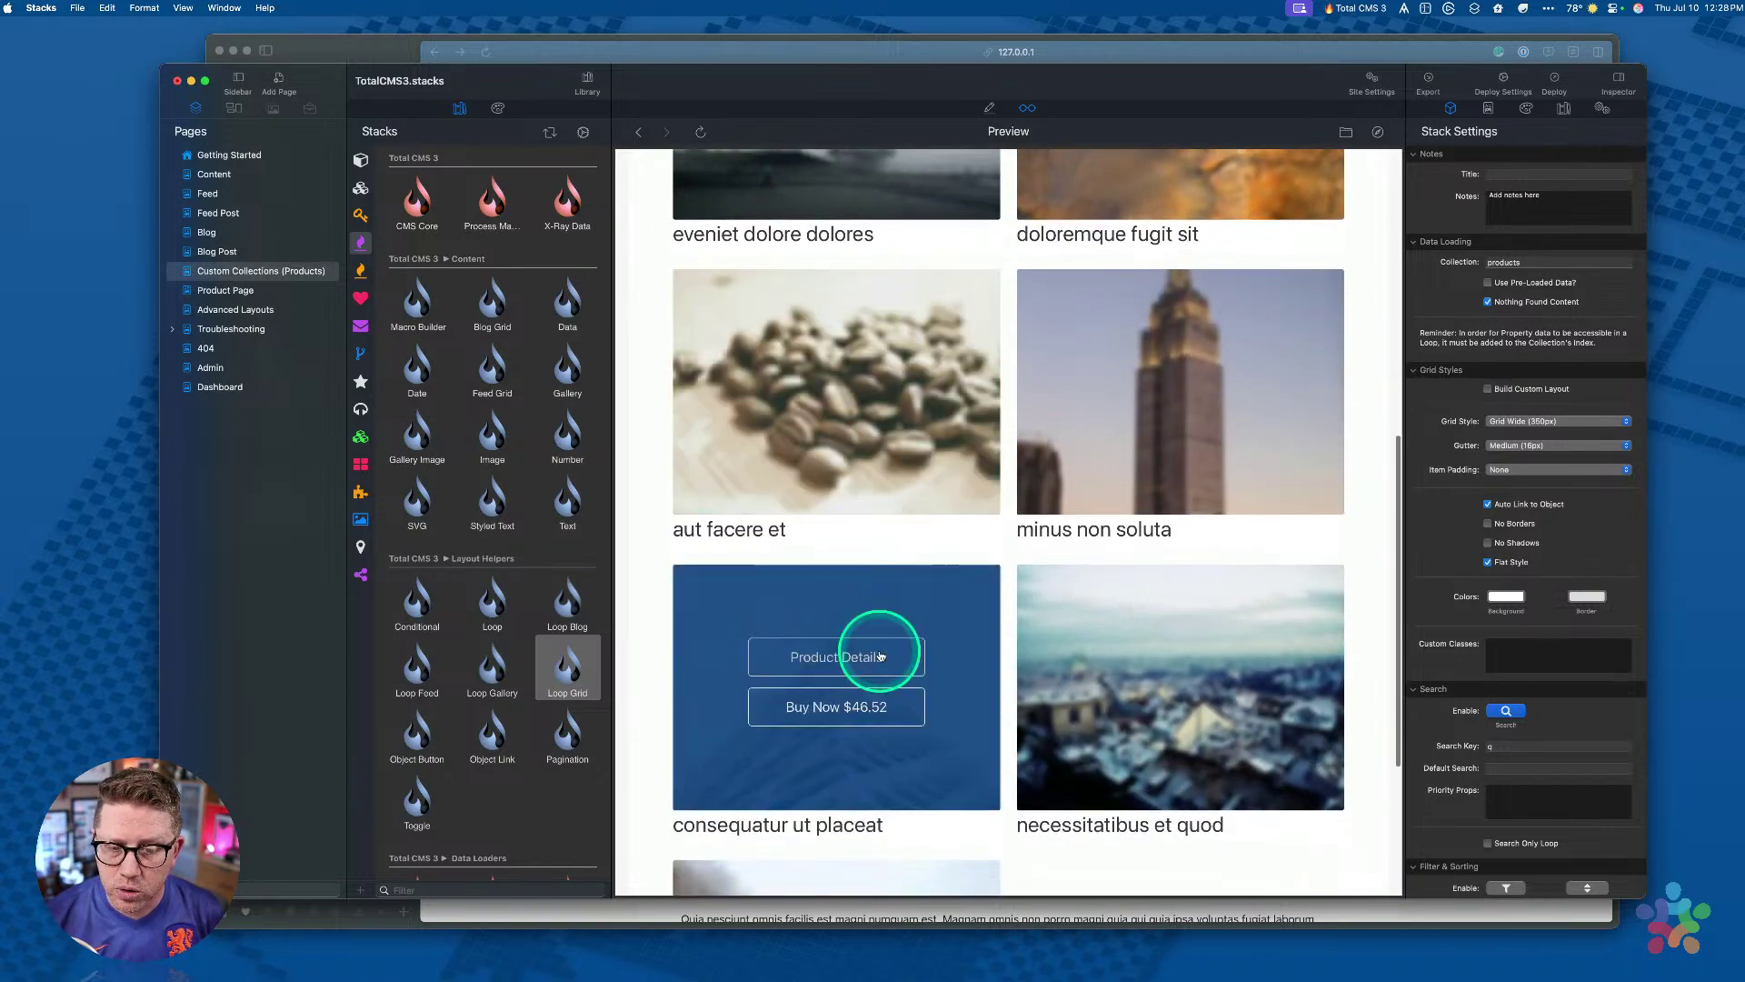
scroll(1145, 564, down, 1)
mouse_move(931, 765)
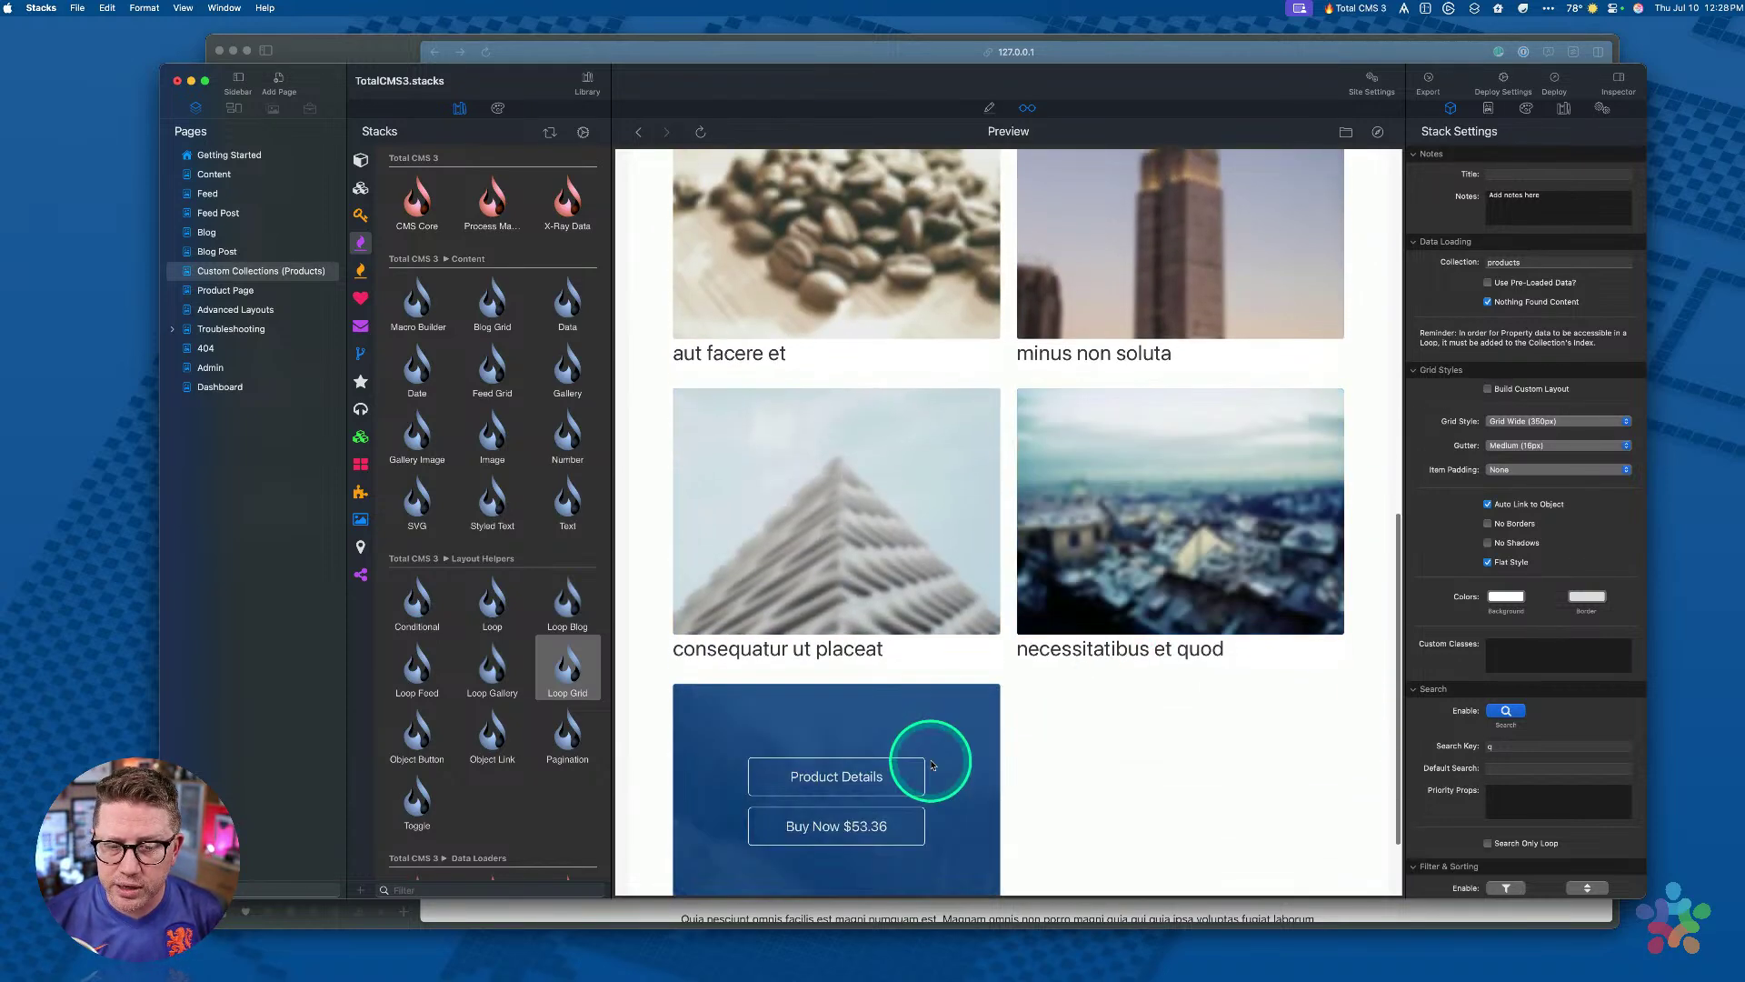
scroll(931, 765, down, 2)
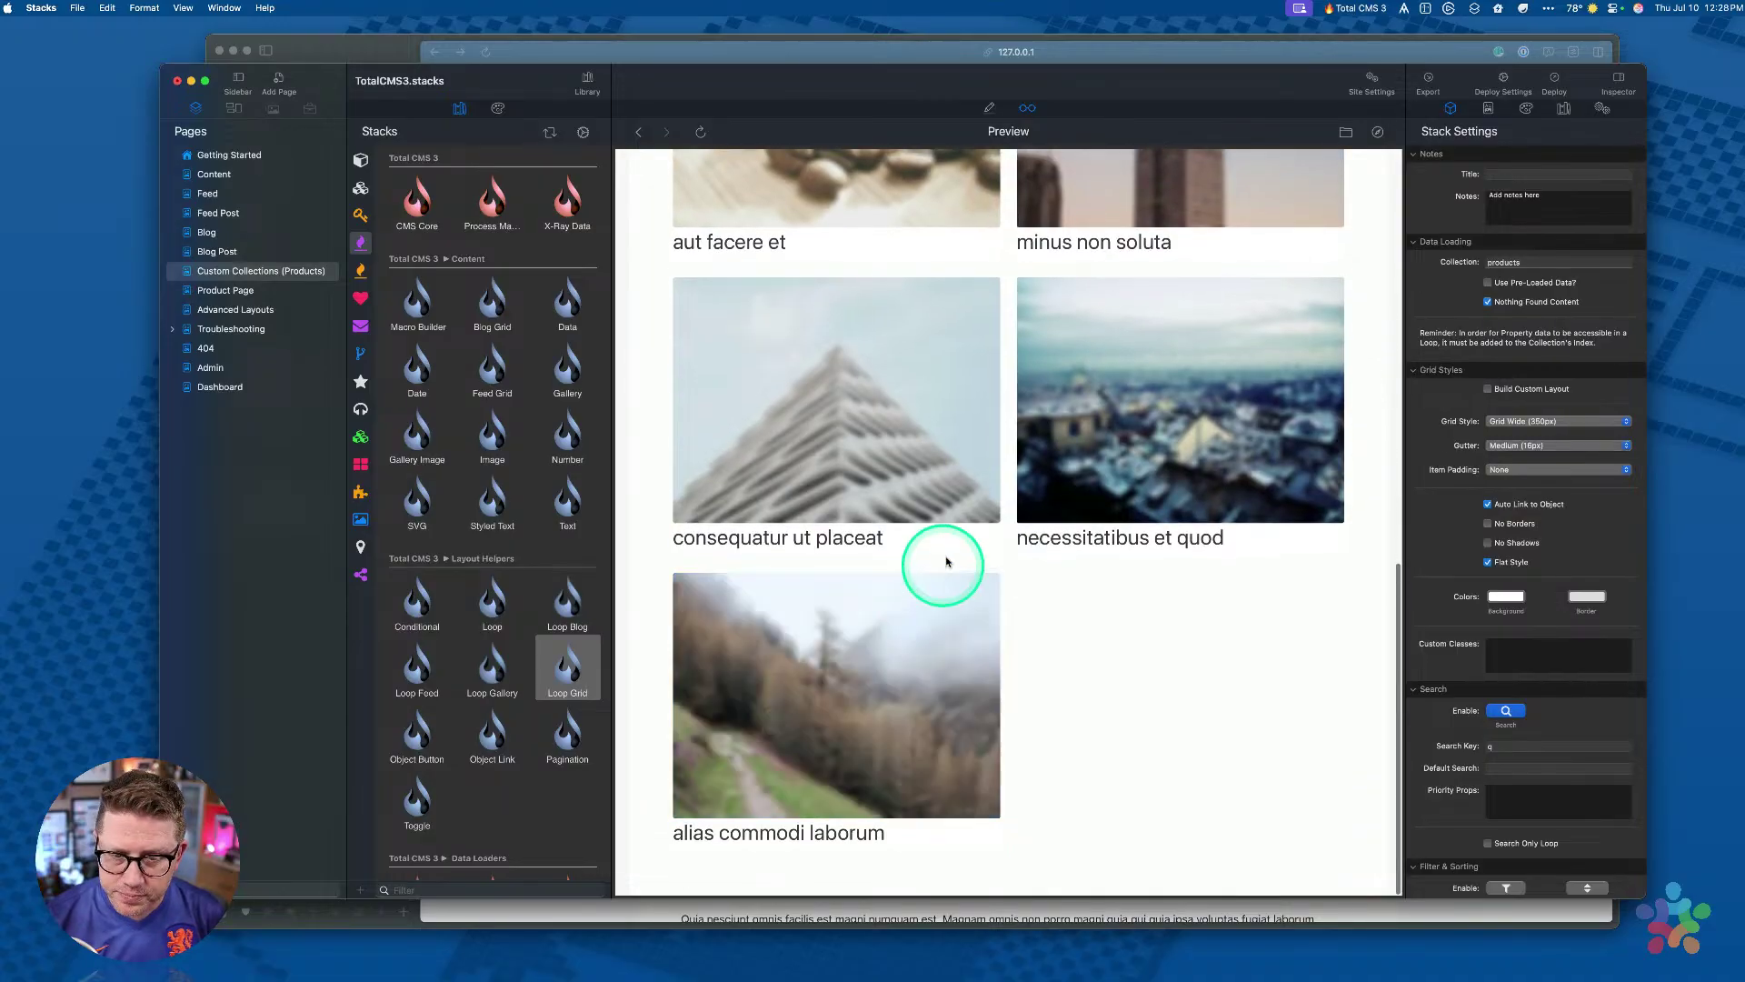
scroll(1072, 445, up, 8)
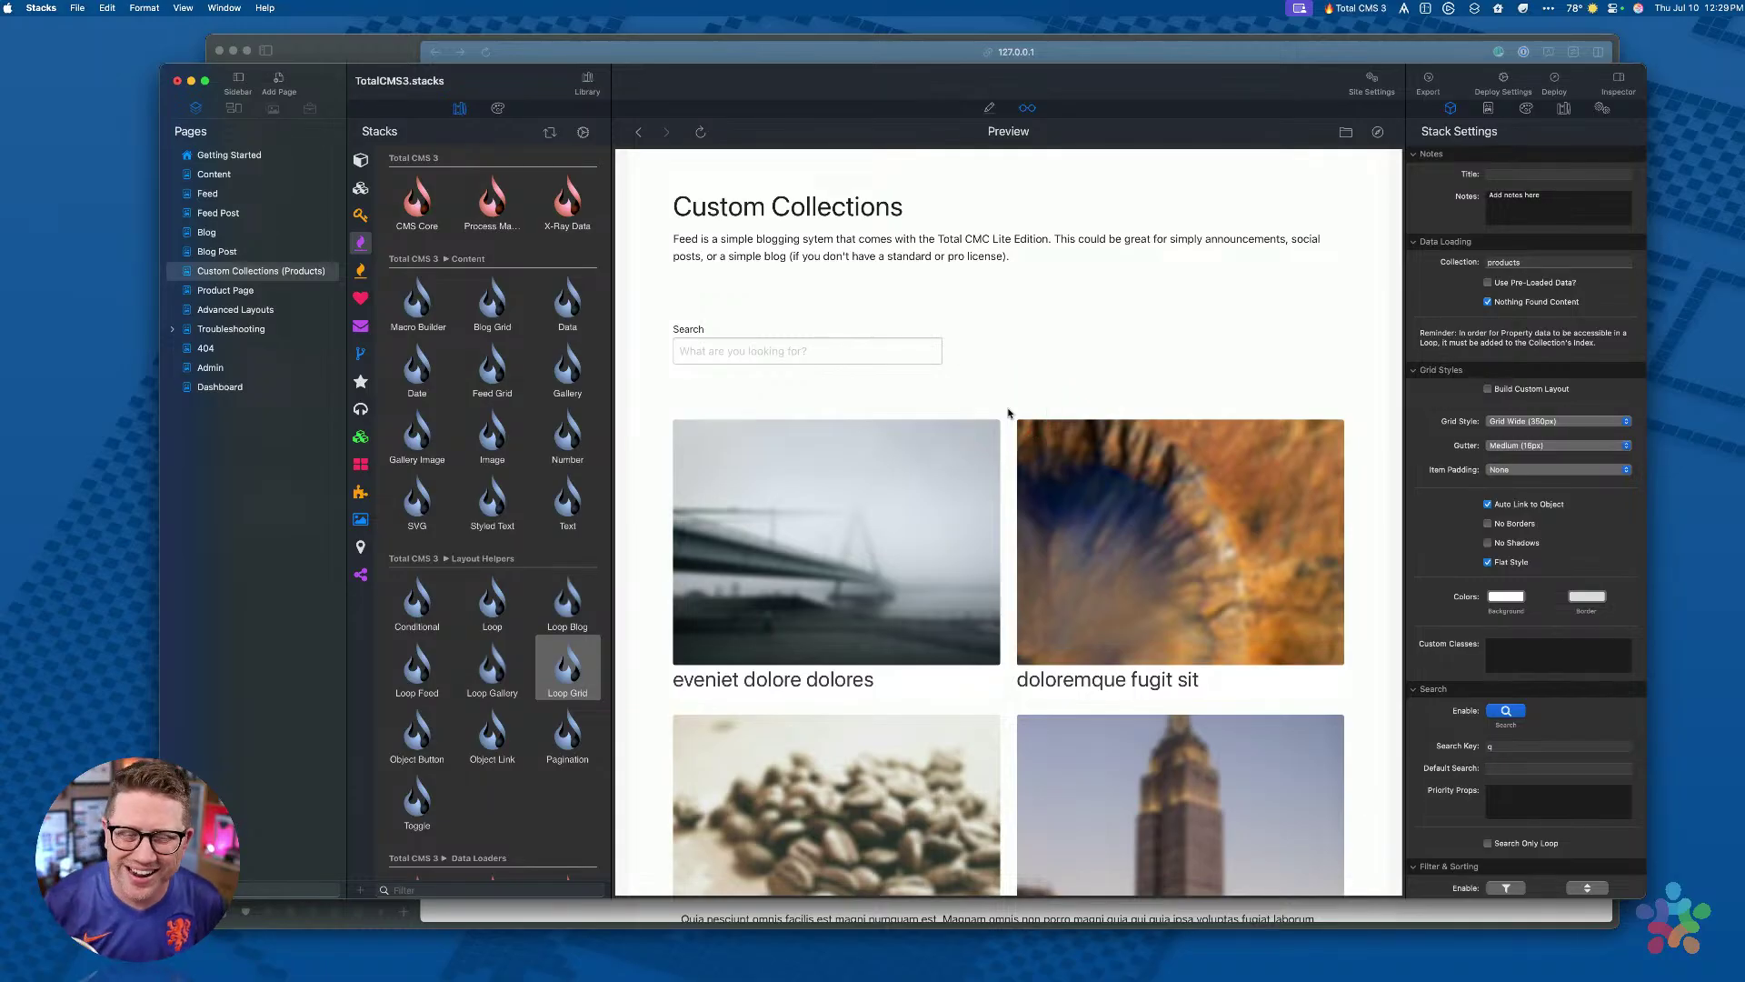
click(598, 661)
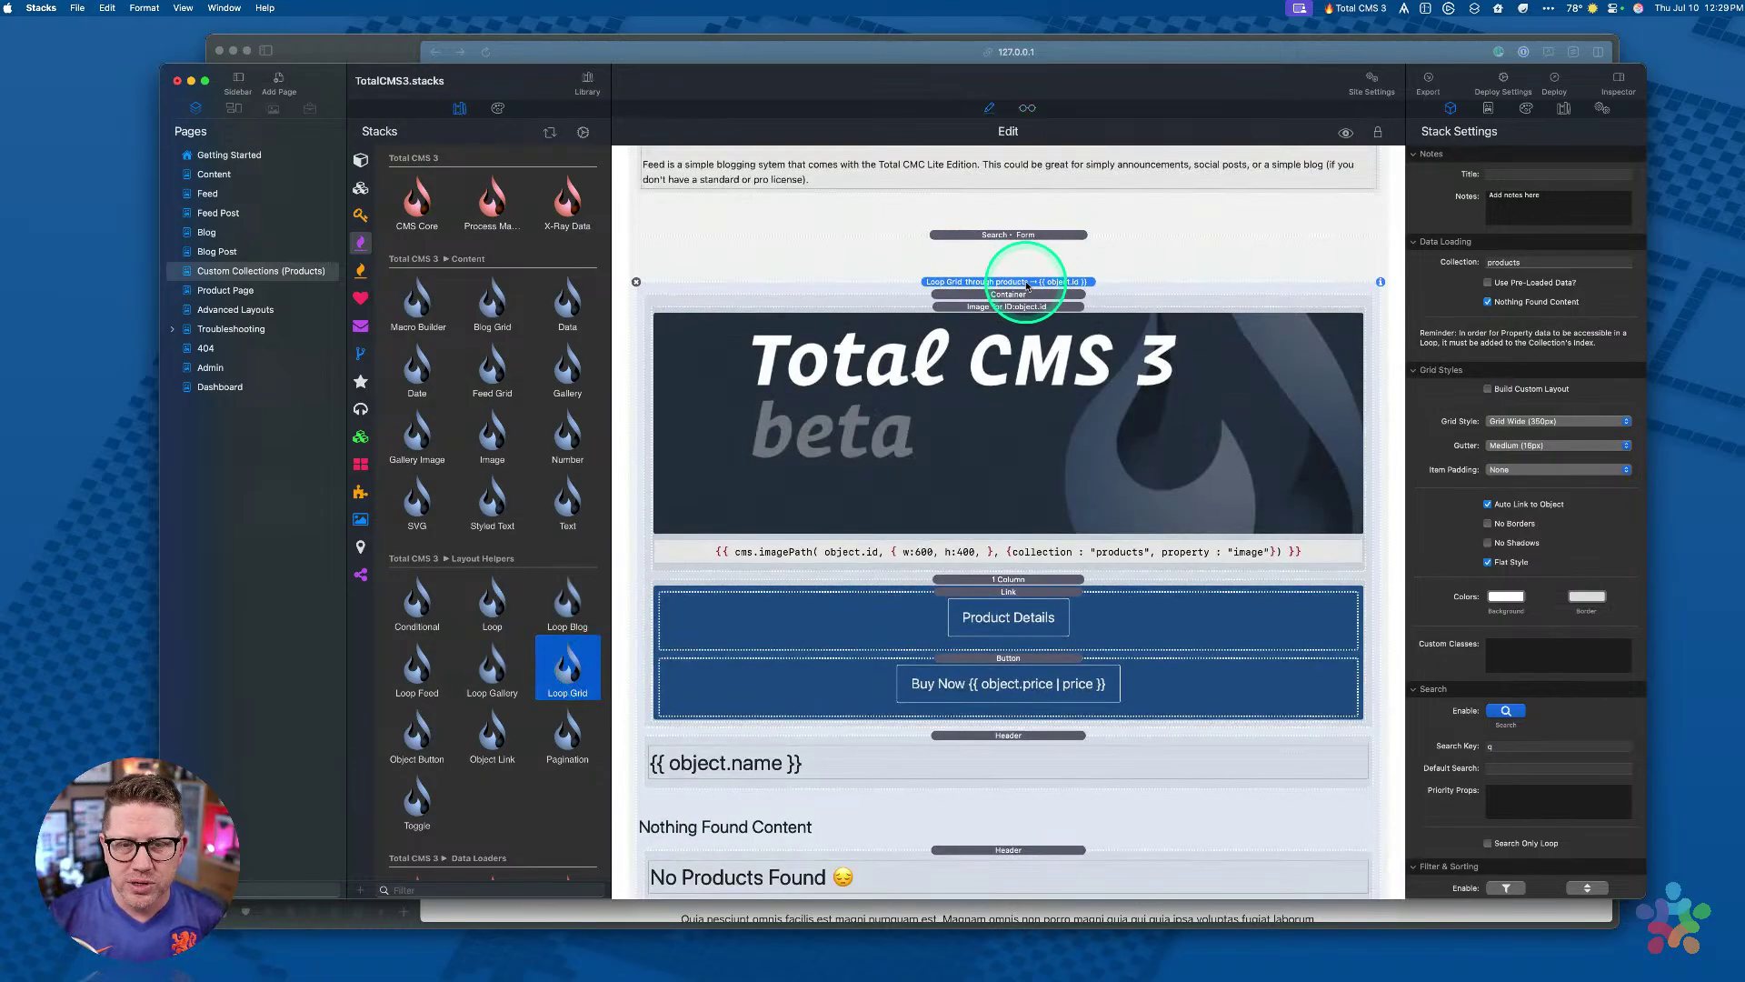
Step: Inspect the products Loop Grid's container, one-column card and data settings, then open Product Page
click(1026, 284)
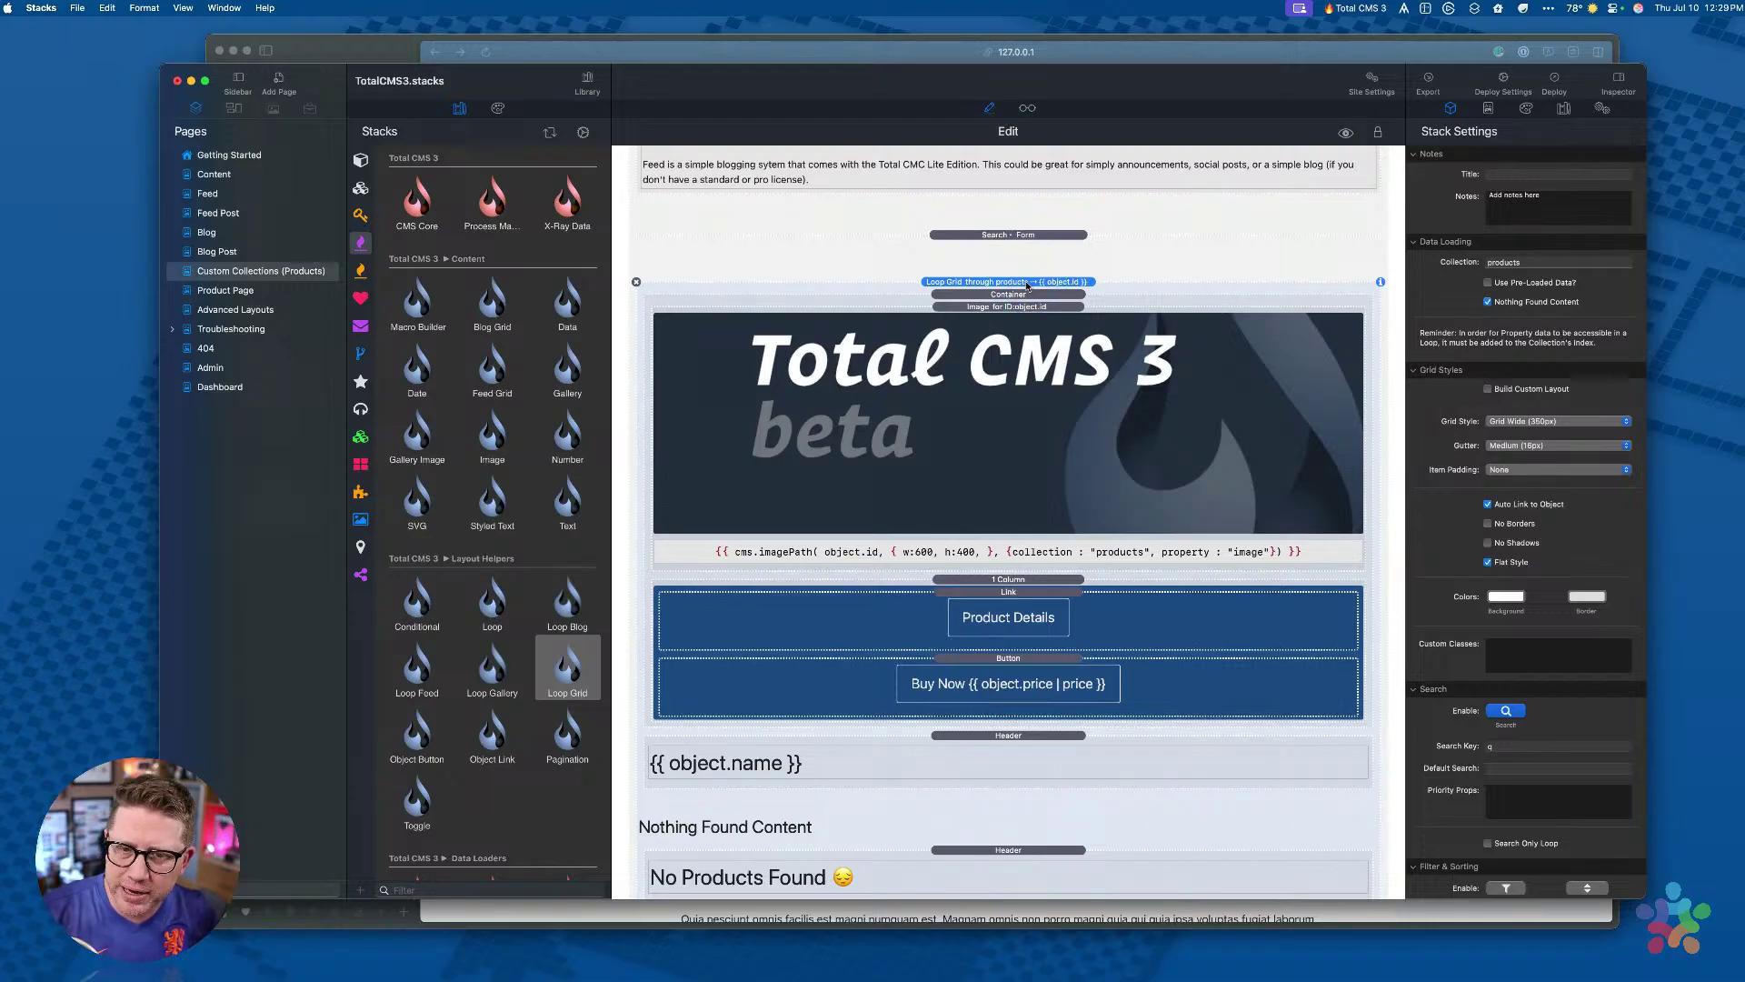
click(1023, 296)
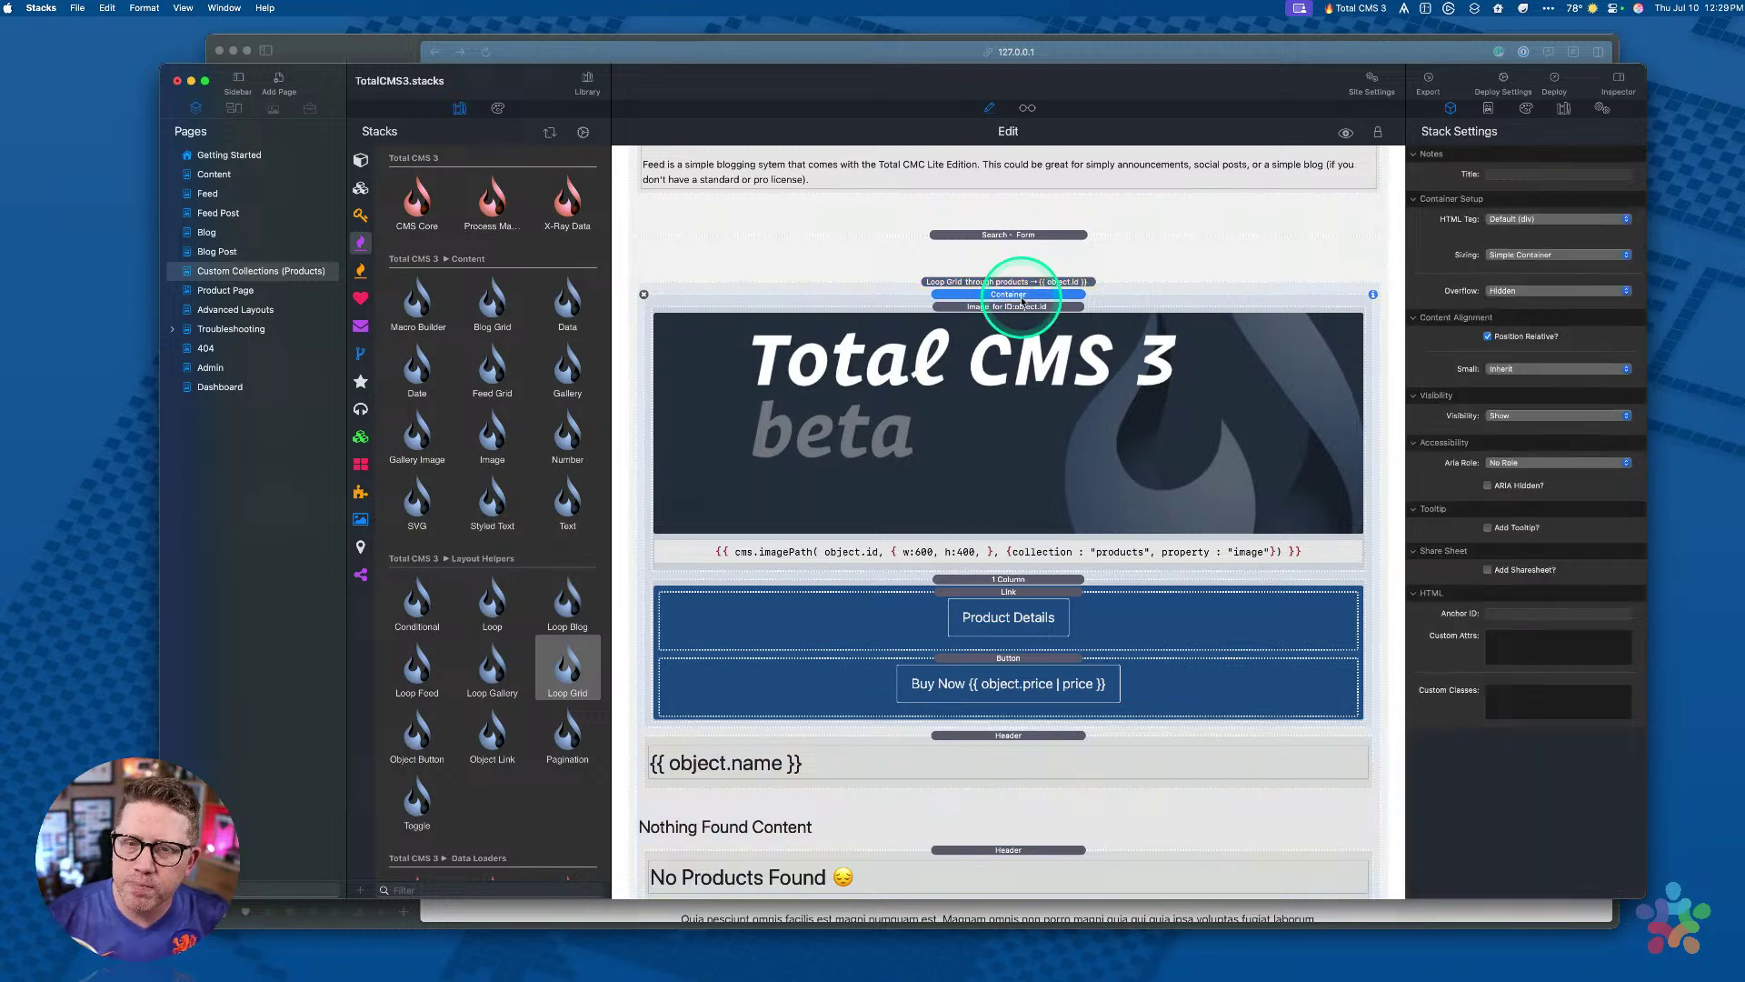
click(970, 582)
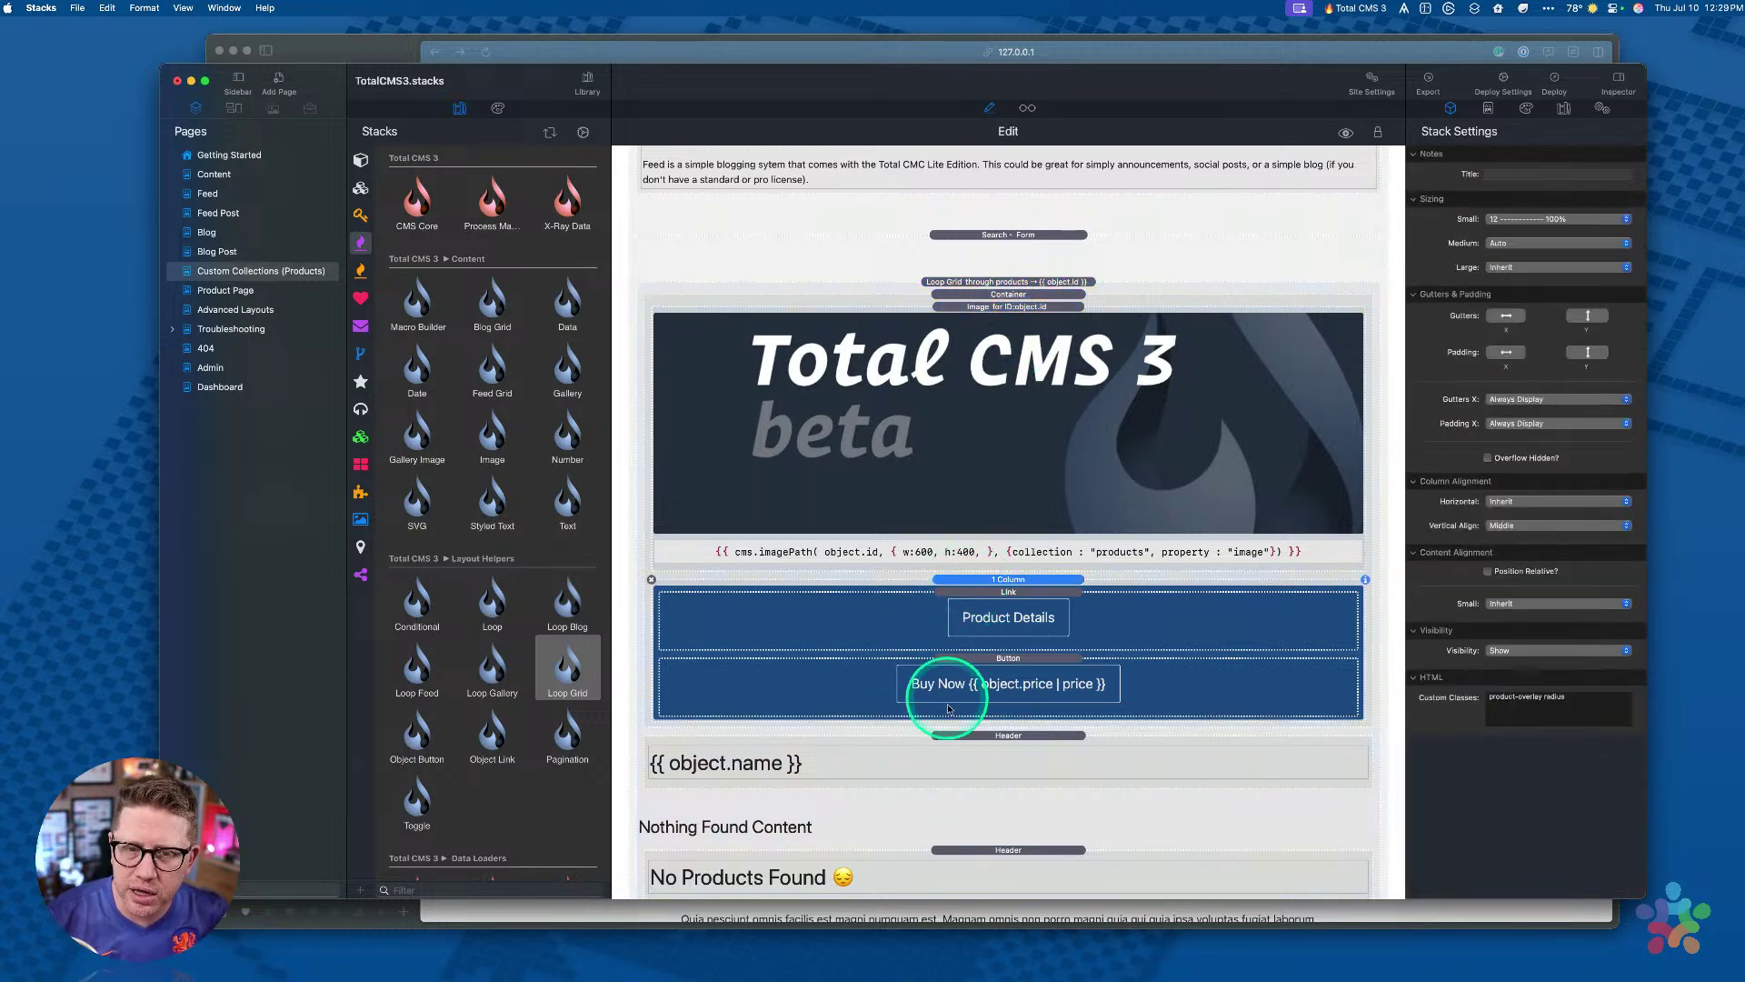
scroll(1008, 643, down, 2)
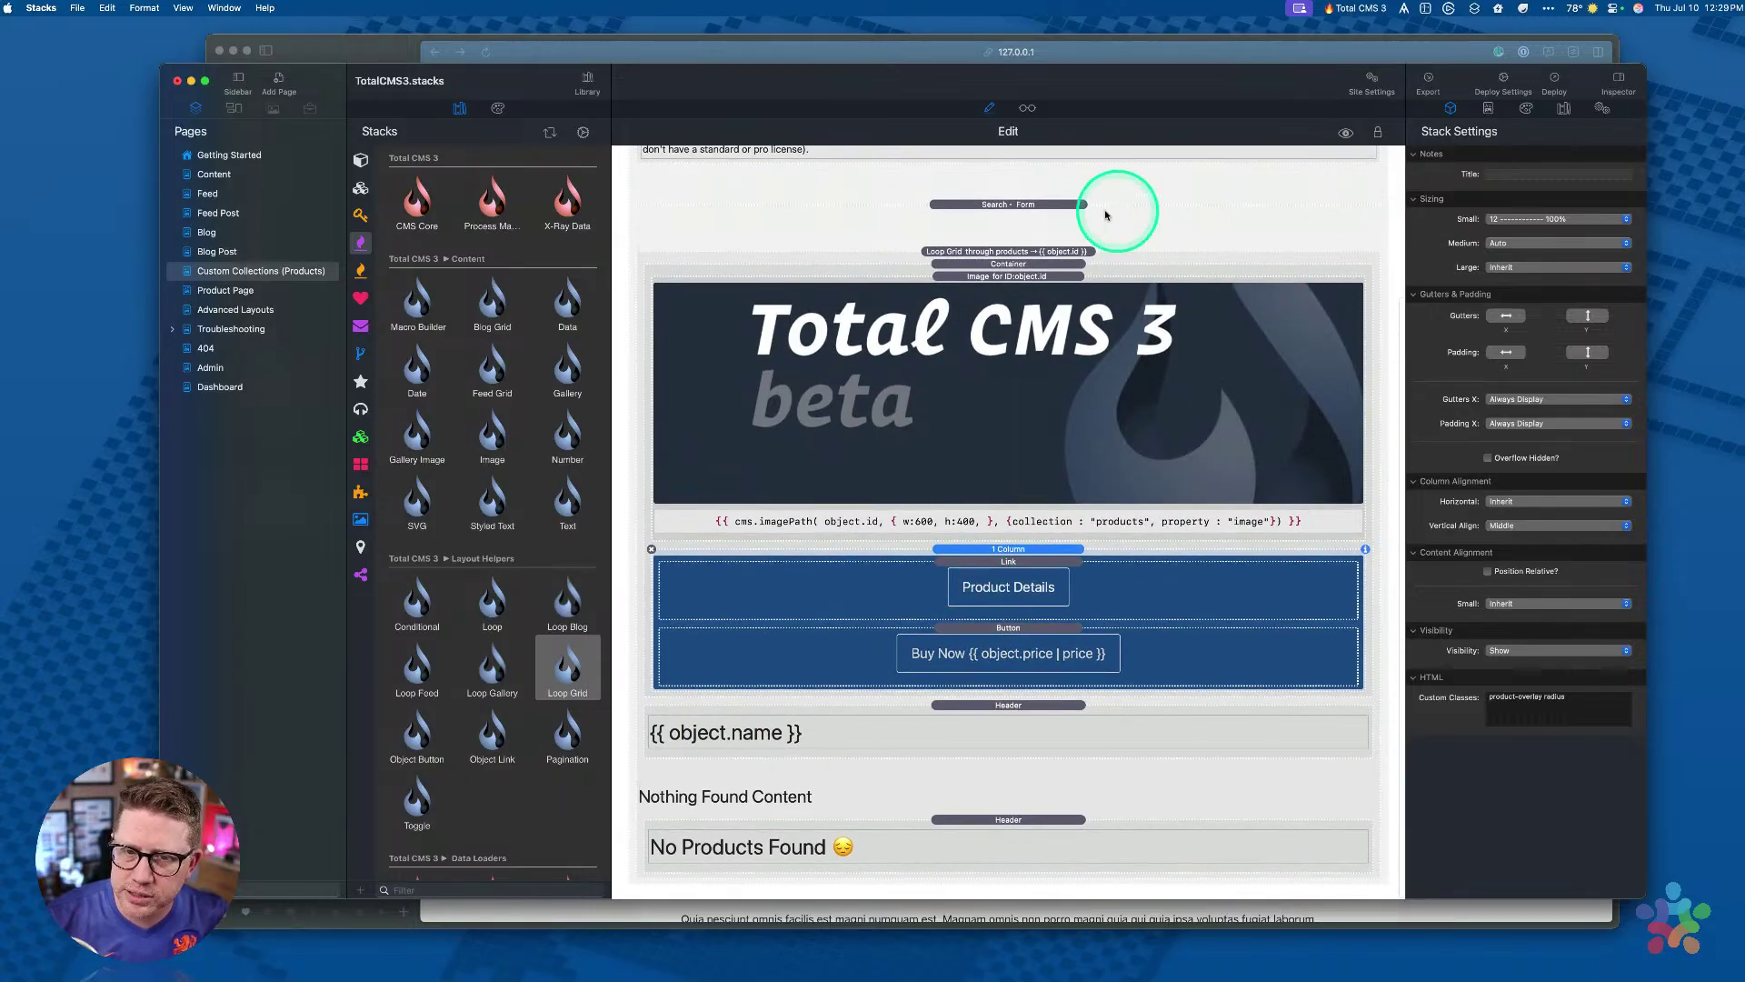
click(968, 253)
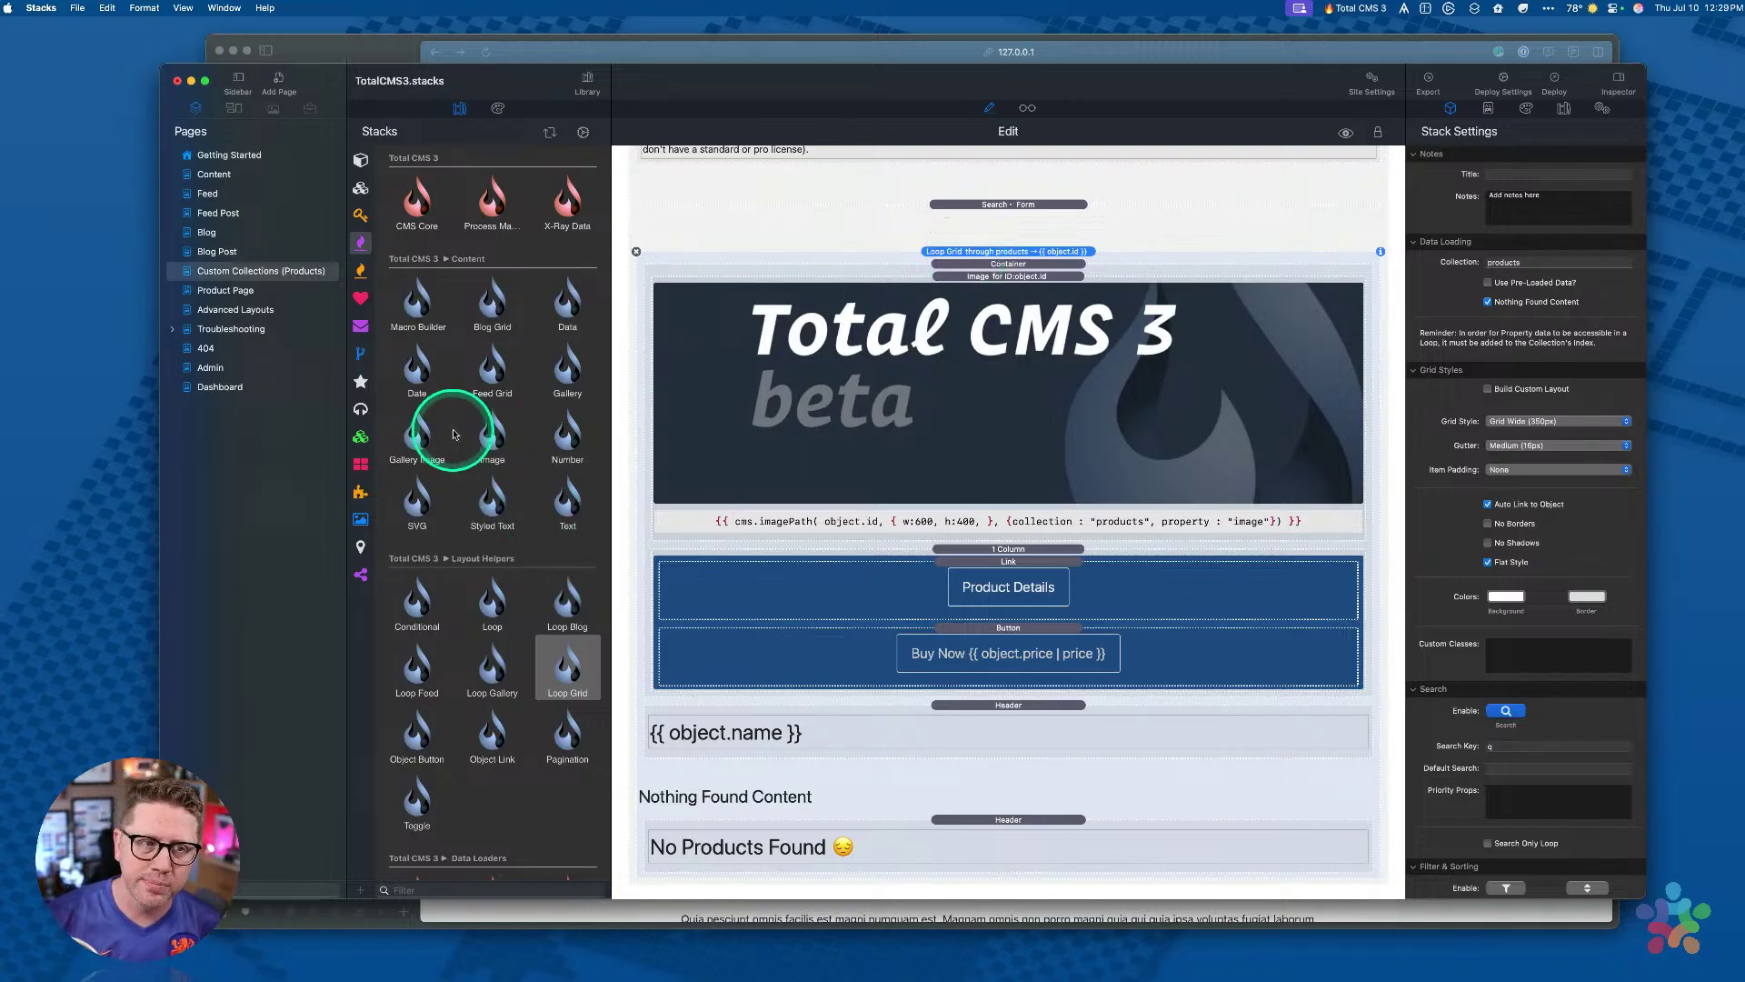
click(218, 289)
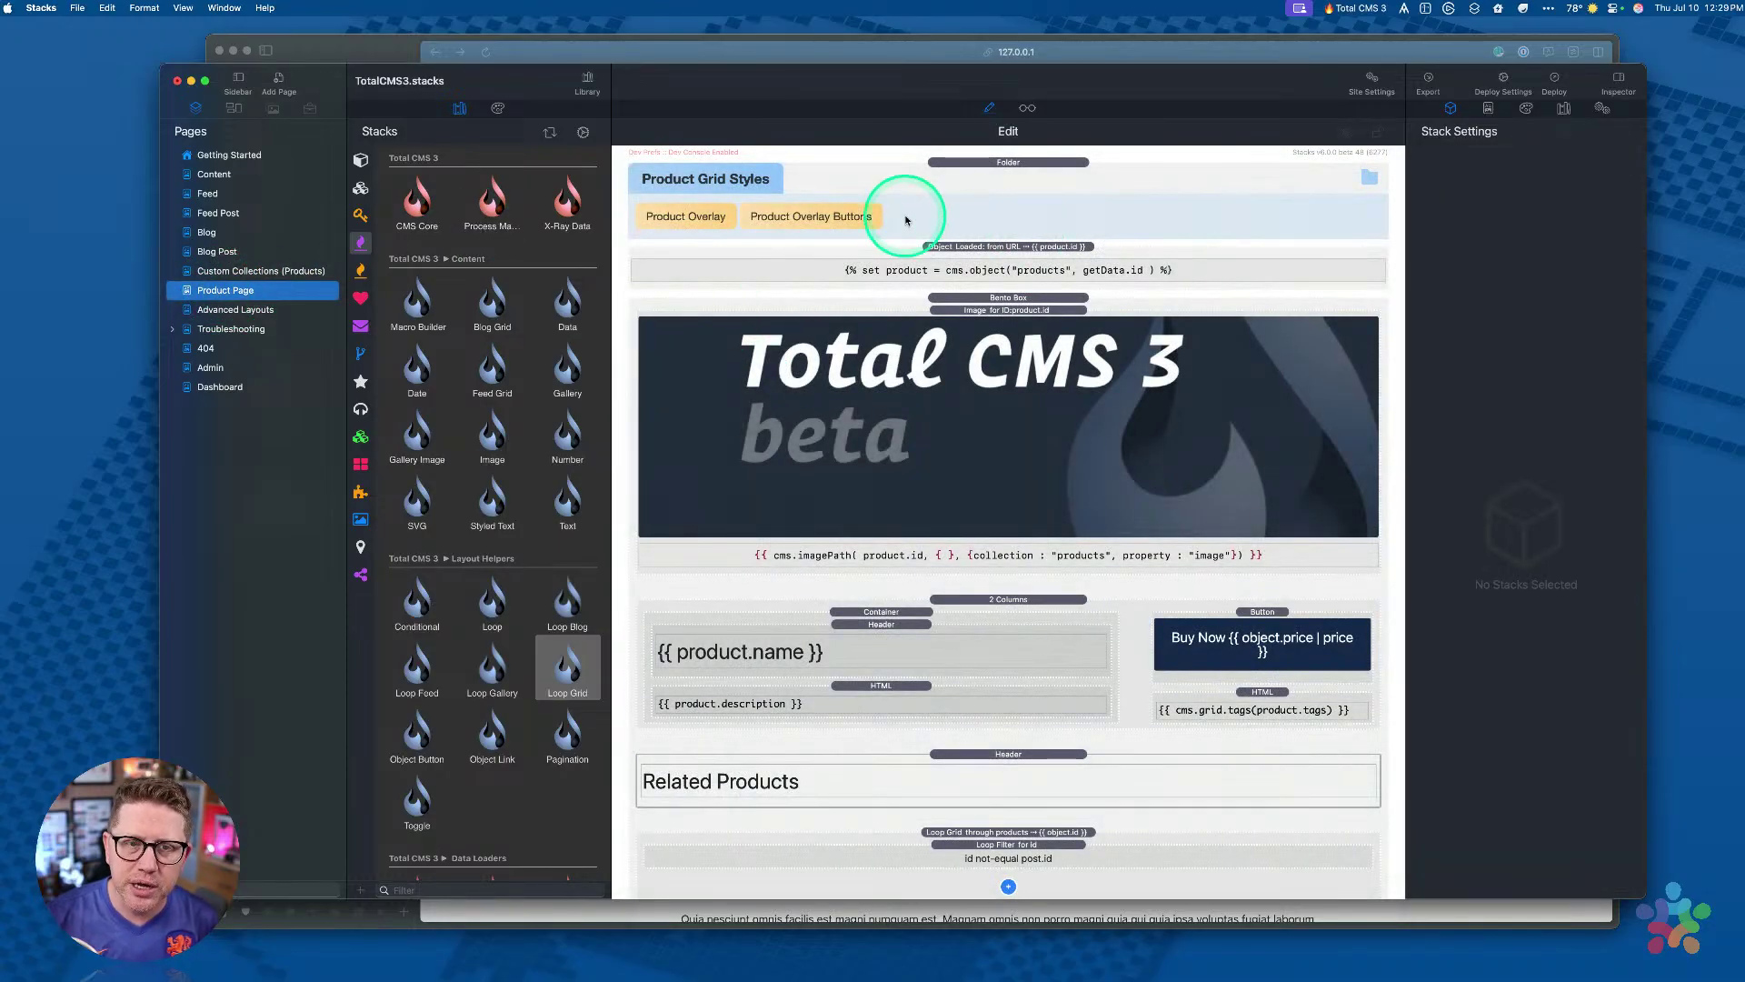
Step: Check the URL-based product loader, preview the product page and open a related product's details
click(969, 248)
key(super+r)
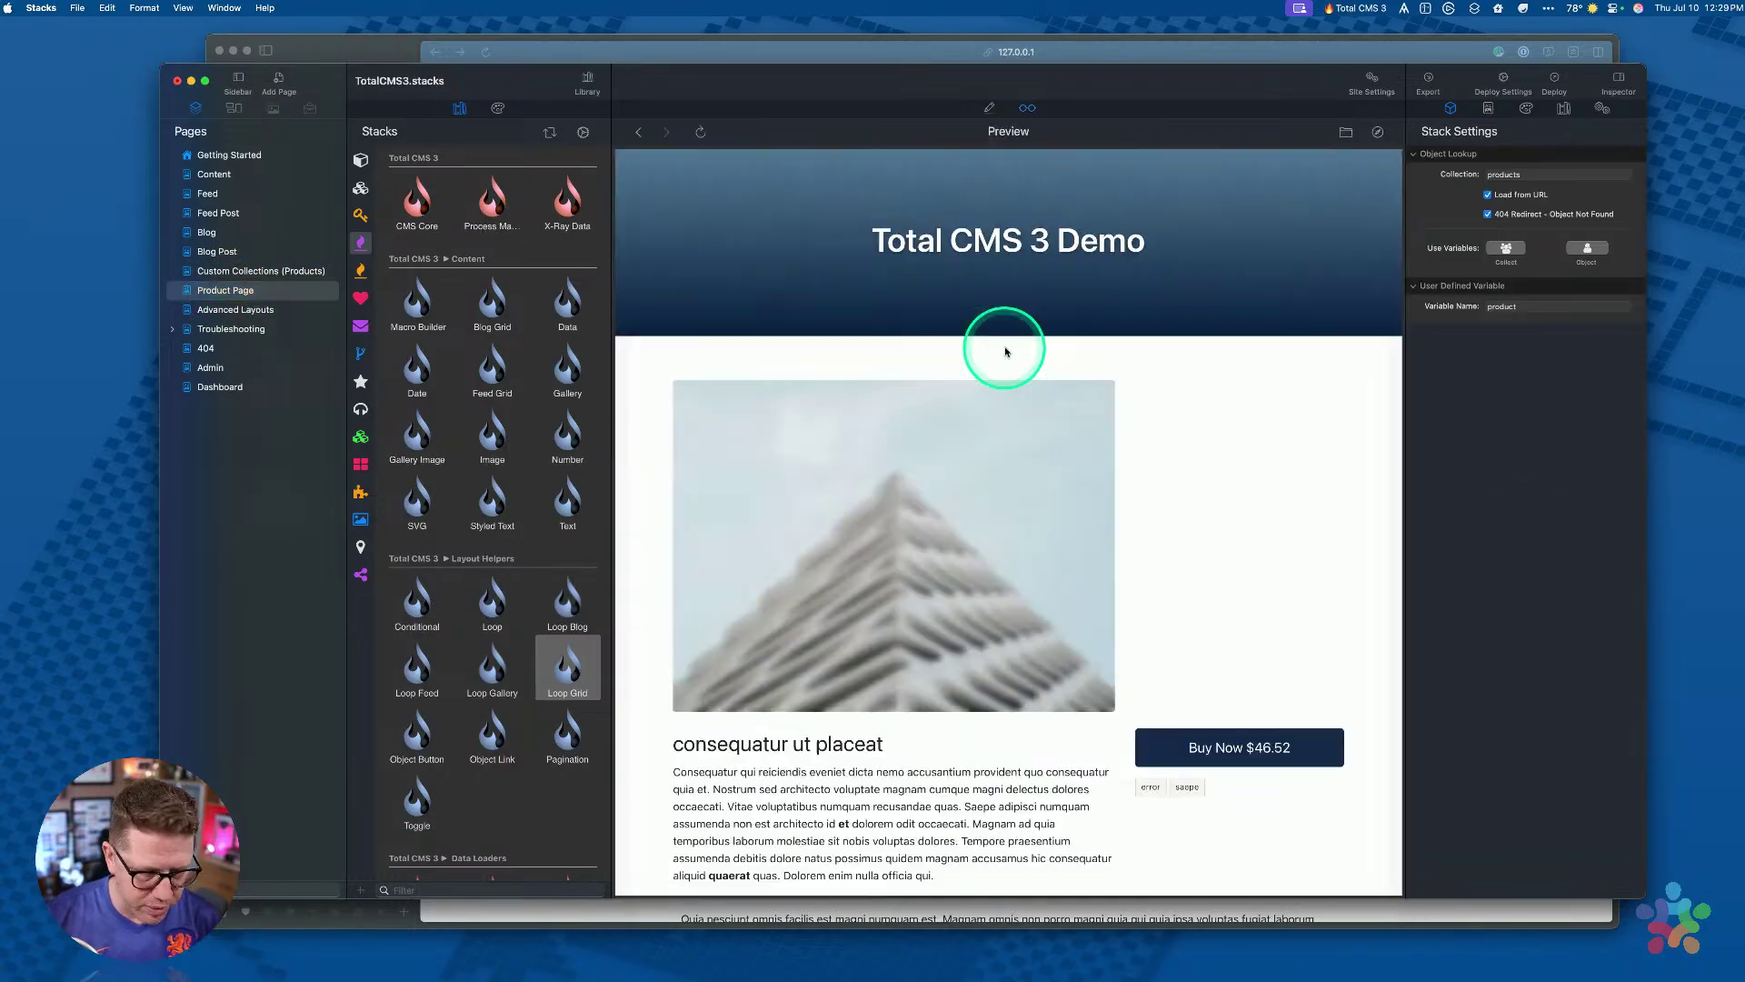
scroll(1023, 345, down, 6)
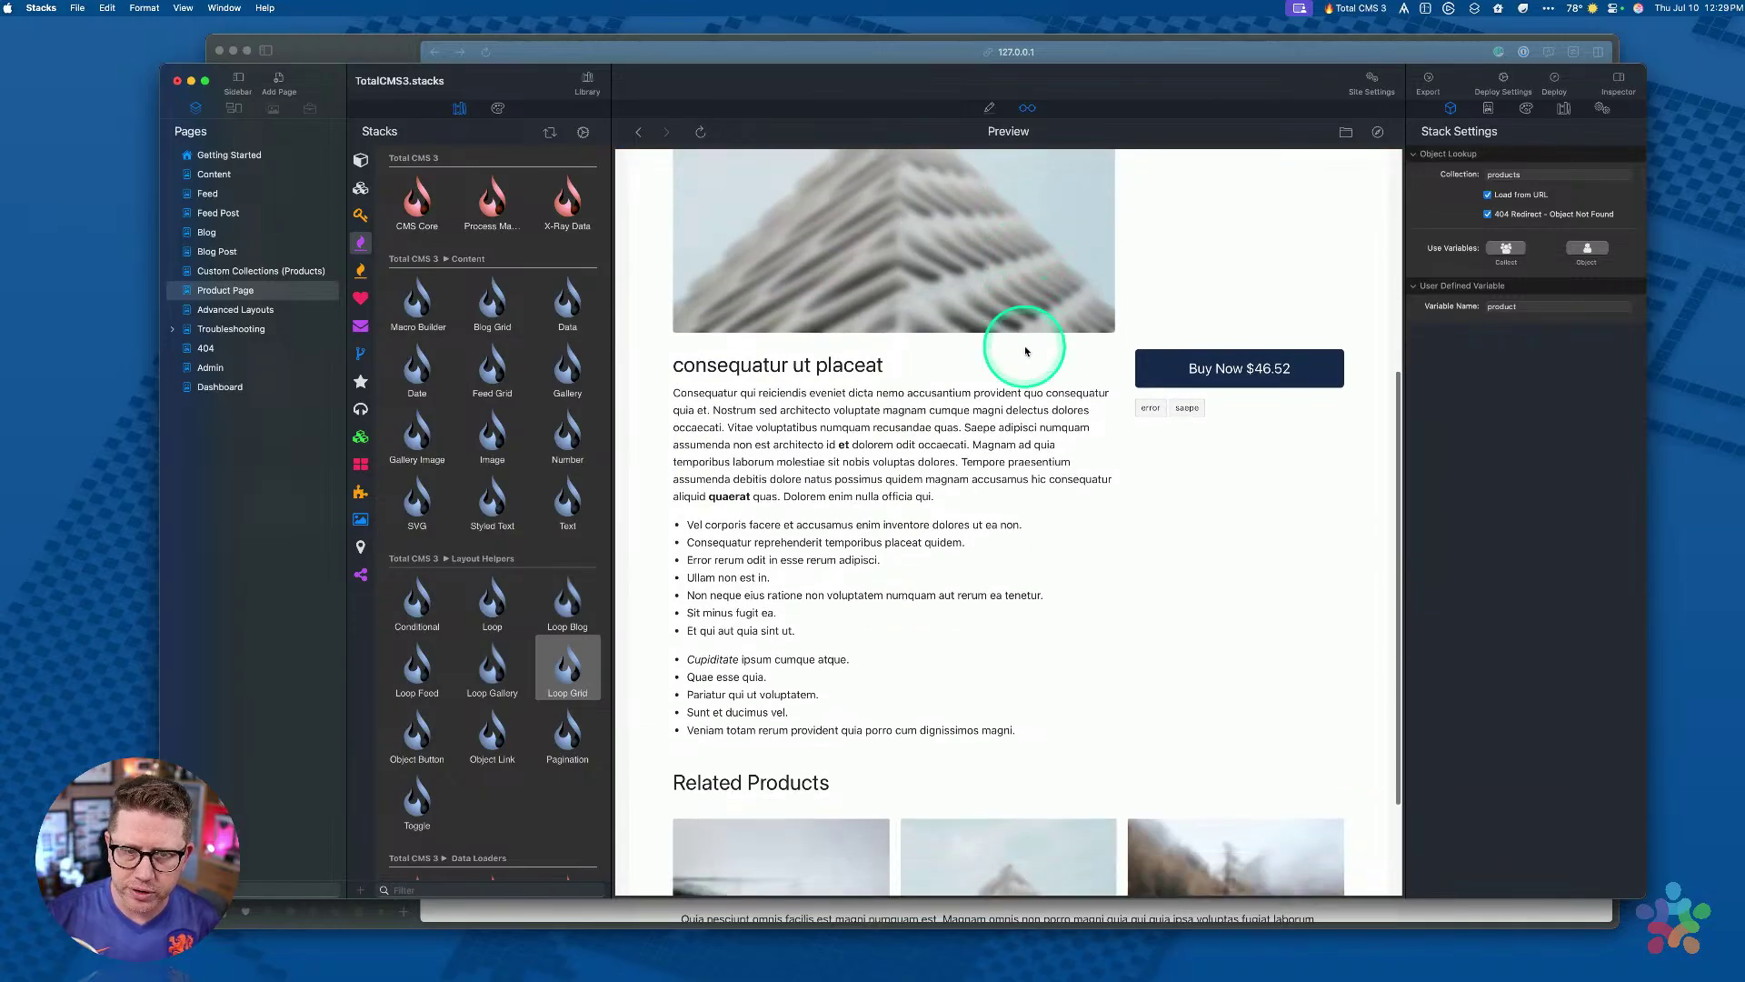
scroll(1026, 349, down, 5)
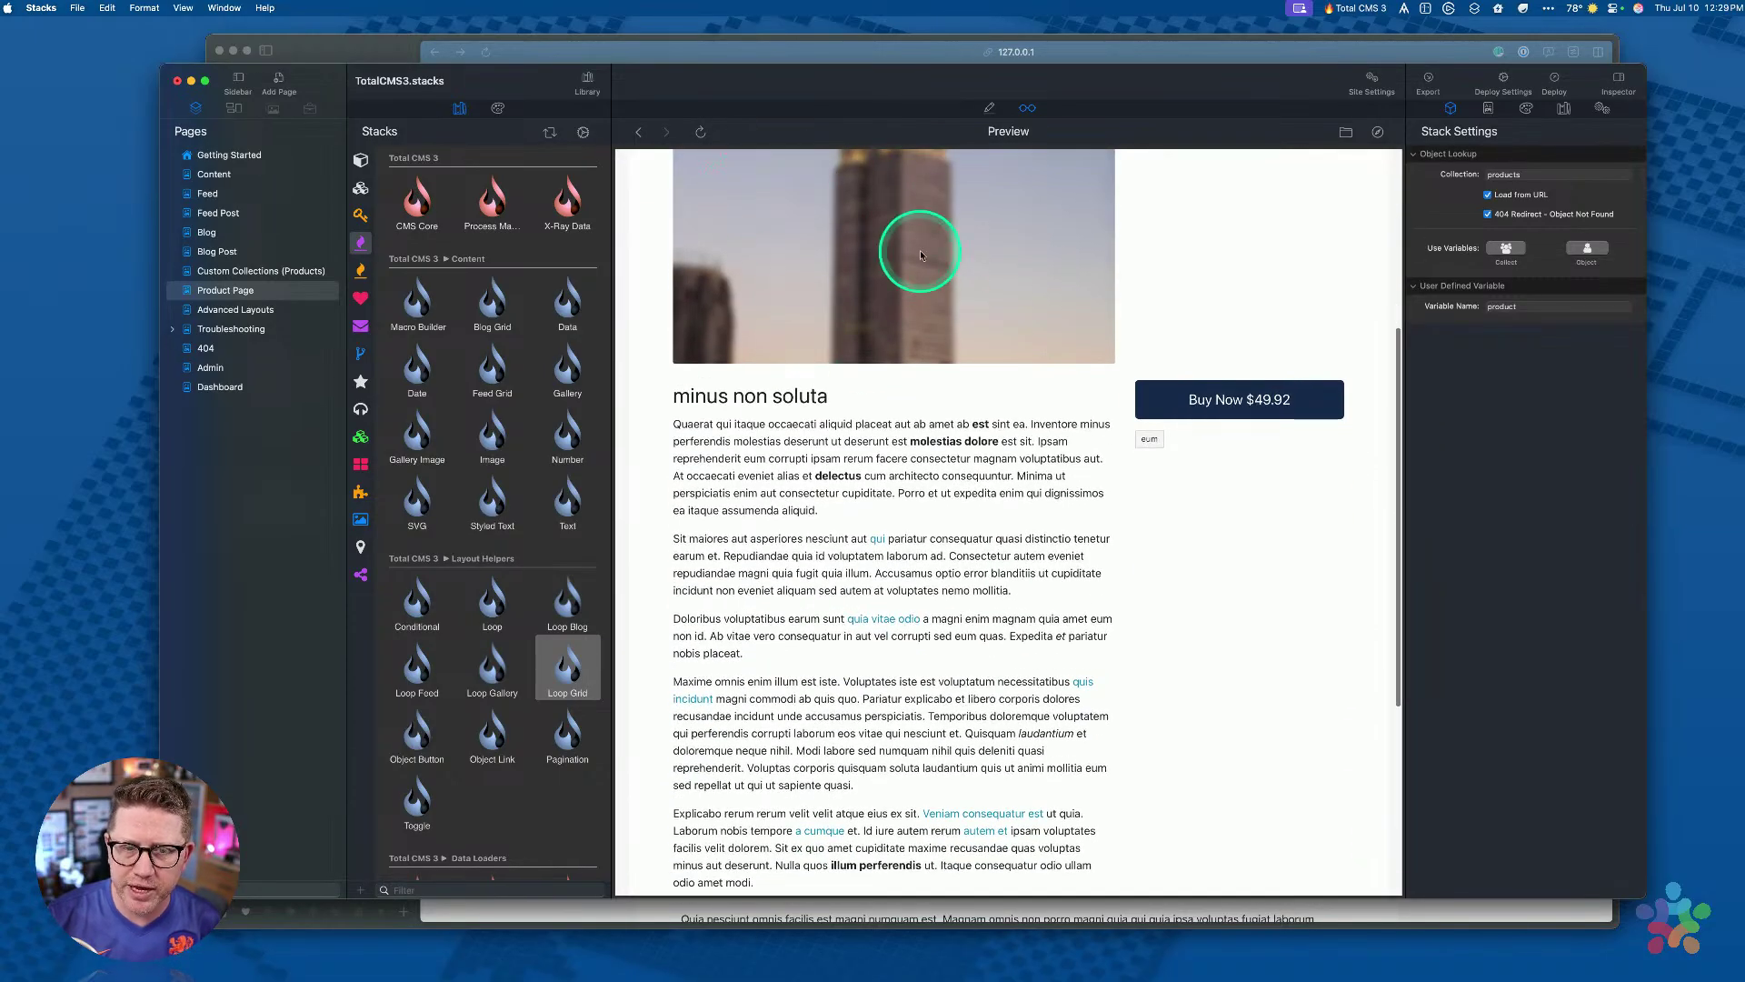
scroll(860, 266, down, 3)
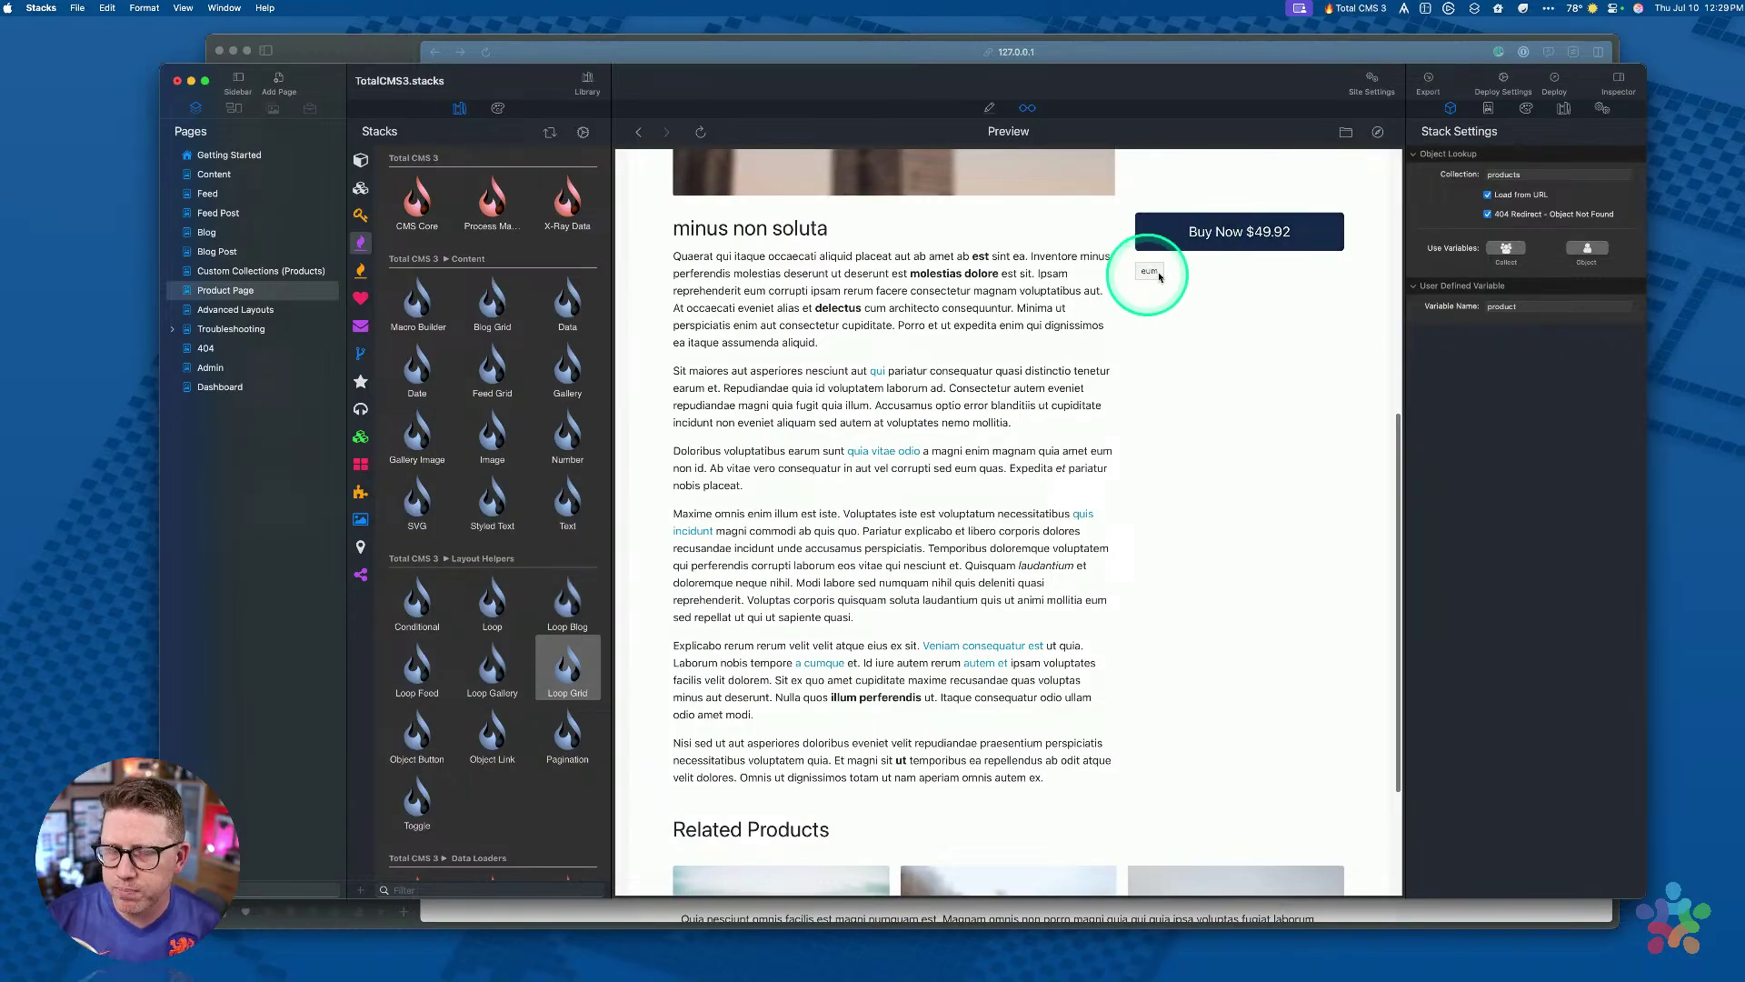
scroll(1203, 273, down, 2)
scroll(1203, 270, down, 4)
mouse_move(1033, 733)
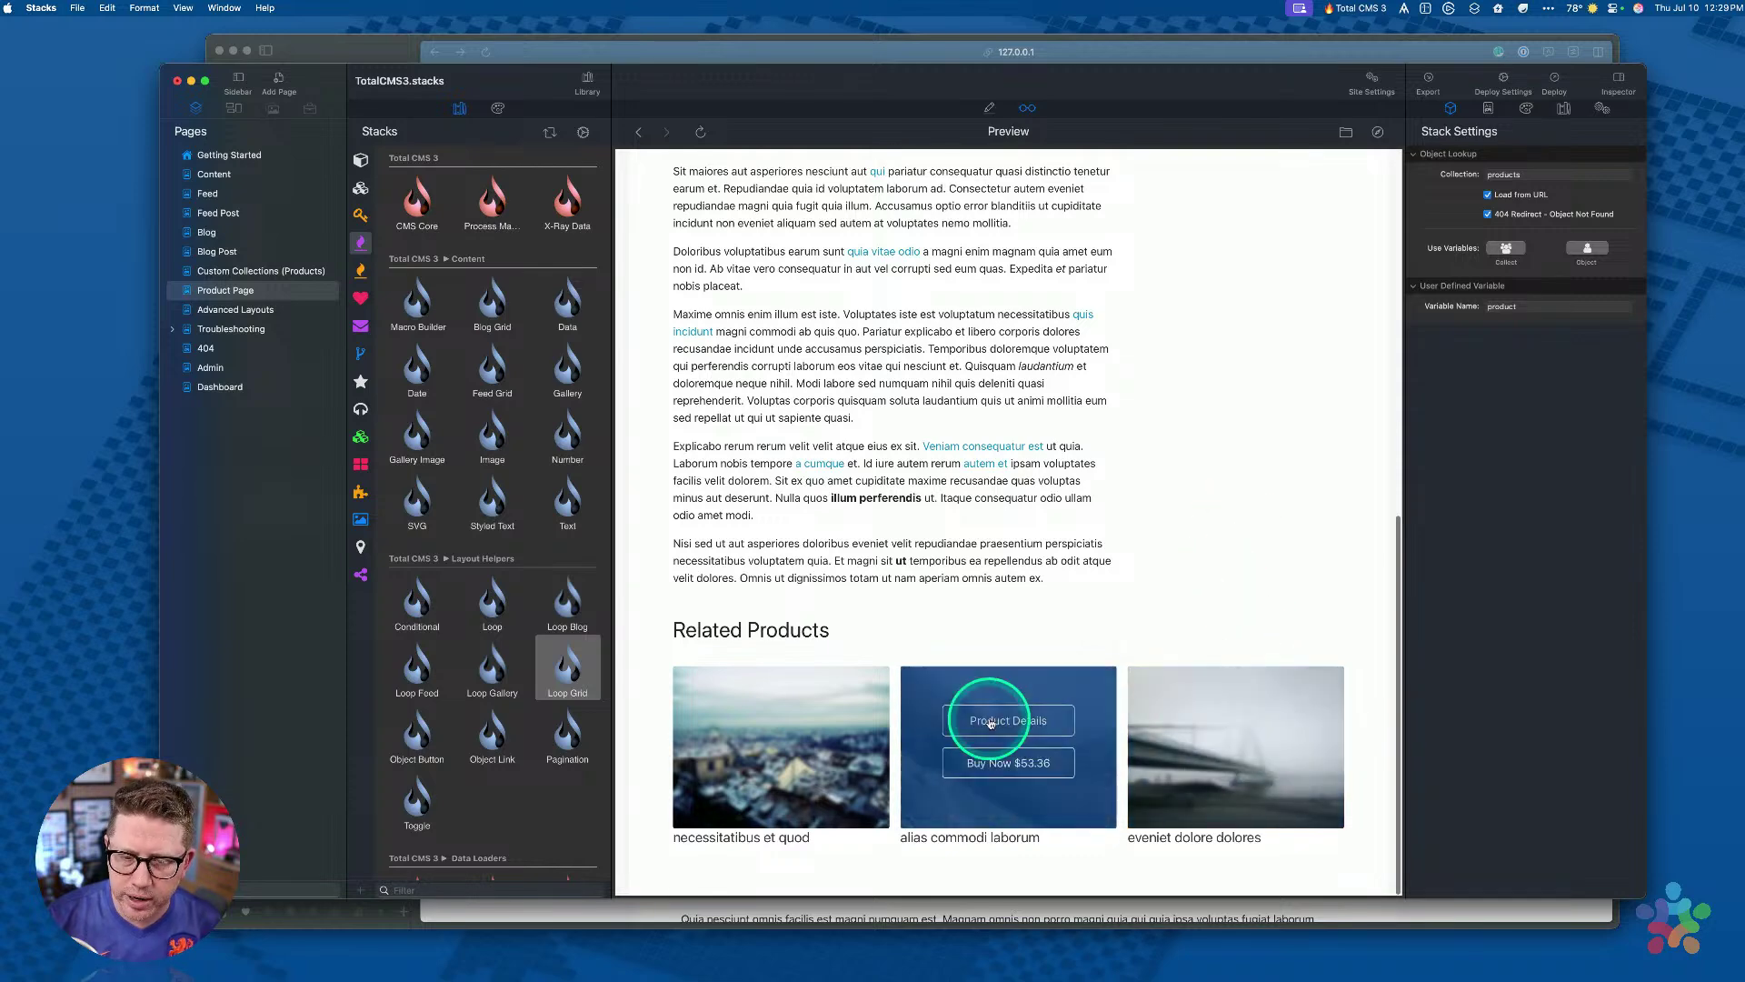
click(745, 720)
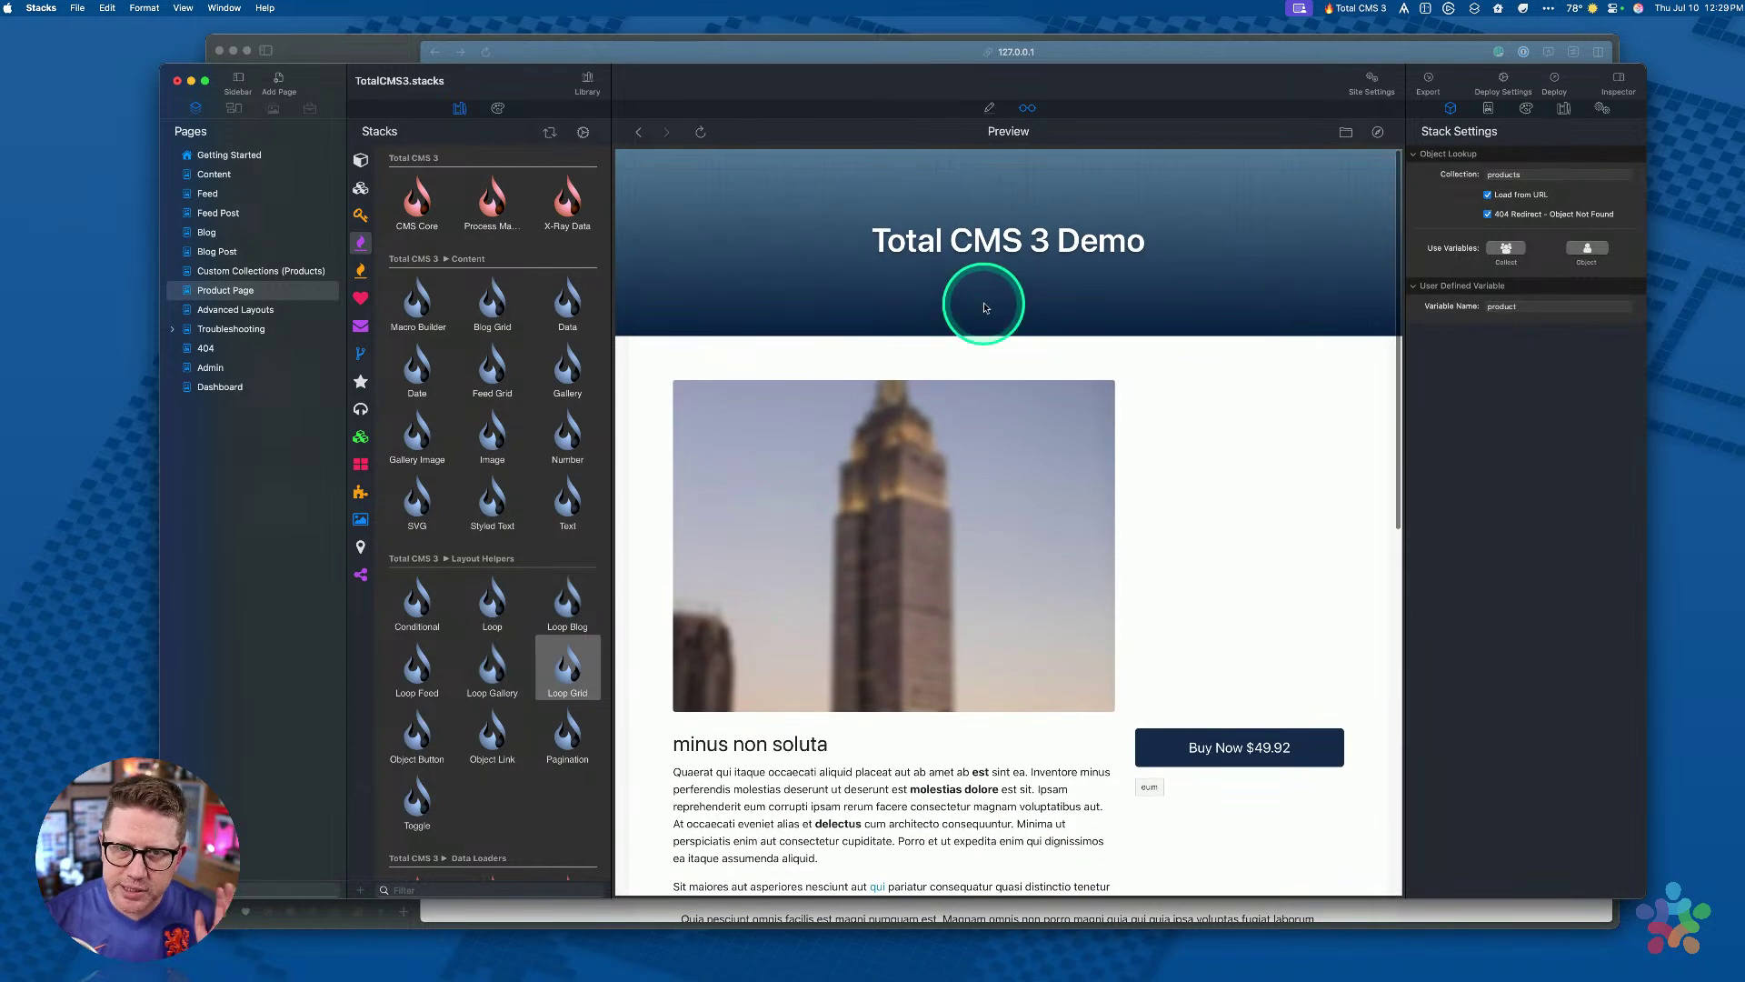
Step: Back in Edit mode, inspect the product name header and object lookup stacks, then open Advanced Layouts
click(912, 331)
key(super+r)
scroll(909, 330, down, 4)
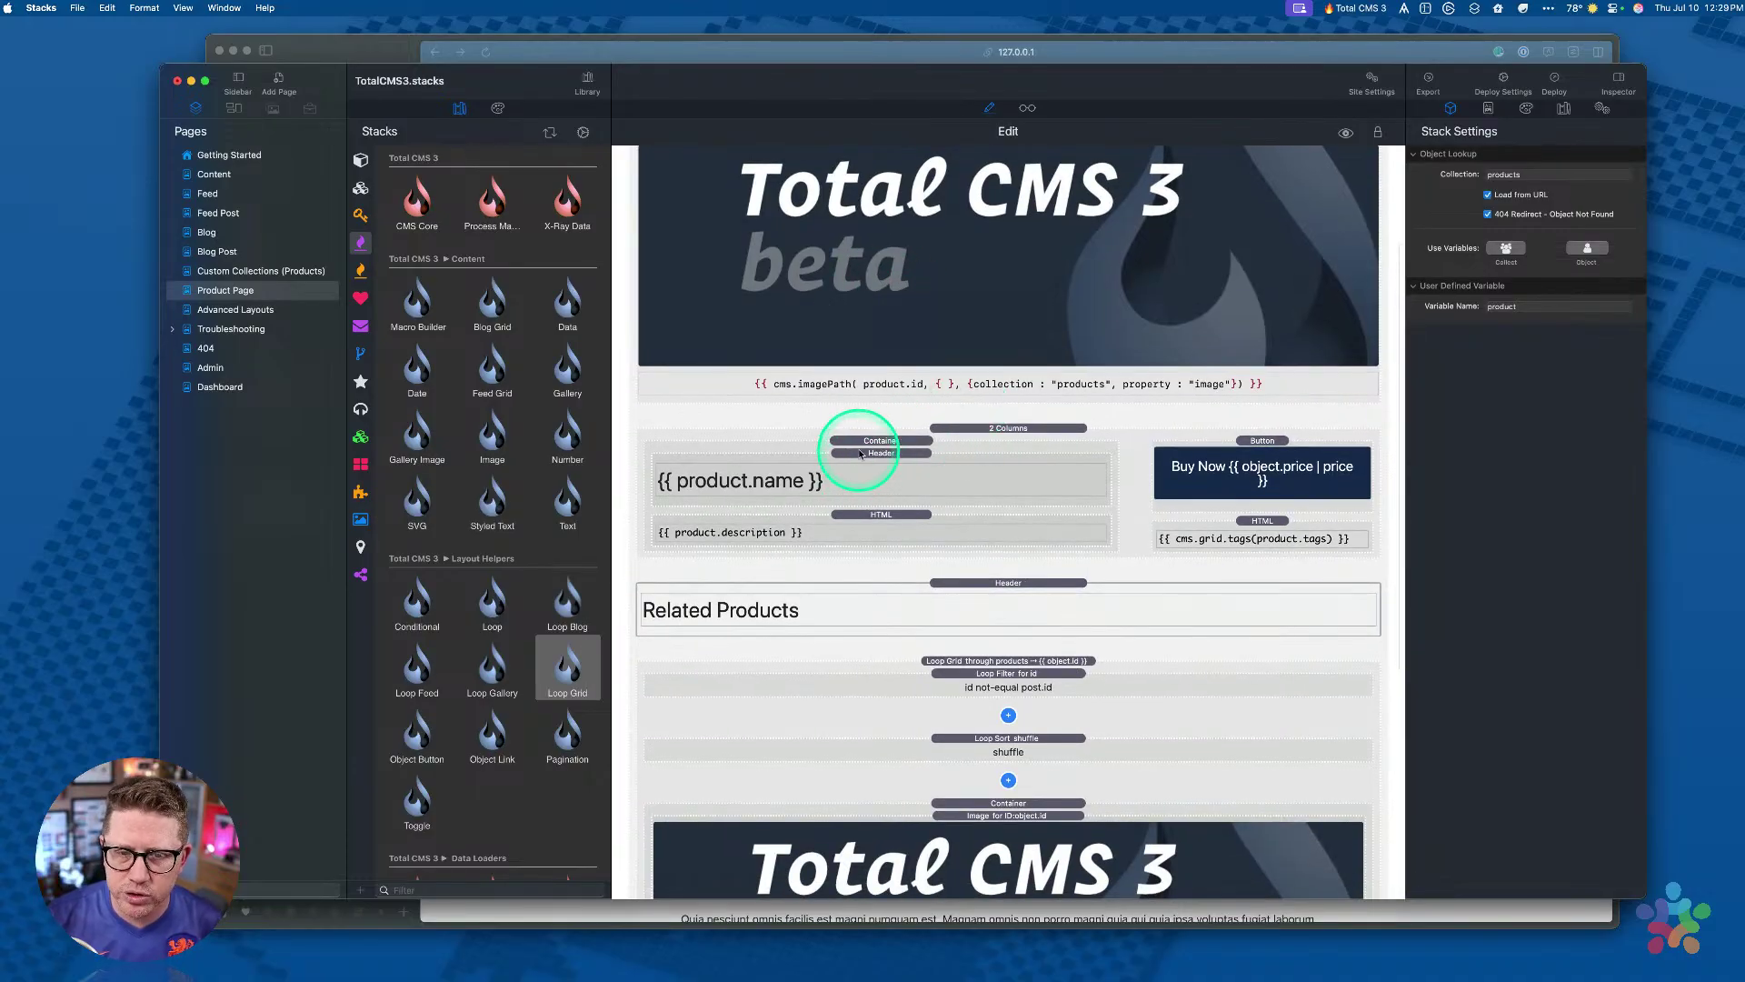
click(859, 453)
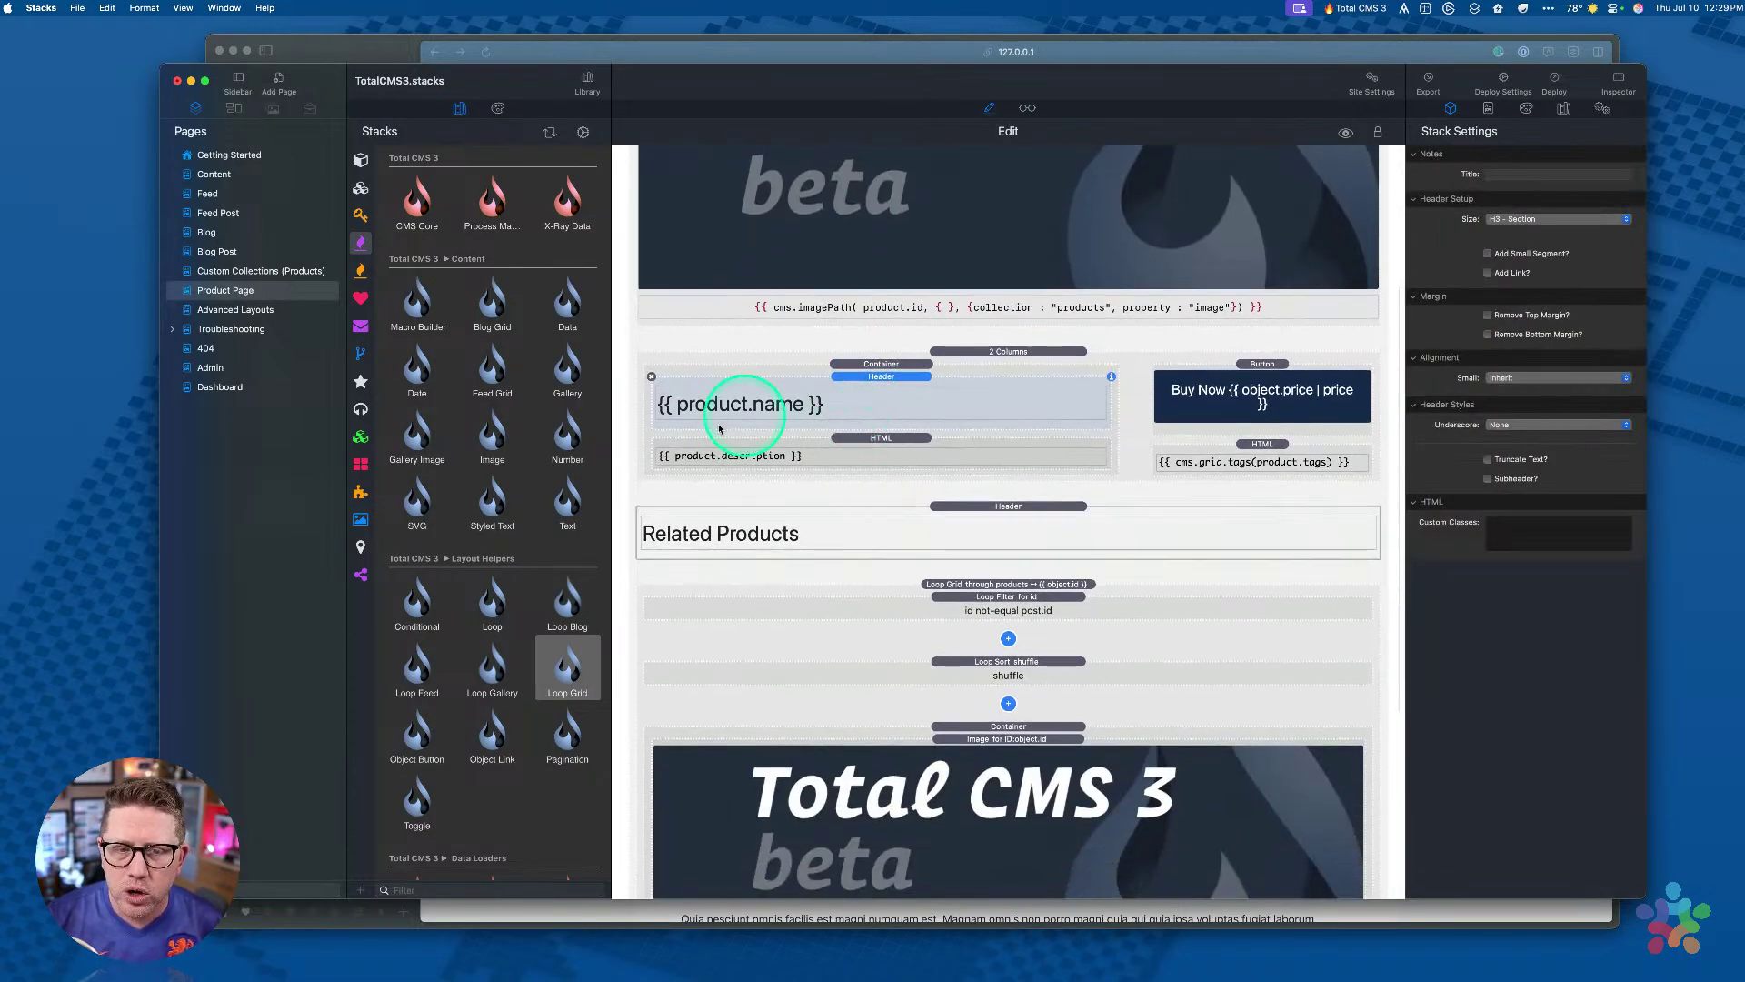
scroll(684, 415, up, 3)
click(988, 246)
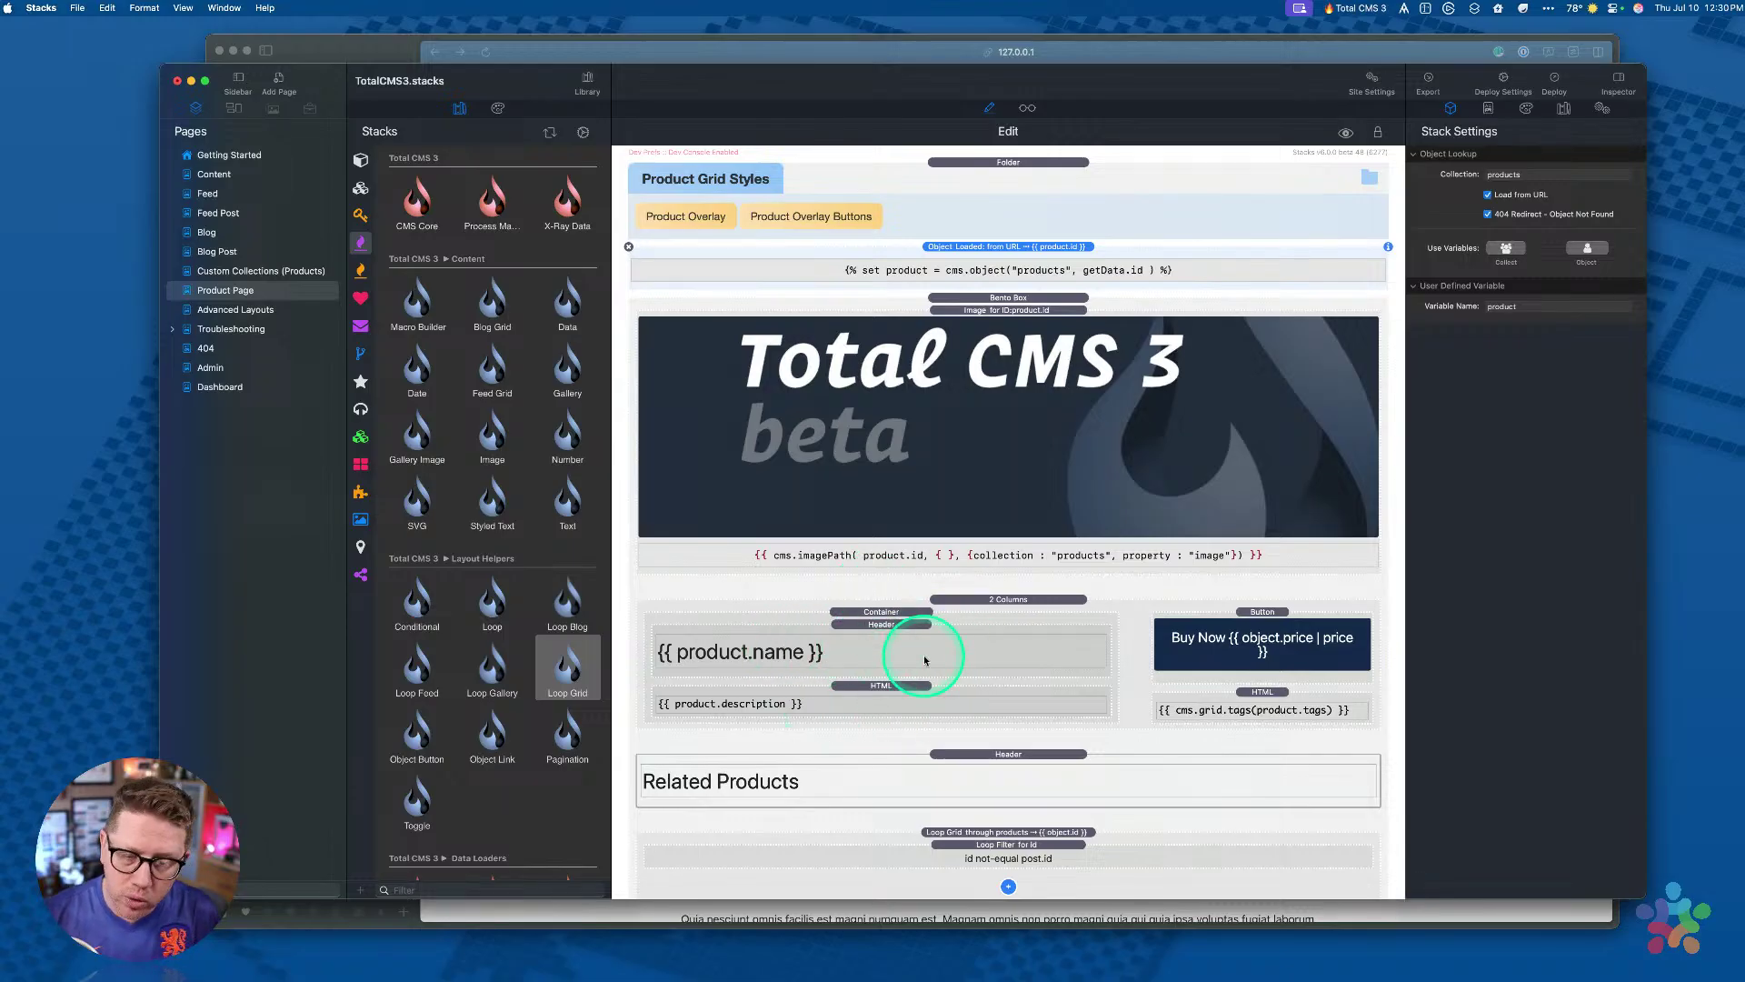
scroll(459, 330, up, 1)
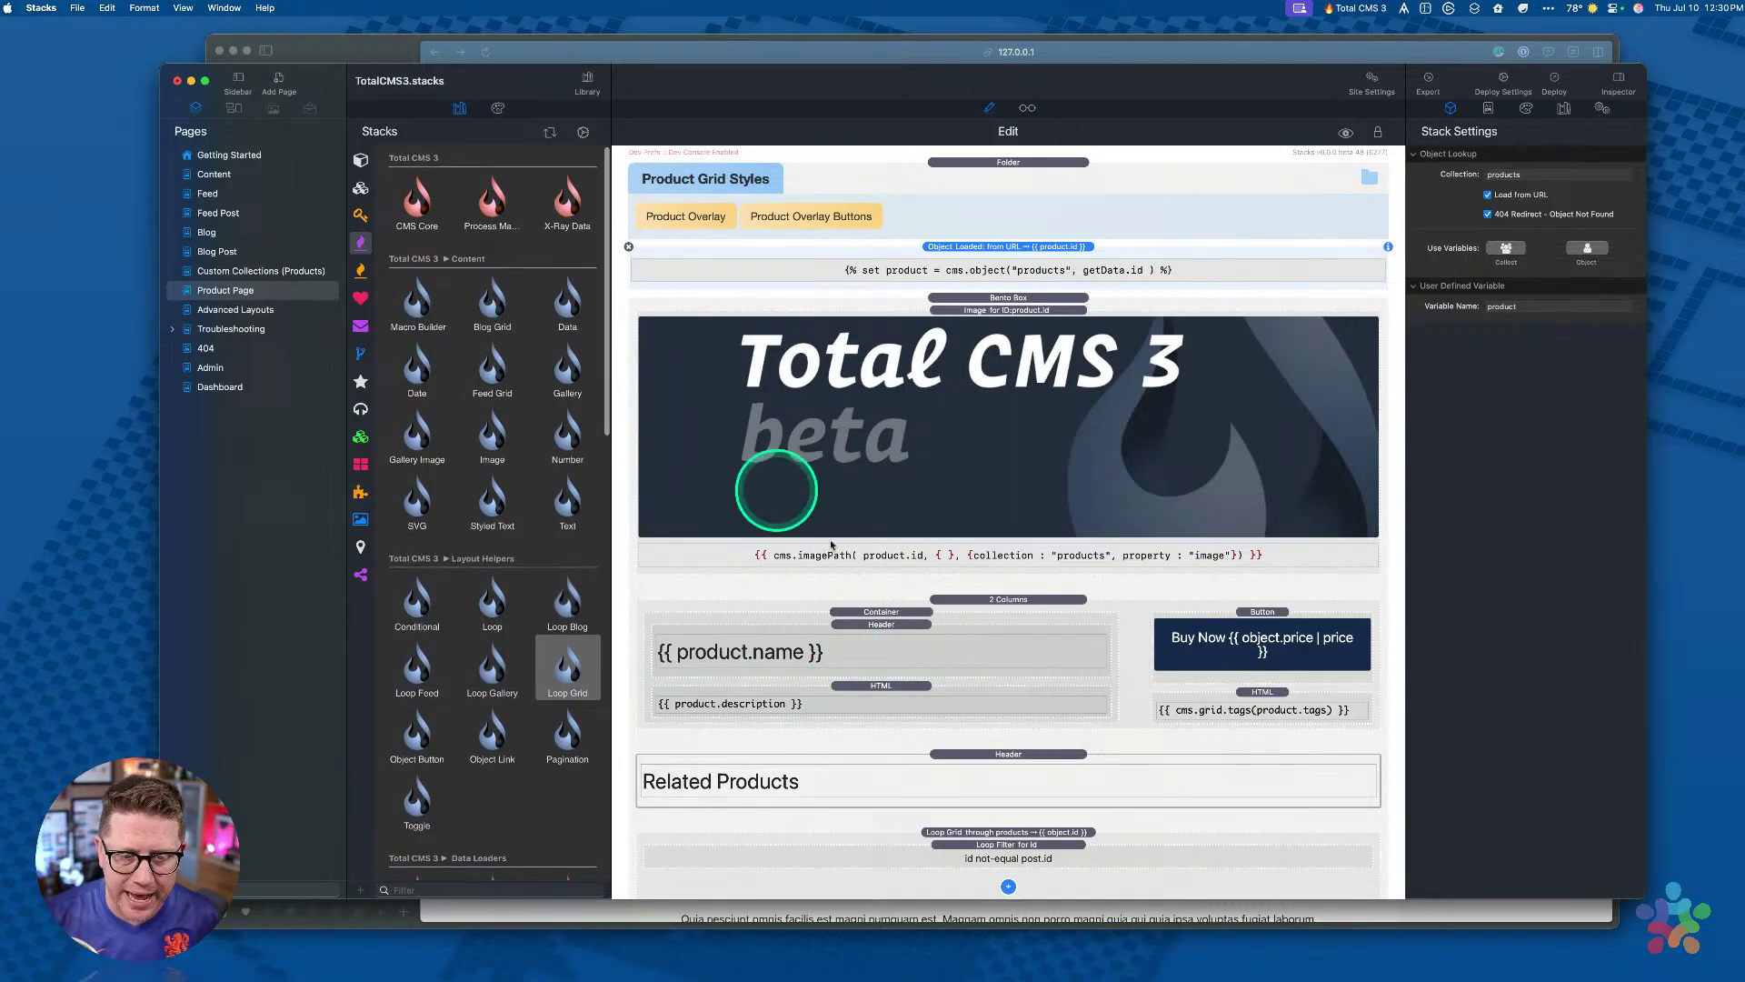
click(782, 666)
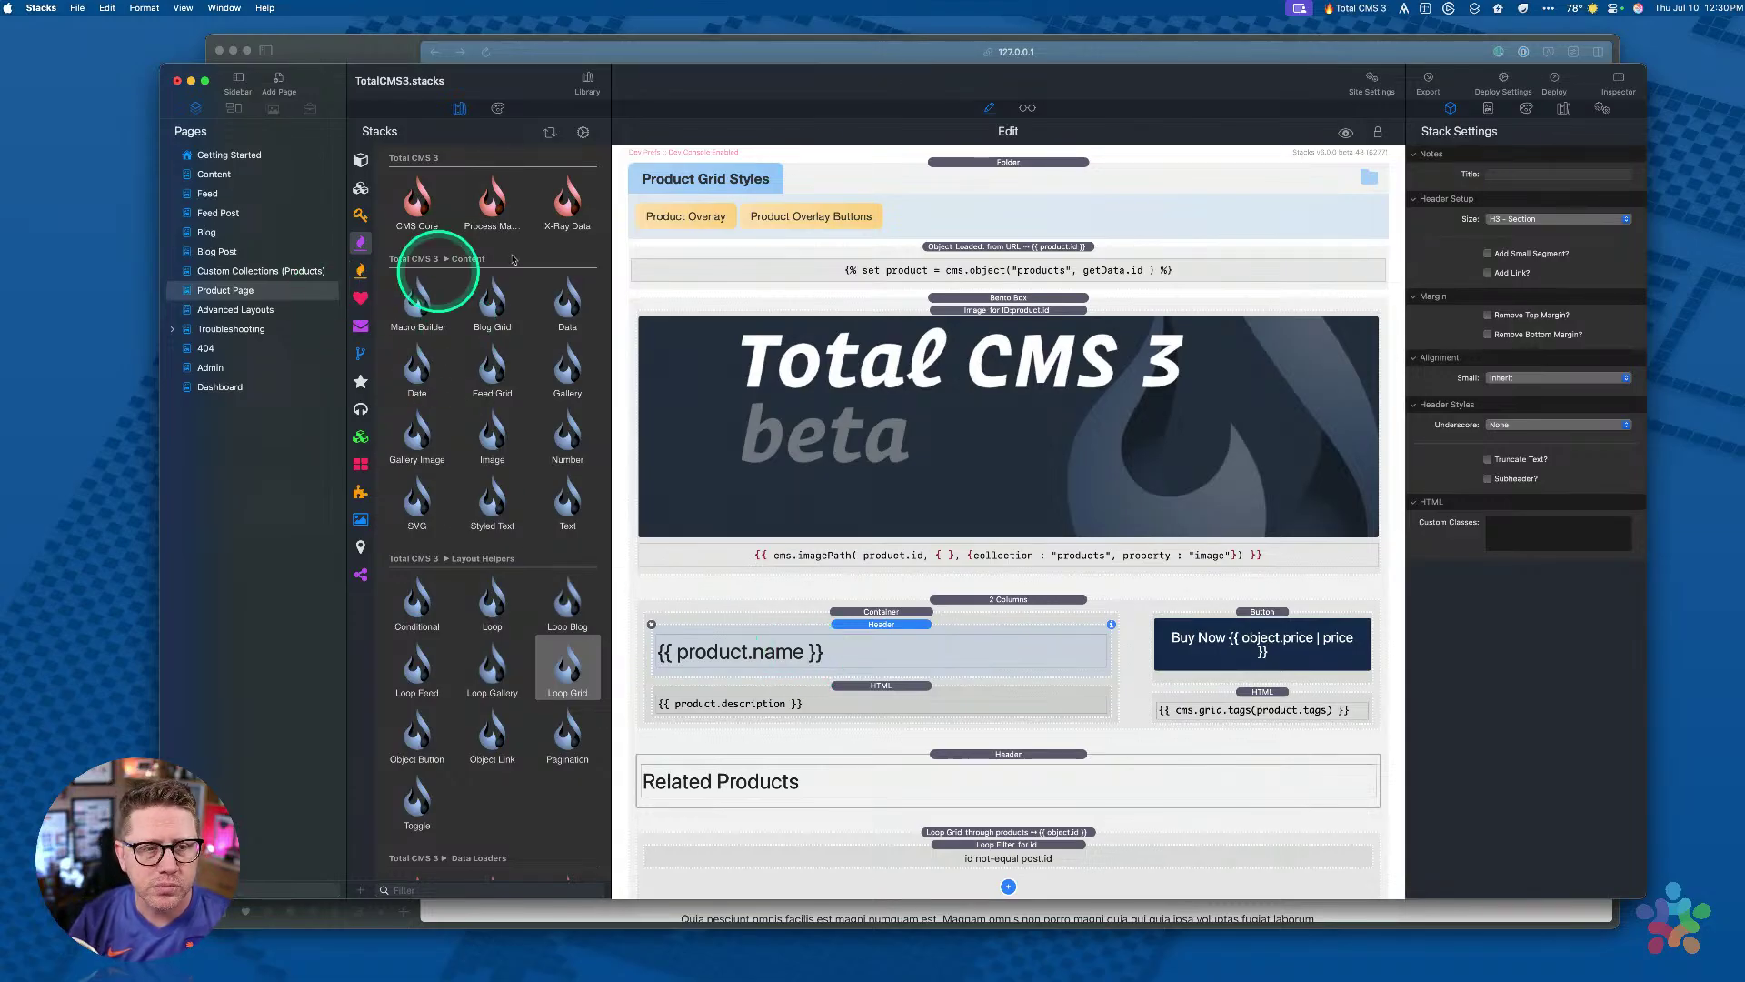
click(245, 311)
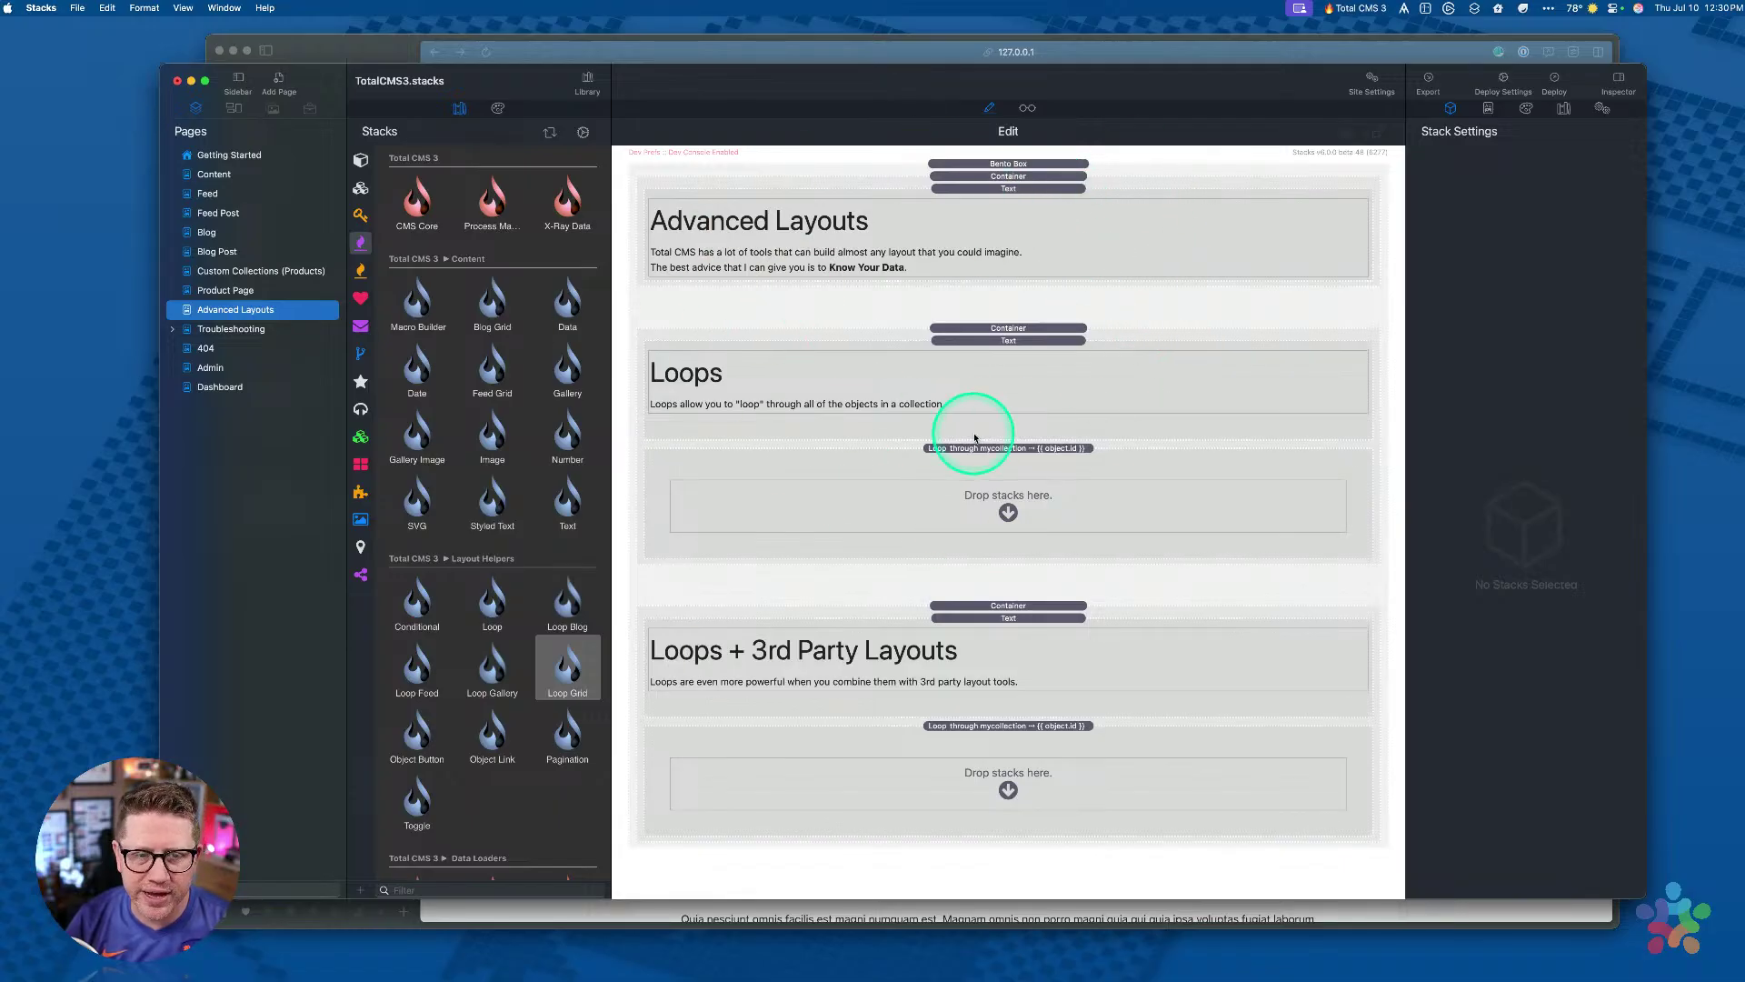
click(987, 465)
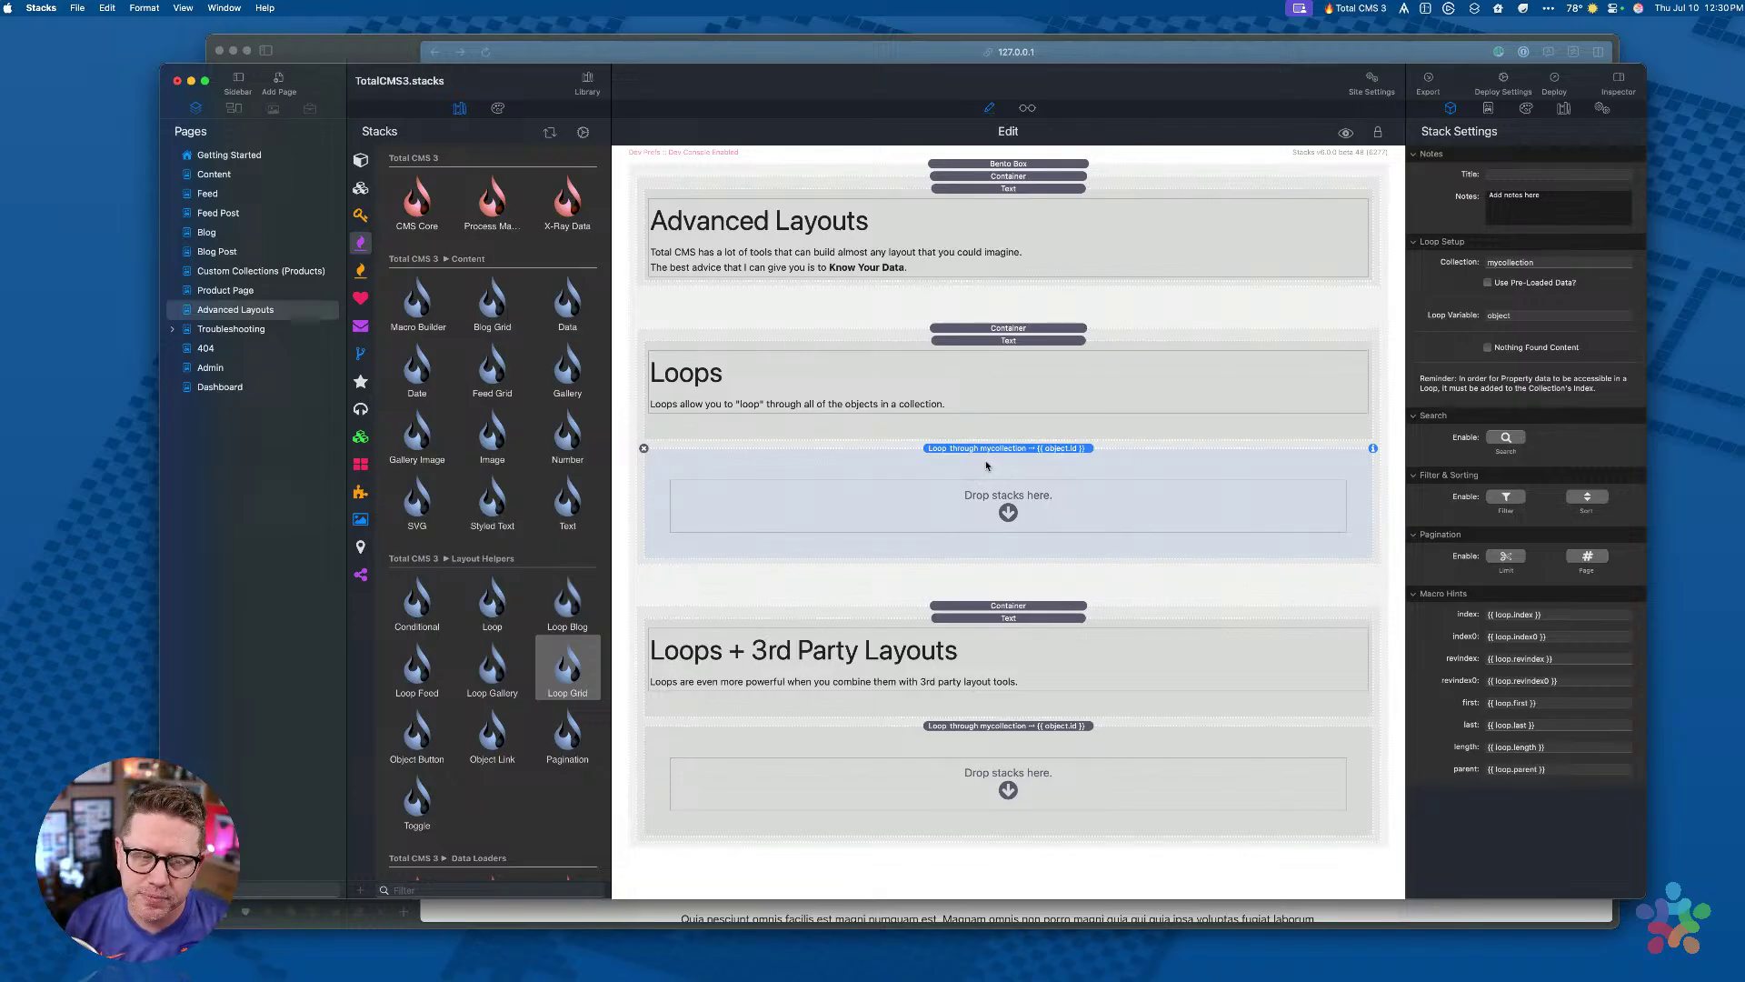
click(564, 664)
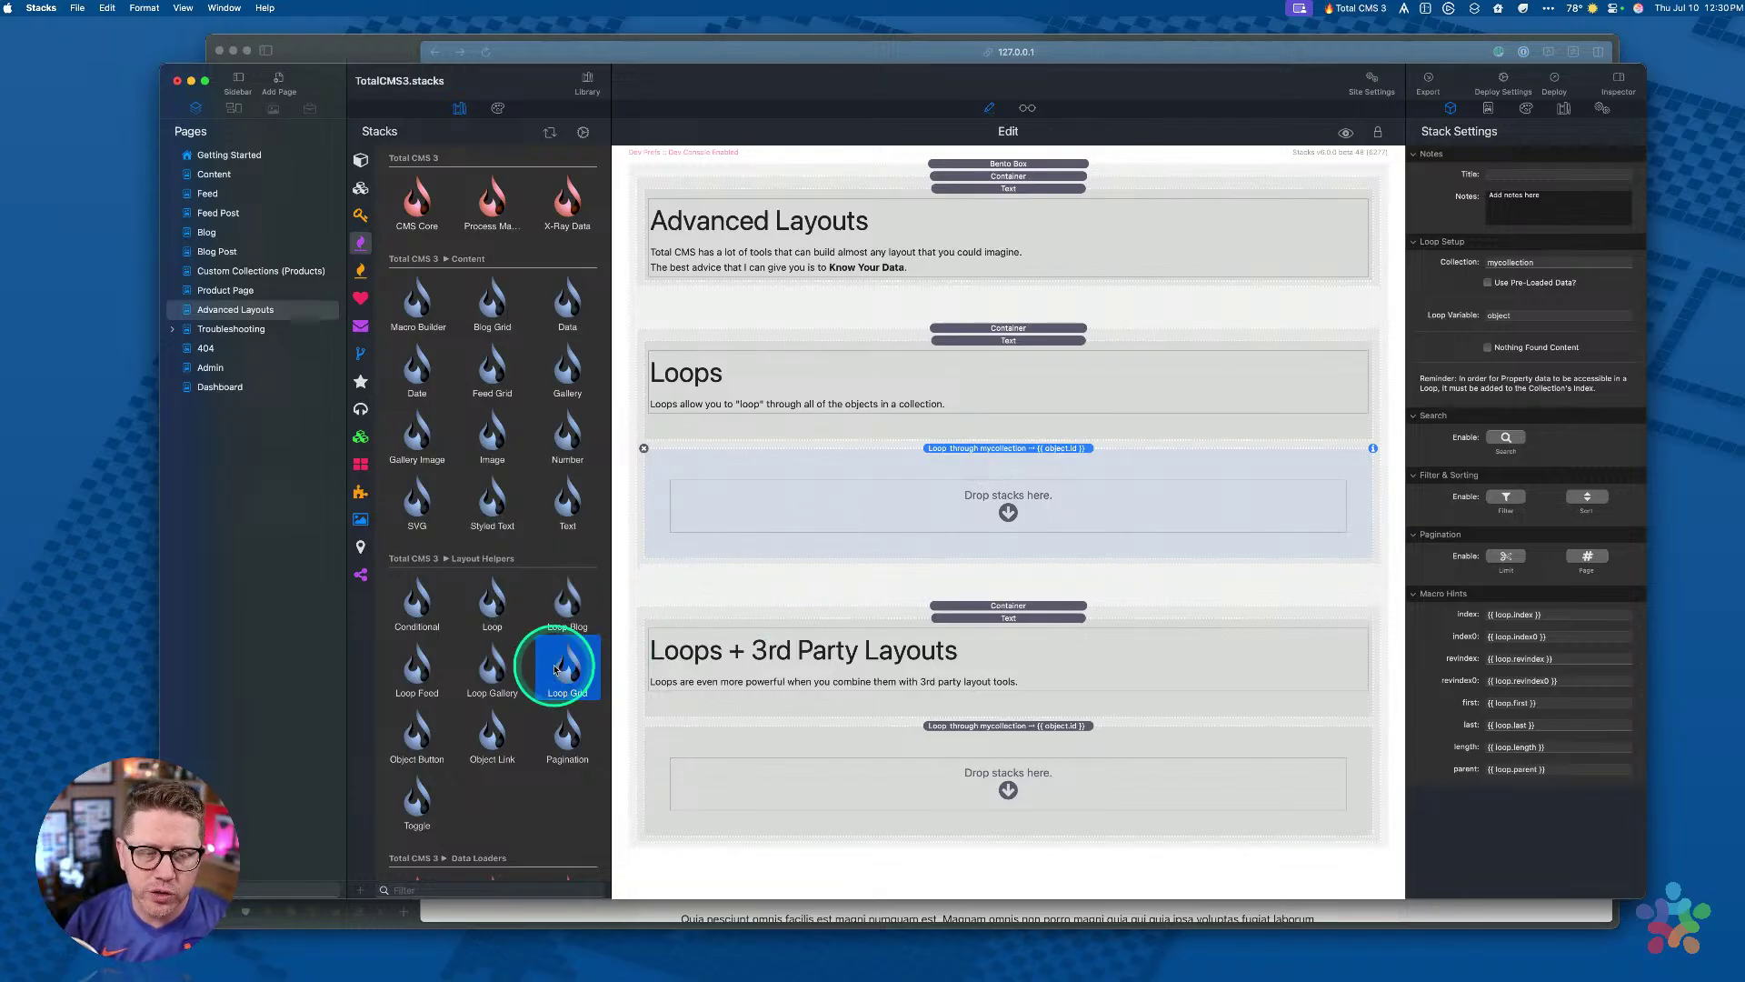
click(496, 368)
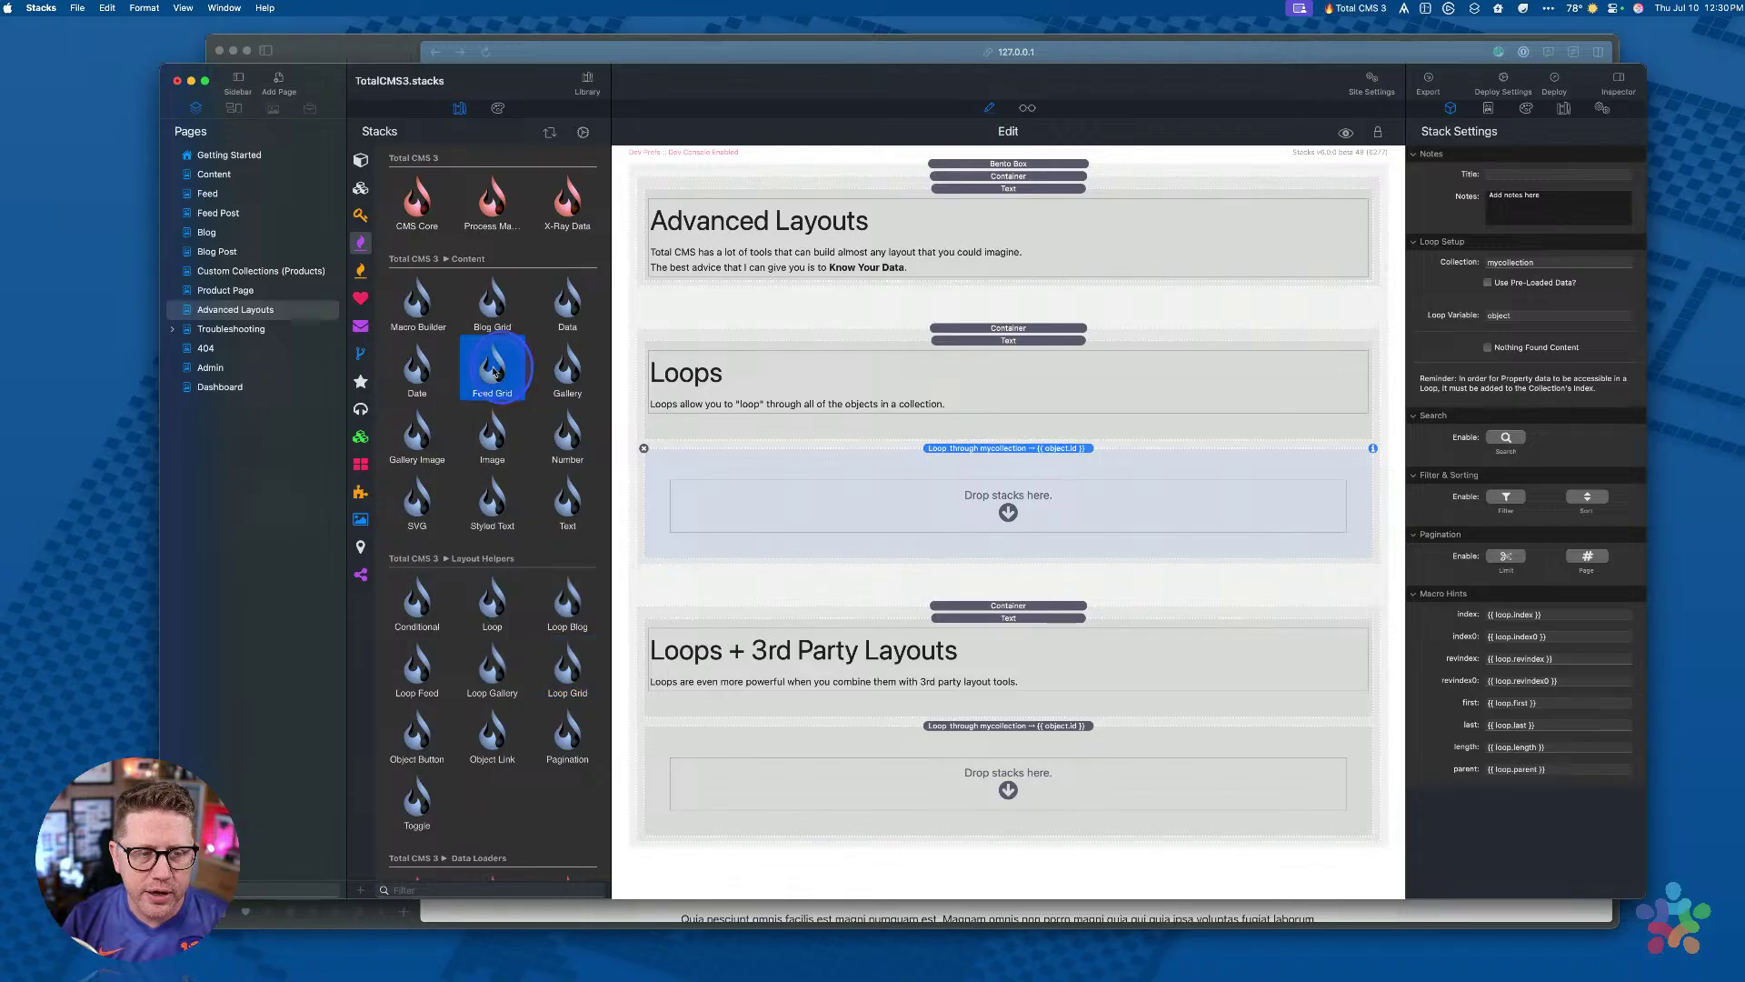
click(491, 304)
click(974, 727)
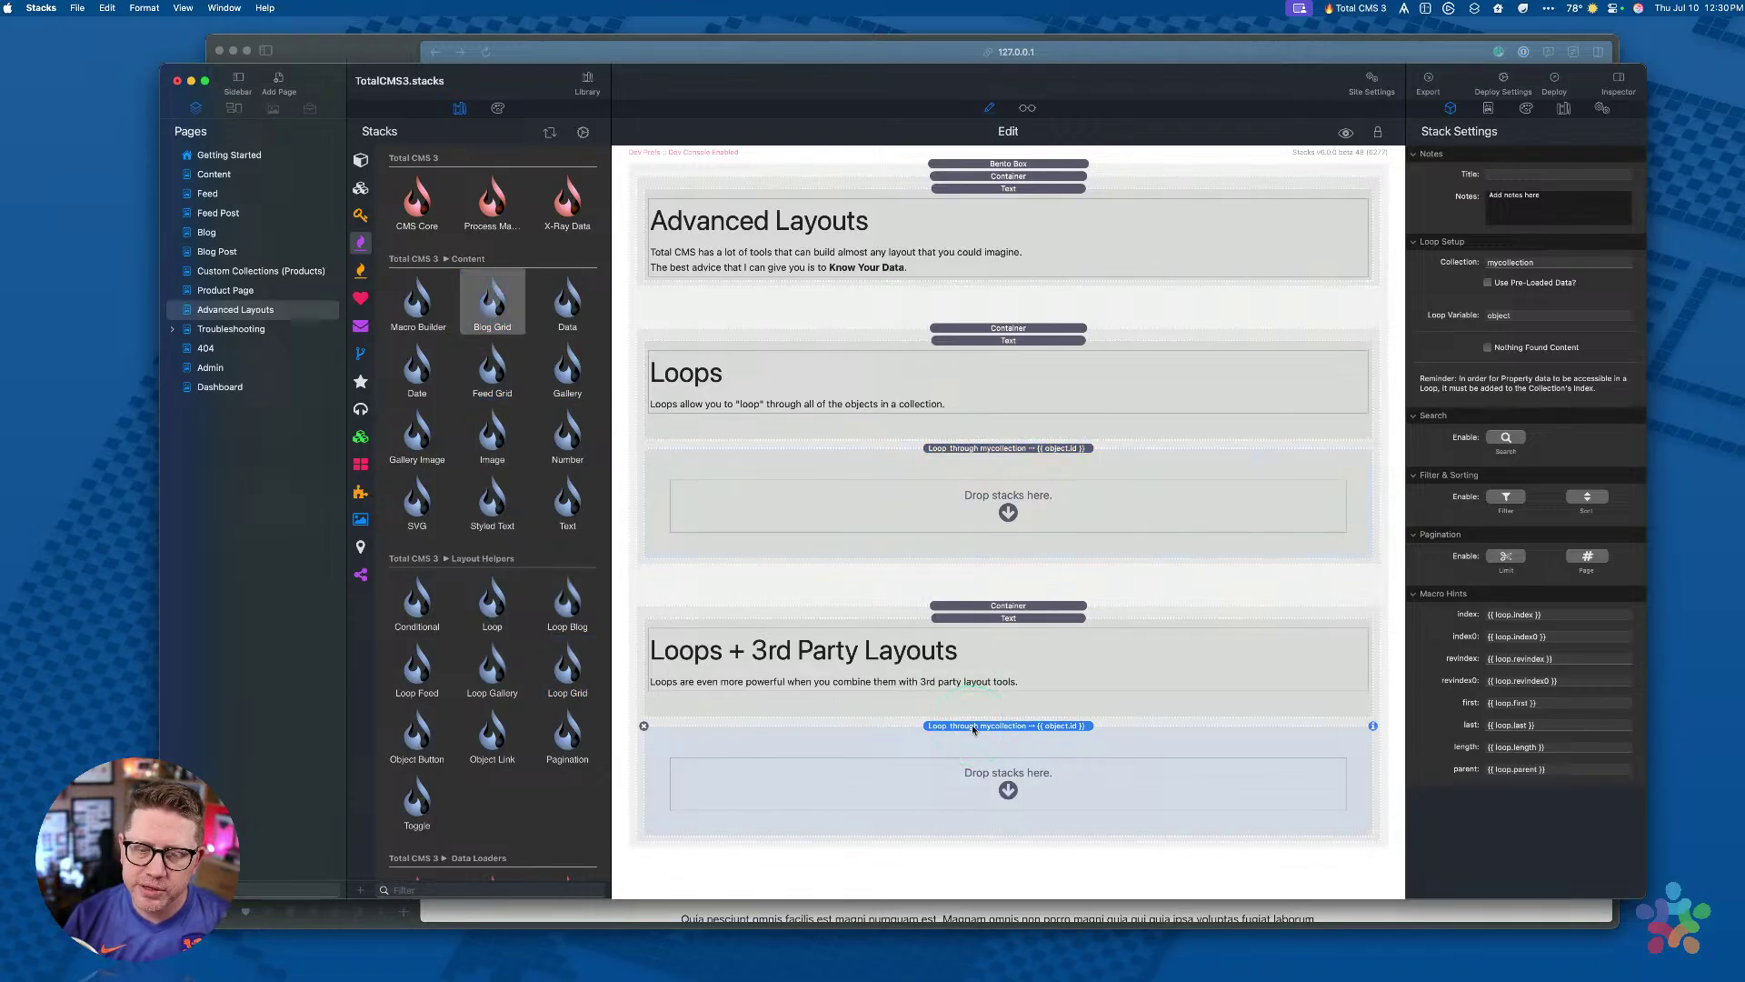
click(492, 605)
click(565, 605)
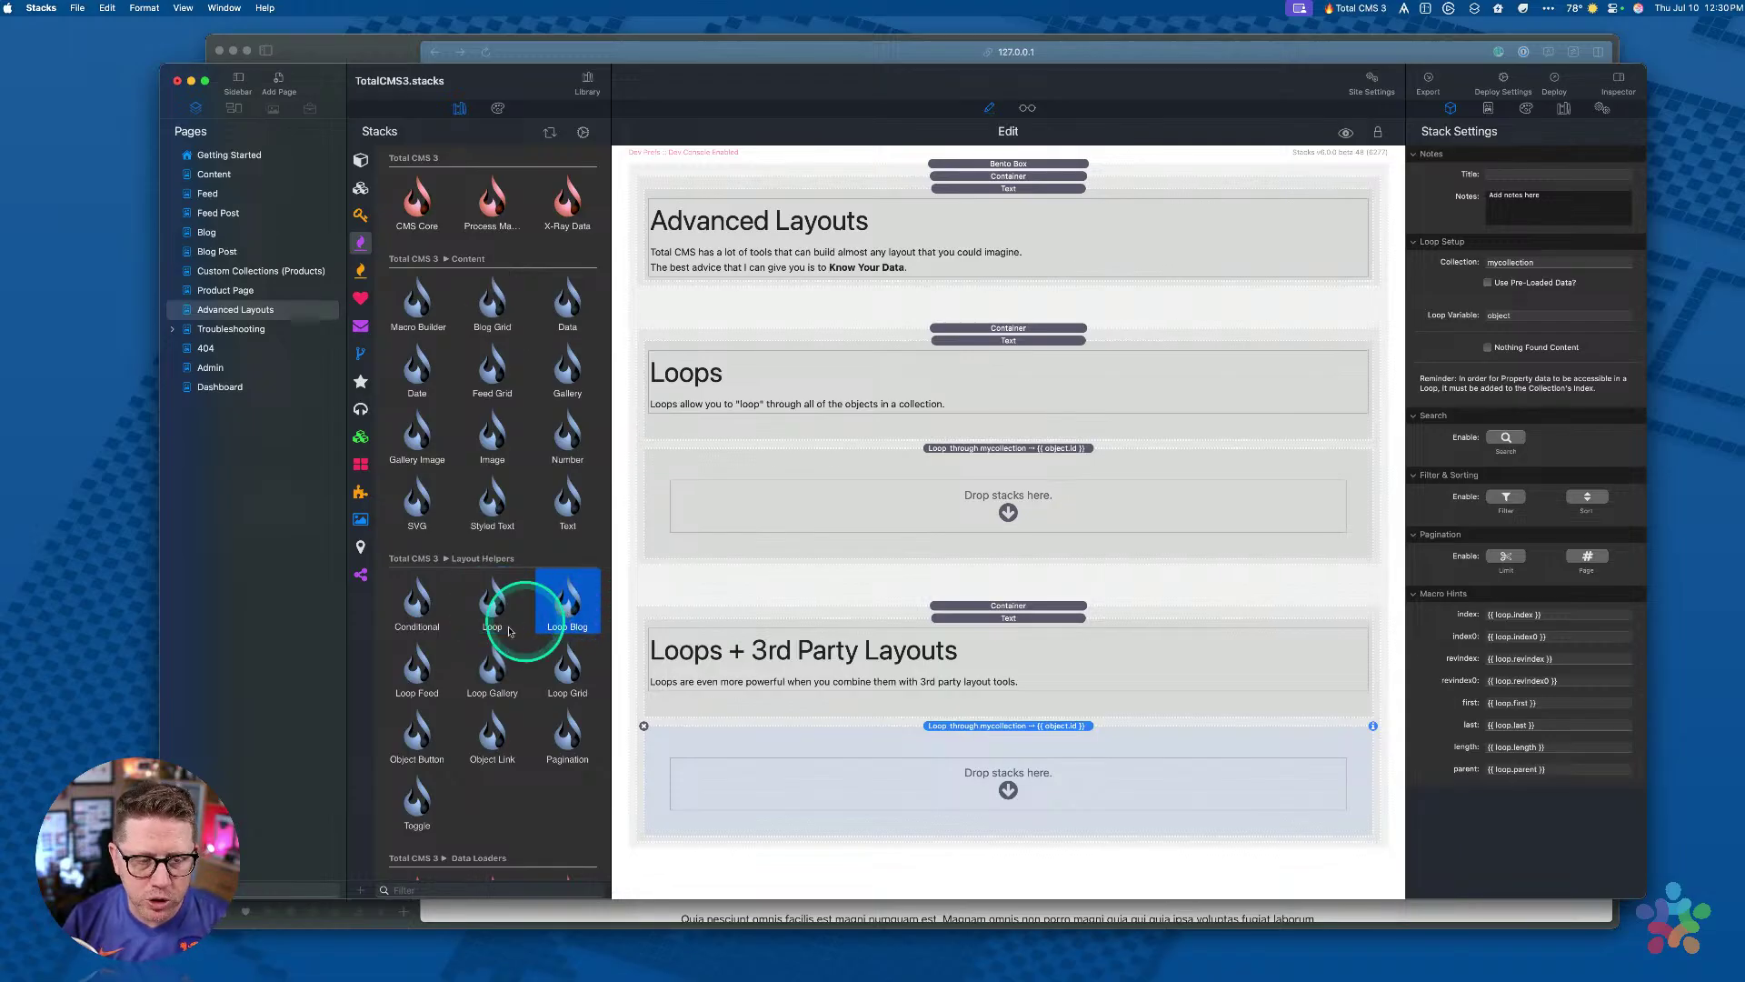
click(414, 677)
click(491, 668)
click(479, 766)
drag(479, 766, 489, 779)
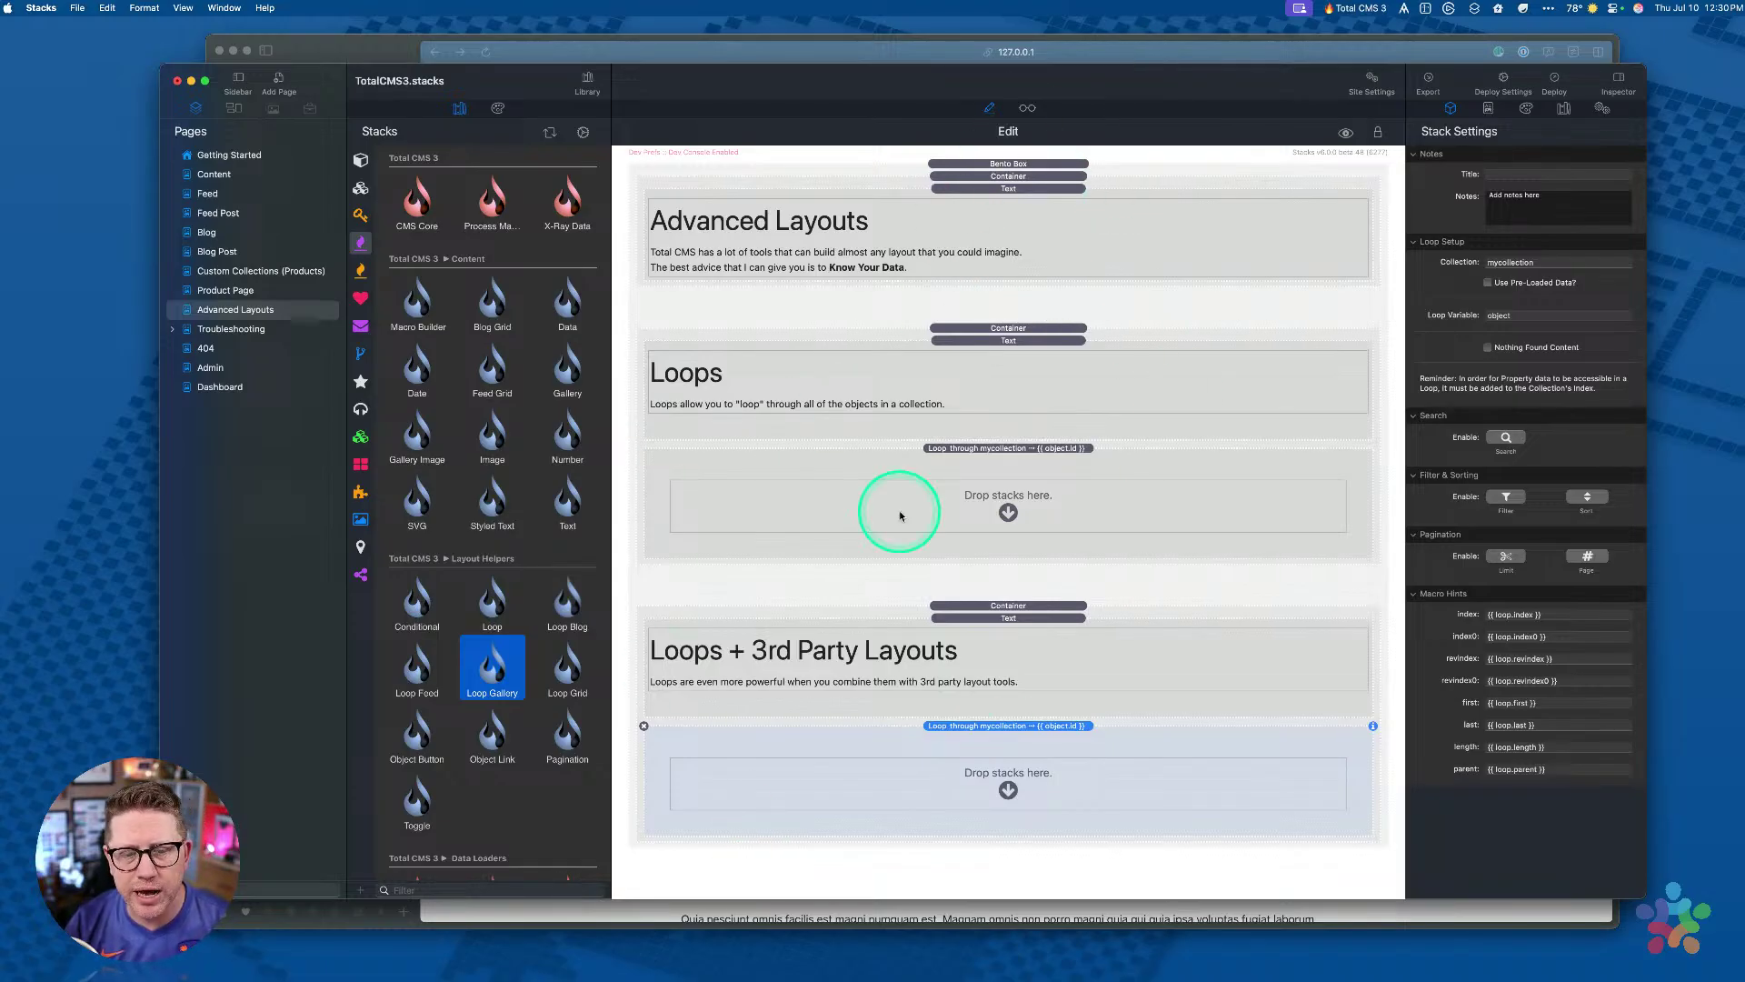
Step: Open the Troubleshooting page and select the Twig error screenshot
click(232, 328)
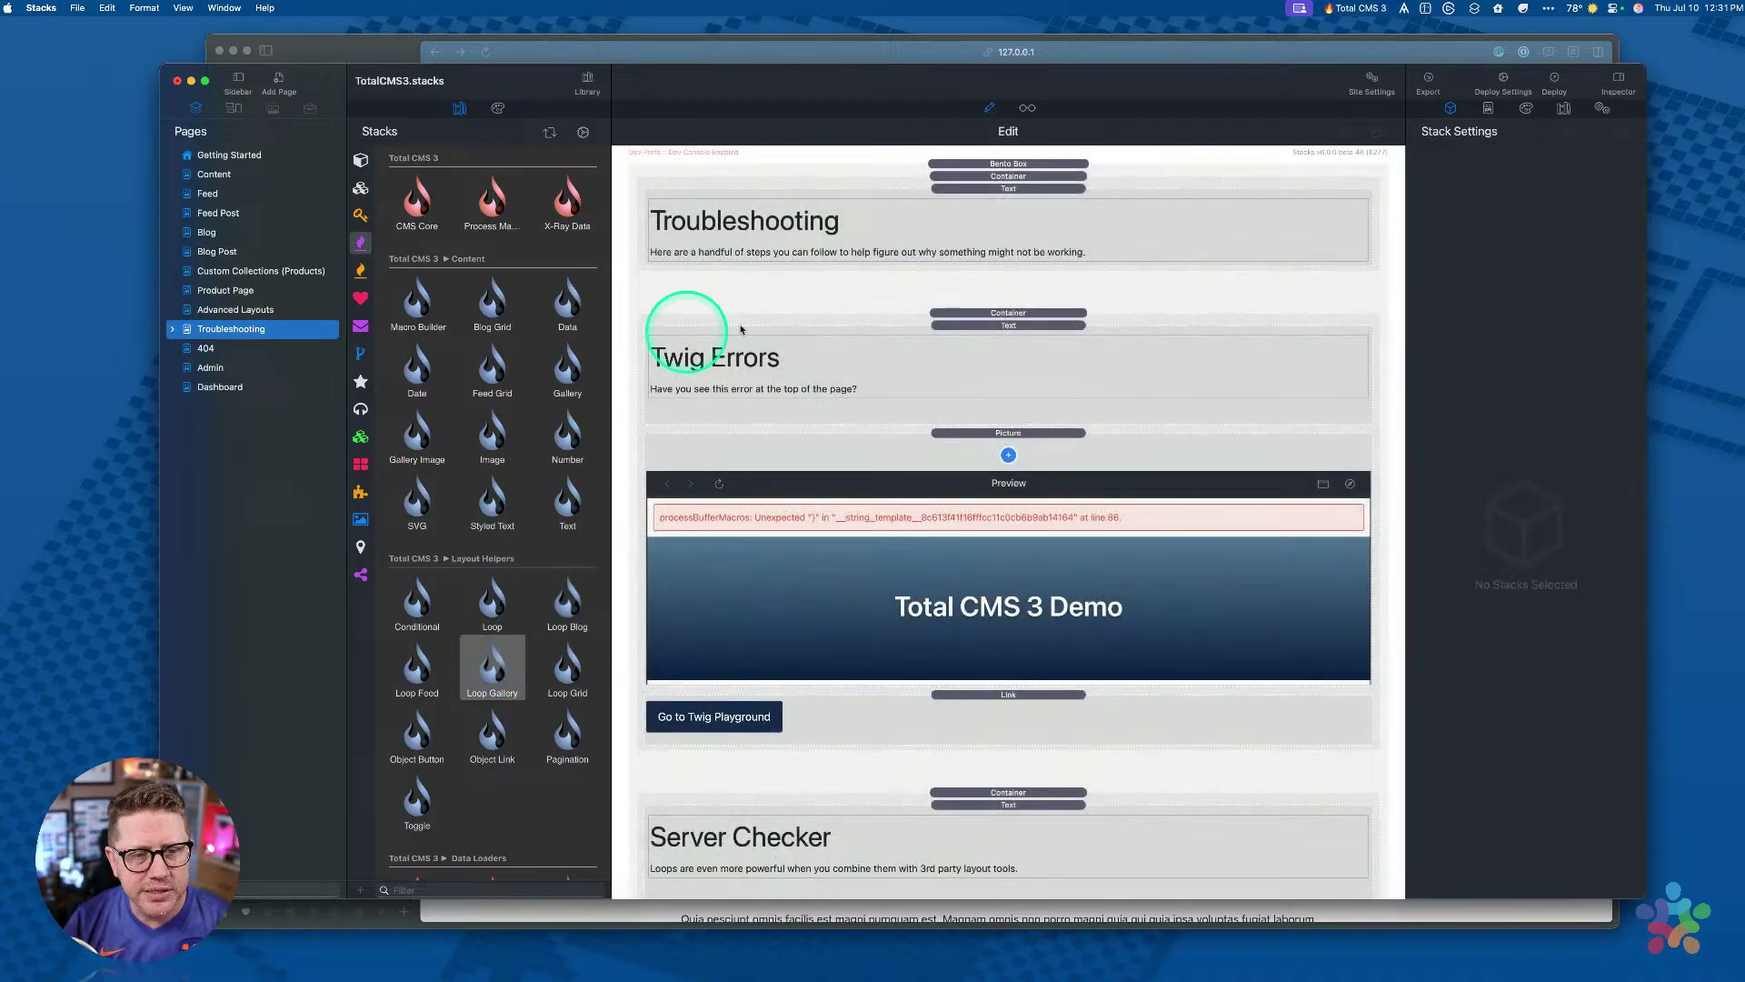
scroll(953, 421, down, 5)
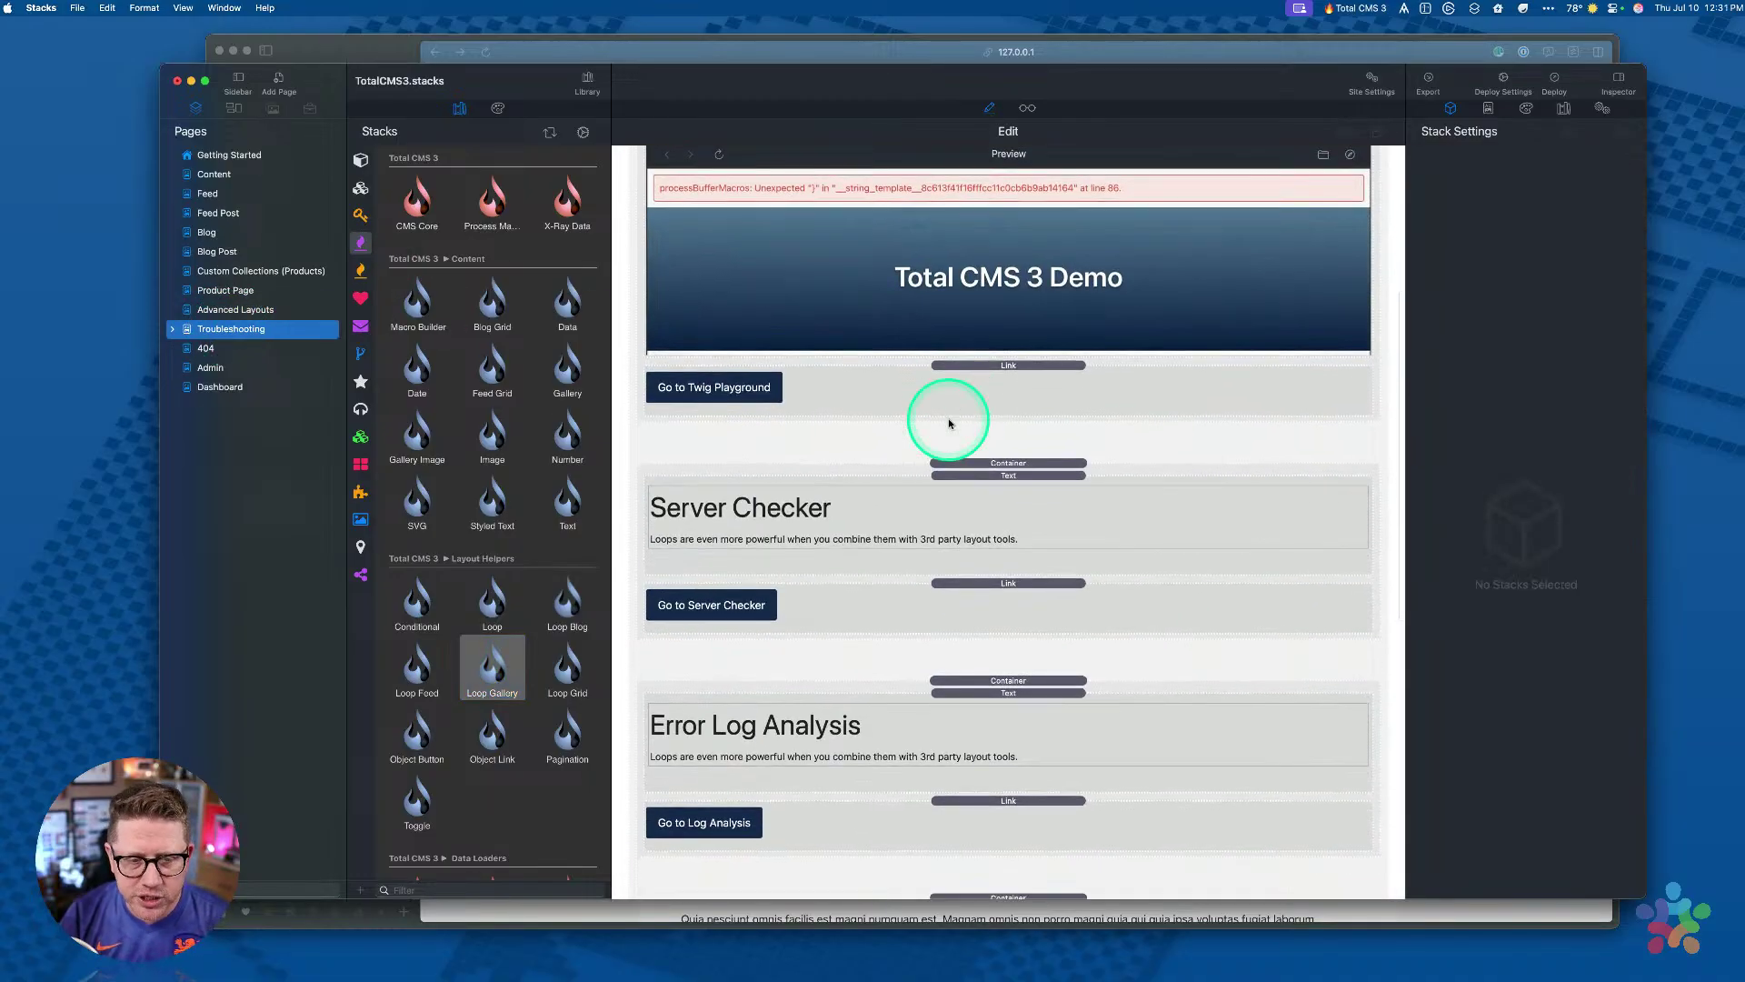
scroll(950, 421, down, 3)
scroll(950, 421, up, 8)
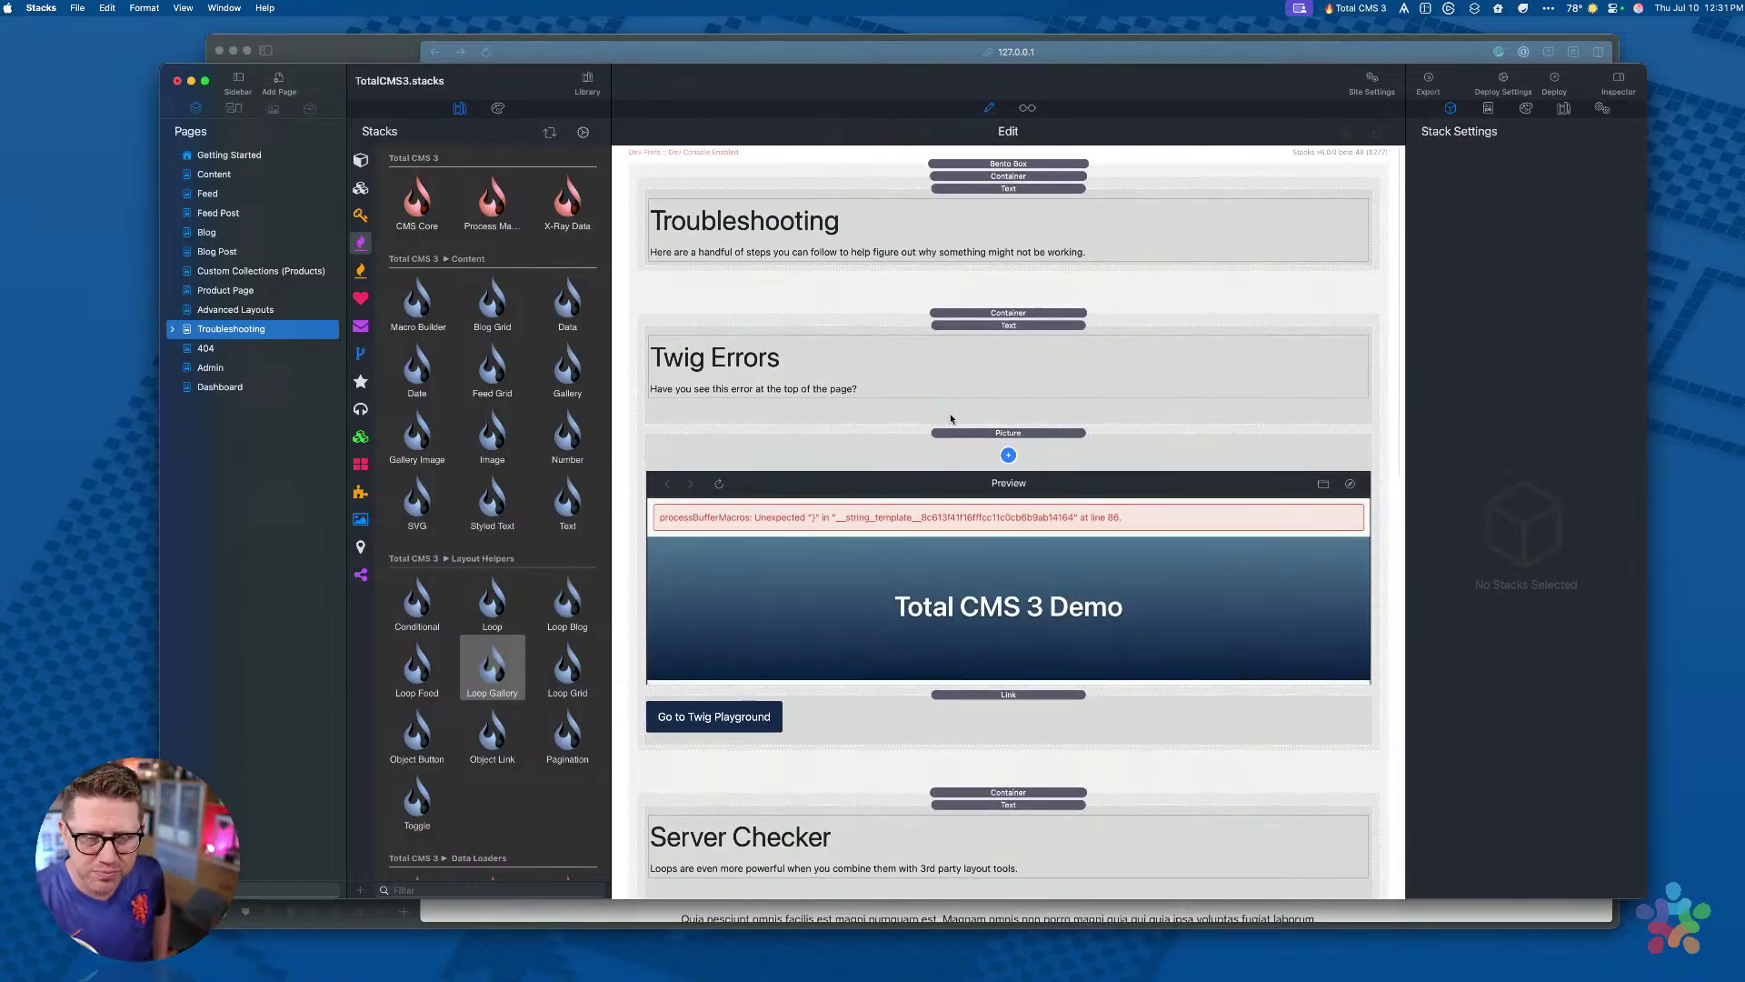
click(873, 523)
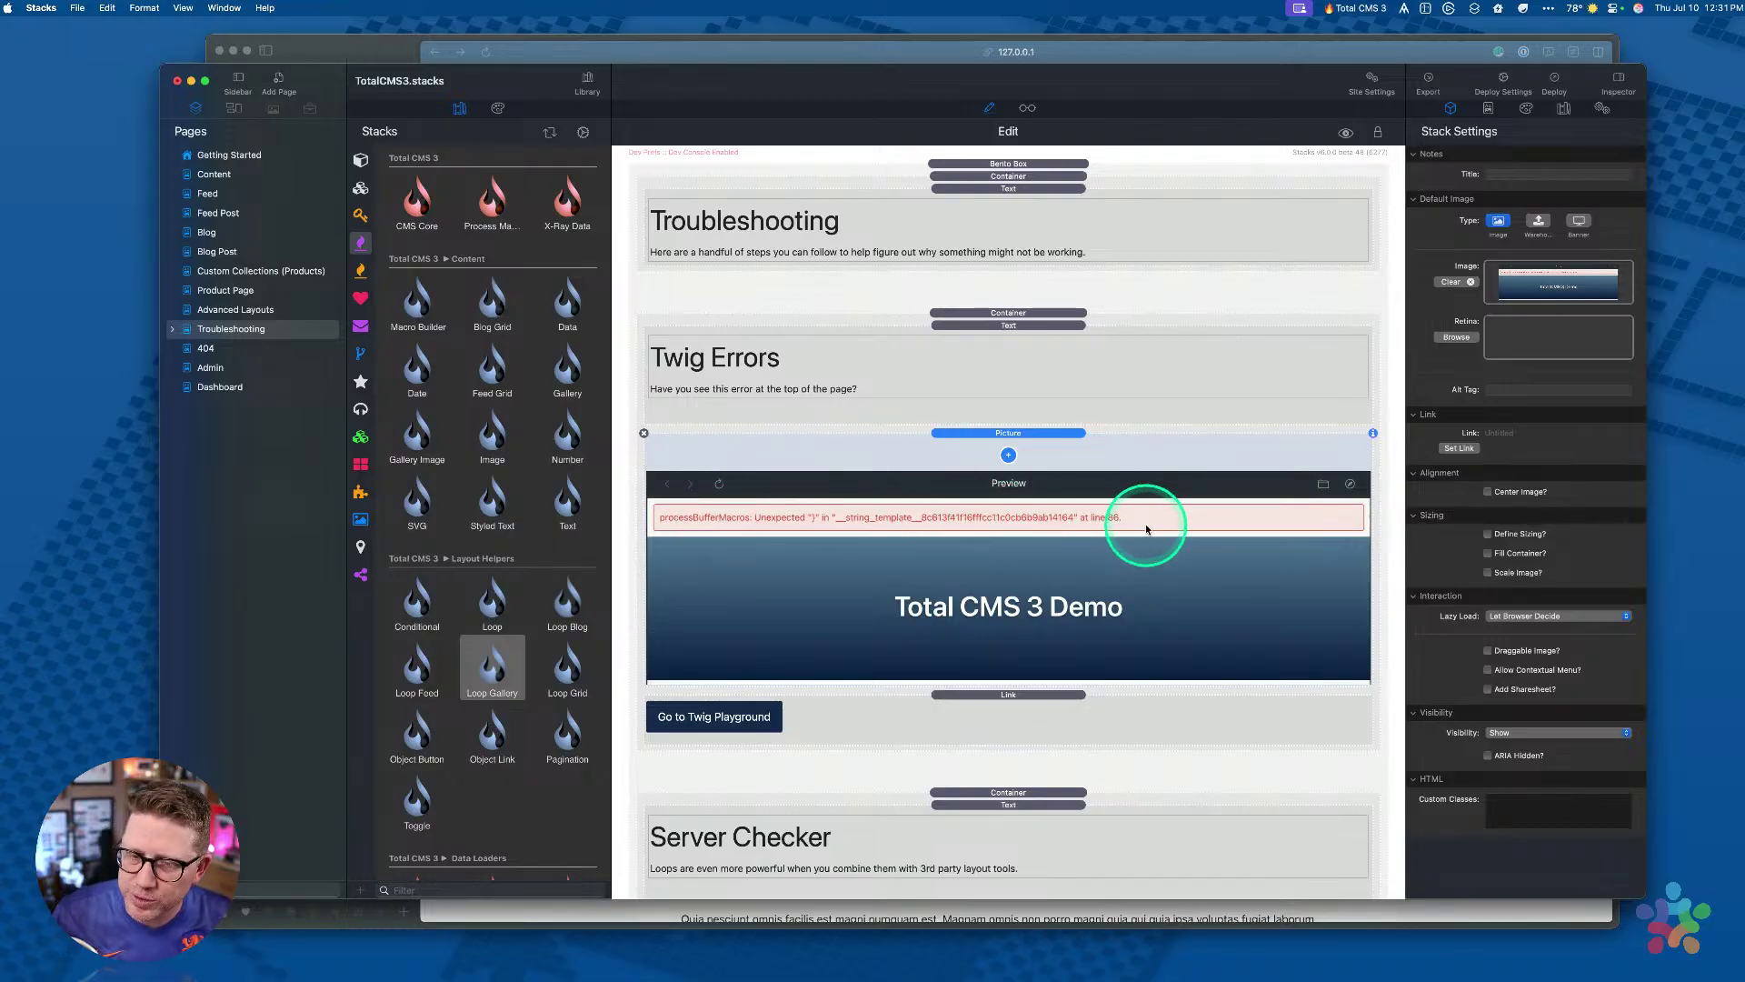
scroll(1040, 572, down, 5)
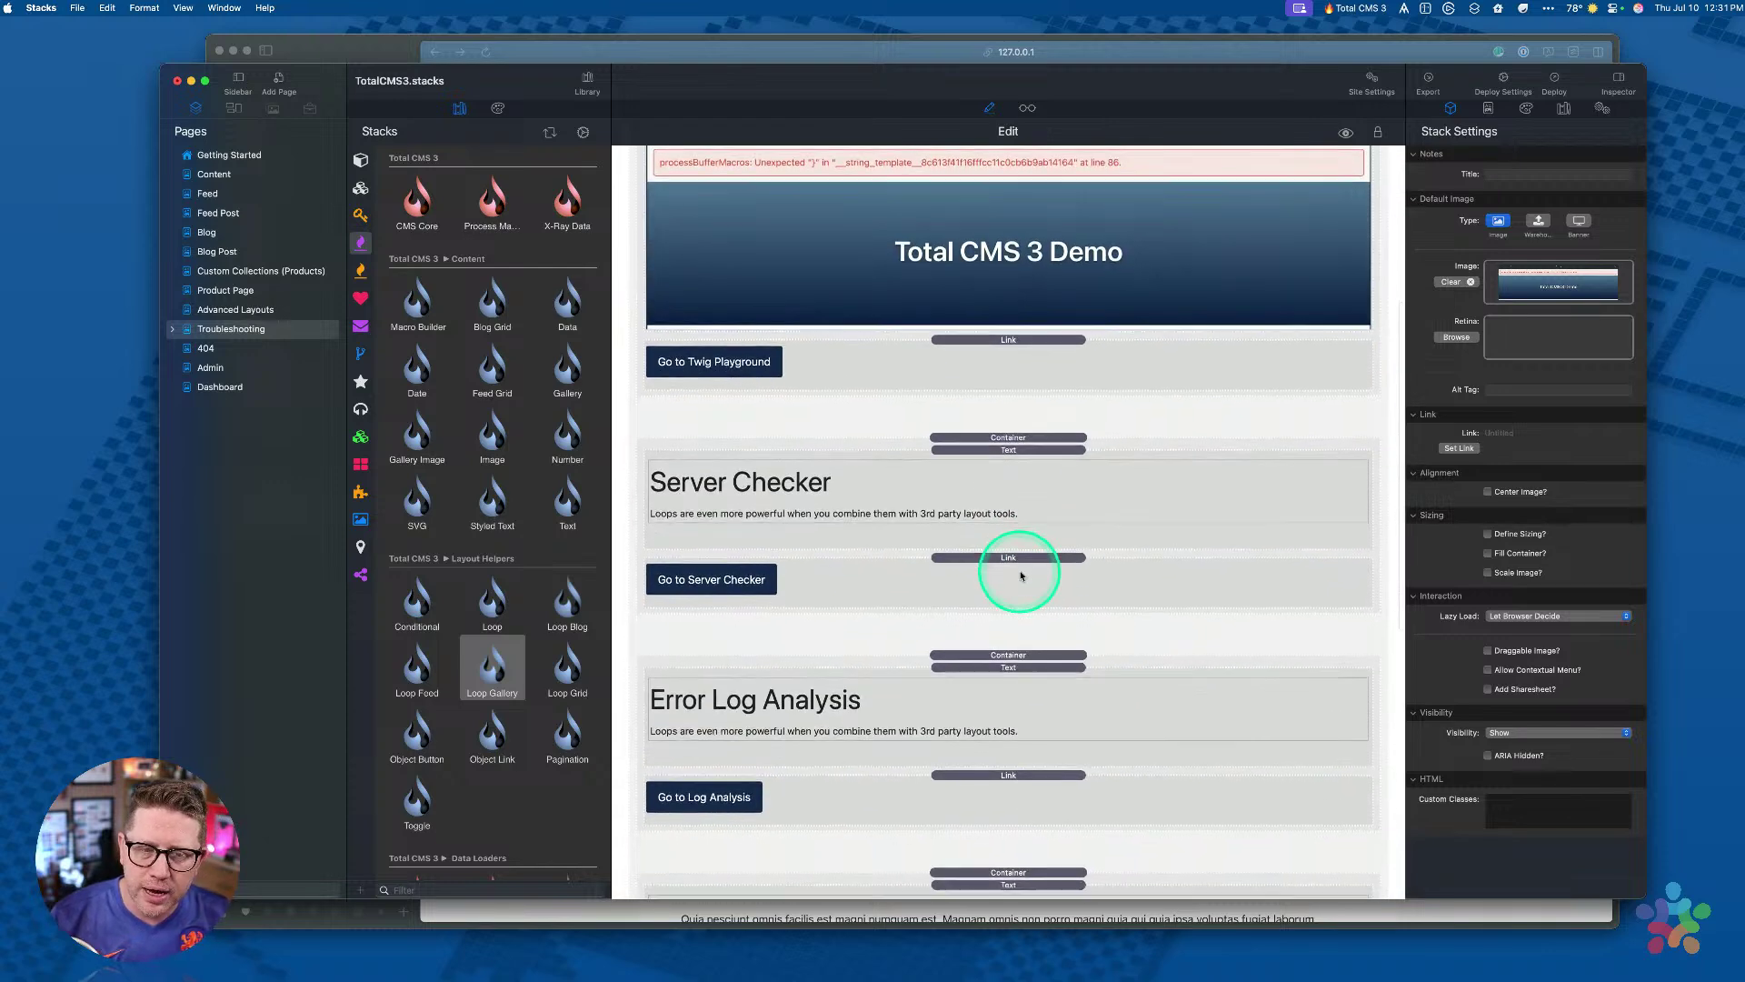
Step: Step through the Server Checker, X-Ray, Process Macros and Emergency Clear Cache sections
click(1018, 445)
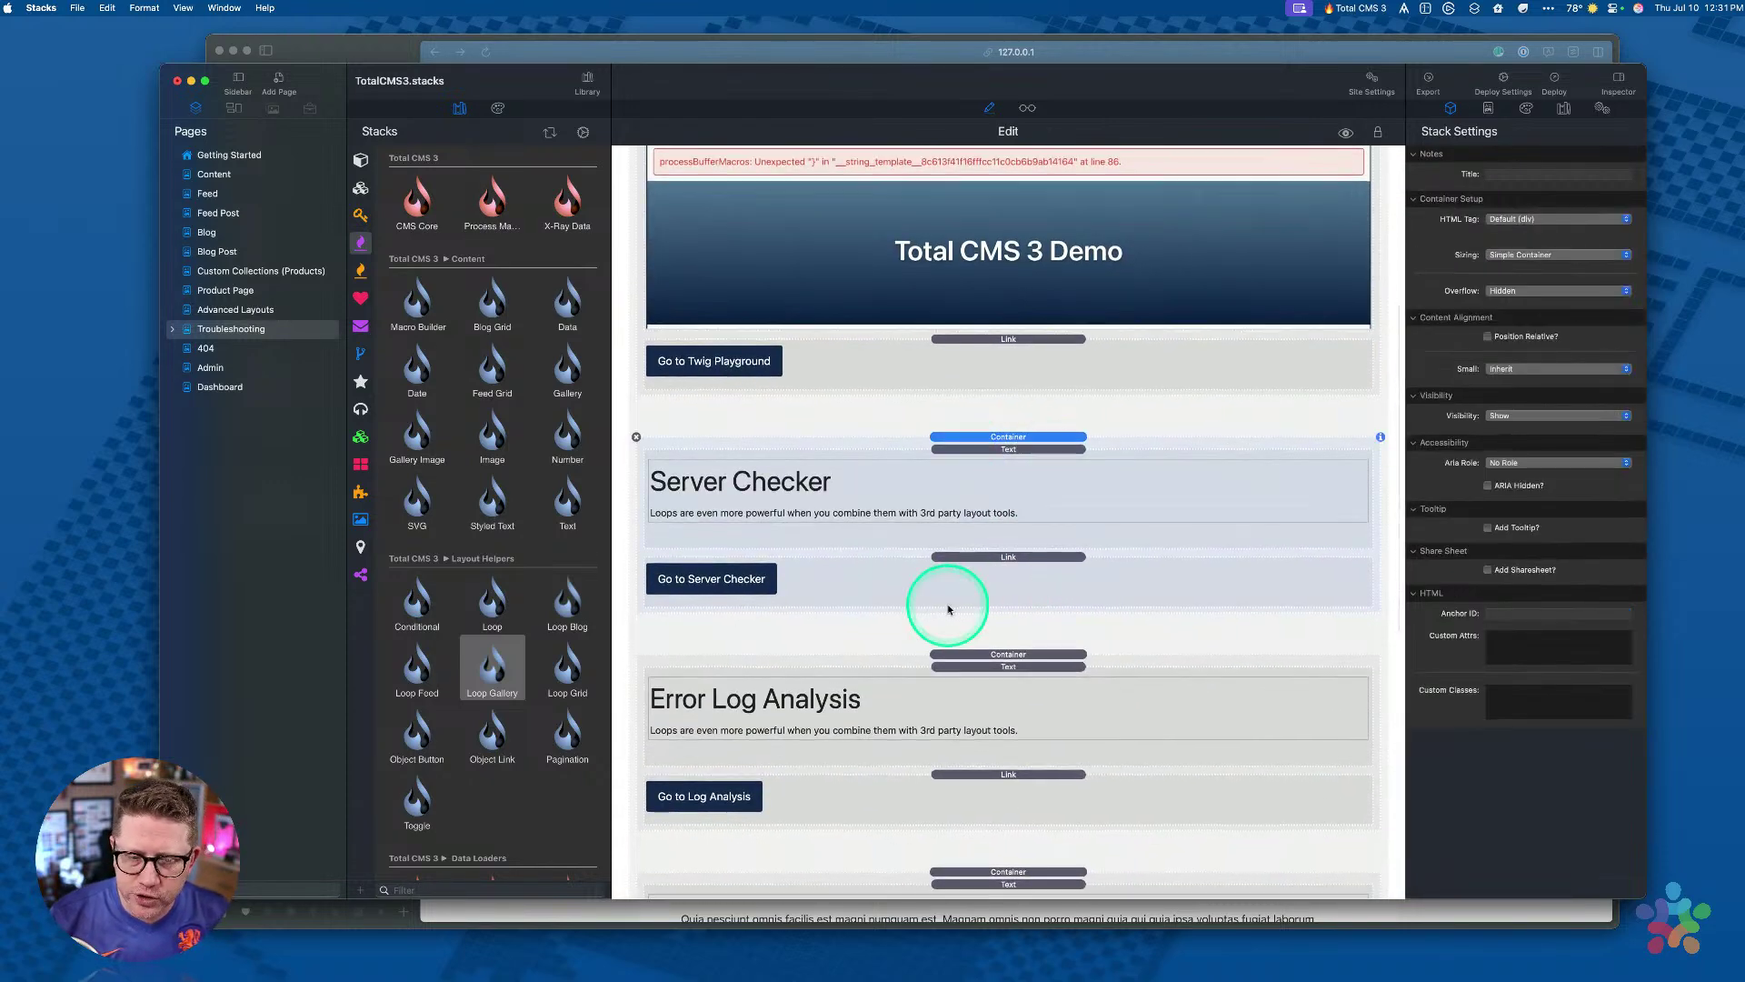
scroll(927, 509, down, 4)
click(986, 584)
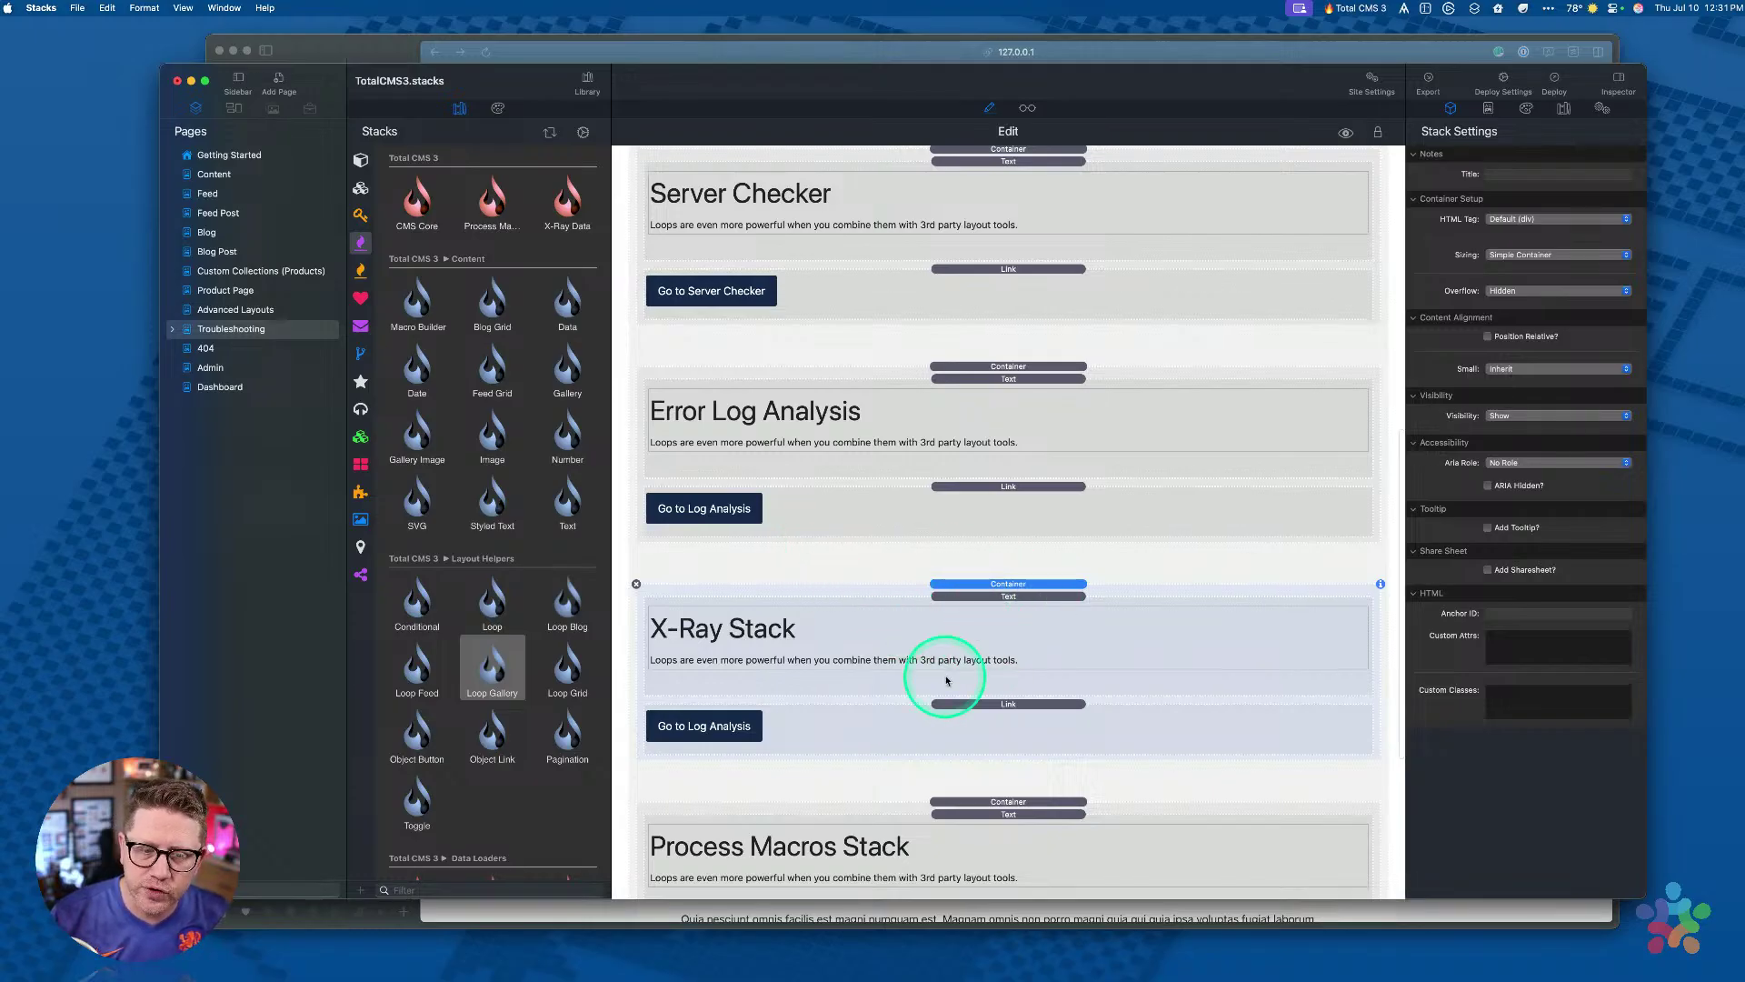
scroll(937, 673, down, 3)
click(937, 623)
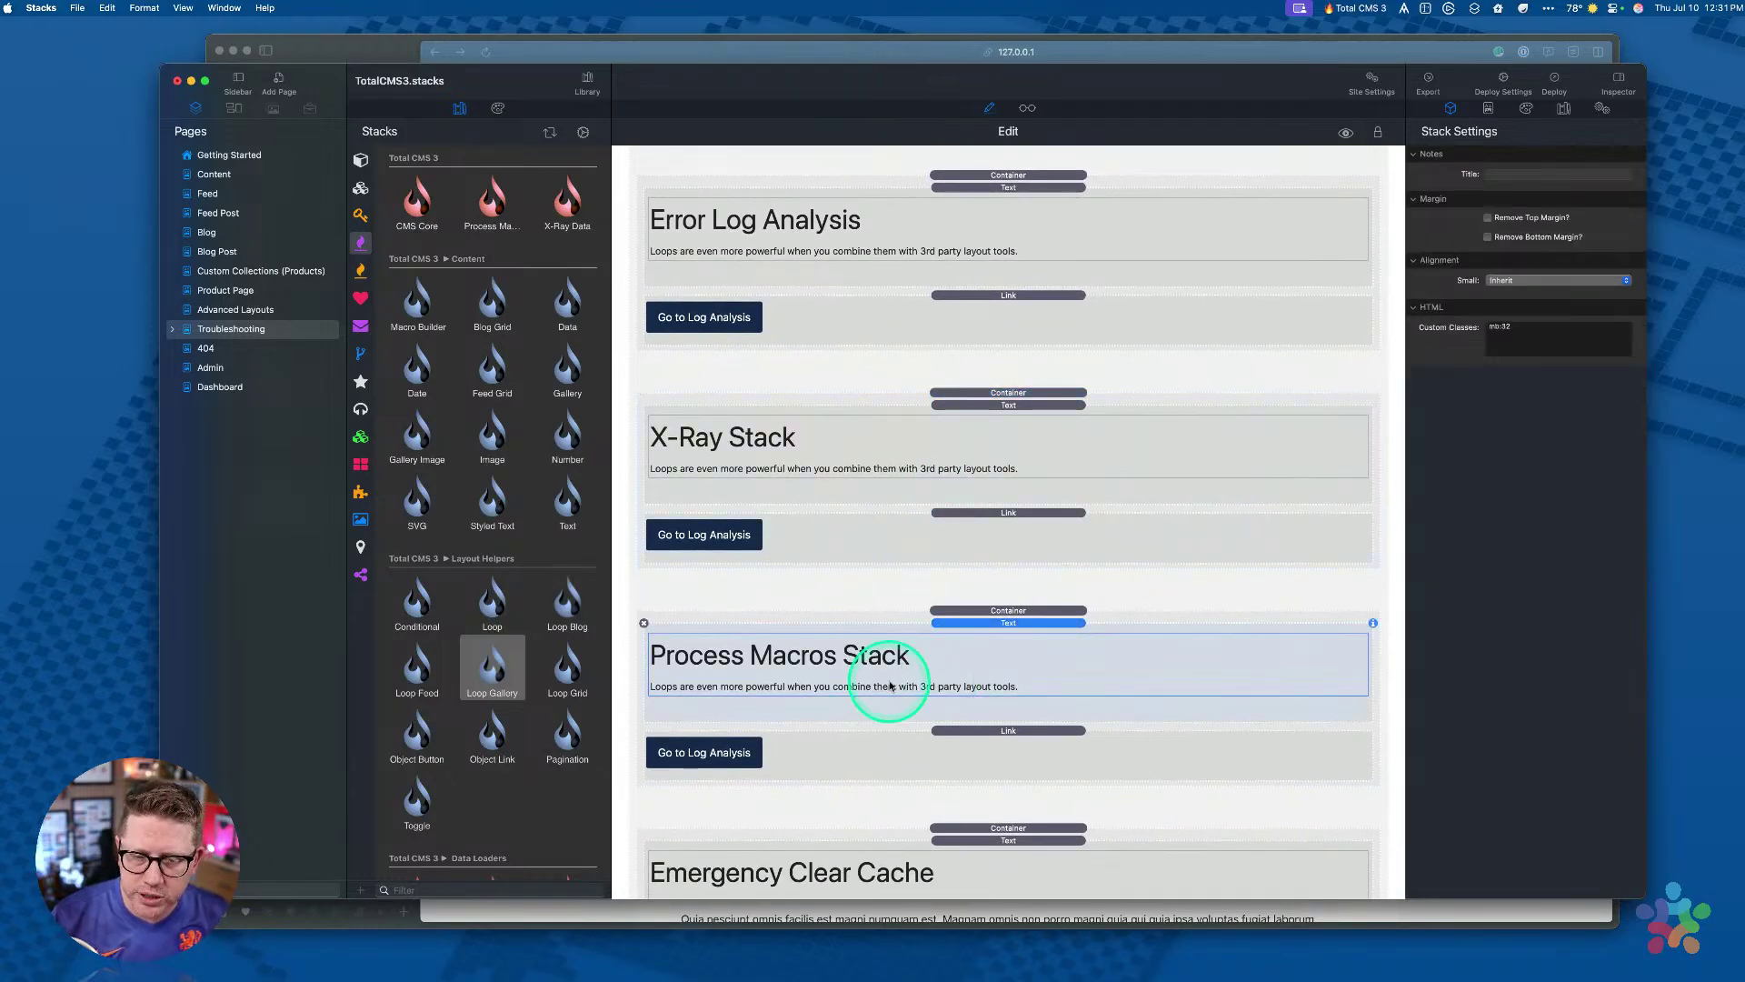
scroll(888, 686, down, 3)
scroll(974, 500, up, 1)
click(959, 716)
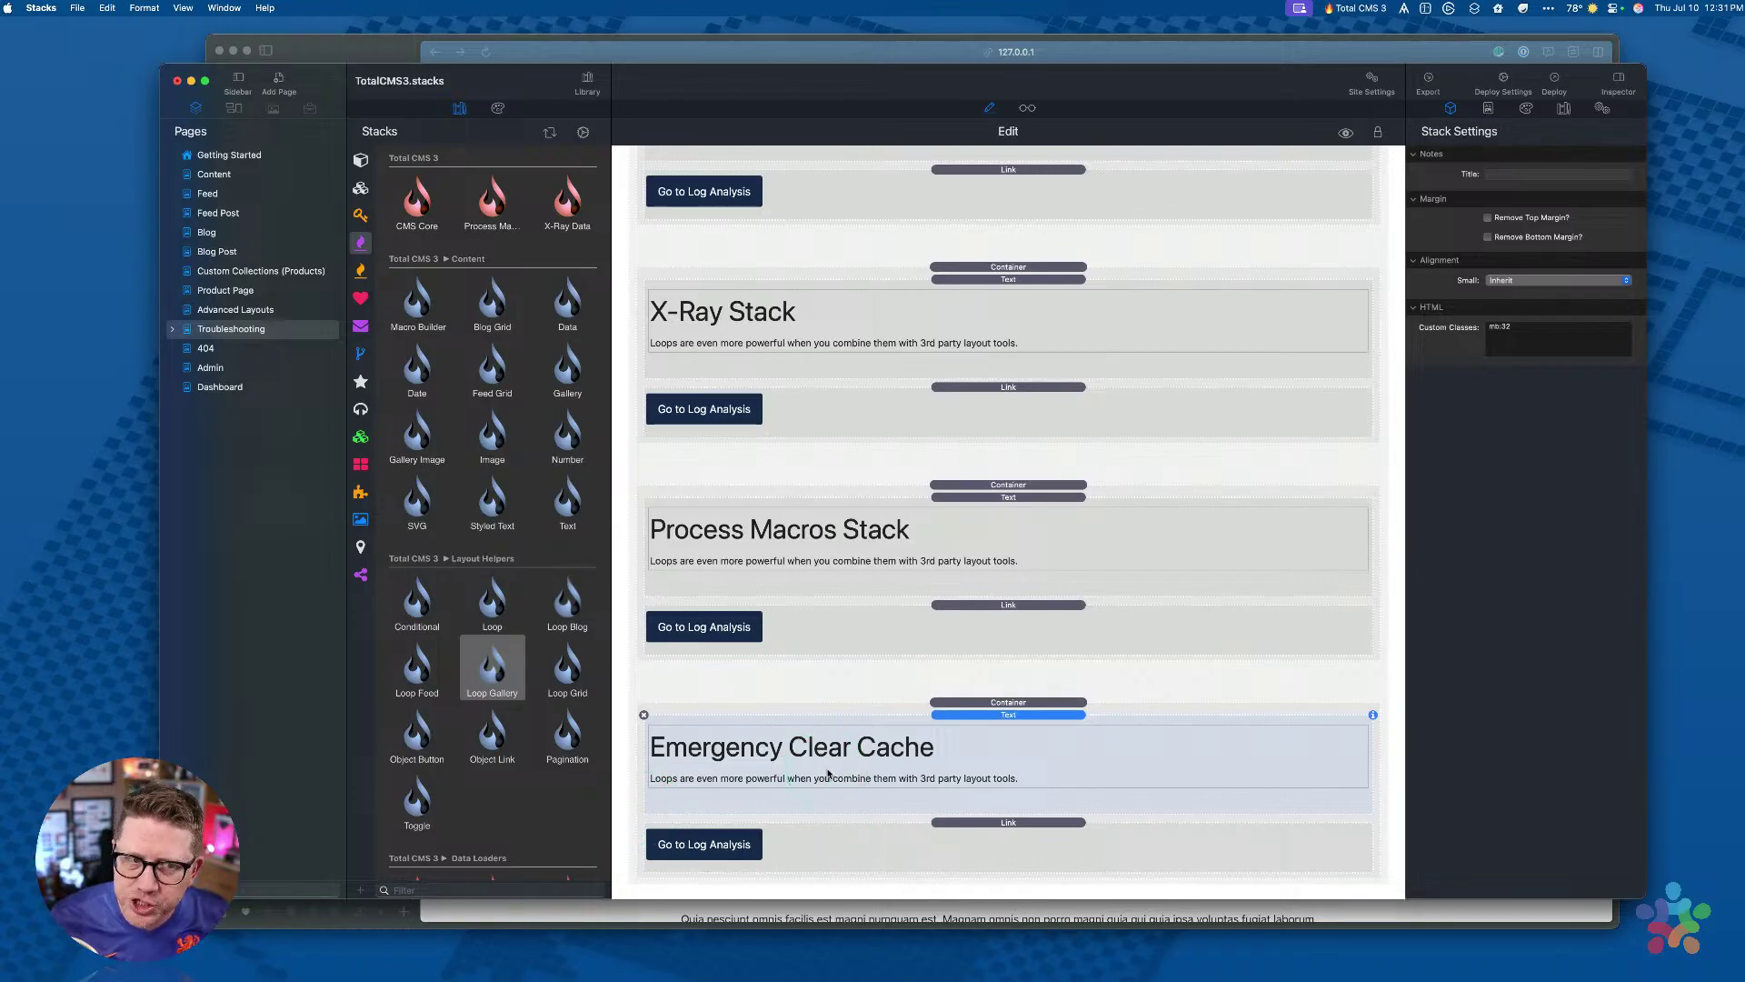
Step: Open Admin, check its Pre-Built Admin Dashboard and Full Custom Admin blocks, and reach Total CMS 3 Forms
click(210, 369)
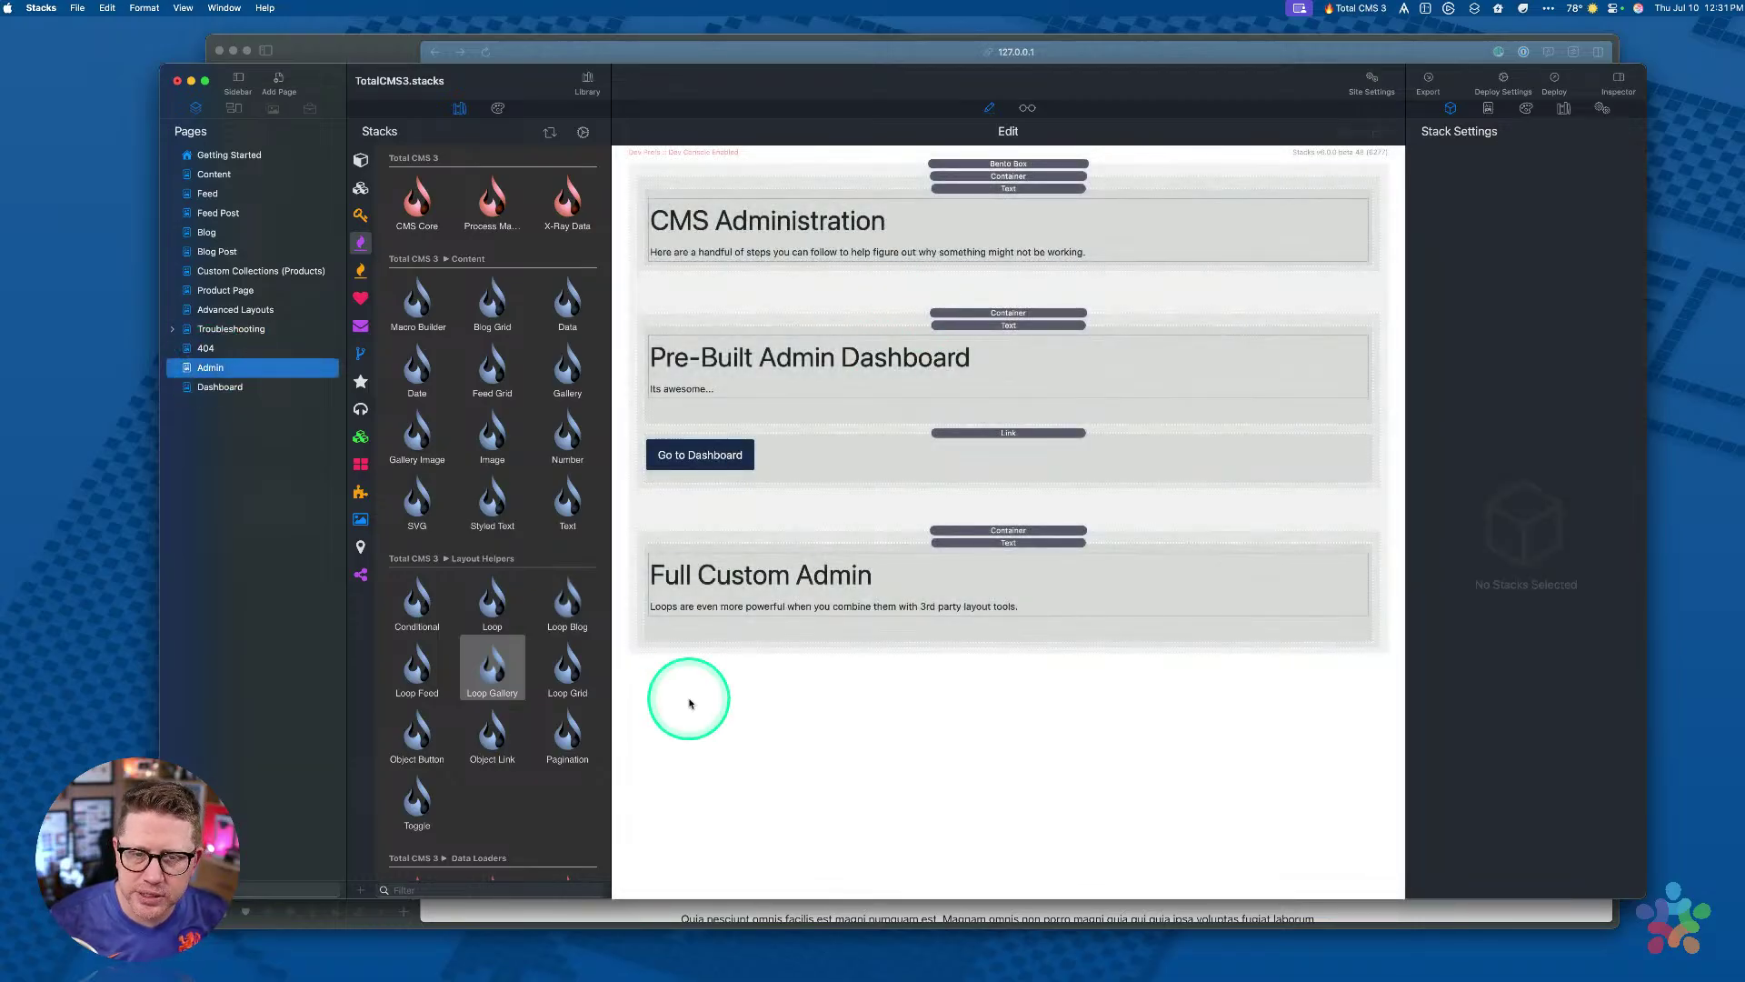
click(978, 320)
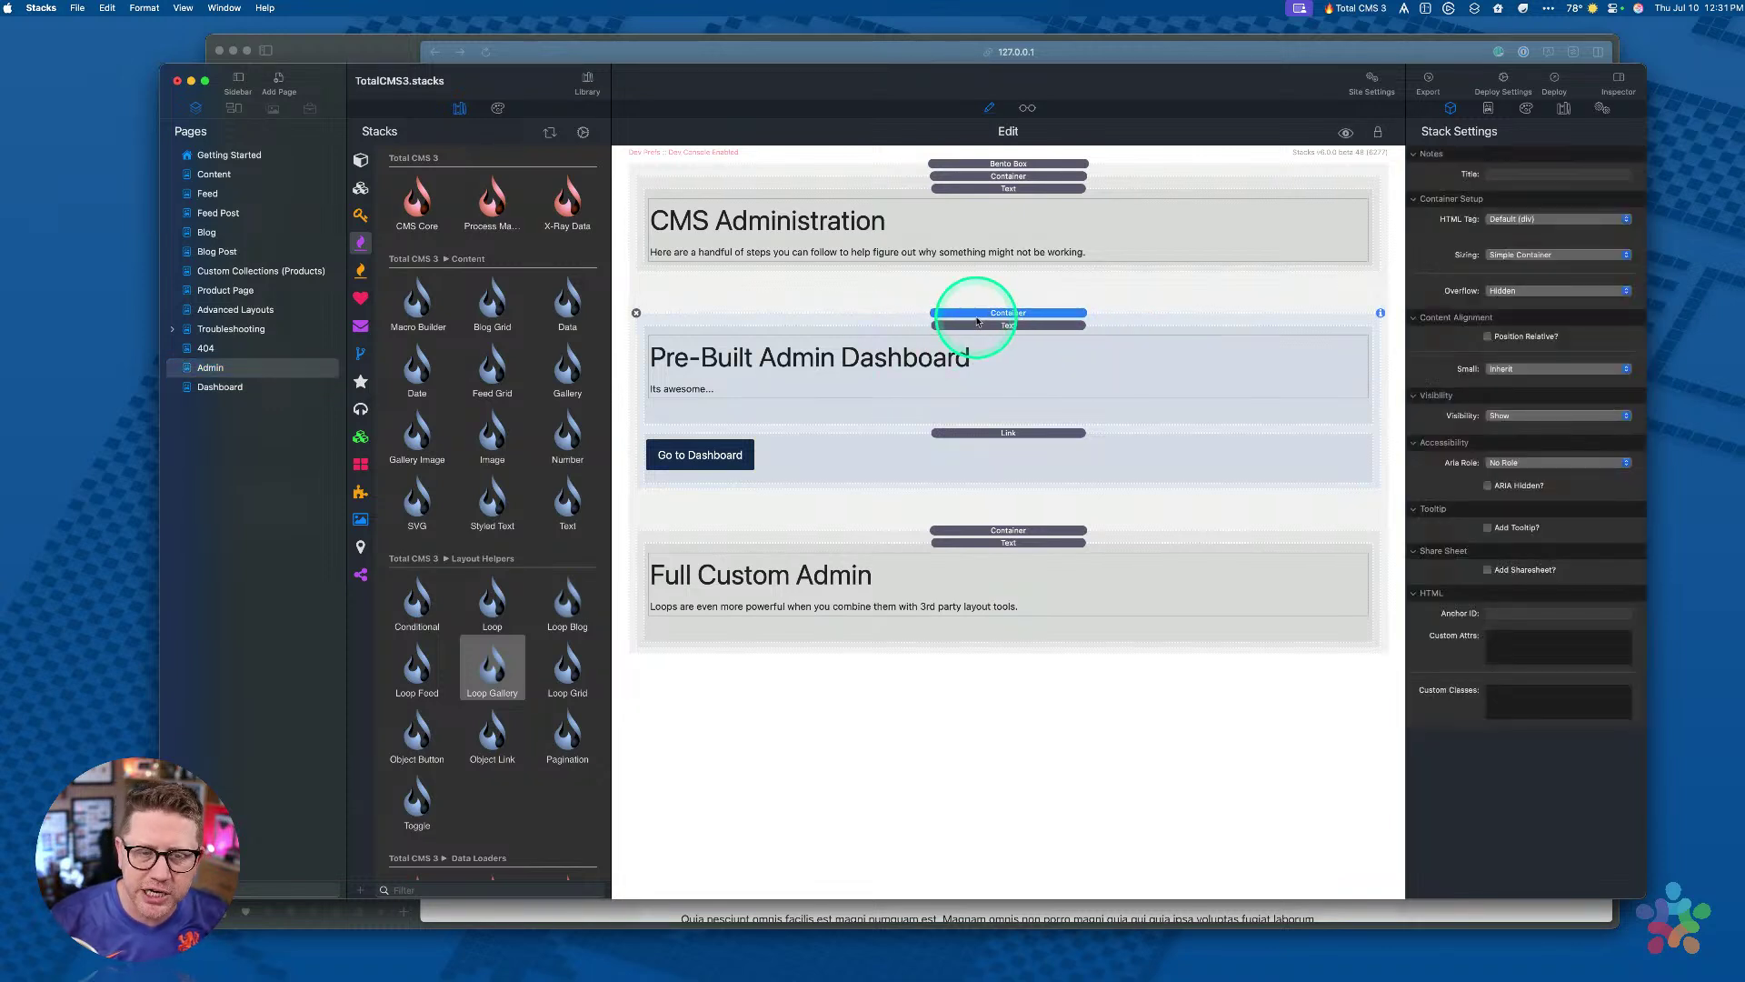
click(864, 575)
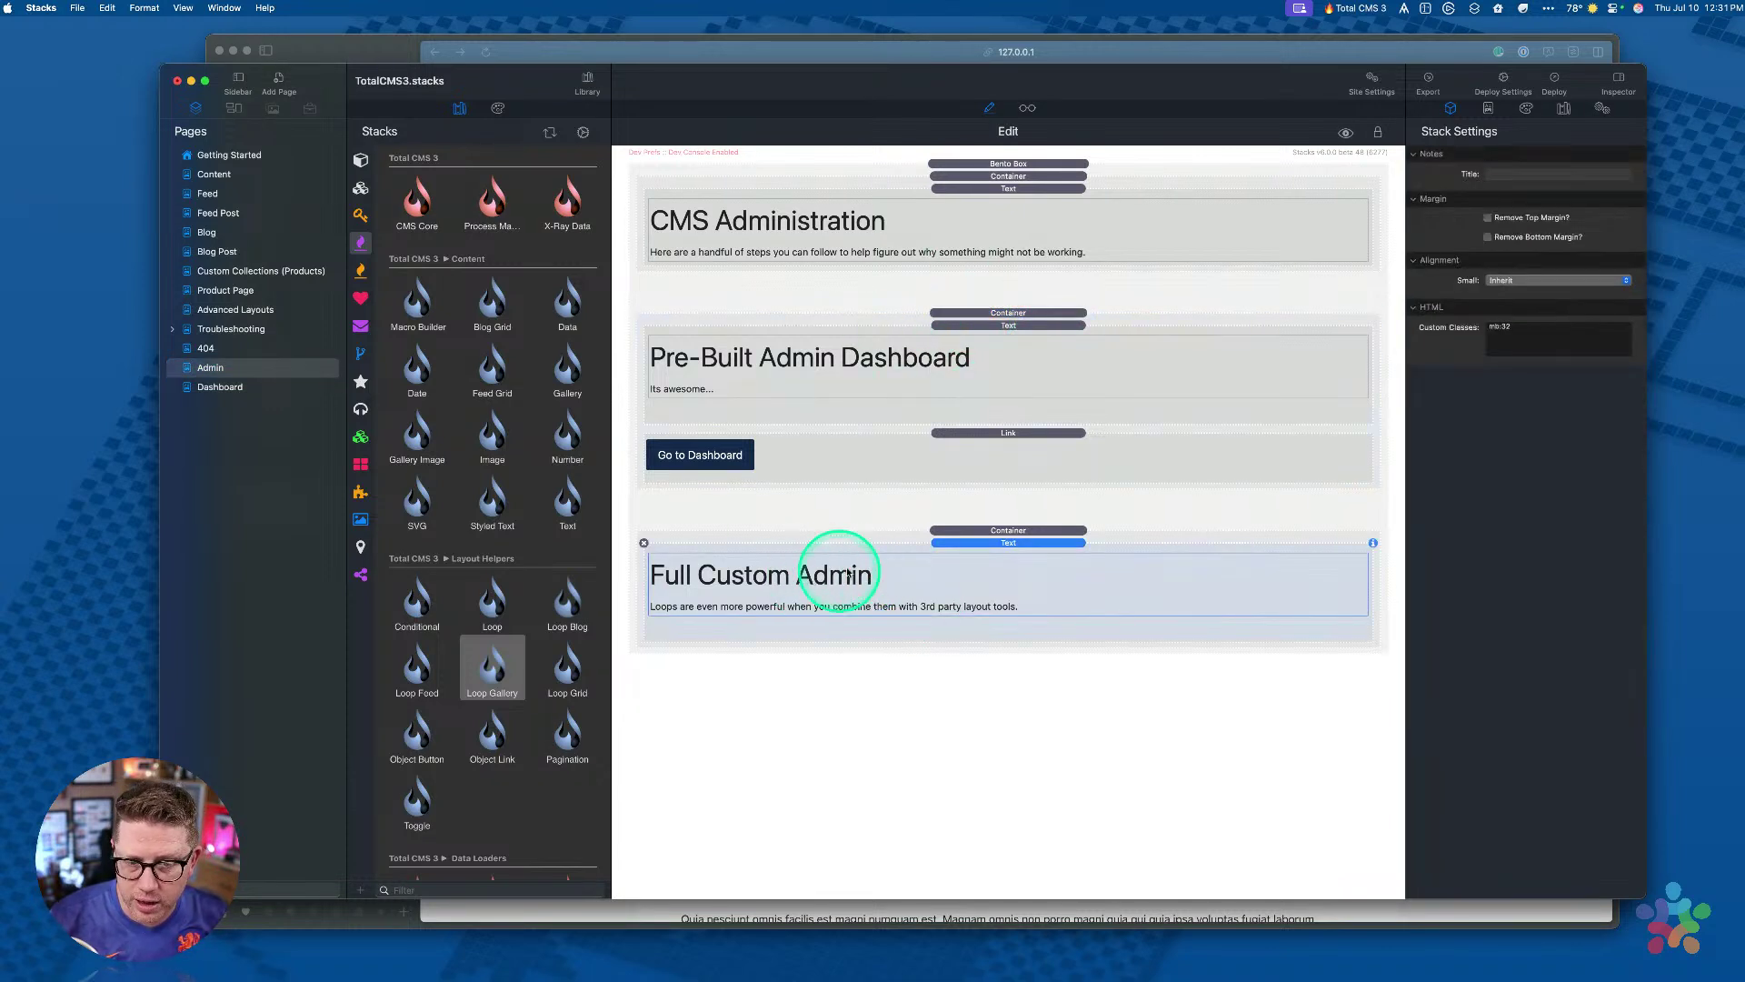
scroll(428, 475, down, 10)
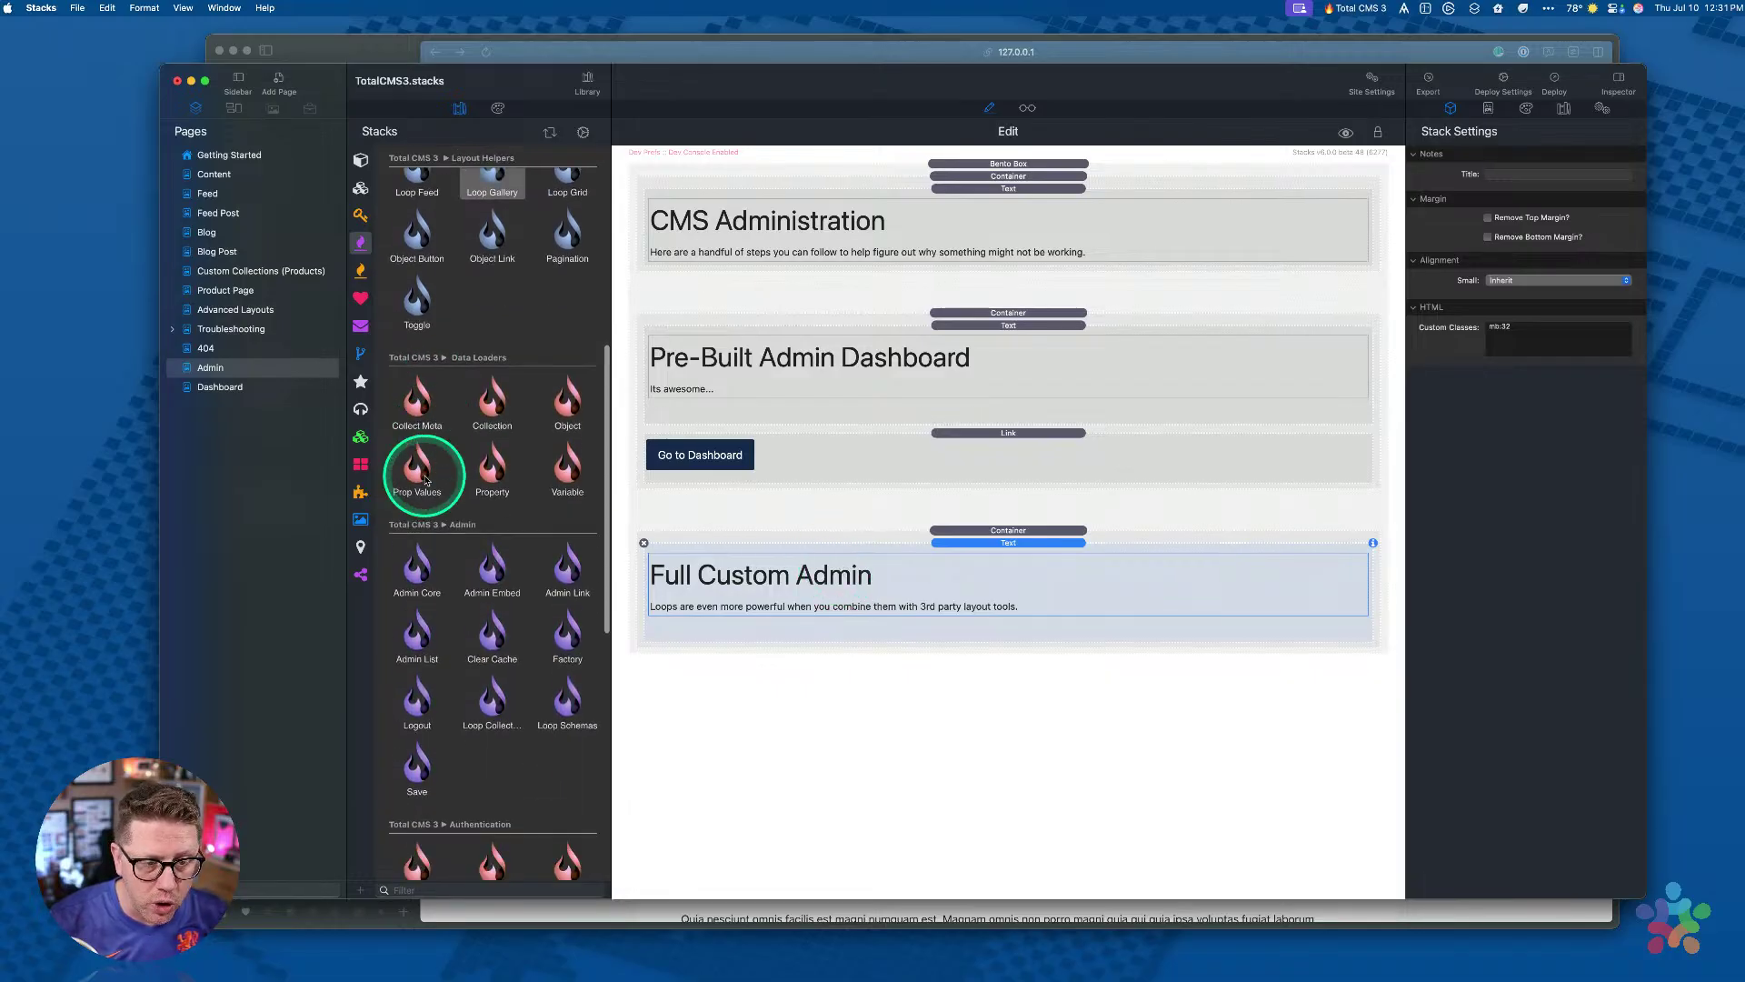
scroll(472, 368, down, 5)
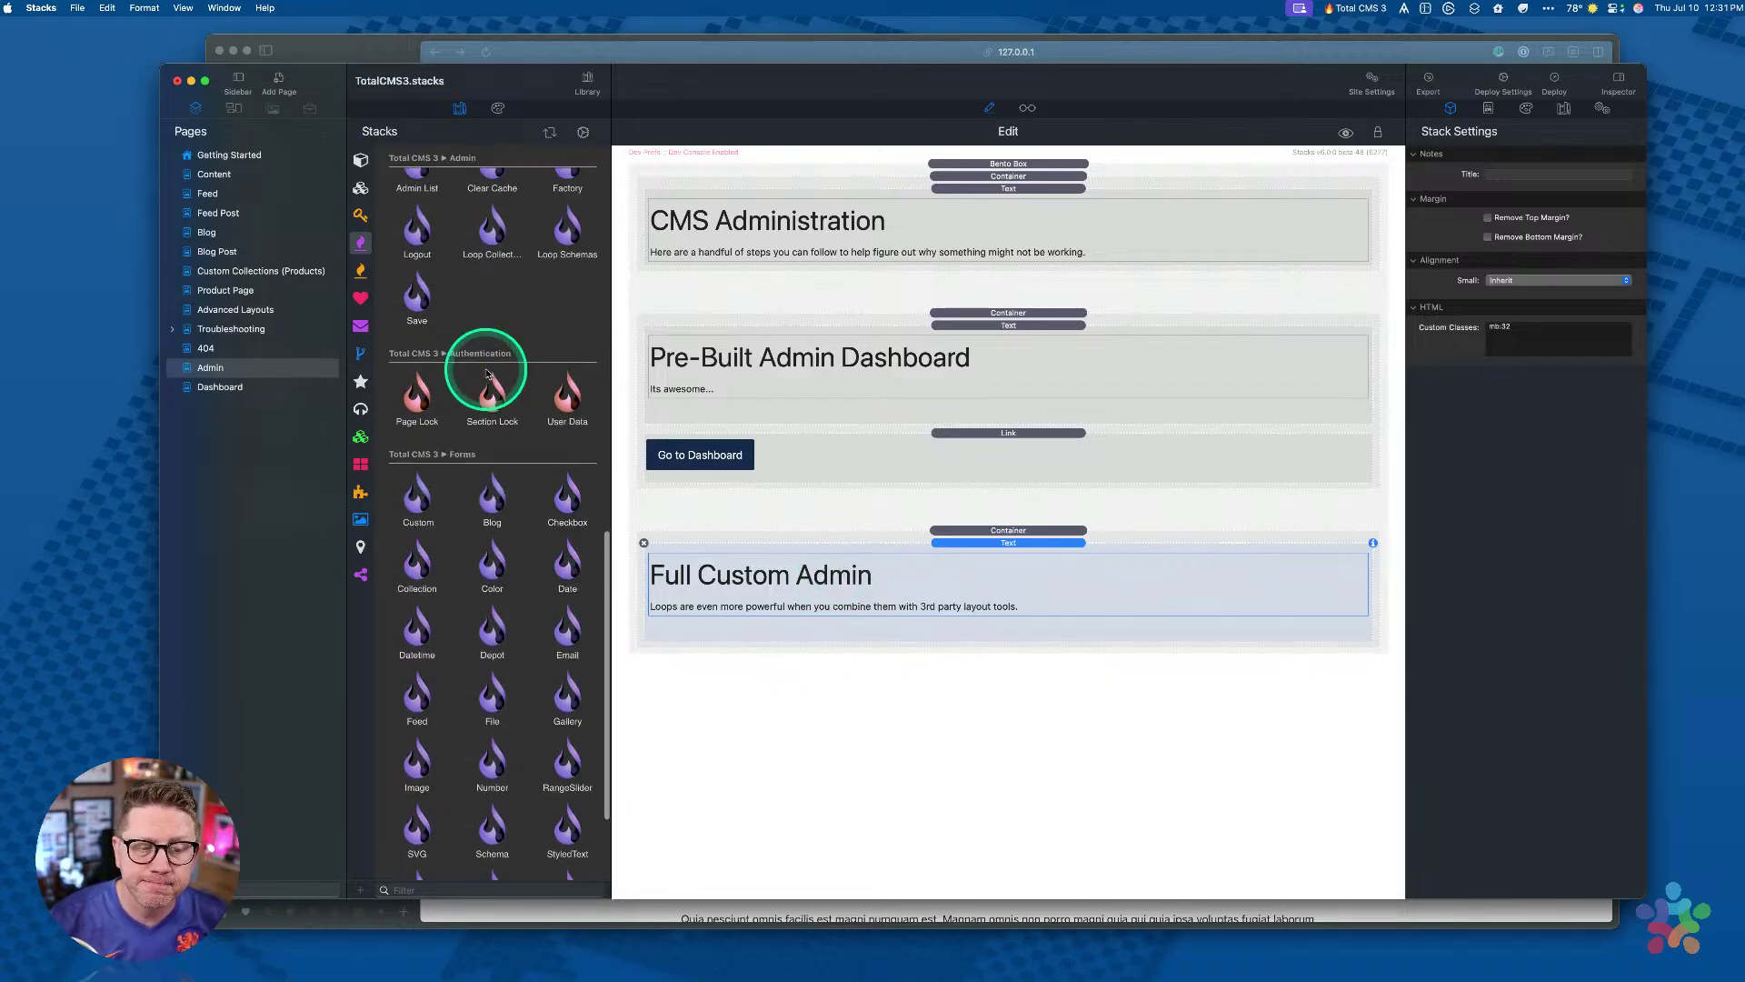
scroll(448, 411, down, 2)
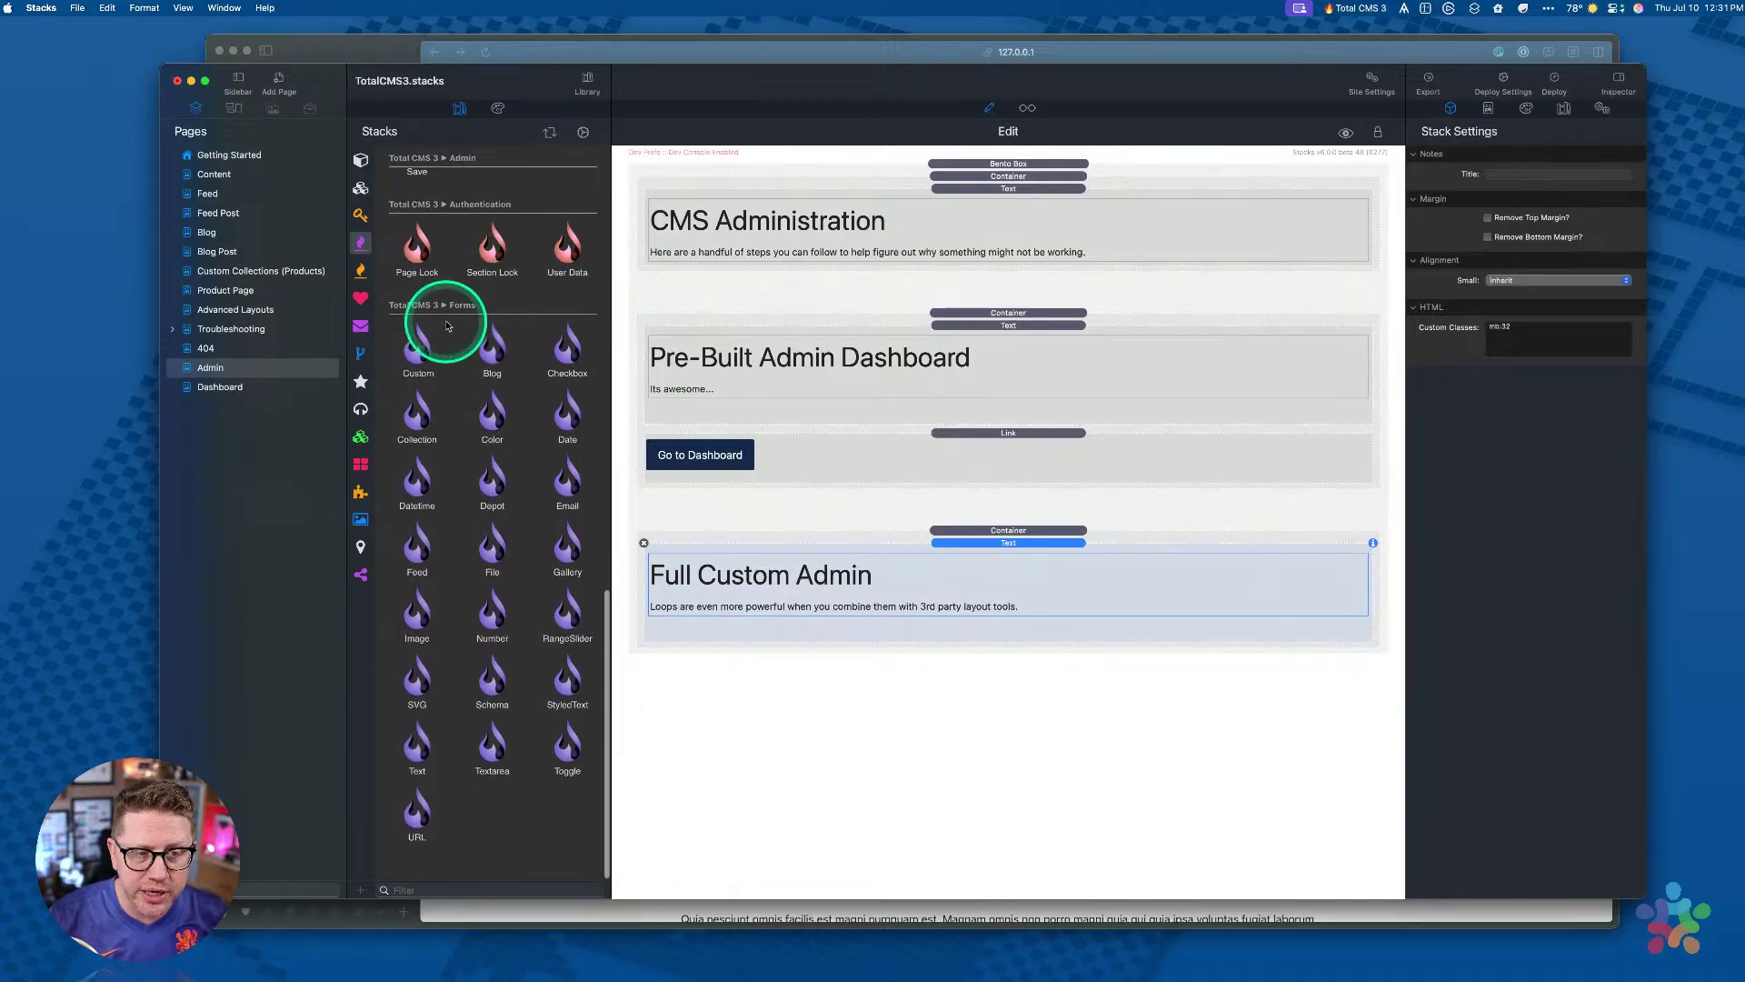
Step: Add a Blog form to the Full Custom Admin section, then delete it
click(493, 356)
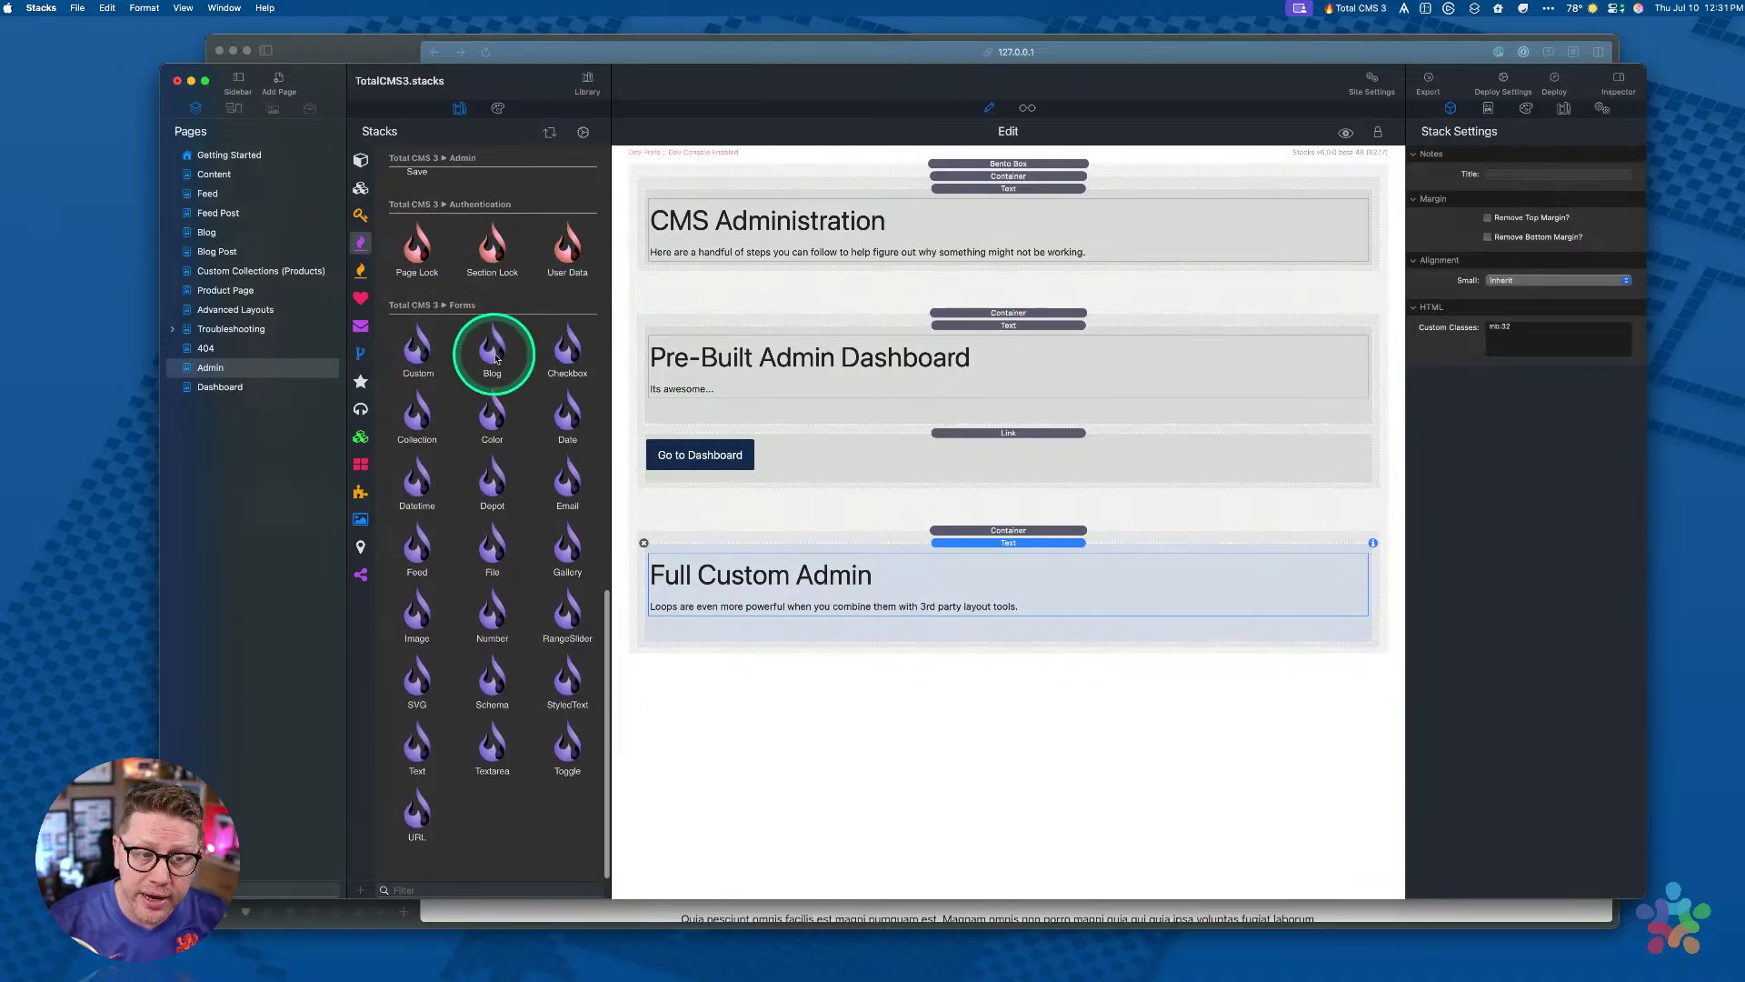
drag(494, 360, 926, 577)
click(991, 557)
scroll(990, 557, down, 3)
scroll(990, 558, up, 3)
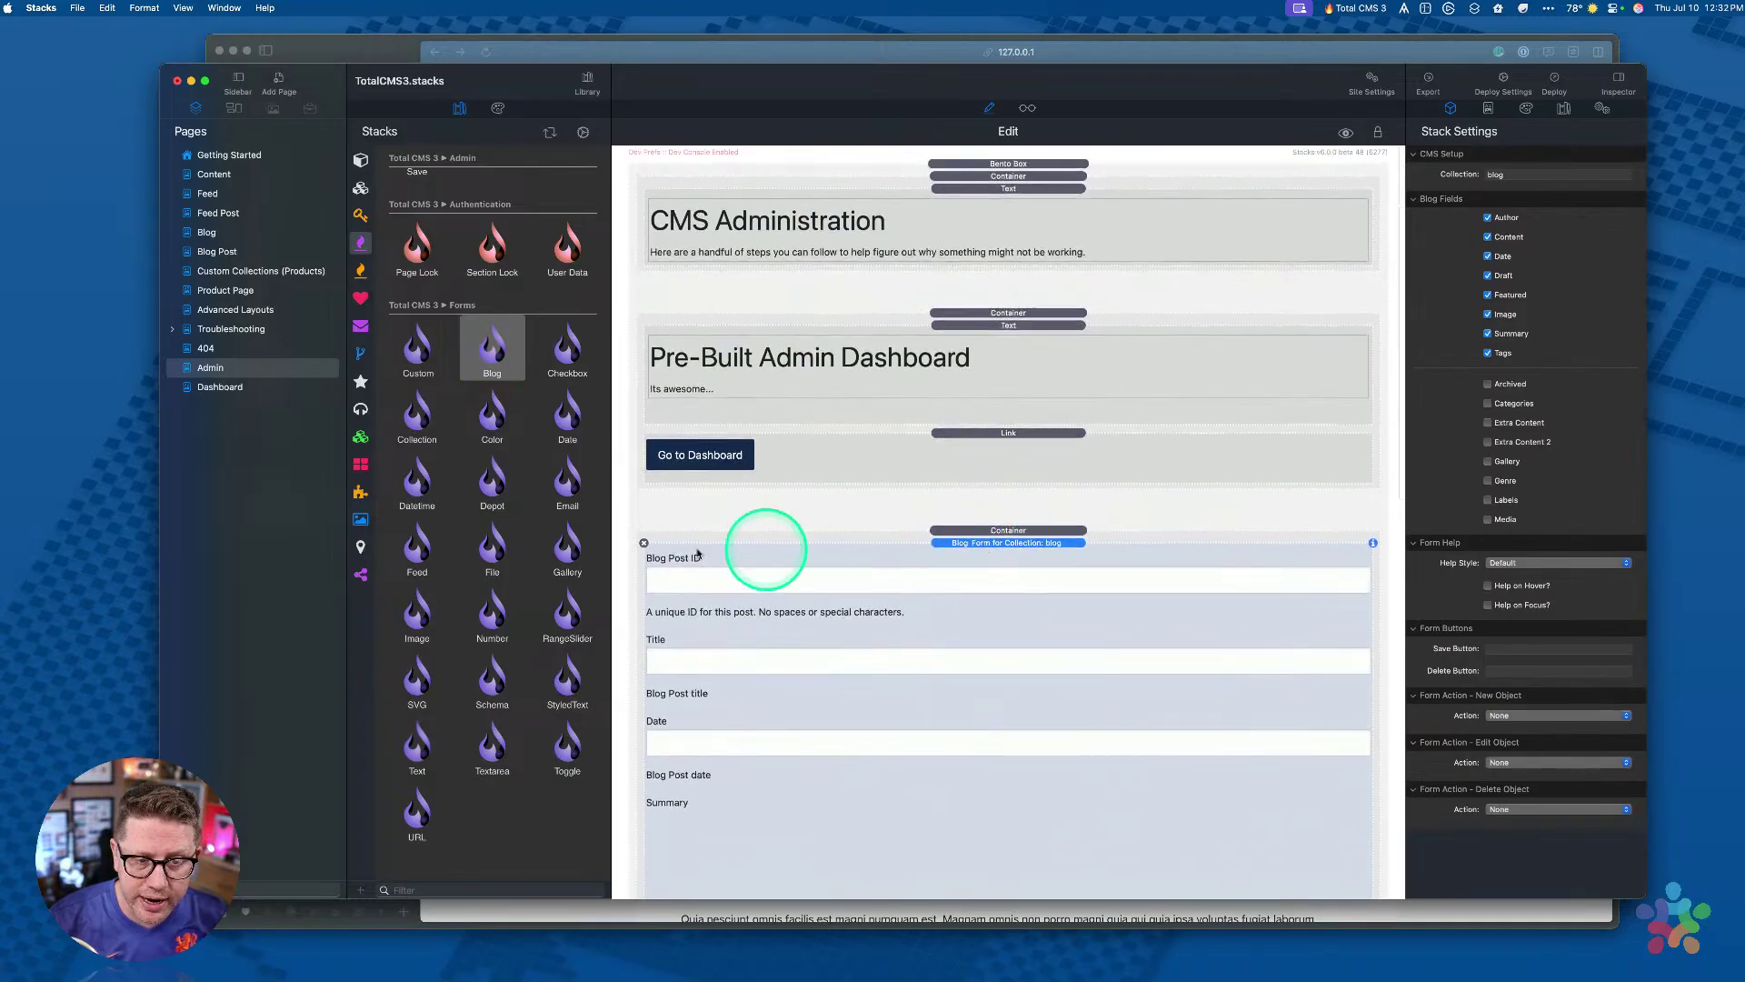
click(645, 544)
Step: Try Email, Depot, File and Text form stacks, deleting each, then open Dashboard
drag(567, 477, 861, 558)
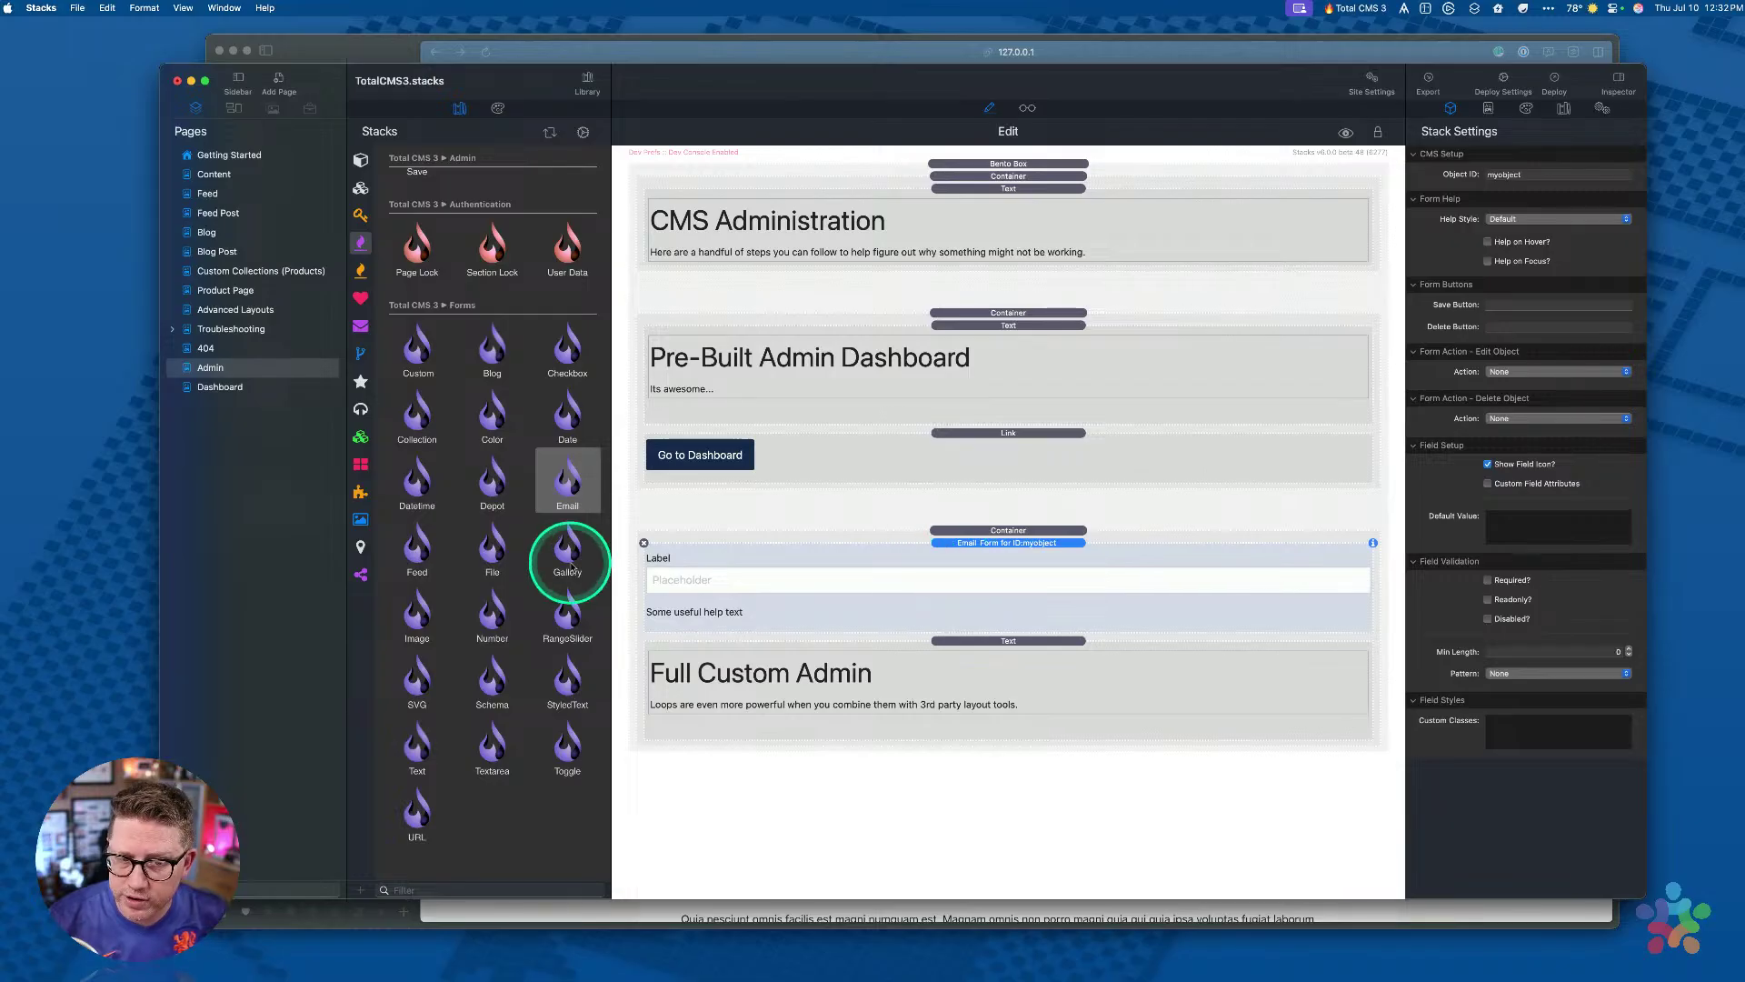
click(645, 543)
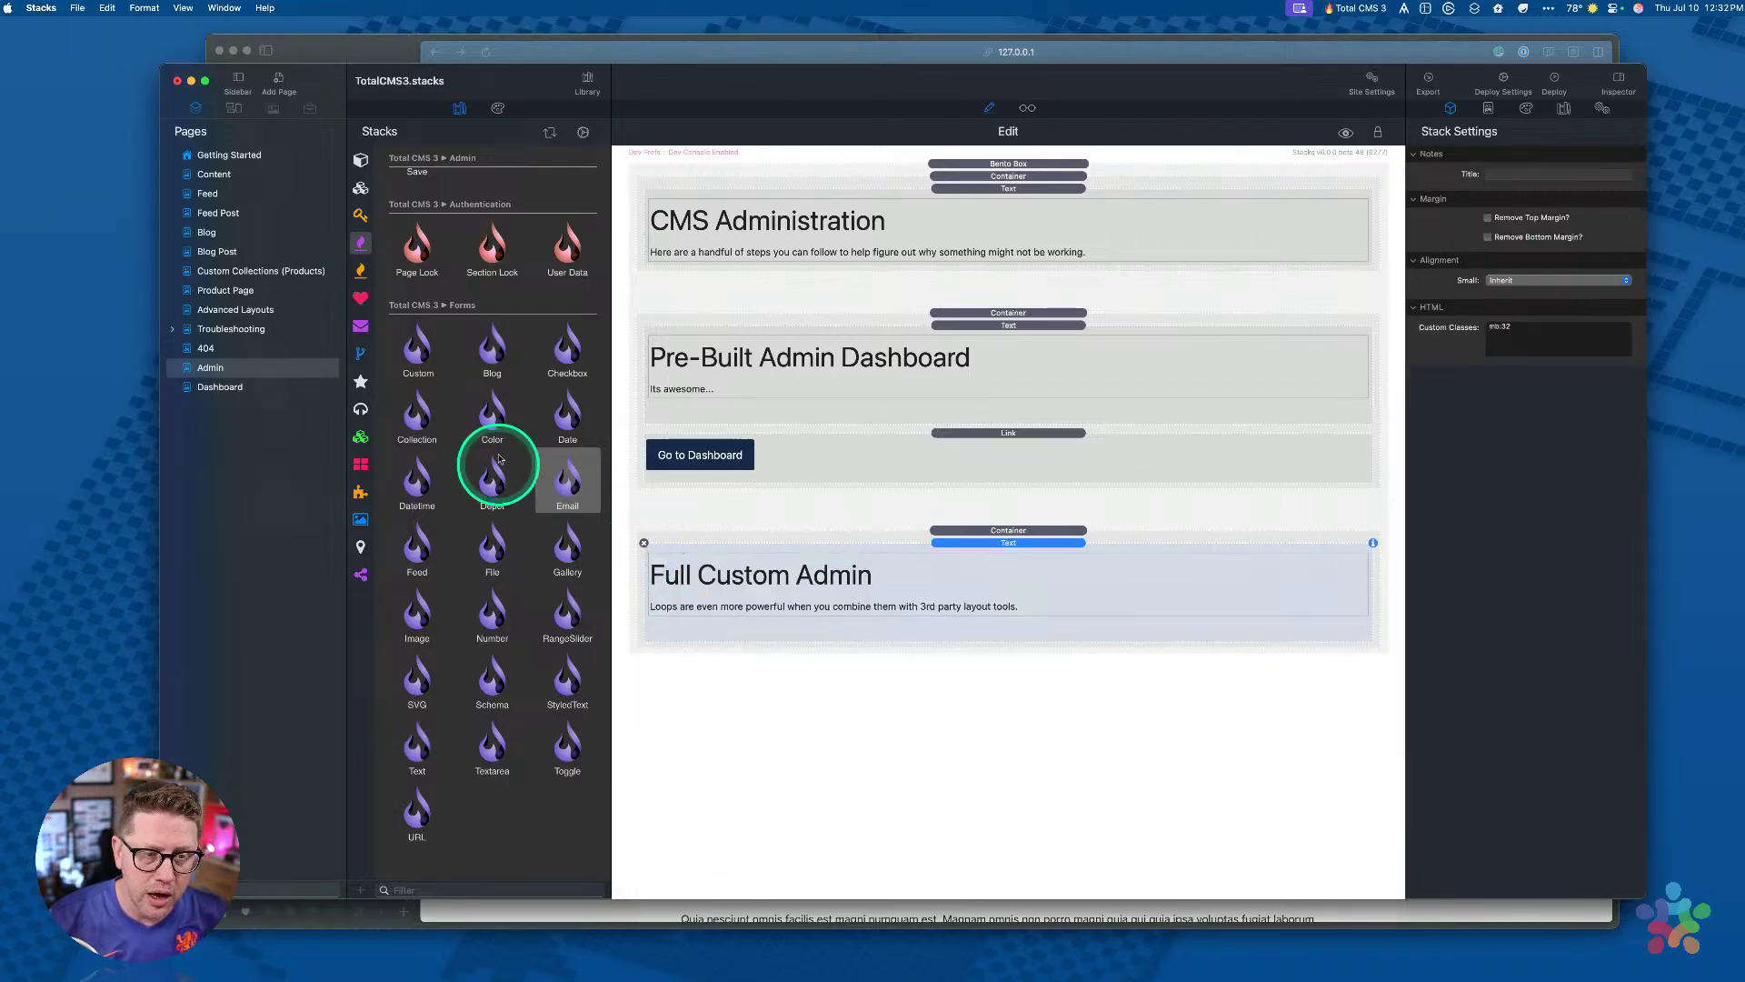
drag(492, 477, 807, 551)
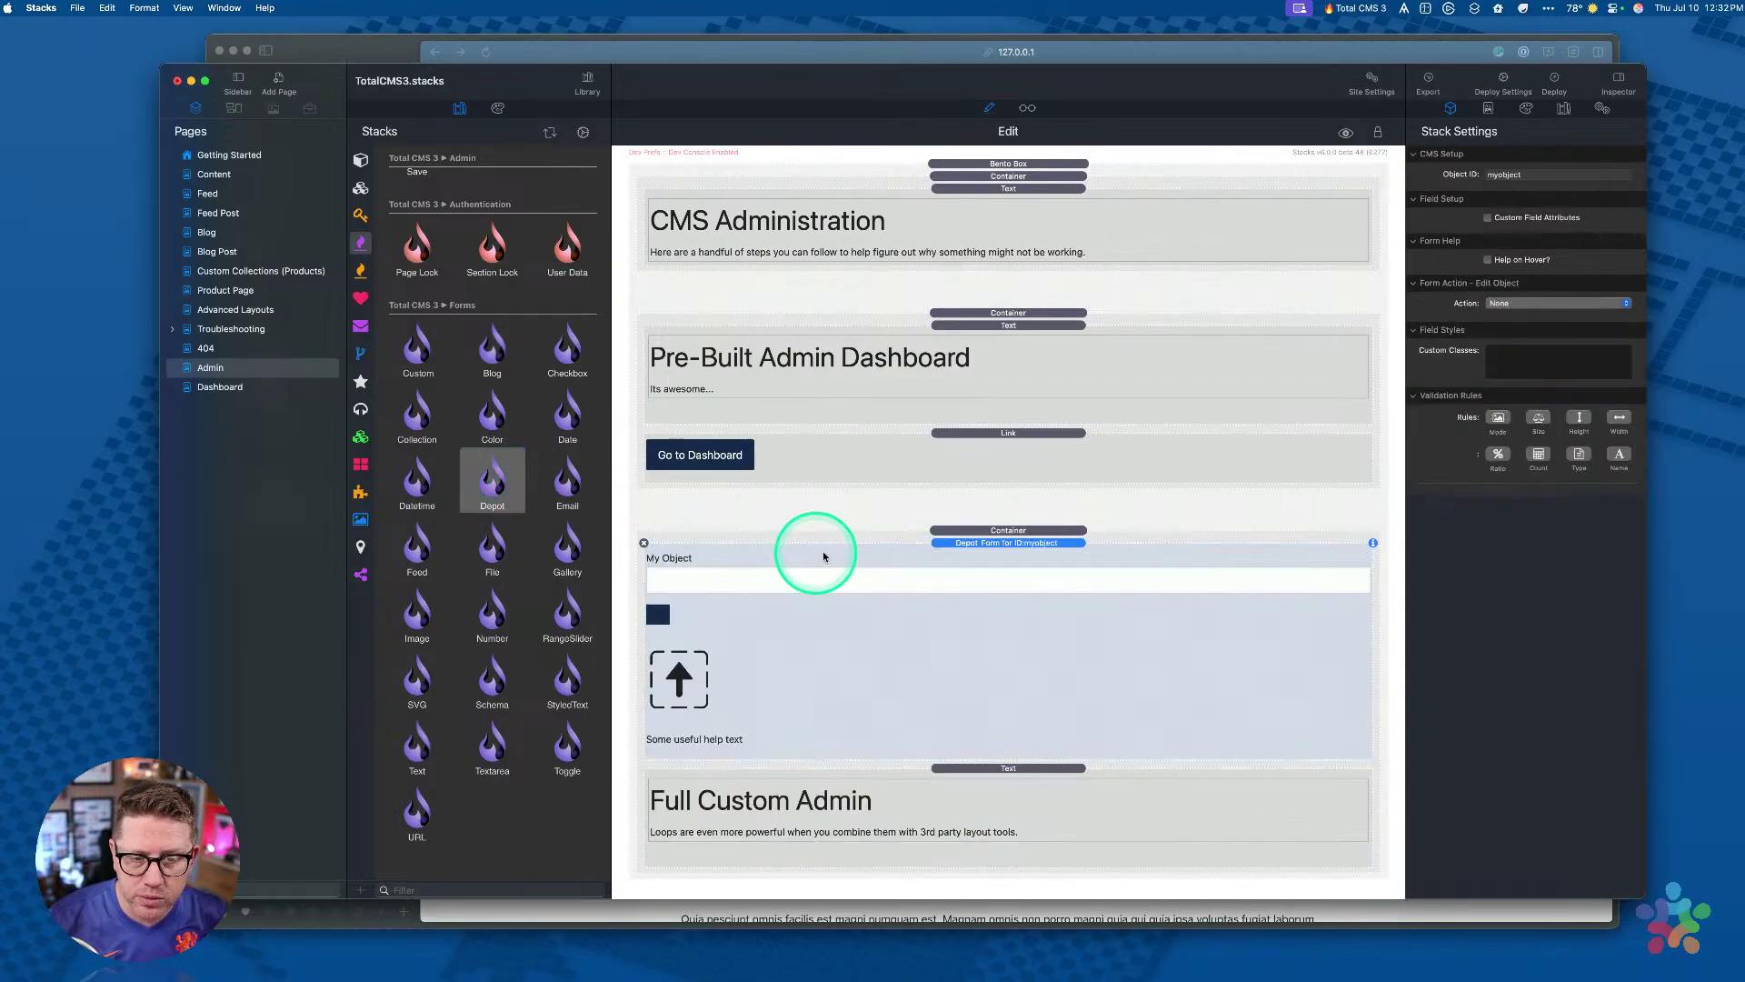
click(644, 543)
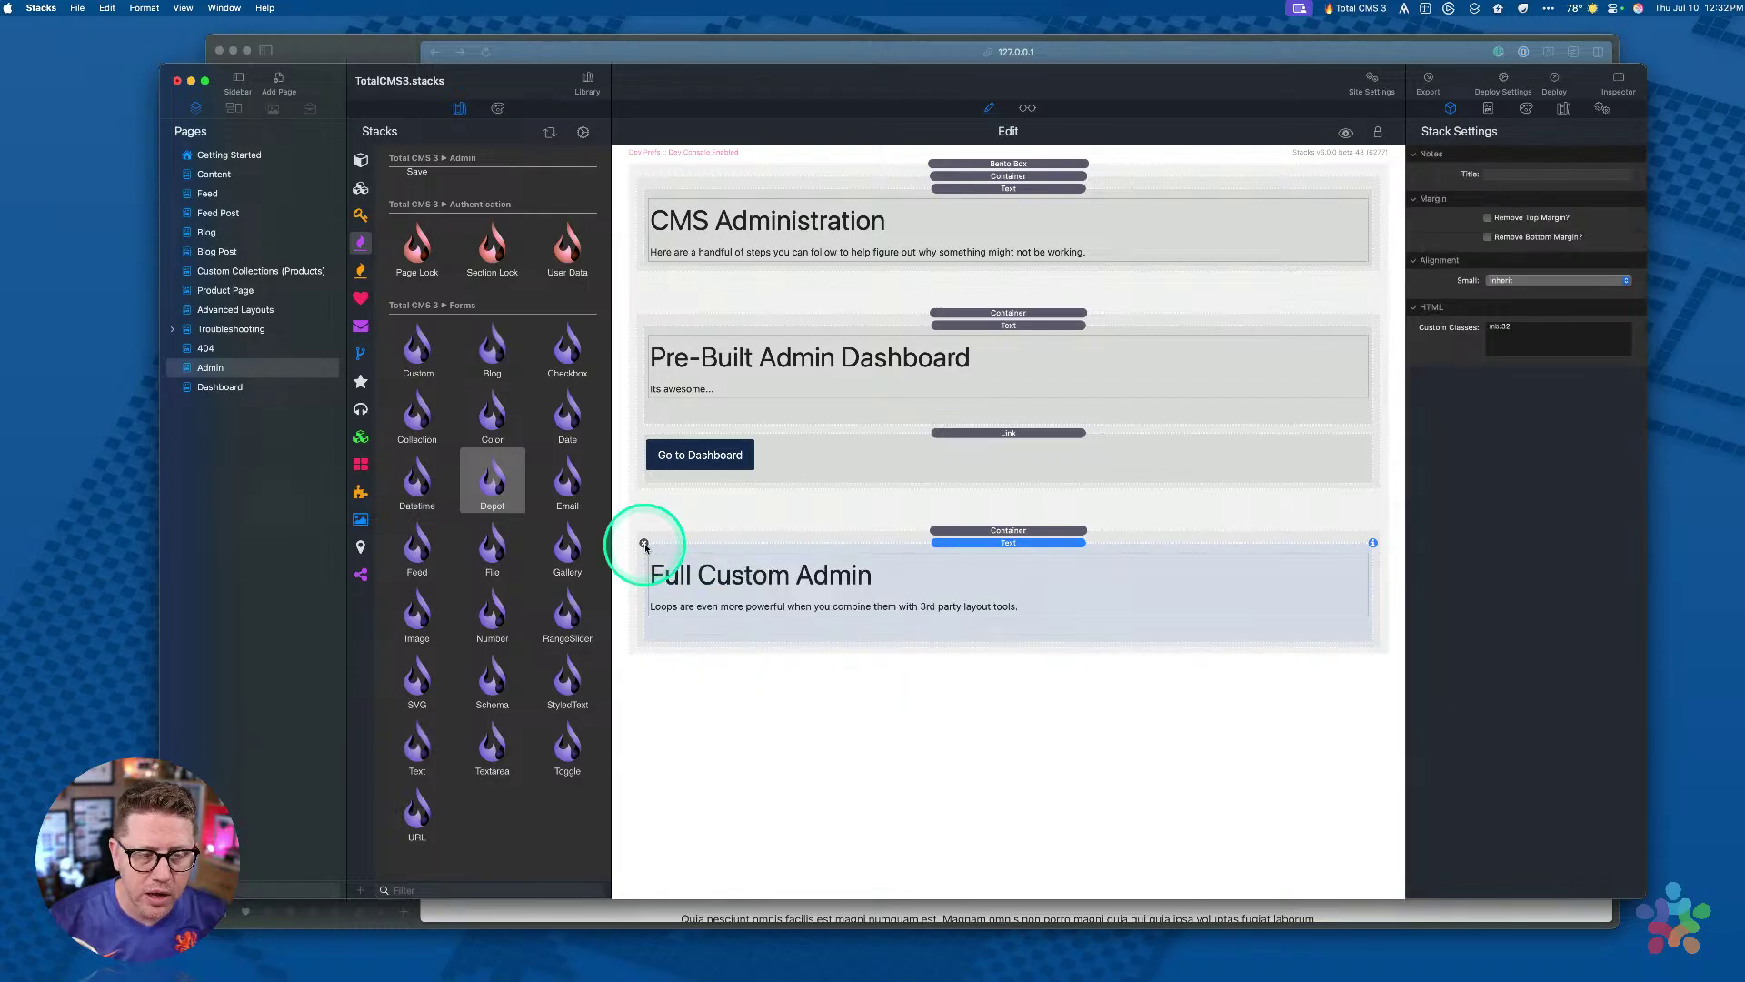
drag(491, 545, 794, 556)
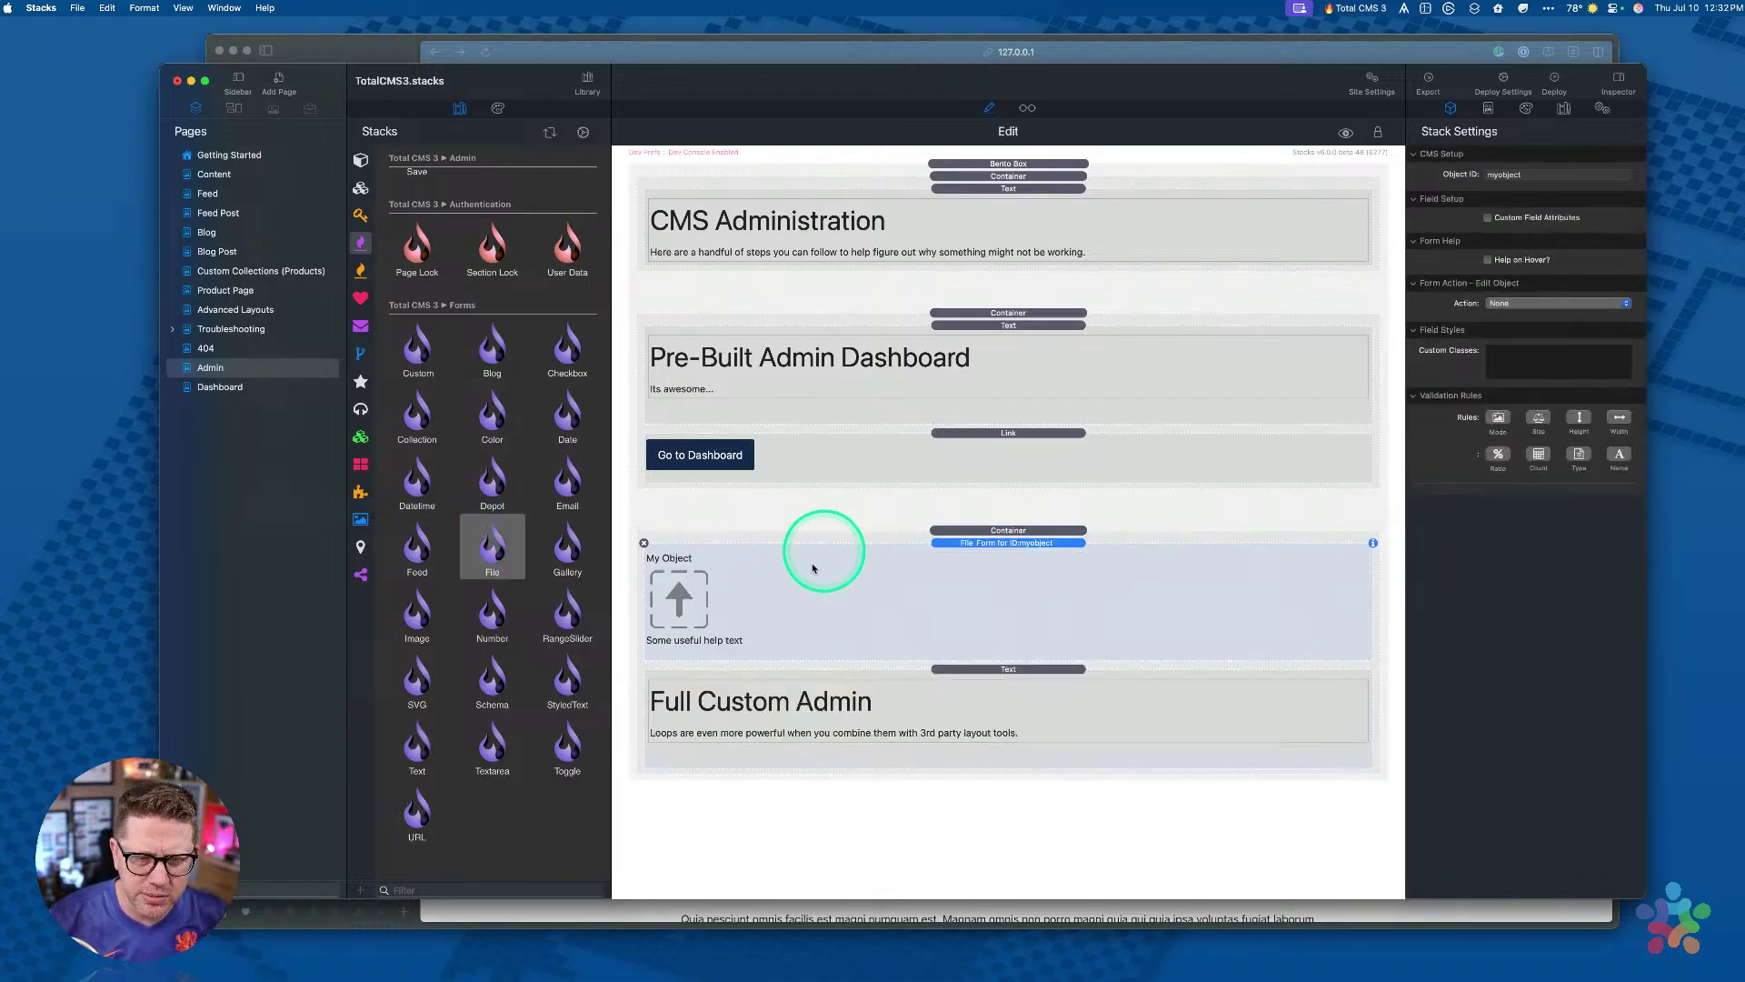
click(644, 543)
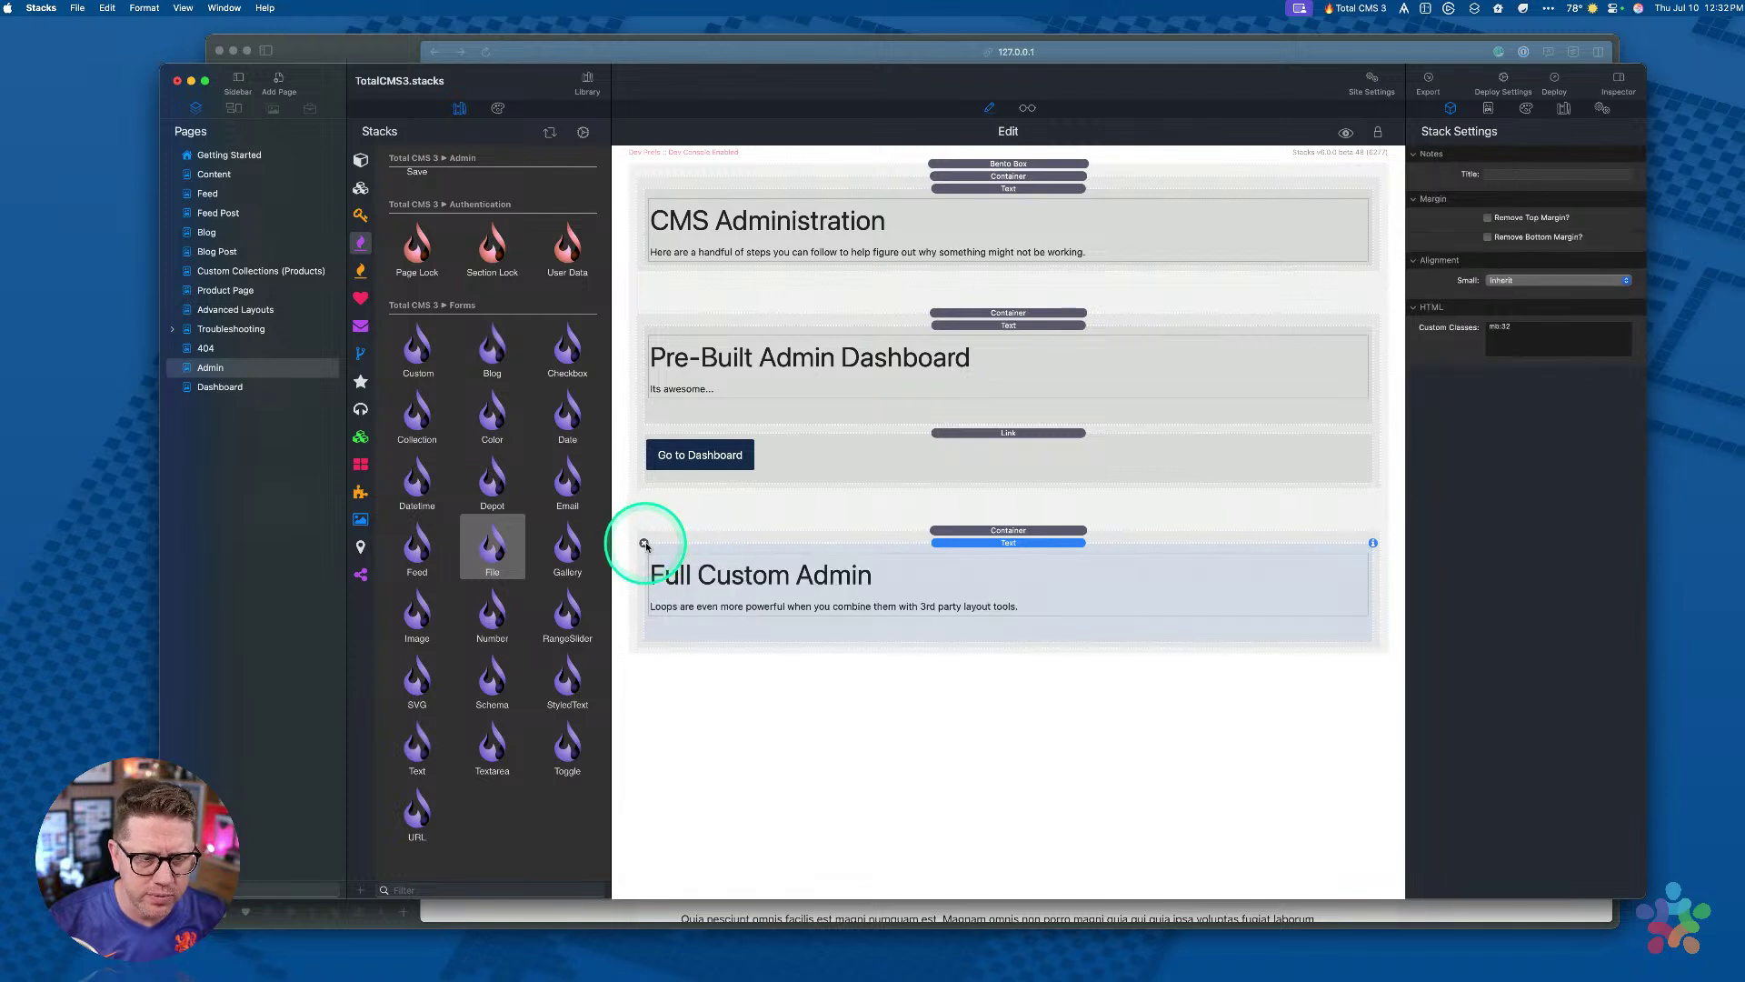
drag(428, 738, 945, 551)
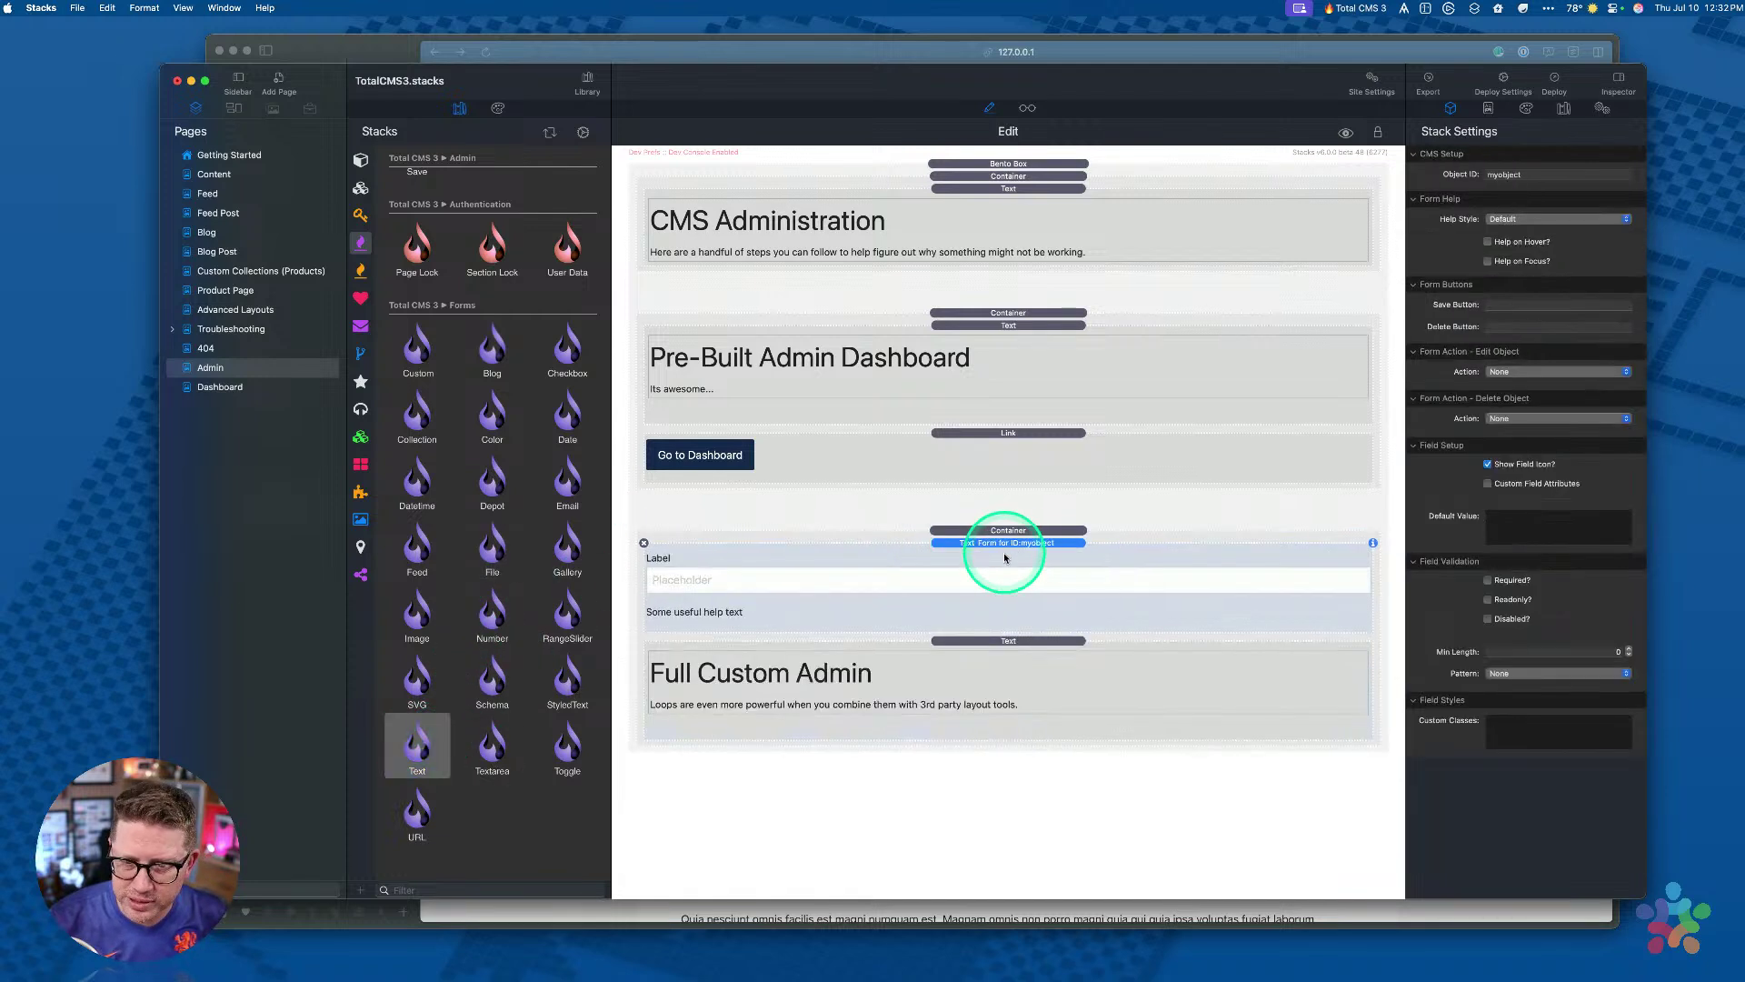
click(645, 544)
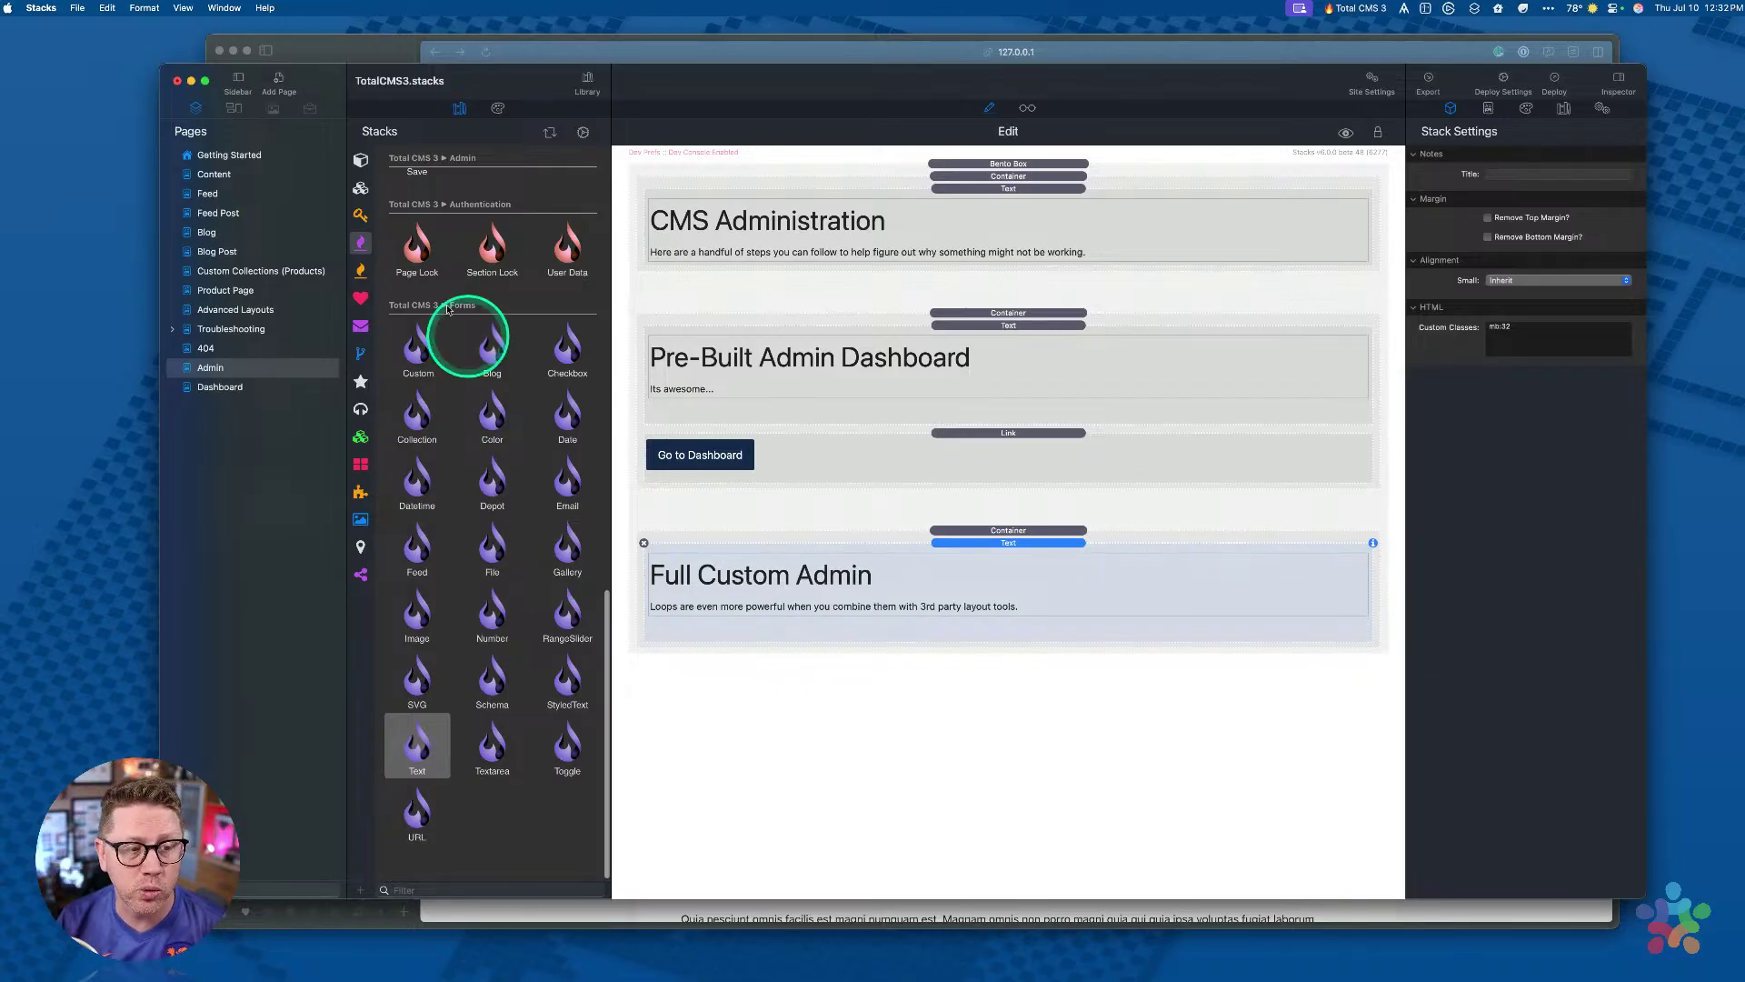
click(223, 391)
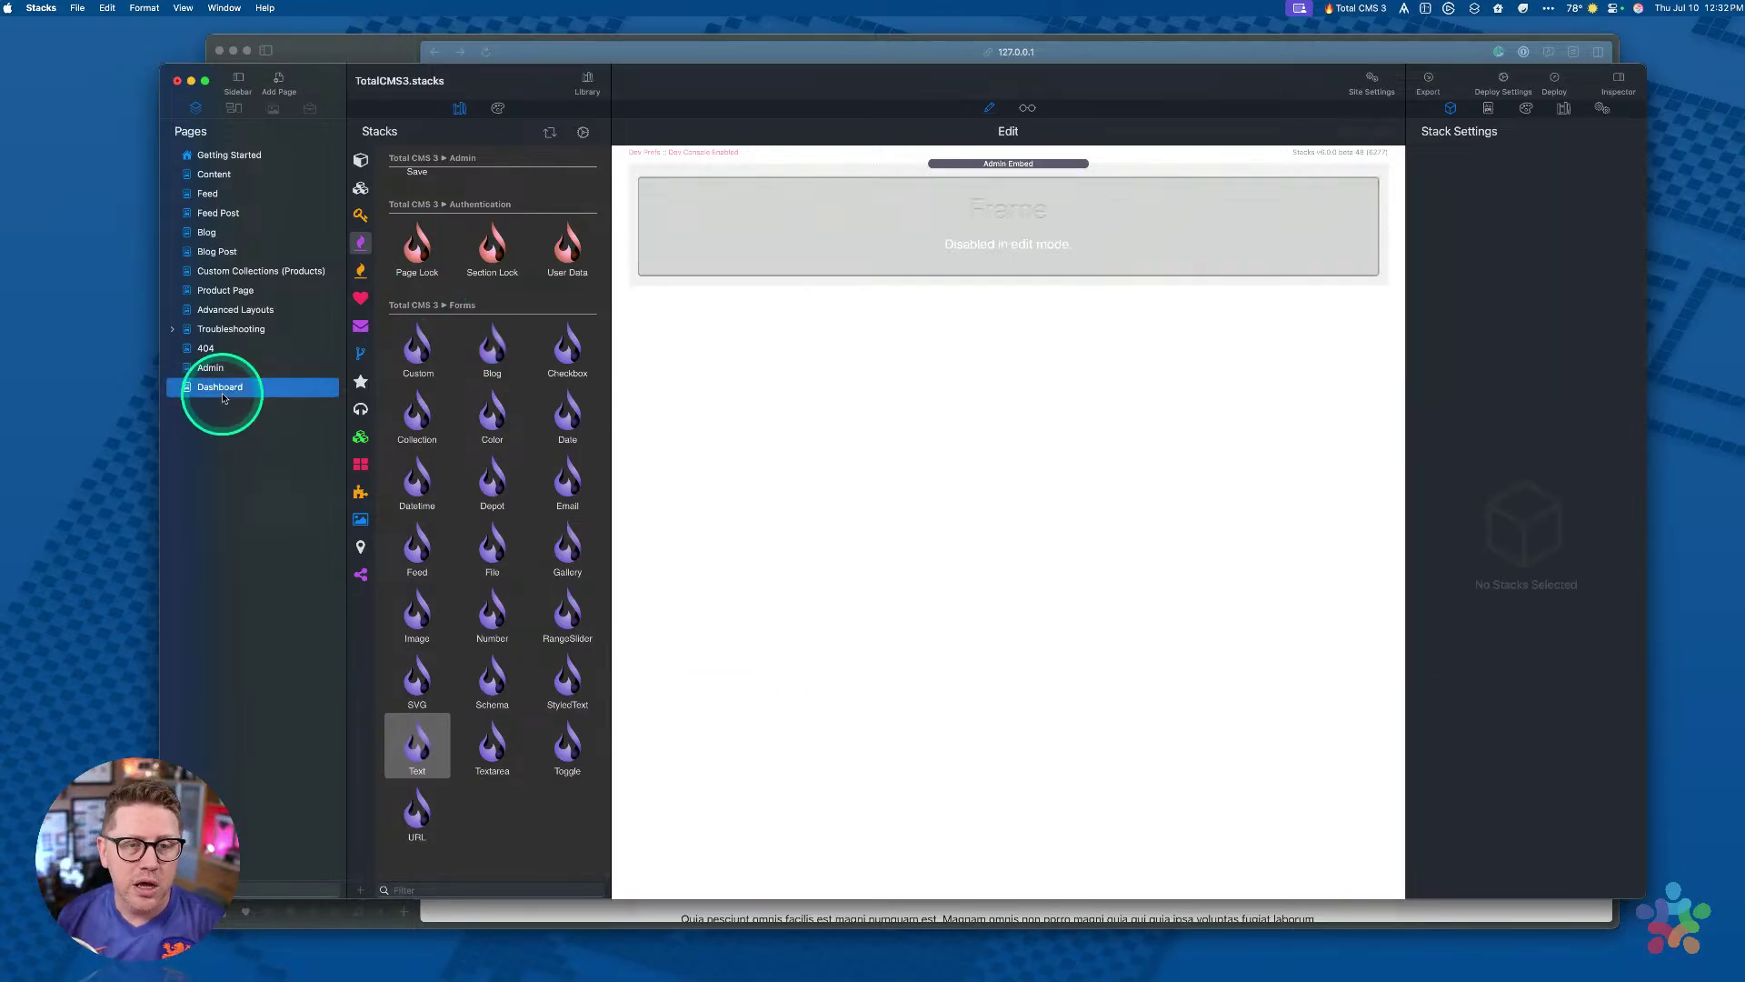
Step: Preview the Dashboard's Welcome to Total CMS 3 content and Getting Started video playlist, library hidden
click(1027, 108)
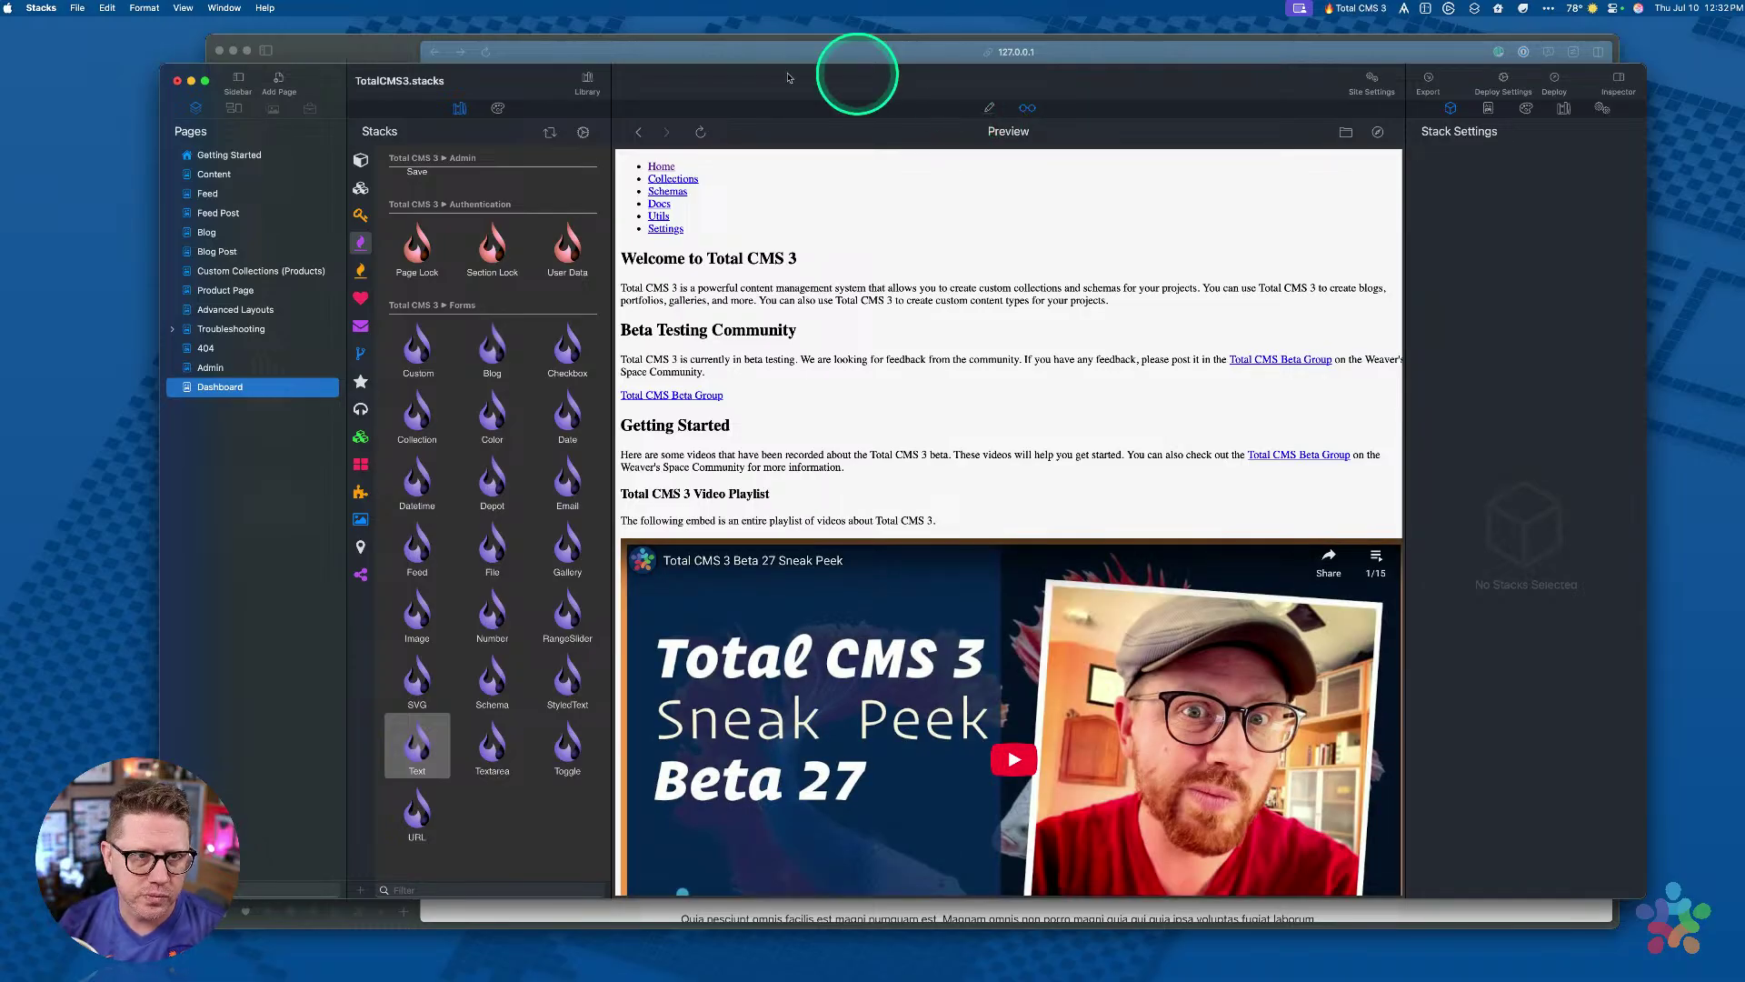
click(587, 82)
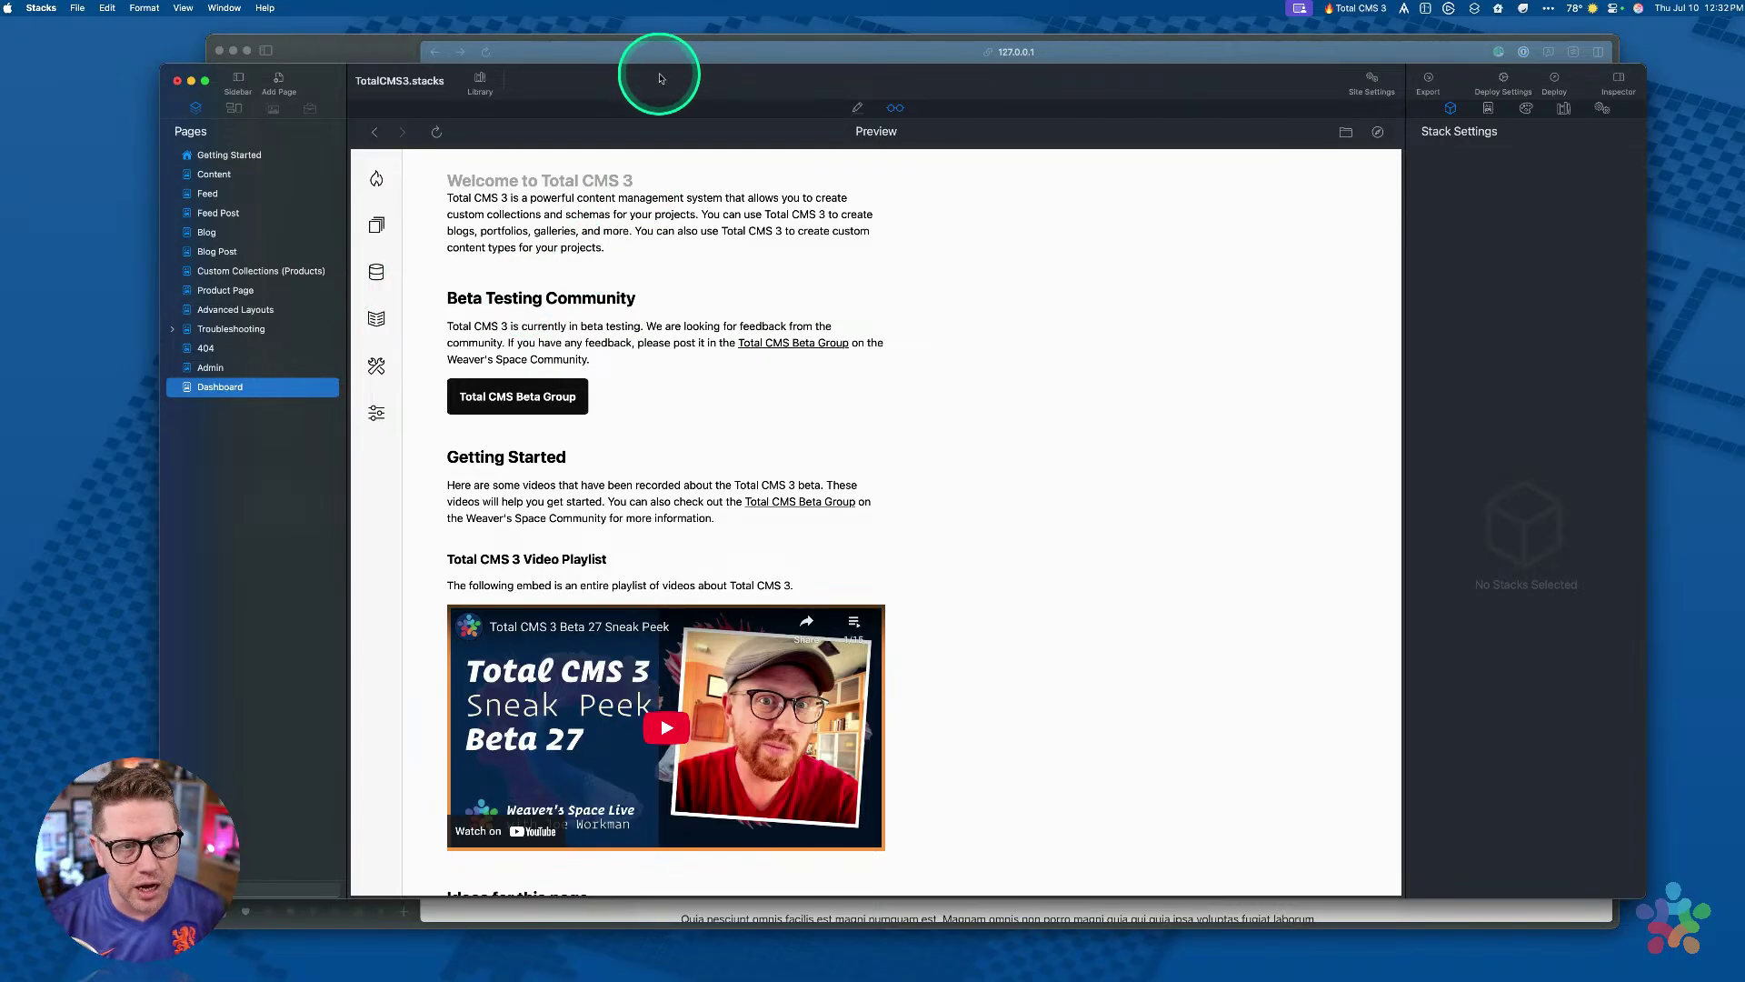
drag(661, 79, 661, 88)
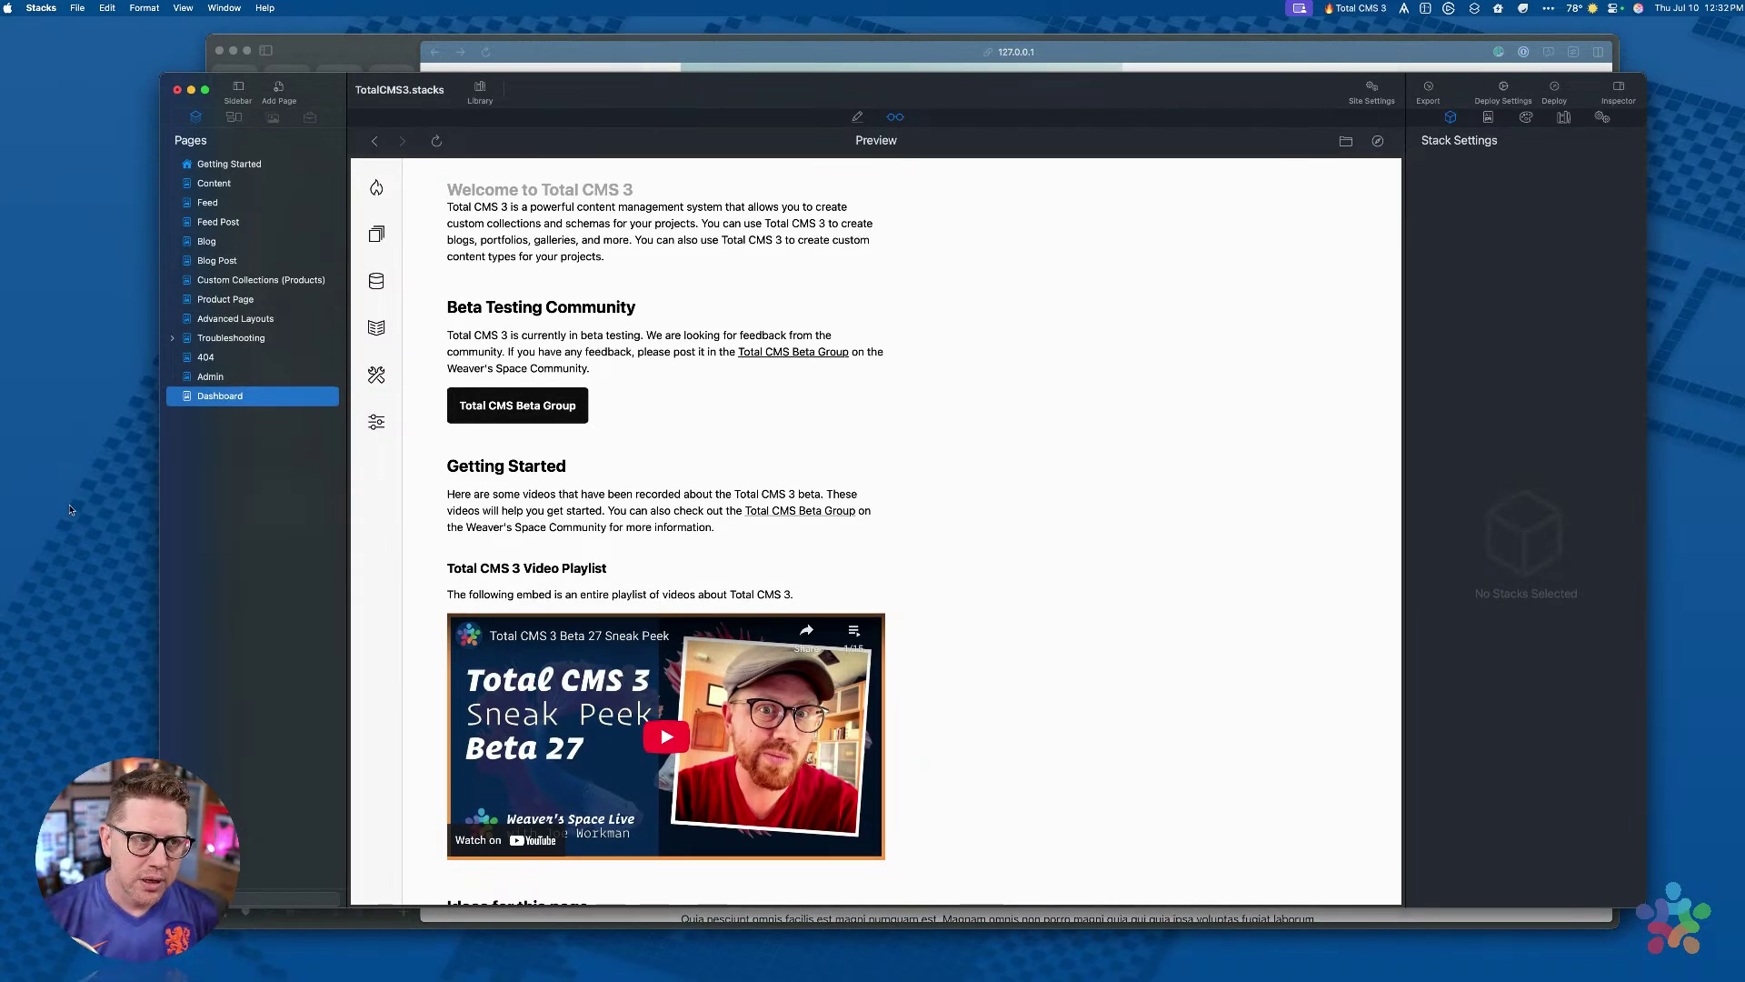
click(857, 116)
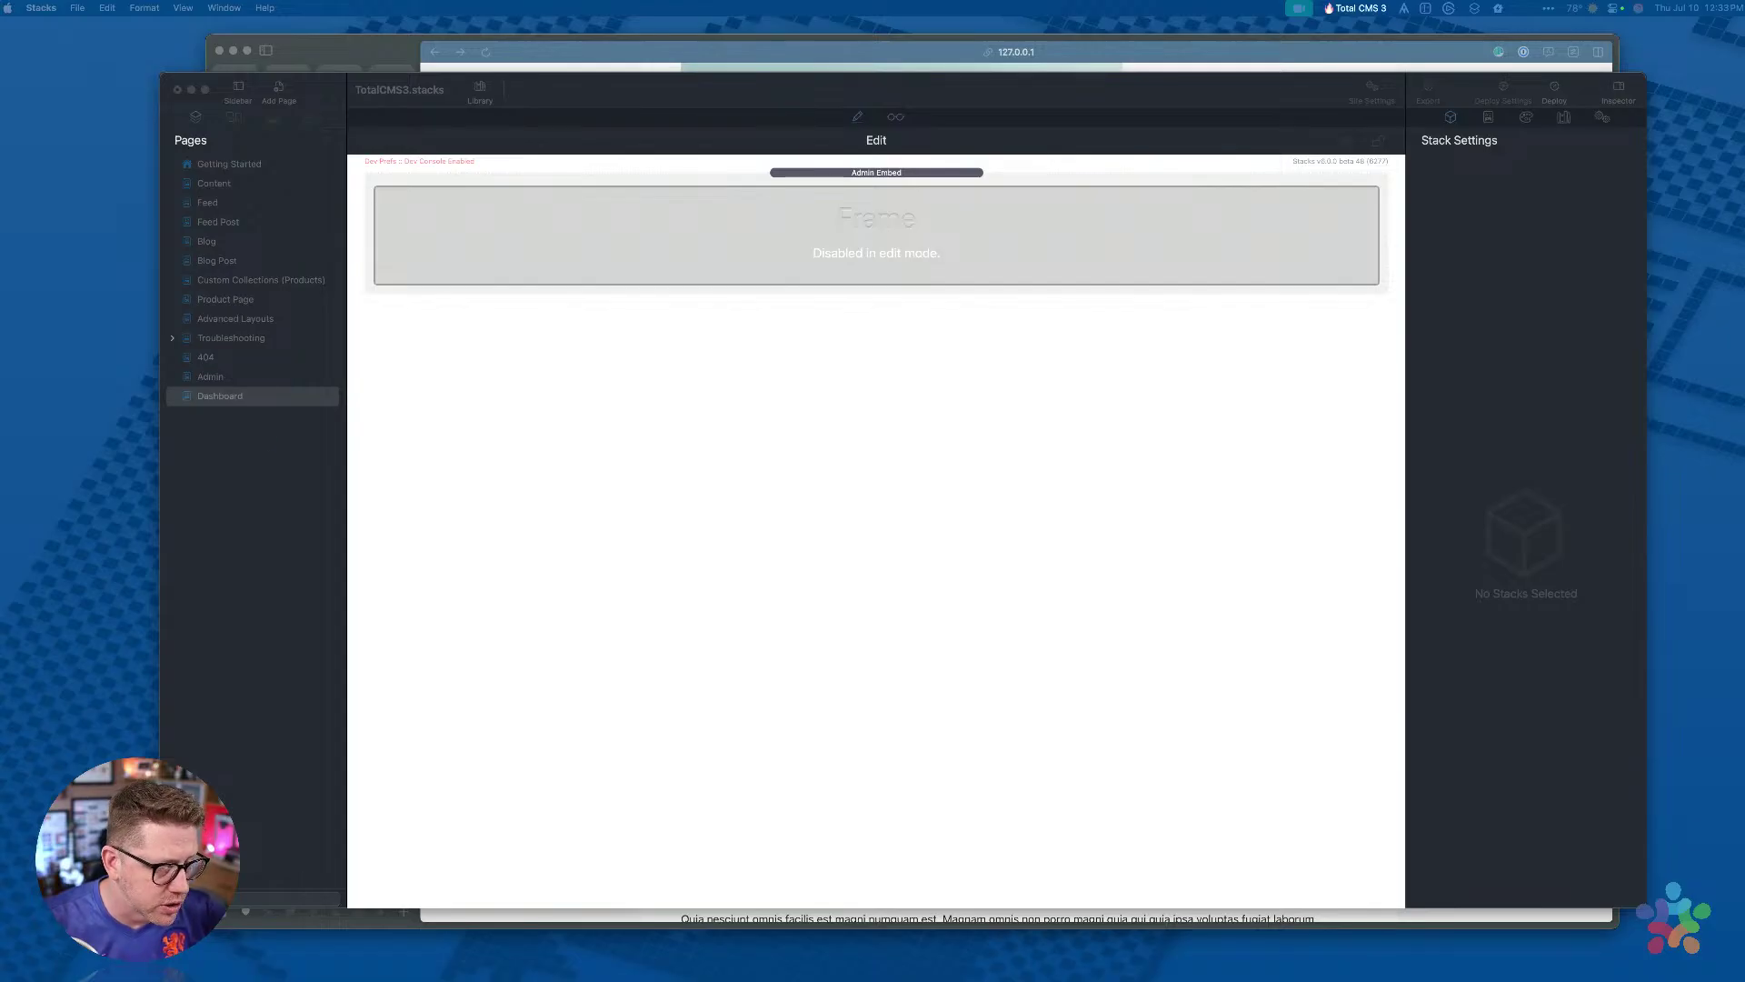
click(896, 118)
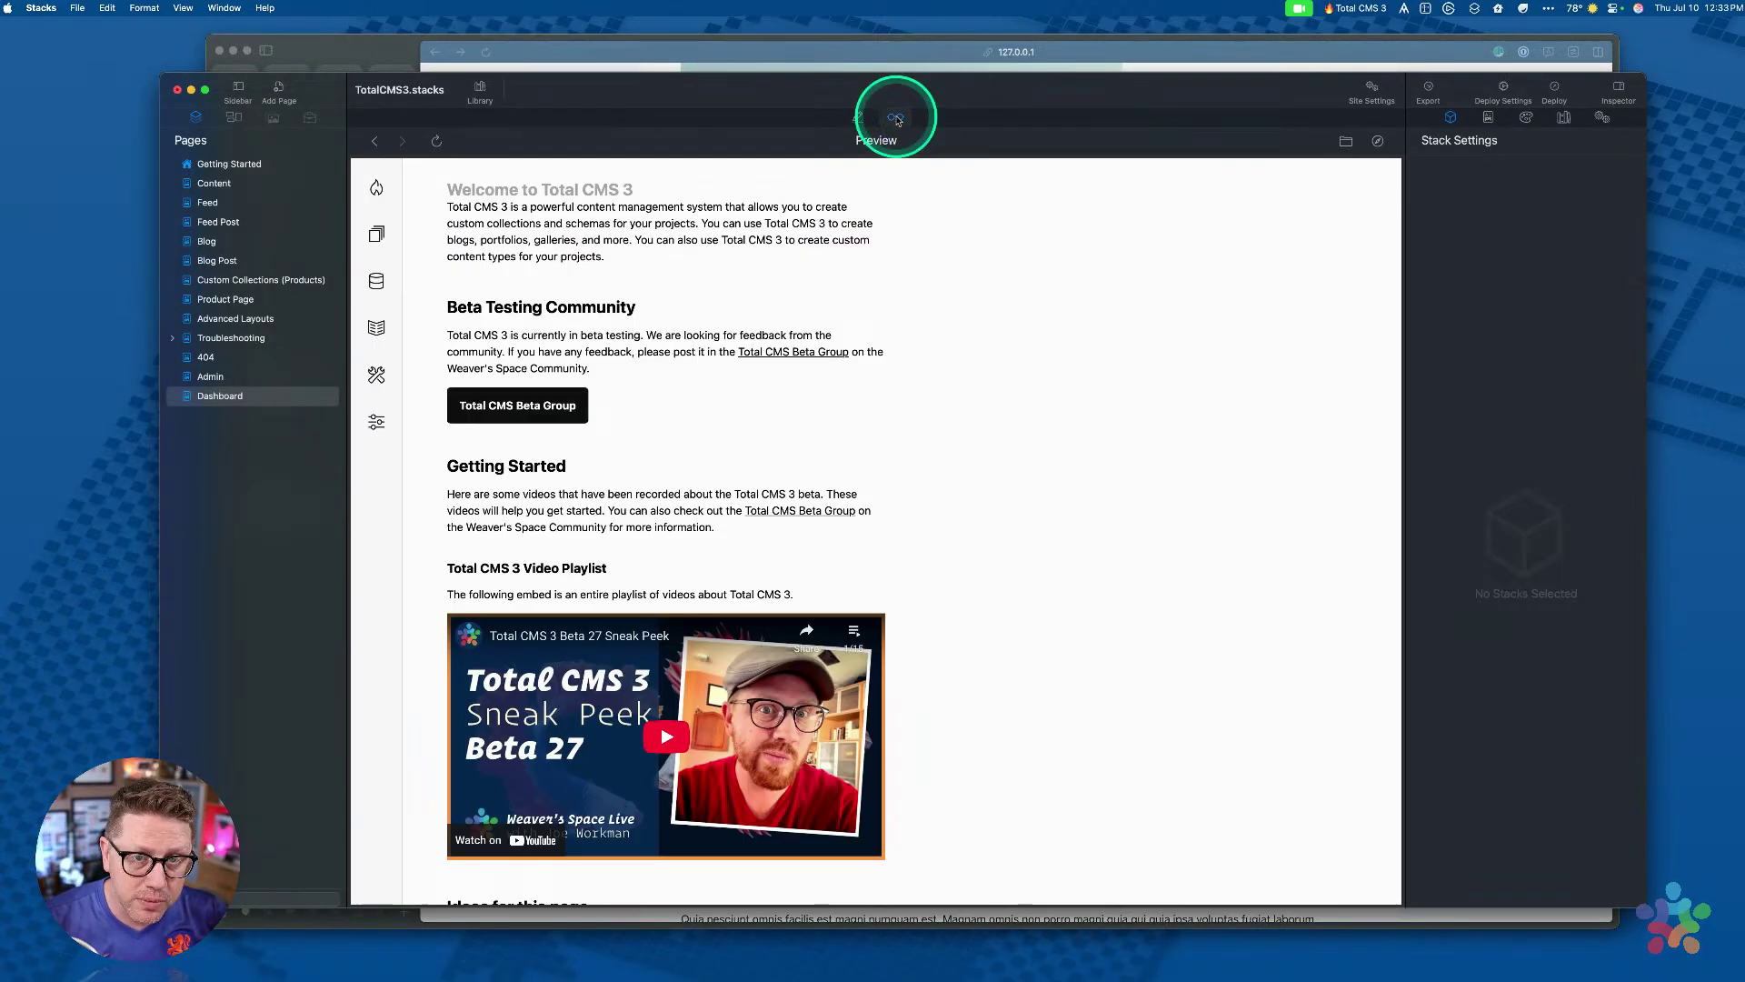
drag(907, 92, 928, 89)
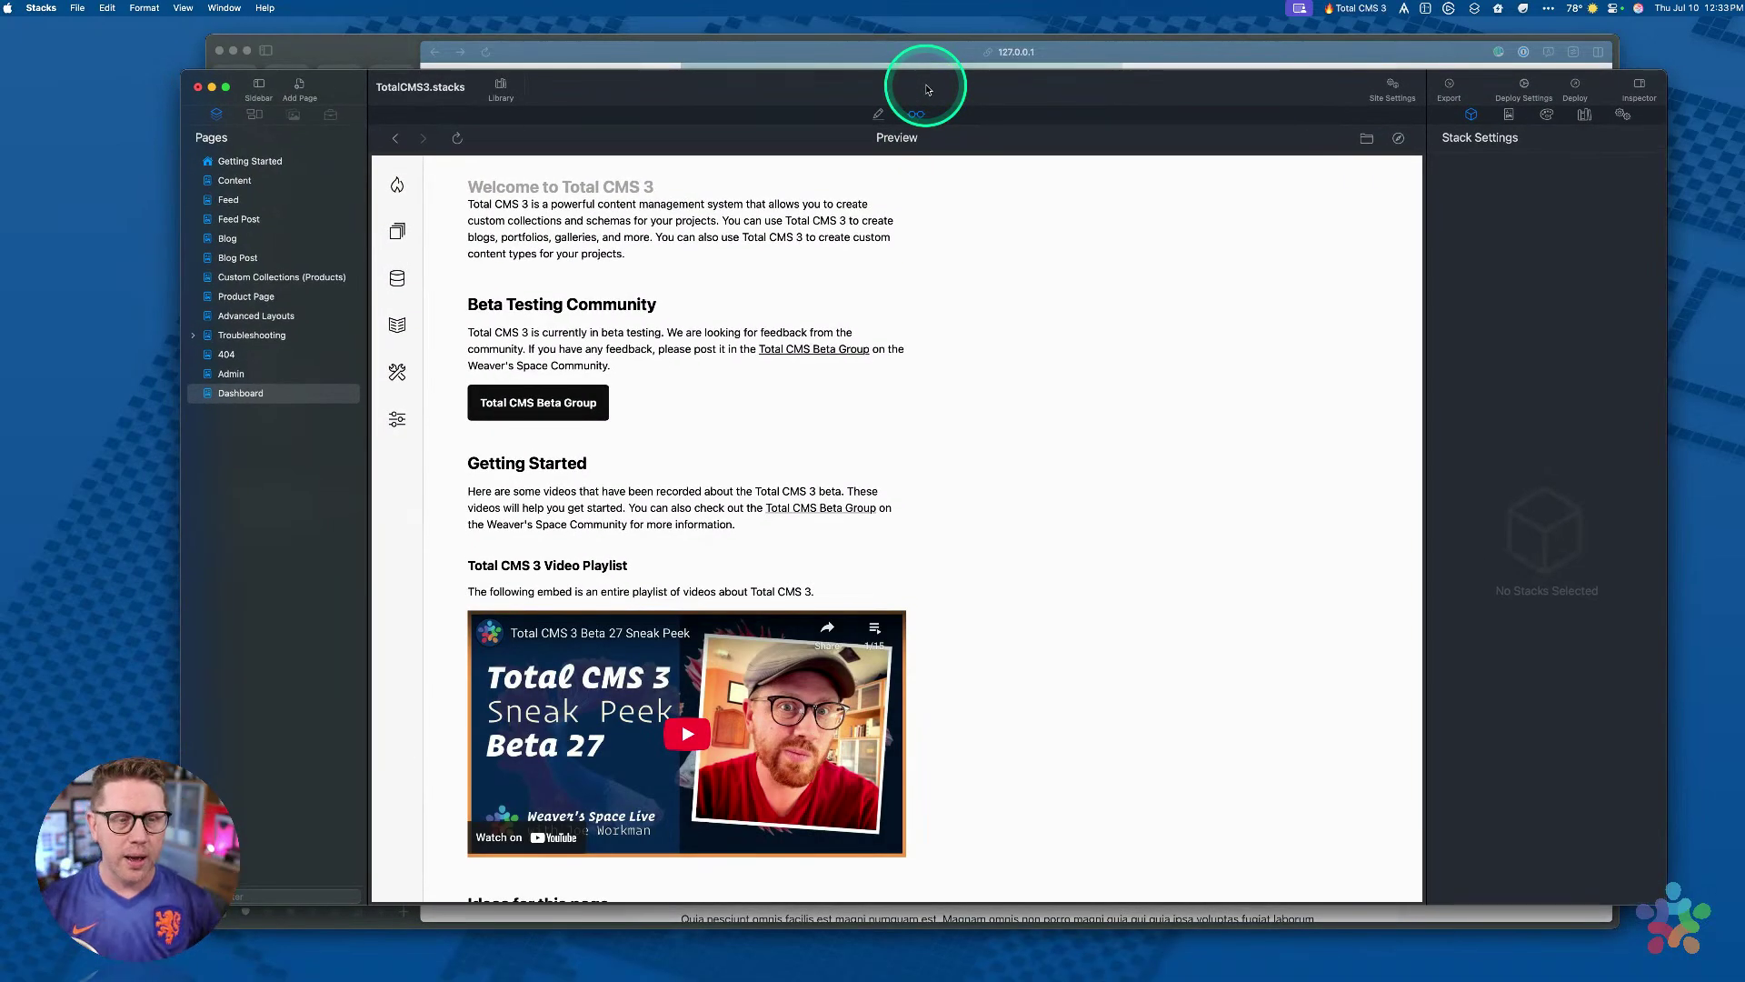
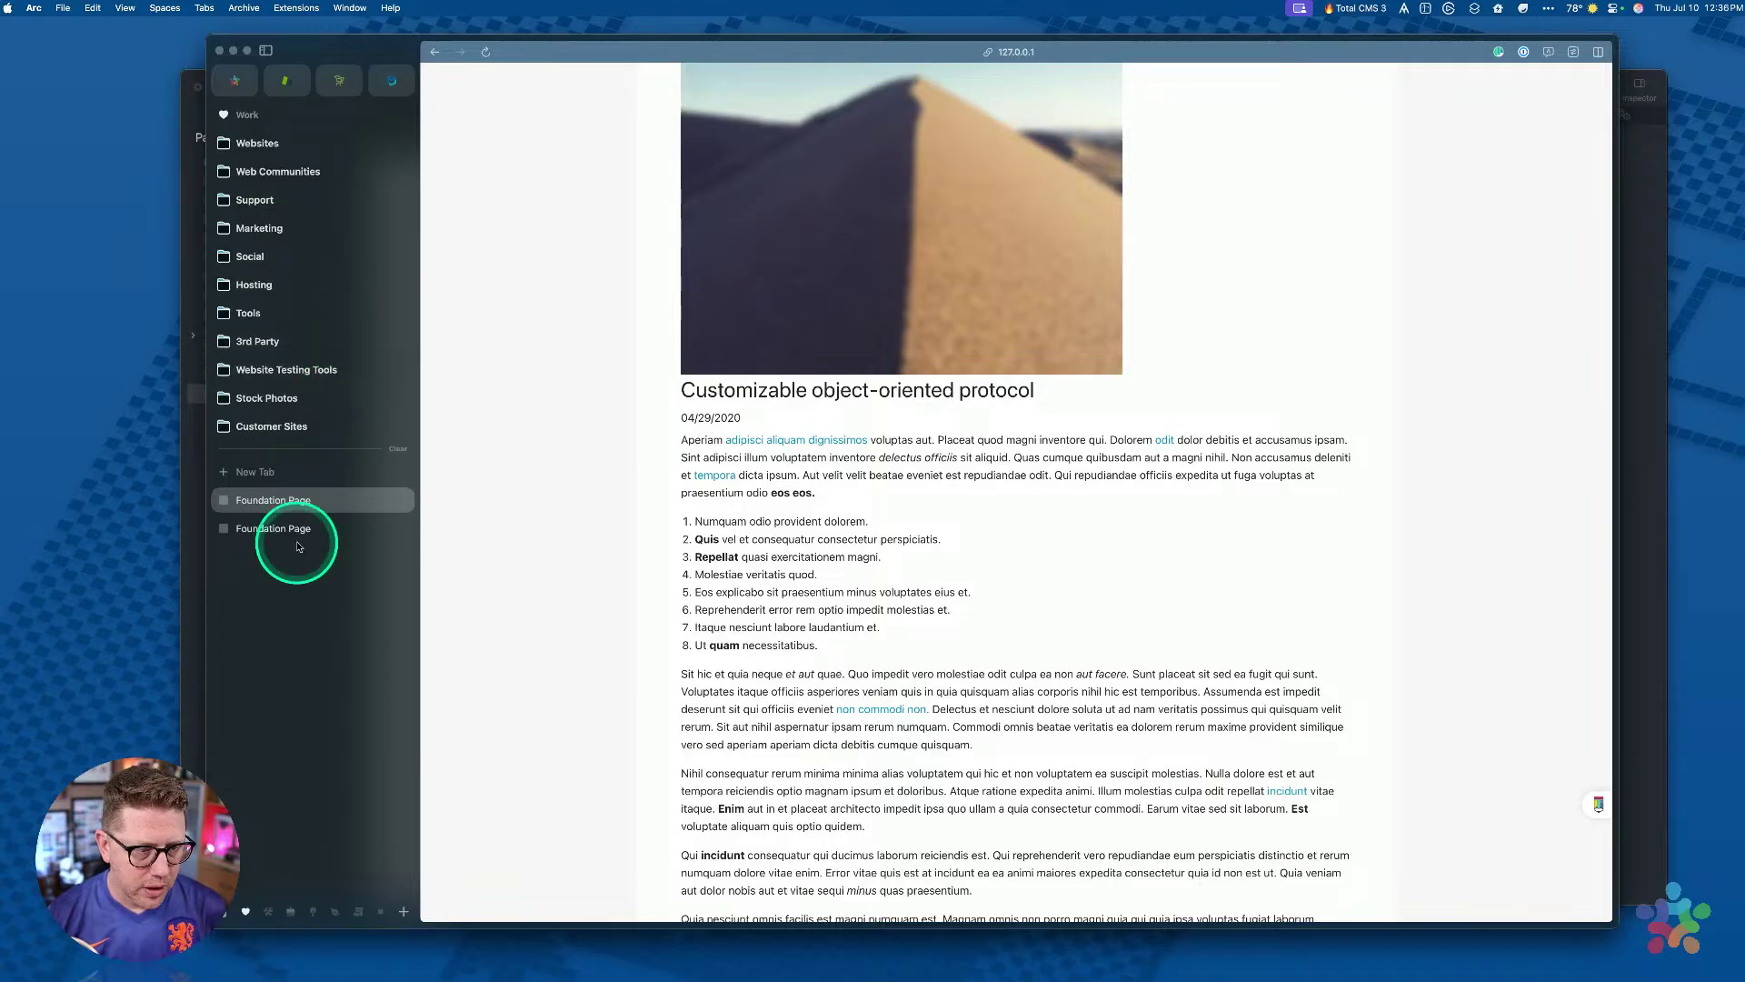
Step: Load totalcms.test in a new Arc tab and open Utilities > Project Setup
key(super+t)
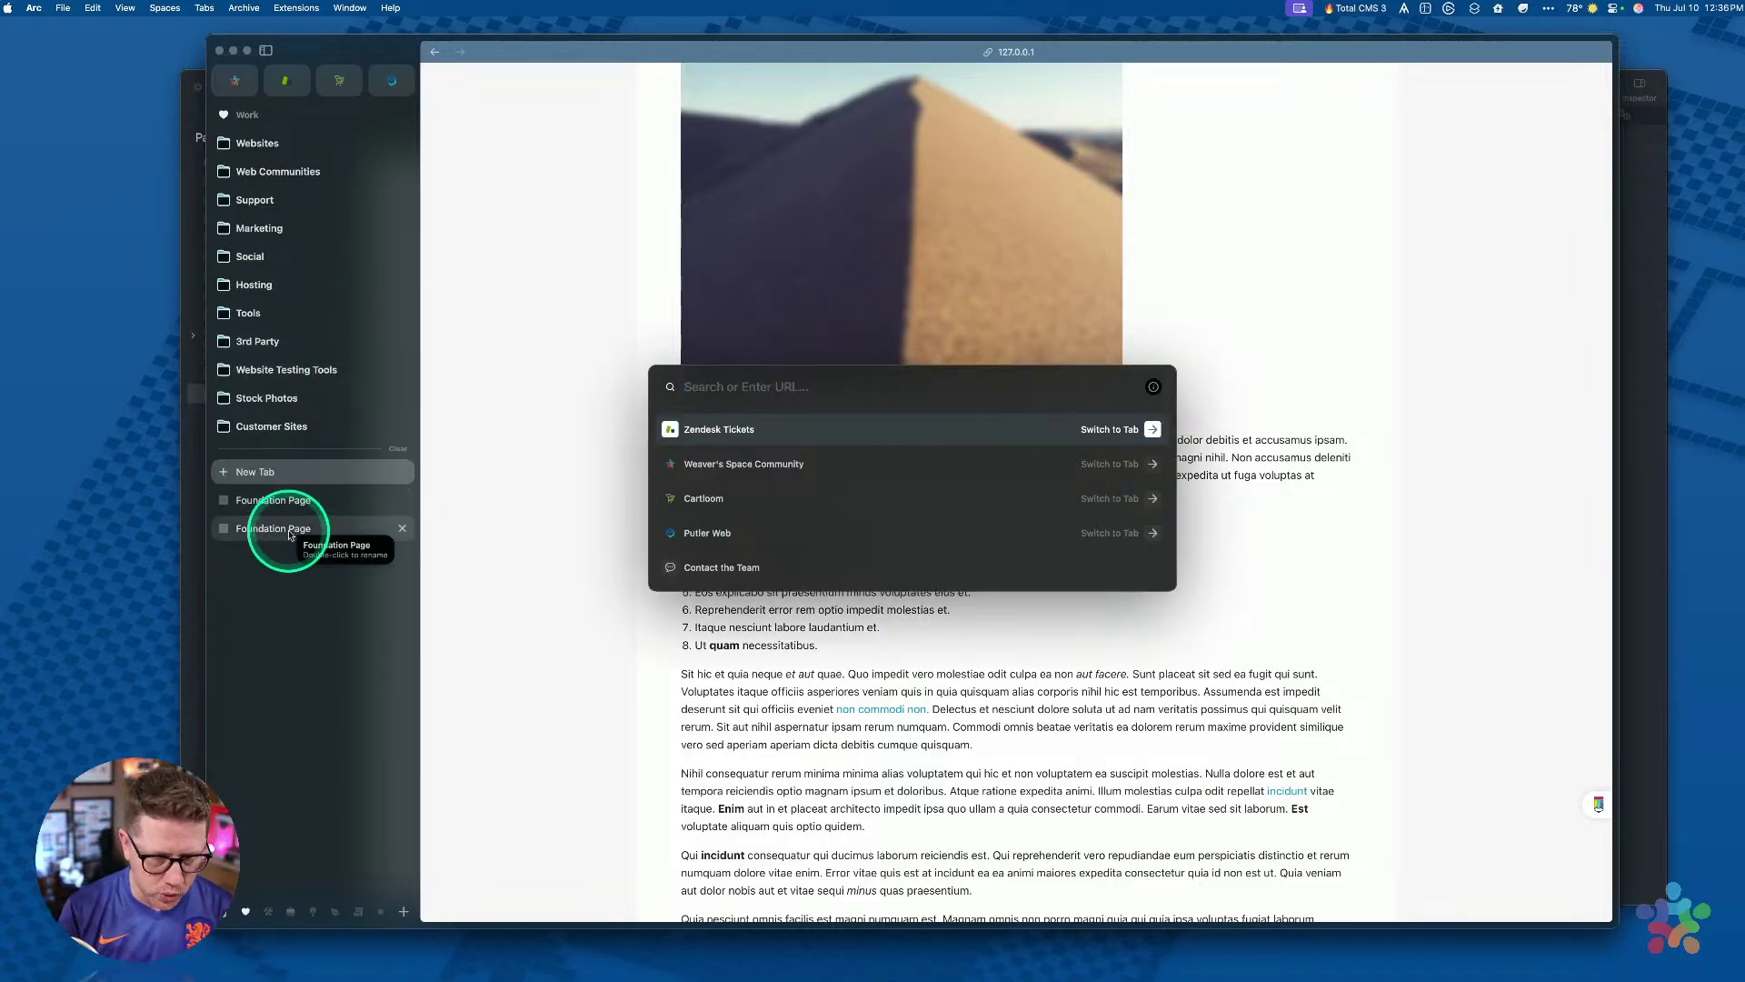
text(totalcms.test)
key(Return)
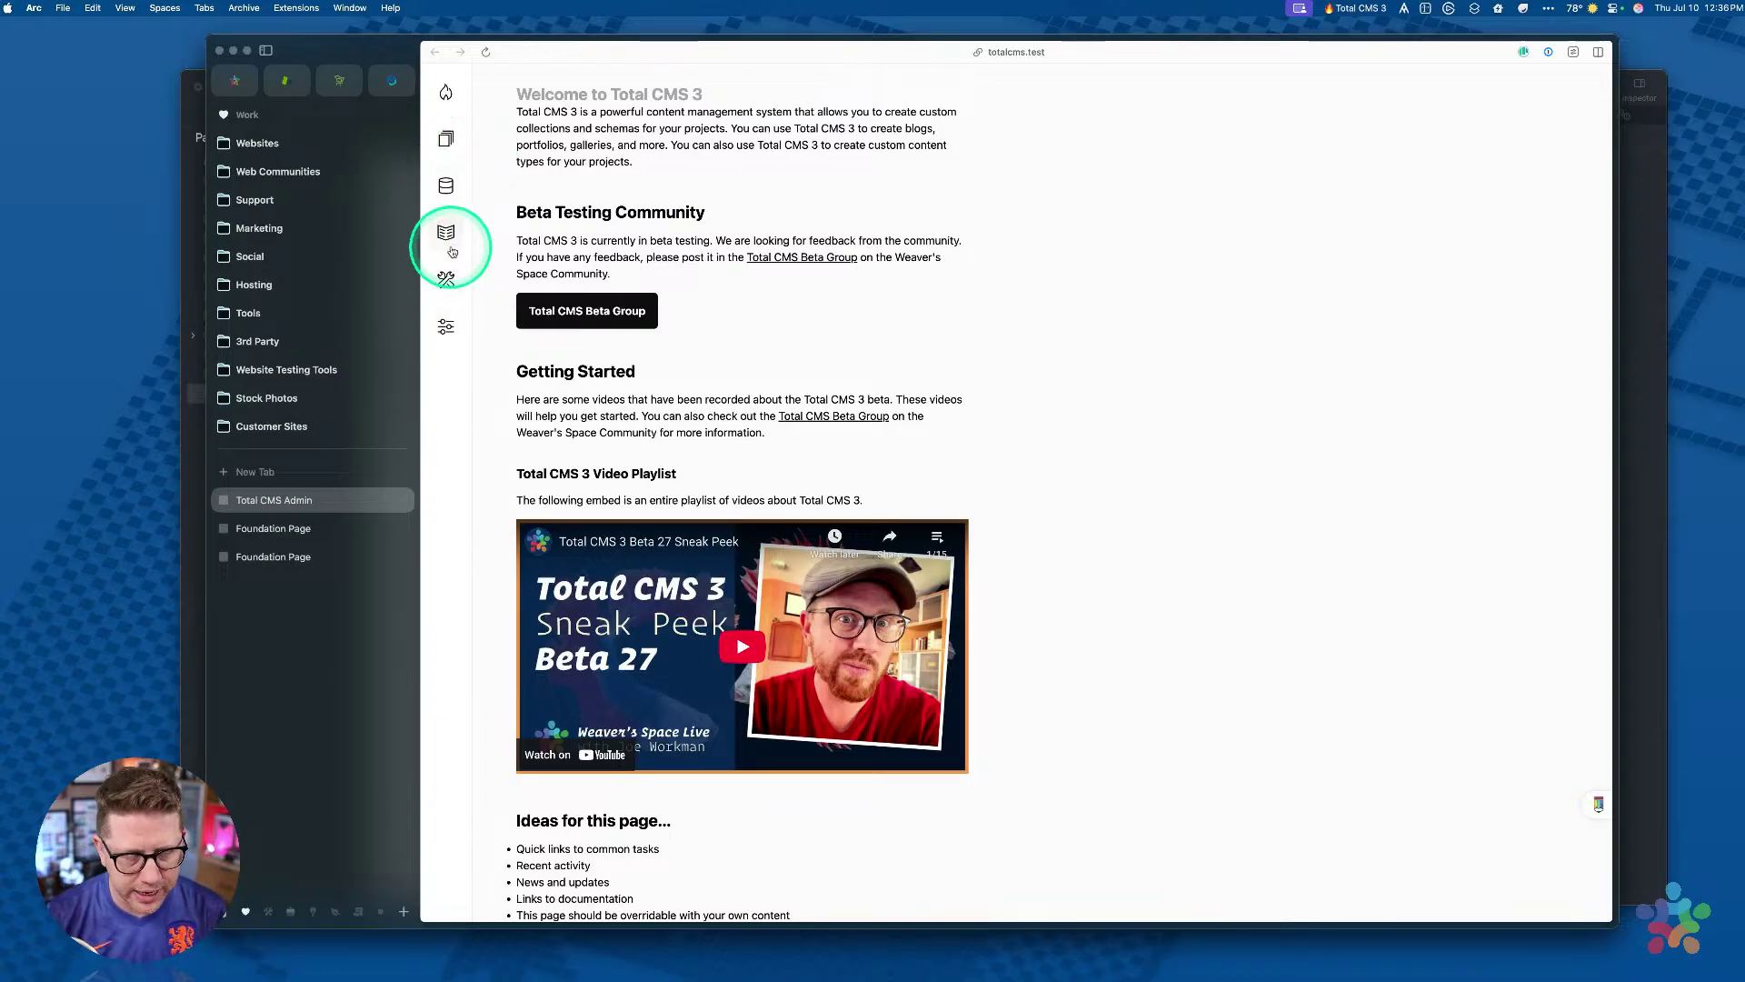
click(445, 280)
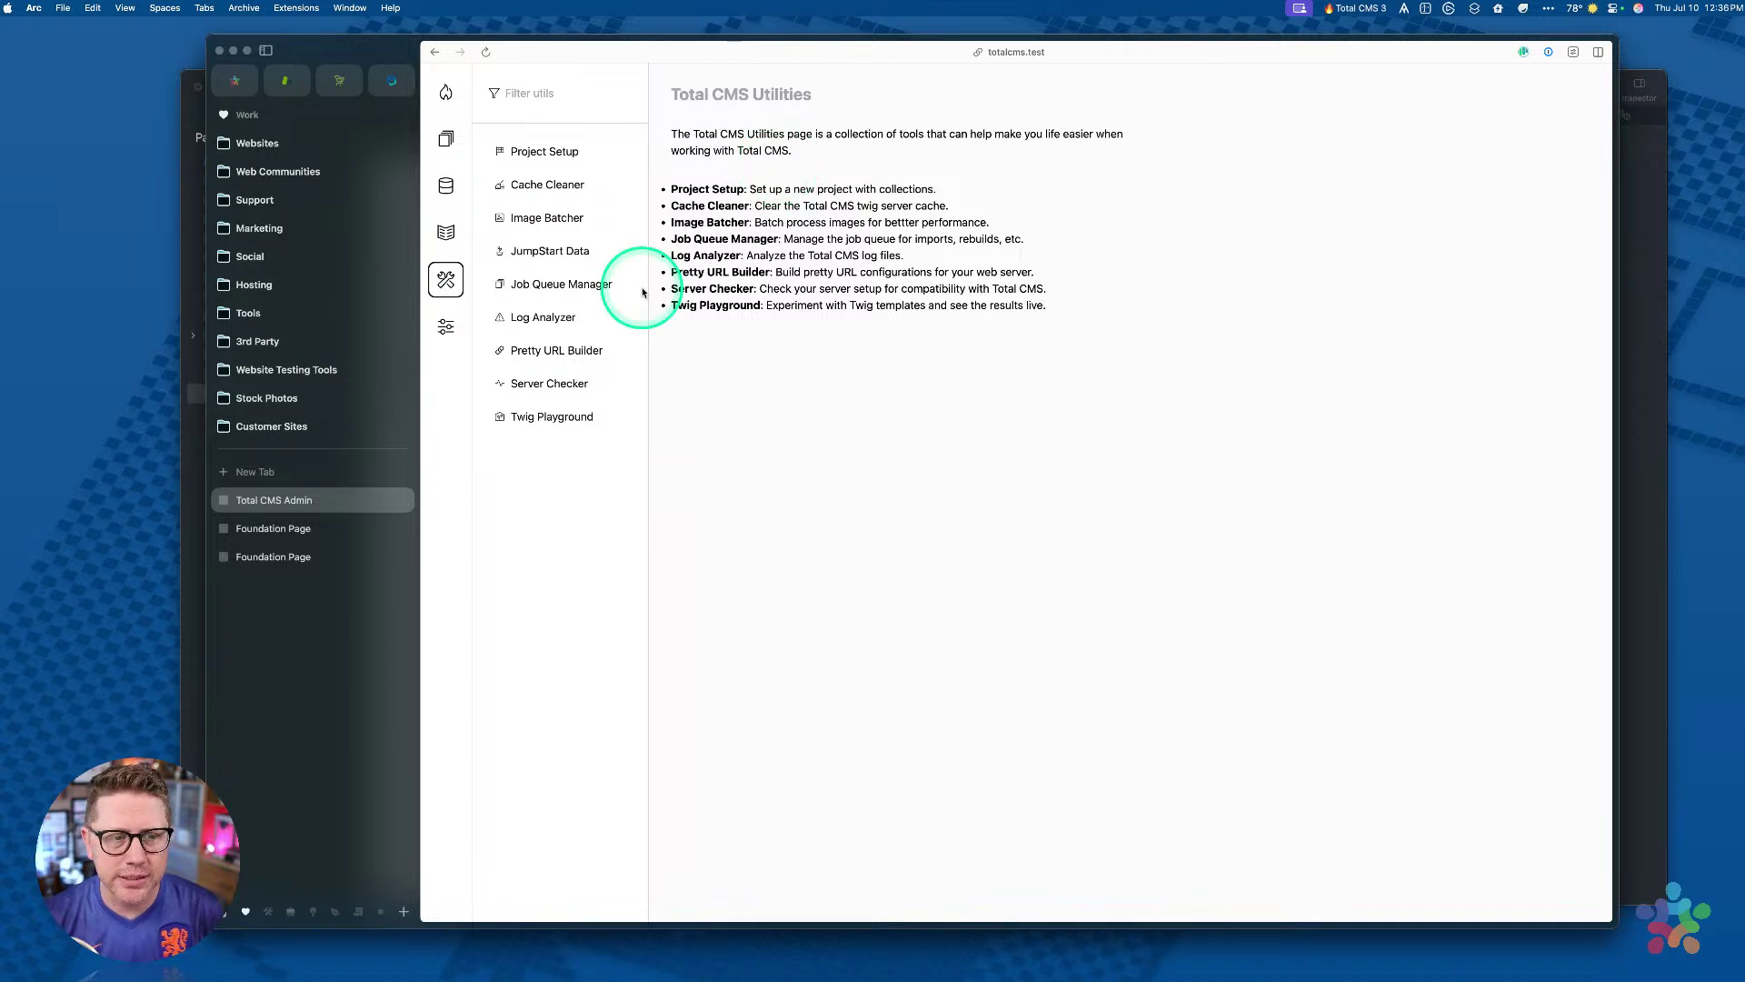
click(563, 169)
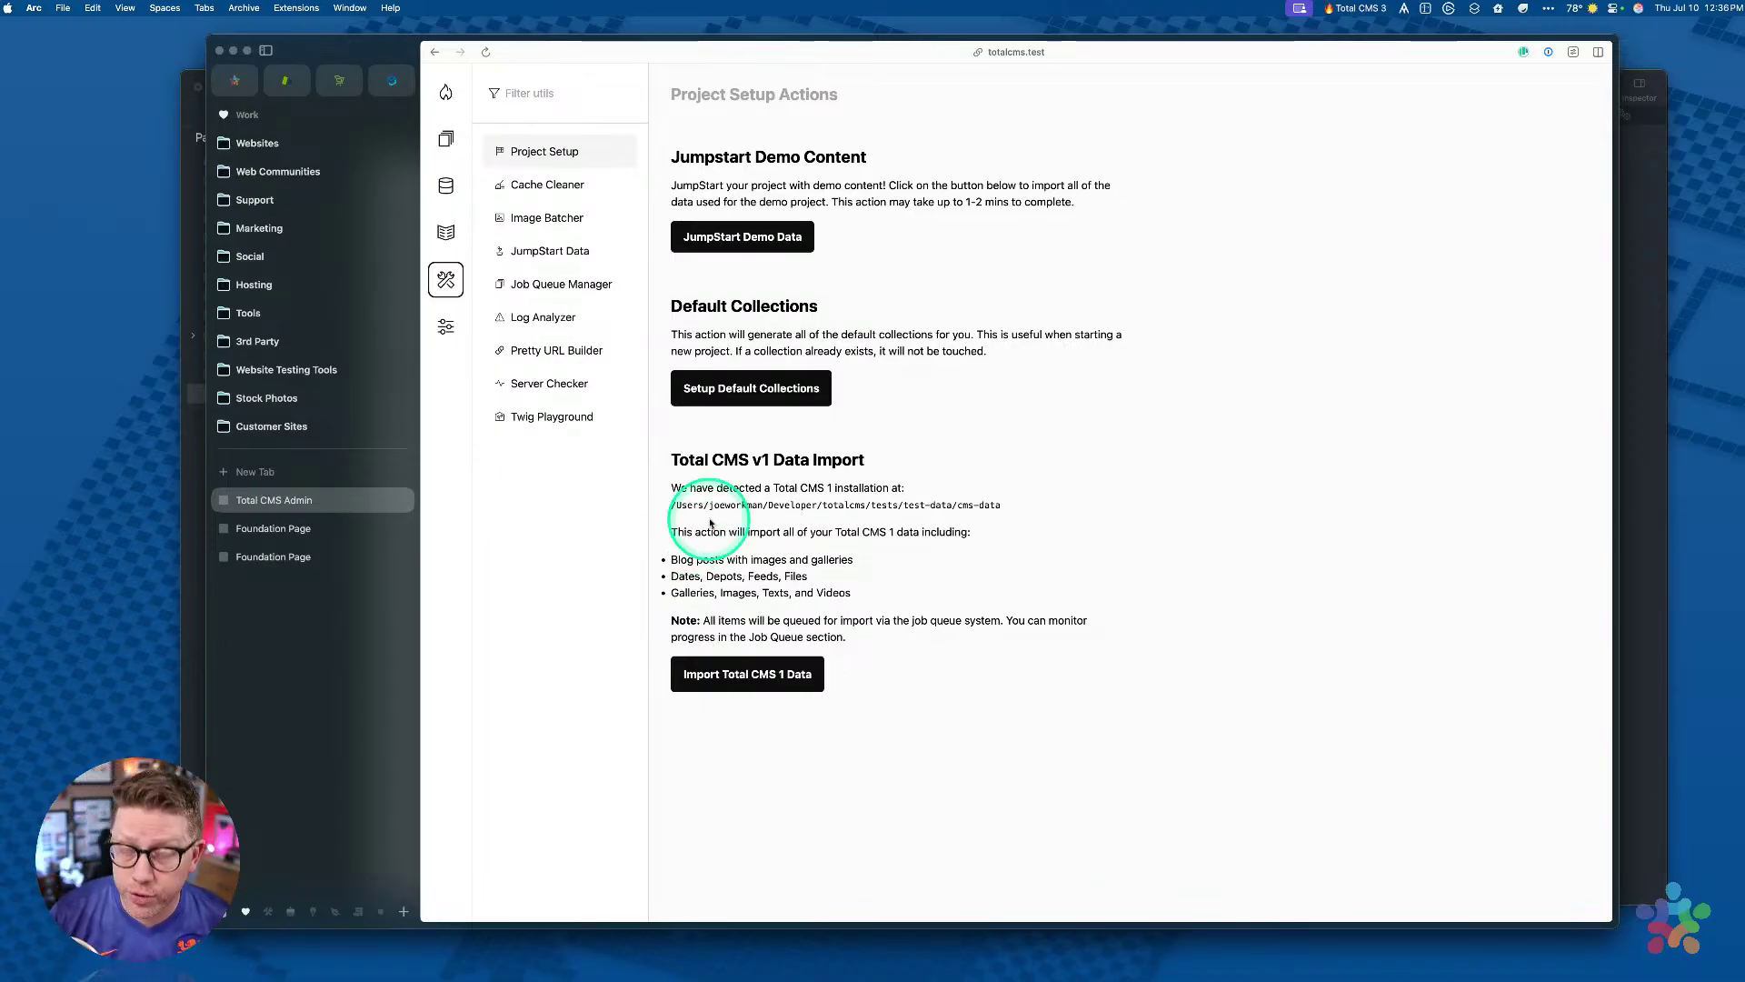
drag(668, 458, 907, 455)
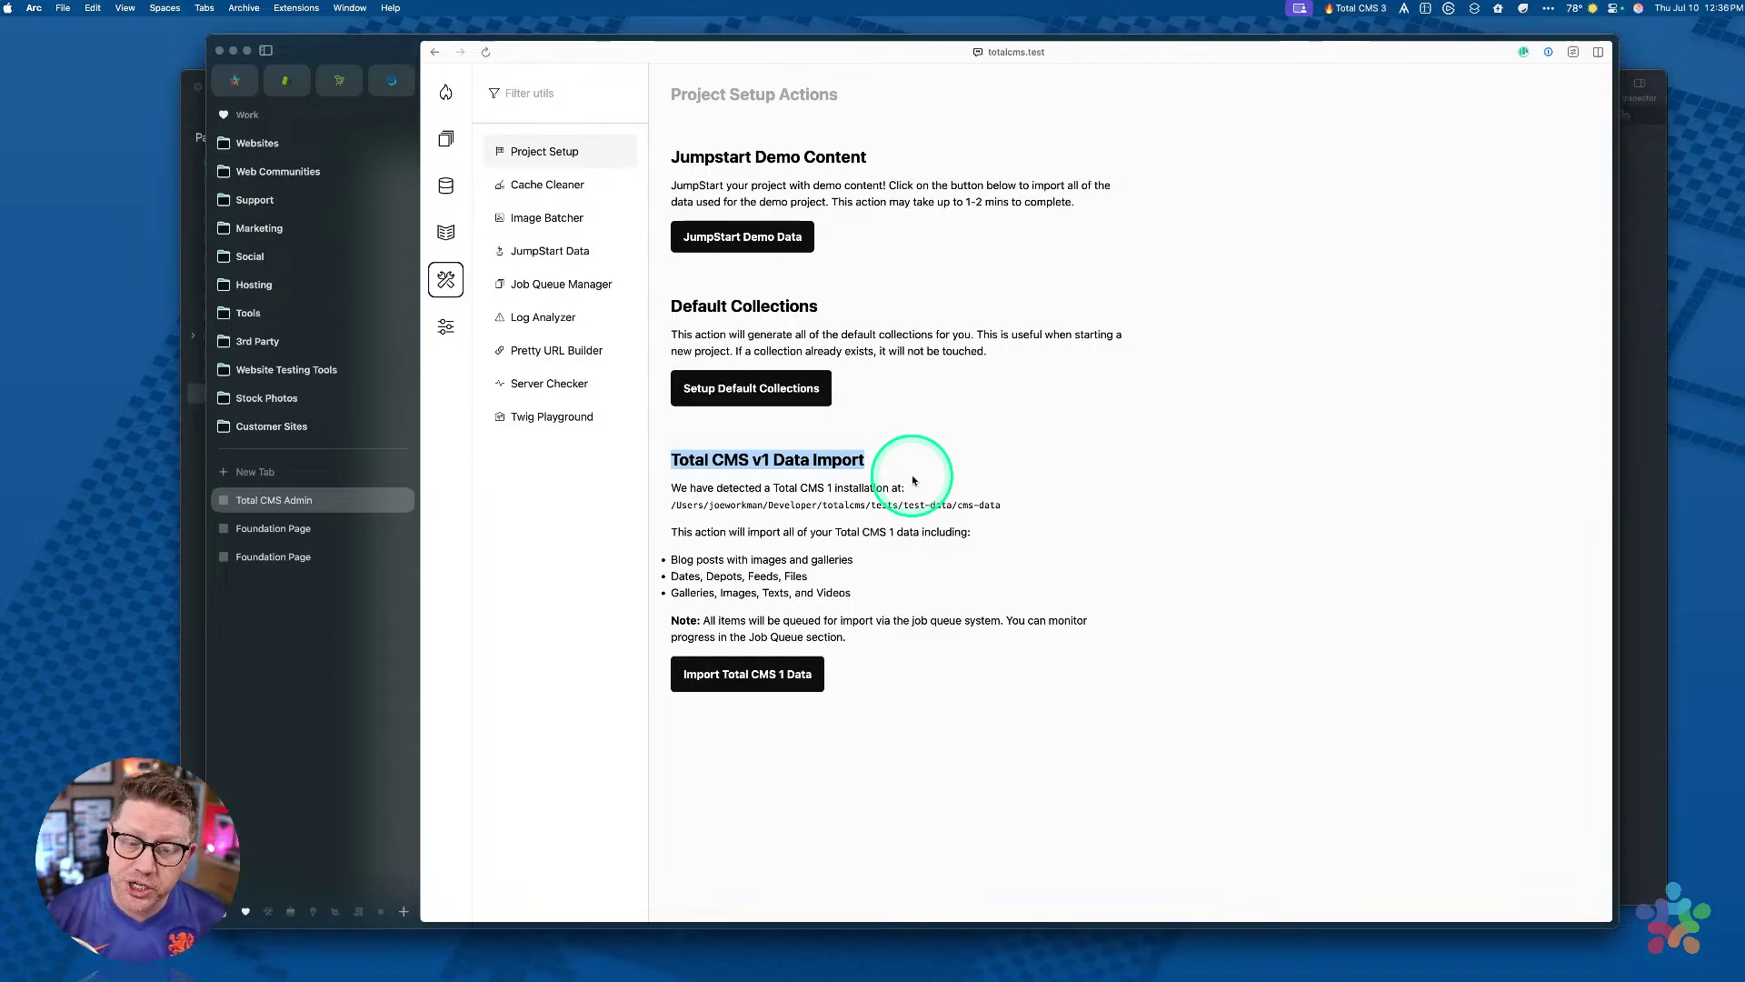
click(825, 445)
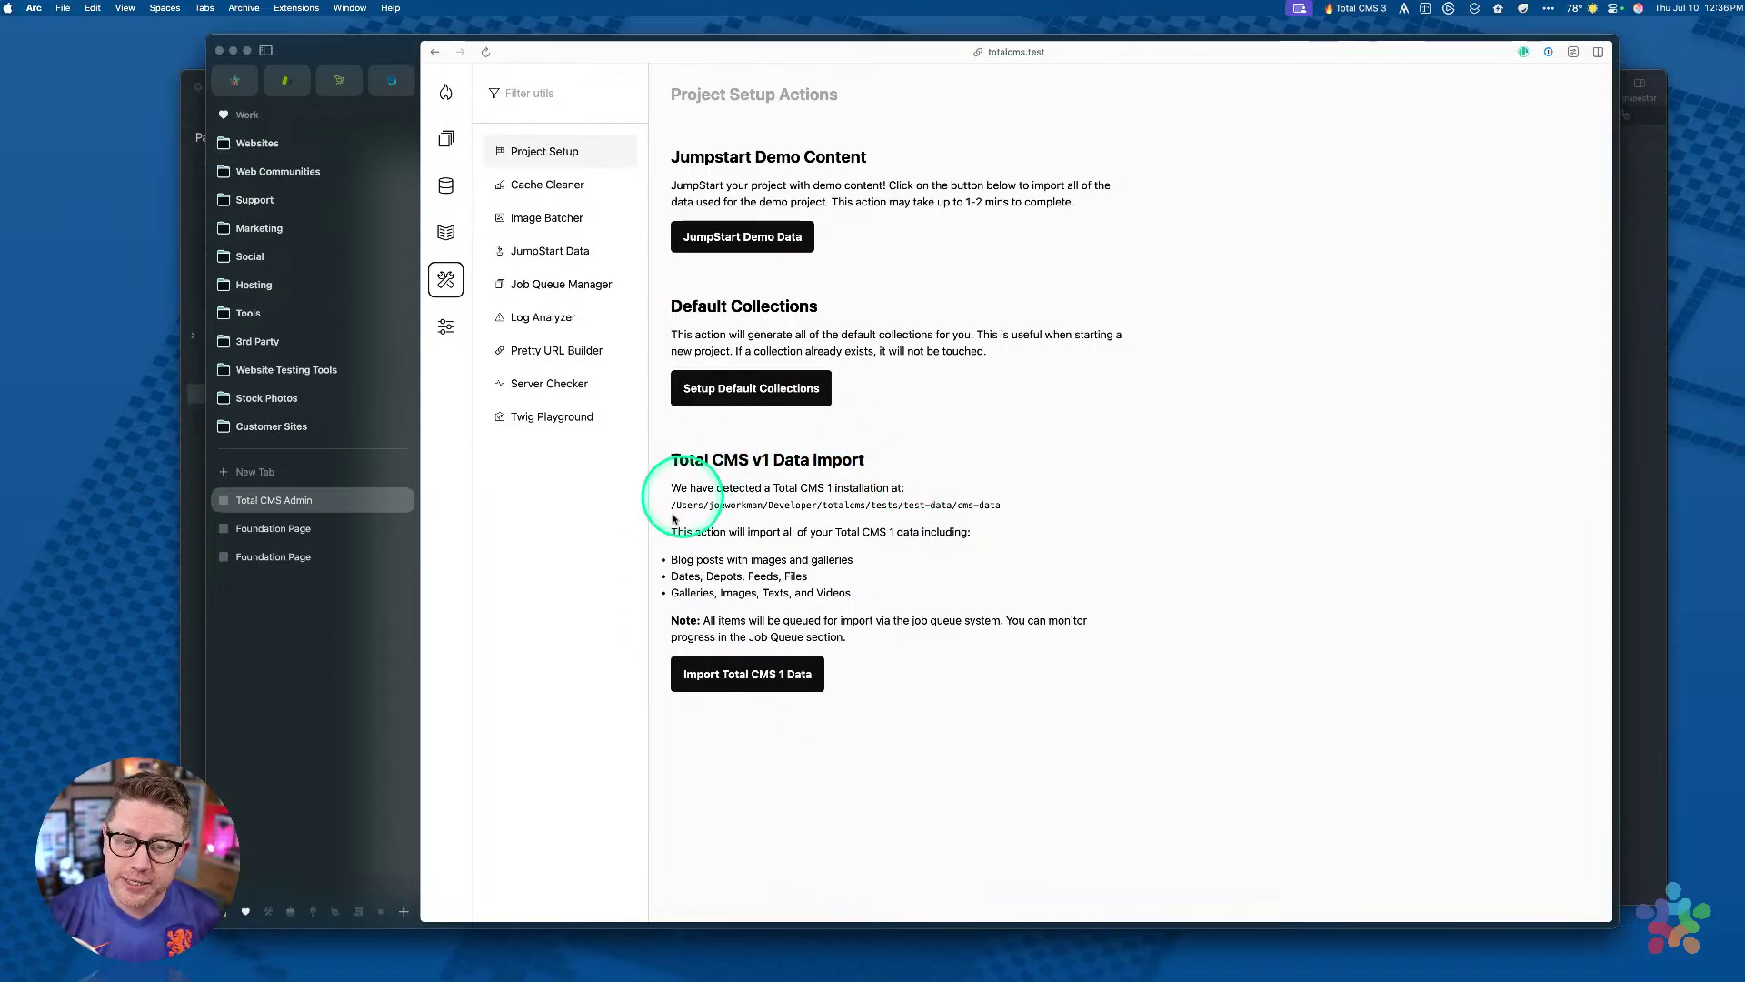
click(758, 673)
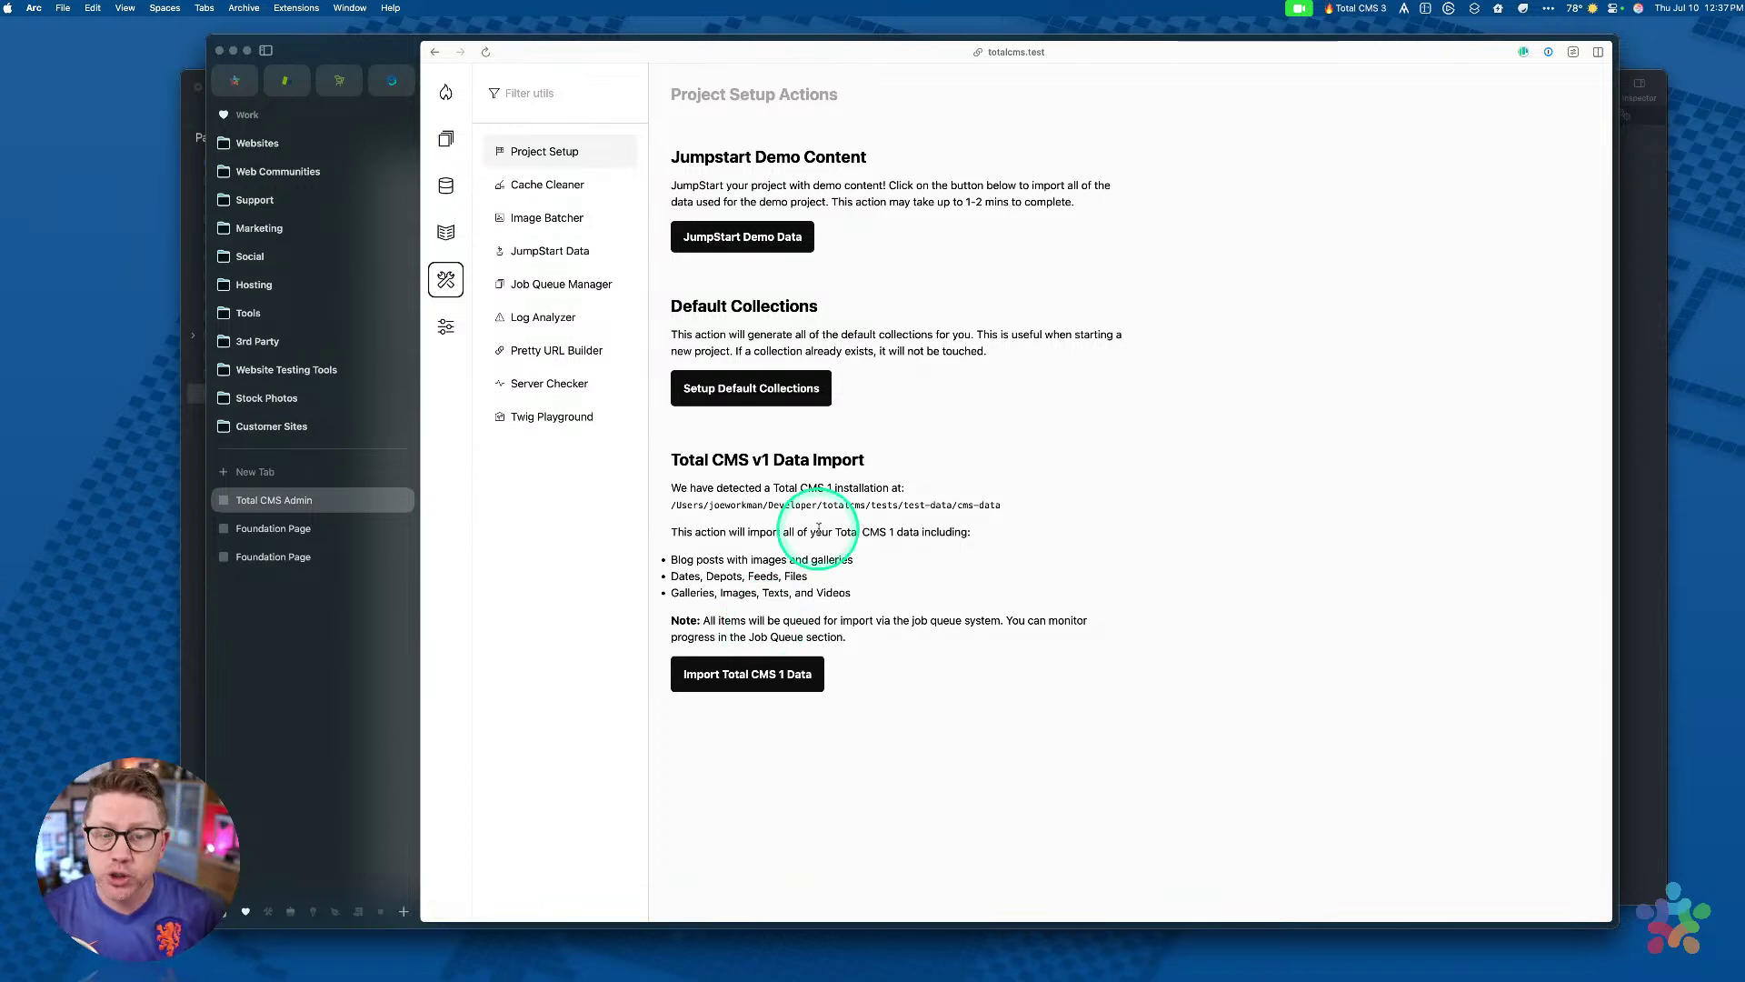
drag(662, 456, 919, 636)
click(919, 636)
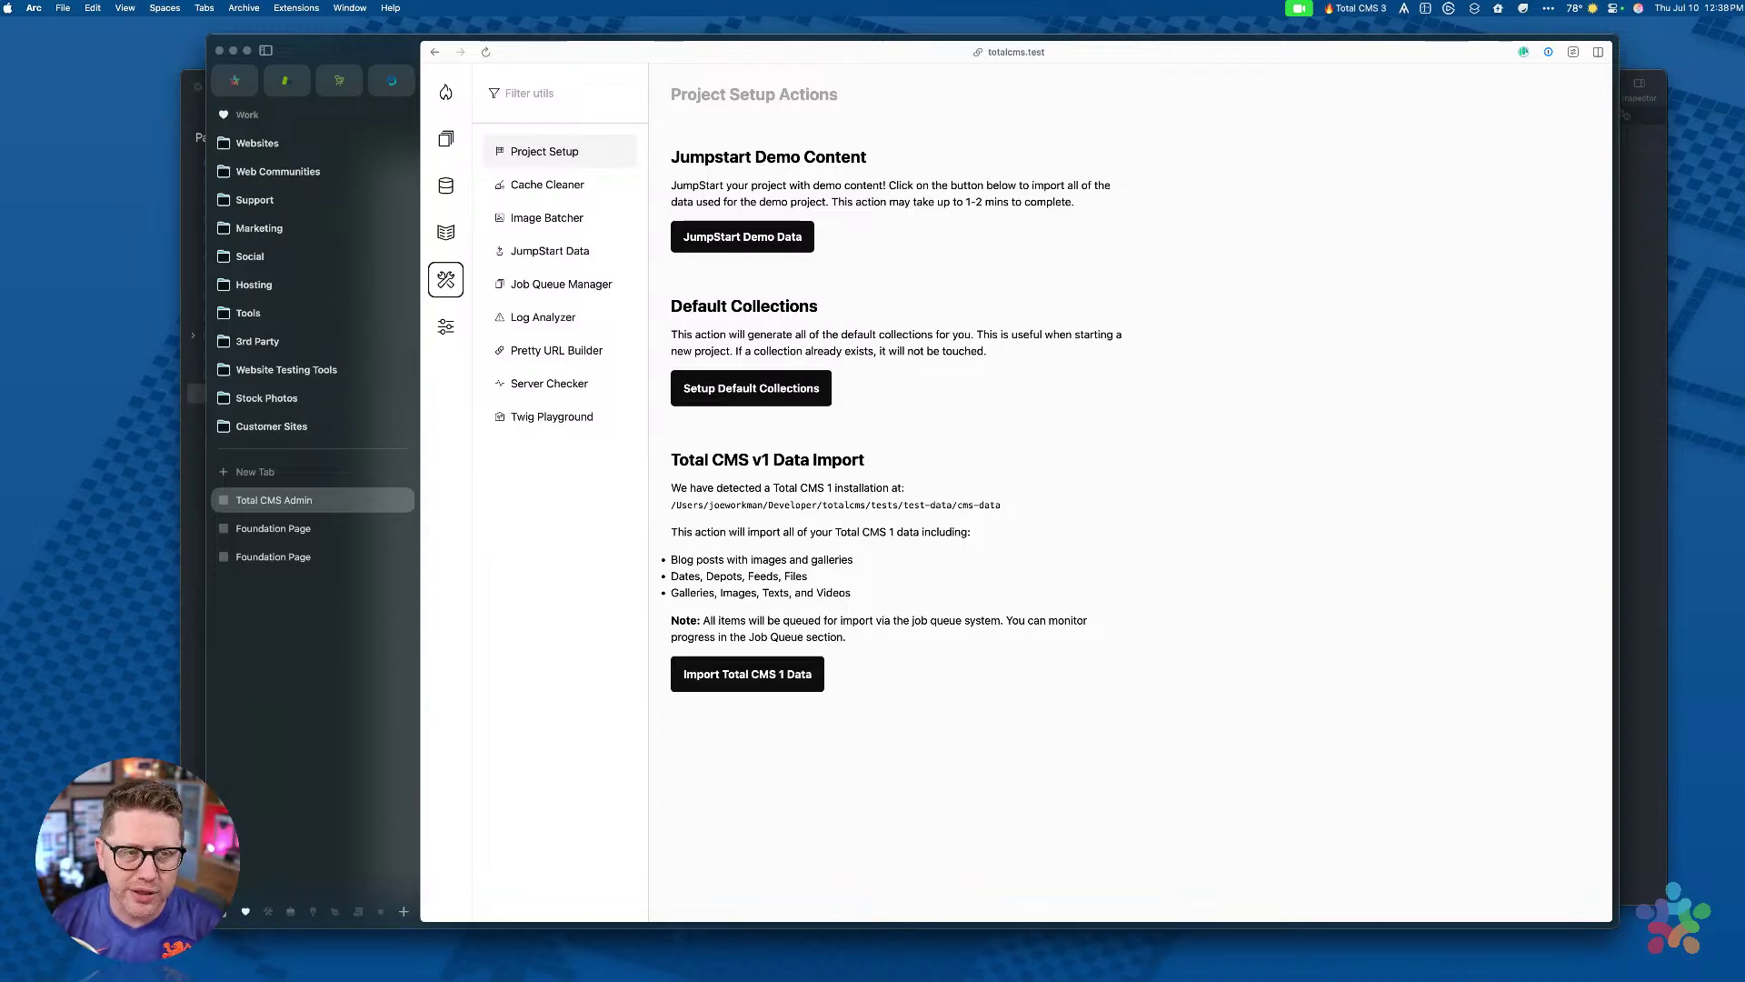
Step: Close Arc and preview the TotalCMS3 project's Content page in Stacks
click(219, 51)
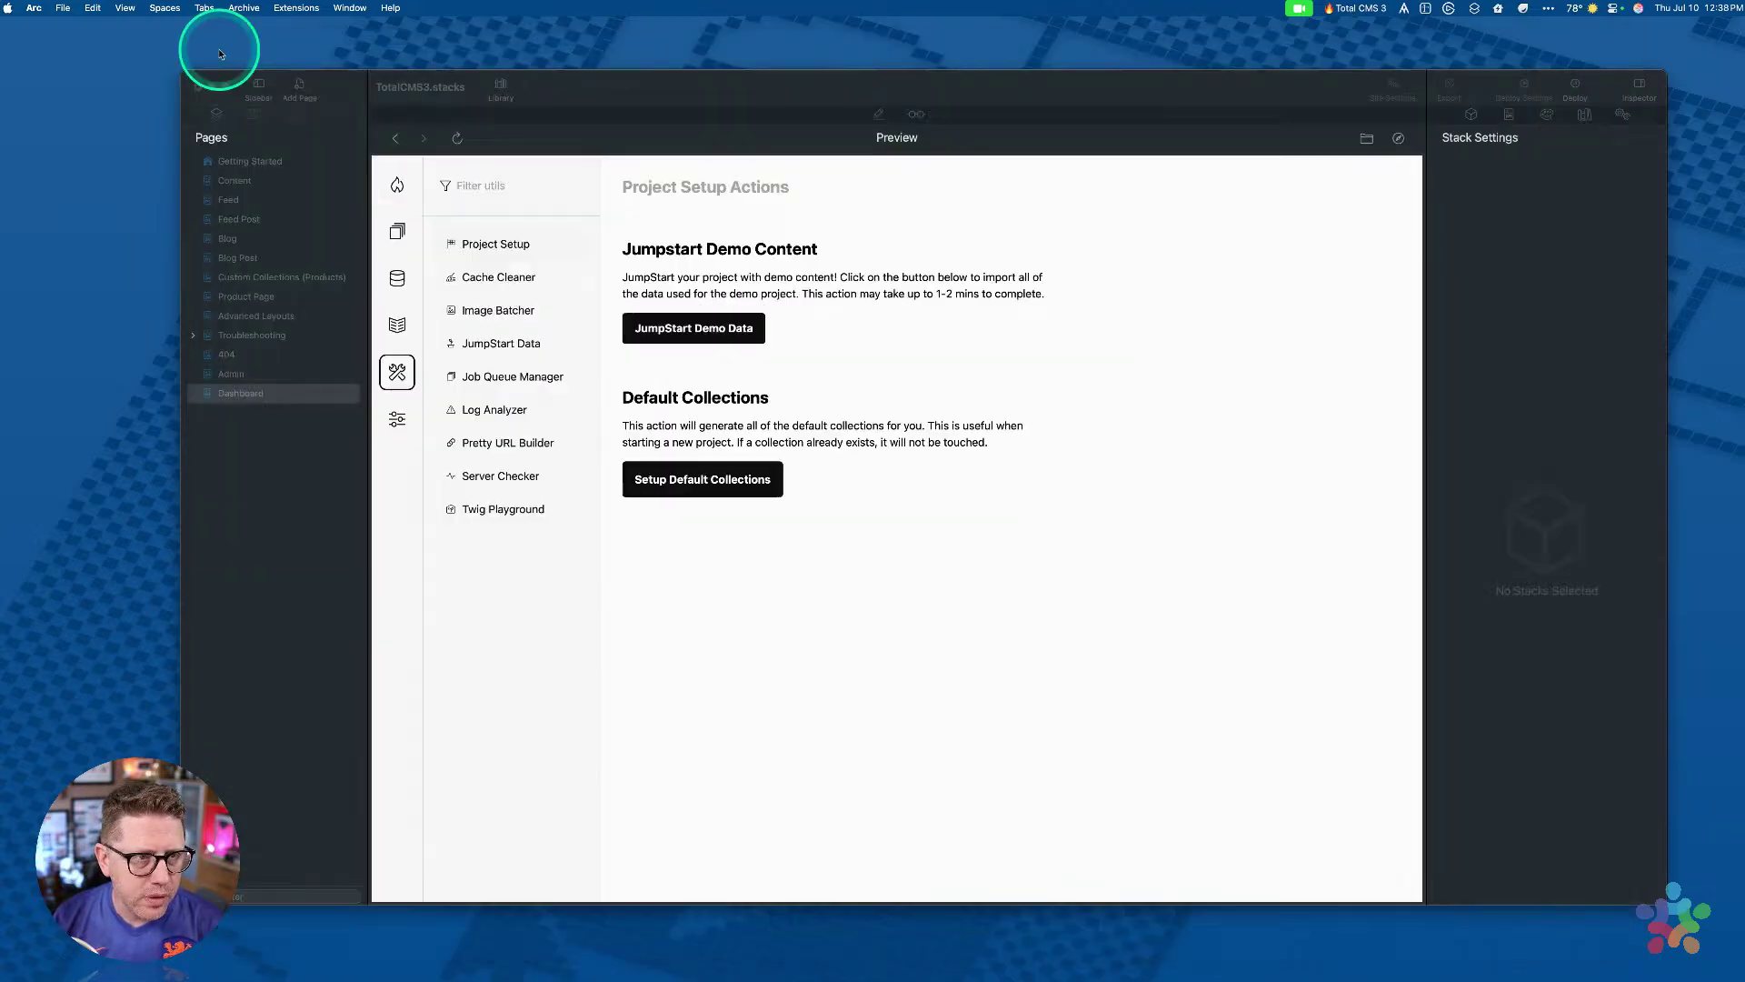
click(756, 93)
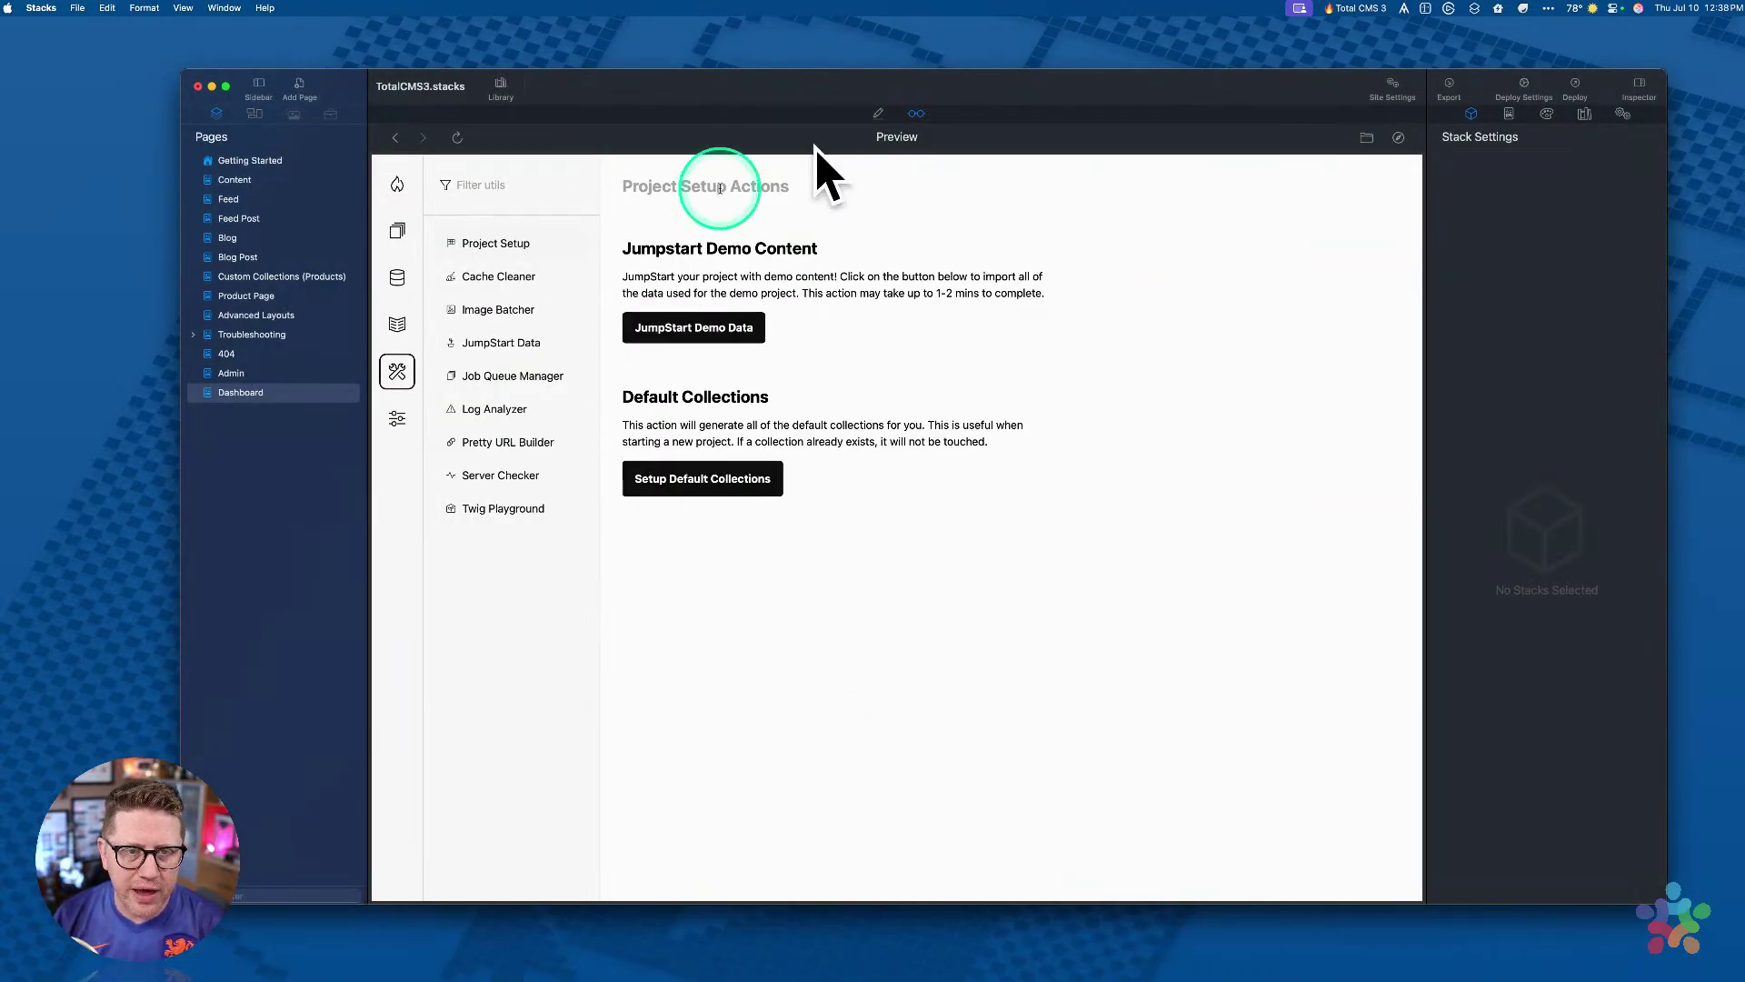
click(879, 113)
click(915, 114)
click(237, 179)
click(500, 185)
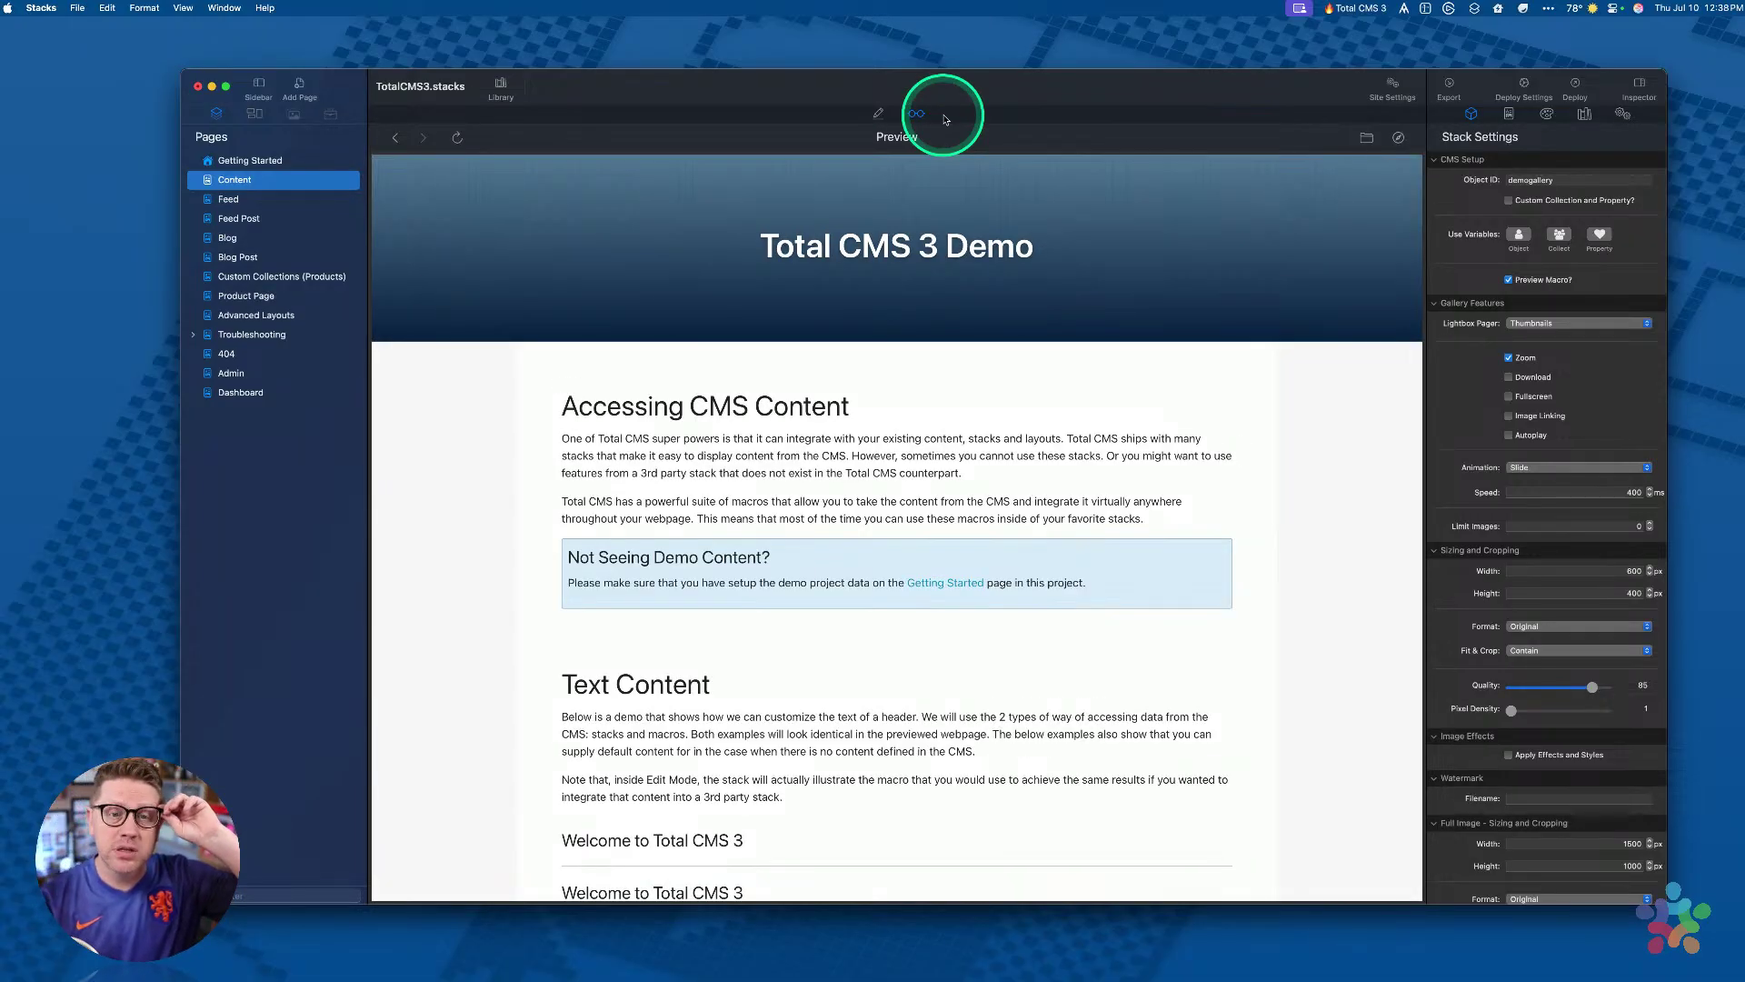
drag(970, 89, 958, 91)
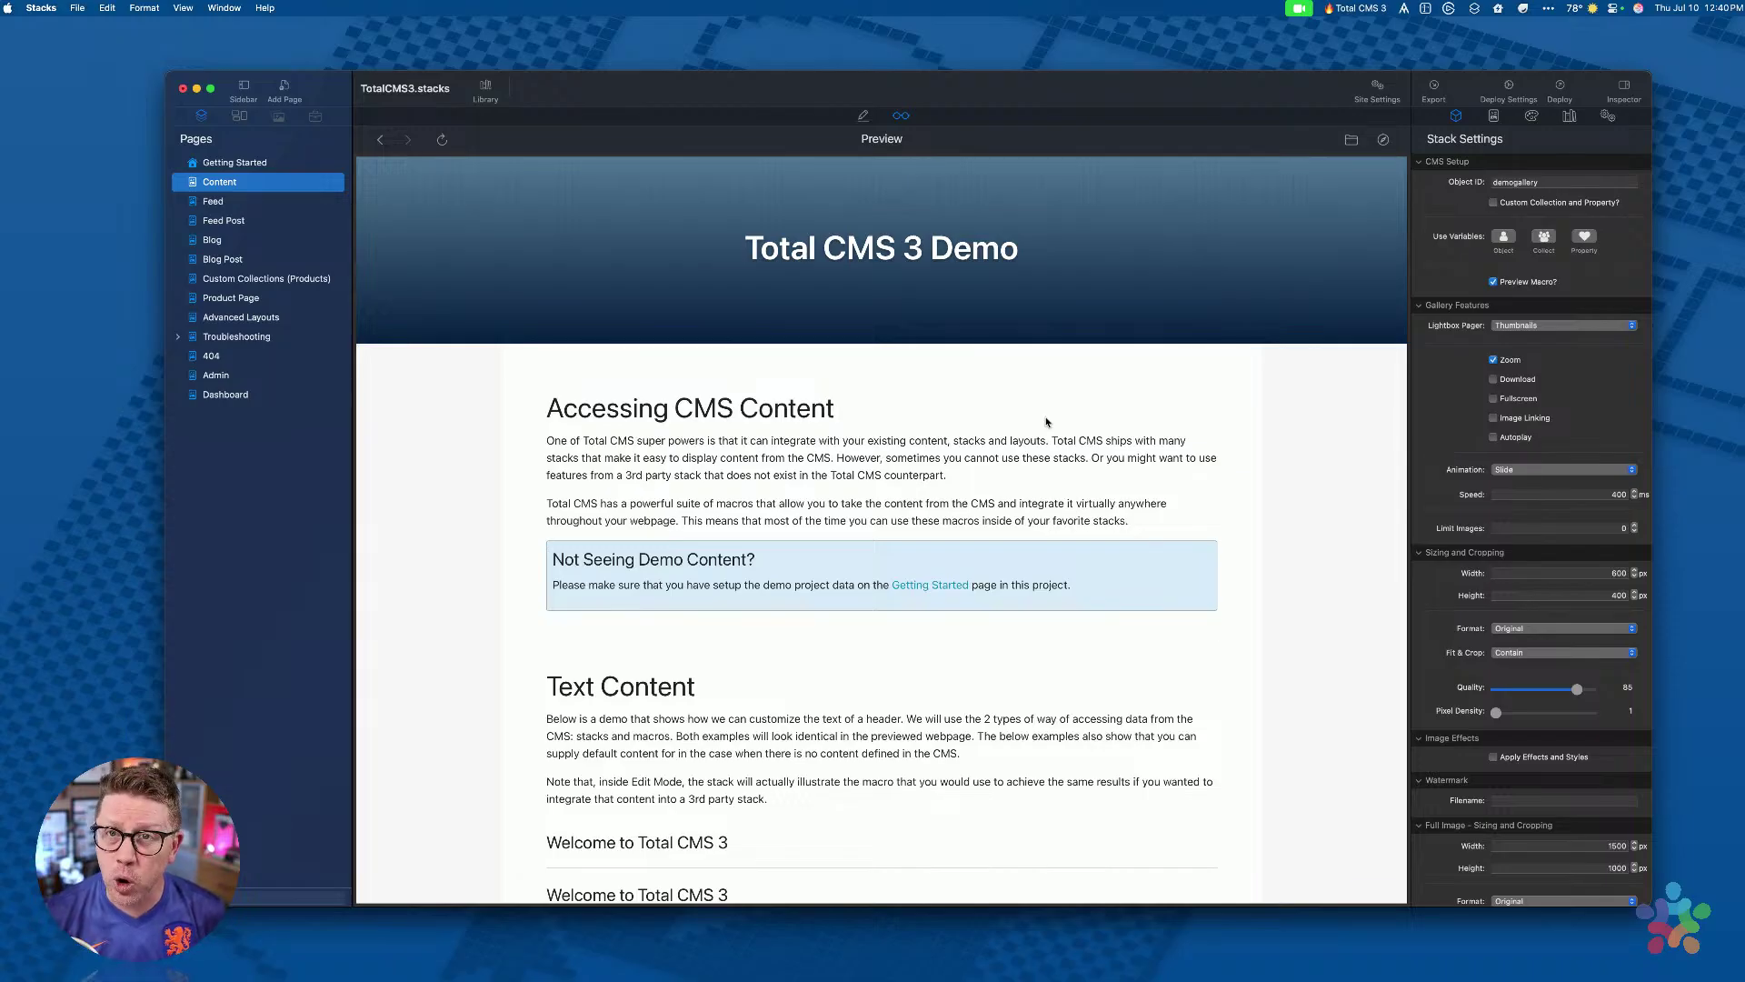
drag(681, 87, 661, 89)
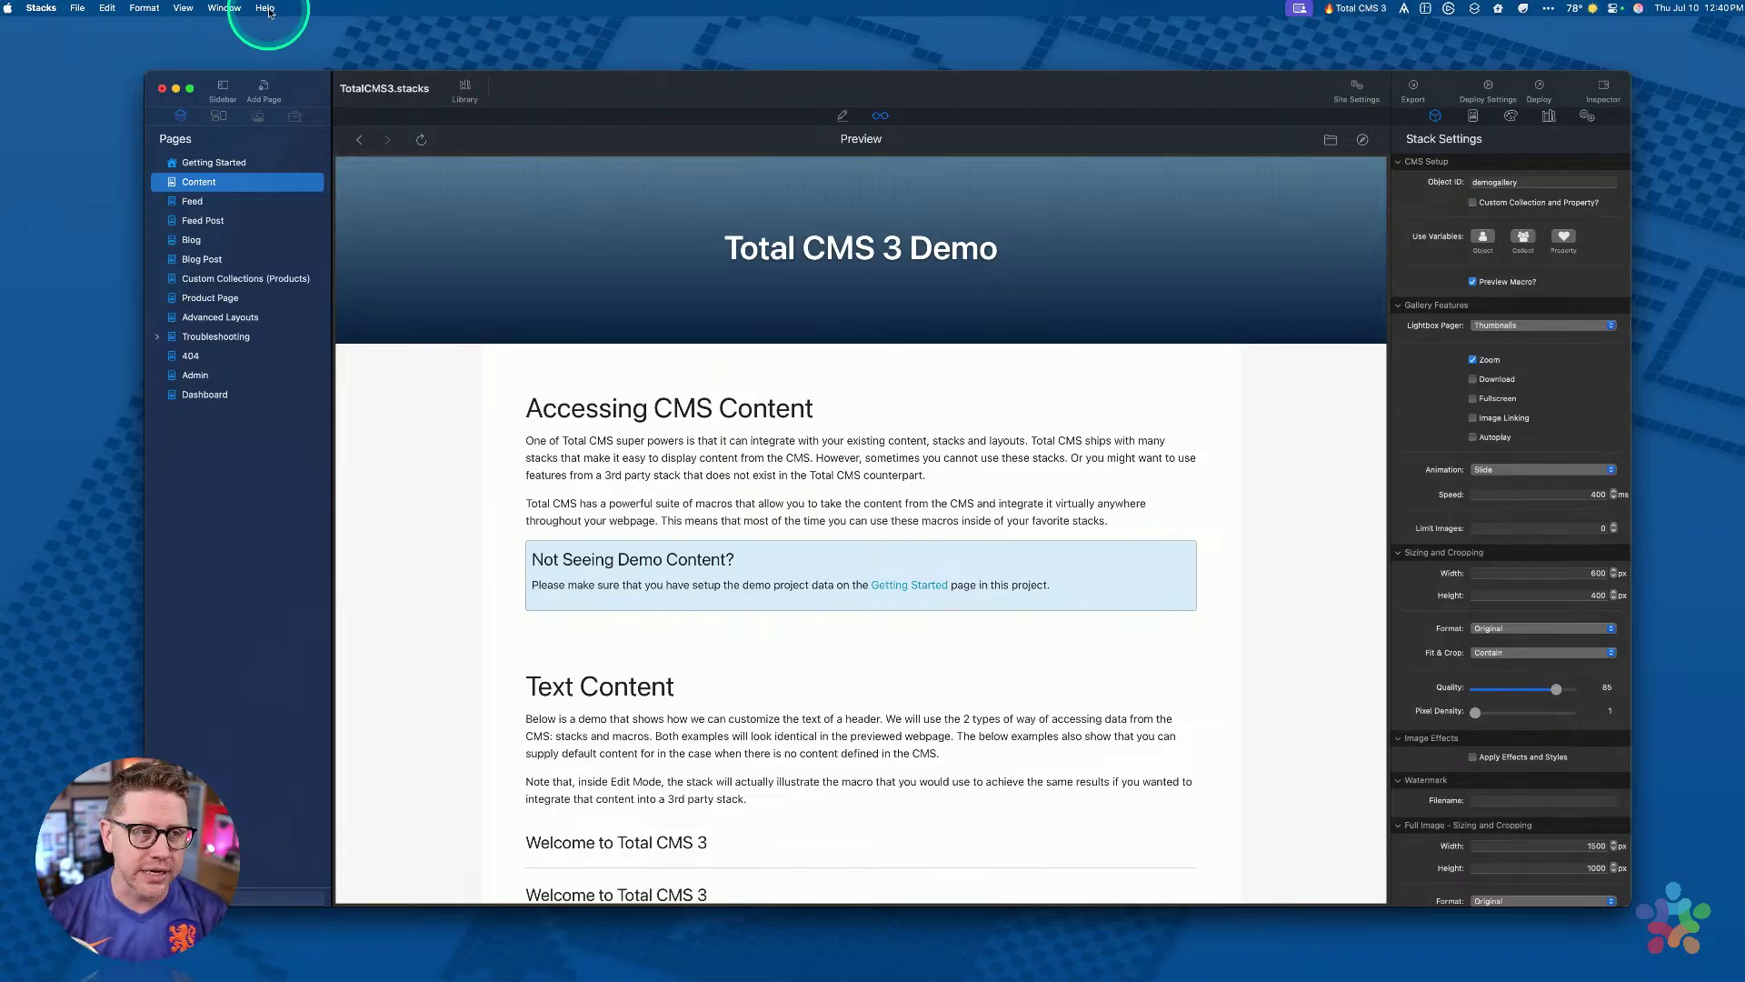
Step: Reveal the project's preview folder in Finder and reposition the Finder window
click(183, 7)
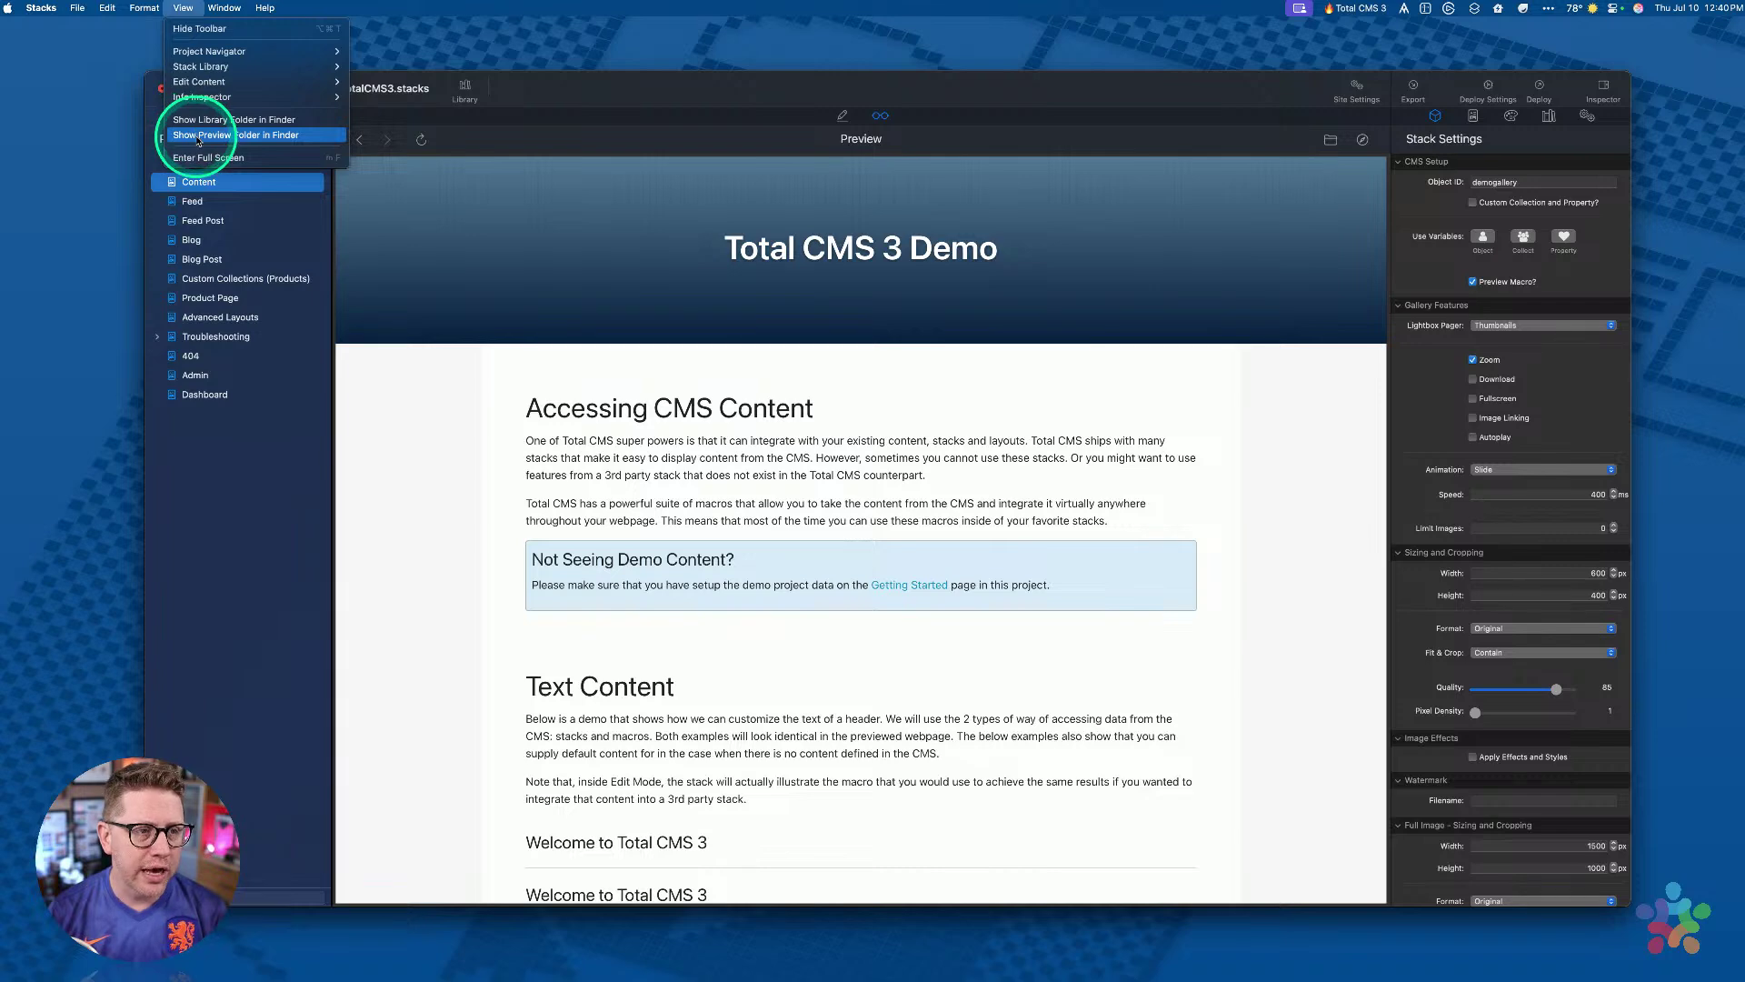
click(193, 134)
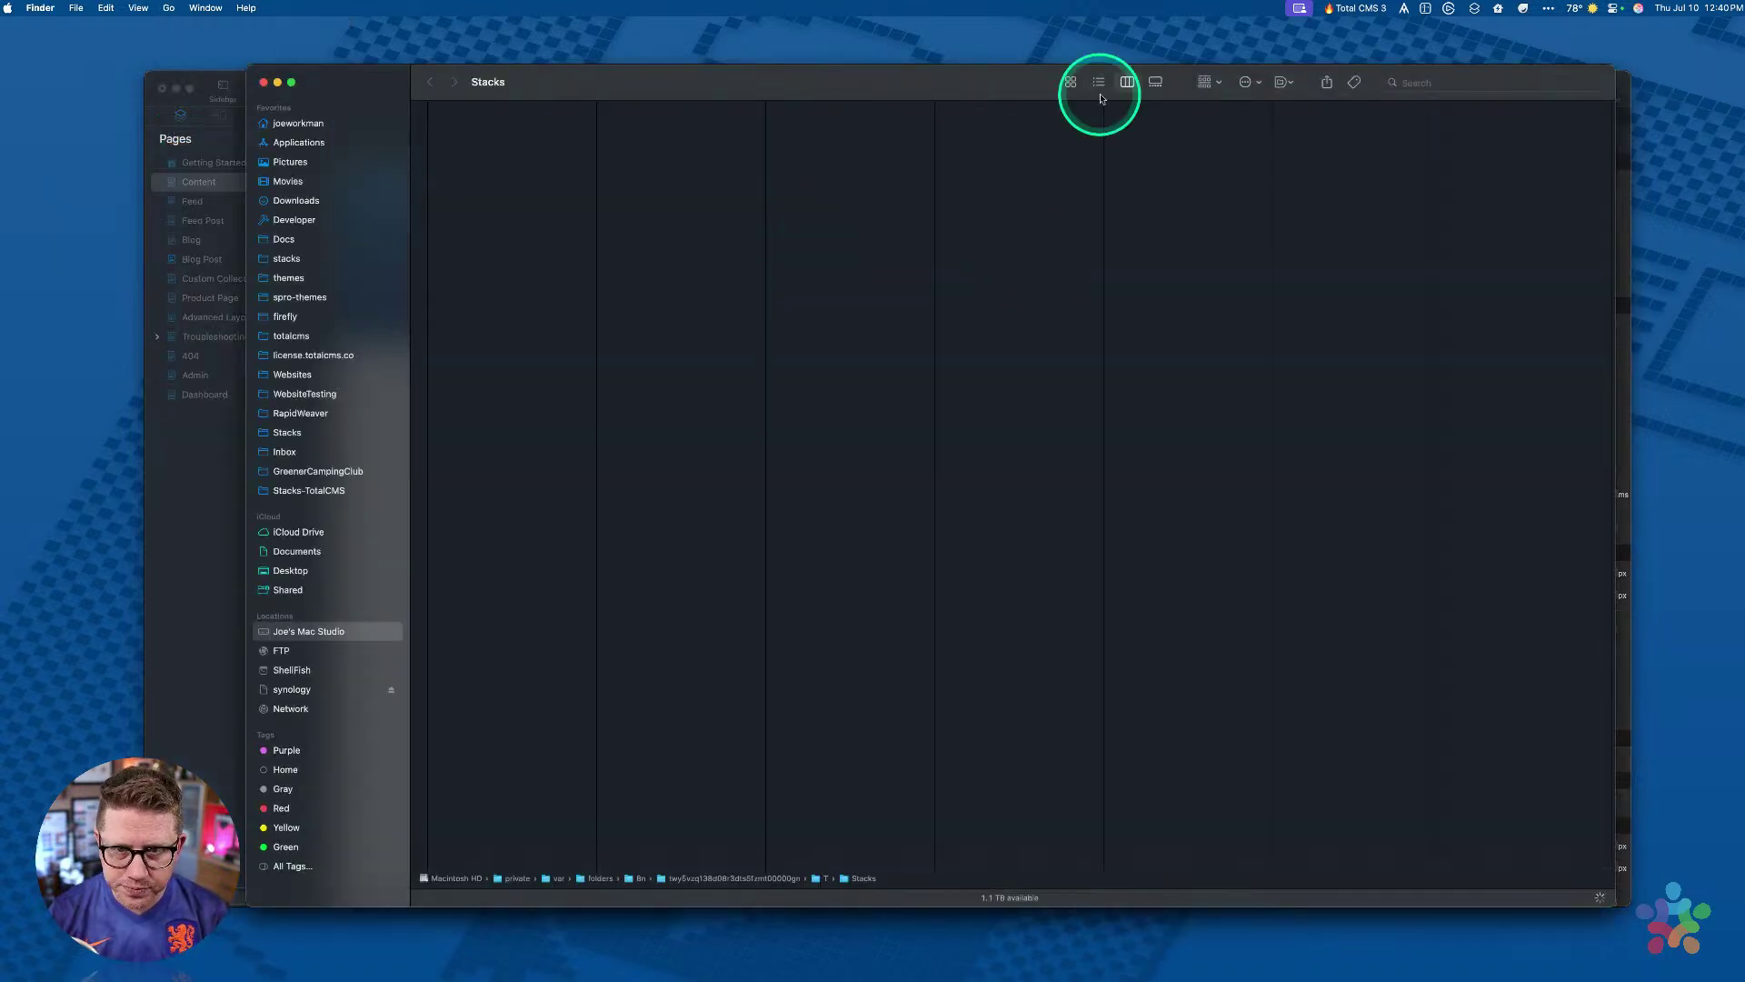
drag(1007, 80, 936, 95)
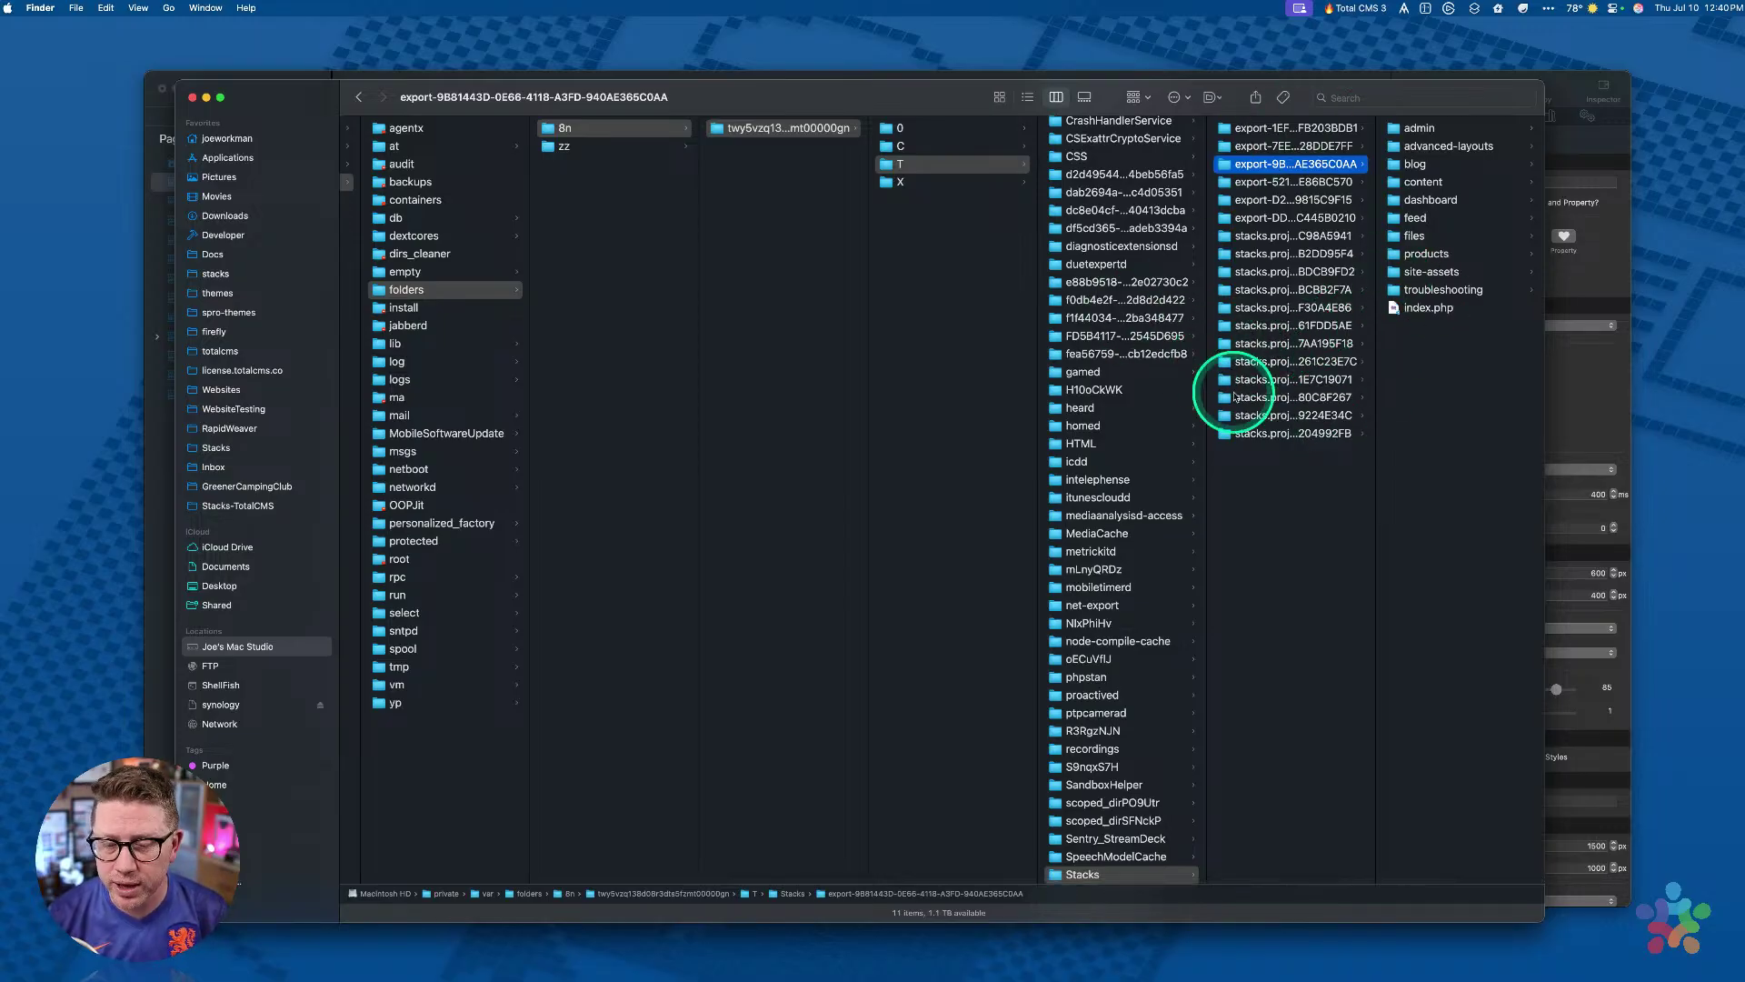
Step: Open Stacks-TotalCMS to show tcms-data and tcms-data-demo.totalcms.test, then return to Stacks
click(1062, 875)
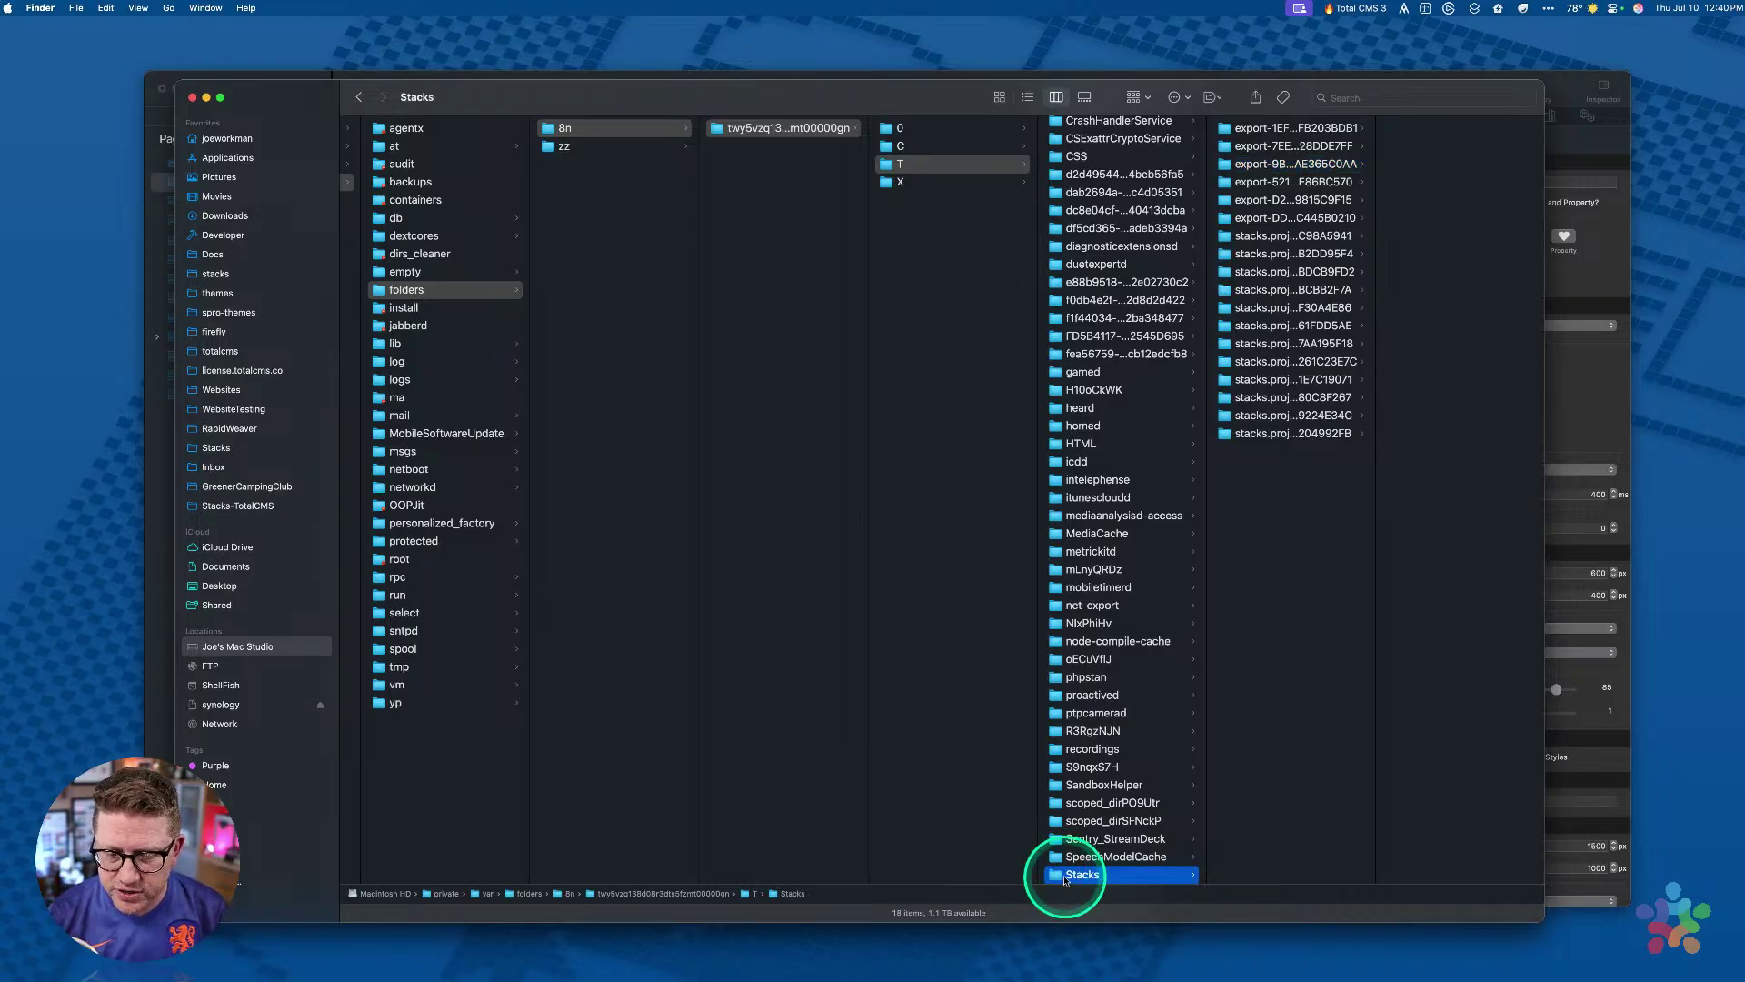
scroll(1096, 822, down, 3)
scroll(1096, 822, down, 10)
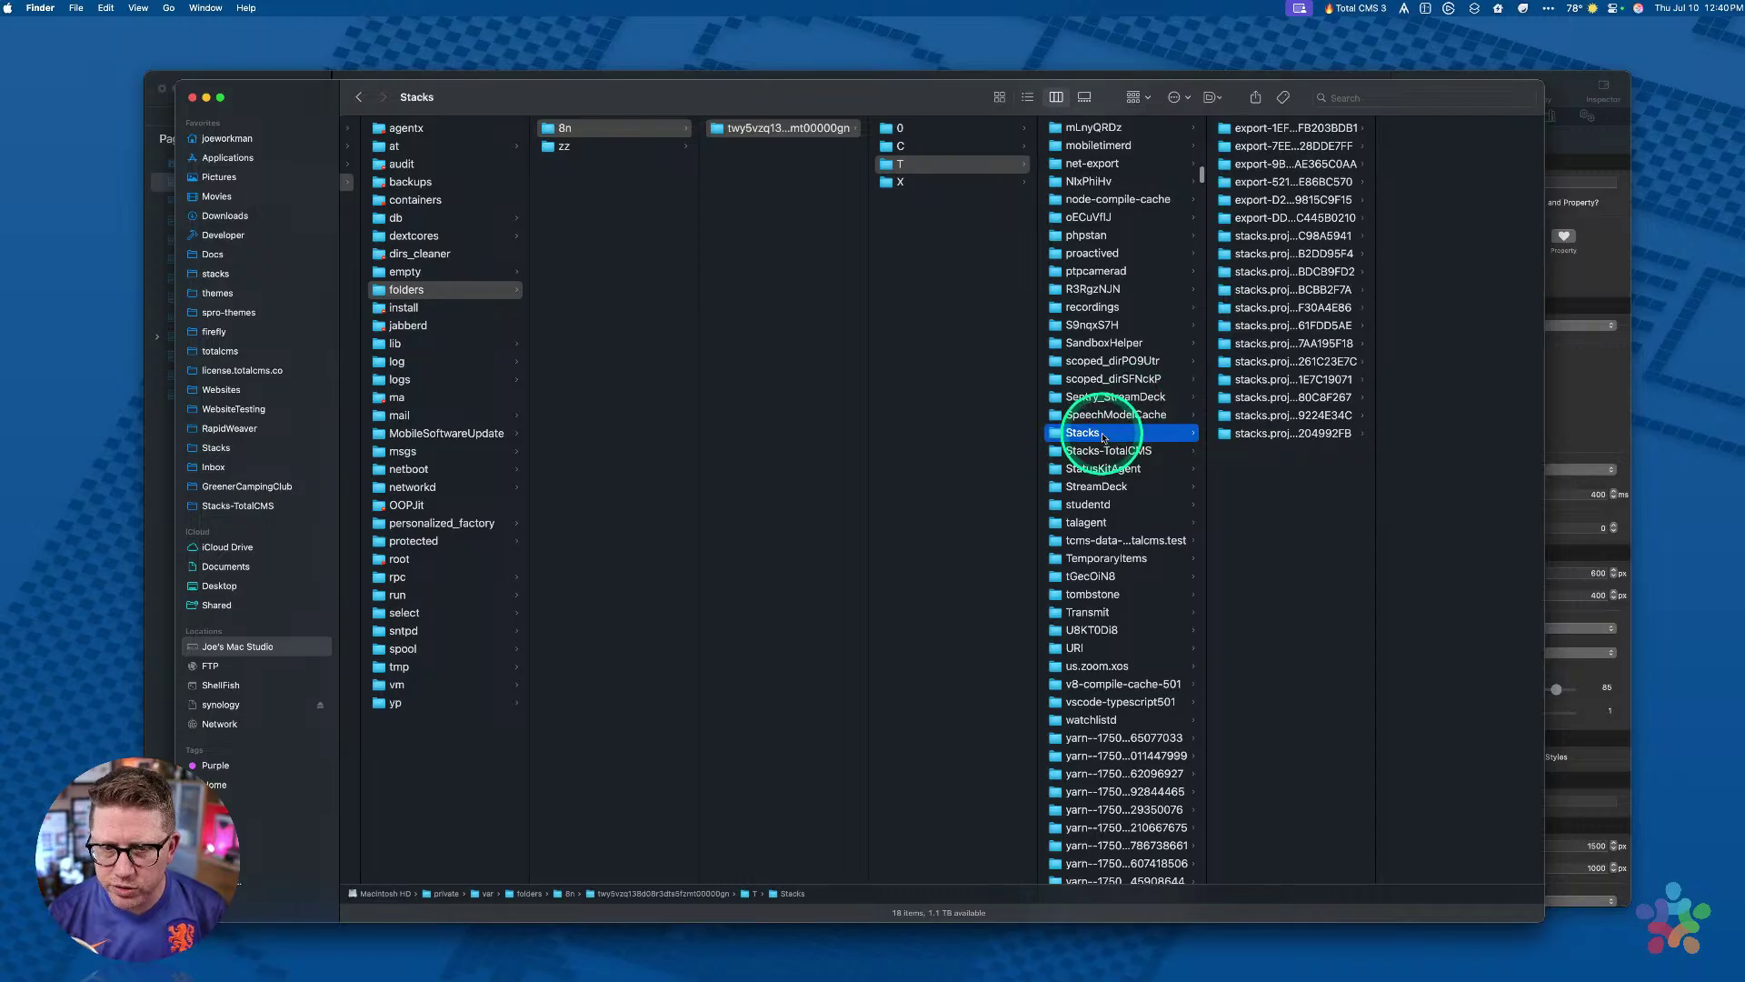
click(1118, 454)
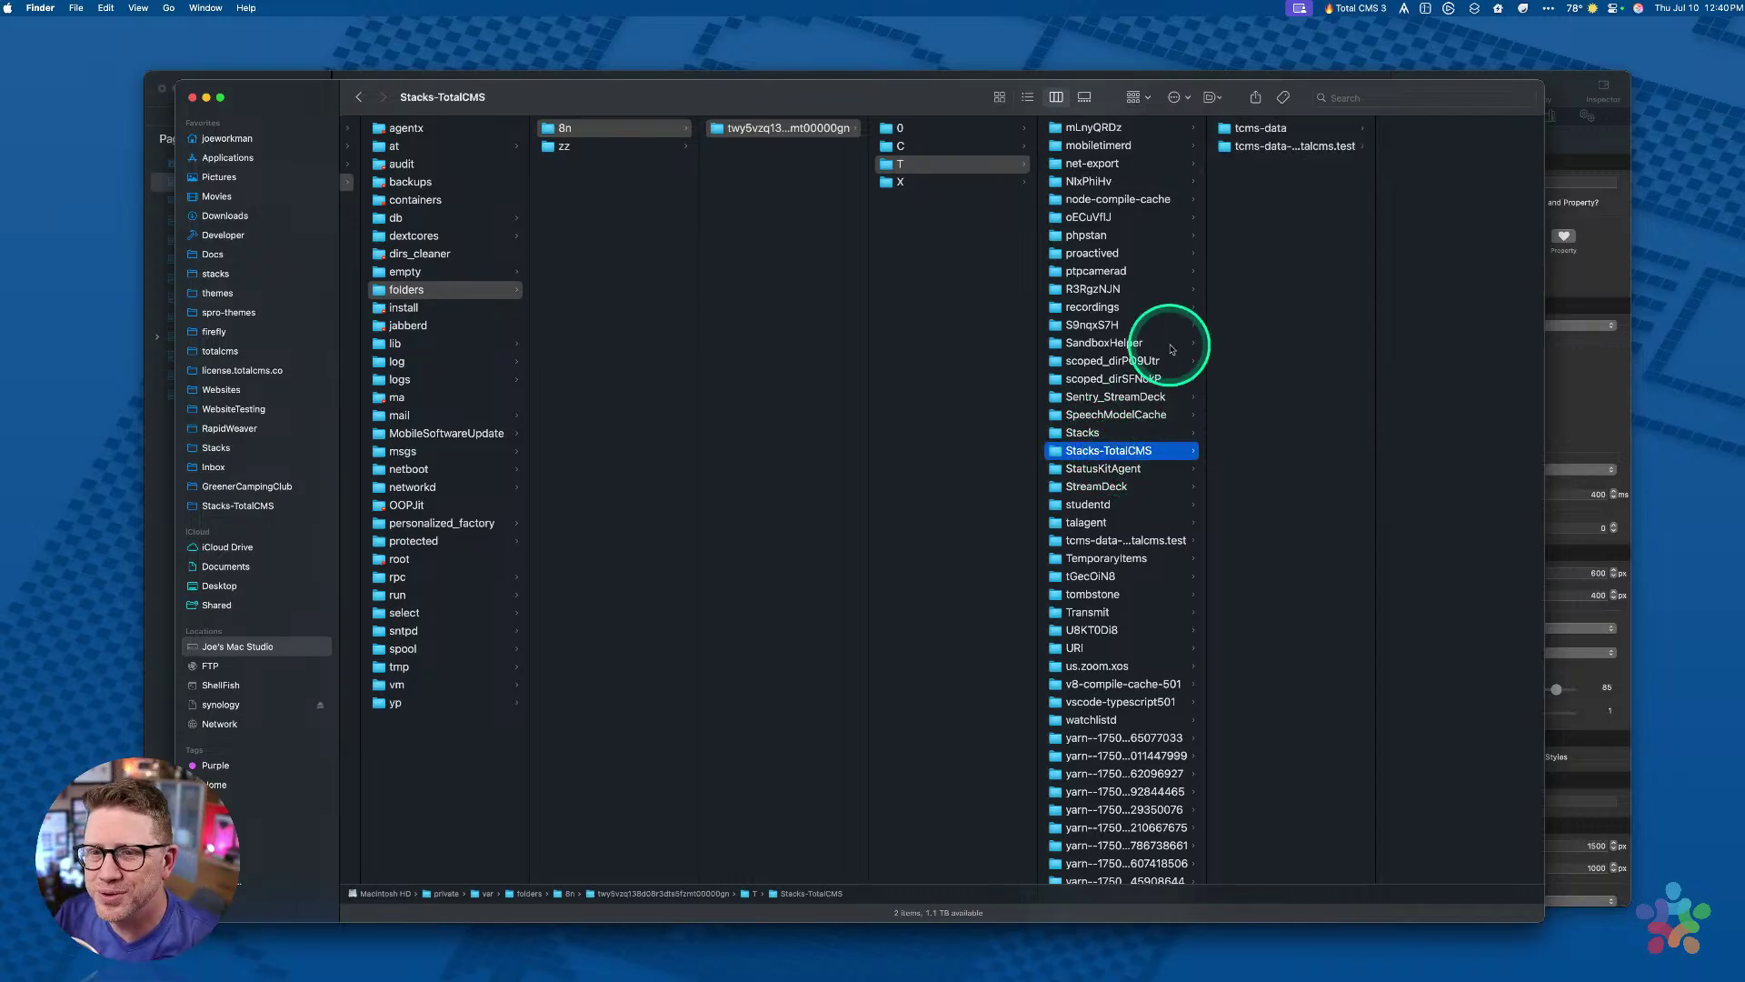
drag(1373, 223, 1490, 222)
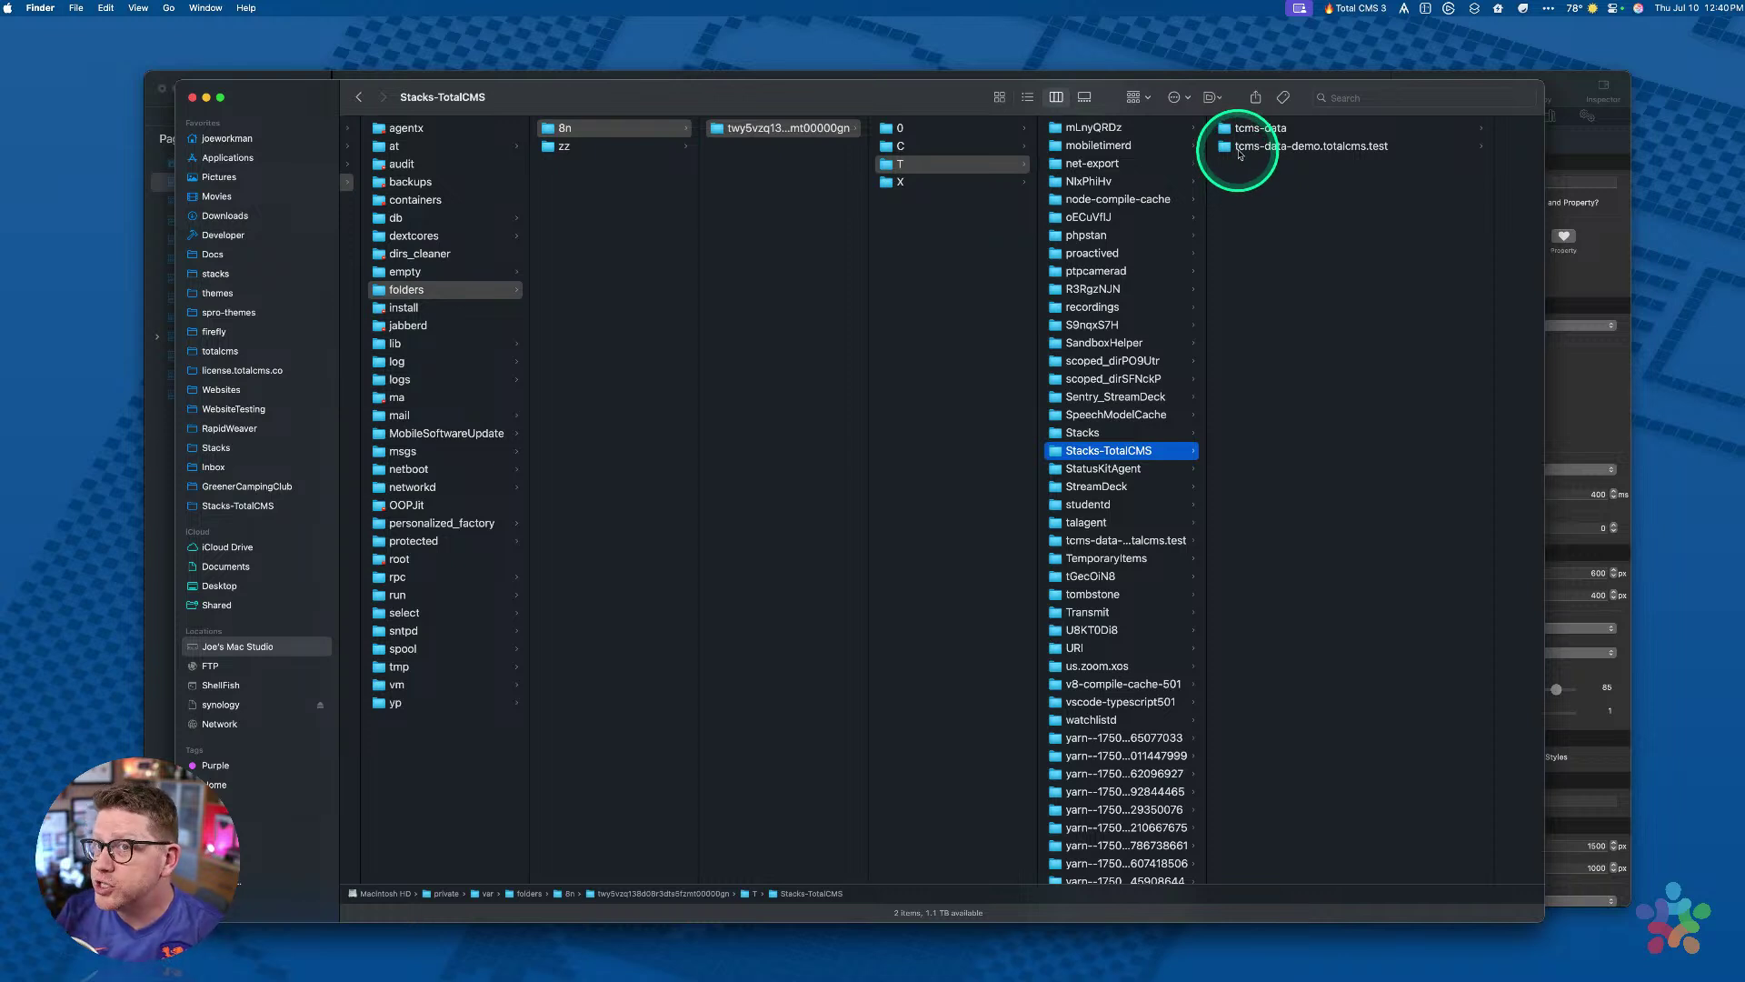
click(1165, 74)
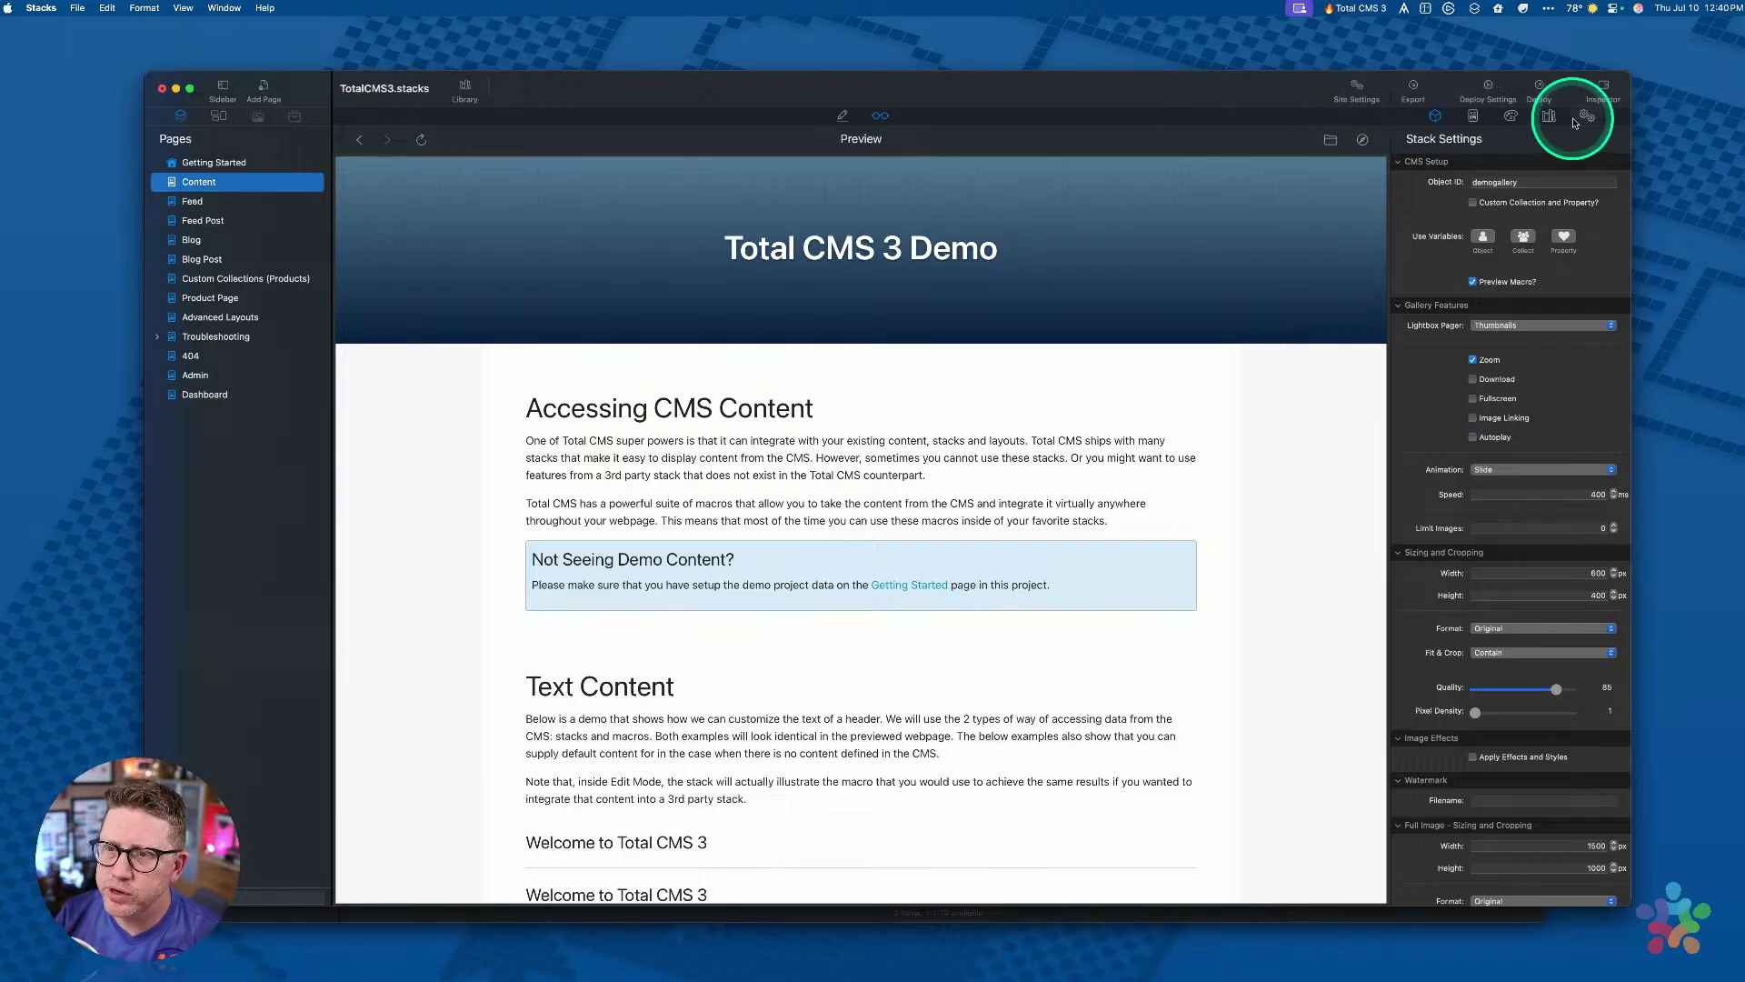
click(1586, 116)
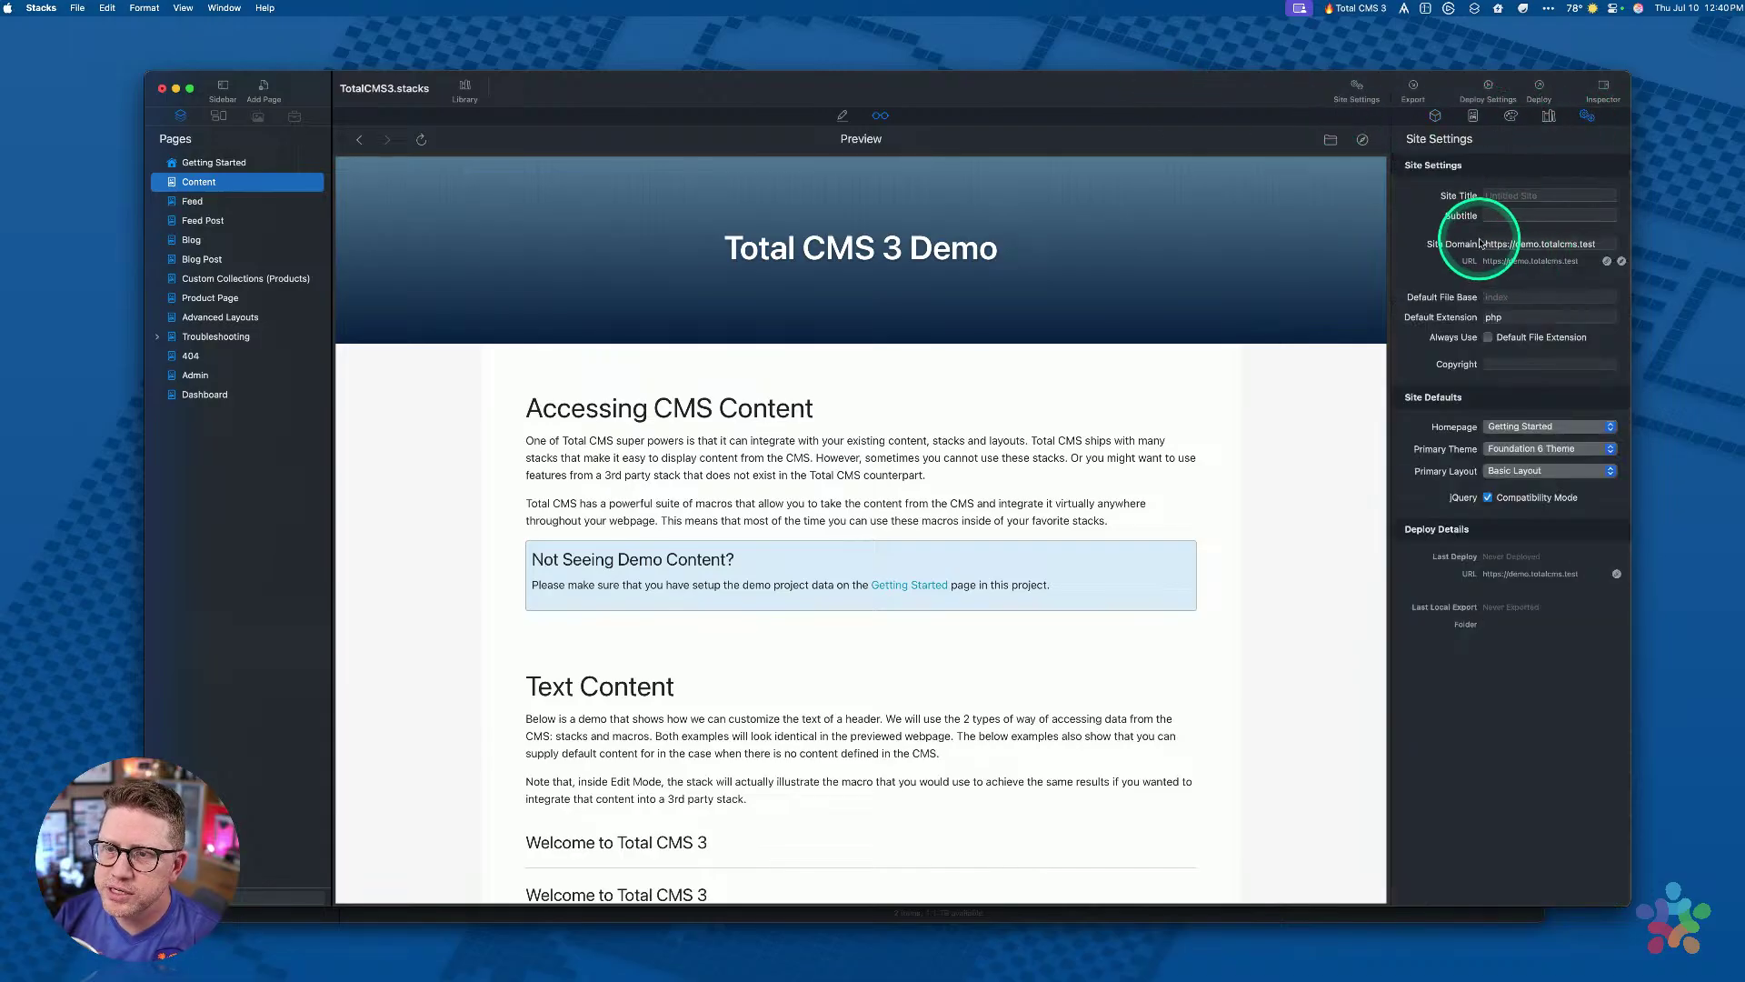
click(1515, 245)
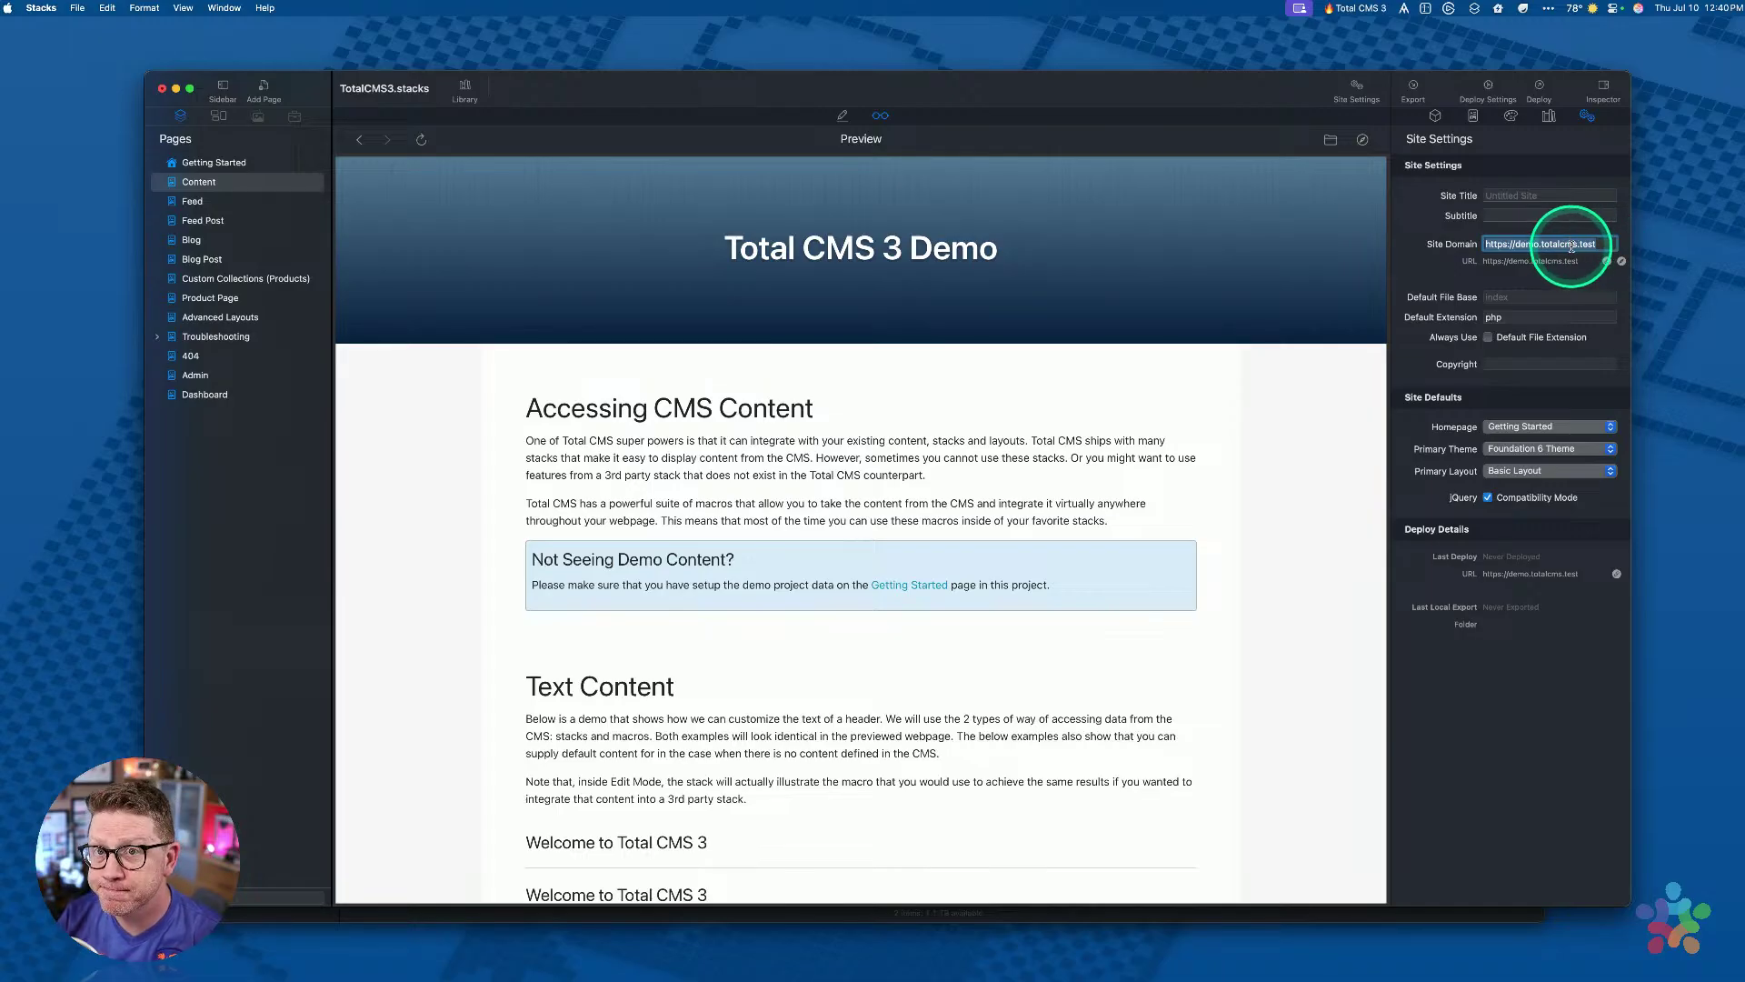
key(ctrl+Up)
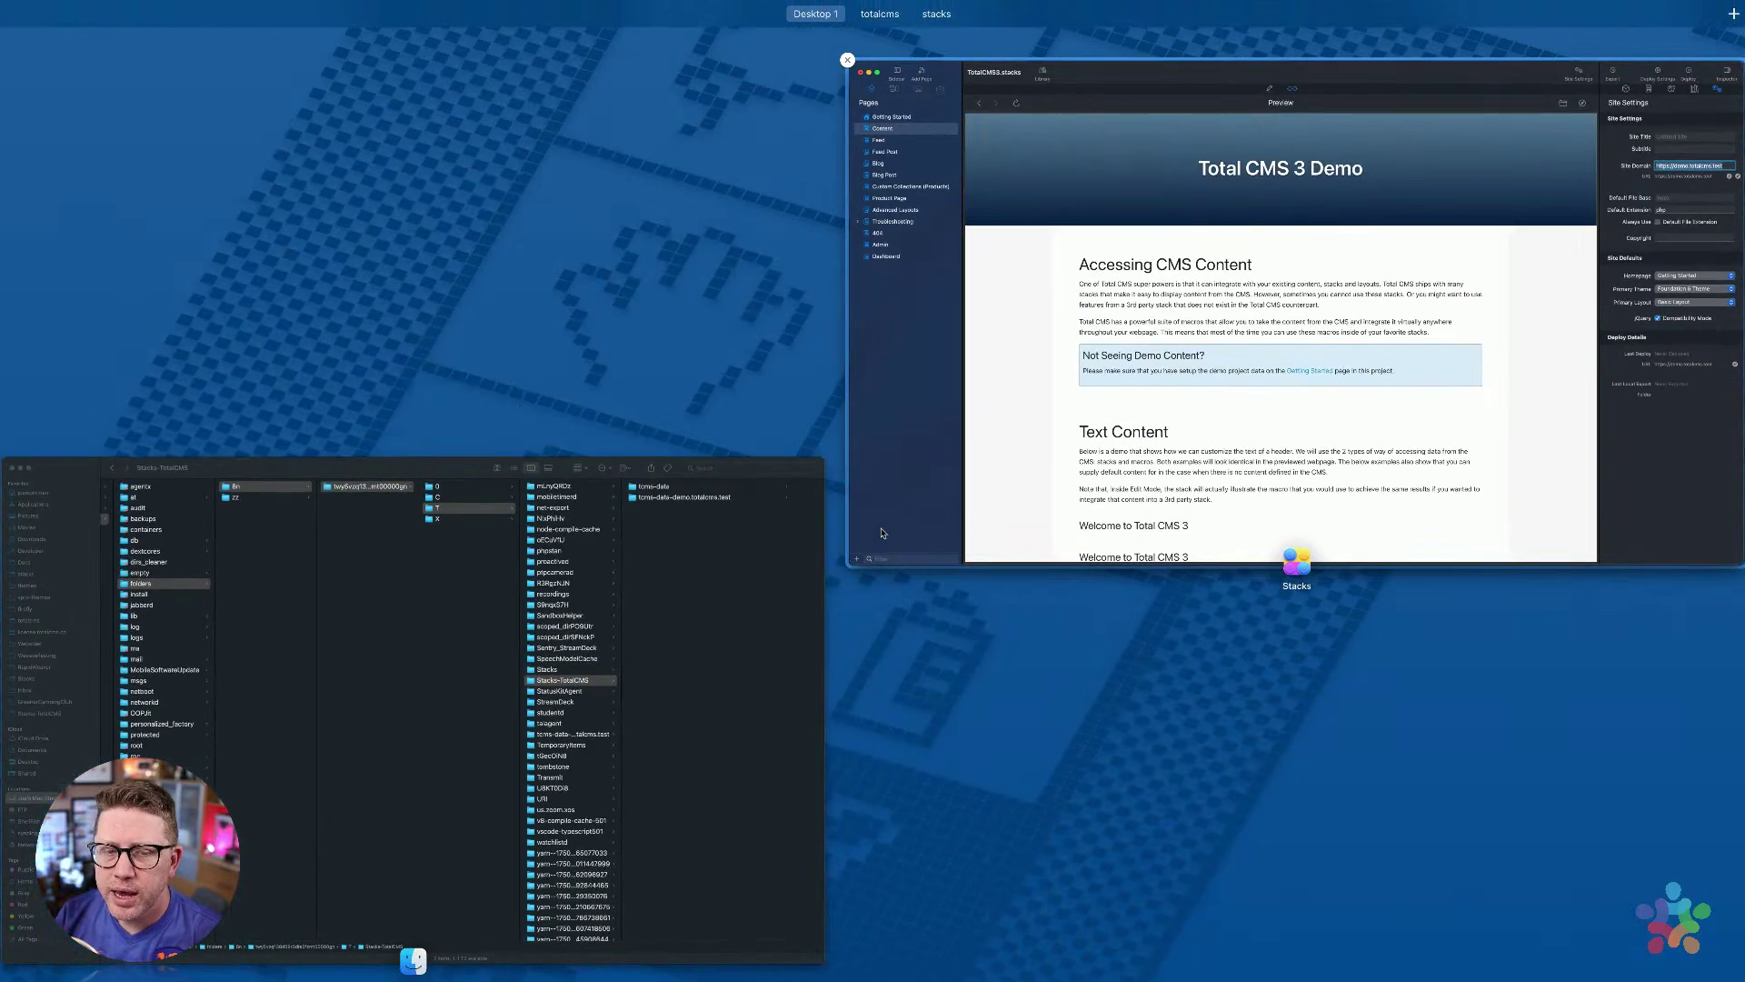
click(791, 536)
Step: Return to the Stacks-TotalCMS folder and widen the column to show full names
click(1284, 152)
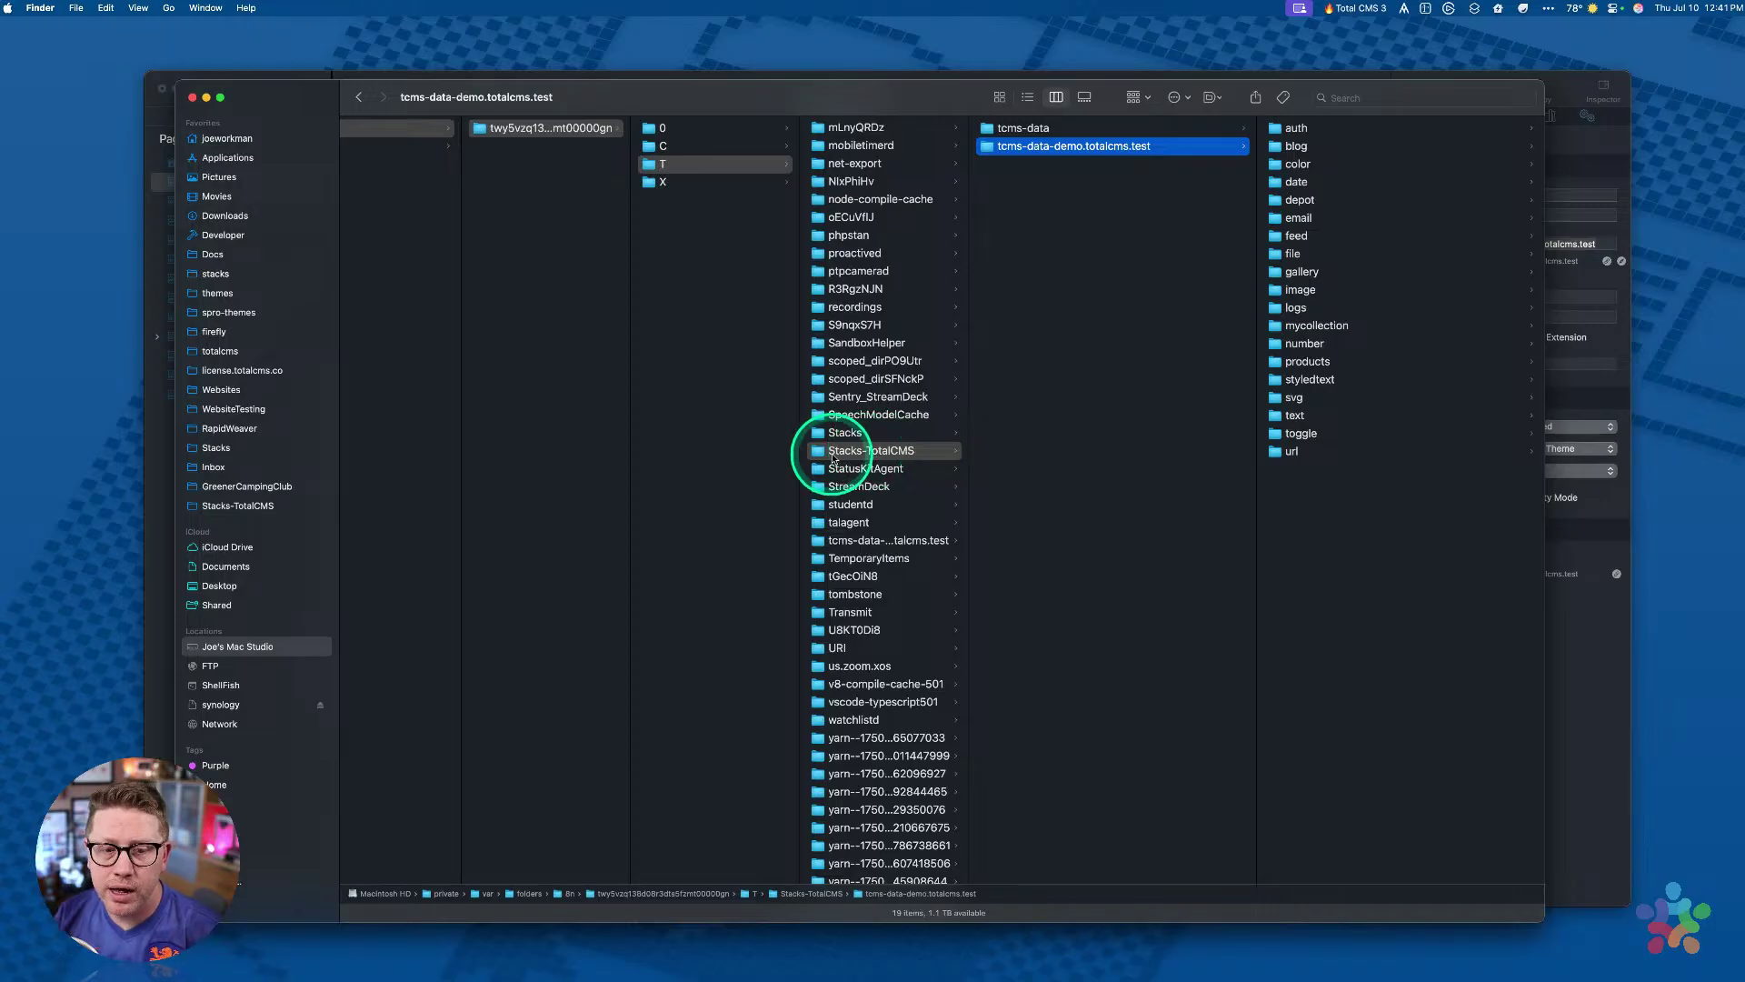
click(817, 457)
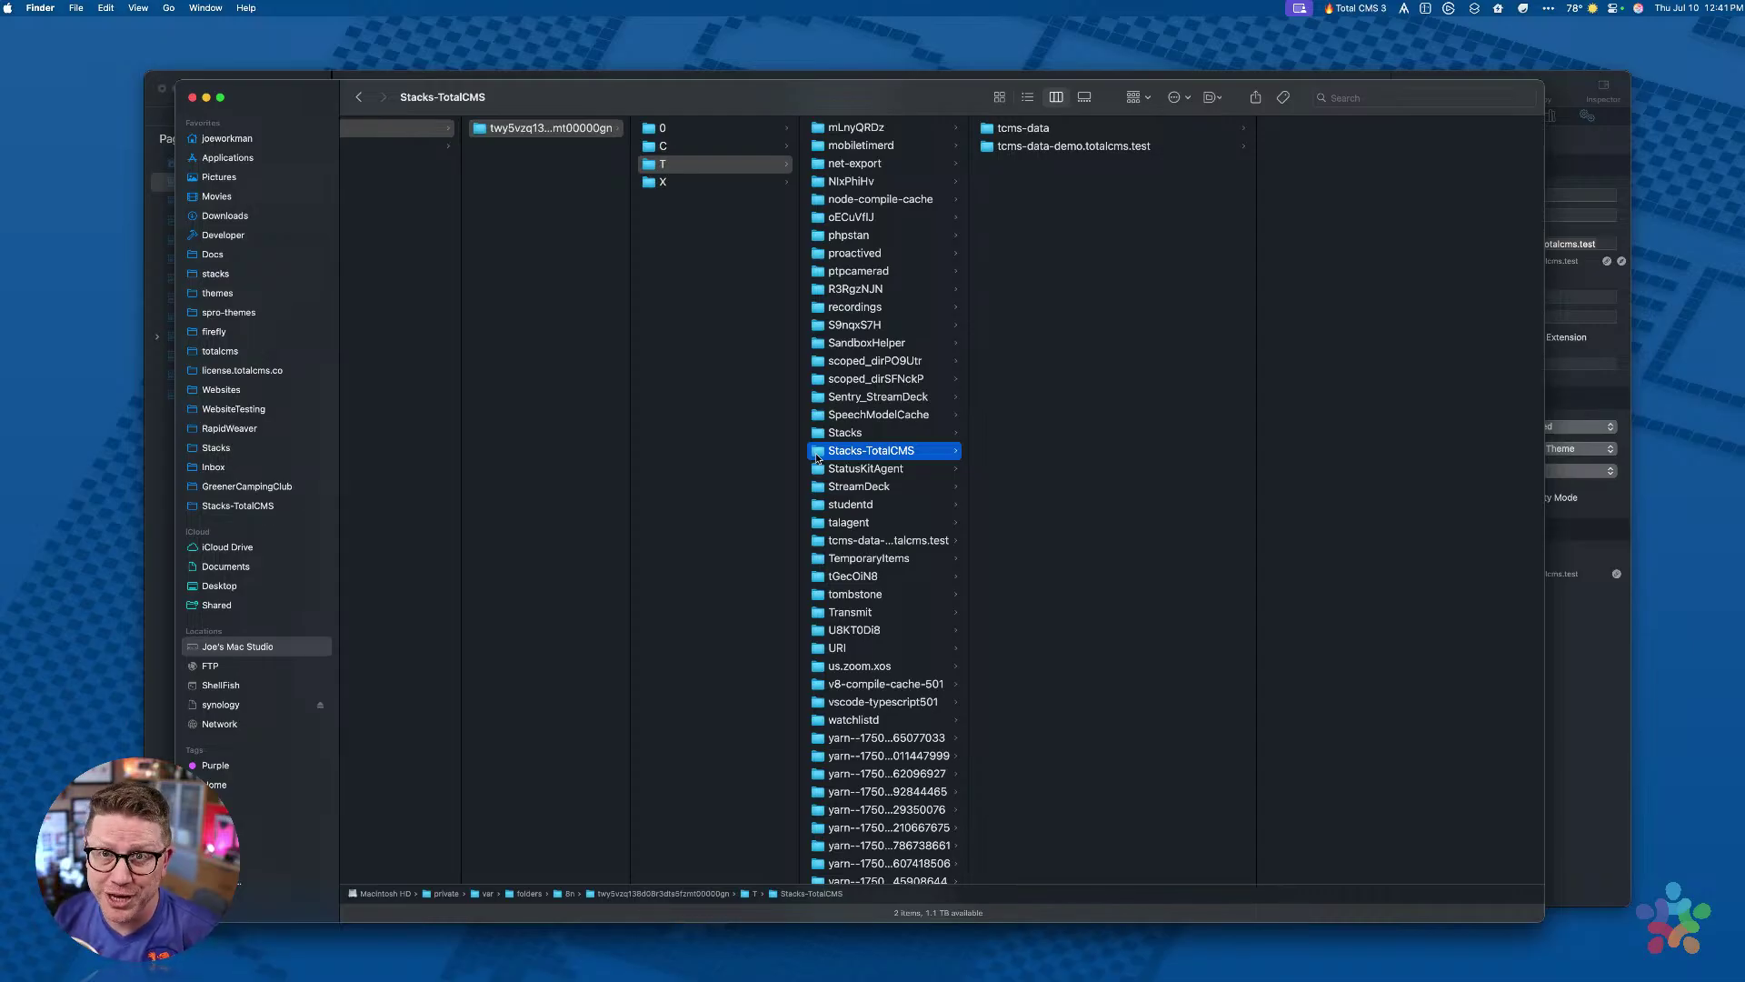
click(246, 506)
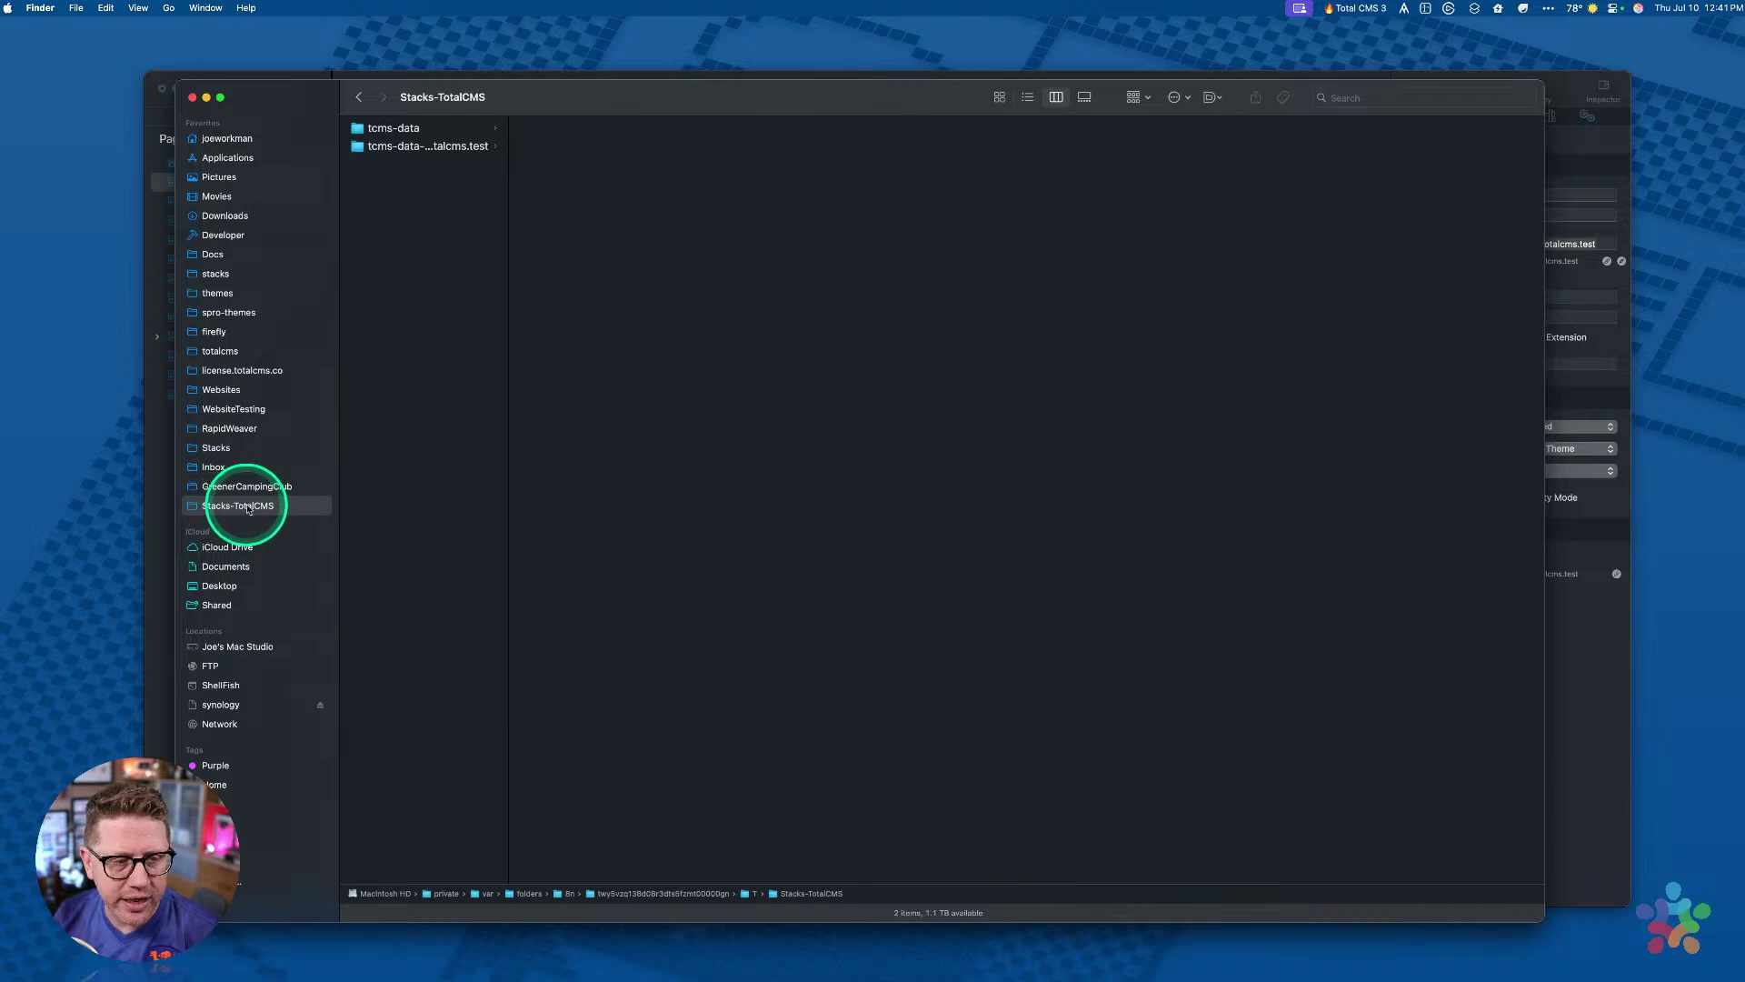
drag(507, 165, 577, 164)
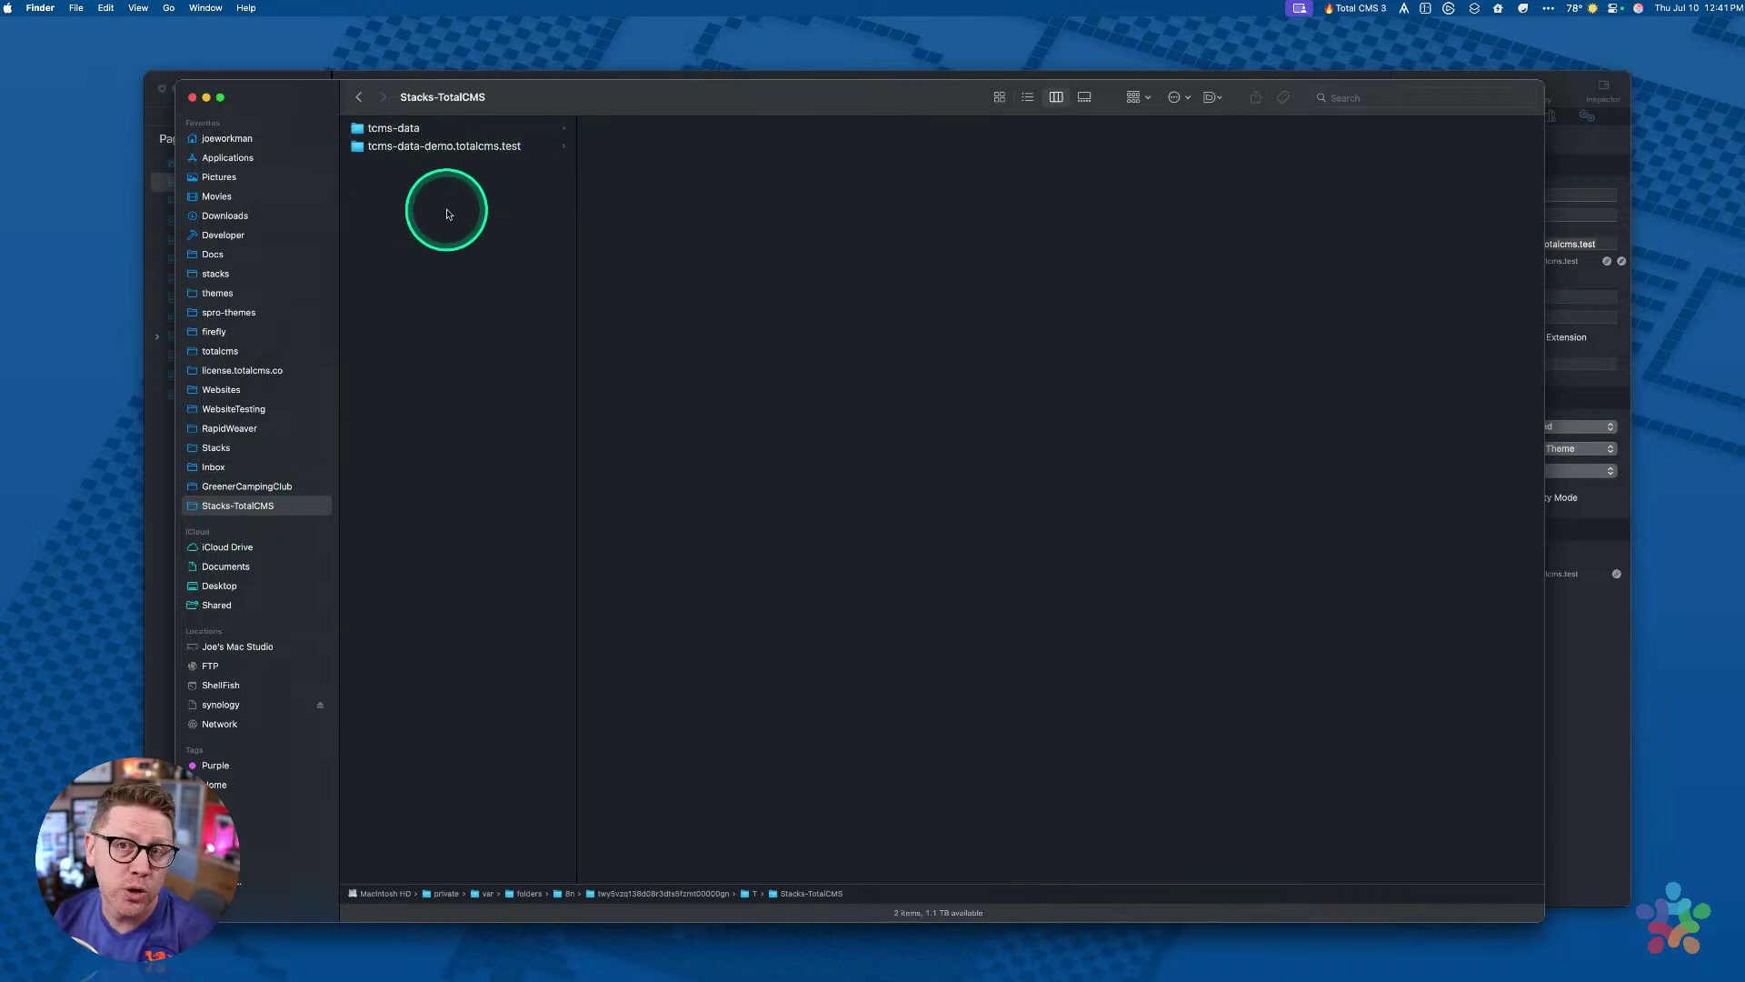
Step: Compare tcms-data with tcms-data-demo.totalcms.test's 19 subfolders, then close Finder
click(428, 148)
click(423, 134)
click(421, 146)
click(421, 133)
click(420, 146)
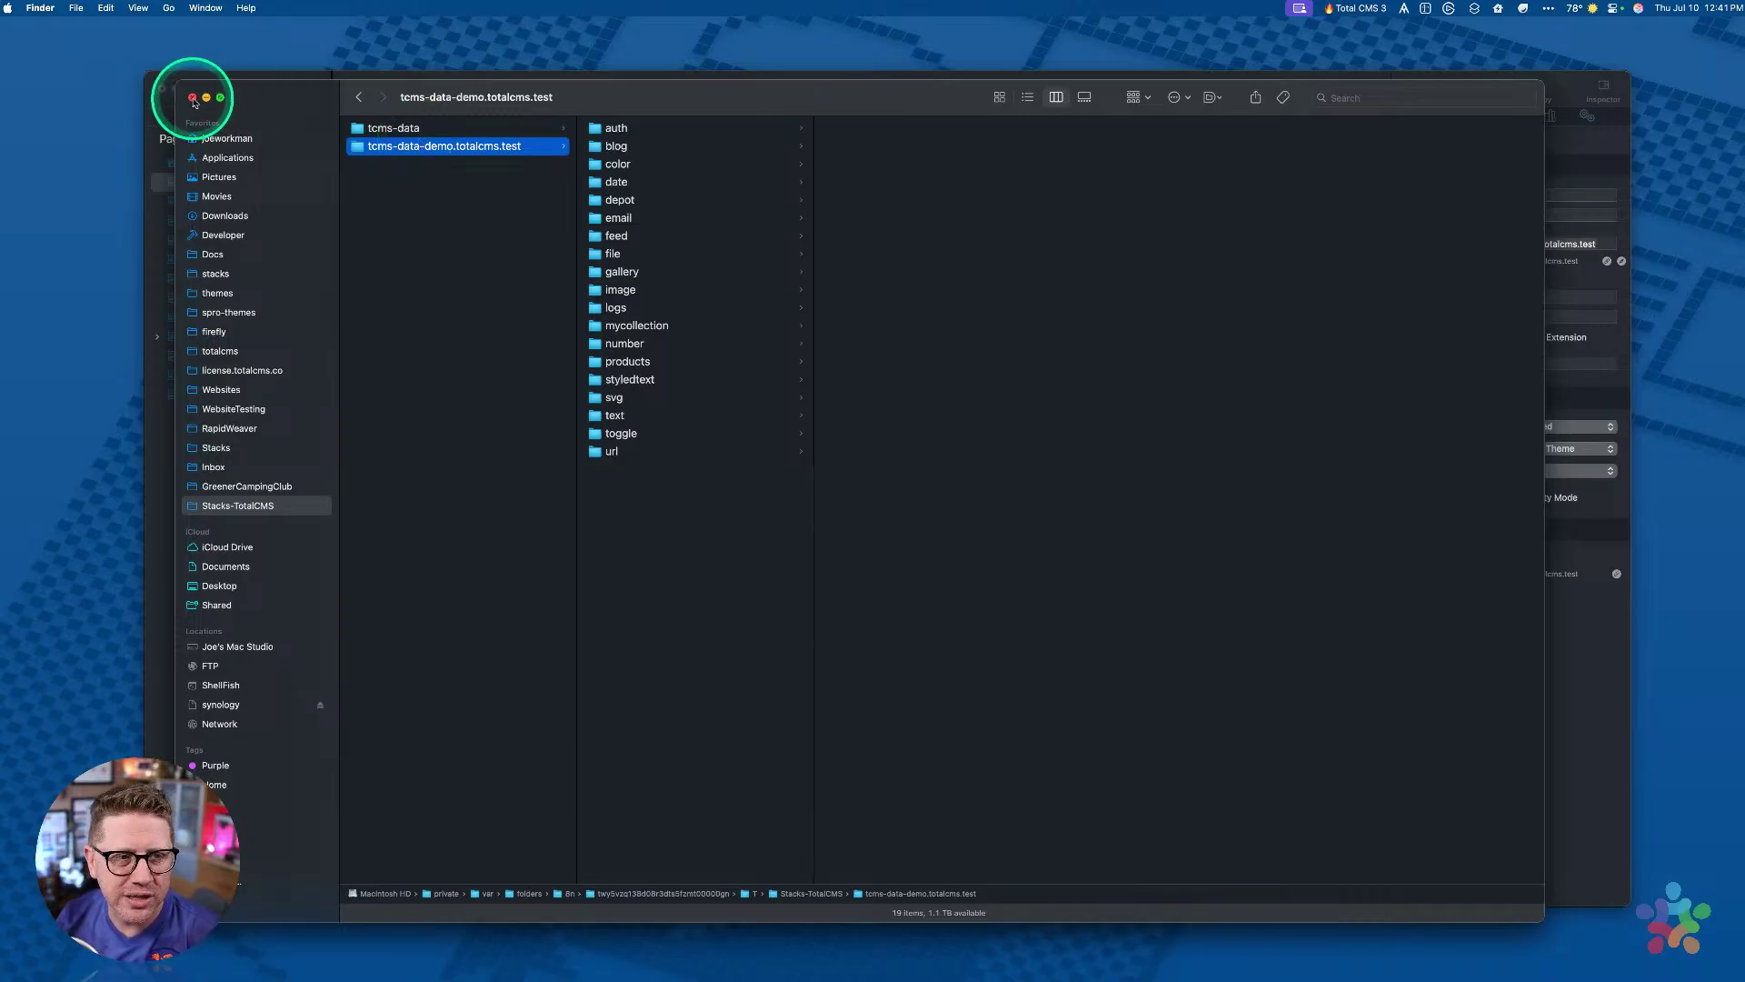
click(193, 98)
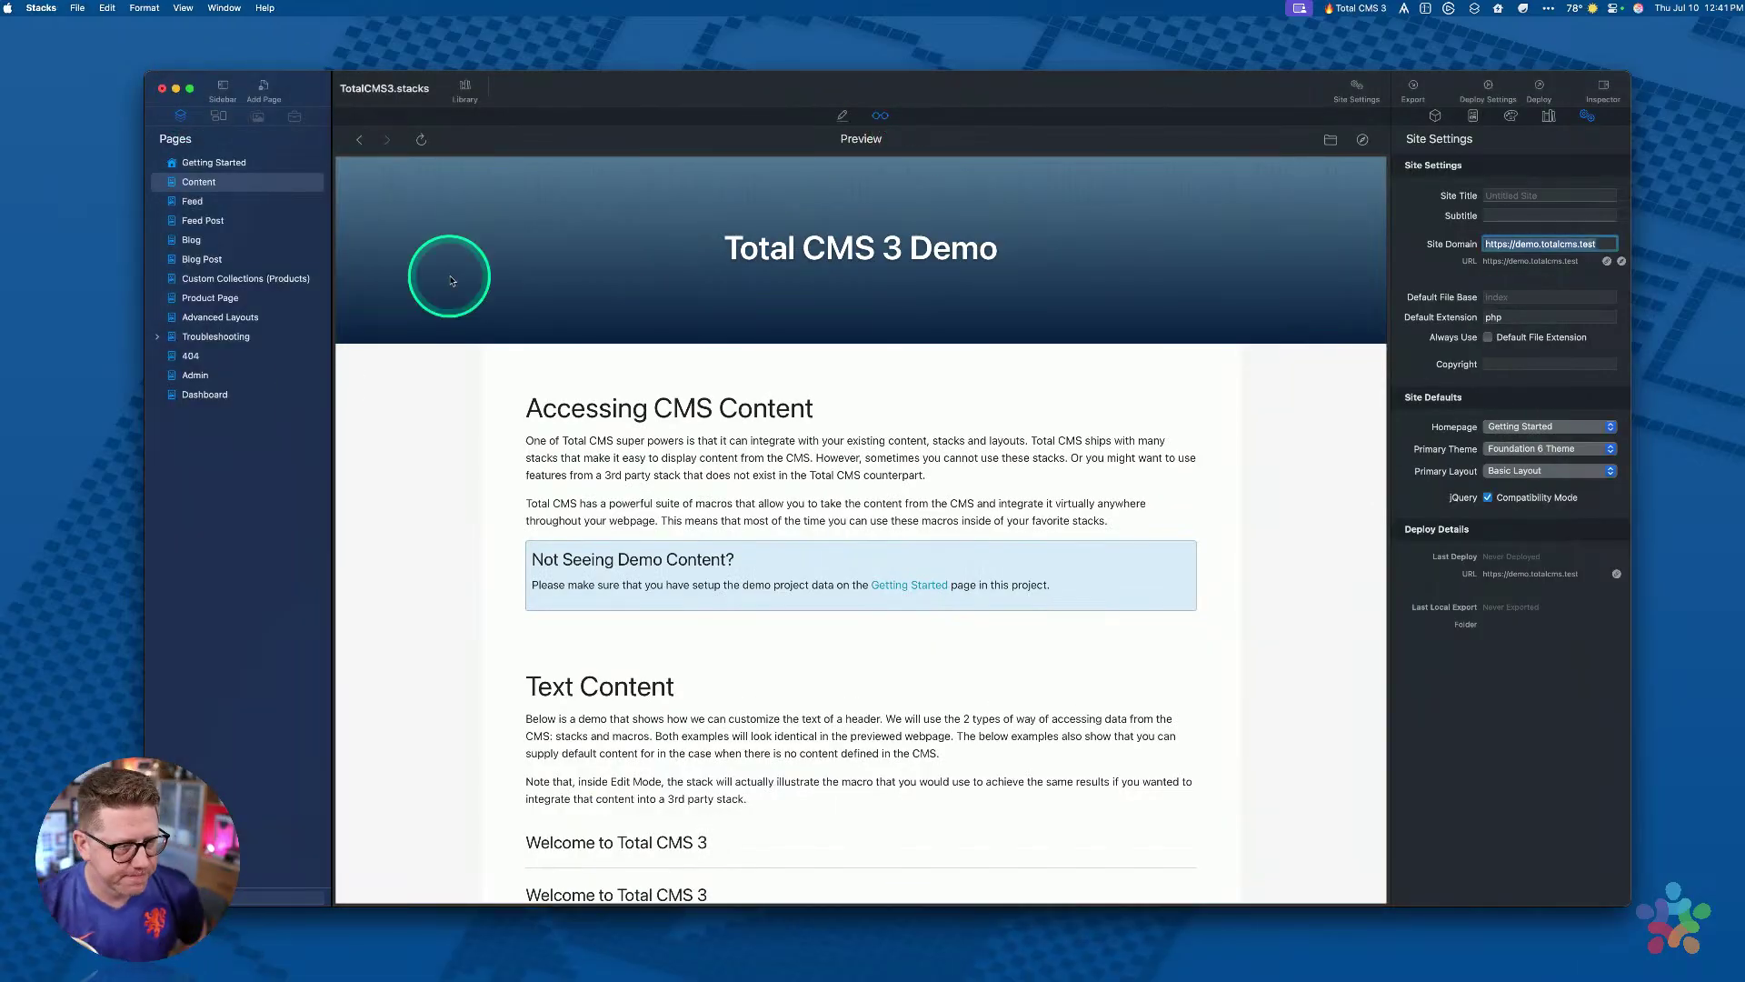
Step: Switch back to Stacks and open the stacks library beside the page preview
key(super+Tab)
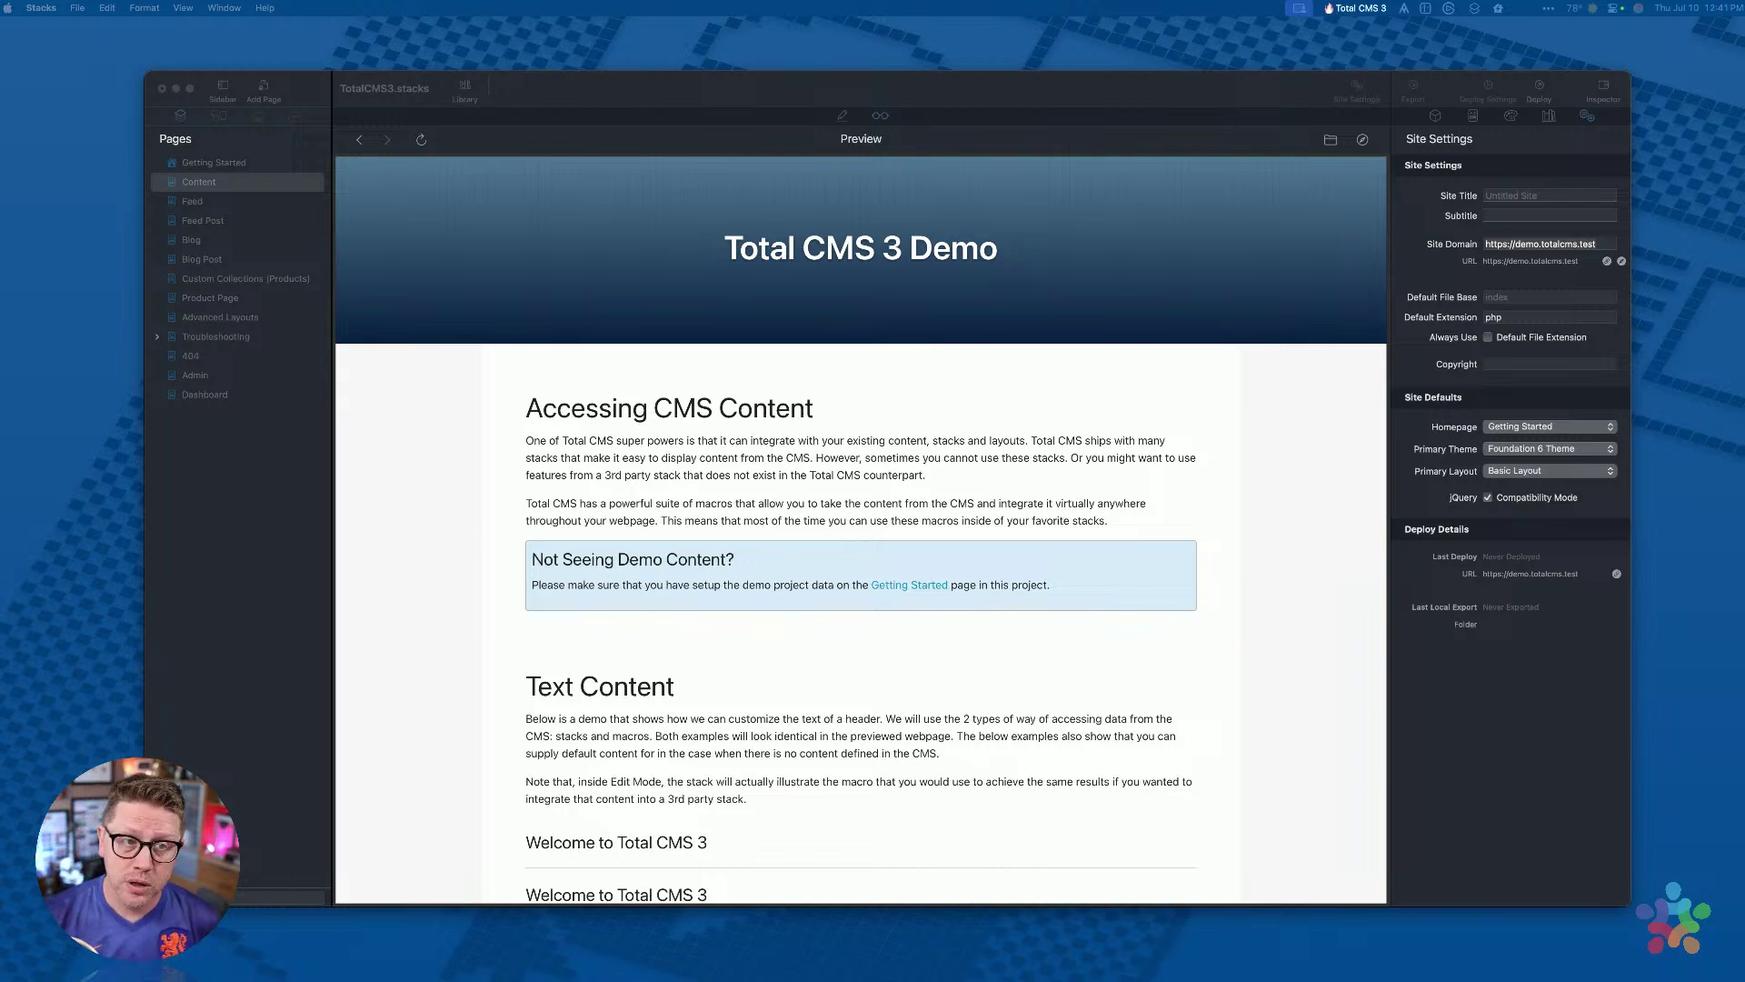
click(732, 116)
click(466, 86)
click(618, 180)
scroll(483, 362, up, 15)
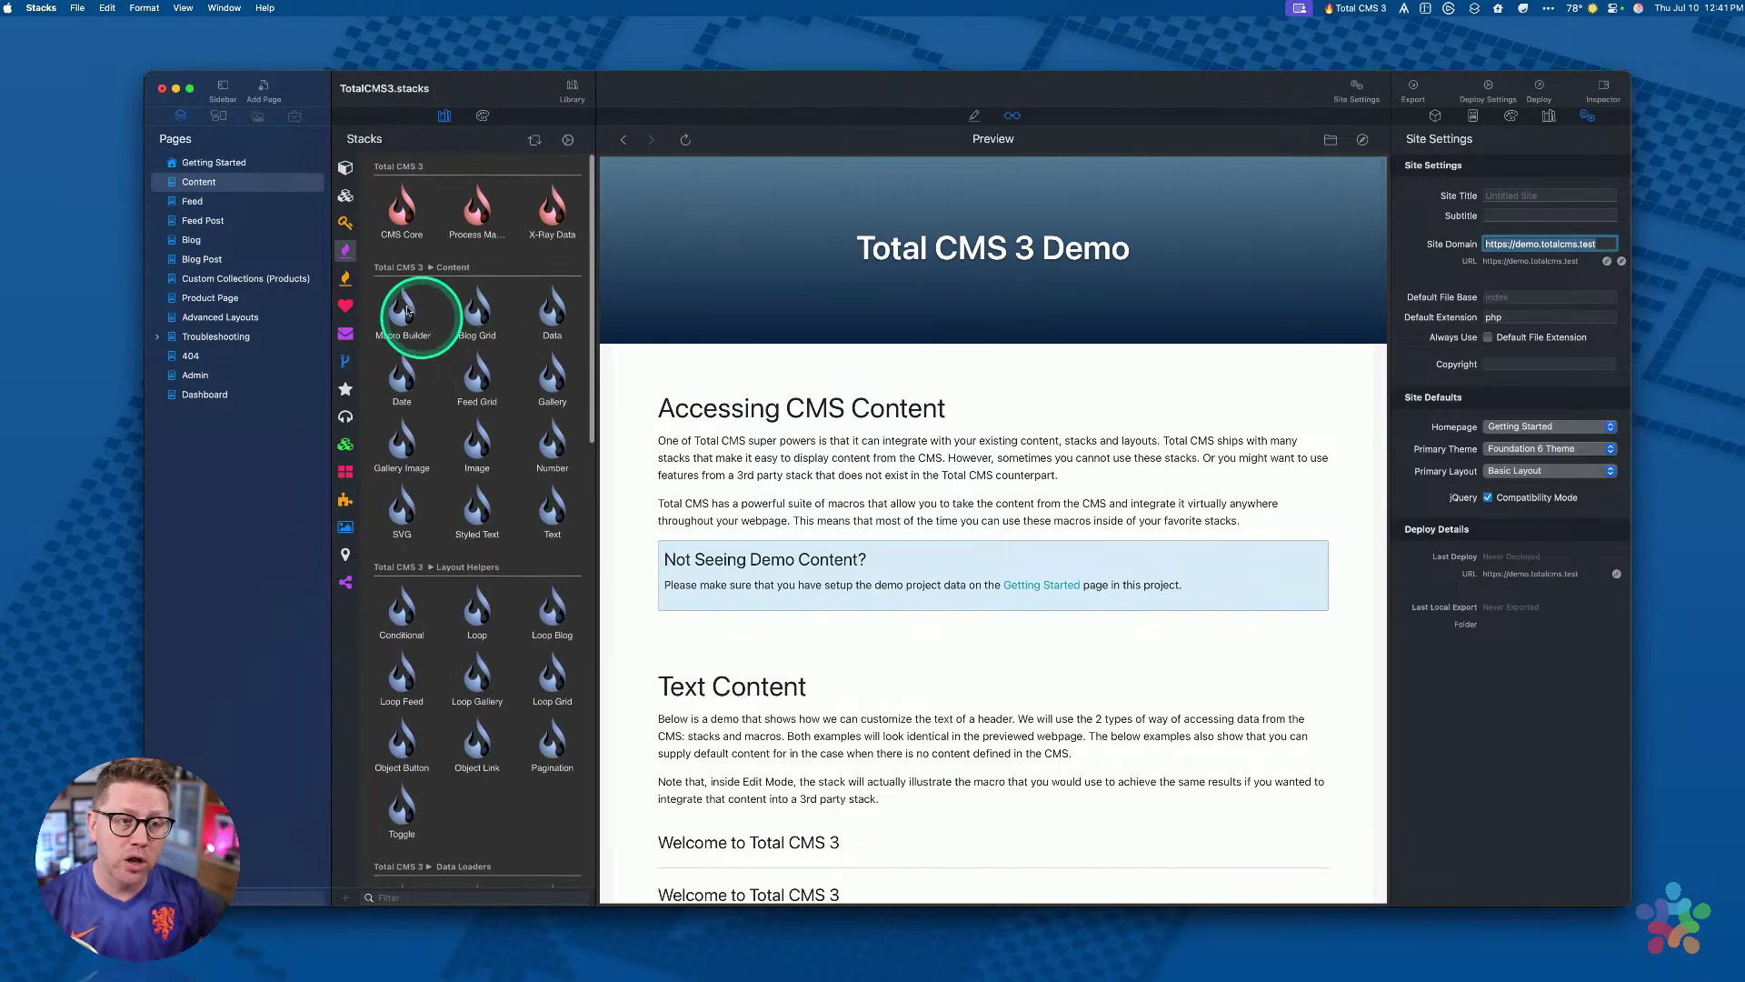
Step: Browse the Foundation 6 category, then scroll through all installed stacks including Total CMS 3
click(345, 205)
scroll(513, 482, down, 10)
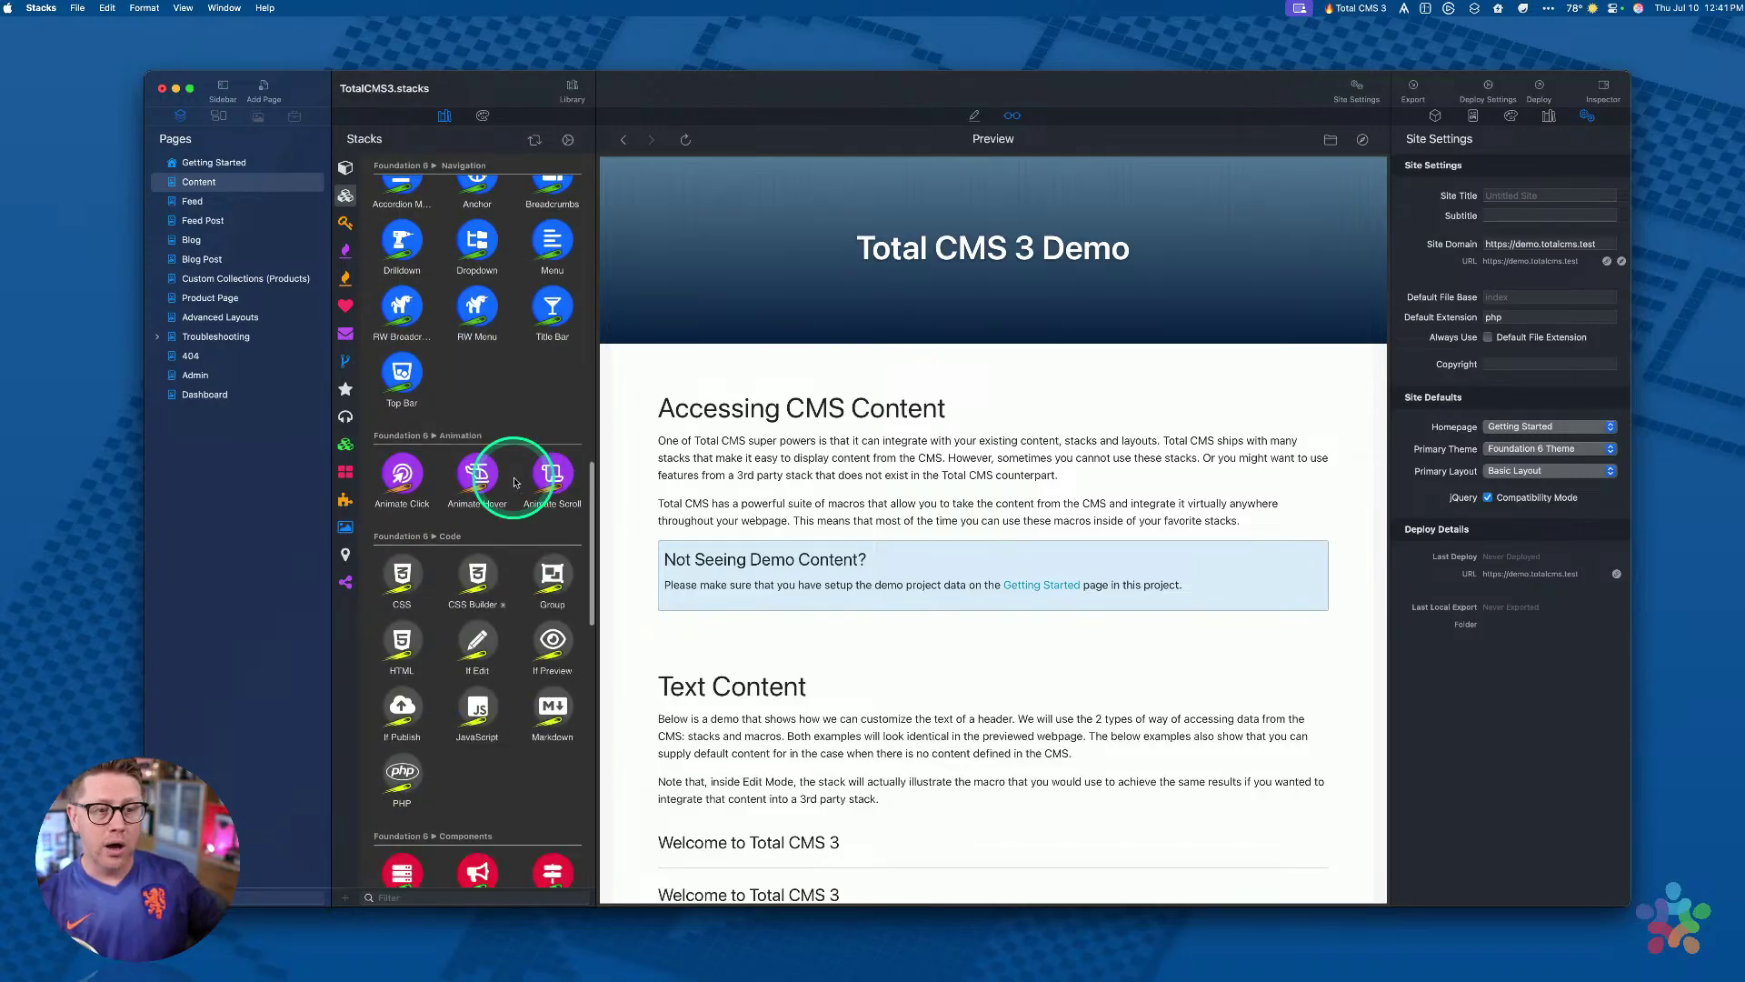
scroll(496, 464, up, 10)
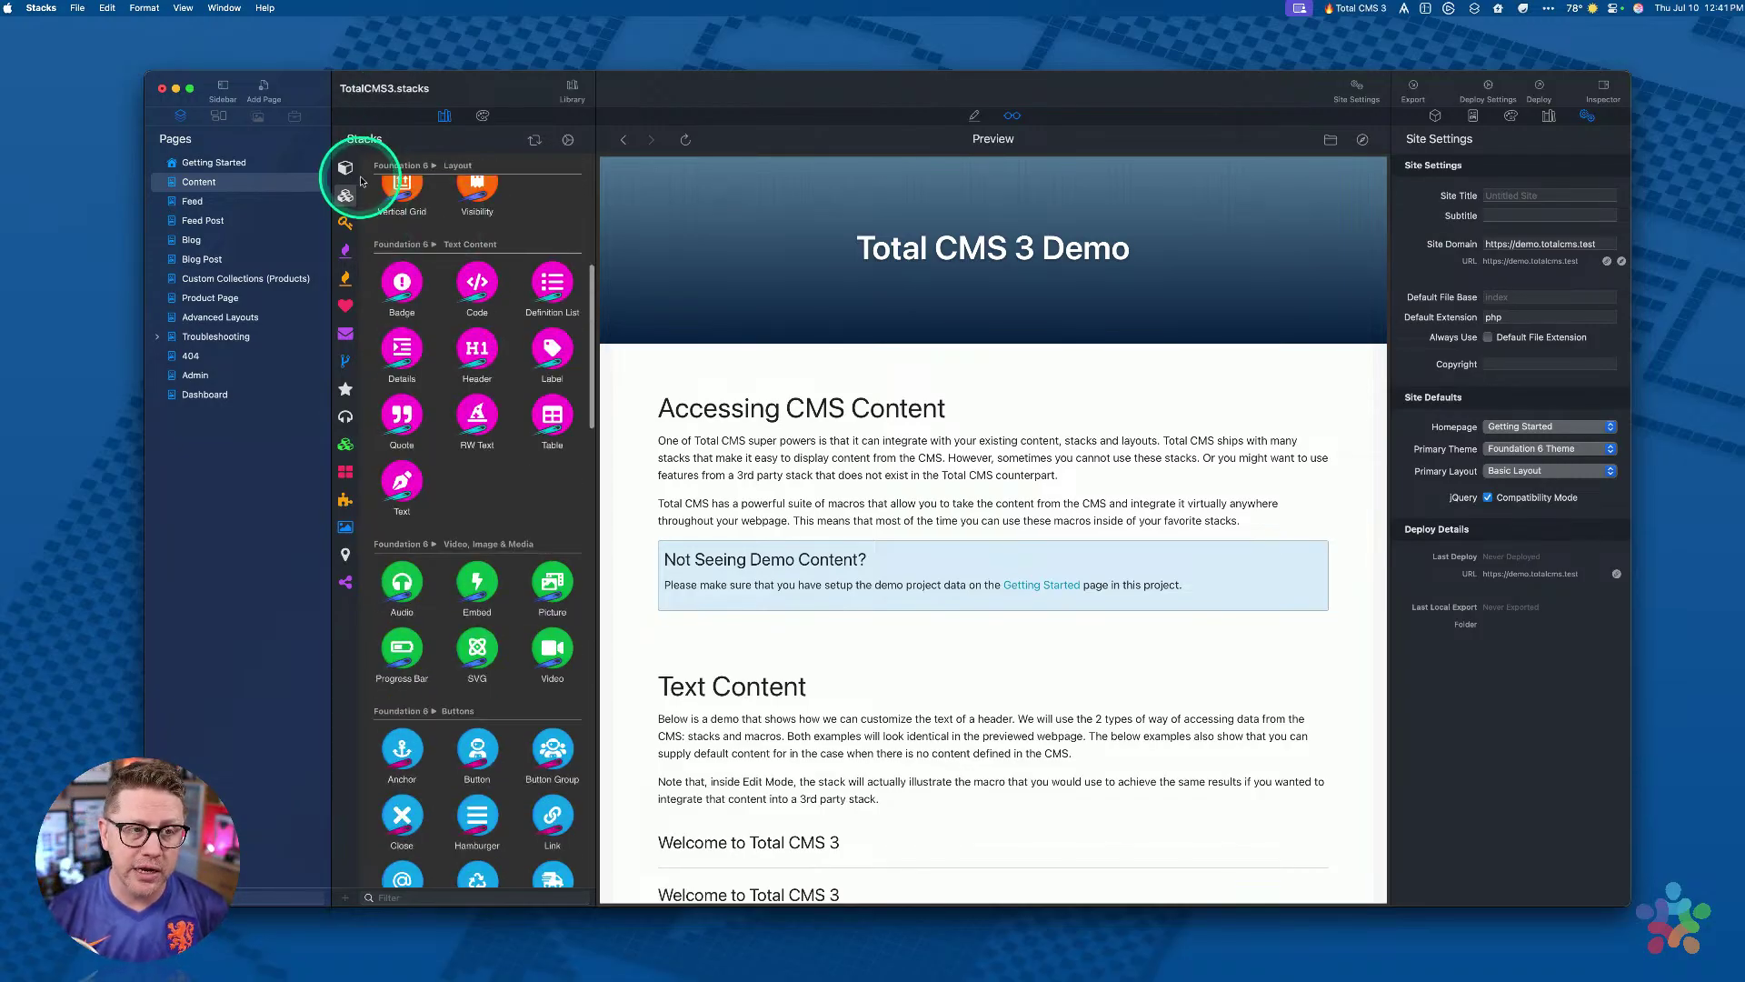
click(346, 169)
scroll(456, 423, down, 10)
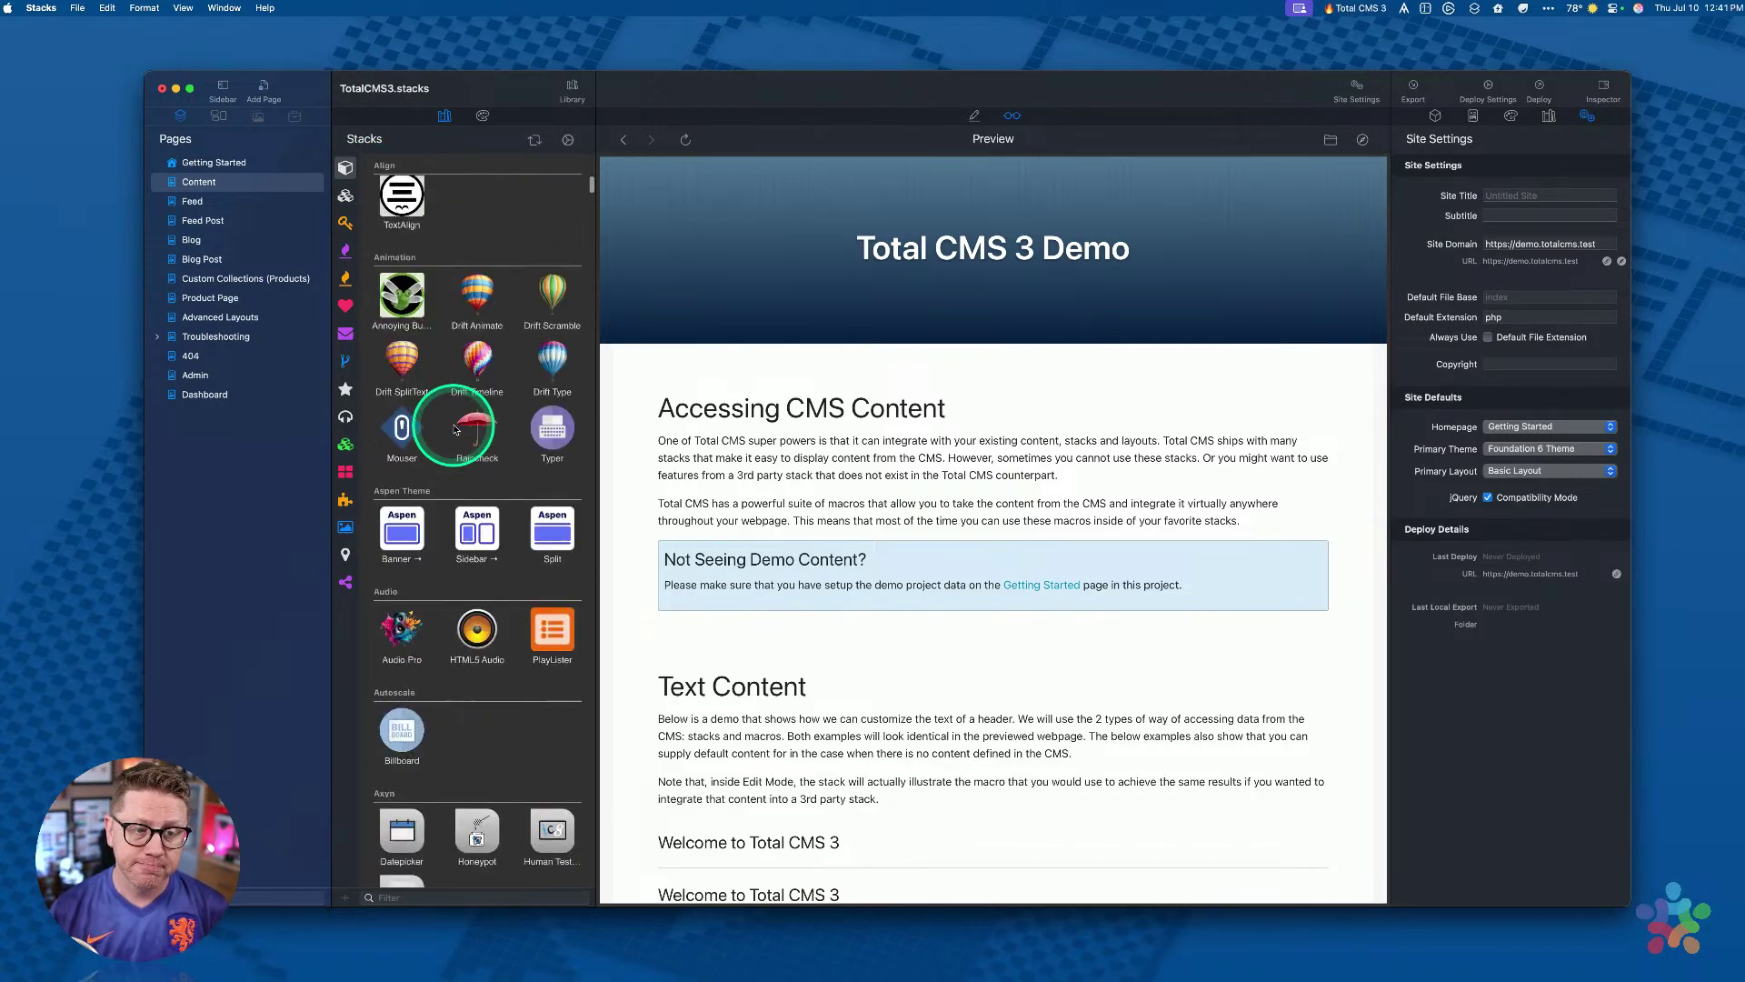
scroll(456, 429, down, 10)
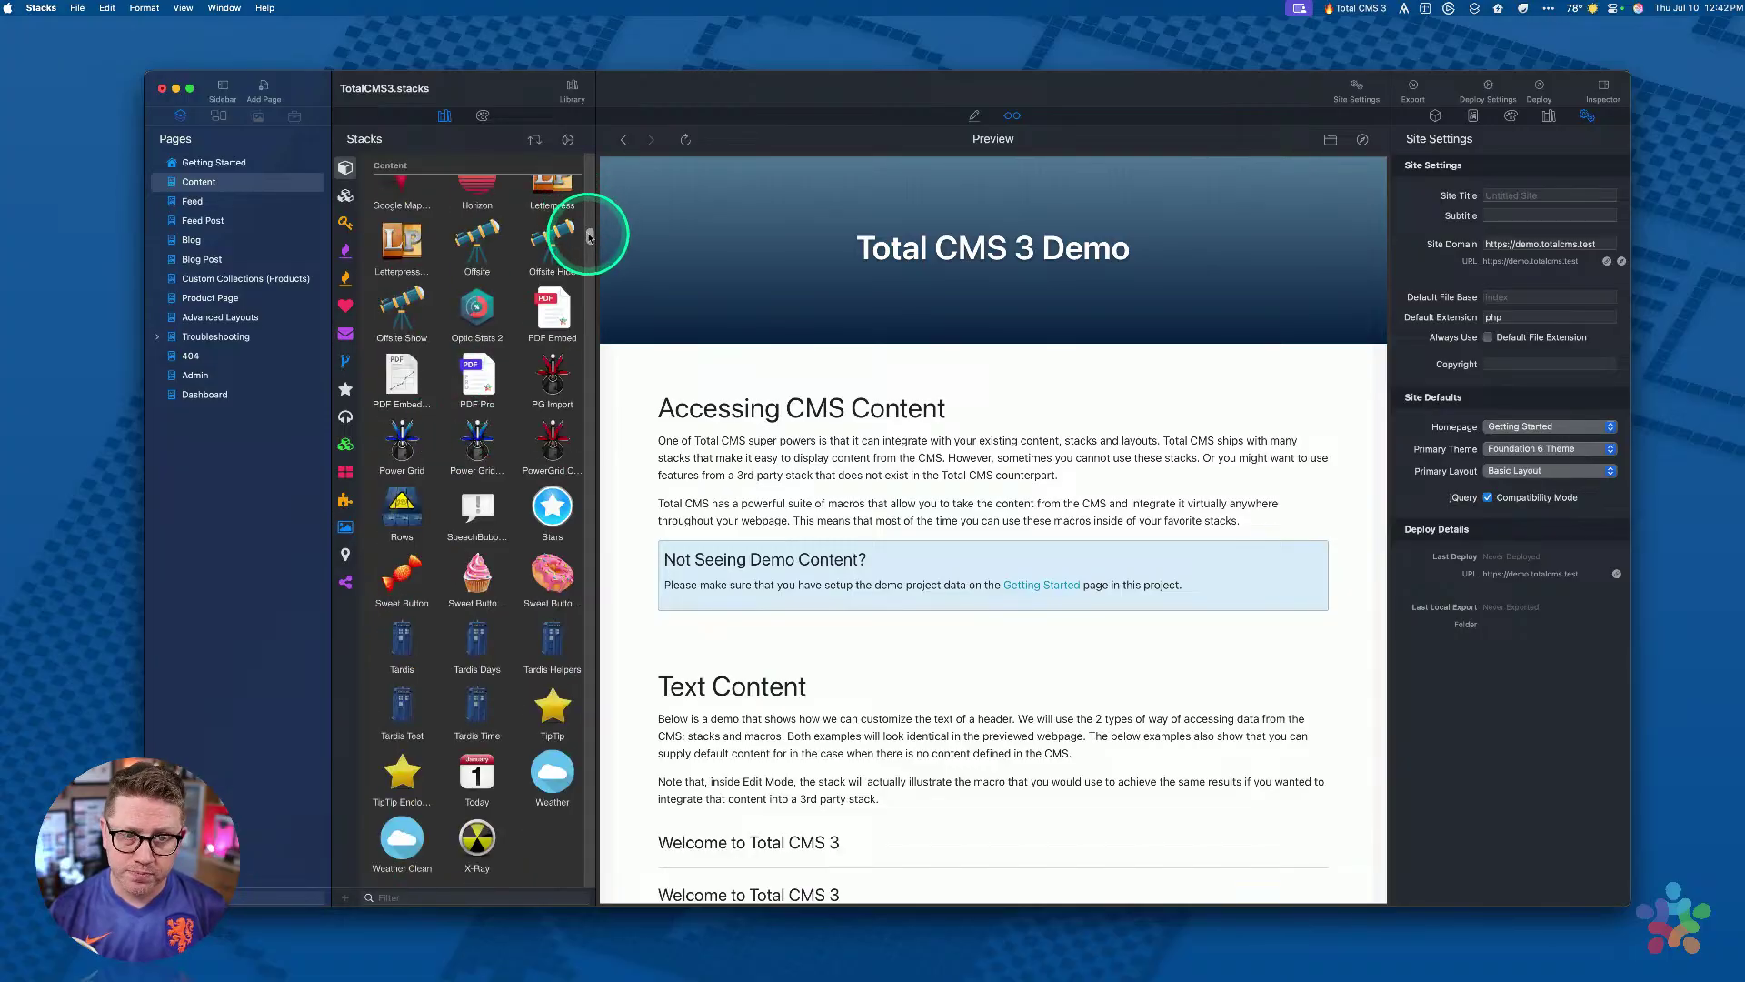
scroll(558, 564, down, 15)
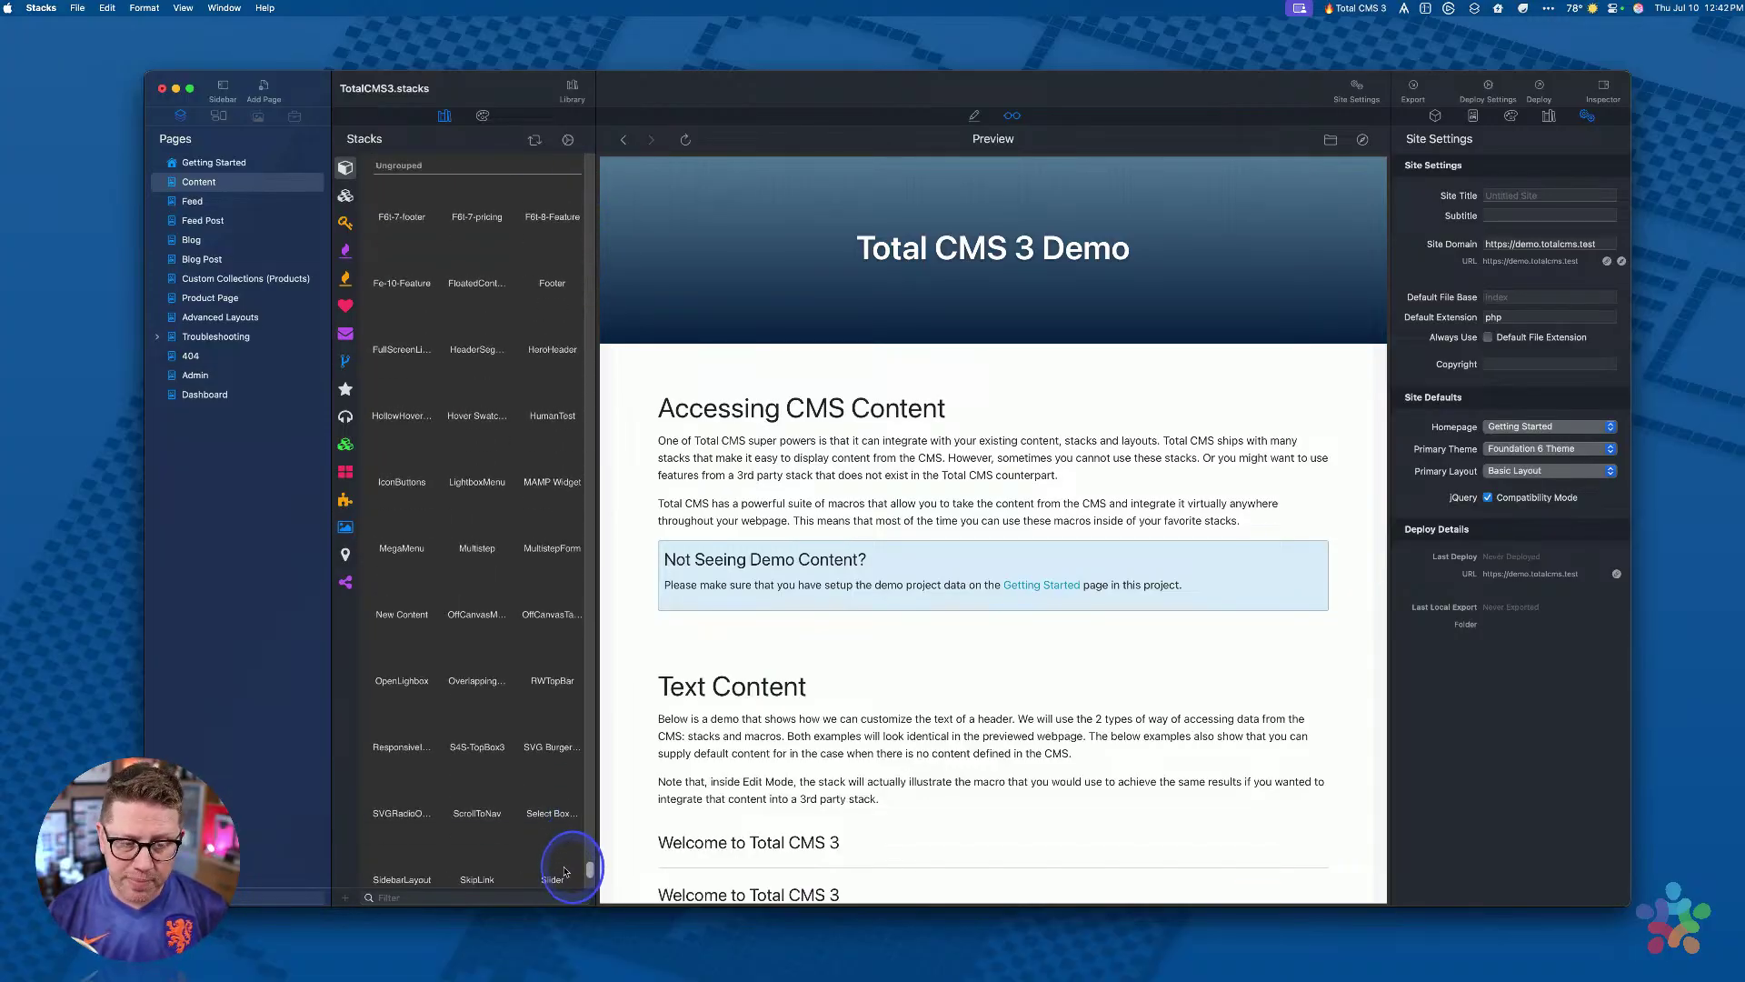
scroll(589, 271, up, 20)
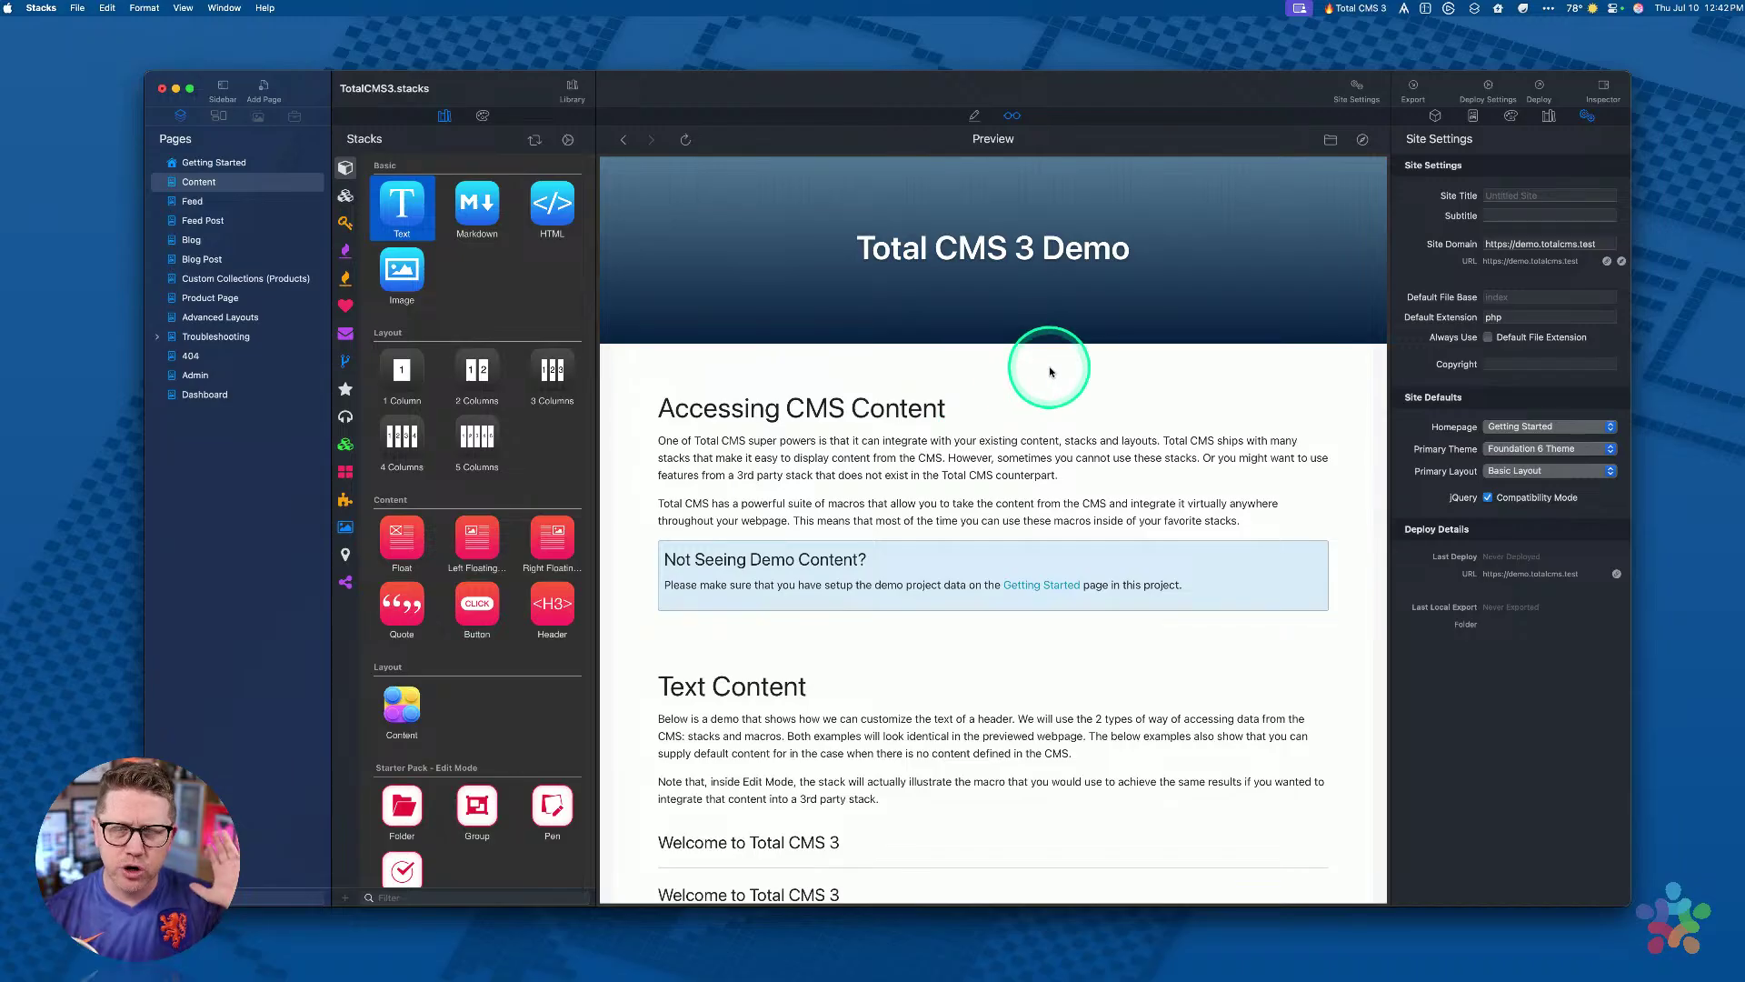